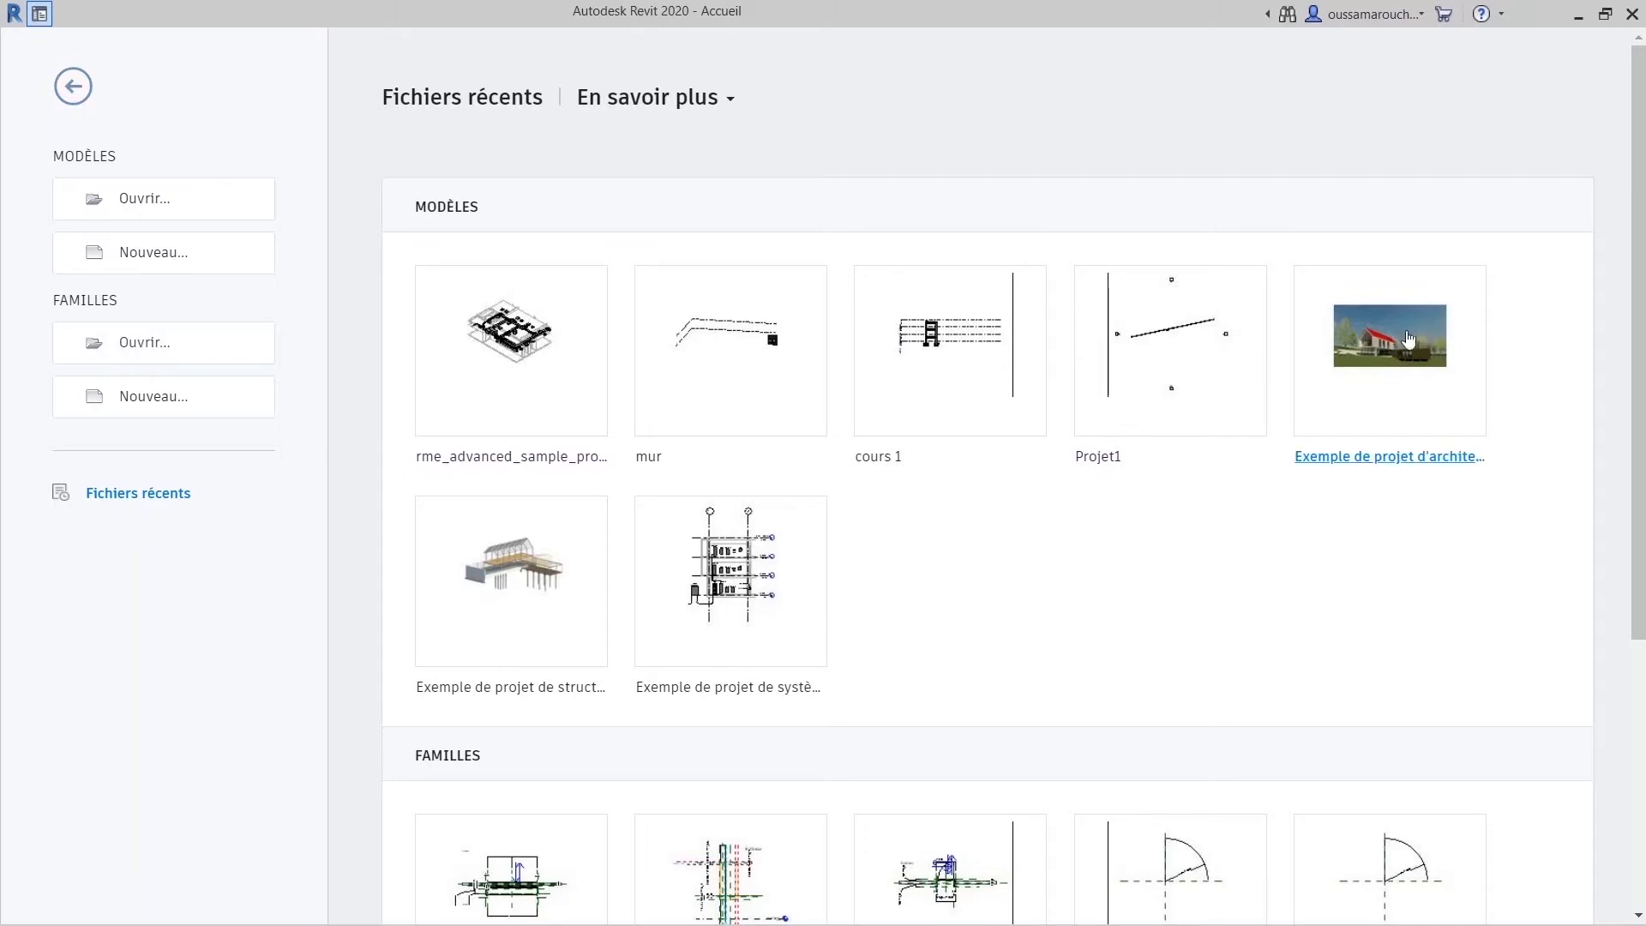
pyautogui.moveTo(470, 200); pyautogui.dragTo(334, 206)
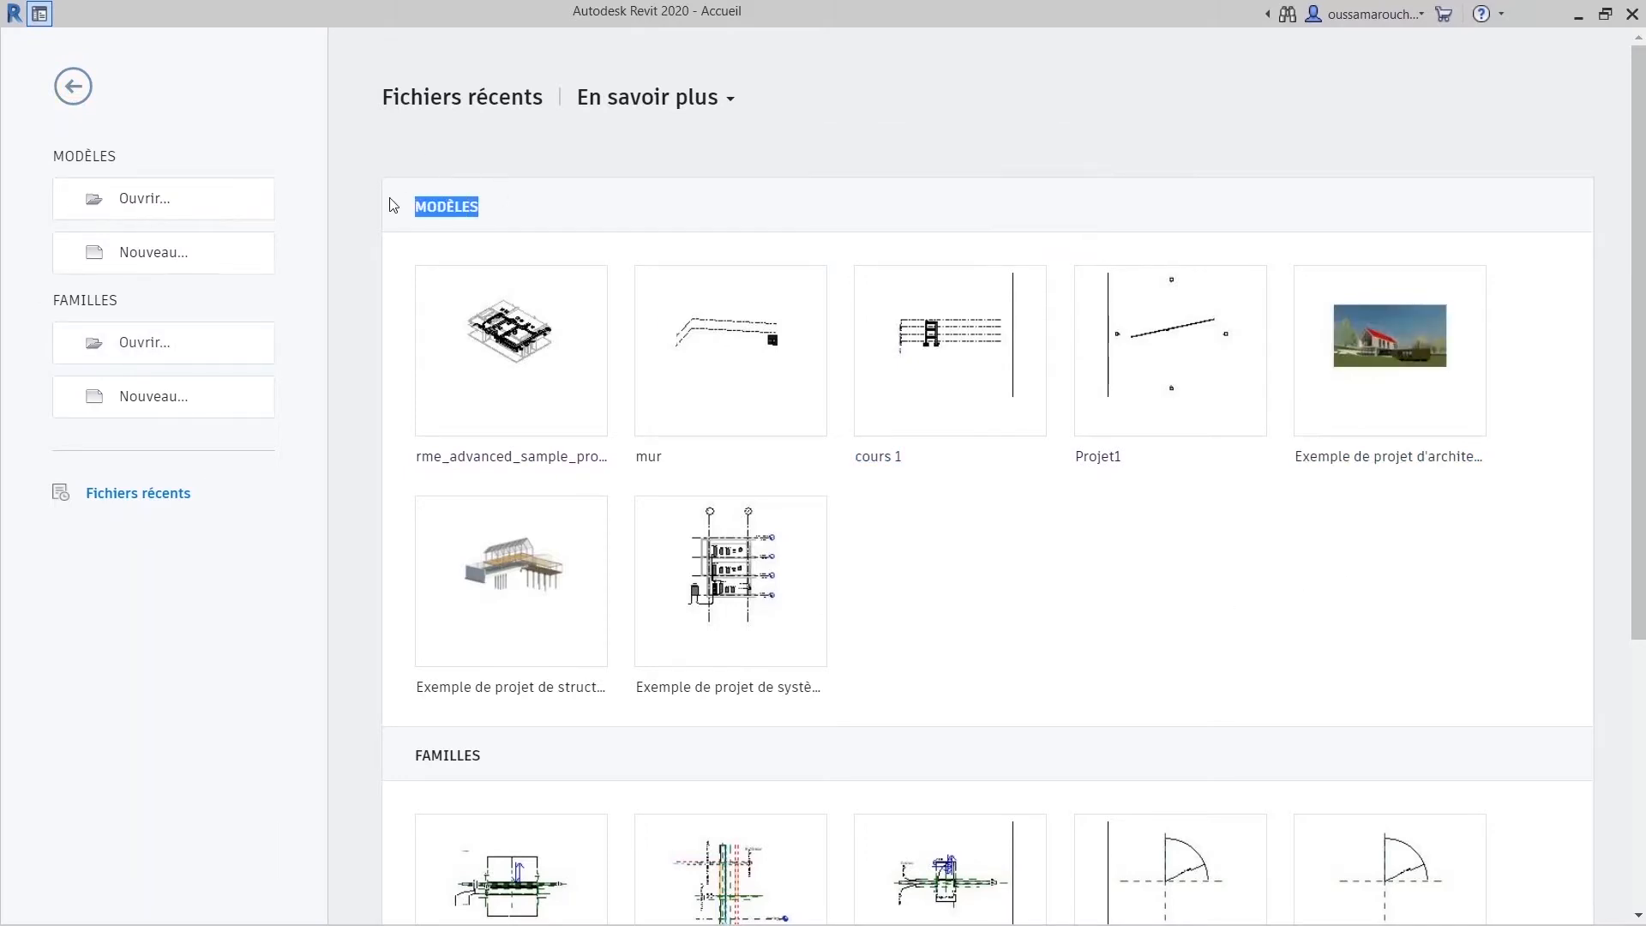
pyautogui.moveTo(510, 767); pyautogui.dragTo(348, 746)
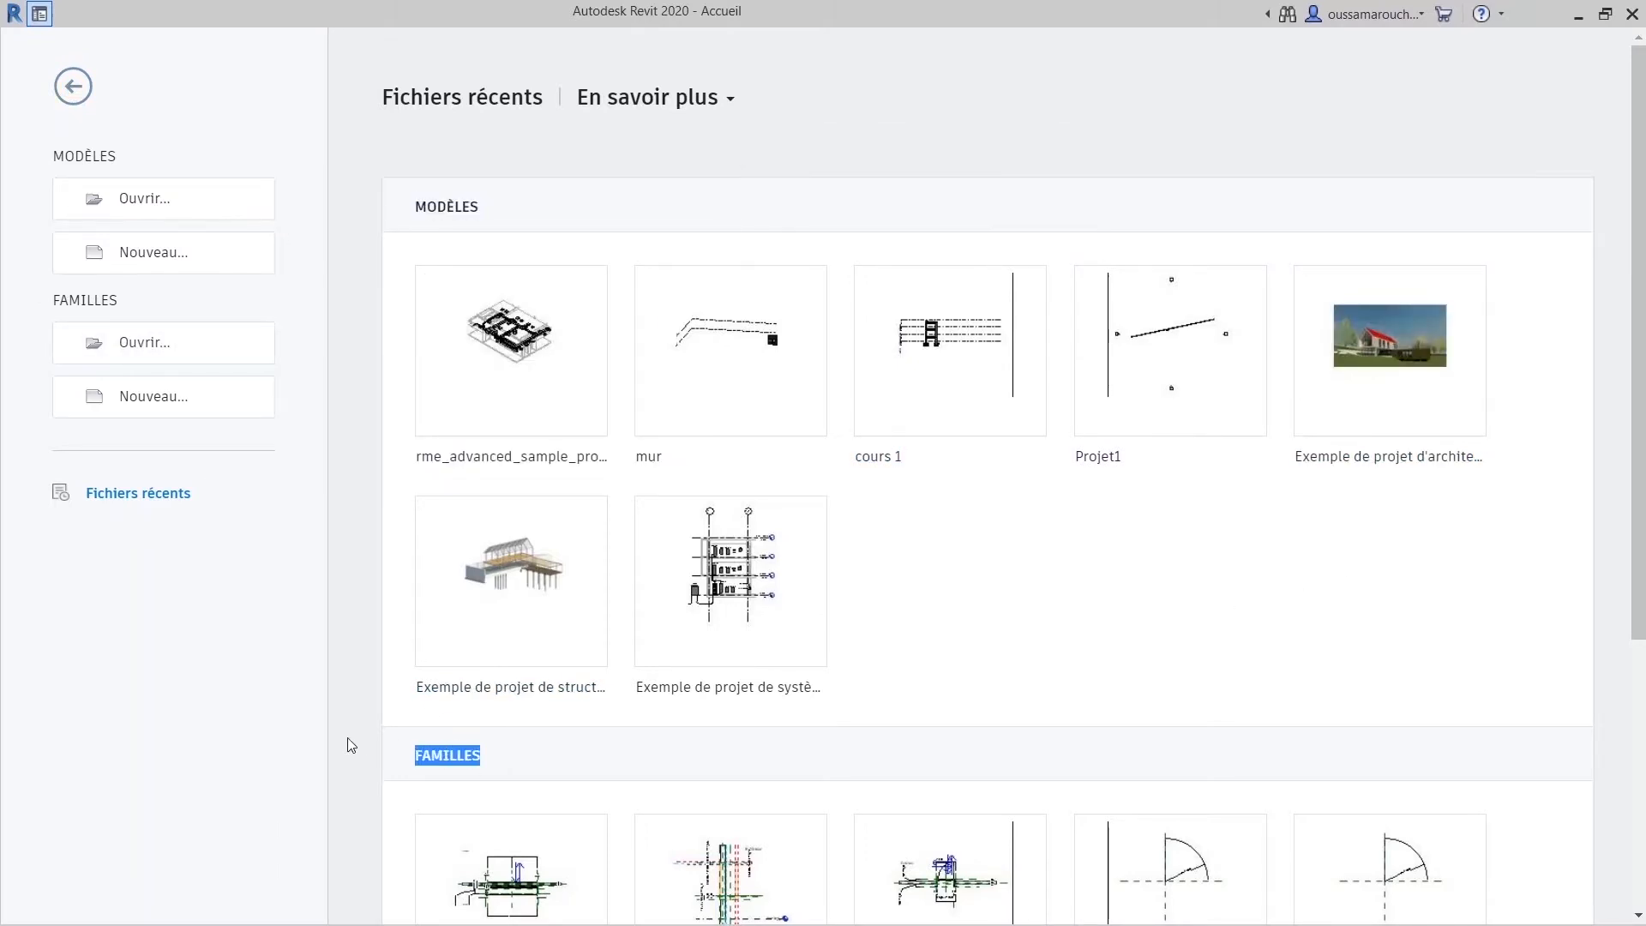
pyautogui.click(49, 141)
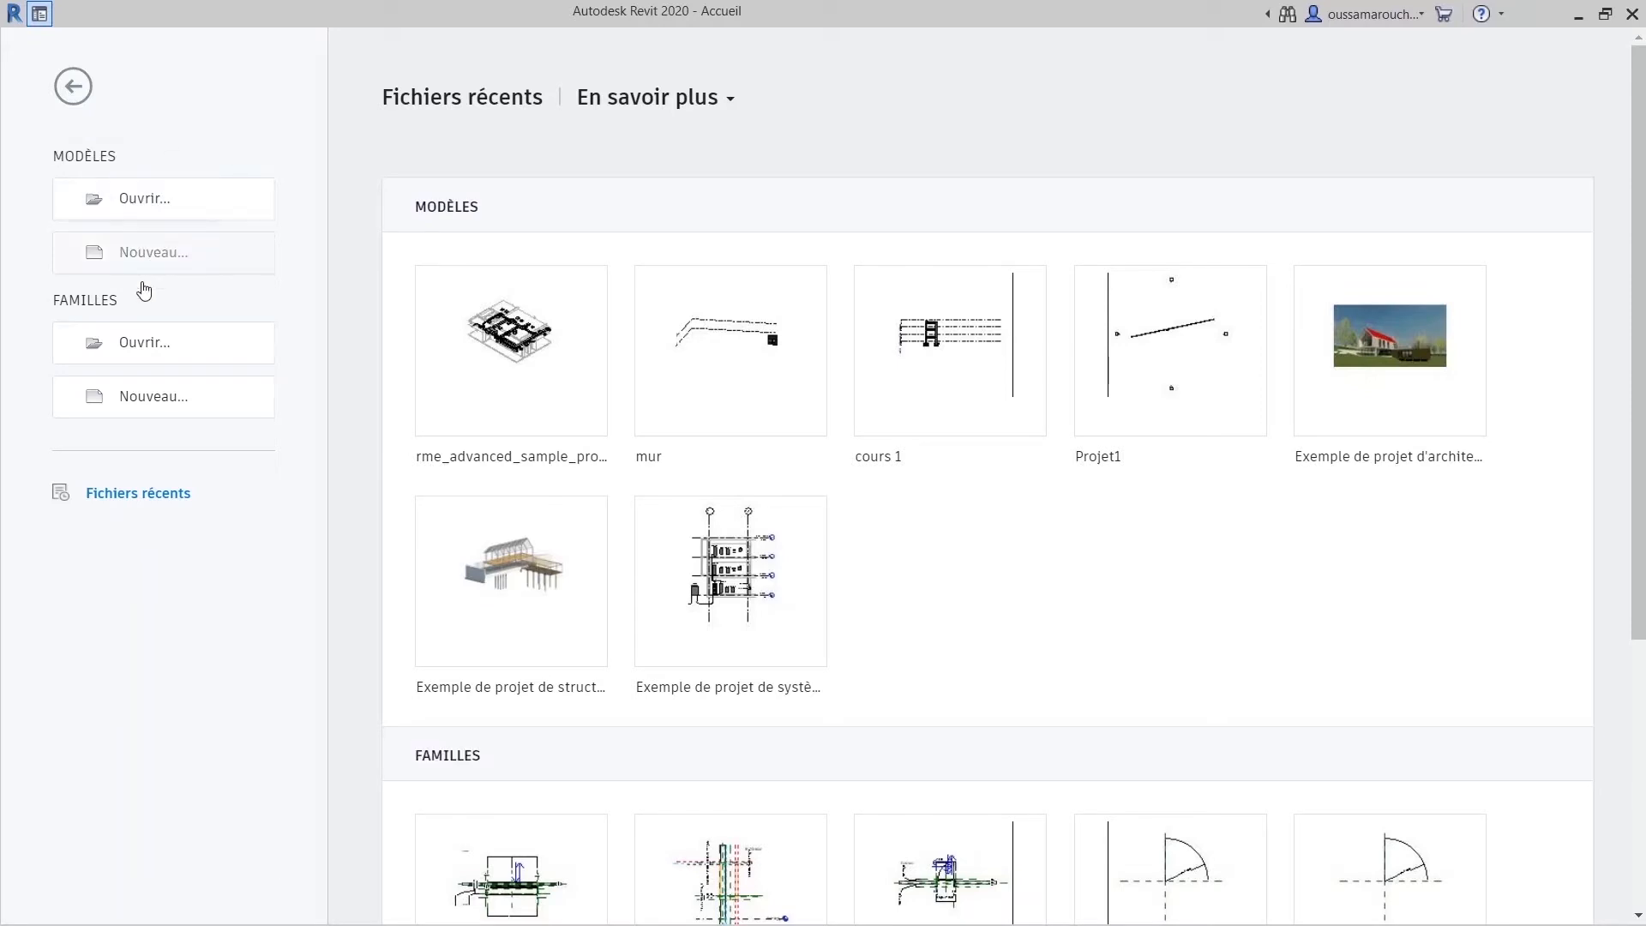
pyautogui.moveTo(120, 301); pyautogui.dragTo(24, 308)
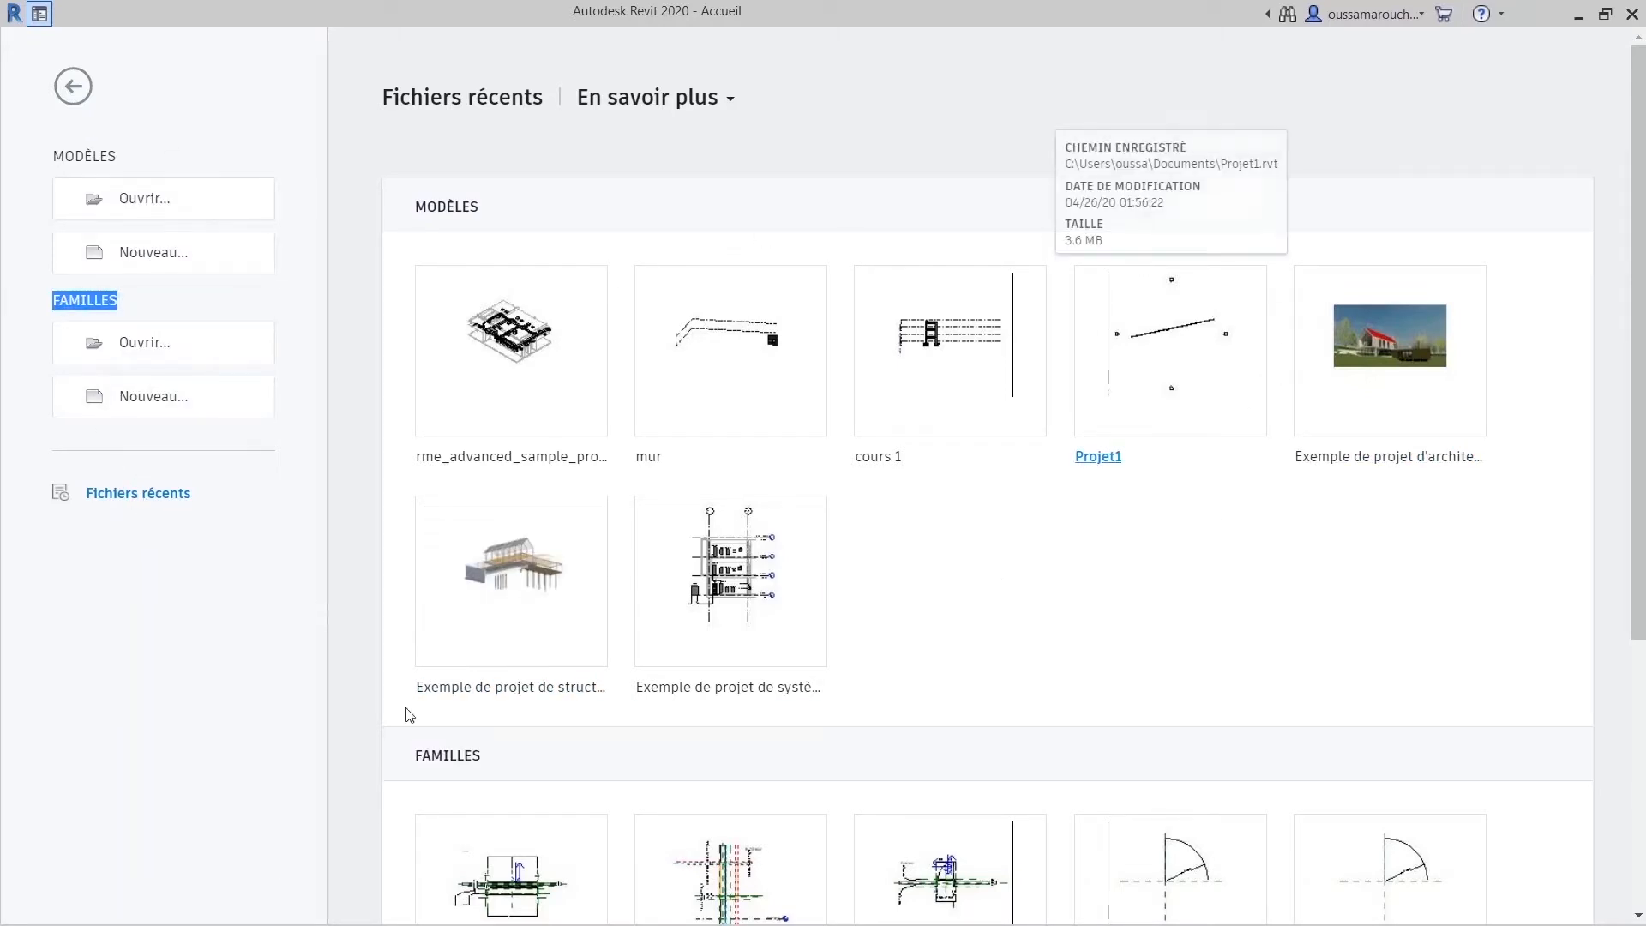
# Browse for an existing model to open in Disque local (C:) > Programmes > Autodesk > Revit 2020 > Samples.
pyautogui.click(139, 210)
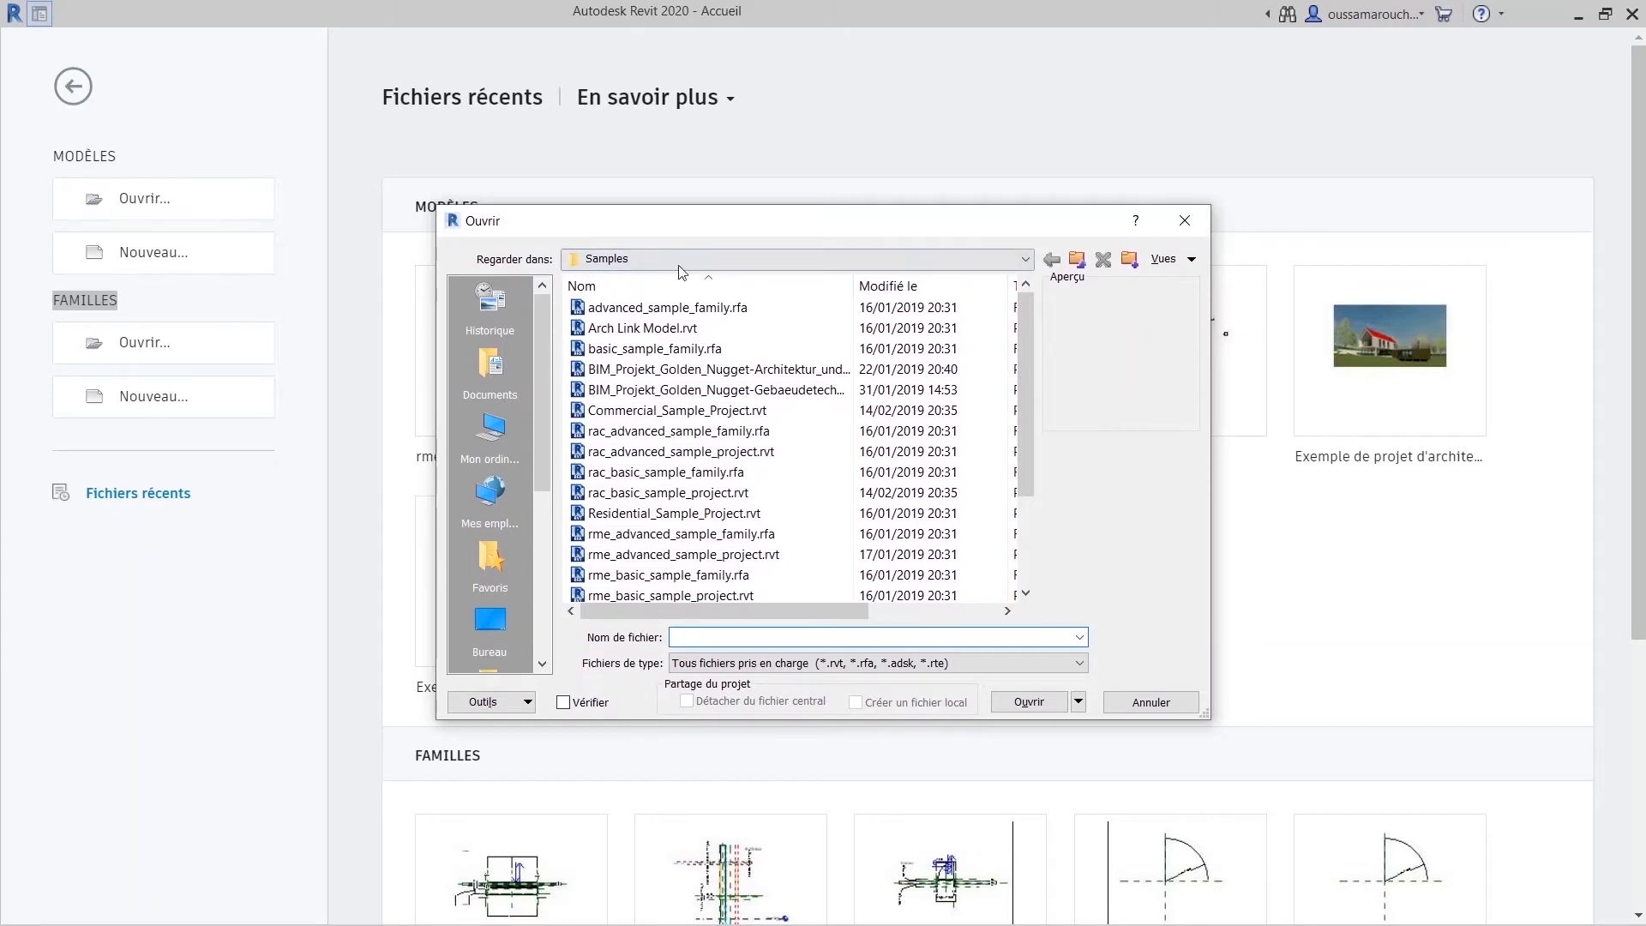
pyautogui.click(857, 259)
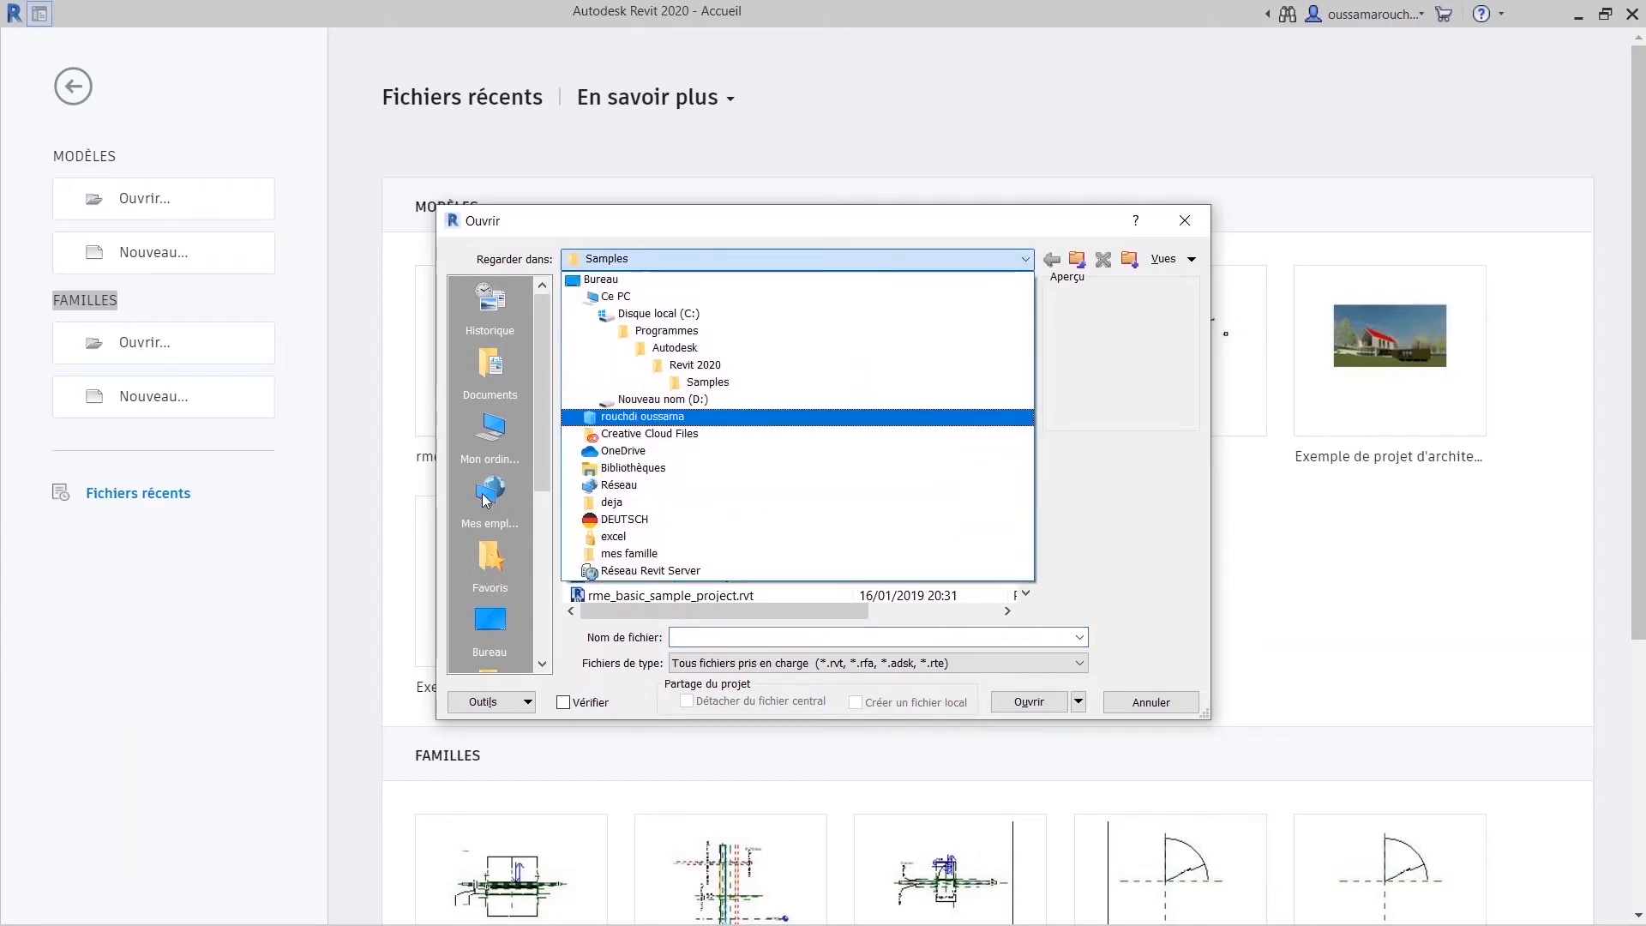
pyautogui.click(489, 433)
pyautogui.click(489, 433)
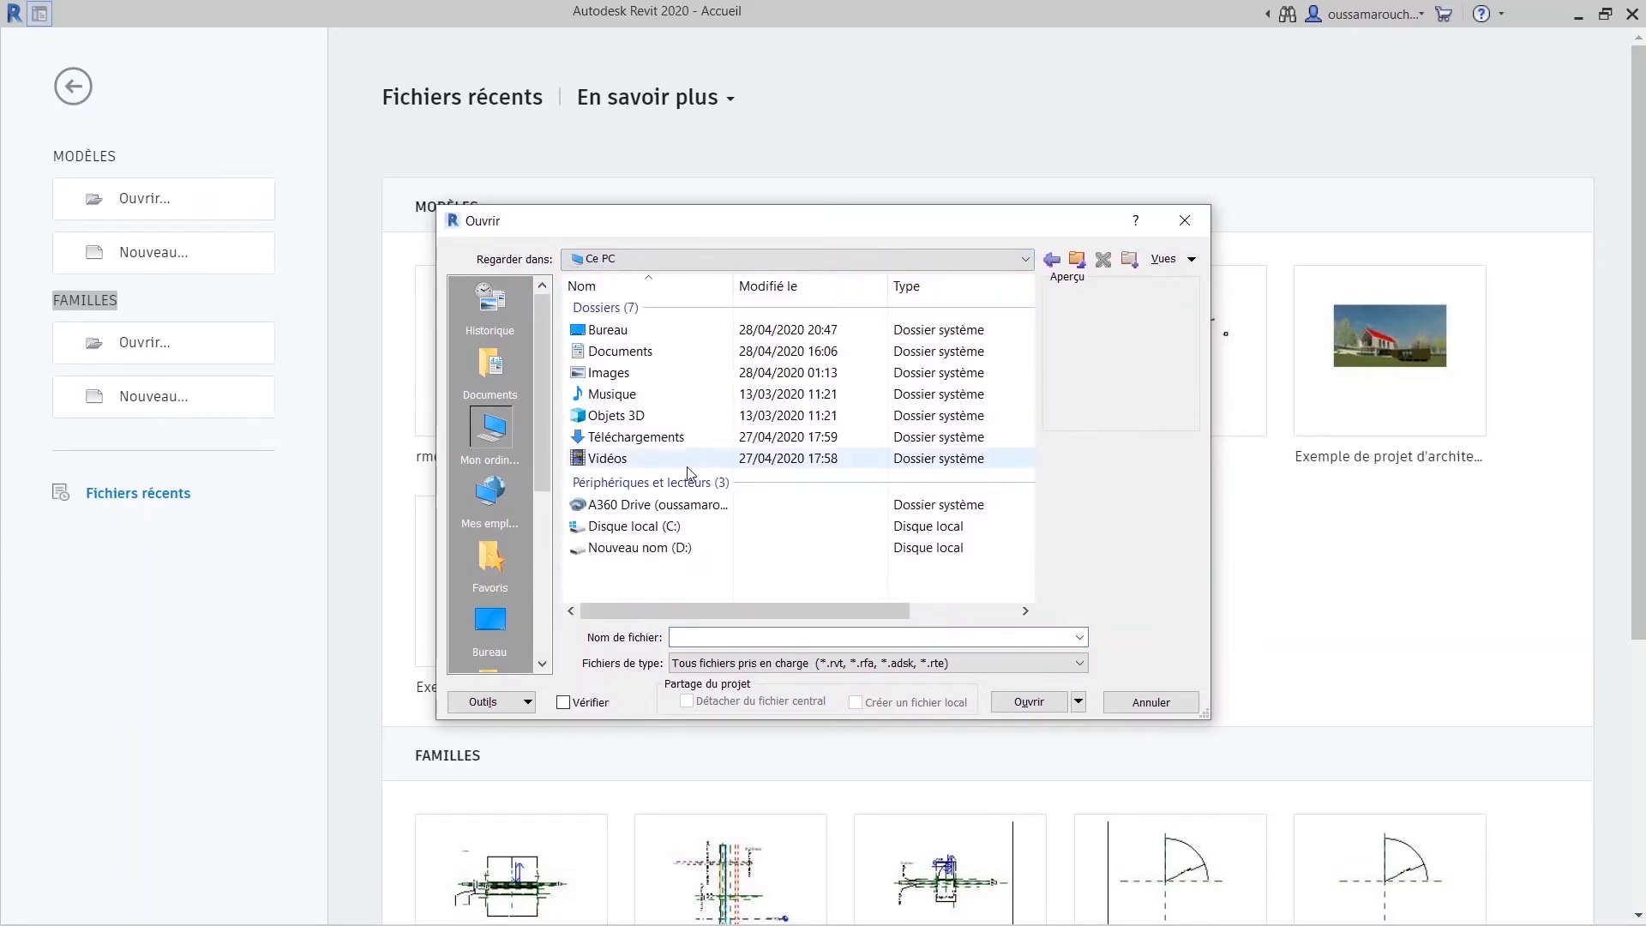
pyautogui.doubleClick(664, 527)
pyautogui.doubleClick(619, 413)
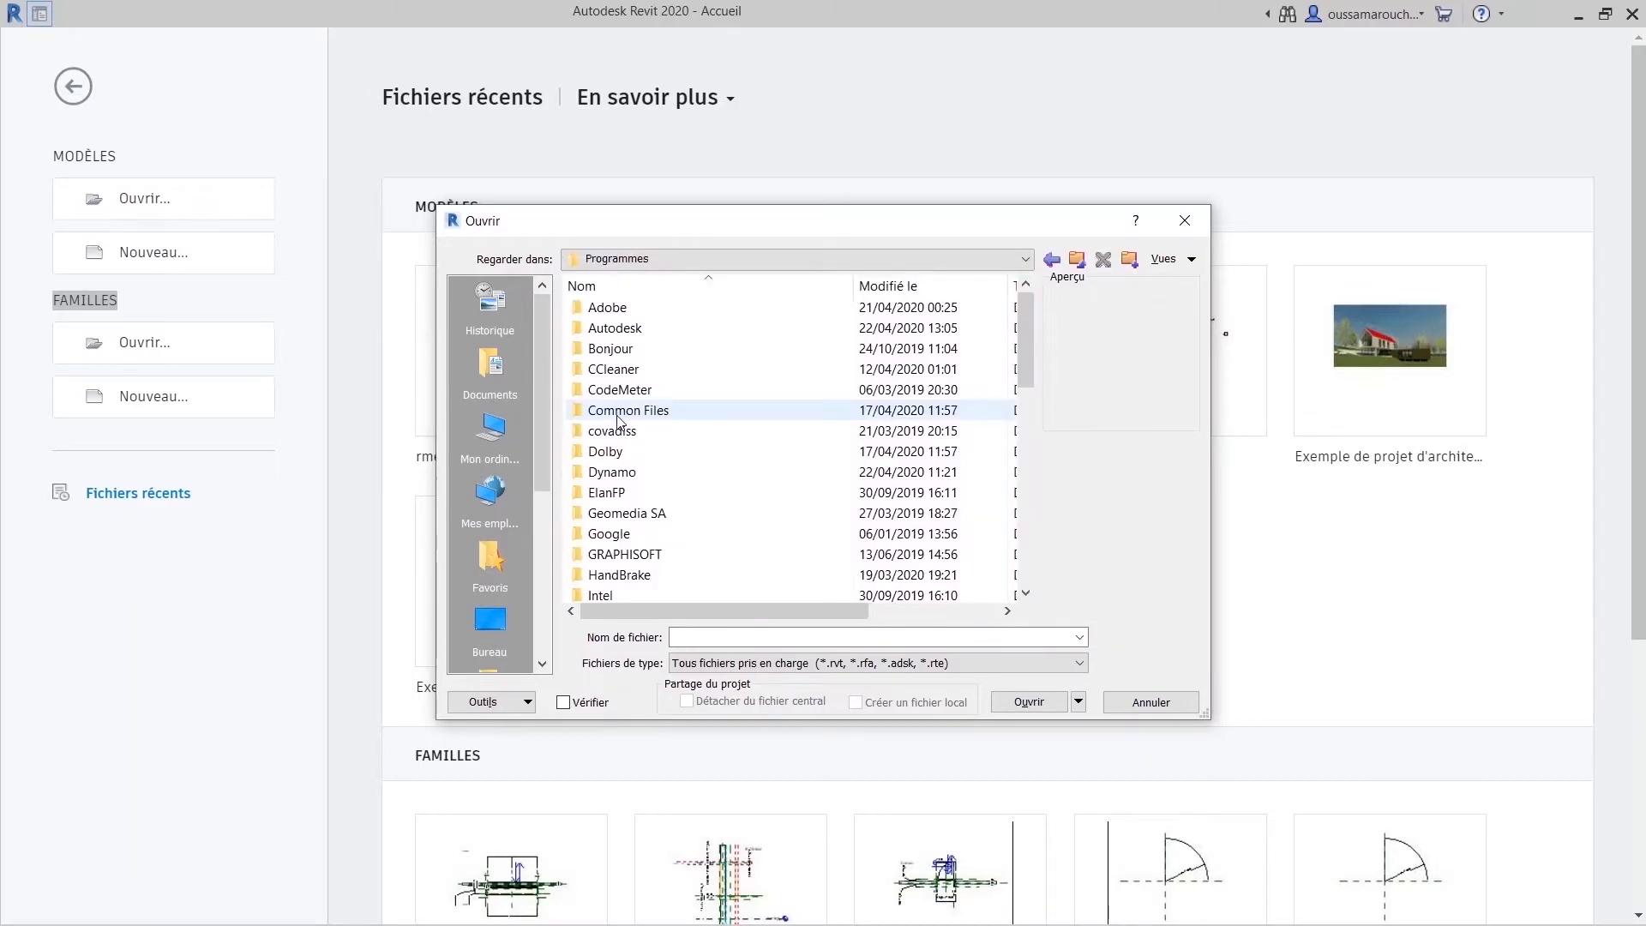
pyautogui.doubleClick(618, 333)
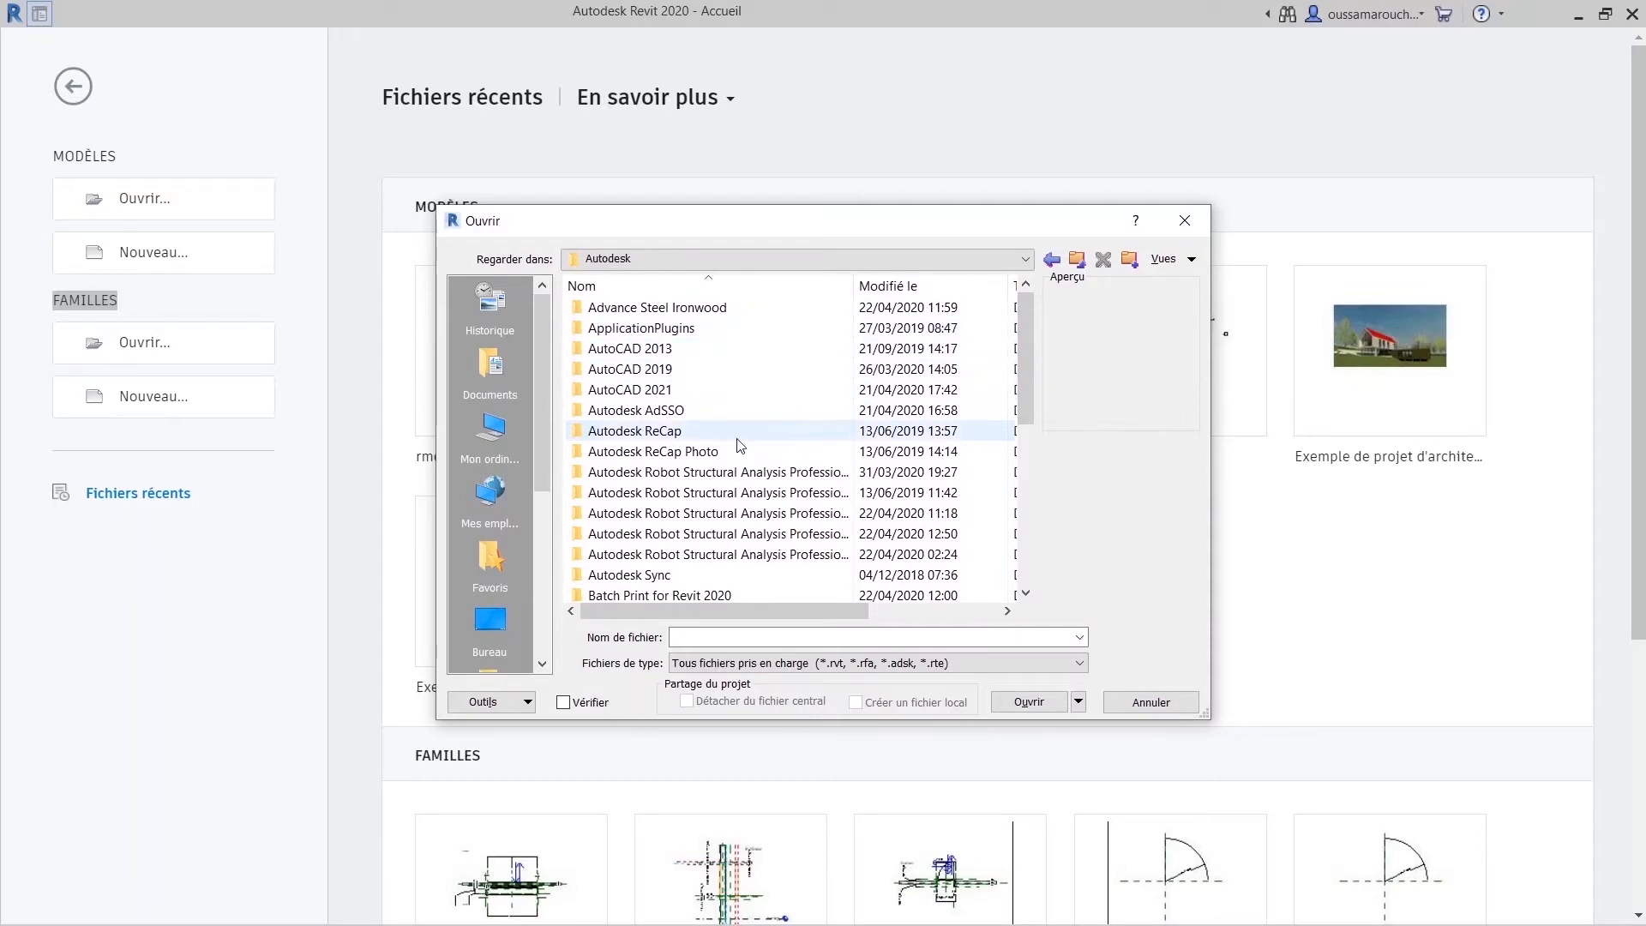
pyautogui.scroll(-5, 755, 497)
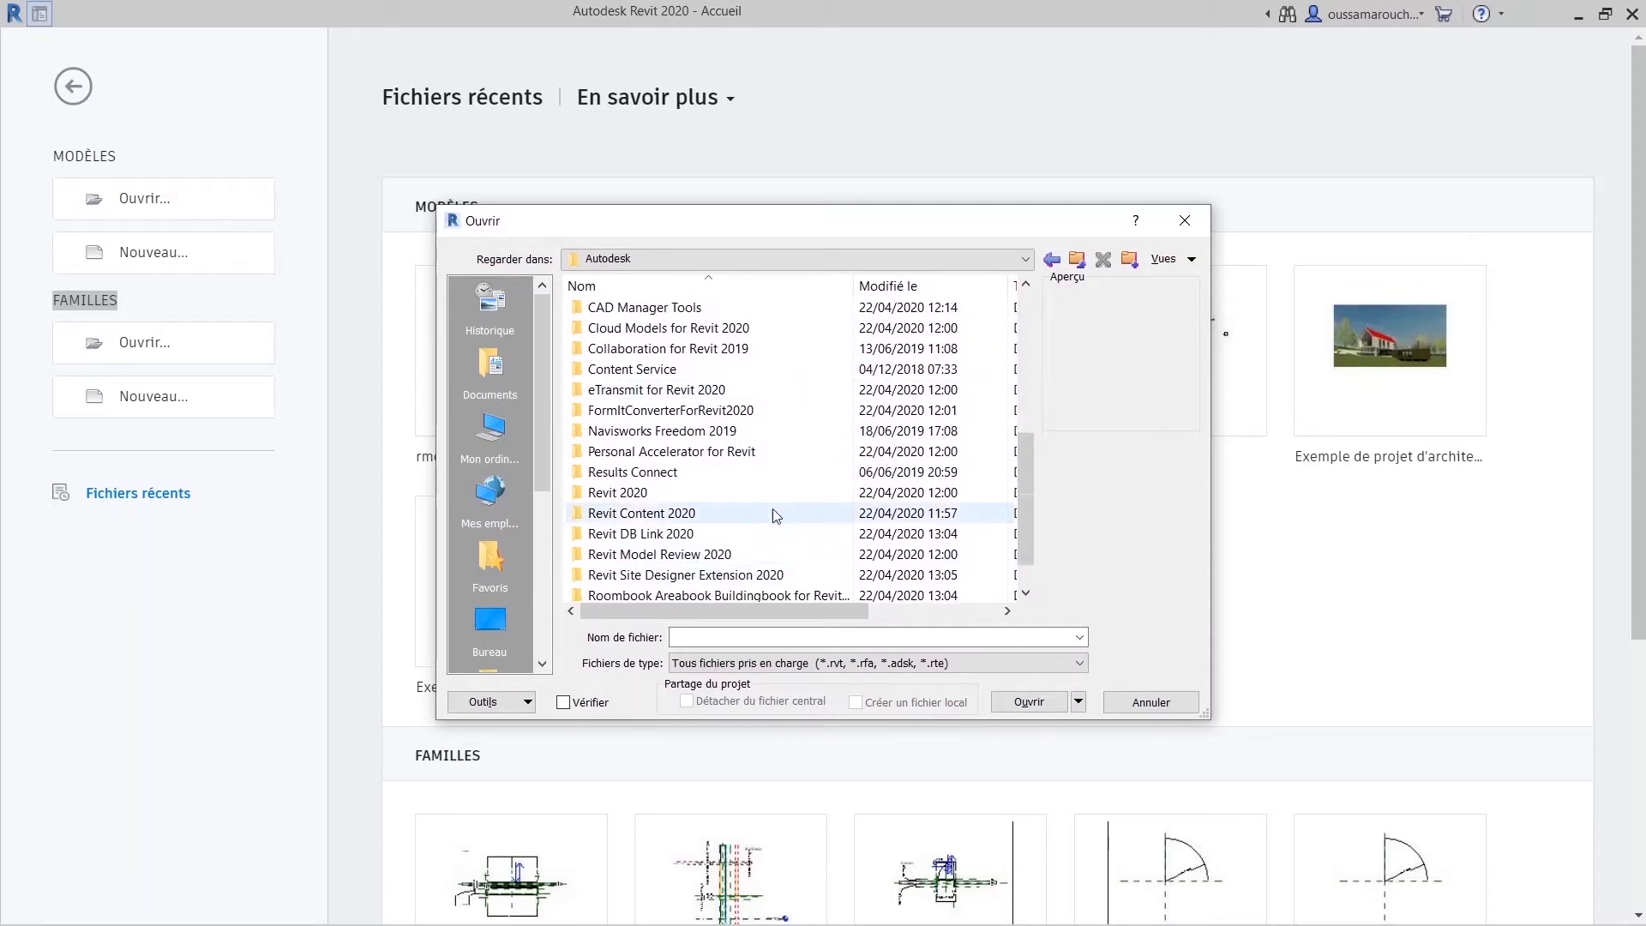
pyautogui.doubleClick(657, 494)
pyautogui.scroll(-4, 660, 501)
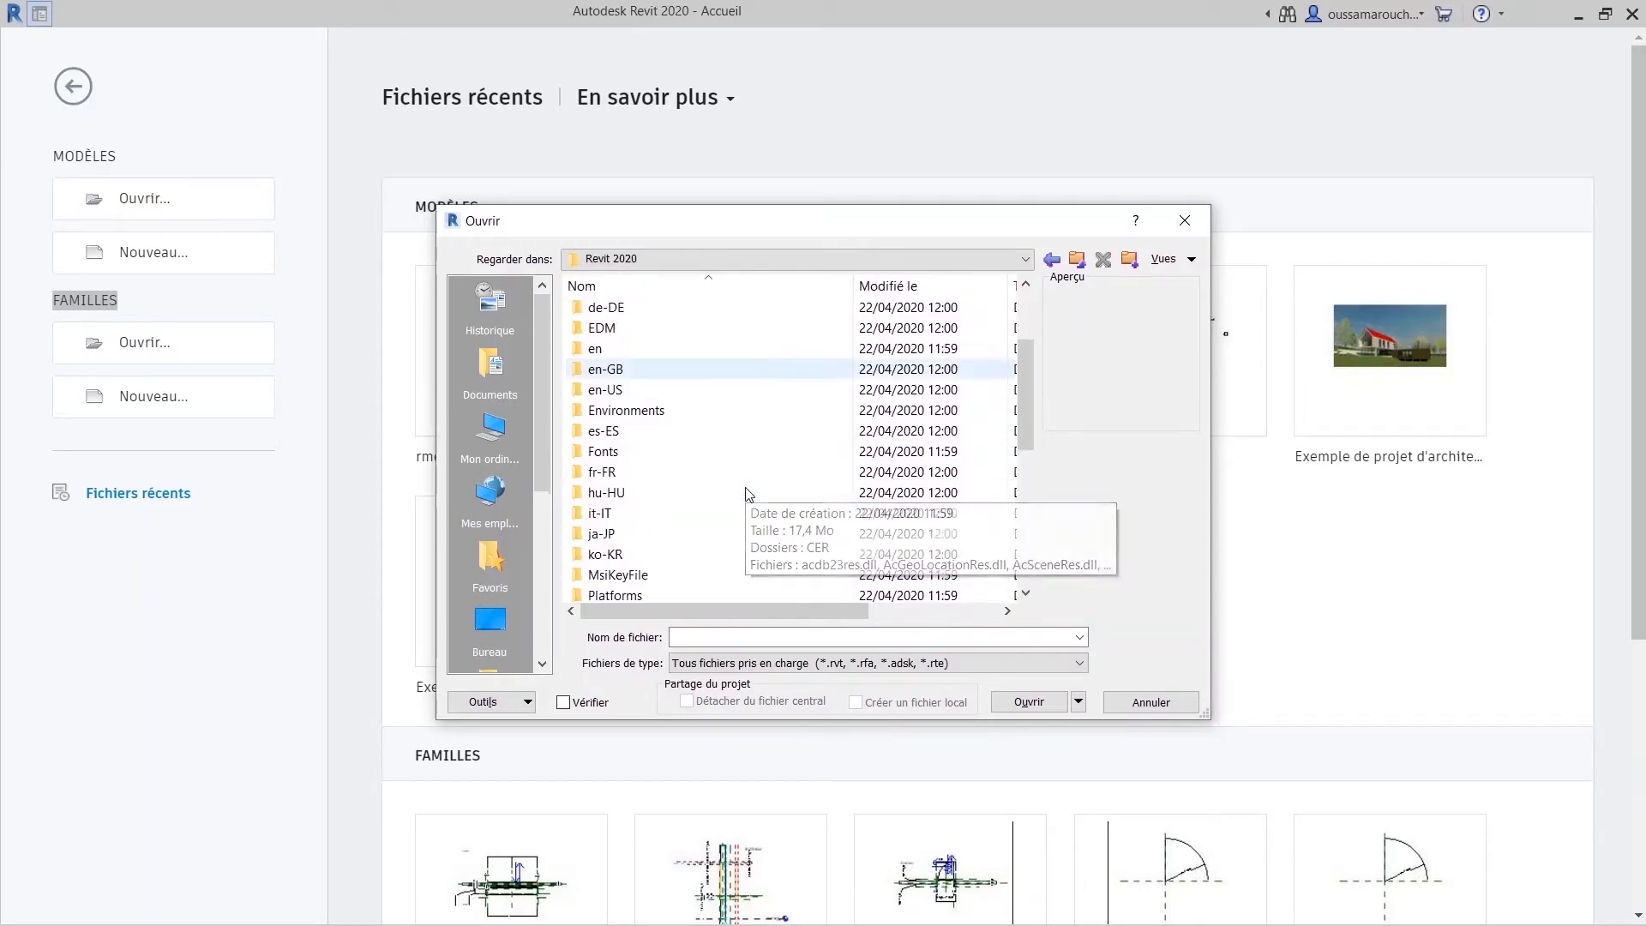
pyautogui.scroll(-2, 698, 540)
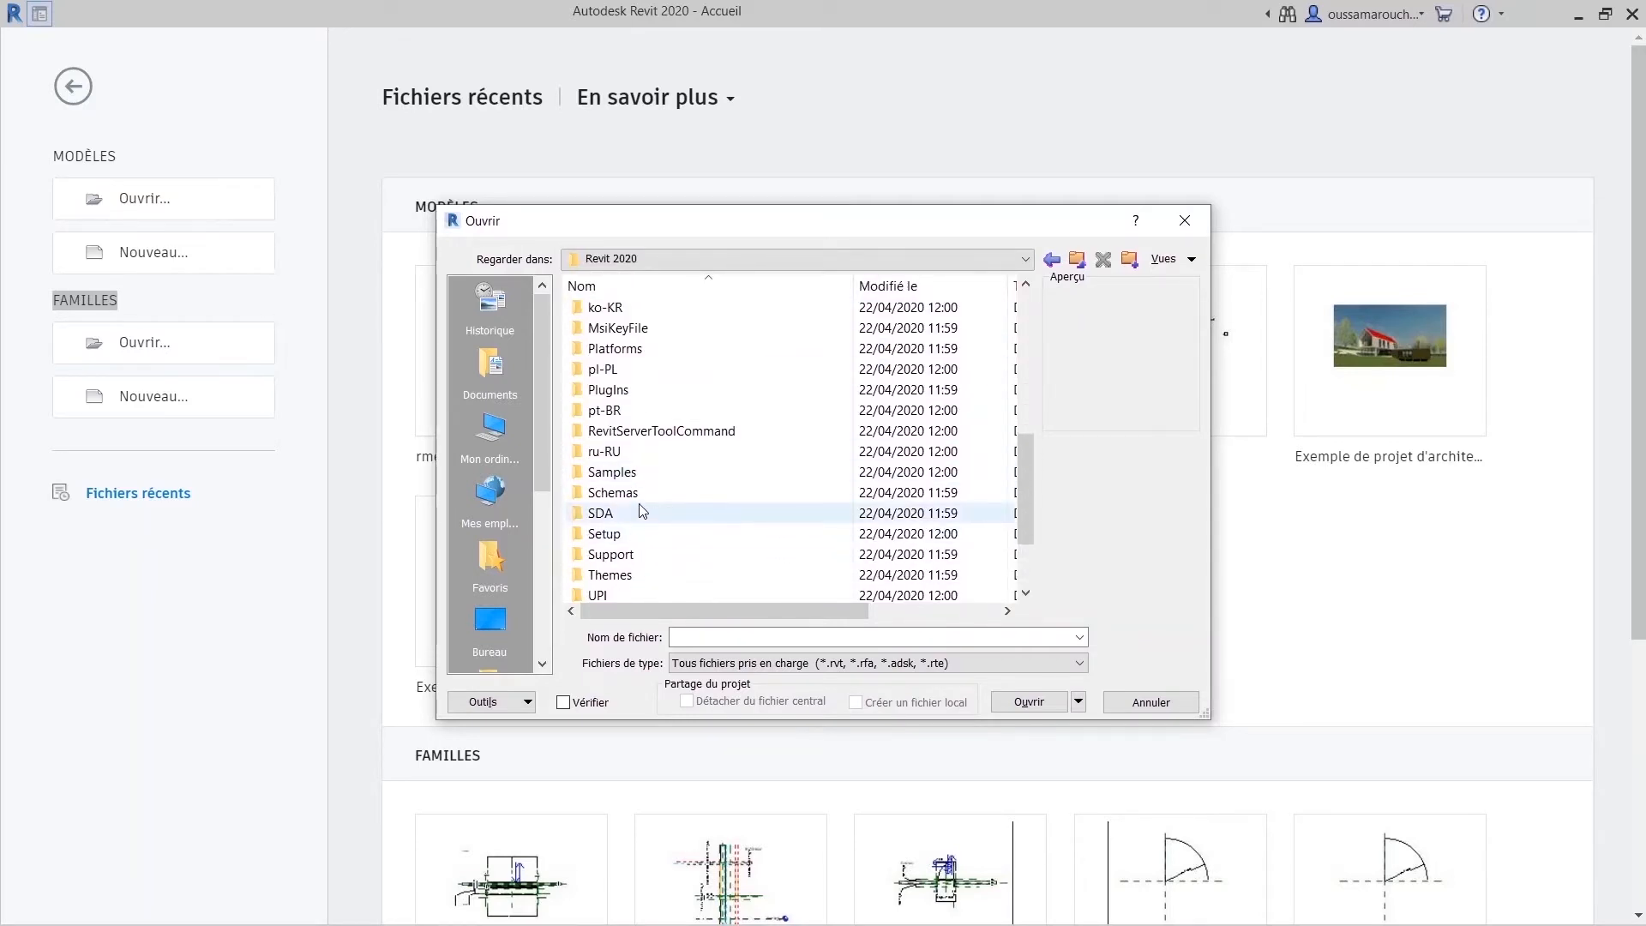
pyautogui.doubleClick(654, 475)
# Preview several sample files, including Commercial_Sample_Project.rvt, rac_basic_sample_project.rvt and rme_basic_sample_family.rfa, and close the dialog without opening any.
pyautogui.click(686, 410)
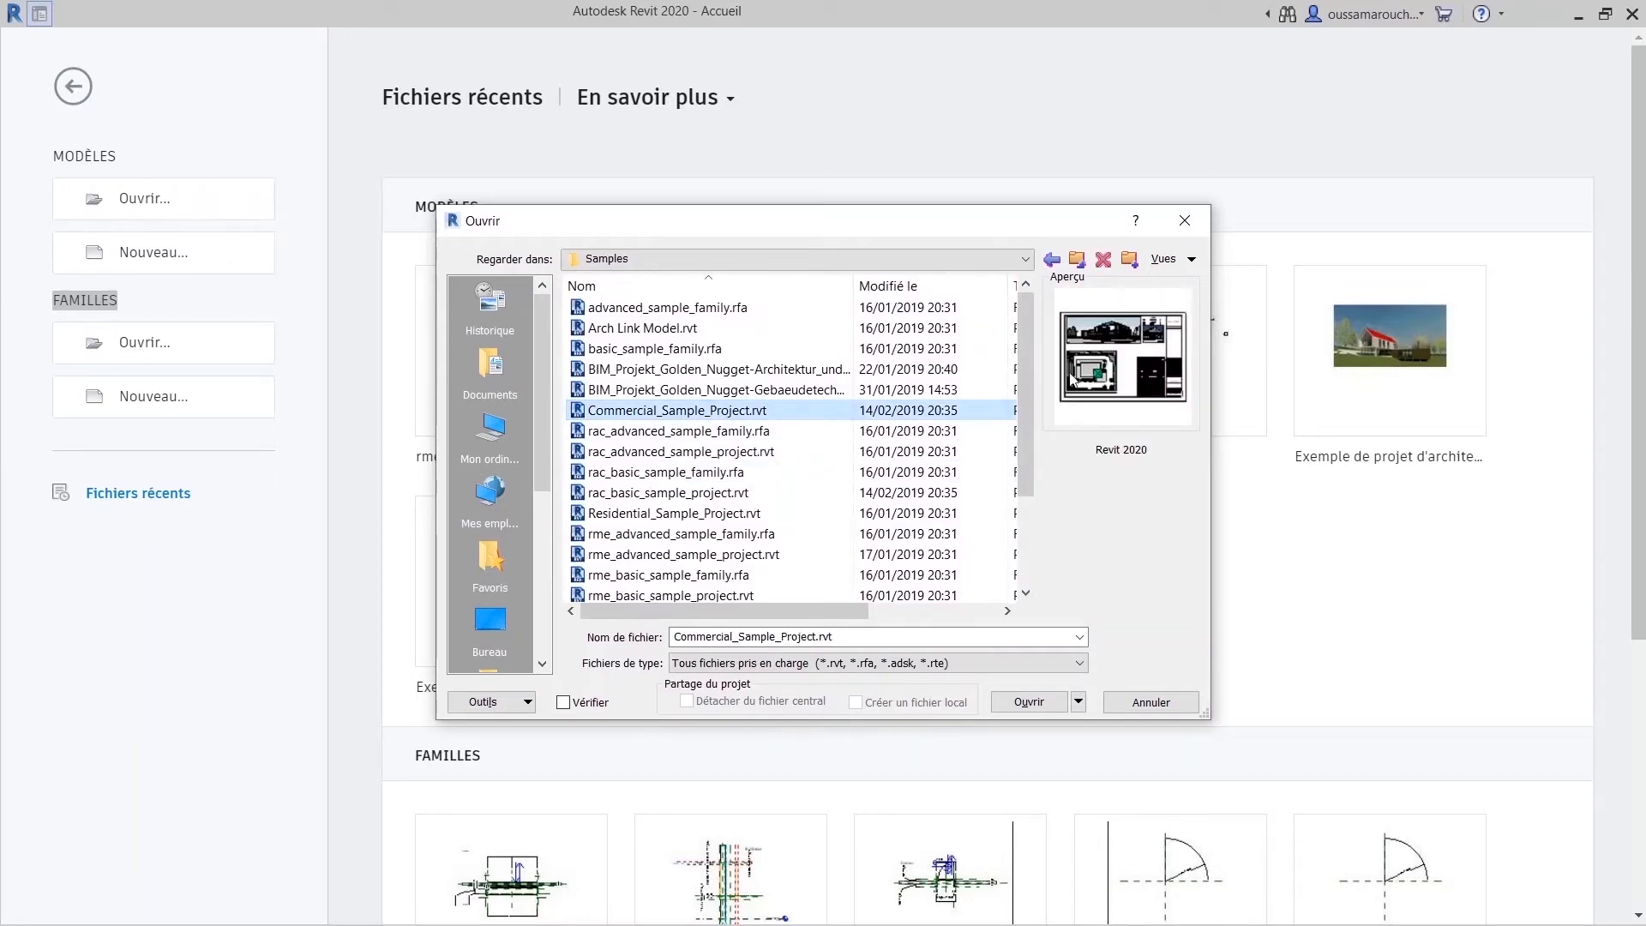
pyautogui.click(723, 492)
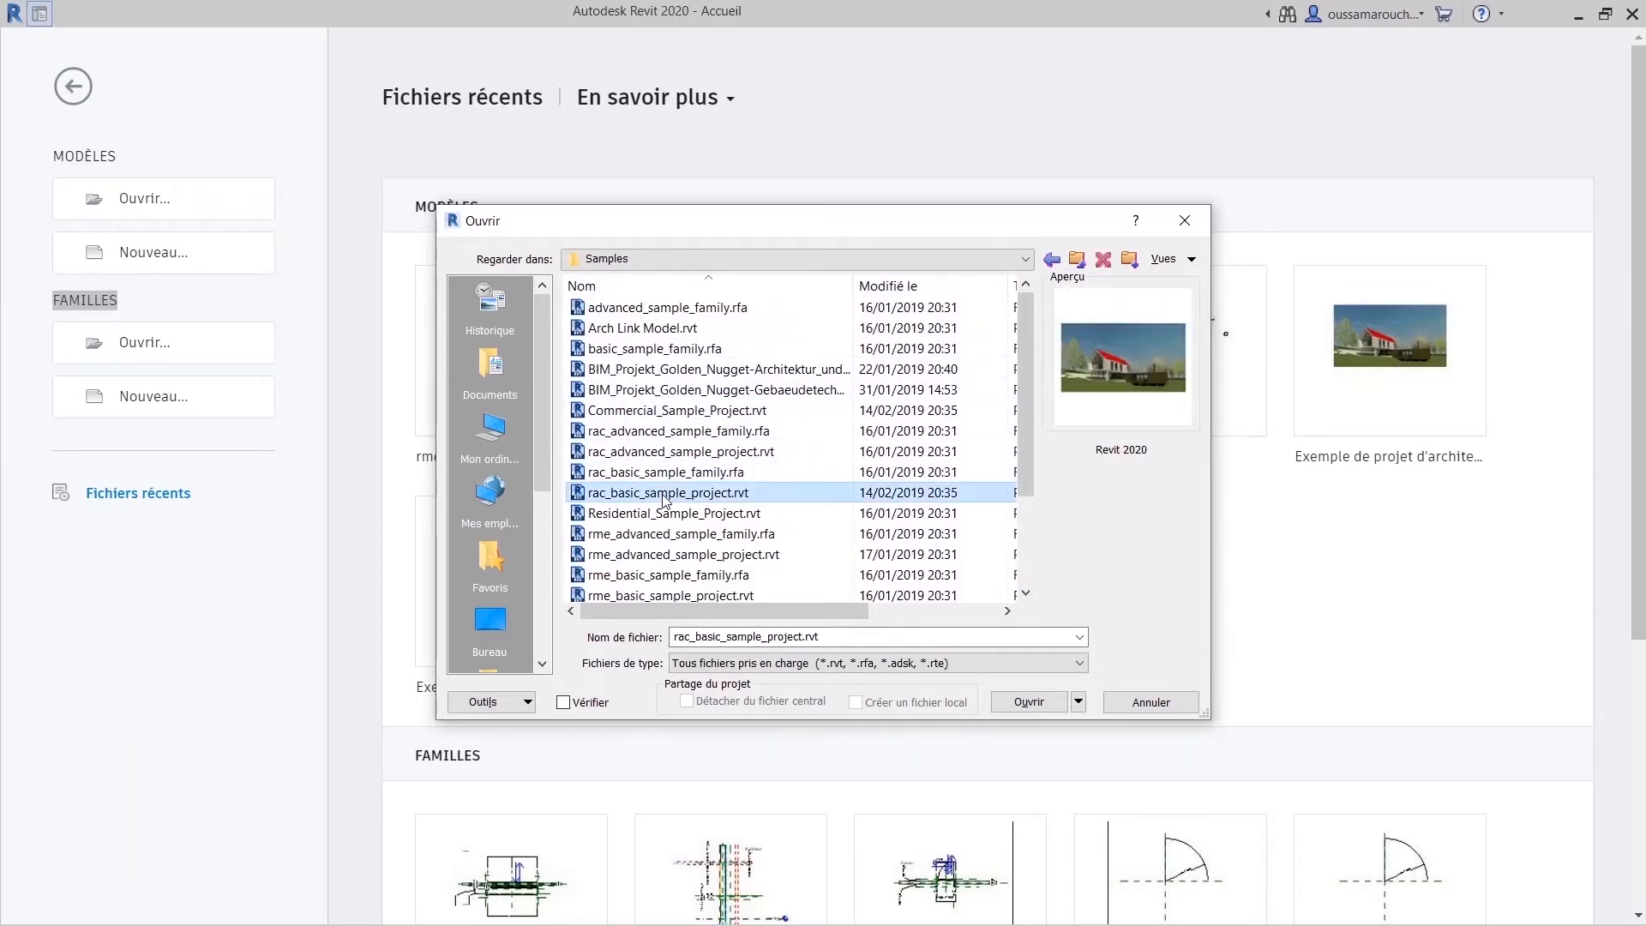
pyautogui.click(723, 512)
pyautogui.click(723, 533)
pyautogui.click(723, 574)
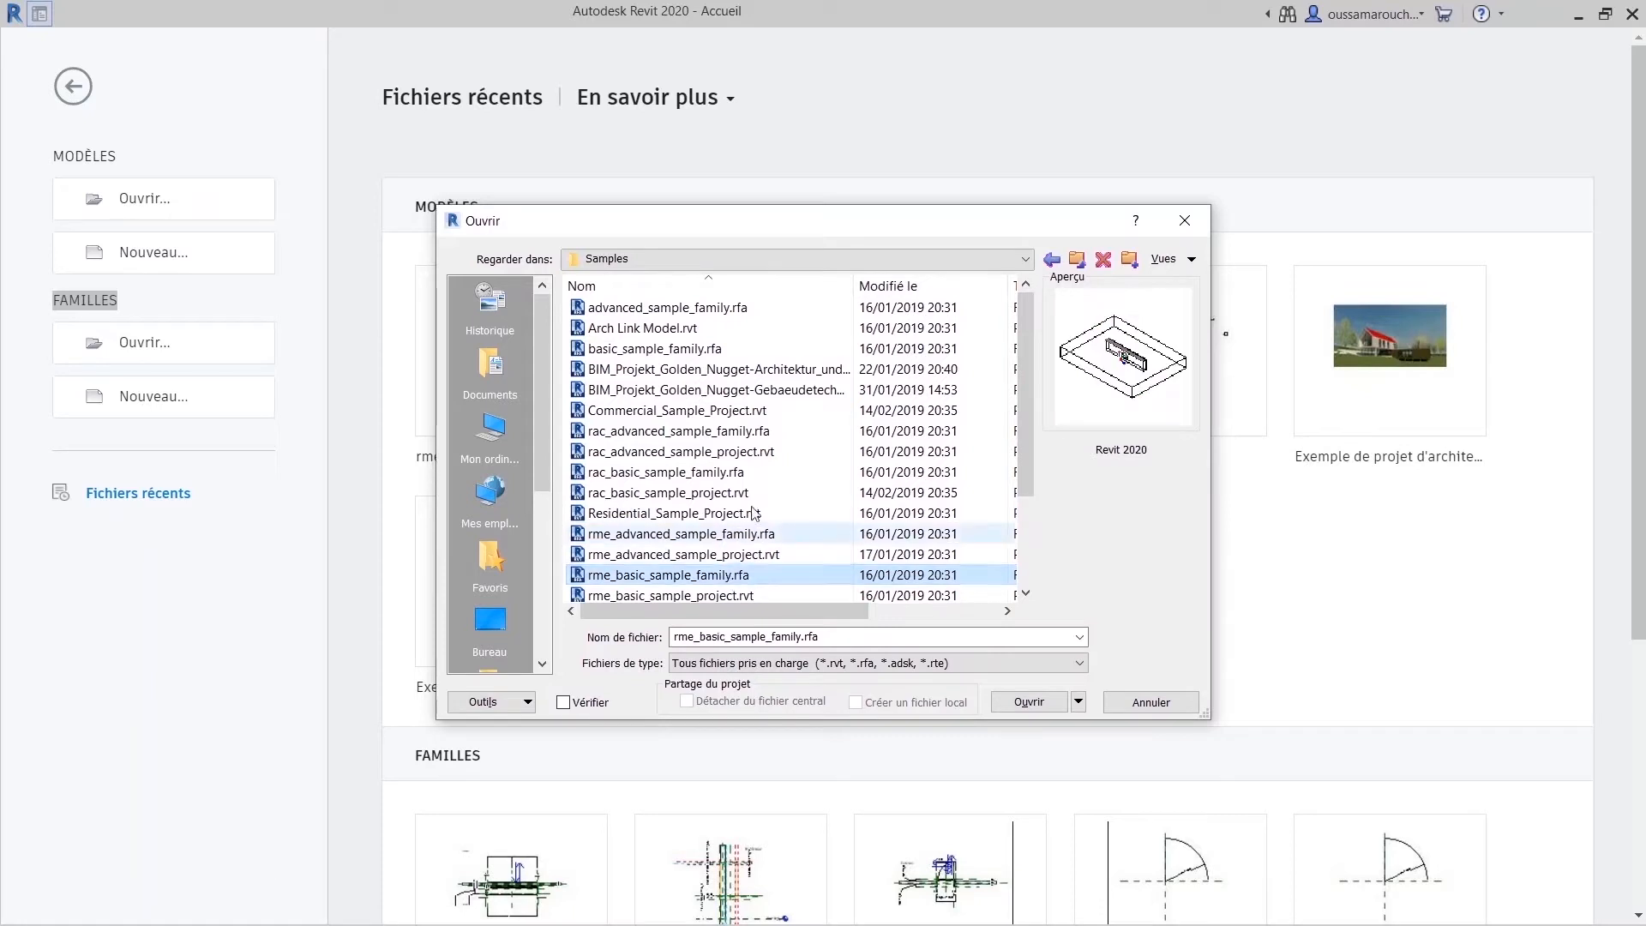
pyautogui.click(723, 492)
pyautogui.click(723, 409)
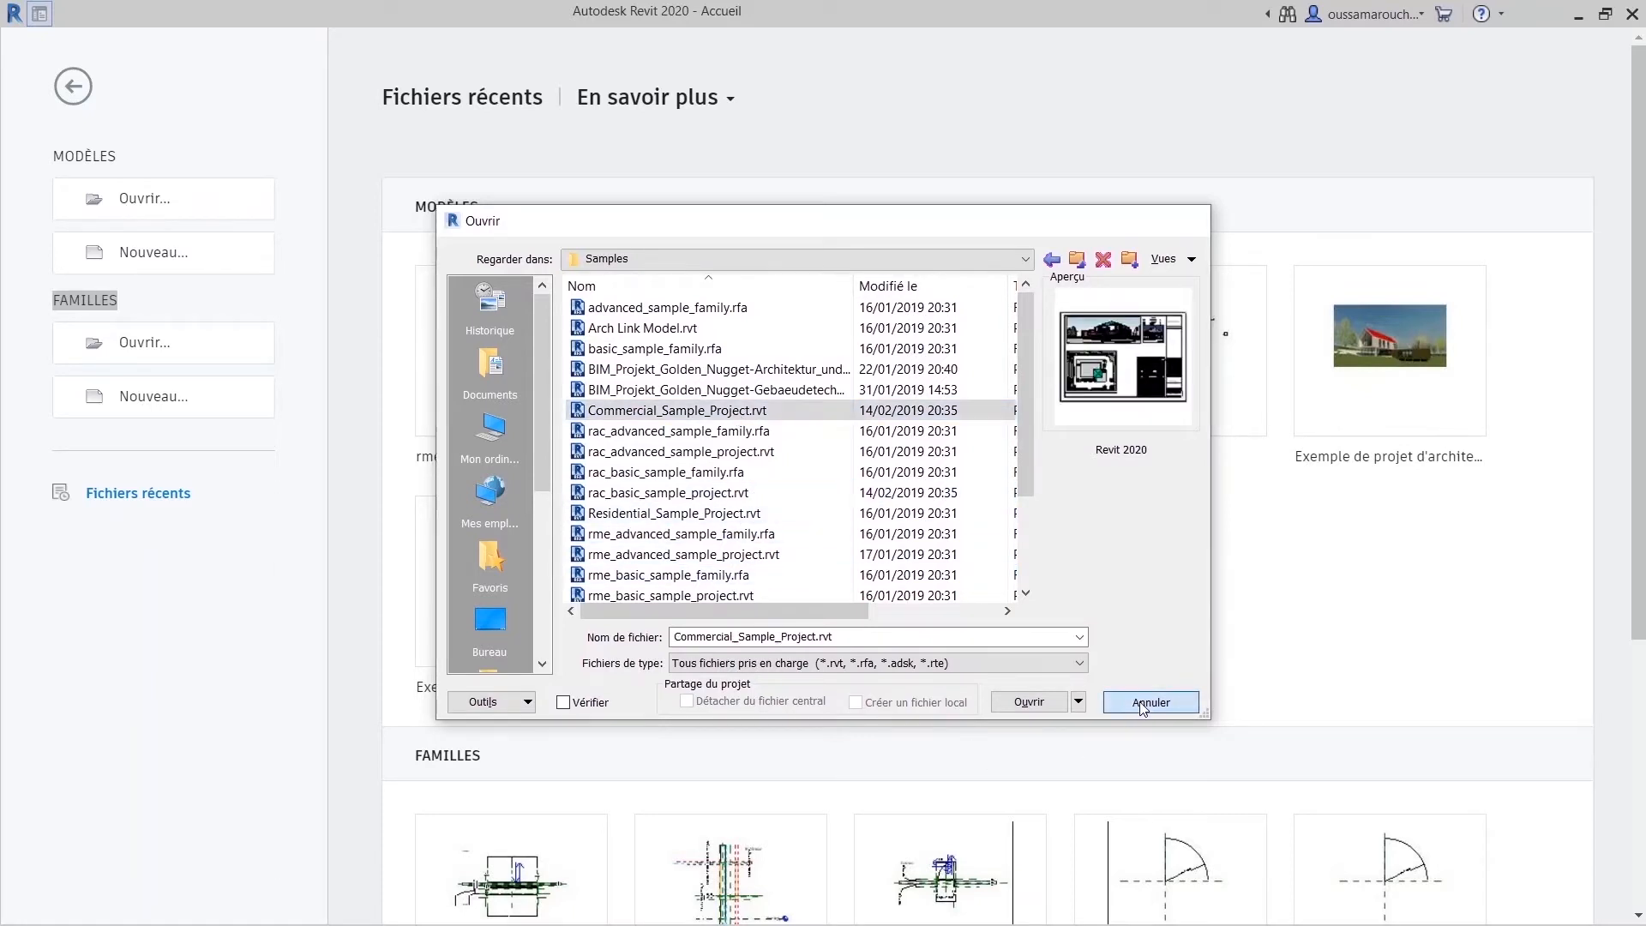
pyautogui.click(1151, 702)
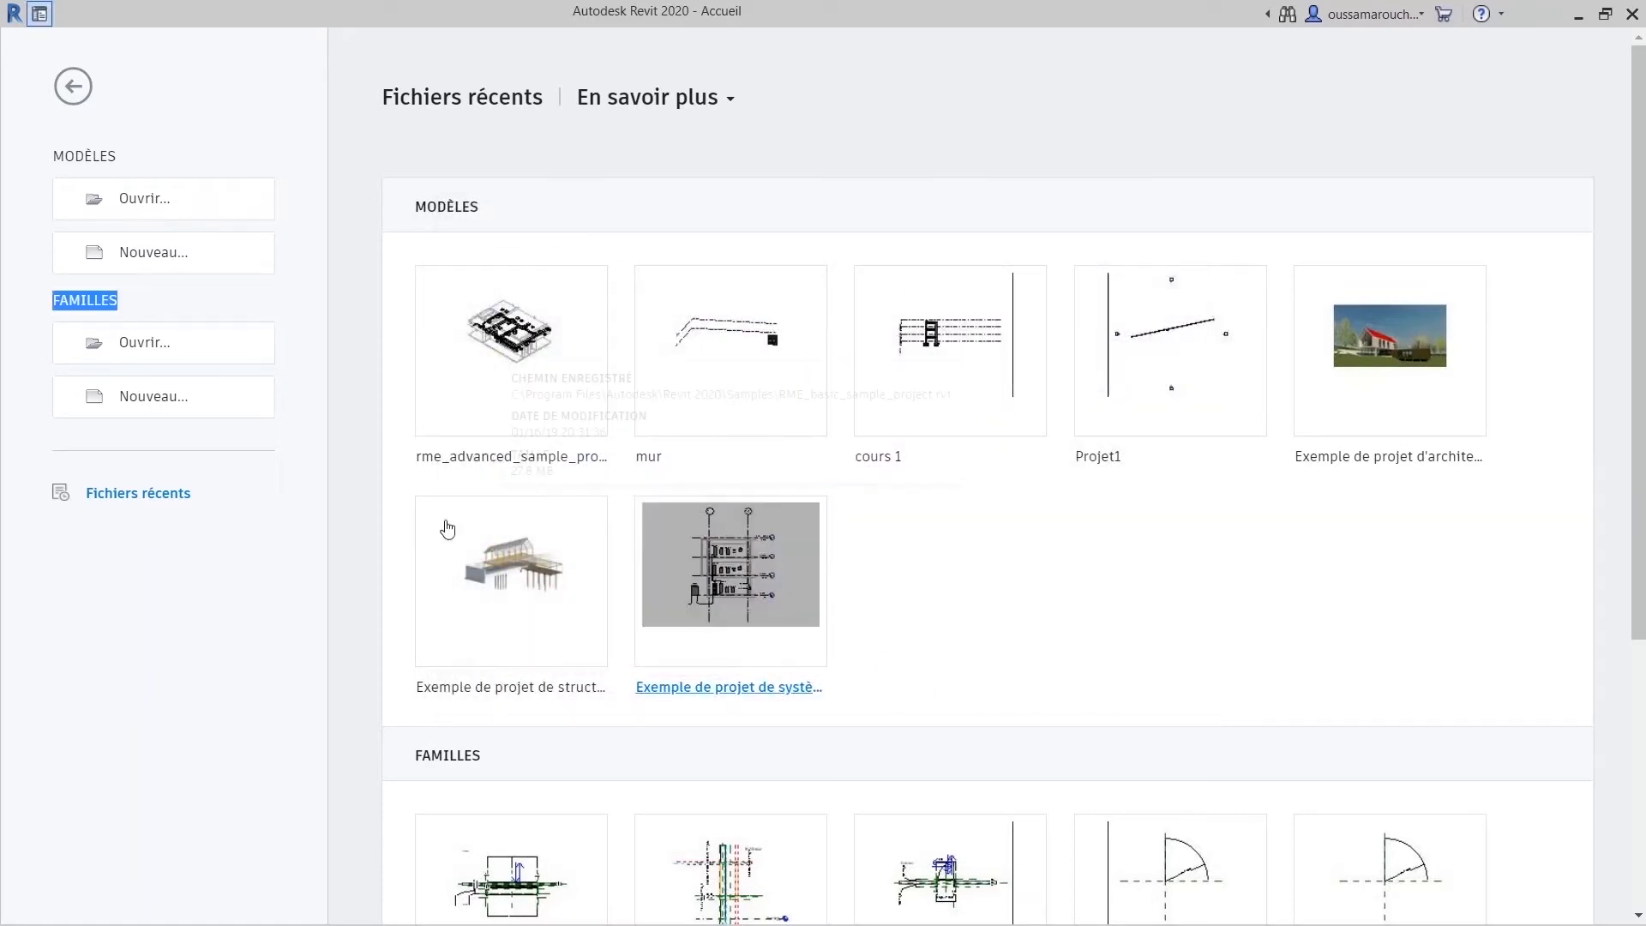
# Start a new model and review the available templates, including the template files in the Generic folder, keeping Gabarit de construction.
pyautogui.click(191, 263)
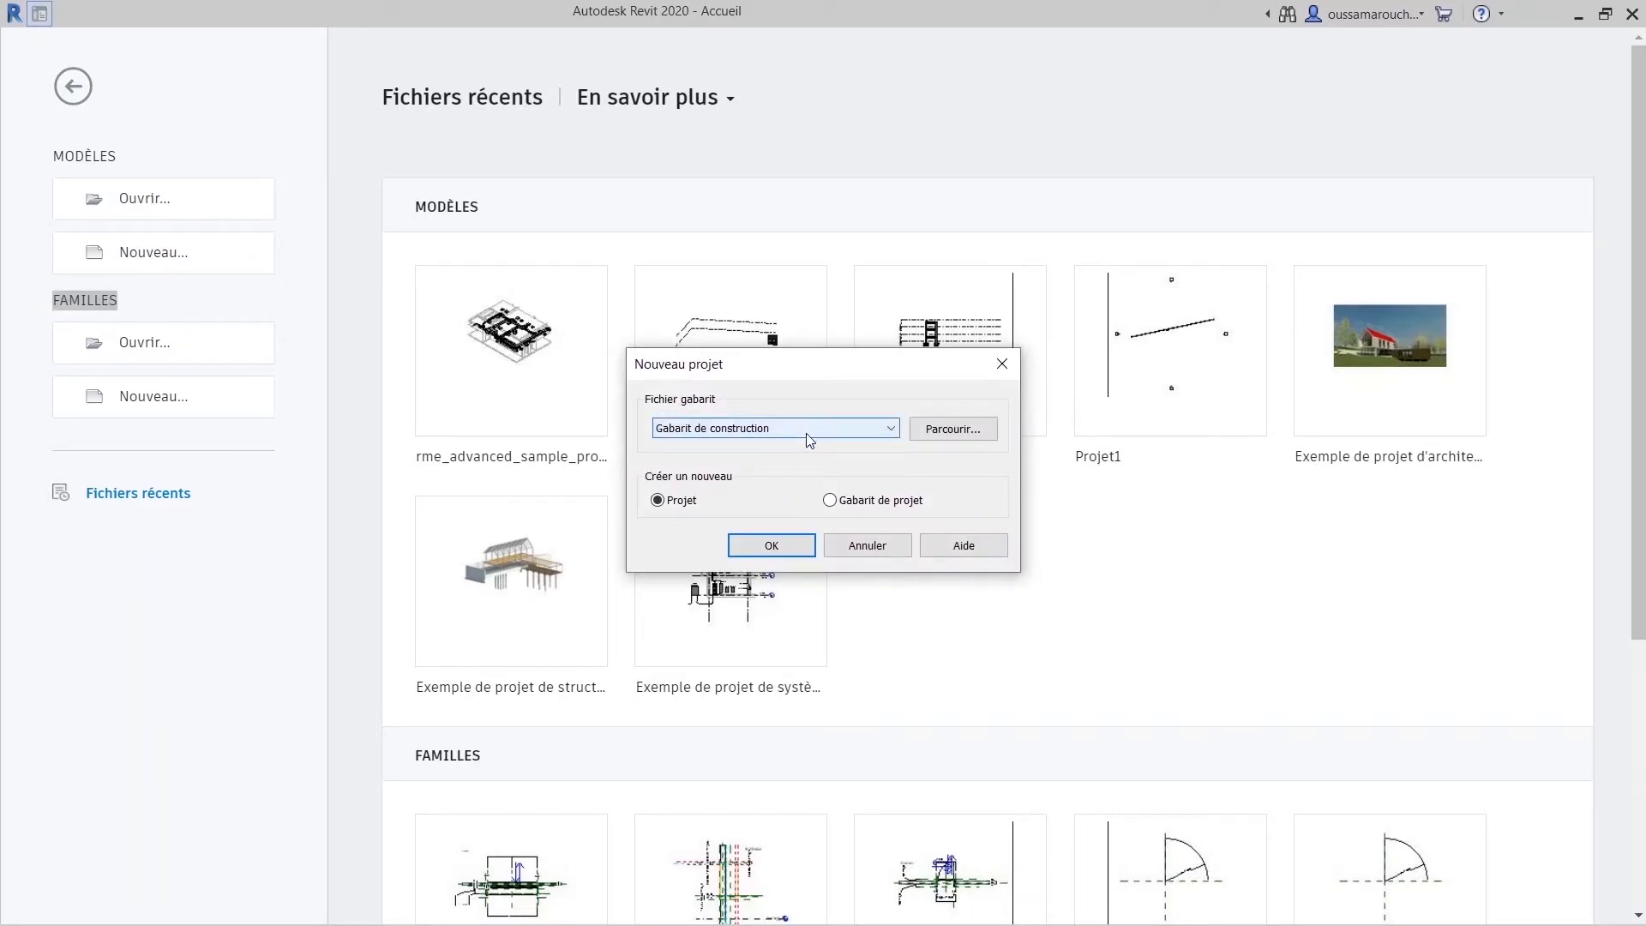
pyautogui.click(810, 439)
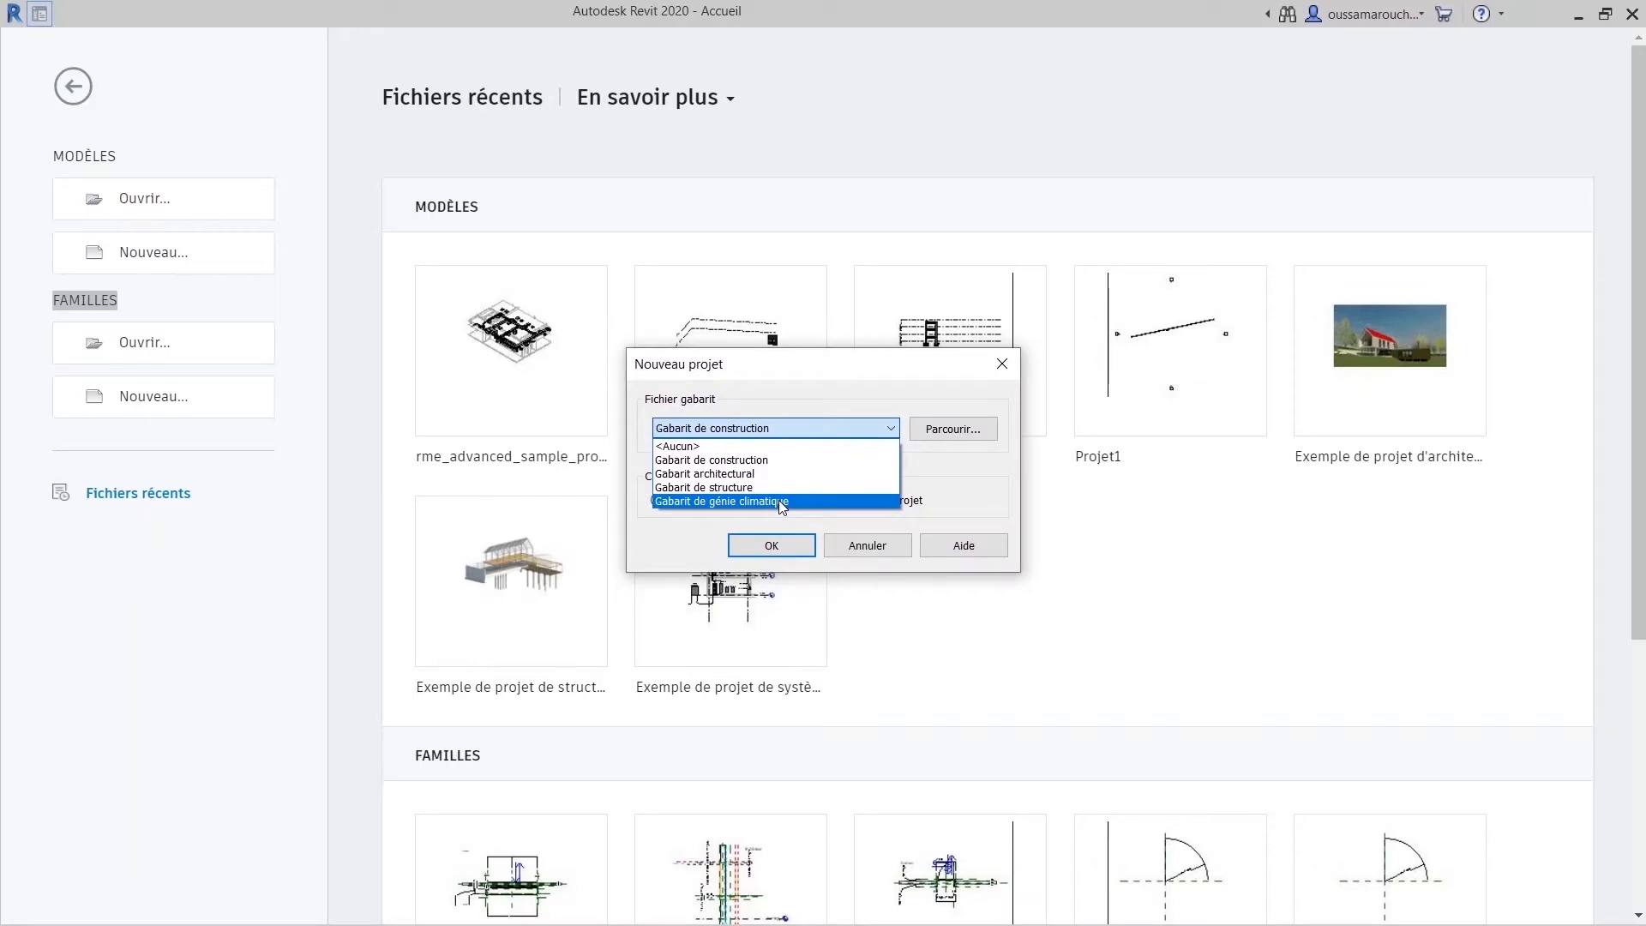
pyautogui.click(712, 460)
pyautogui.click(953, 429)
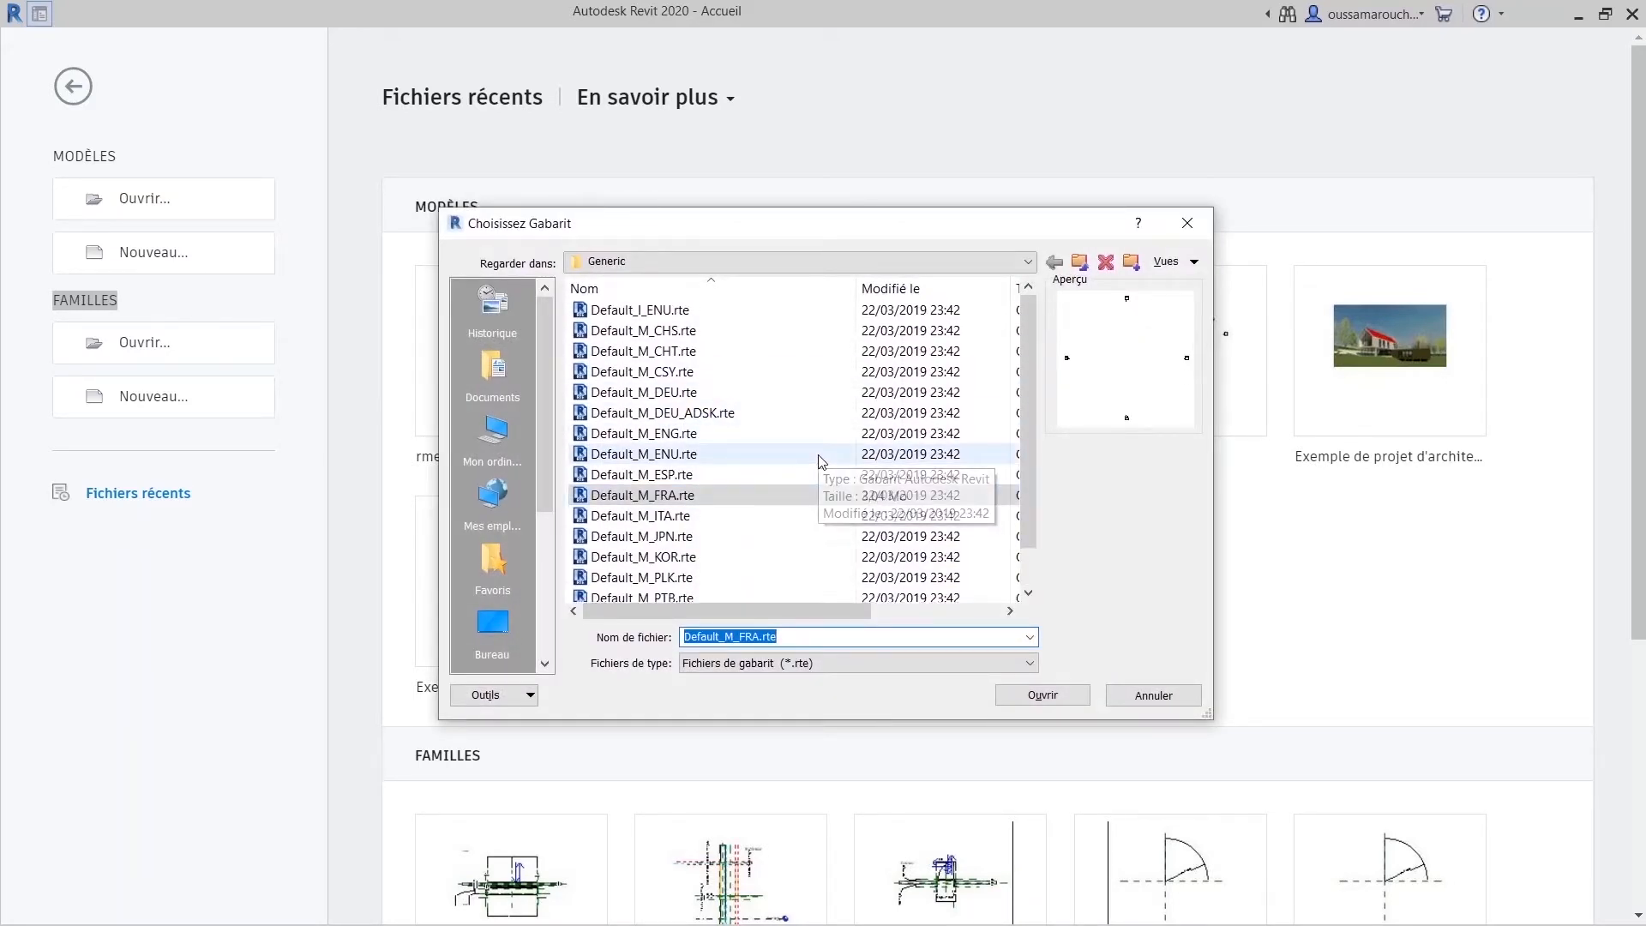
pyautogui.click(1159, 699)
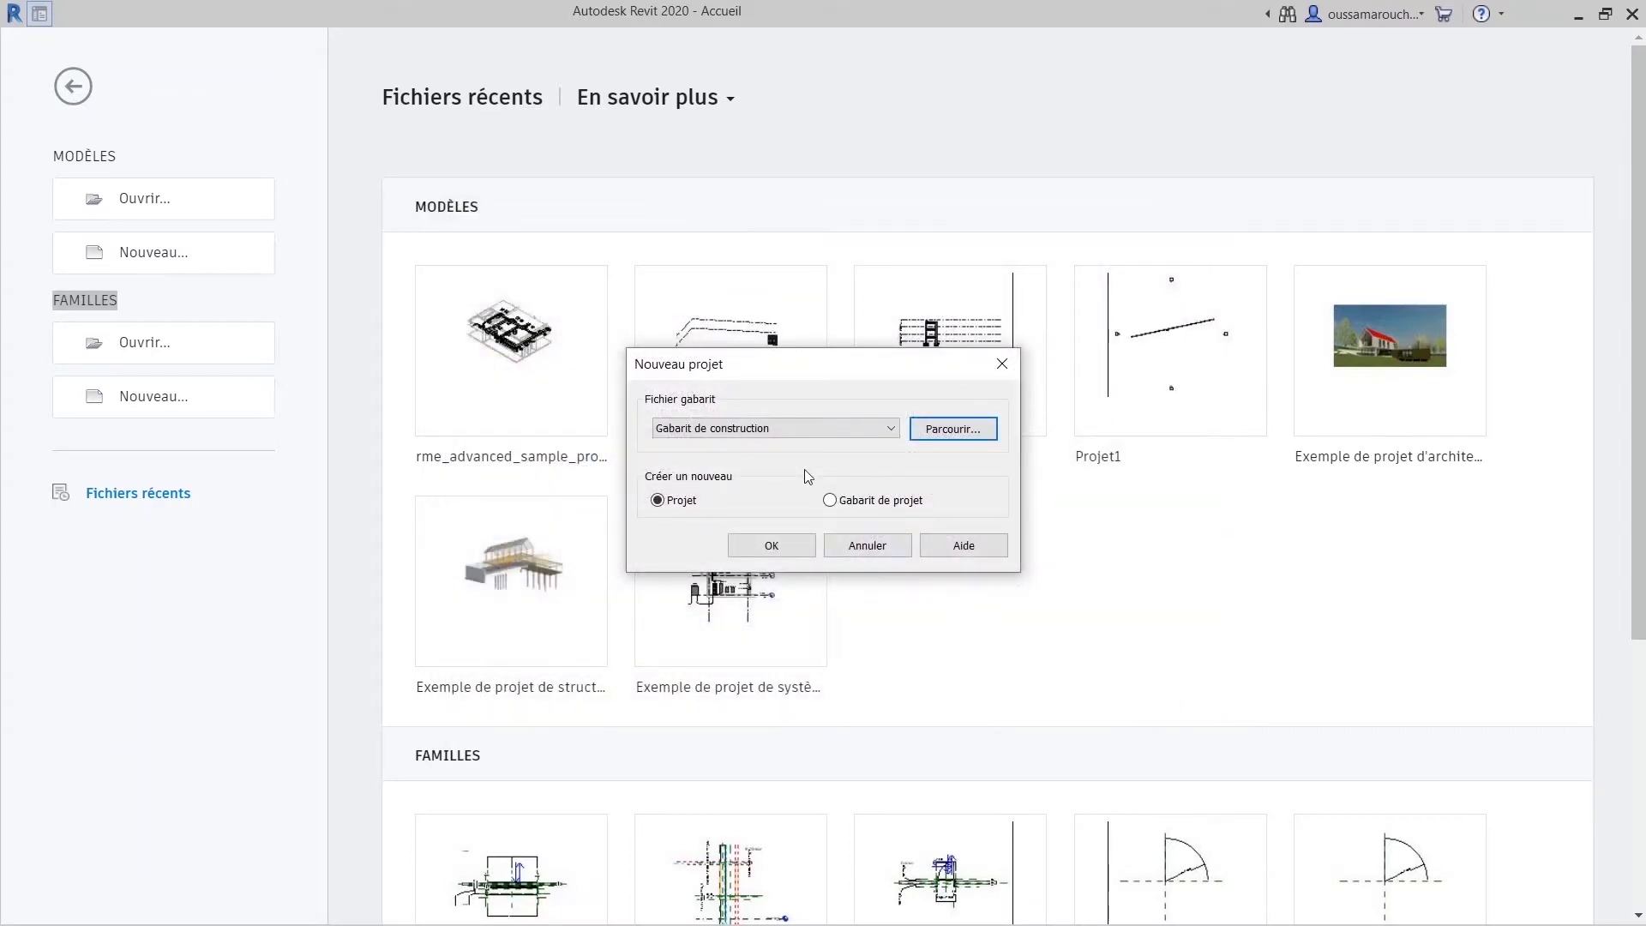
# Create a new project of type Projet using the template Gabarit de génie climatique.
pyautogui.click(831, 503)
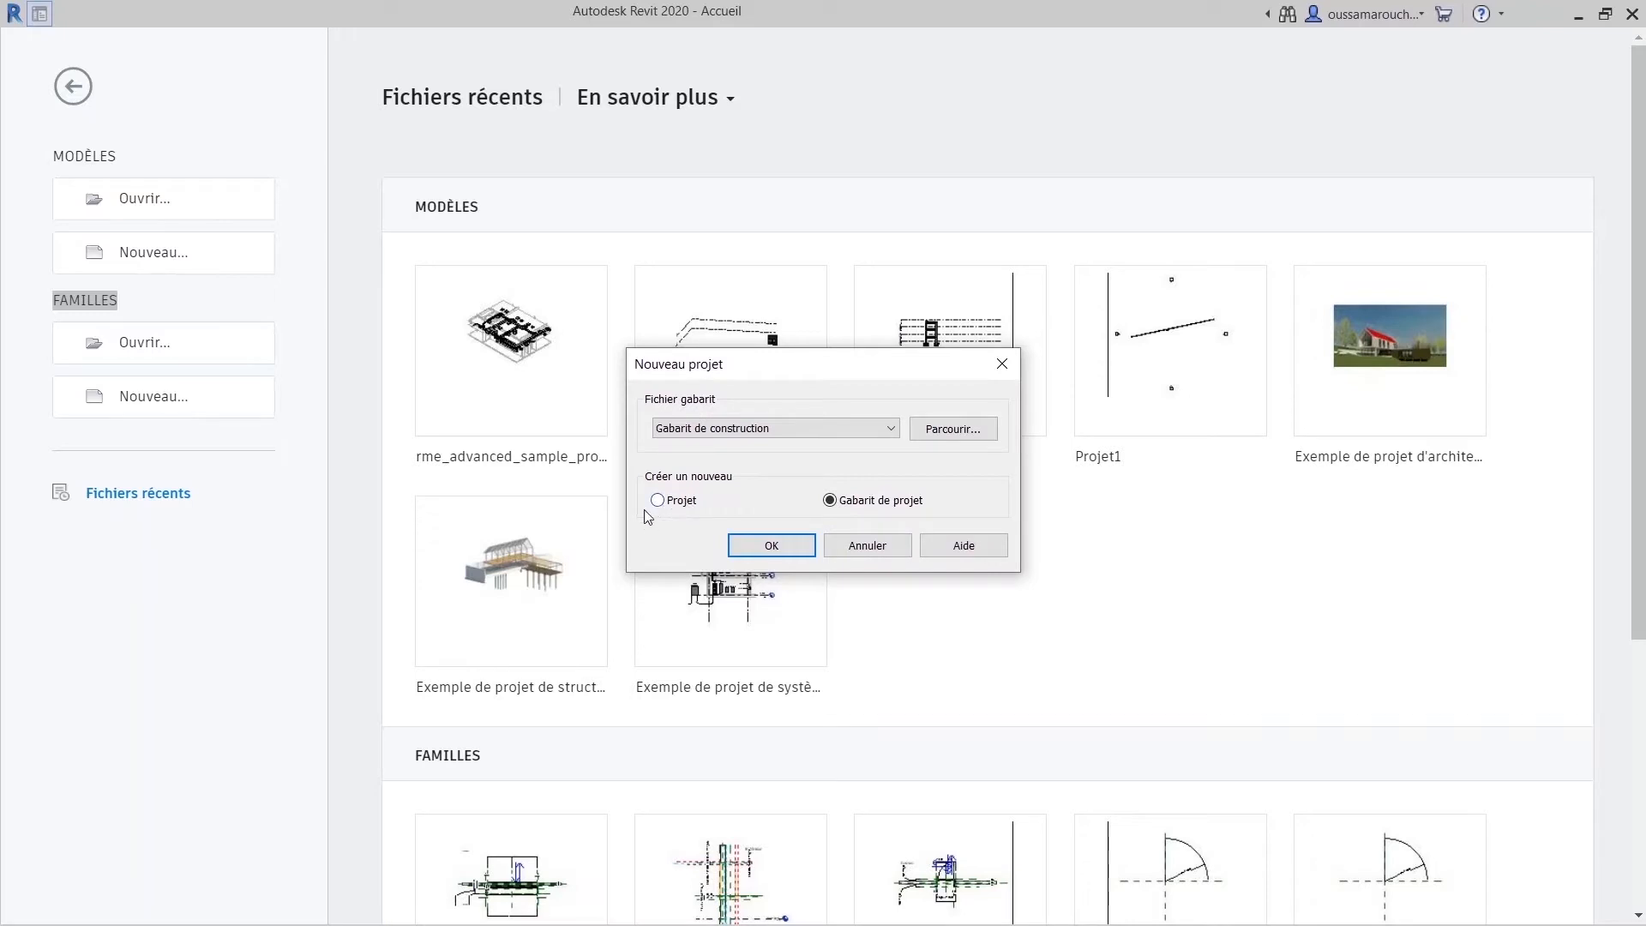
pyautogui.click(720, 428)
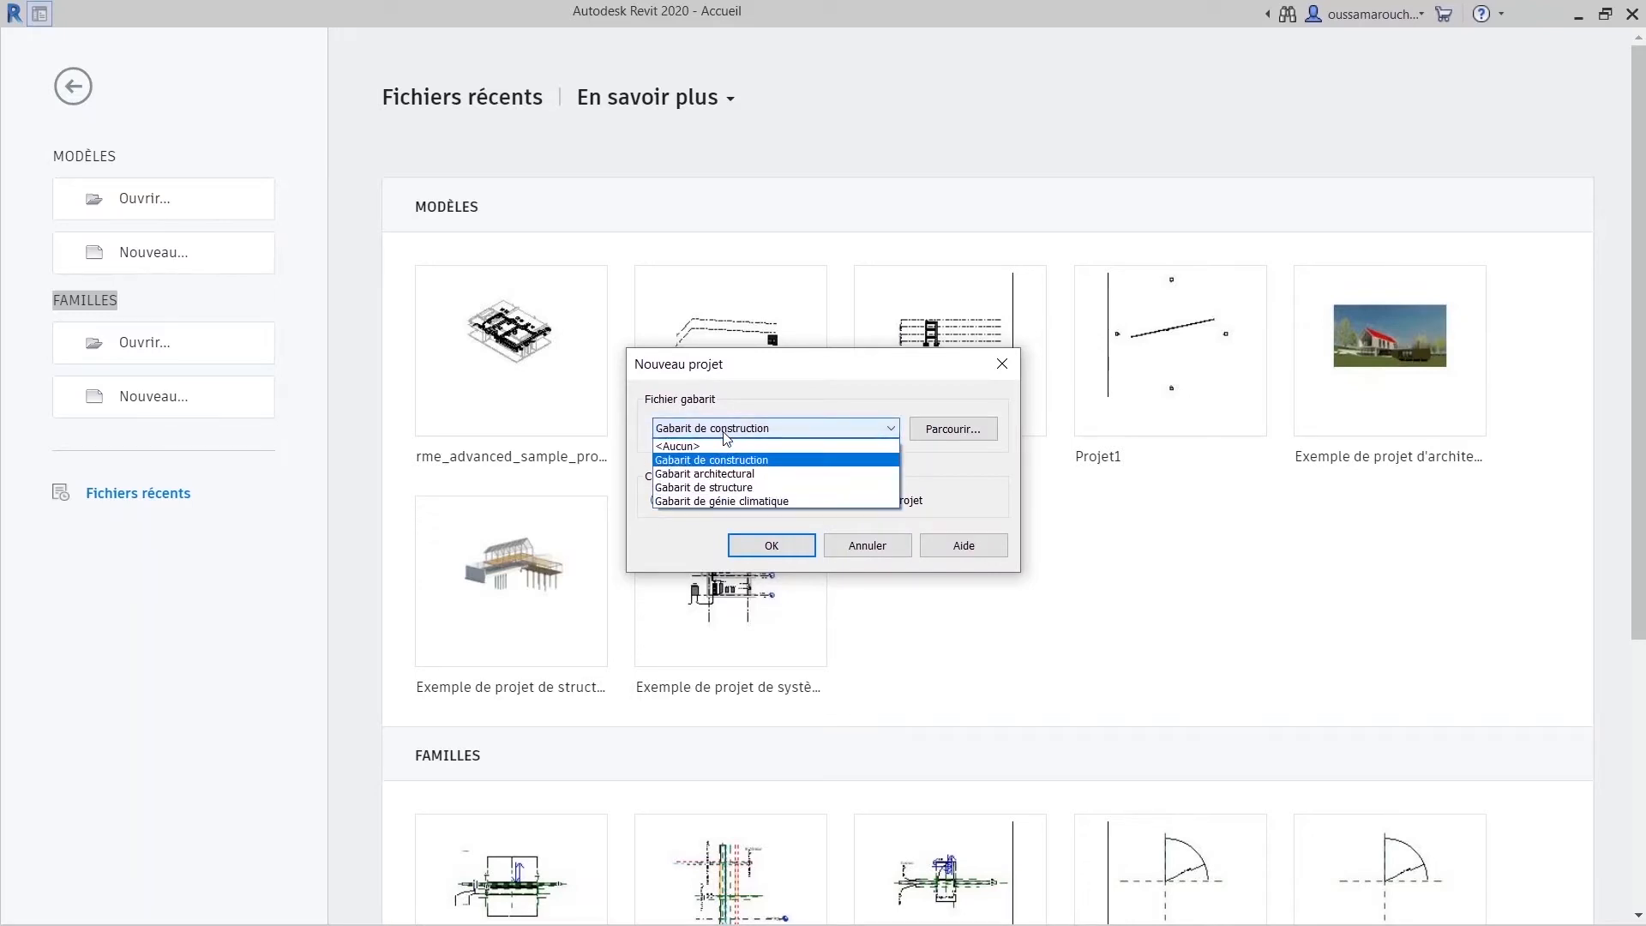
pyautogui.click(725, 500)
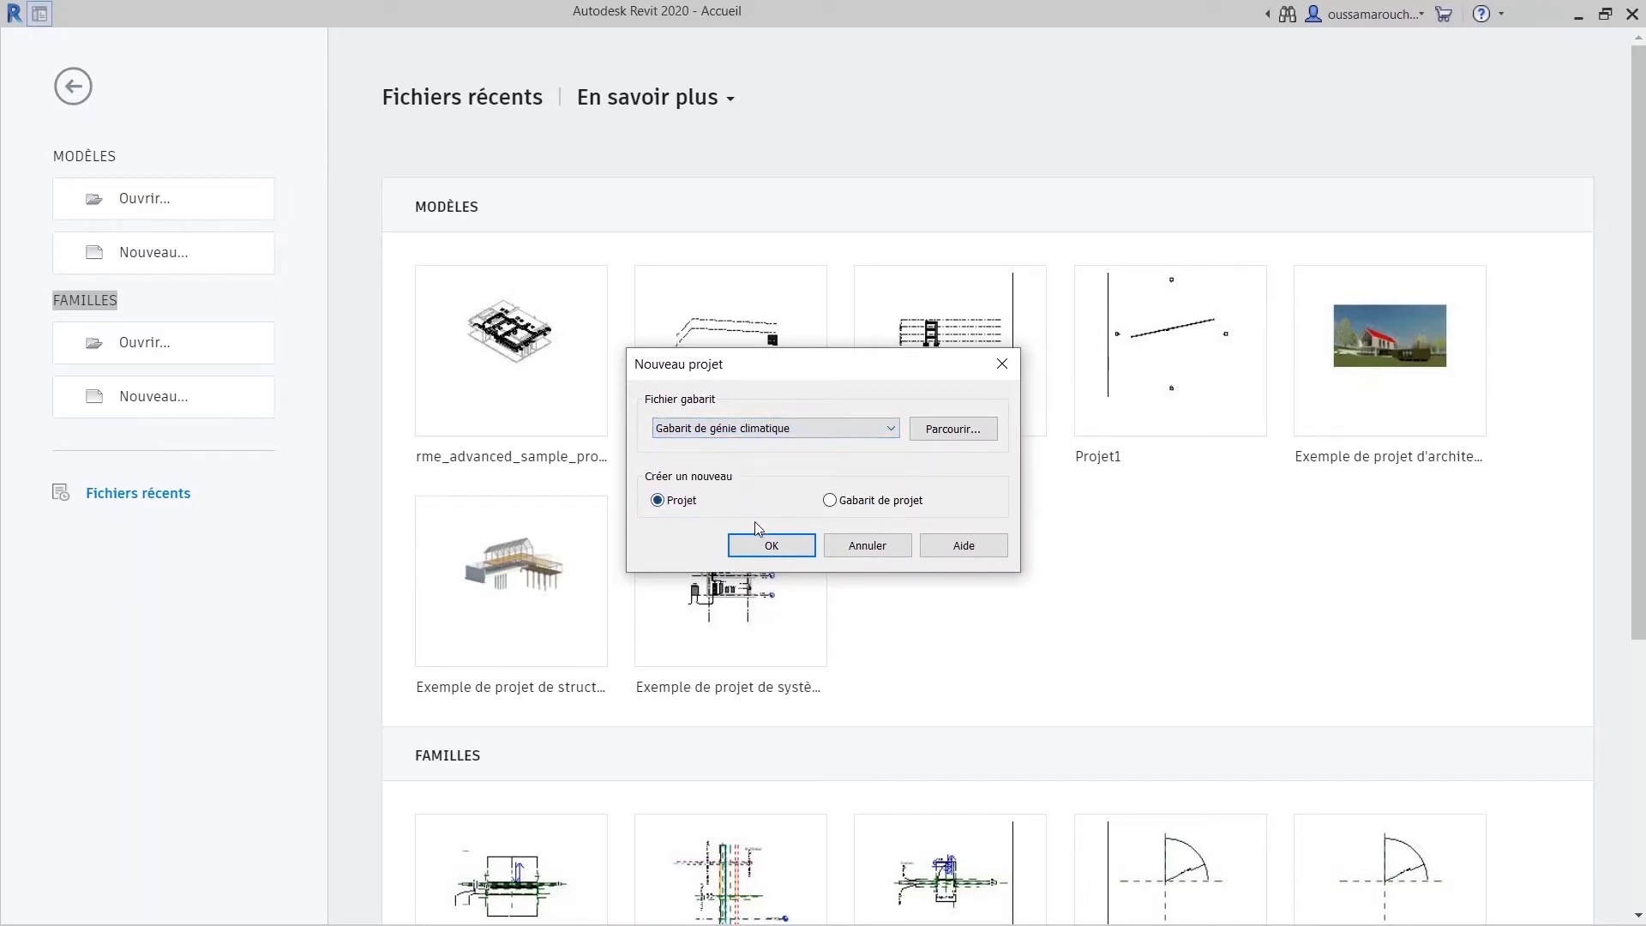
pyautogui.click(769, 552)
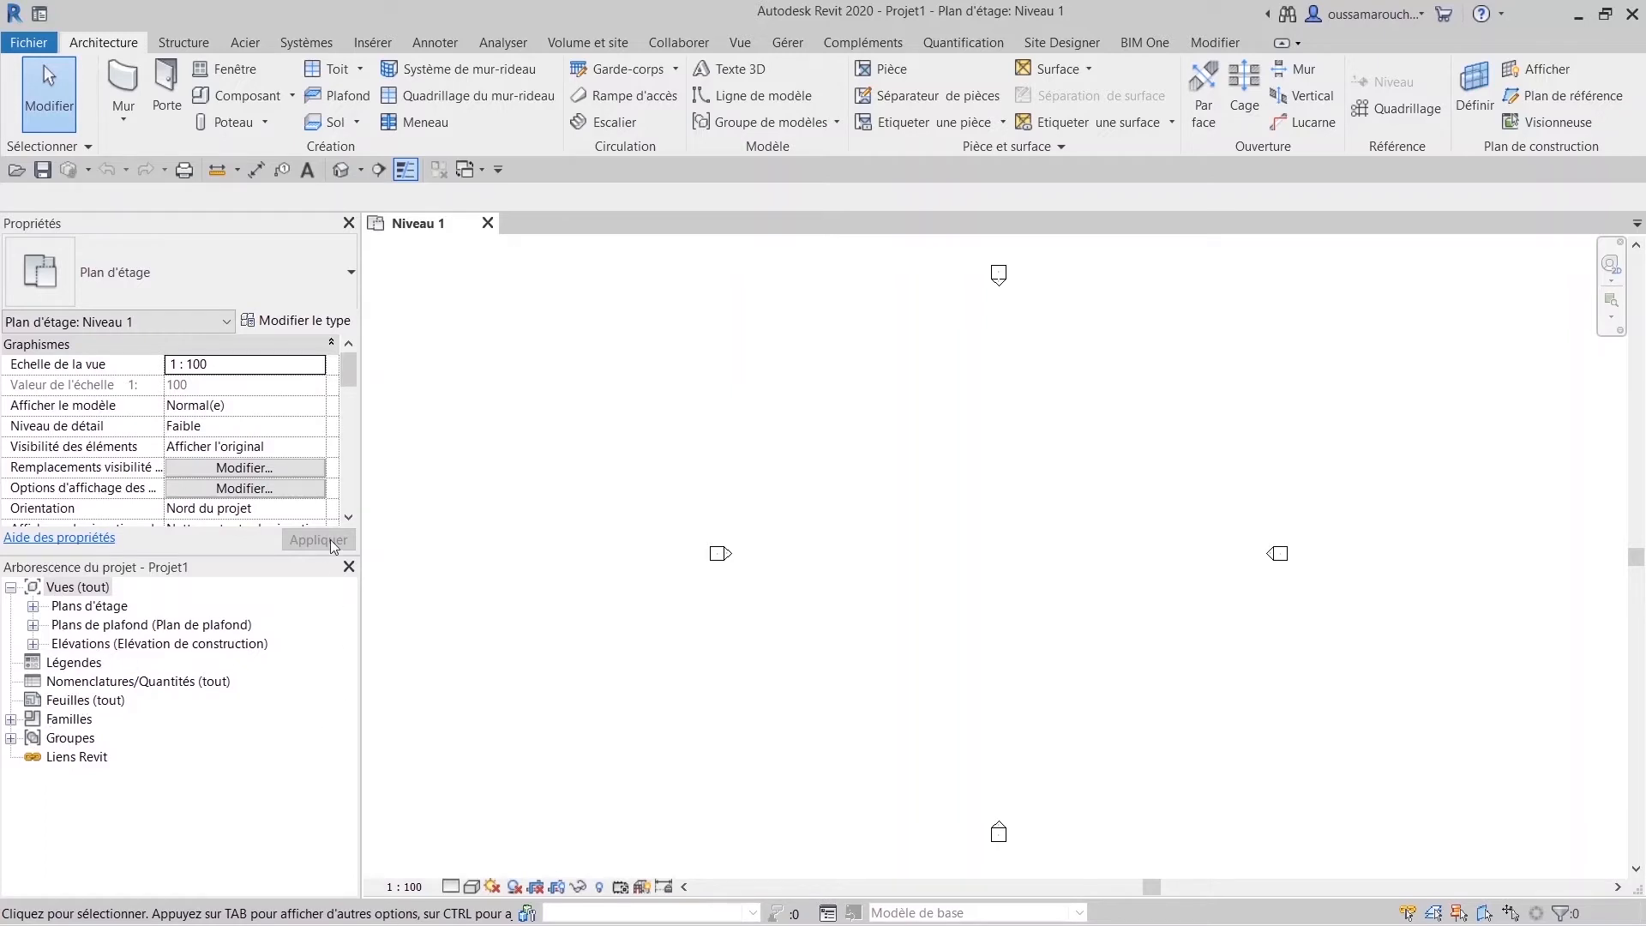
# Examine the floor plans, ceiling plans, elevations, sheets and families in the project browser, collapsing each expanded branch again.
pyautogui.click(32, 606)
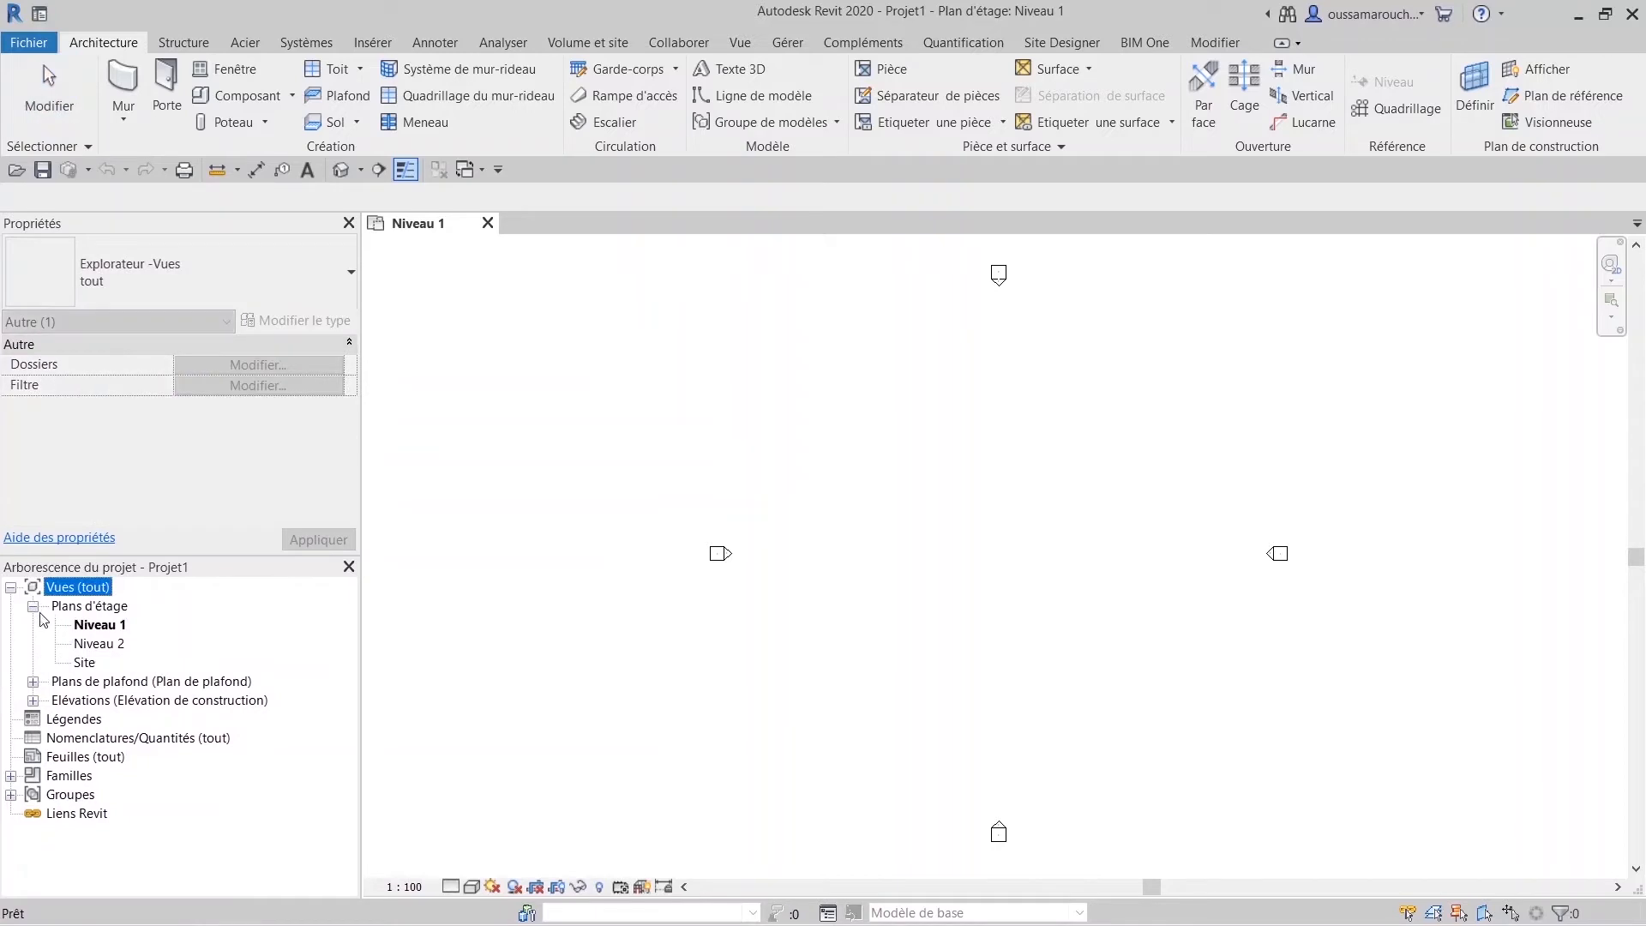
pyautogui.click(33, 682)
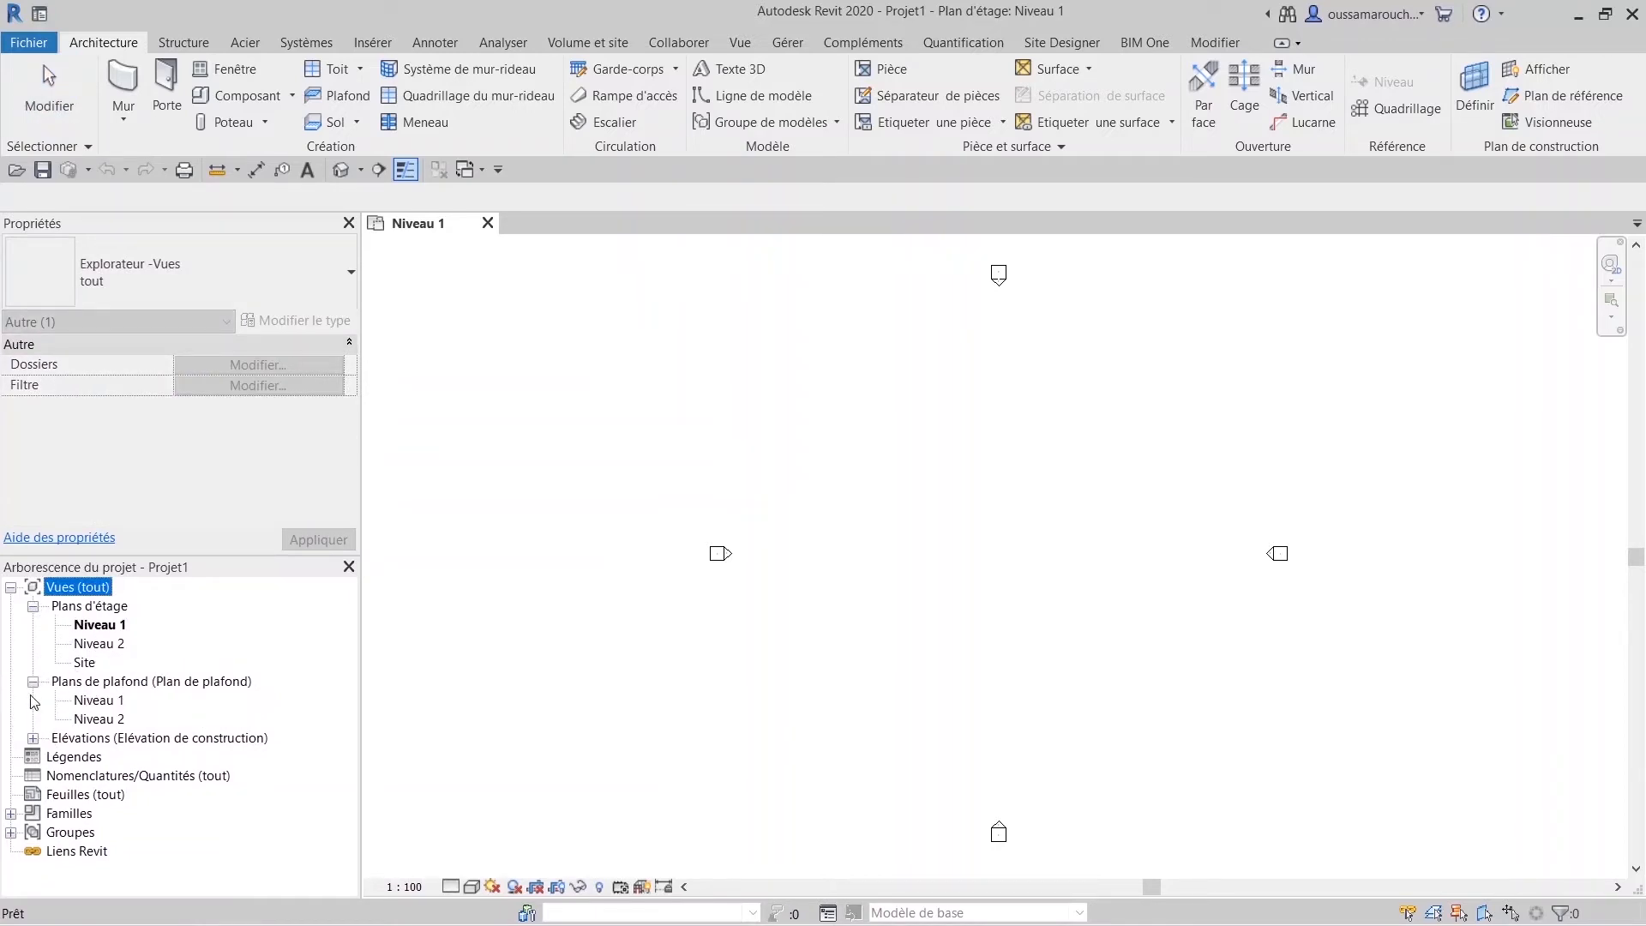
pyautogui.click(33, 682)
pyautogui.click(33, 607)
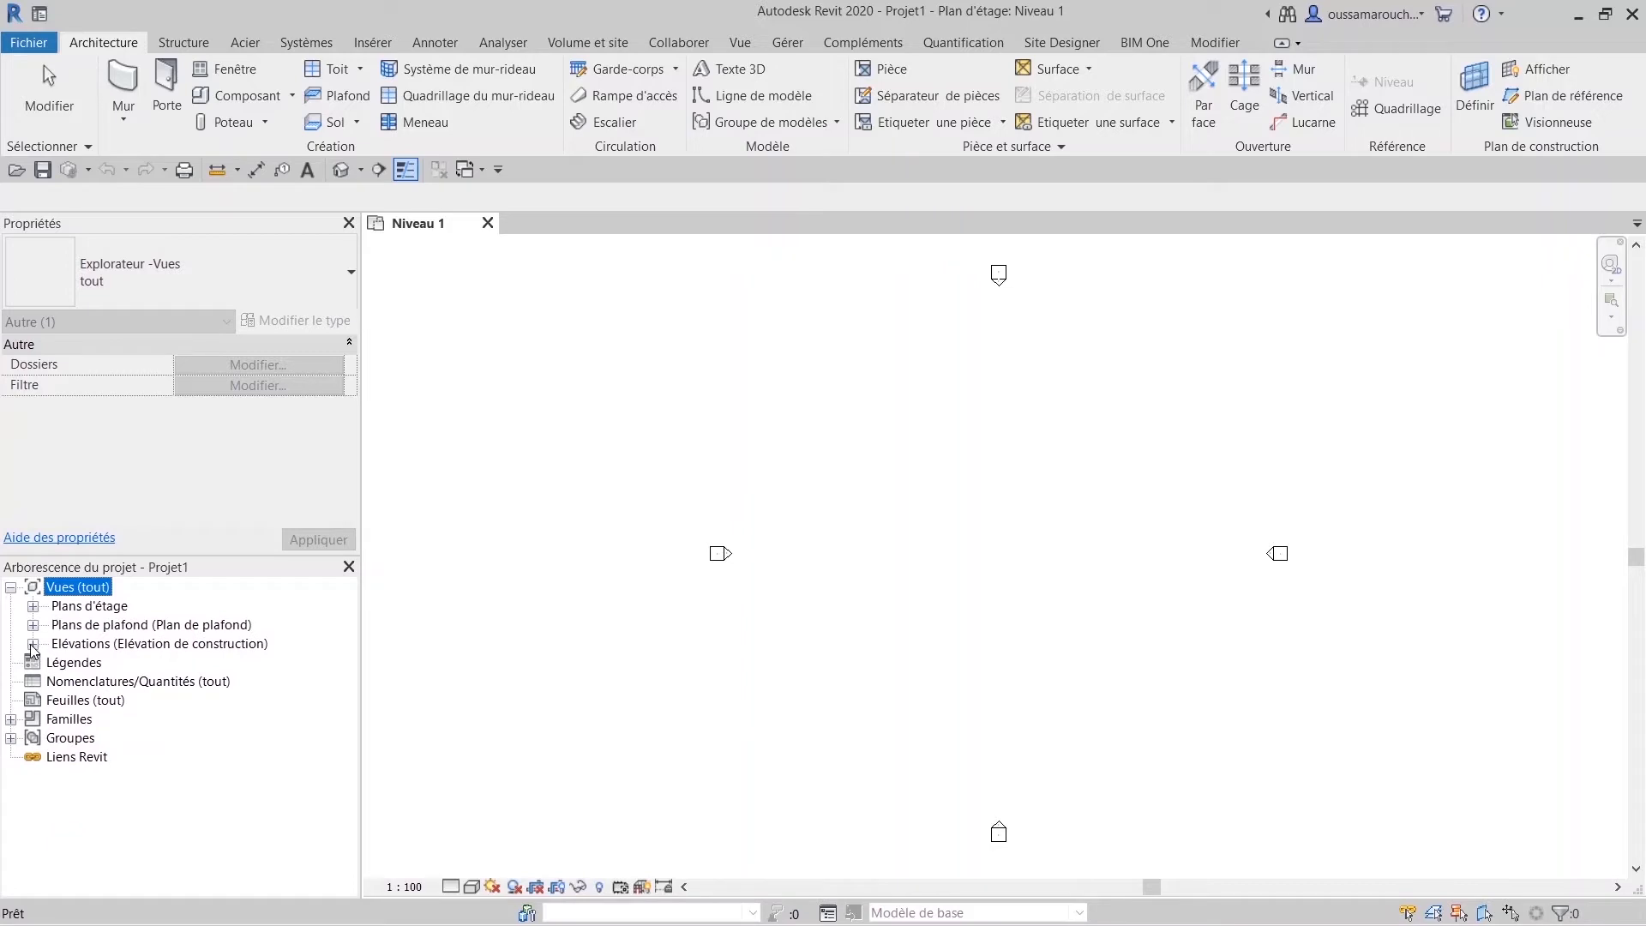
pyautogui.click(32, 644)
pyautogui.click(32, 643)
pyautogui.click(100, 705)
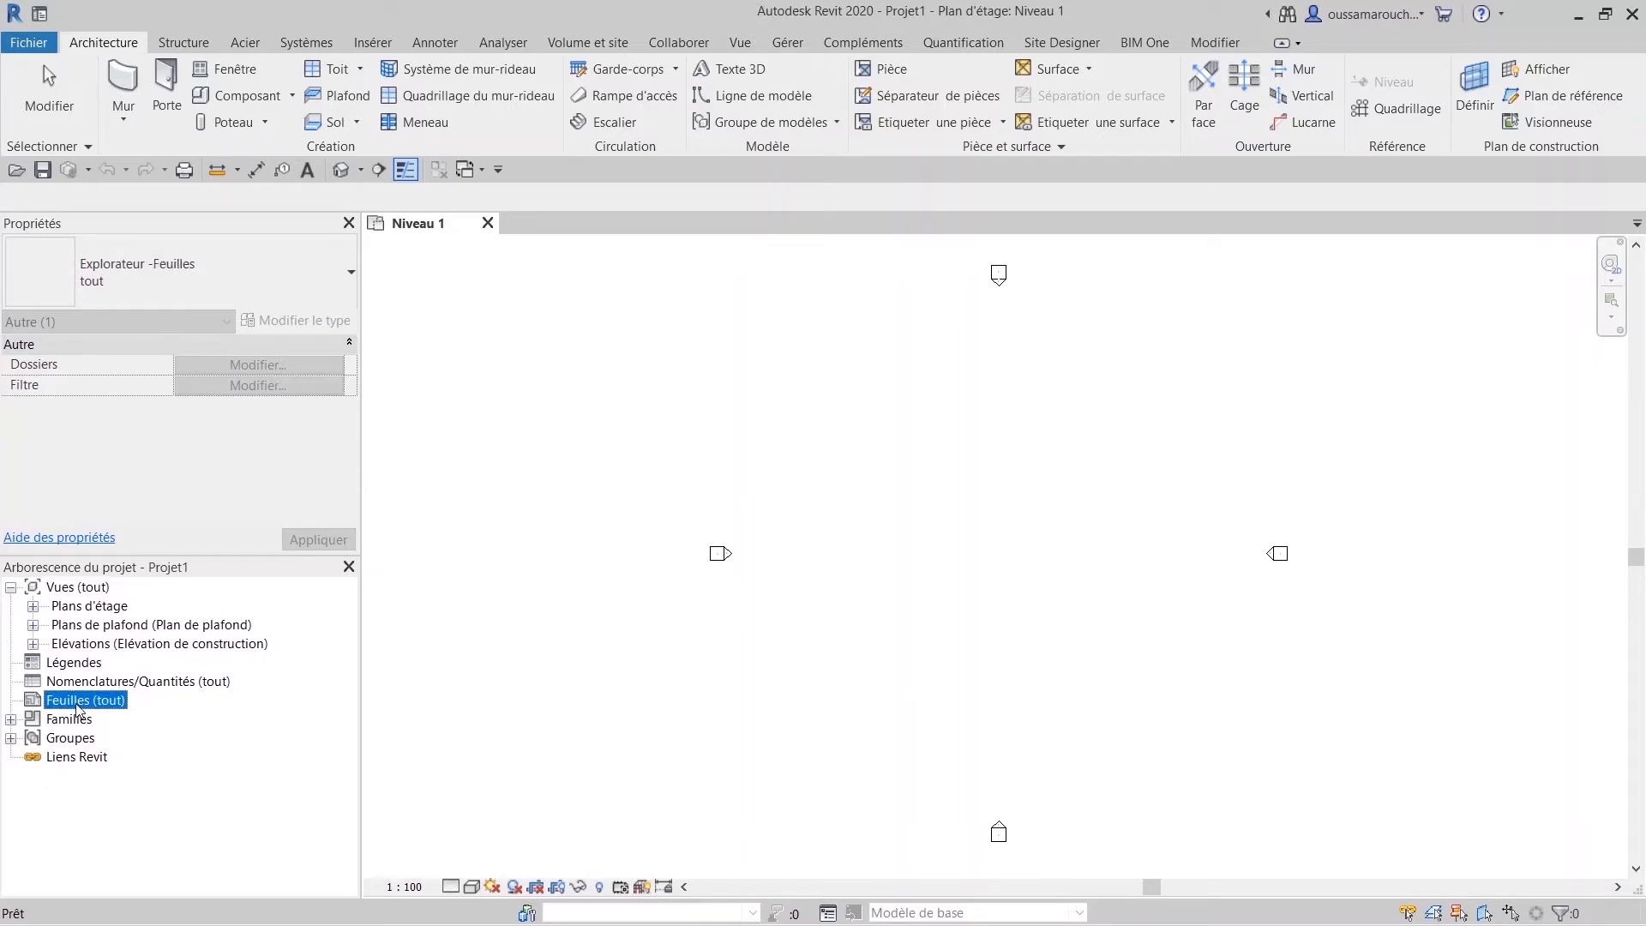
pyautogui.click(10, 720)
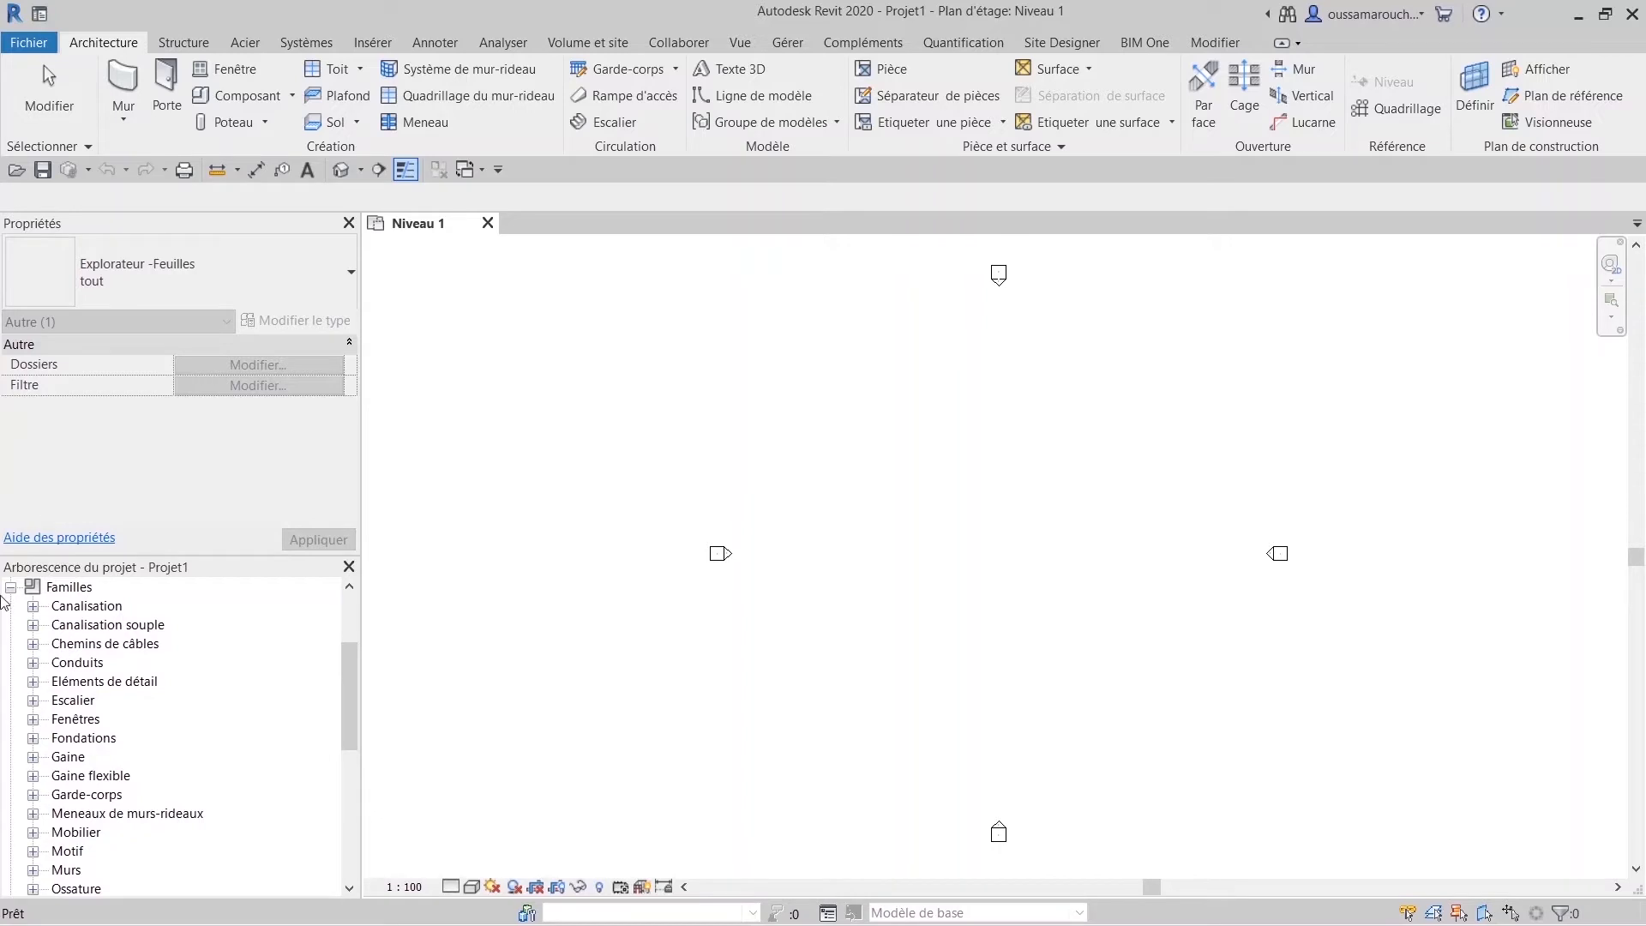
pyautogui.click(10, 588)
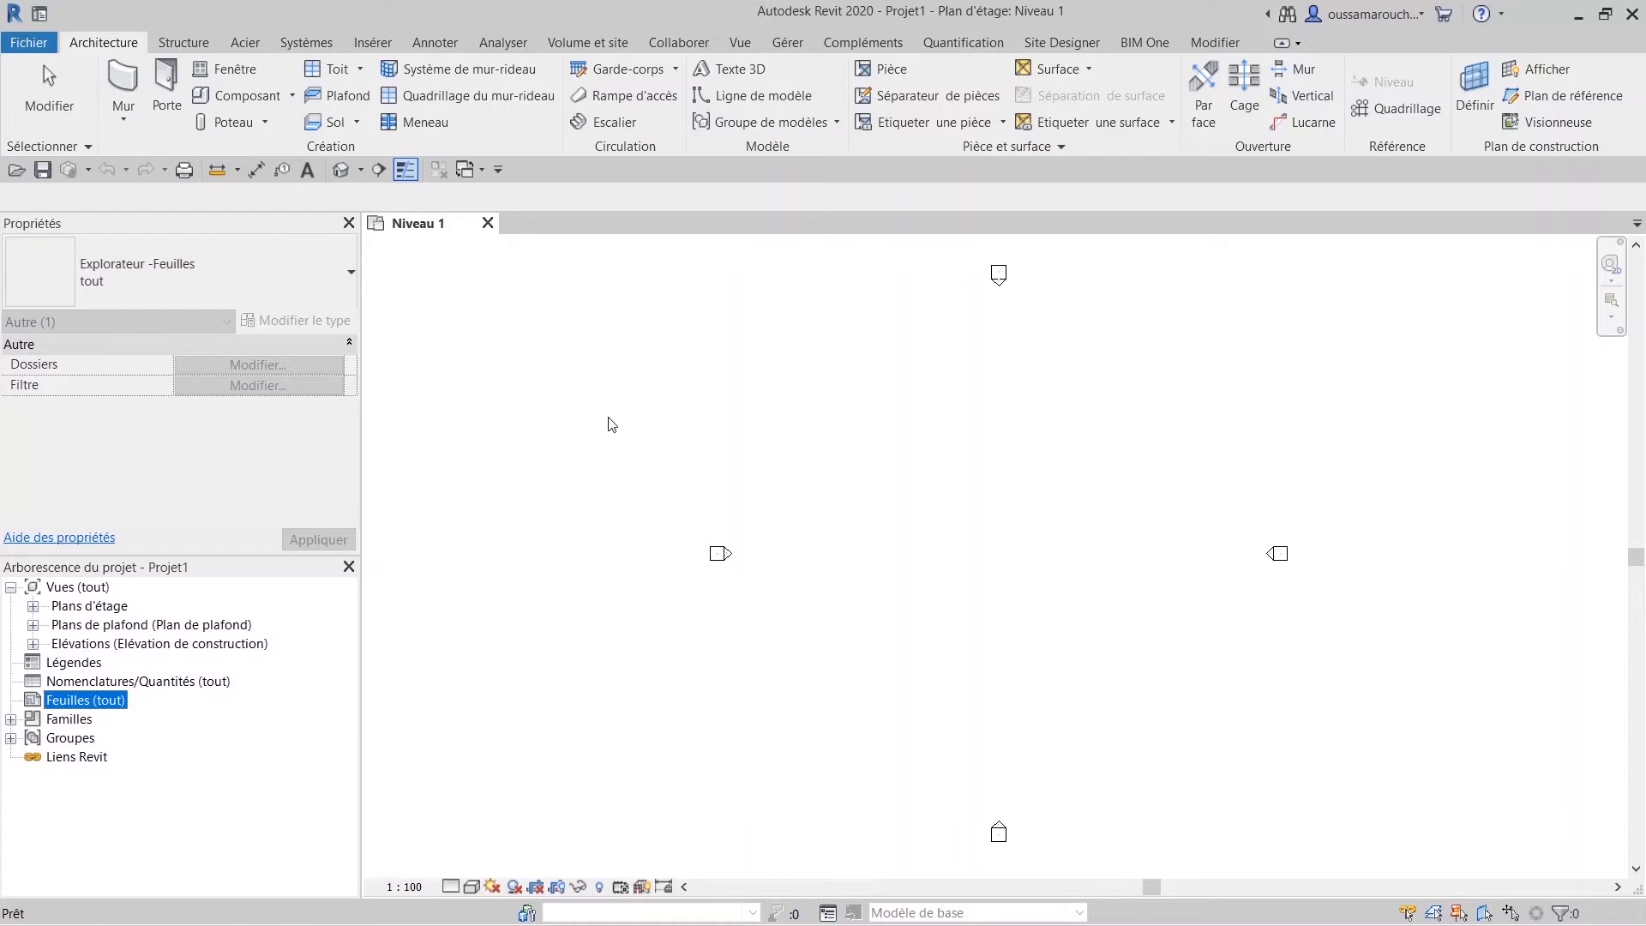
# Open the program's Options dialog at its general properties.
pyautogui.click(16, 15)
pyautogui.click(44, 65)
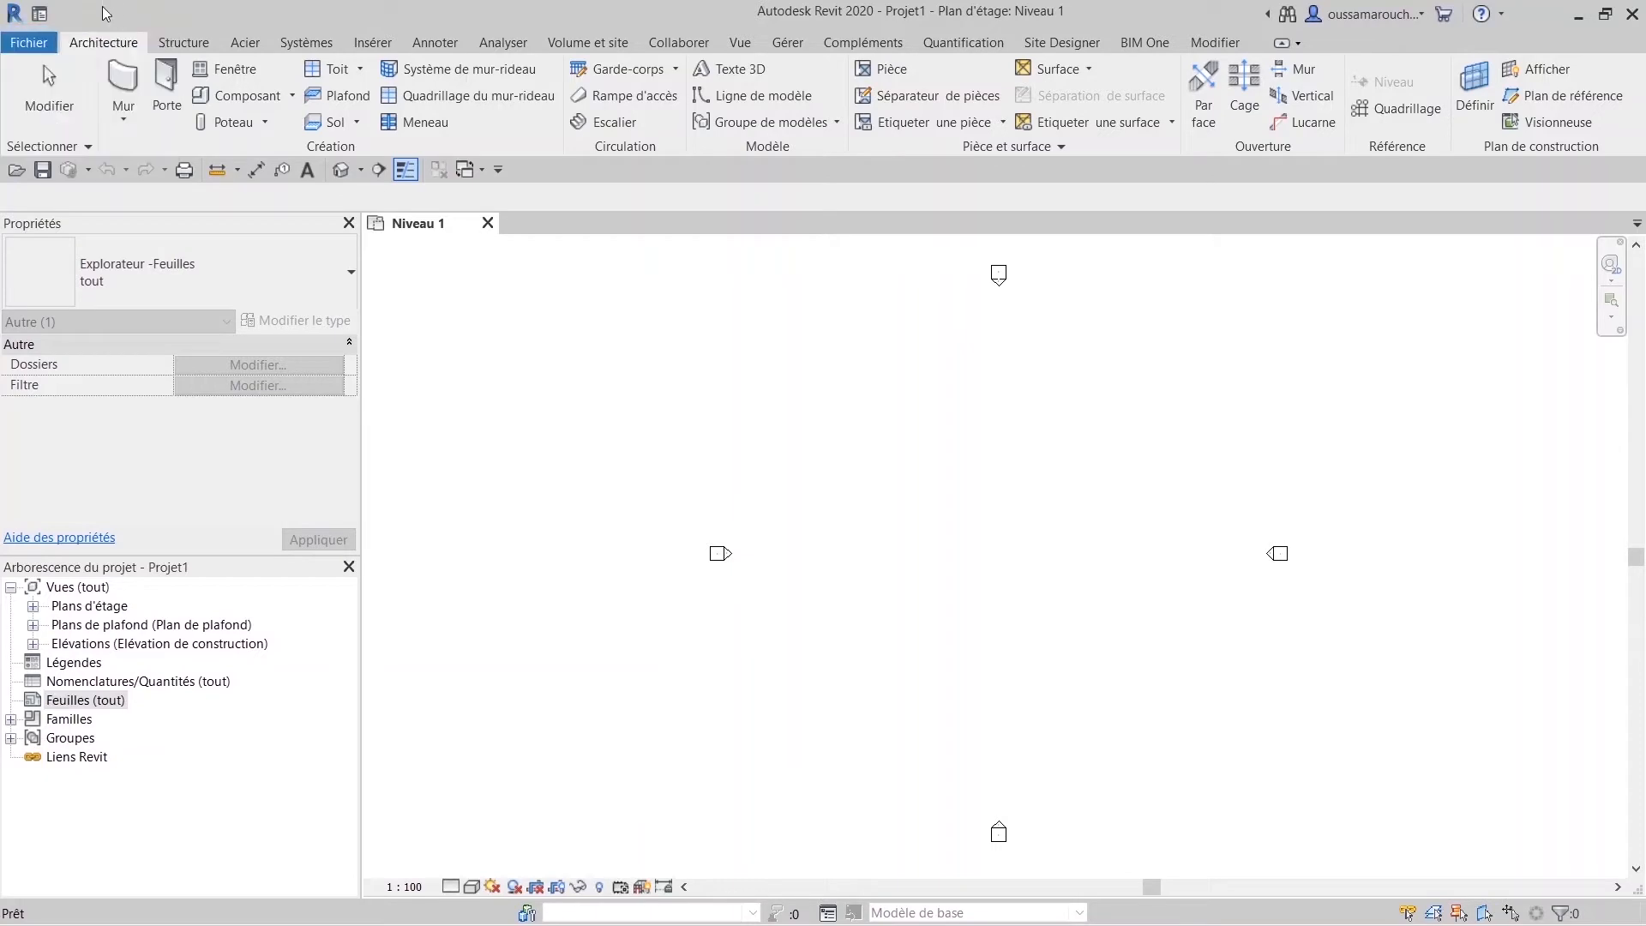
pyautogui.click(40, 44)
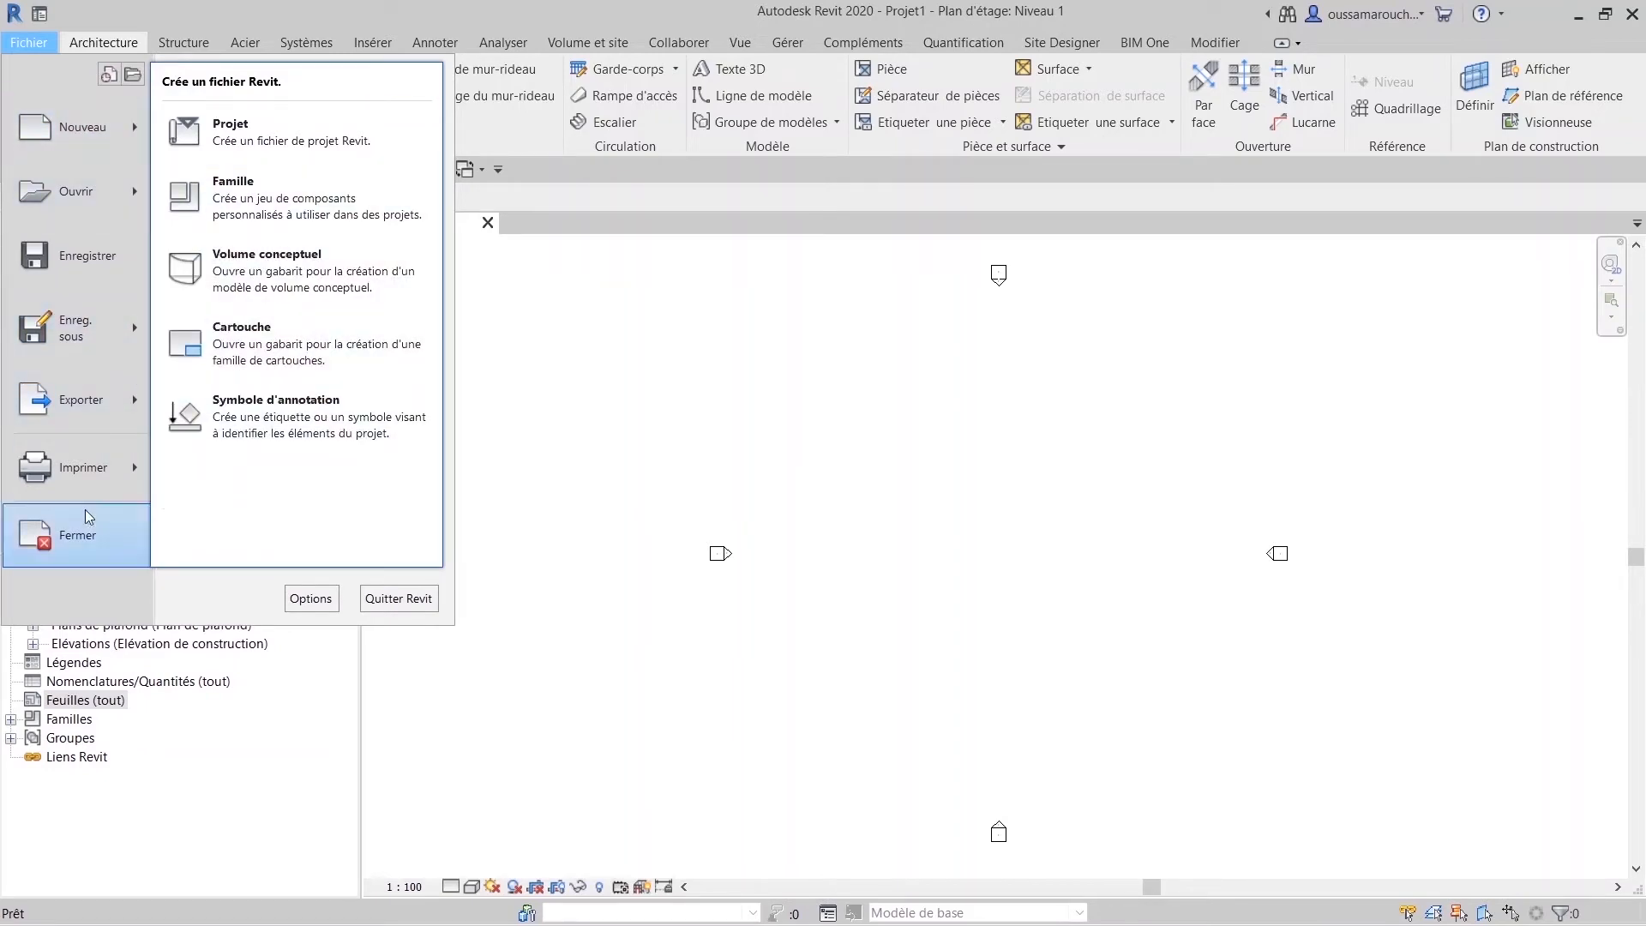
pyautogui.moveTo(128, 480)
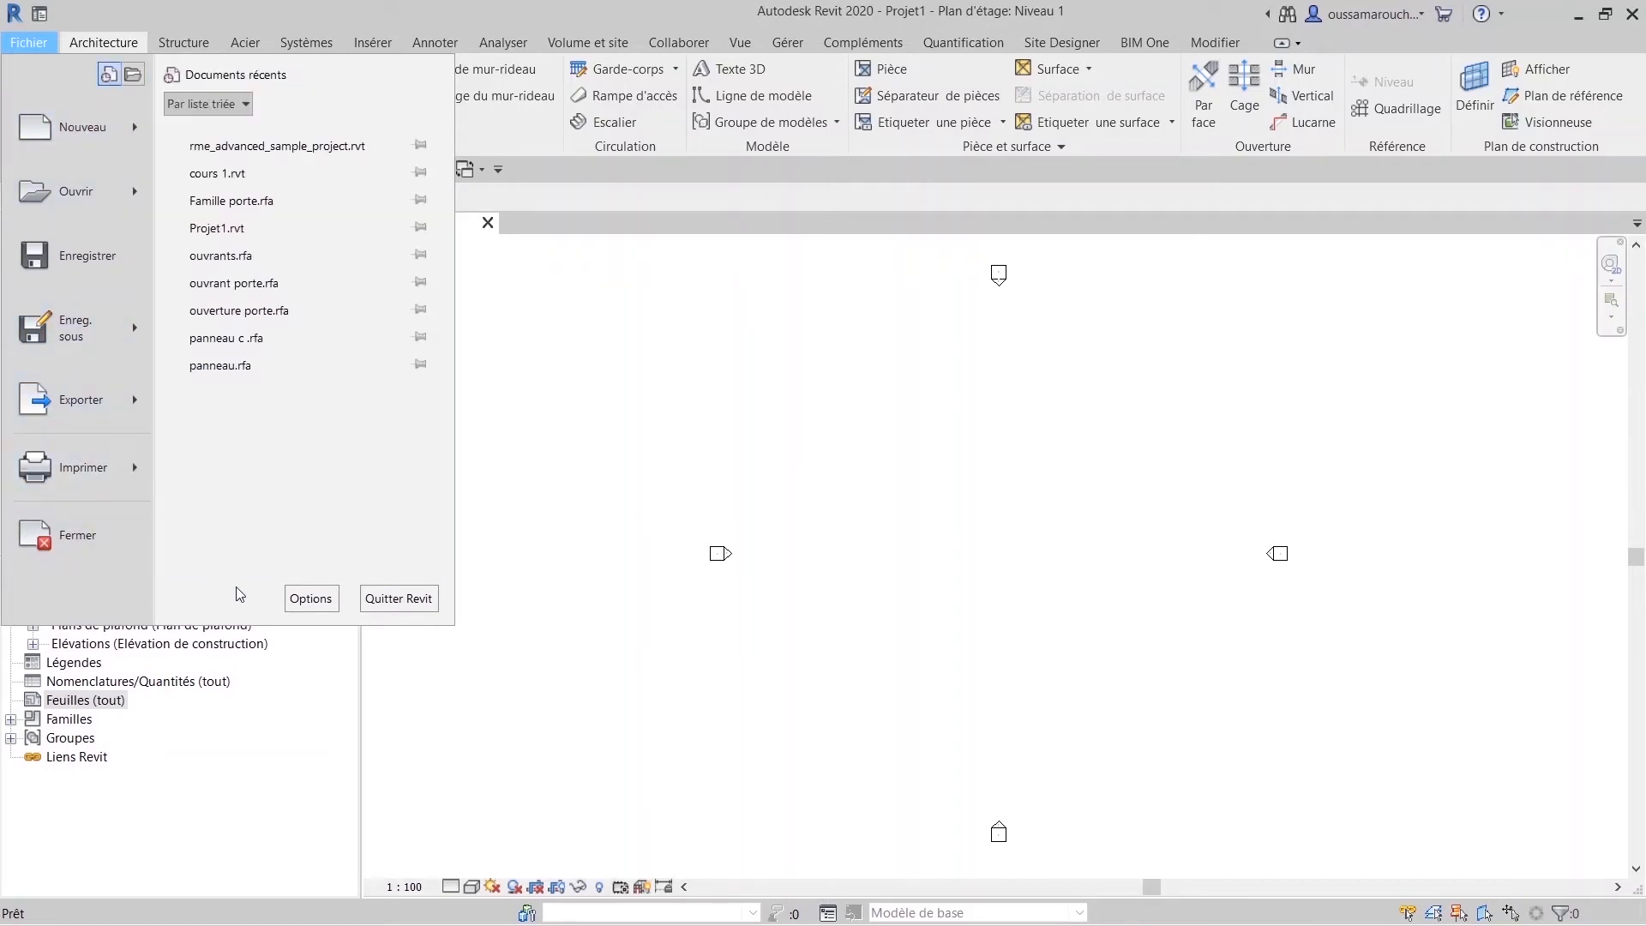
pyautogui.click(310, 598)
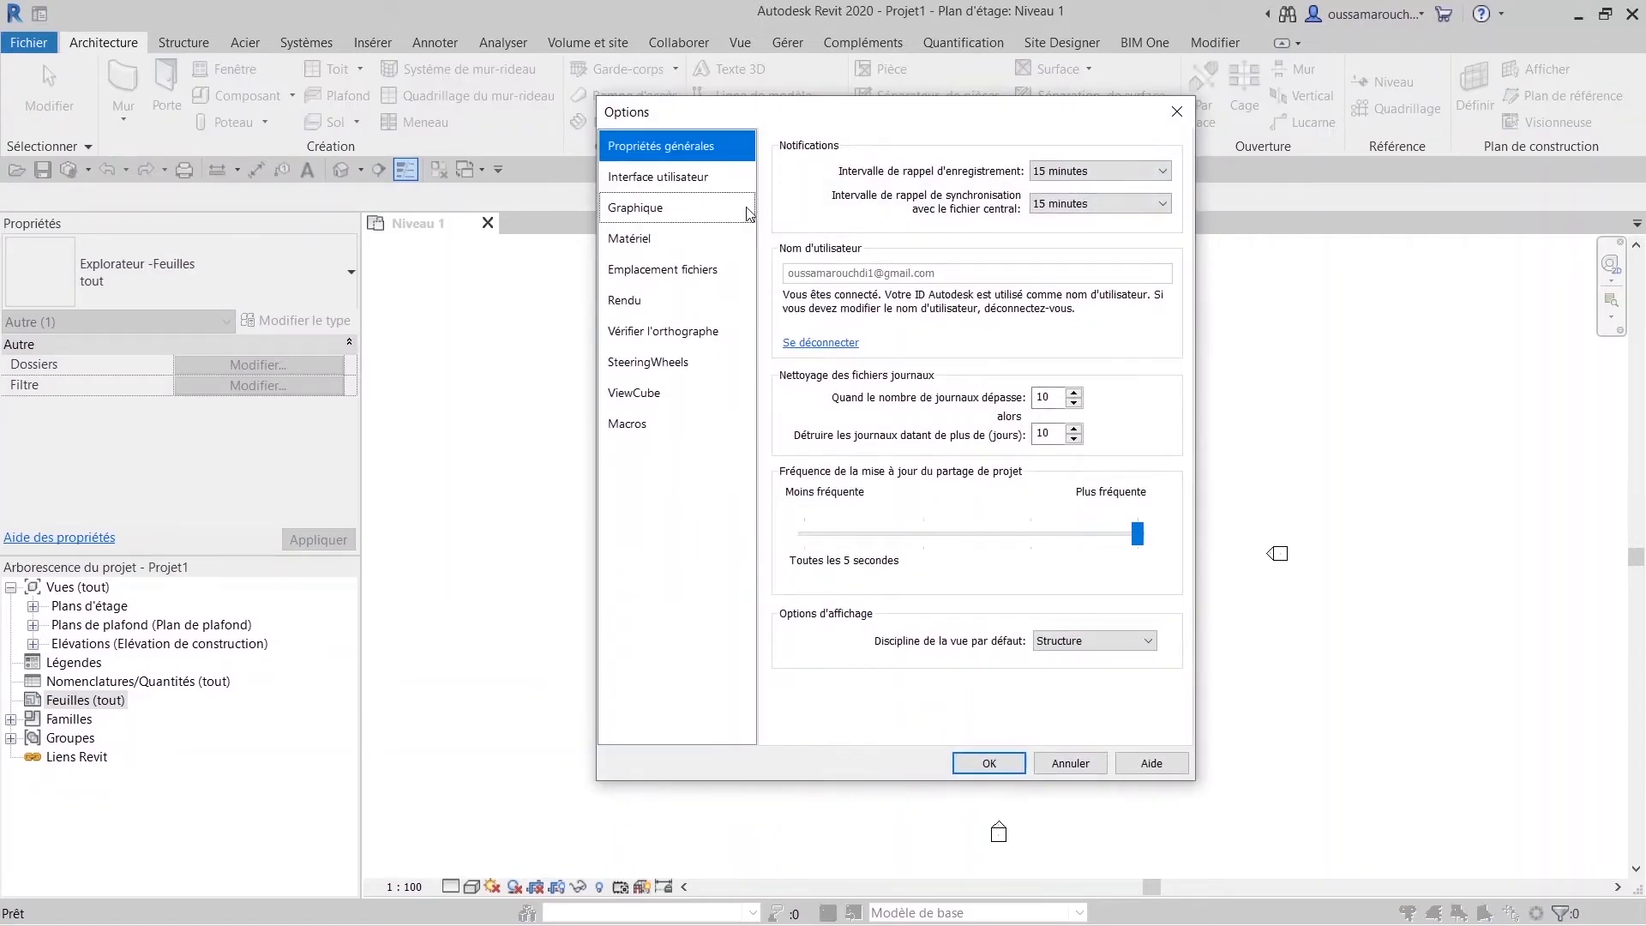
# Review the available save reminder intervals in the general properties, keeping 15 minutes.
pyautogui.moveTo(829, 113); pyautogui.dragTo(770, 128)
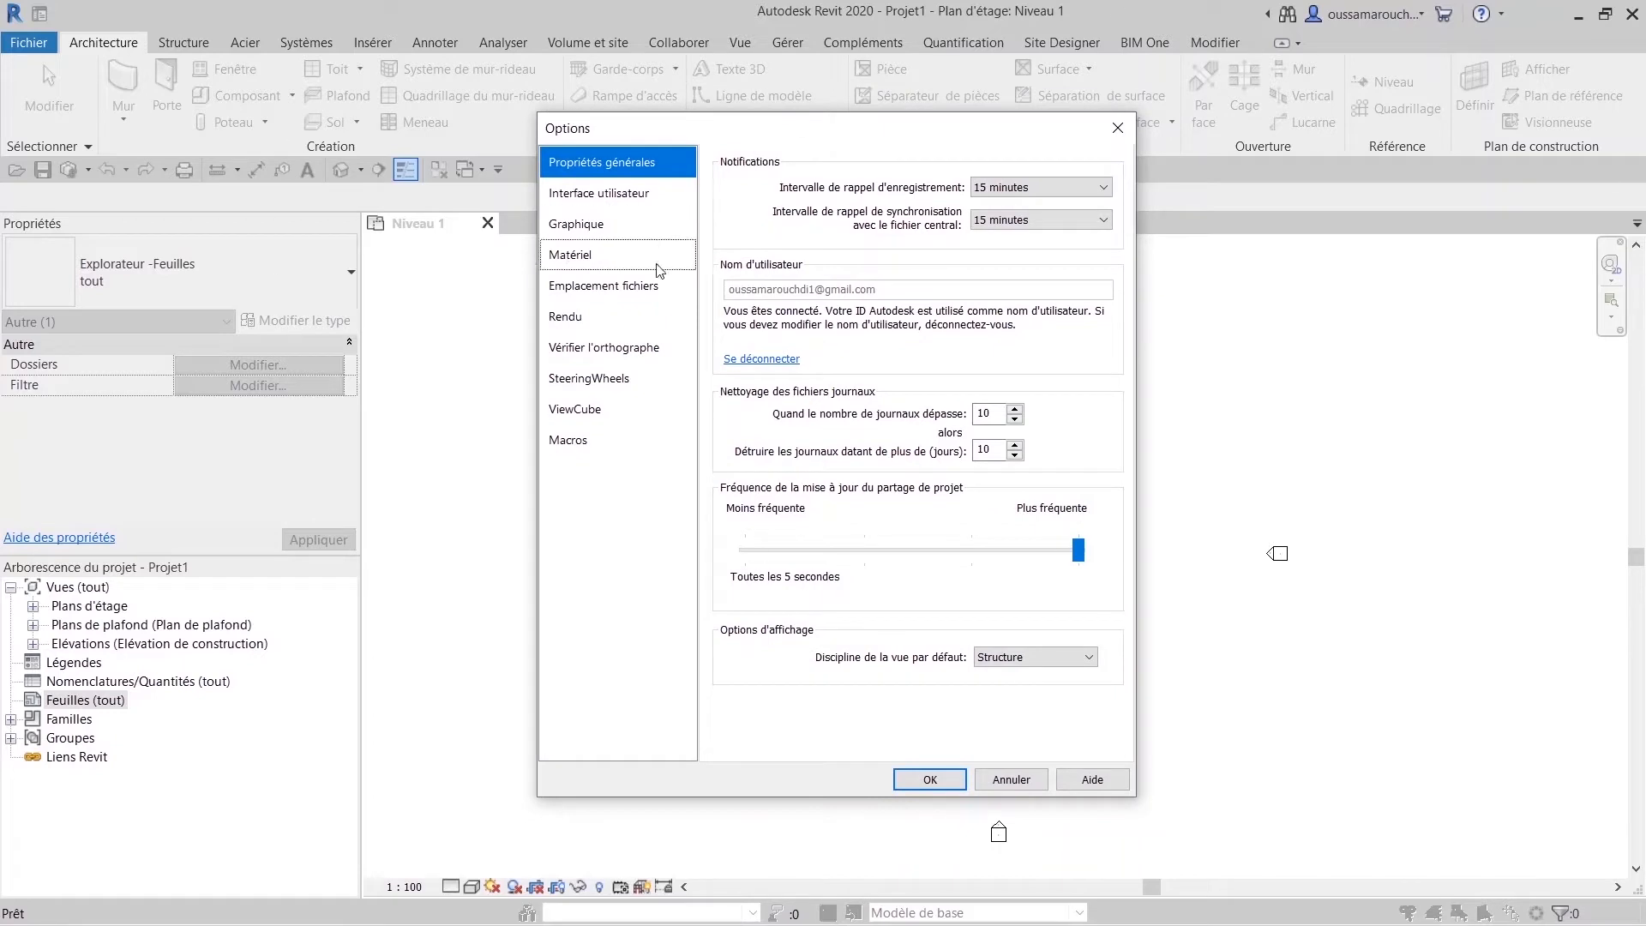
pyautogui.click(1031, 187)
pyautogui.click(1030, 187)
pyautogui.click(1003, 187)
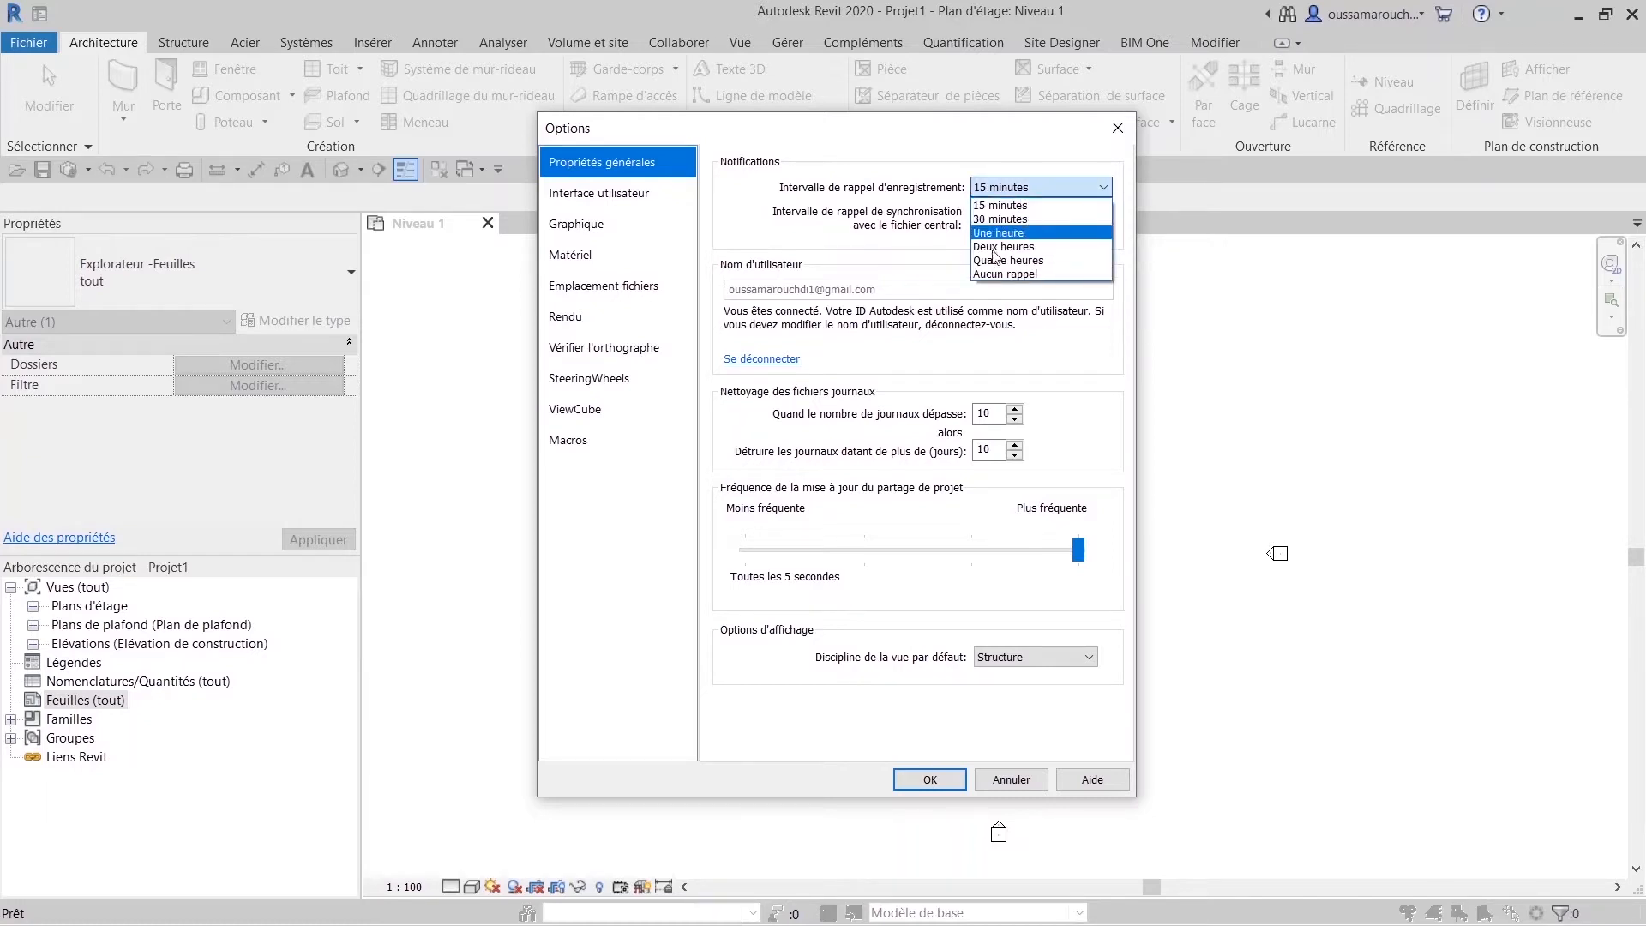
pyautogui.click(1067, 207)
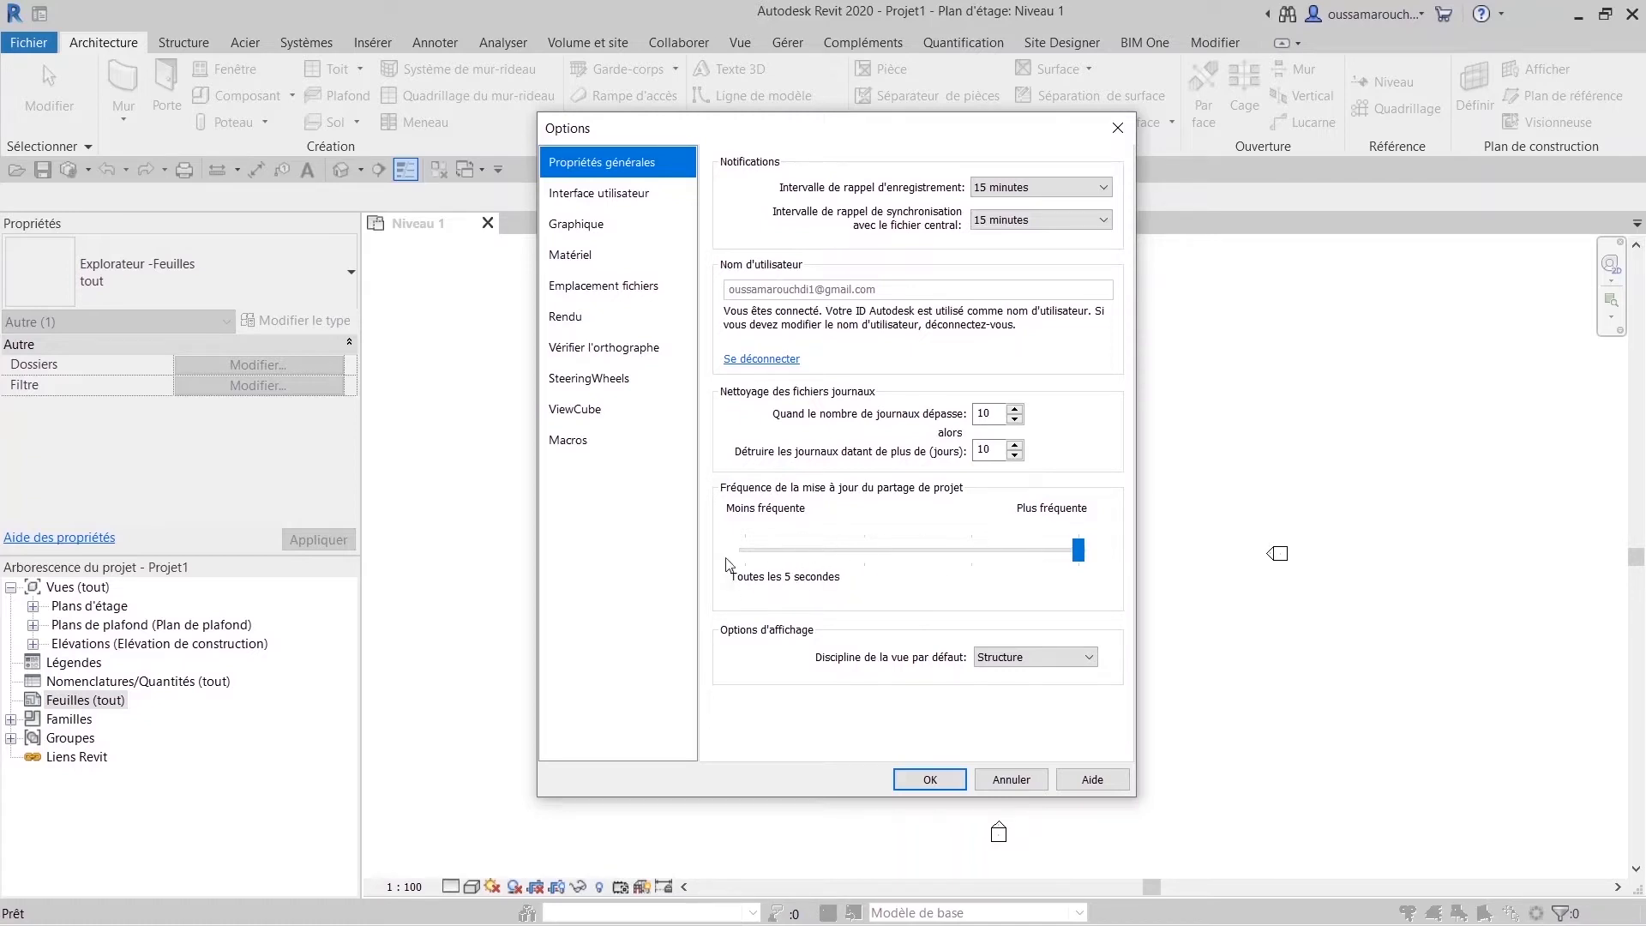
# Review the user interface options and the list of keyboard shortcuts, closing the shortcuts without changes.
pyautogui.click(601, 197)
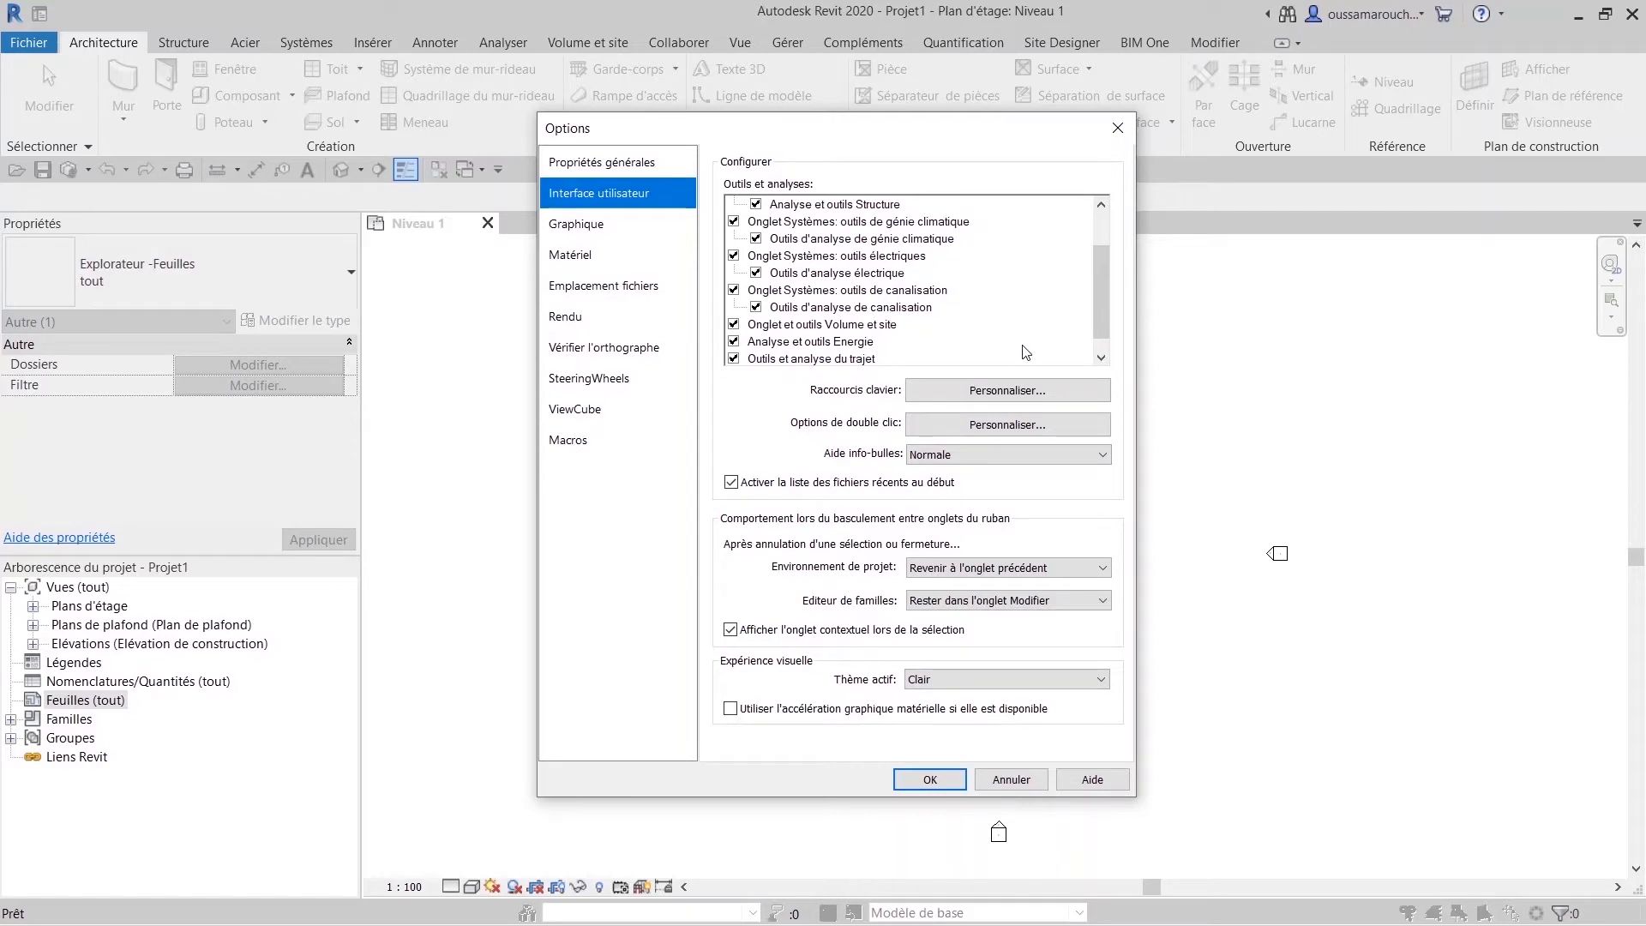
pyautogui.click(1067, 393)
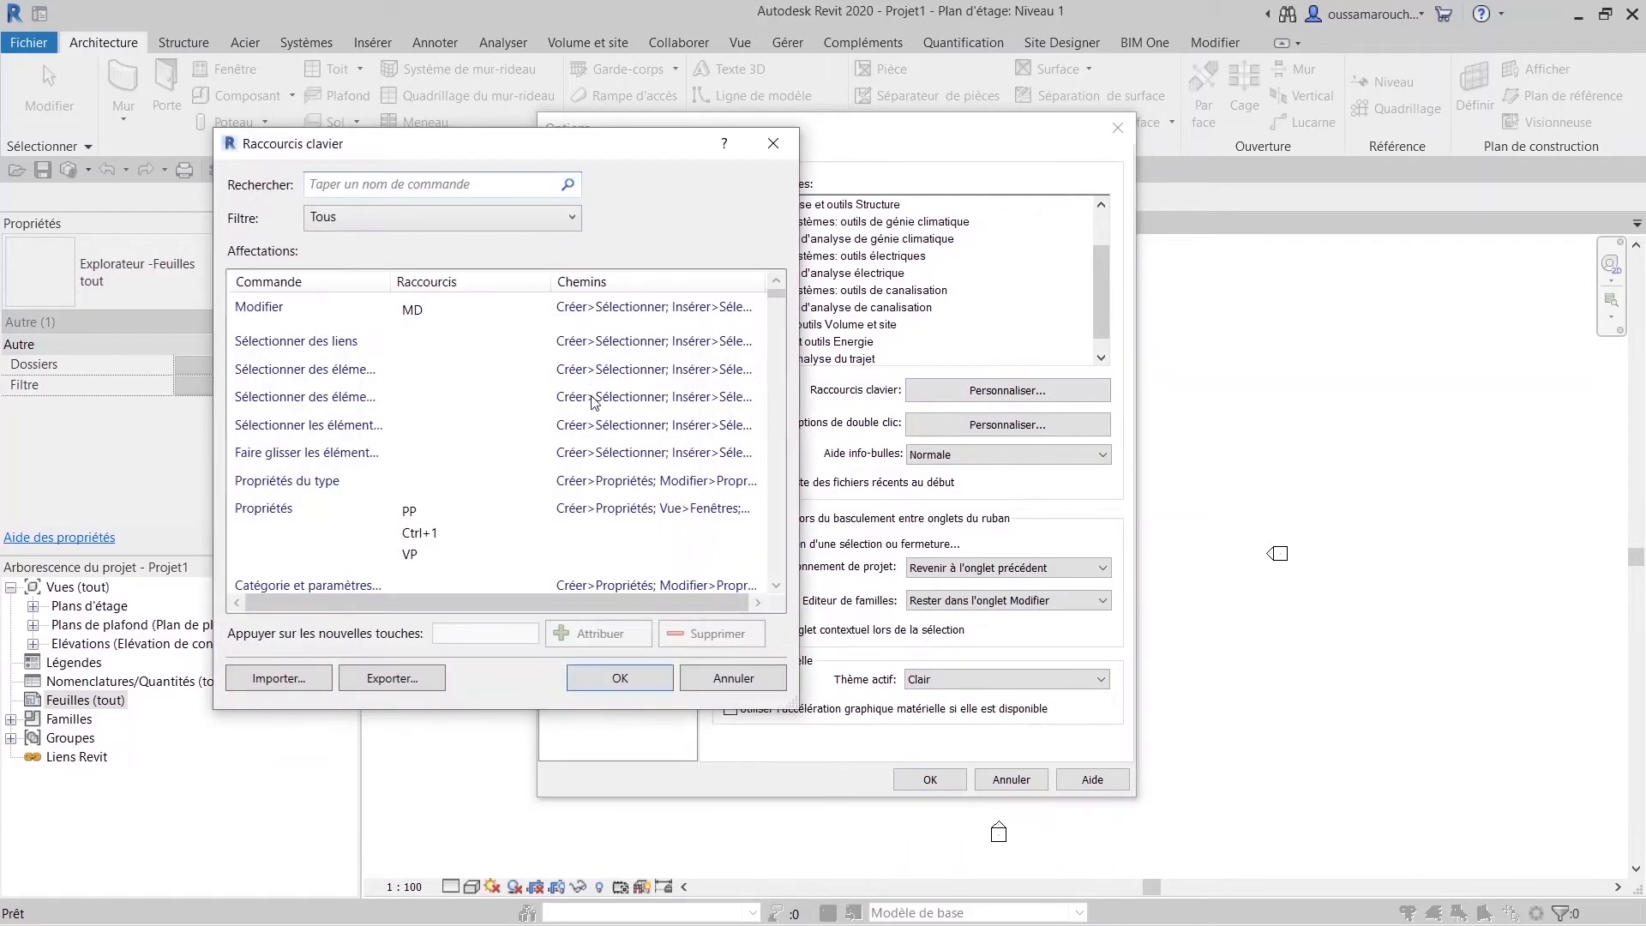
pyautogui.scroll(-5, 429, 435)
pyautogui.scroll(5, 386, 445)
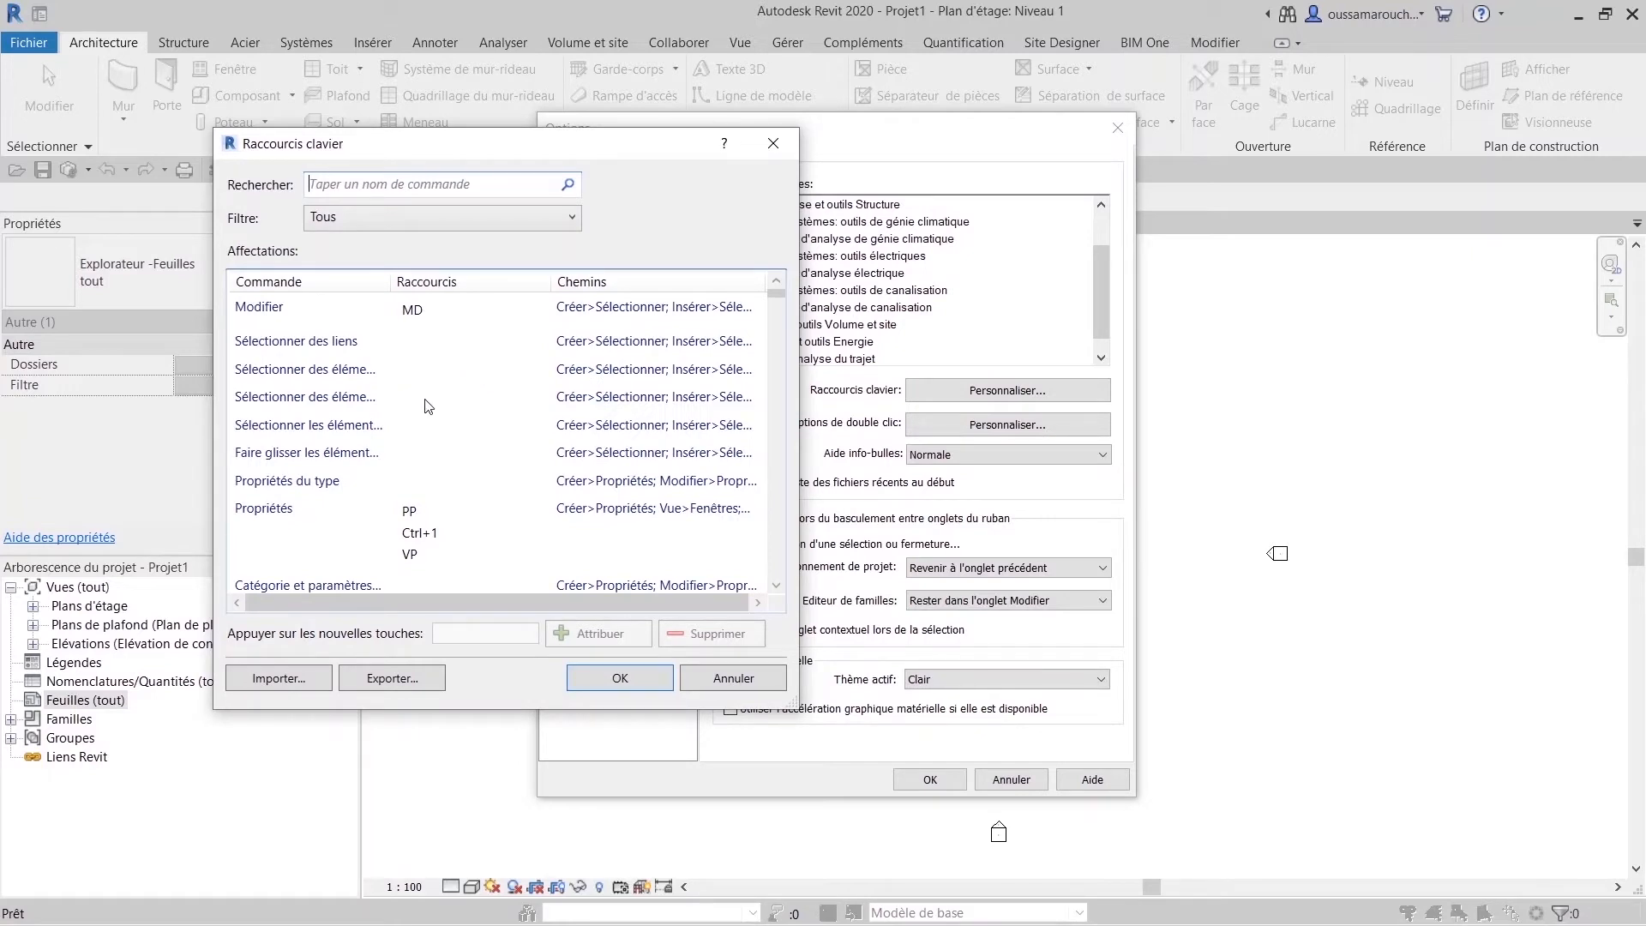
pyautogui.click(719, 674)
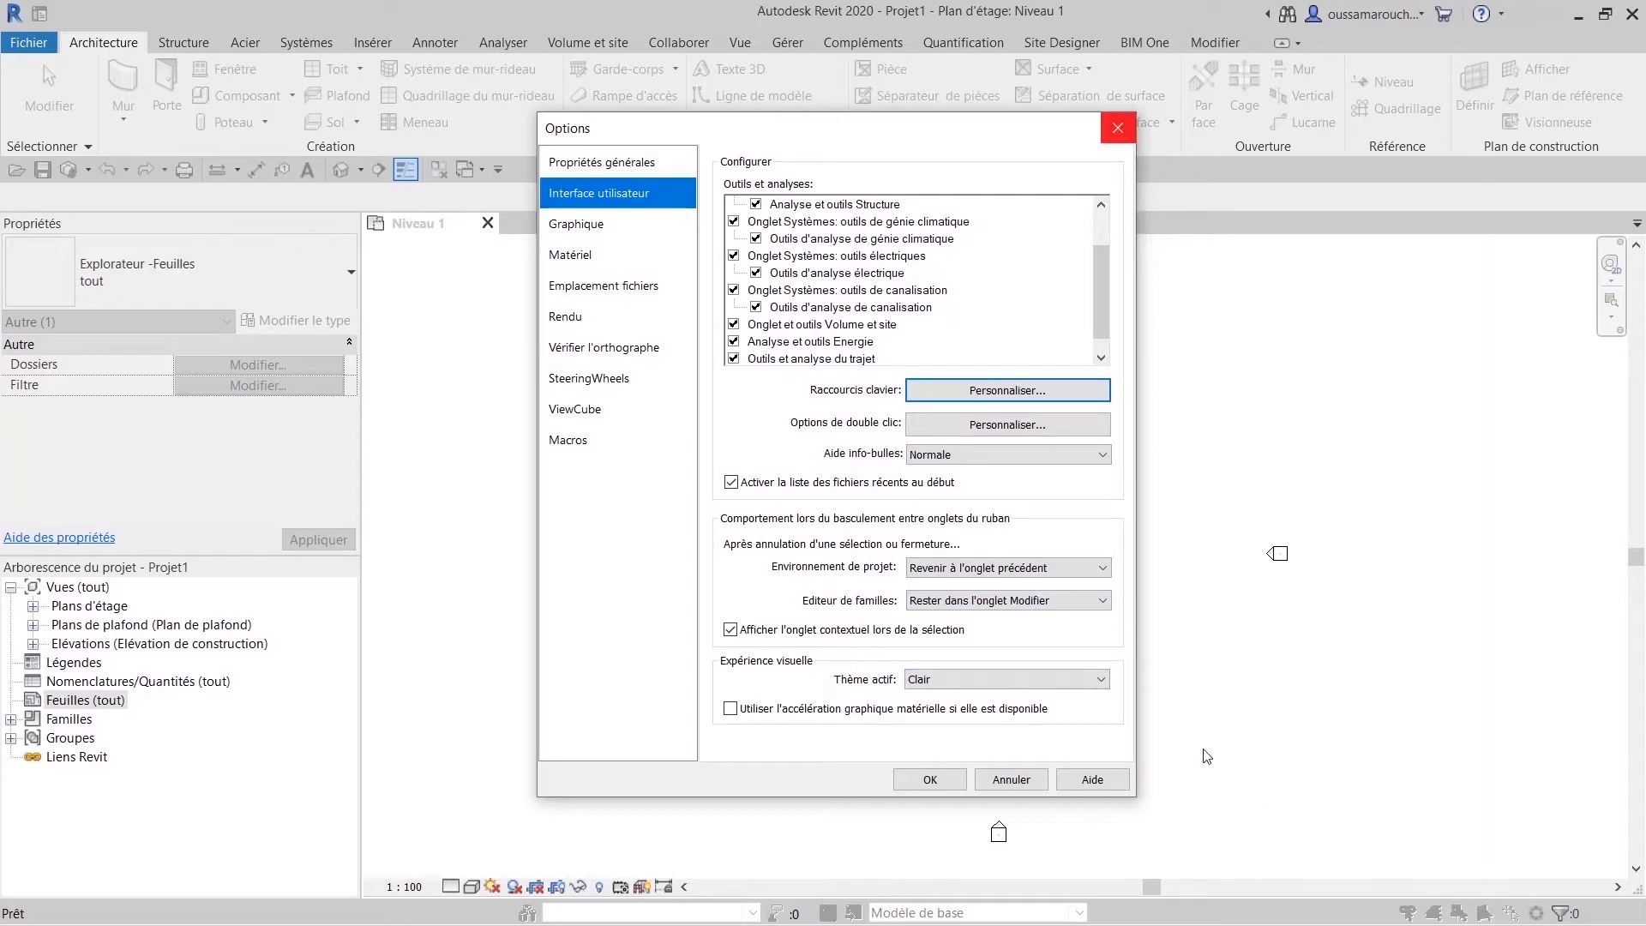
# Examine the graphics, hardware, file location, rendering, spelling, SteeringWheels, ViewCube and macro options, and close the Options dialog without changes.
pyautogui.click(617, 227)
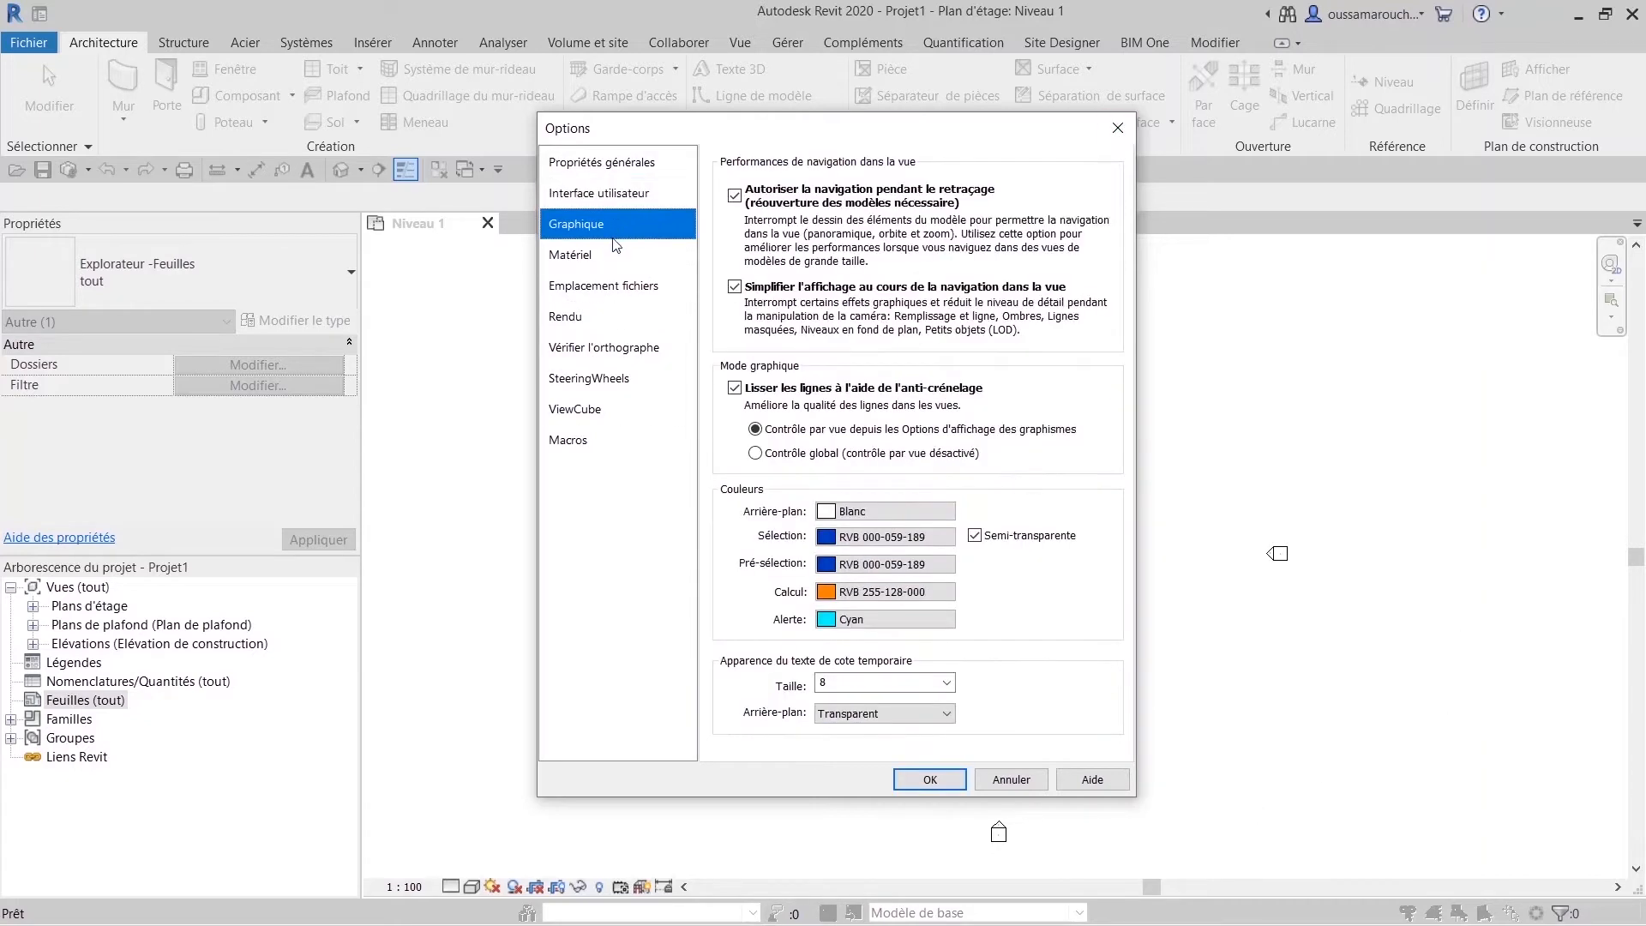
pyautogui.click(616, 251)
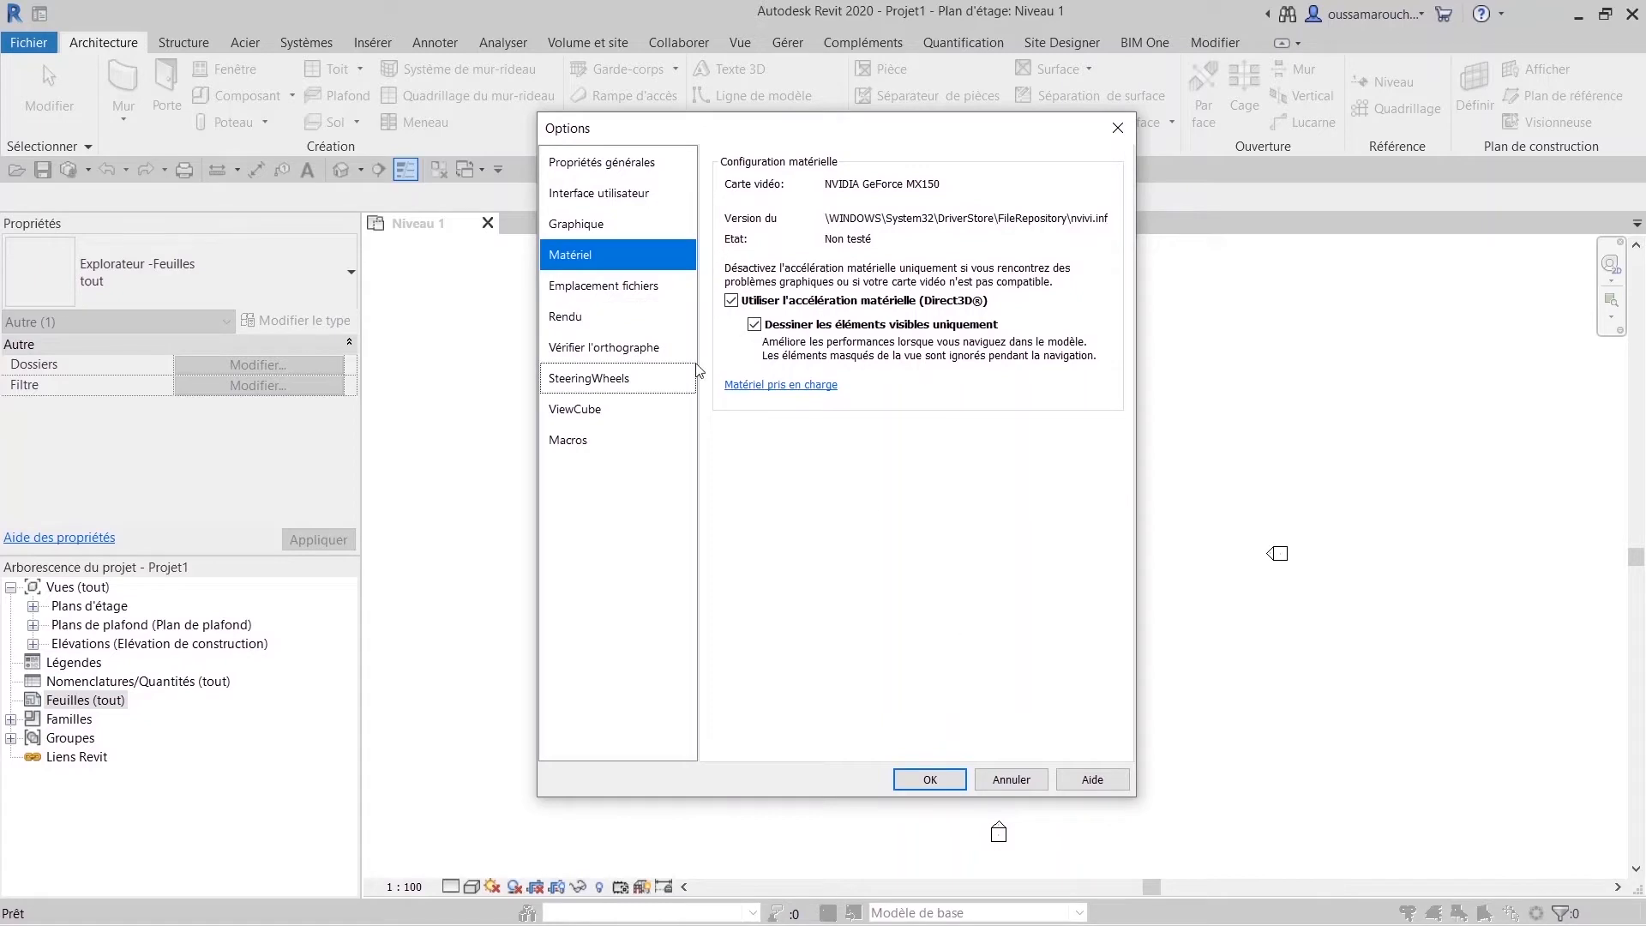
pyautogui.click(661, 291)
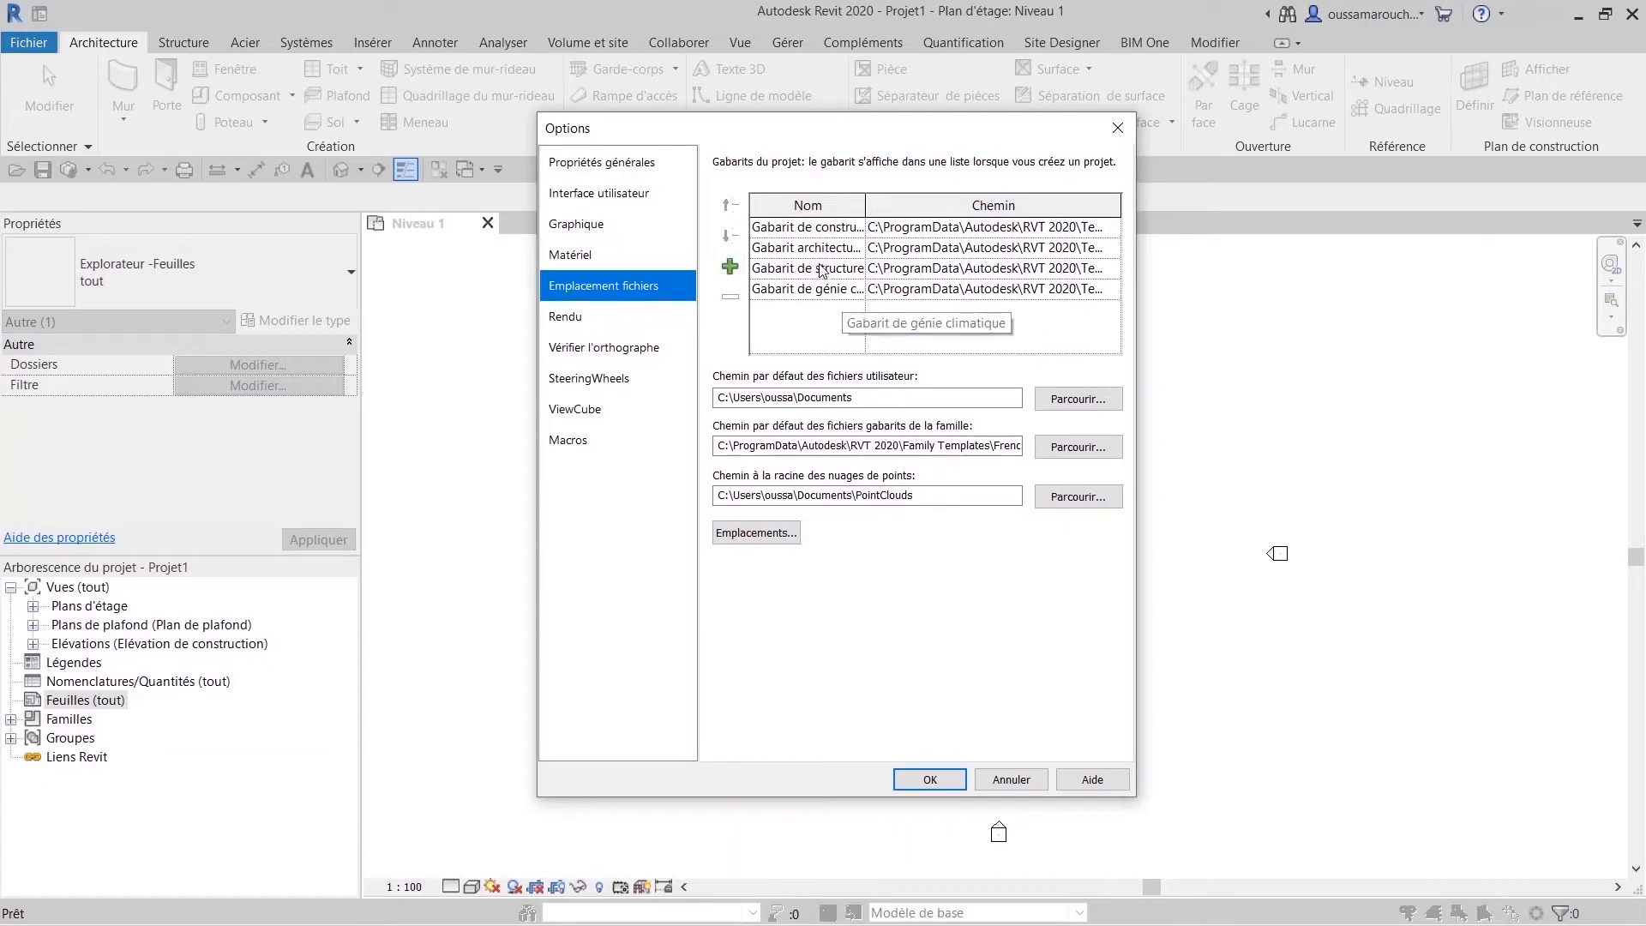
pyautogui.click(625, 334)
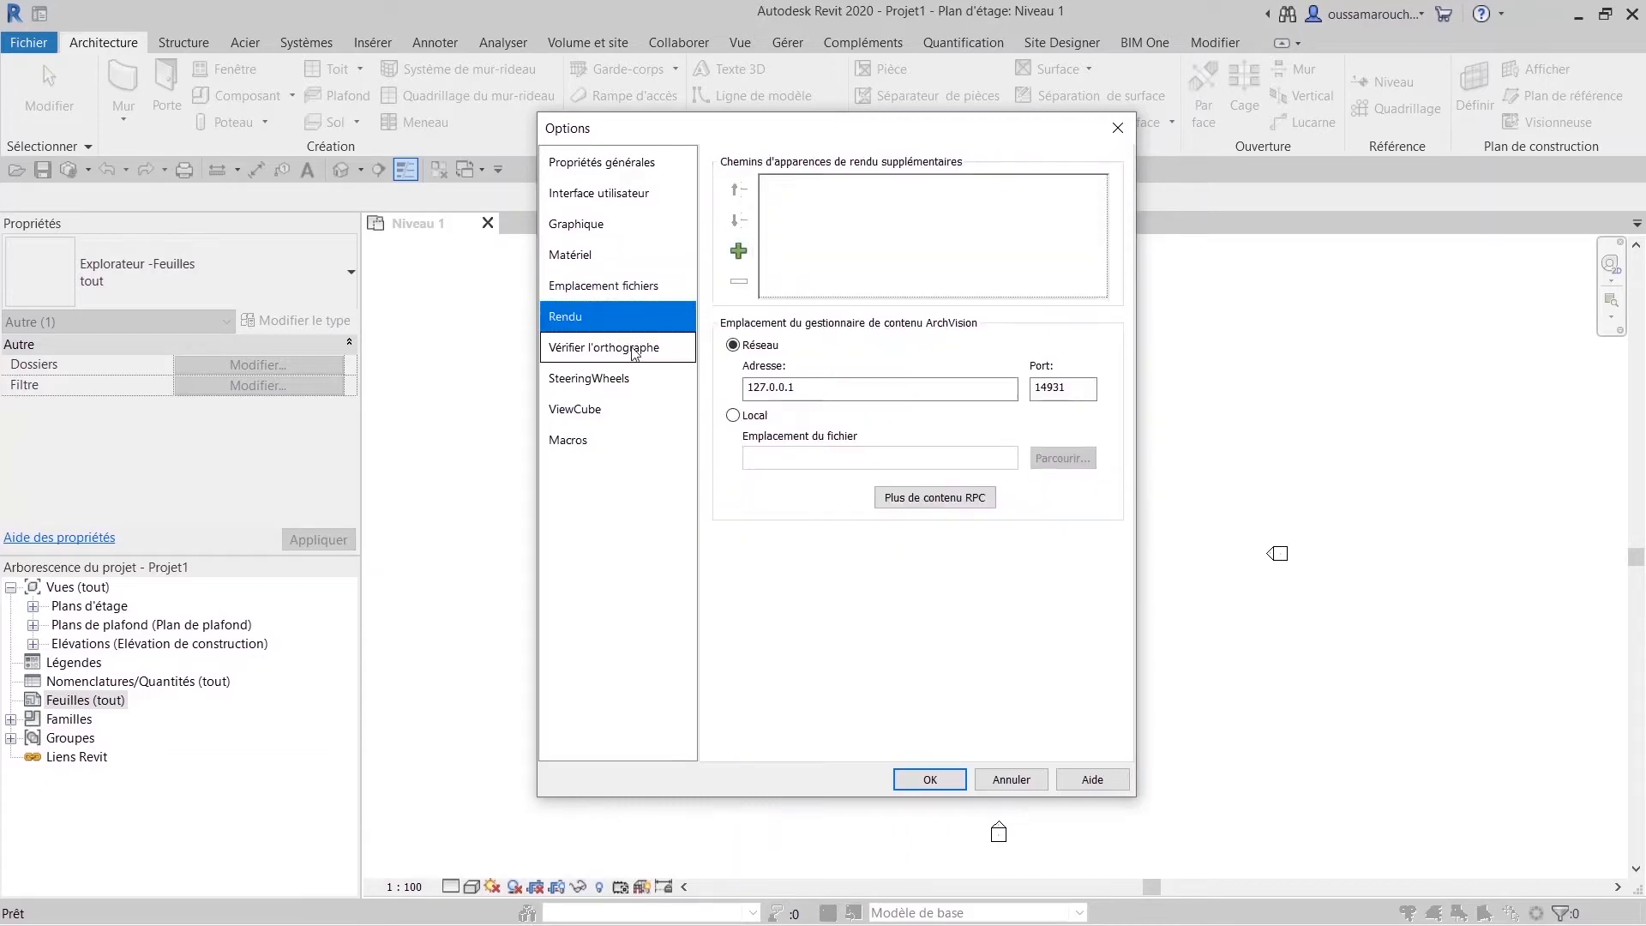
pyautogui.click(632, 373)
pyautogui.click(634, 354)
pyautogui.click(626, 377)
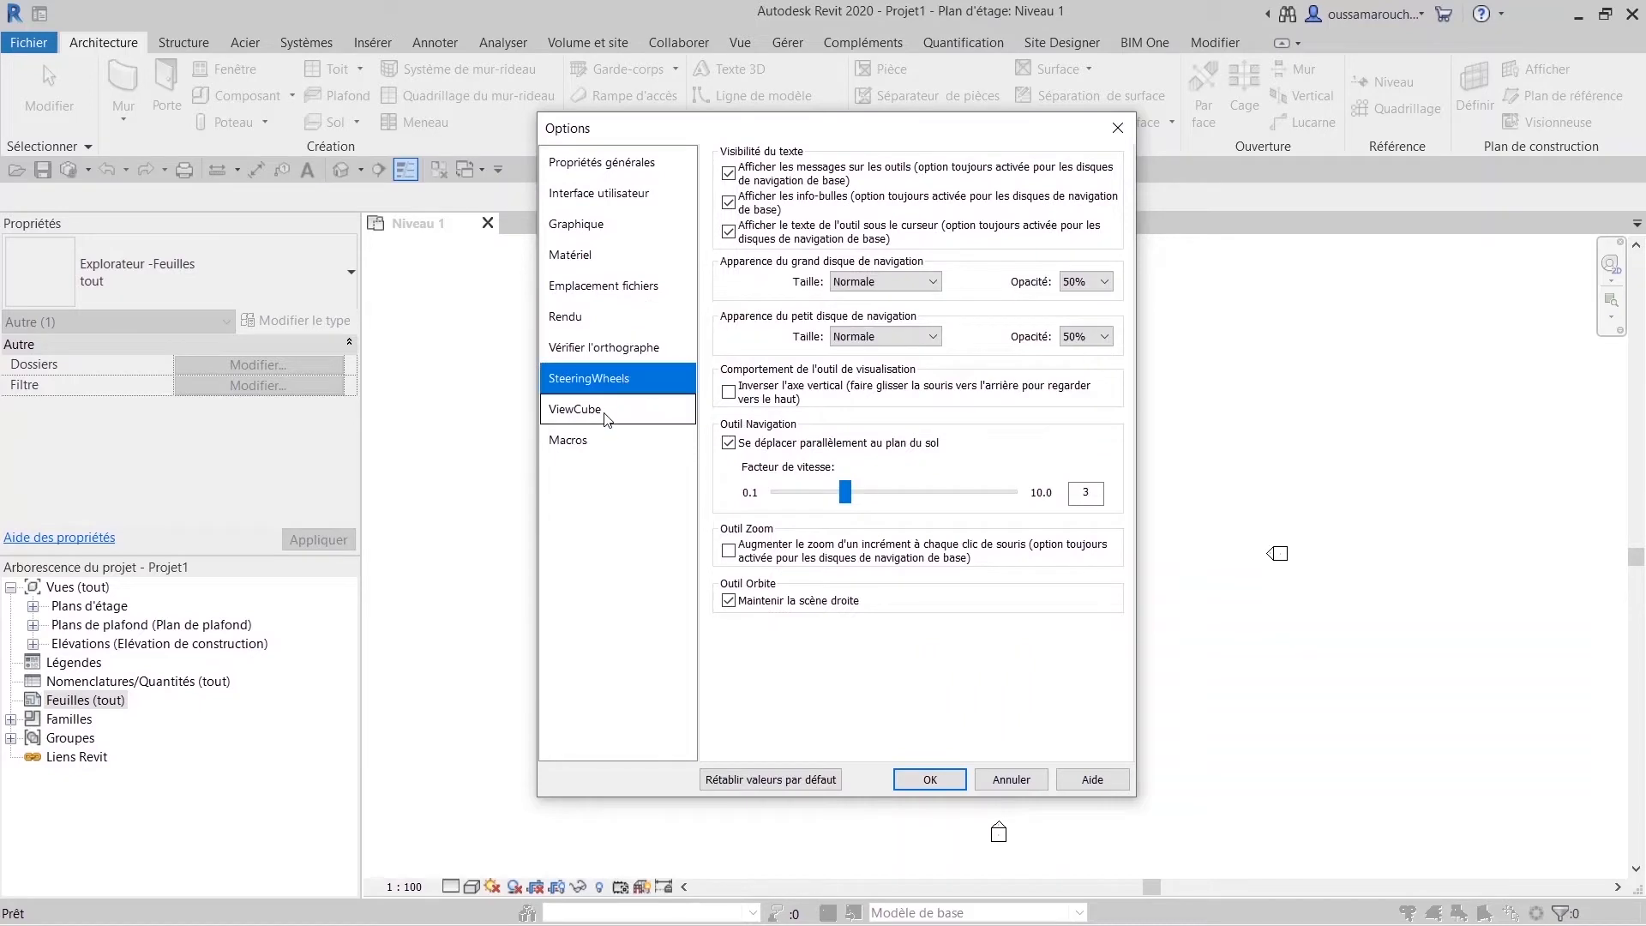
pyautogui.click(609, 410)
pyautogui.click(622, 441)
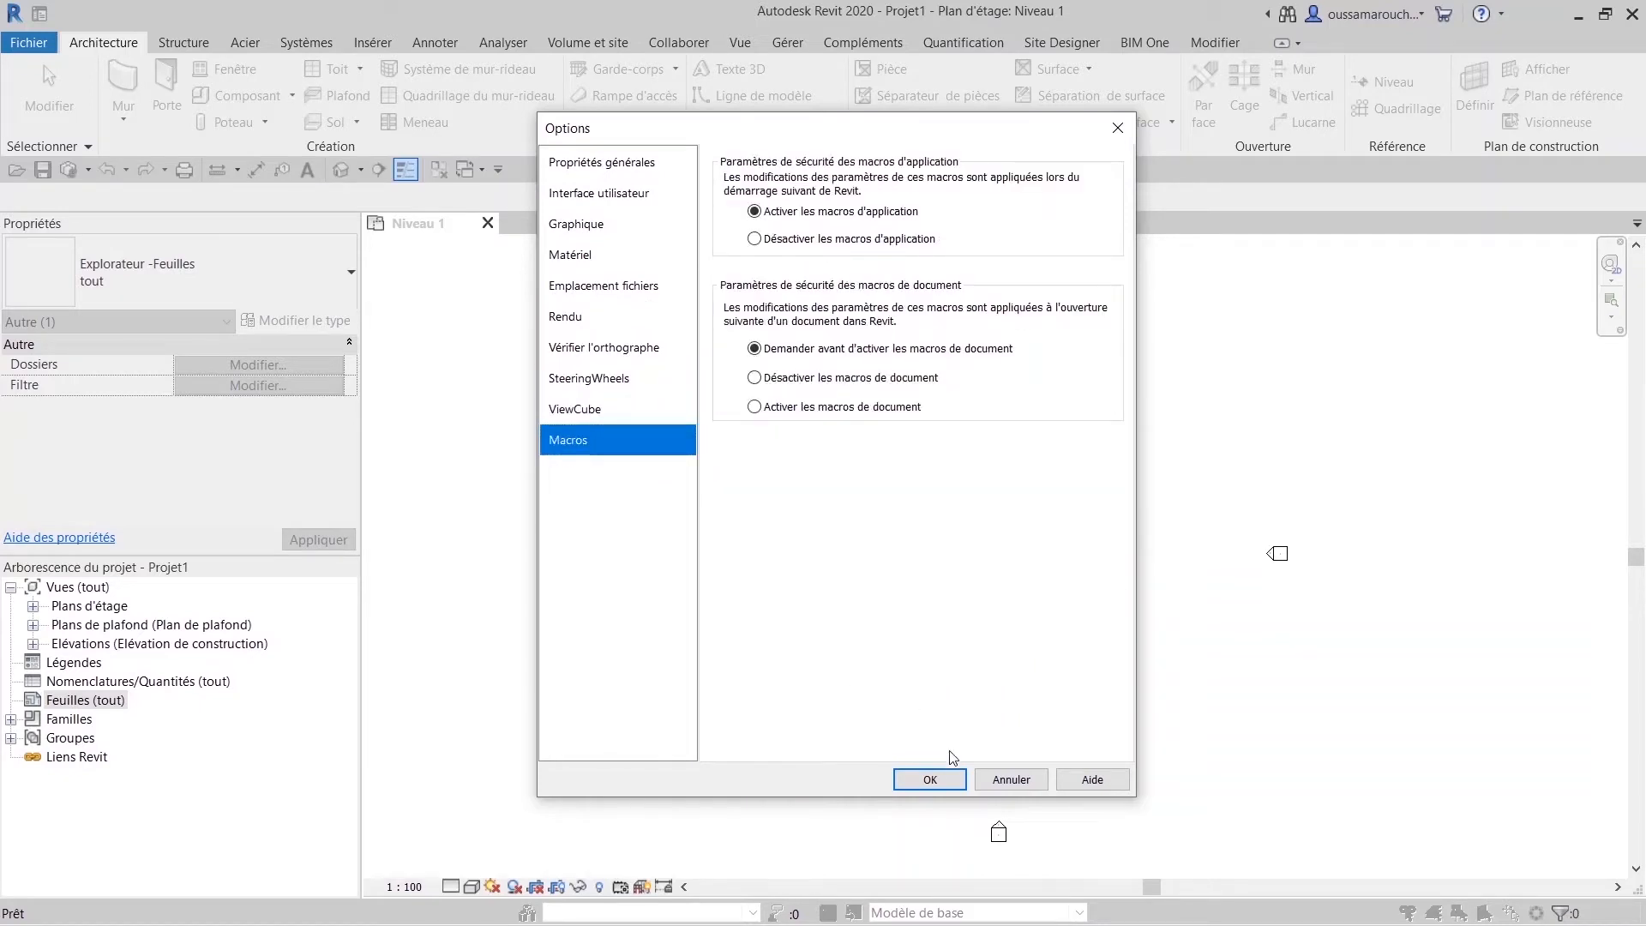
pyautogui.click(1010, 778)
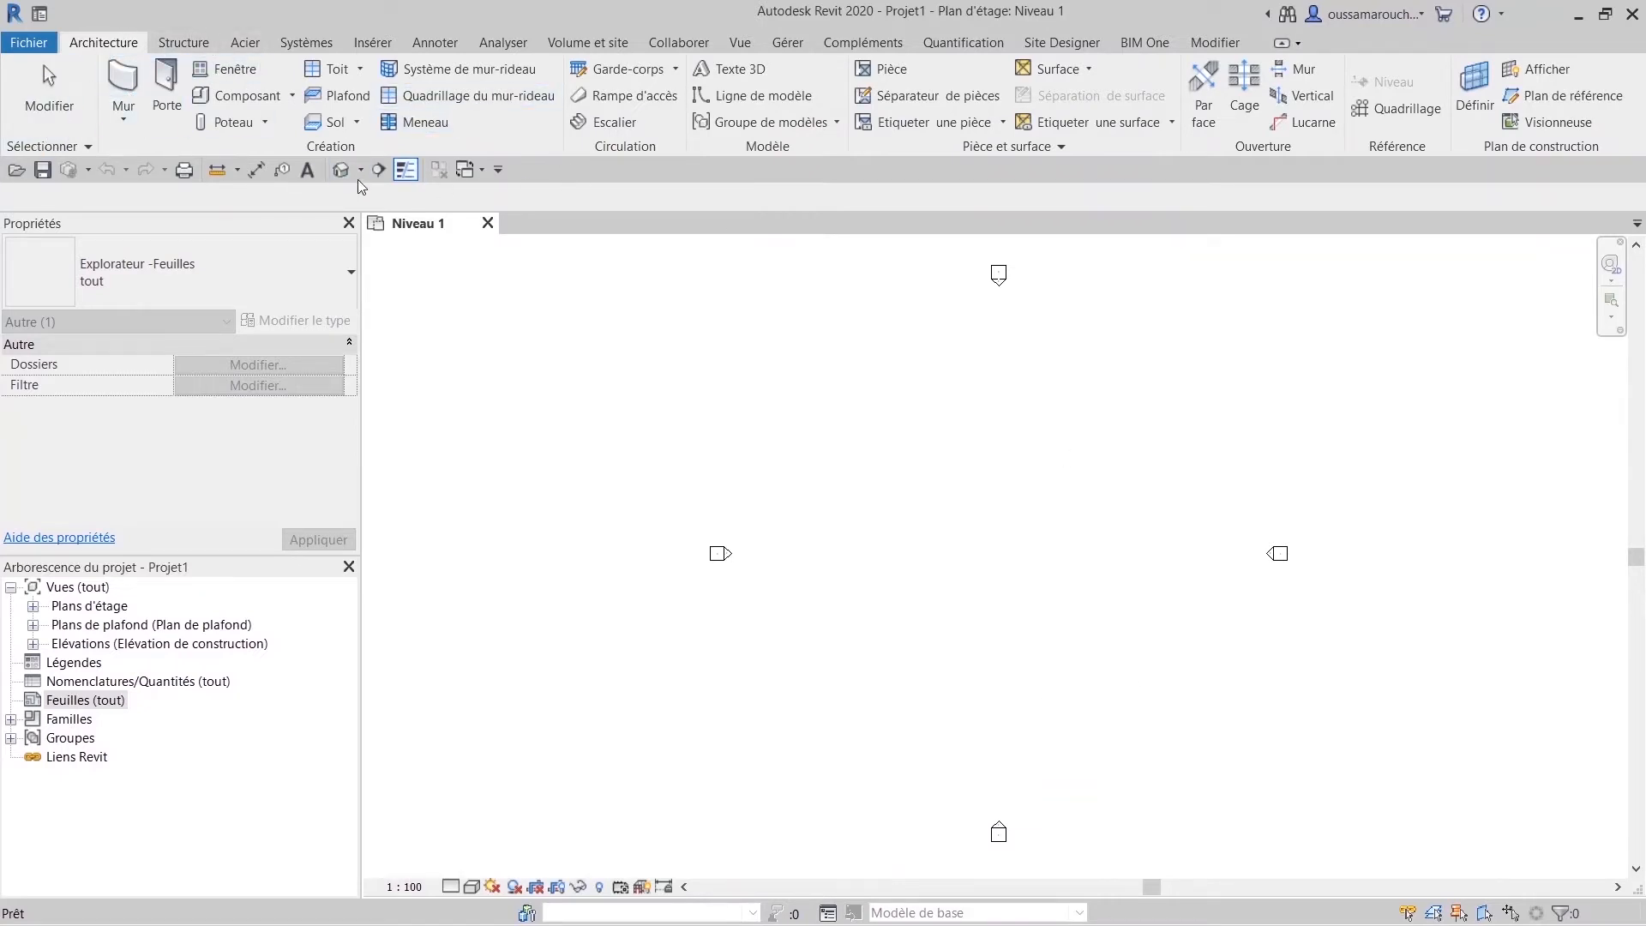
# Show the Quick Access Toolbar above the ribbon and return it below the ribbon.
pyautogui.click(498, 170)
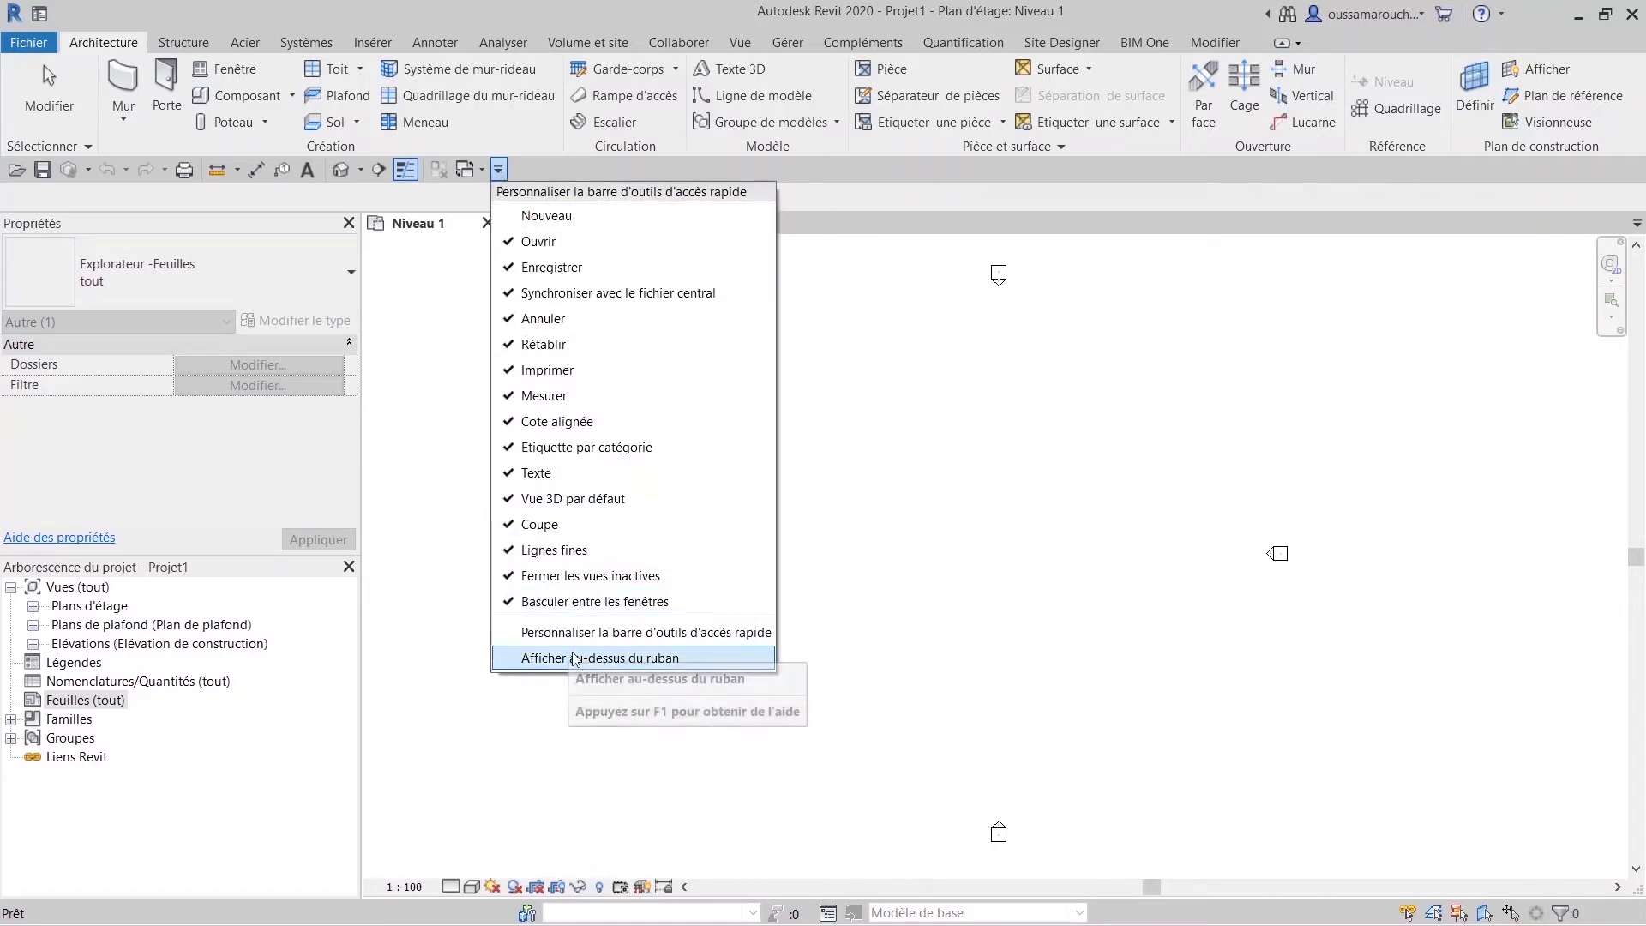
pyautogui.click(600, 658)
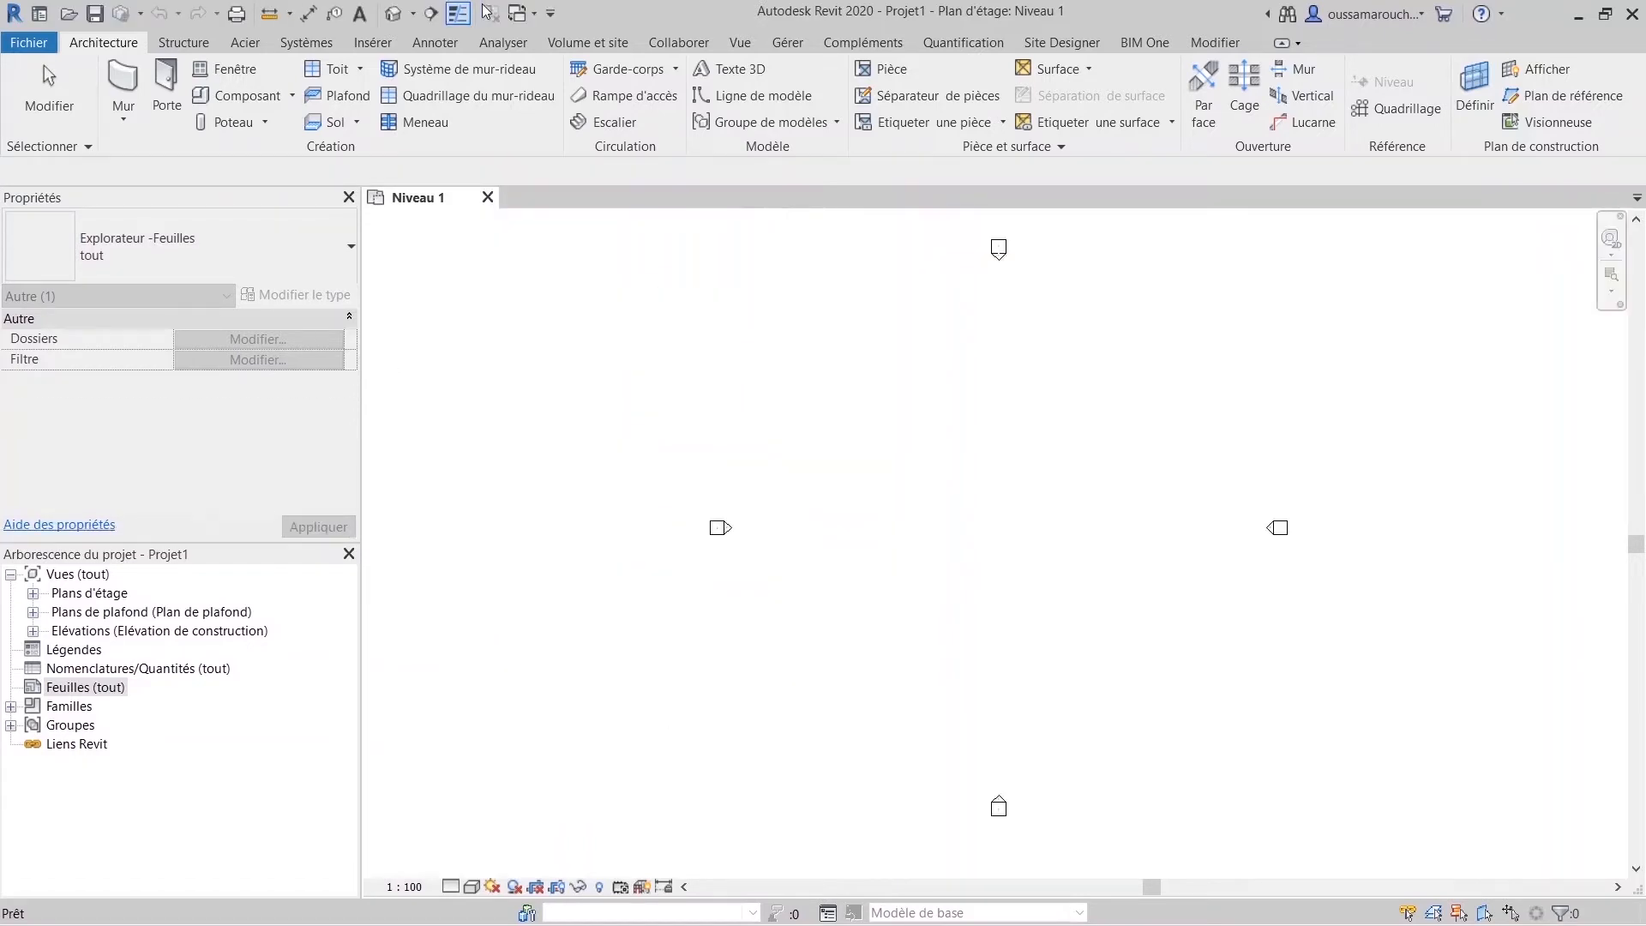
pyautogui.click(551, 13)
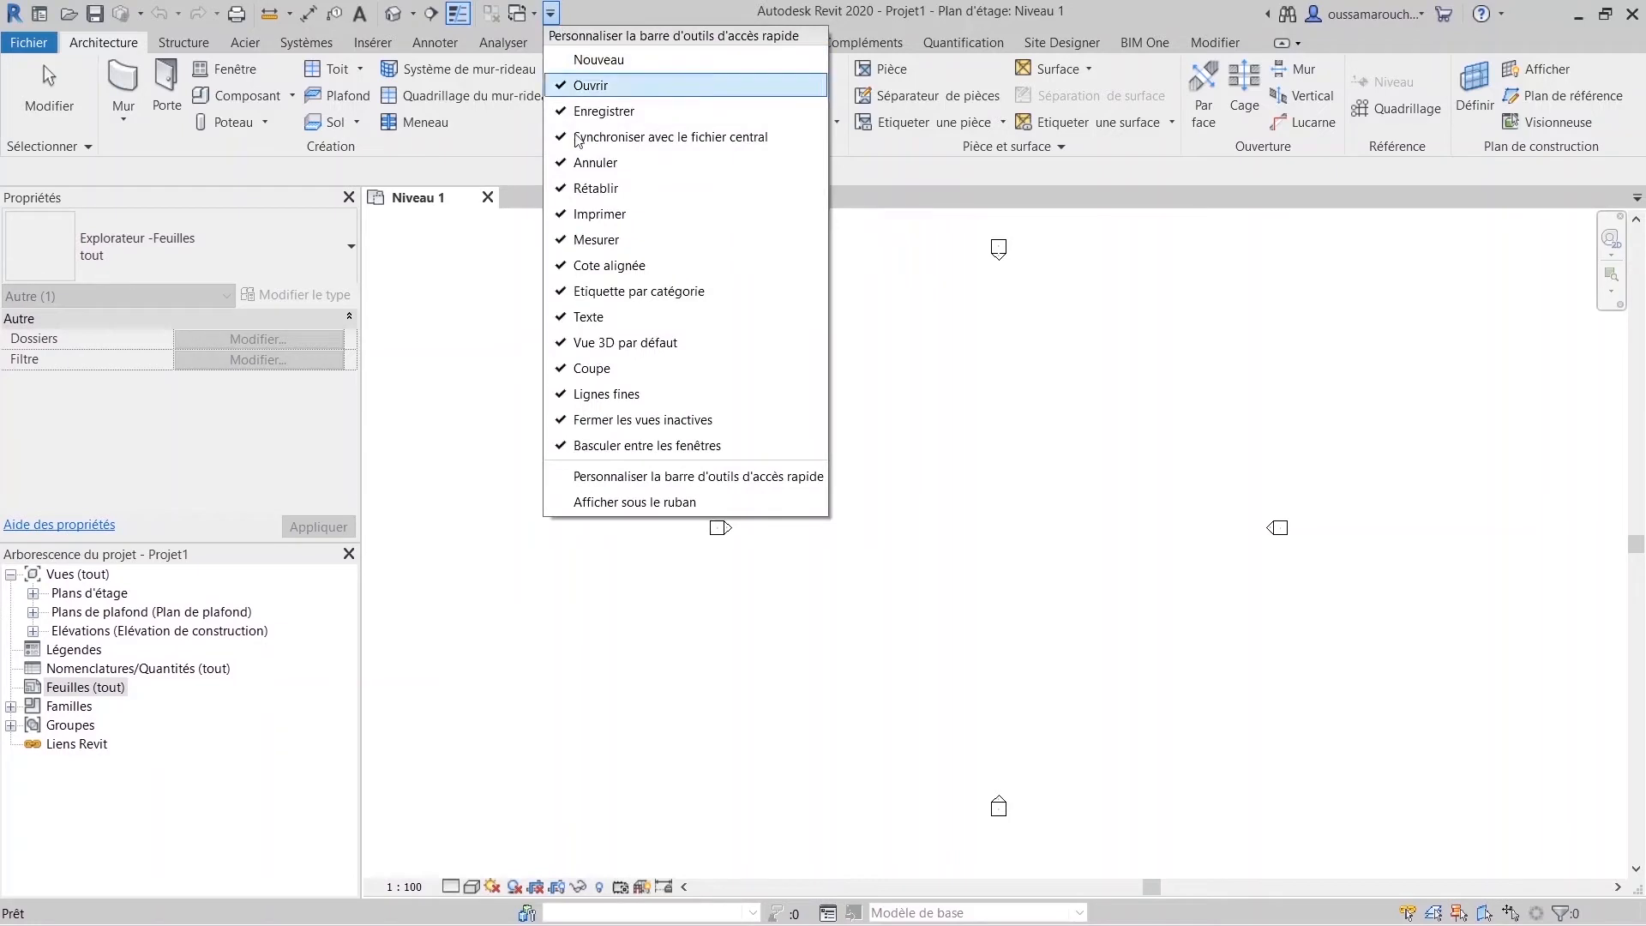
pyautogui.click(647, 504)
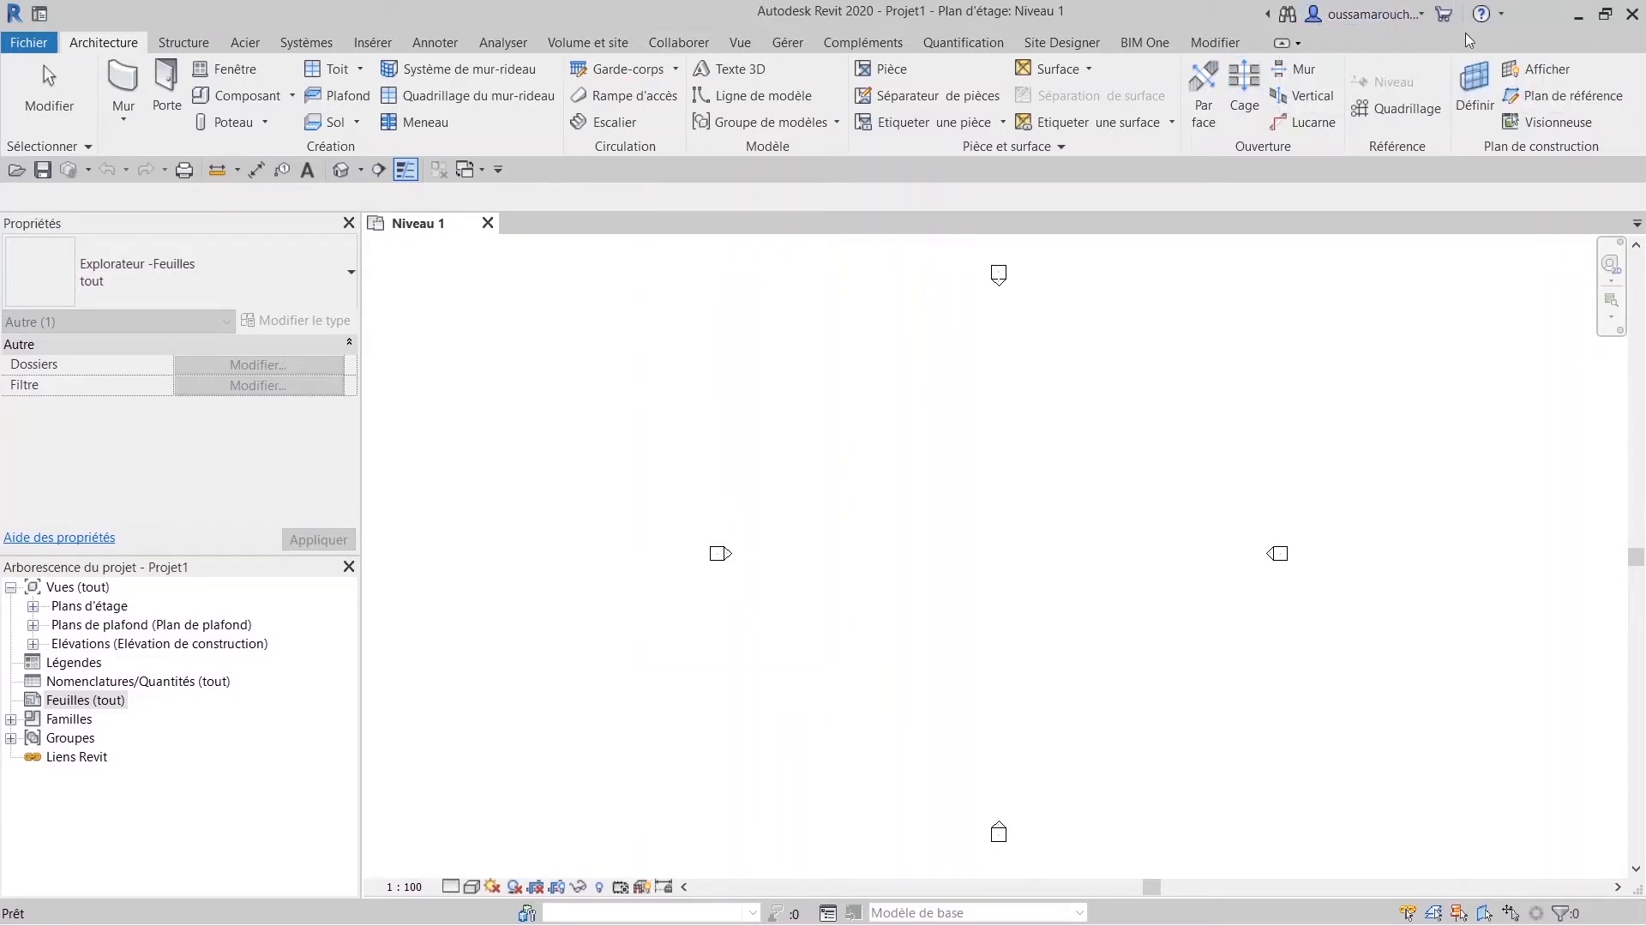
pyautogui.click(1406, 17)
pyautogui.click(1406, 17)
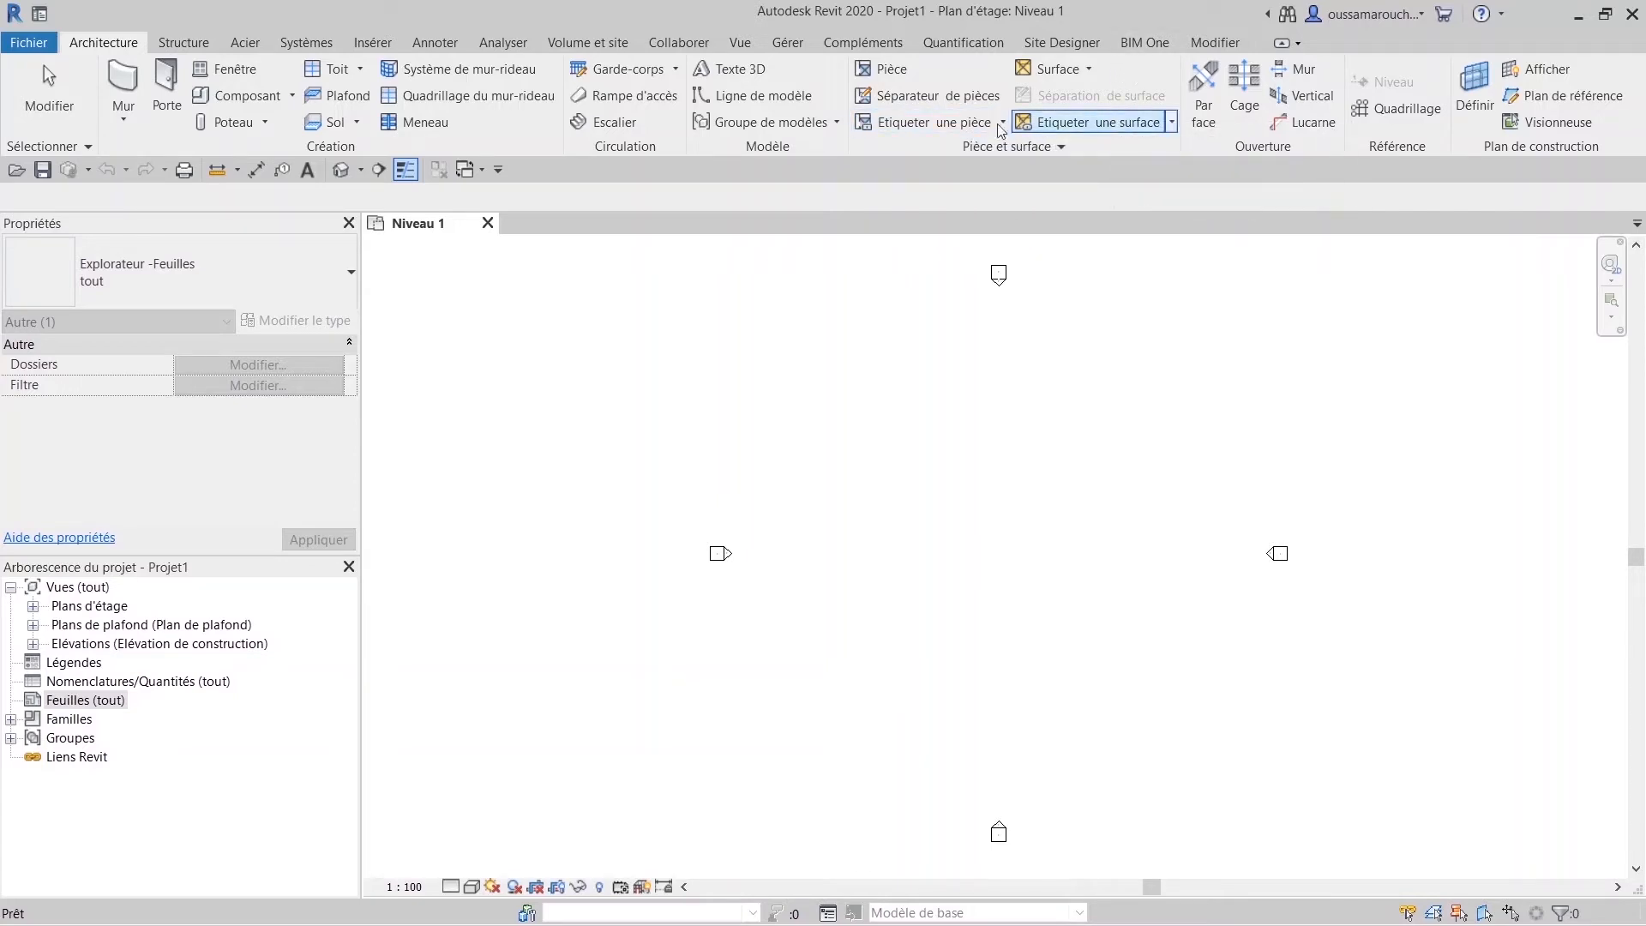
# Review the ribbon tools offered under Compléments, Quantification, Site Designer, BIM One and Modifier.
pyautogui.click(863, 42)
pyautogui.click(983, 49)
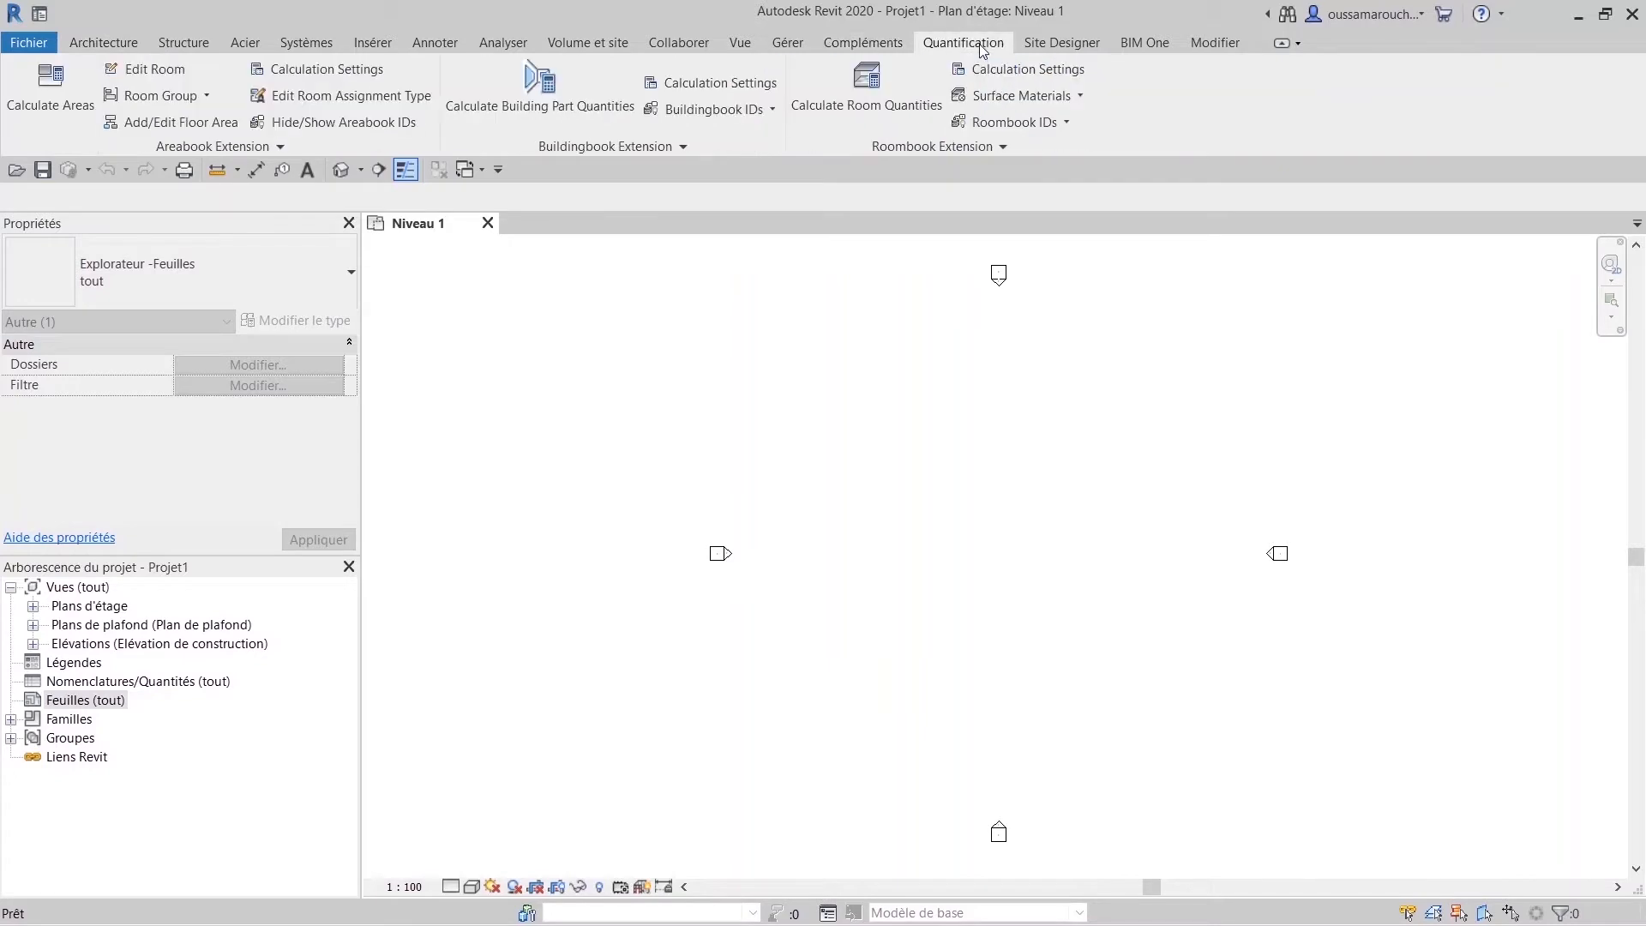
pyautogui.click(1063, 43)
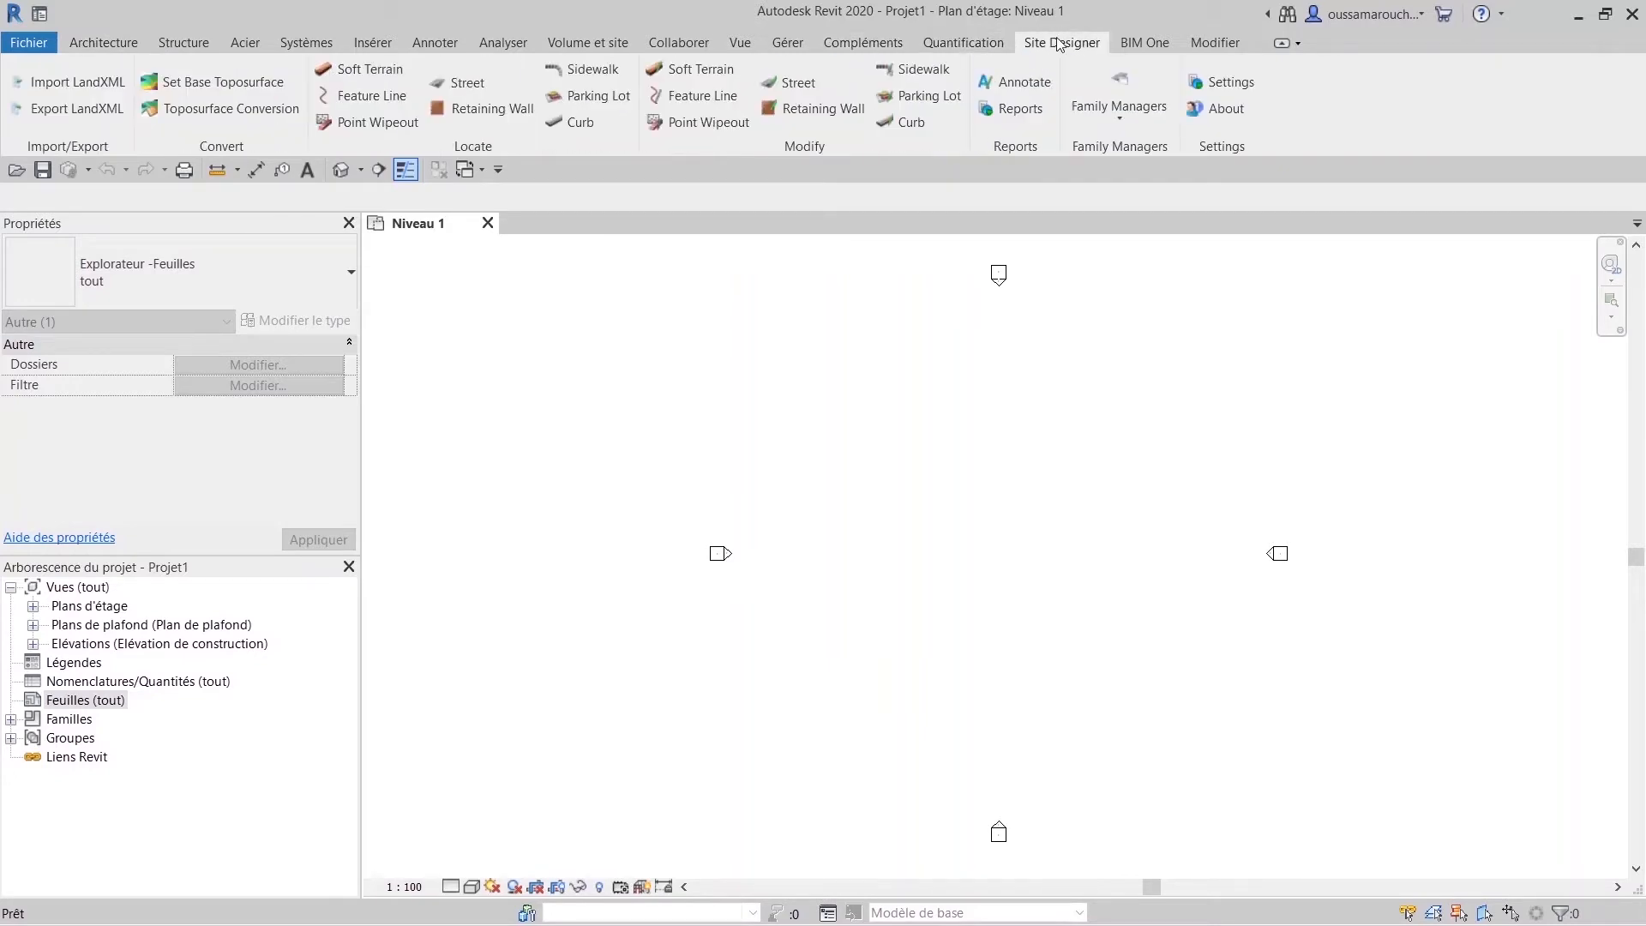
pyautogui.click(1142, 40)
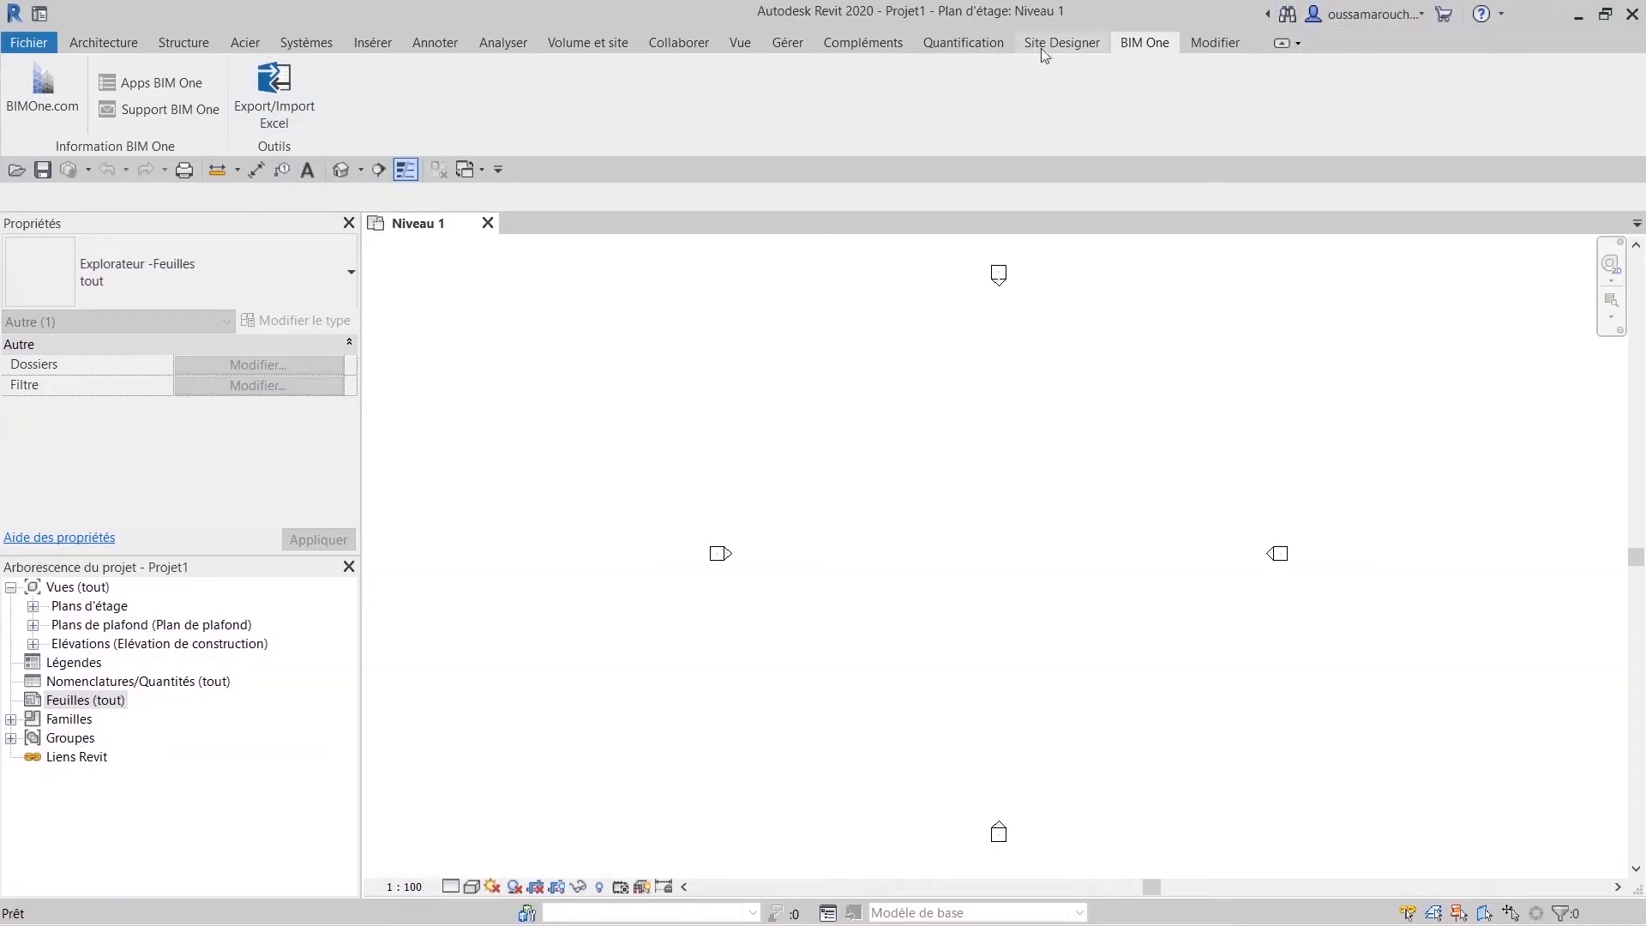
pyautogui.click(1213, 43)
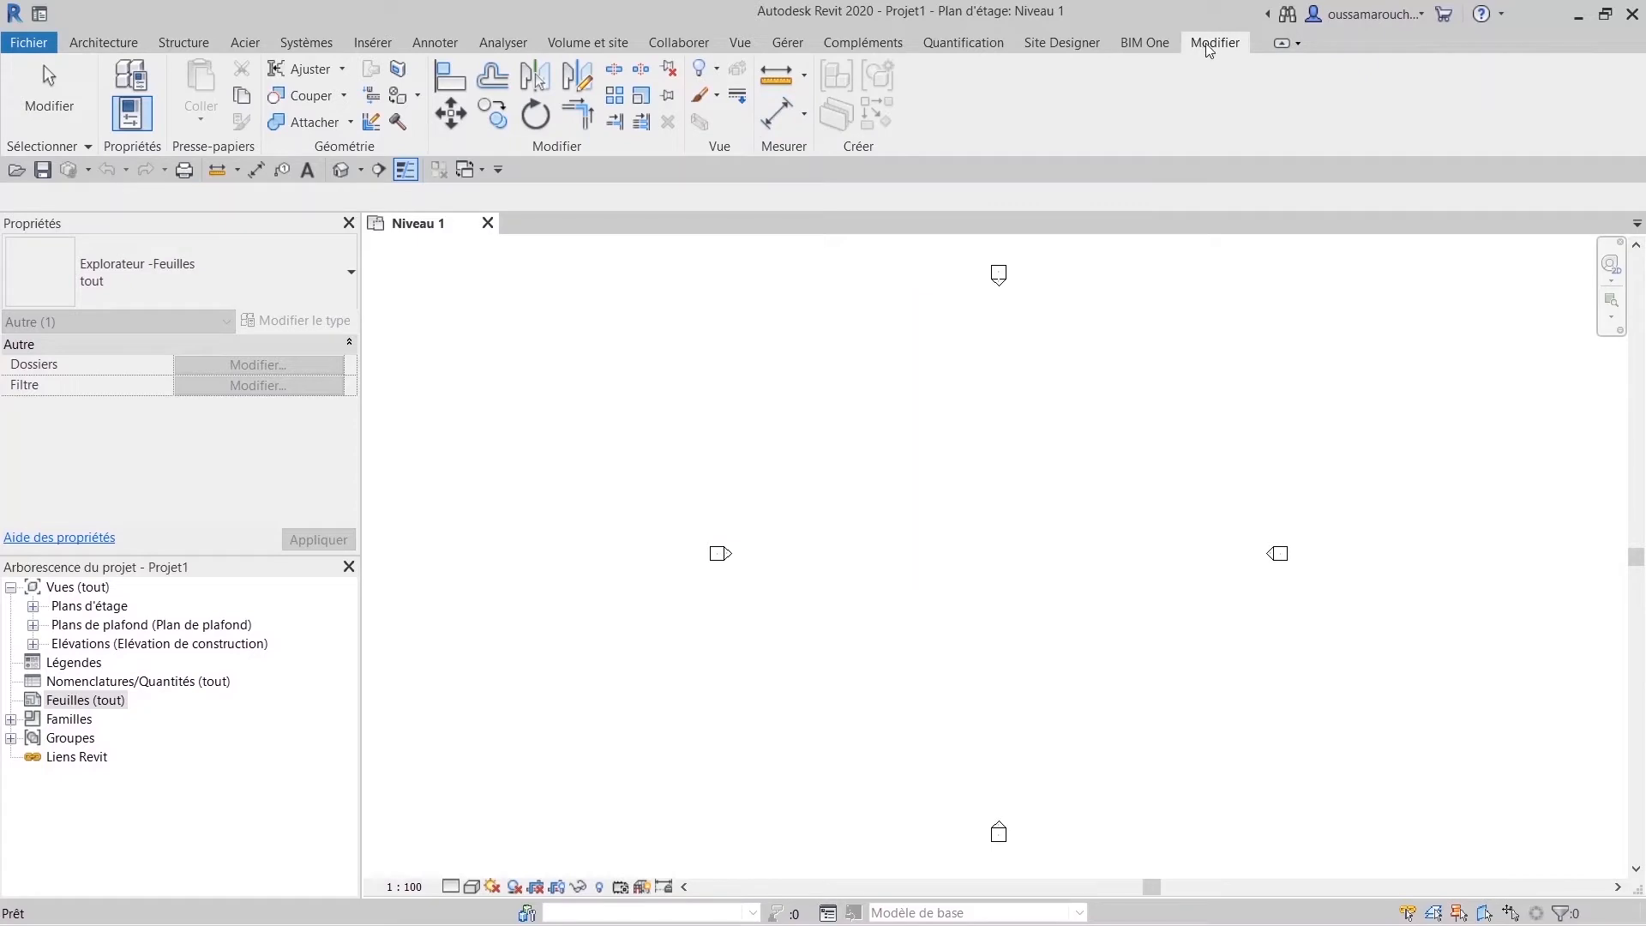
pyautogui.click(831, 45)
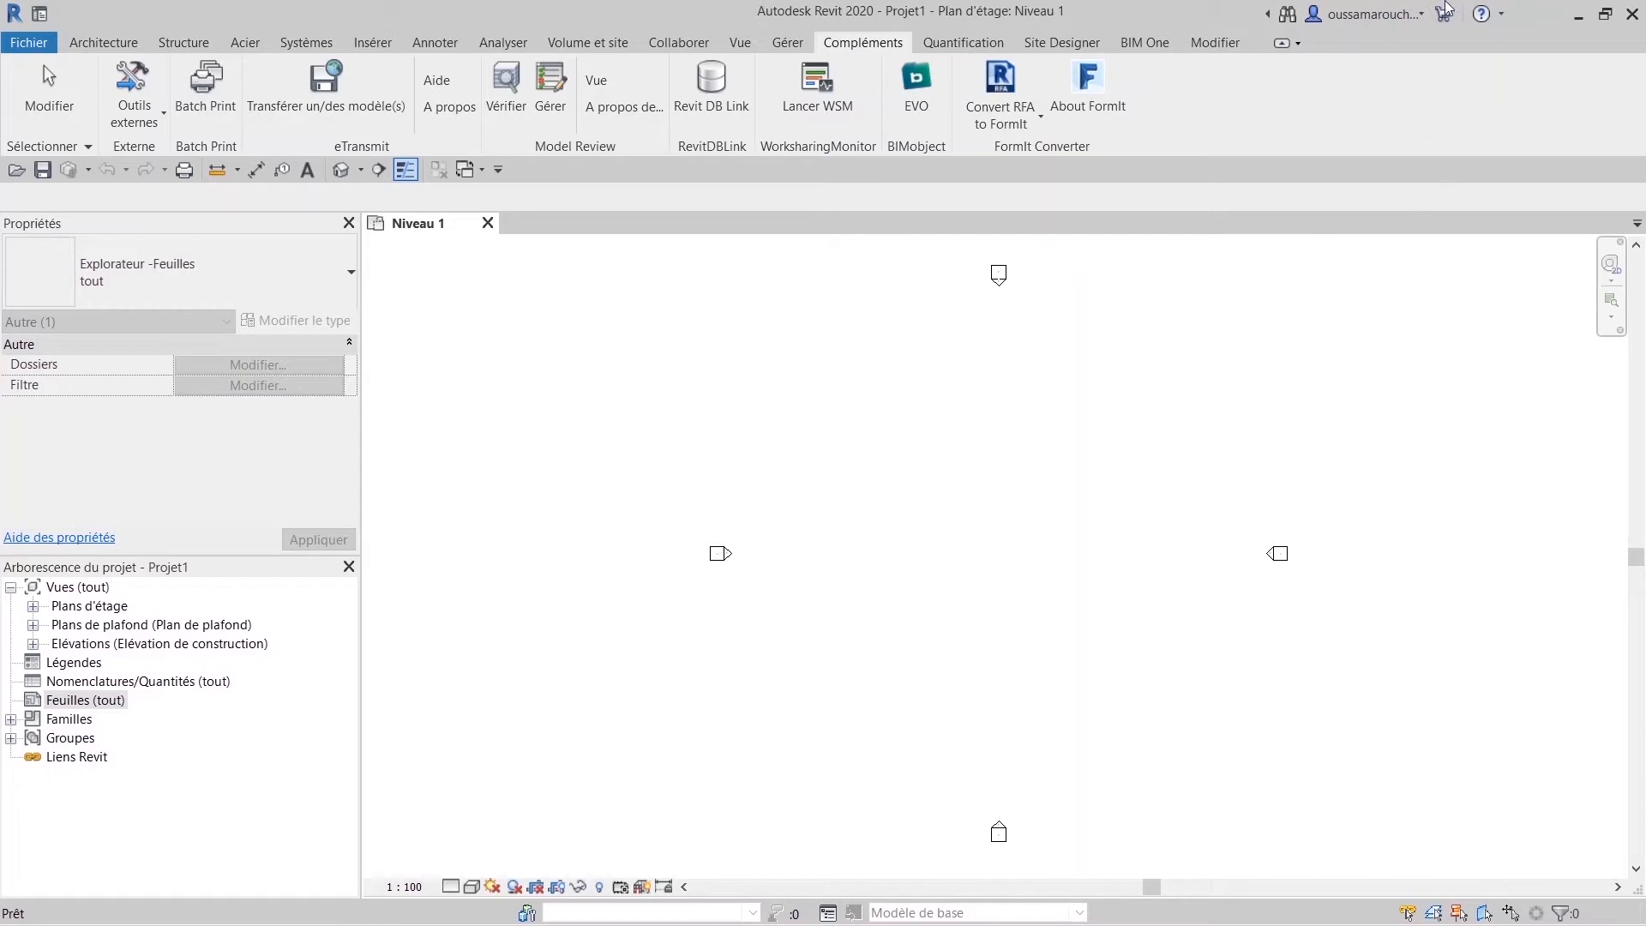
# Set the project's length units to centimetres with rounding to 2 decimals.
pyautogui.click(782, 39)
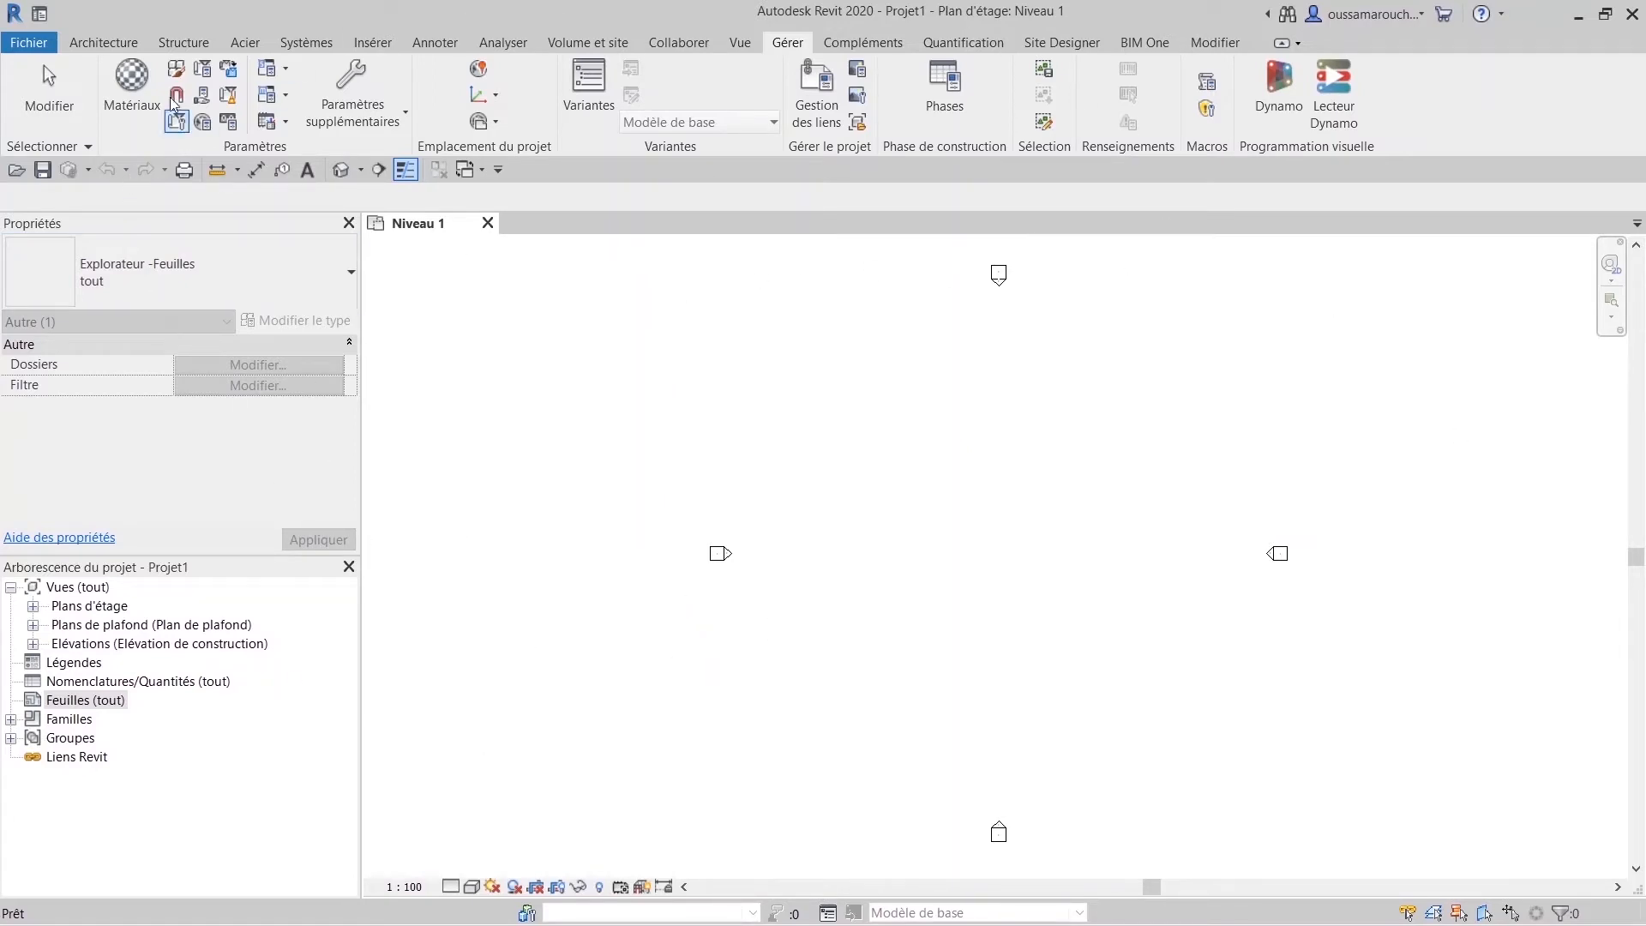
pyautogui.click(230, 122)
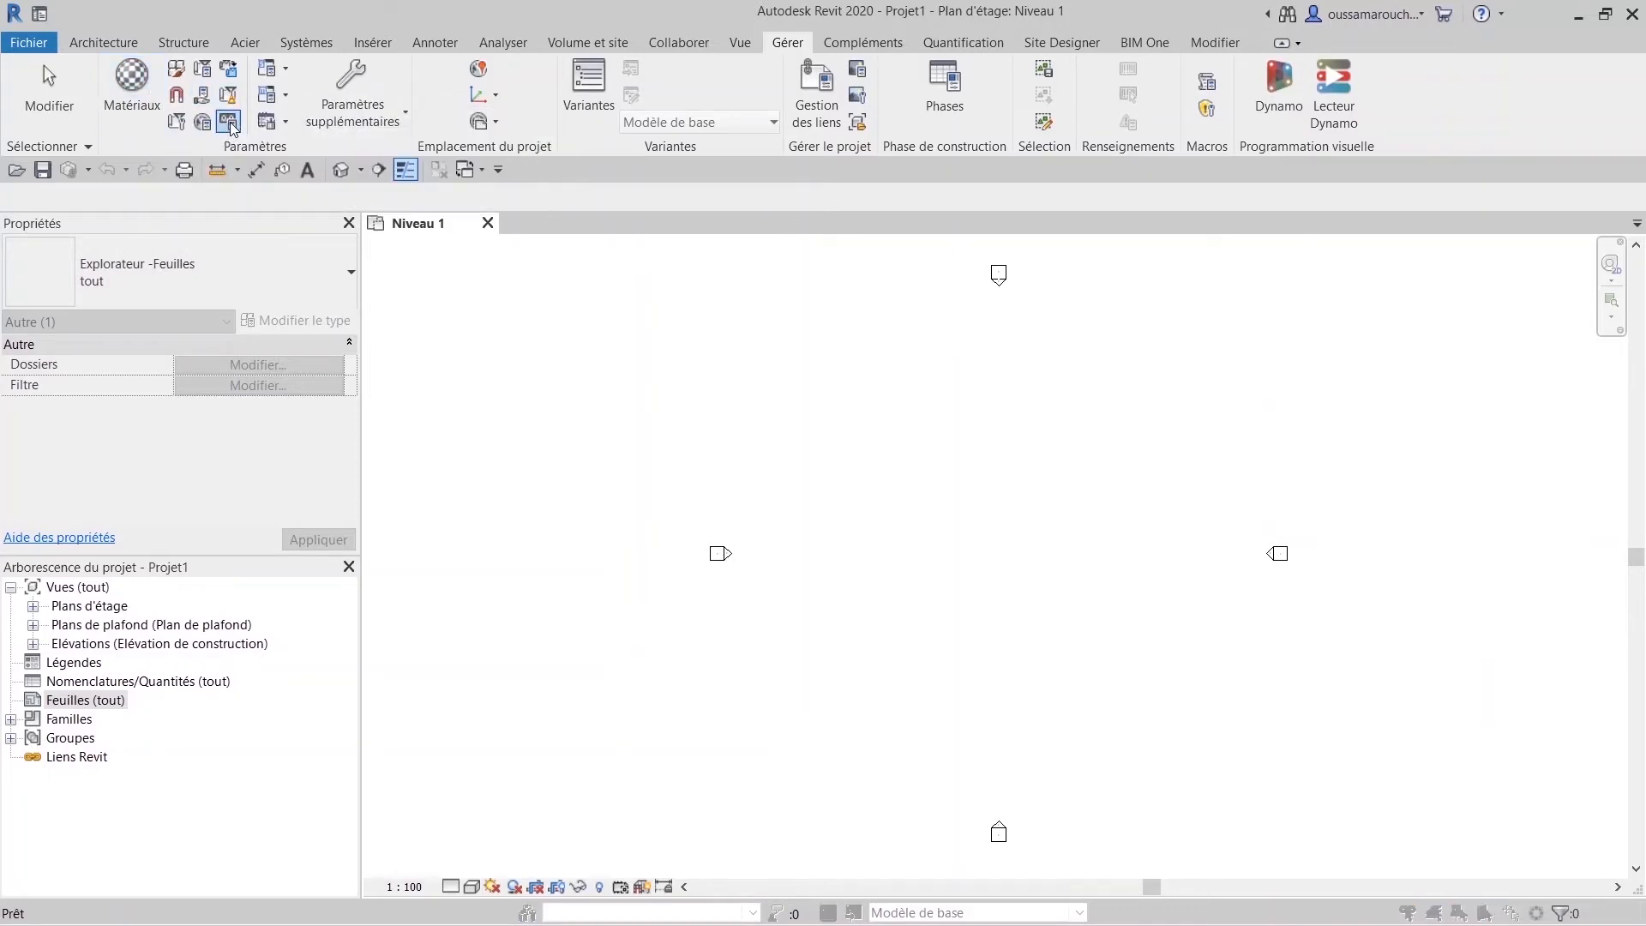
pyautogui.click(882, 321)
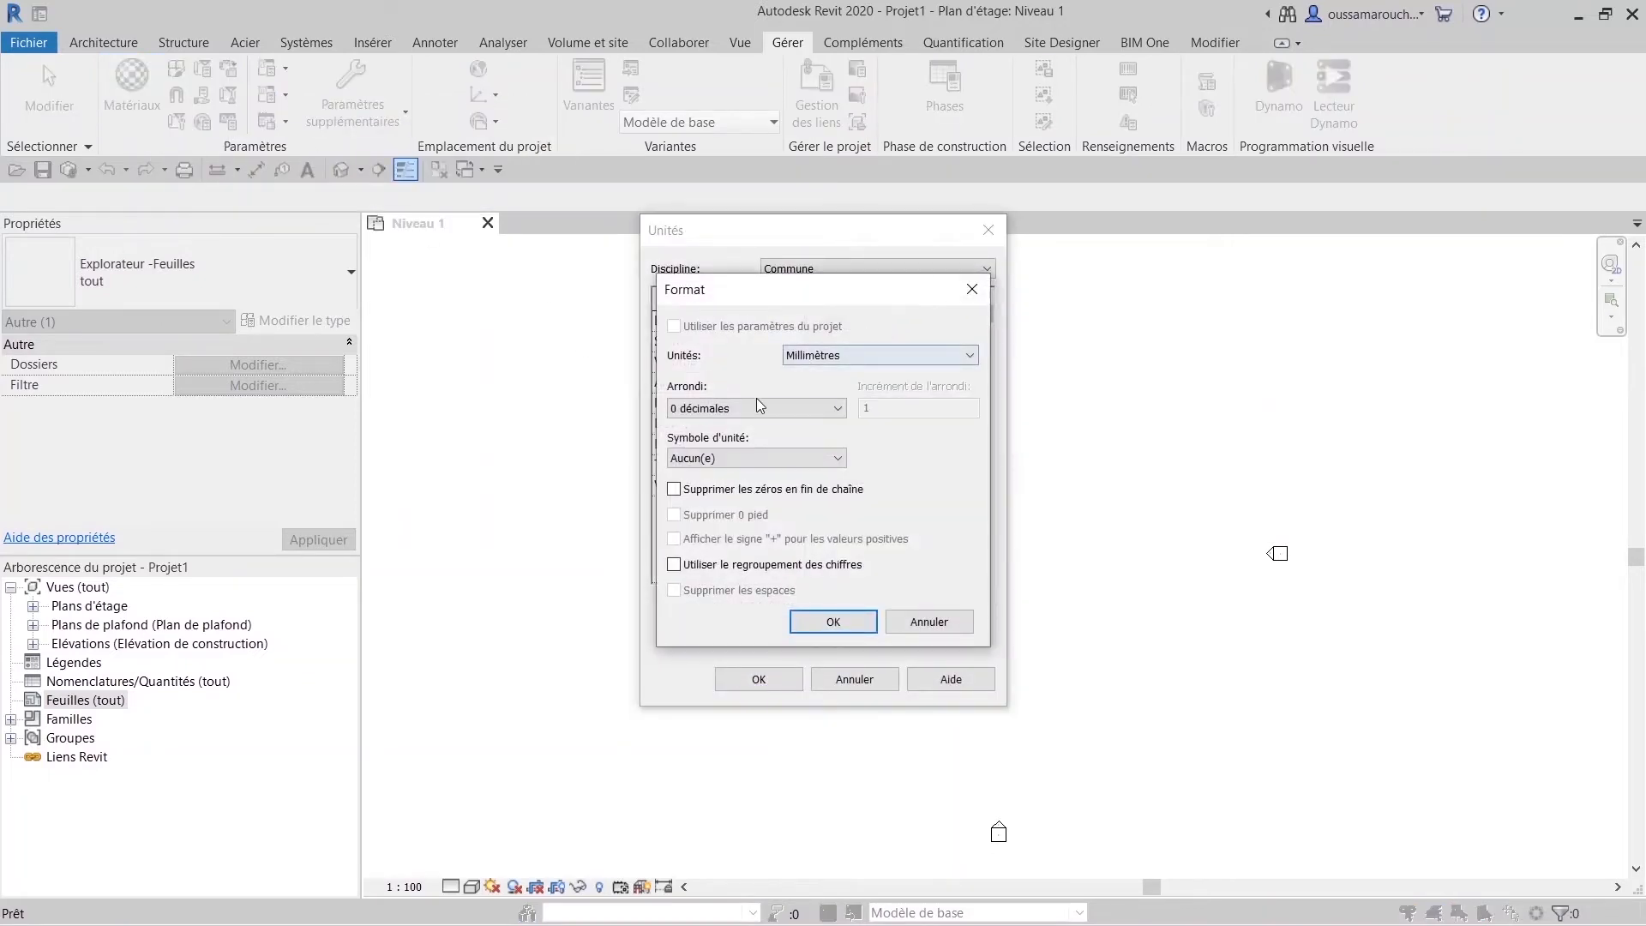
pyautogui.click(866, 354)
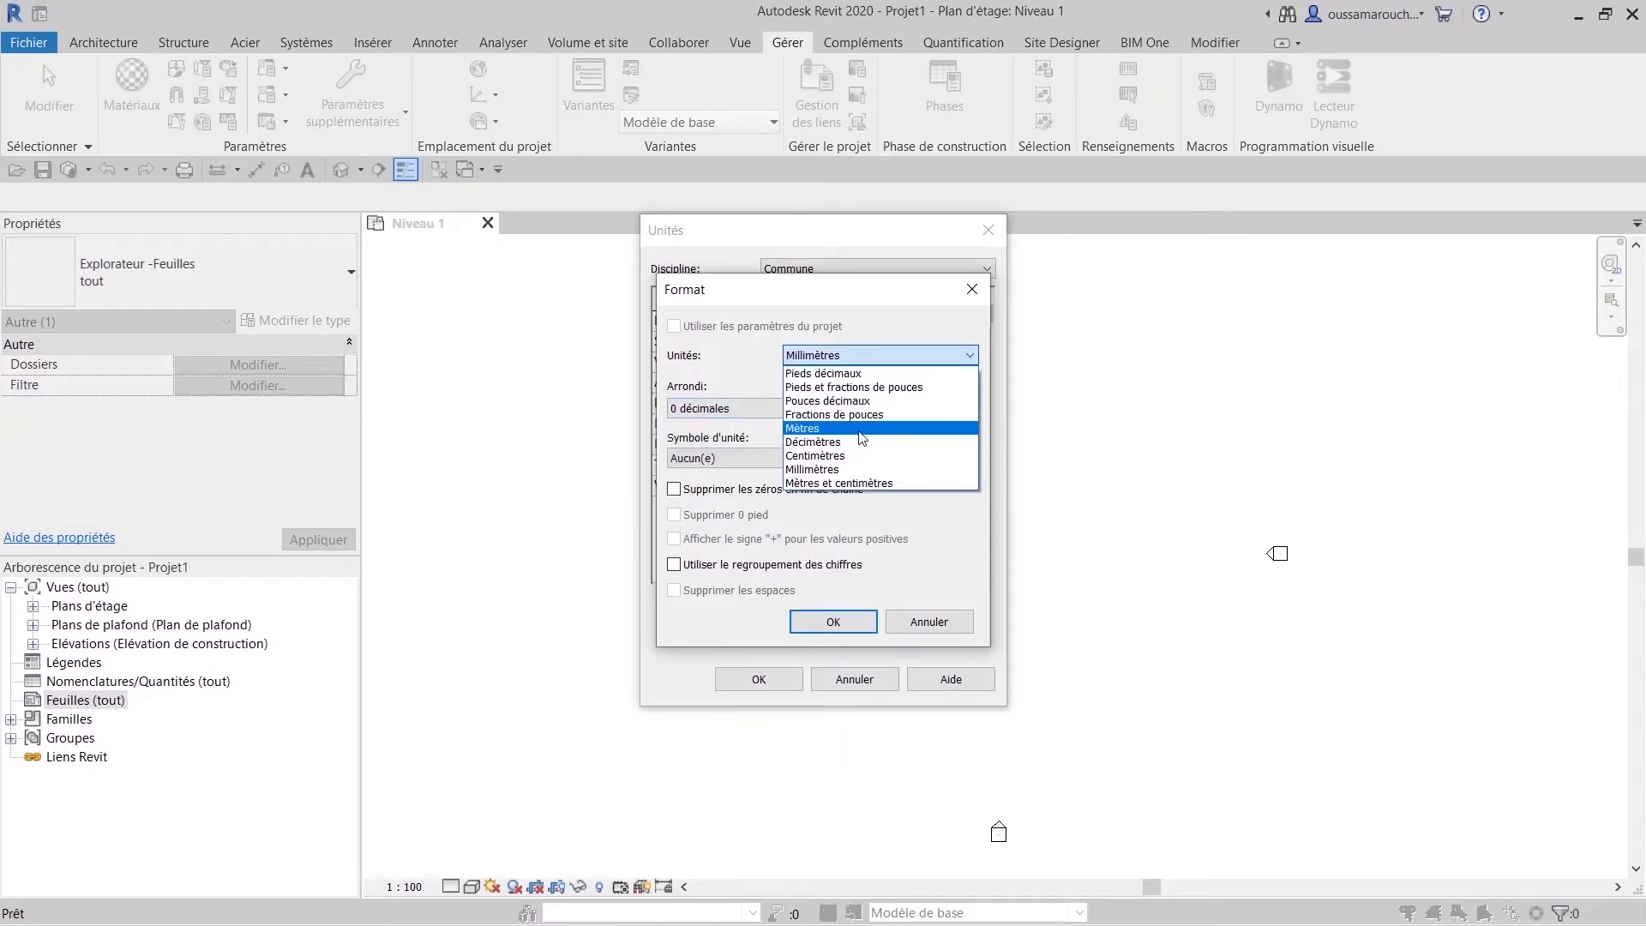
pyautogui.click(858, 455)
pyautogui.click(761, 408)
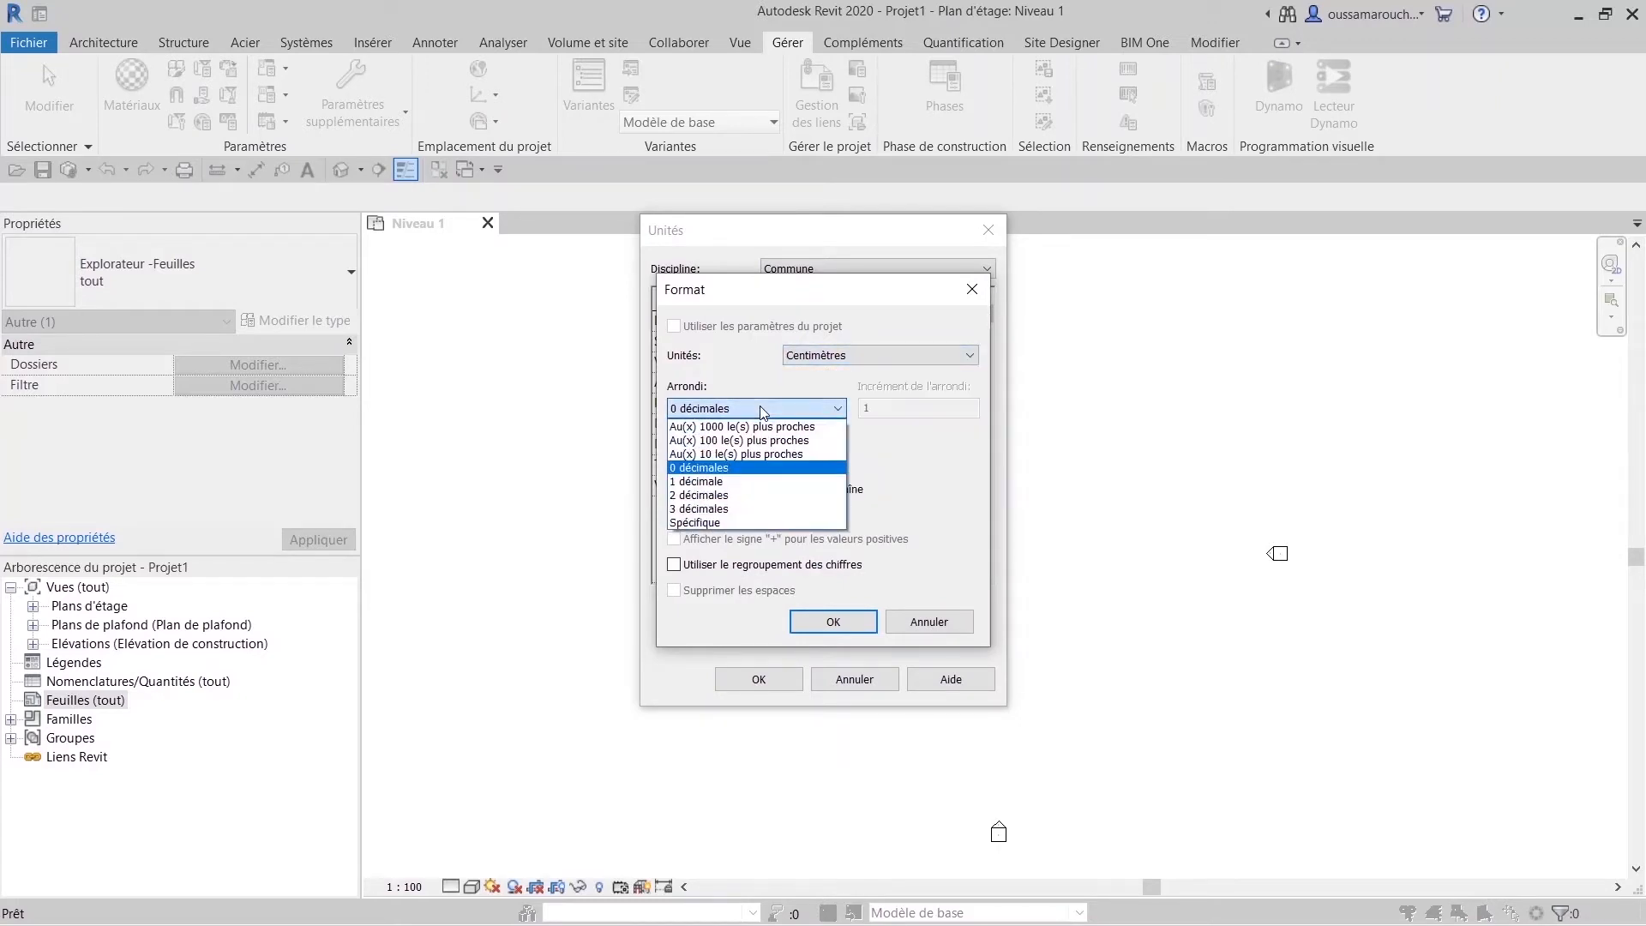
pyautogui.click(753, 496)
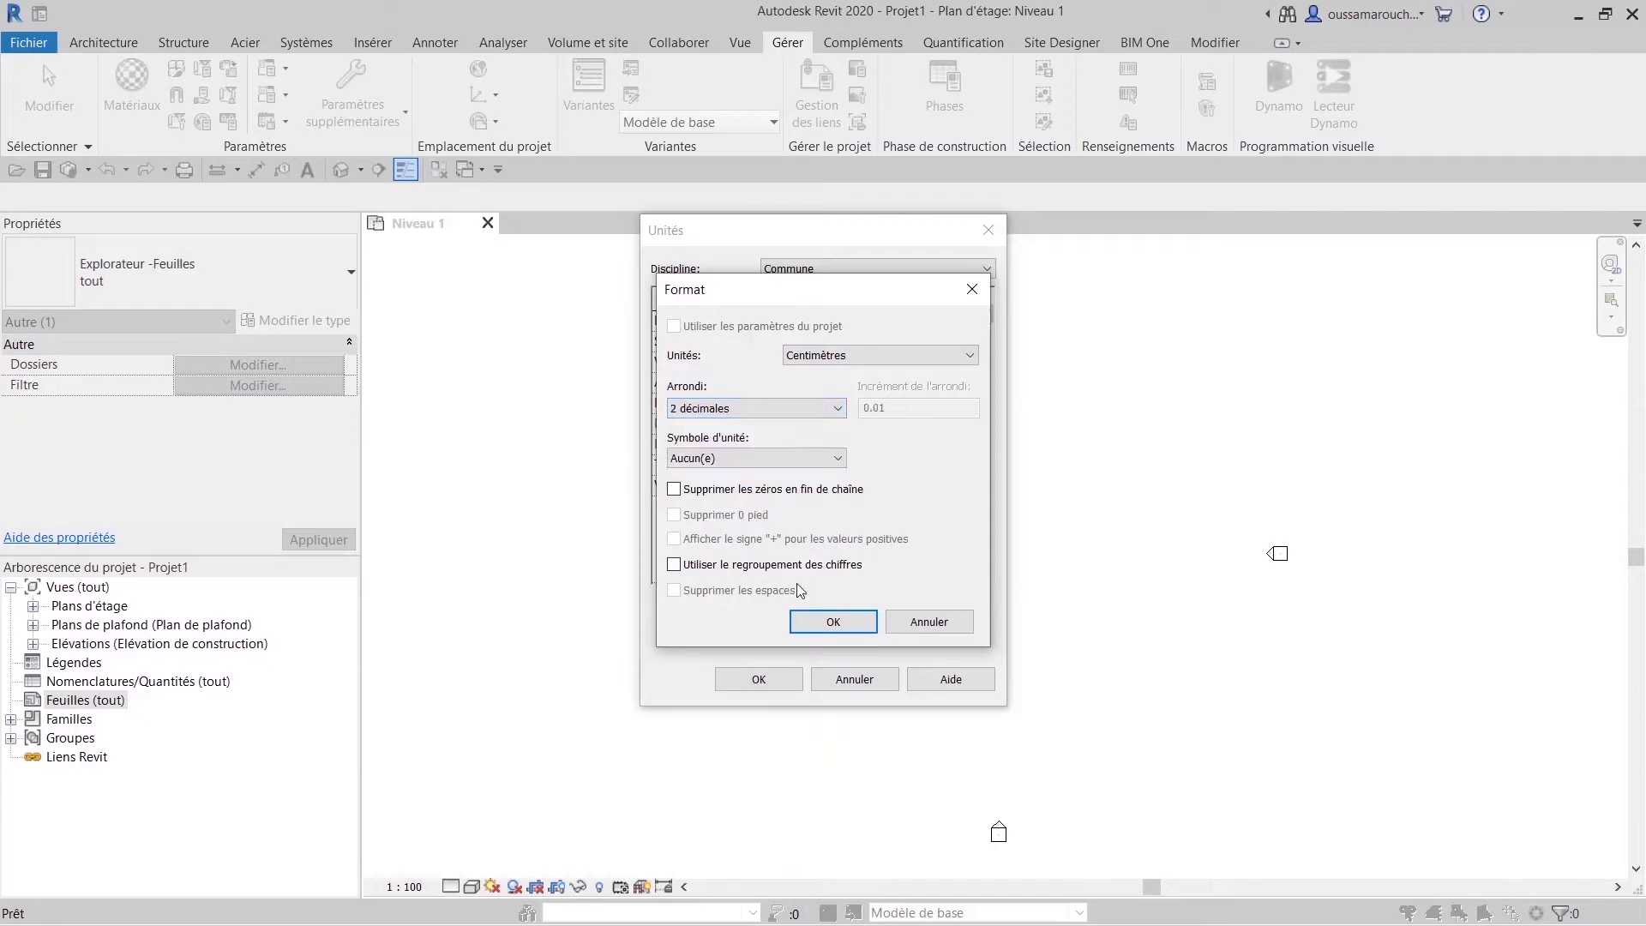
pyautogui.click(826, 626)
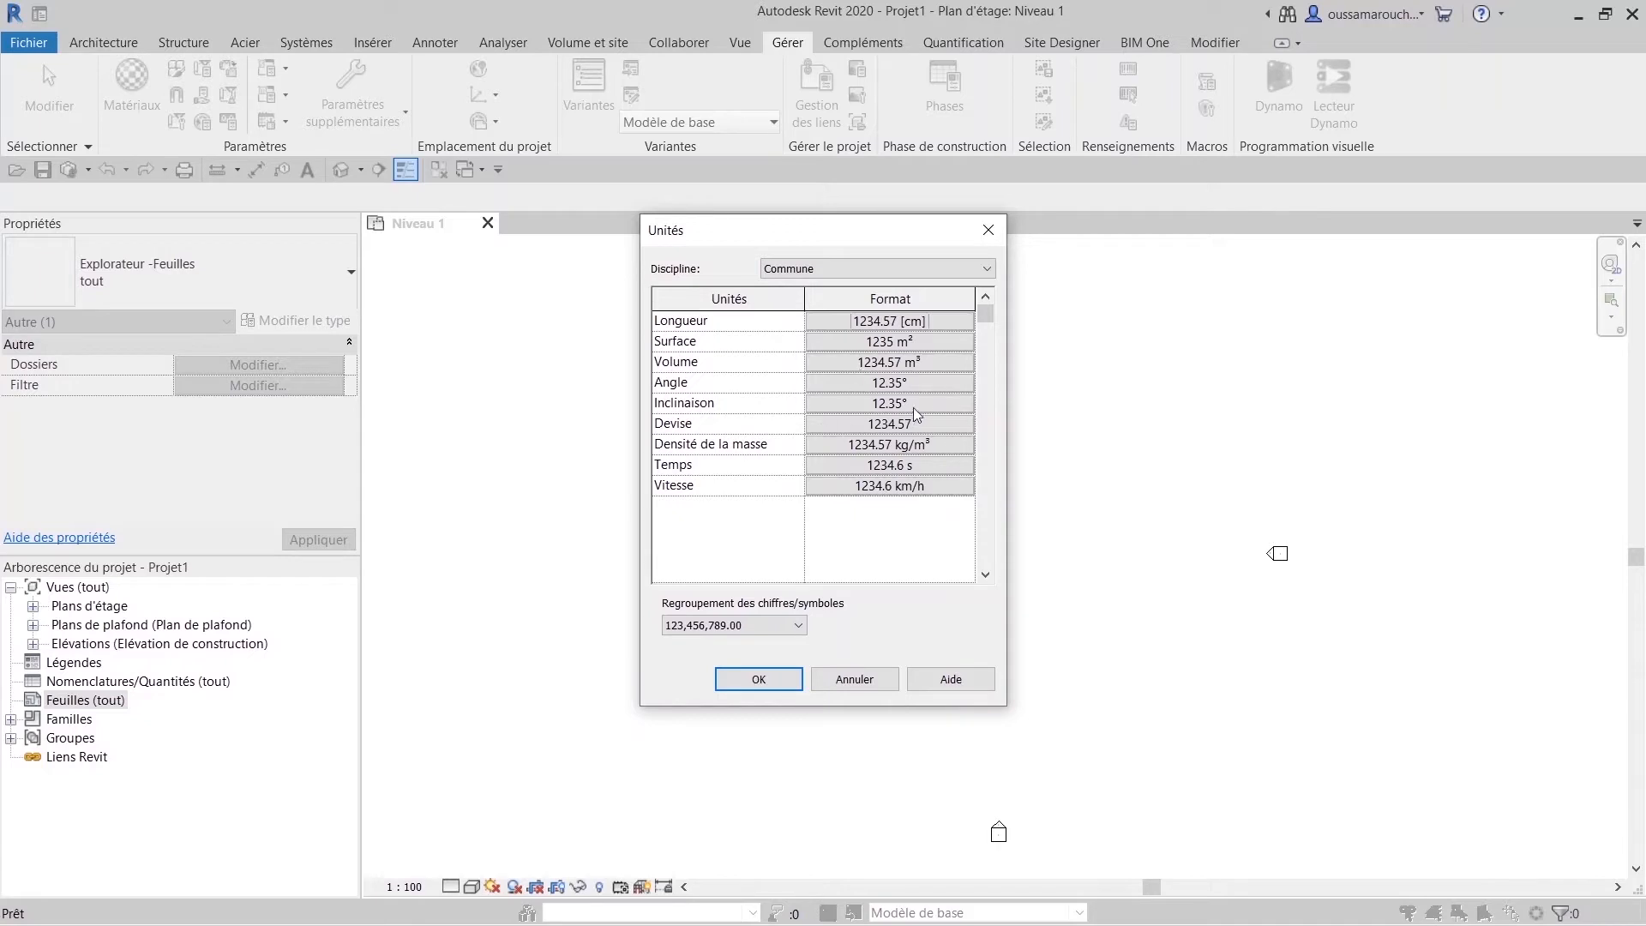
pyautogui.click(743, 672)
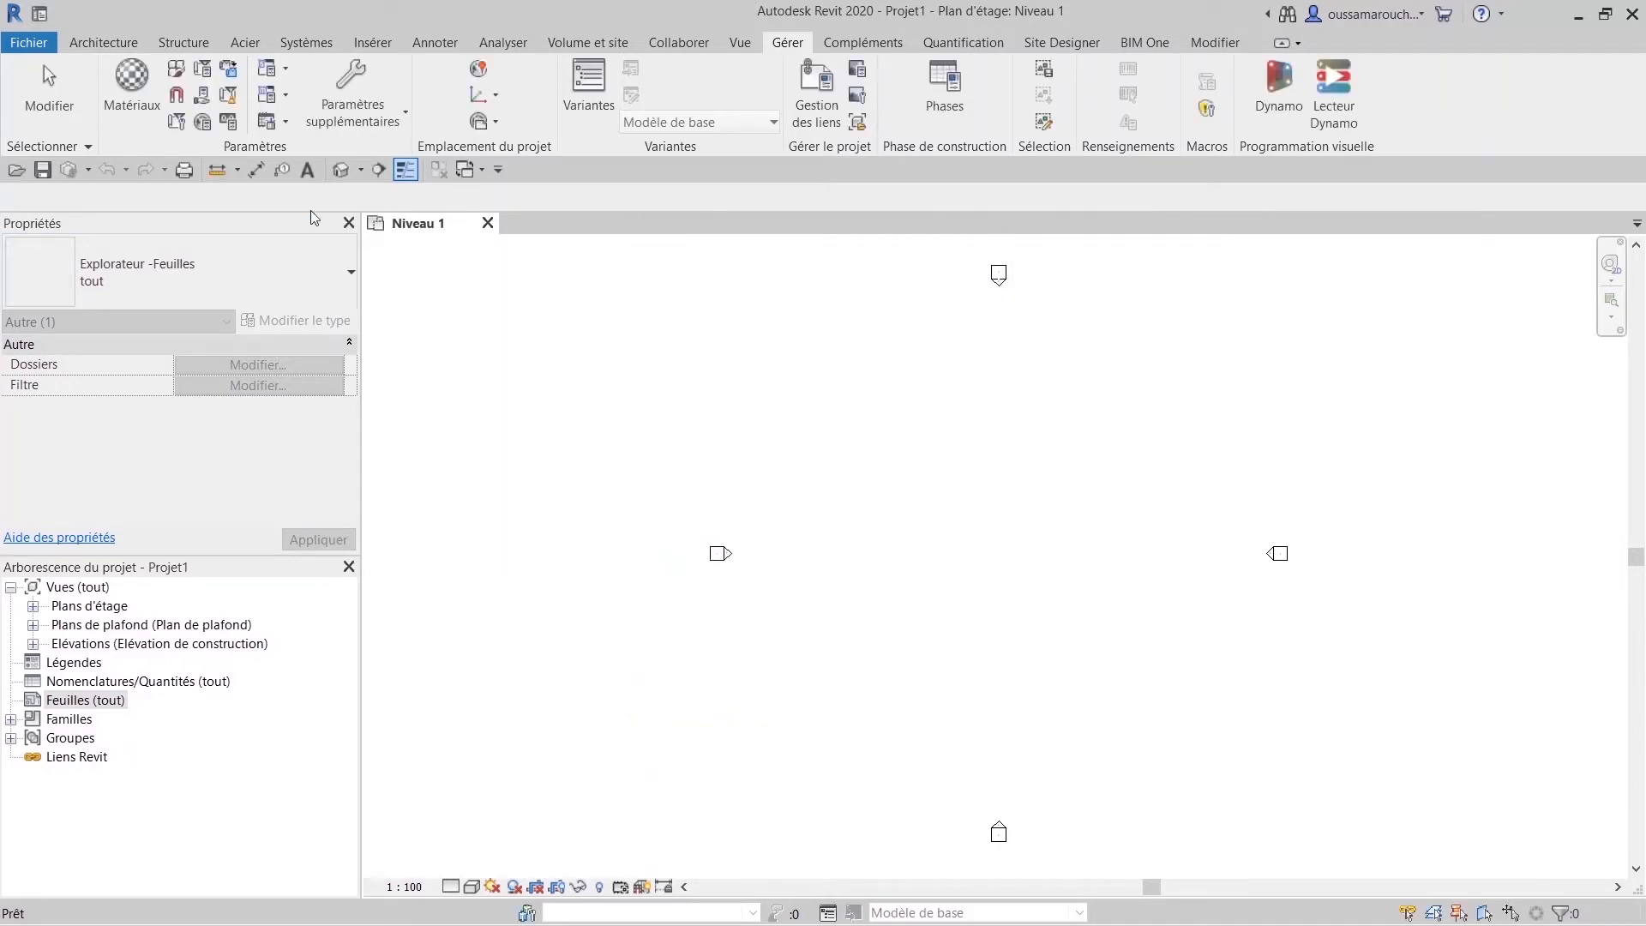
# Review the additional project settings and the list of user interface elements that can be shown or hidden.
pyautogui.click(347, 110)
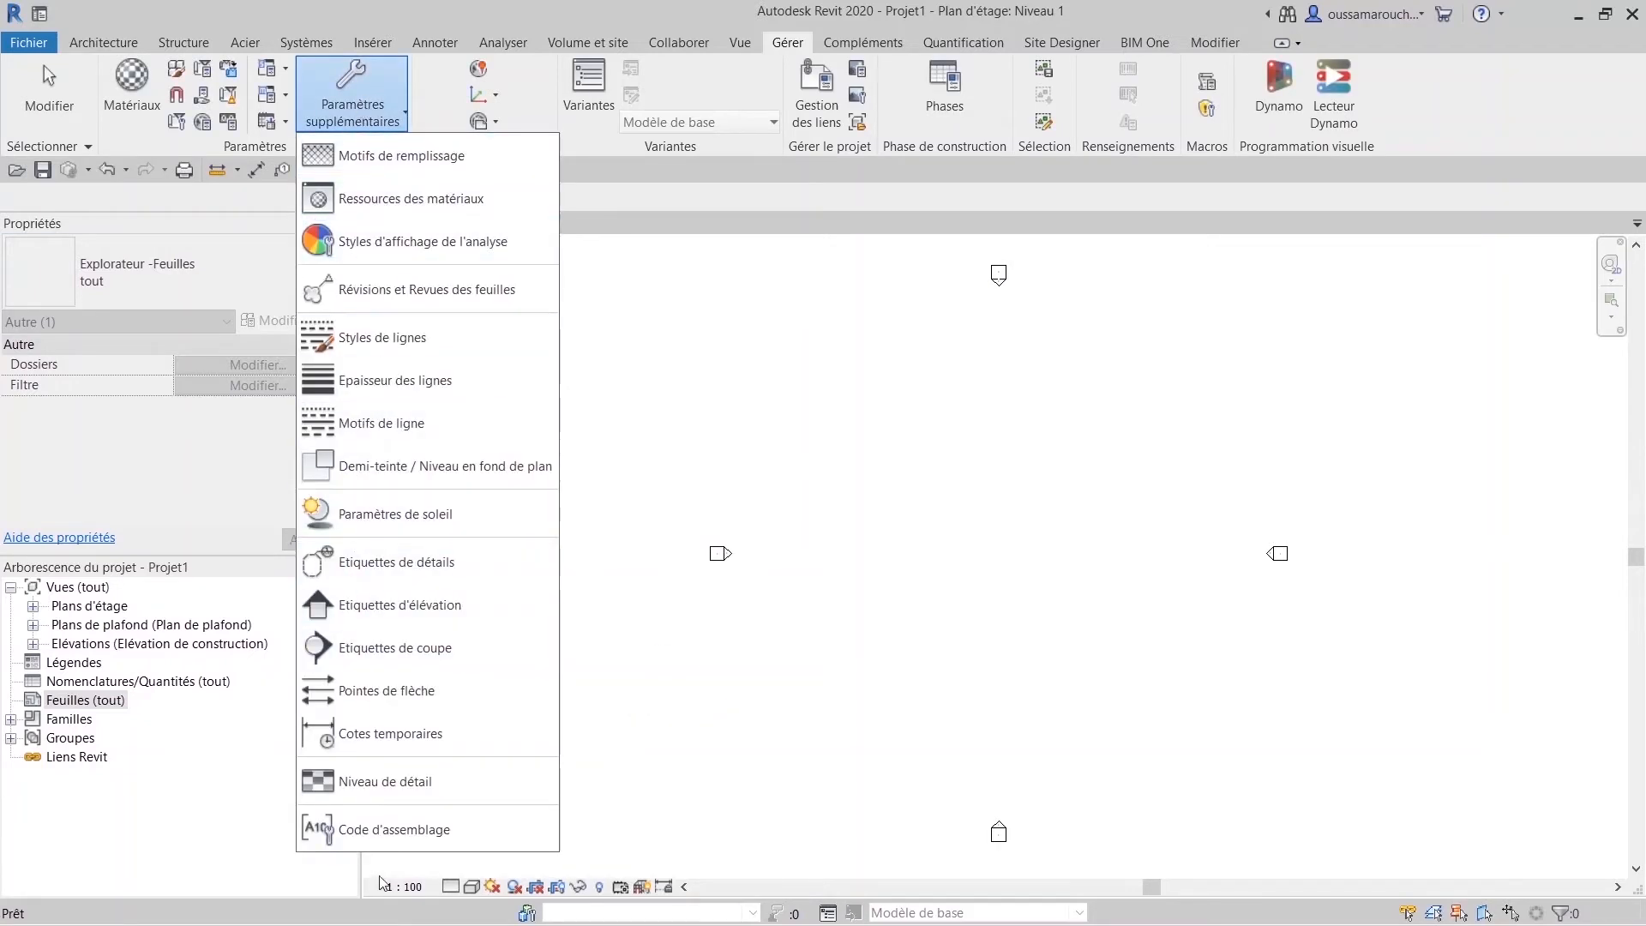
pyautogui.click(741, 43)
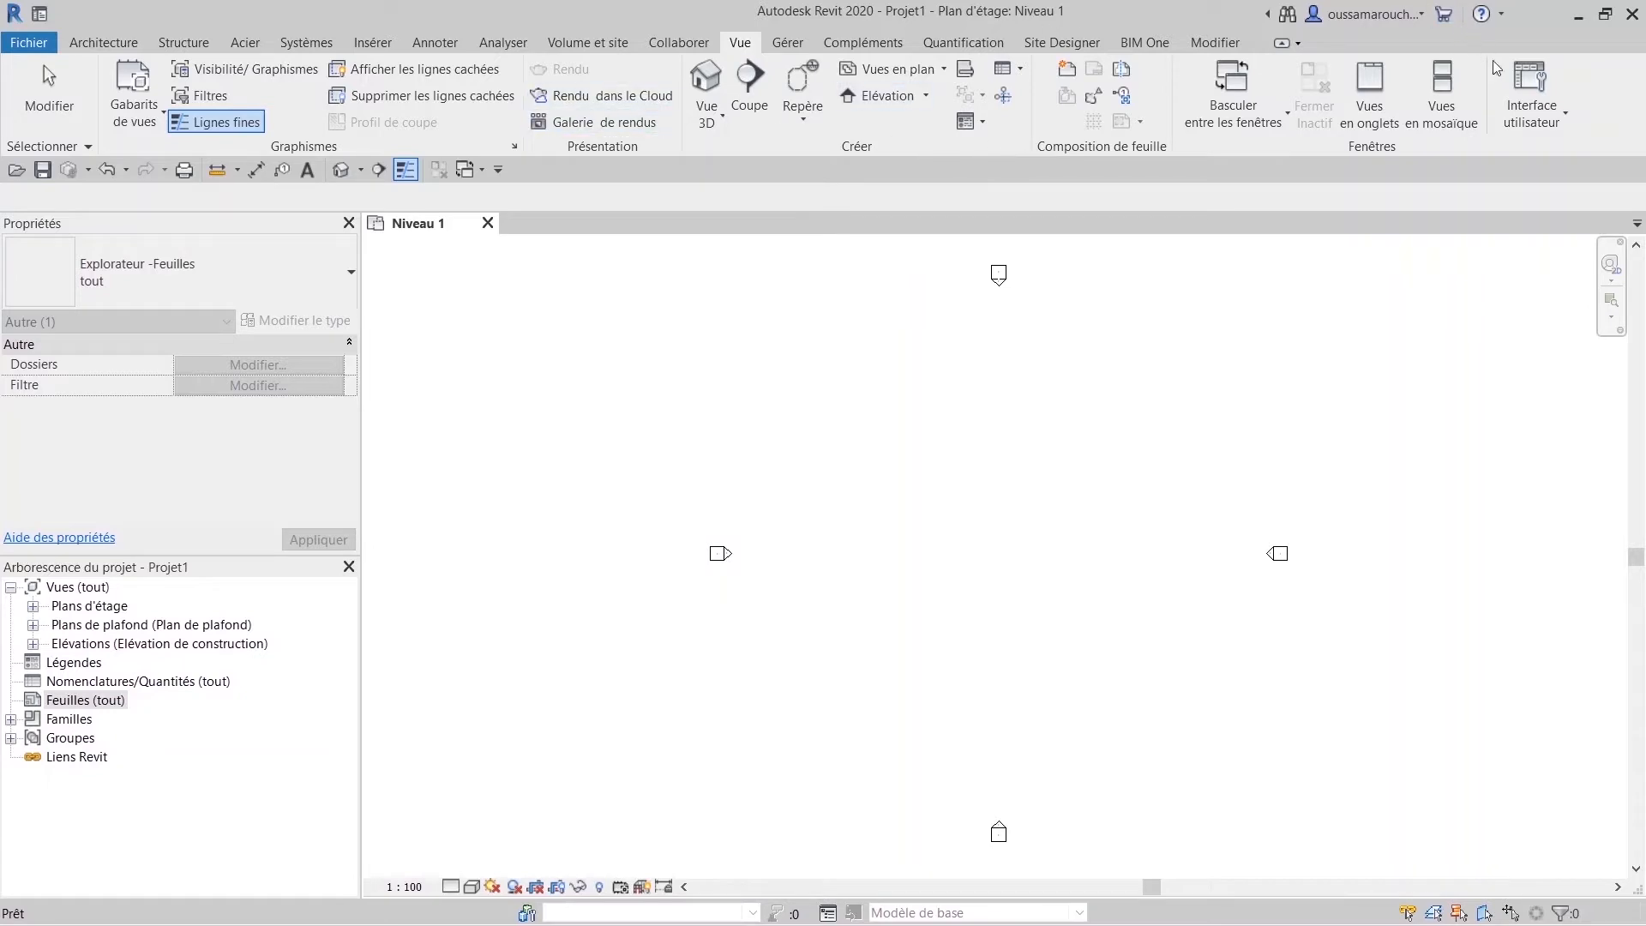
pyautogui.click(1539, 96)
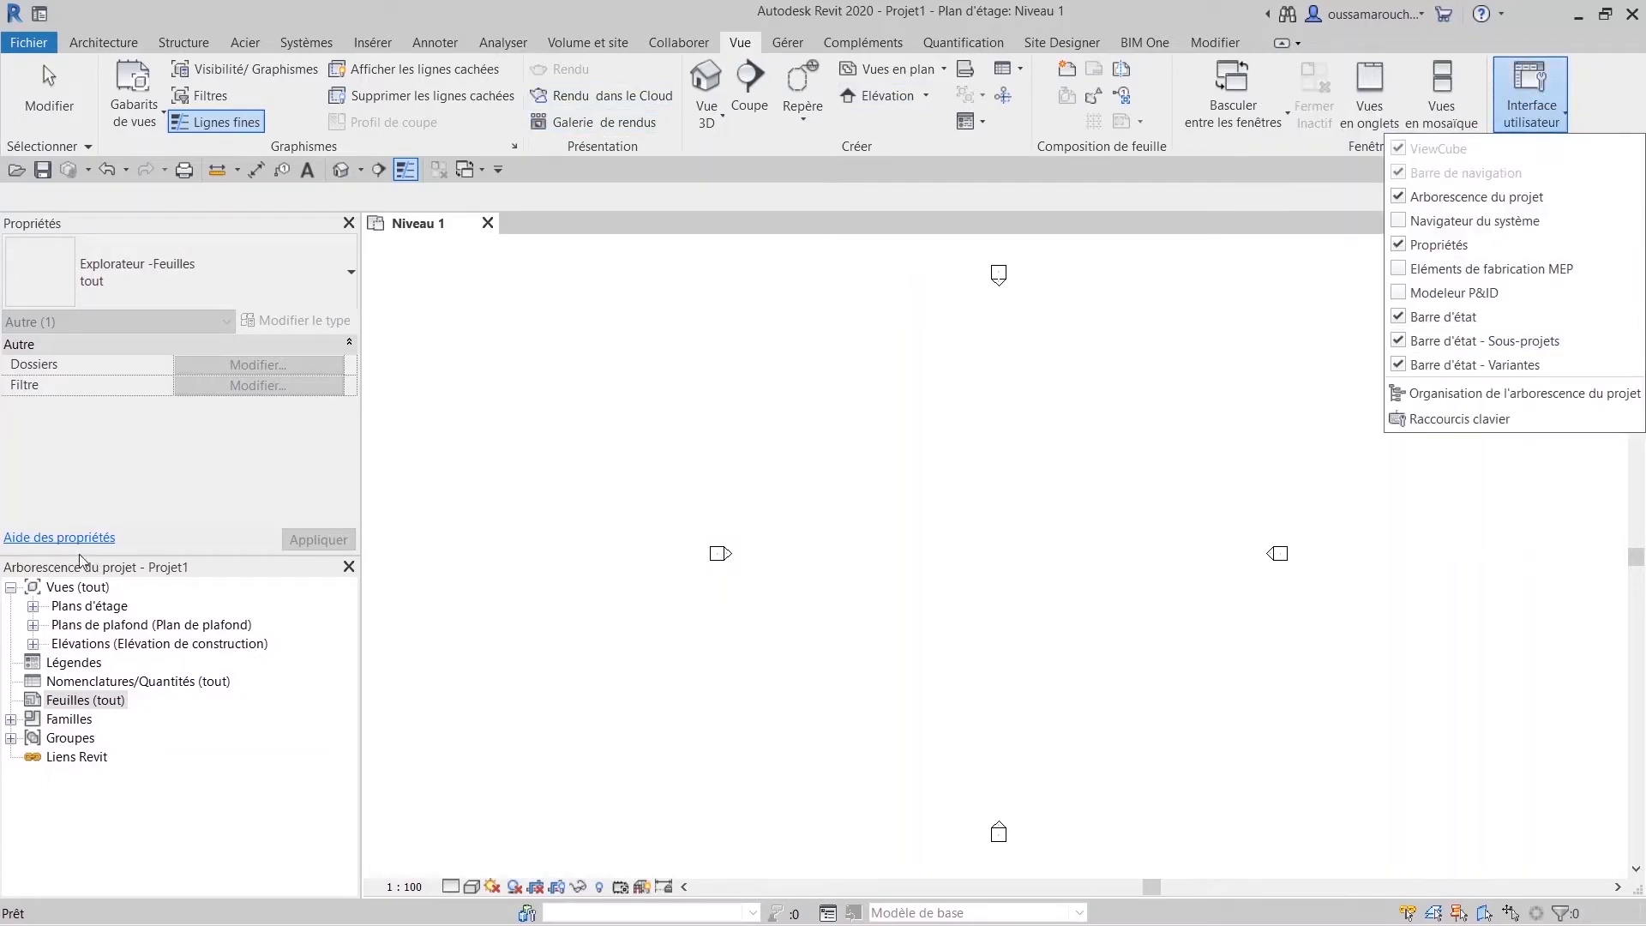
# Hide the project browser from the user interface and display it again.
pyautogui.click(1399, 197)
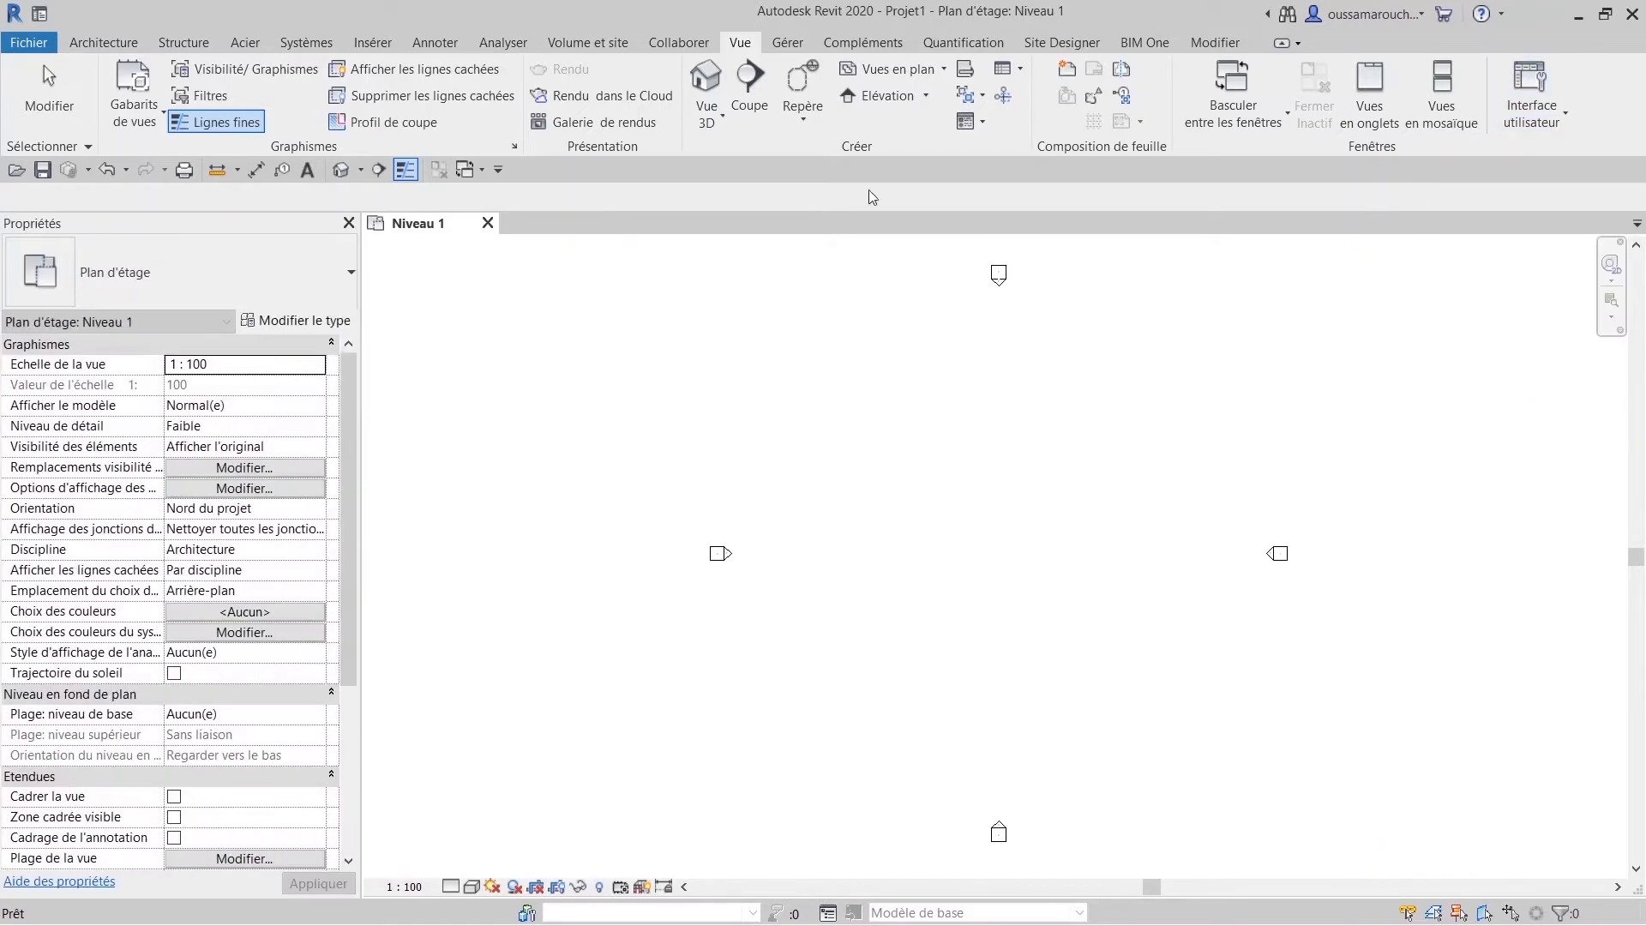
pyautogui.click(1562, 101)
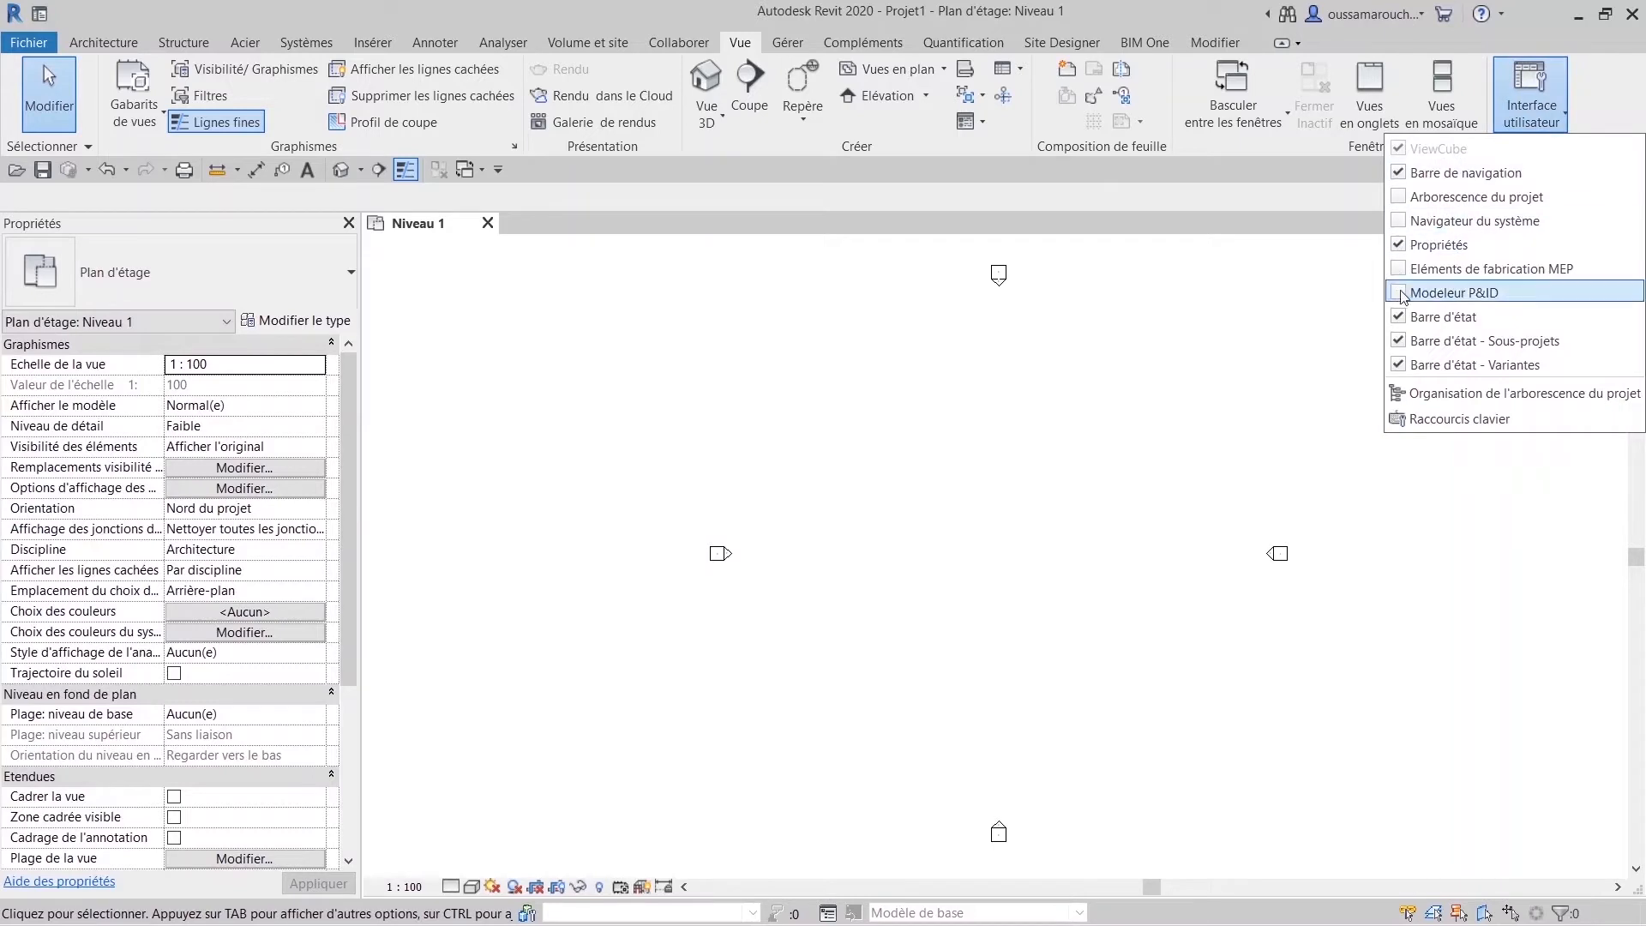
pyautogui.click(1449, 197)
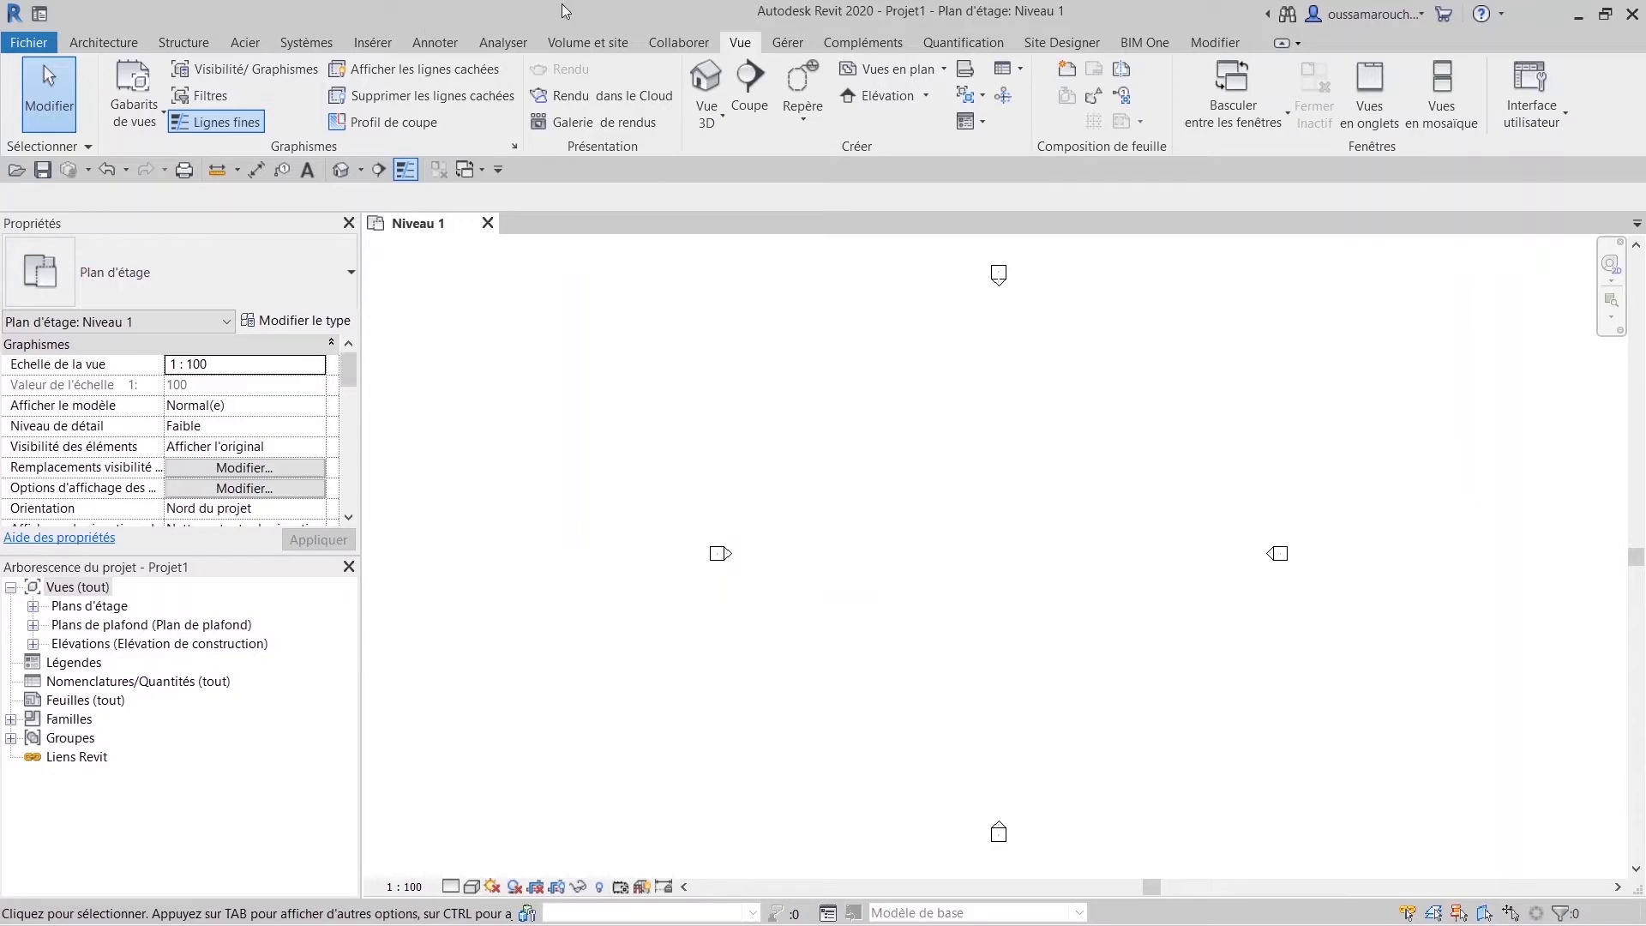
# Review the ribbon tools offered under Collaborer, Volume et site and Analyser, including the Robot Structural Analysis options.
pyautogui.click(683, 43)
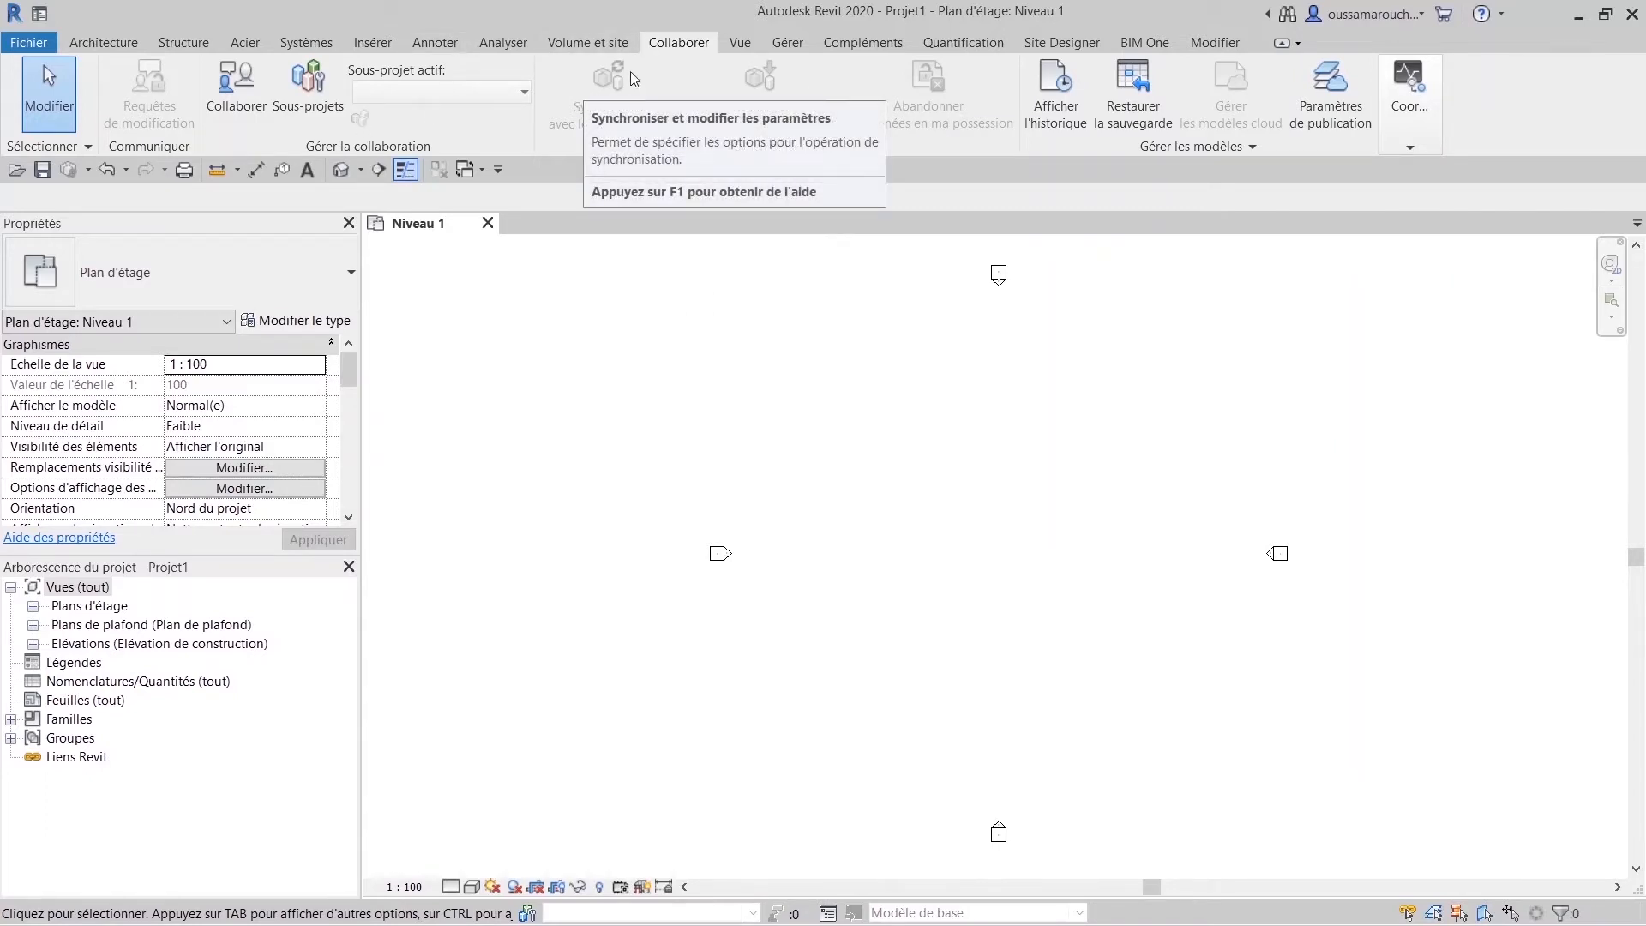
pyautogui.click(597, 39)
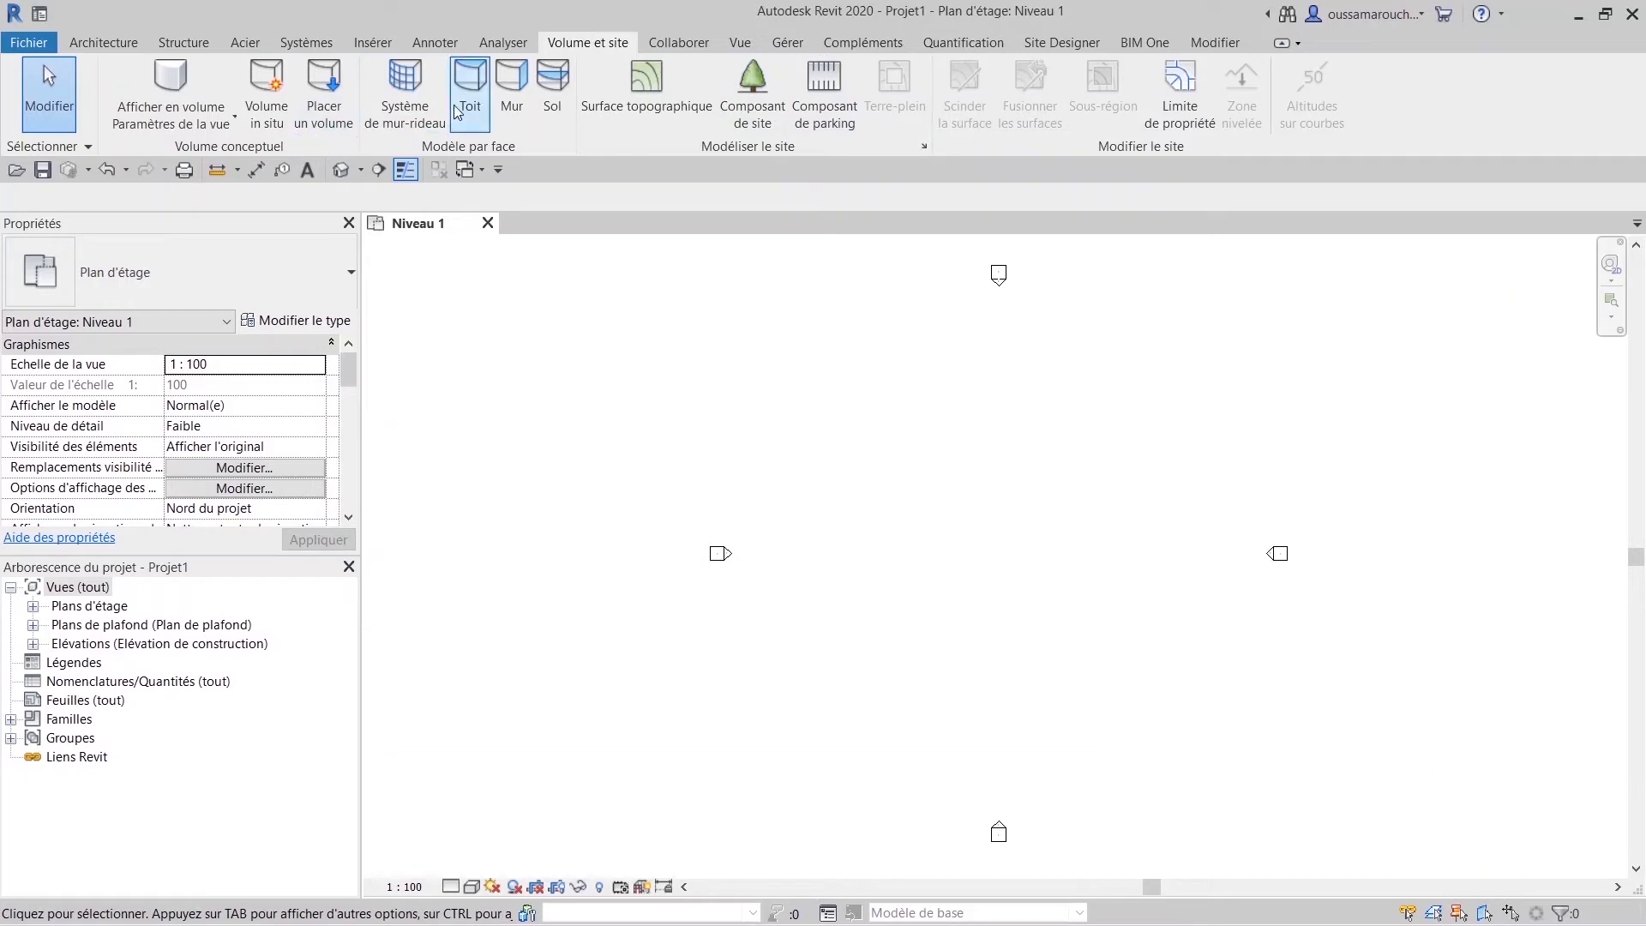
pyautogui.click(517, 43)
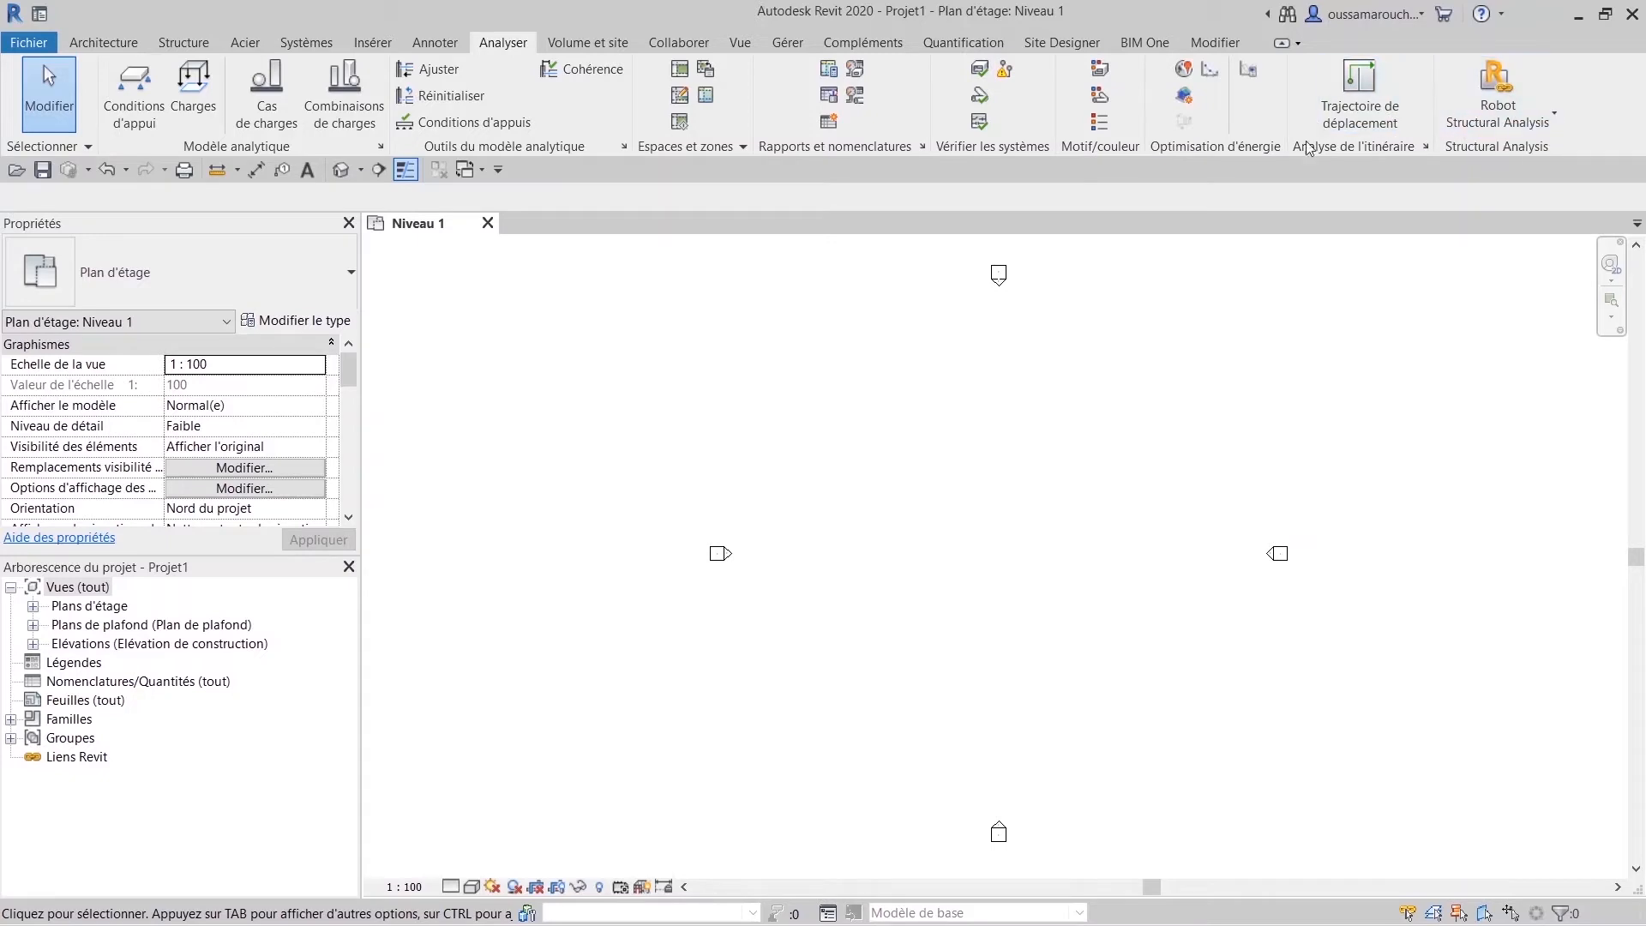
pyautogui.click(1499, 114)
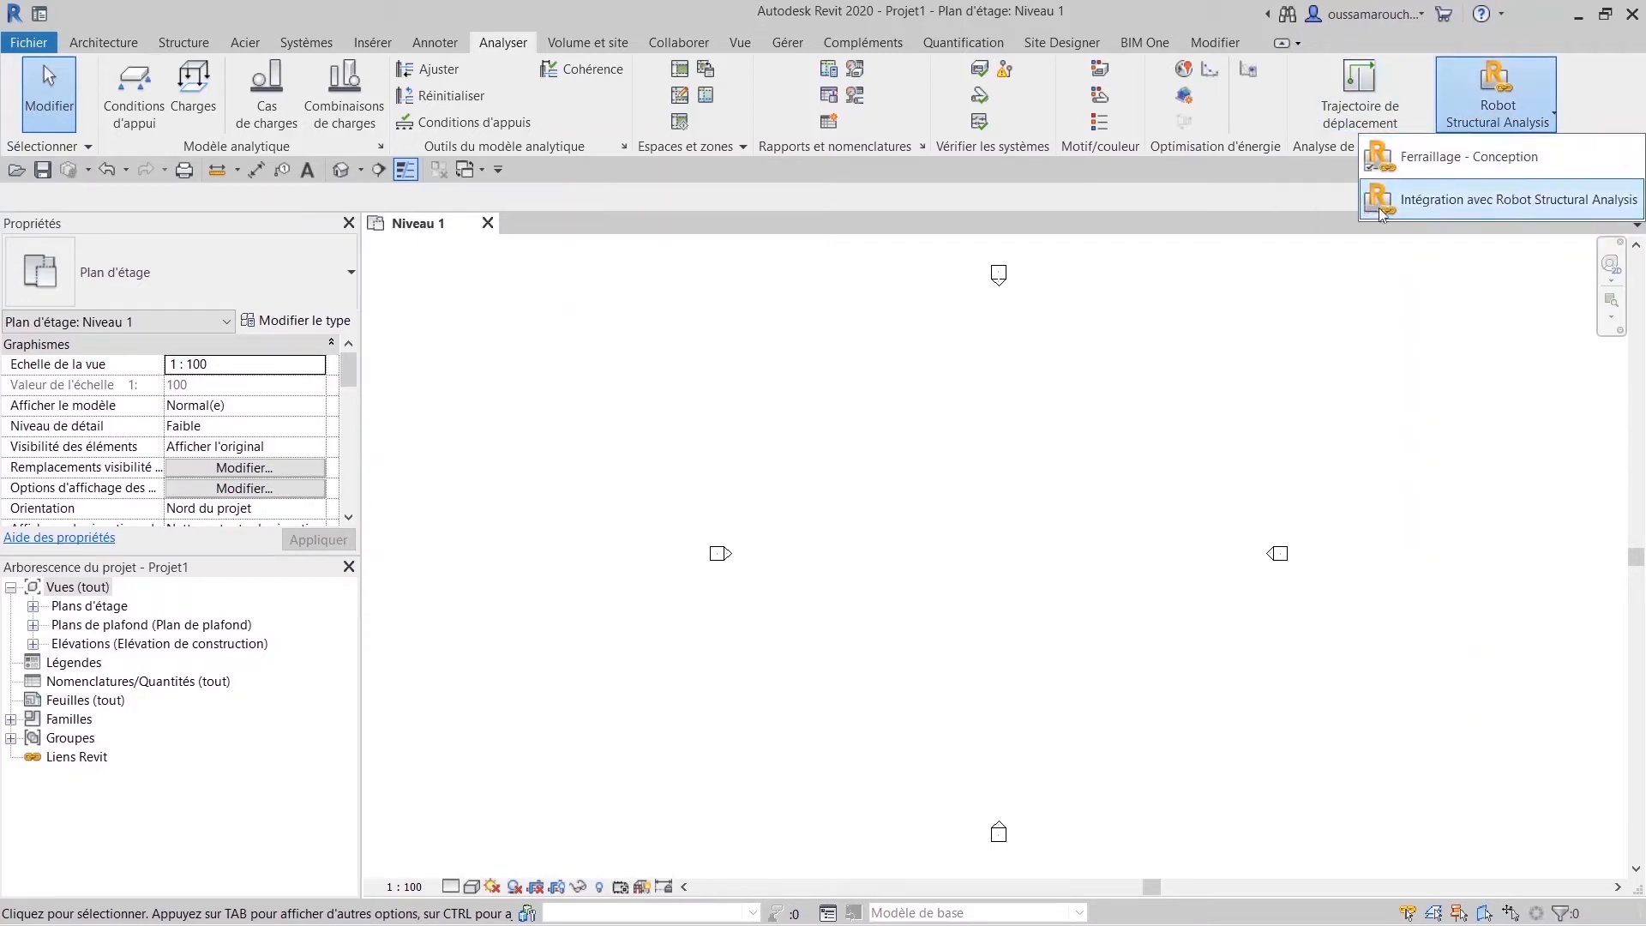
pyautogui.click(1525, 85)
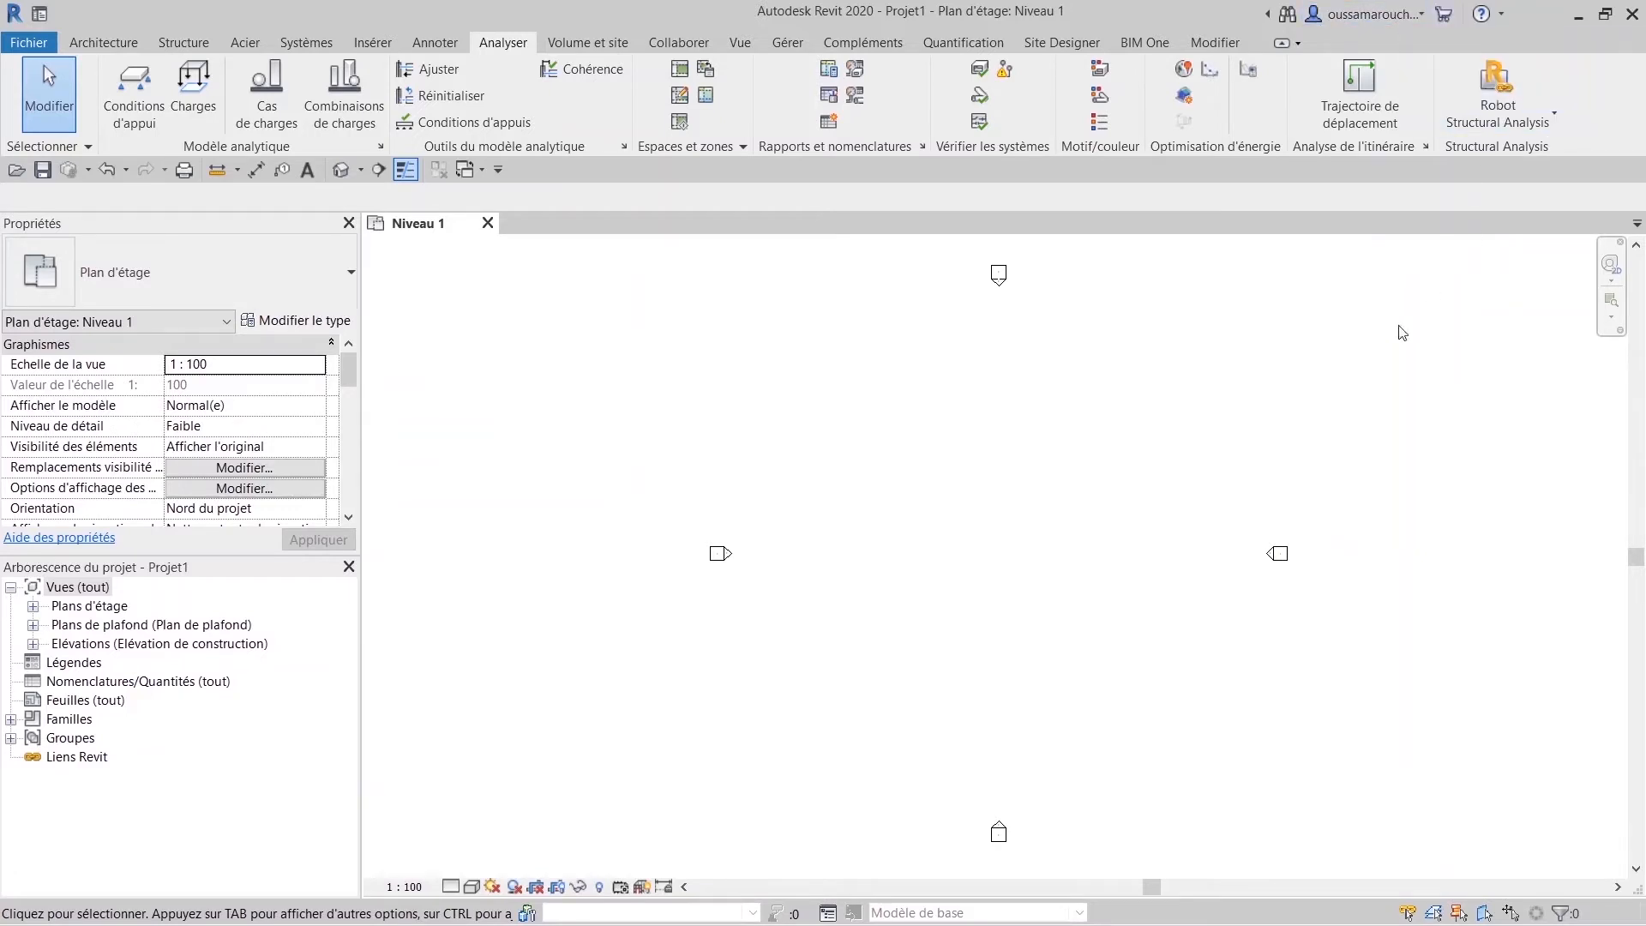
# Review the ribbon tools offered under Annoter, Insérer, Systèmes, Acier, Structure and Architecture.
pyautogui.click(435, 42)
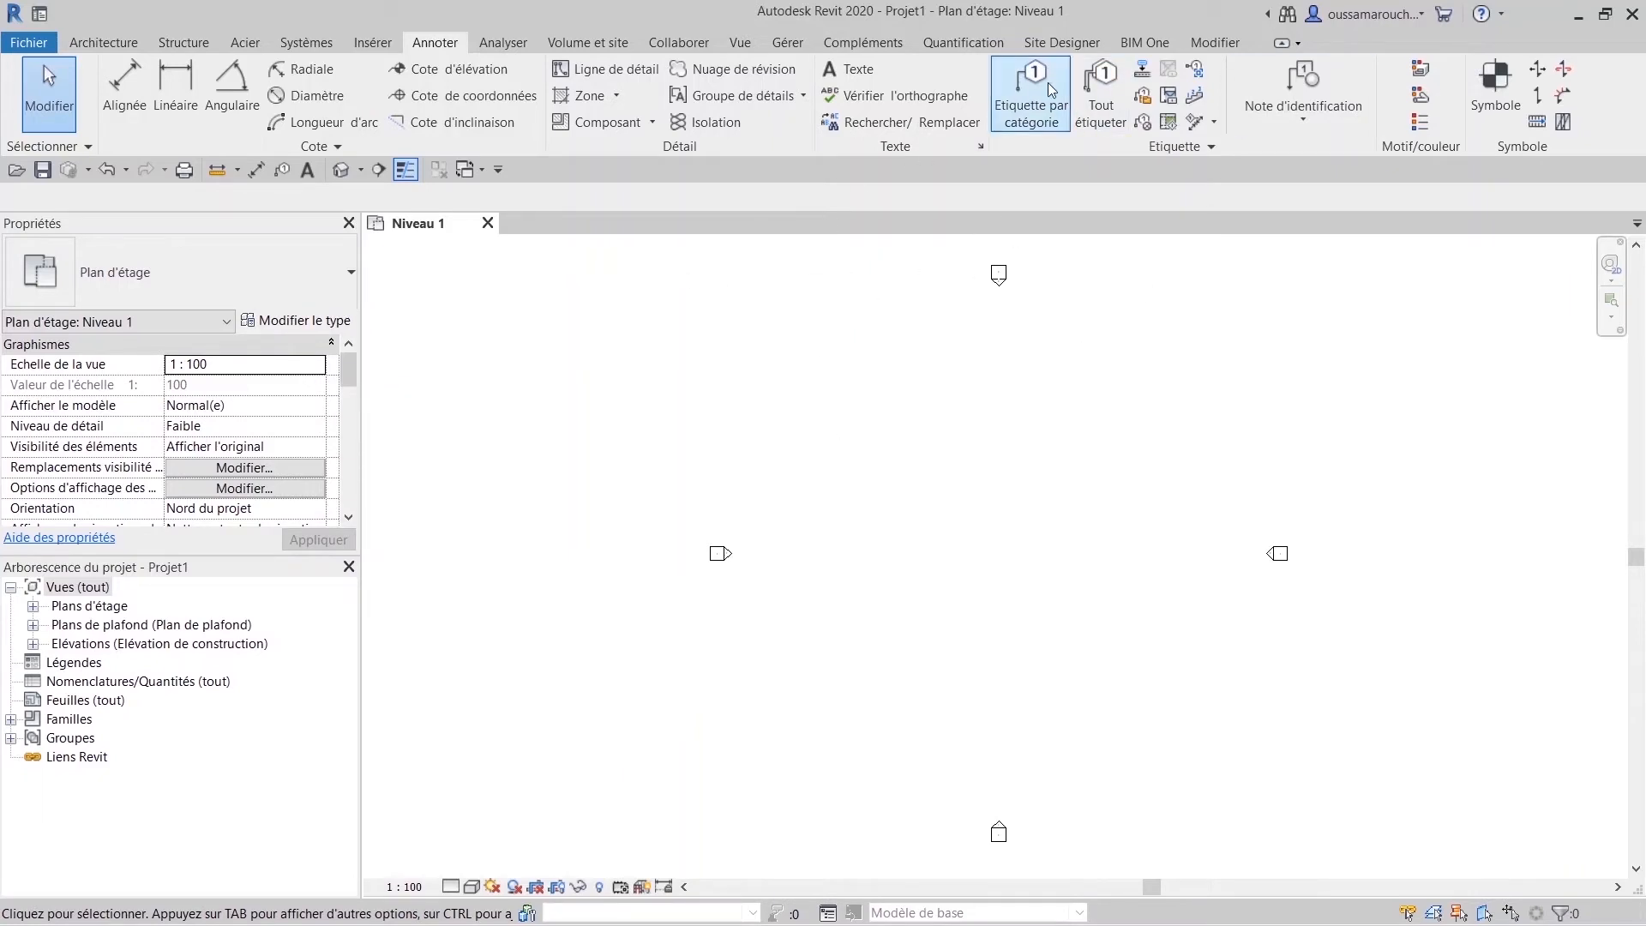
pyautogui.click(374, 42)
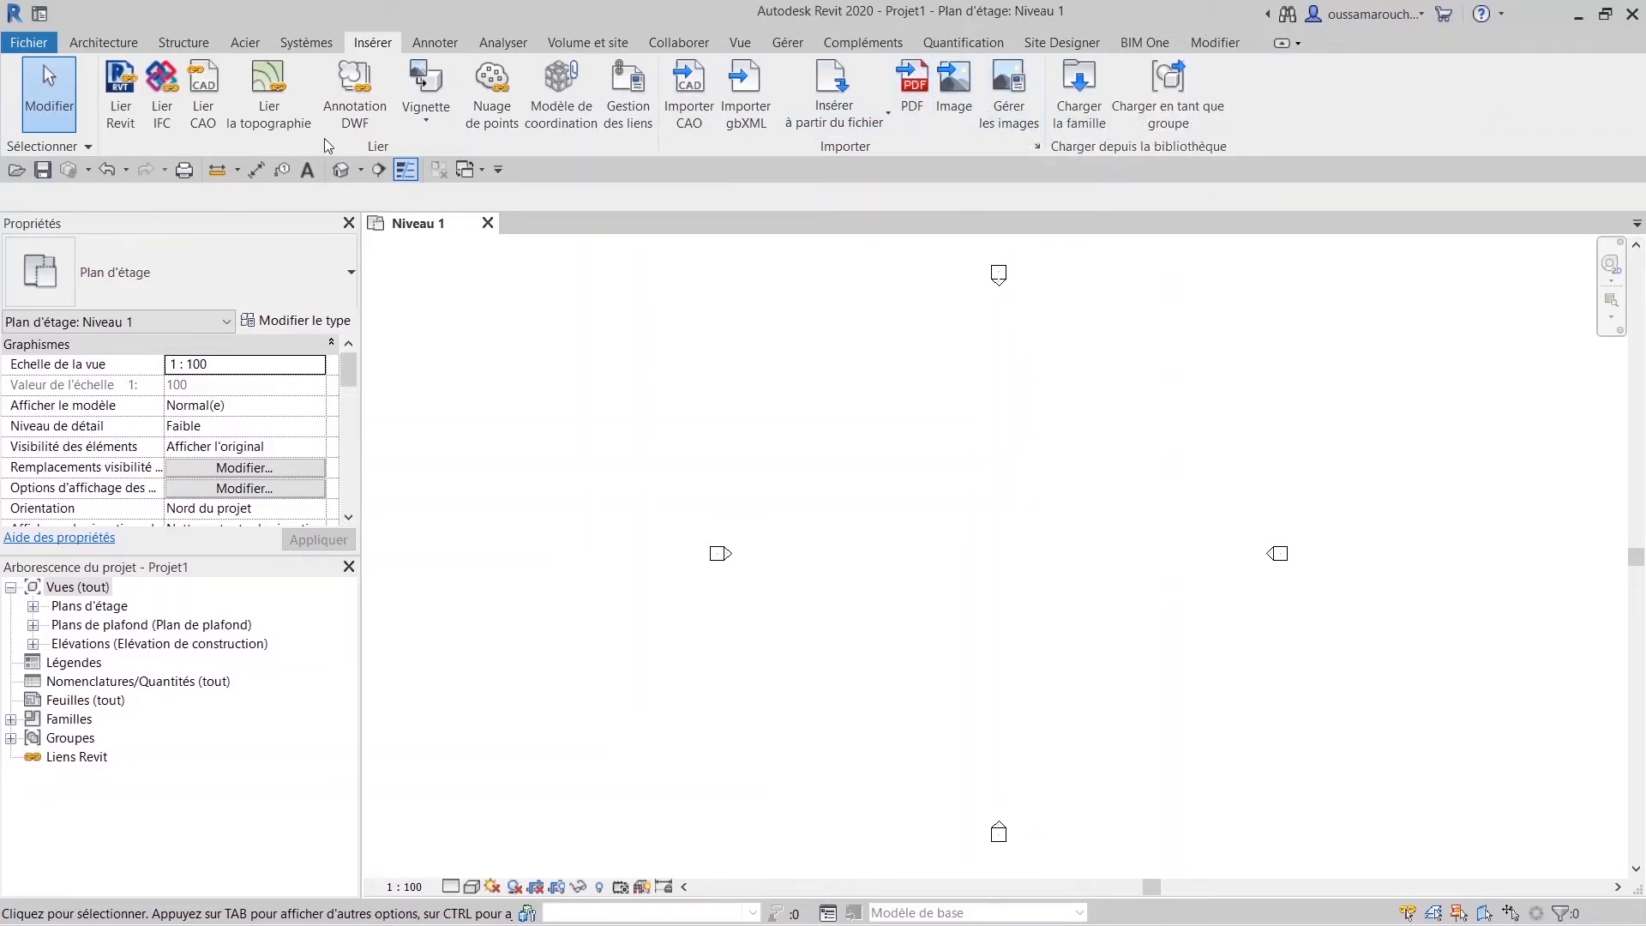
pyautogui.click(301, 47)
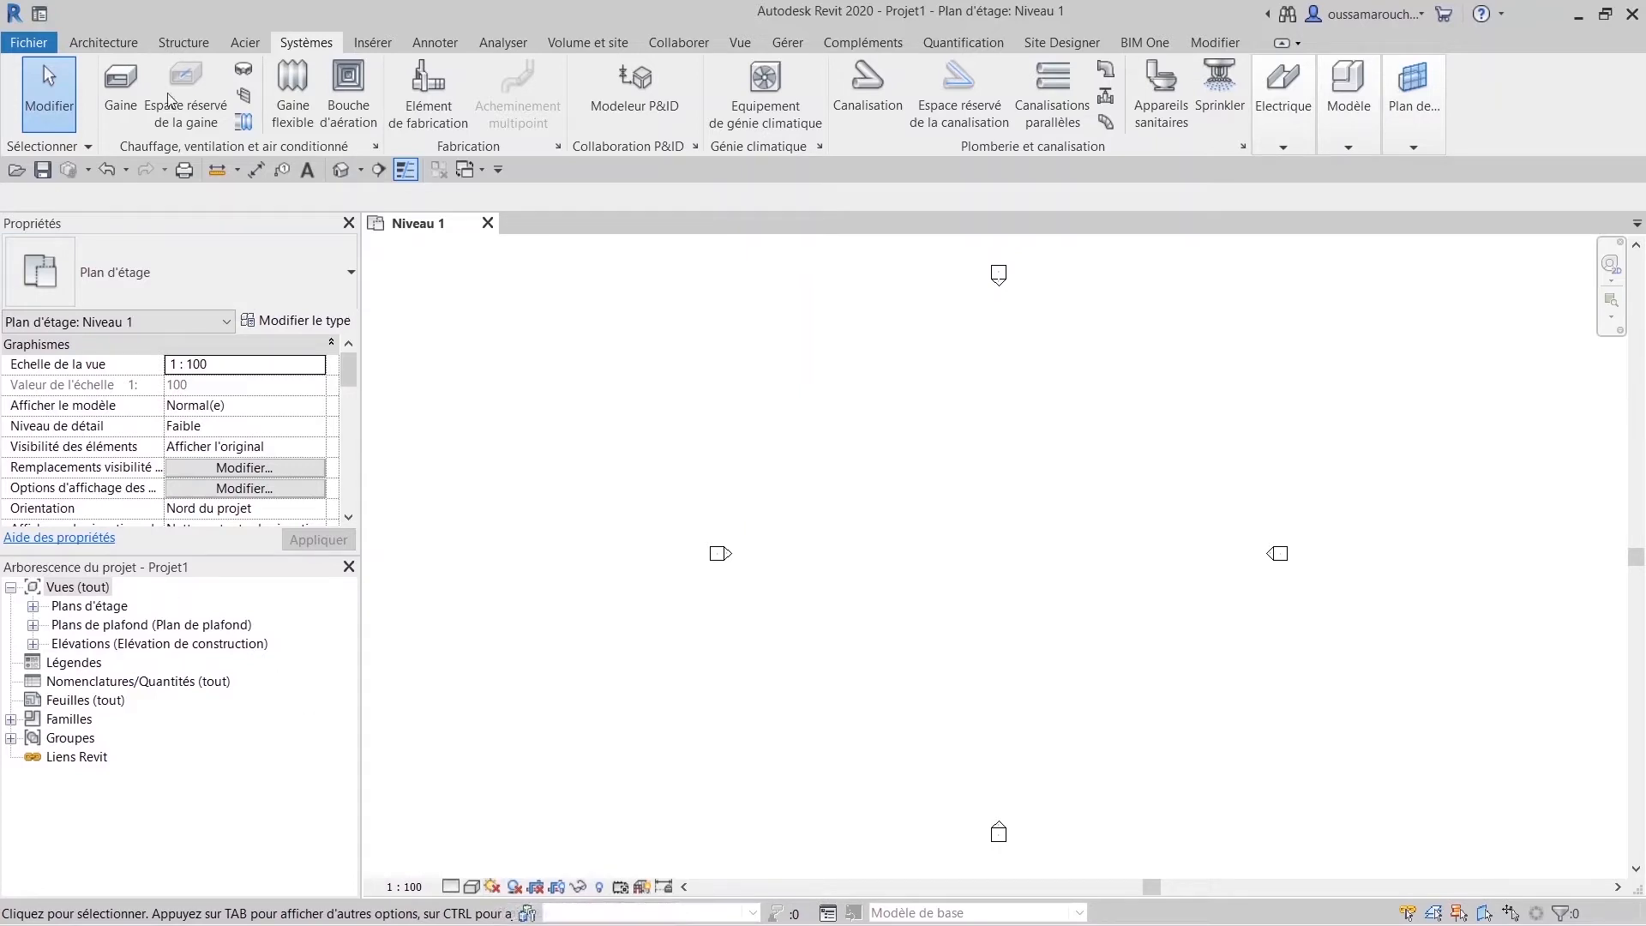
pyautogui.click(253, 49)
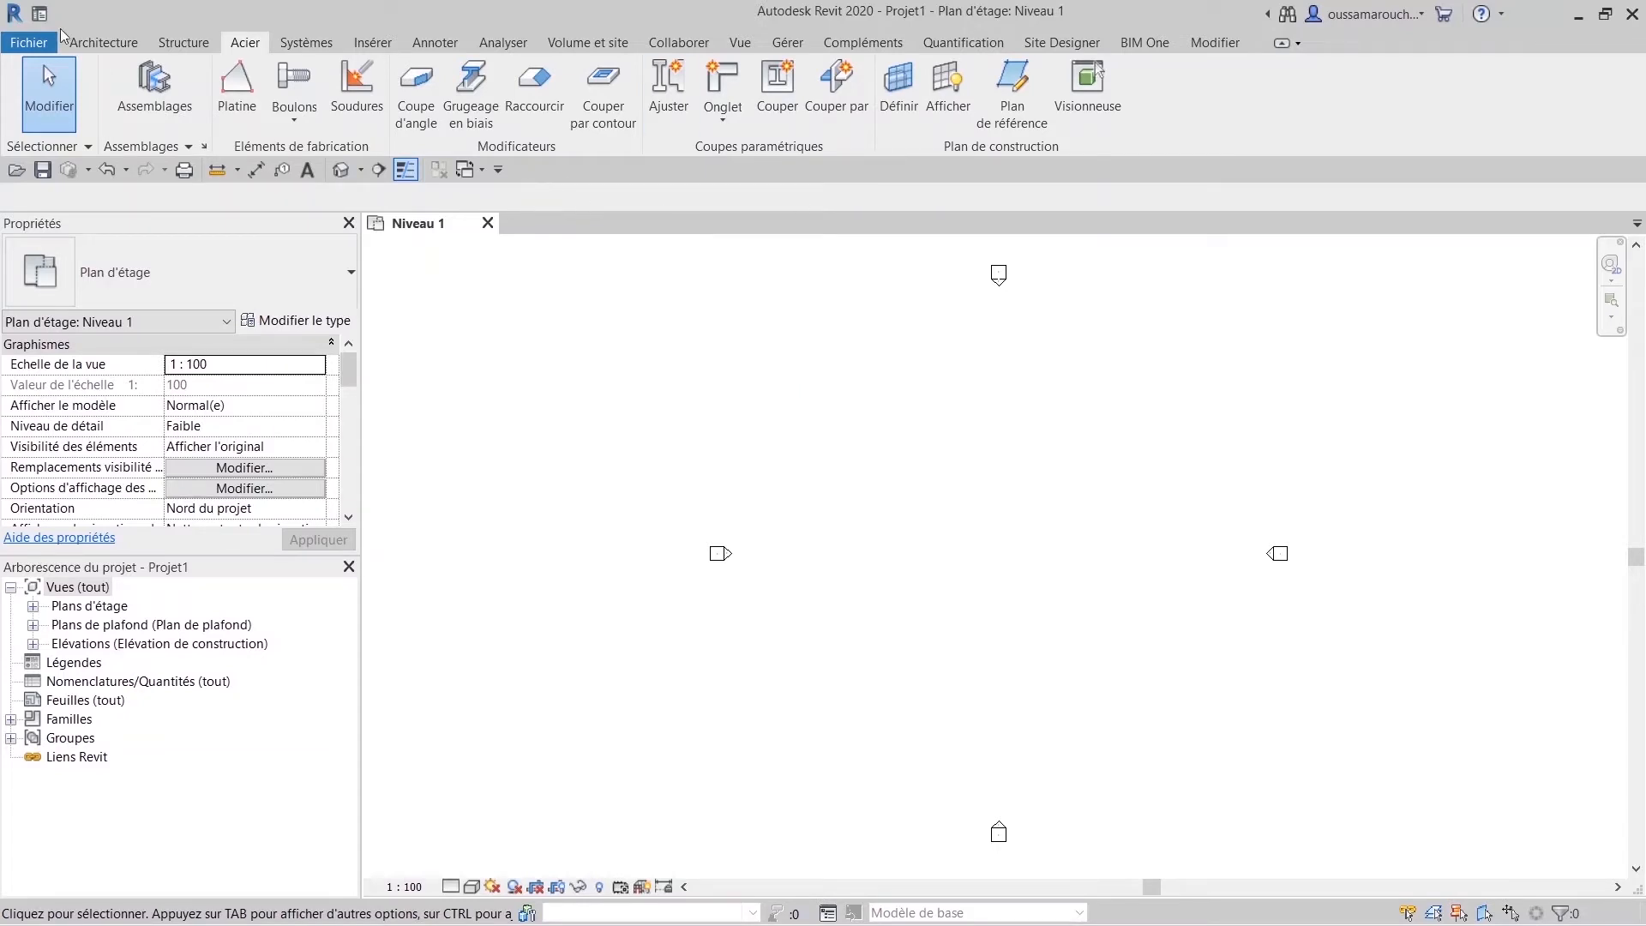
pyautogui.click(184, 45)
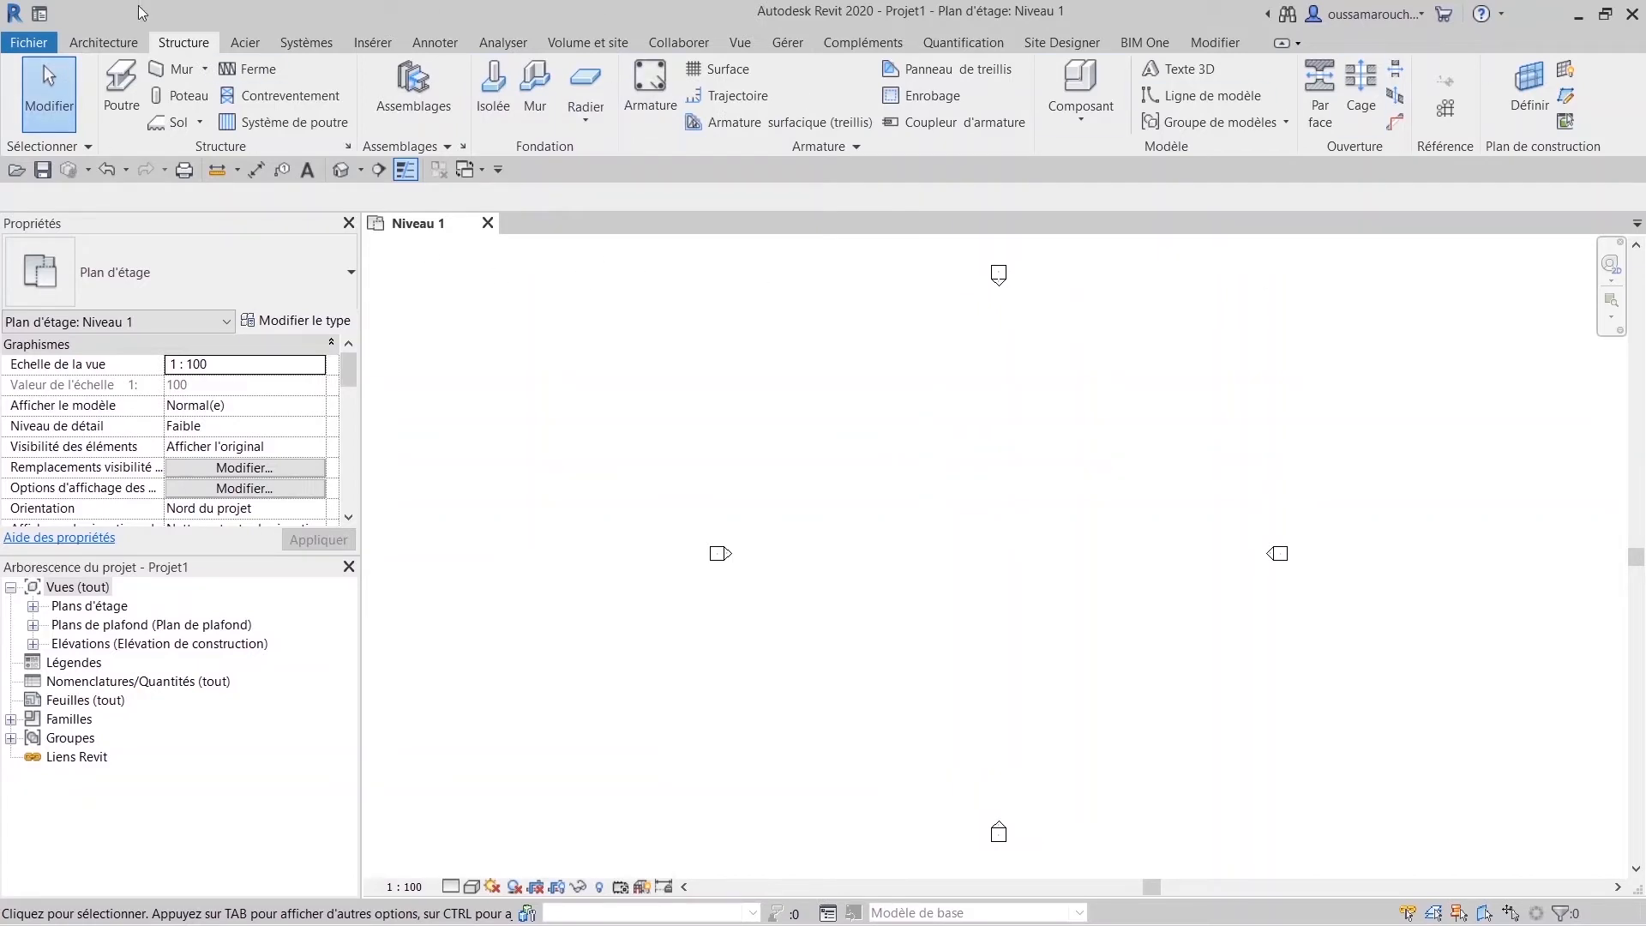
pyautogui.click(110, 34)
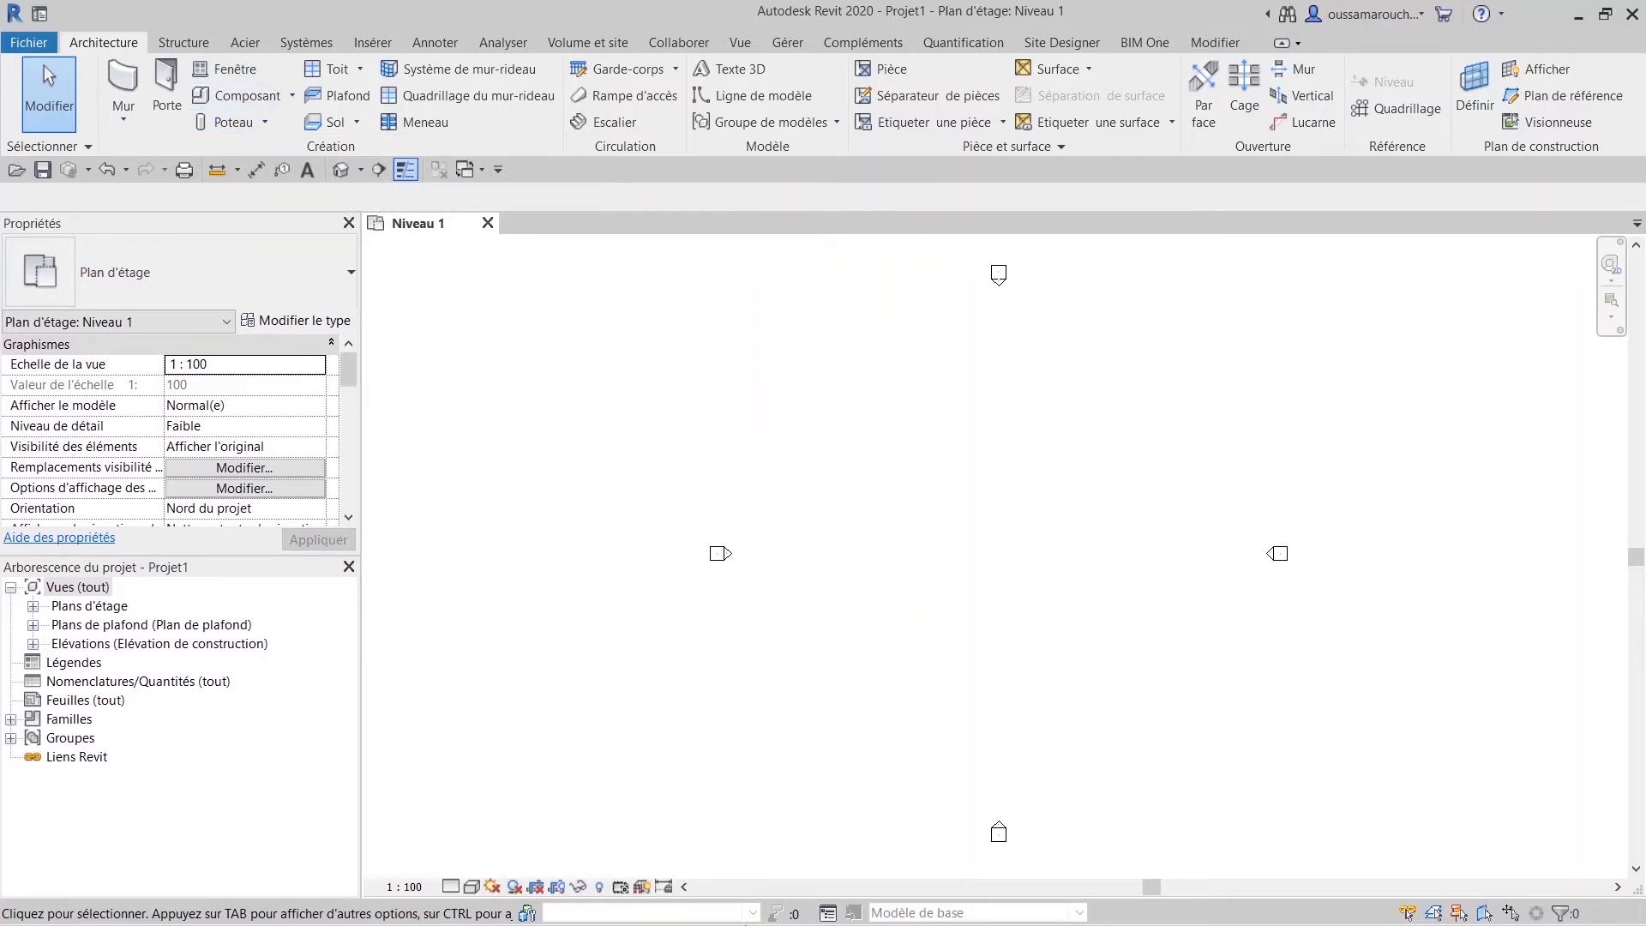
# Return to the home screen and create a new project from the Gabarit de génie climatique template.
pyautogui.hotkey('ctrl', 'd')
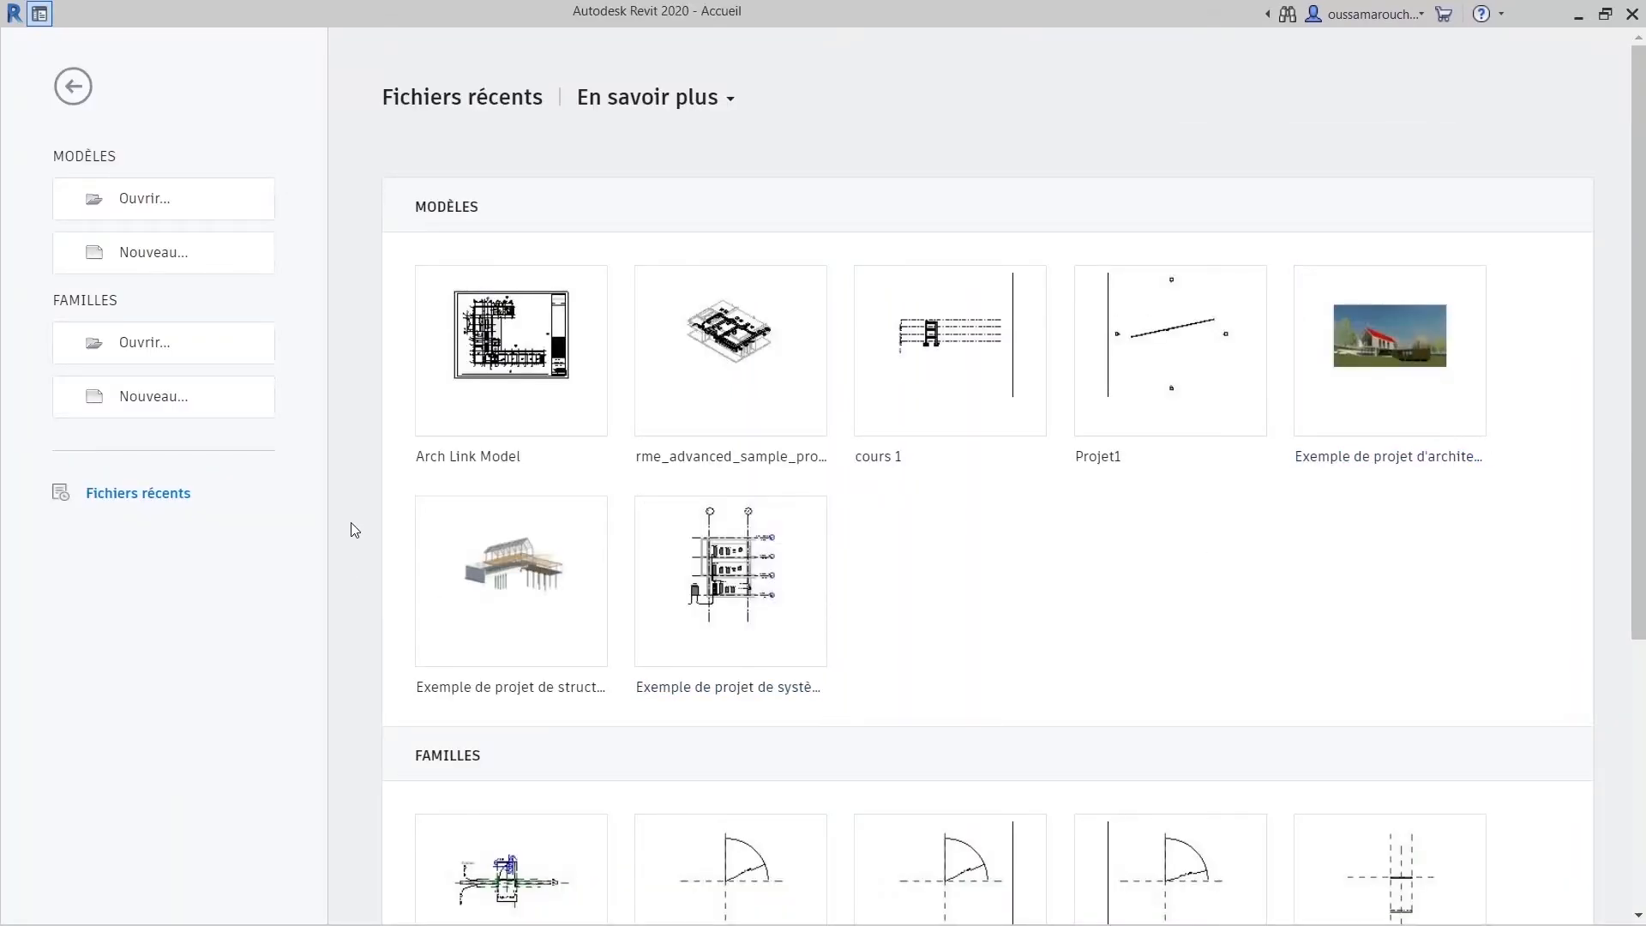
pyautogui.scroll(-1, 898, 611)
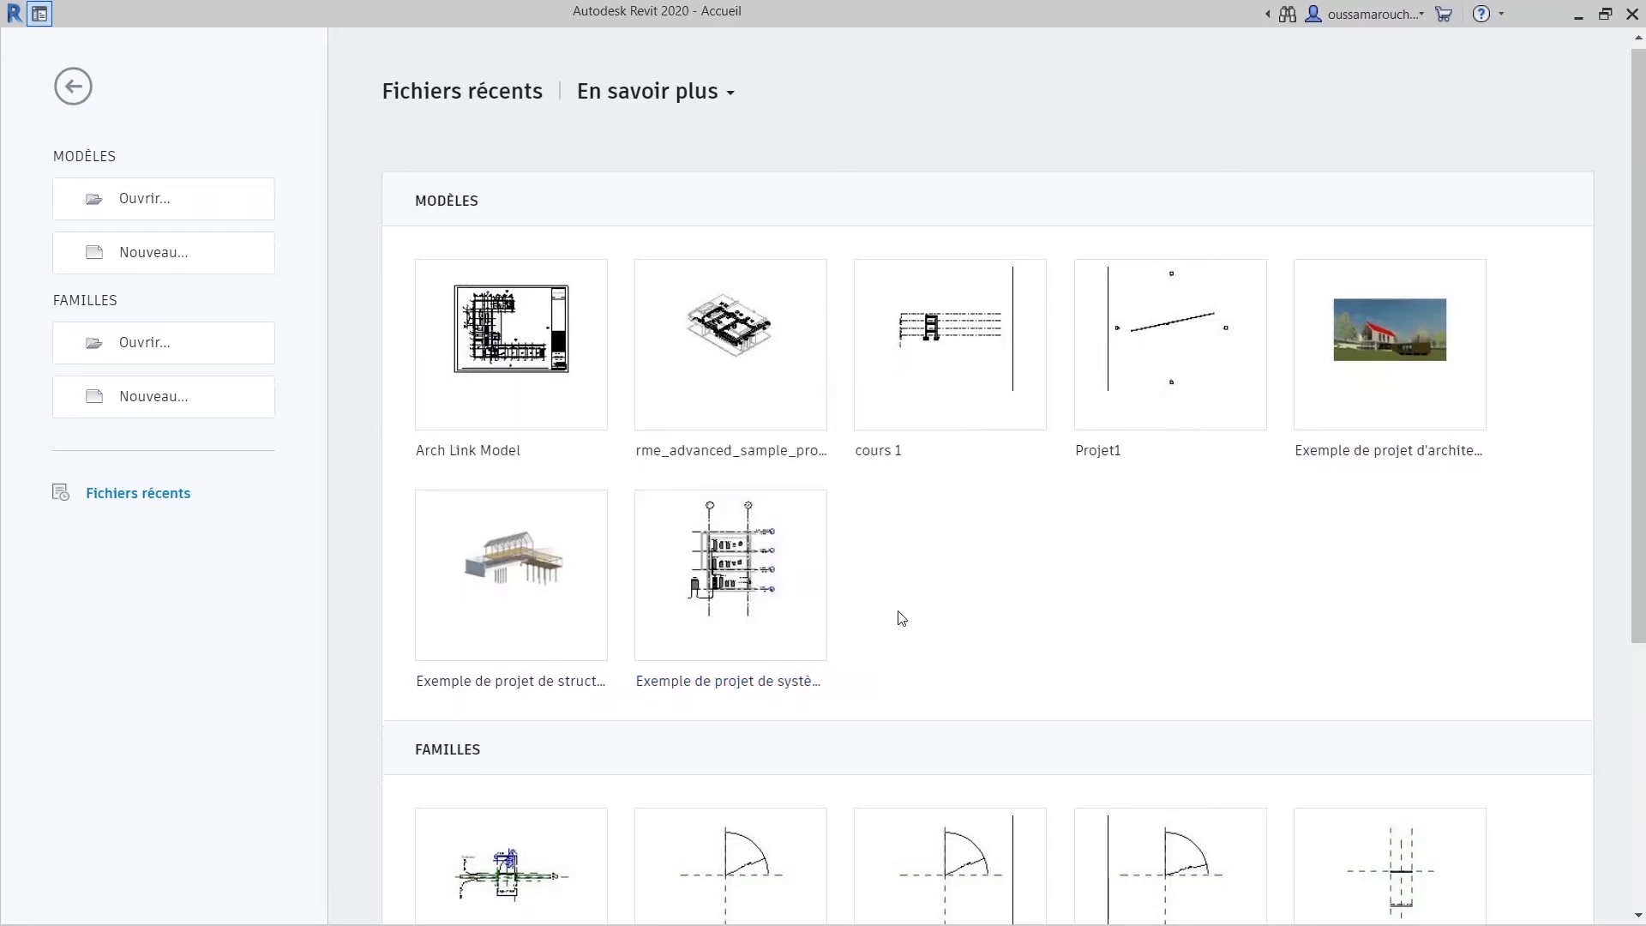
pyautogui.scroll(2, 919, 577)
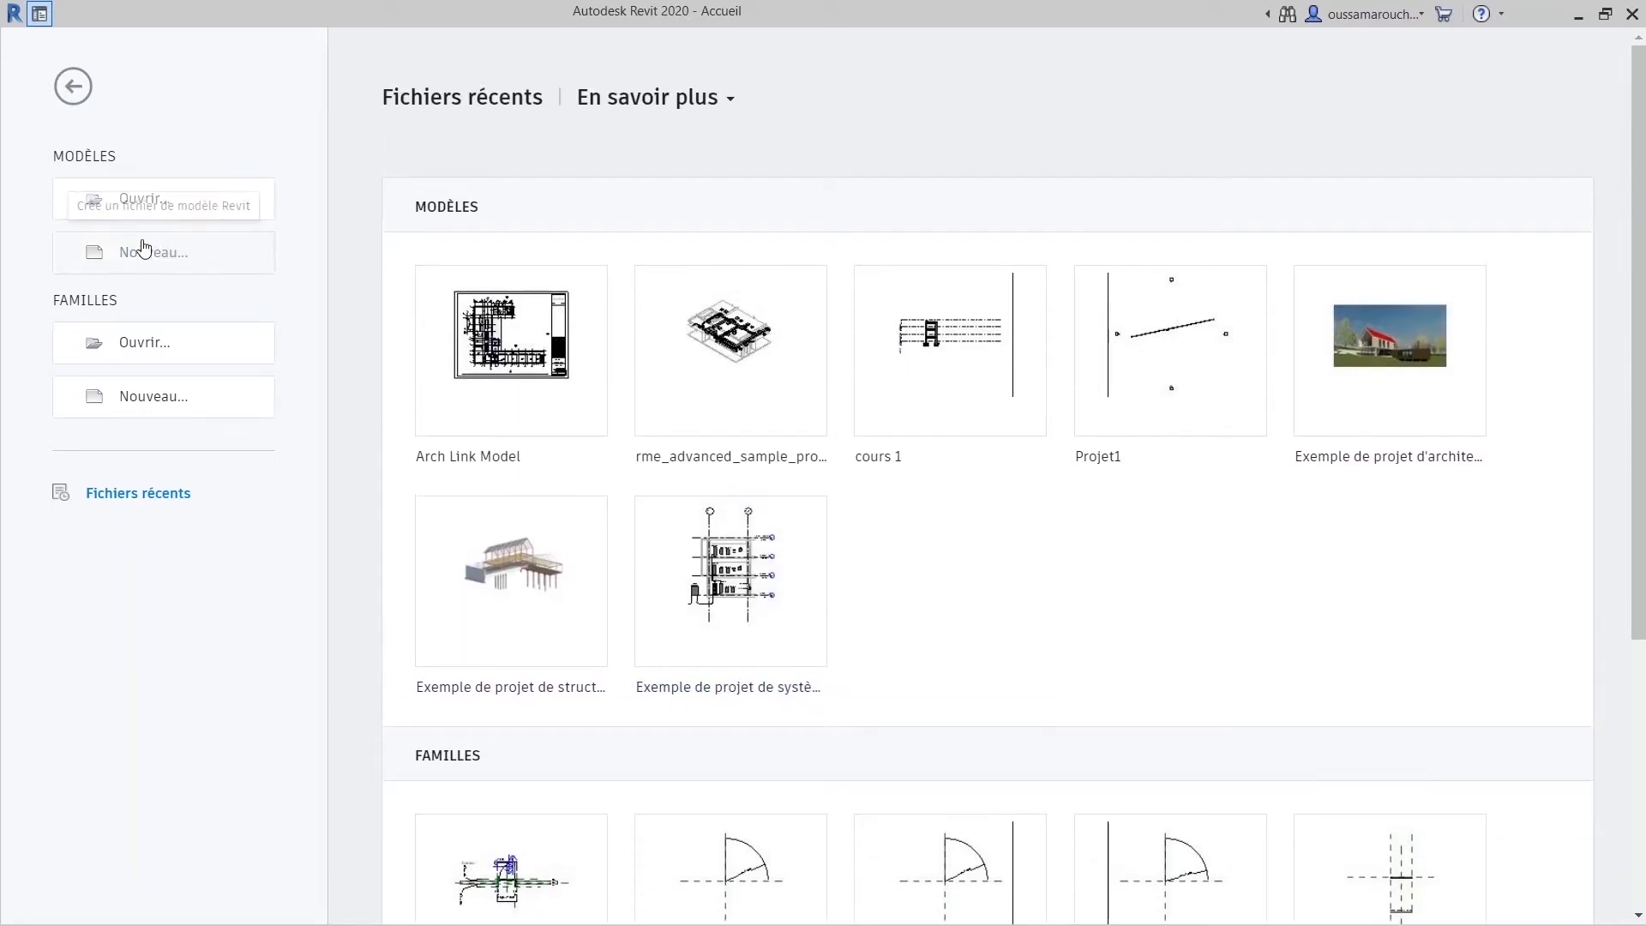
pyautogui.click(153, 252)
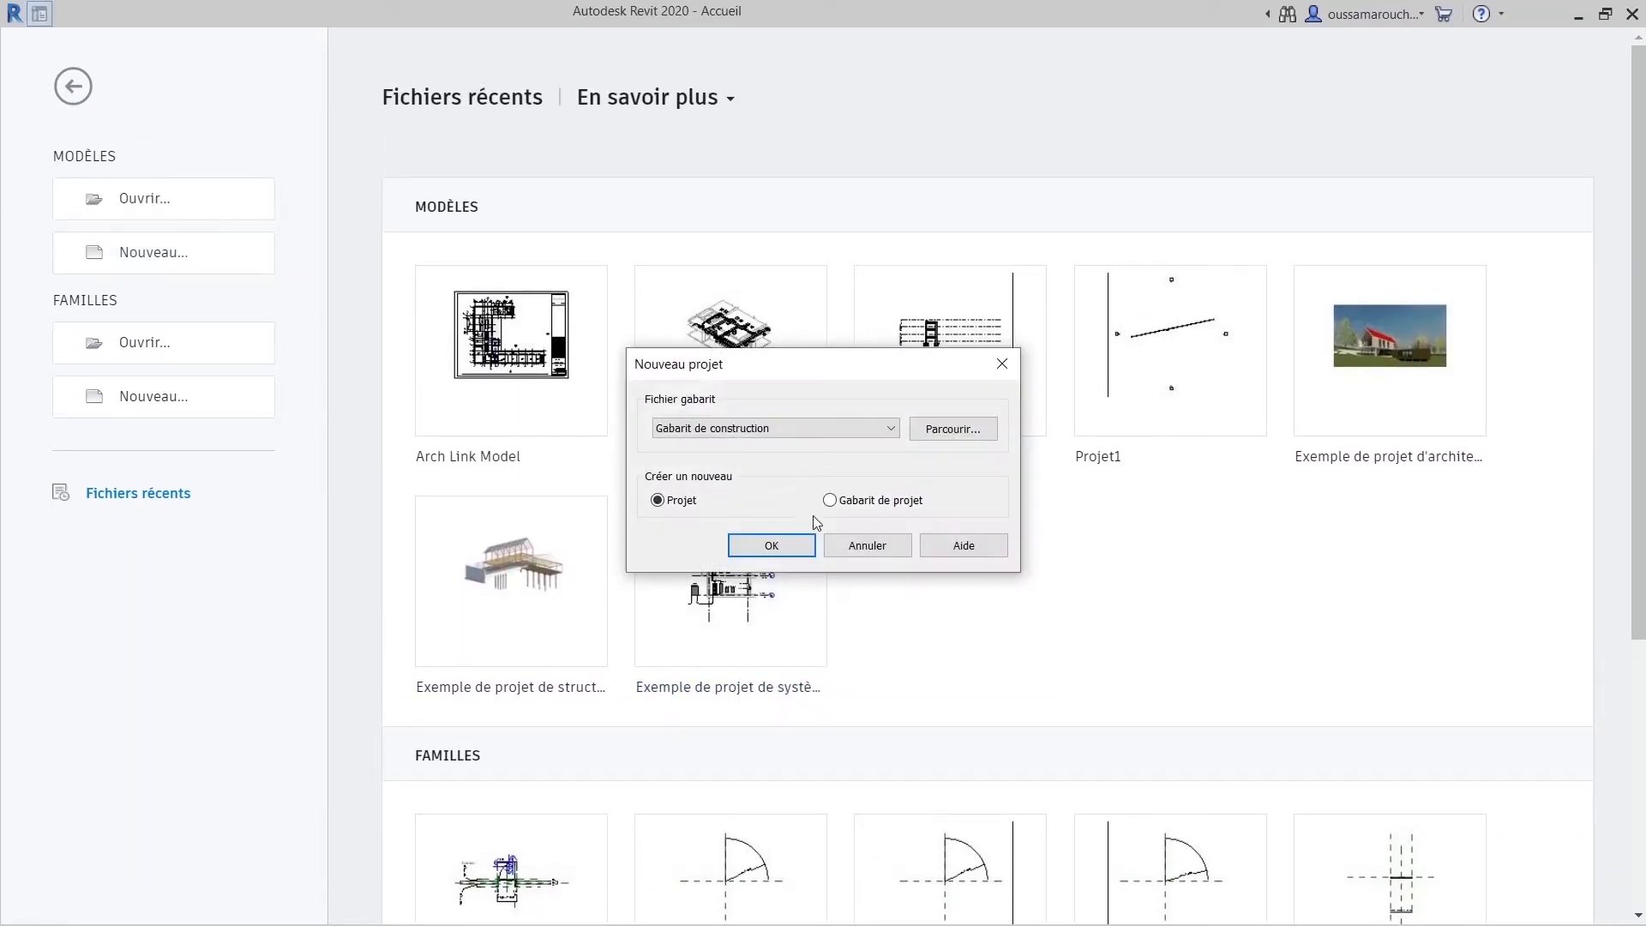
pyautogui.click(823, 427)
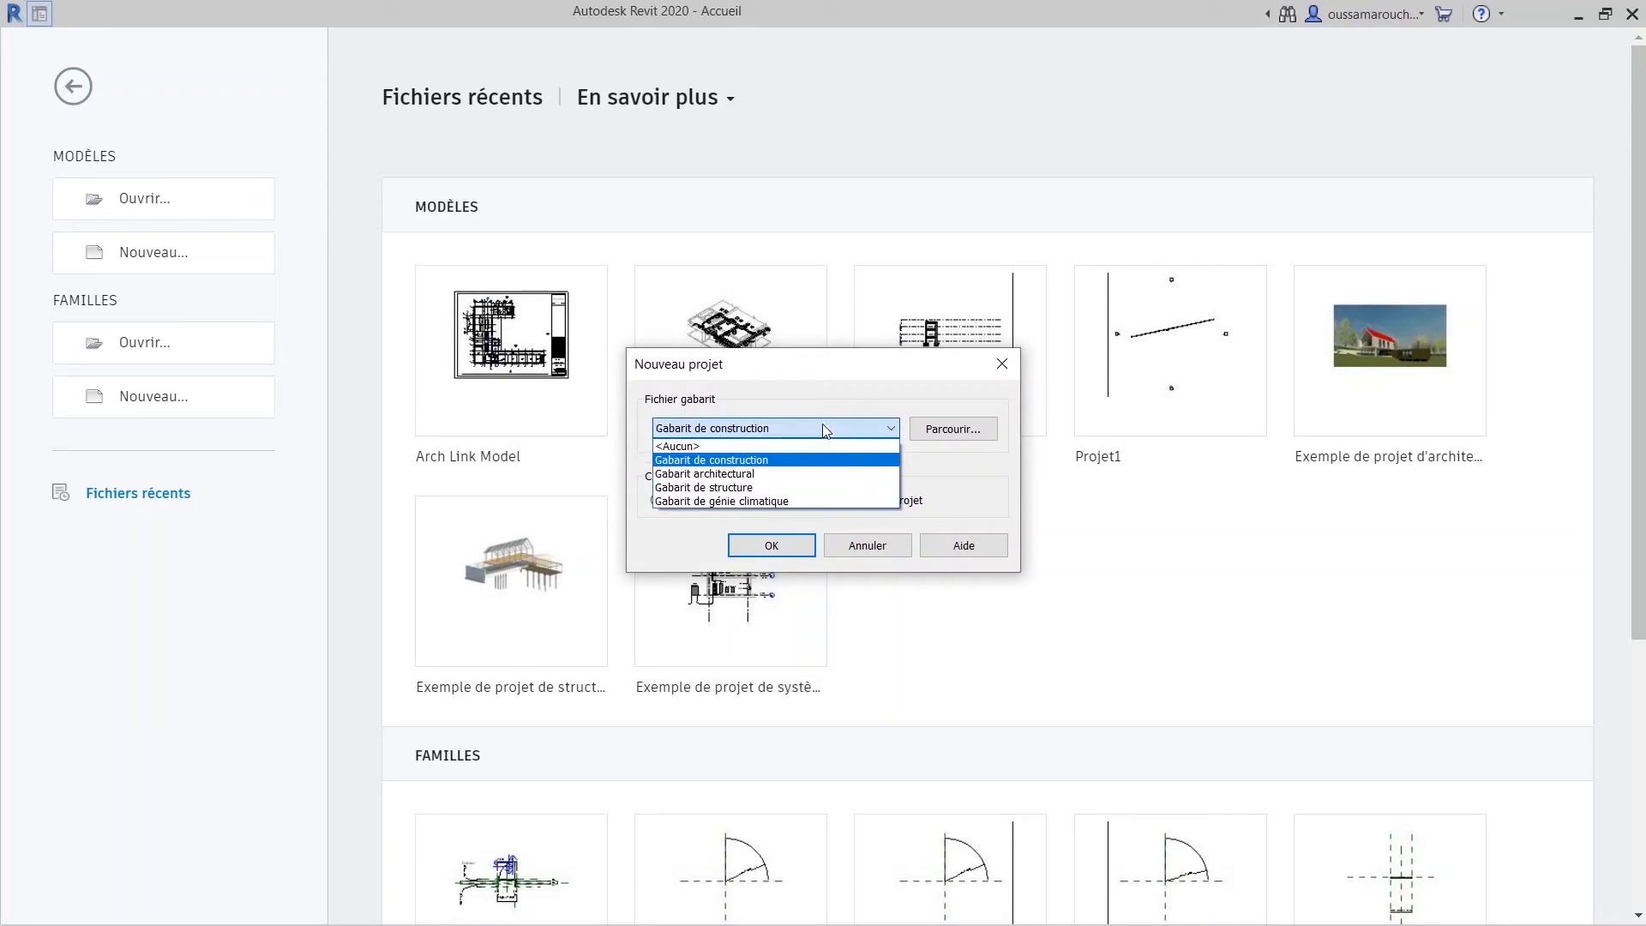
pyautogui.click(761, 501)
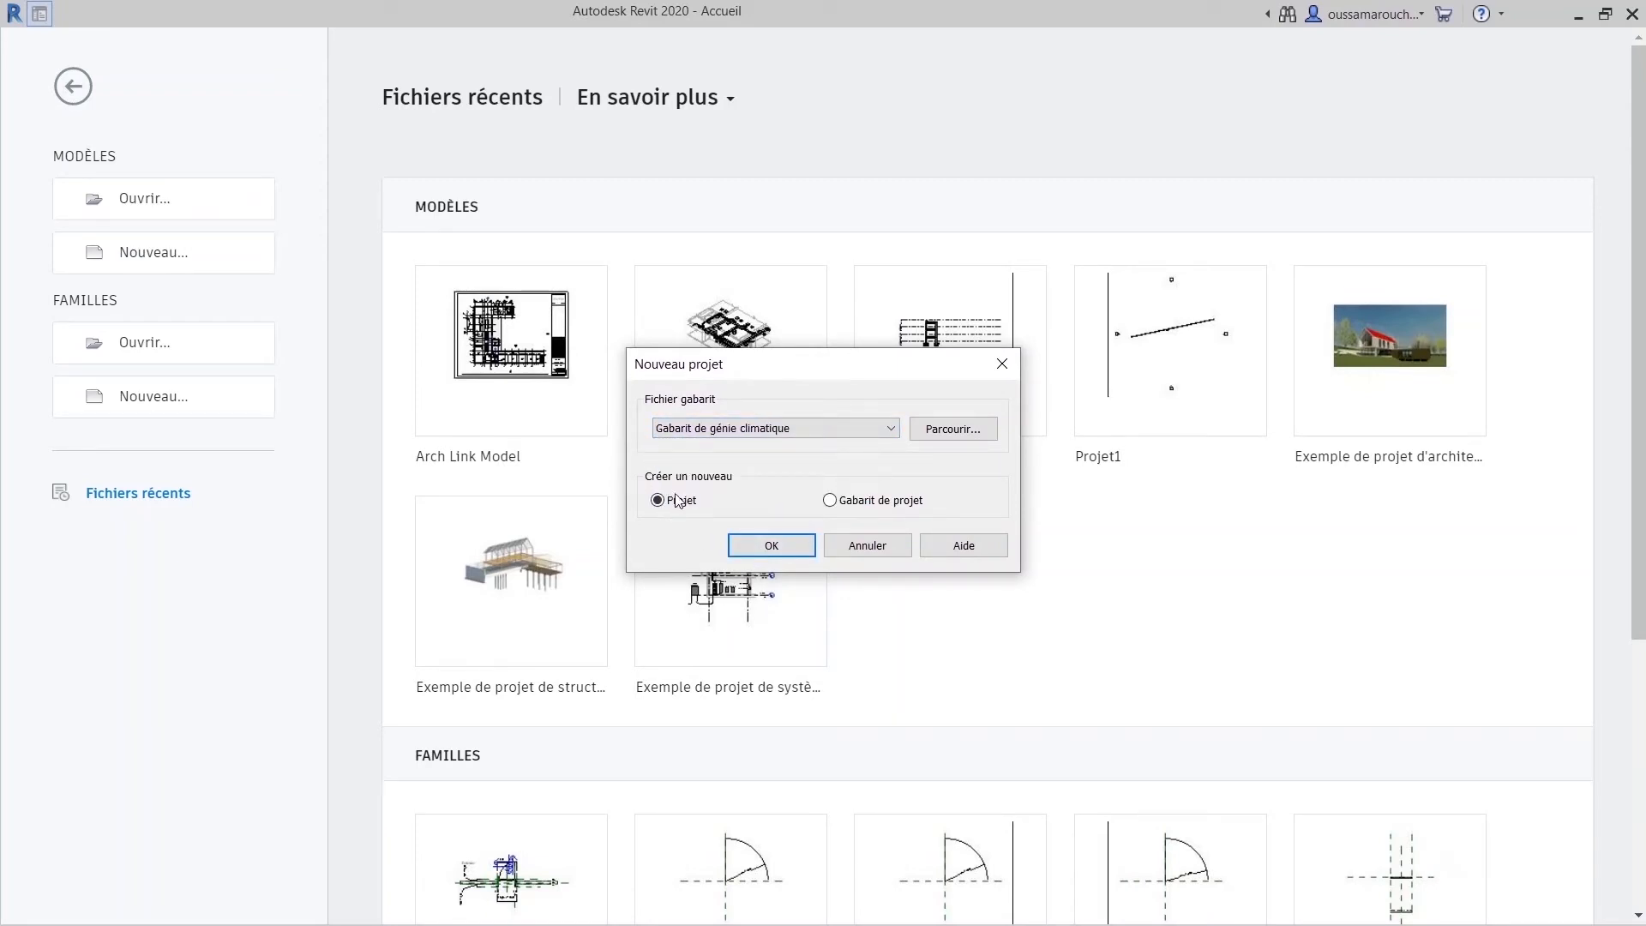
pyautogui.click(754, 544)
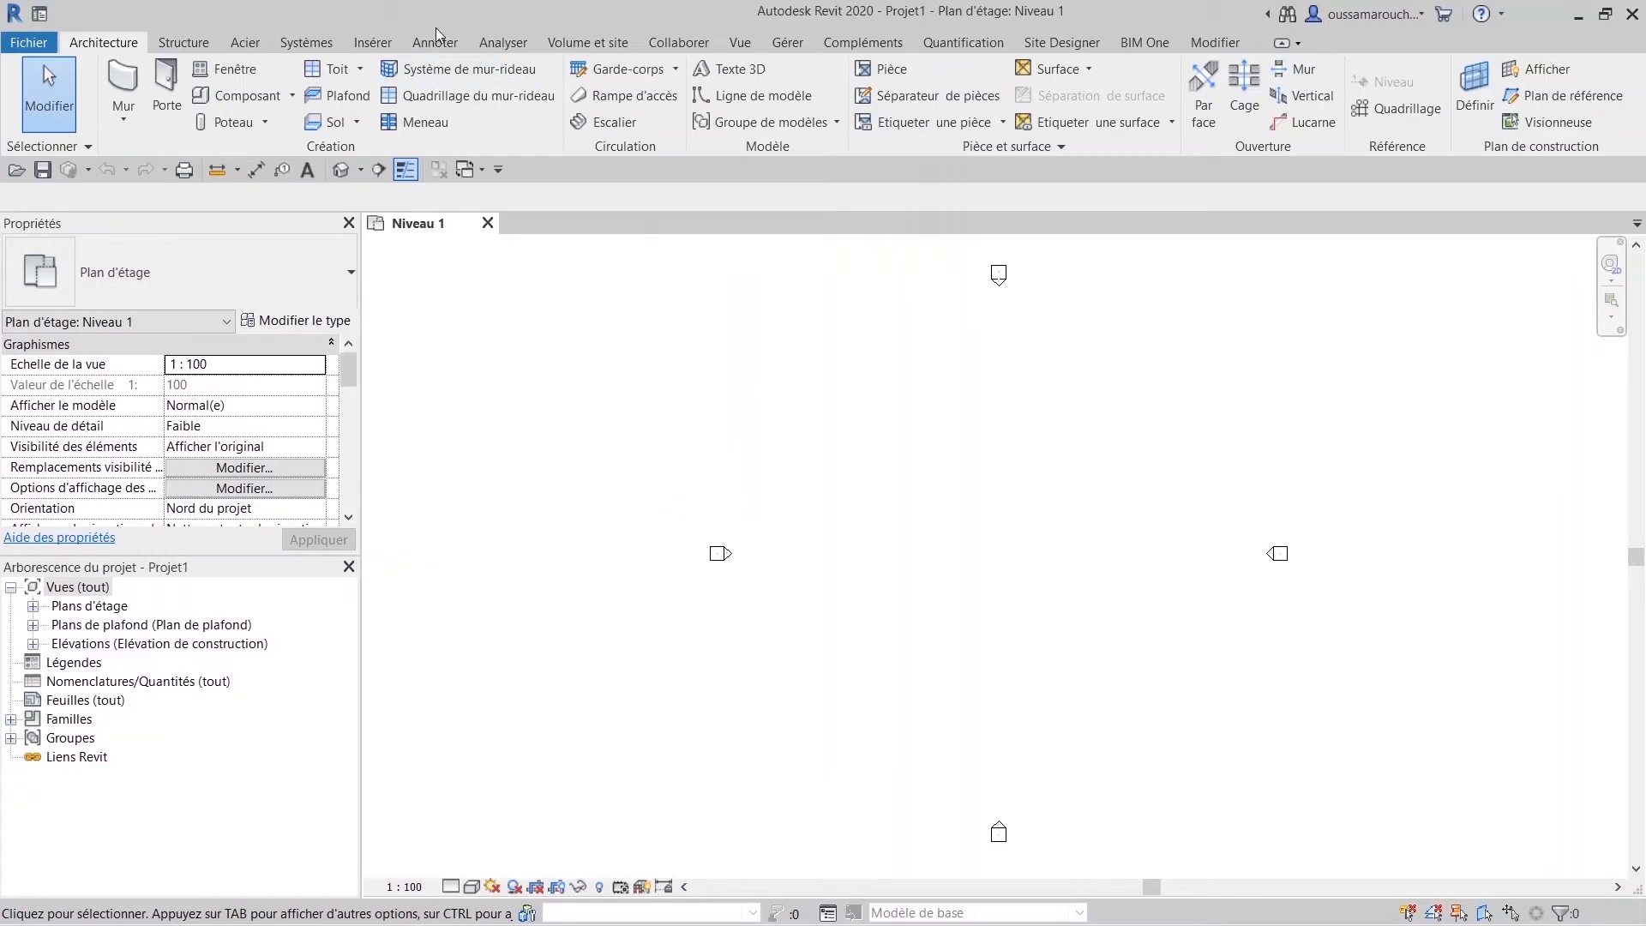
# Start linking a Revit model and browse to the Autodesk folder under Programmes on Disque local (C:).
pyautogui.click(373, 44)
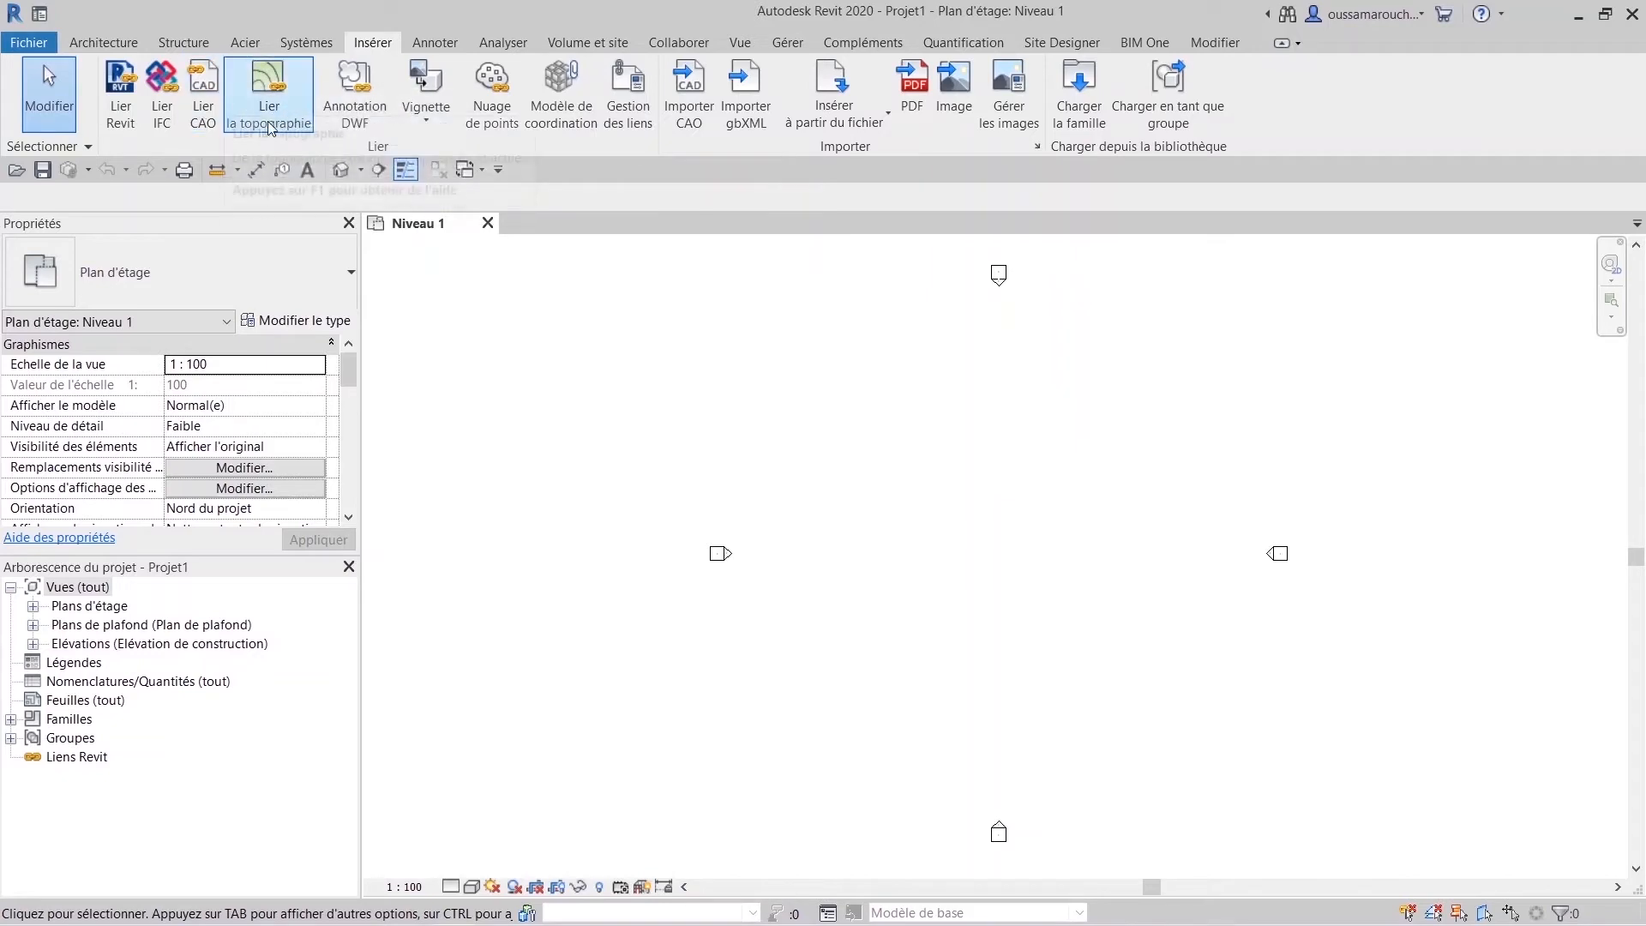
pyautogui.click(120, 99)
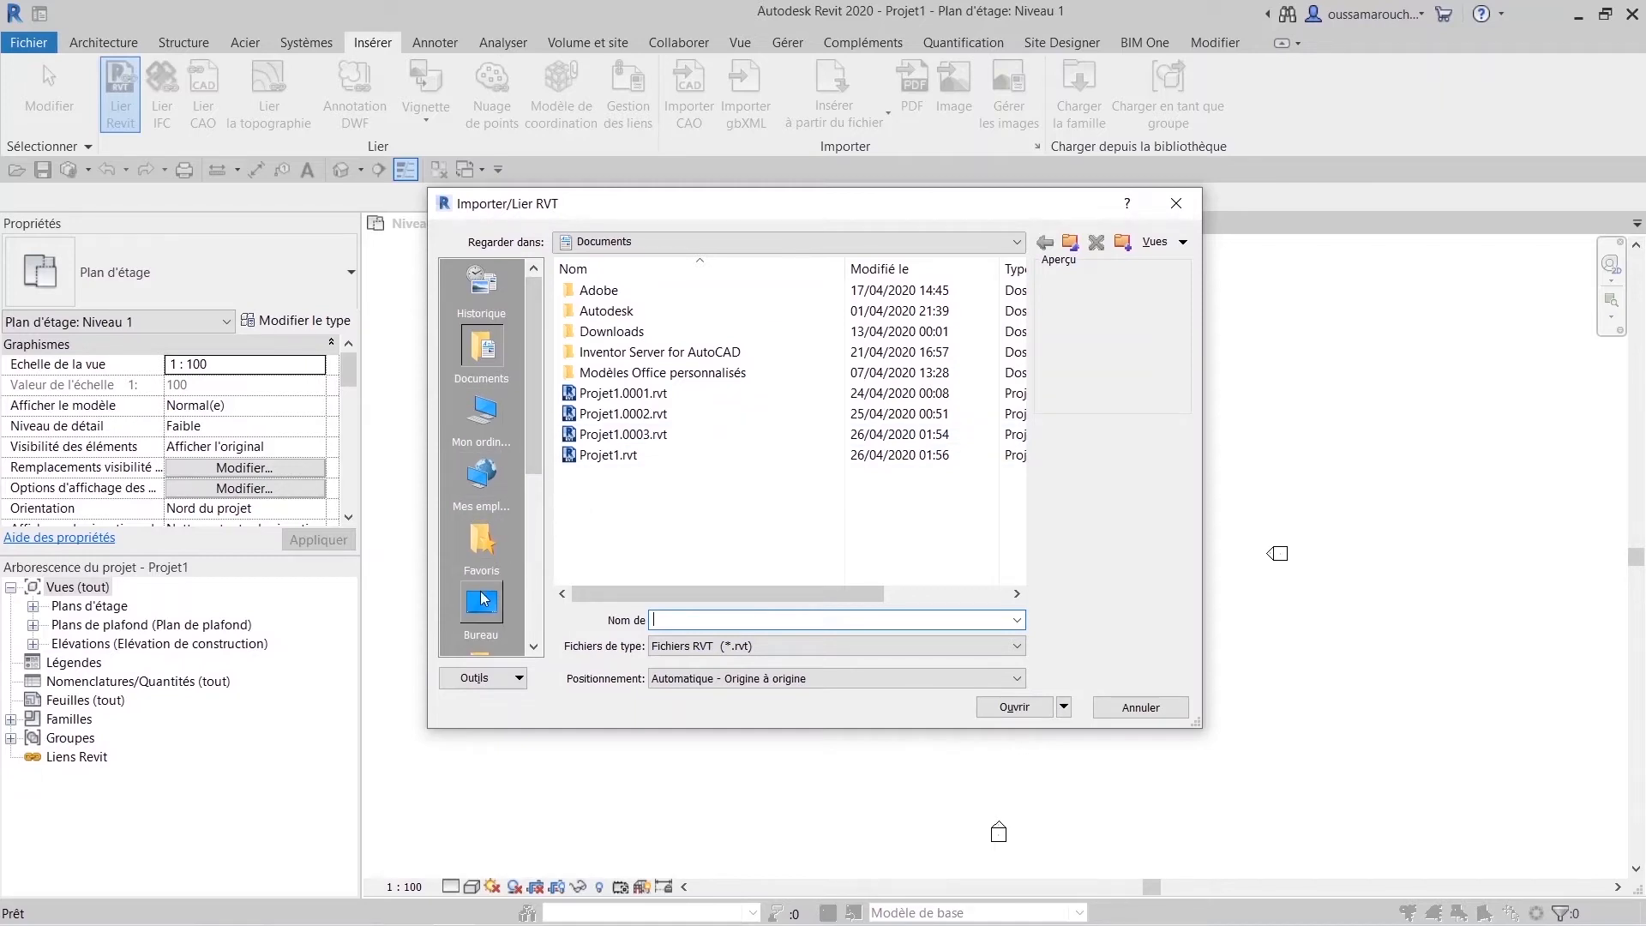
pyautogui.click(481, 415)
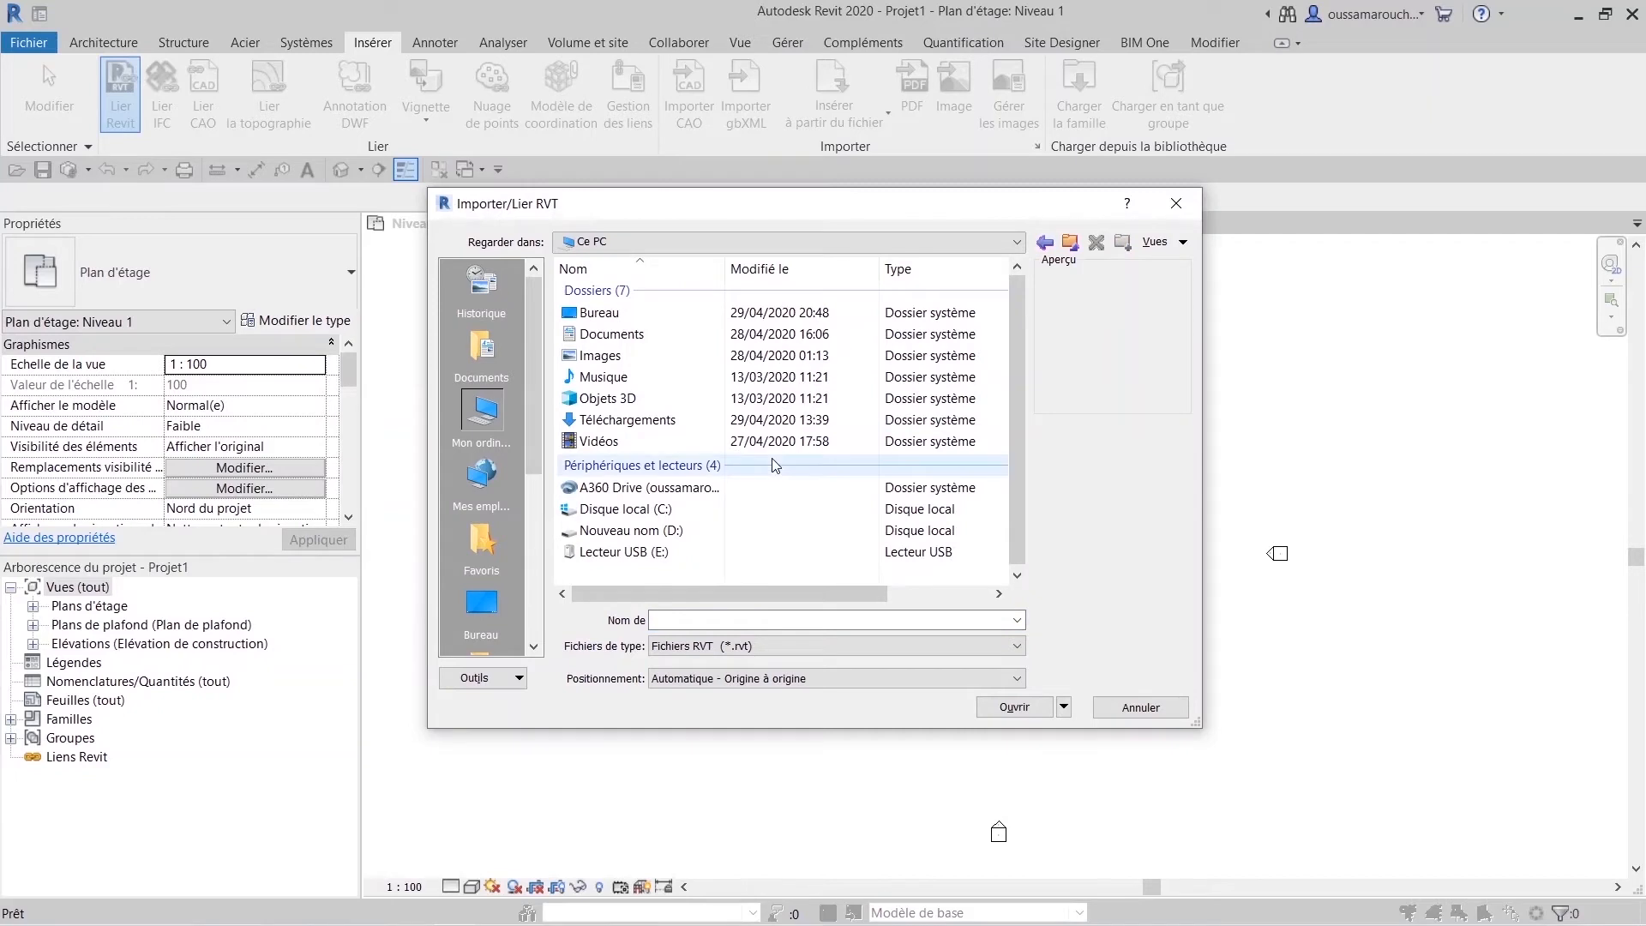
pyautogui.doubleClick(691, 512)
pyautogui.doubleClick(649, 394)
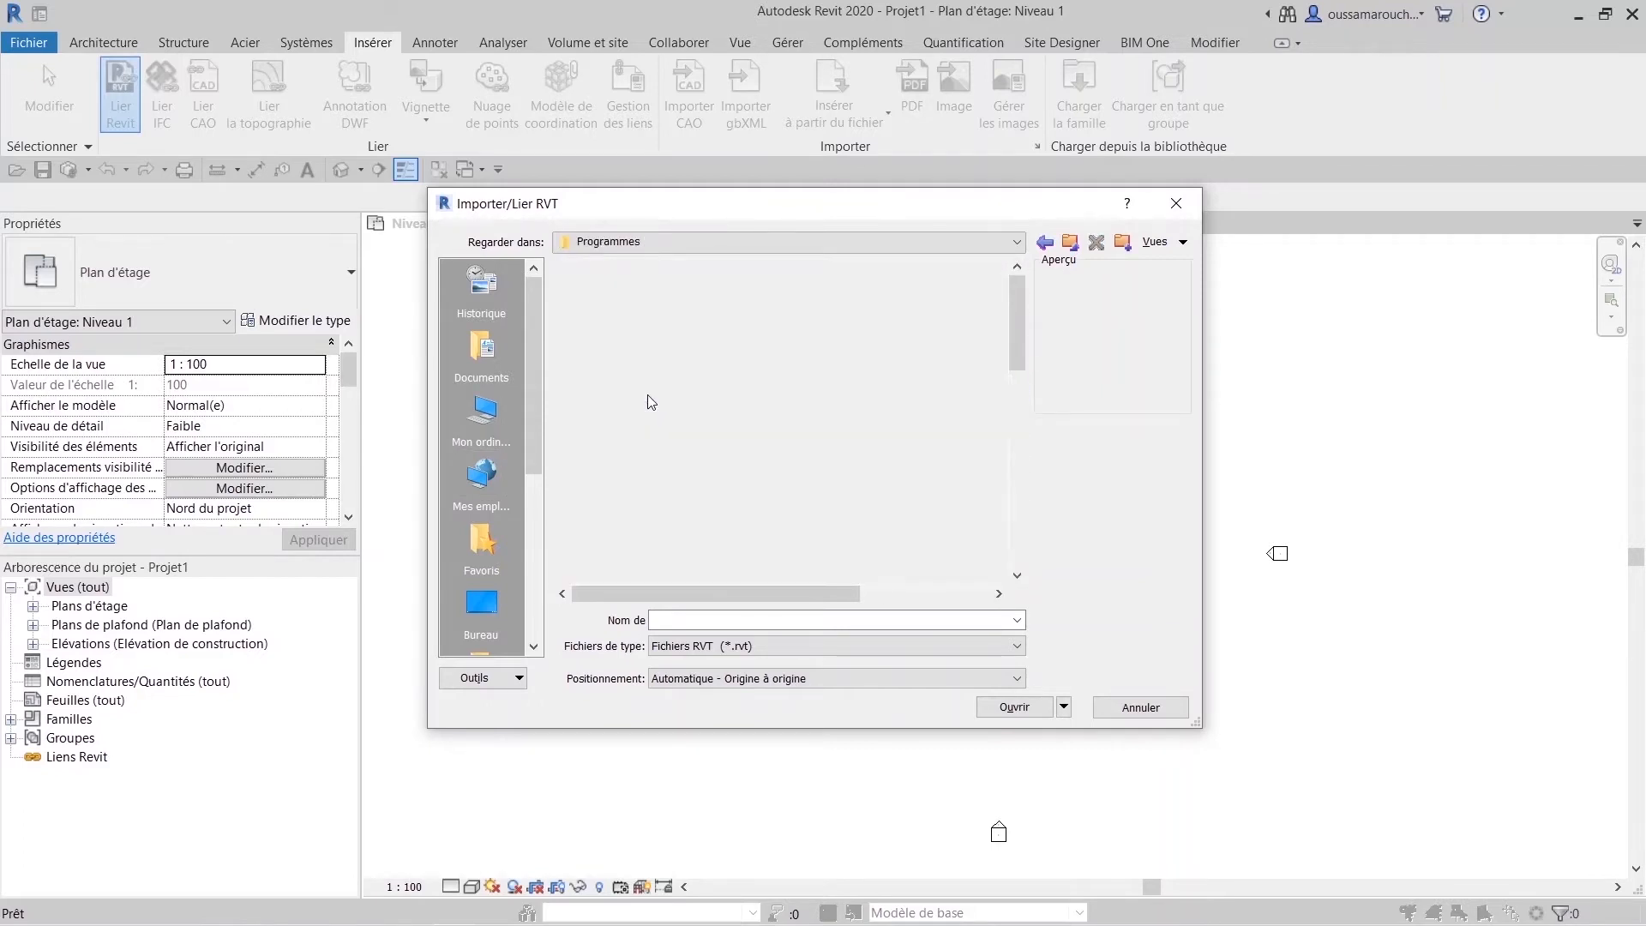
pyautogui.doubleClick(607, 311)
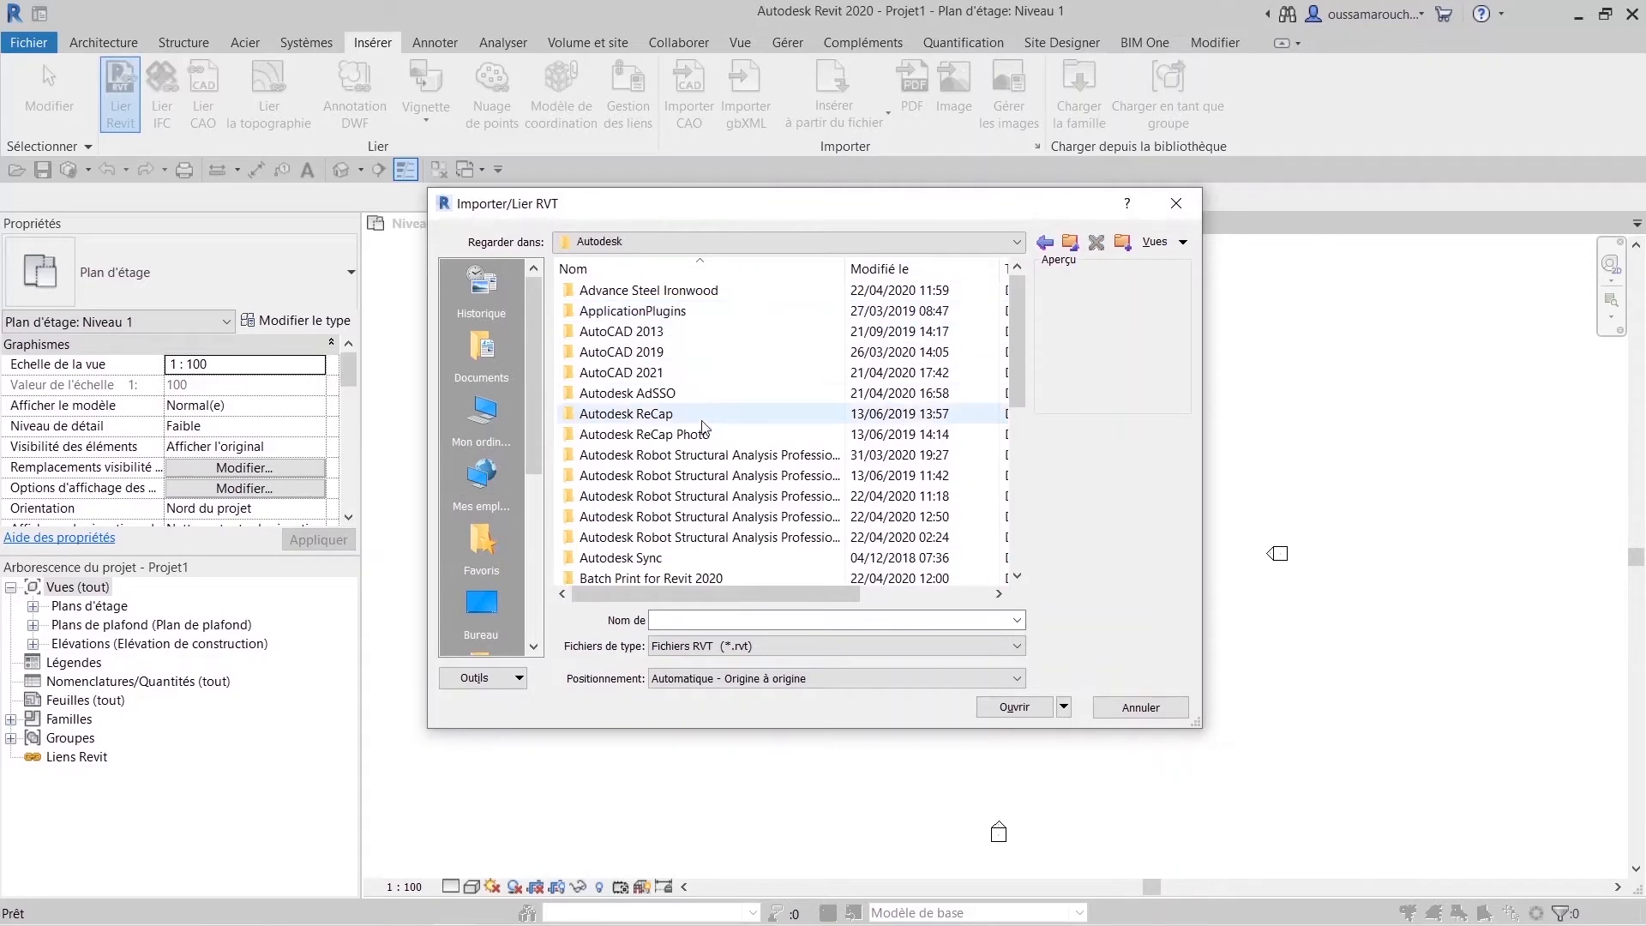
# Link Arch Link Model.rvt from the Samples folder of Revit 2020 with Automatique - Origine à origine positioning.
pyautogui.scroll(-4, 693, 532)
pyautogui.click(672, 533)
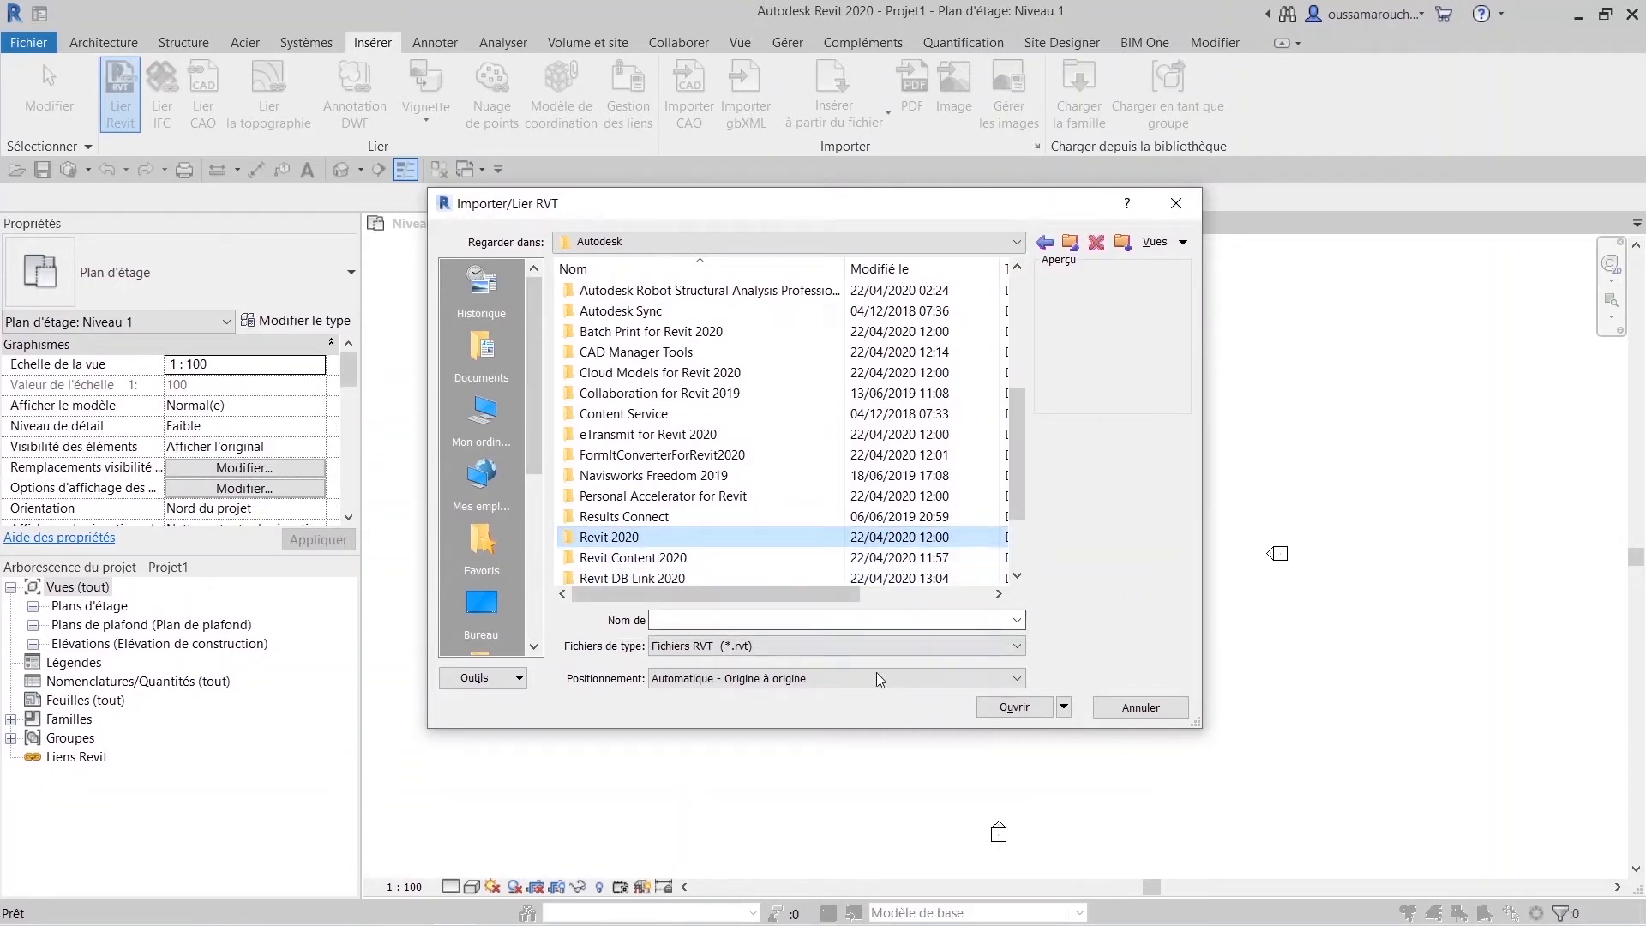
pyautogui.doubleClick(705, 537)
pyautogui.scroll(-5, 694, 472)
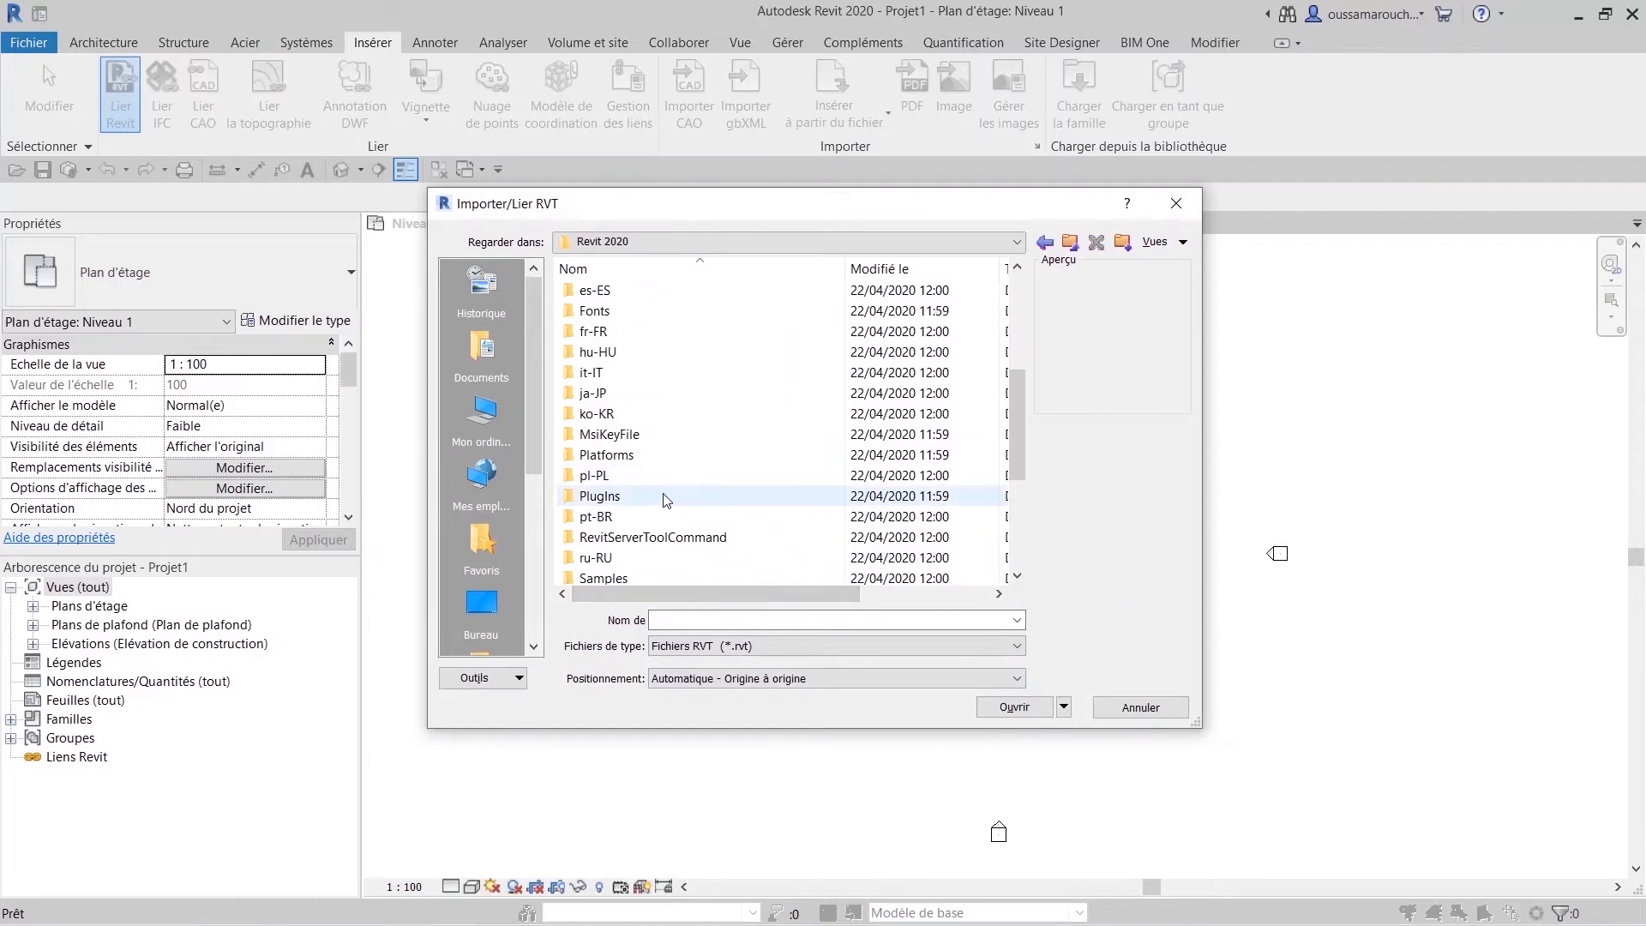
pyautogui.press('s')
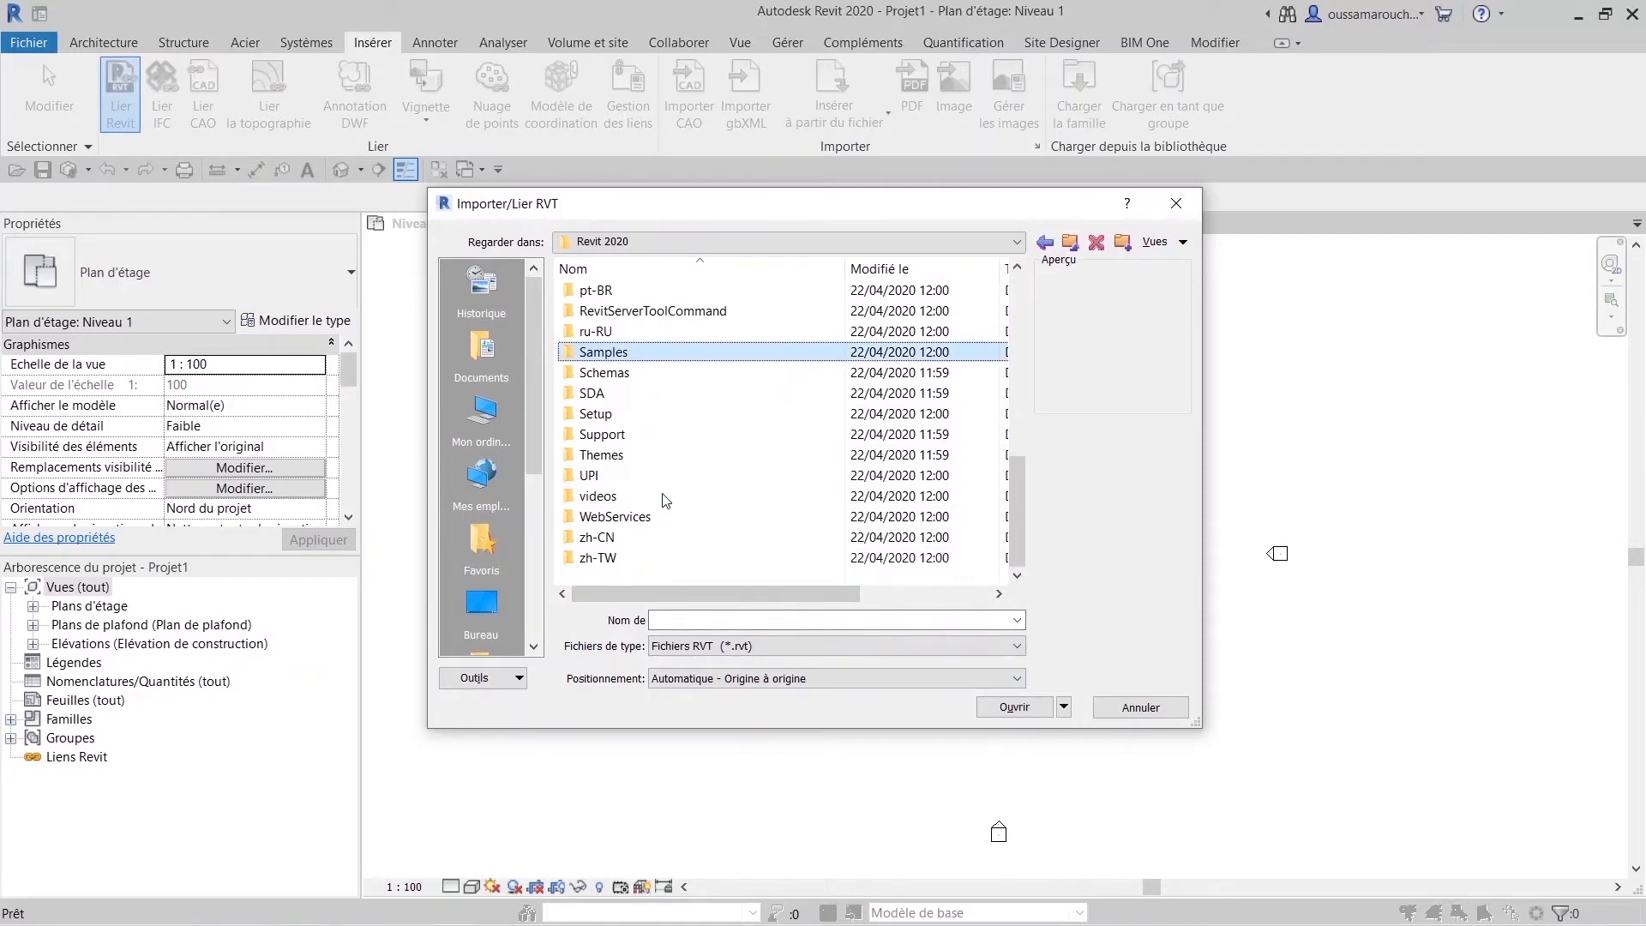
pyautogui.doubleClick(624, 353)
pyautogui.click(632, 291)
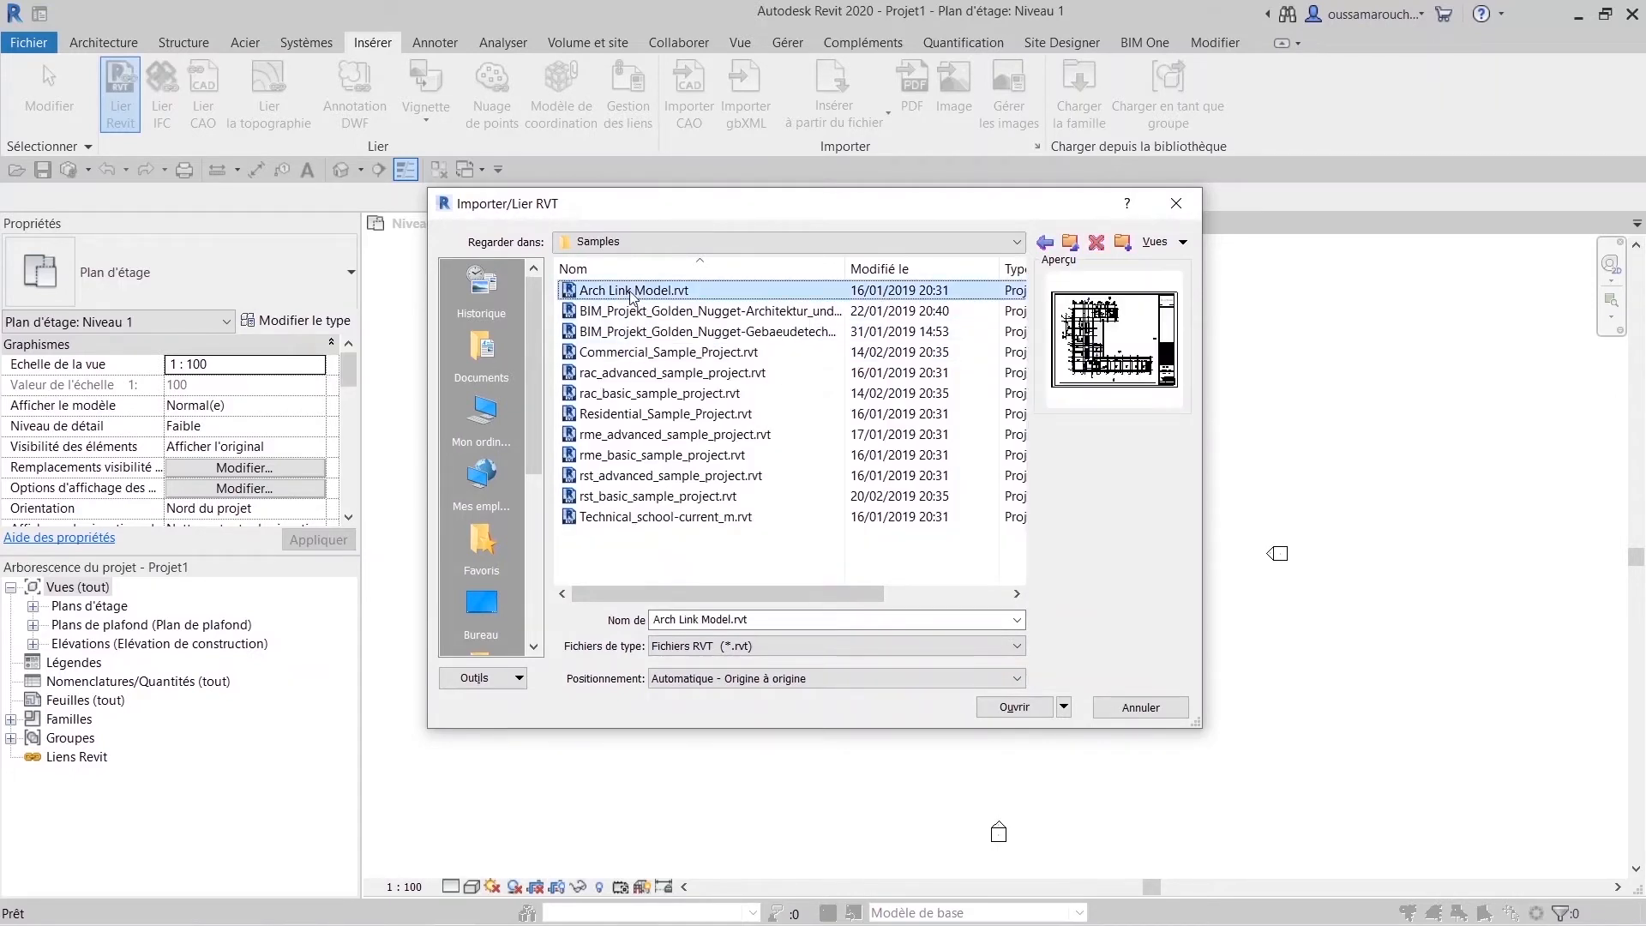
pyautogui.click(988, 712)
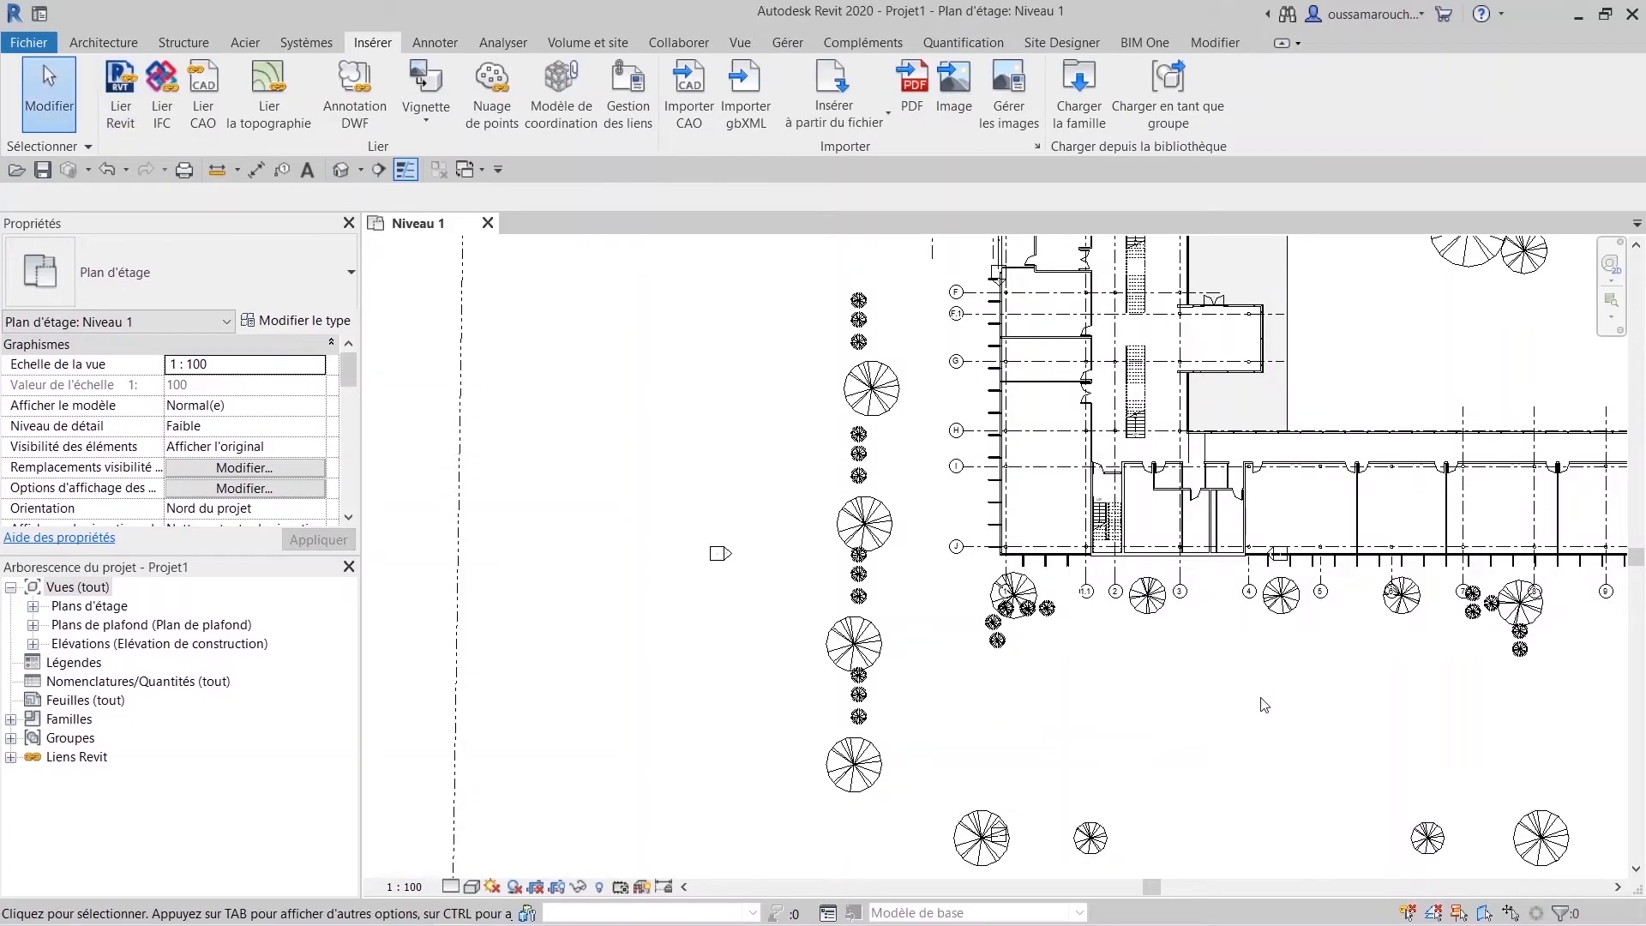
# Select everything in the floor plan, including the linked model, and clear the selection.
pyautogui.scroll(-4, 1260, 700)
pyautogui.moveTo(1336, 732); pyautogui.dragTo(947, 648, button='middle')
pyautogui.moveTo(1113, 843); pyautogui.dragTo(567, 324)
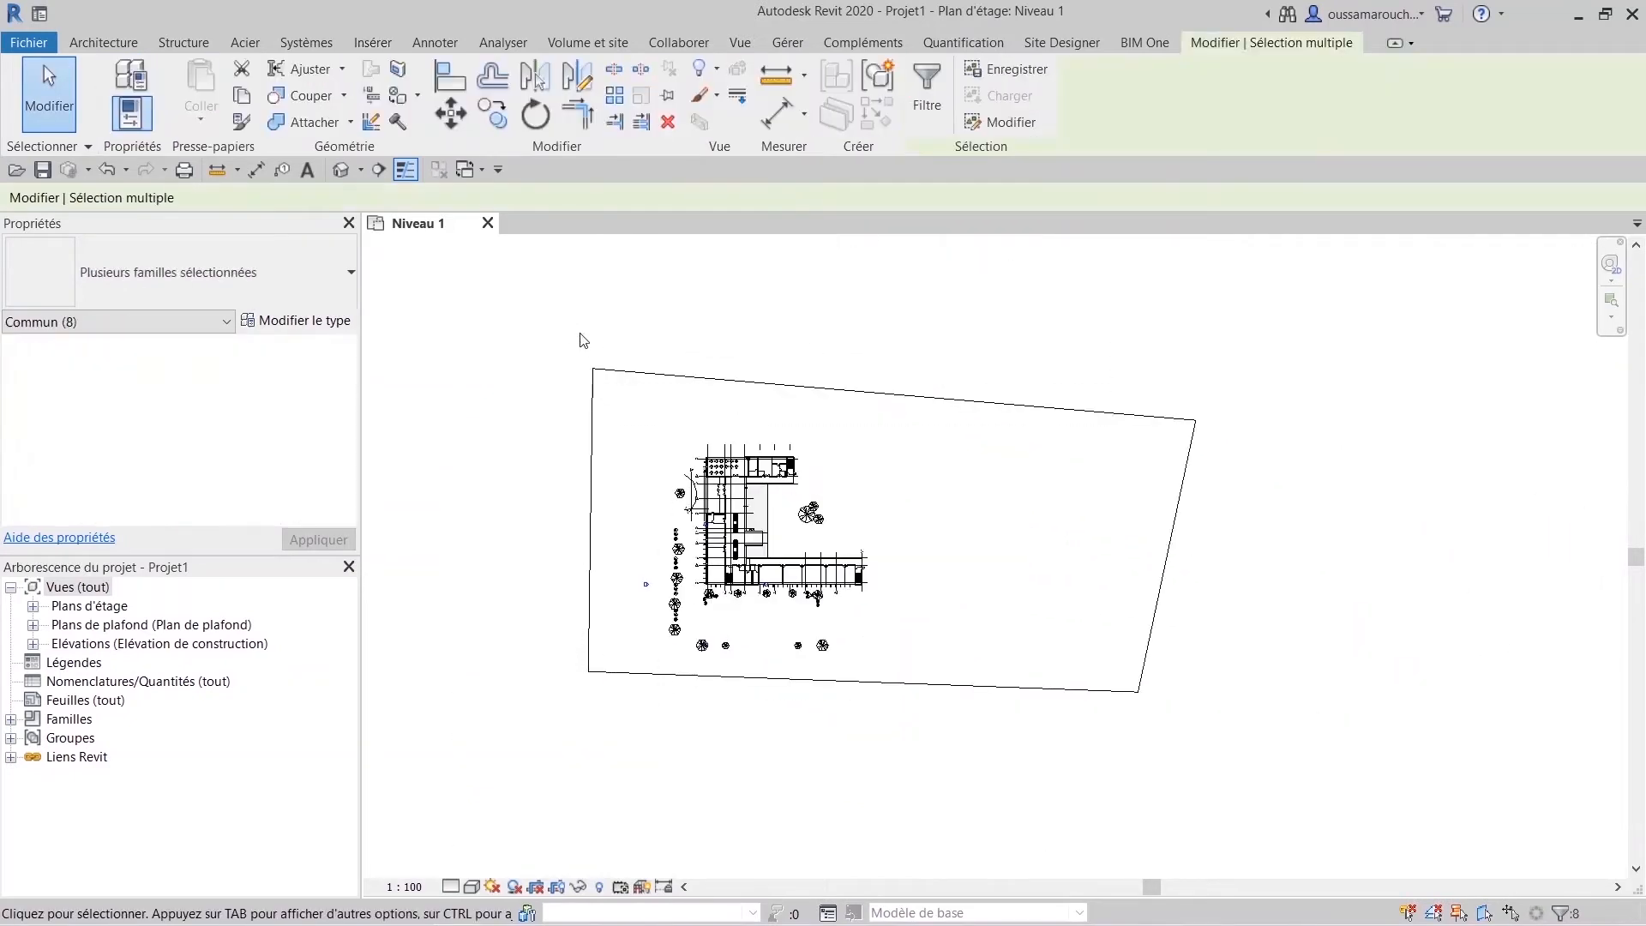
pyautogui.click(649, 404)
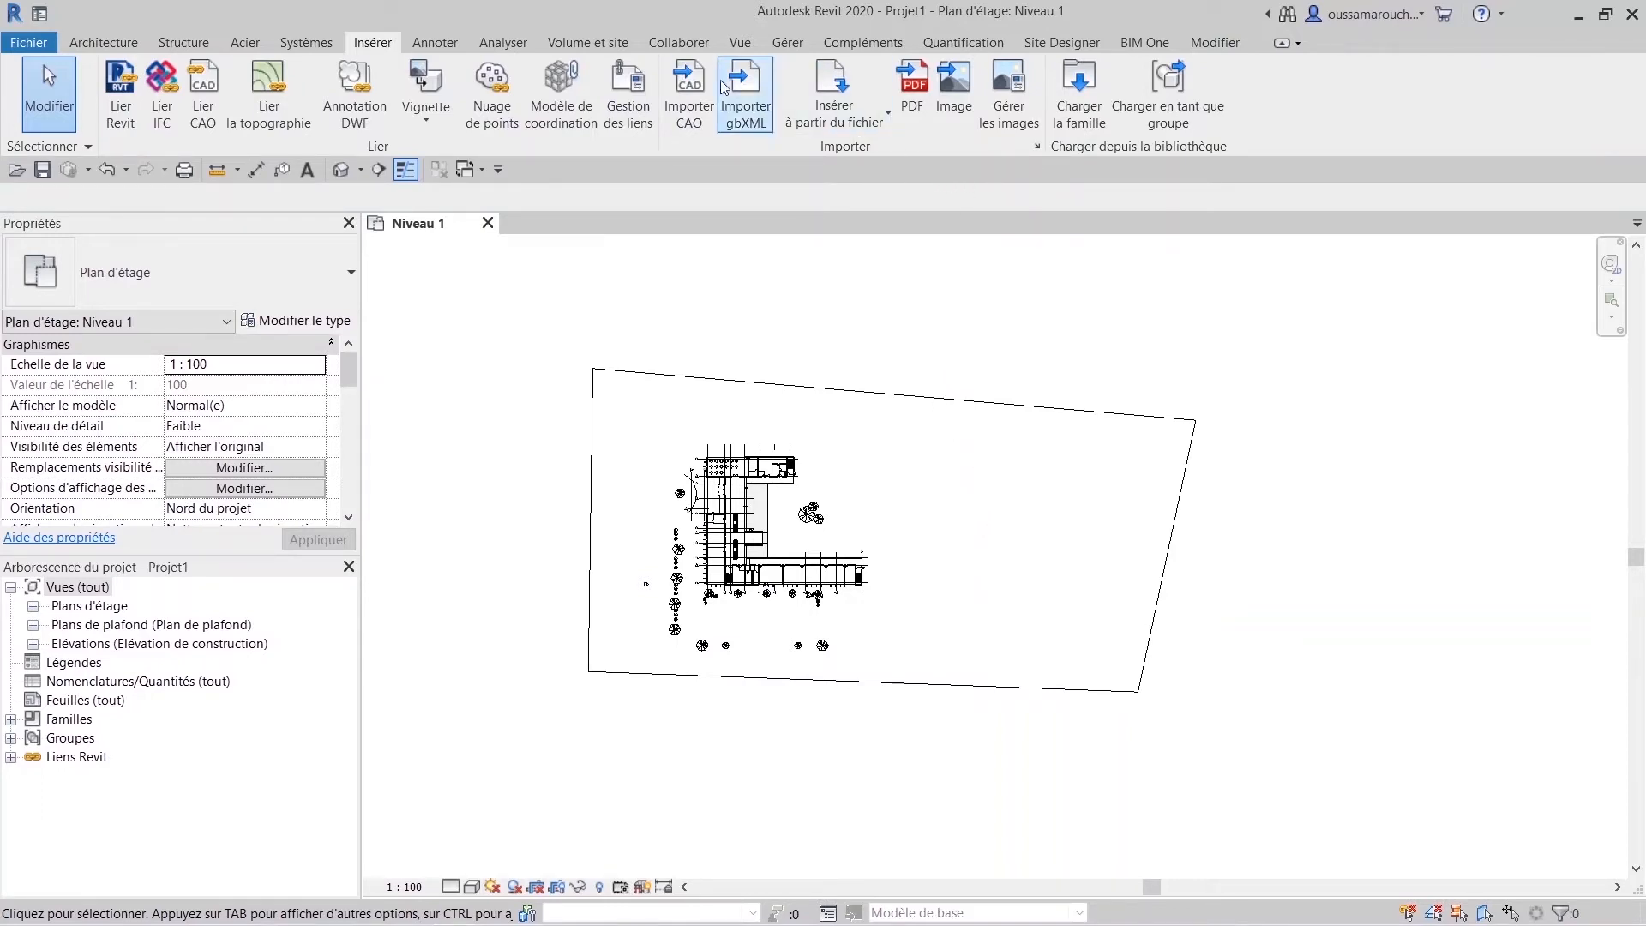
# Pin the linked Arch Link Model.rvt in the Niveau 1 floor plan and clear the selection.
pyautogui.click(1220, 39)
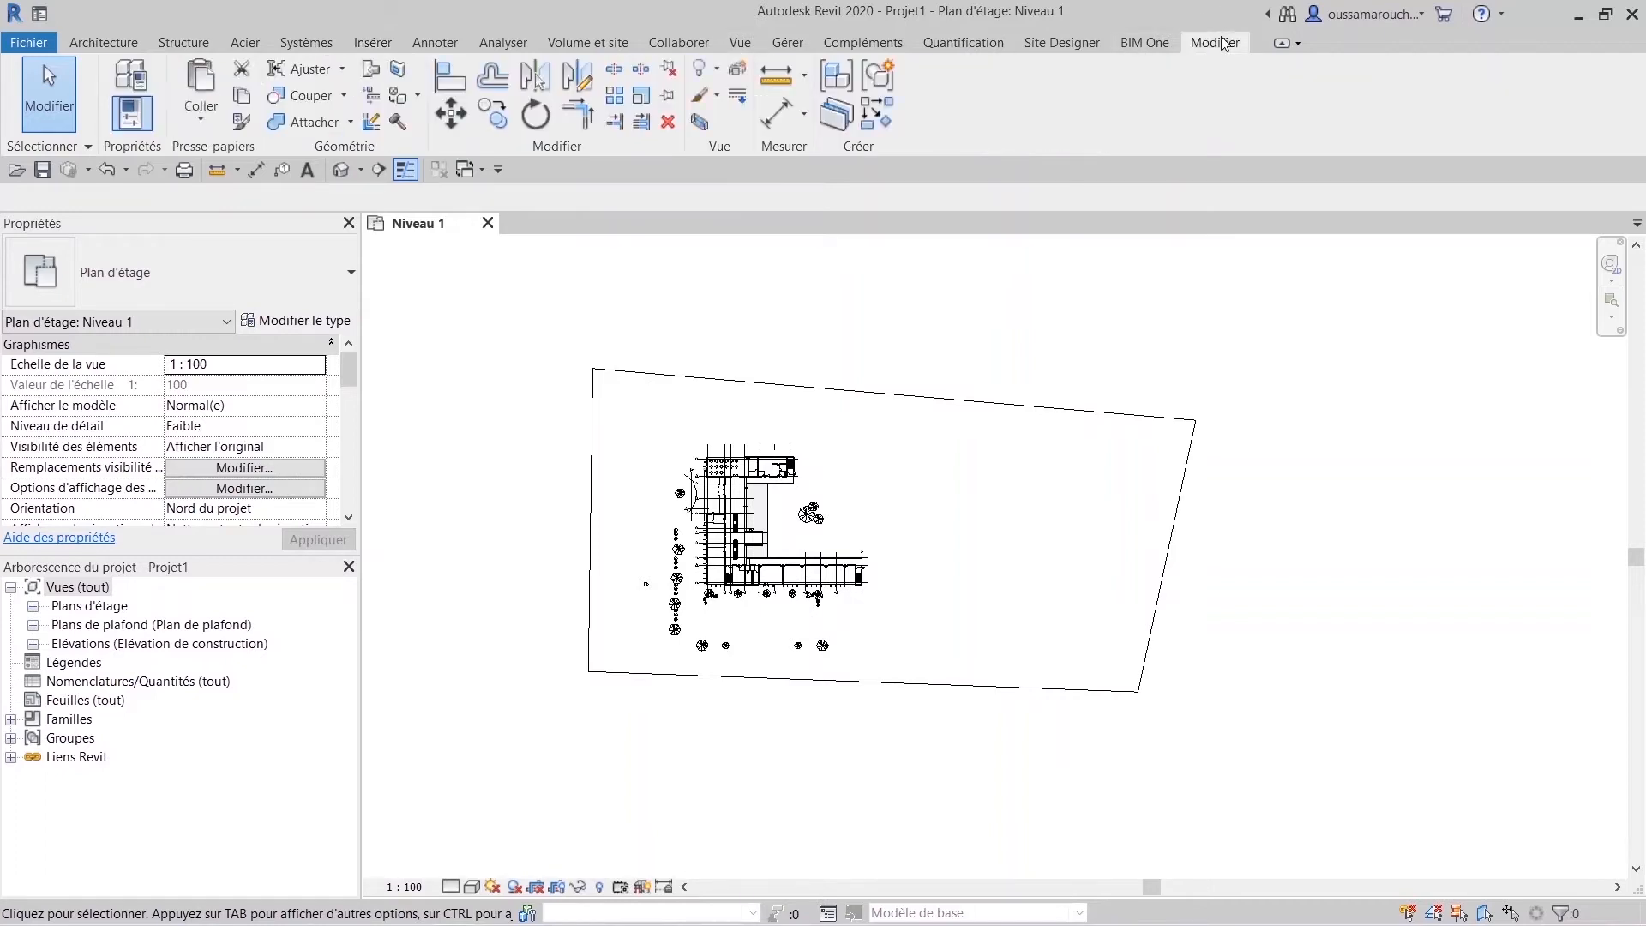
pyautogui.click(664, 96)
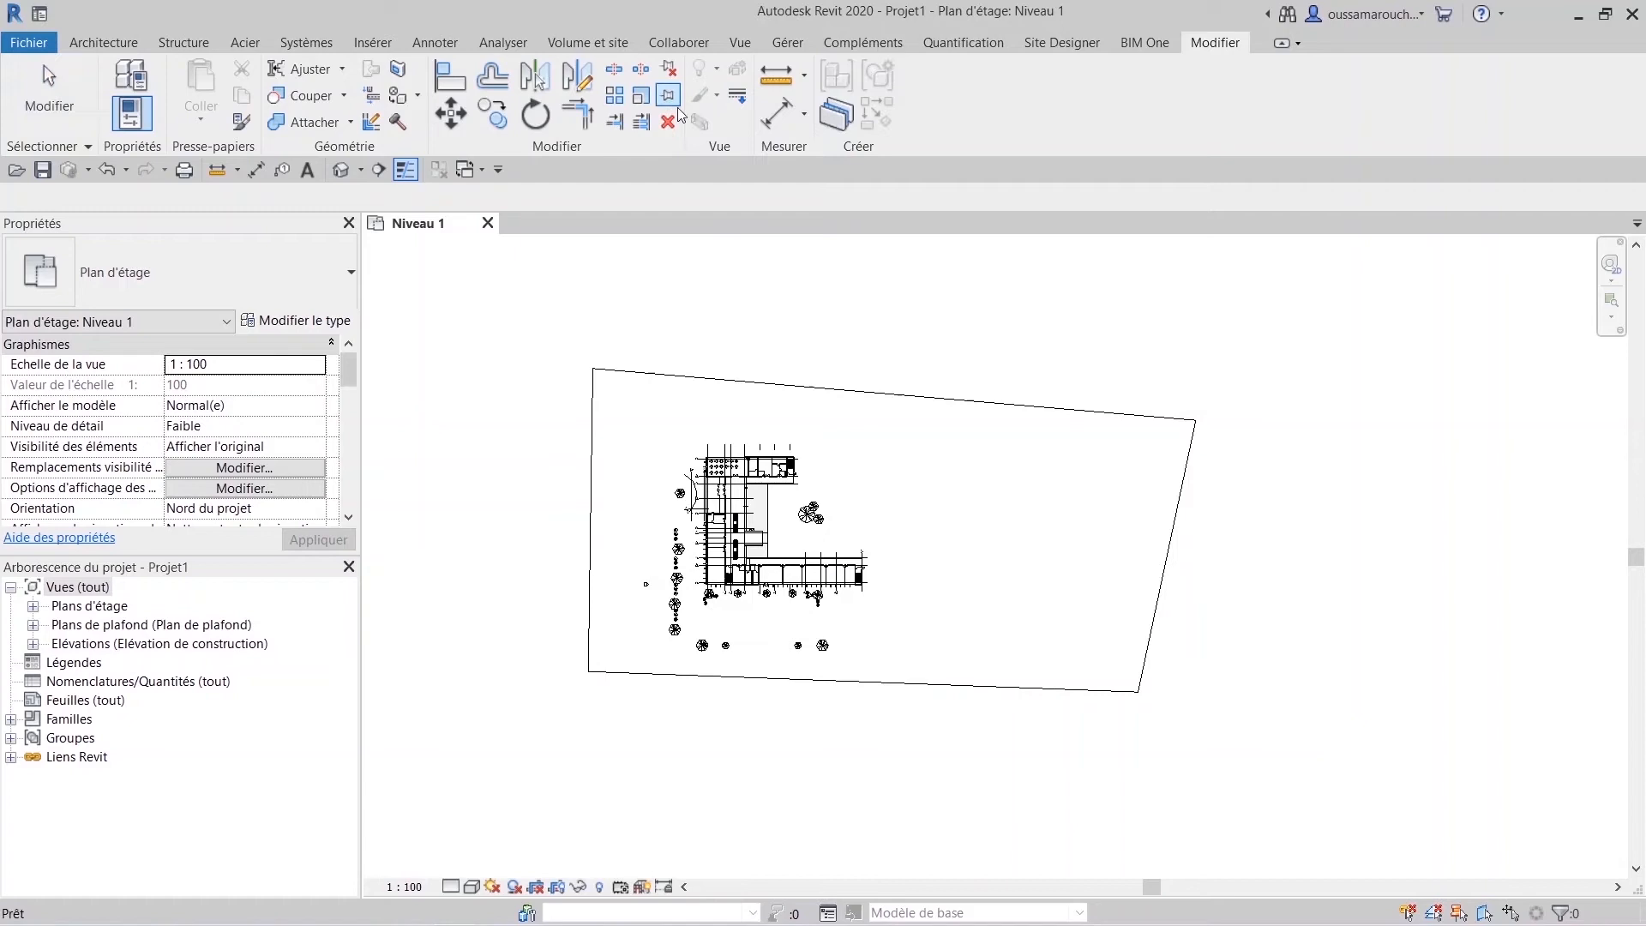
pyautogui.click(732, 680)
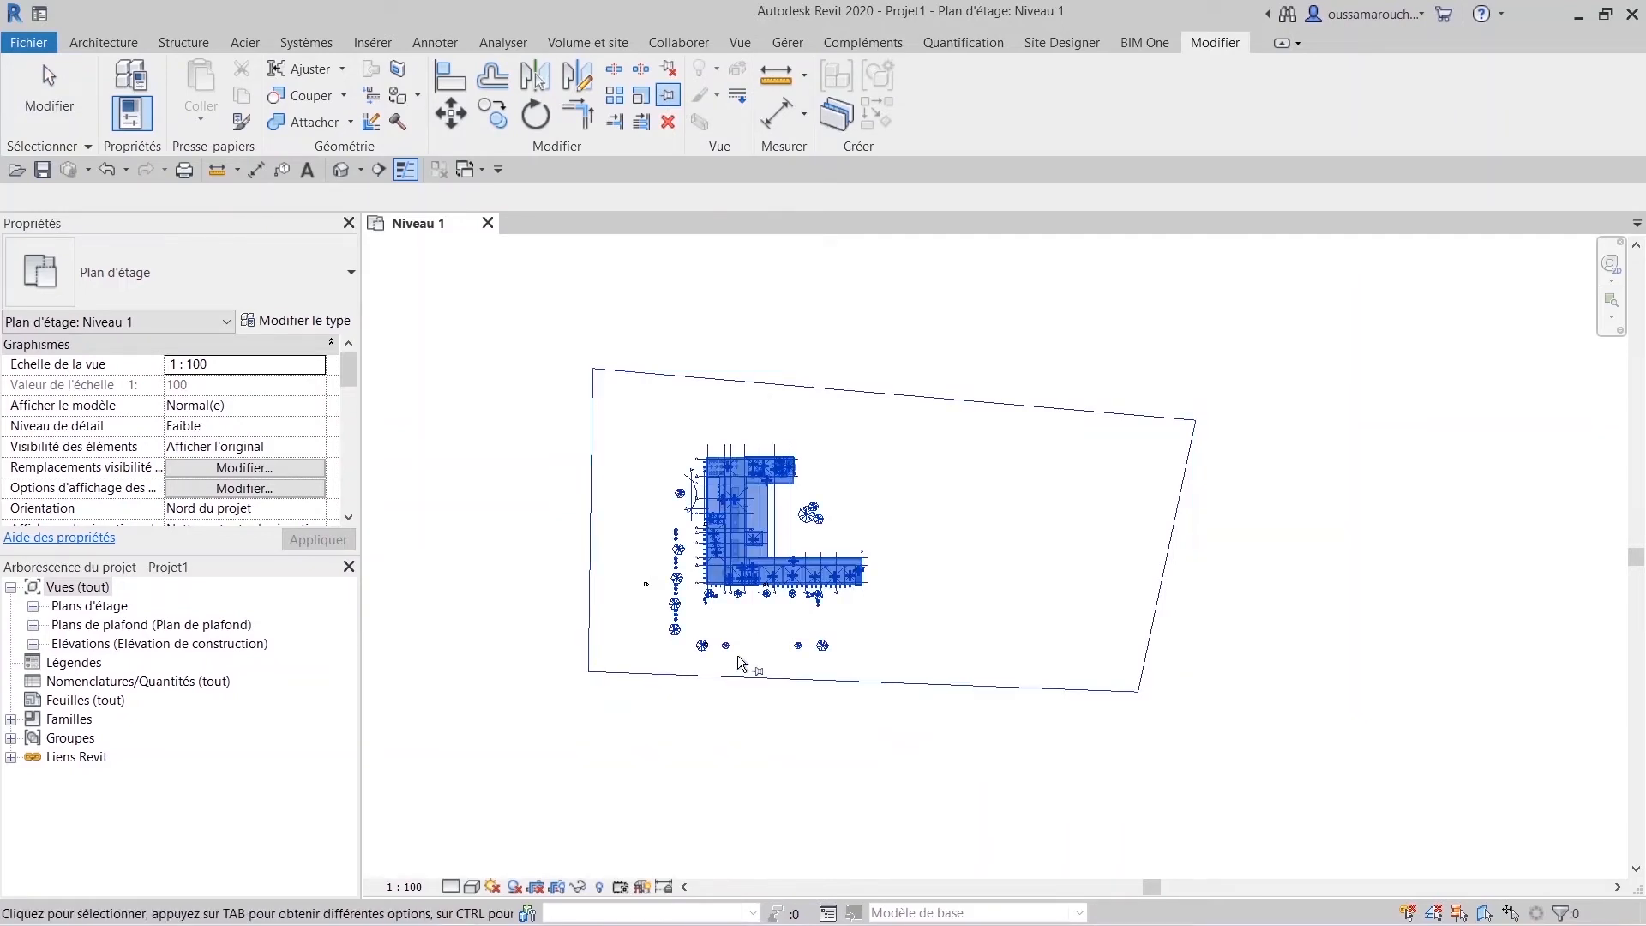
pyautogui.click(739, 663)
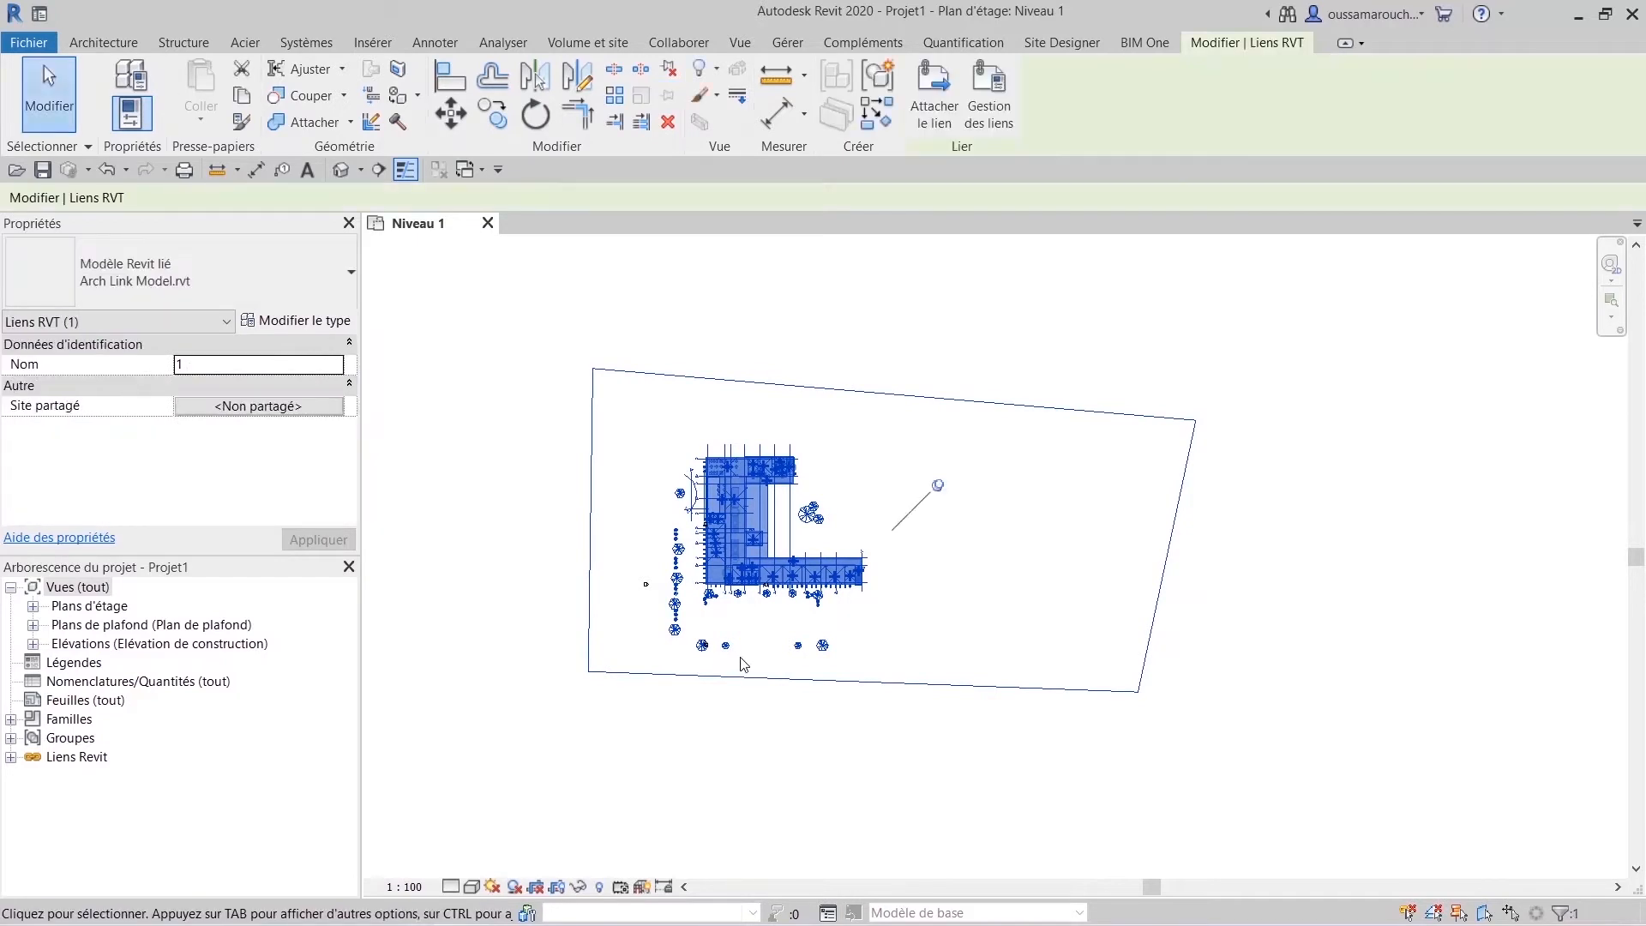
pyautogui.click(878, 753)
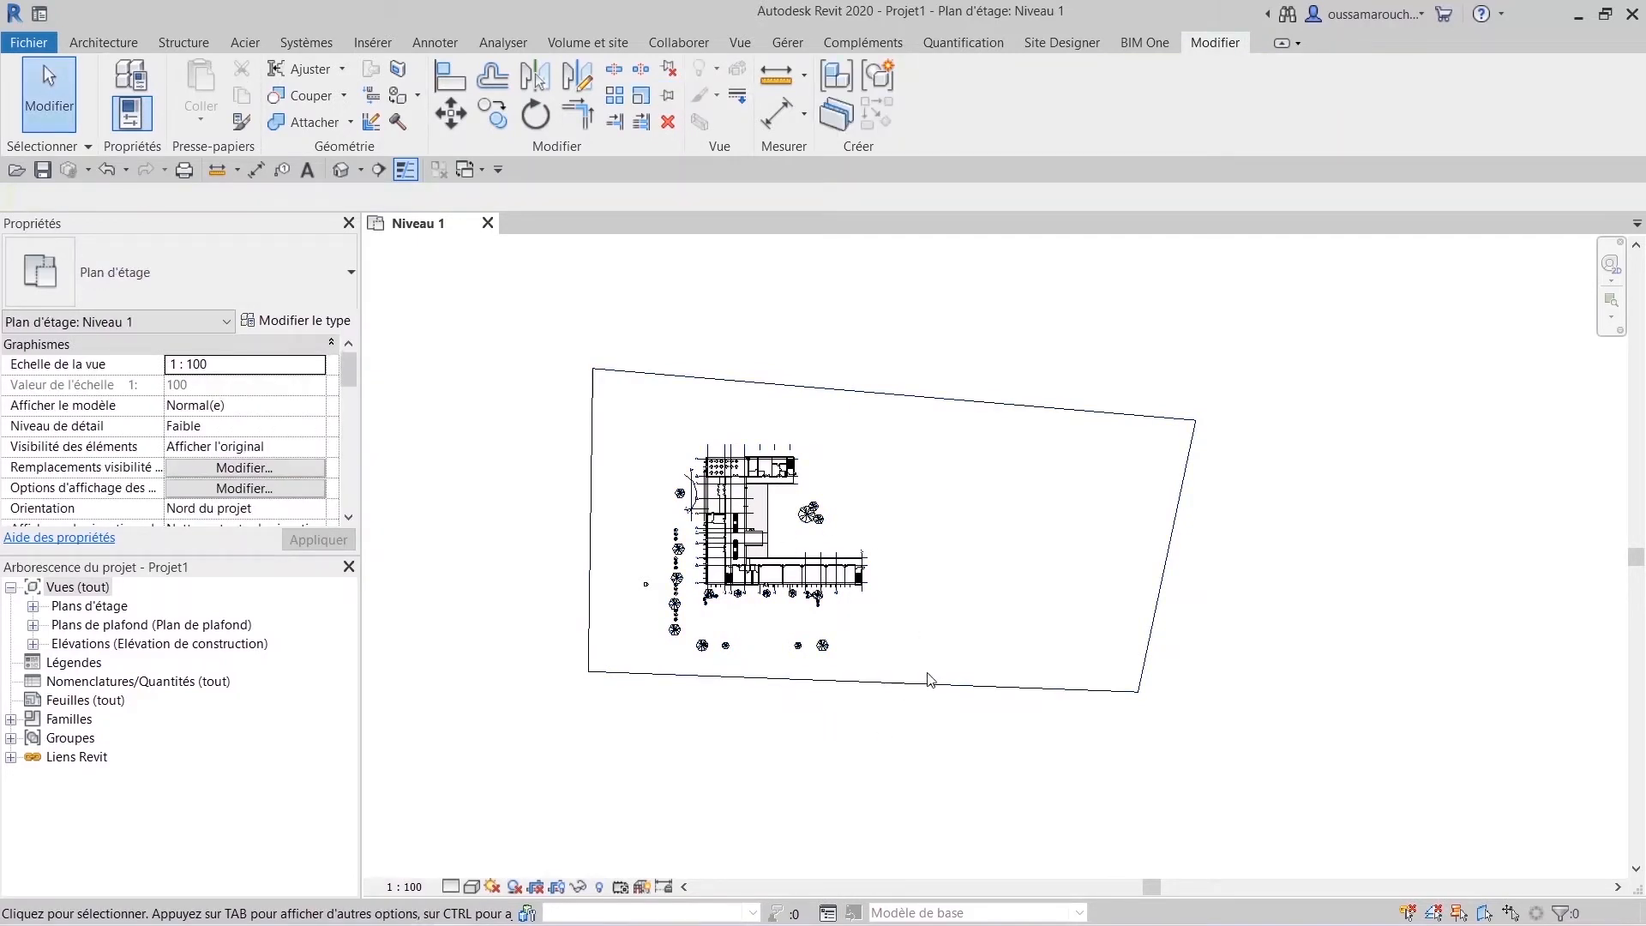
pyautogui.moveTo(1033, 772); pyautogui.dragTo(593, 341)
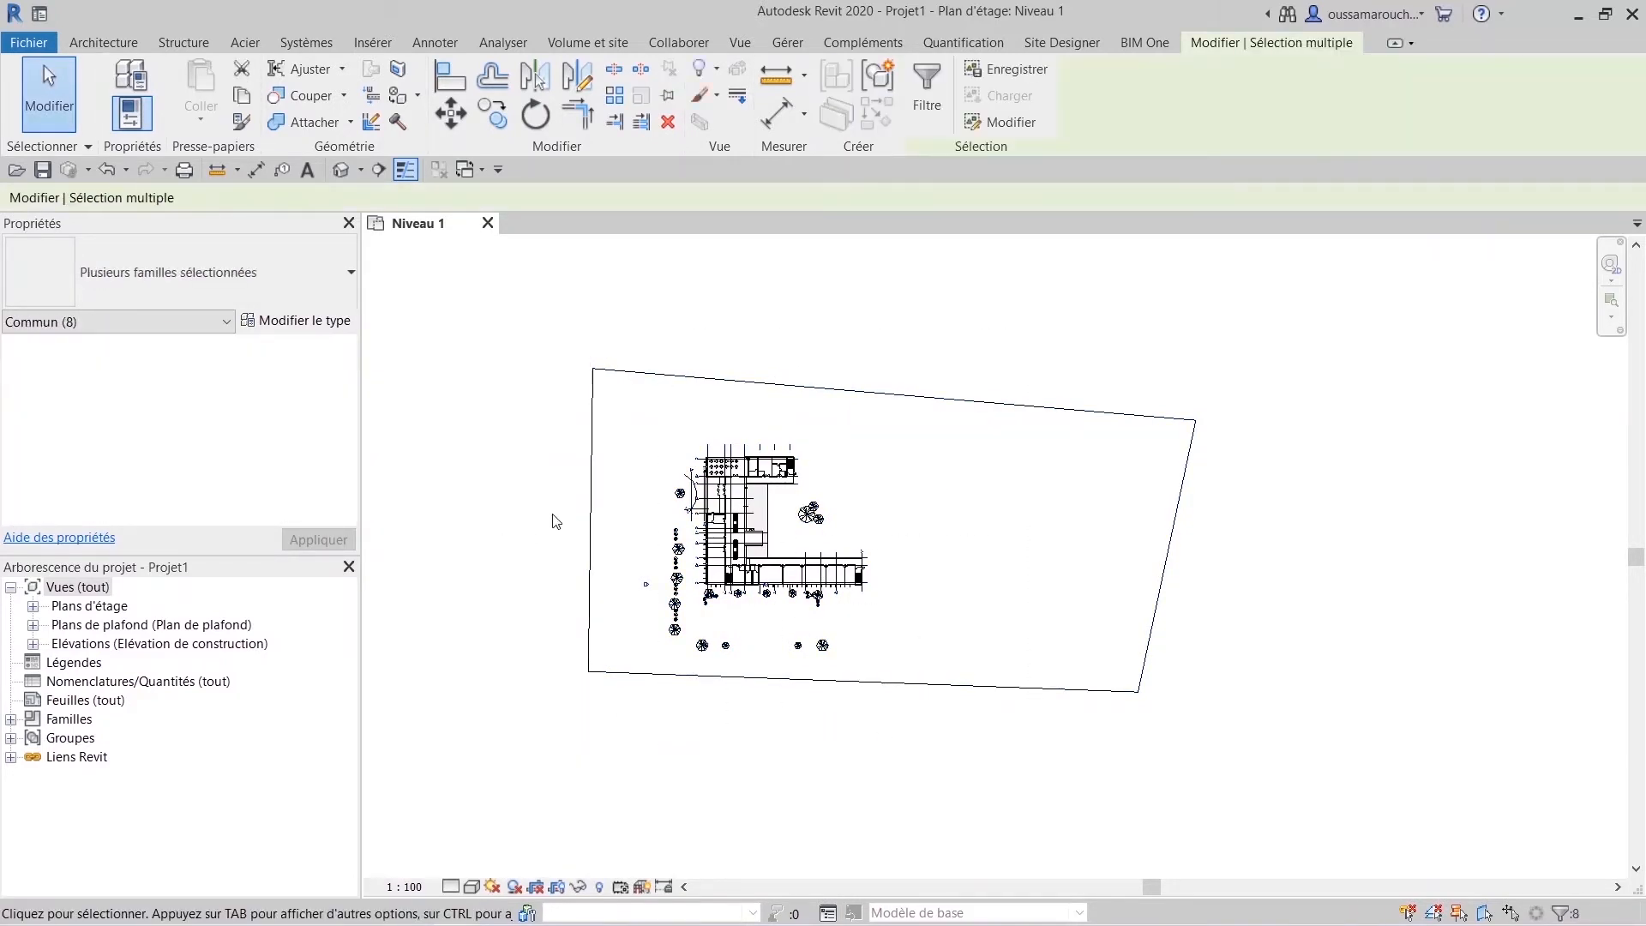
pyautogui.click(902, 420)
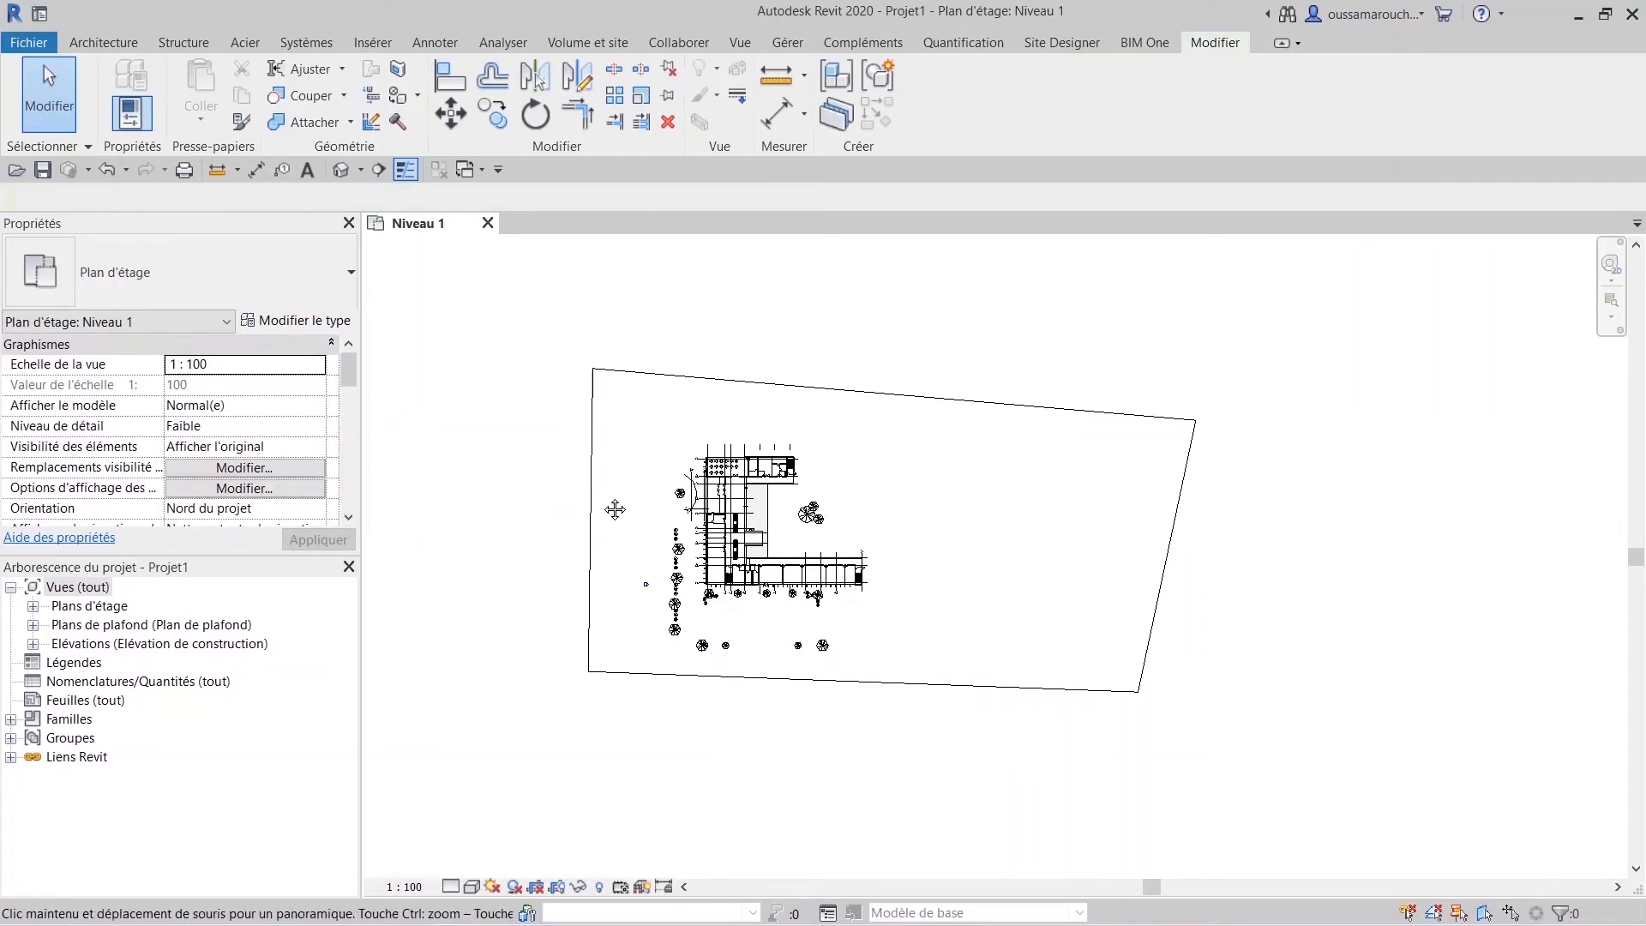
# Open the Est building elevation to compare the project levels with the linked model.
pyautogui.moveTo(613, 504); pyautogui.dragTo(643, 573, button='middle')
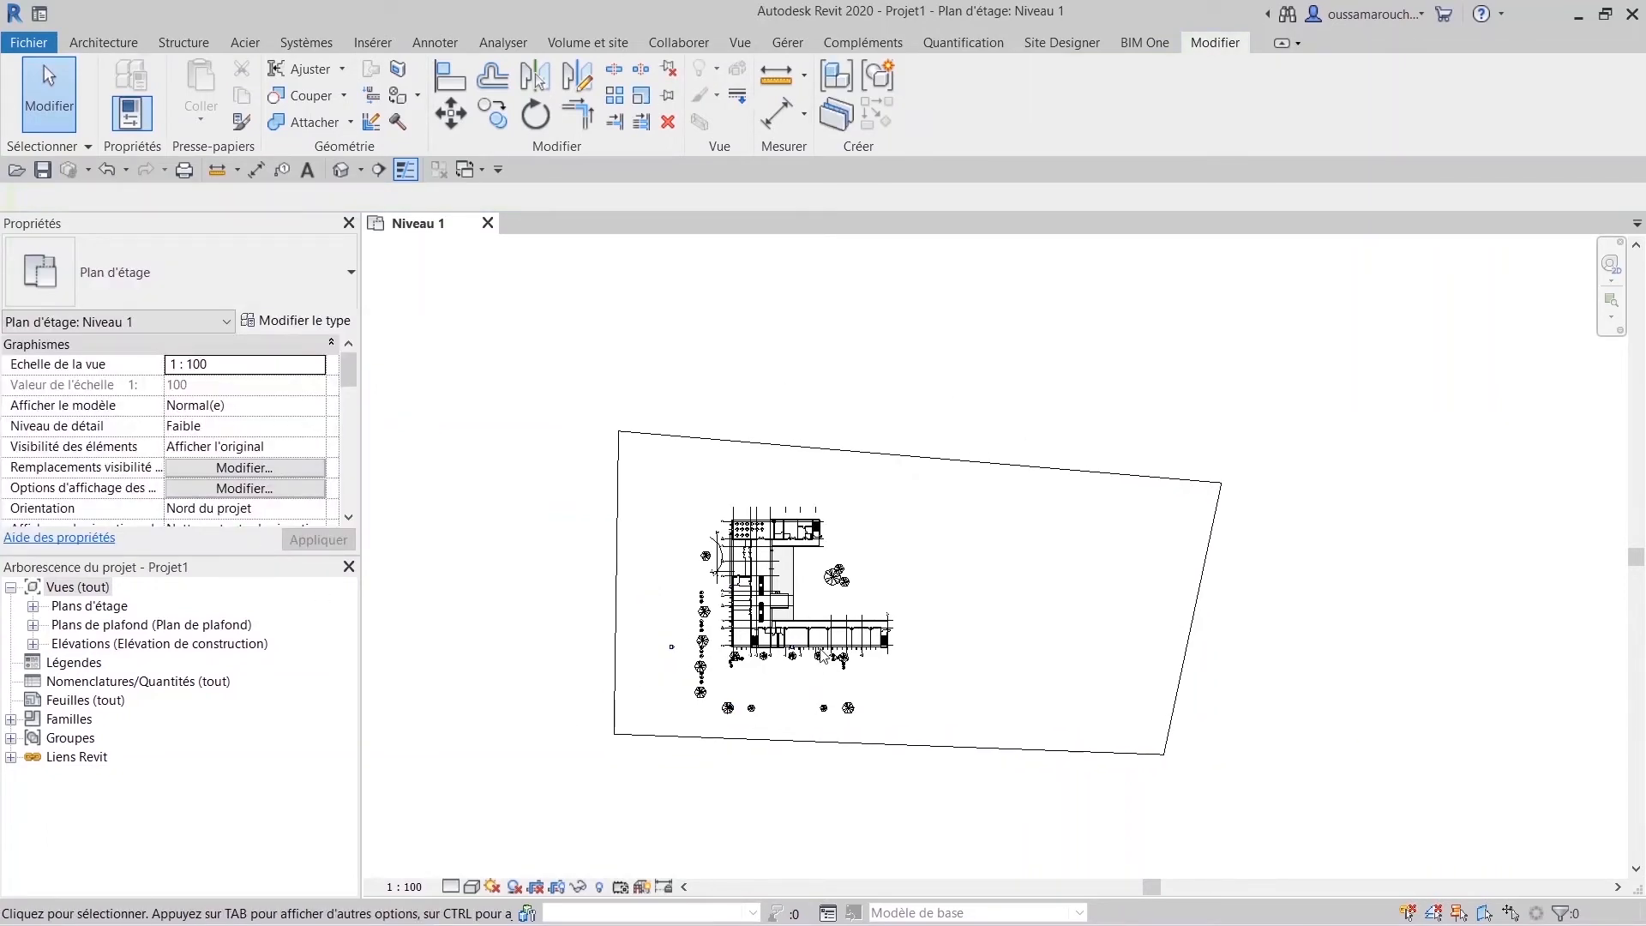
pyautogui.scroll(8, 772, 652)
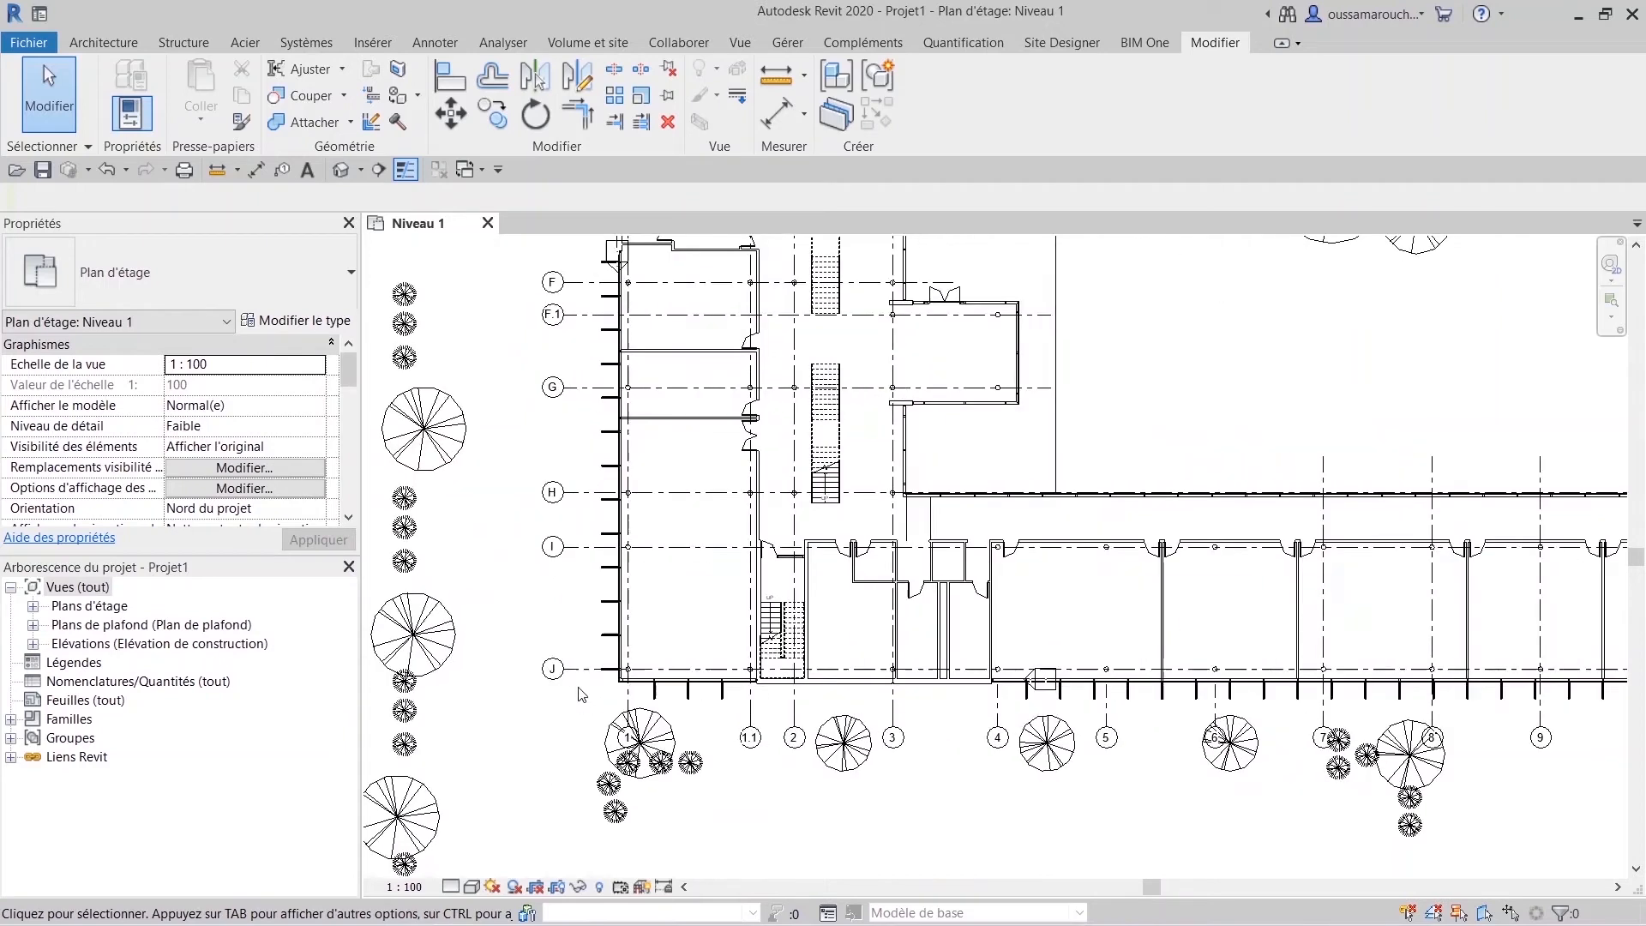
pyautogui.moveTo(717, 690); pyautogui.dragTo(447, 696, button='middle')
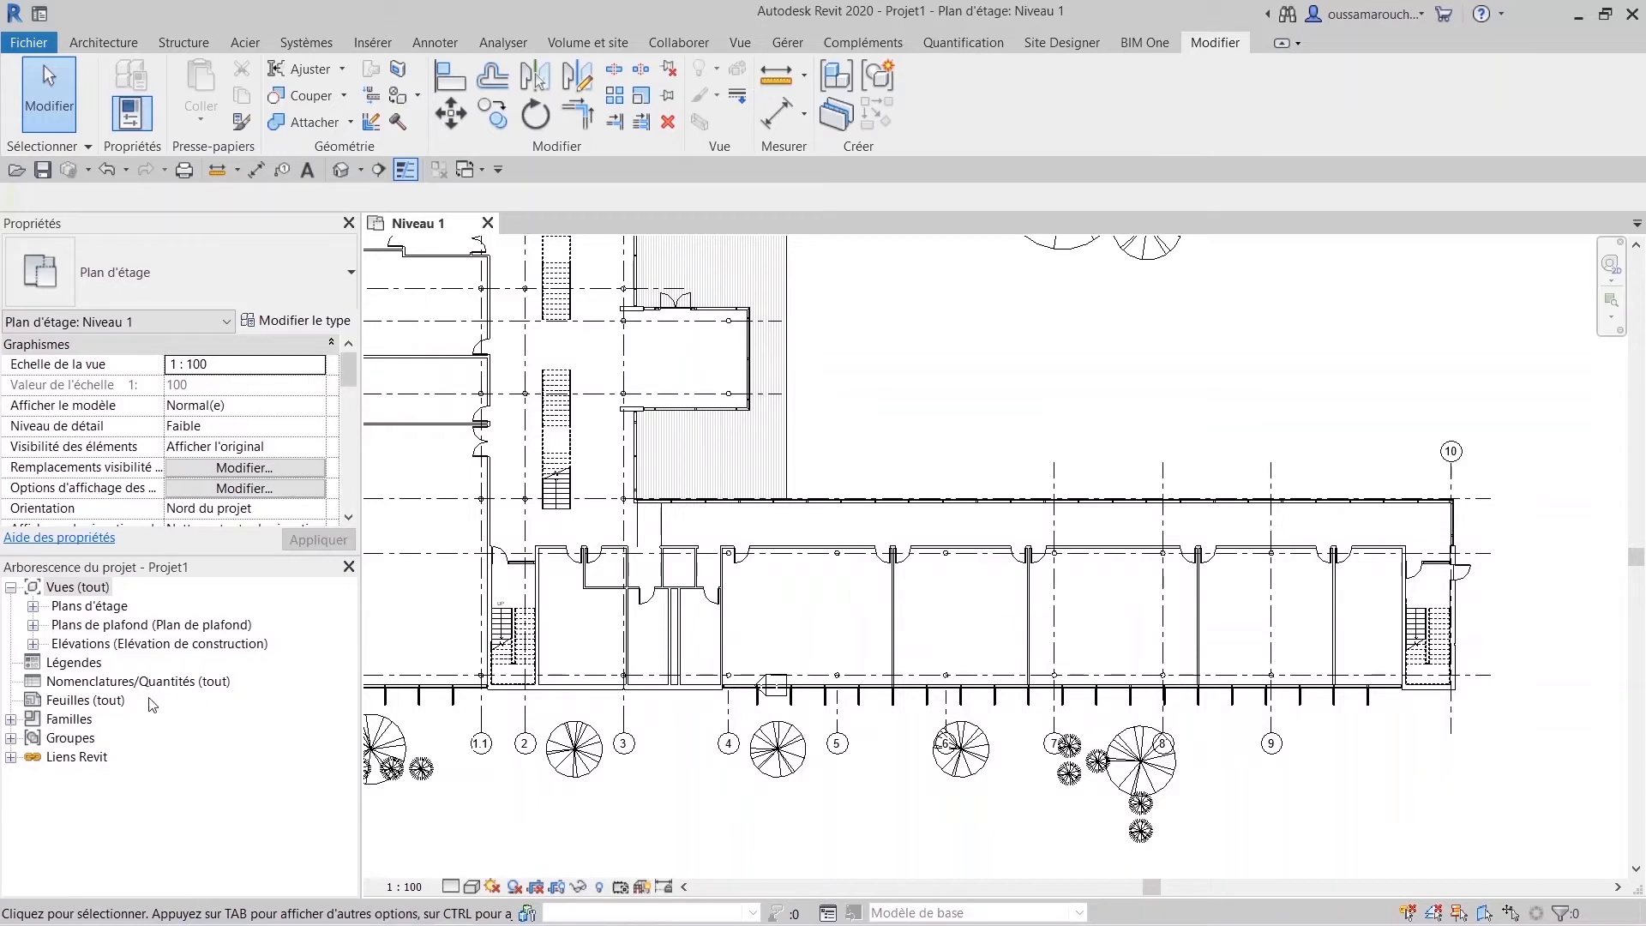
pyautogui.click(32, 643)
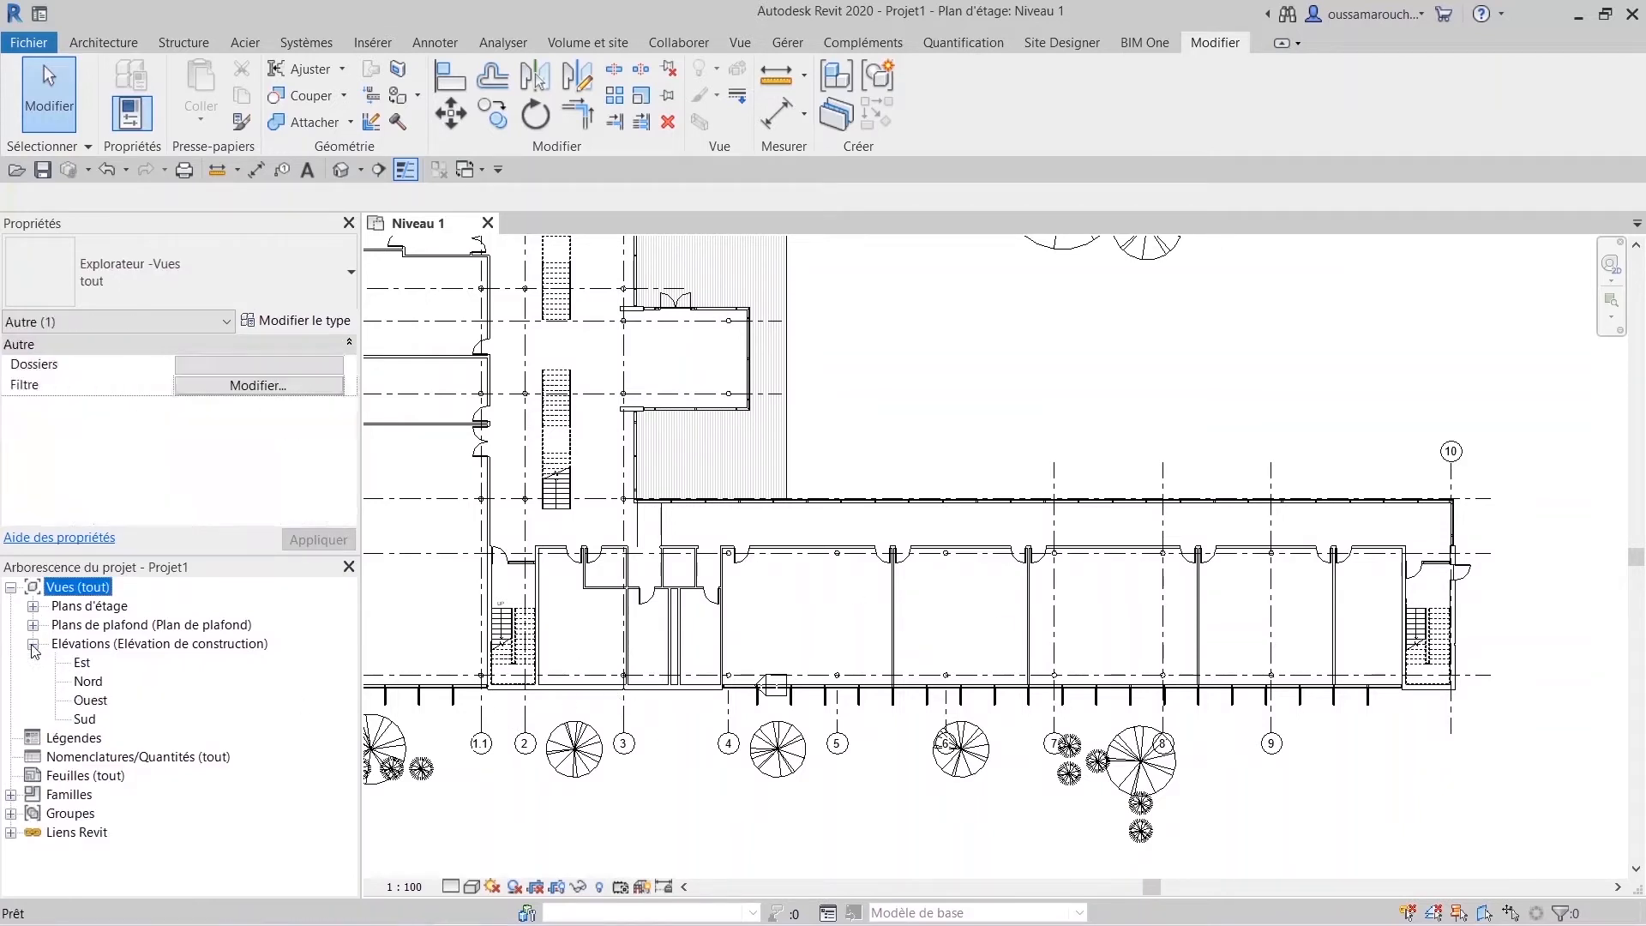
pyautogui.doubleClick(82, 663)
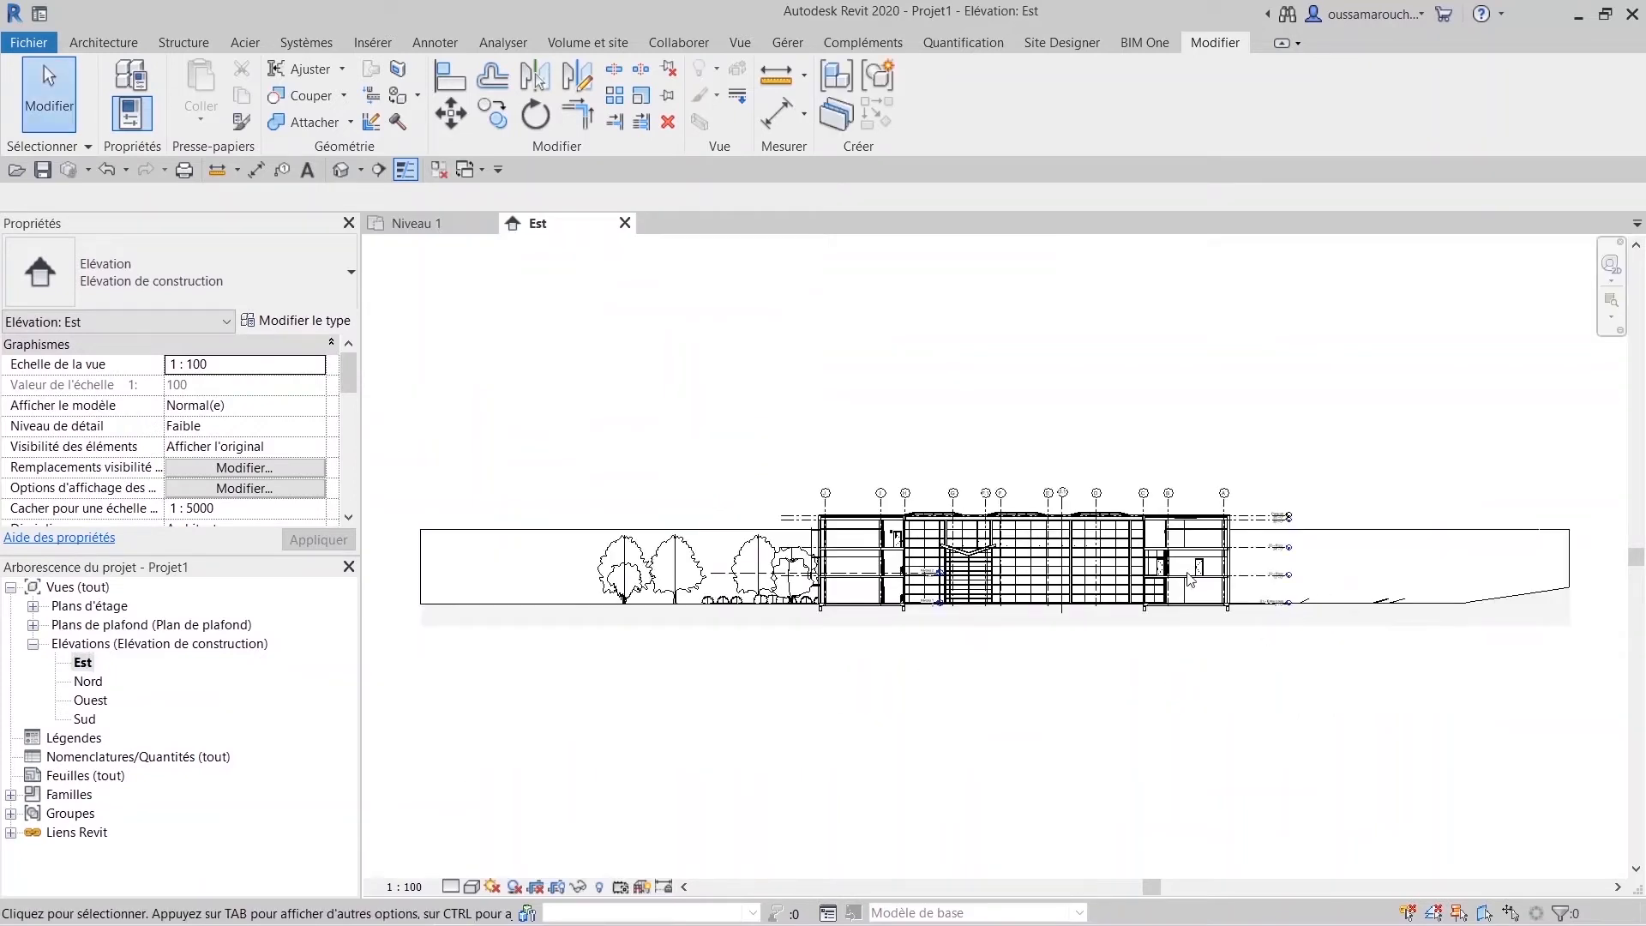
pyautogui.scroll(3, 1325, 591)
pyautogui.scroll(4, 626, 578)
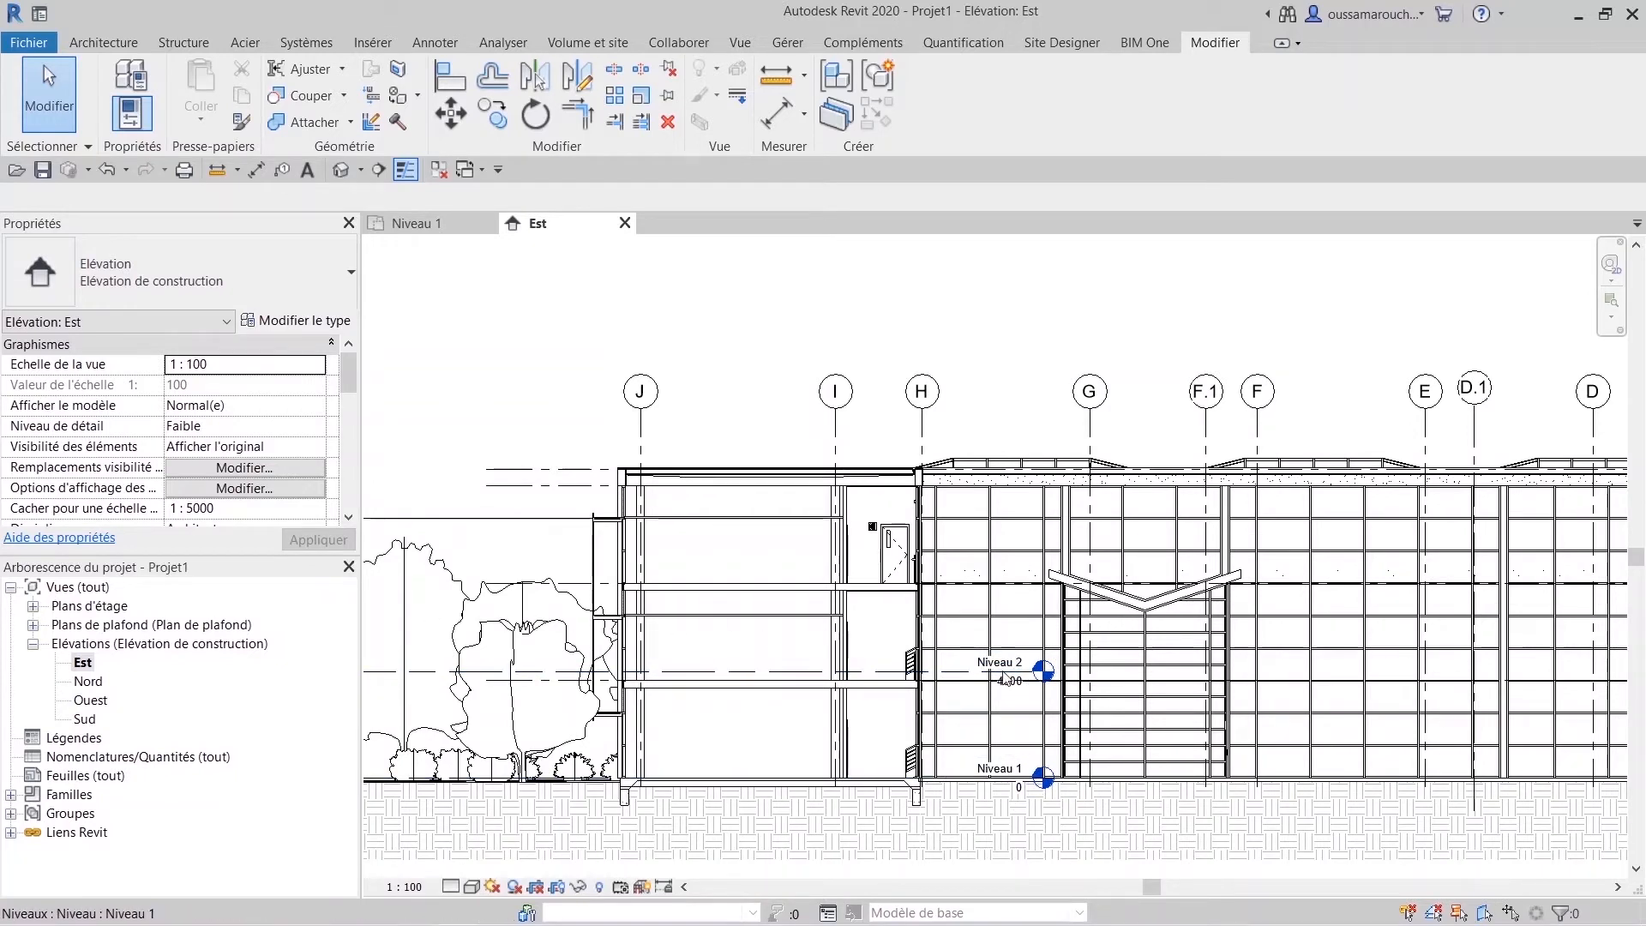
# List the floor plans and extend the Niveau 2 line past grid A to the linked model's level heads.
pyautogui.click(33, 606)
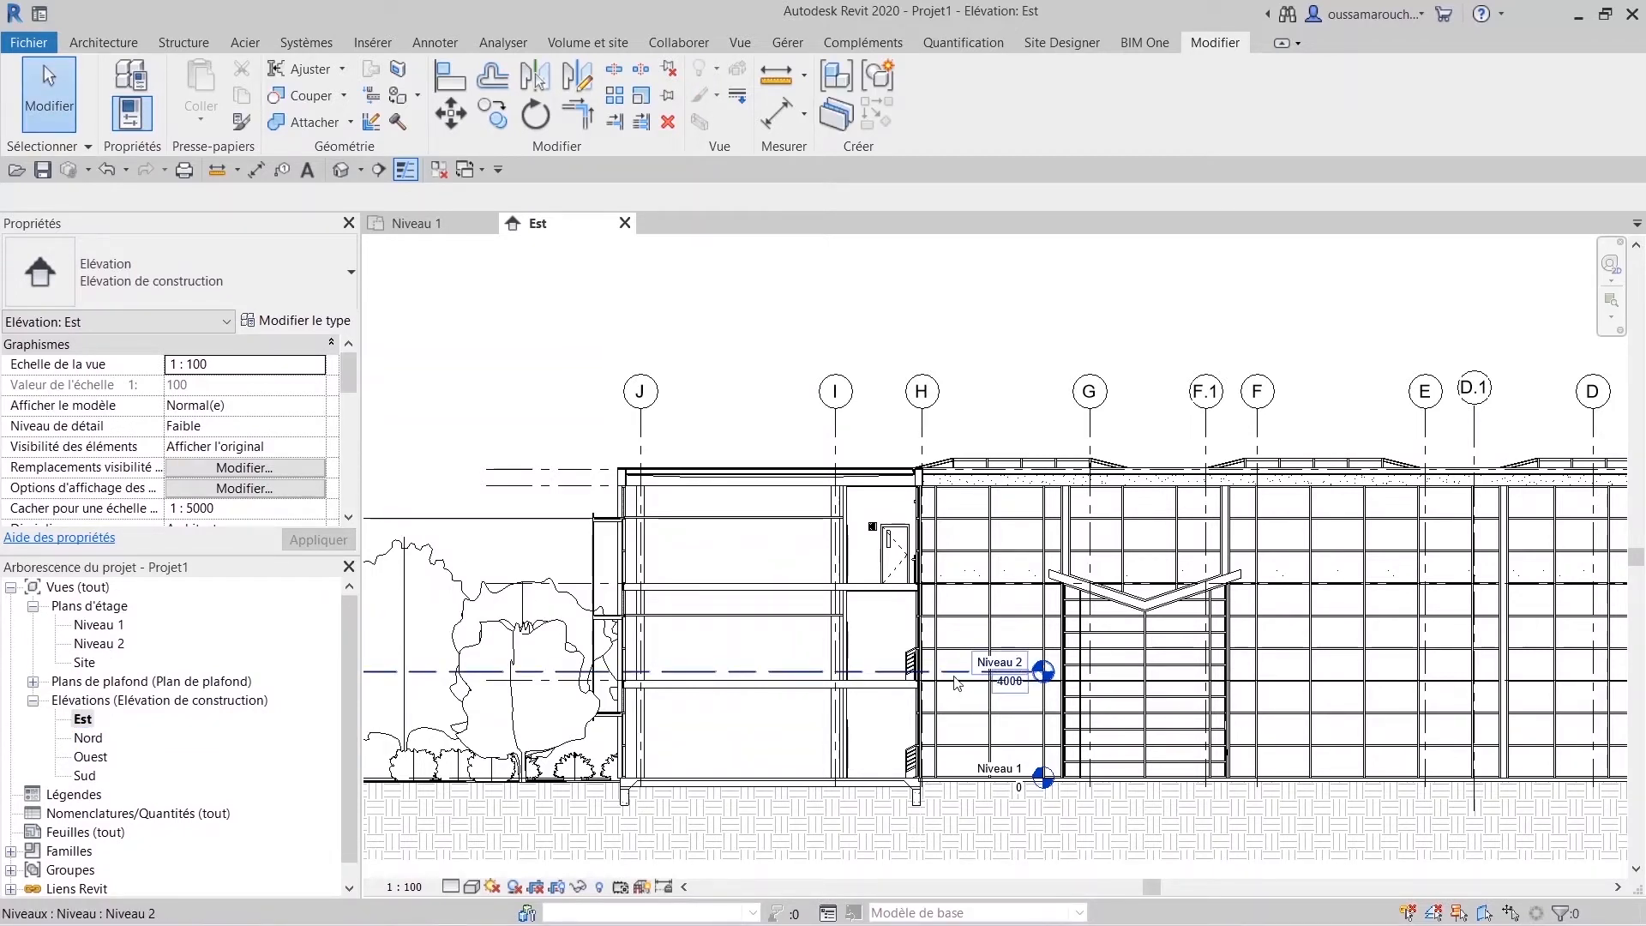
pyautogui.click(1008, 679)
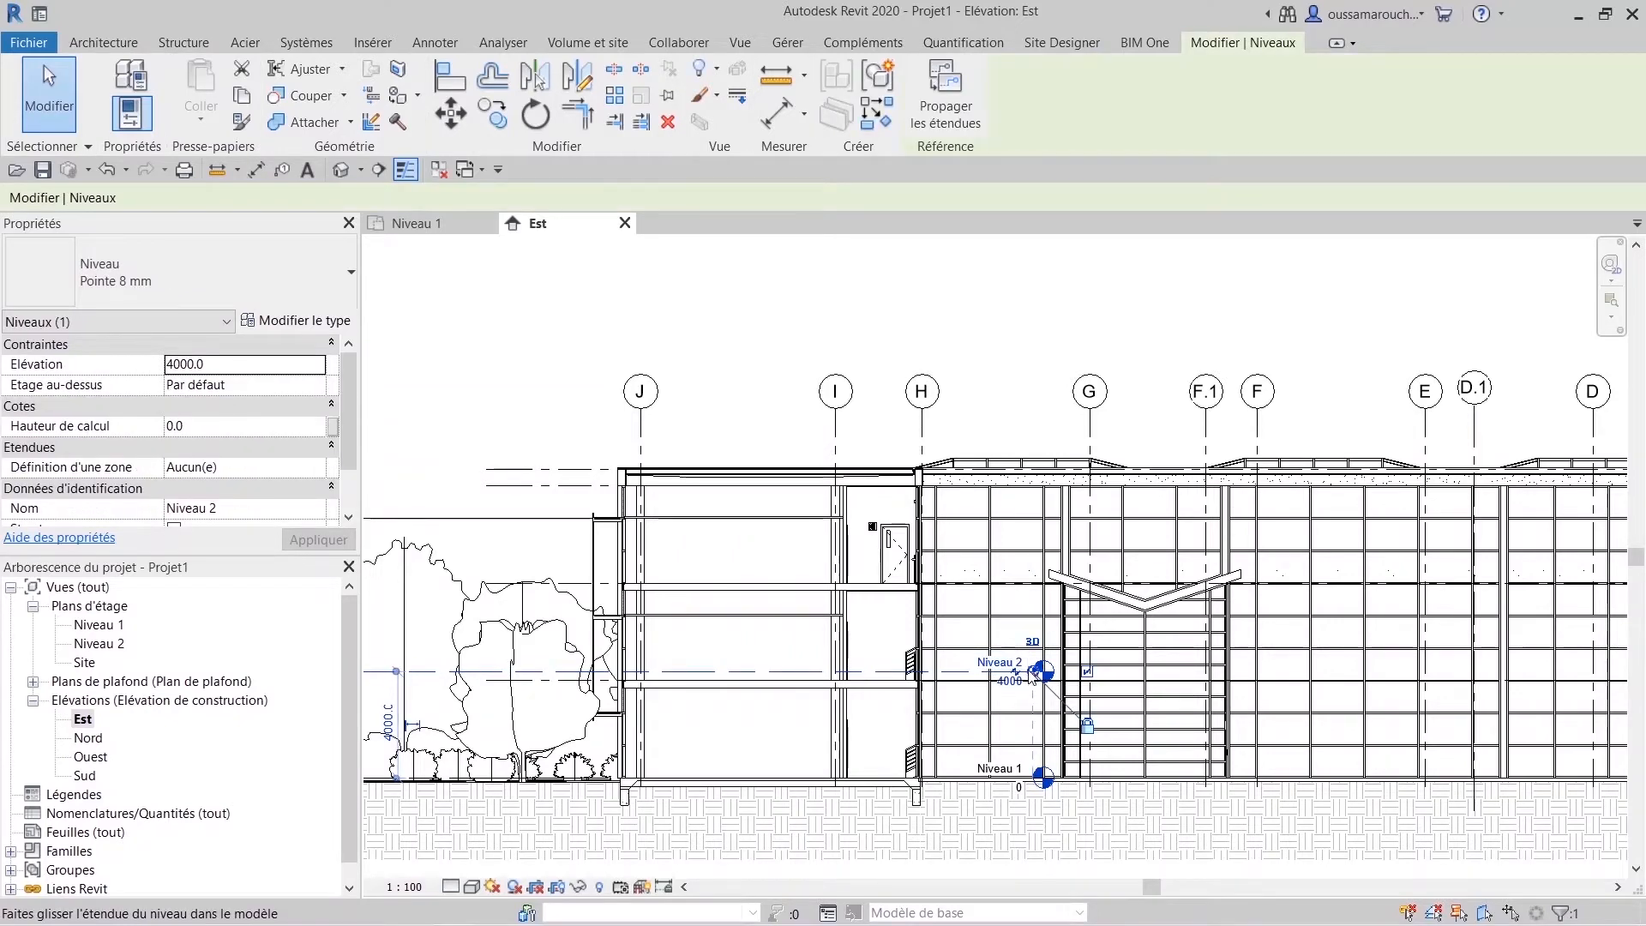
pyautogui.moveTo(1031, 672)
pyautogui.mouseDown()
pyautogui.moveTo(1294, 674)
pyautogui.moveTo(859, 664)
pyautogui.moveTo(1616, 673)
pyautogui.mouseUp()
pyautogui.scroll(-4, 1218, 673)
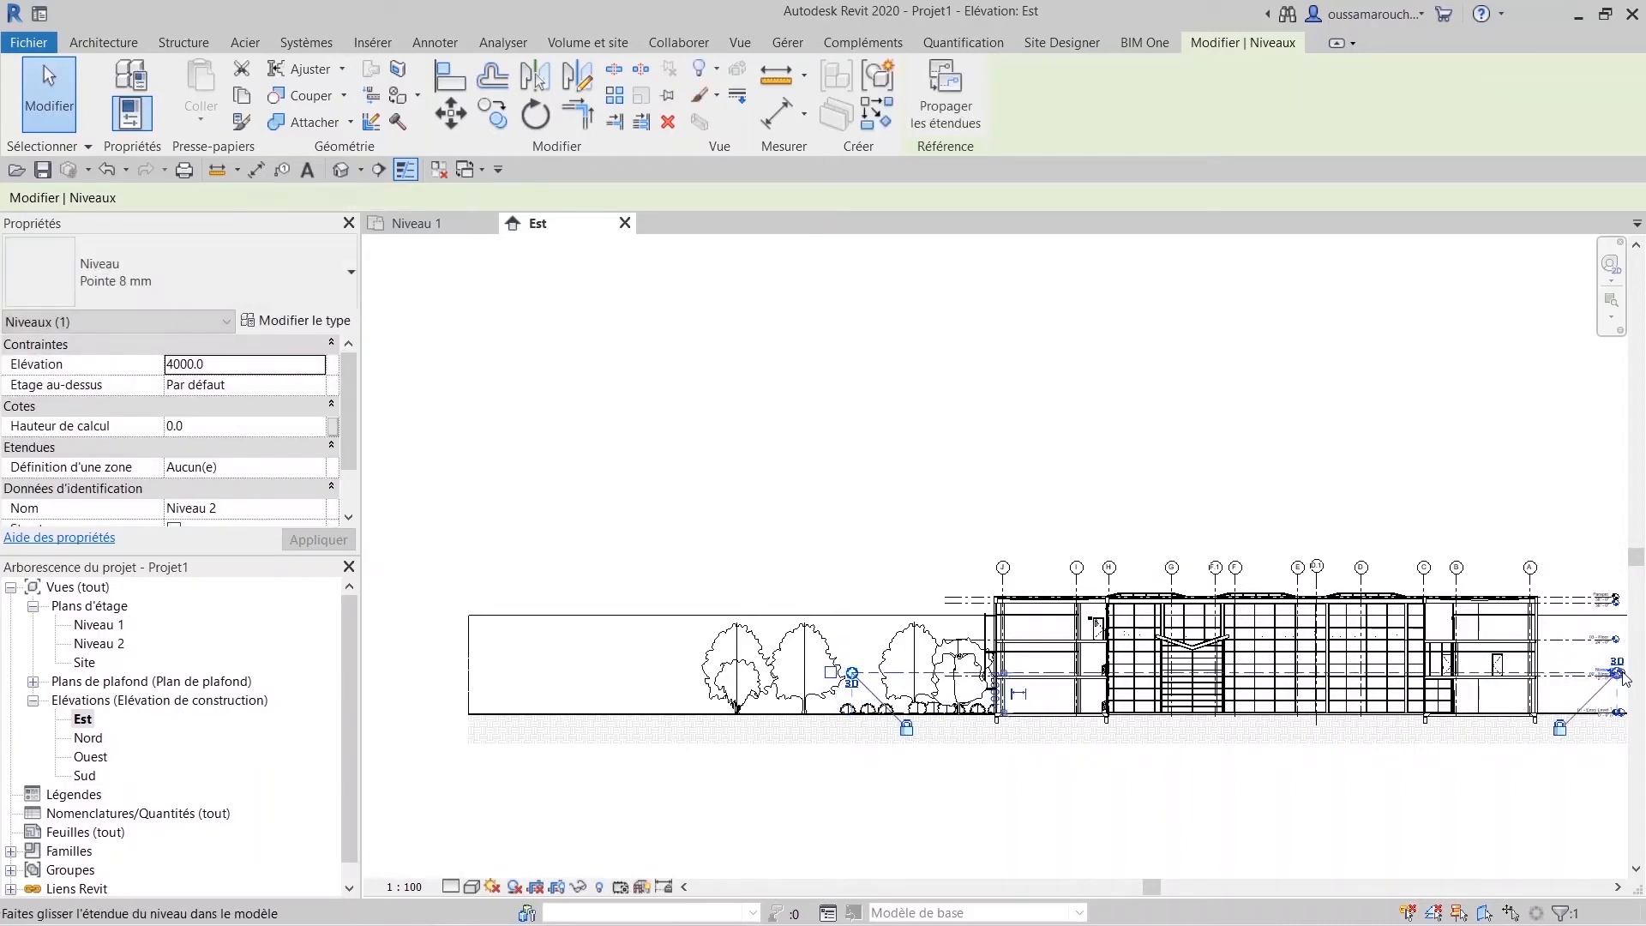
pyautogui.click(1550, 798)
pyautogui.scroll(1, 1506, 812)
pyautogui.moveTo(1507, 812); pyautogui.dragTo(1030, 779, button='middle')
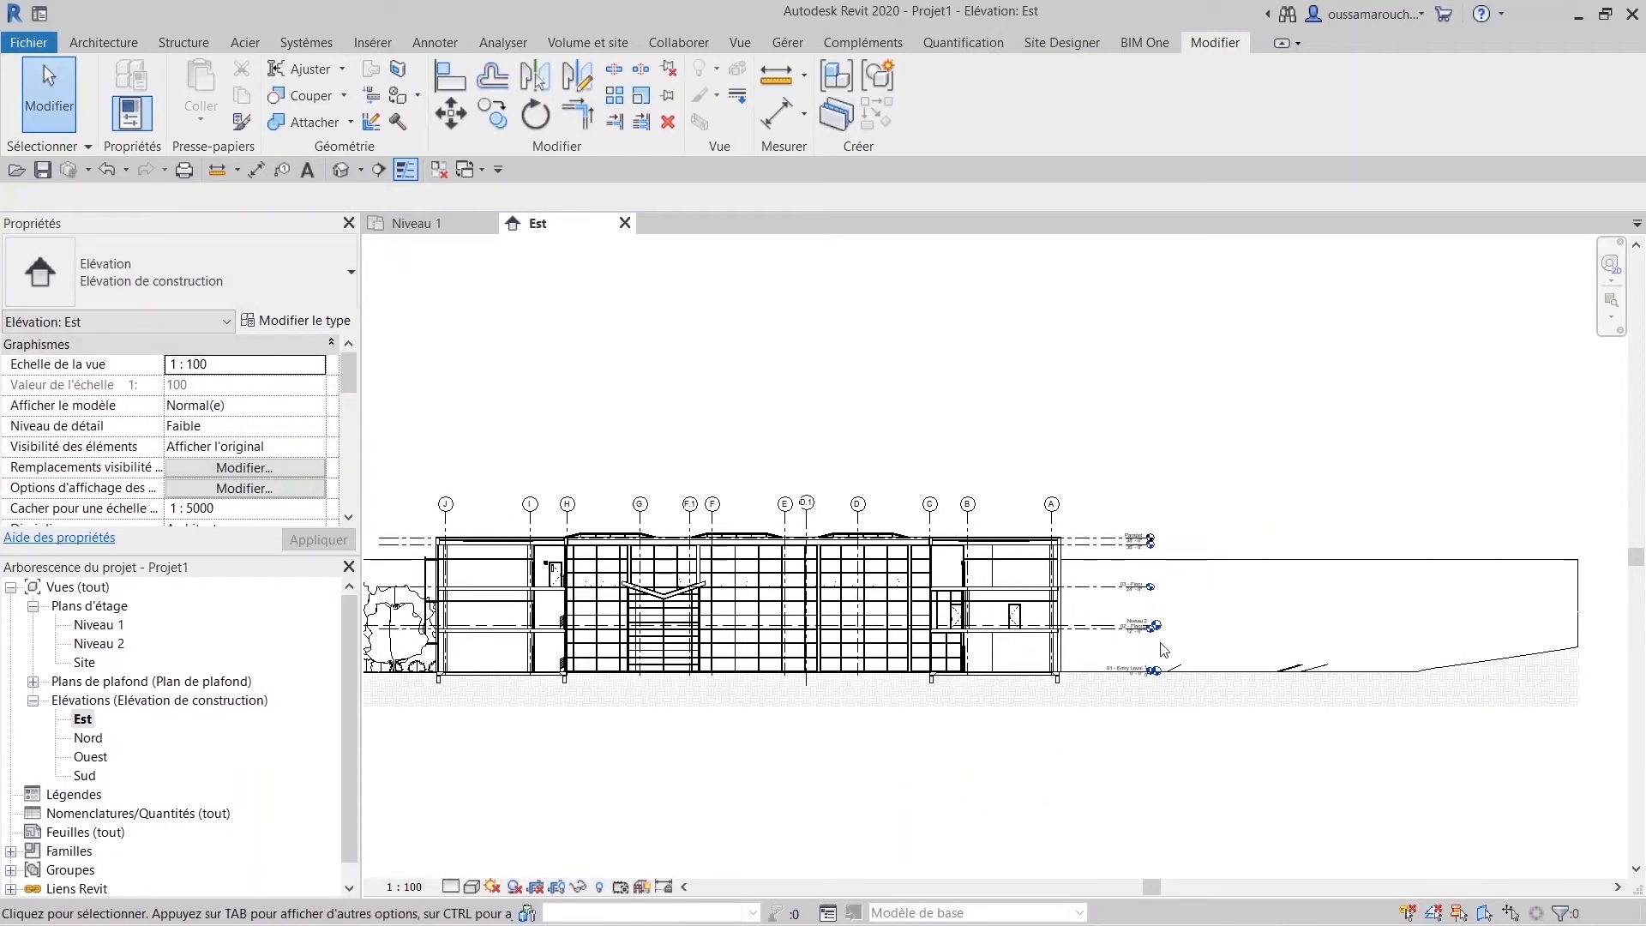
# Delete the Niveau 2 level together with its floor plan and ceiling plan views.
pyautogui.scroll(3, 1164, 649)
pyautogui.scroll(2, 1220, 587)
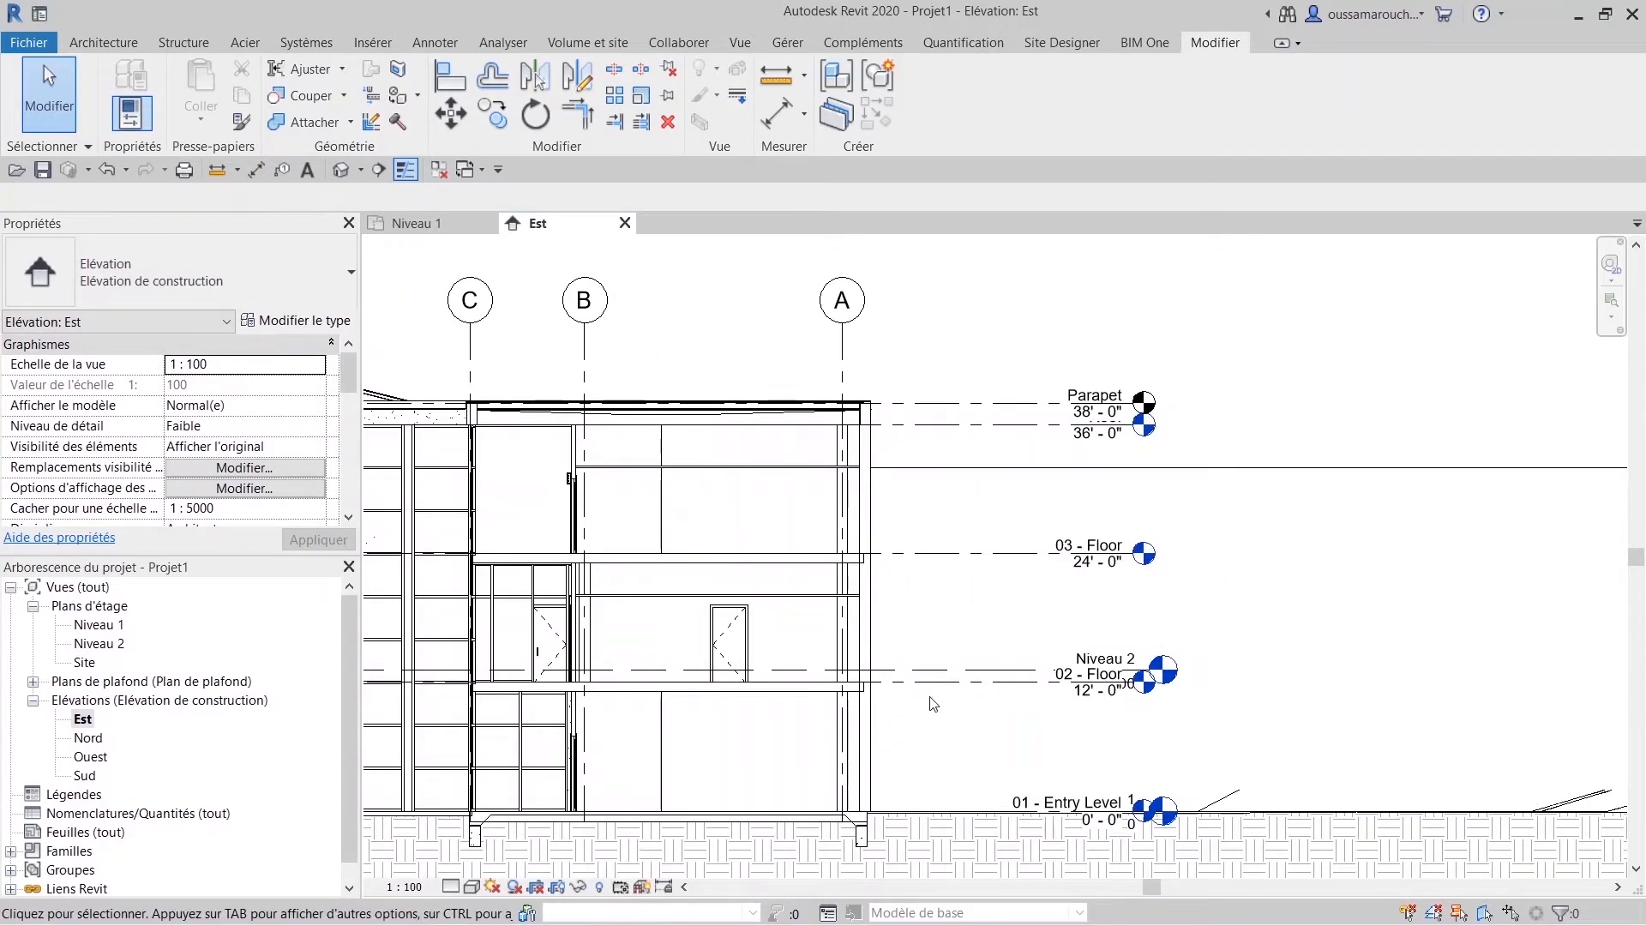
pyautogui.click(1061, 676)
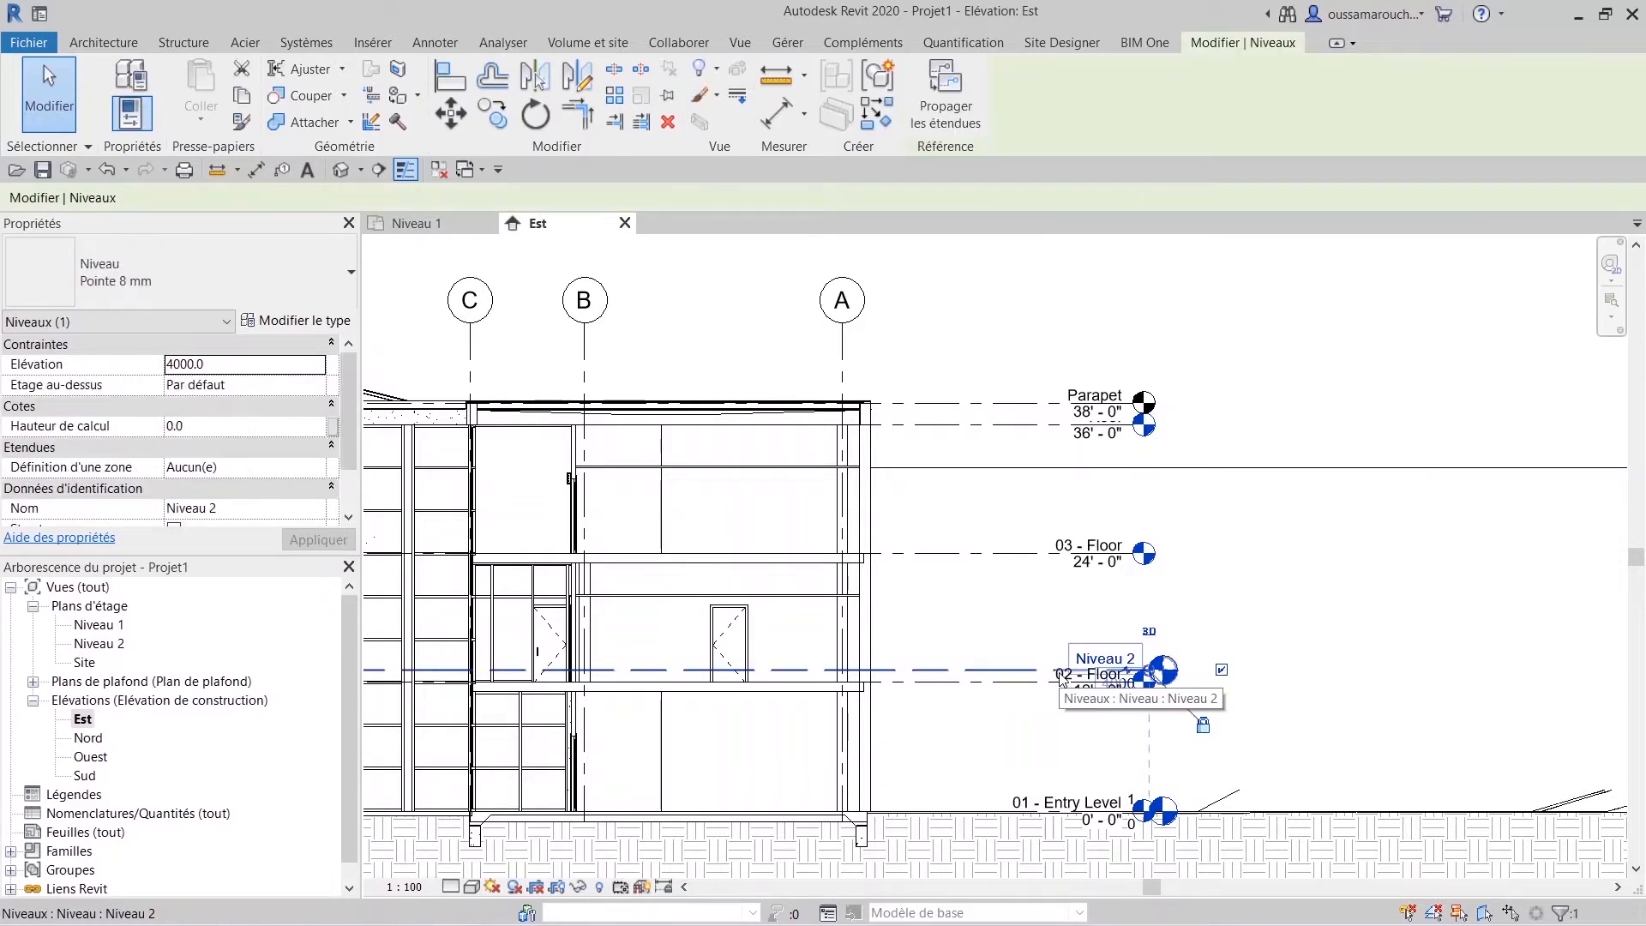
pyautogui.press('Delete')
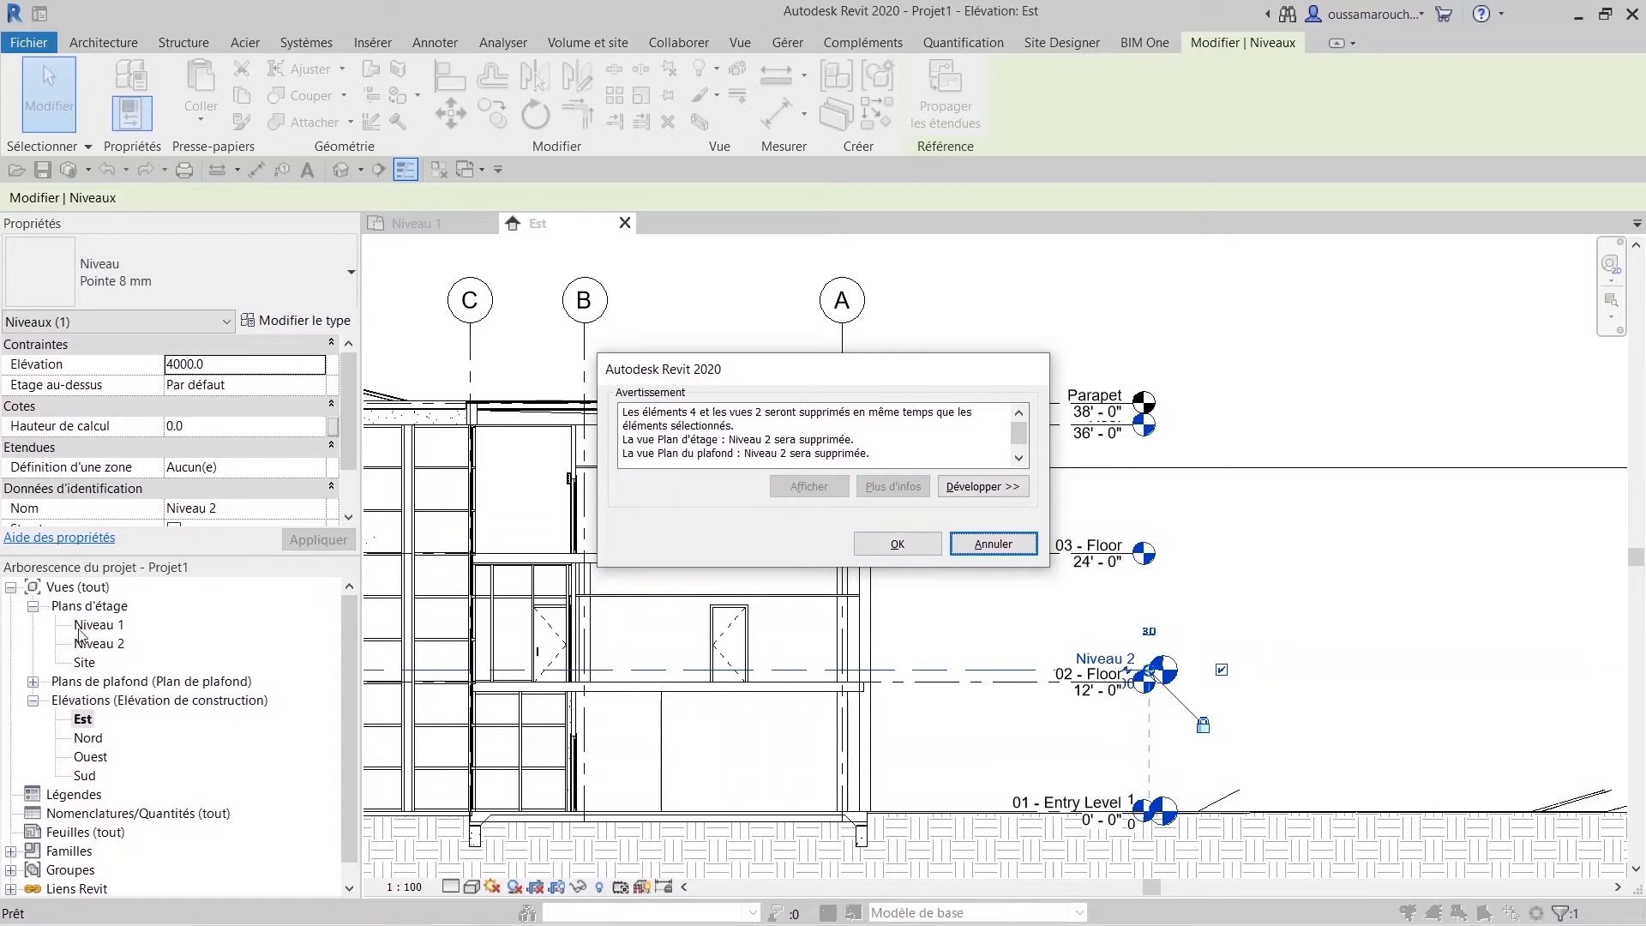
pyautogui.click(898, 545)
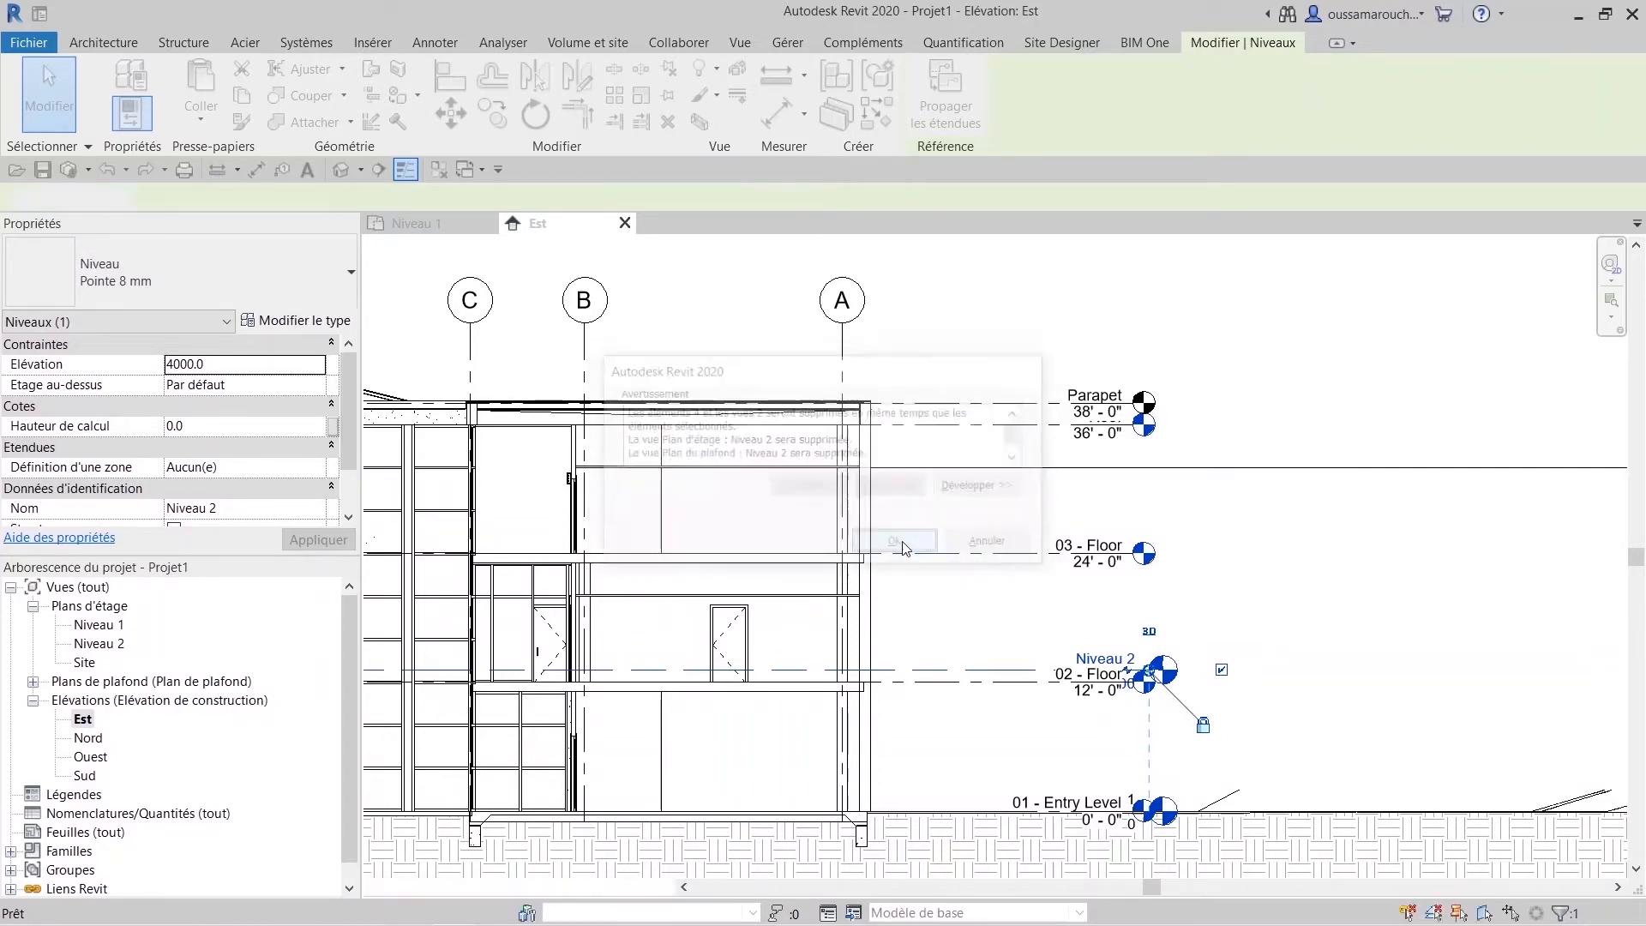
pyautogui.click(1120, 819)
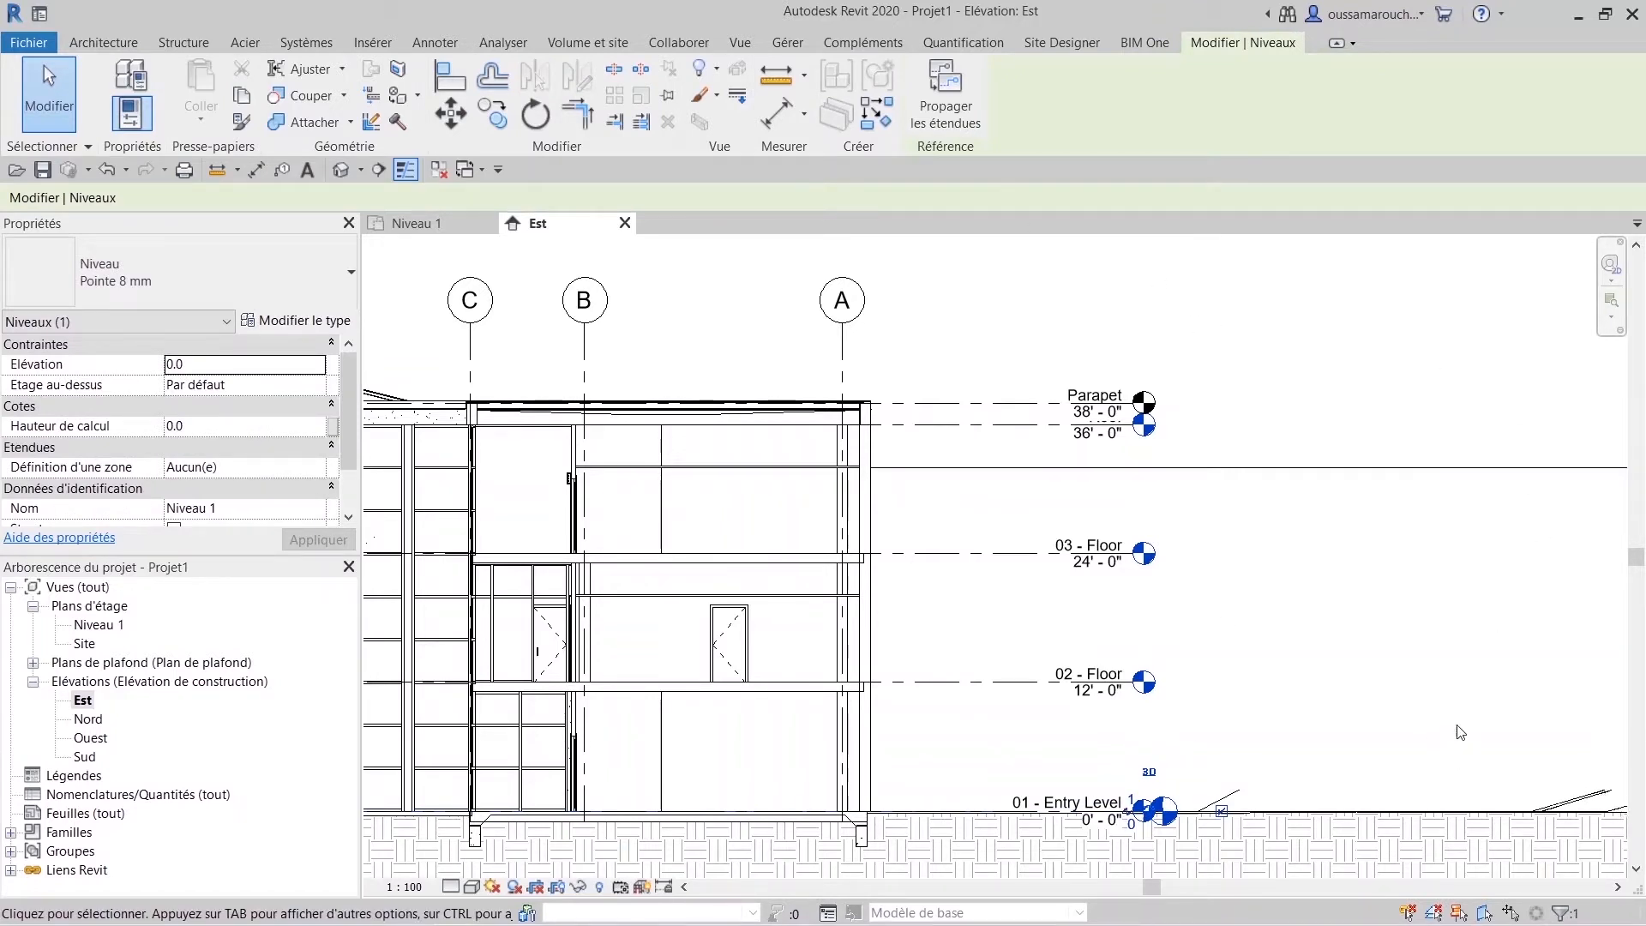
pyautogui.press('Escape')
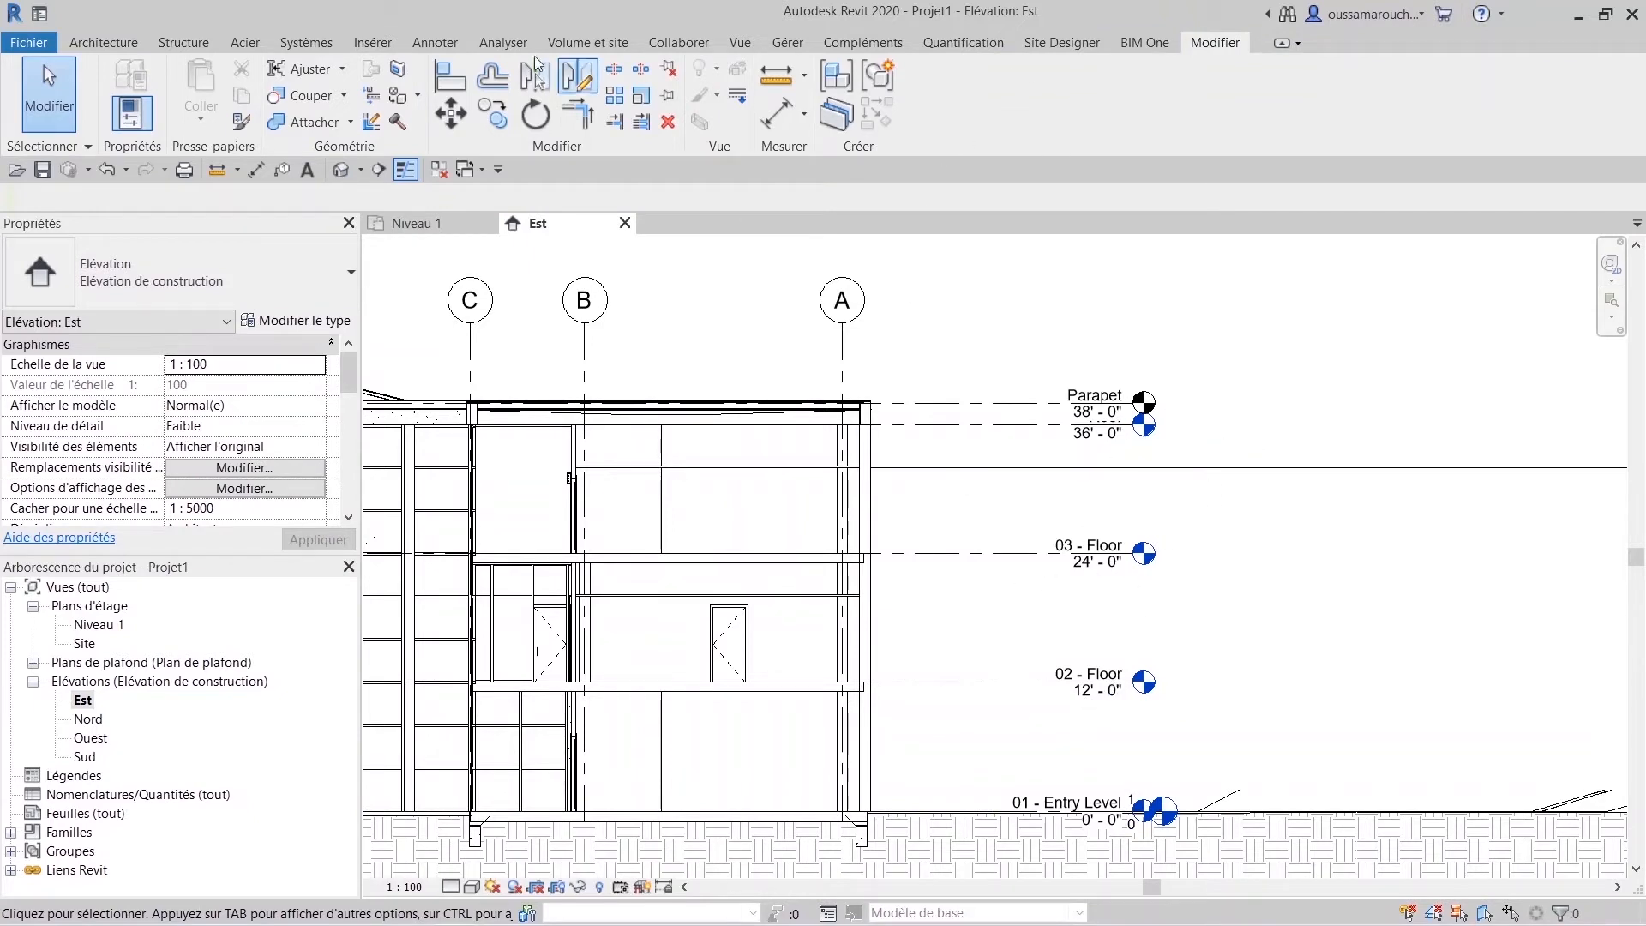
# Start Copier/Contrôler on the linked Arch Link Model.rvt in the Est elevation.
pyautogui.click(675, 42)
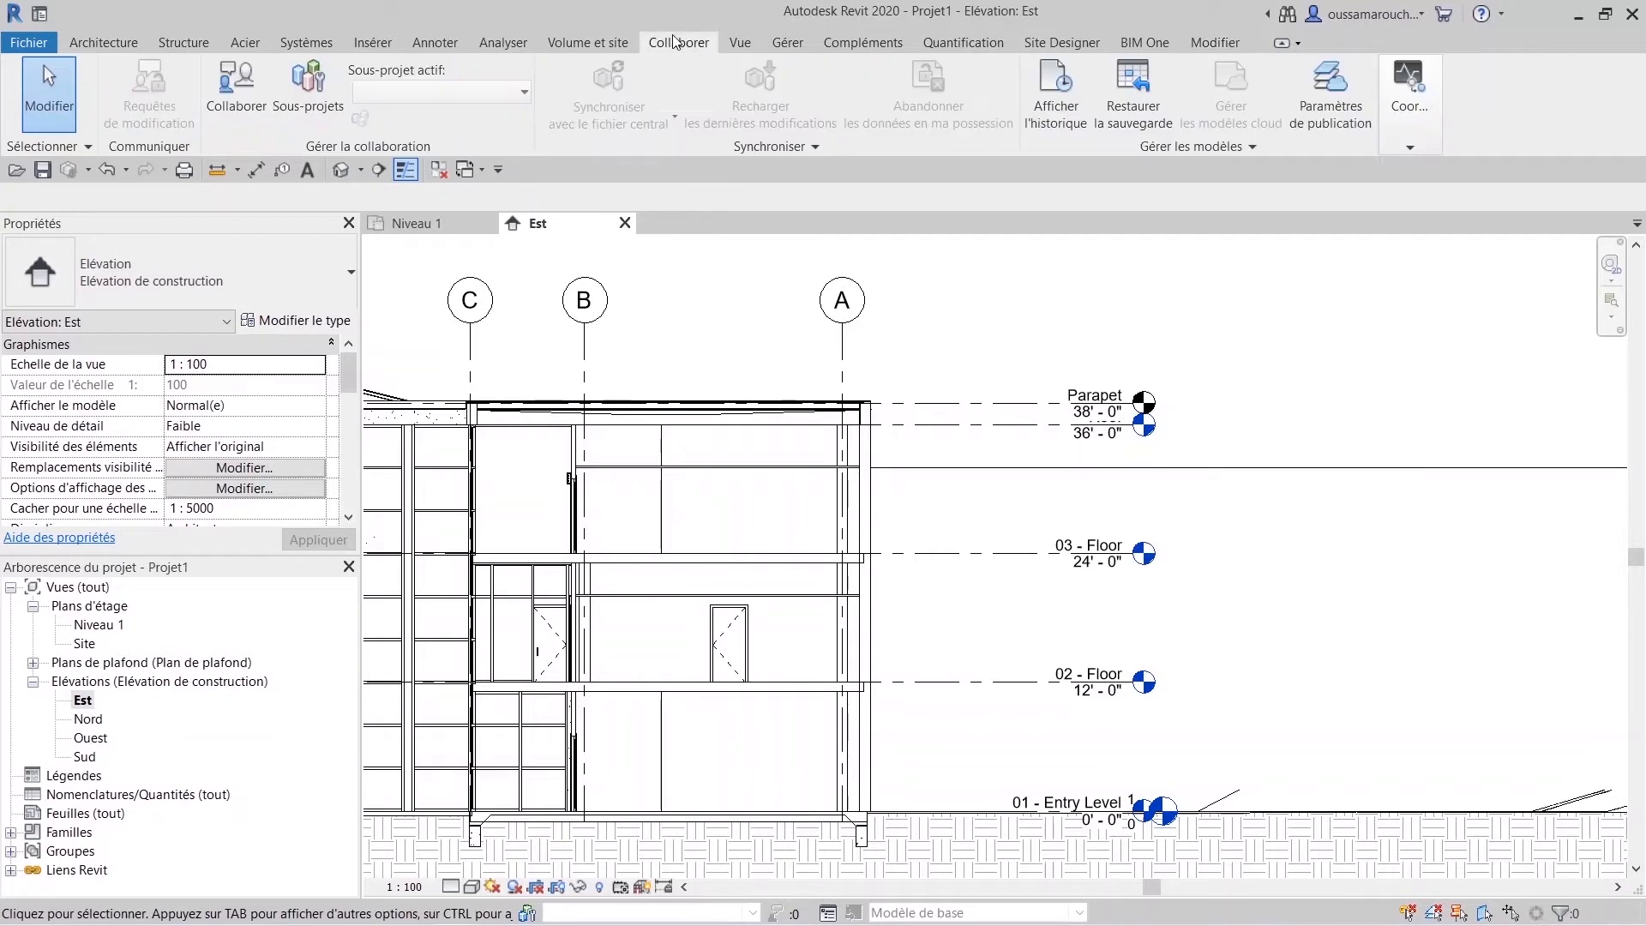
pyautogui.click(1412, 119)
pyautogui.click(1205, 220)
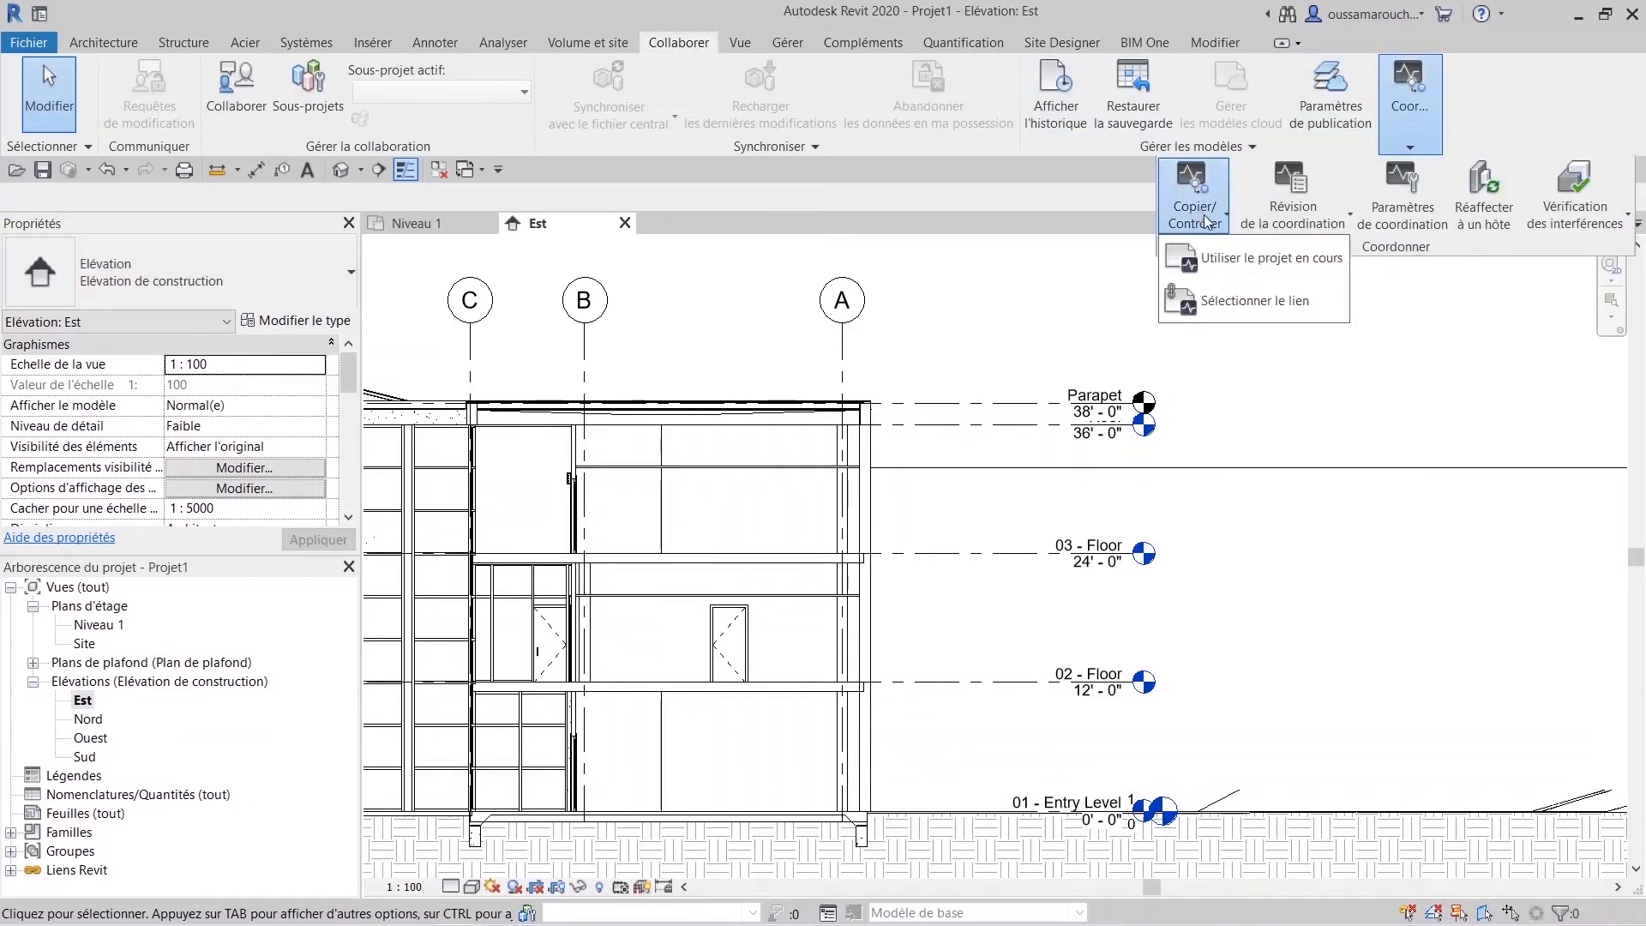
pyautogui.click(1251, 300)
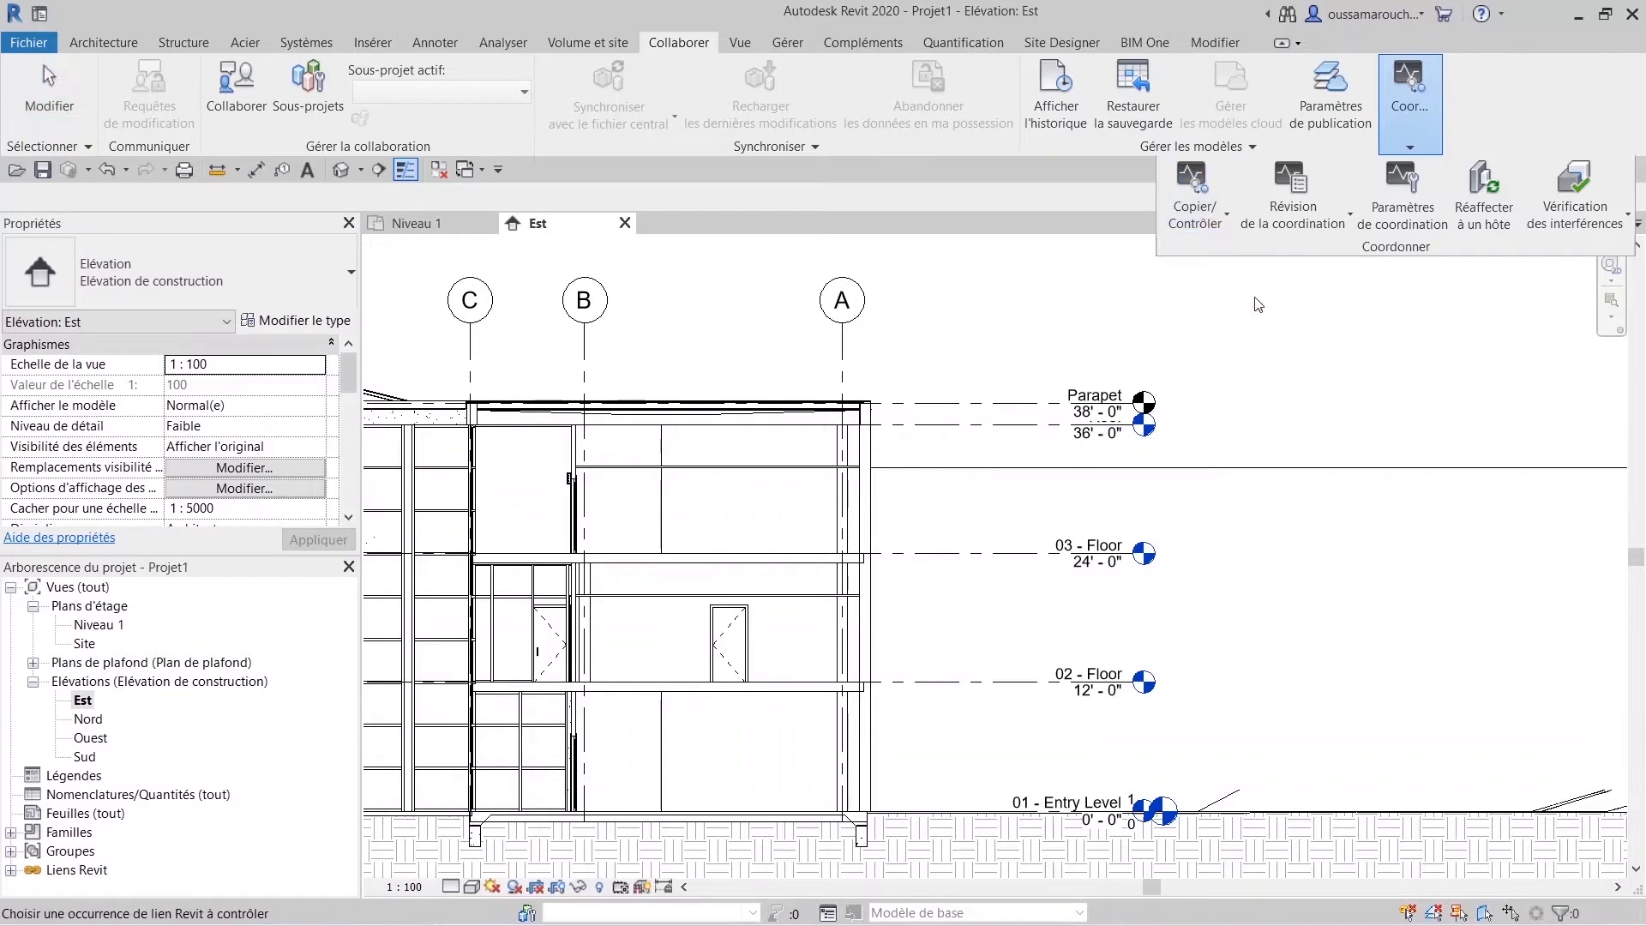
pyautogui.scroll(-3, 1250, 408)
pyautogui.scroll(-1, 1250, 408)
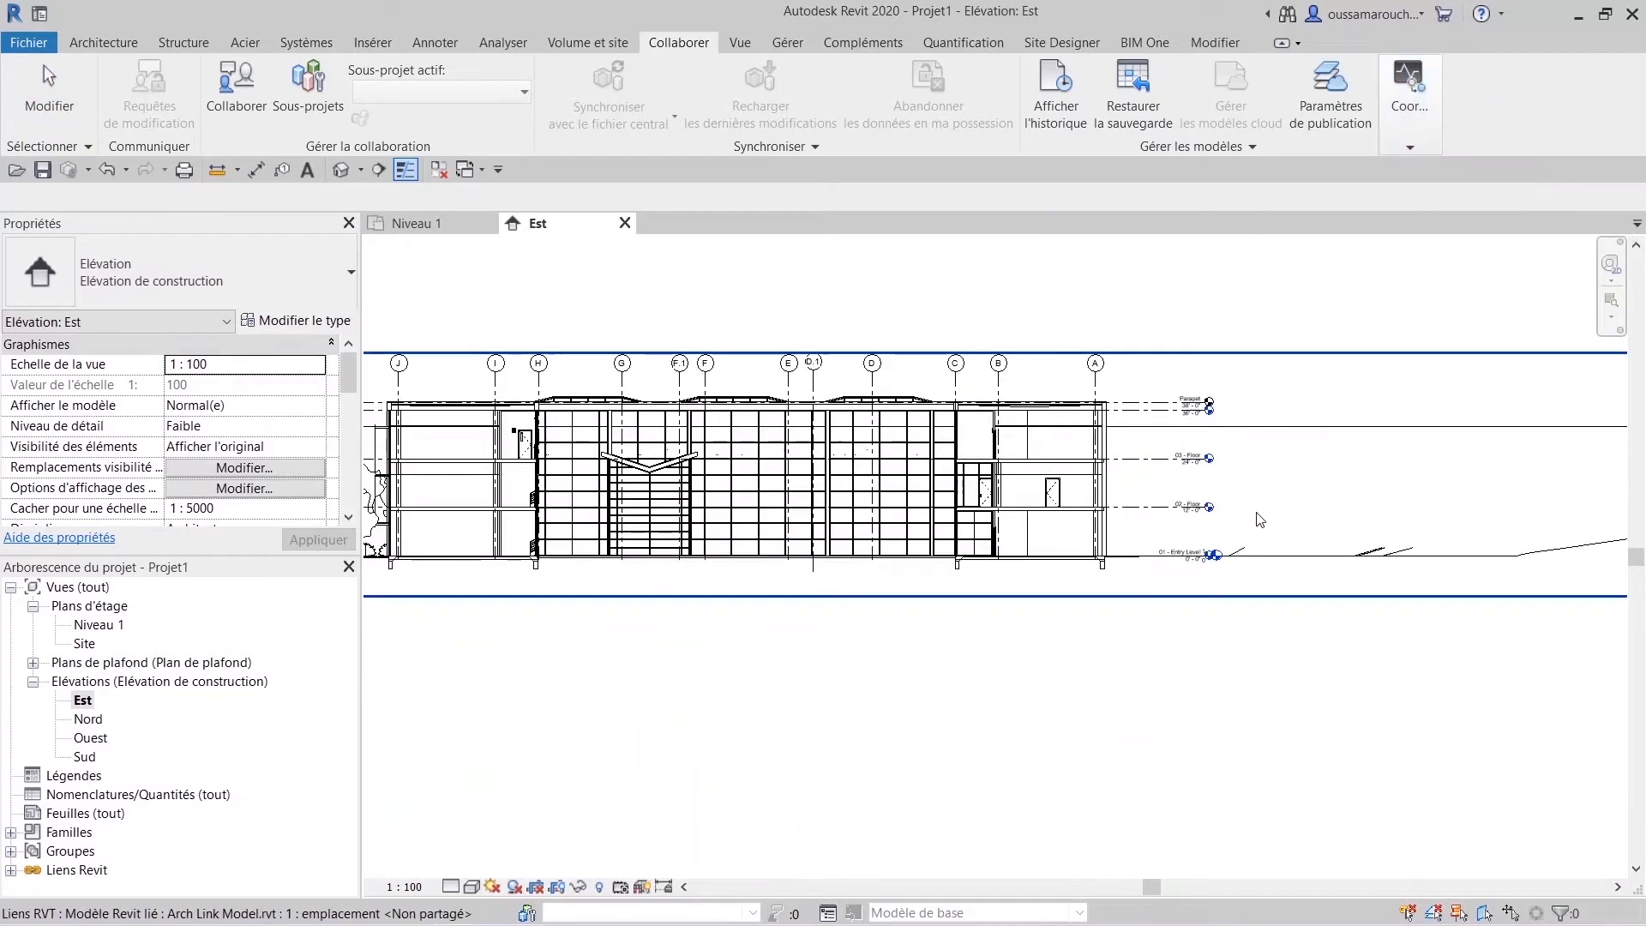
pyautogui.click(1253, 600)
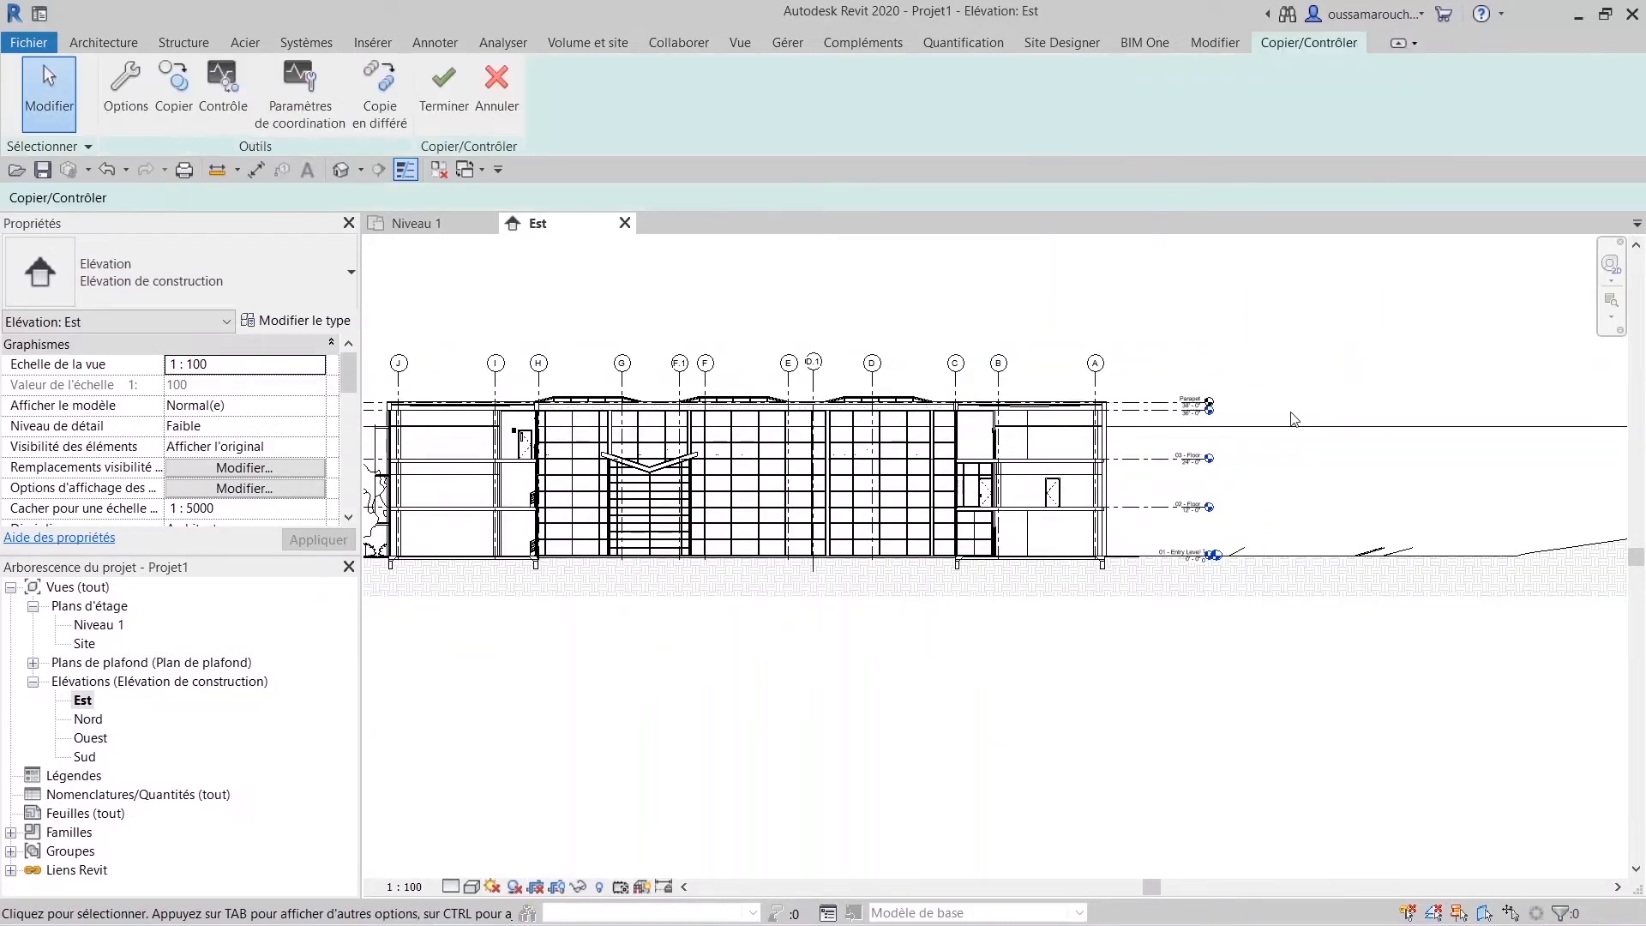
pyautogui.moveTo(1116, 315); pyautogui.dragTo(1028, 368, button='middle')
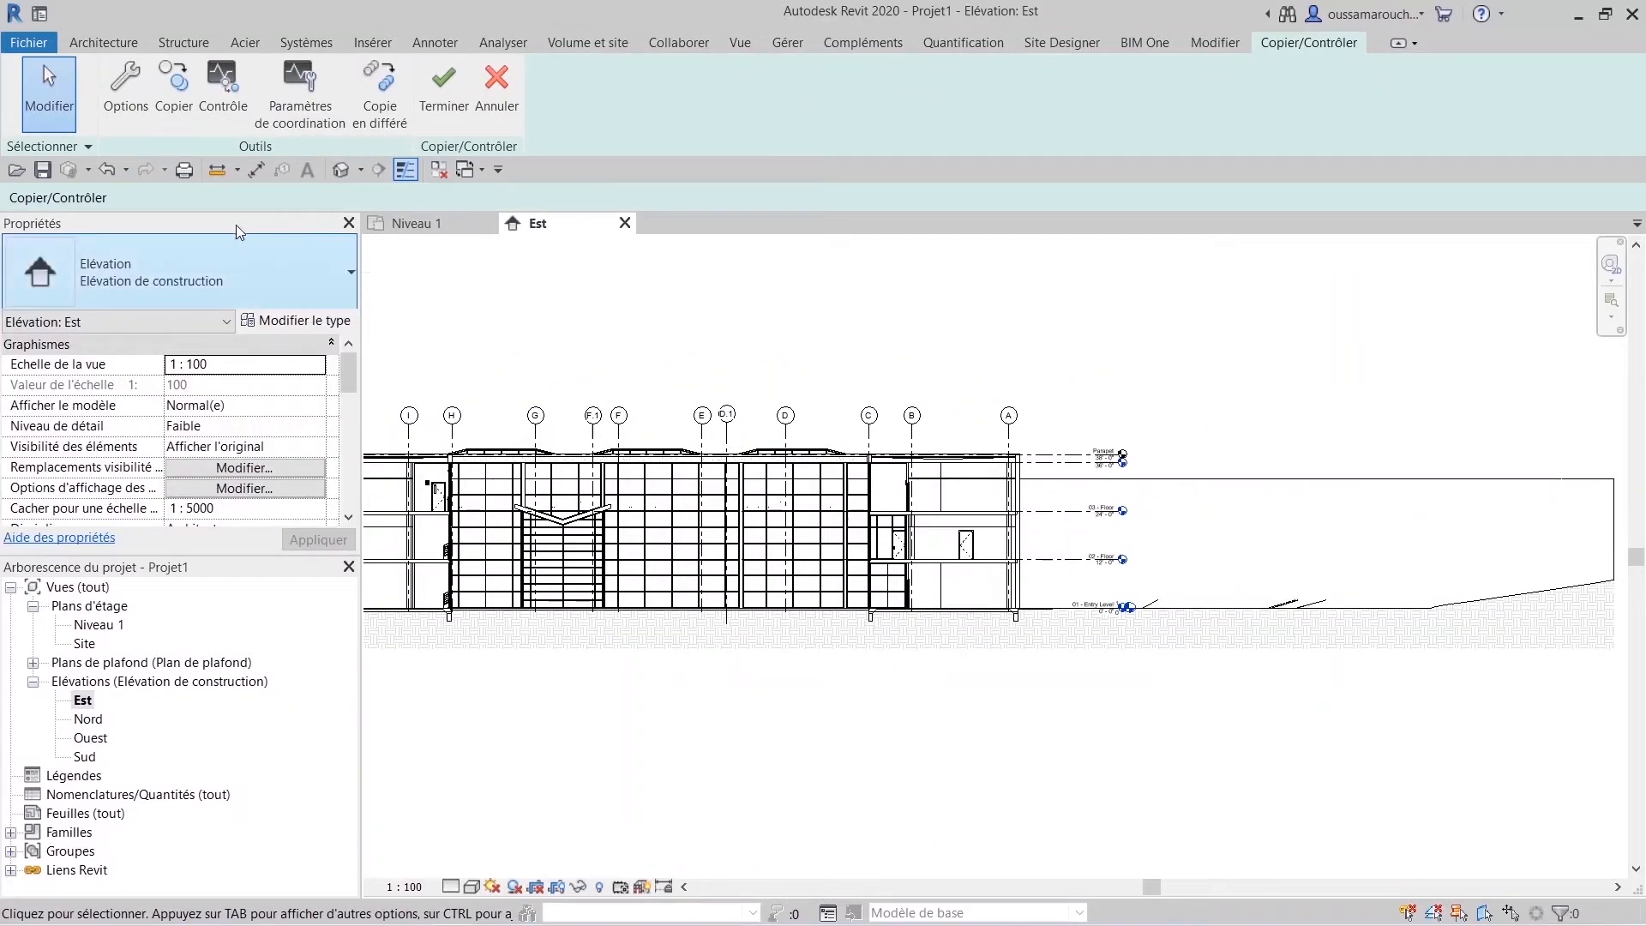
# Review the Copier/Contrôler type mappings for levels, grids, columns, walls and floors, including the round concrete column sizes.
pyautogui.click(126, 84)
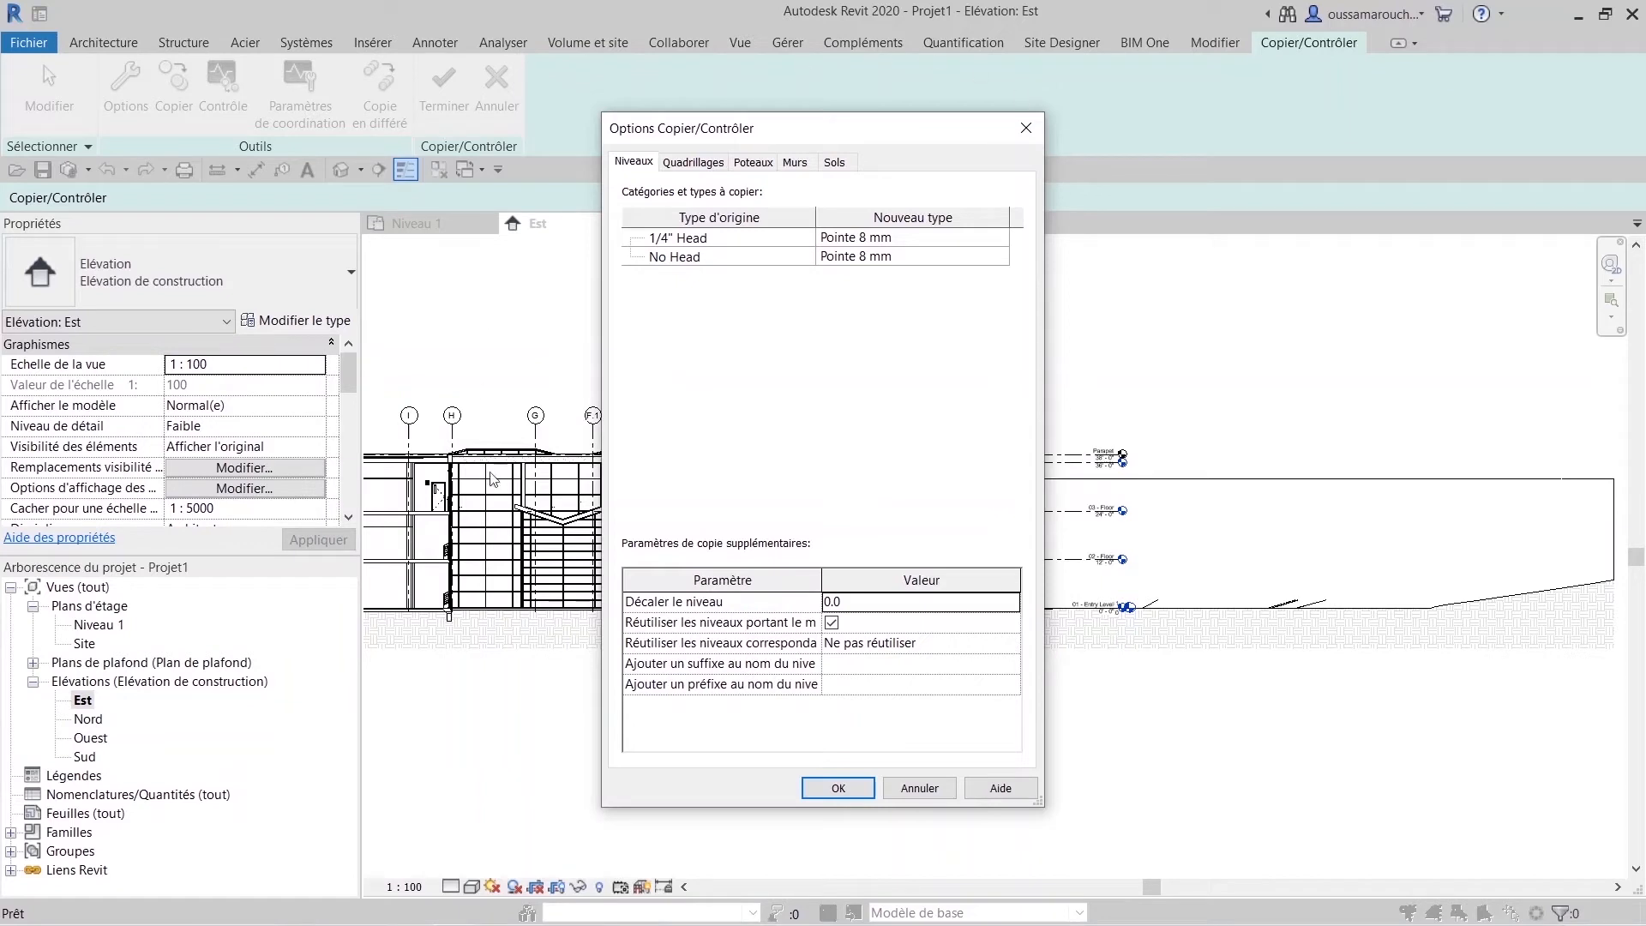
pyautogui.click(682, 167)
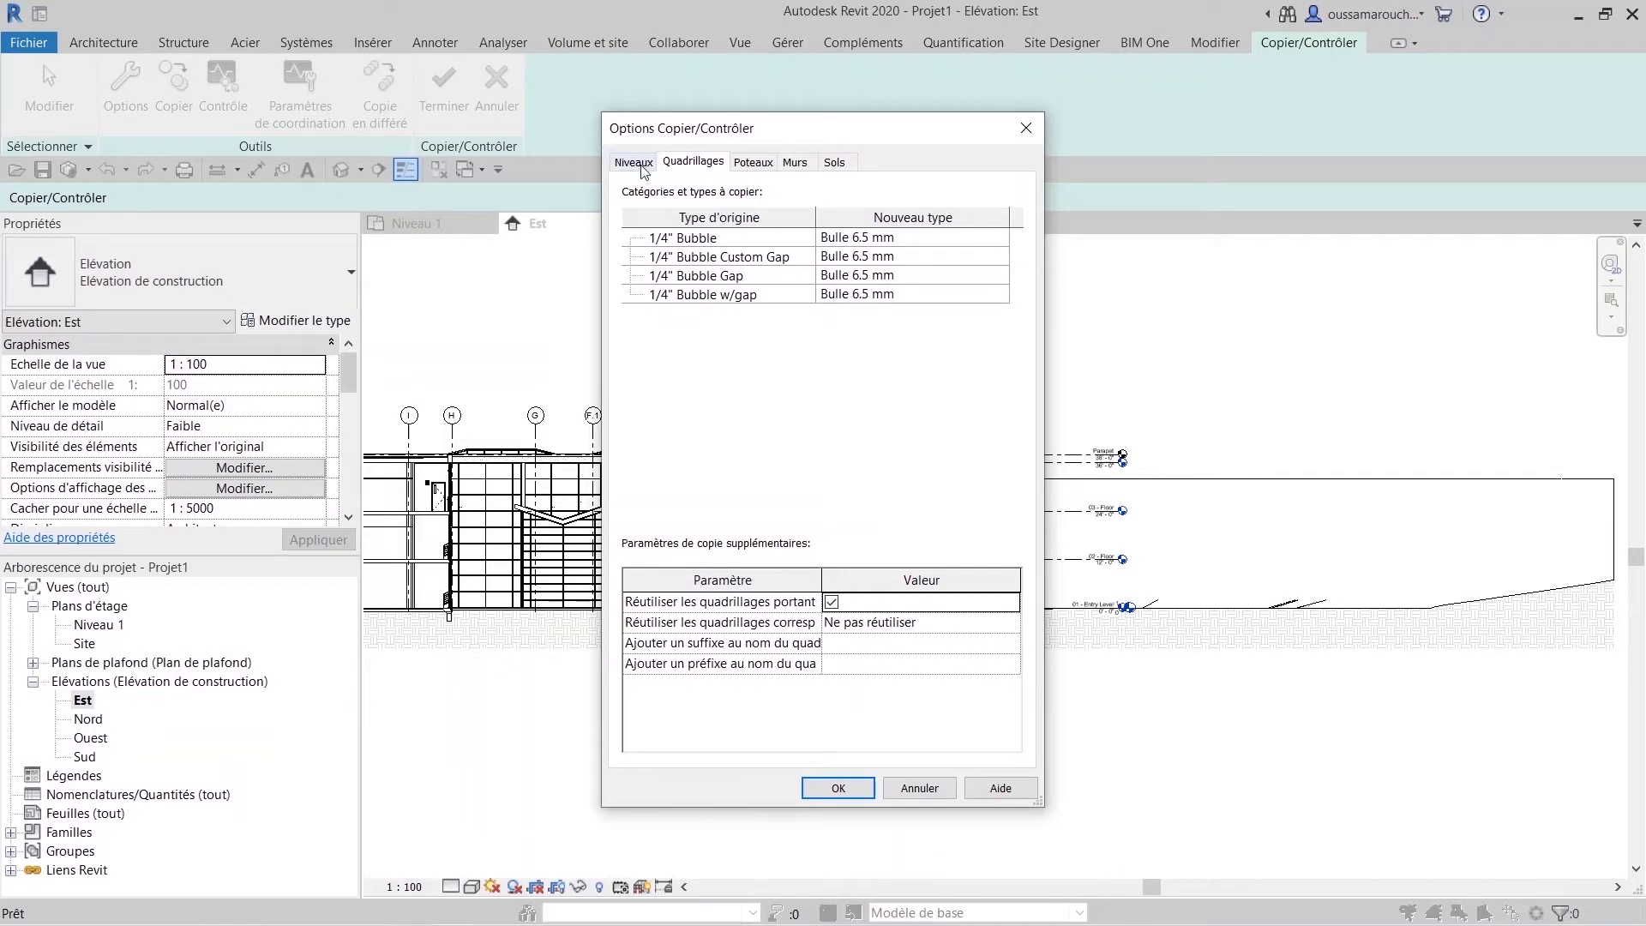
pyautogui.click(743, 162)
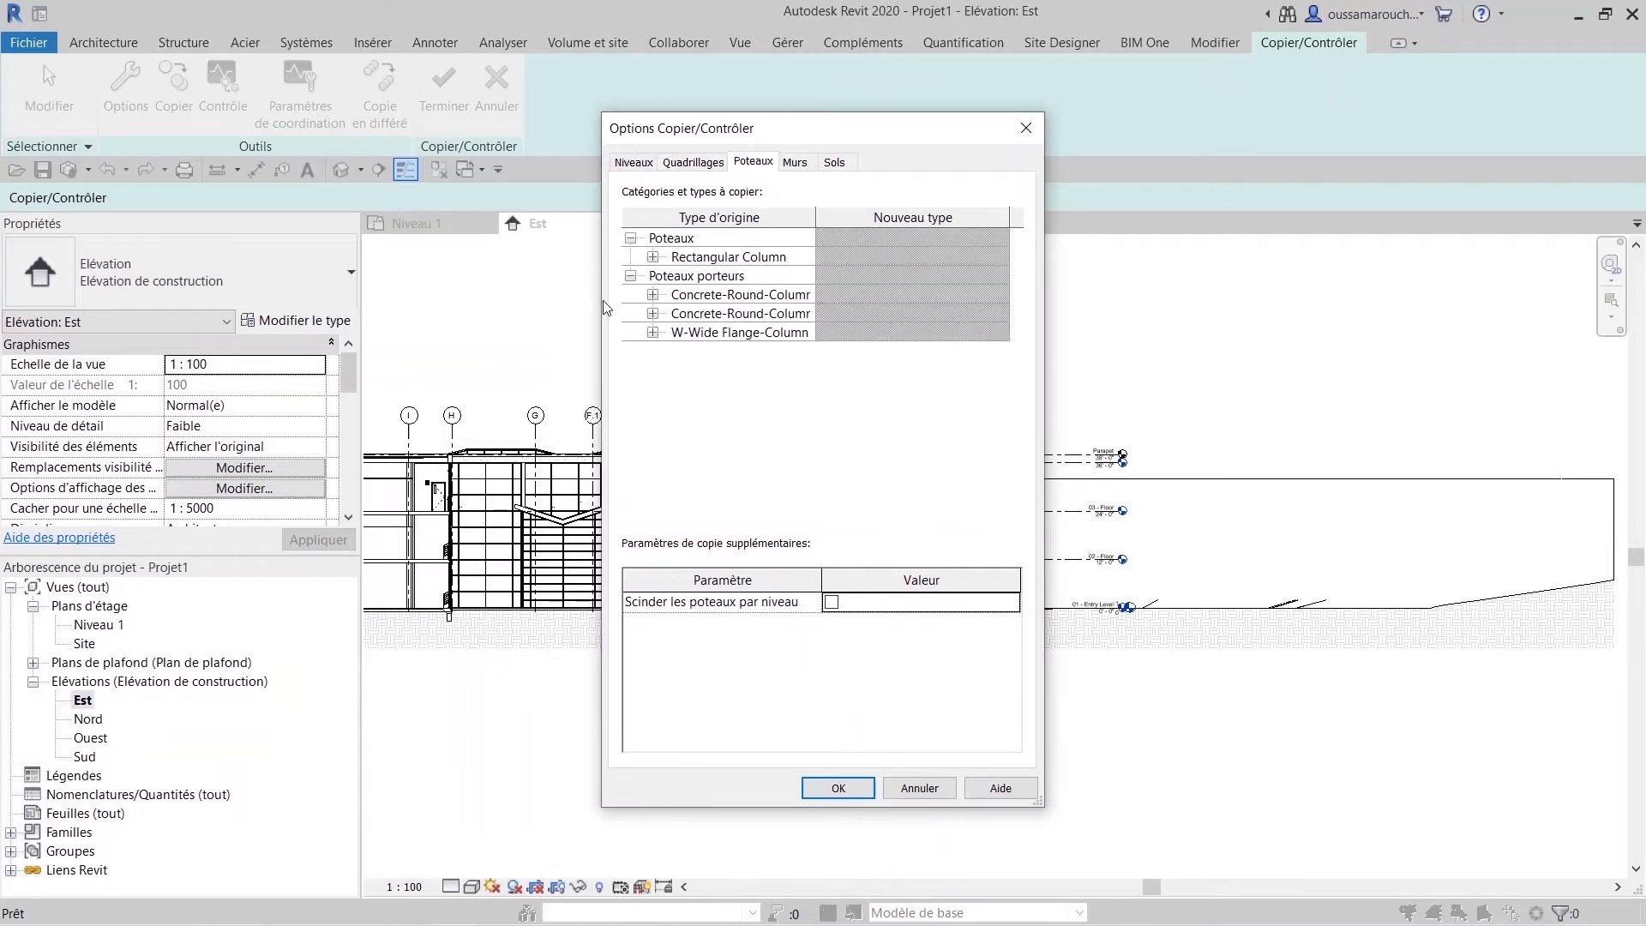
pyautogui.click(653, 295)
pyautogui.click(652, 371)
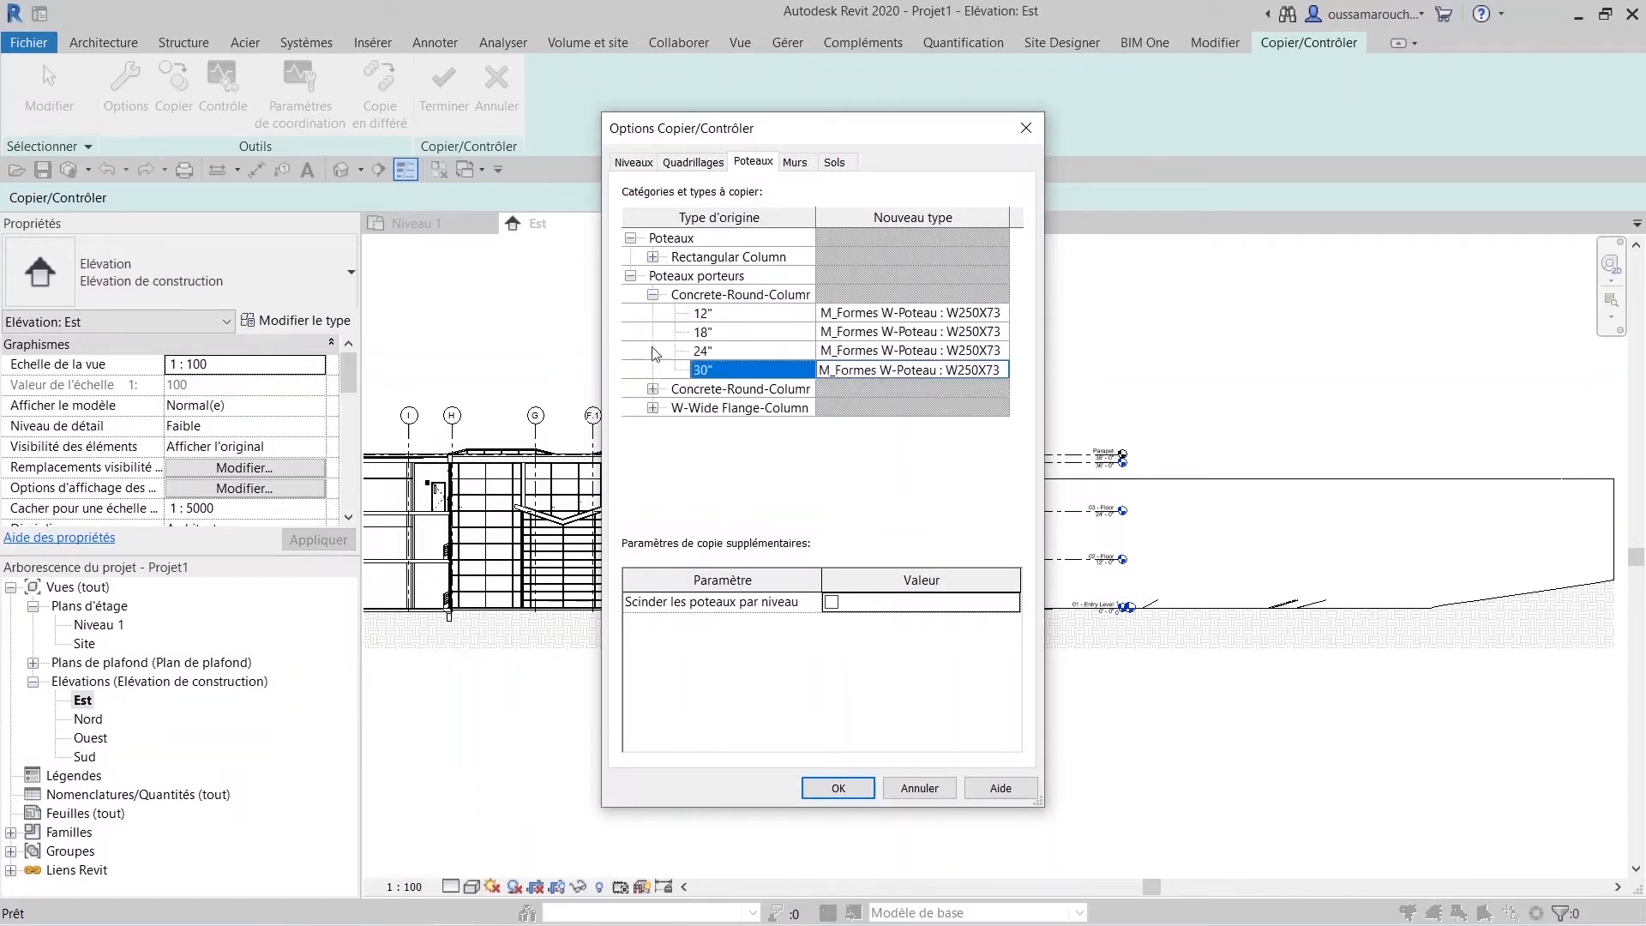
pyautogui.click(677, 294)
pyautogui.click(788, 166)
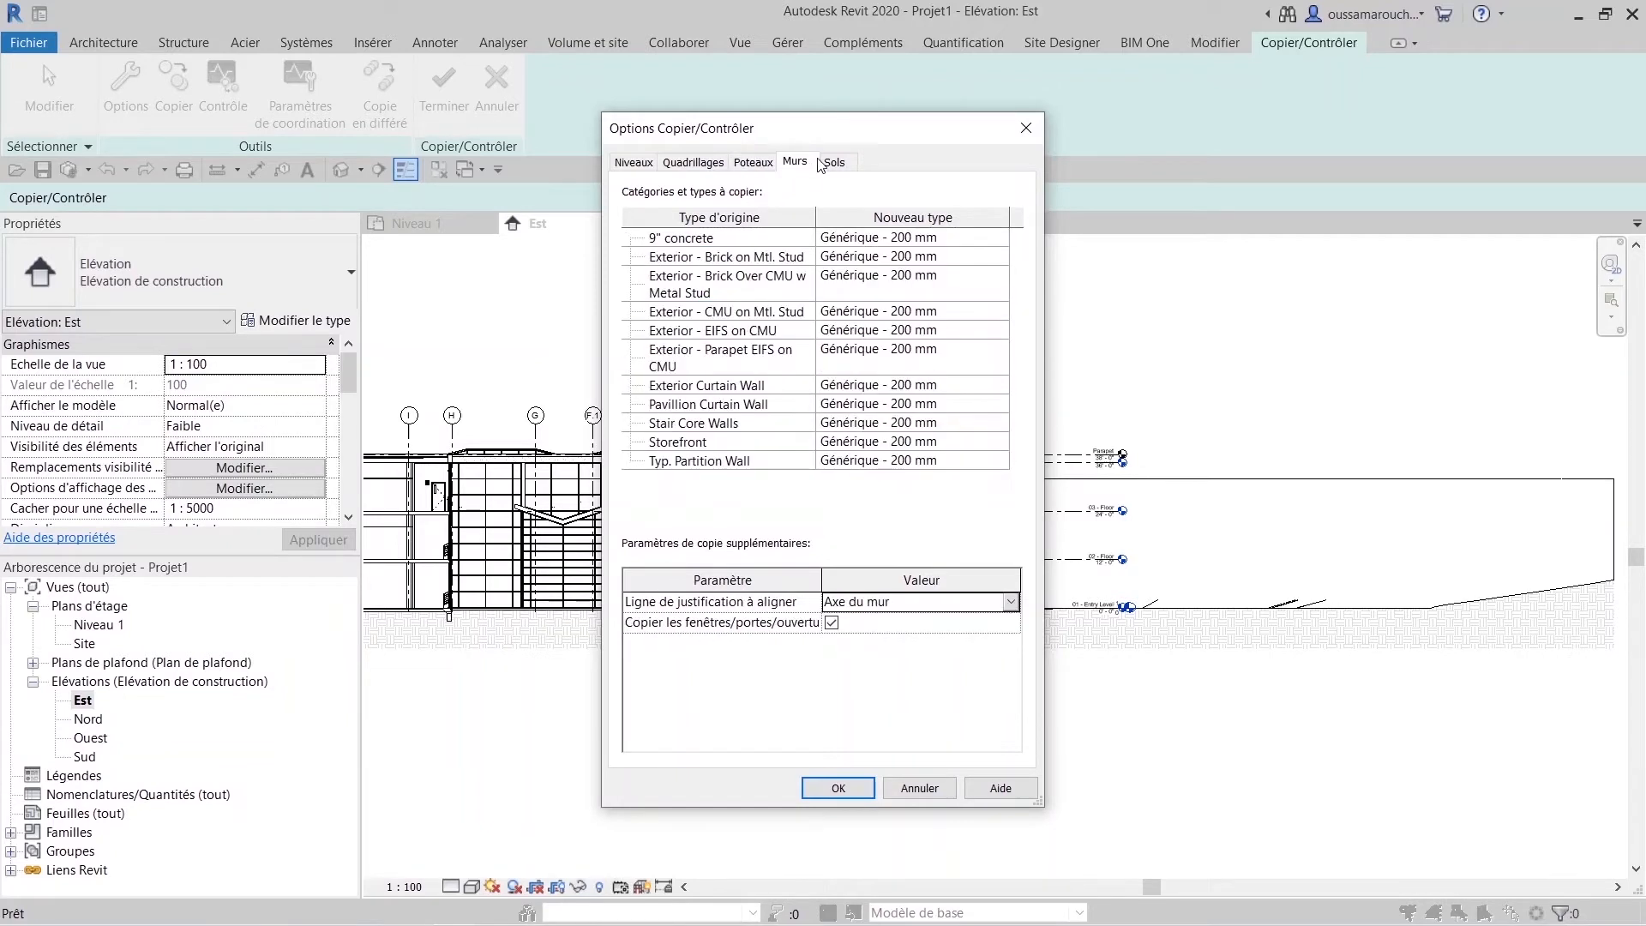
pyautogui.click(835, 165)
pyautogui.click(838, 788)
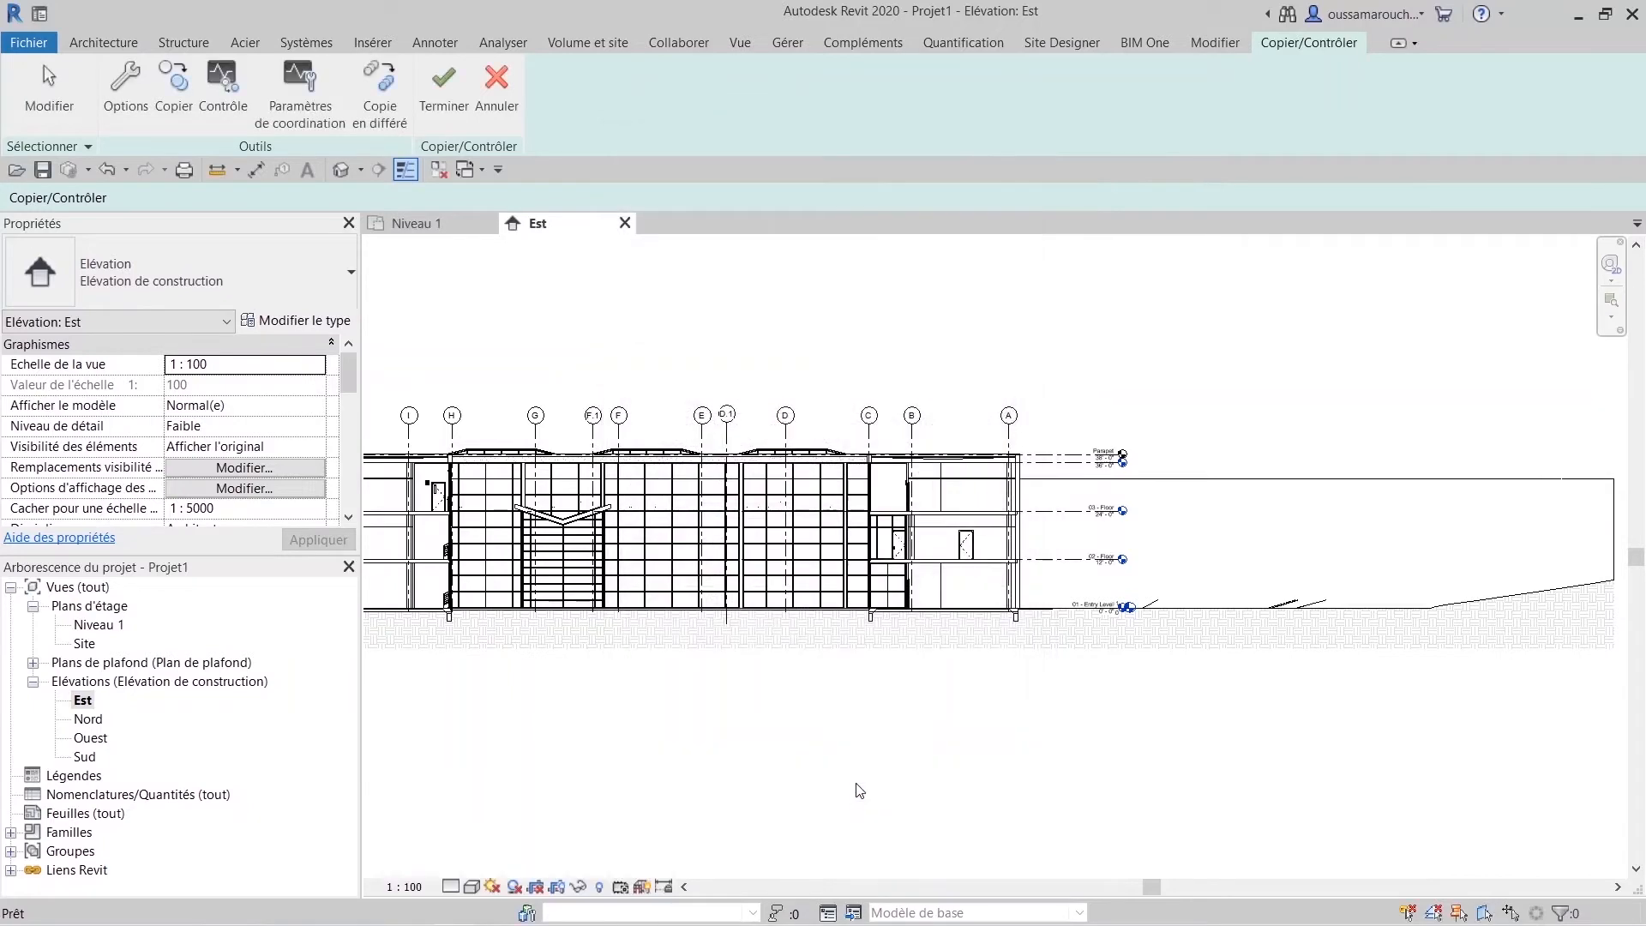
# Copy the linked model's 02 - Floor, 03 - Floor, Roof and Parapet levels into the project and finish Copier/Contrôler.
pyautogui.click(176, 94)
pyautogui.scroll(2, 1066, 694)
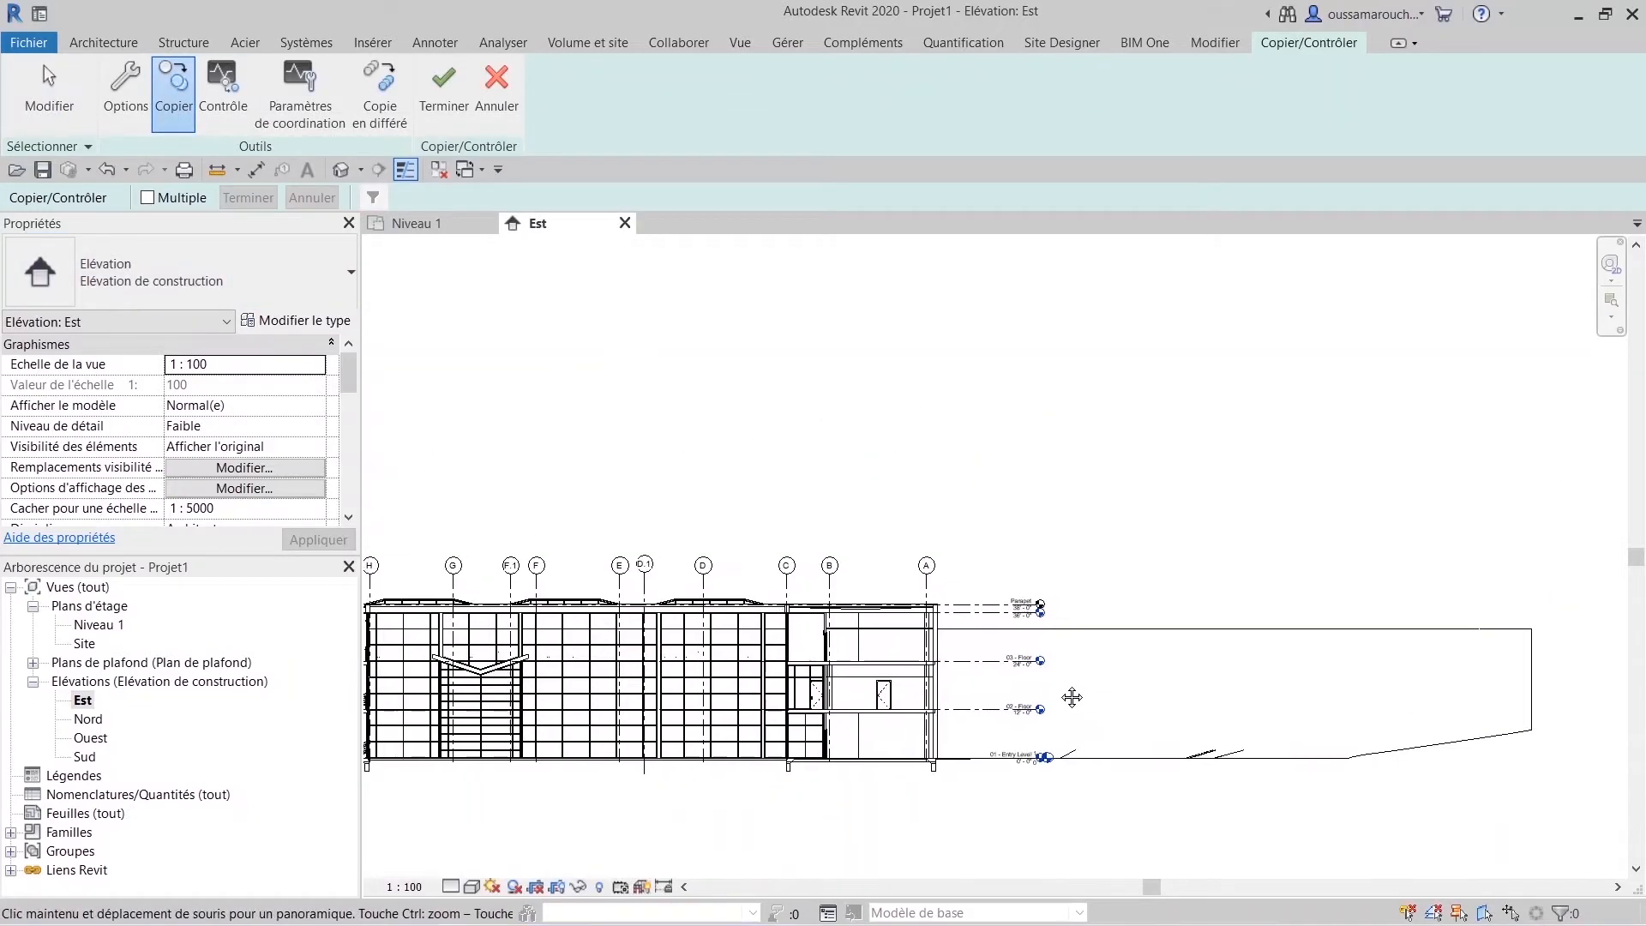
pyautogui.scroll(3, 999, 752)
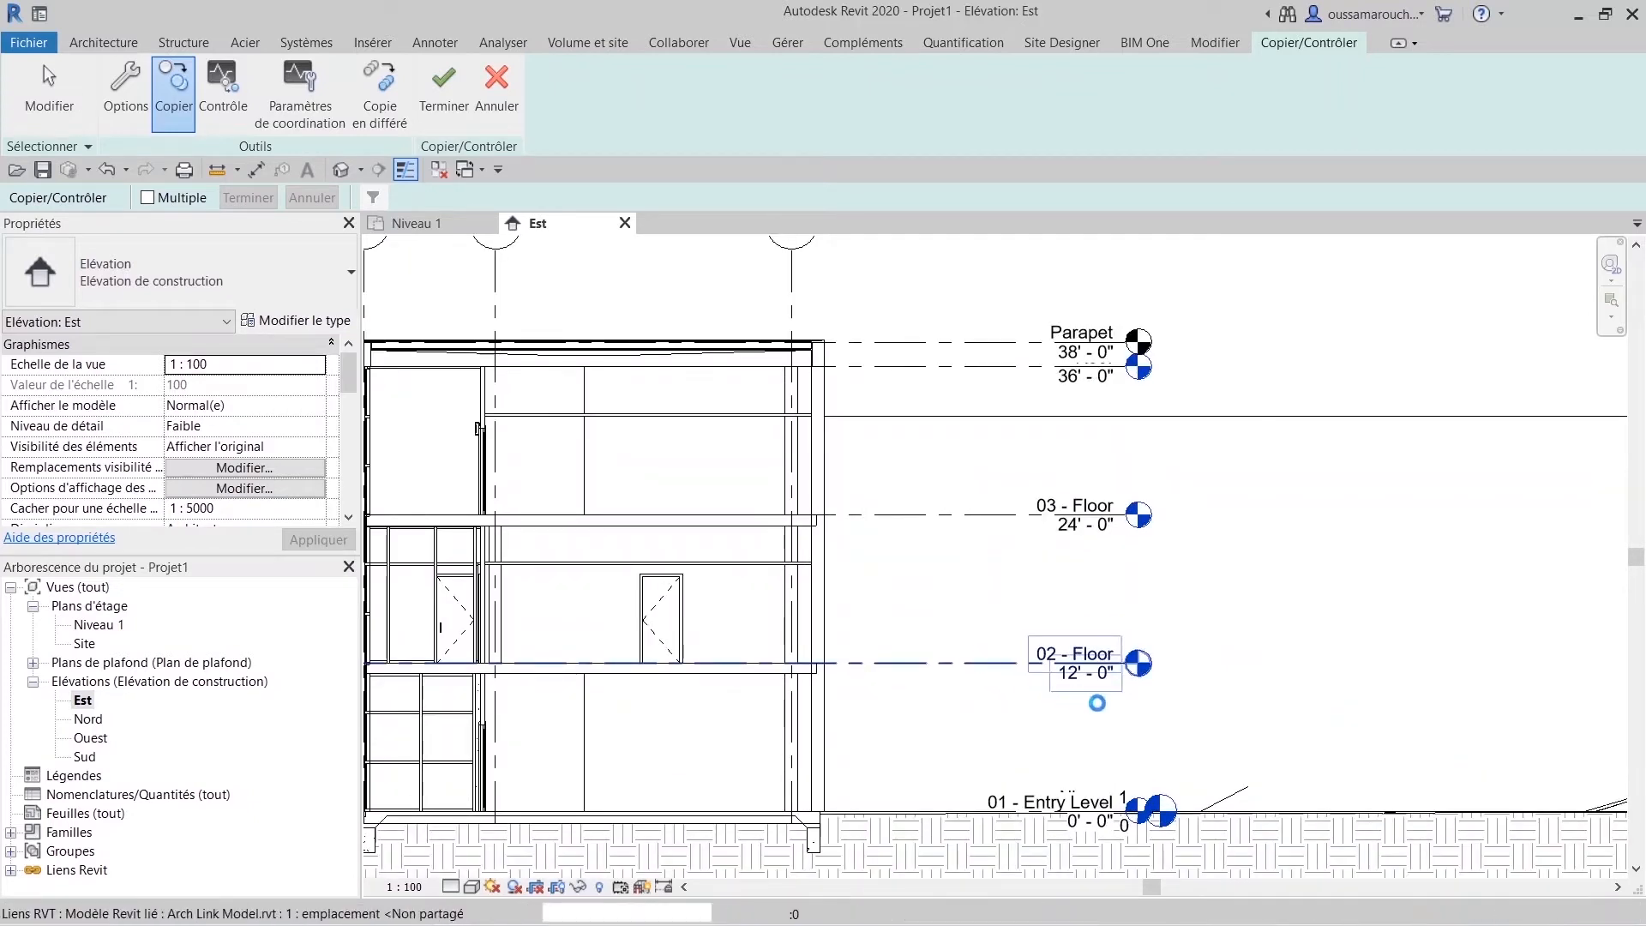
pyautogui.click(983, 669)
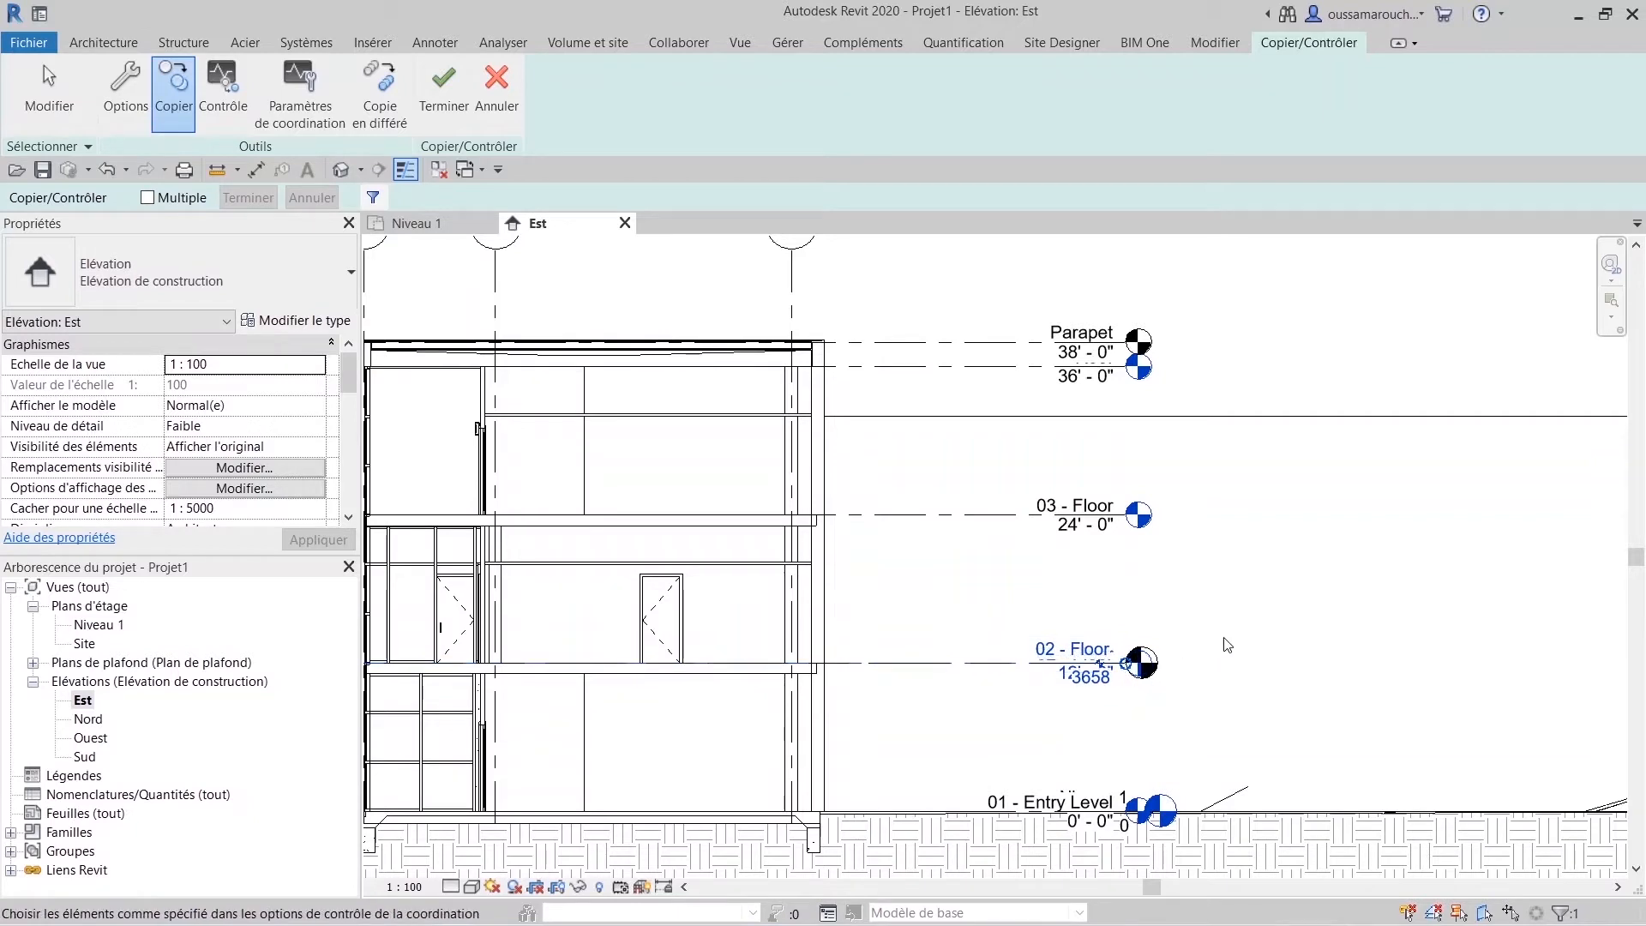
pyautogui.click(999, 515)
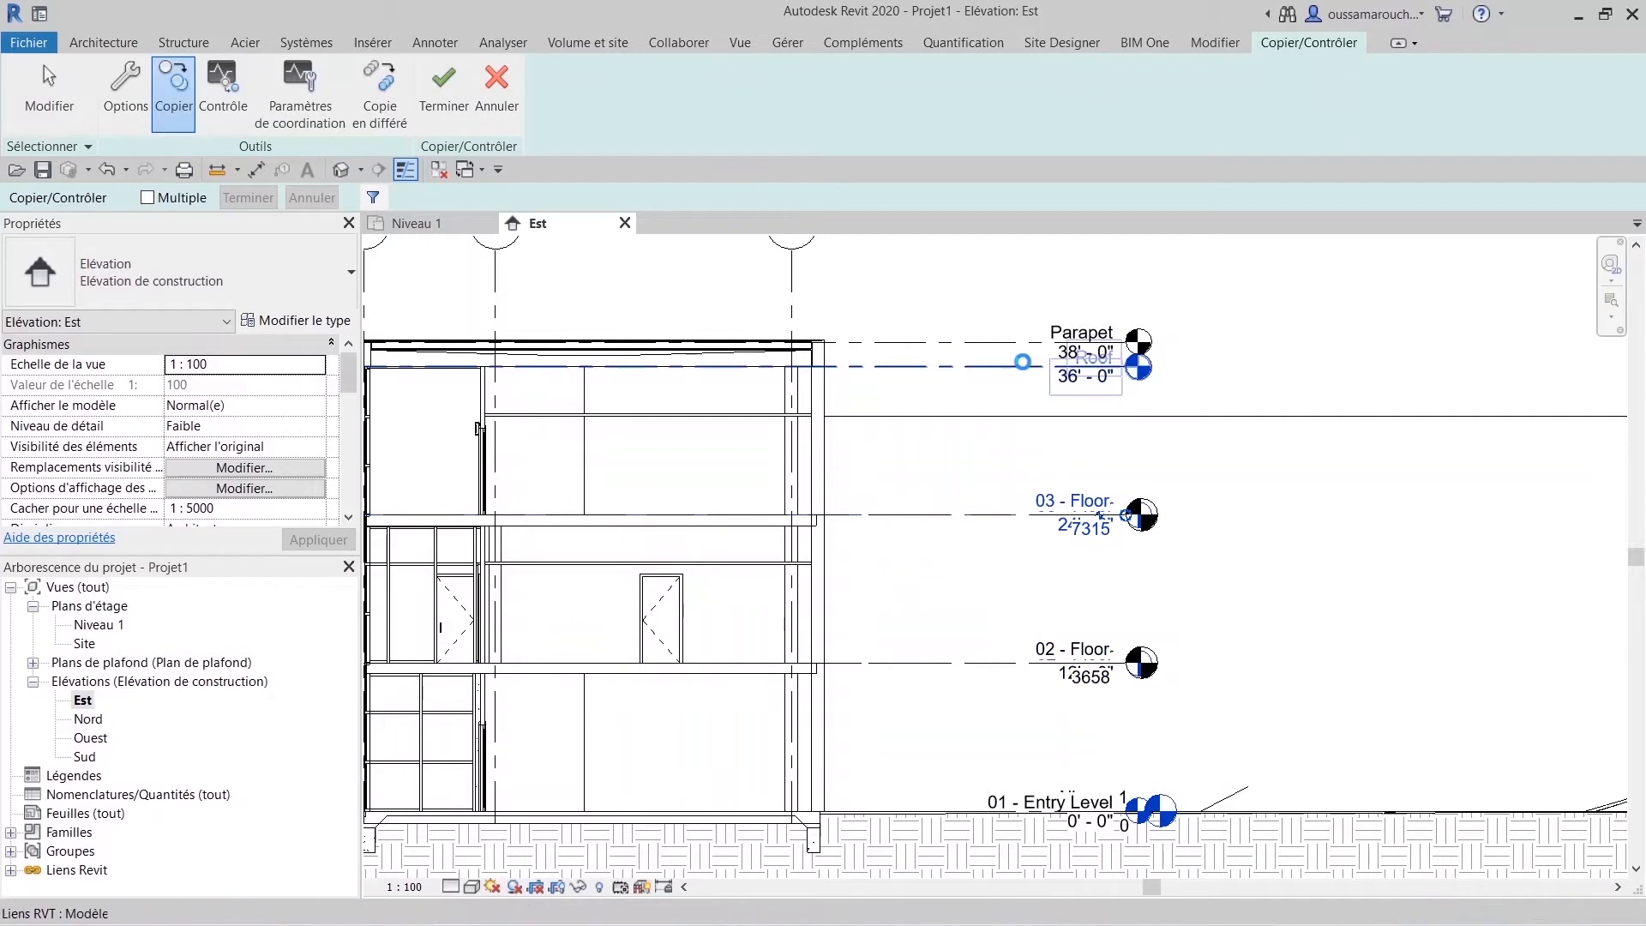
pyautogui.click(1023, 343)
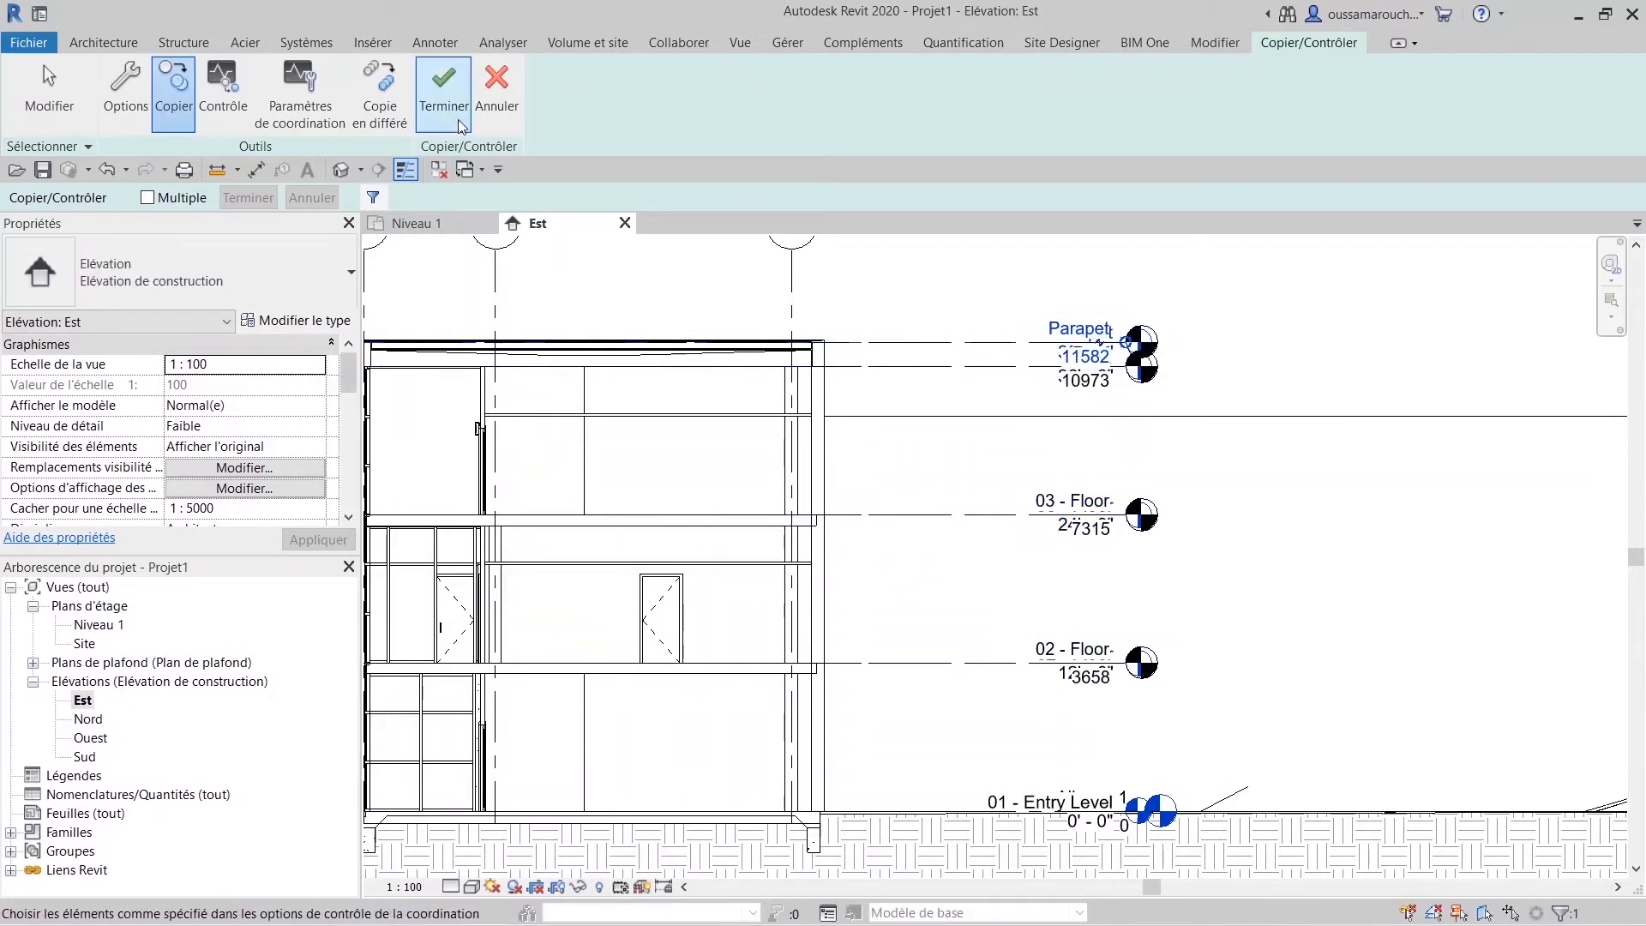
pyautogui.click(458, 86)
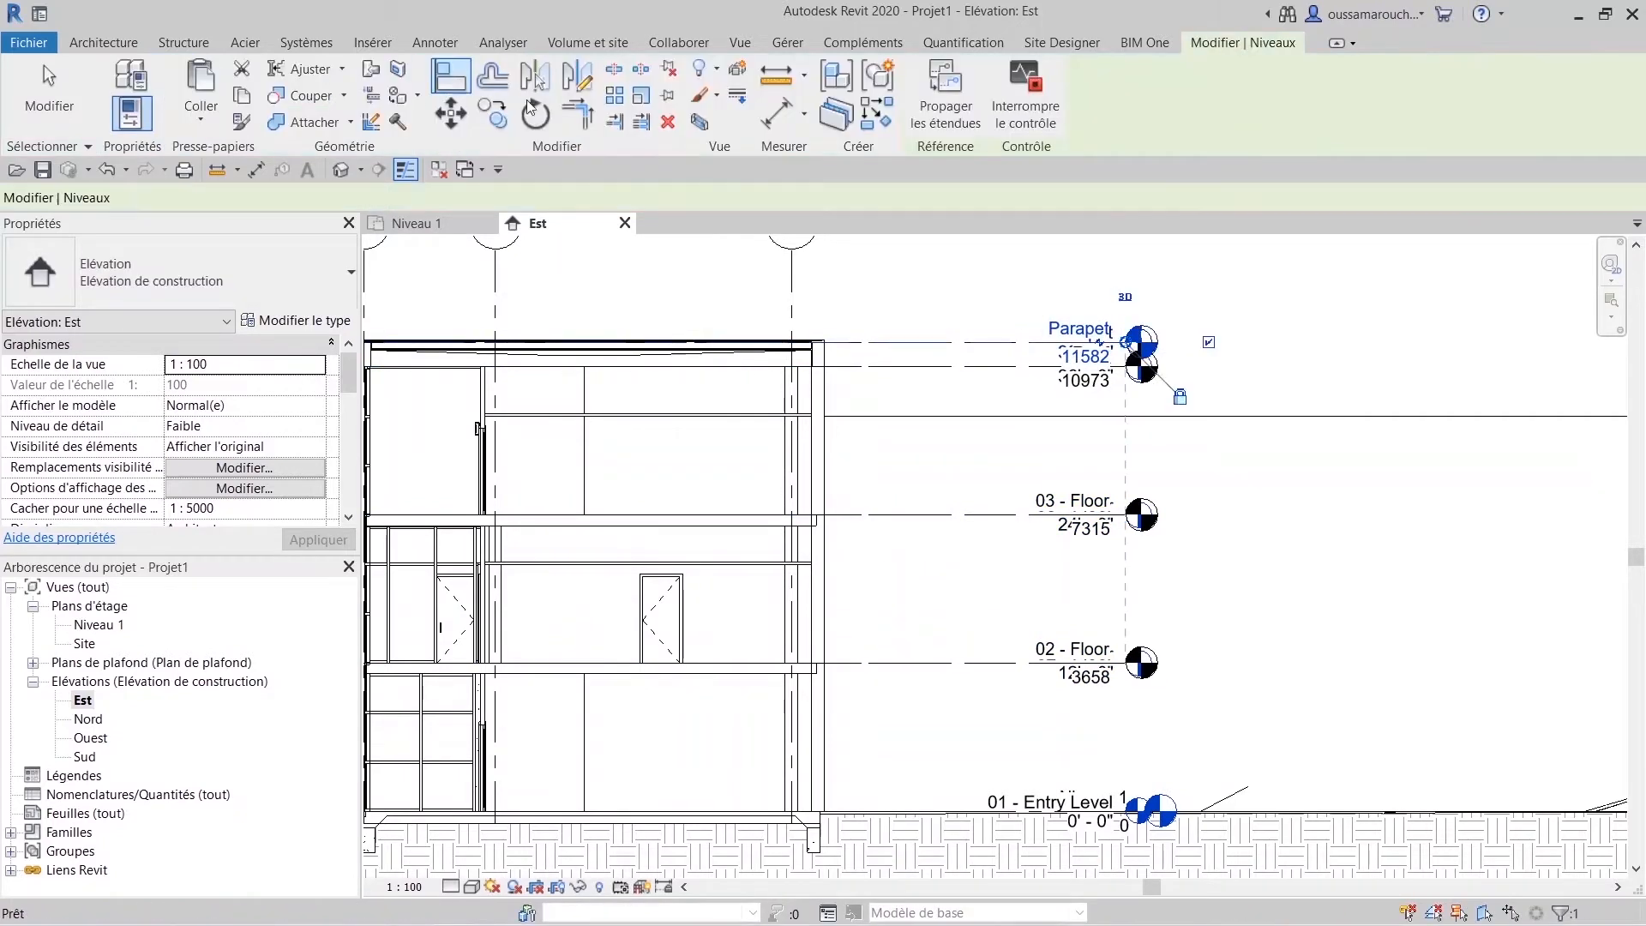
# Extend the aligned copied level lines at 03 - Floor slightly past the linked model's level heads.
pyautogui.moveTo(1173, 483); pyautogui.dragTo(1125, 526, button='middle')
pyautogui.click(1126, 525)
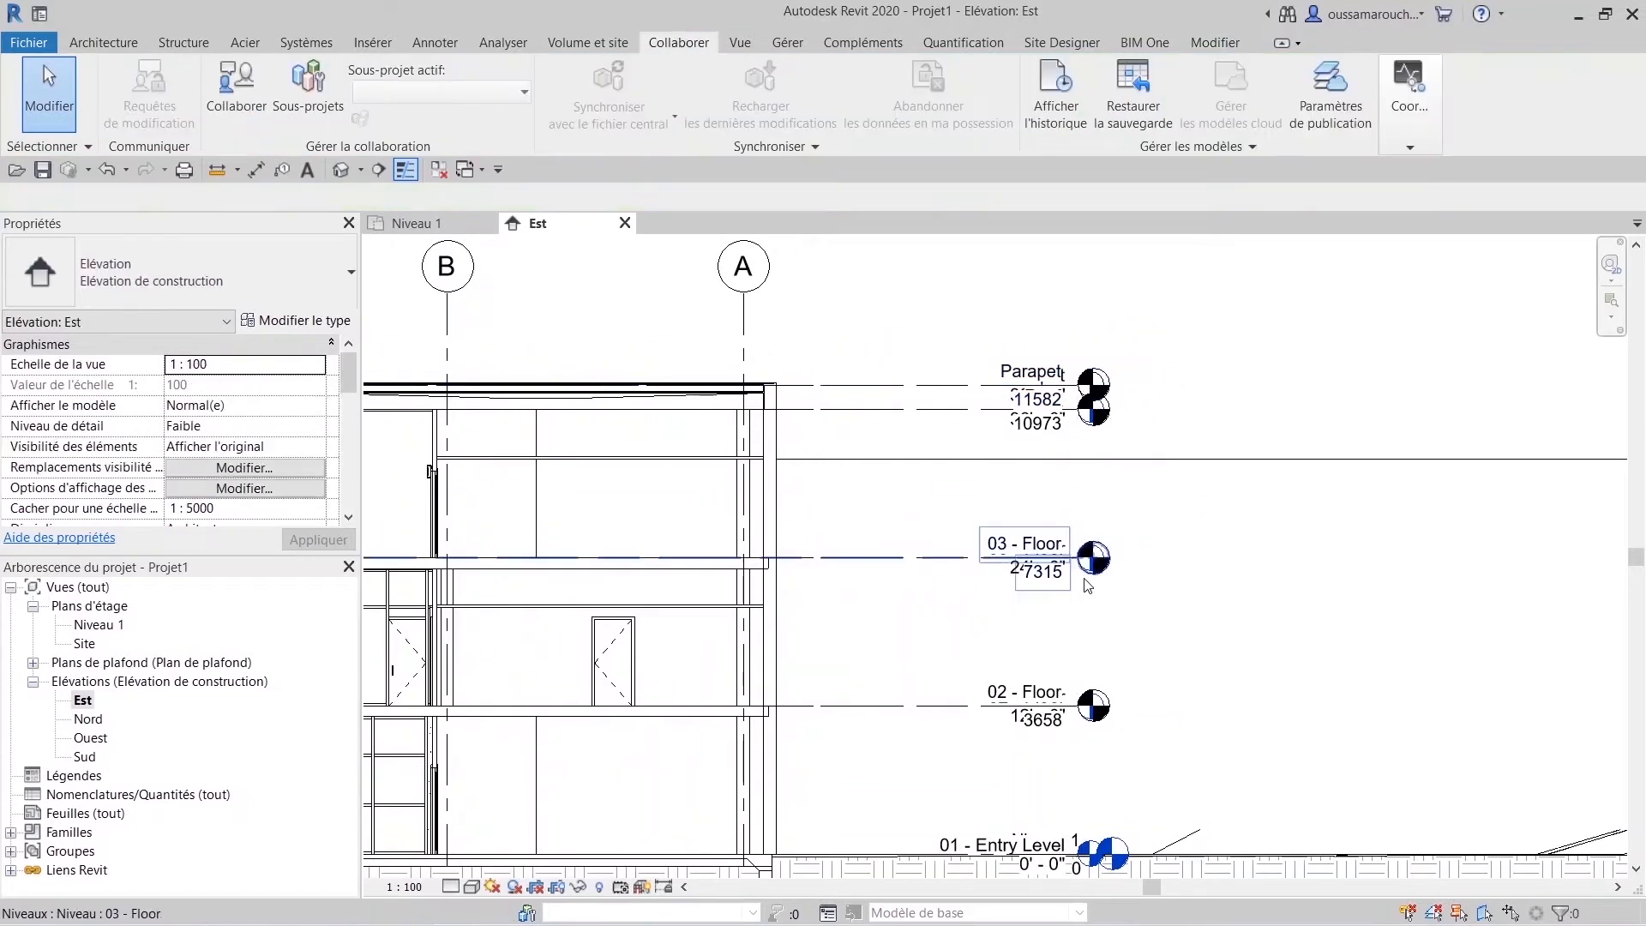
pyautogui.click(1083, 558)
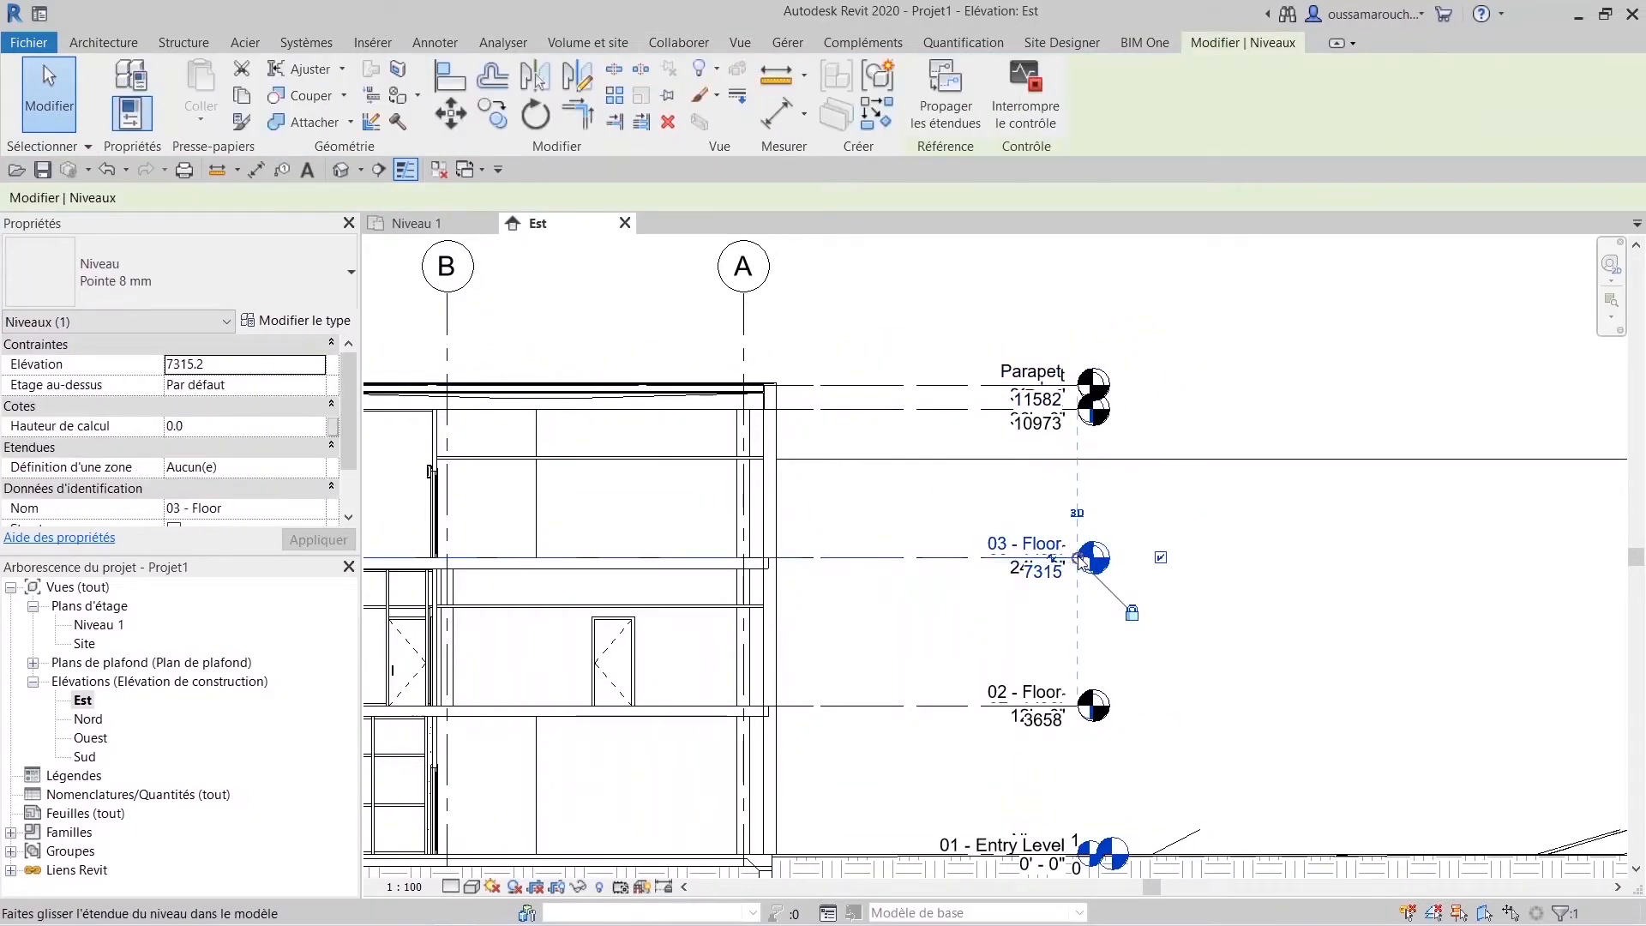
pyautogui.moveTo(1083, 559); pyautogui.dragTo(1105, 503)
pyautogui.click(1128, 540)
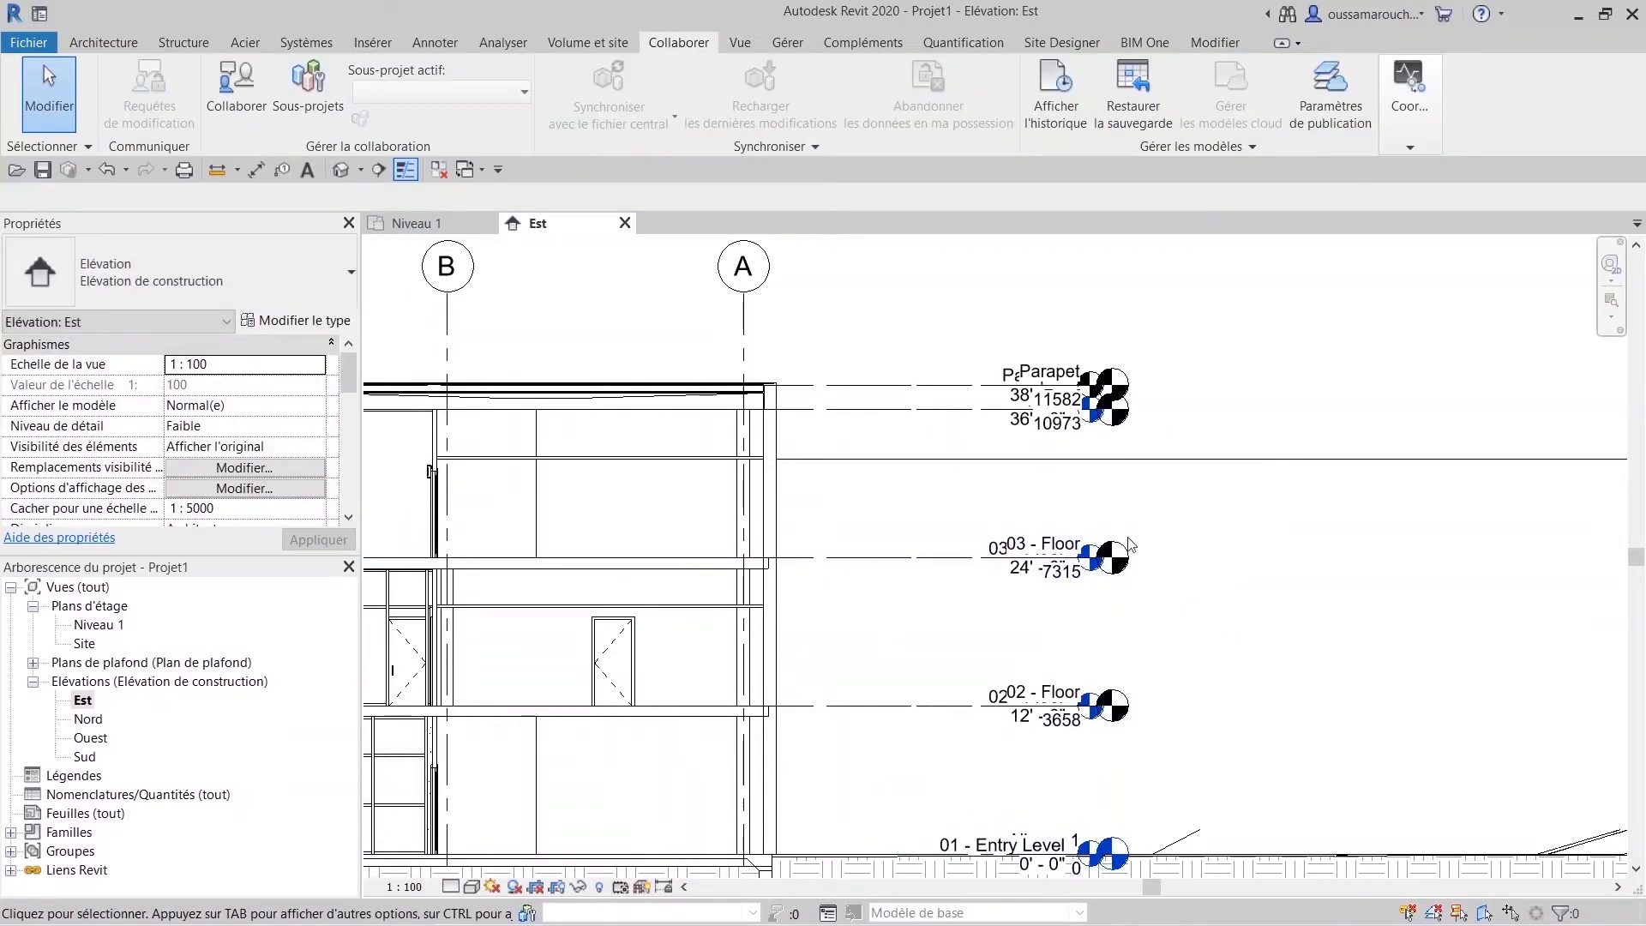
pyautogui.scroll(-1, 869, 607)
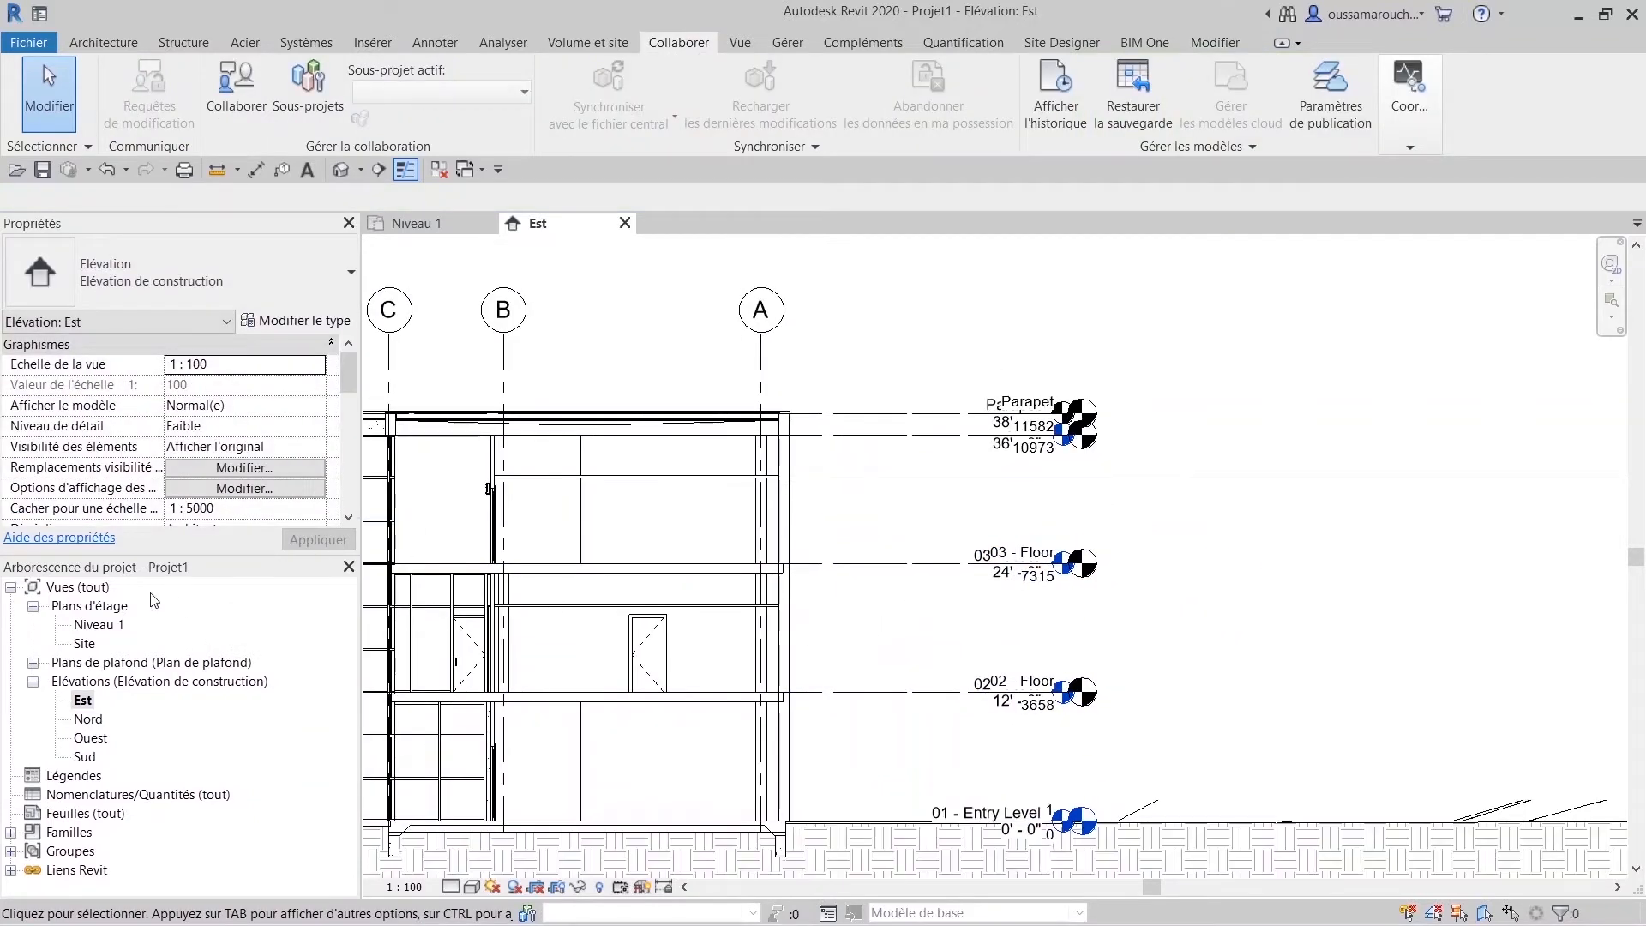
# Open the Niveau 1 floor plan and bring the whole linked building into view.
pyautogui.doubleClick(96, 626)
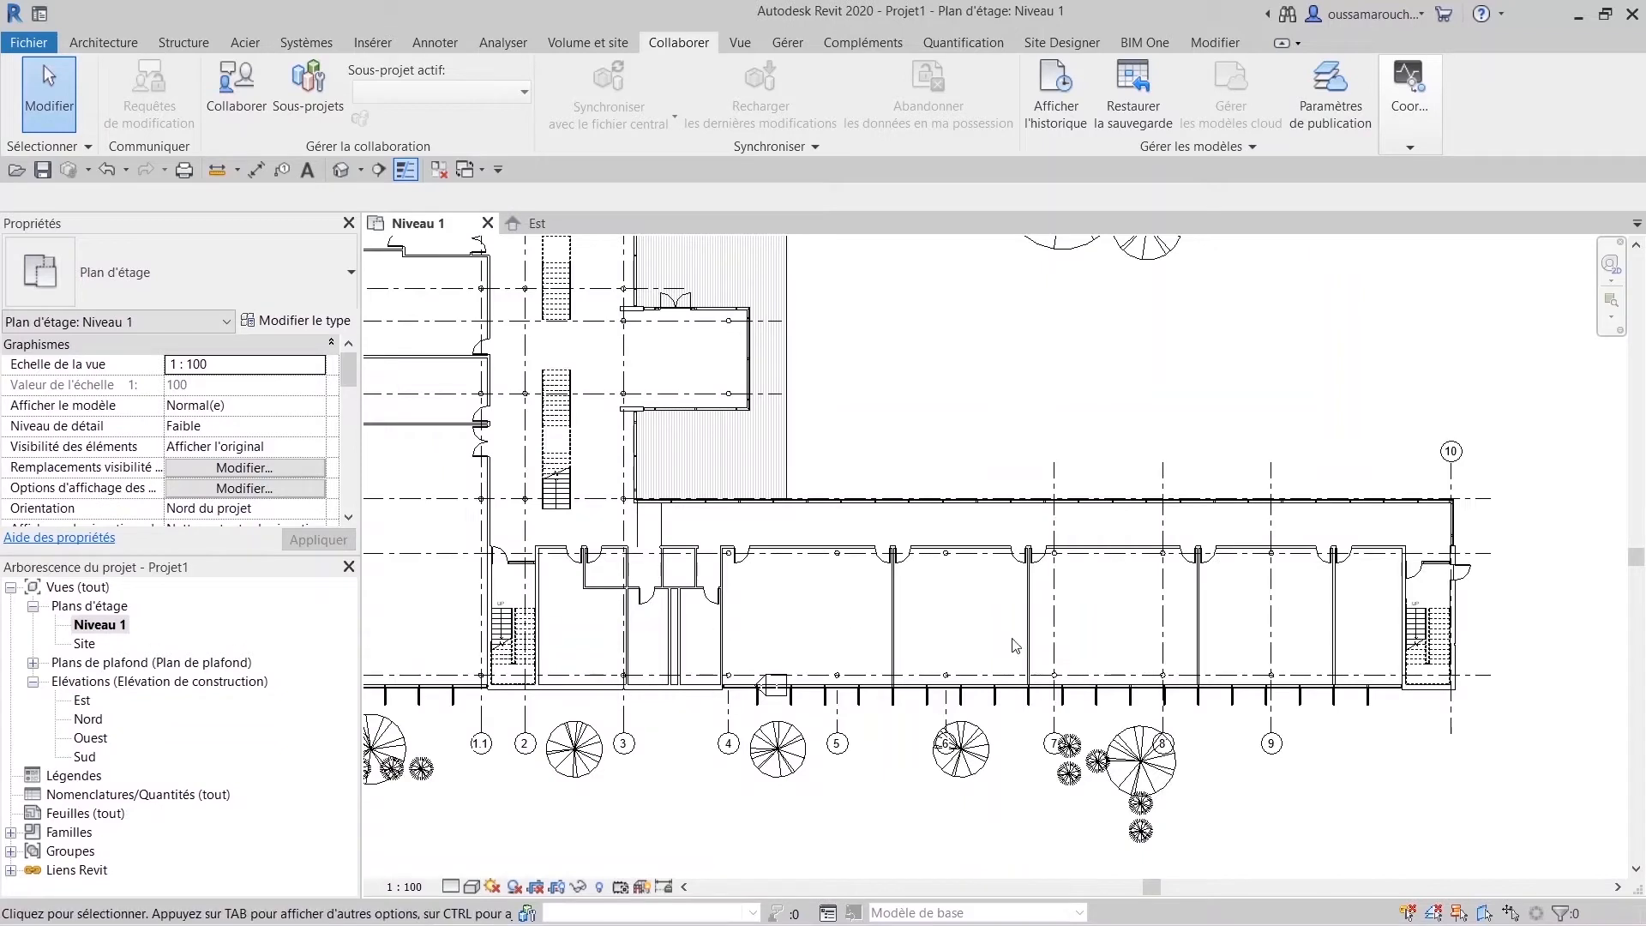
pyautogui.scroll(-6, 1038, 691)
pyautogui.moveTo(1039, 691); pyautogui.dragTo(1061, 713, button='middle')
pyautogui.scroll(-1, 1169, 581)
pyautogui.moveTo(1173, 595); pyautogui.dragTo(1126, 562, button='middle')
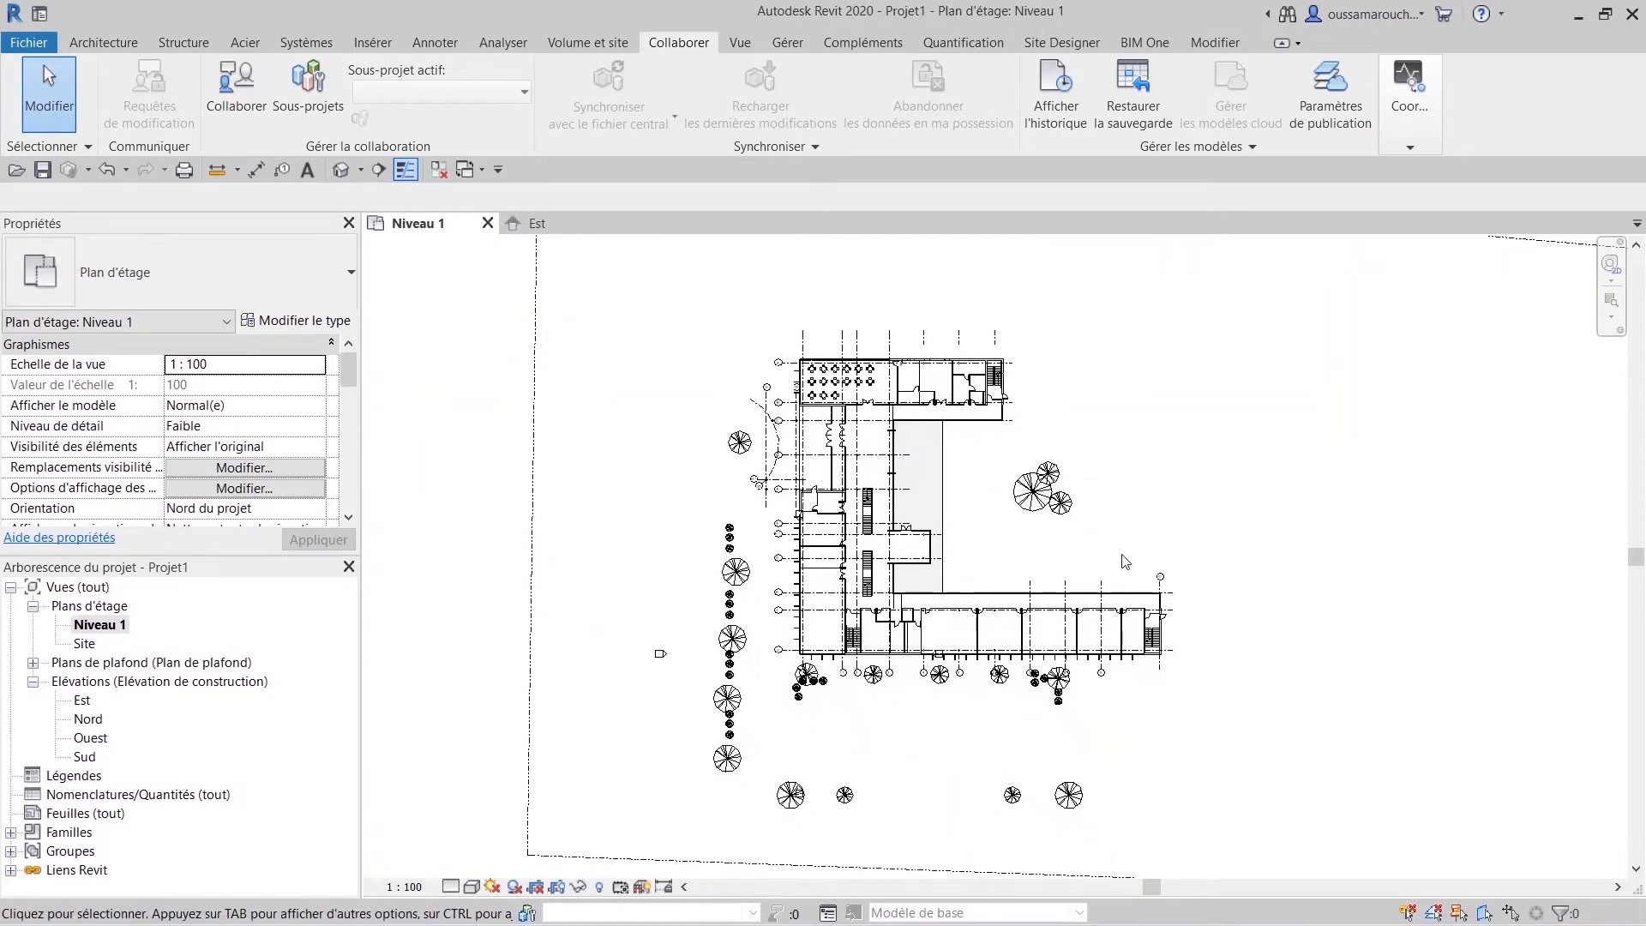
# Start Copier/Contrôler on the linked Arch Link Model.rvt in the Niveau 1 floor plan.
pyautogui.click(1420, 143)
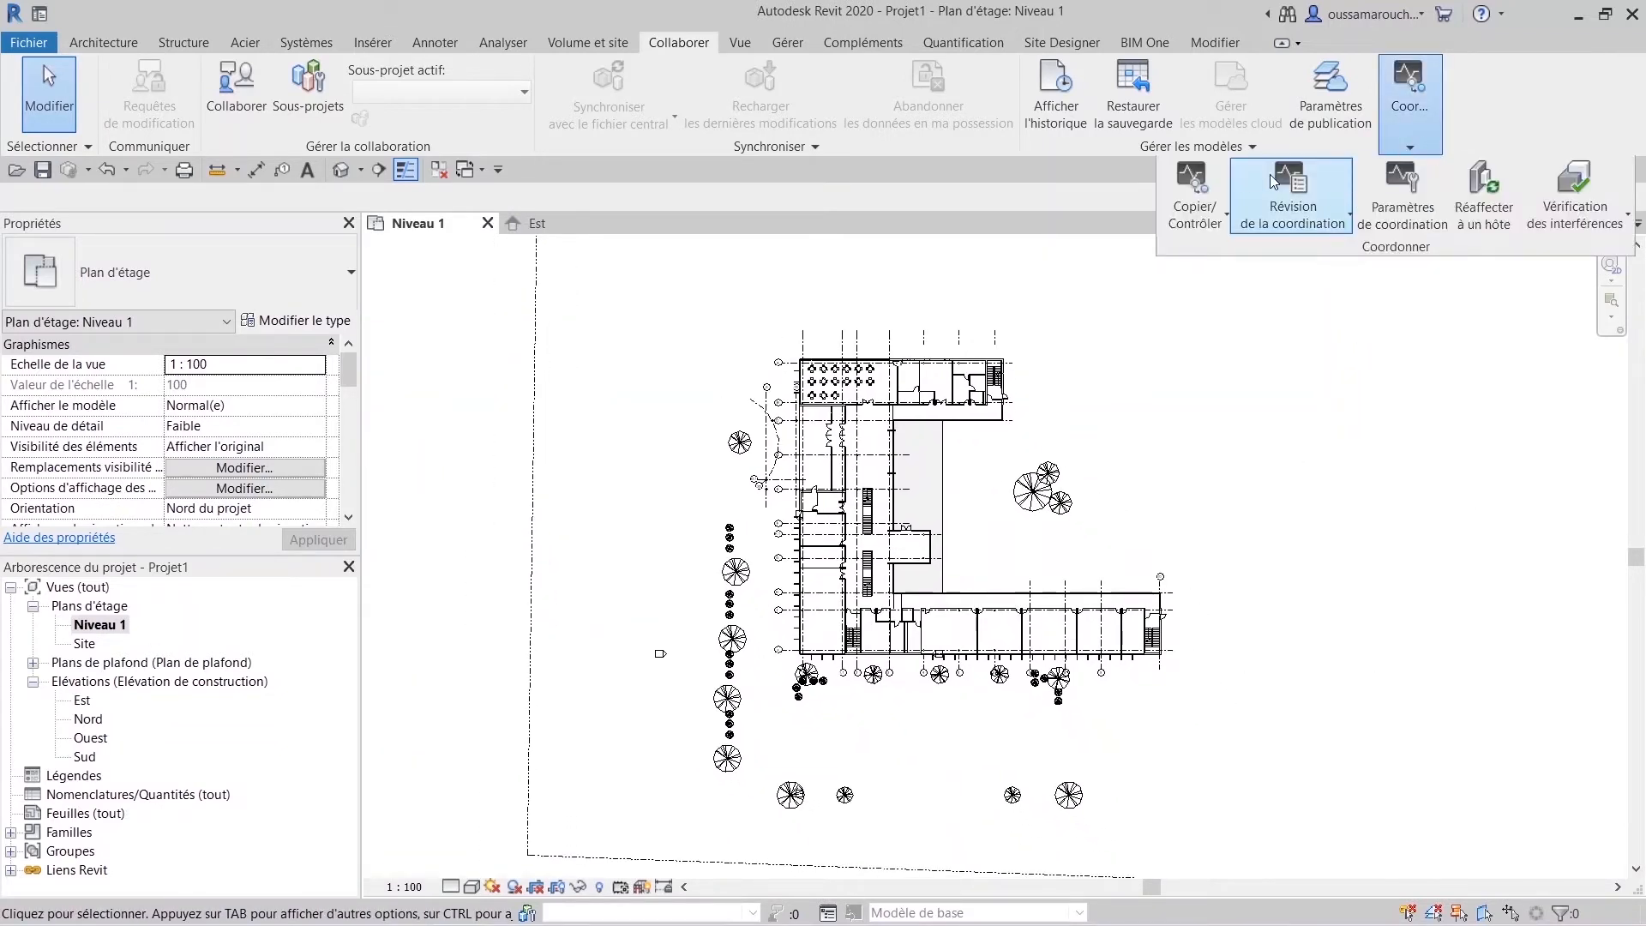
pyautogui.click(1202, 189)
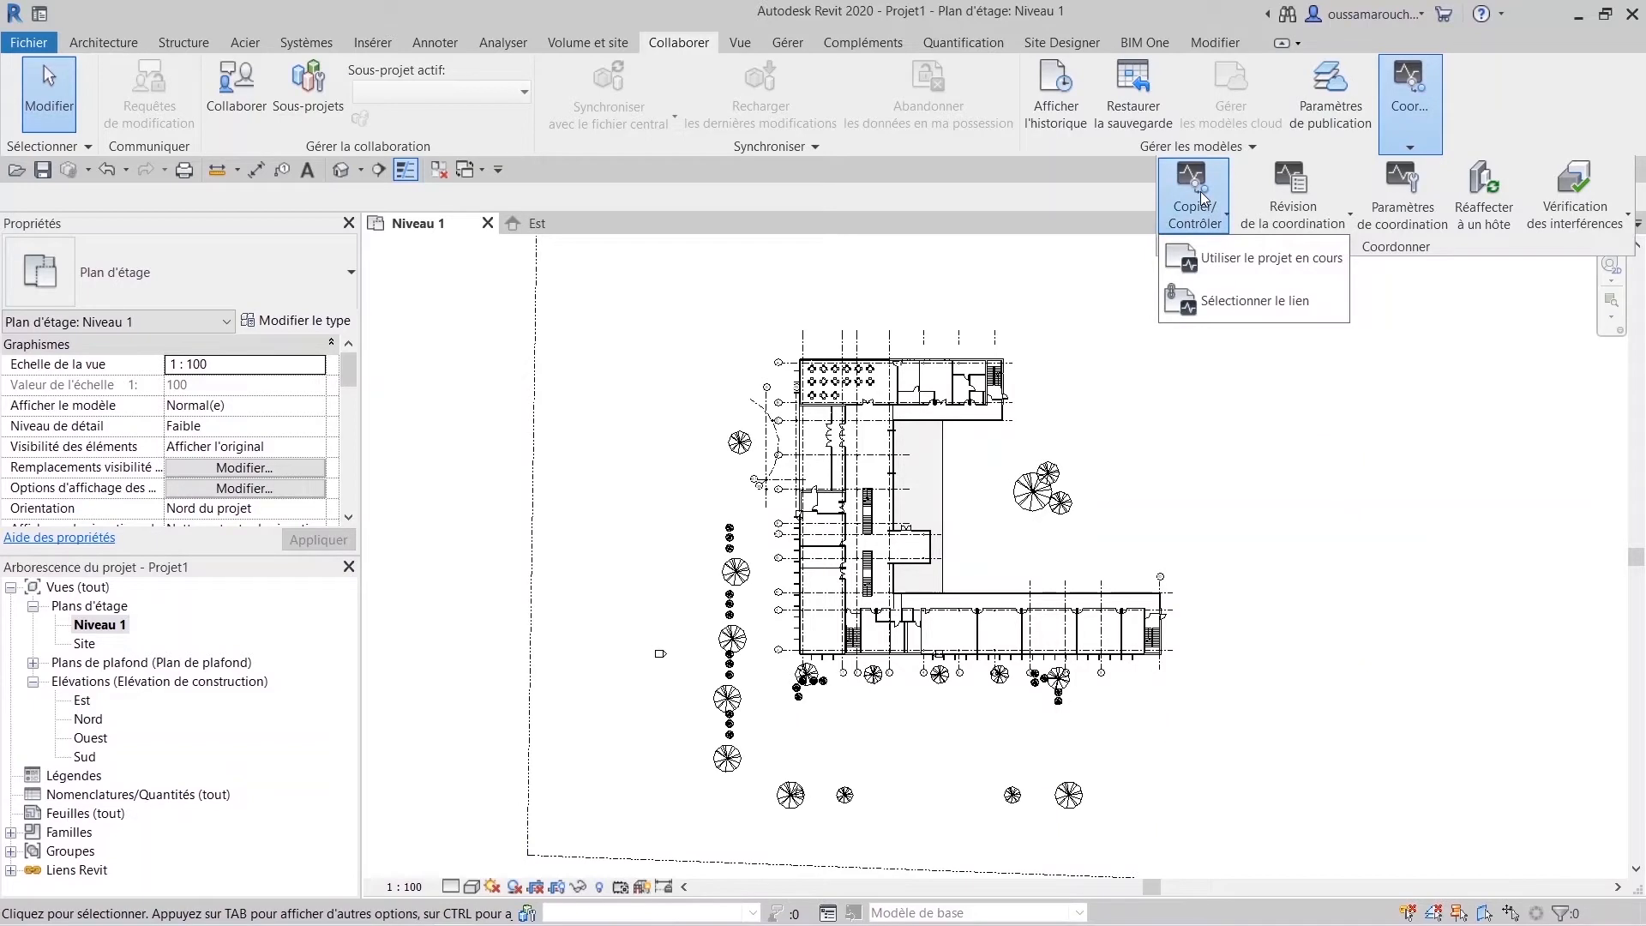
pyautogui.click(1211, 305)
pyautogui.scroll(-5, 1253, 523)
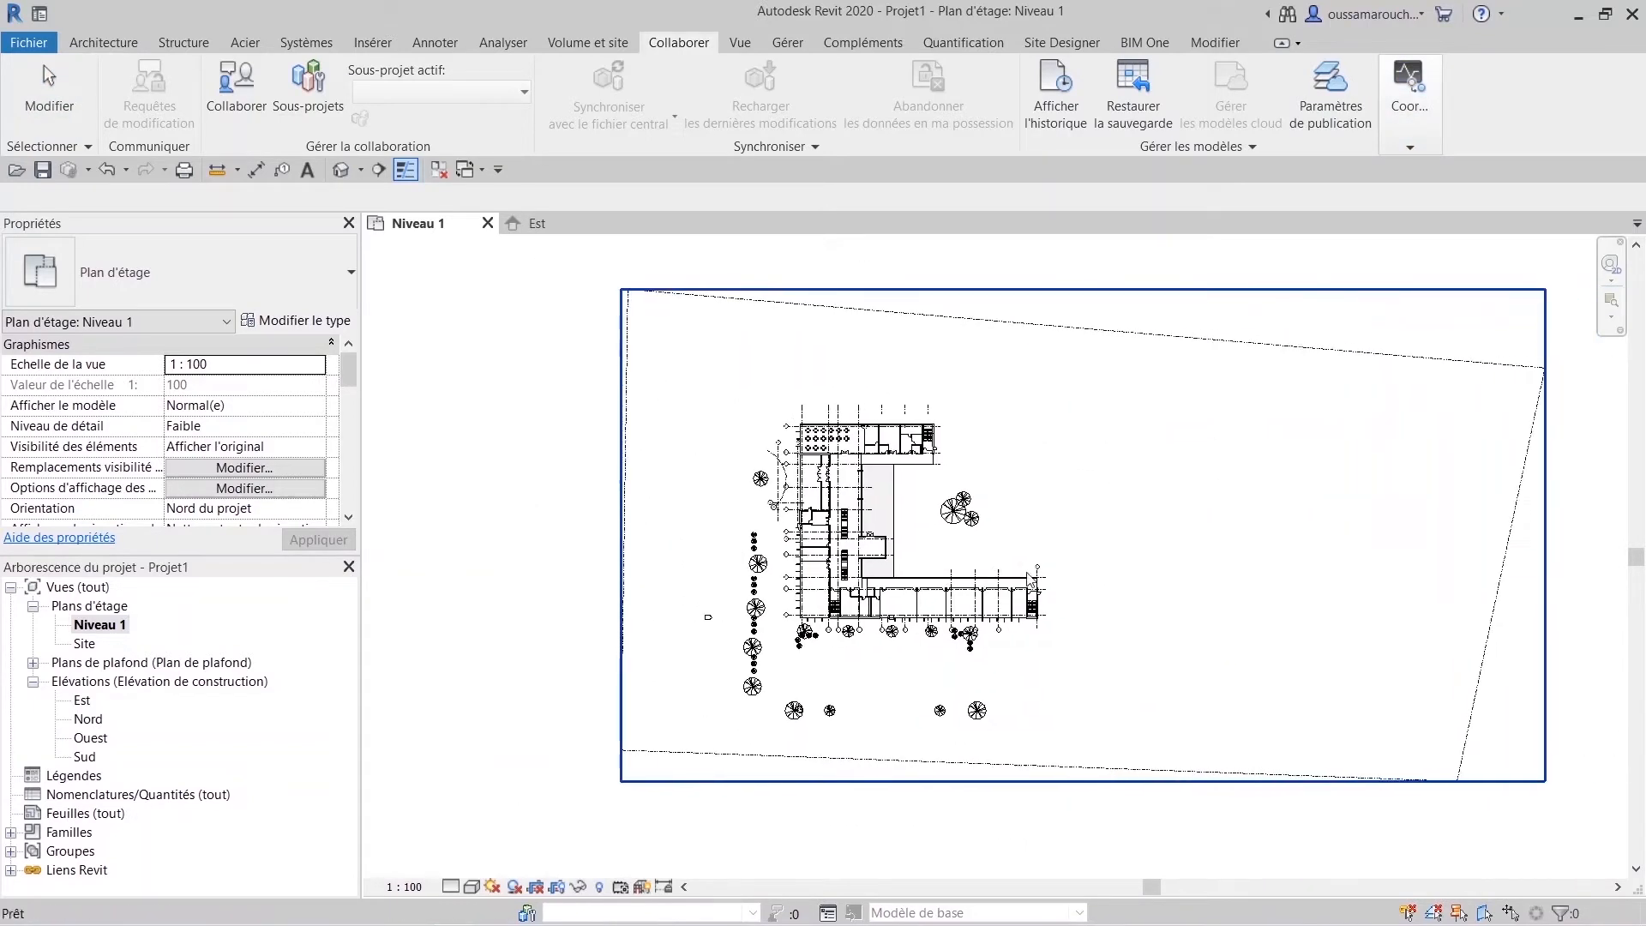
pyautogui.click(1163, 773)
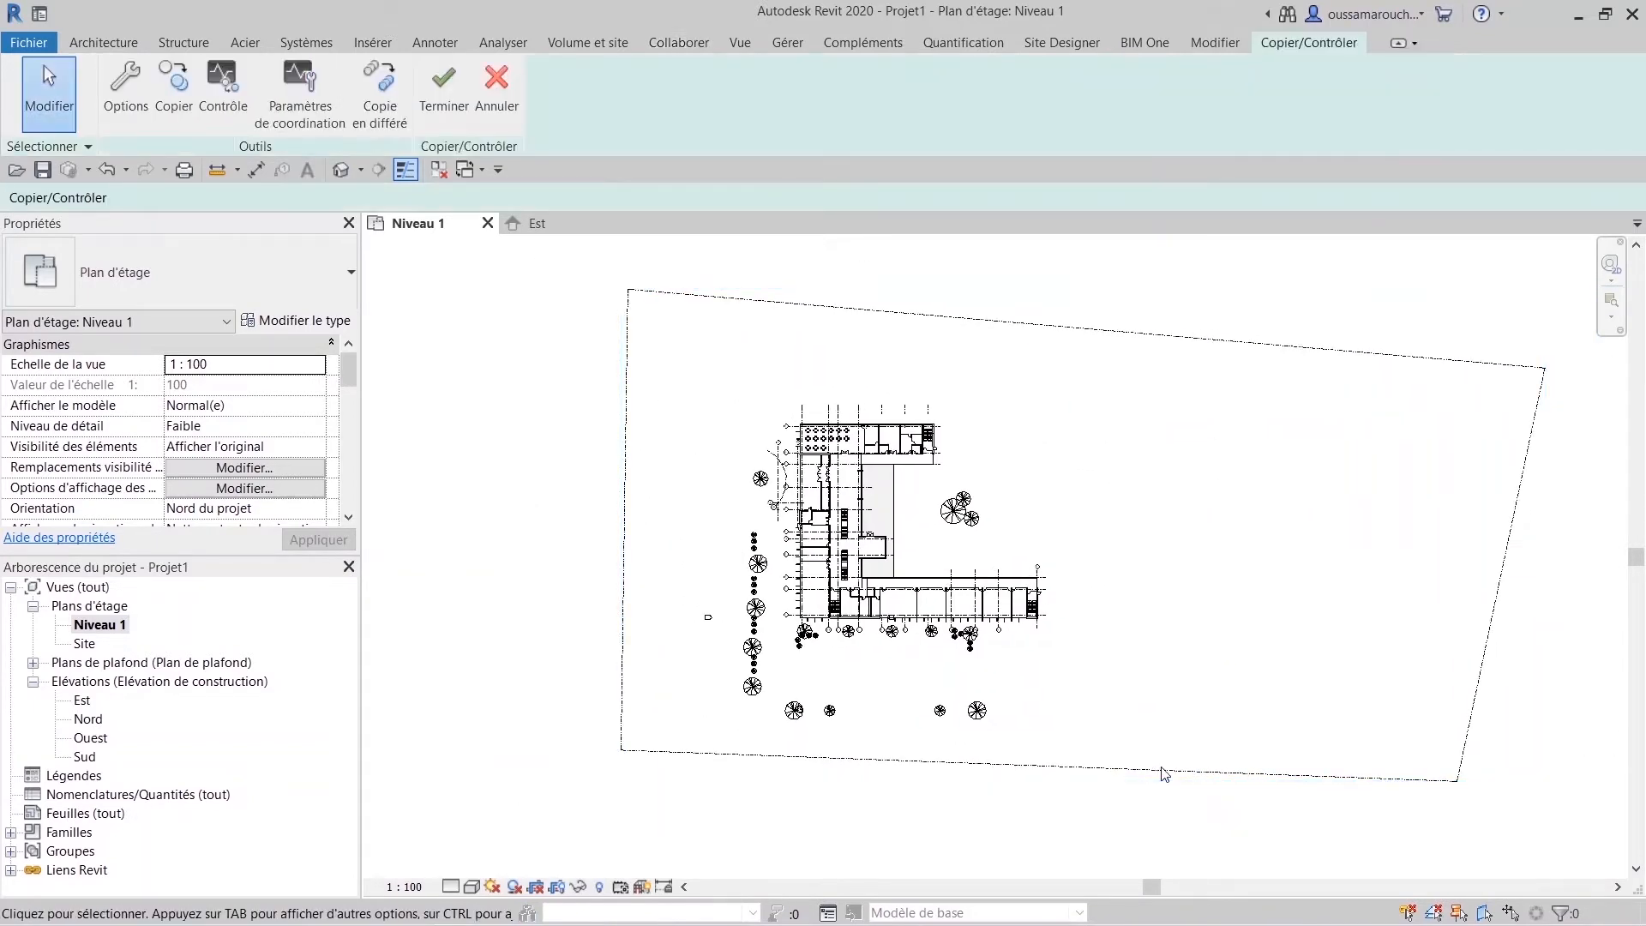
# Start a multiple copy and select all copyable elements of the linked building.
pyautogui.click(174, 85)
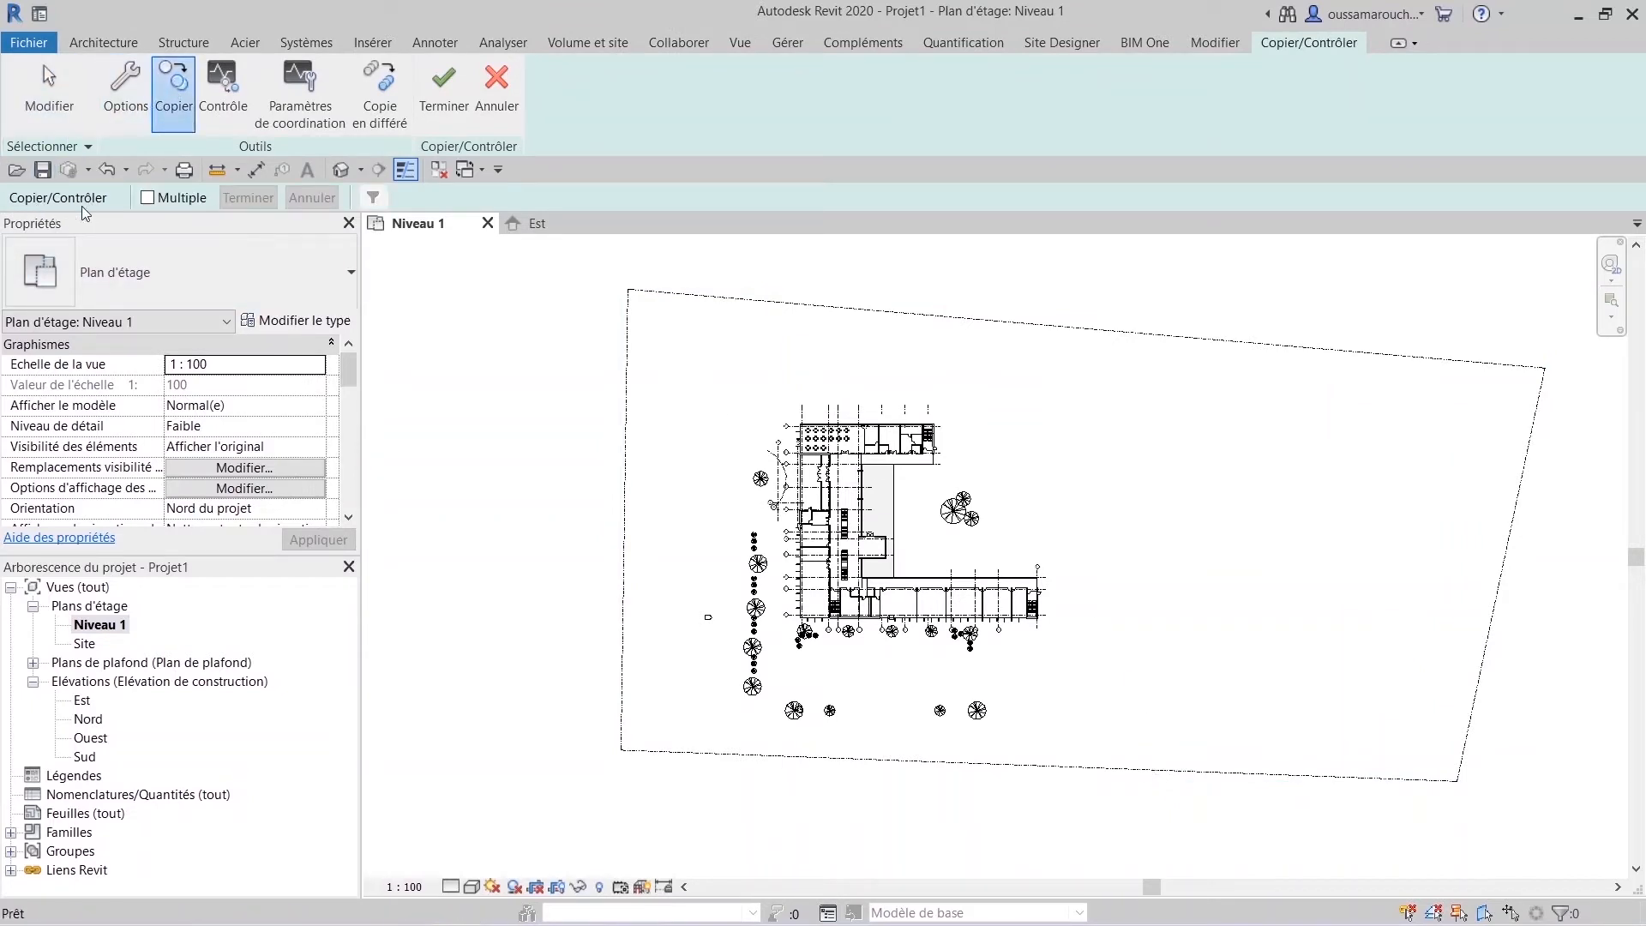
pyautogui.click(147, 197)
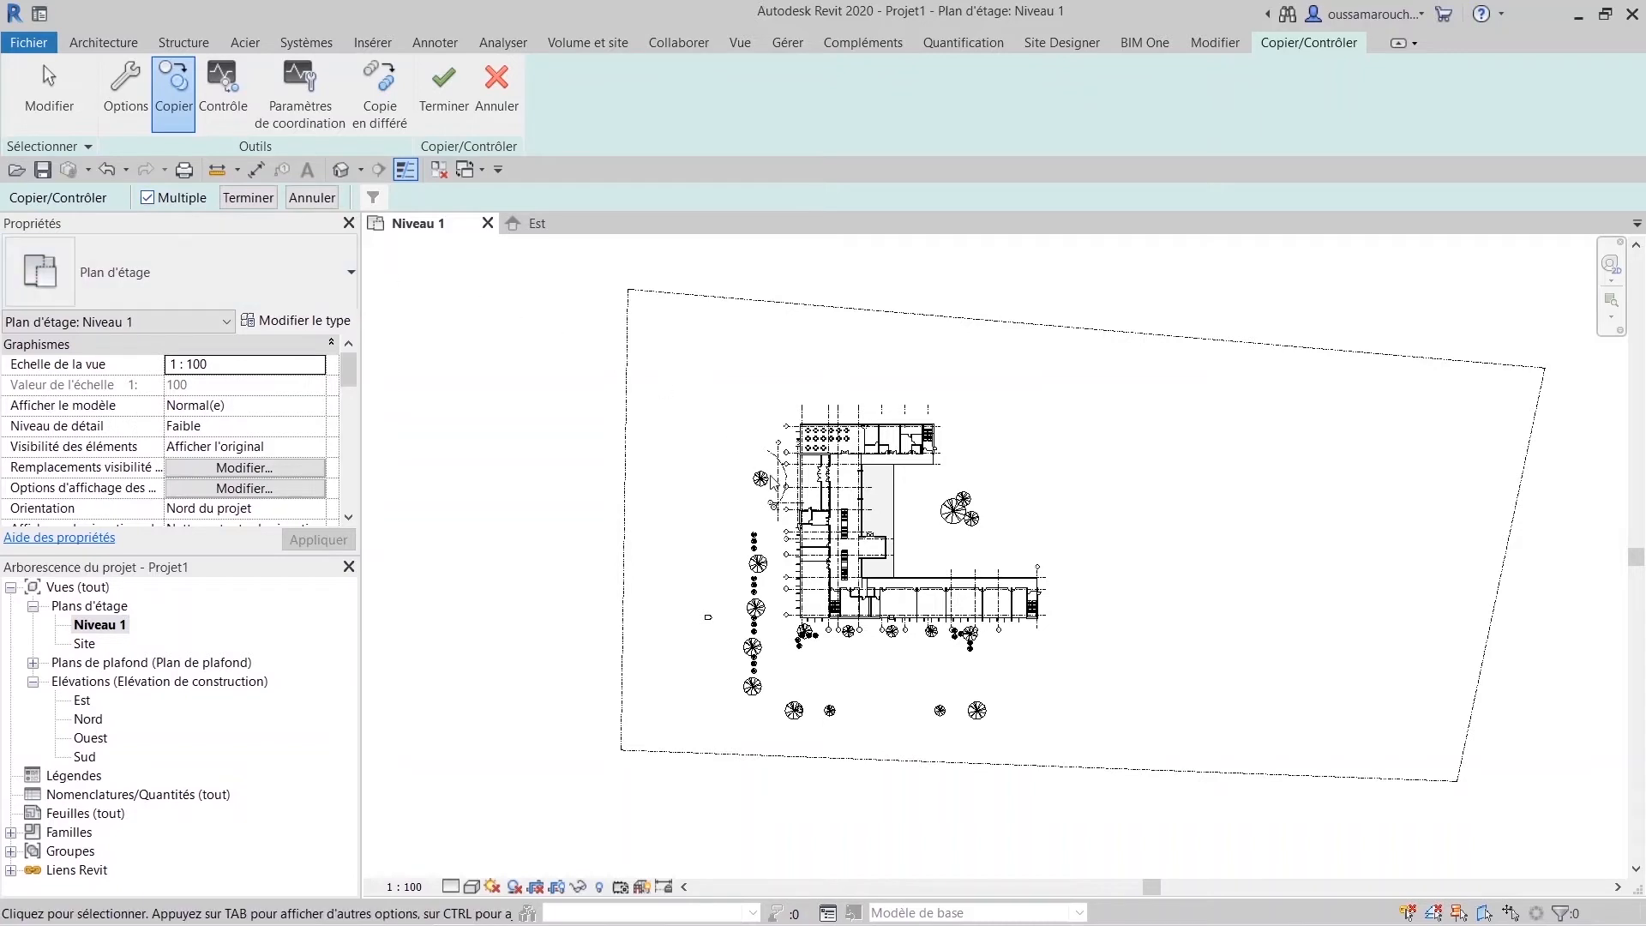
pyautogui.scroll(-2, 769, 481)
pyautogui.moveTo(1309, 729); pyautogui.dragTo(640, 301)
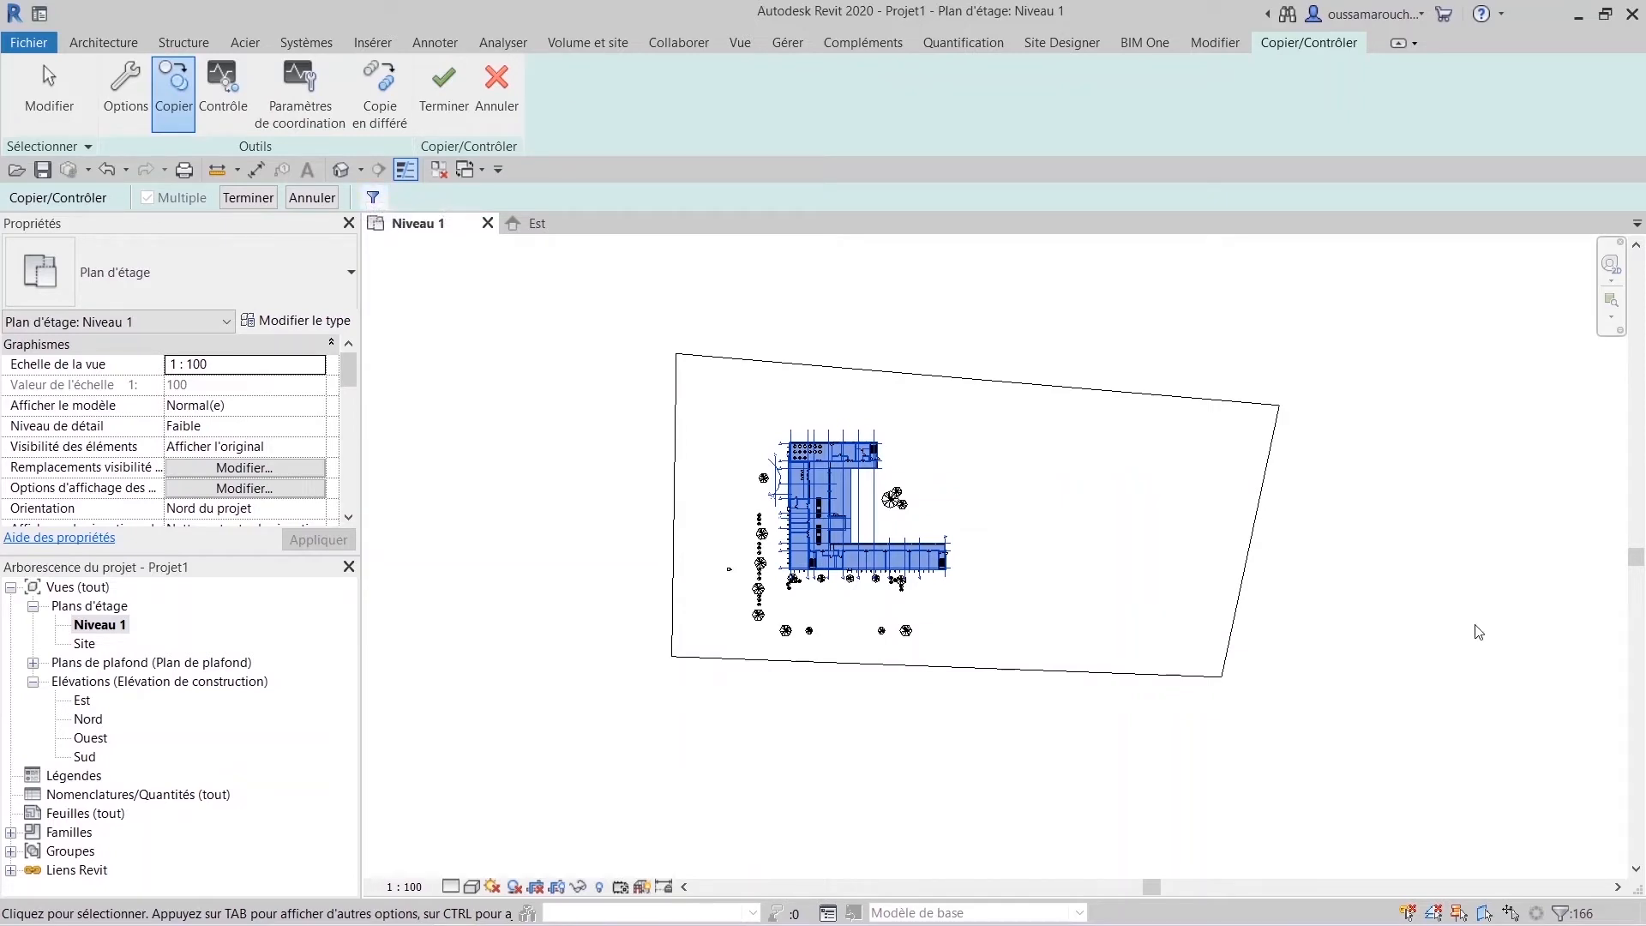
# Filter the selection to Quadrillages only, excluding Murs, Poteaux porteurs and Sols, and complete the copy of the grids.
pyautogui.click(374, 196)
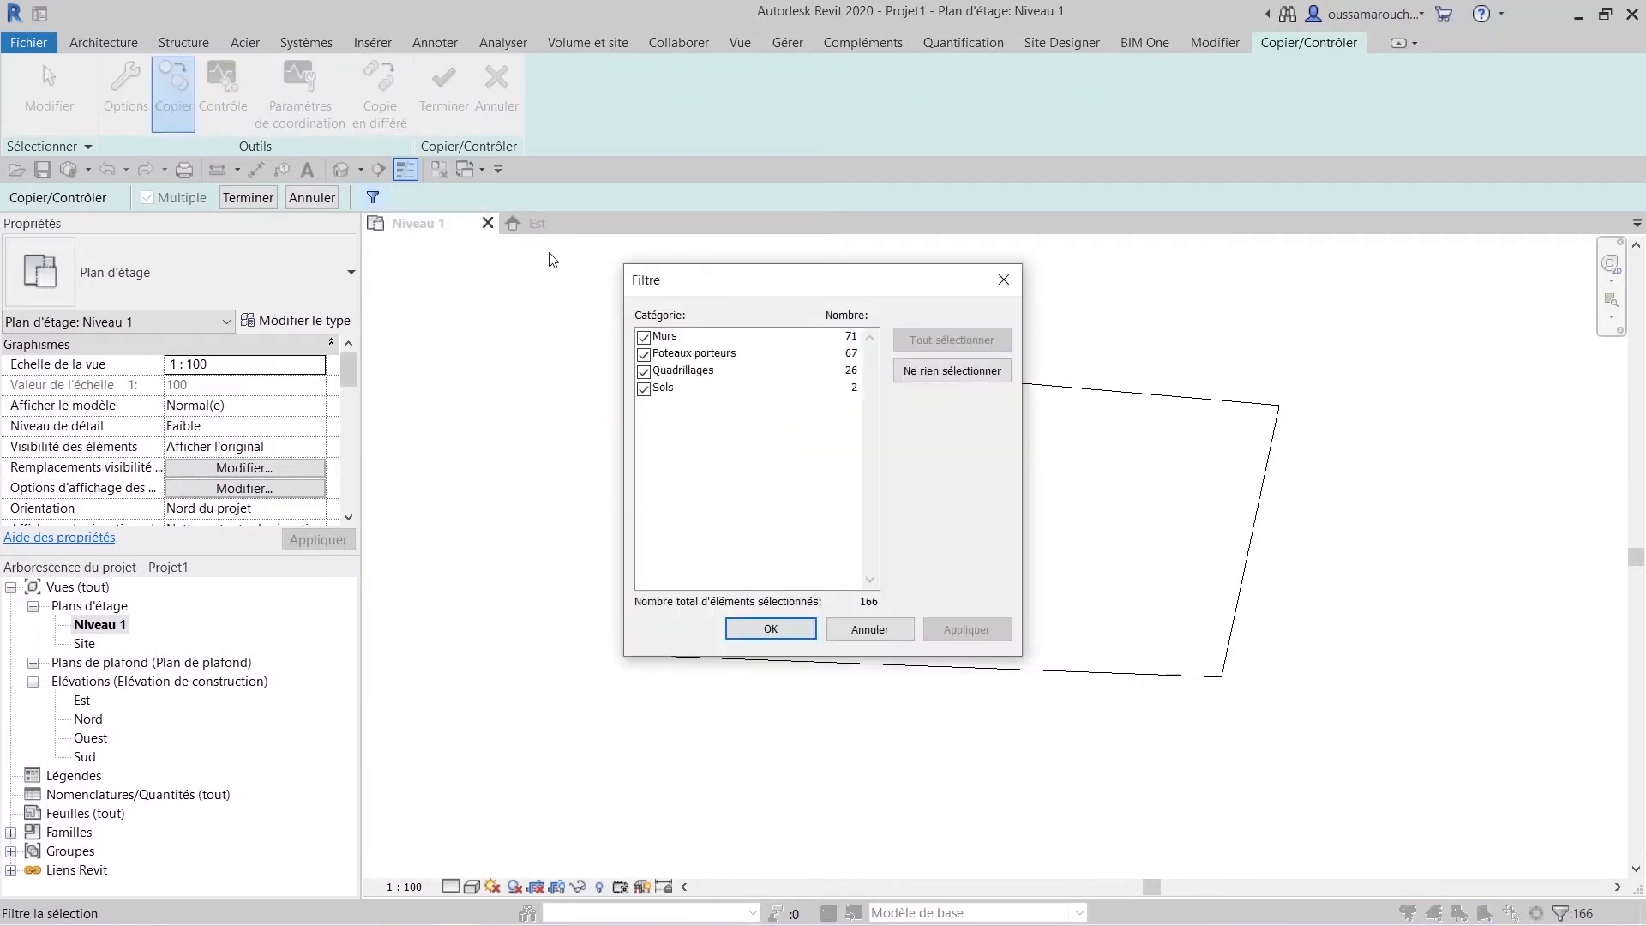
pyautogui.click(644, 339)
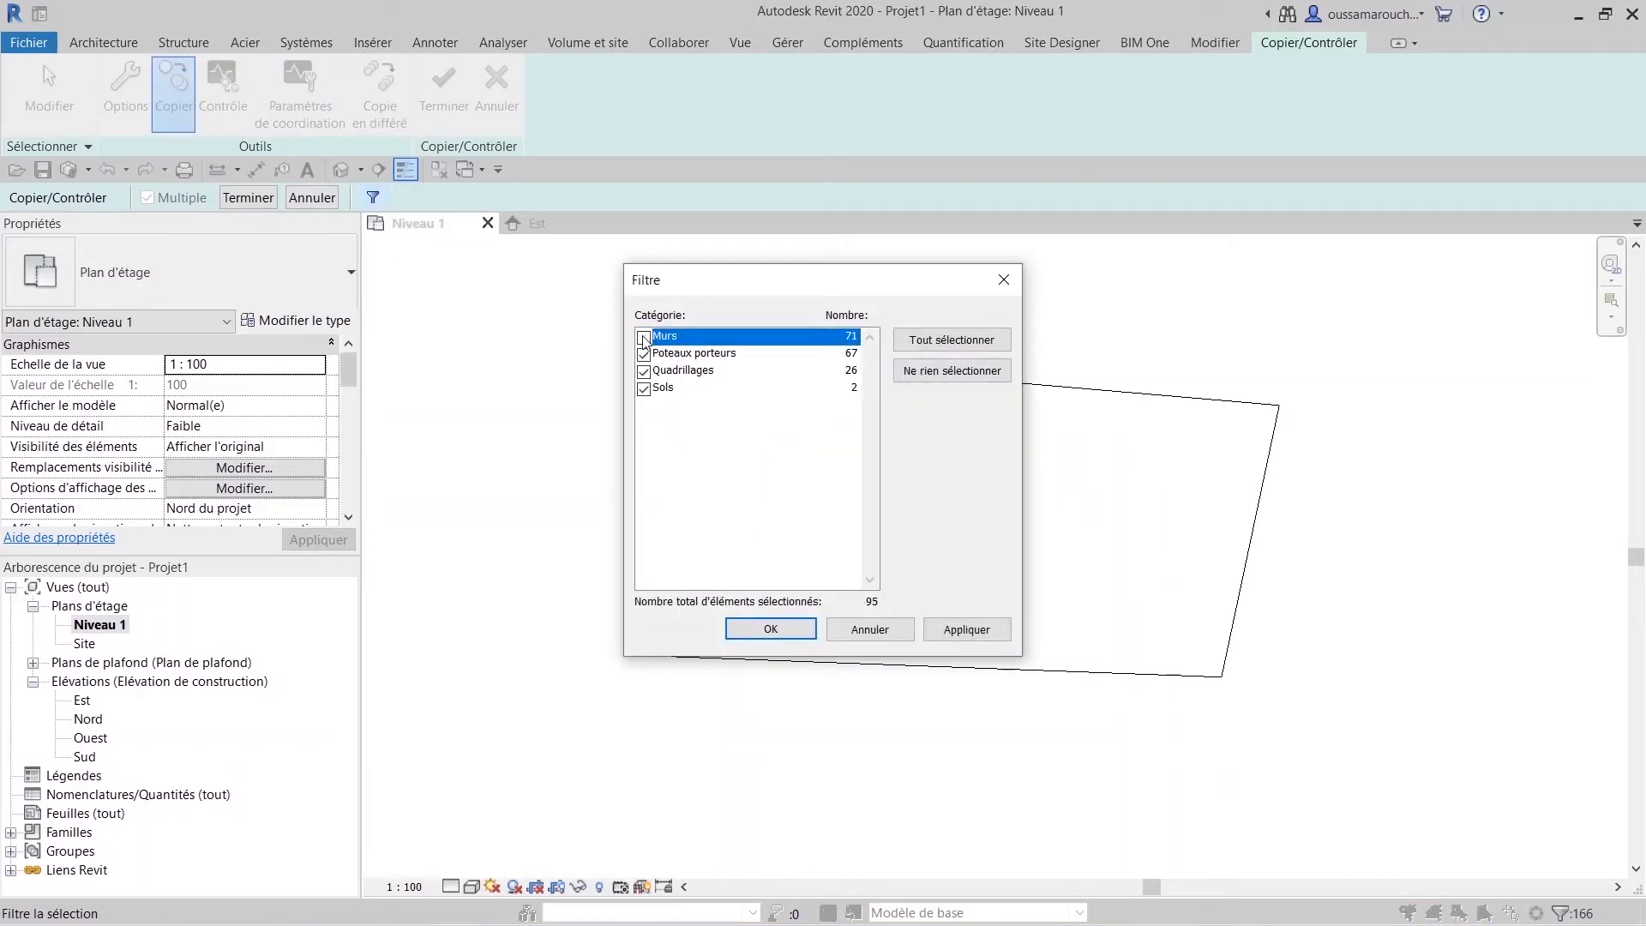
pyautogui.click(645, 354)
pyautogui.click(645, 389)
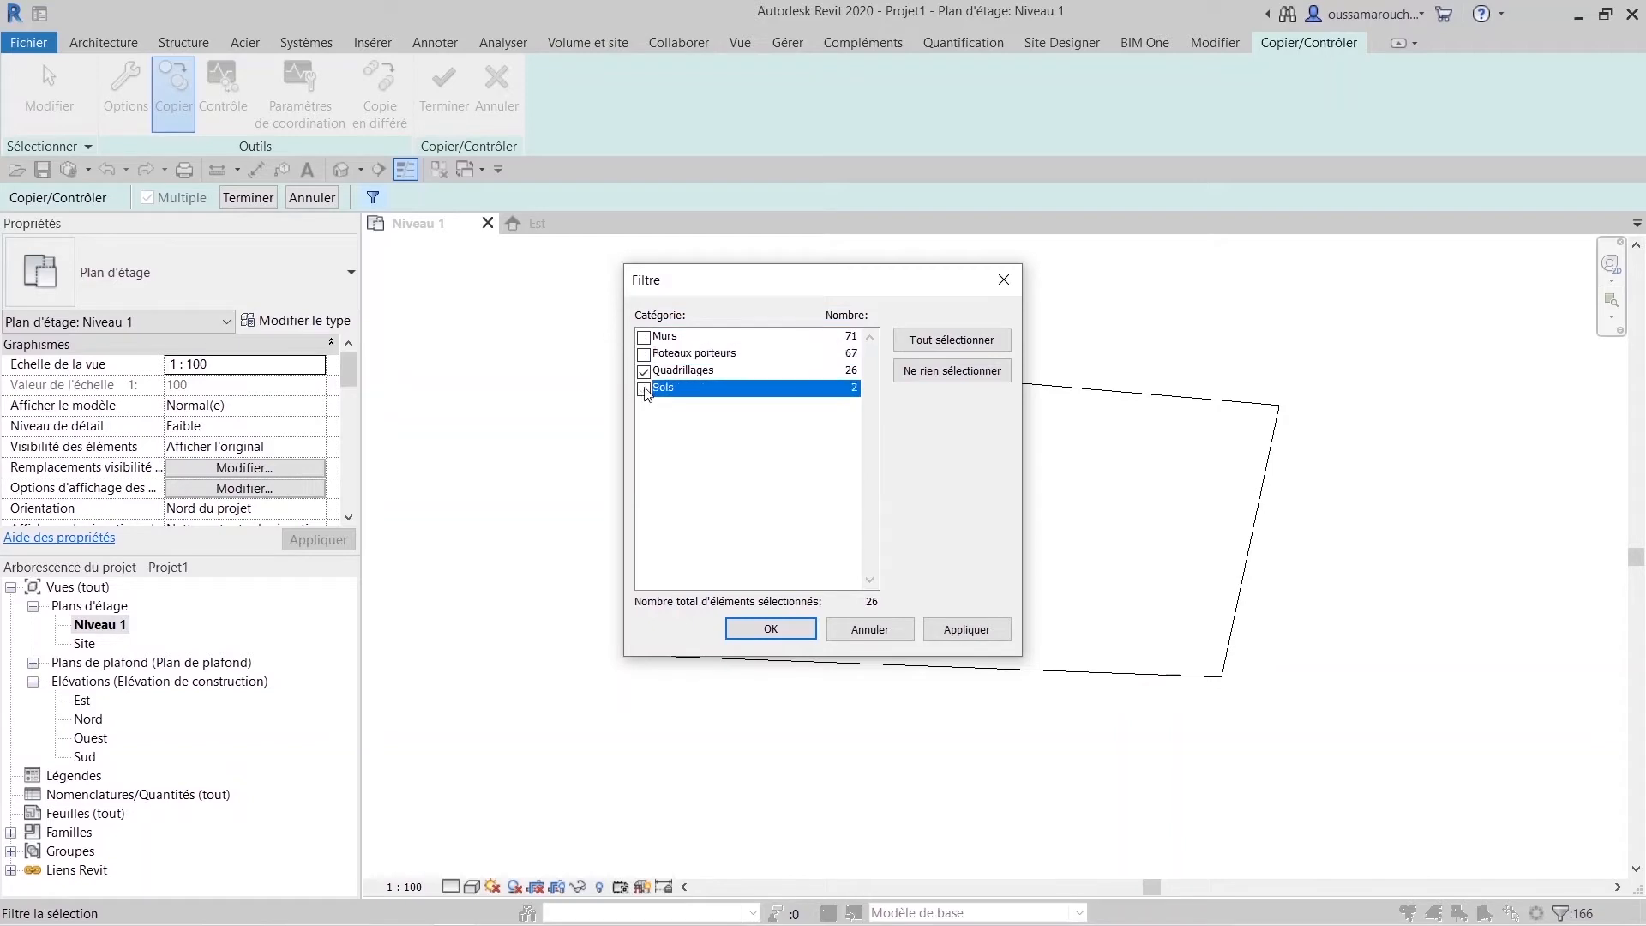
pyautogui.click(785, 633)
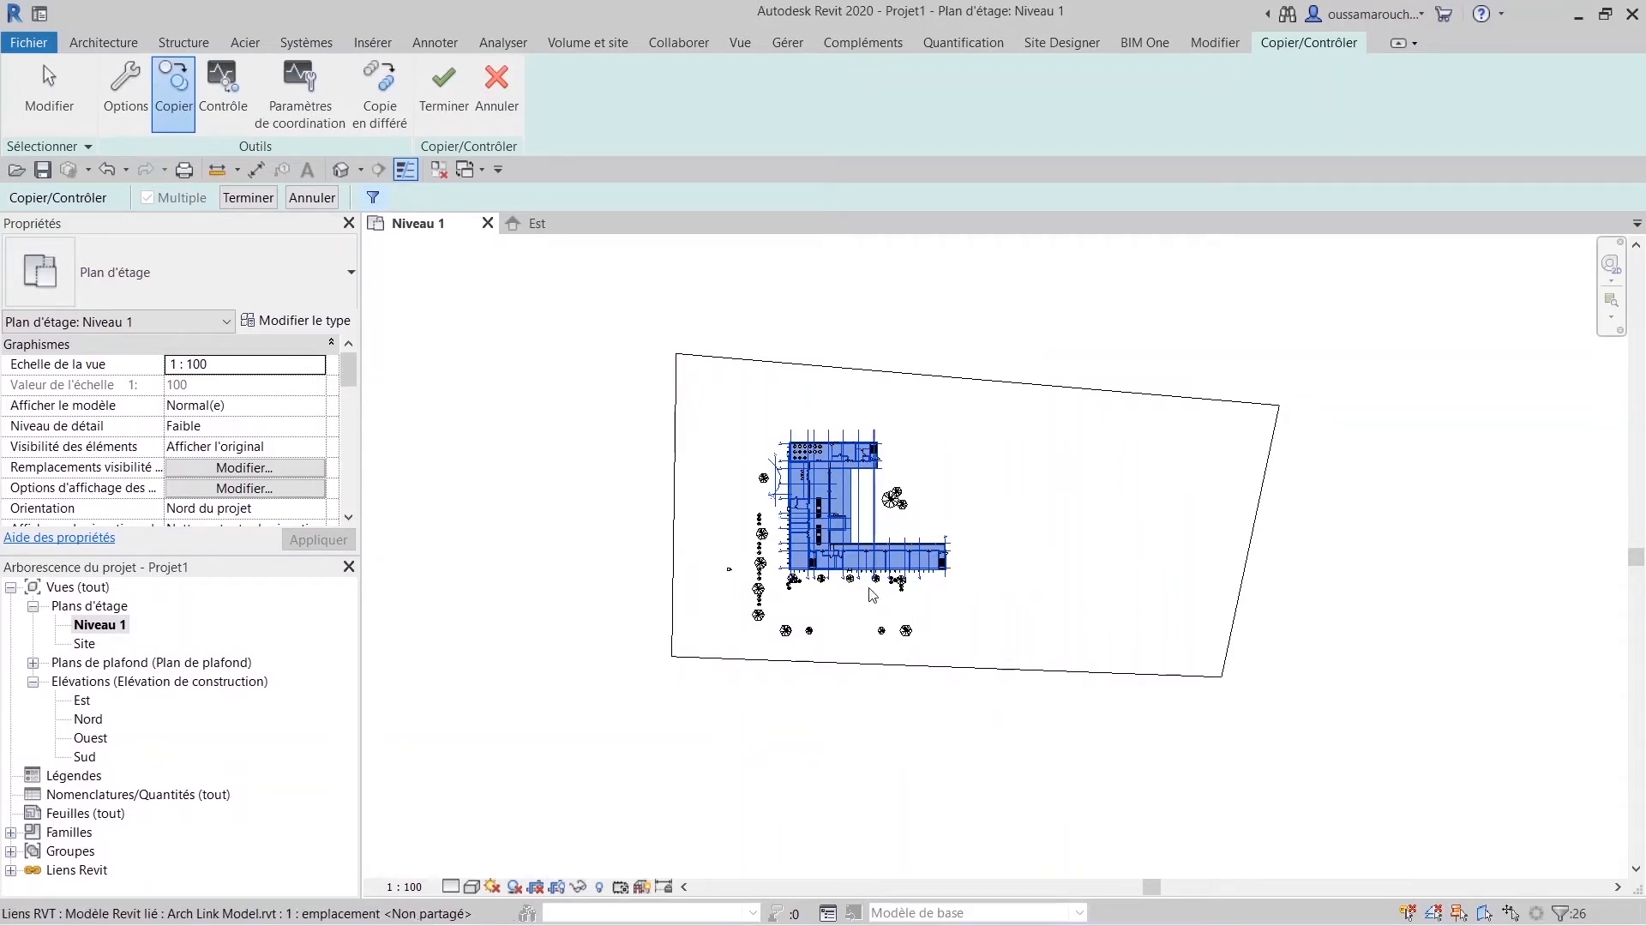
pyautogui.click(249, 198)
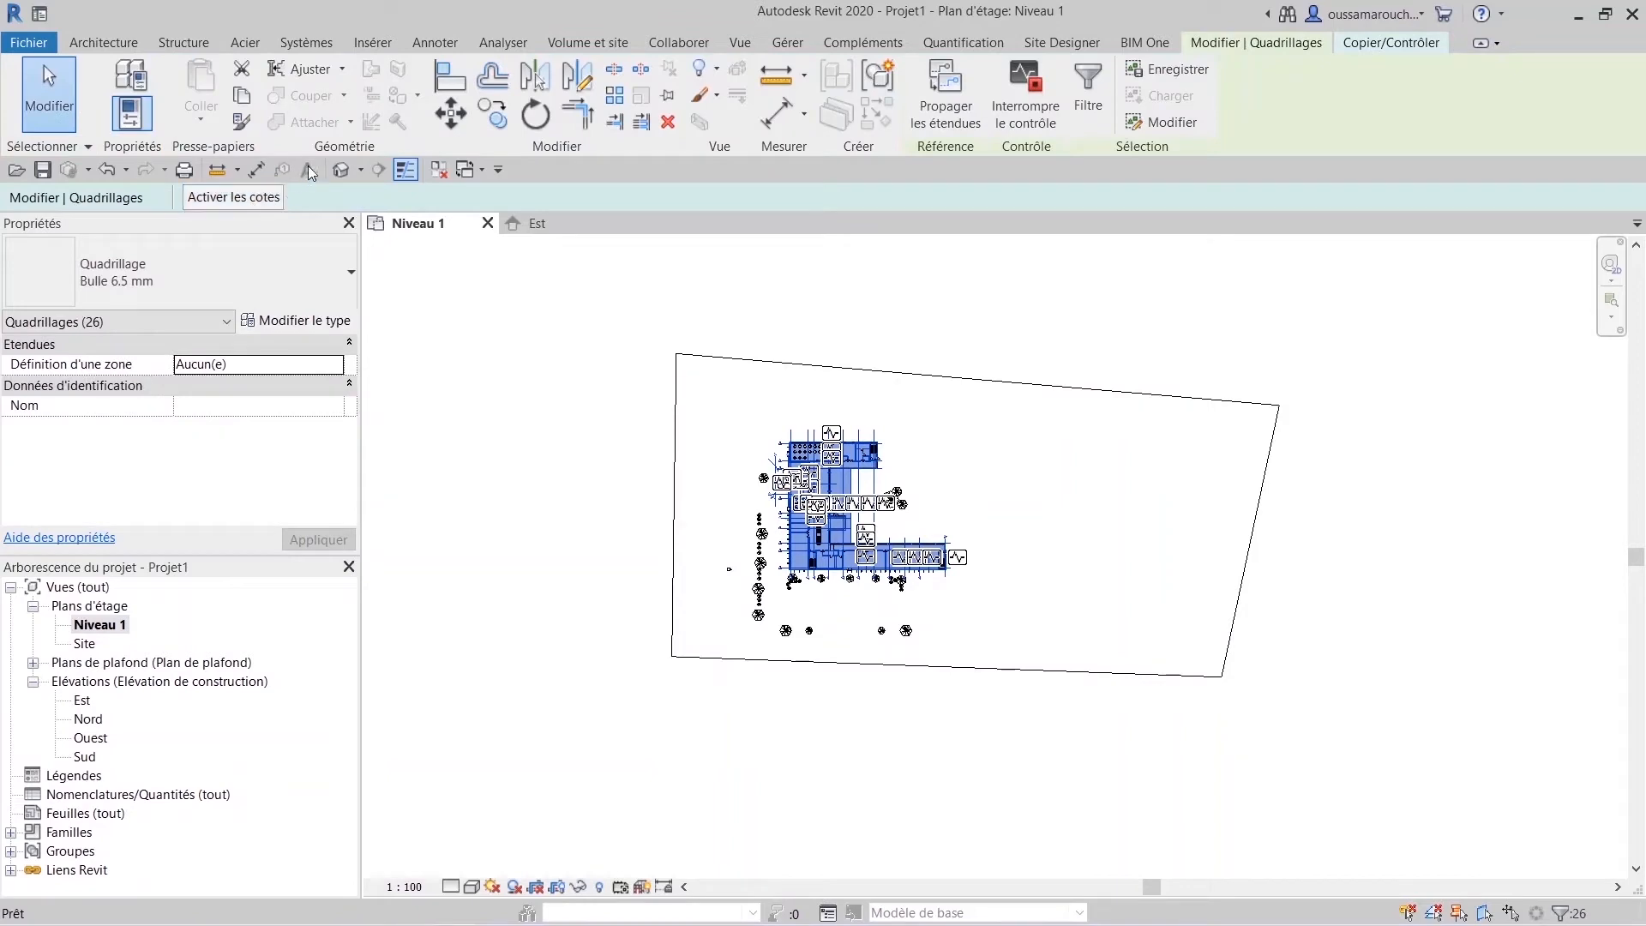
# Check the monitoring of copied grid 10 and finish the Copier/Contrôler session.
pyautogui.moveTo(1040, 605); pyautogui.dragTo(1074, 637, button='middle')
pyautogui.scroll(5, 1007, 598)
pyautogui.press('Escape')
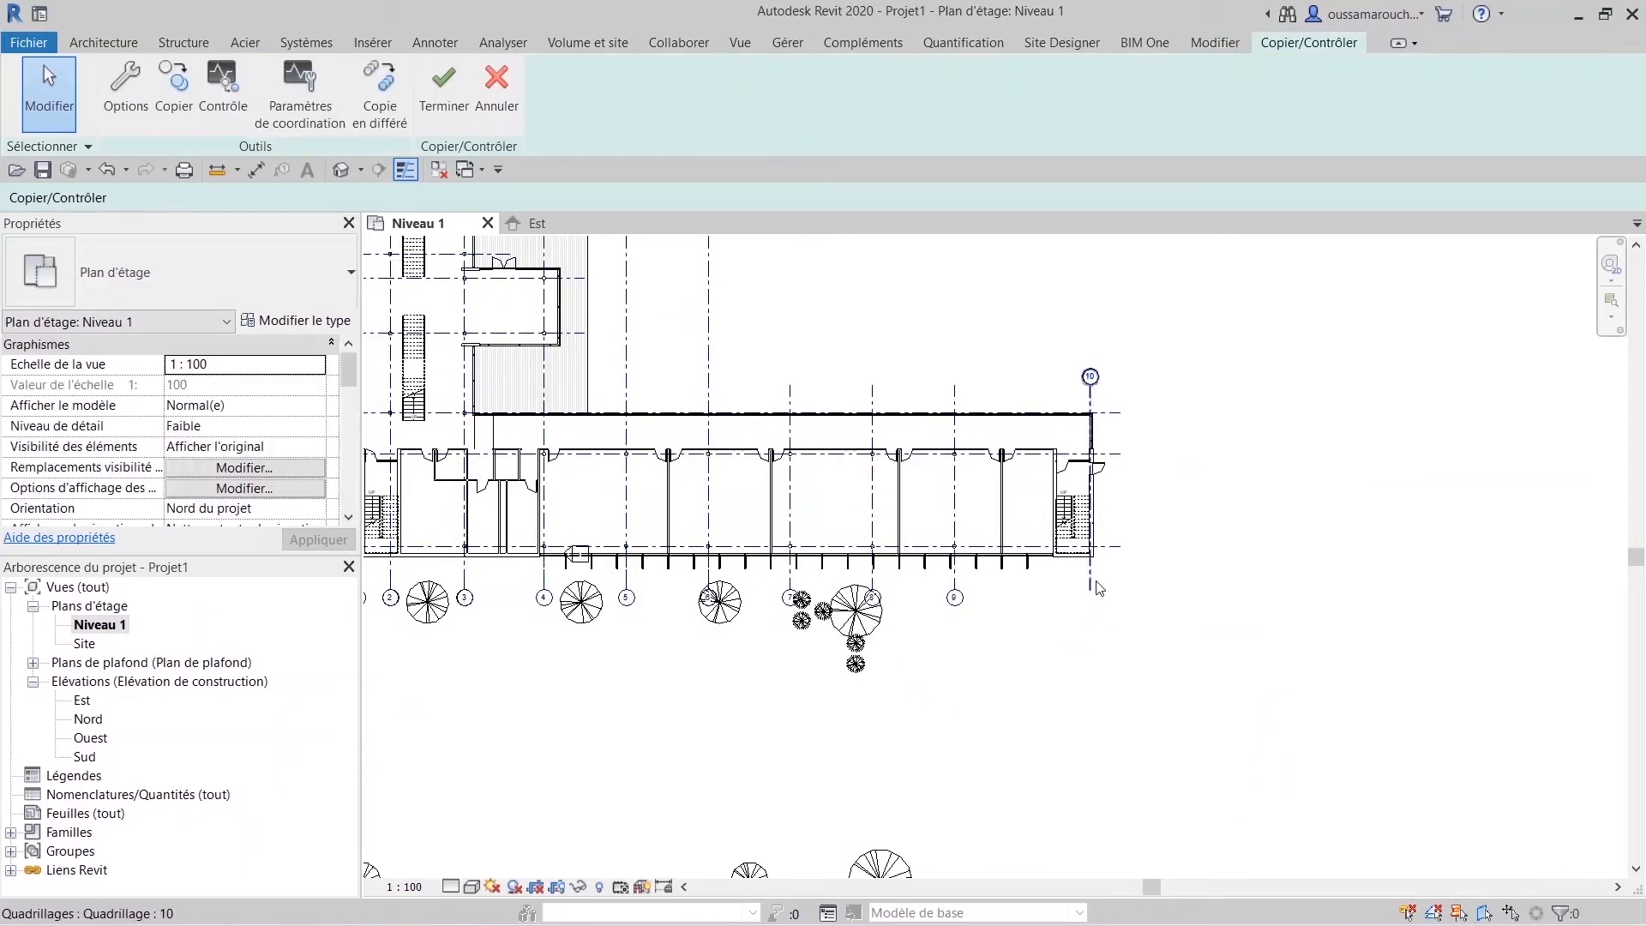
pyautogui.click(1095, 585)
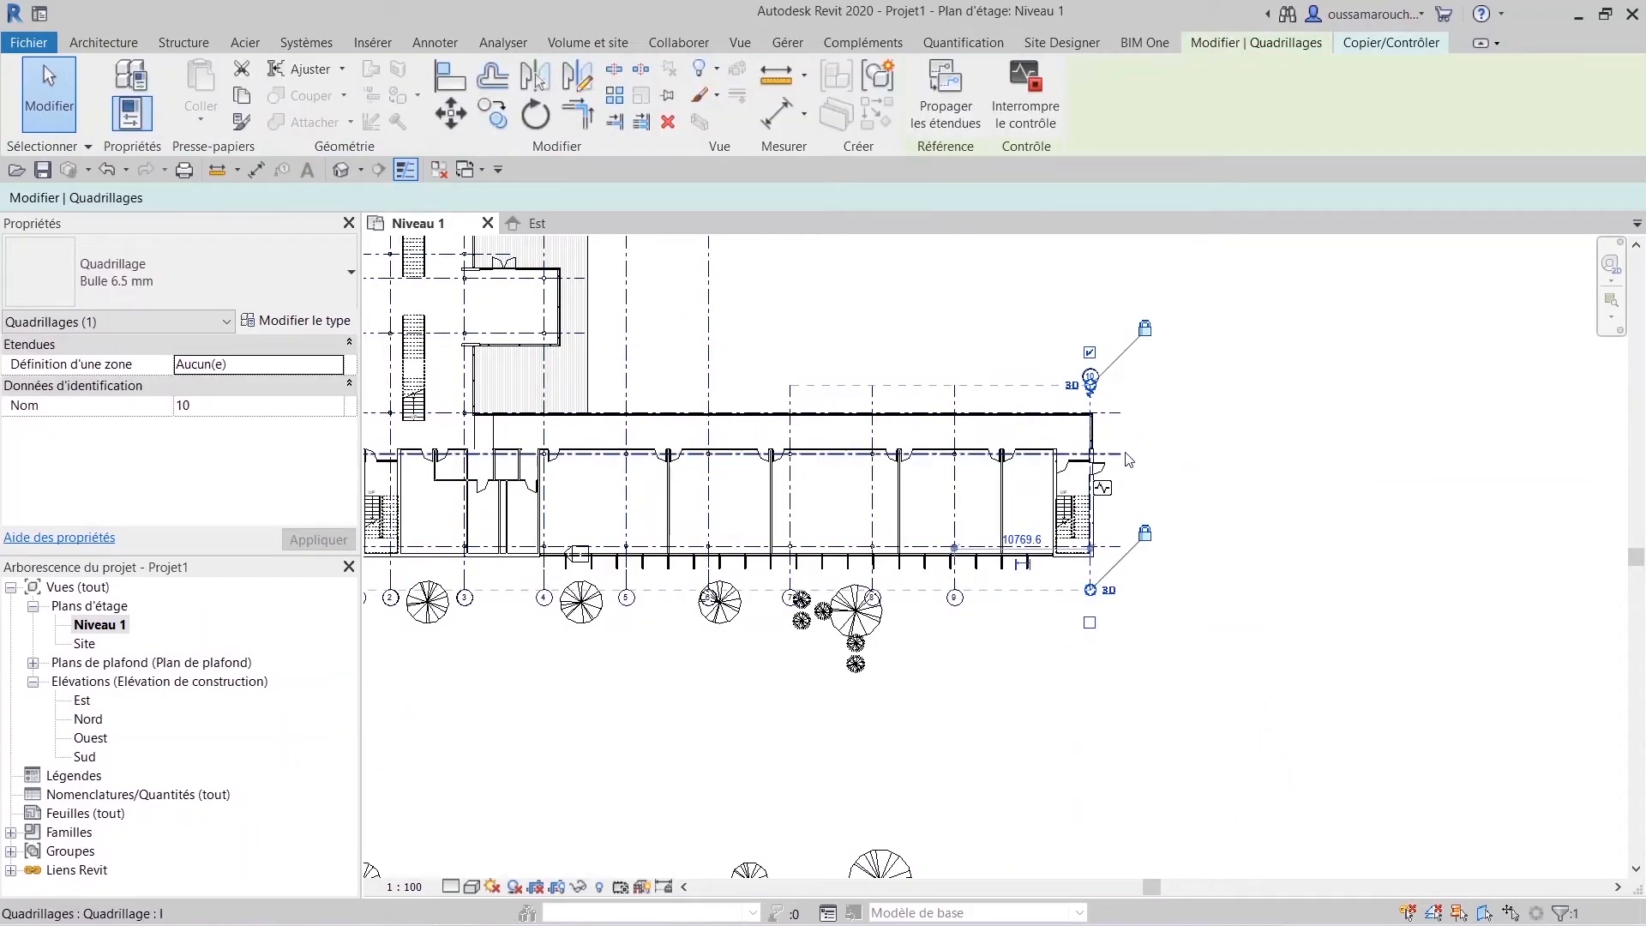
pyautogui.scroll(2, 1171, 500)
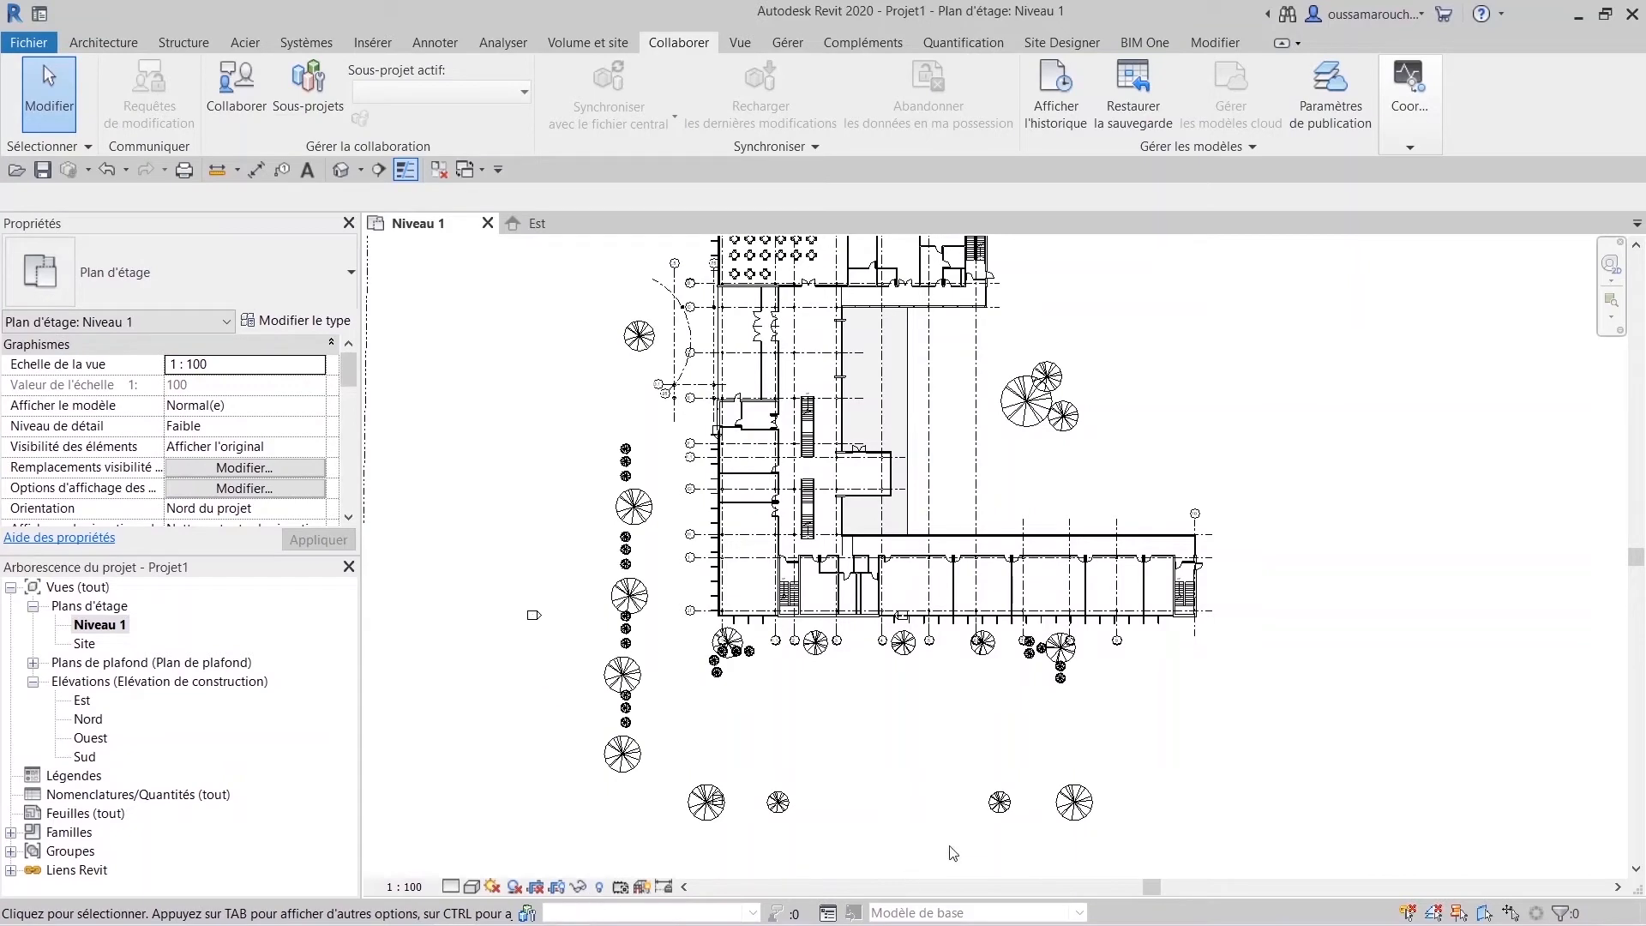
# Show the project's Revit links and inspect the Arch Link Model.rvt entry.
pyautogui.scroll(-4, 1106, 635)
pyautogui.moveTo(1102, 656); pyautogui.dragTo(1012, 685, button='middle')
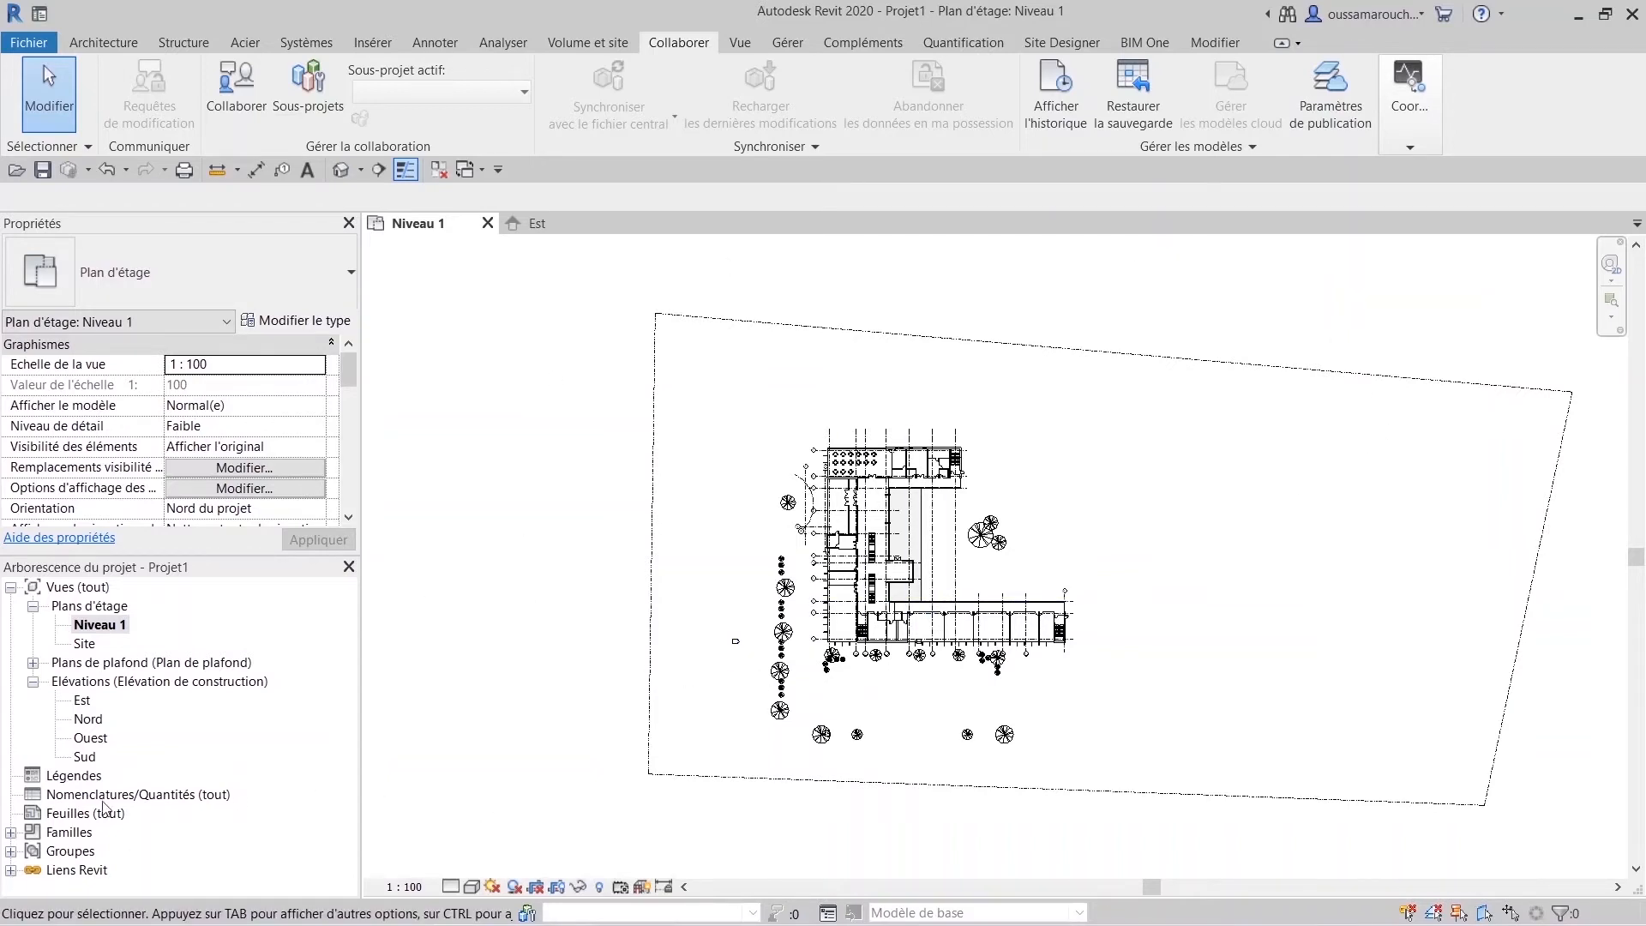
pyautogui.click(10, 870)
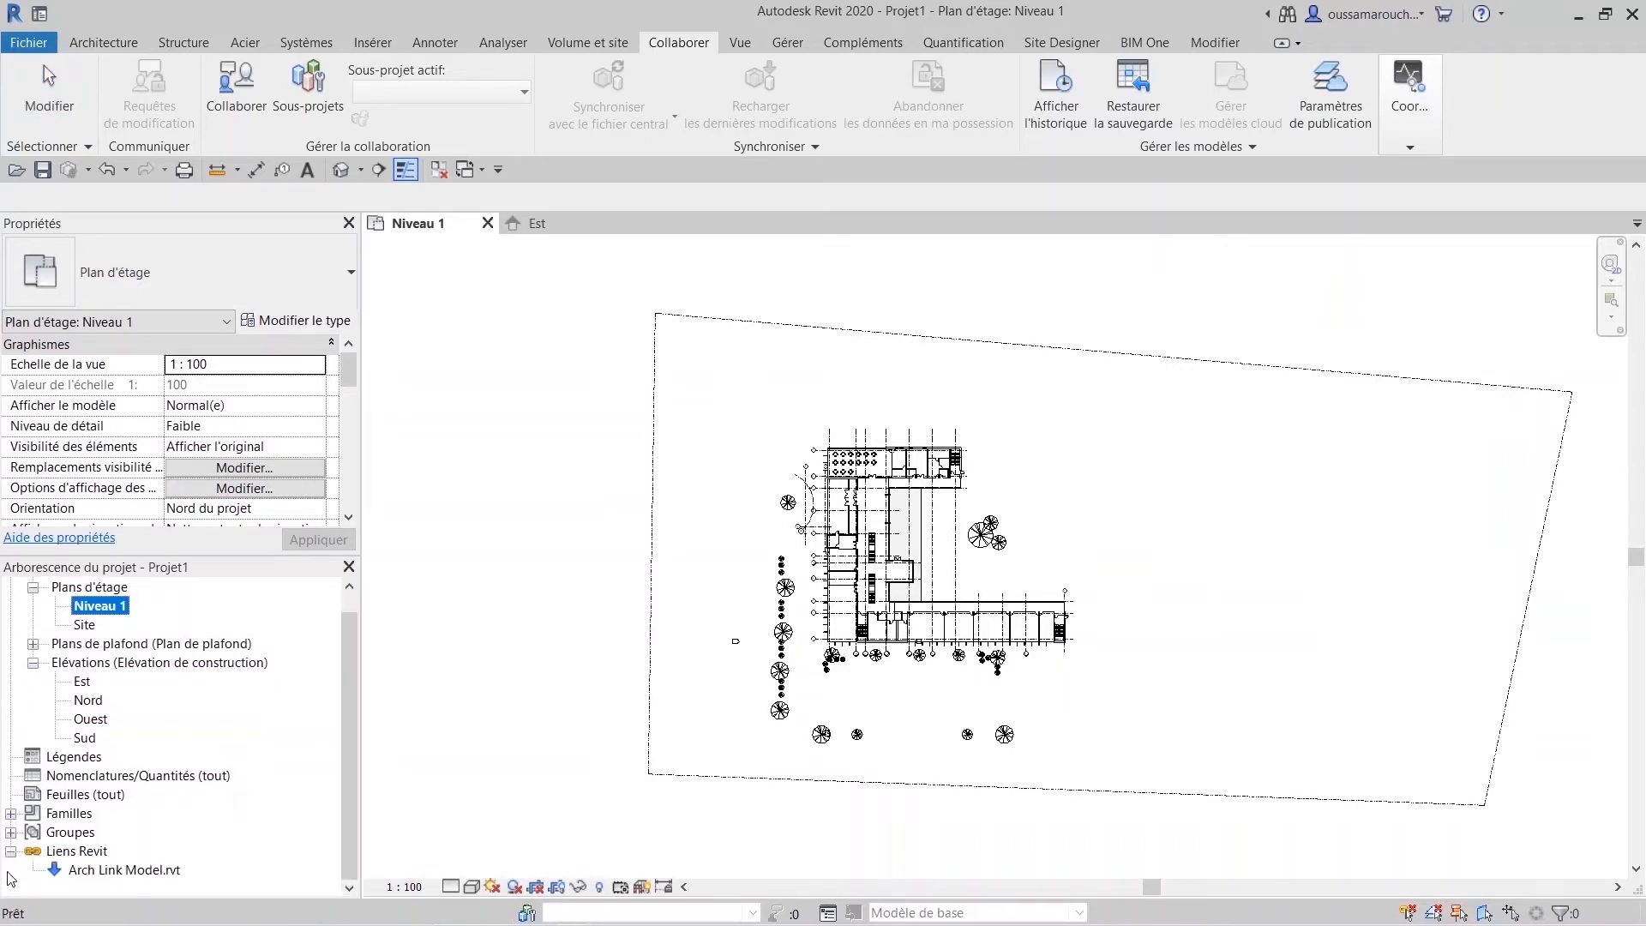
pyautogui.click(115, 871)
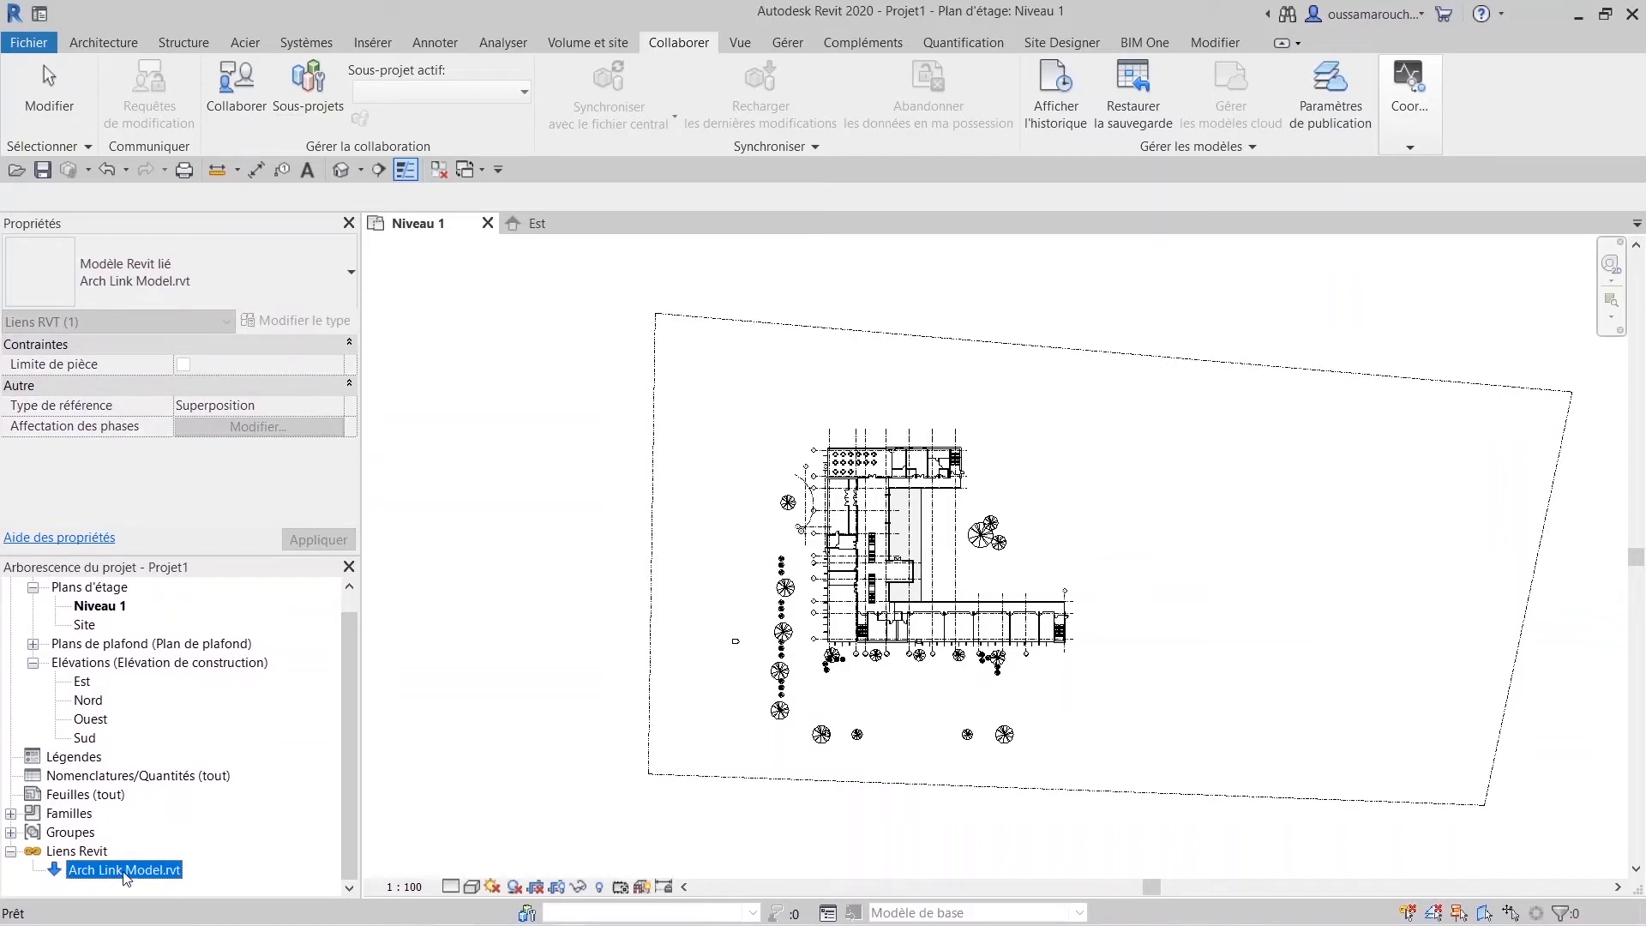
pyautogui.click(11, 852)
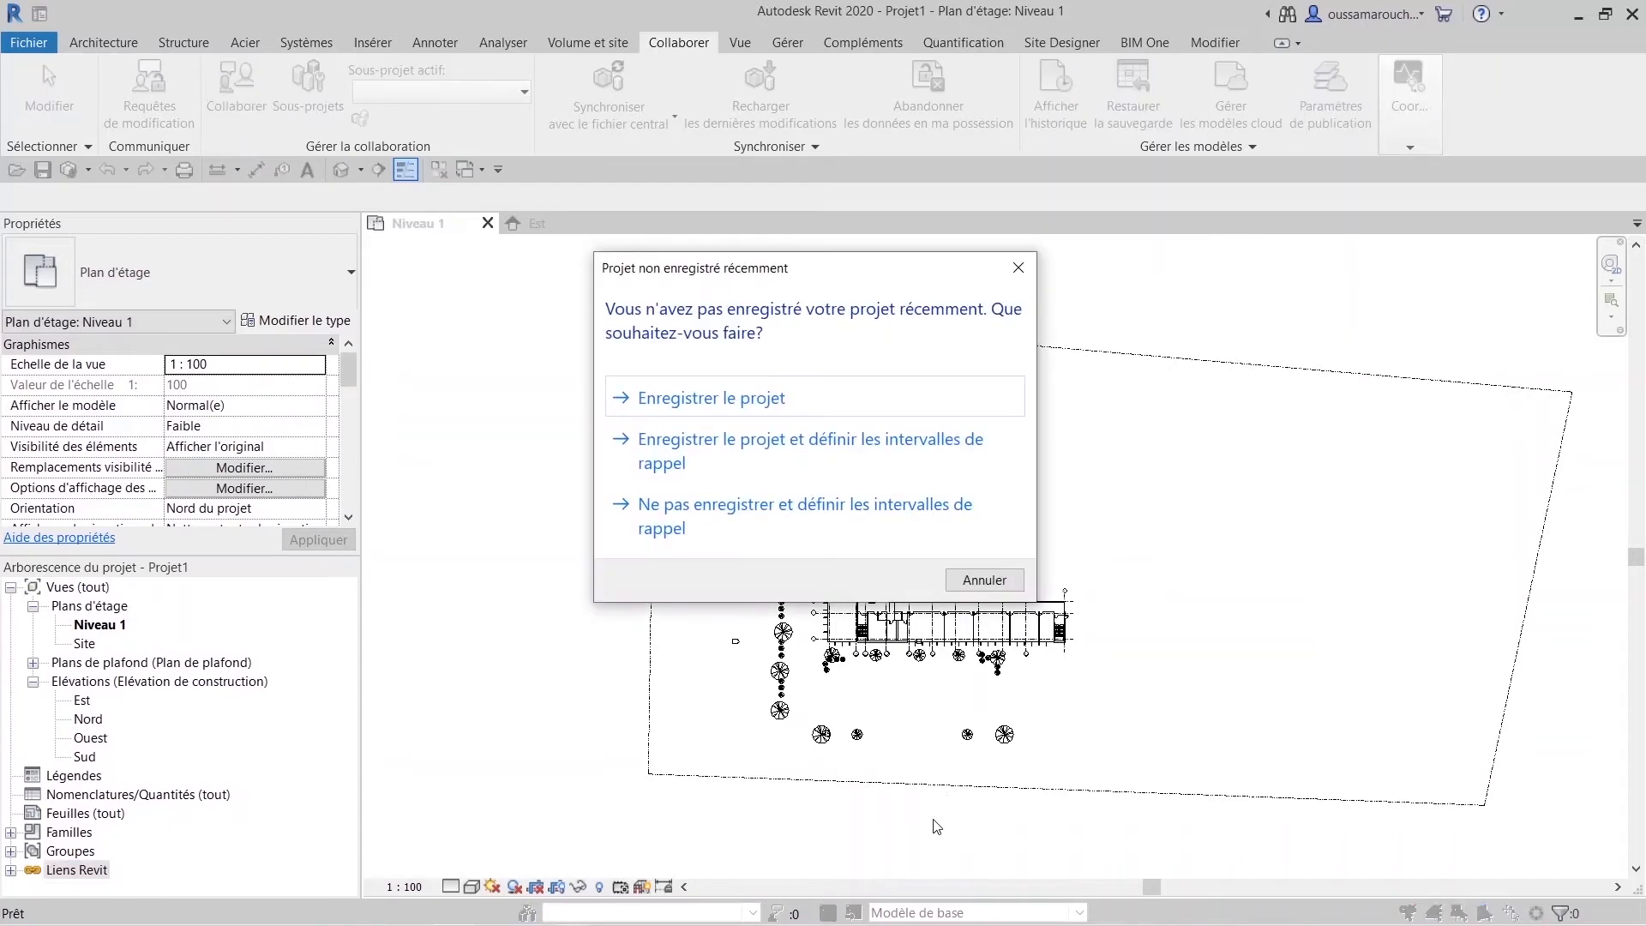
# Save the project to the Bureau folder as "mep revit essentiel".
pyautogui.click(771, 396)
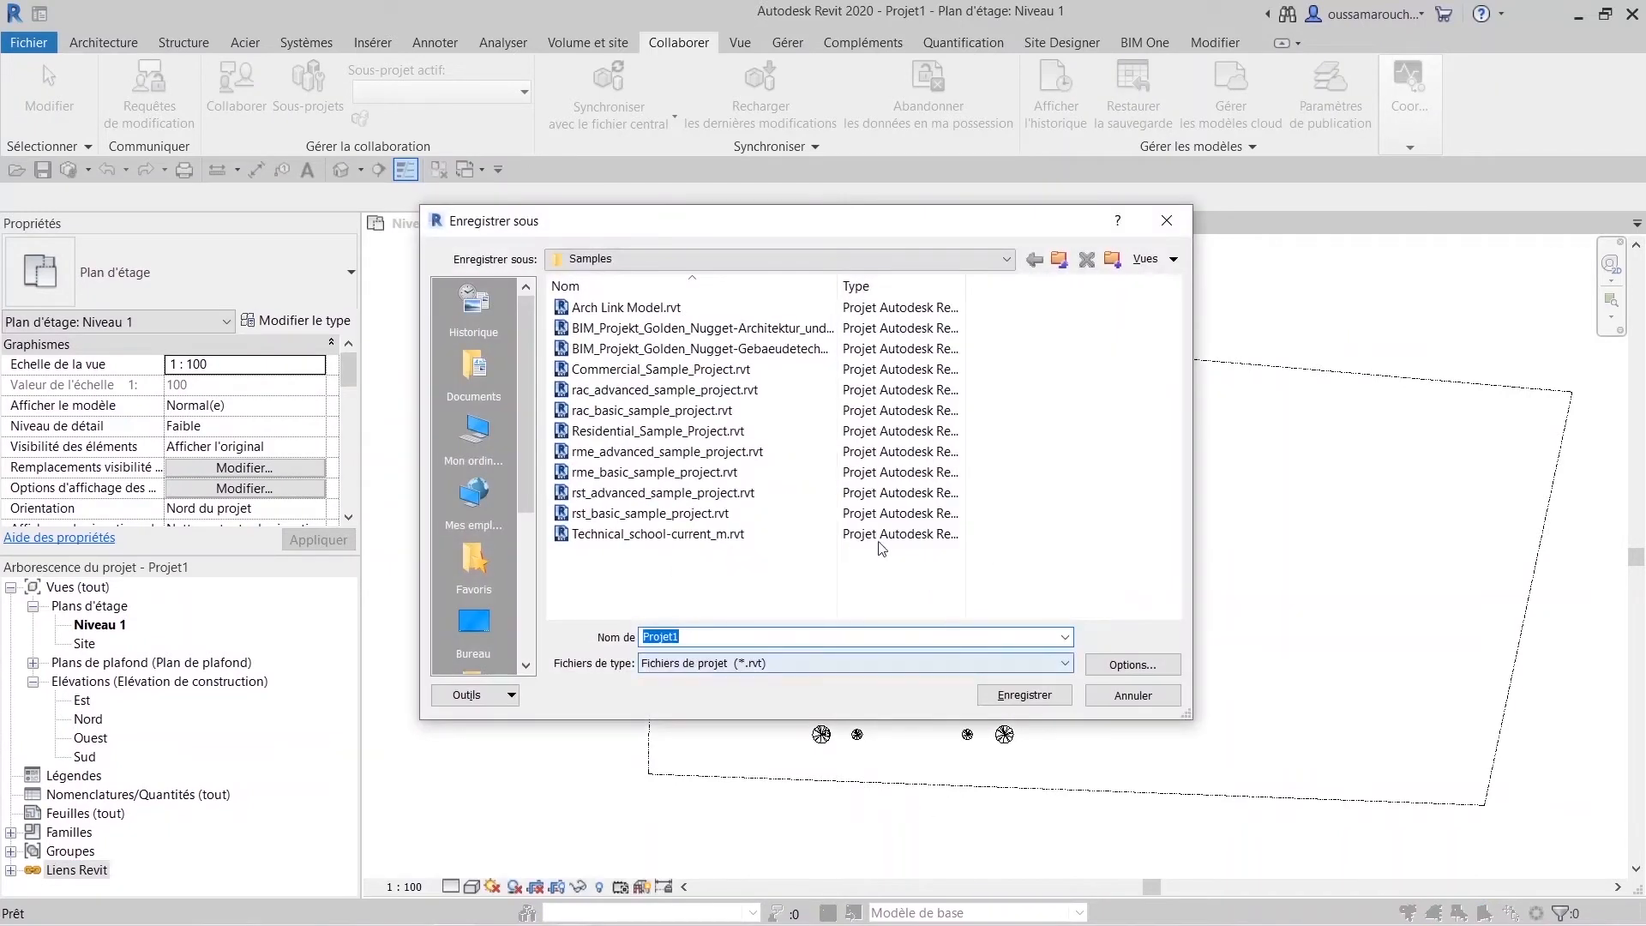
pyautogui.click(461, 629)
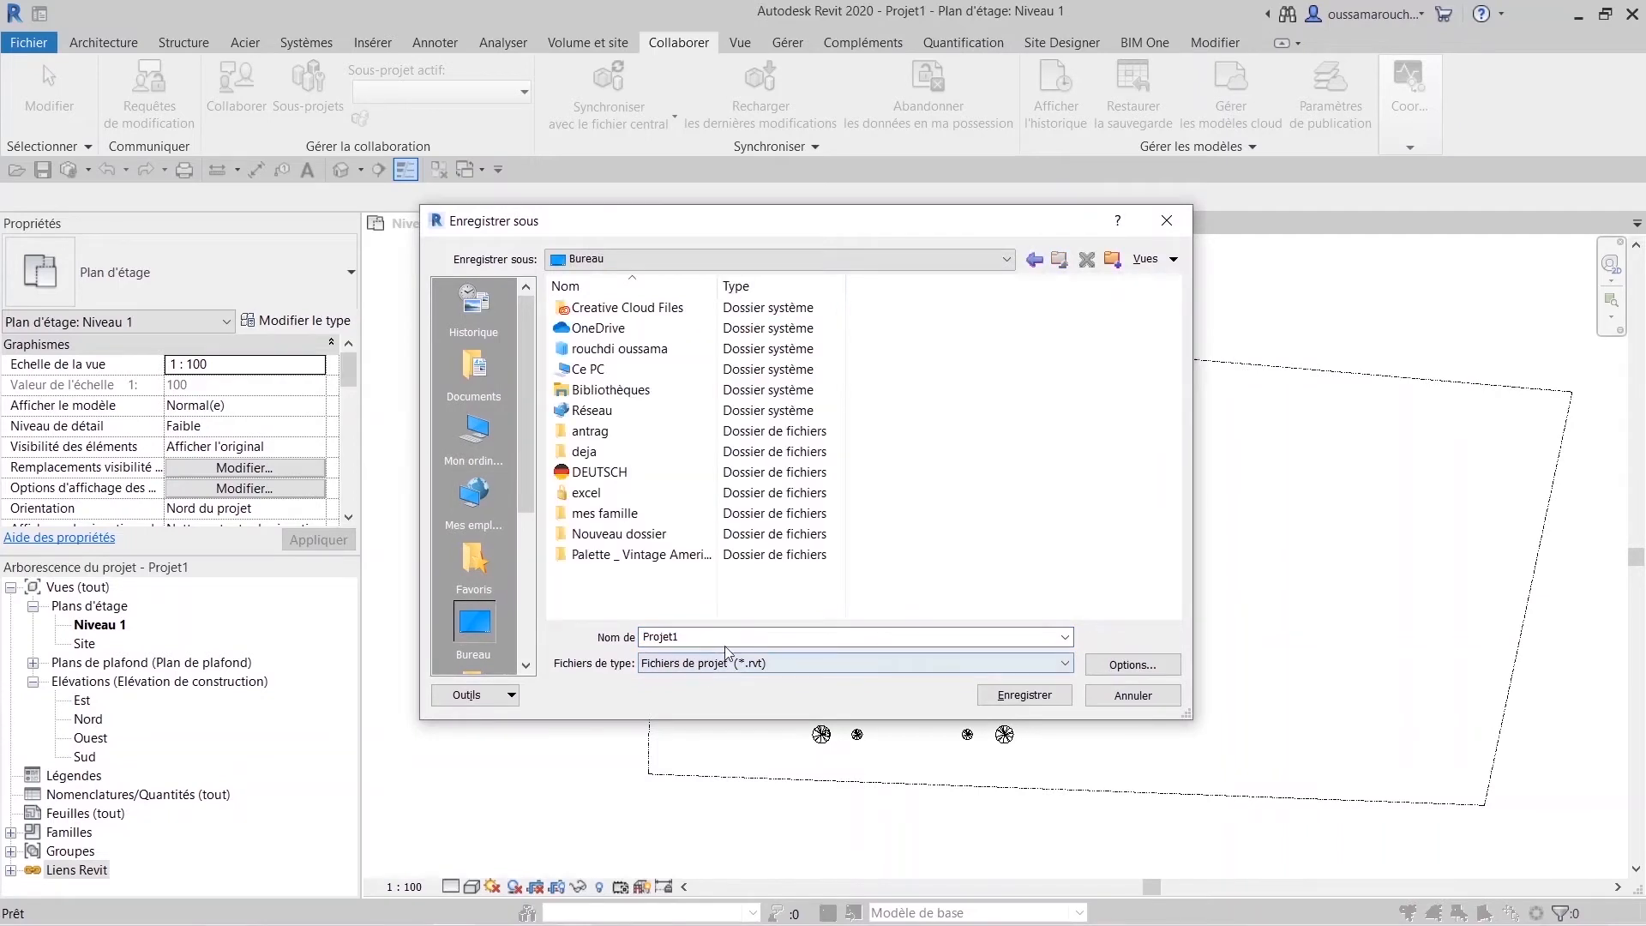
pyautogui.doubleClick(667, 636)
pyautogui.write('me')
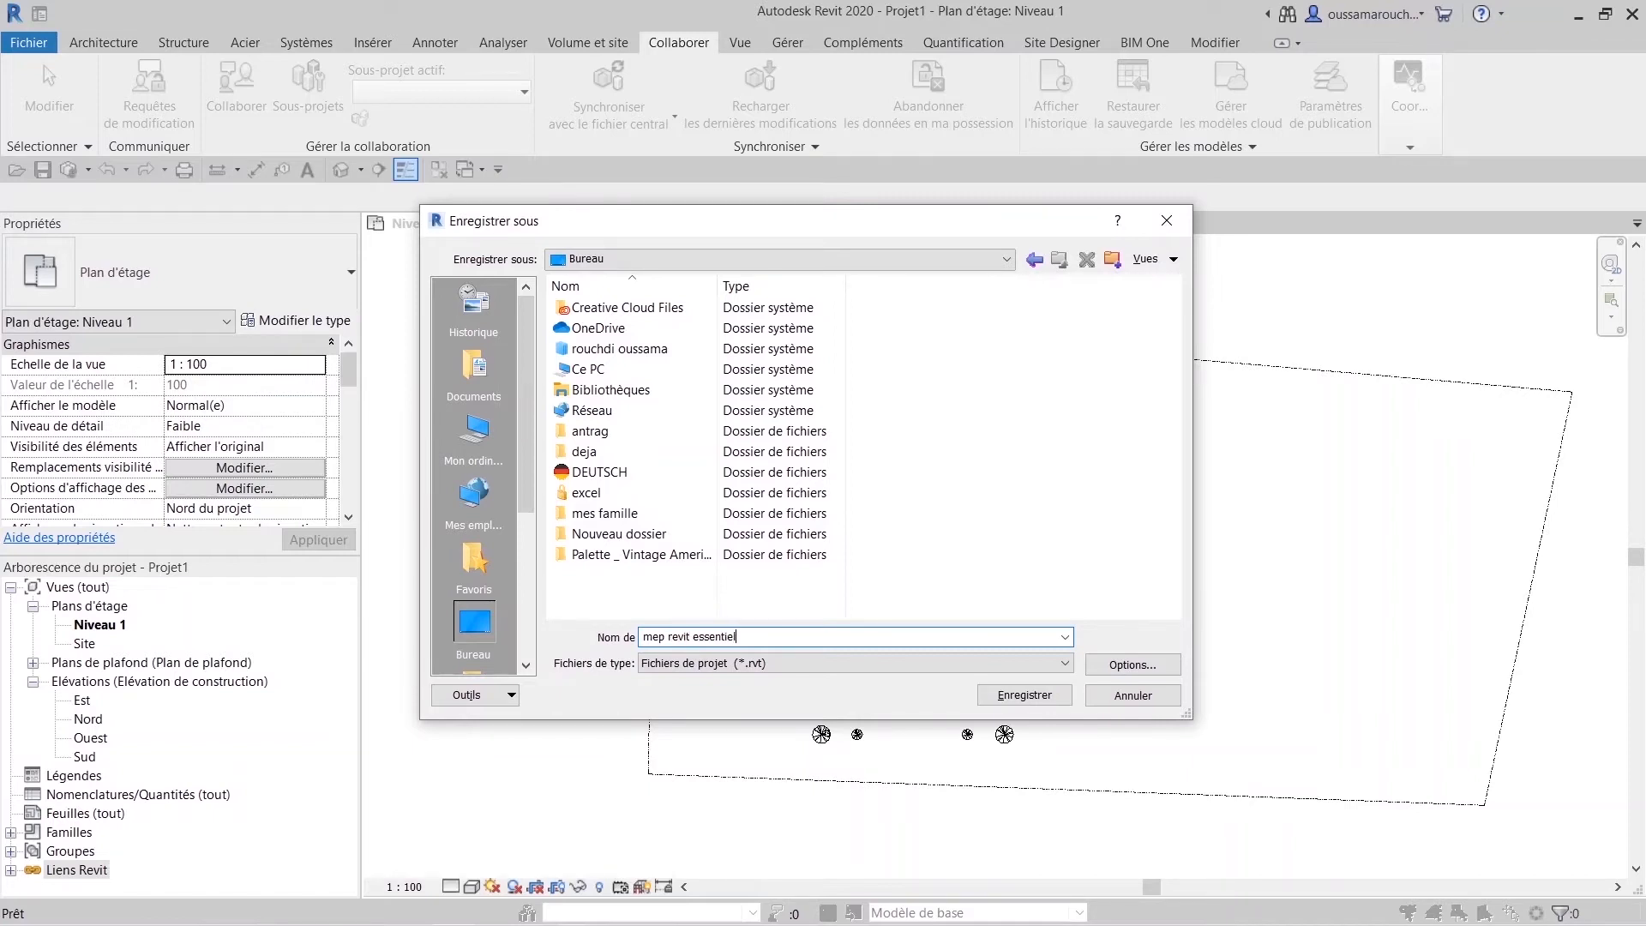
pyautogui.write('p revit essentiel')
pyautogui.press('Return')
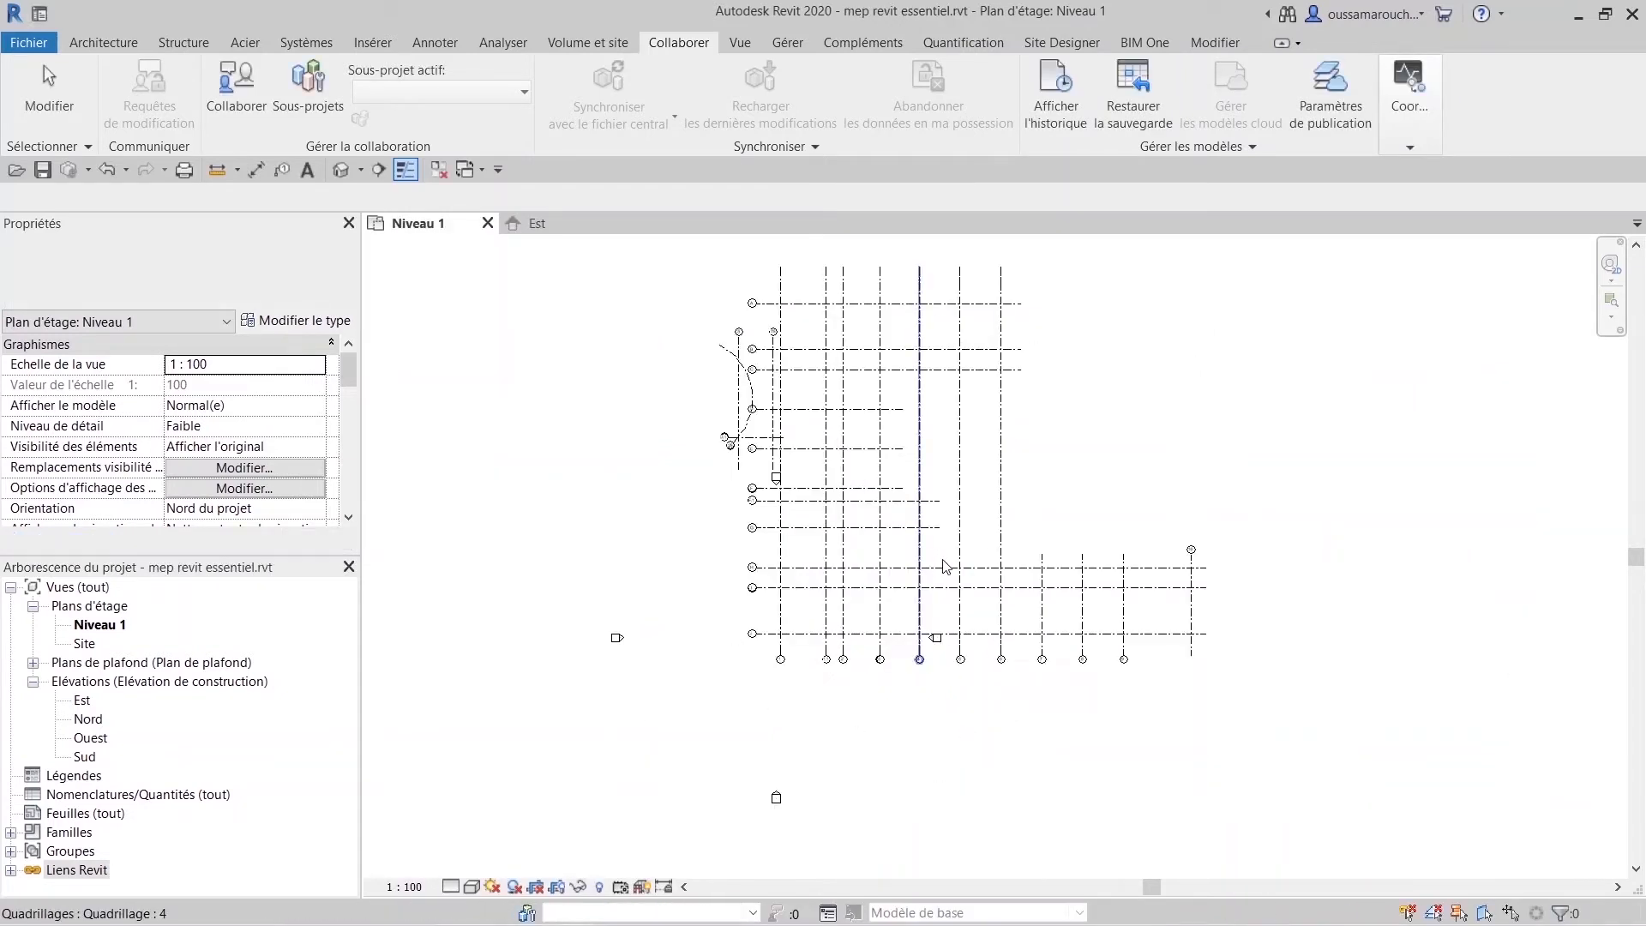
# Check the monitoring of grid 6 in the Niveau 1 plan and stop monitoring that grid.
pyautogui.scroll(2, 943, 562)
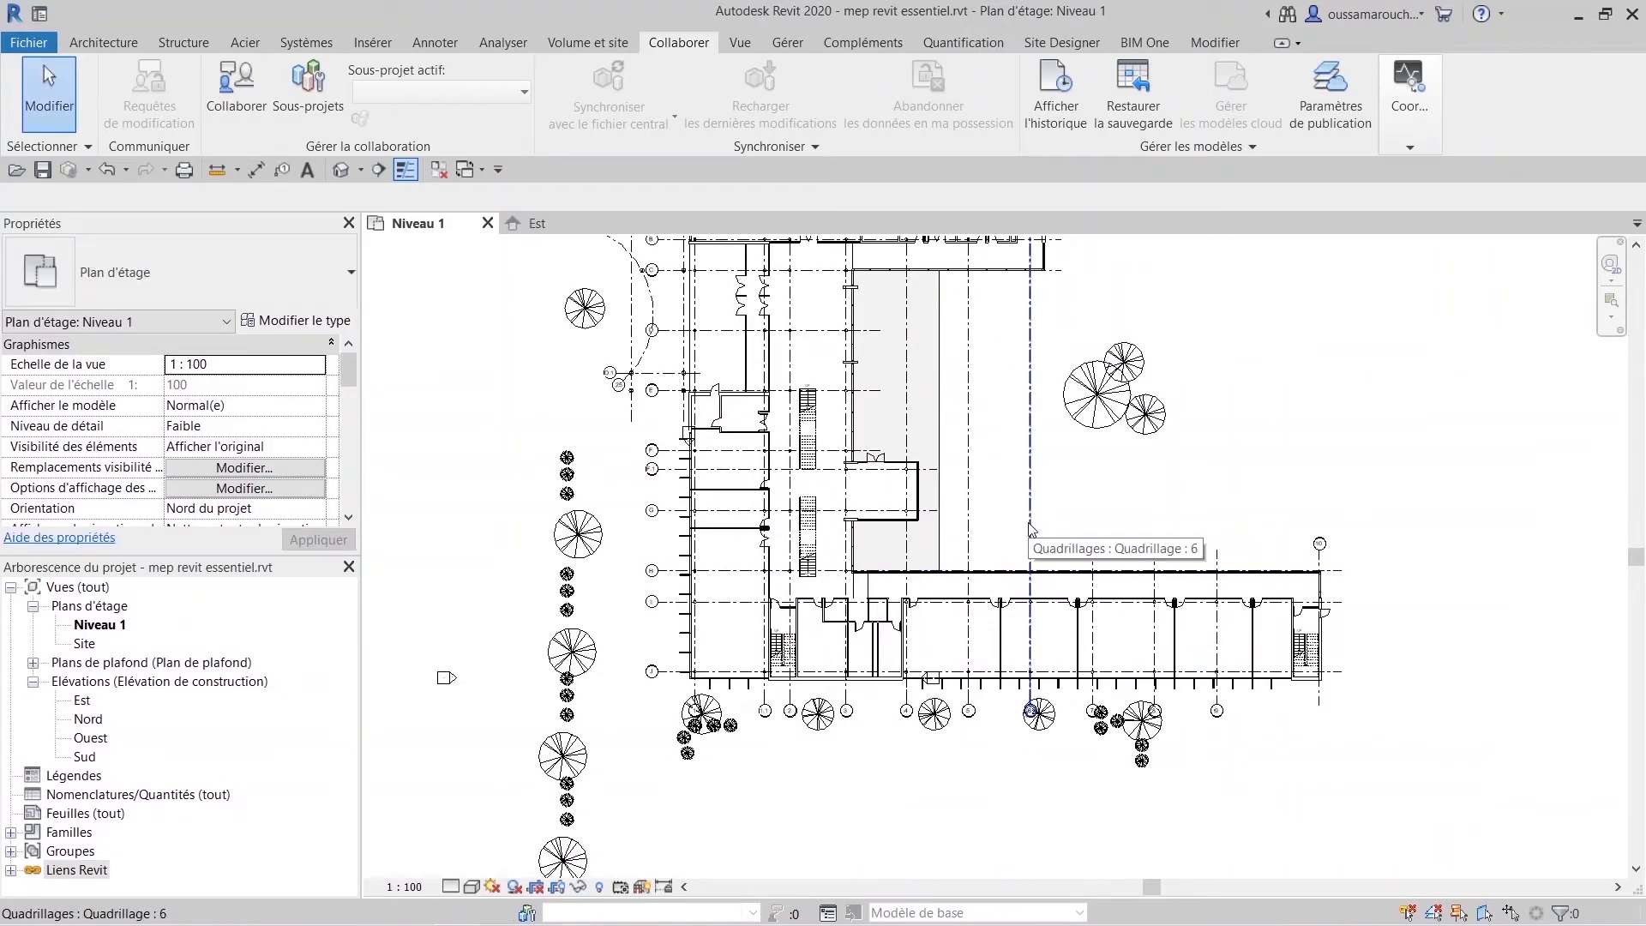
pyautogui.click(1031, 529)
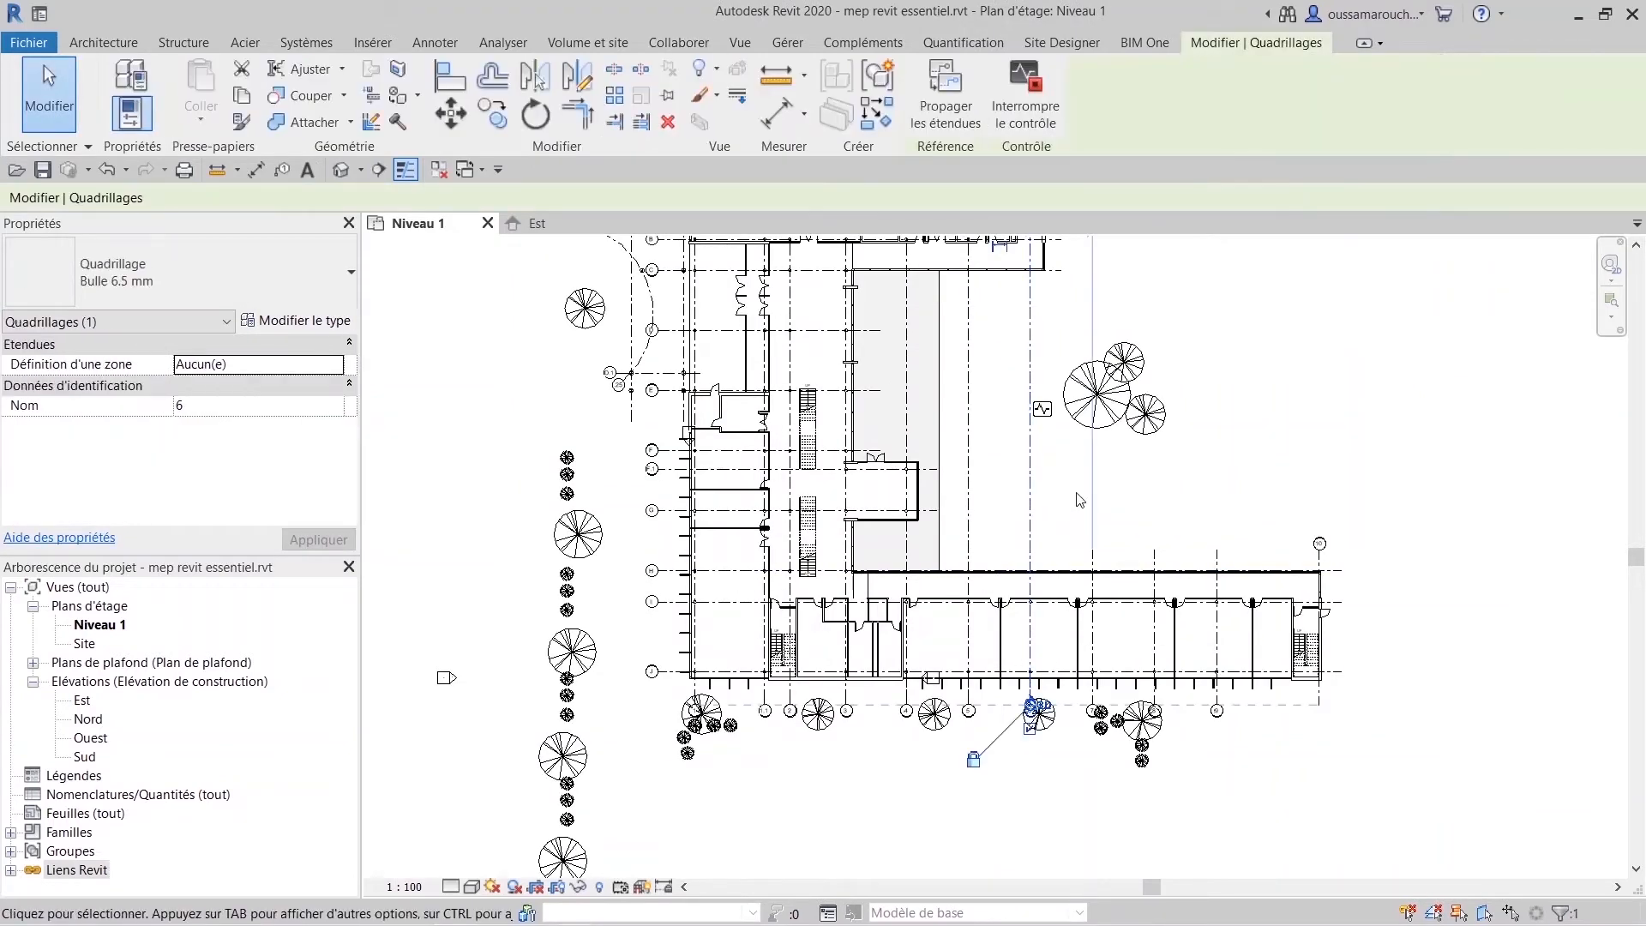
pyautogui.moveTo(1062, 532); pyautogui.dragTo(993, 637, button='middle')
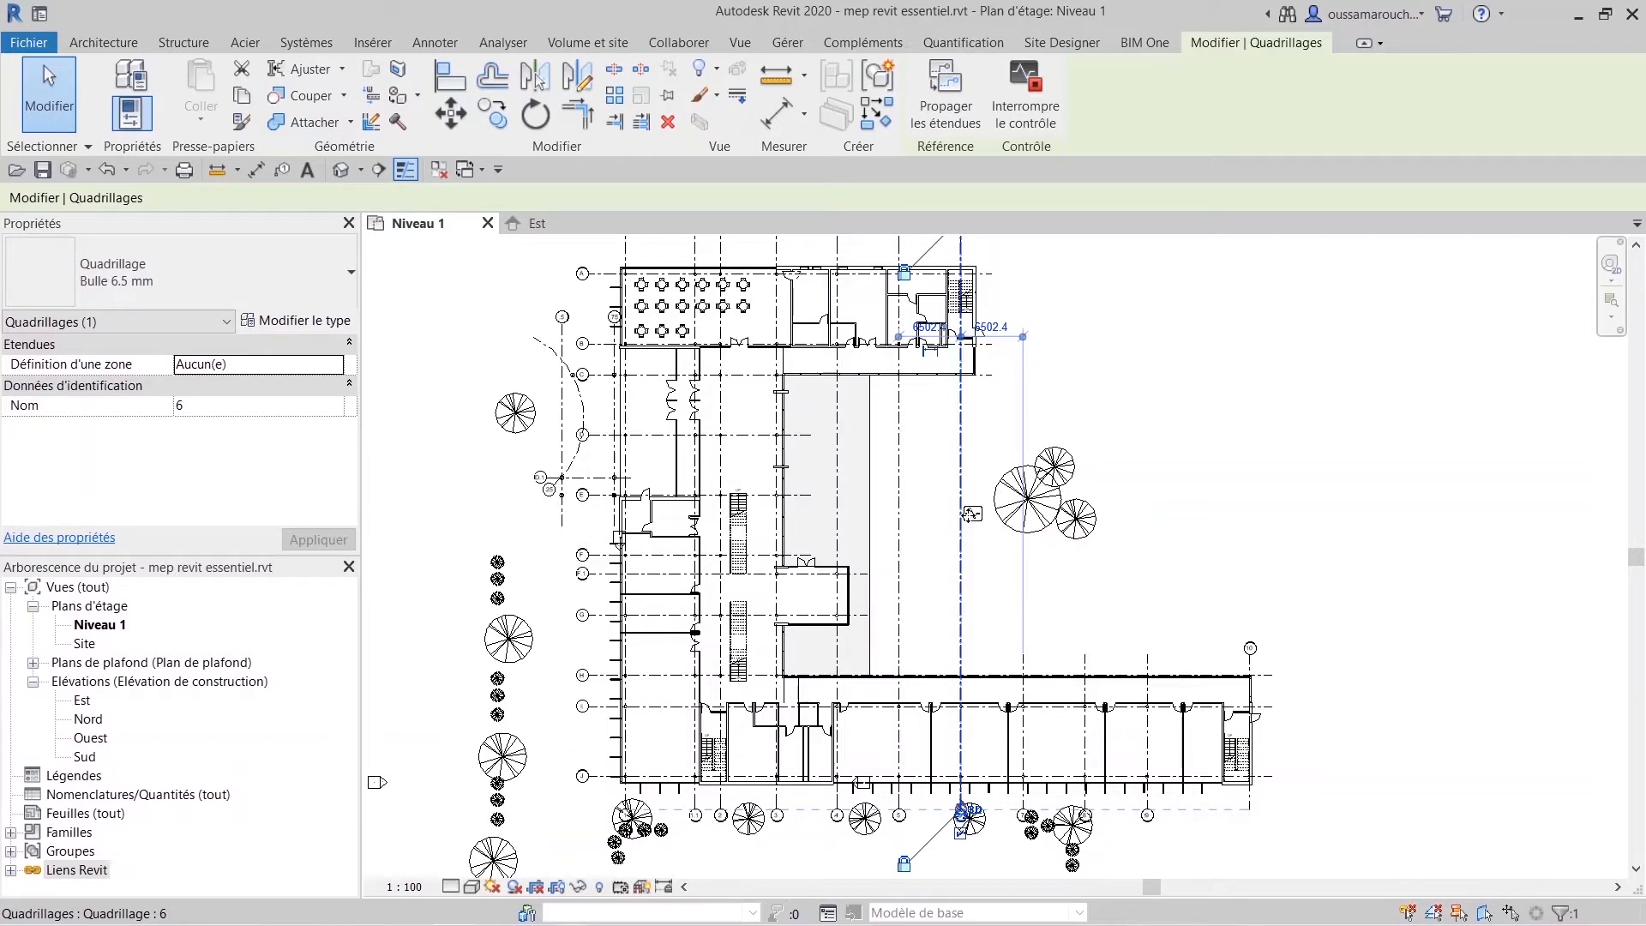
pyautogui.click(977, 540)
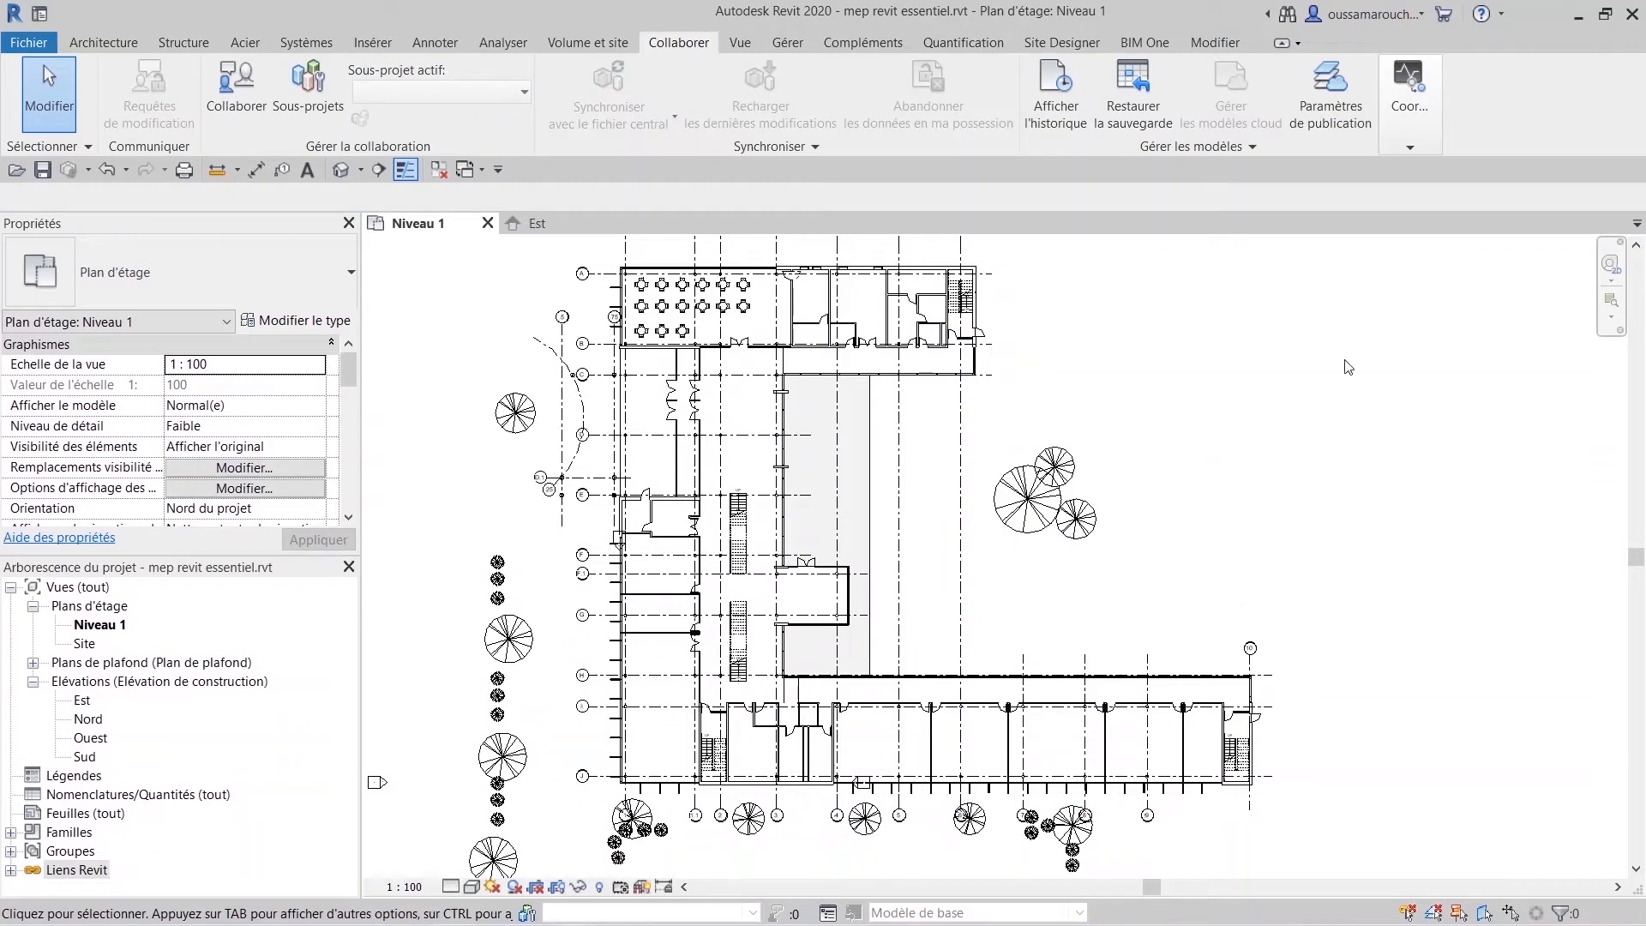
pyautogui.click(953, 583)
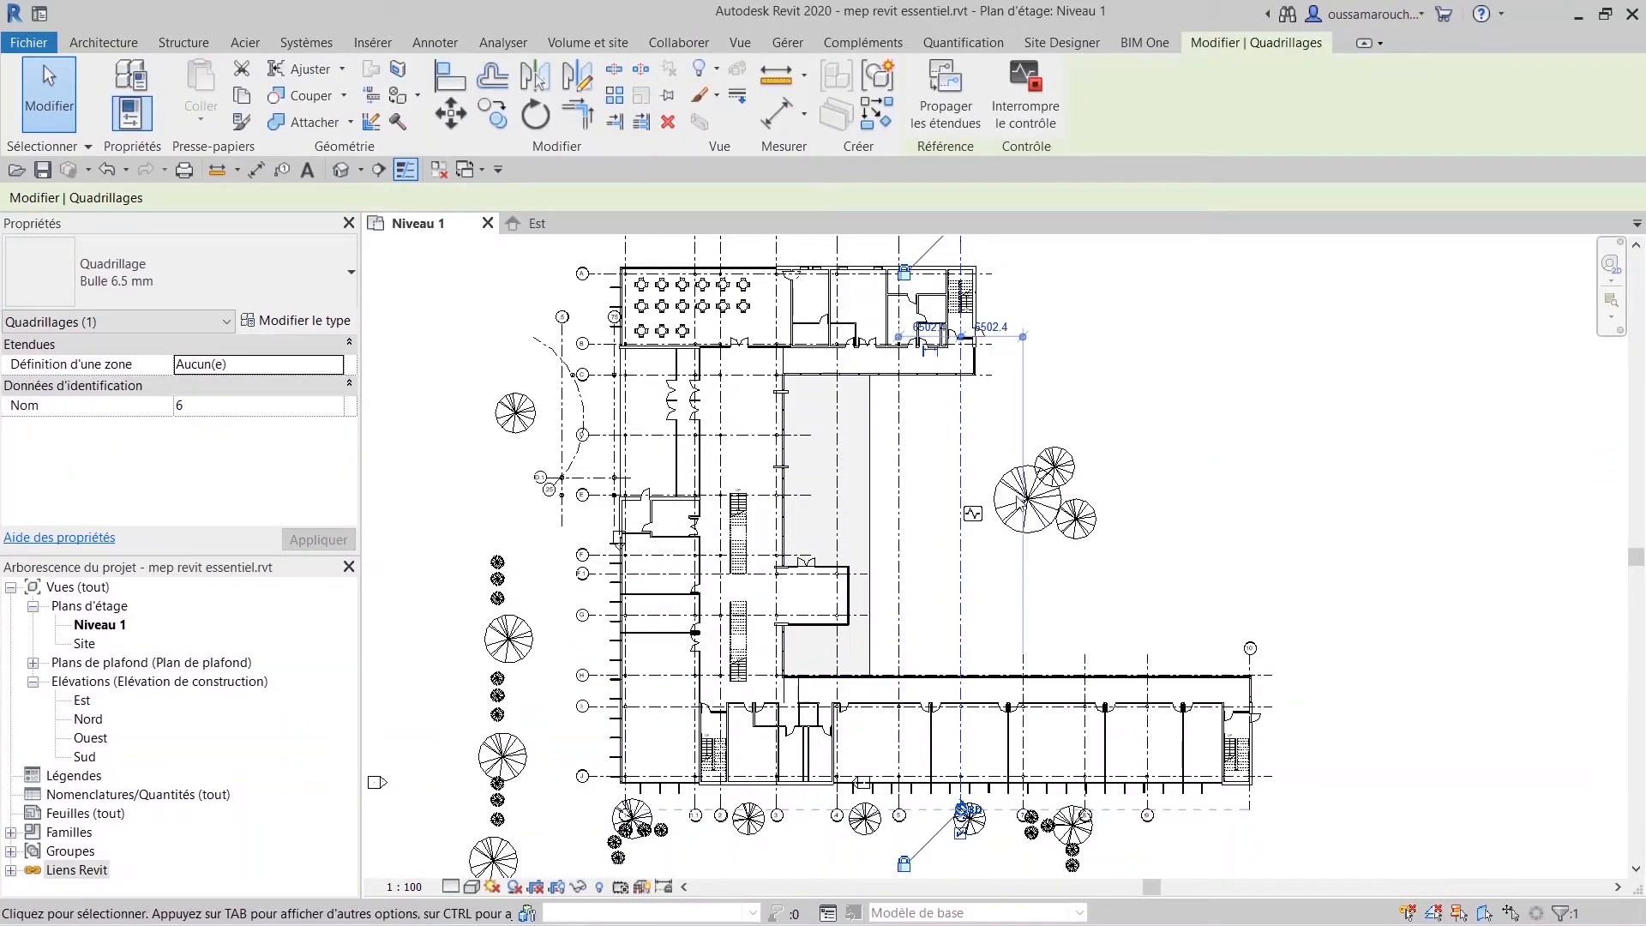
pyautogui.click(1041, 104)
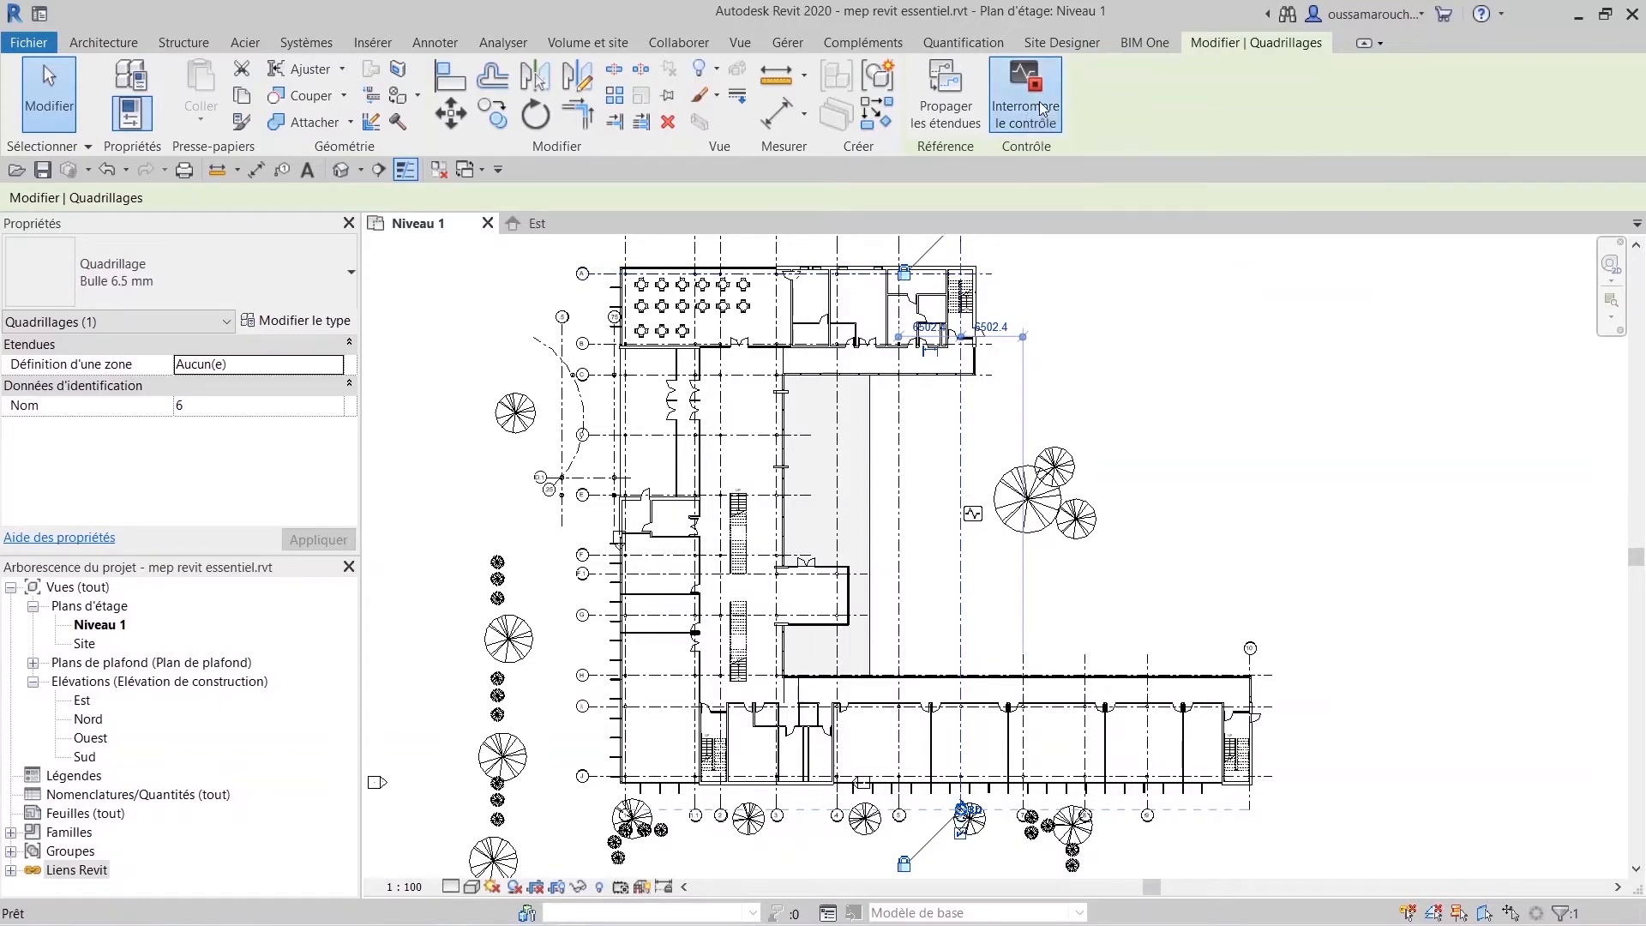
pyautogui.scroll(-4, 1351, 656)
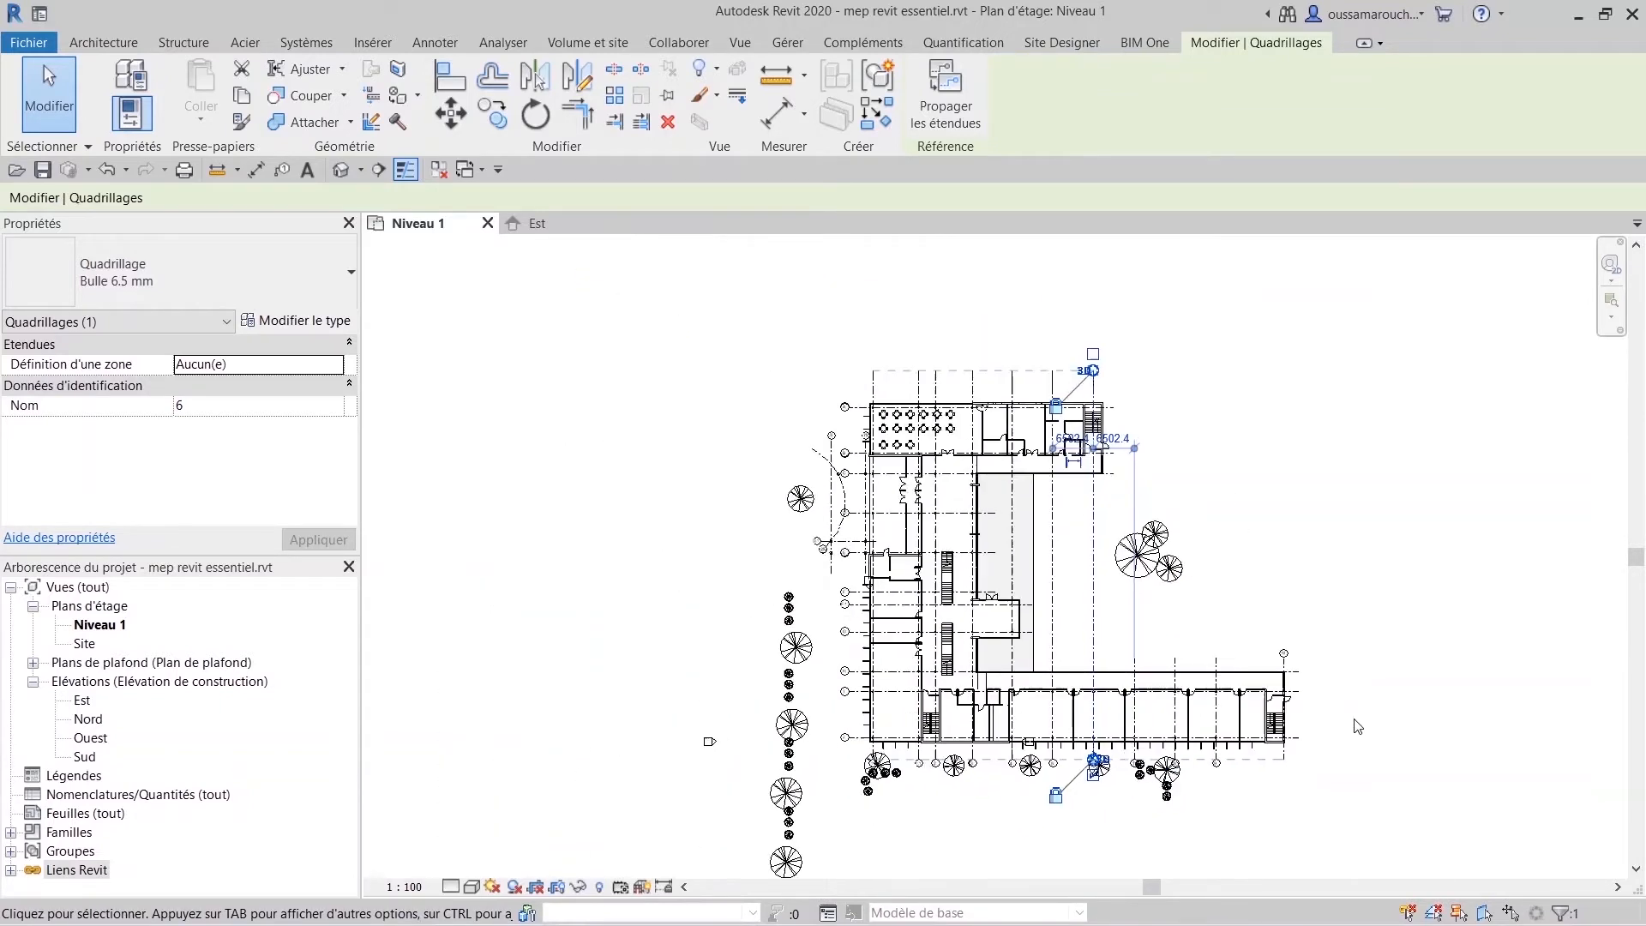
pyautogui.moveTo(1359, 729); pyautogui.dragTo(1251, 718, button='middle')
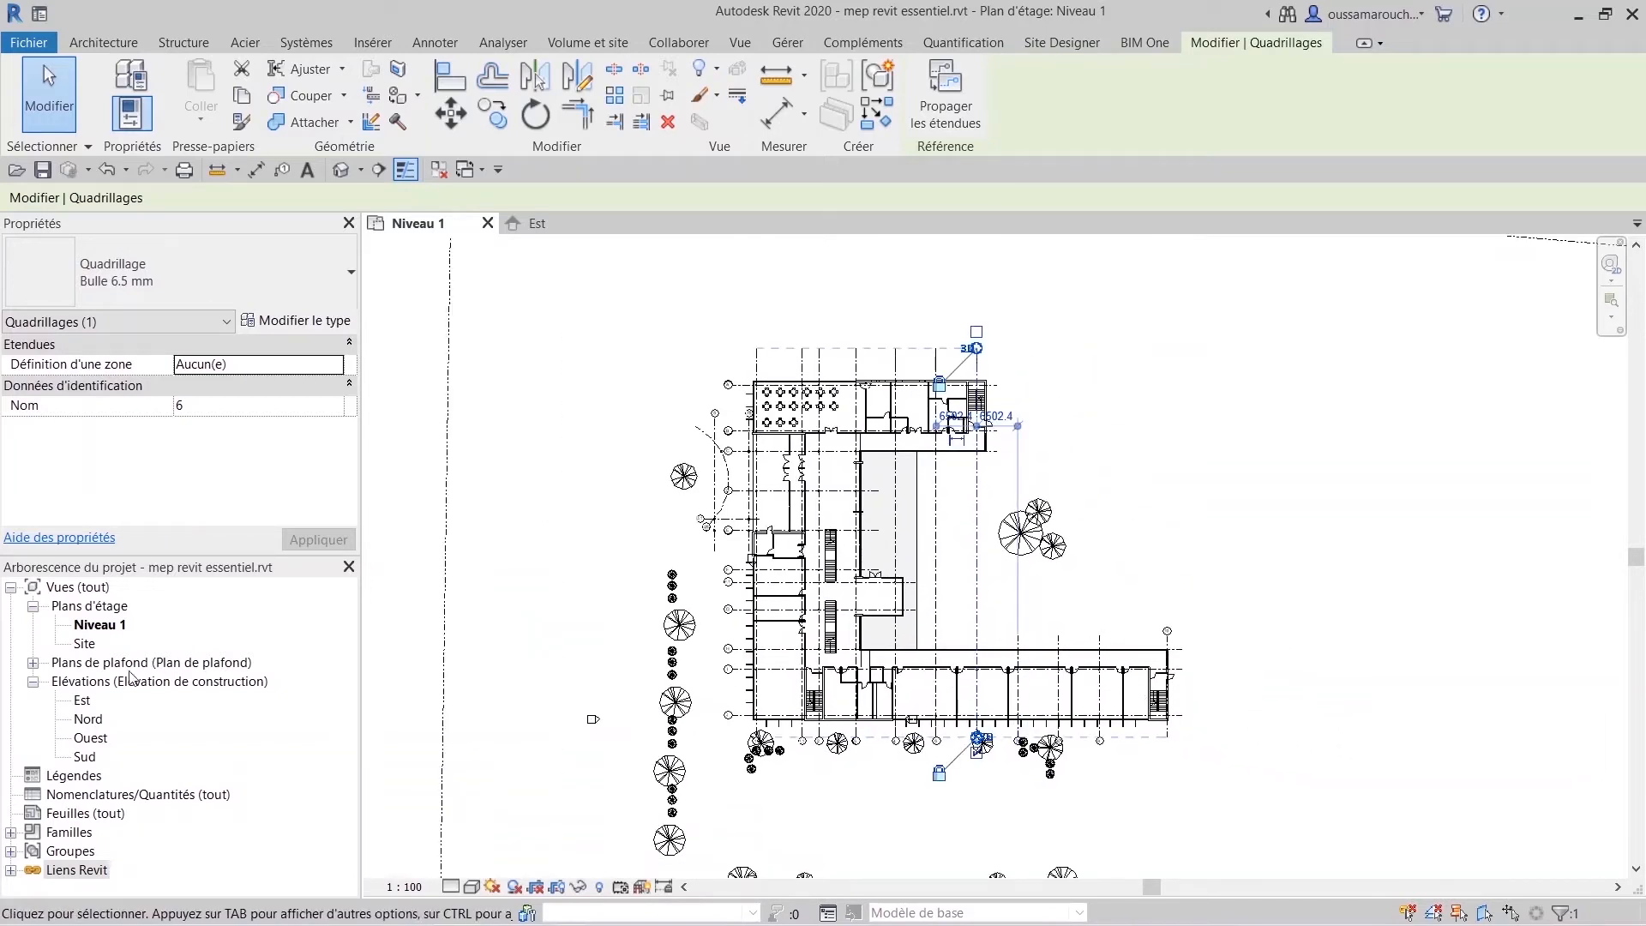
# In the Est elevation, rename level Niveau 1 as "niveau 0" and rename its corresponding views as well.
pyautogui.doubleClick(83, 699)
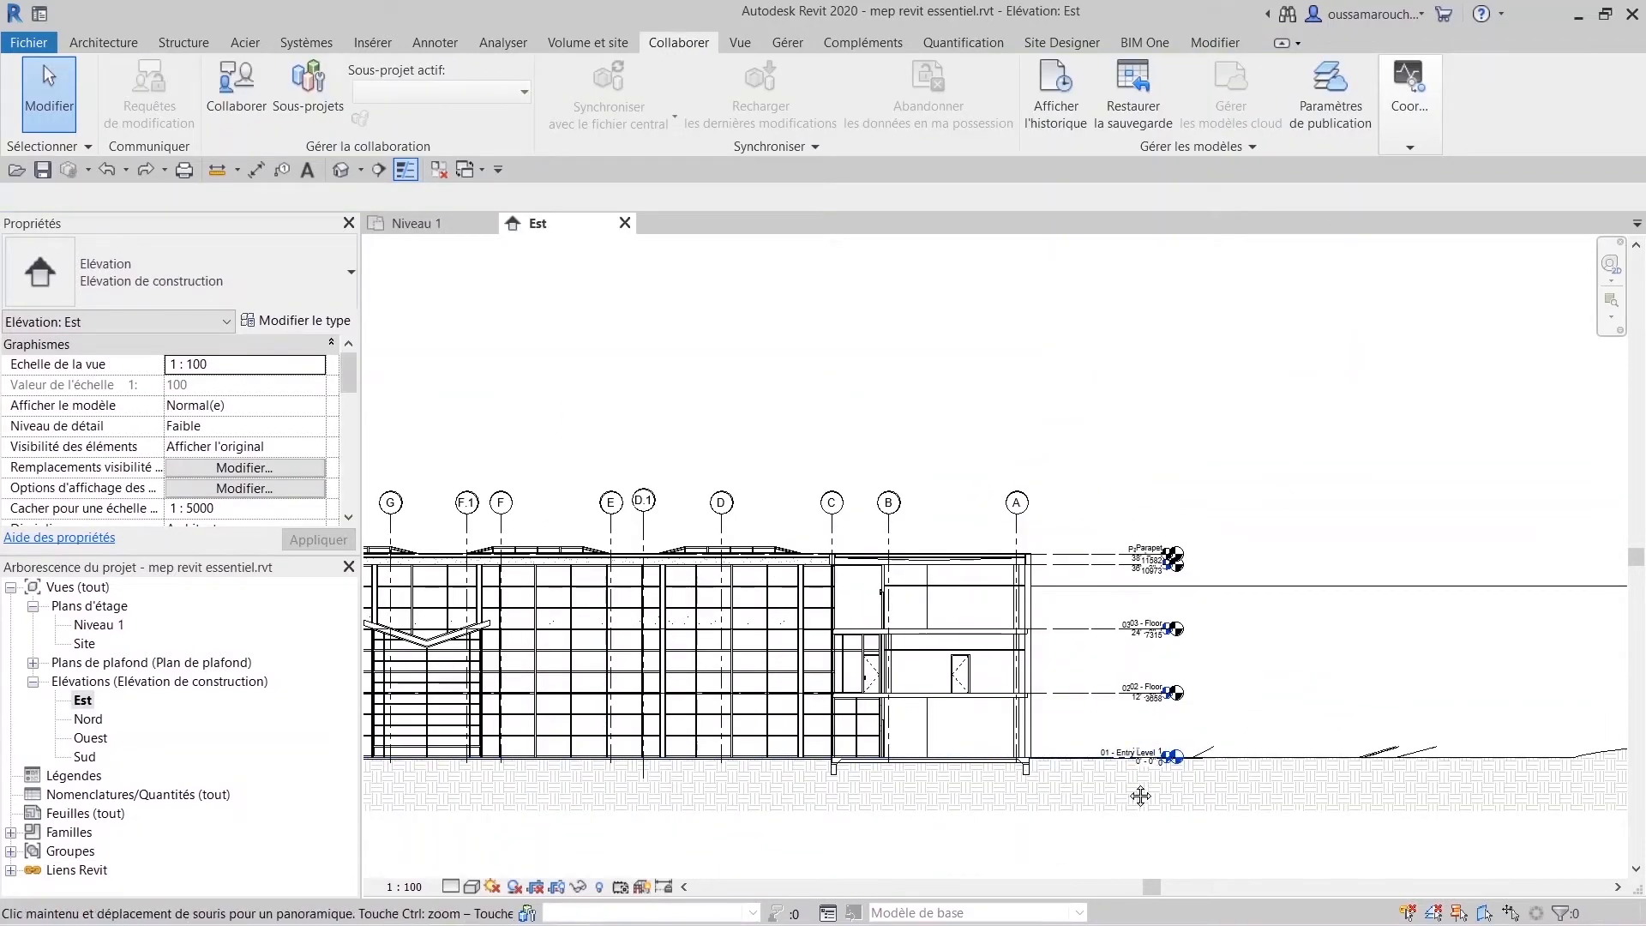
pyautogui.moveTo(1140, 796); pyautogui.dragTo(1071, 794, button='middle')
pyautogui.scroll(1, 1076, 771)
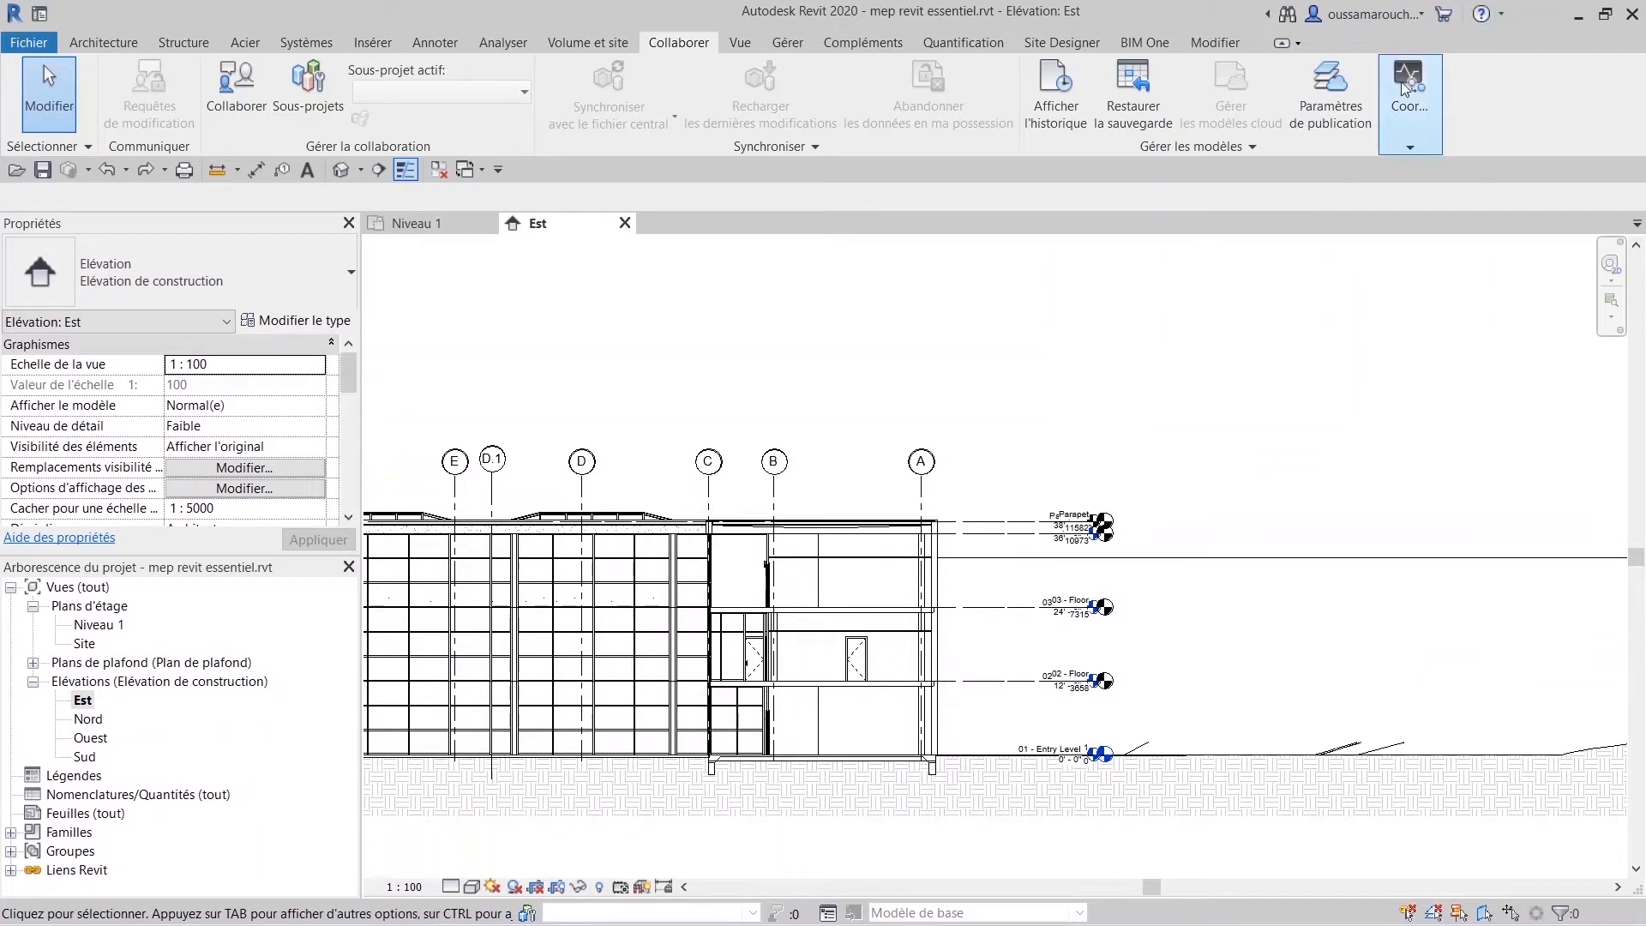
pyautogui.moveTo(1403, 85)
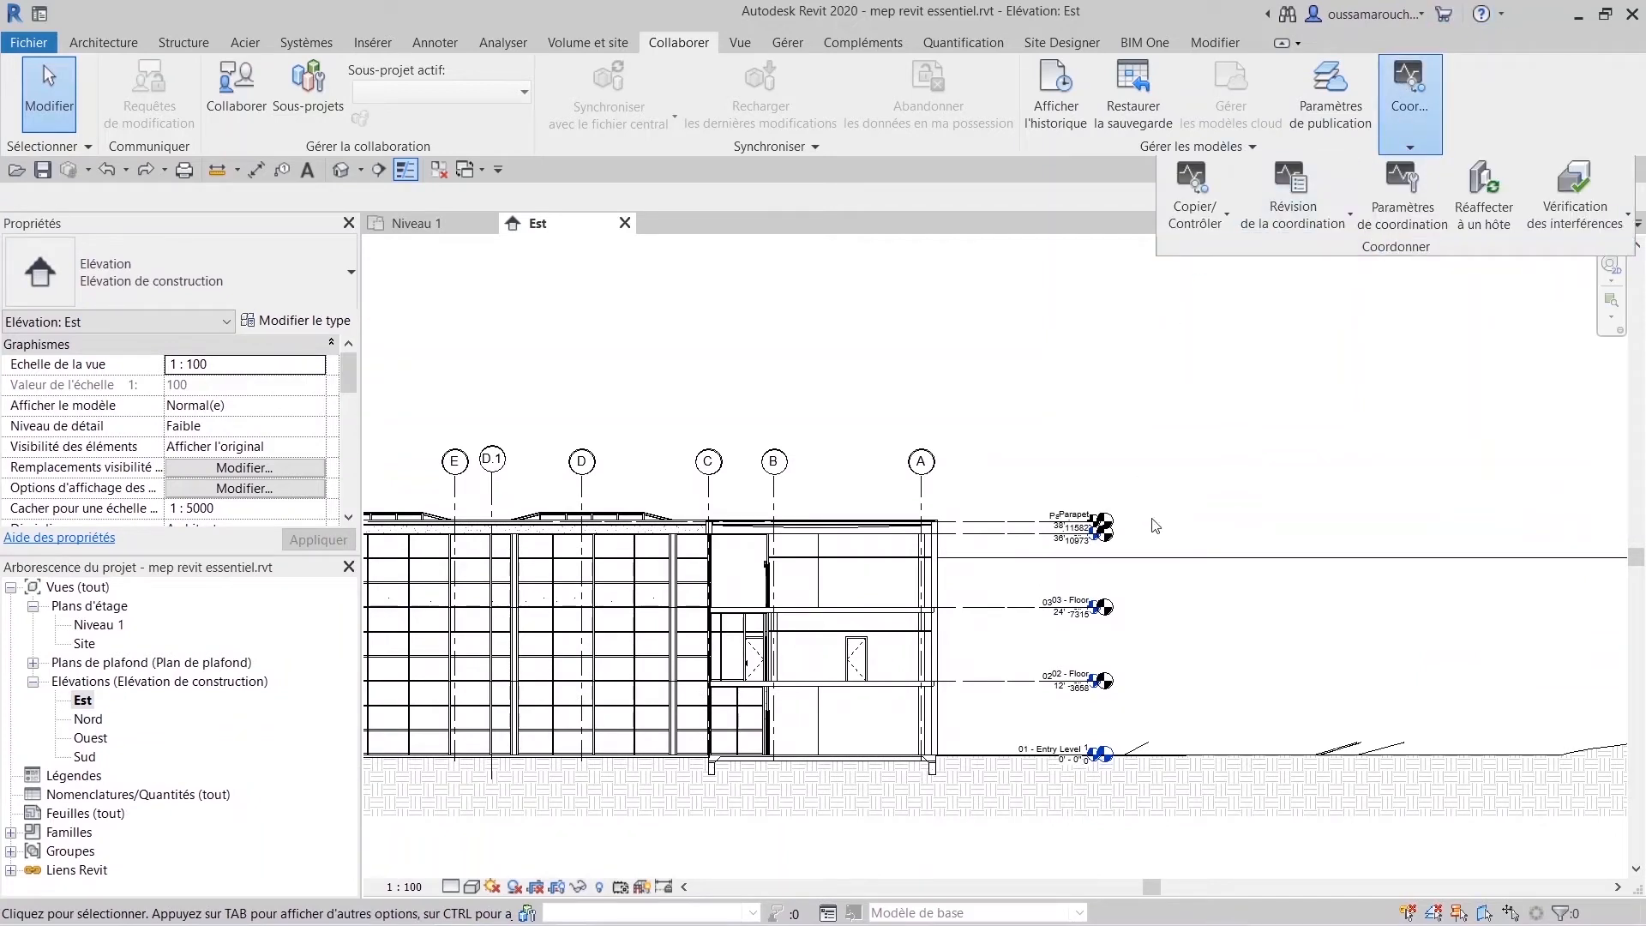
pyautogui.scroll(2, 1056, 658)
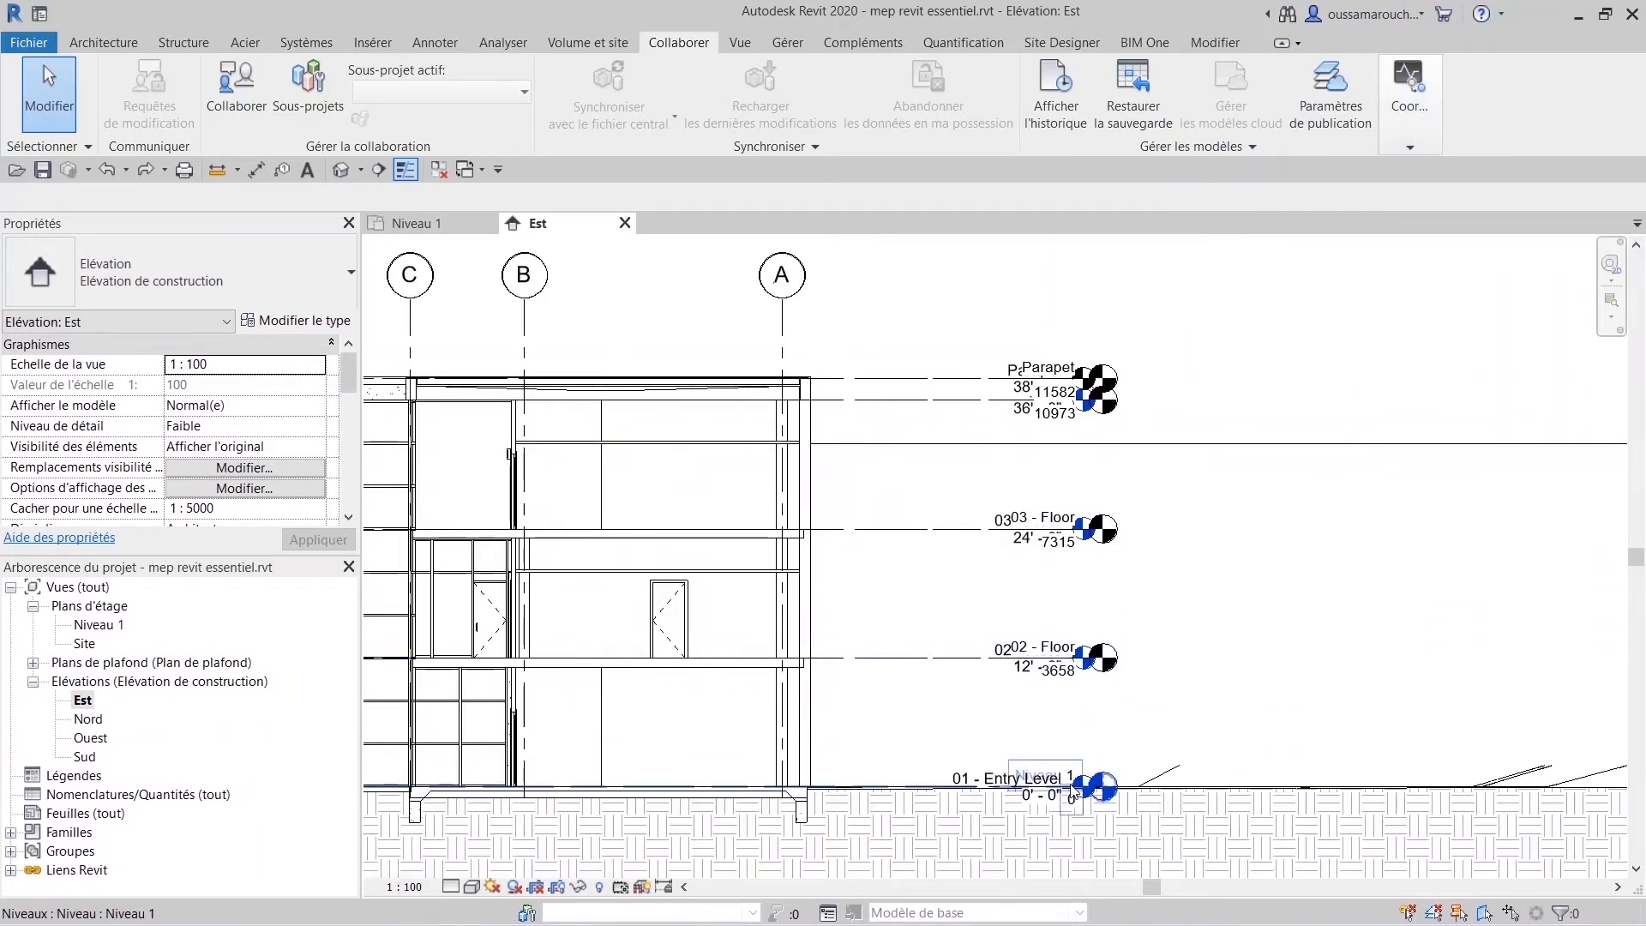
pyautogui.click(1045, 776)
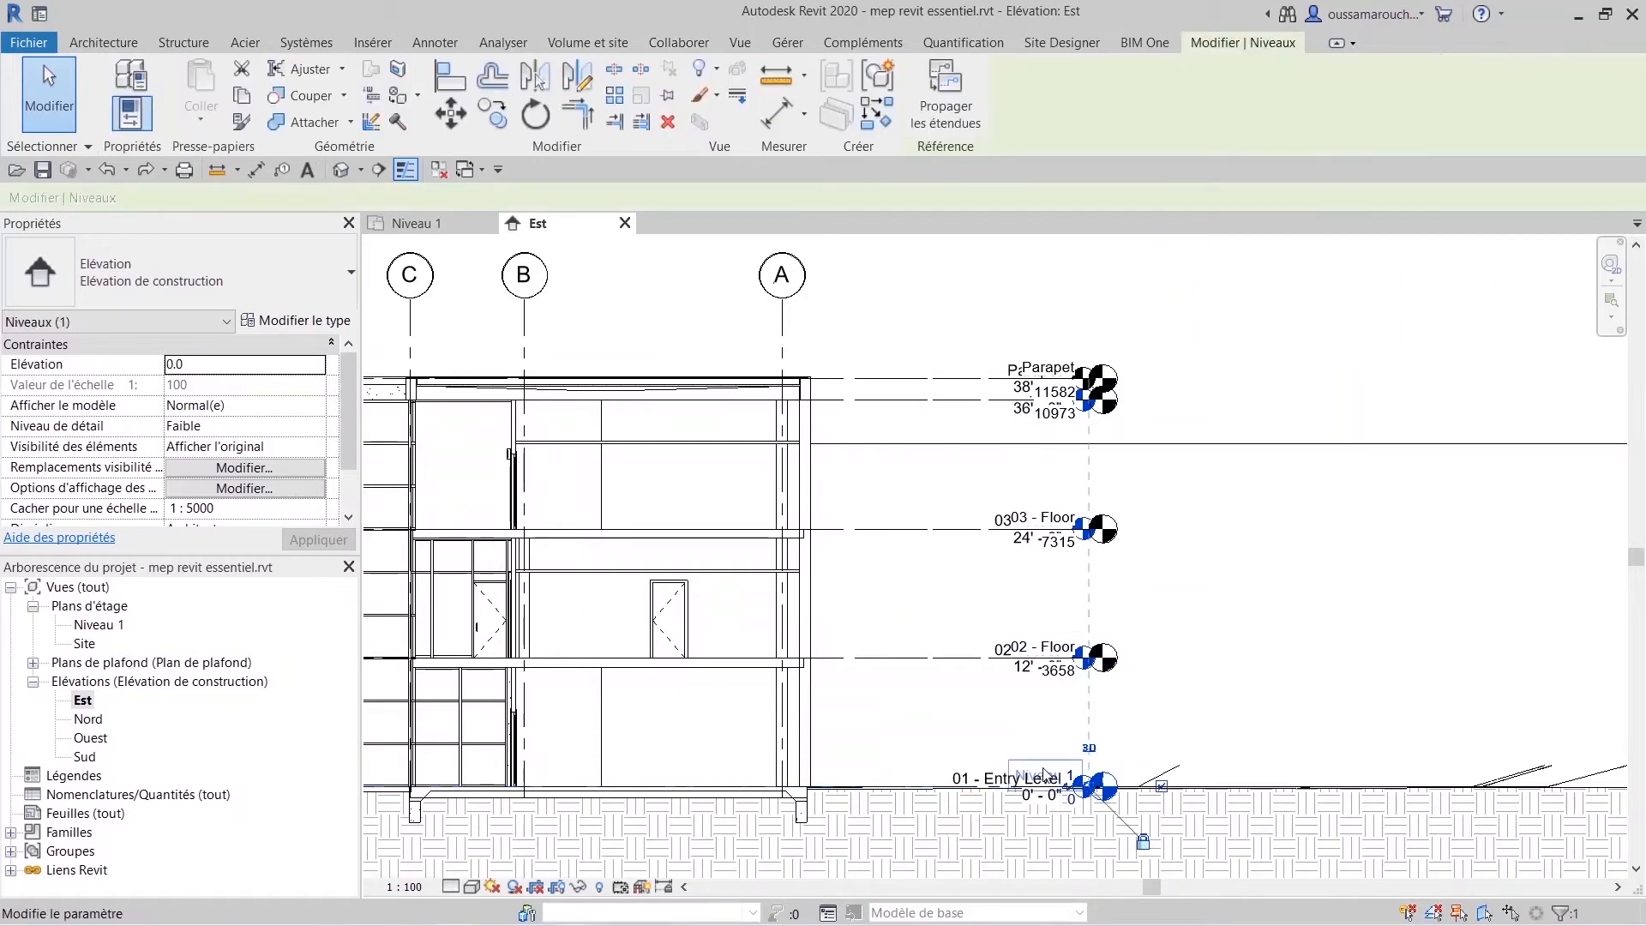
pyautogui.click(1044, 771)
pyautogui.write('niveau 0')
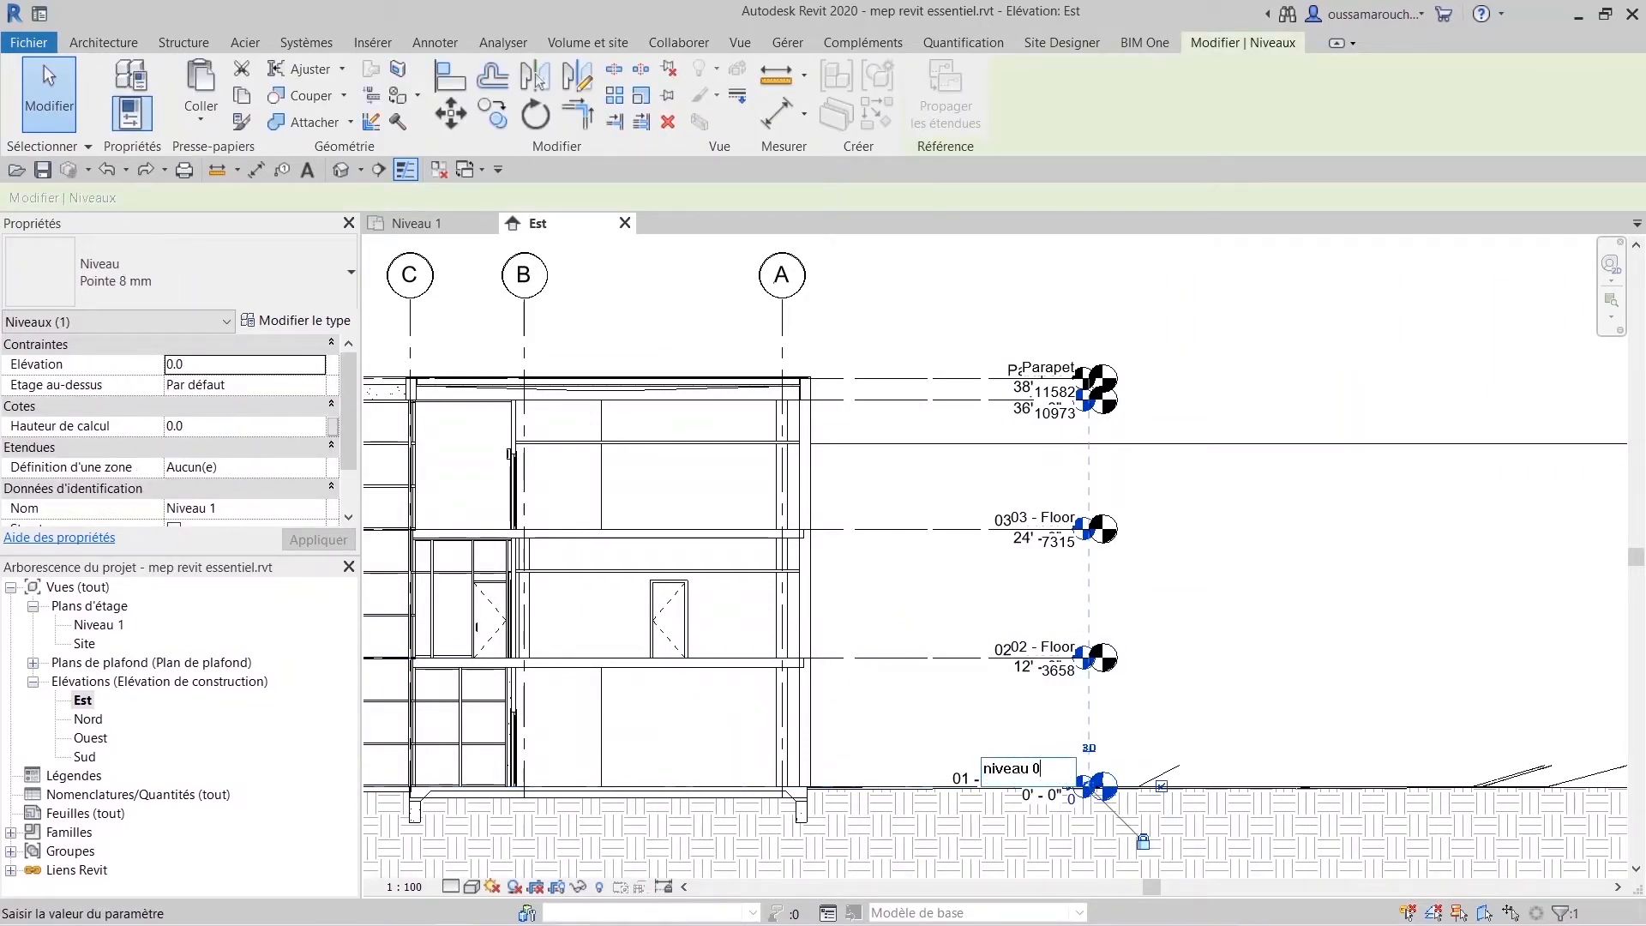
pyautogui.press('Return')
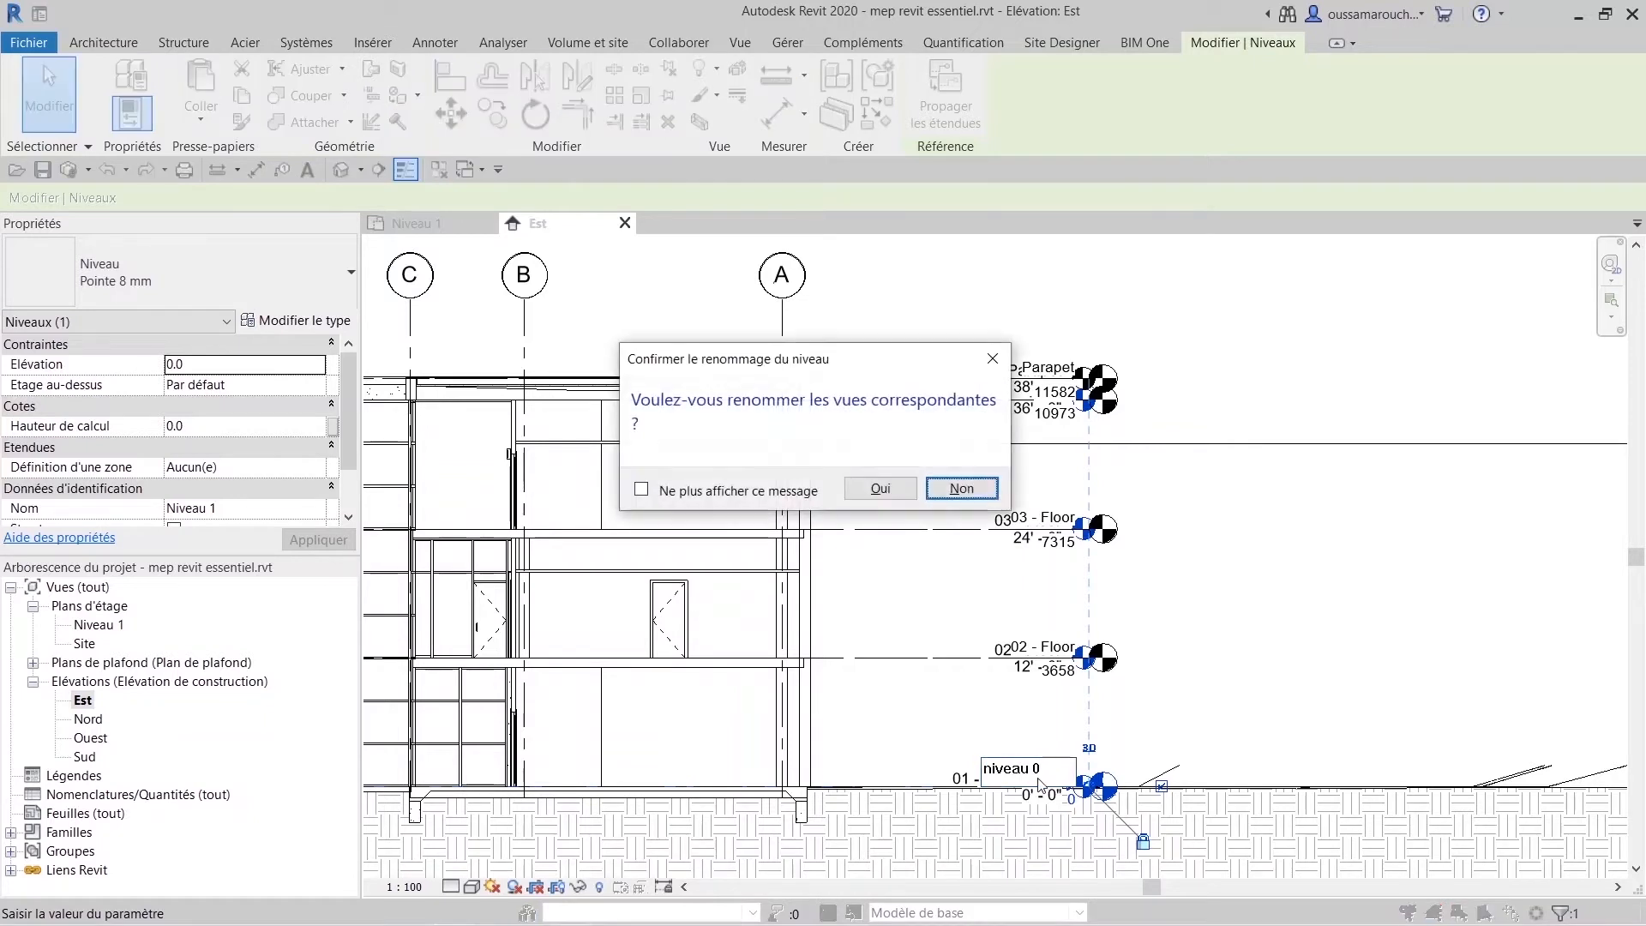
pyautogui.click(879, 489)
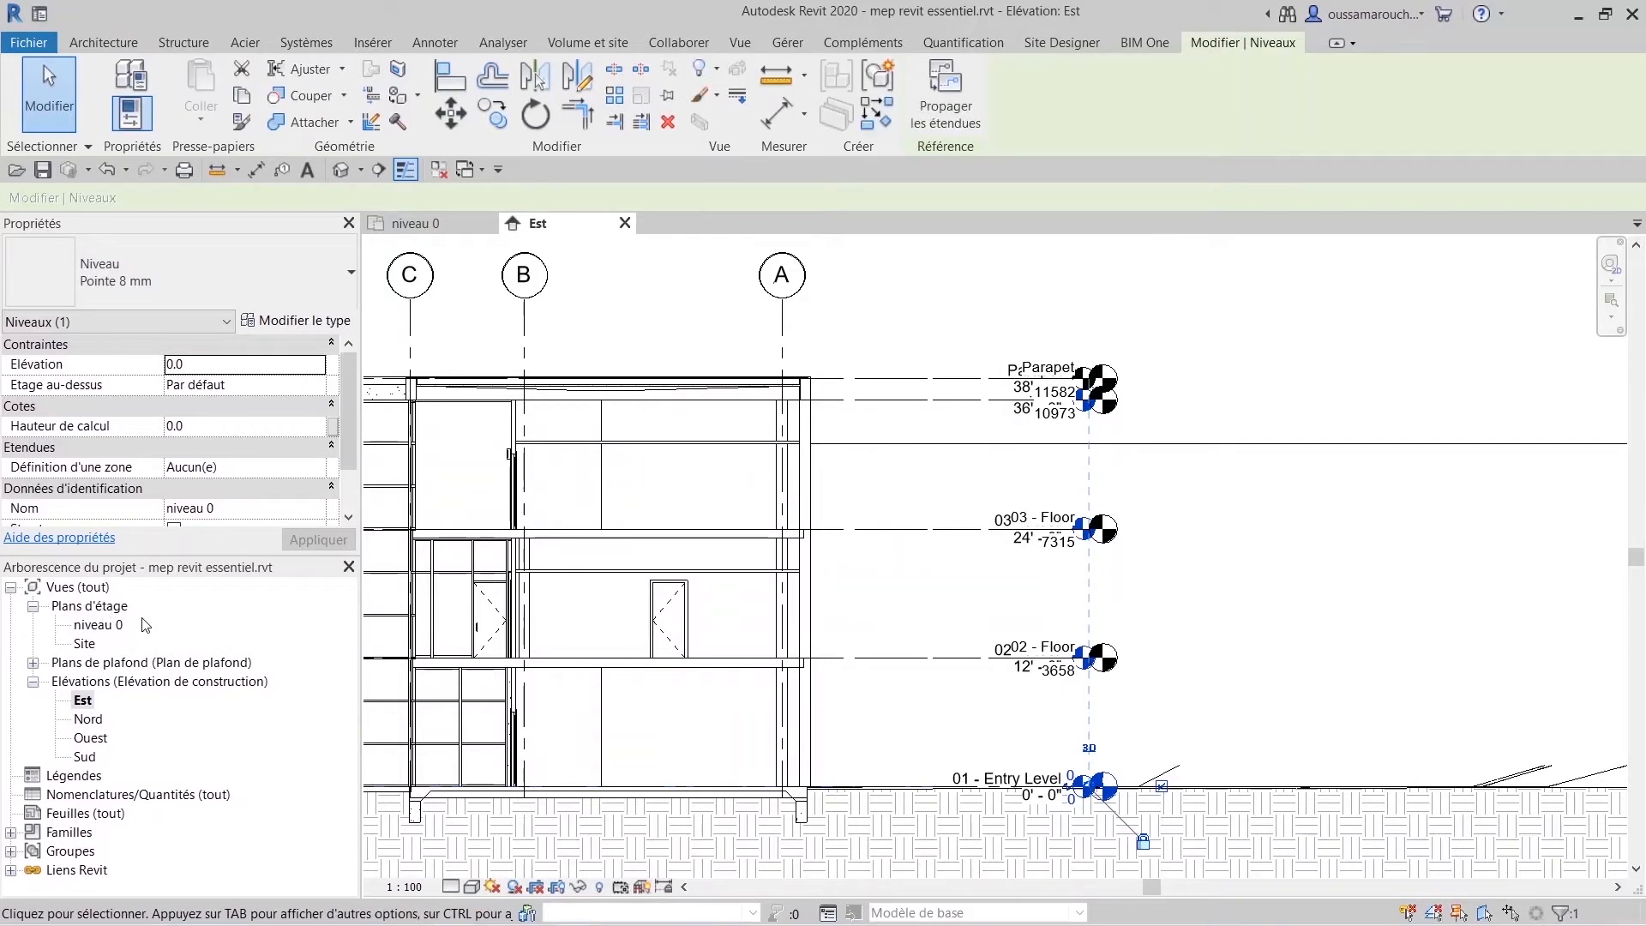
# Rename the monitored level 02 - Floor as "niveau 1" and dismiss the coordination warning.
pyautogui.click(1051, 649)
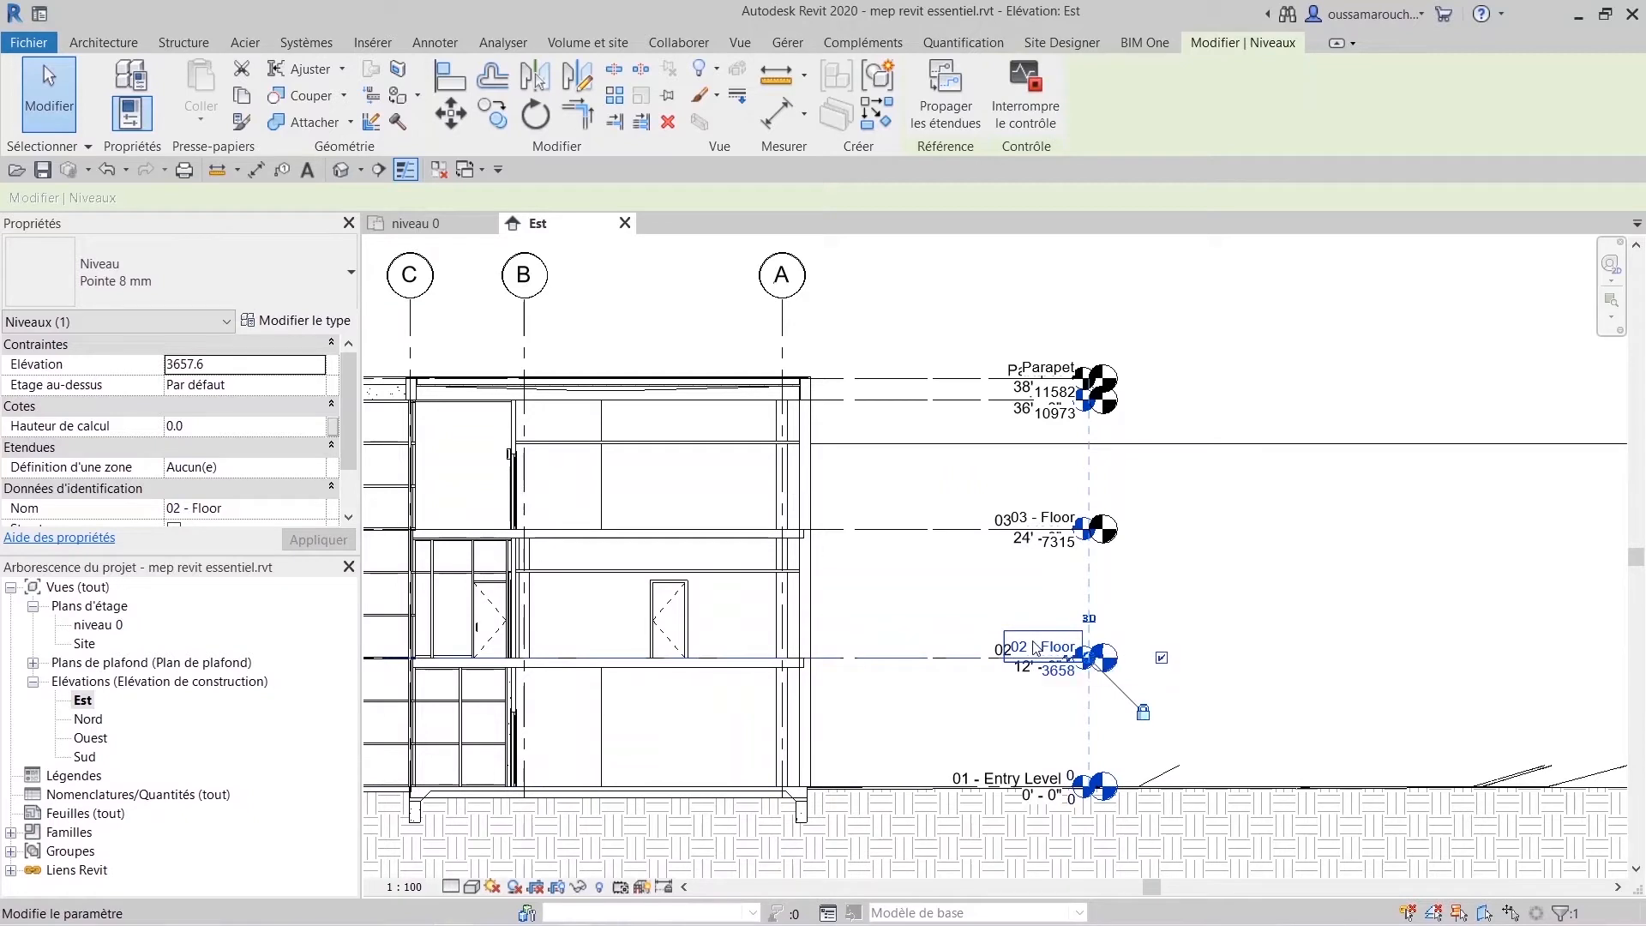
pyautogui.click(1053, 649)
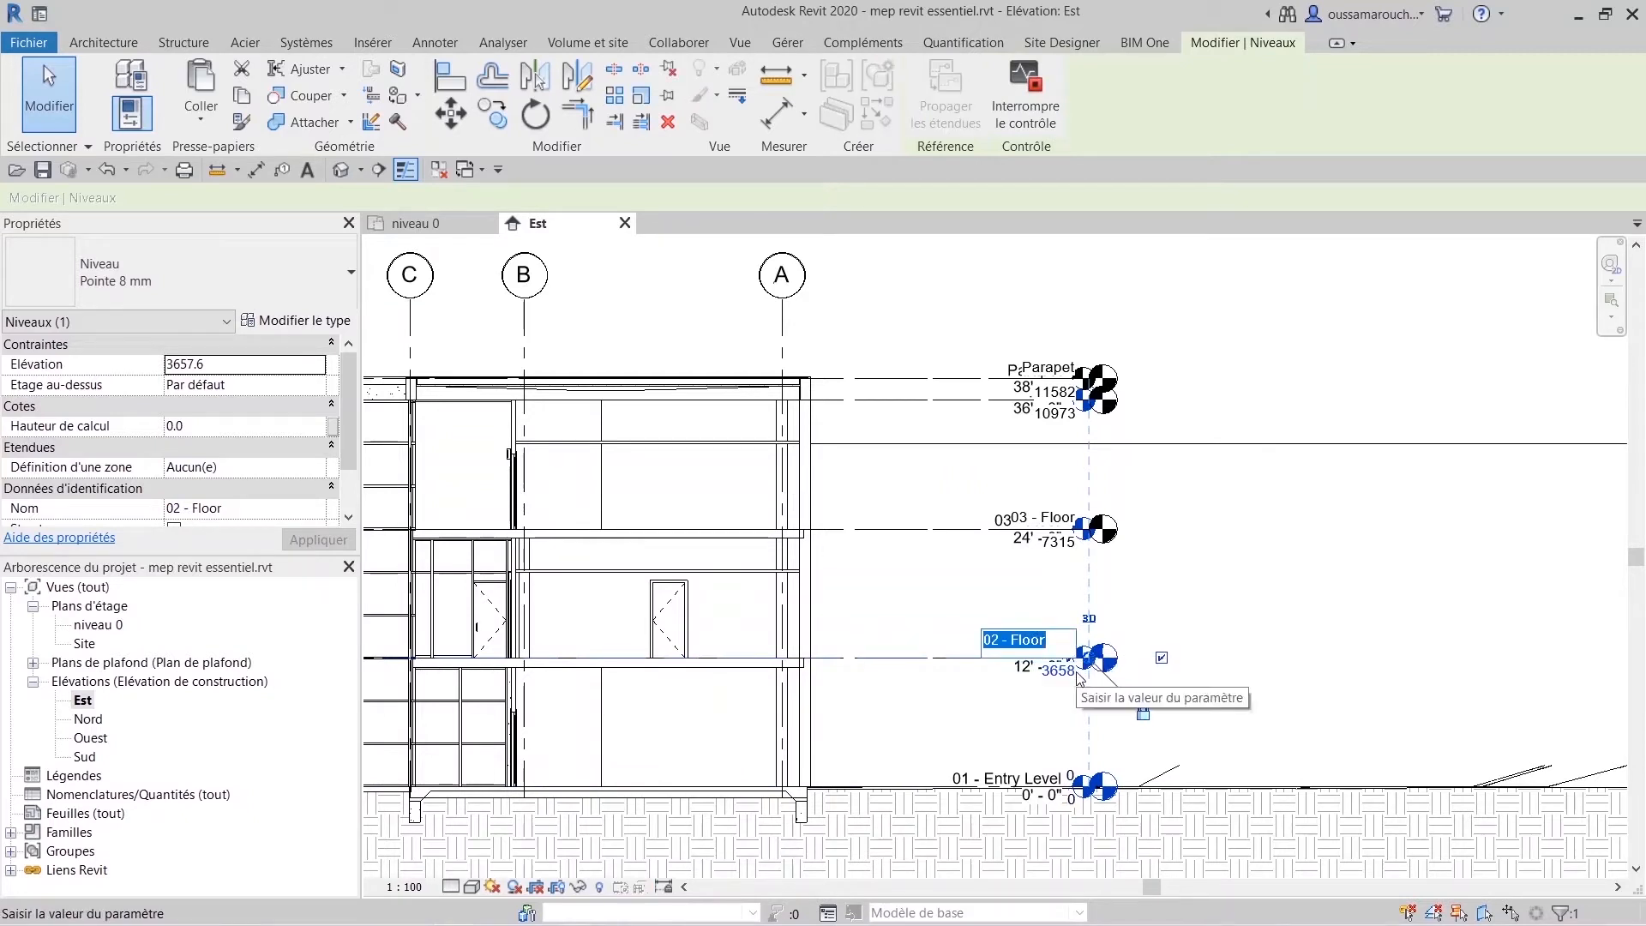
pyautogui.write('niveau')
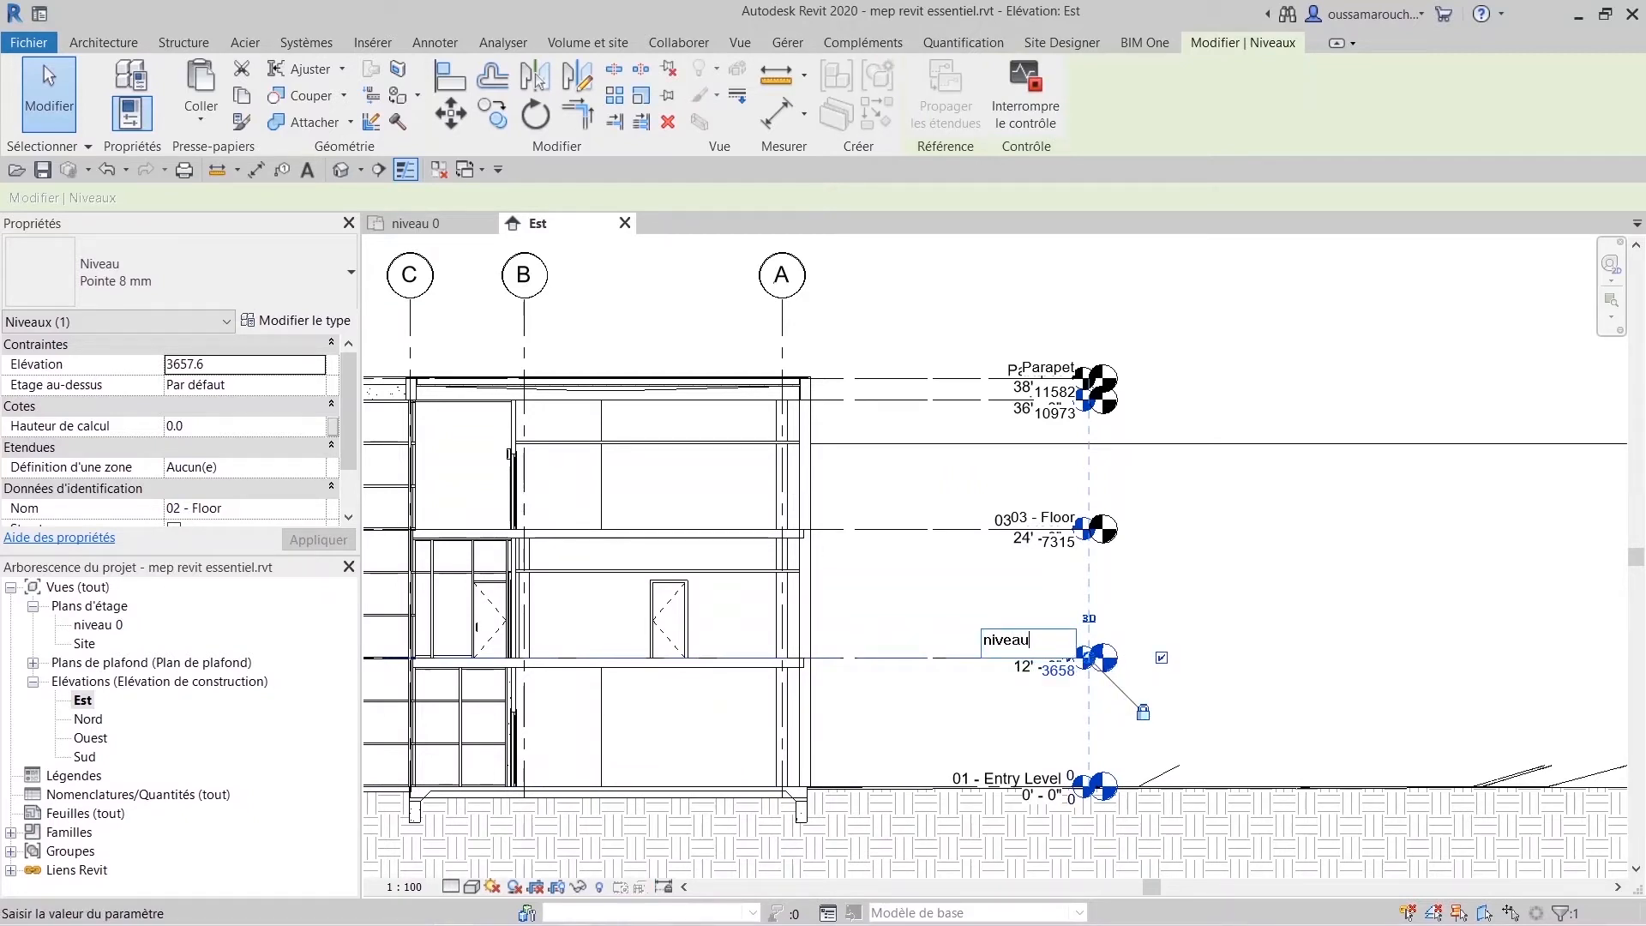
pyautogui.write(' 1')
pyautogui.press('Return')
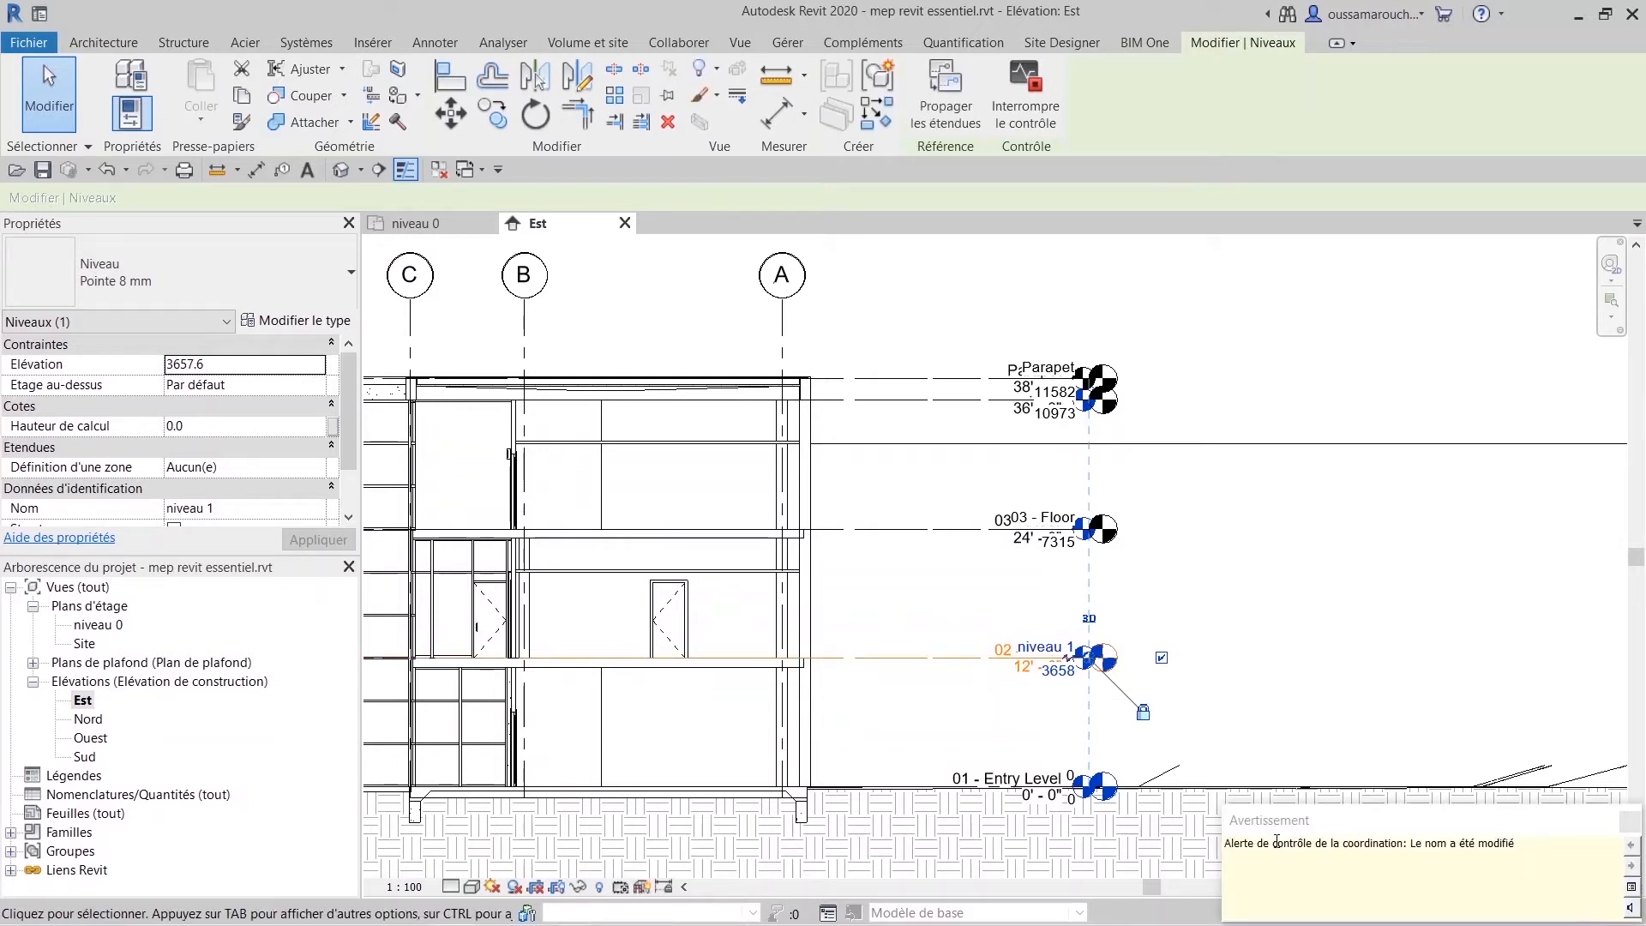
pyautogui.moveTo(1232, 846); pyautogui.dragTo(1515, 861)
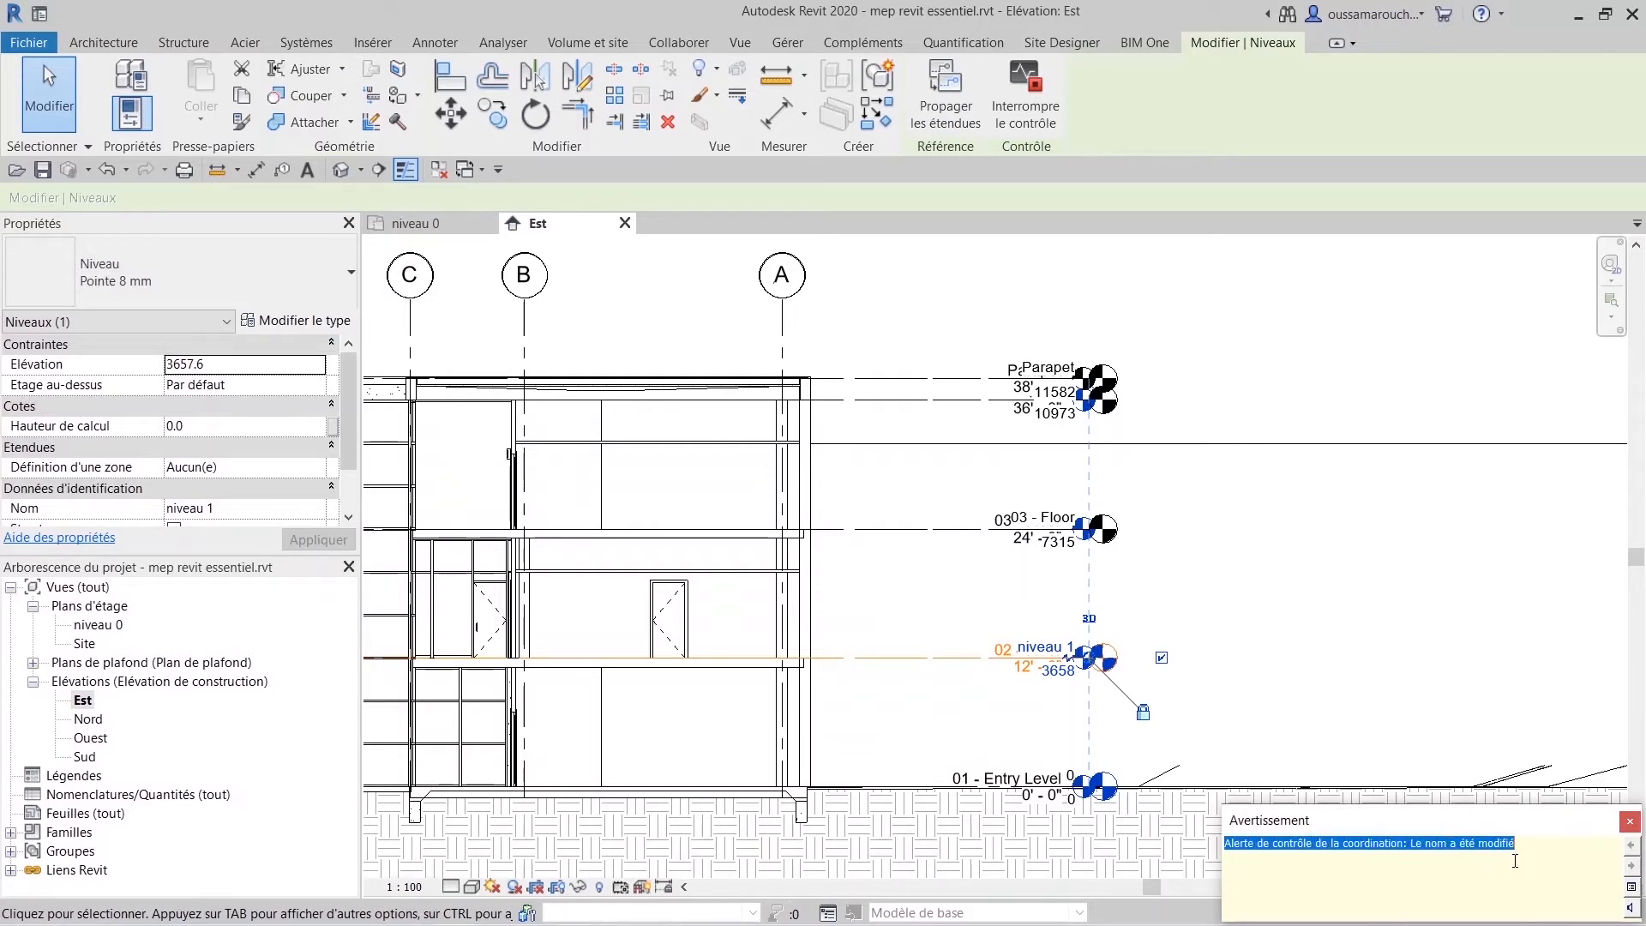
pyautogui.click(1629, 821)
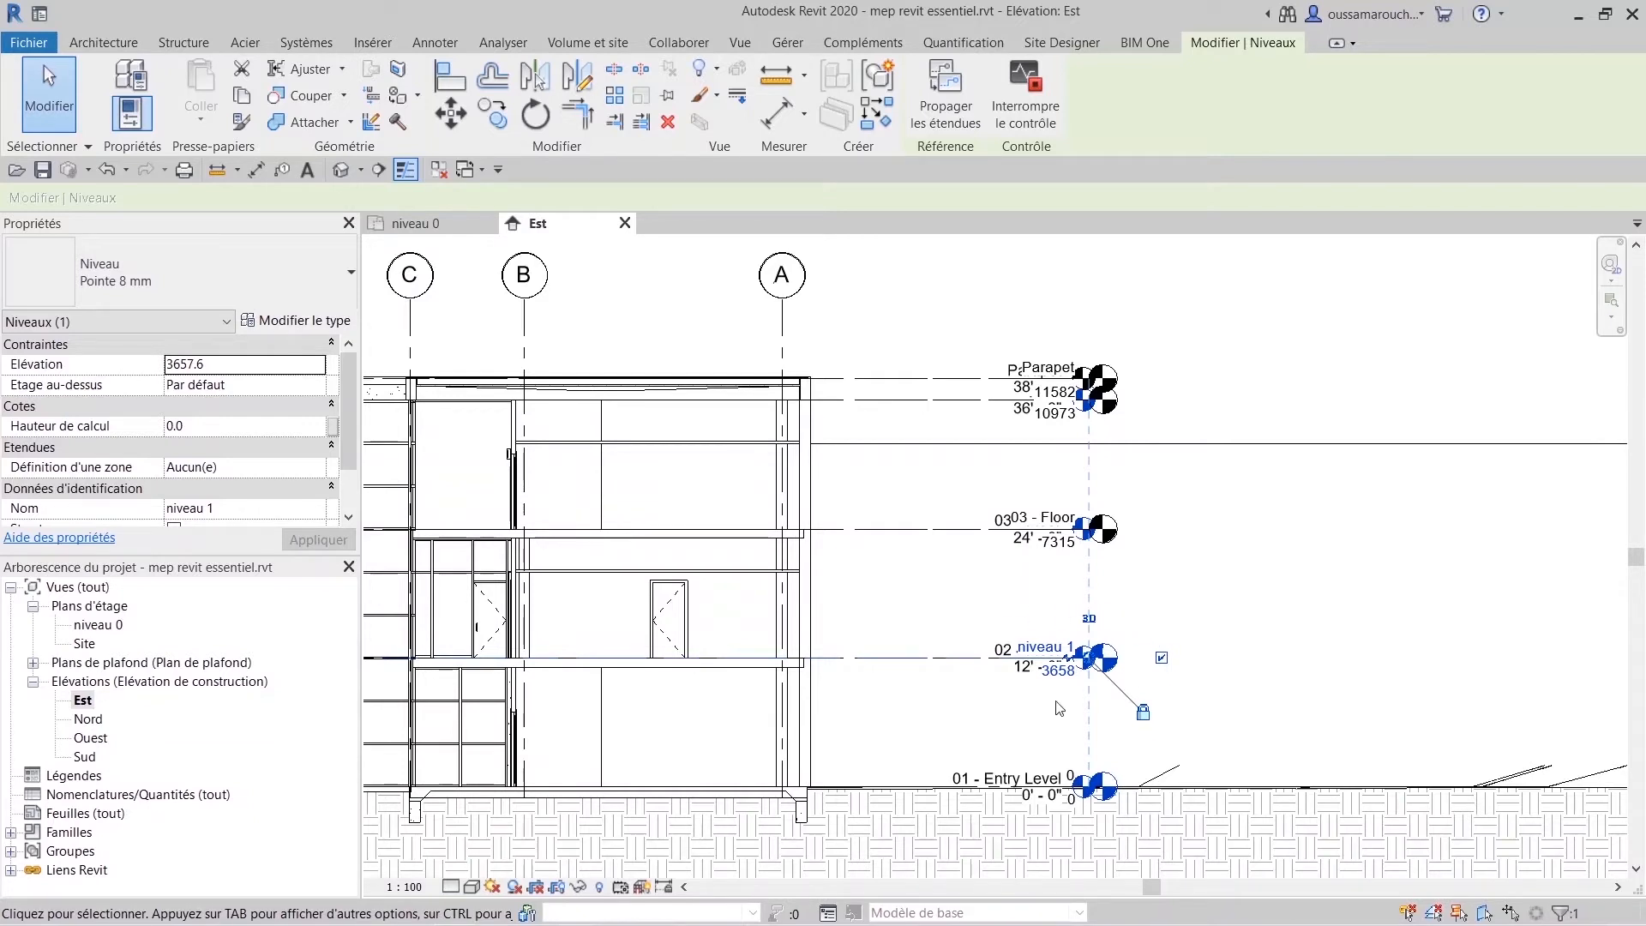
pyautogui.click(1202, 655)
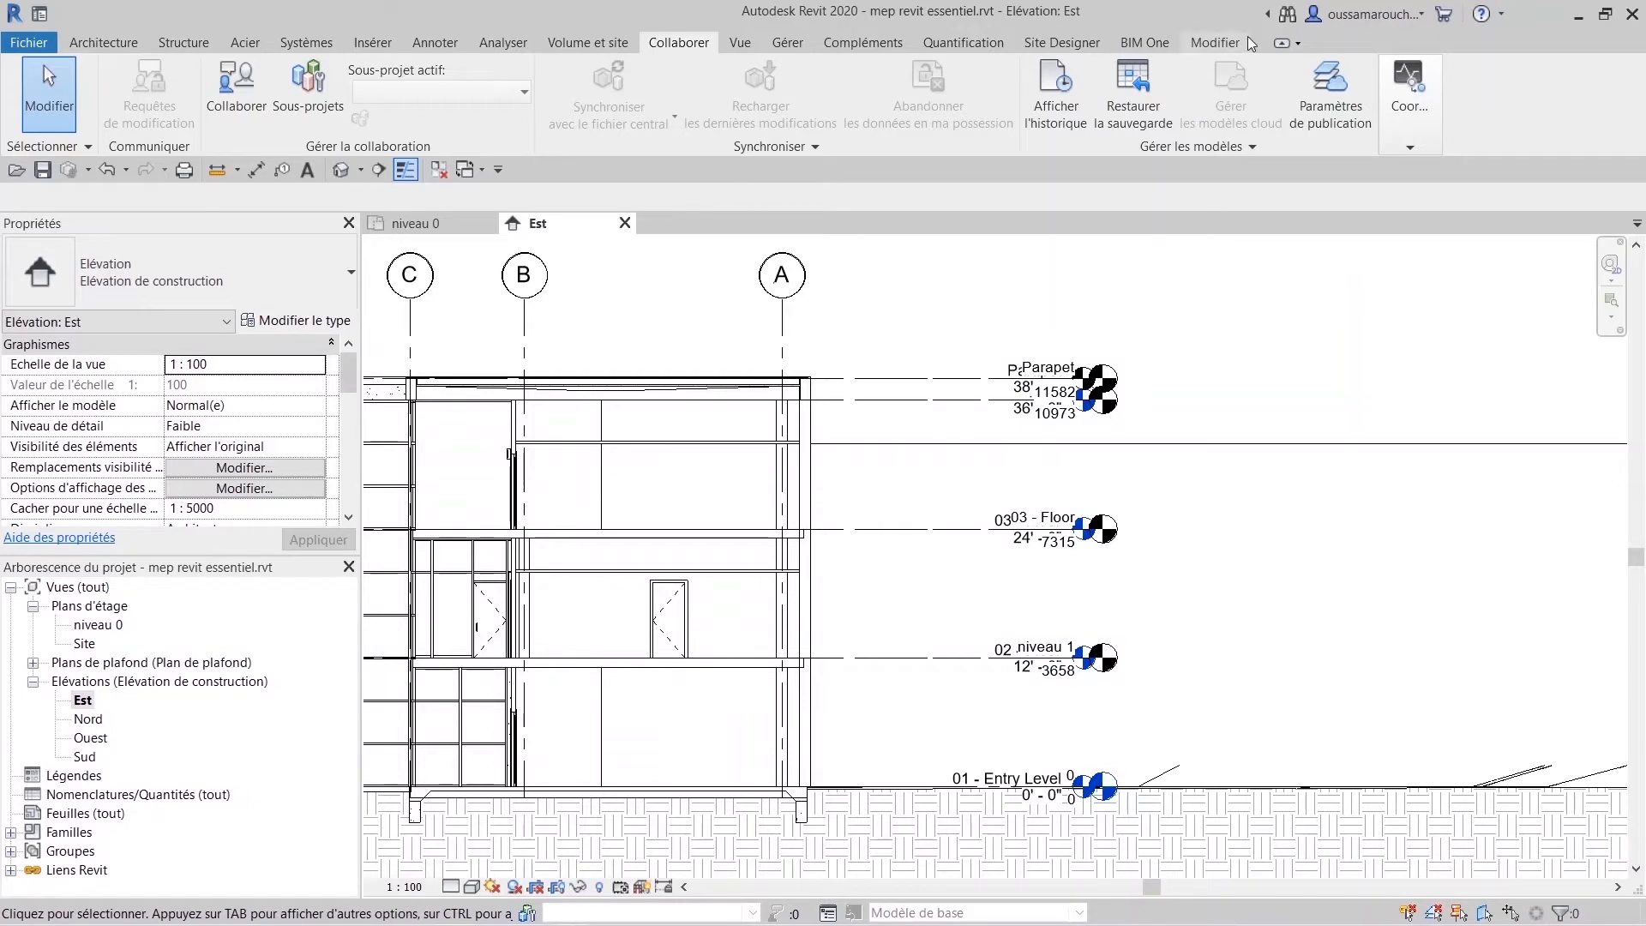
# Run a coordination review on the linked Arch Link Model and examine the elements behind the level name change.
pyautogui.click(1390, 116)
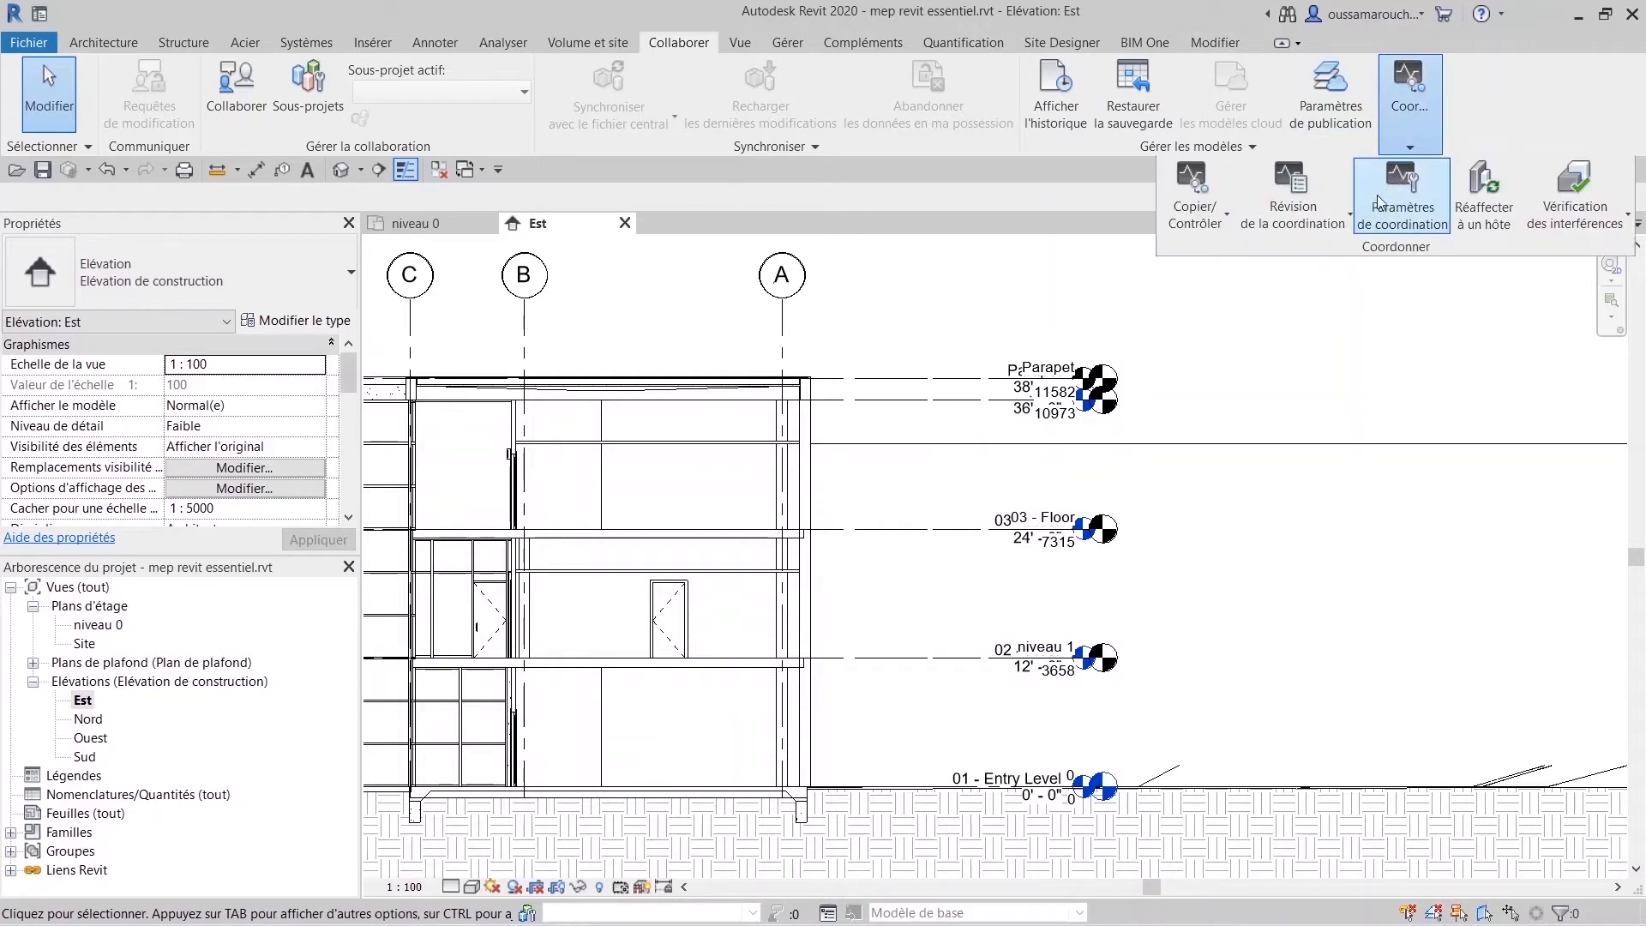
pyautogui.click(1304, 224)
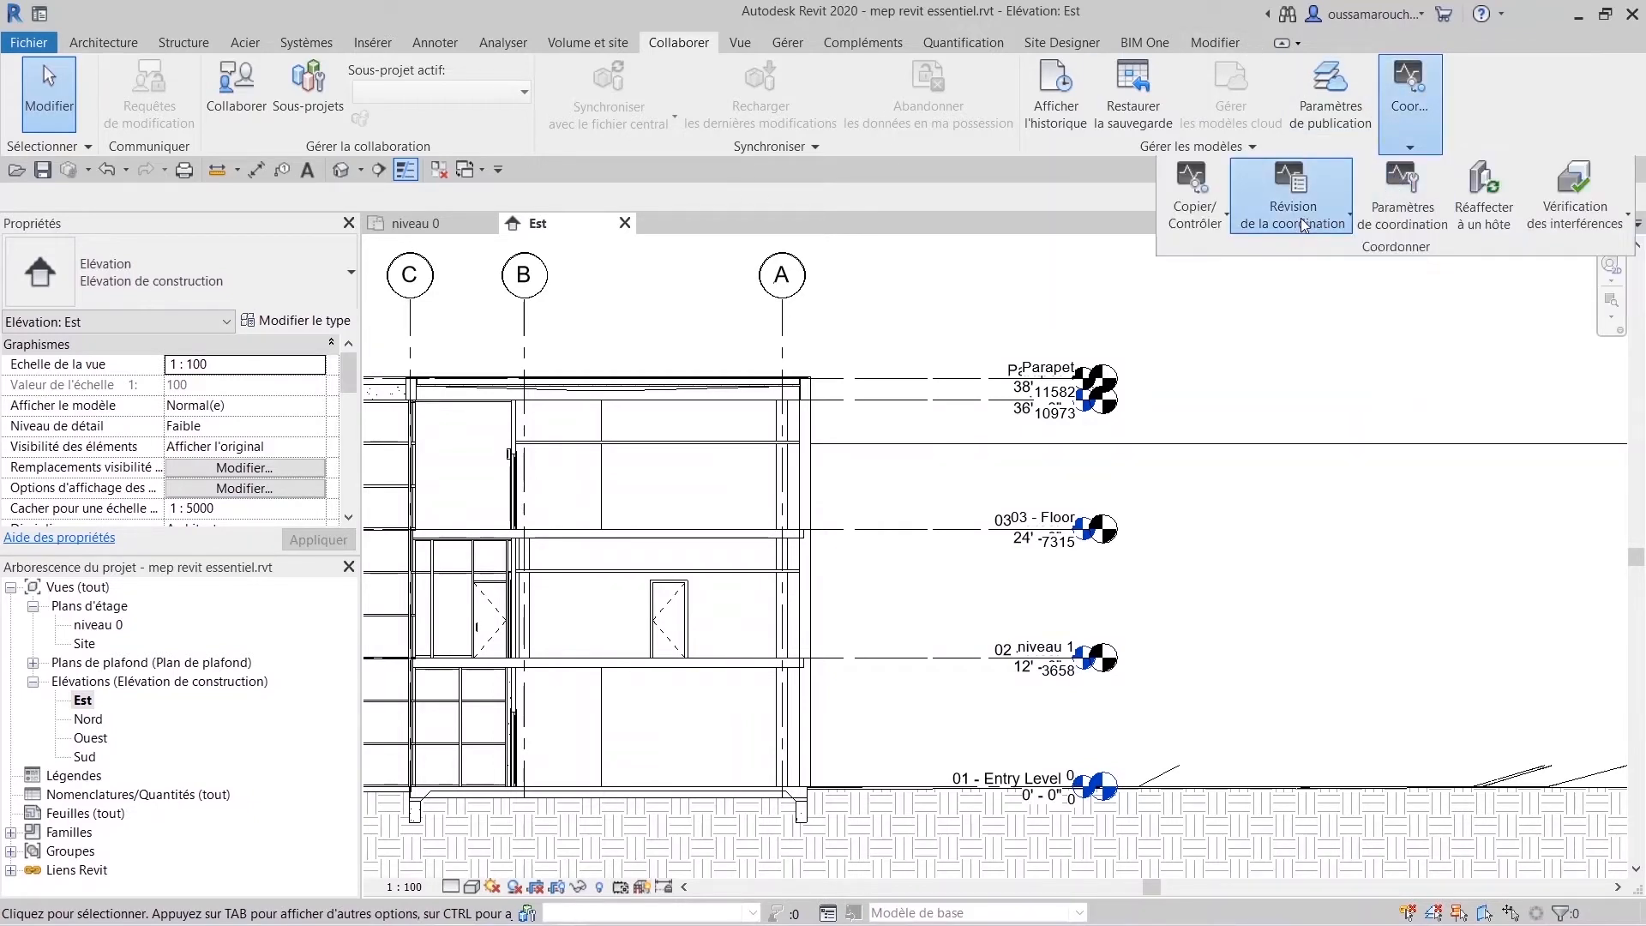
pyautogui.click(1289, 302)
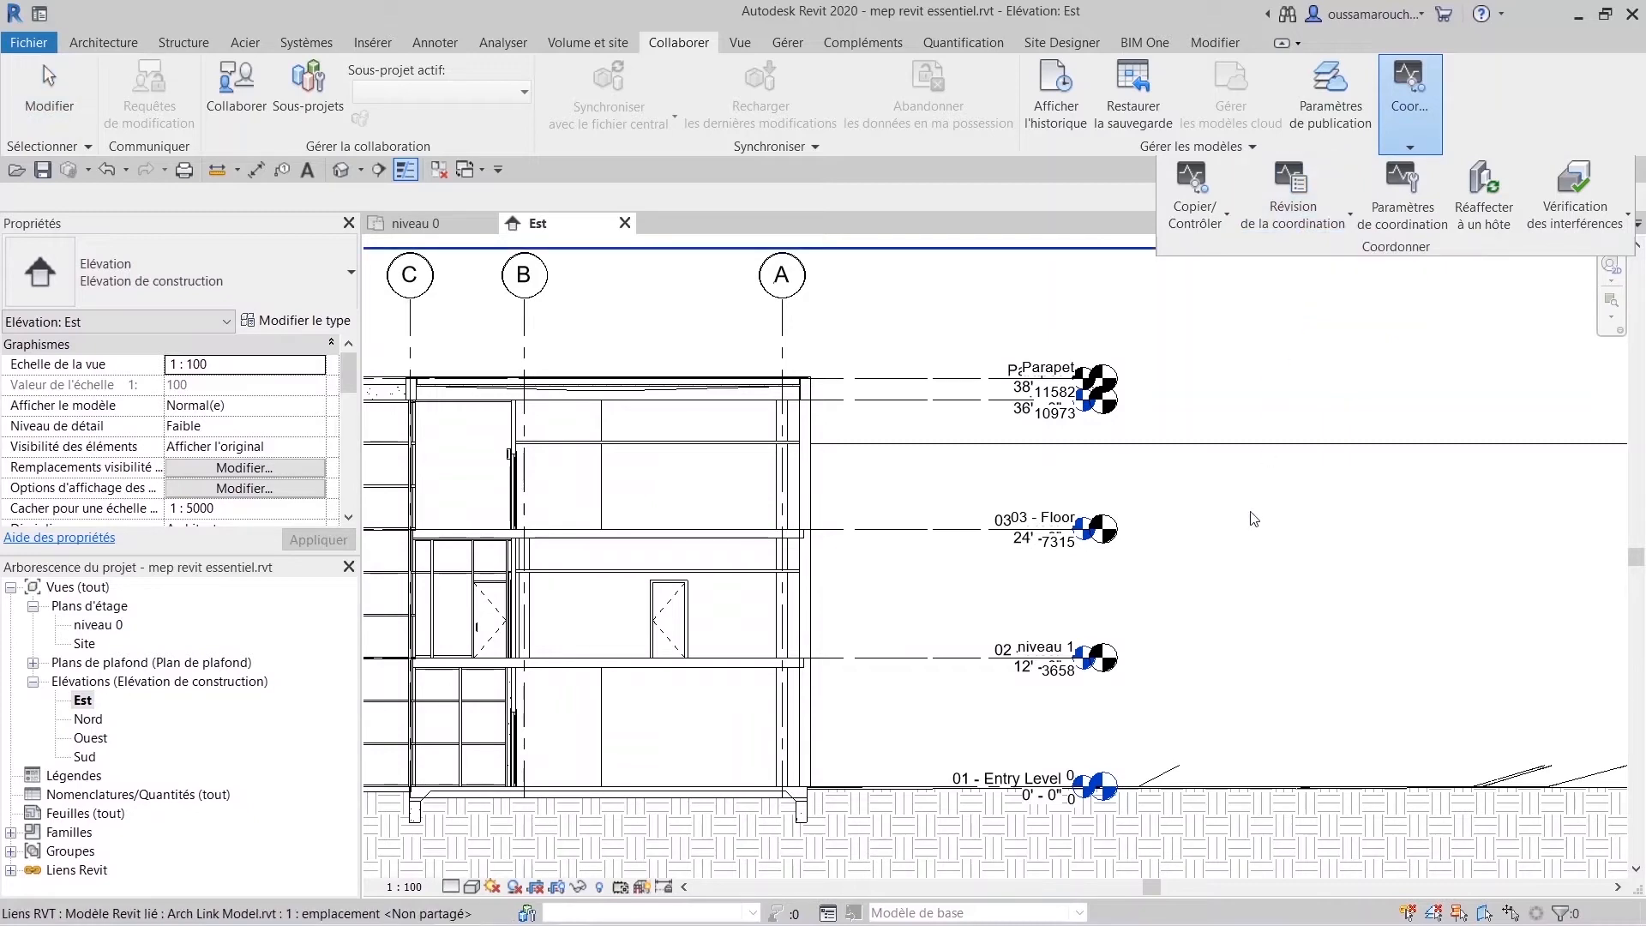
pyautogui.scroll(-3, 1252, 520)
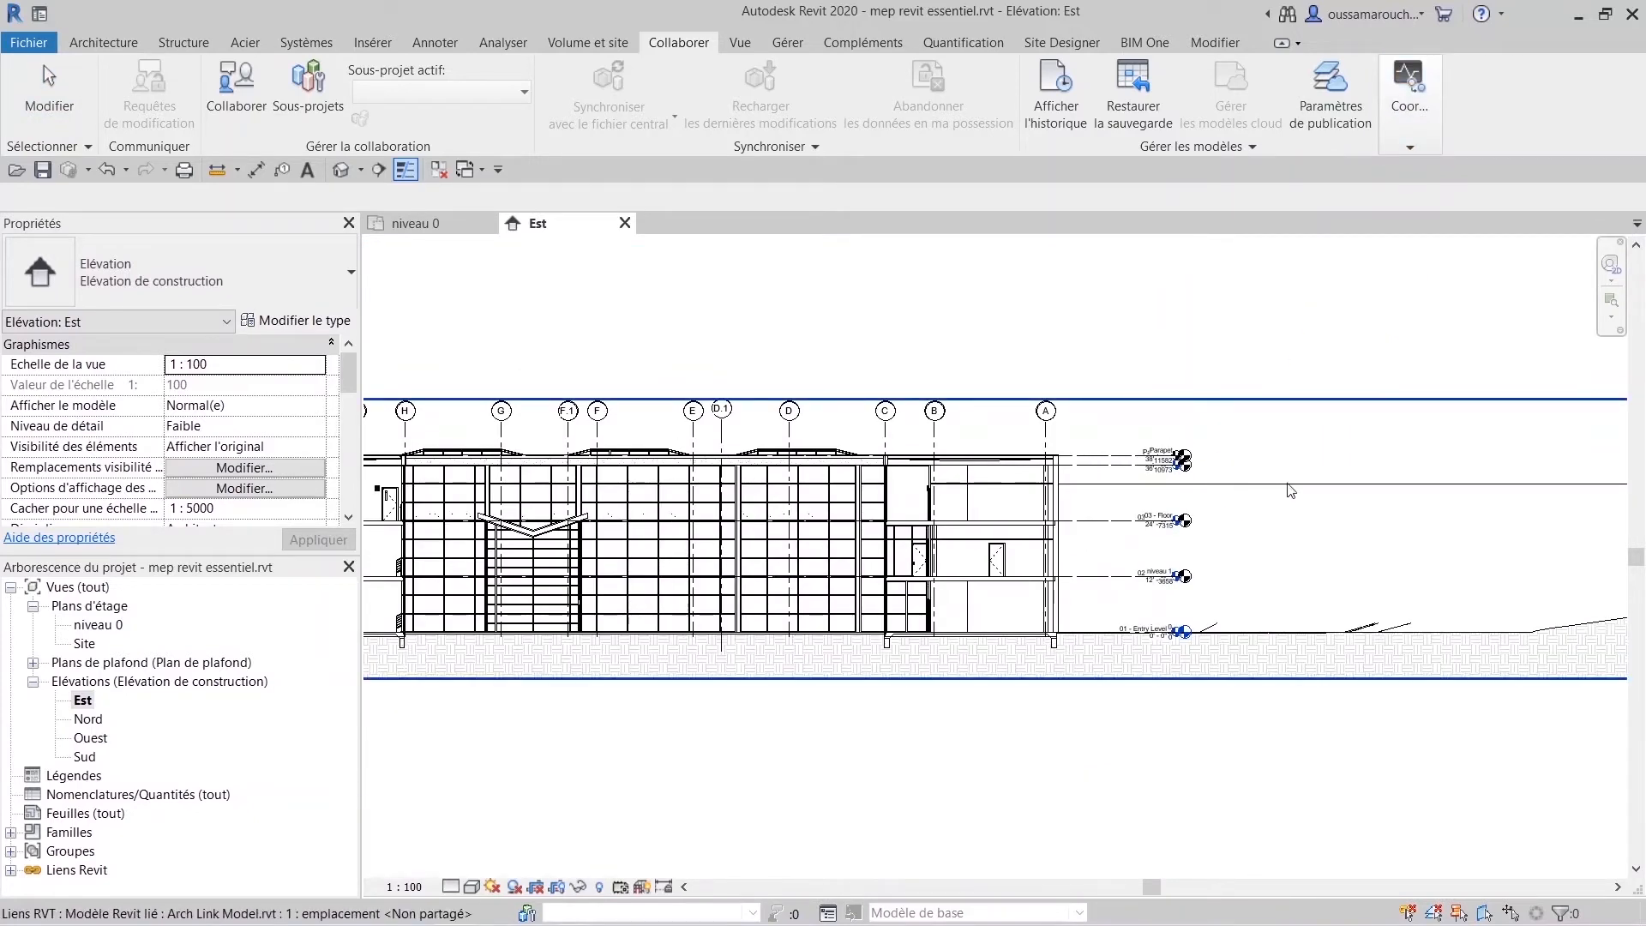
pyautogui.click(1295, 657)
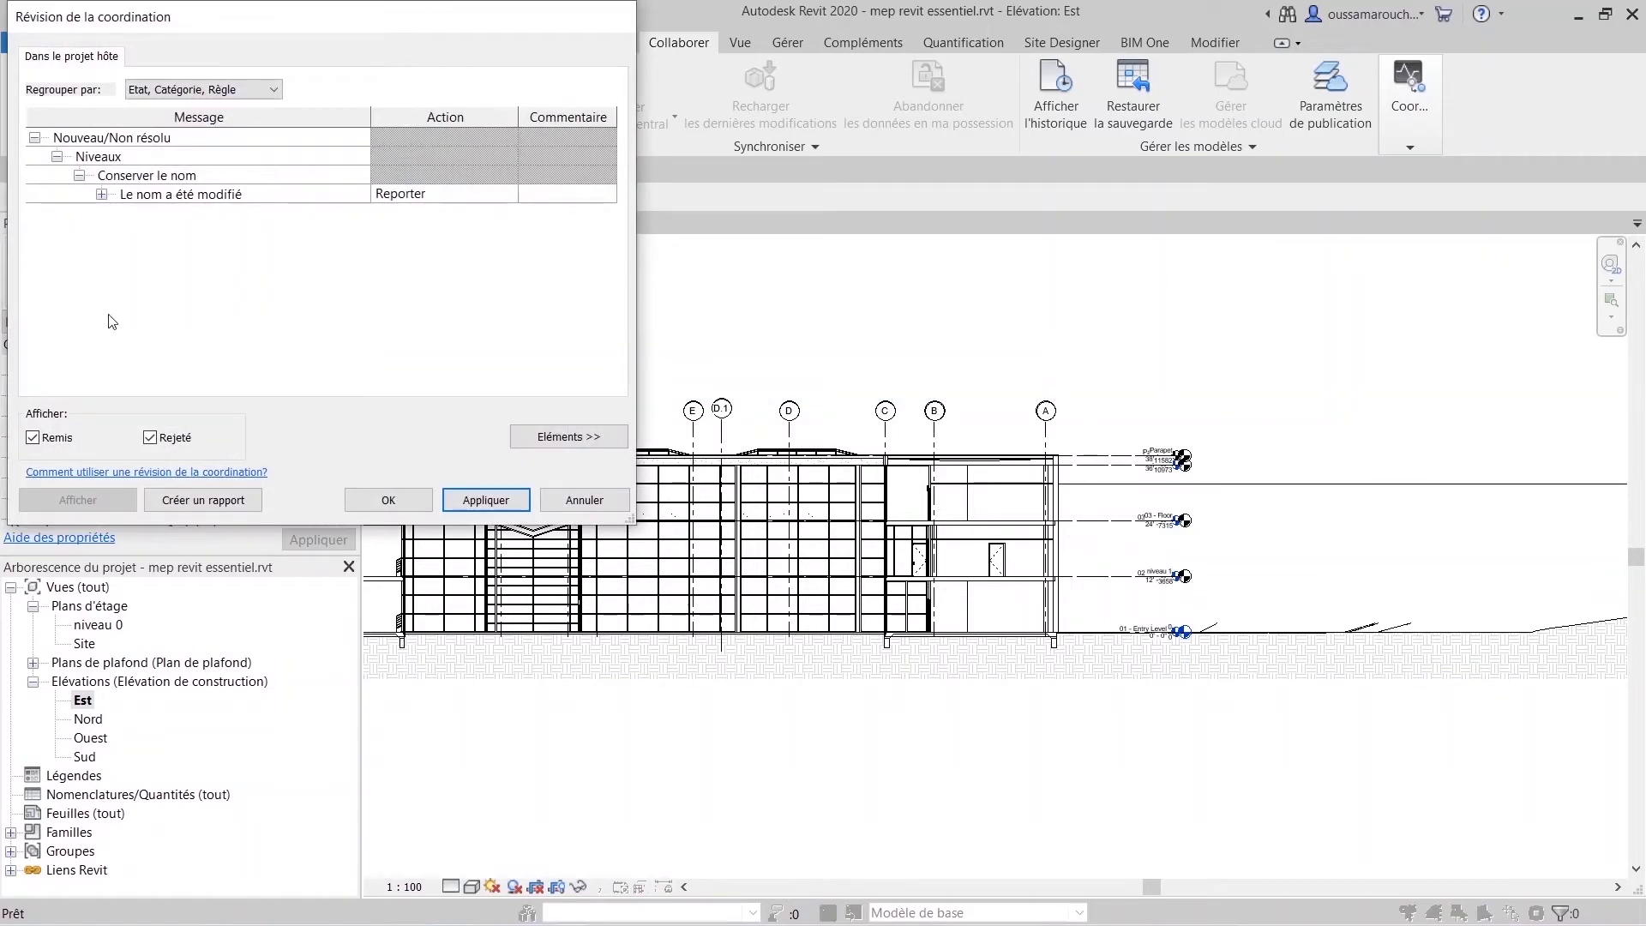
pyautogui.click(79, 176)
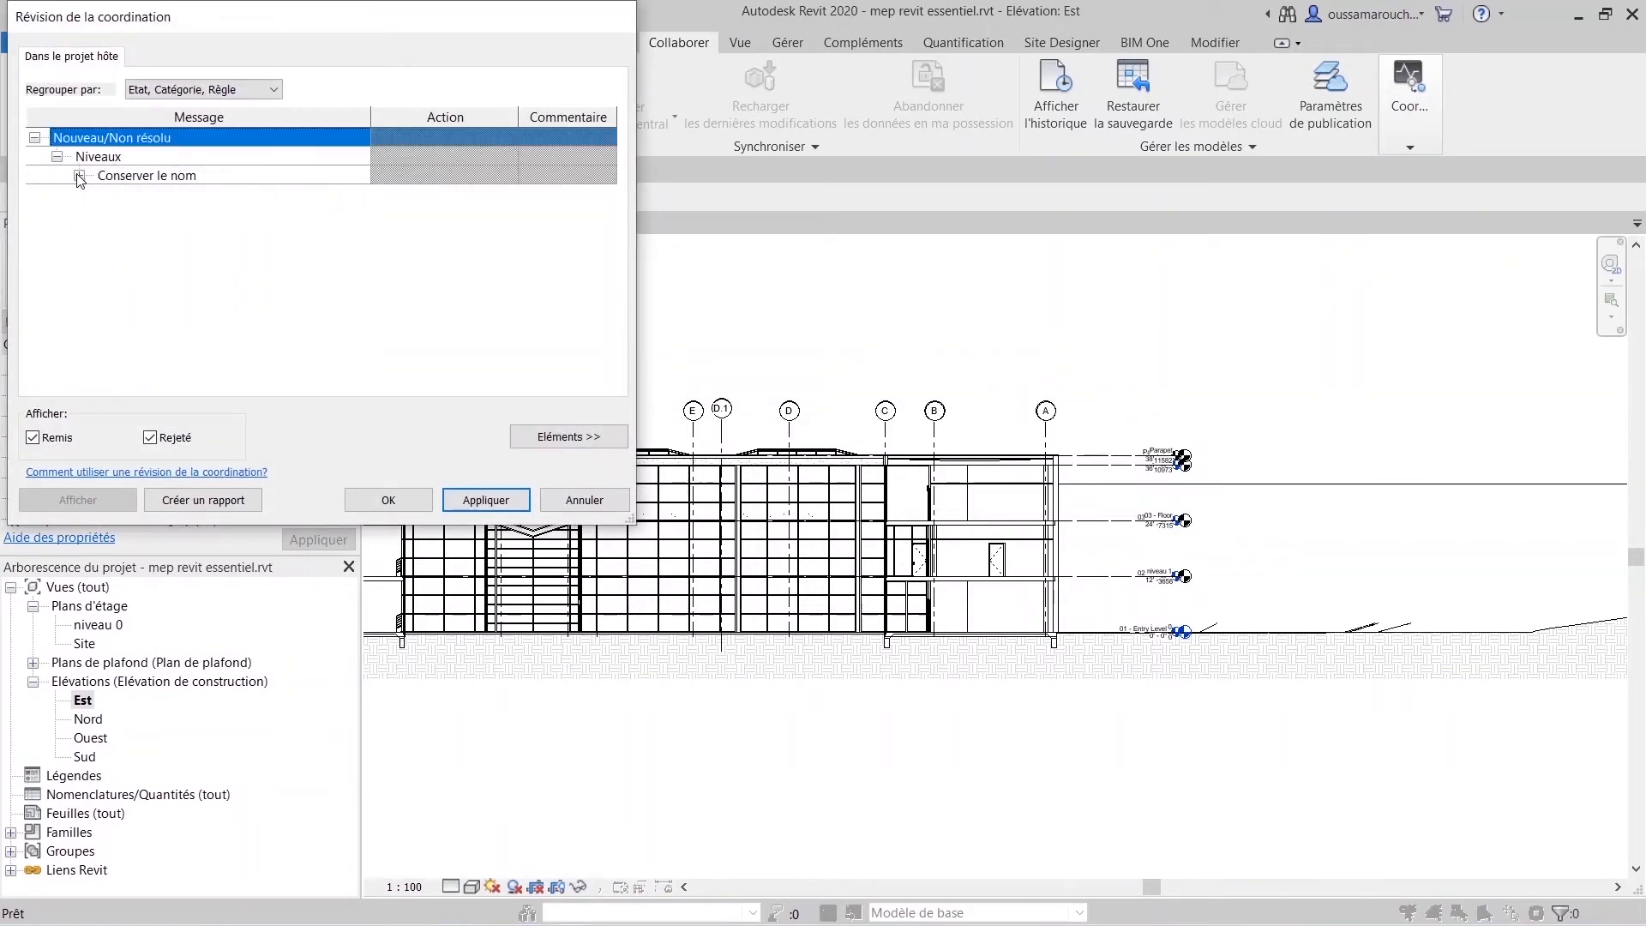
pyautogui.click(79, 176)
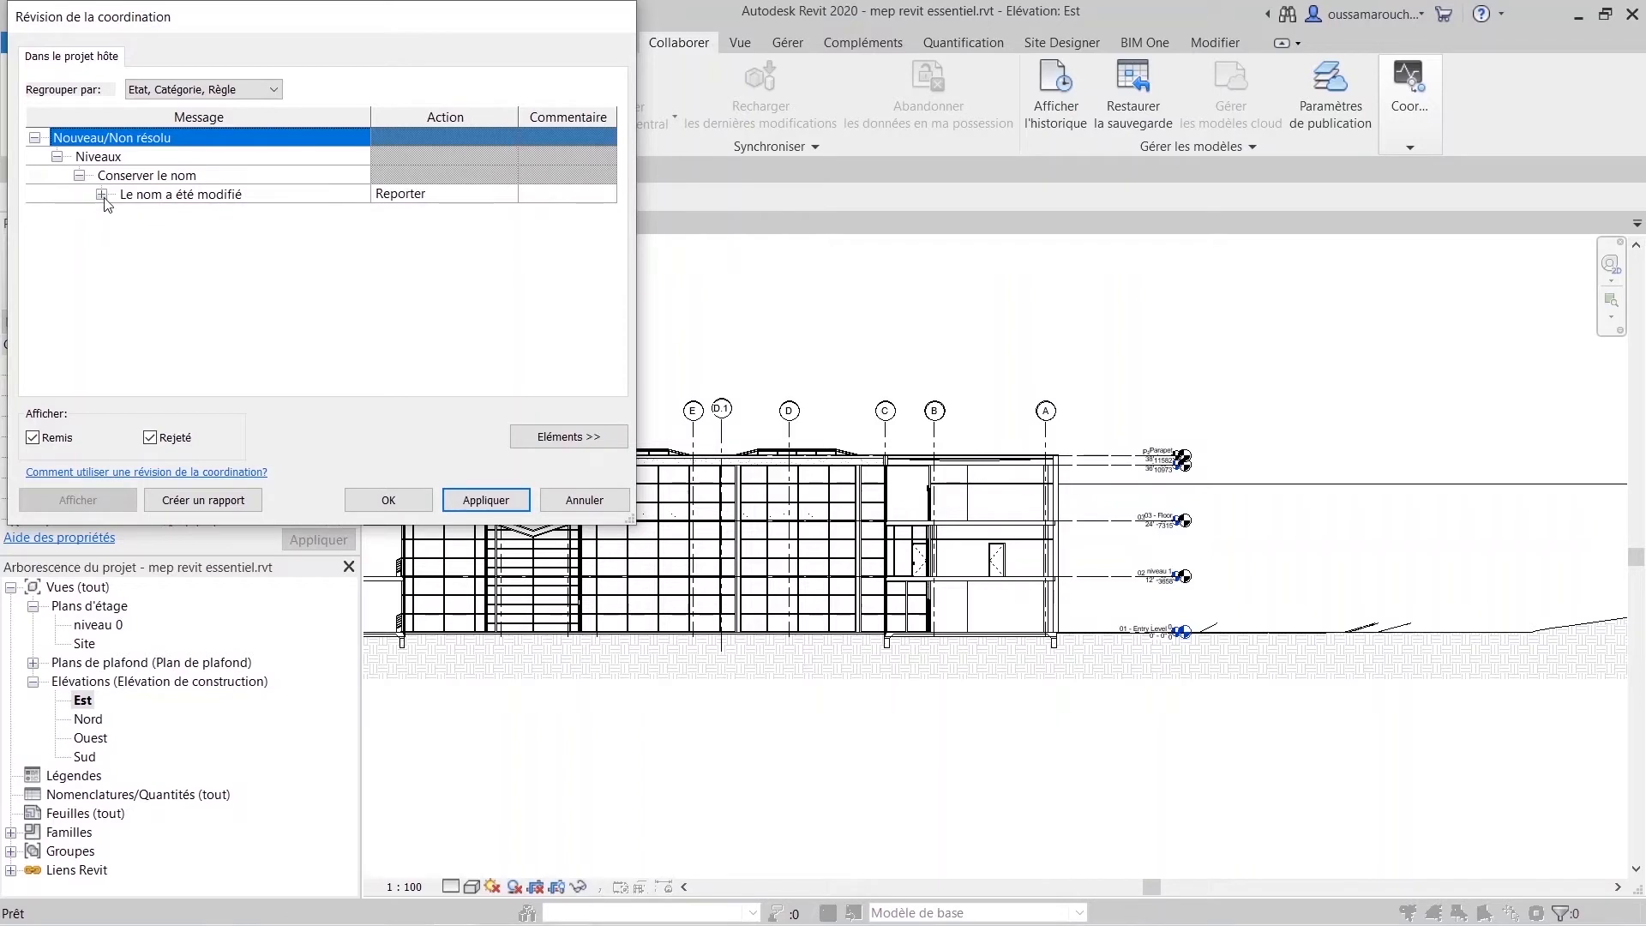
pyautogui.click(101, 194)
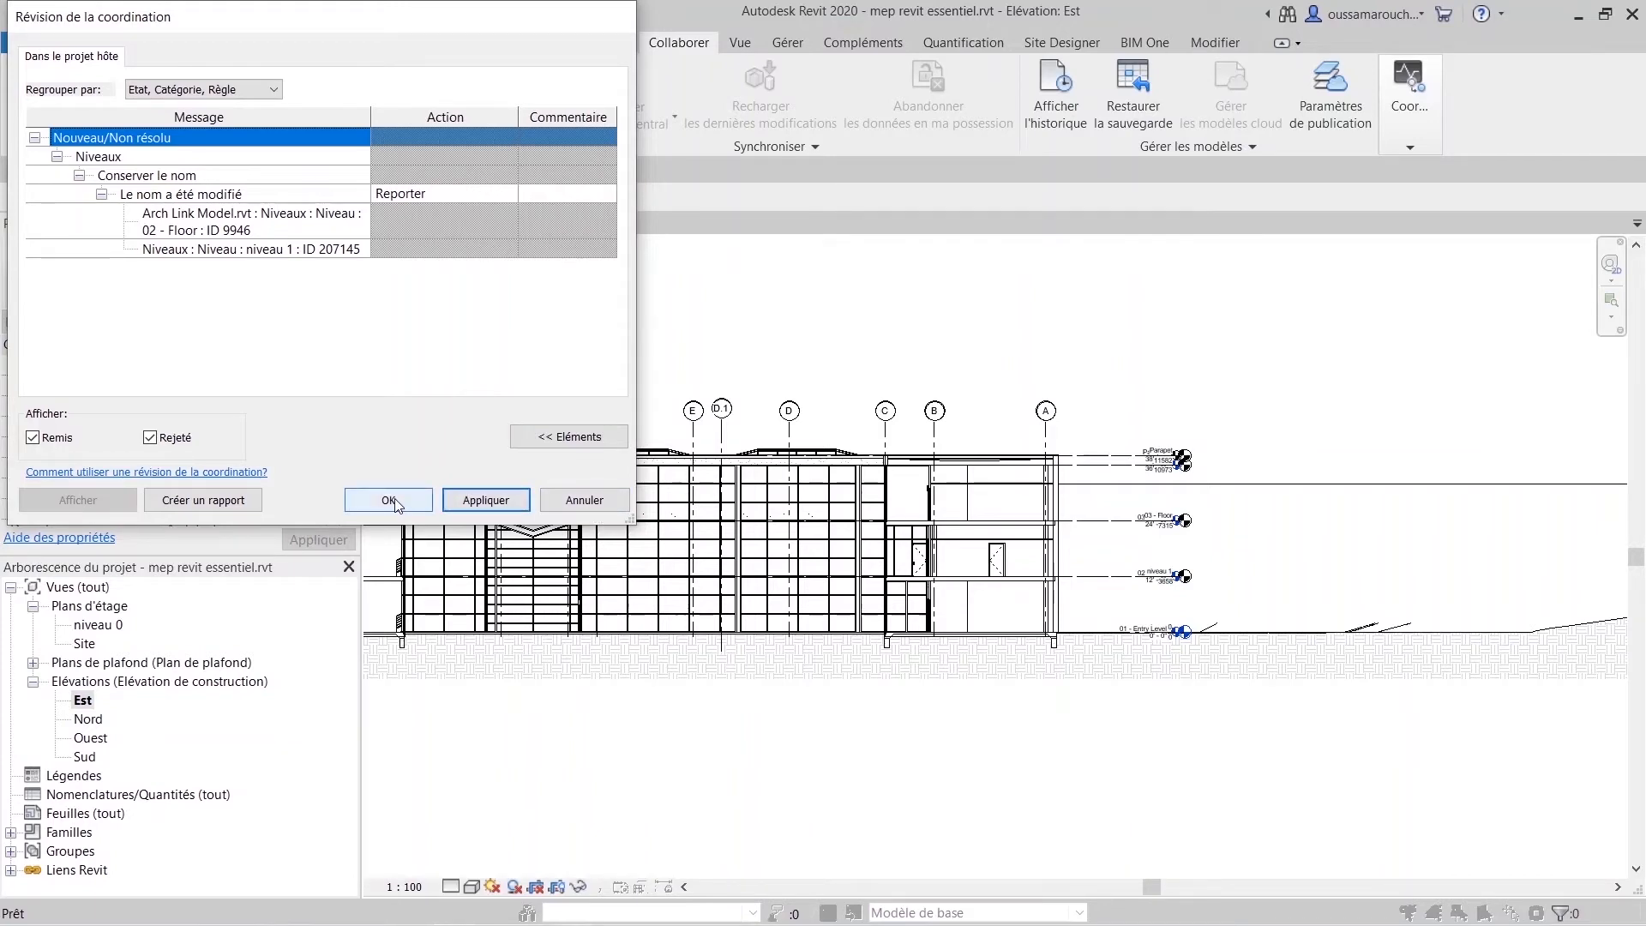
pyautogui.click(360, 502)
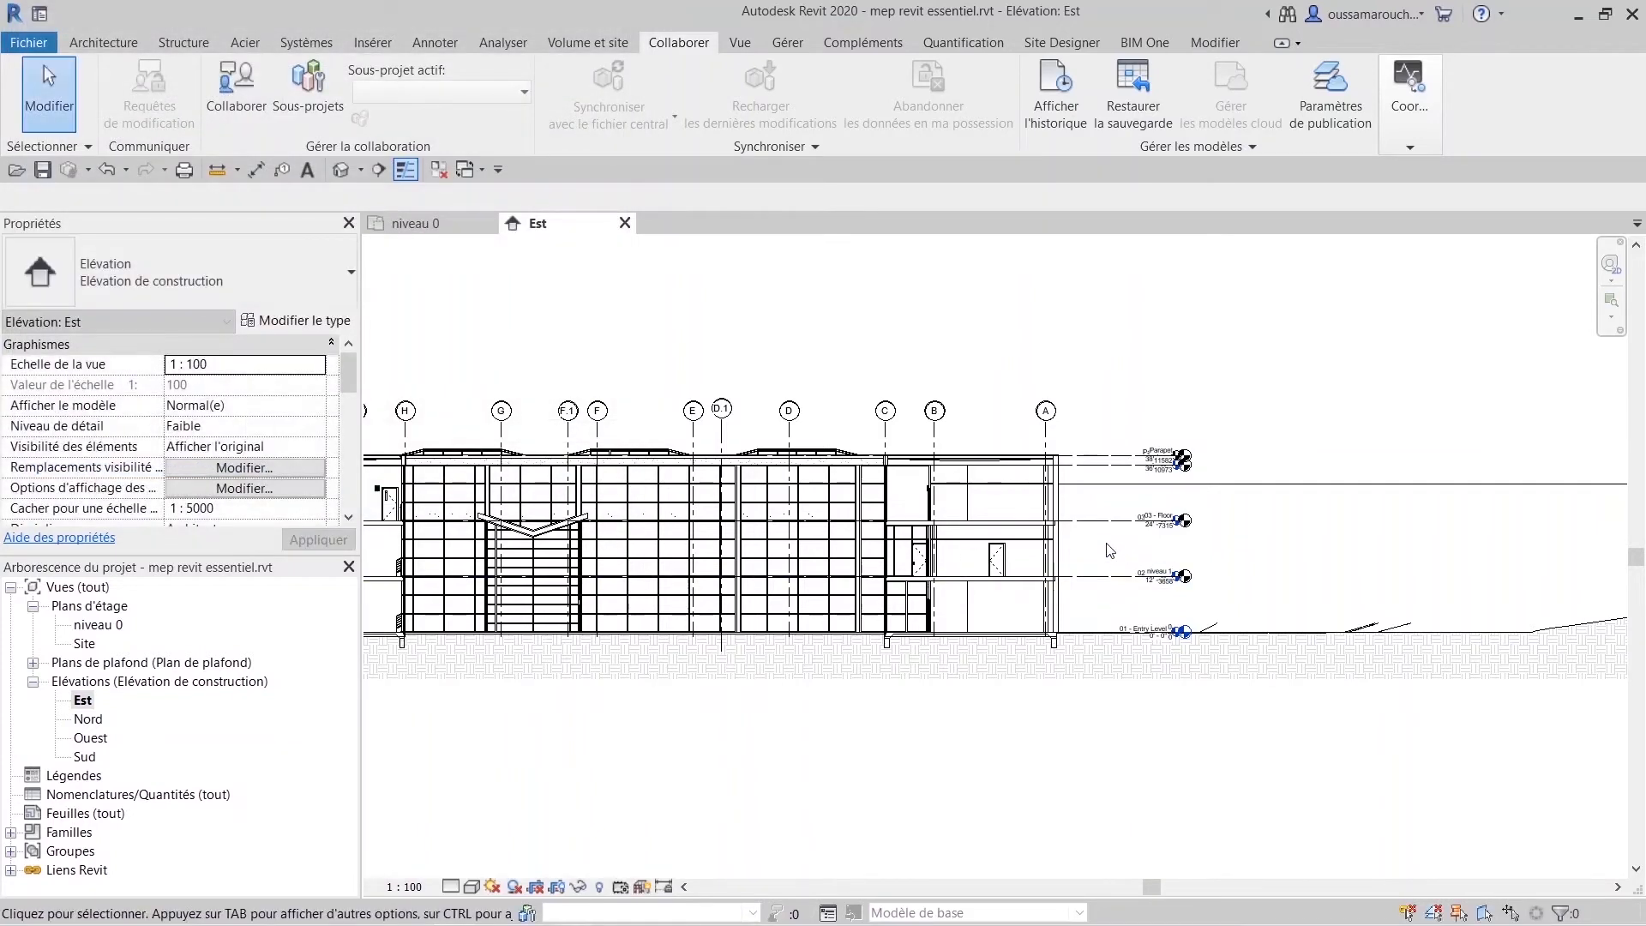
# Stop monitoring level 03 - Floor in the Est elevation and rename the level as "niveau2".
pyautogui.click(1149, 520)
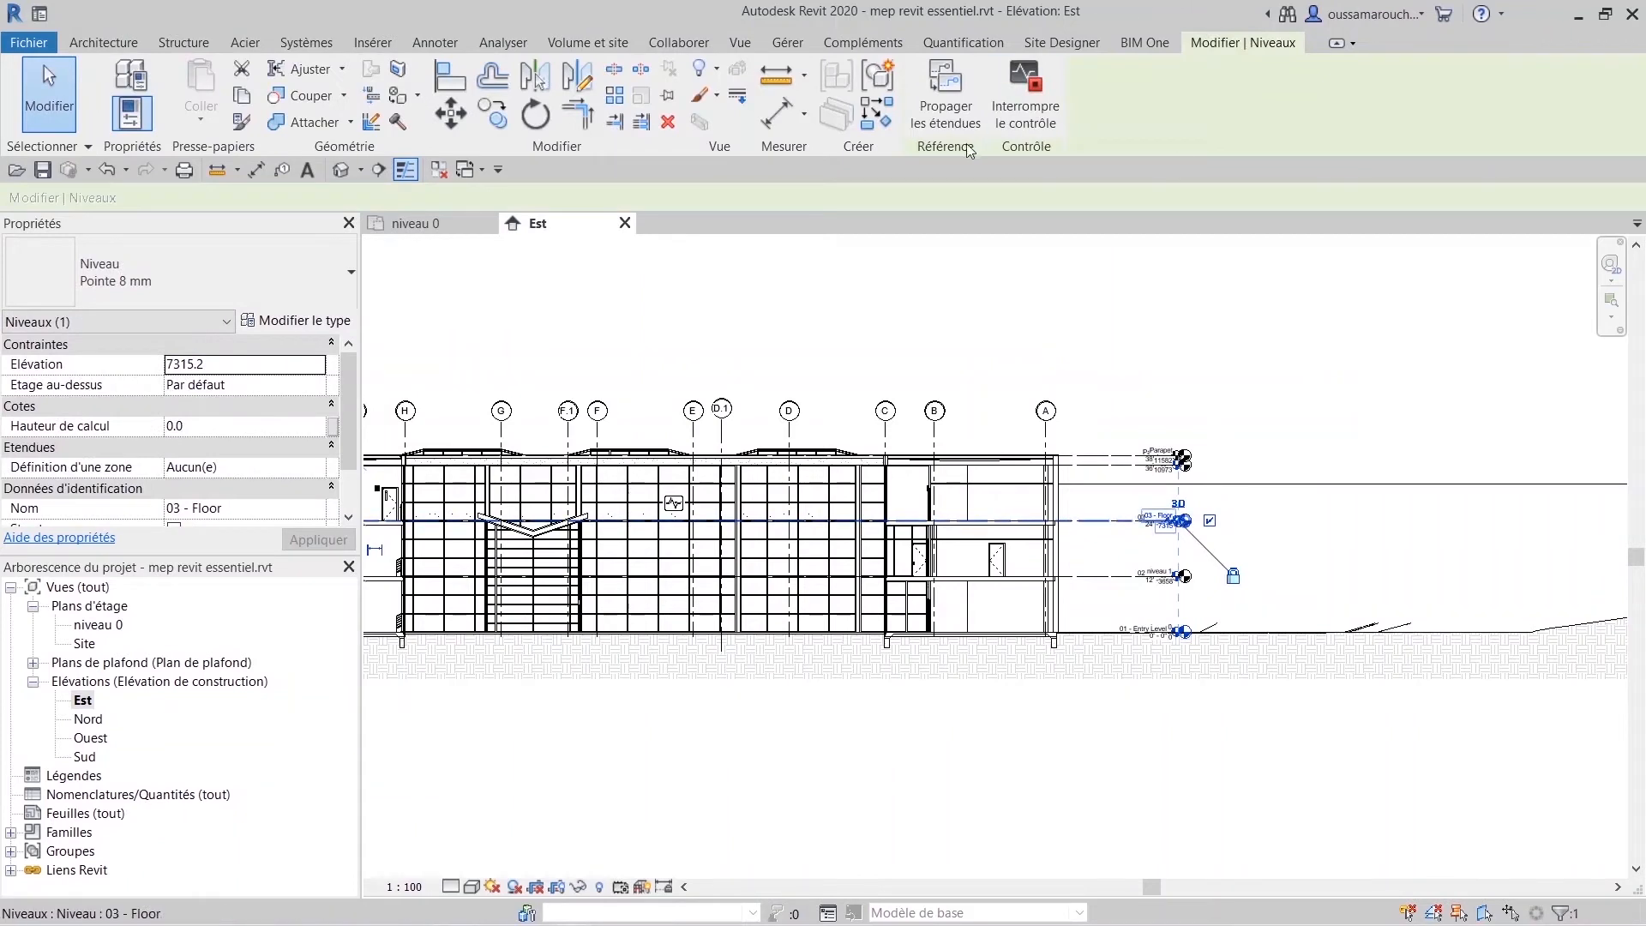
pyautogui.scroll(5, 1159, 518)
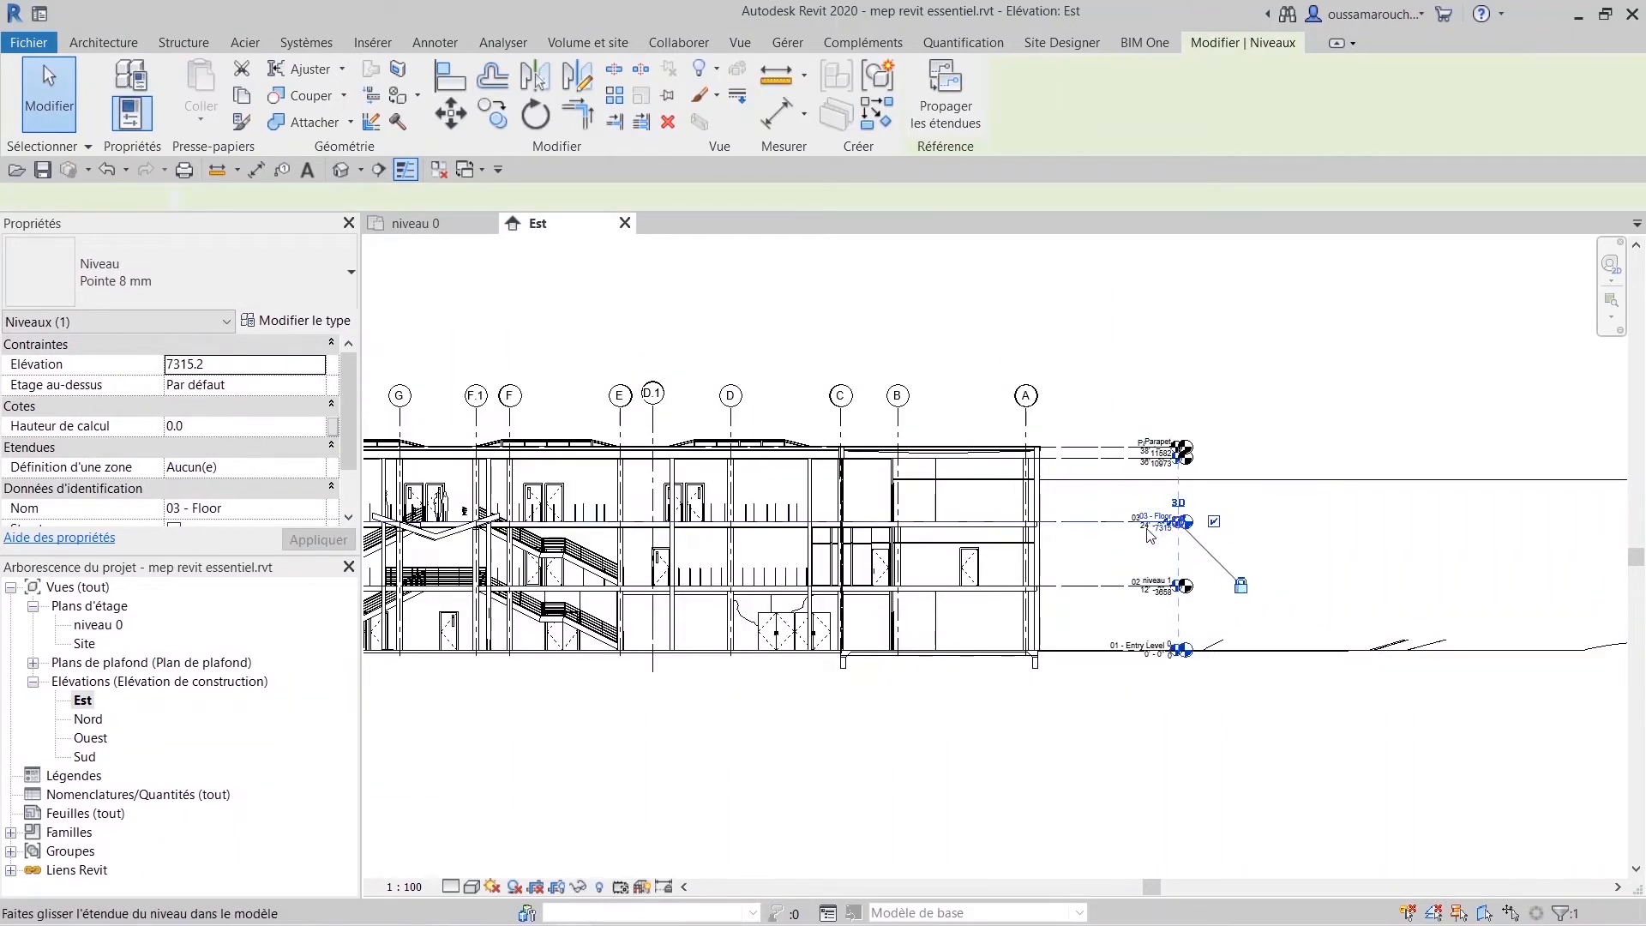
pyautogui.click(1155, 511)
pyautogui.click(1157, 513)
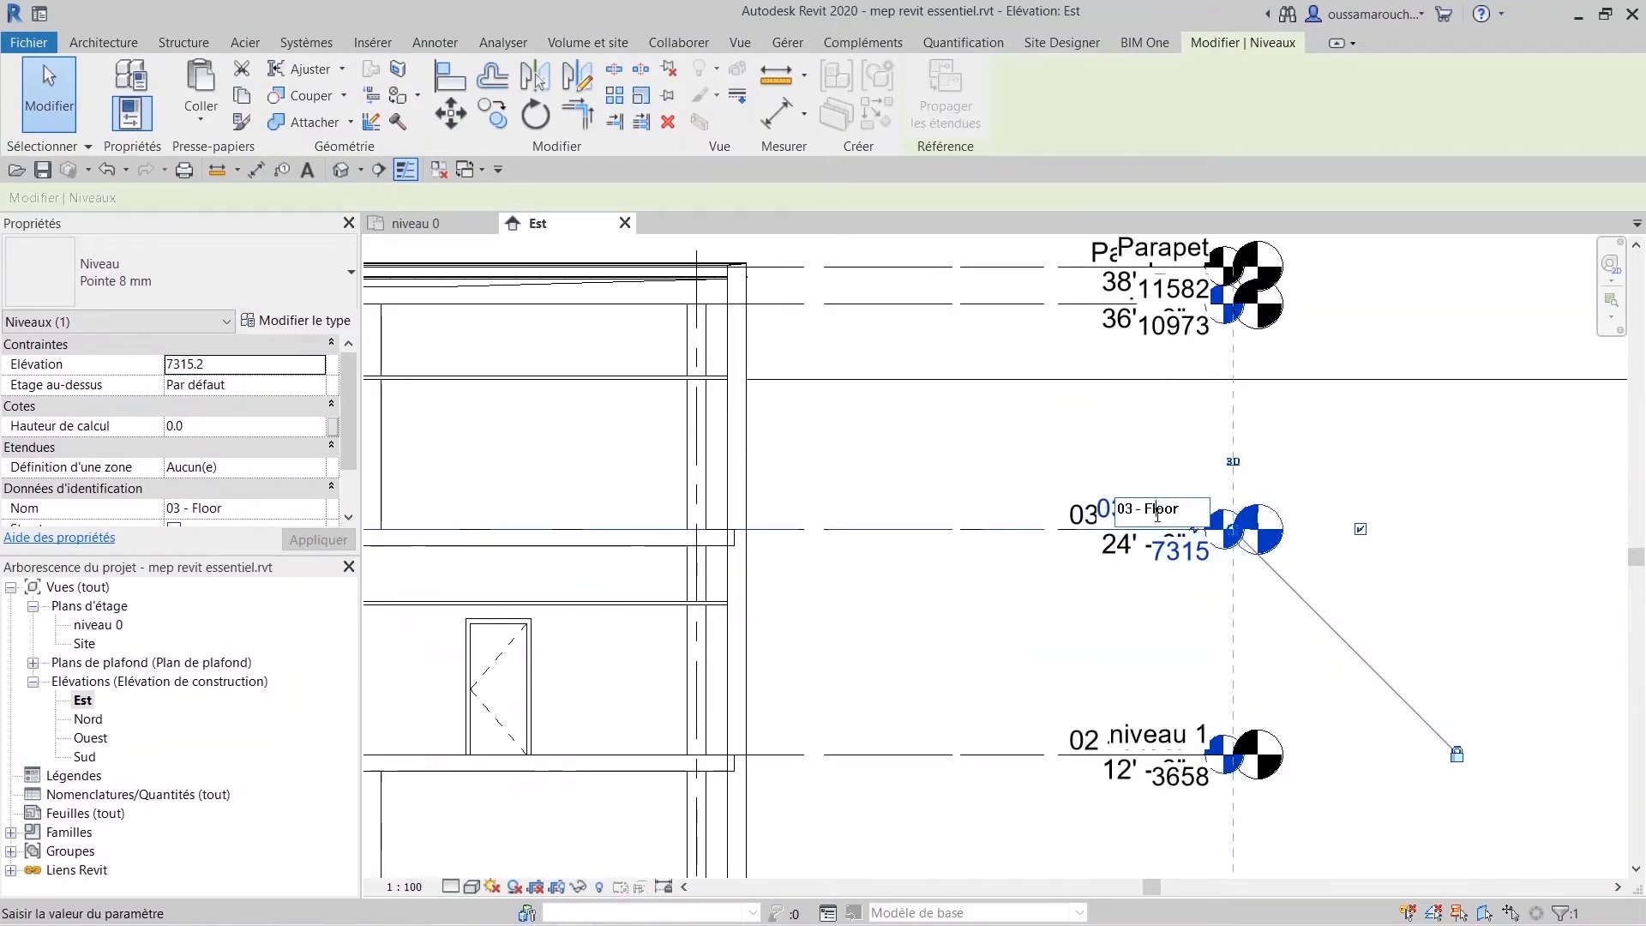
pyautogui.hotkey('ctrl', 'a')
pyautogui.write('niveau')
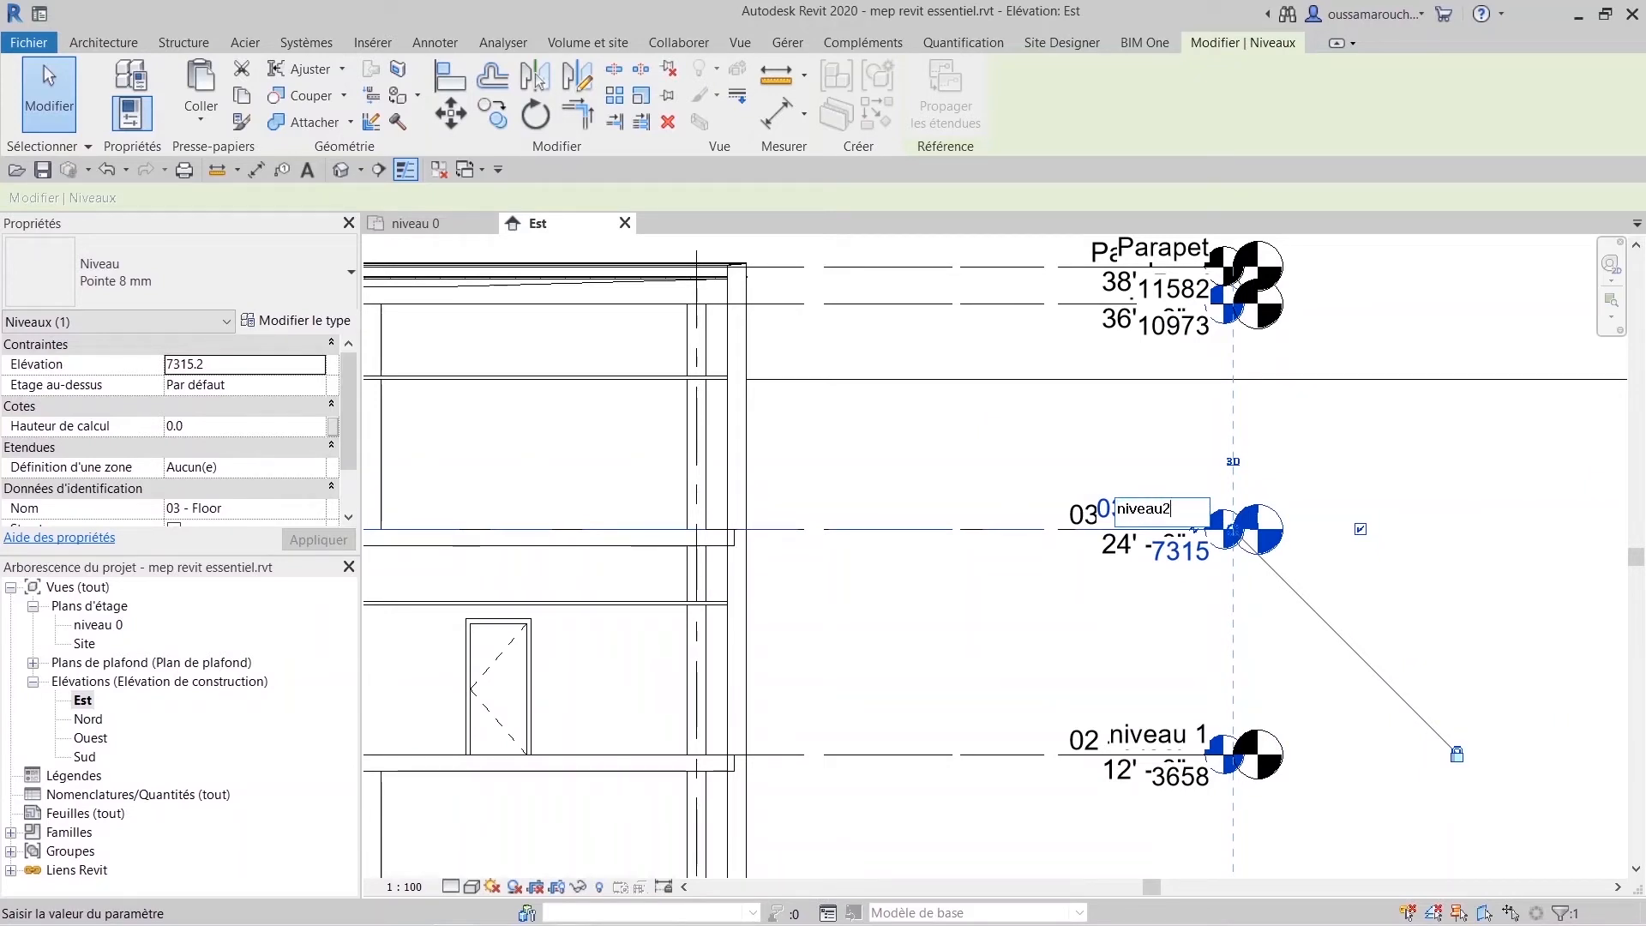
pyautogui.write('2')
pyautogui.press('Return')
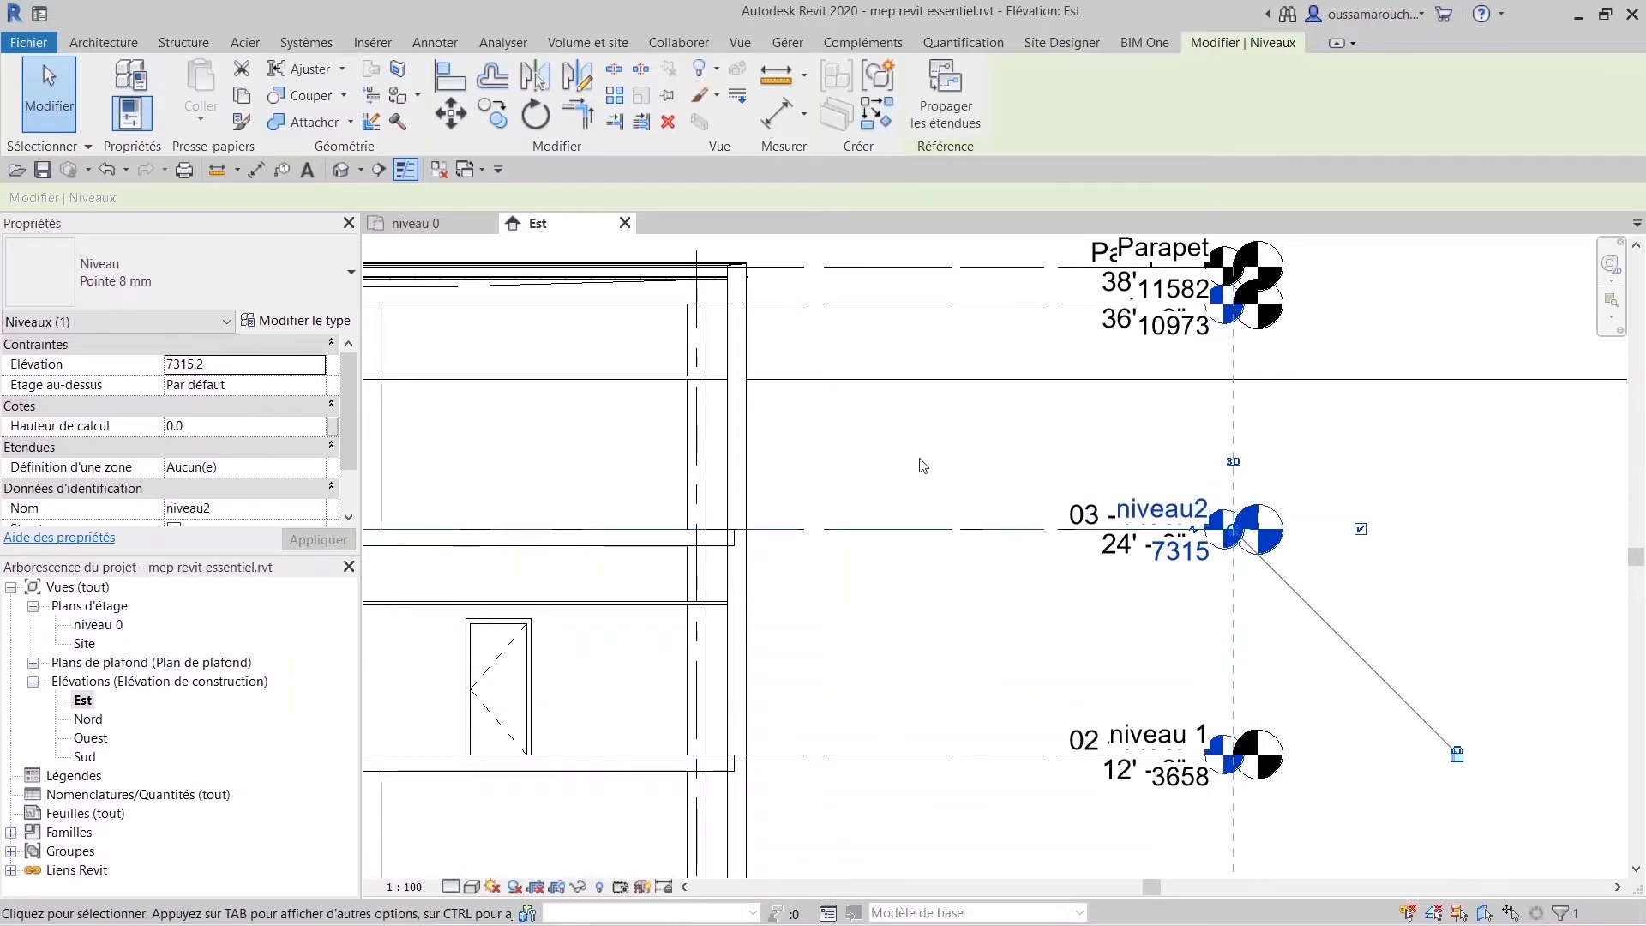
pyautogui.press('Escape')
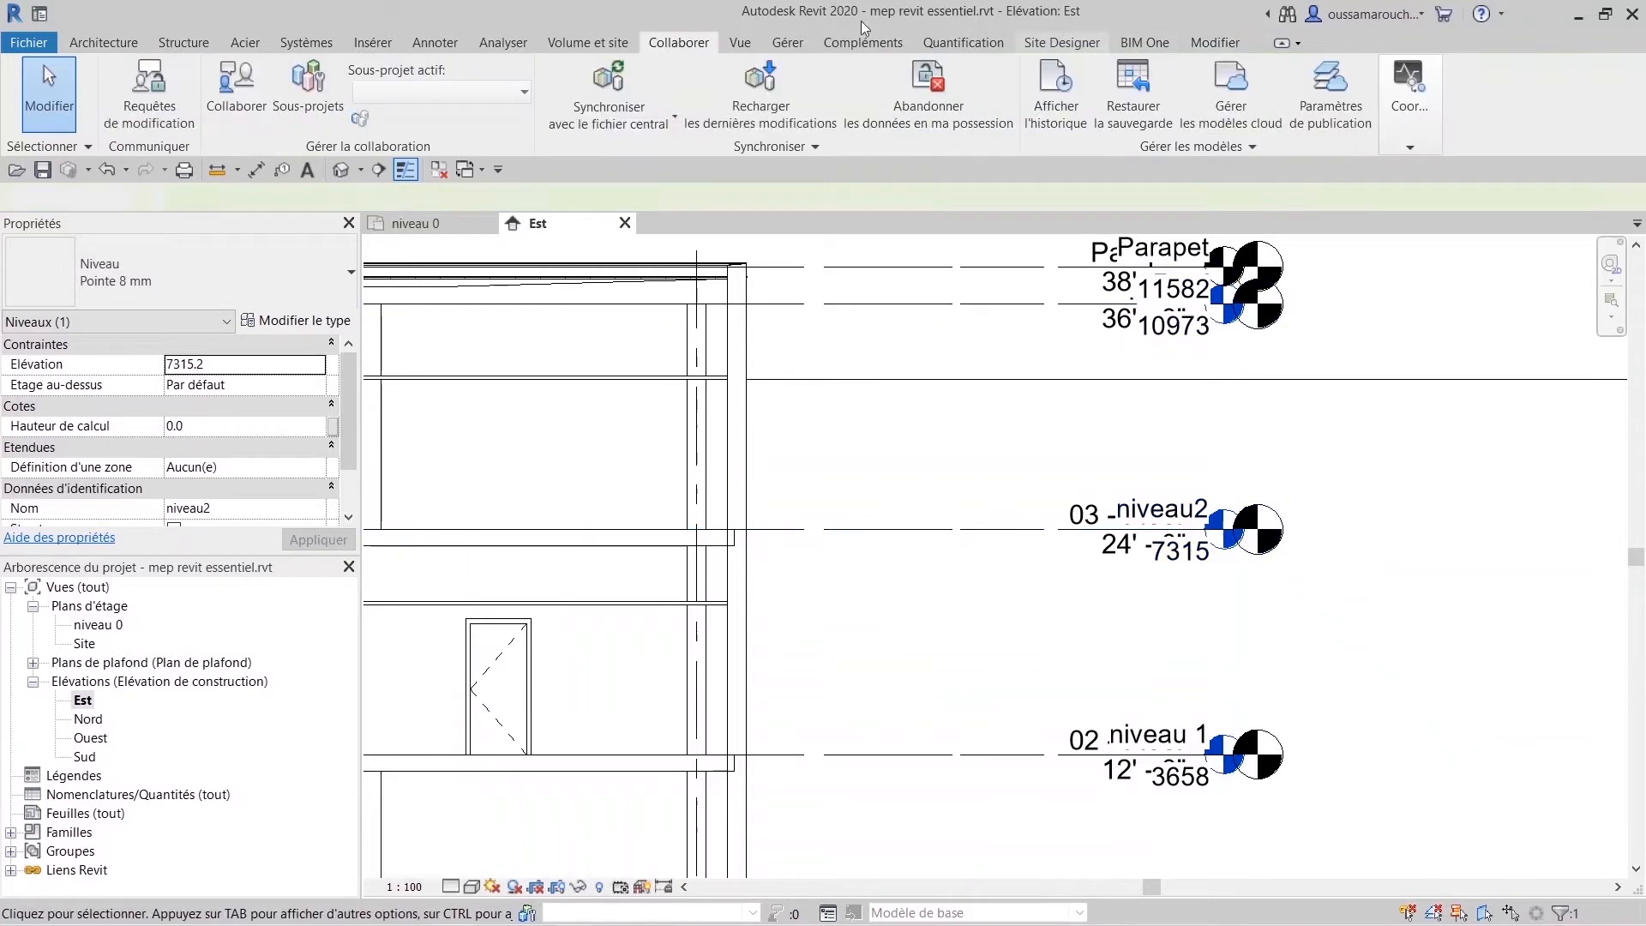
# Run a coordination review on the linked model, examine the elements behind the level name change, and close the review.
pyautogui.click(1391, 122)
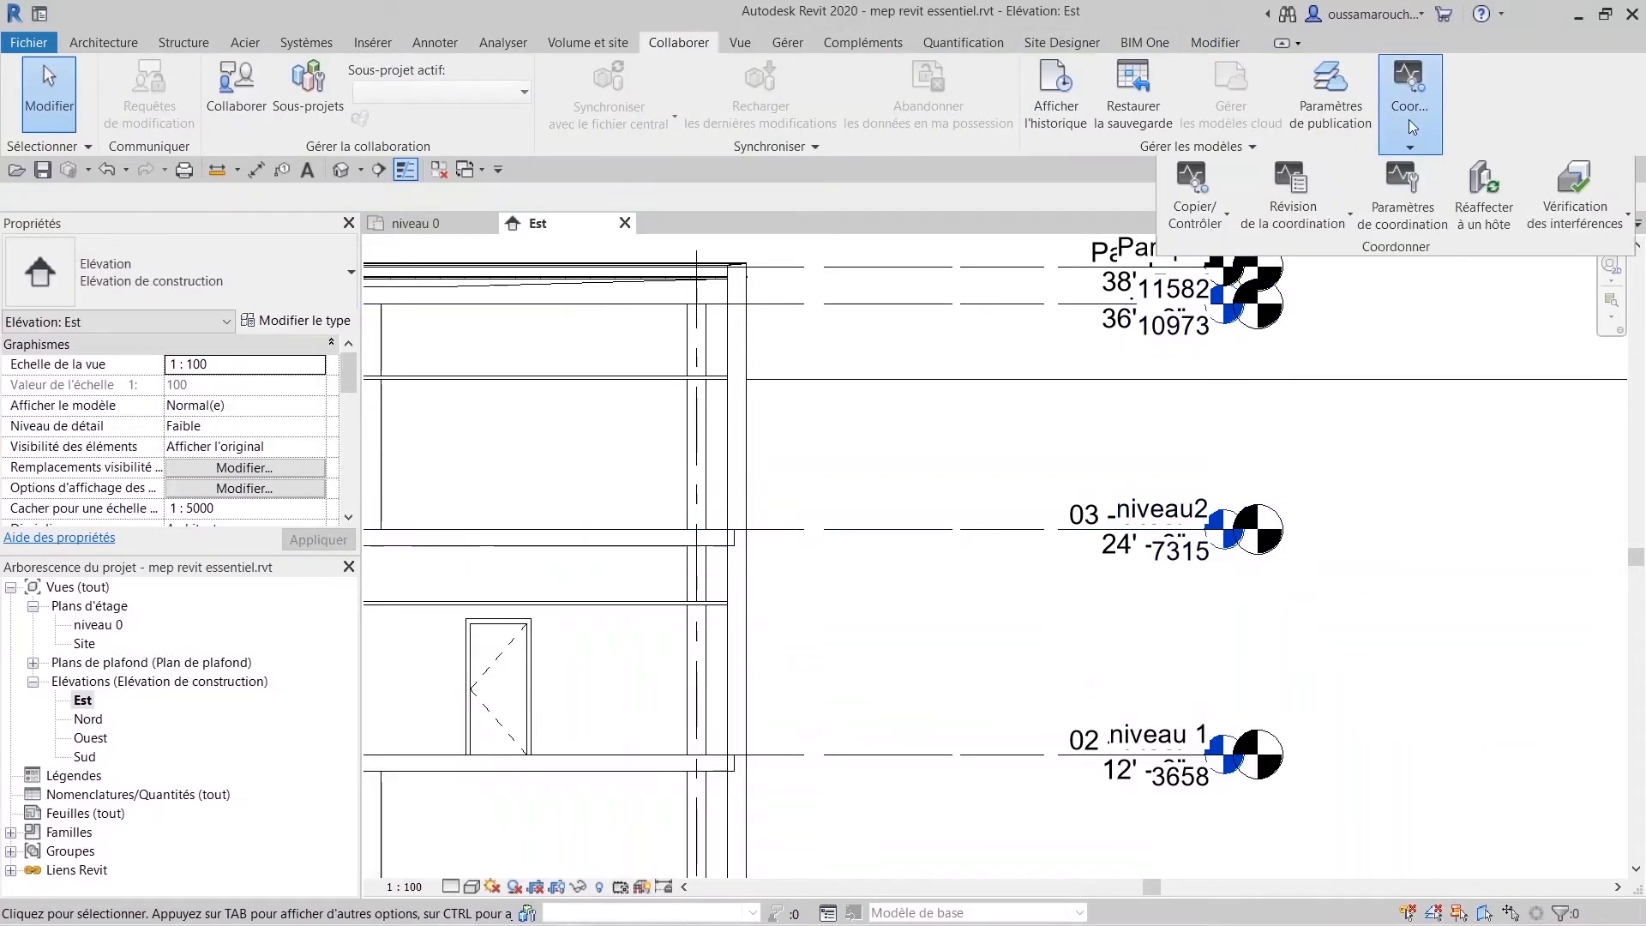
pyautogui.click(1308, 211)
pyautogui.click(1308, 303)
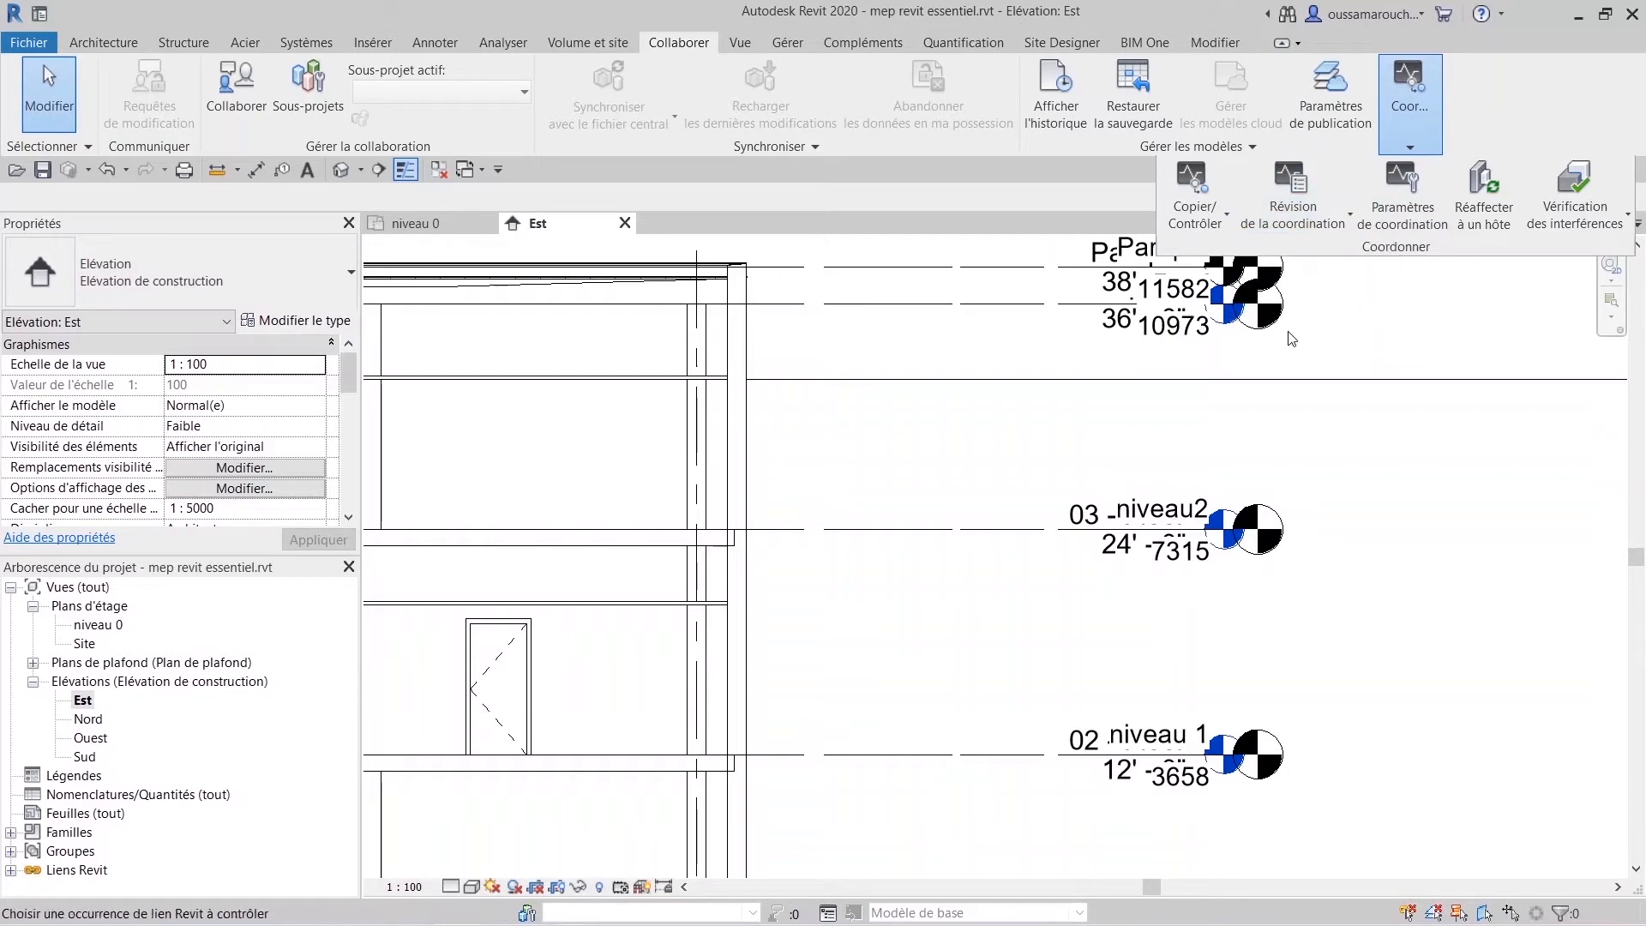
pyautogui.scroll(-5, 1226, 527)
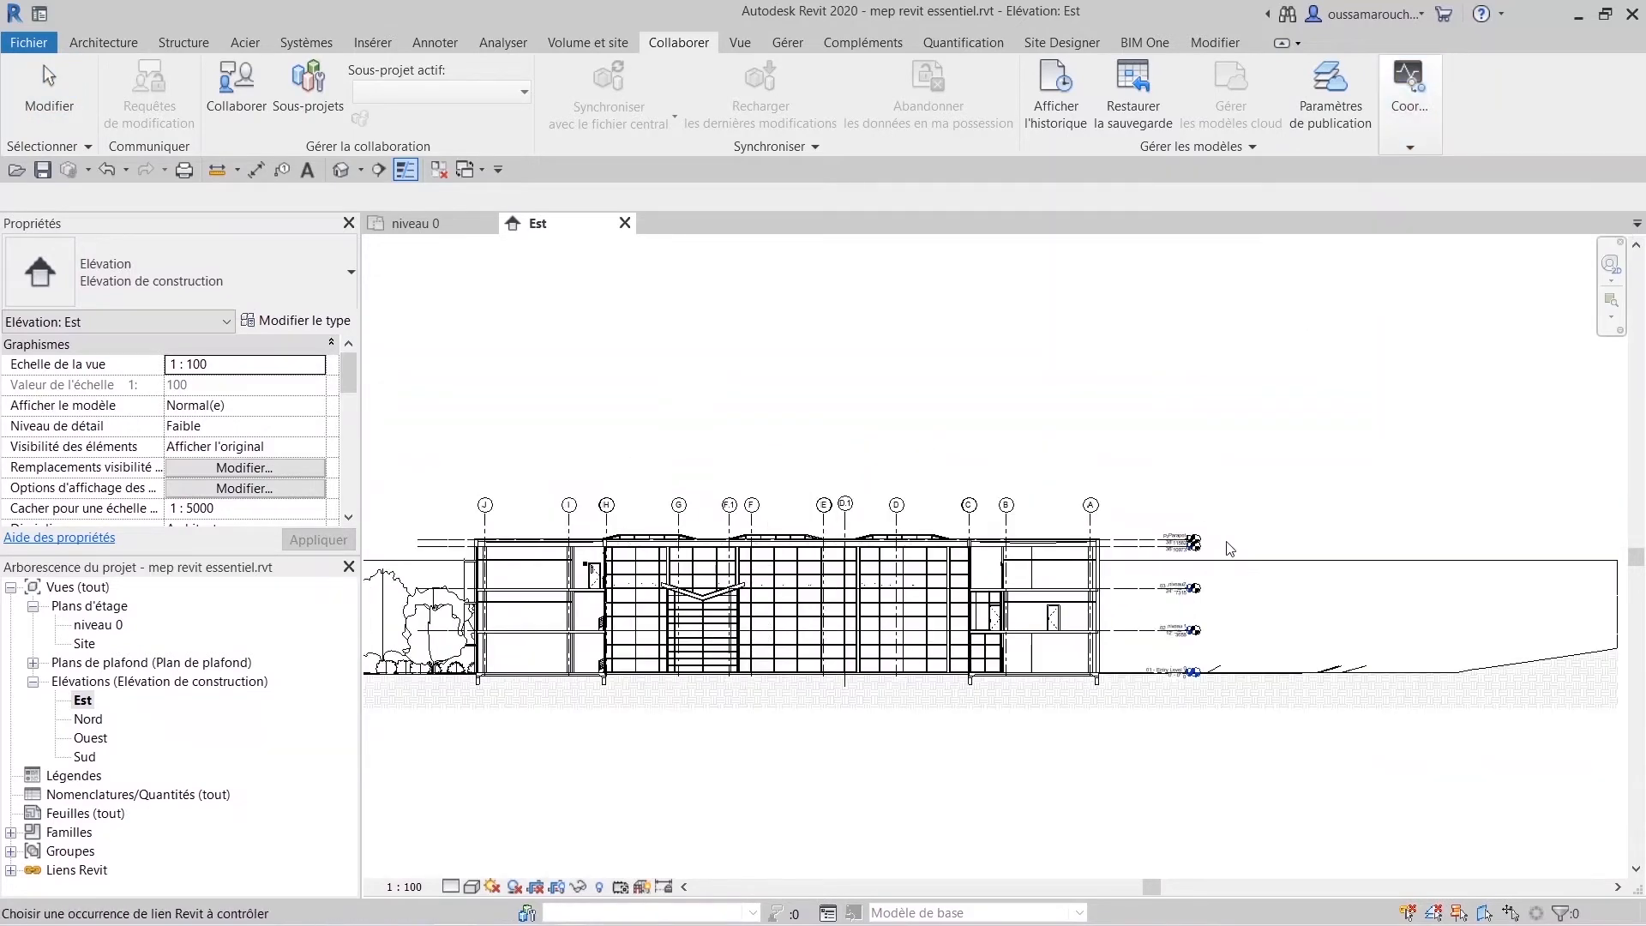
pyautogui.click(1226, 568)
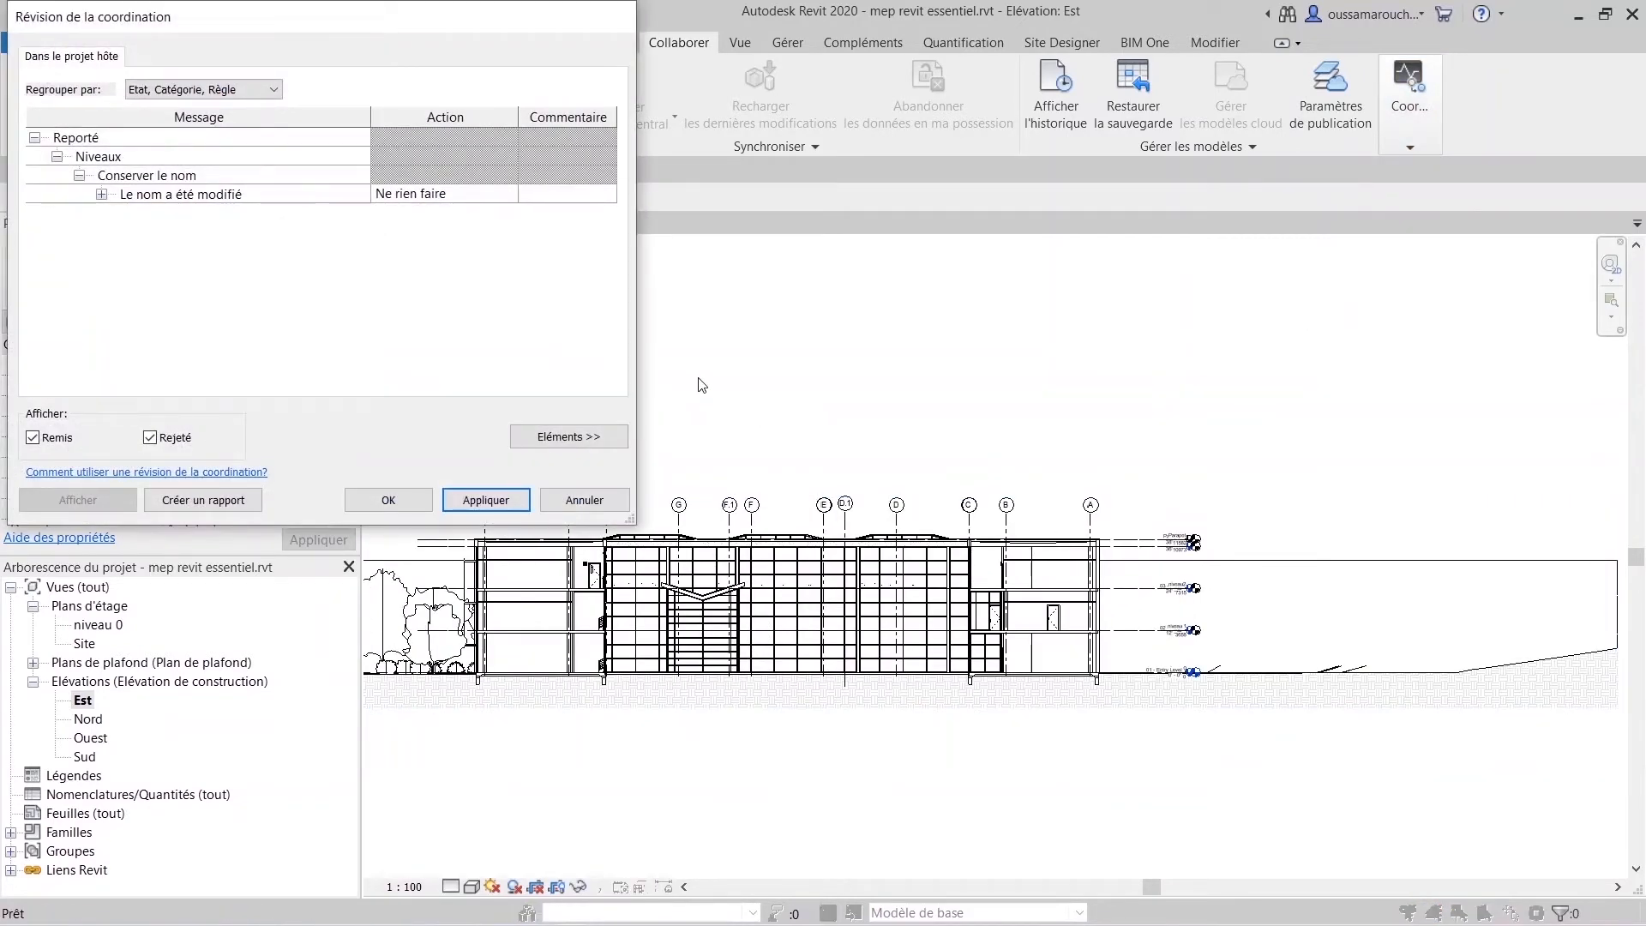
pyautogui.click(101, 194)
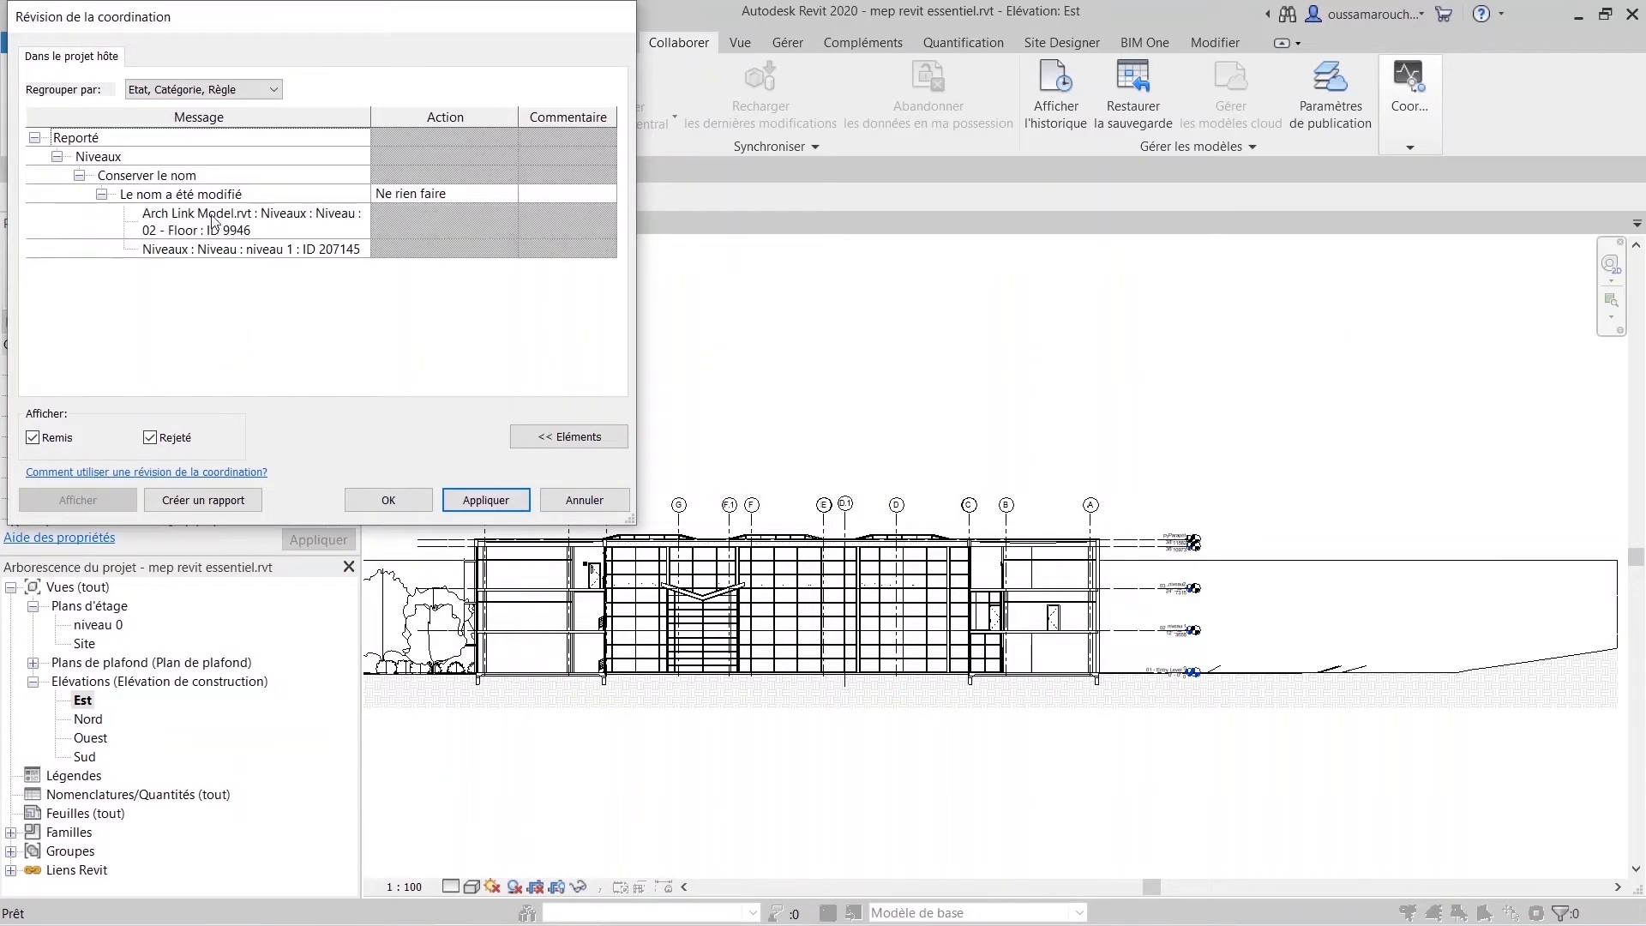
pyautogui.click(381, 501)
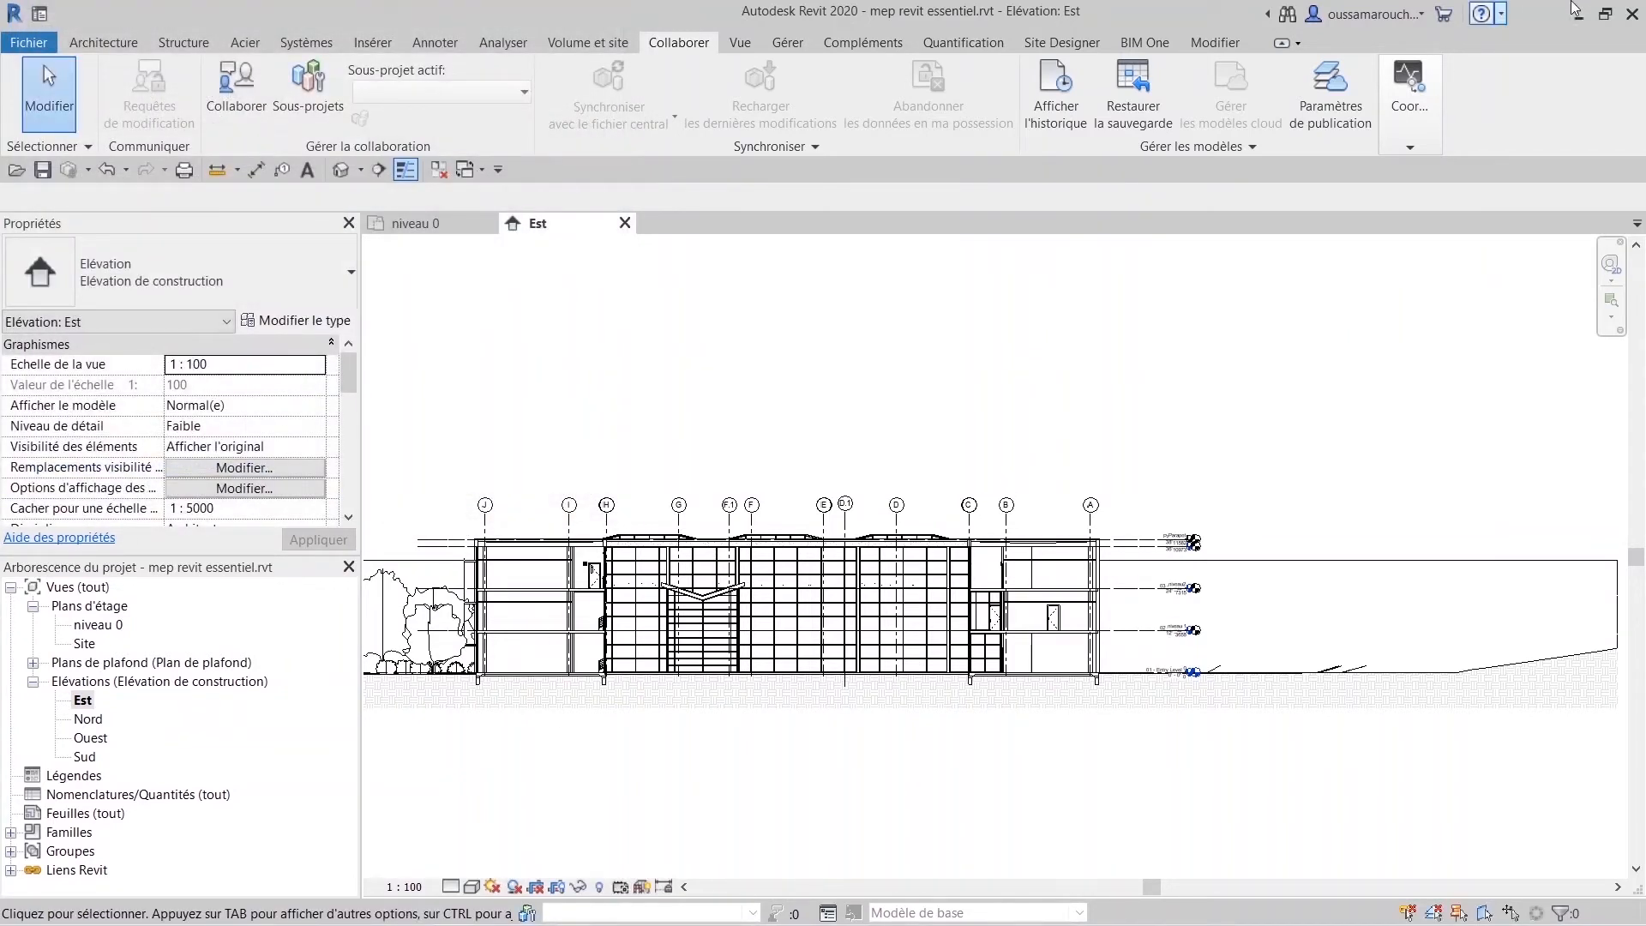
# Open the niveau 0 floor plan for a look and return to the Est elevation.
pyautogui.scroll(2, 1138, 546)
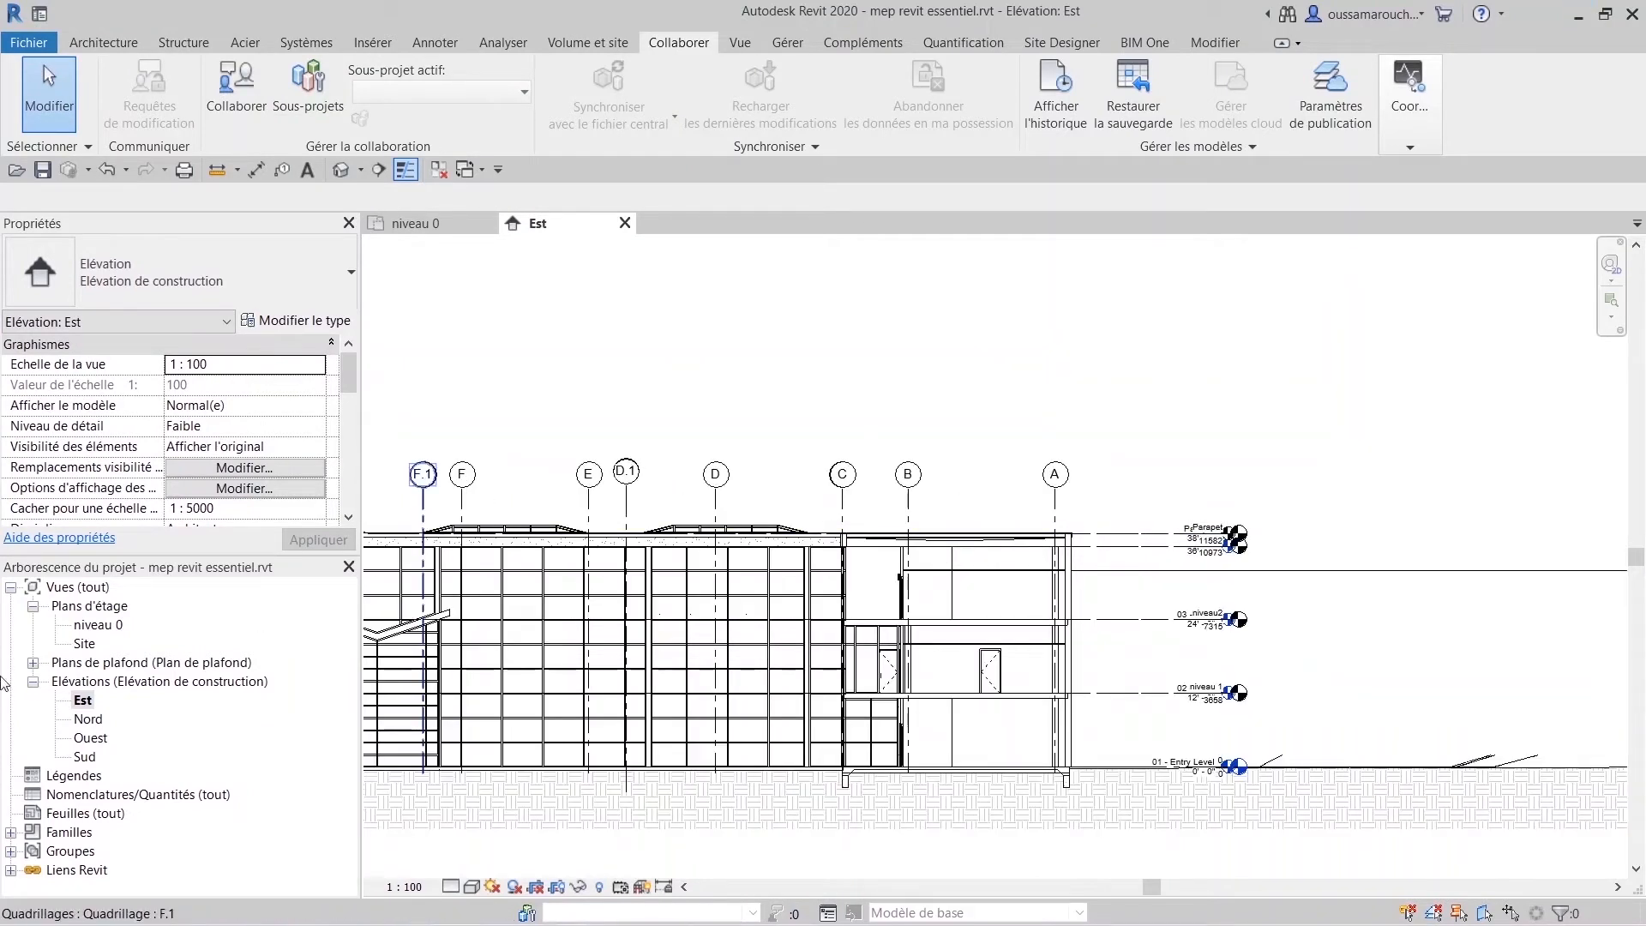
pyautogui.doubleClick(97, 627)
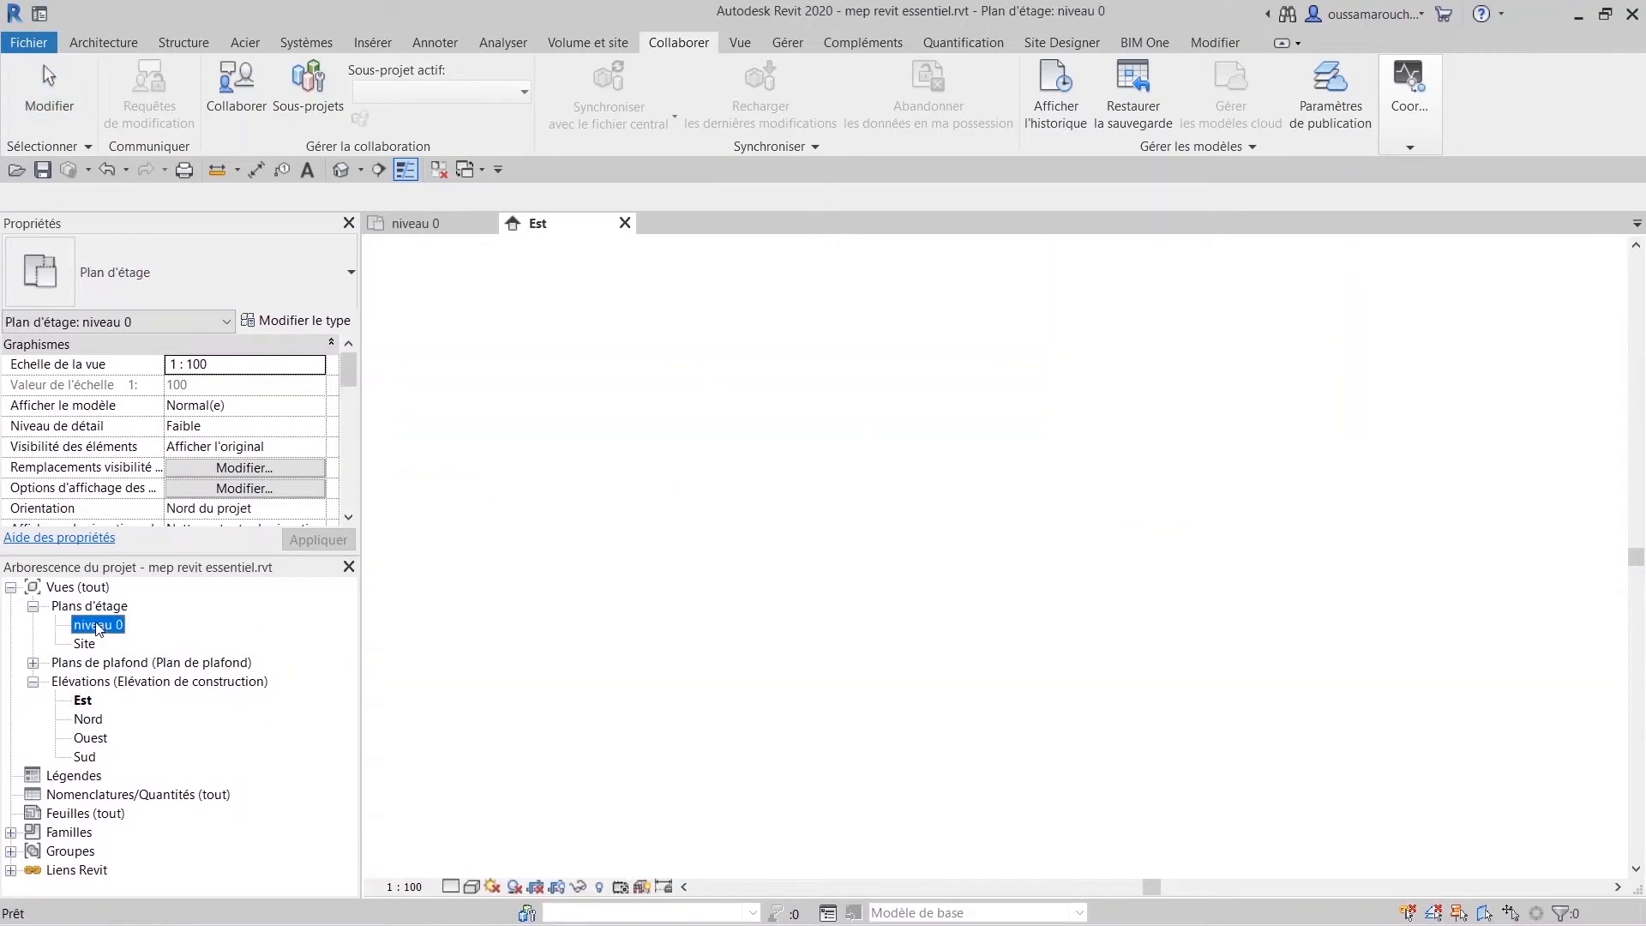
pyautogui.doubleClick(78, 701)
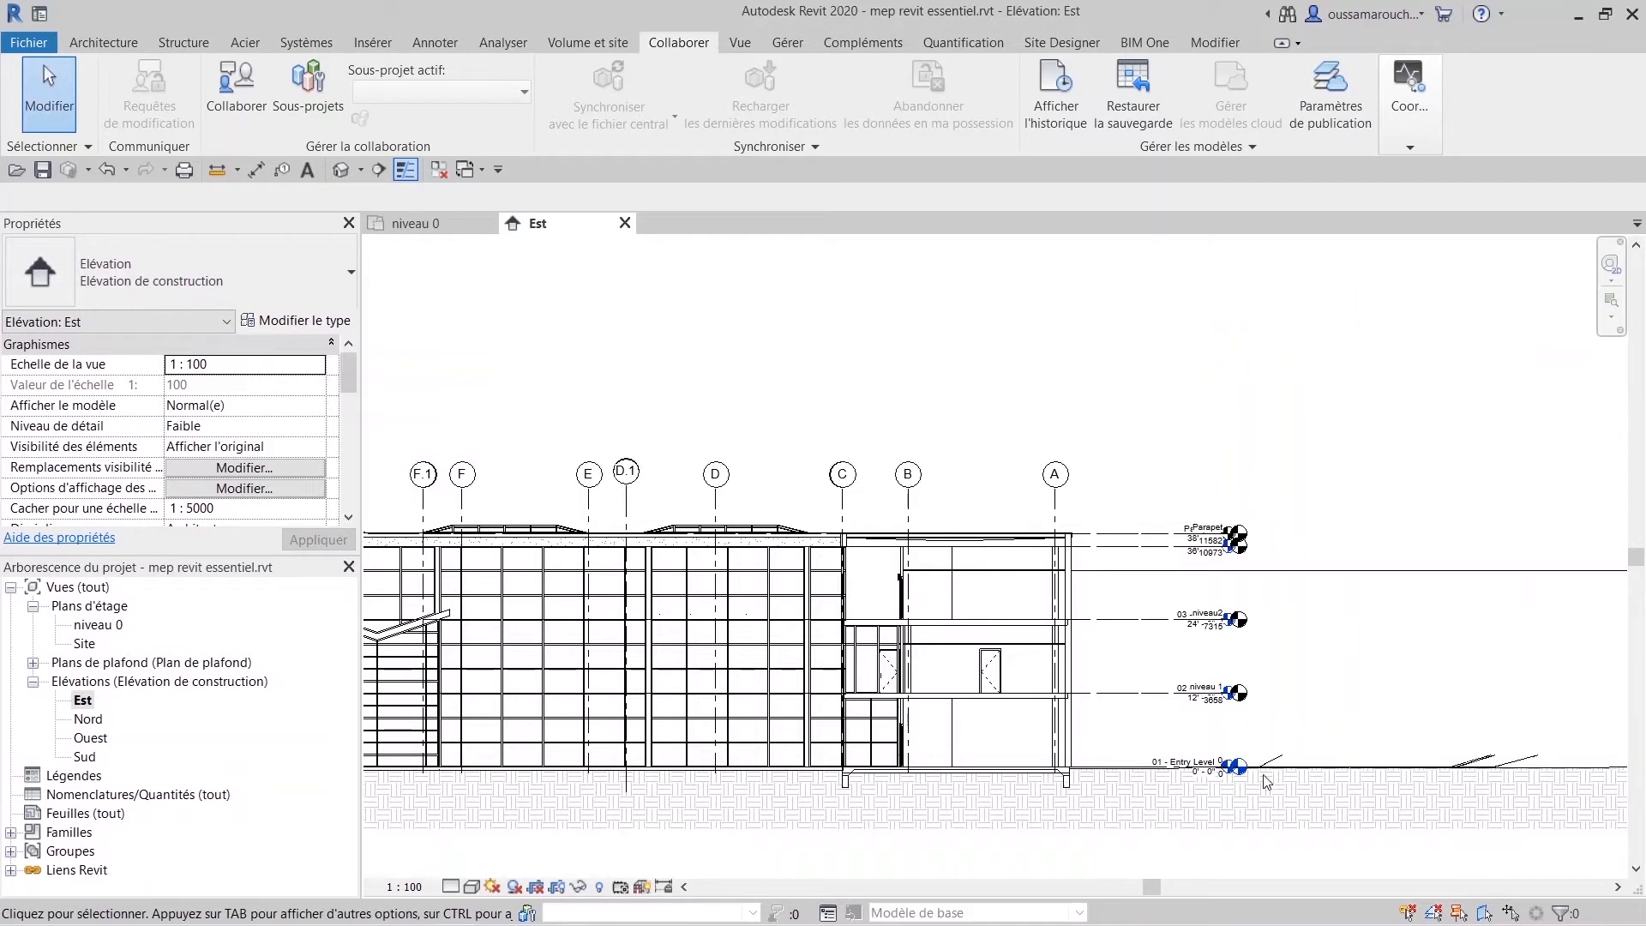
# Extend the host project's level lines outward in the Est elevation so their heads clear the linked model's level heads.
pyautogui.scroll(3, 1269, 793)
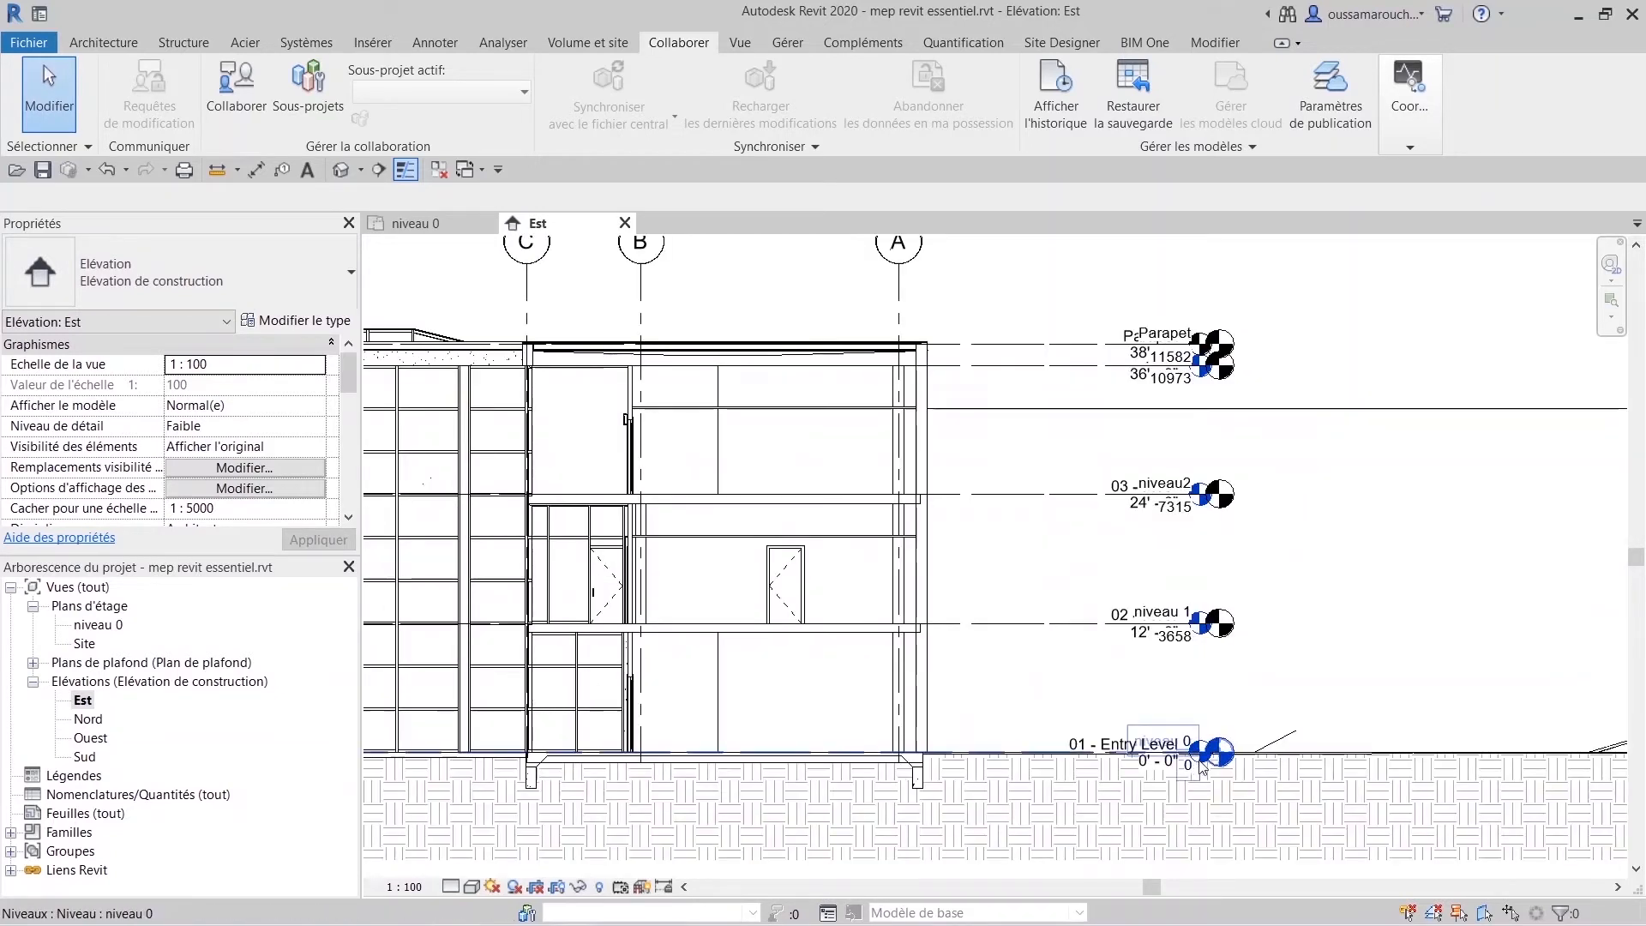
pyautogui.scroll(1, 1216, 756)
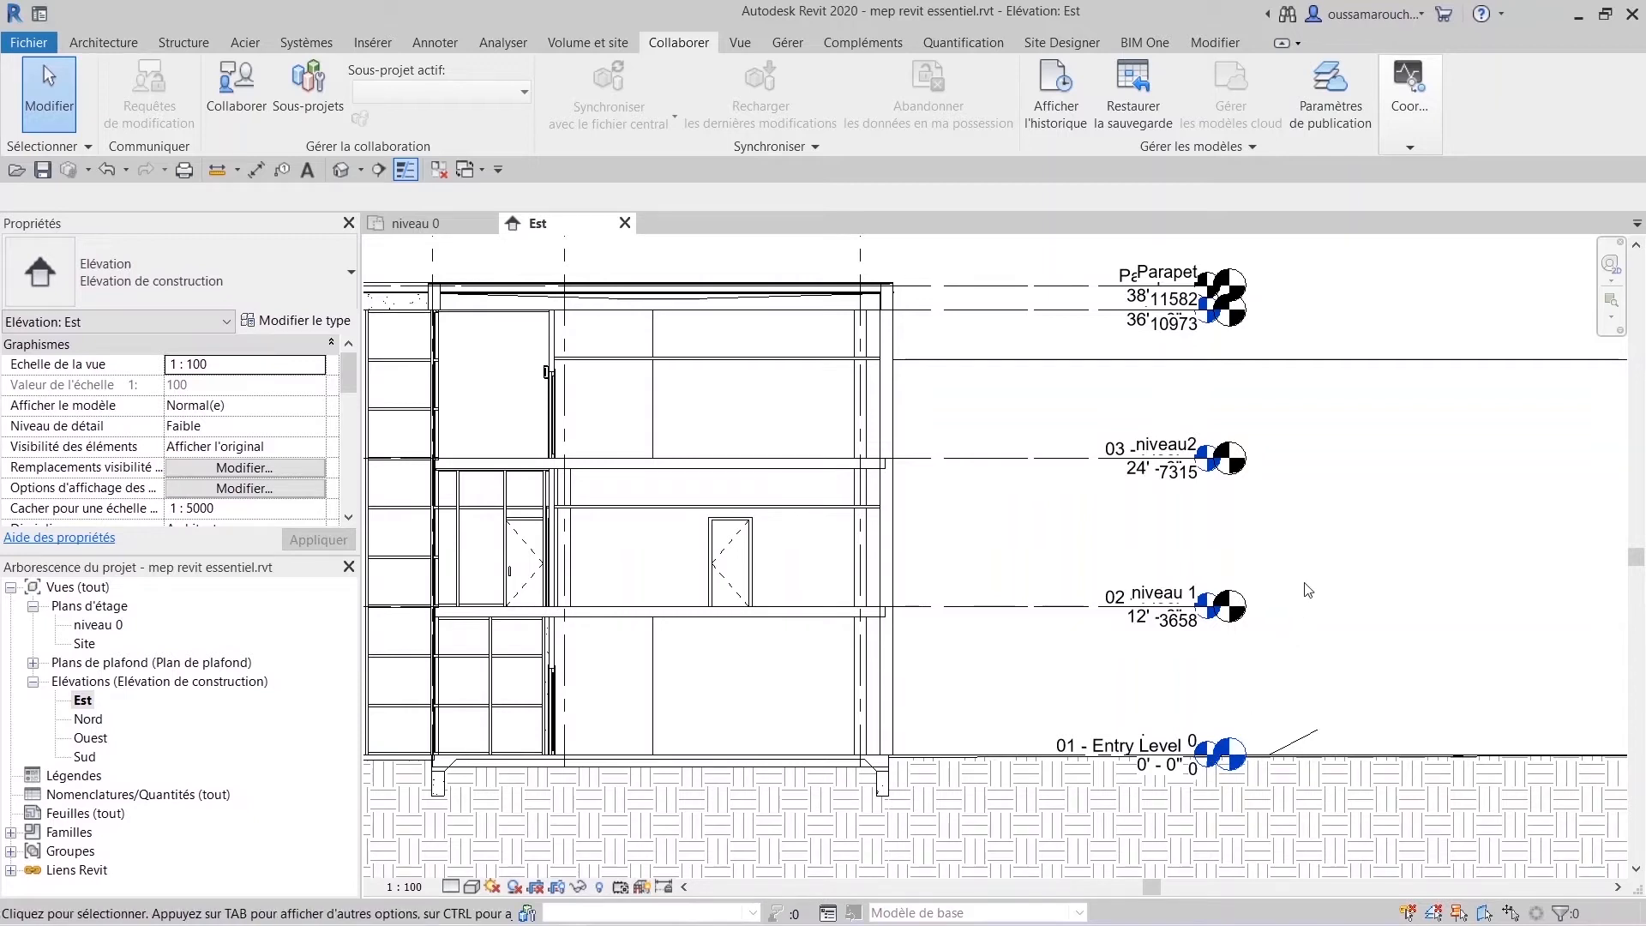
pyautogui.moveTo(1315, 562); pyautogui.dragTo(1234, 671)
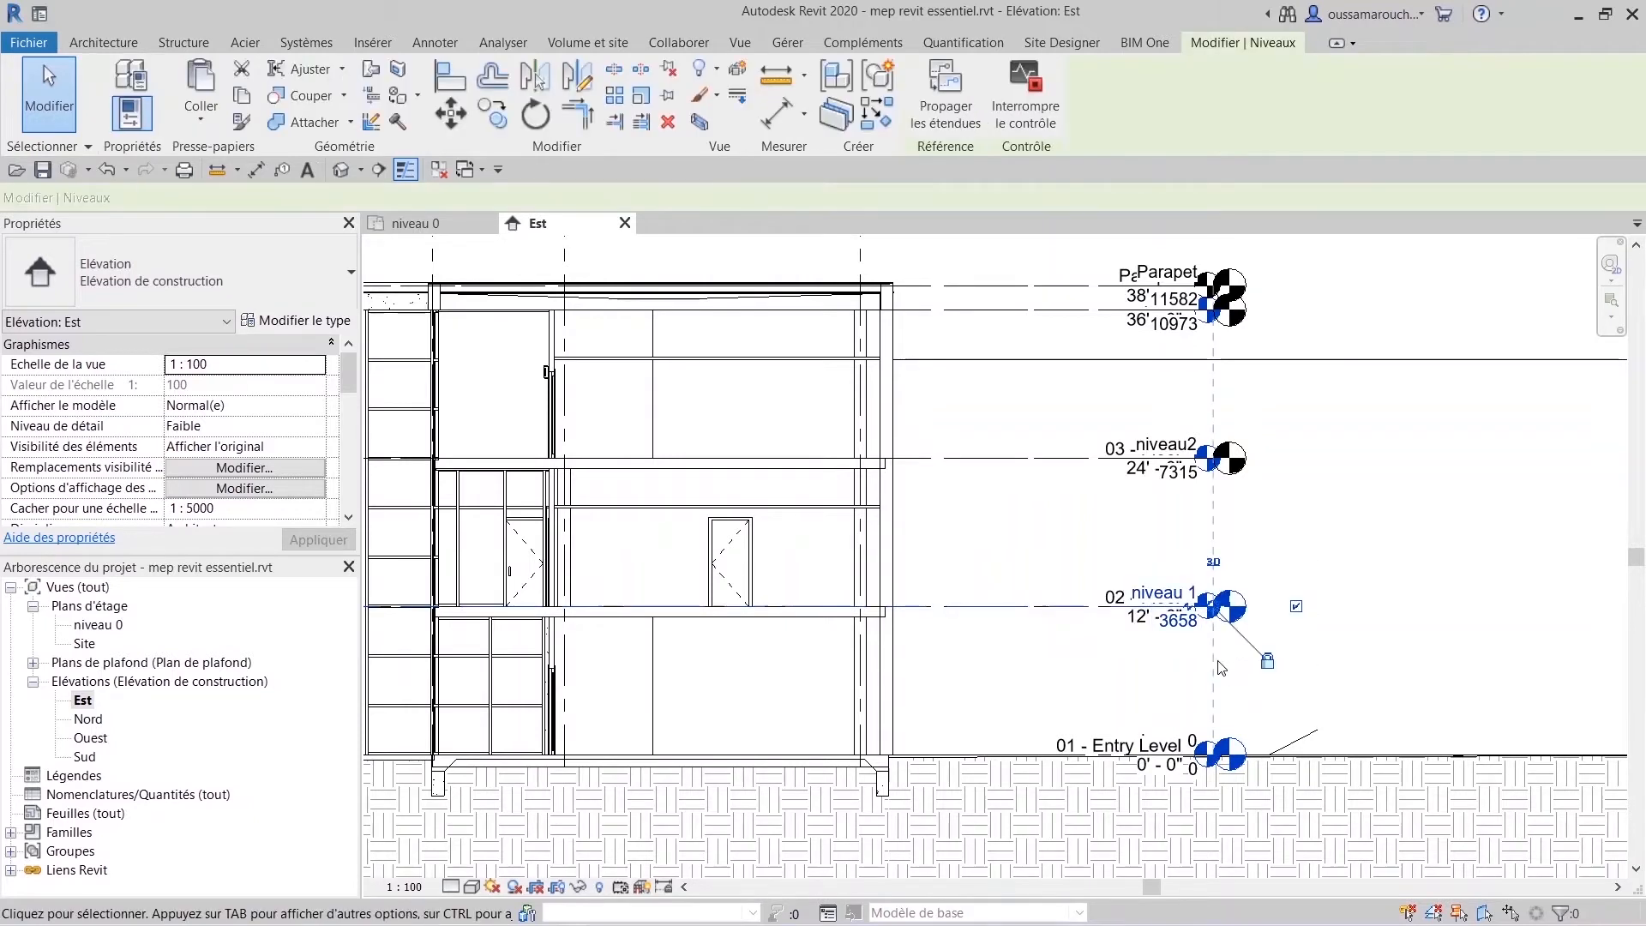
pyautogui.moveTo(1213, 606); pyautogui.dragTo(1327, 606)
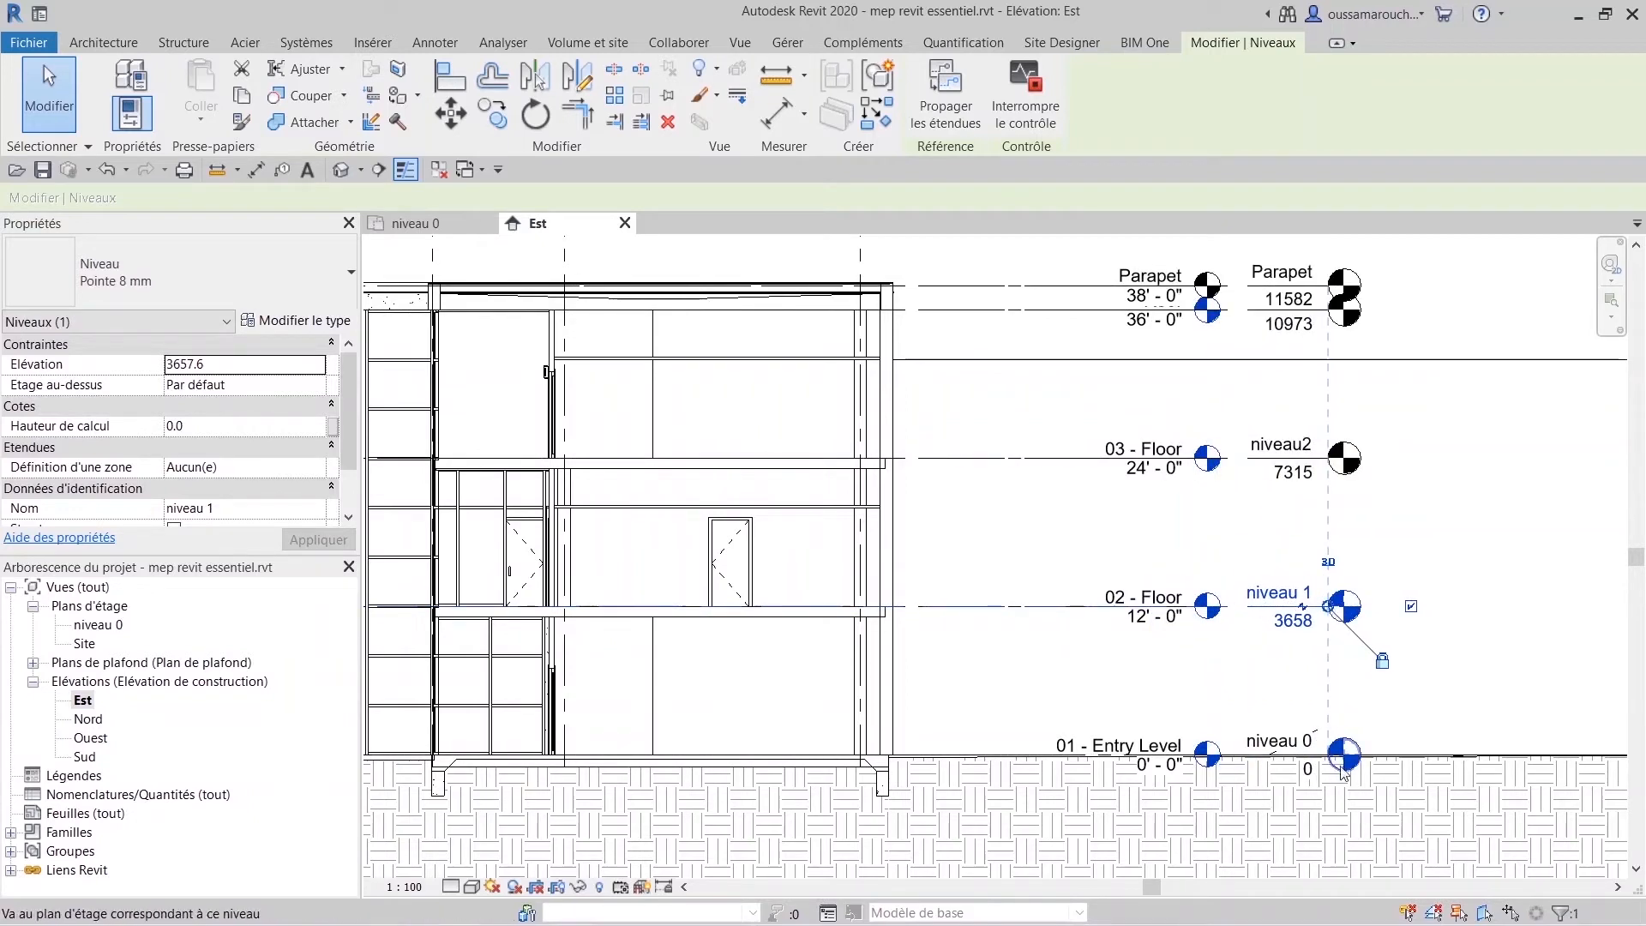
pyautogui.click(1462, 665)
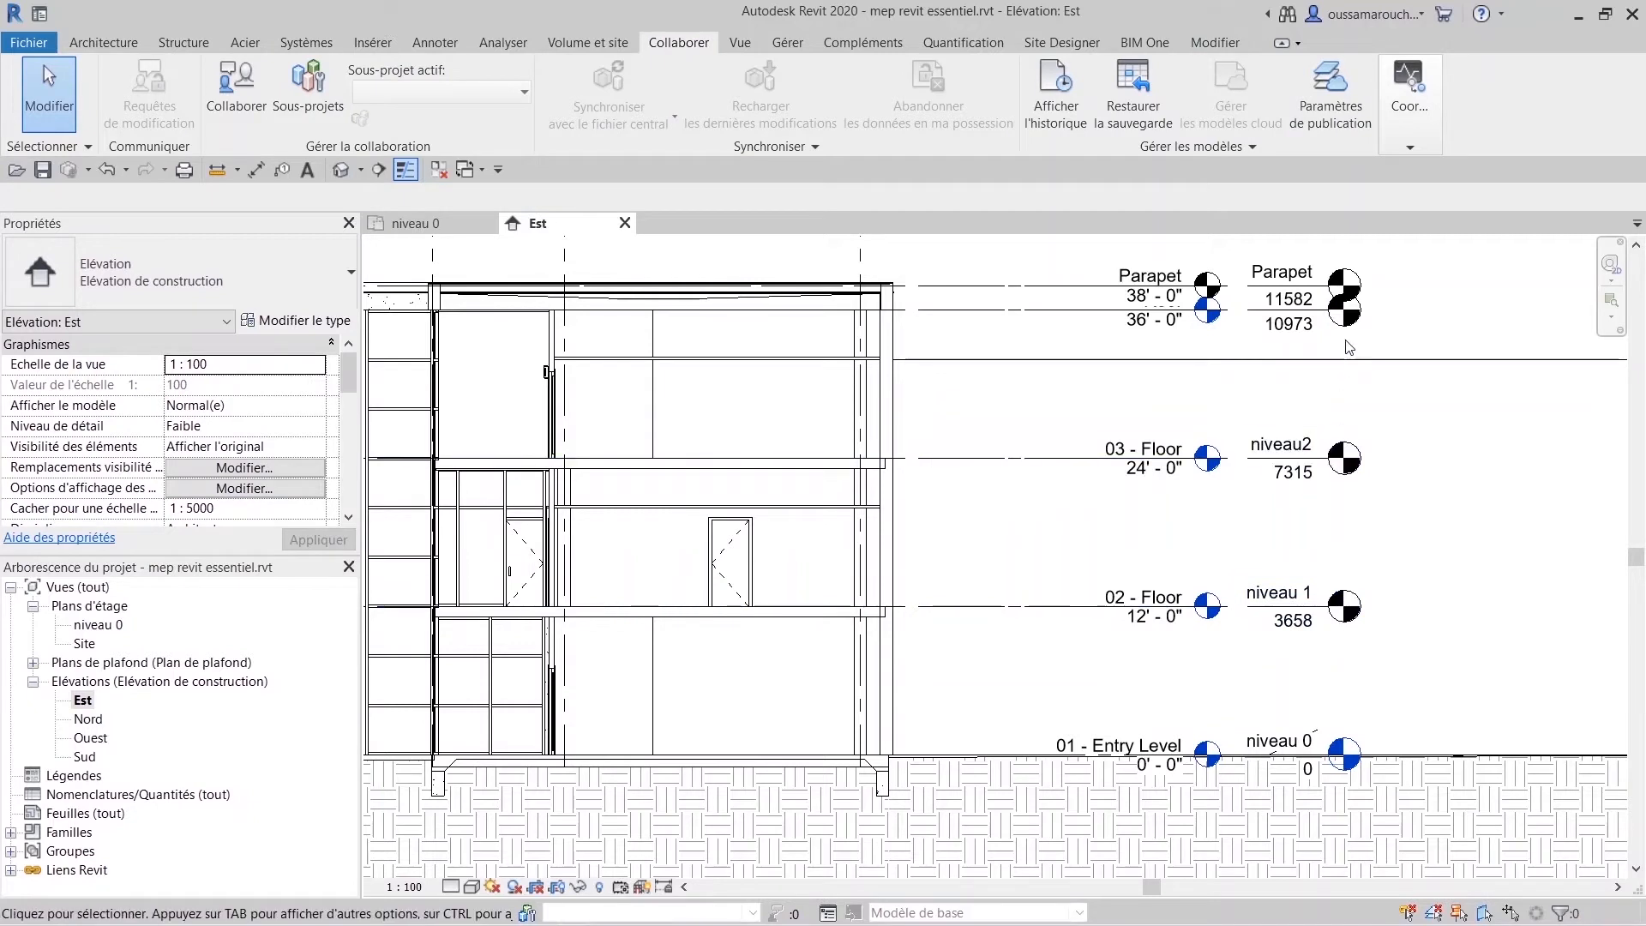
# Rename the monitored level Roof as "toit" and dismiss the coordination warning.
pyautogui.click(1293, 304)
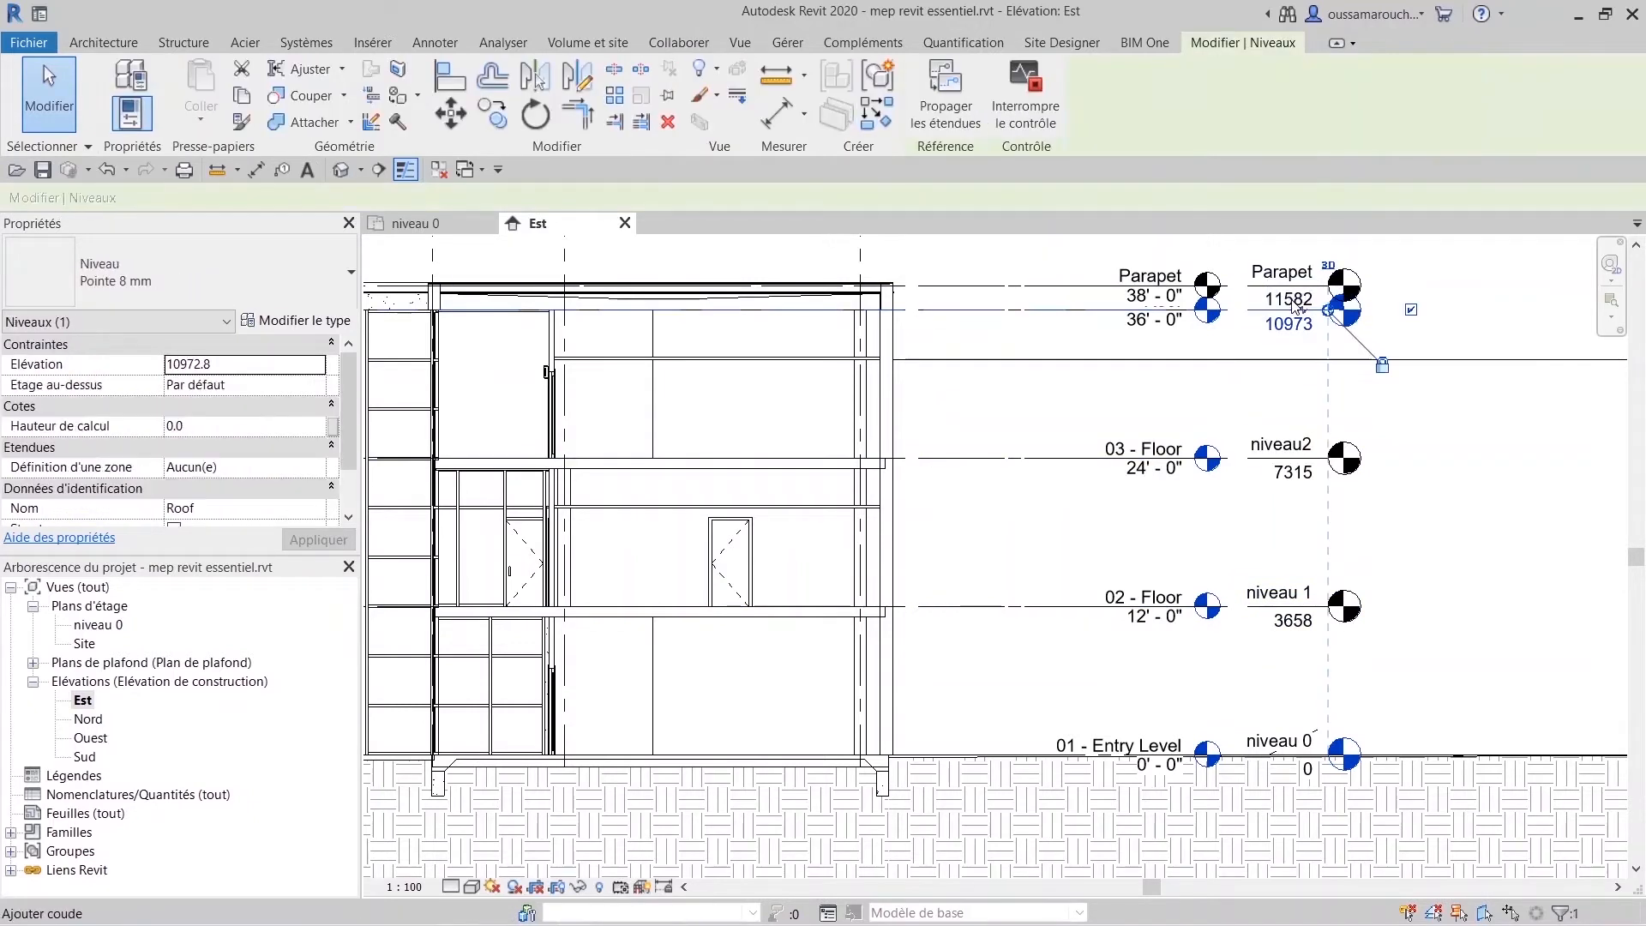
pyautogui.click(1294, 298)
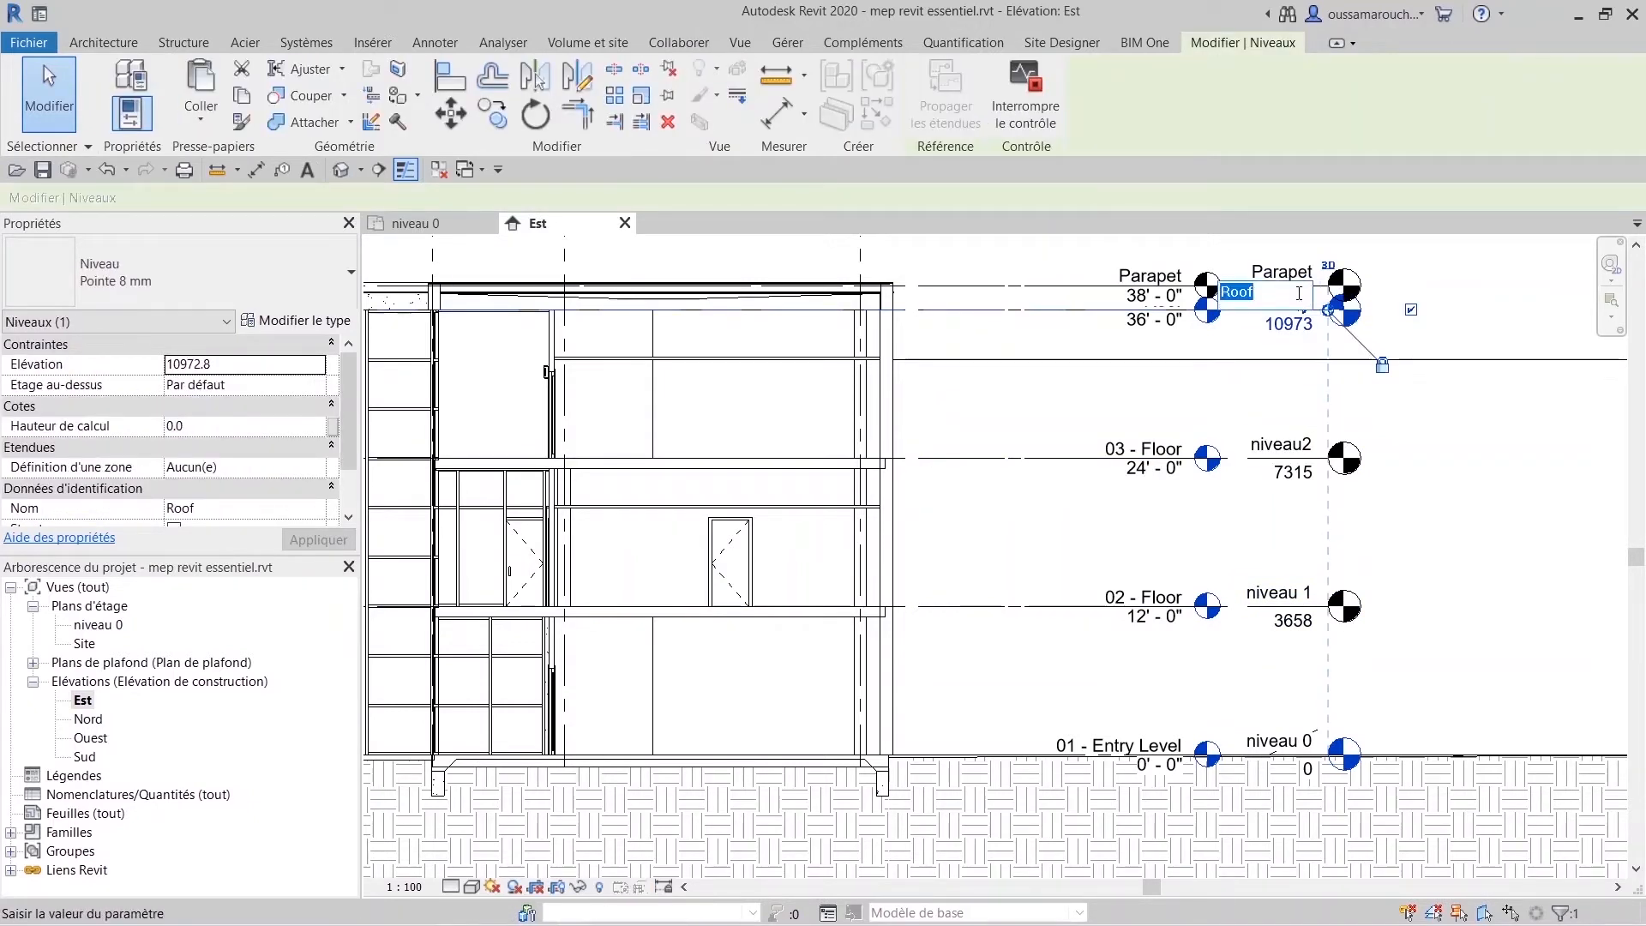
pyautogui.write('te')
pyautogui.write('it')
pyautogui.press('Return')
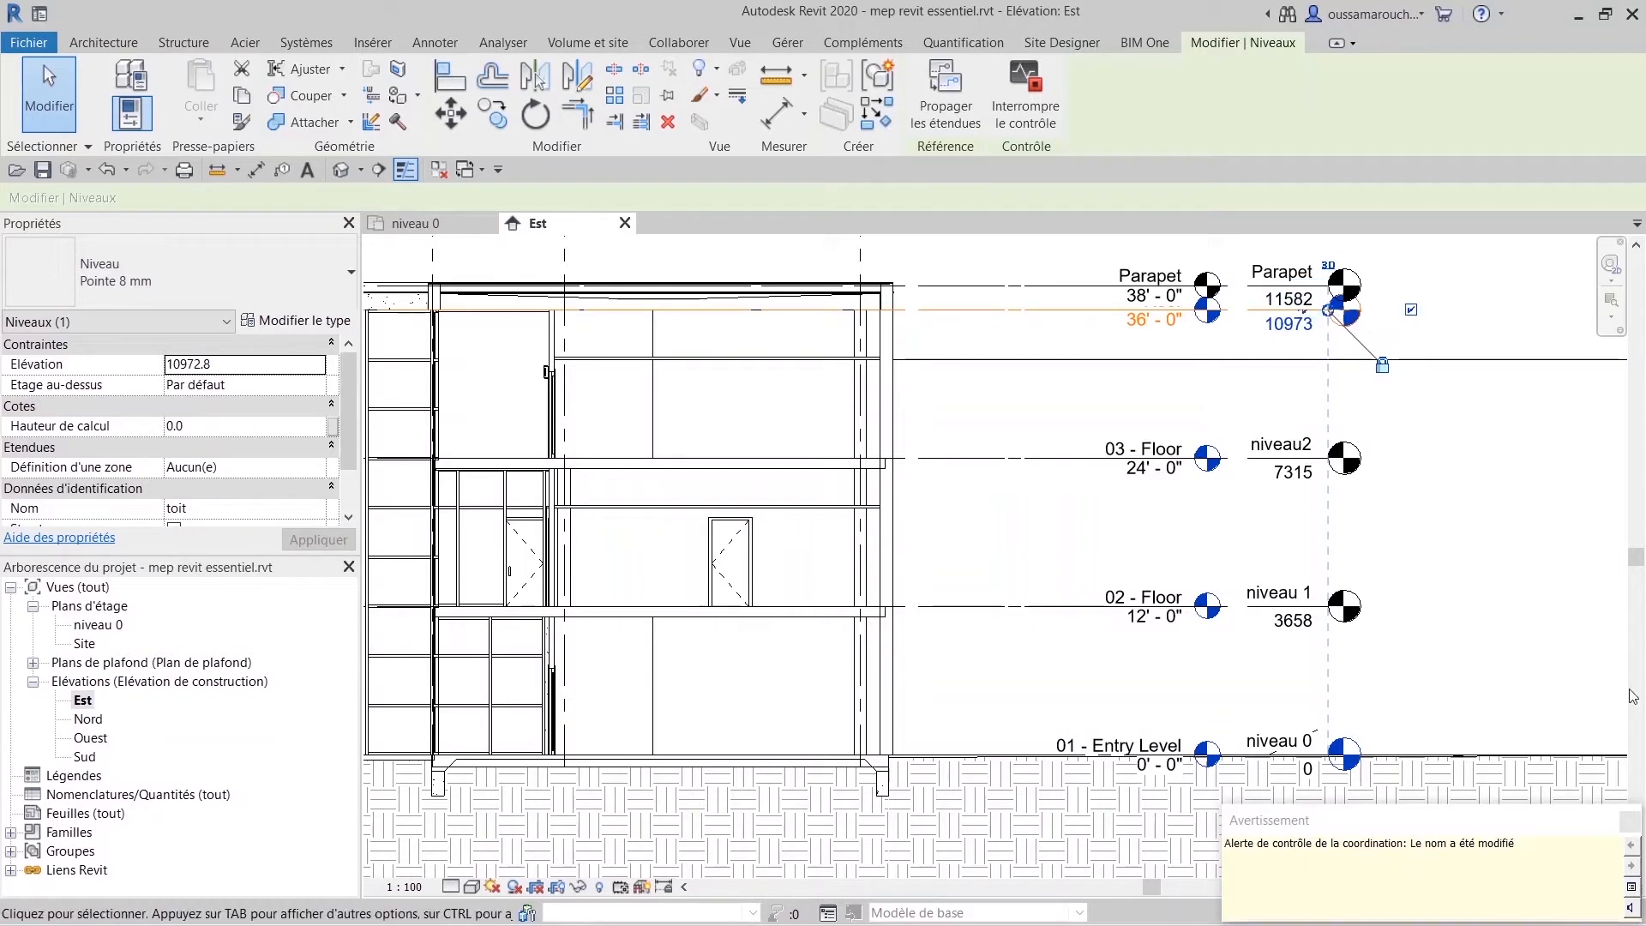
pyautogui.click(1472, 461)
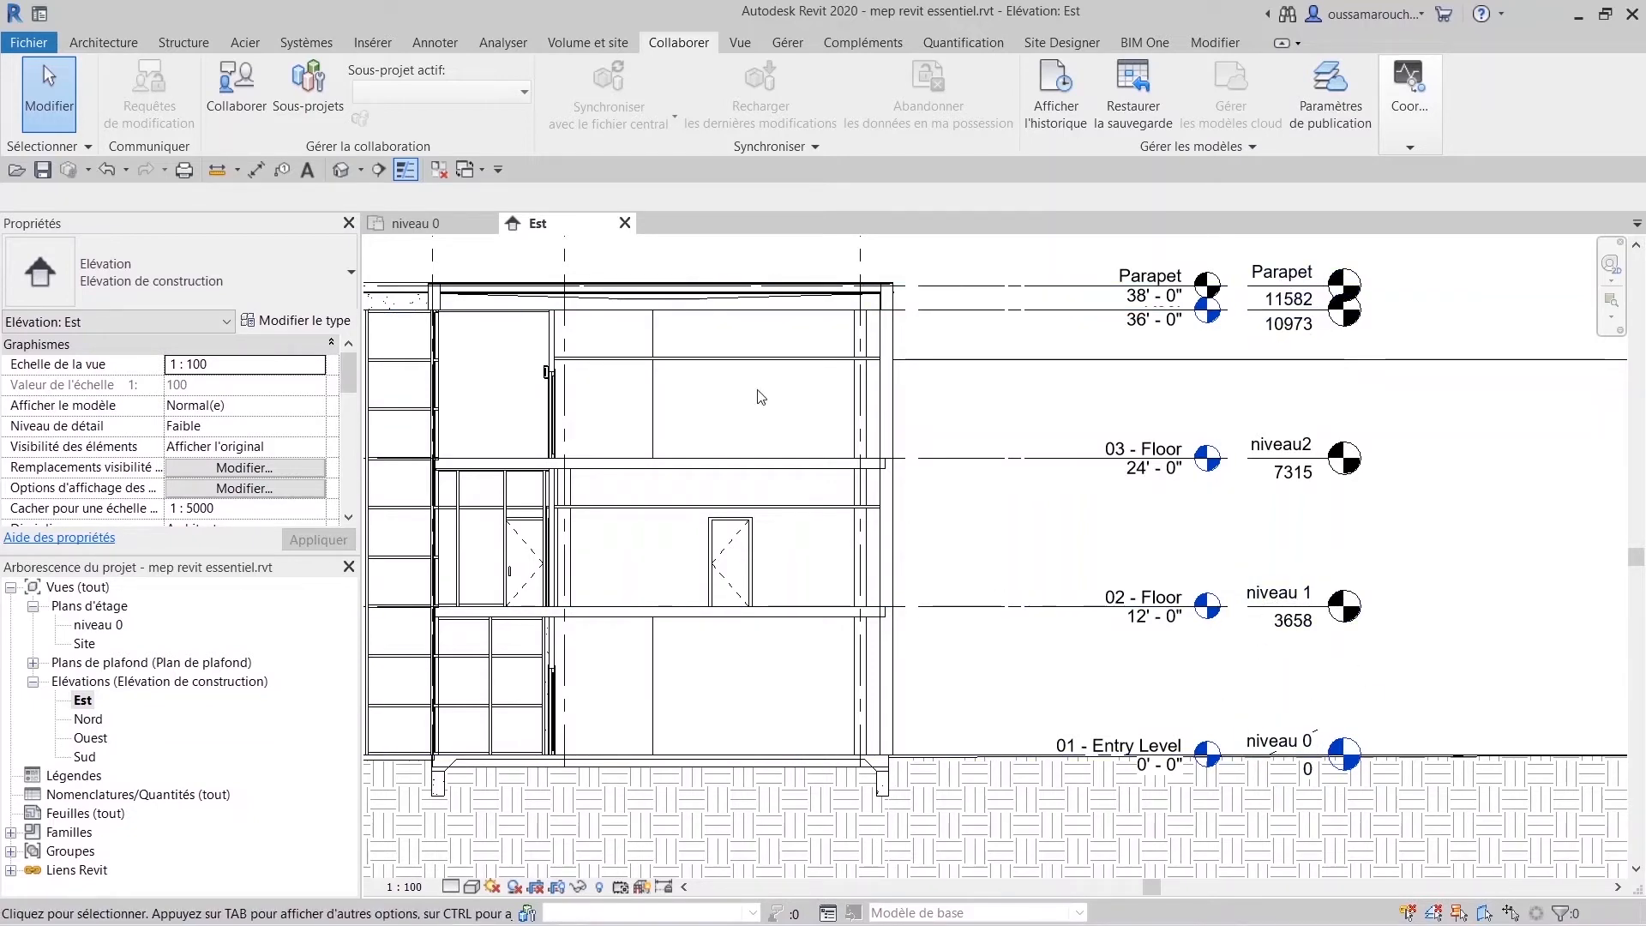
# Create floor plan views for the levels niveau2, niveau 1, Parapet and toit, without duplicating existing views.
pyautogui.click(740, 44)
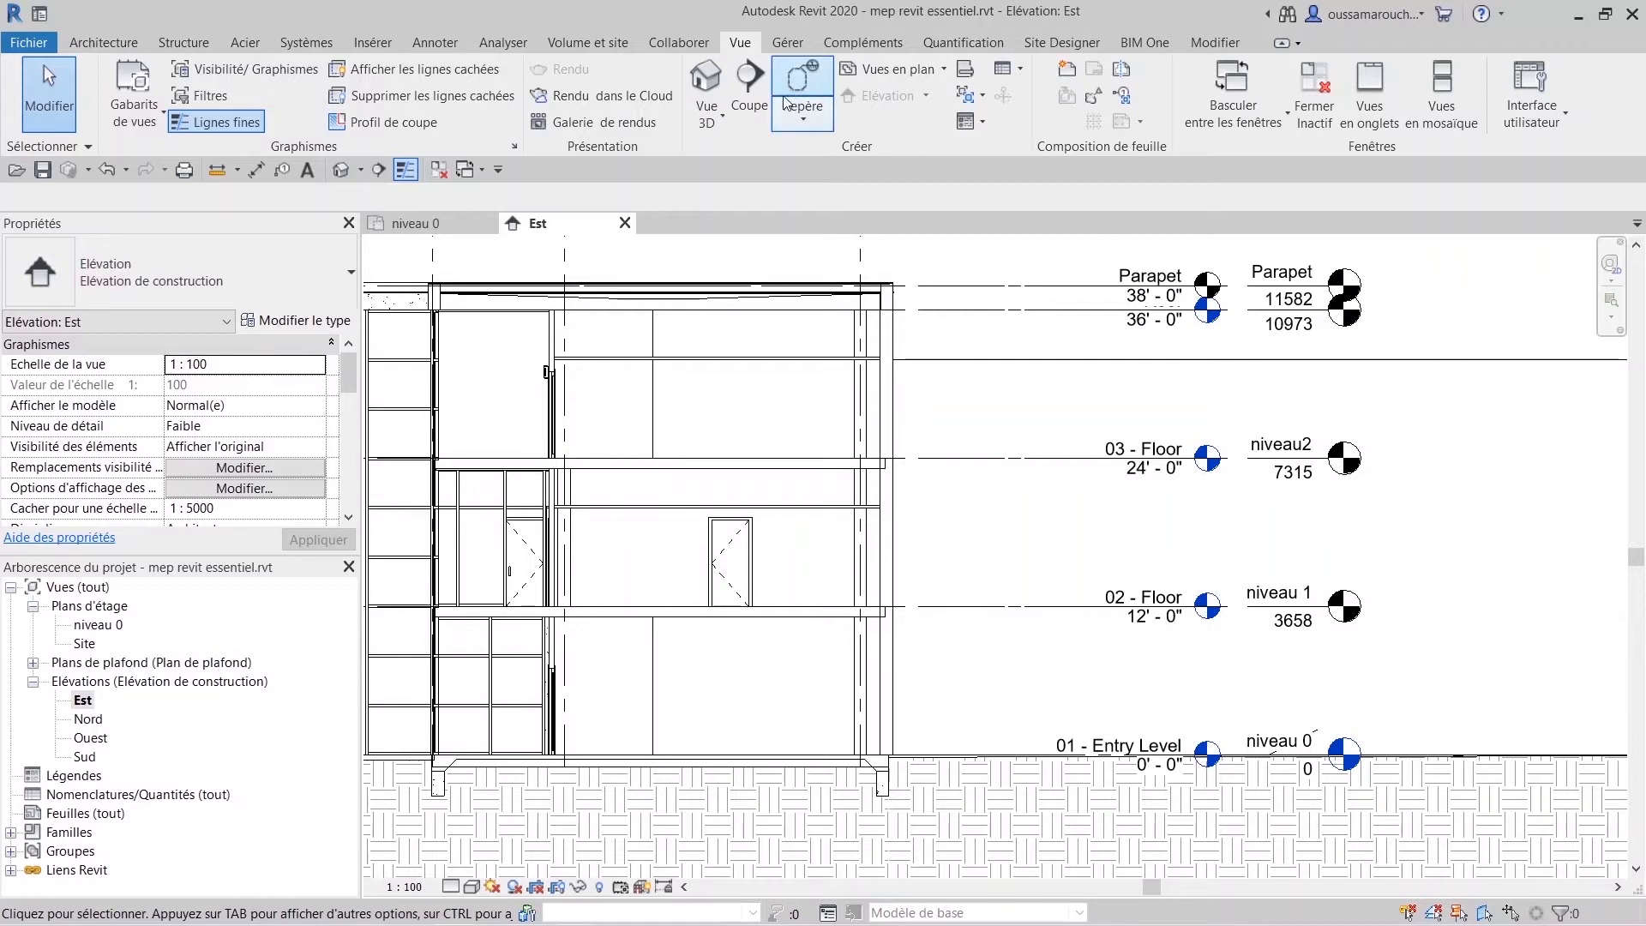
pyautogui.click(724, 114)
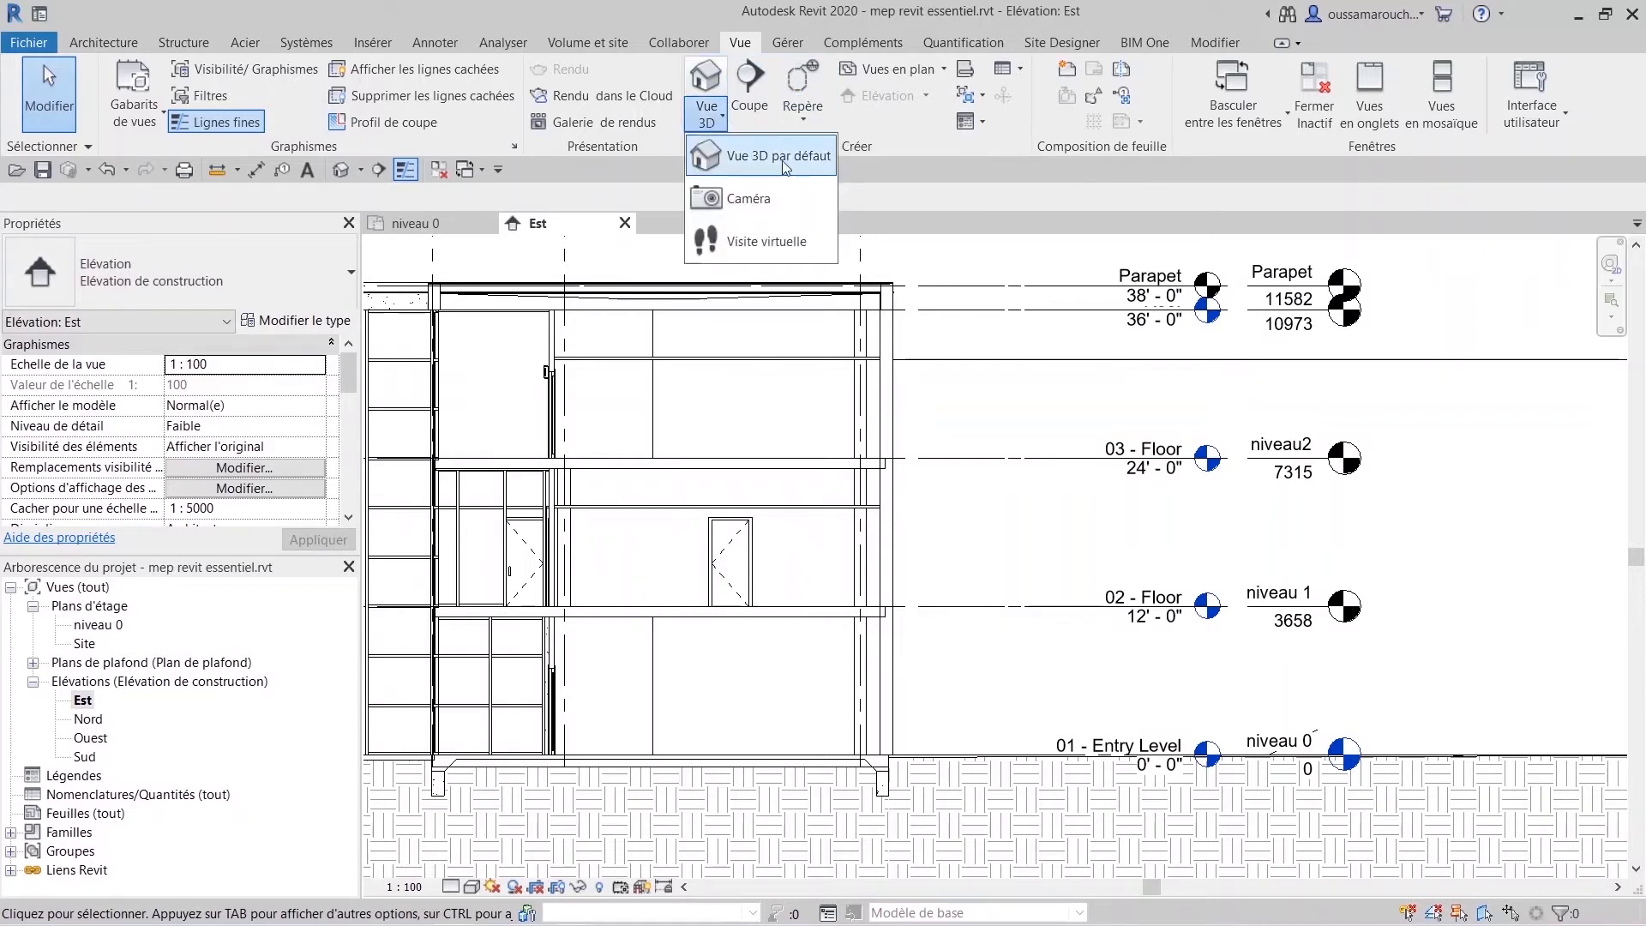
pyautogui.click(709, 117)
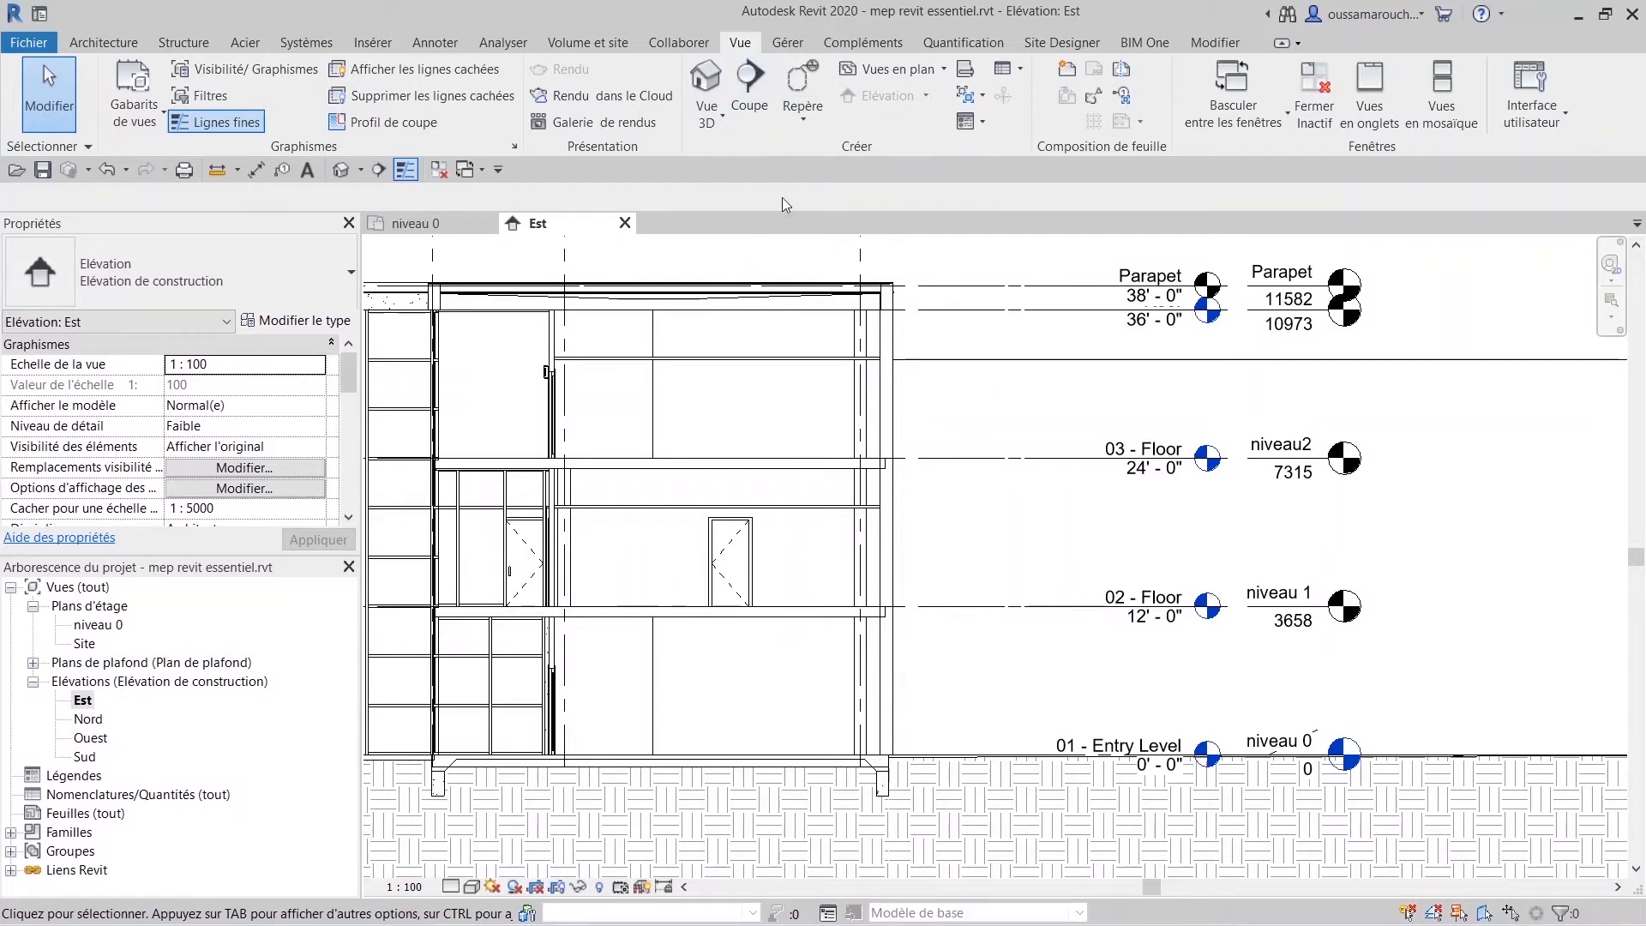
pyautogui.click(924, 73)
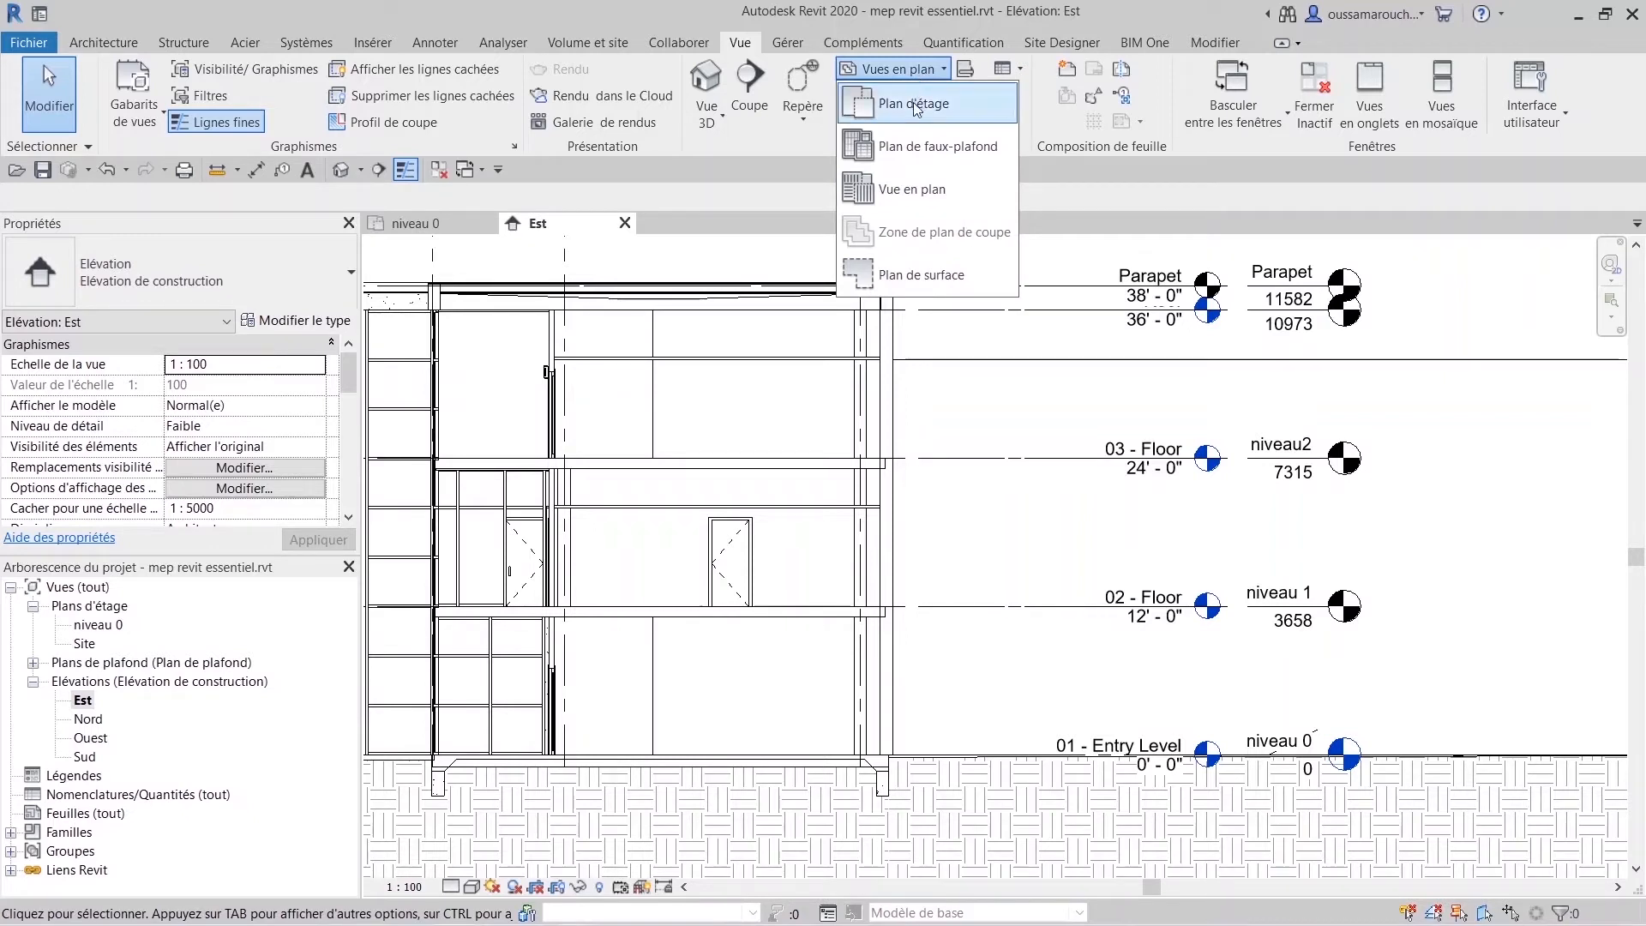
pyautogui.click(916, 105)
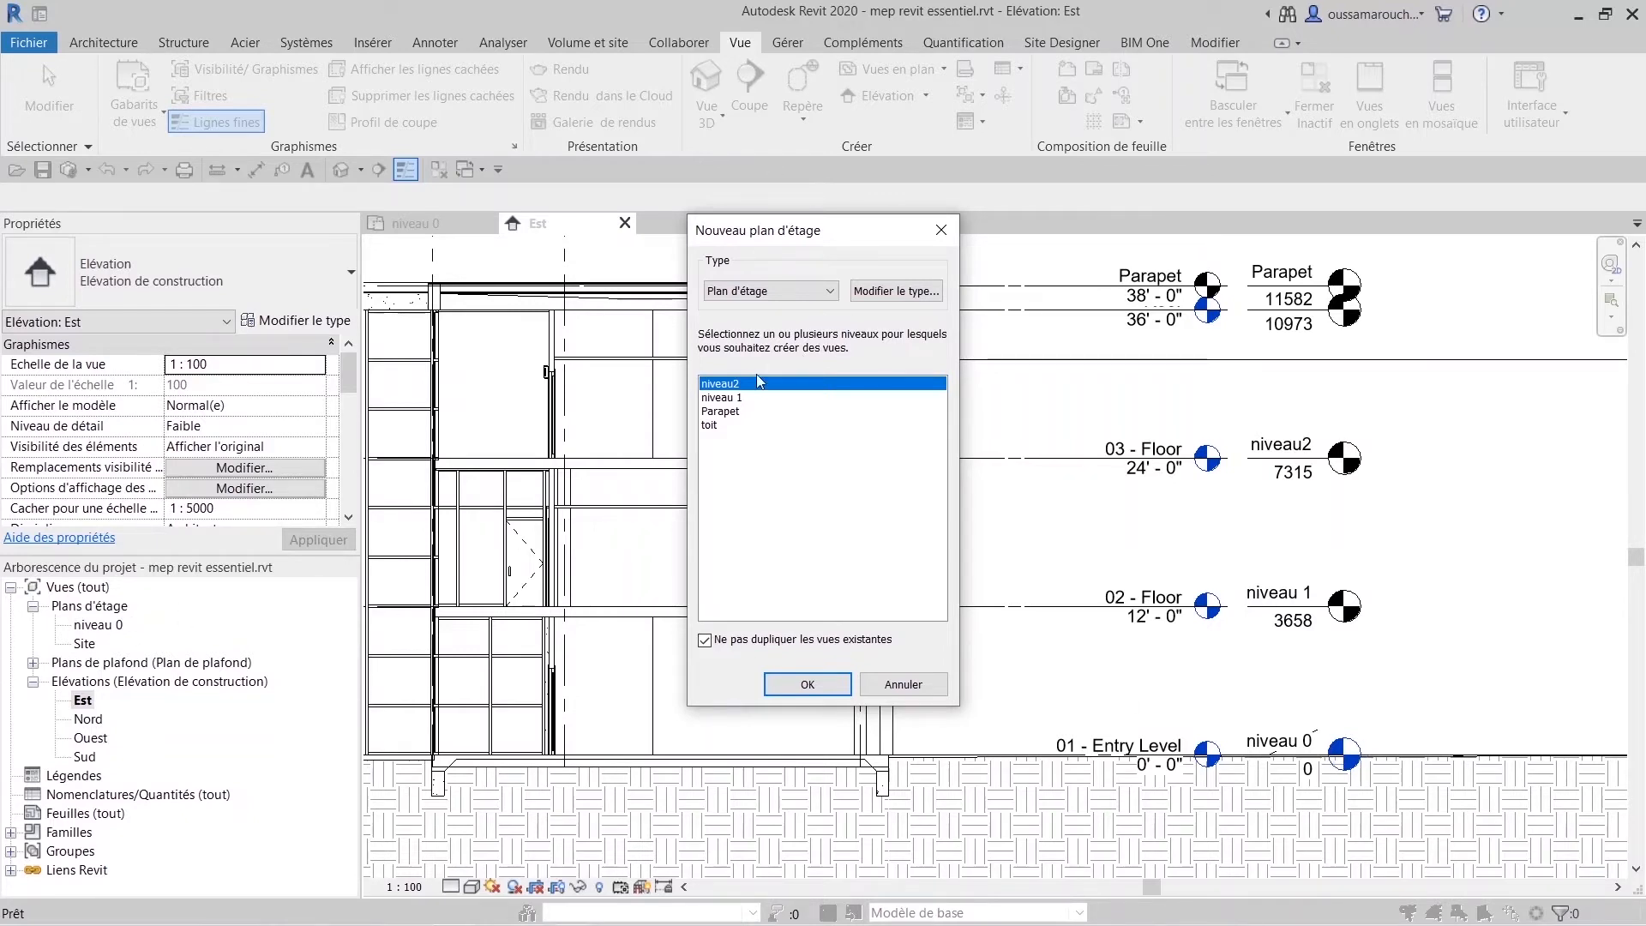
pyautogui.keyDown('shift'); pyautogui.click(744, 398); pyautogui.keyUp('shift')
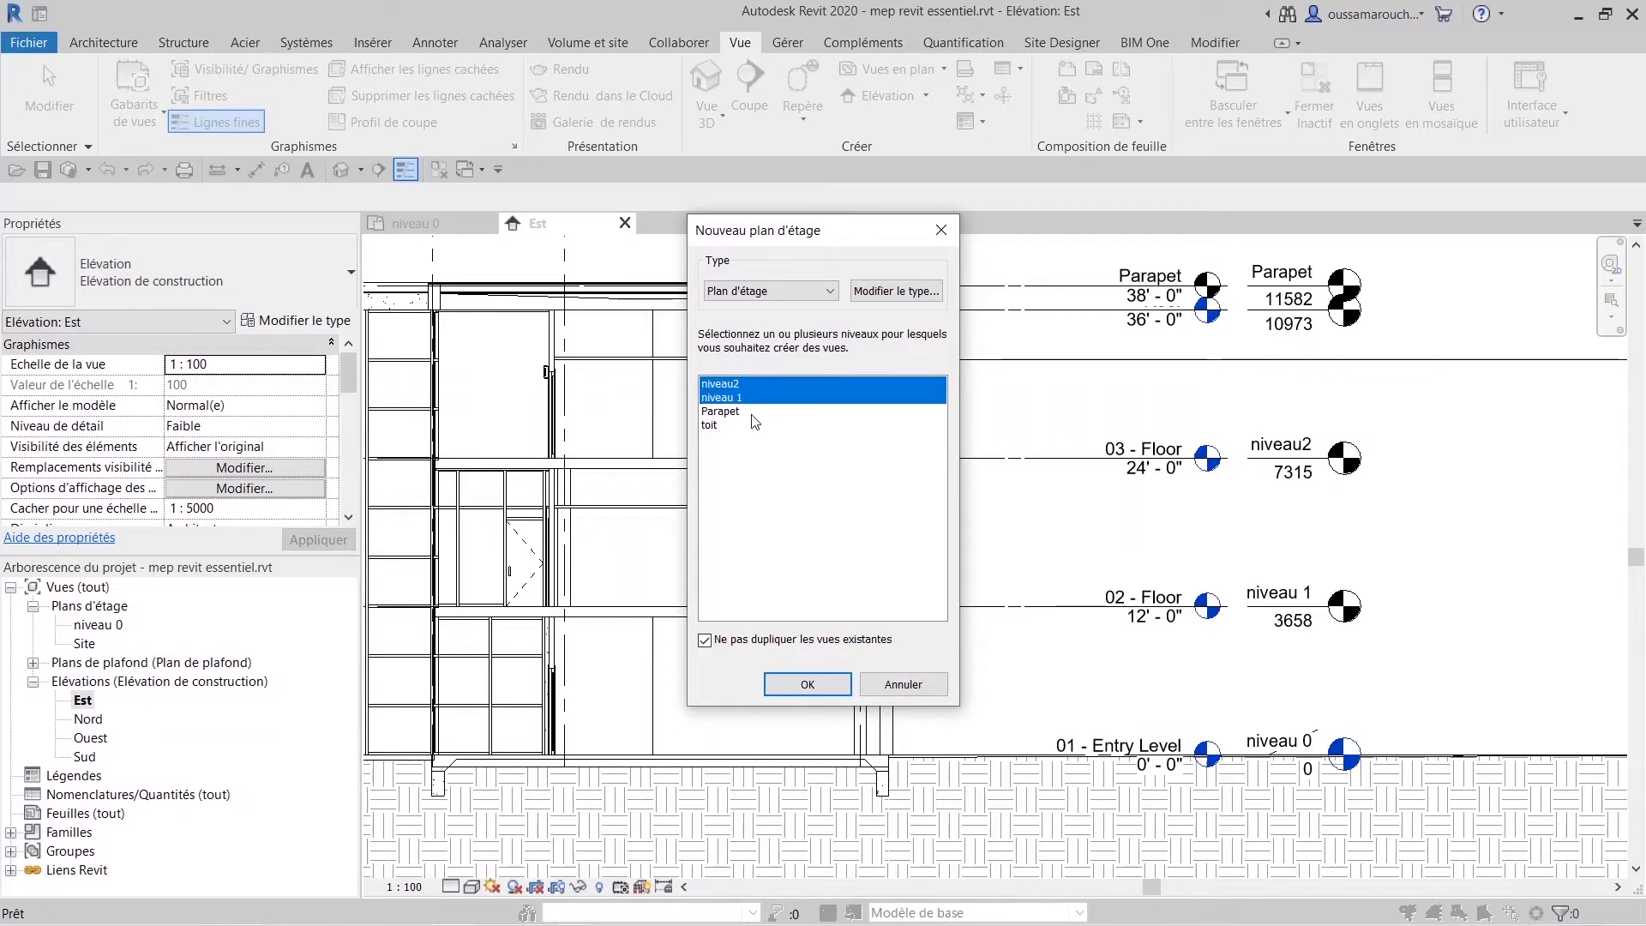
pyautogui.keyDown('shift'); pyautogui.click(754, 412); pyautogui.keyUp('shift')
pyautogui.keyDown('shift'); pyautogui.click(755, 427); pyautogui.keyUp('shift')
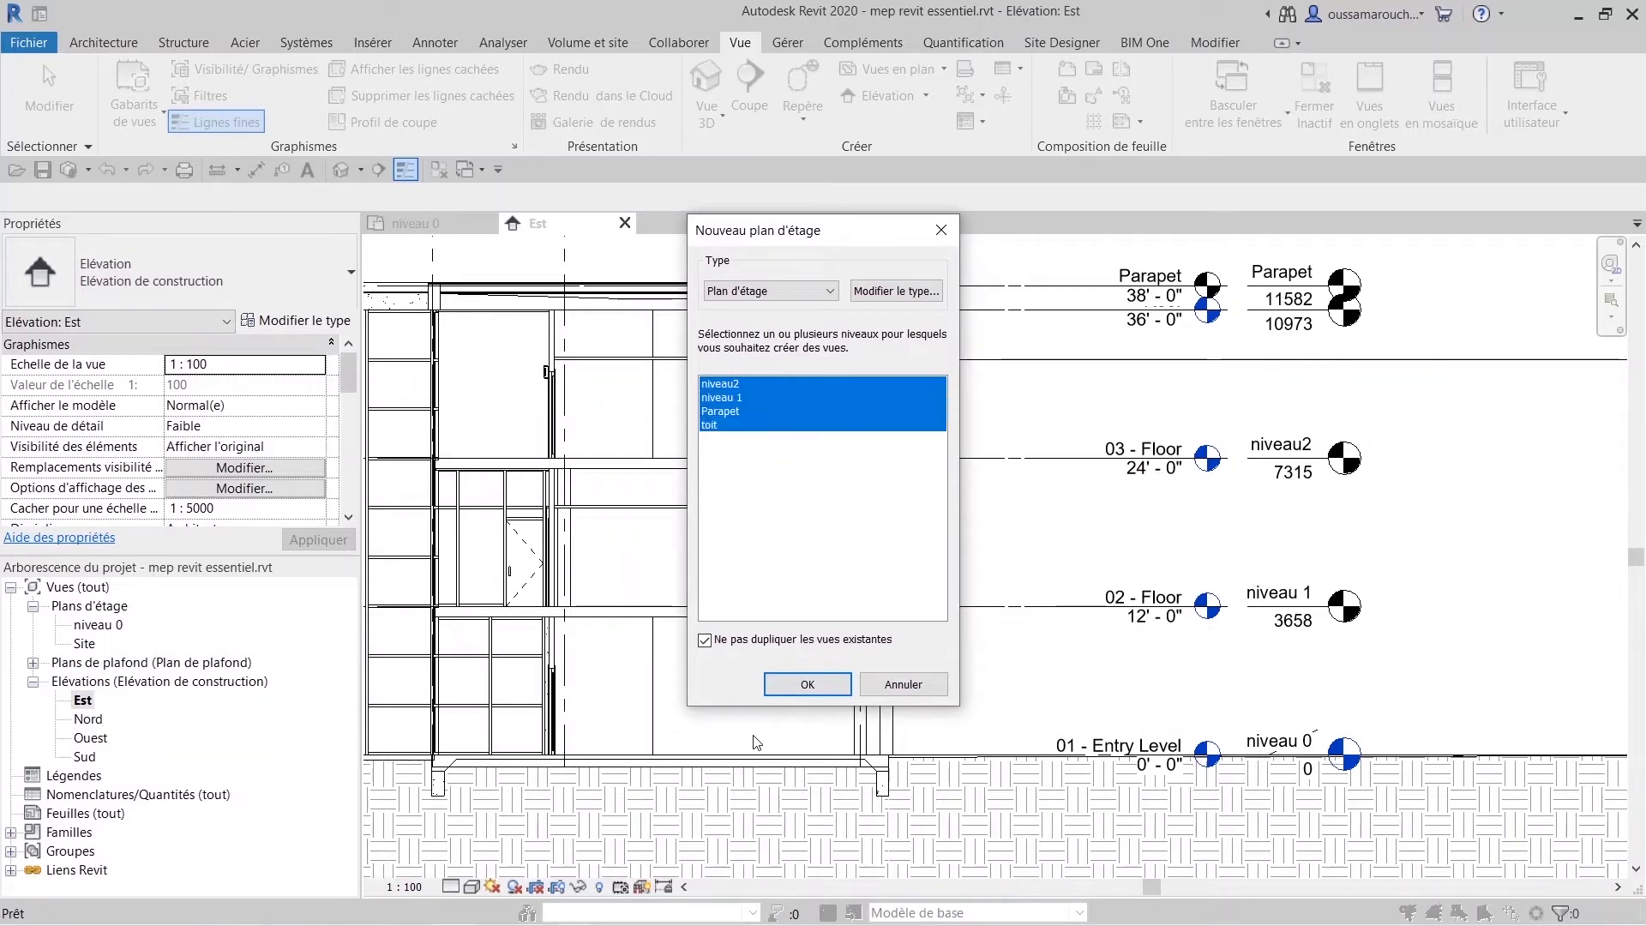
pyautogui.click(808, 684)
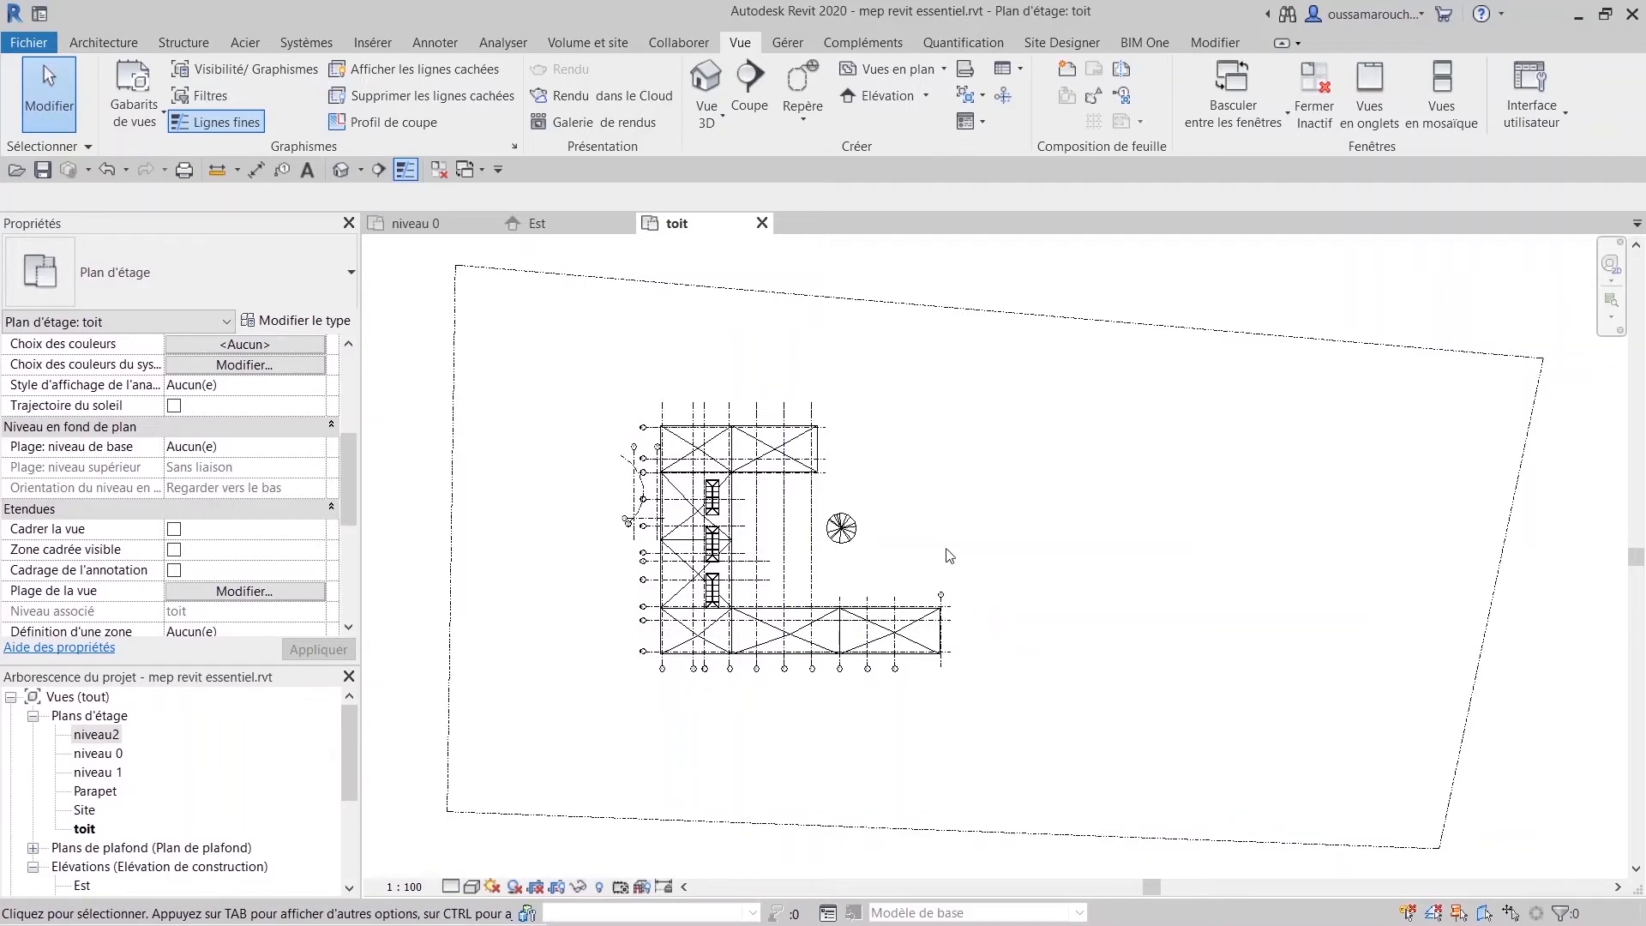
# Look through the view templates offered in the type properties for new floor plans, then discard the new floor plan.
pyautogui.click(918, 68)
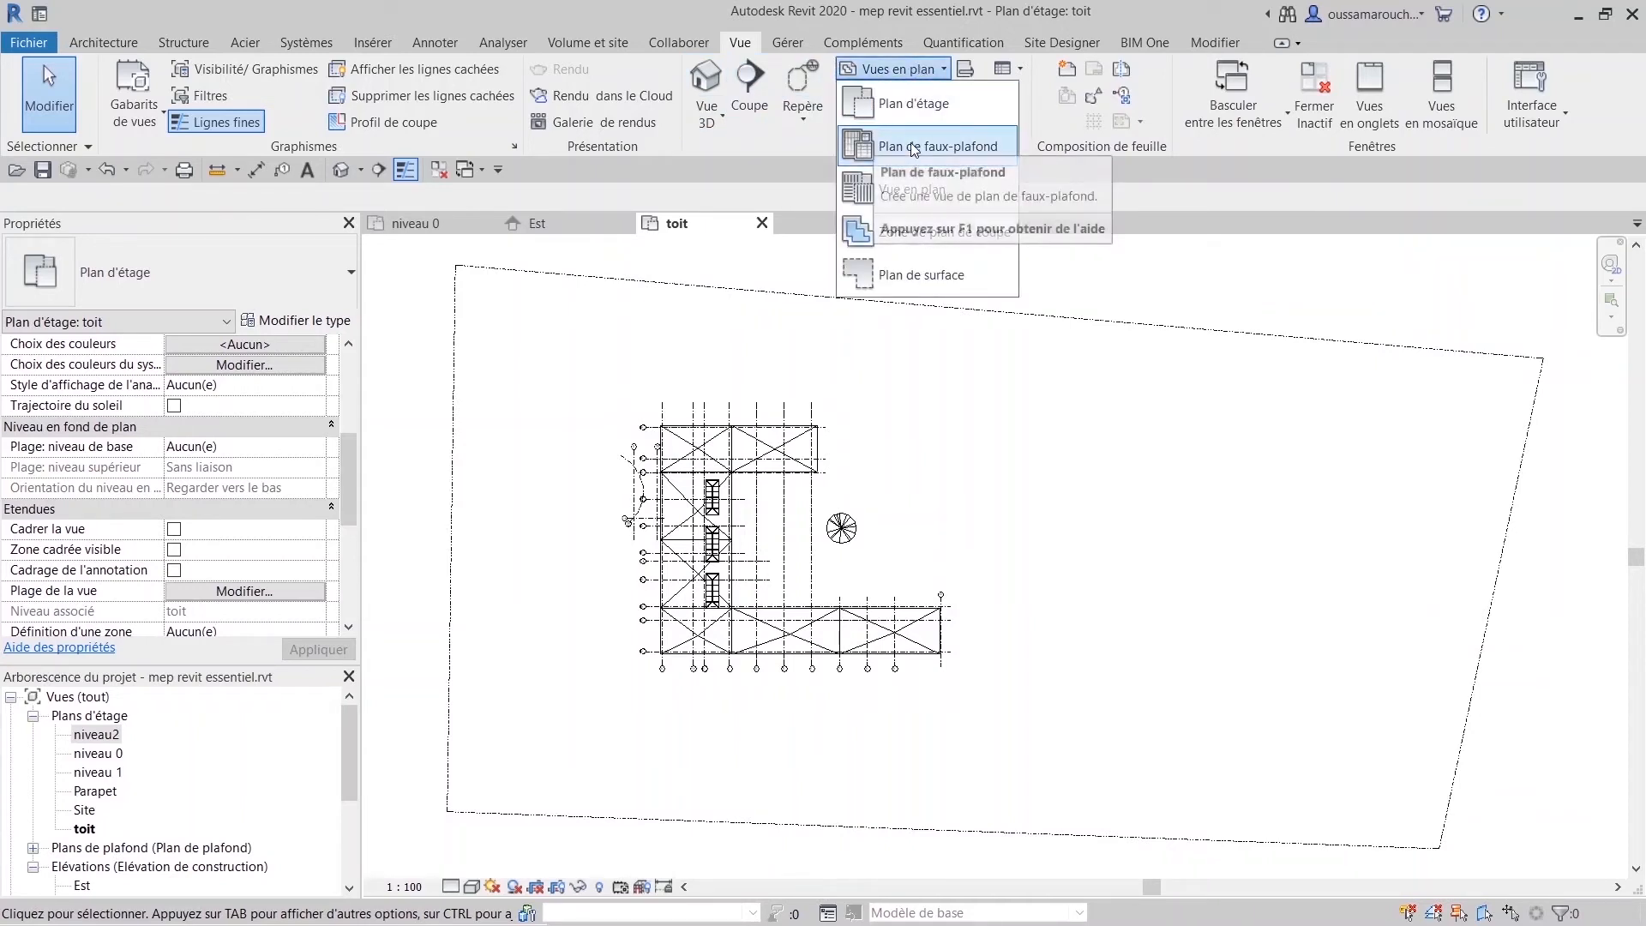
pyautogui.click(910, 103)
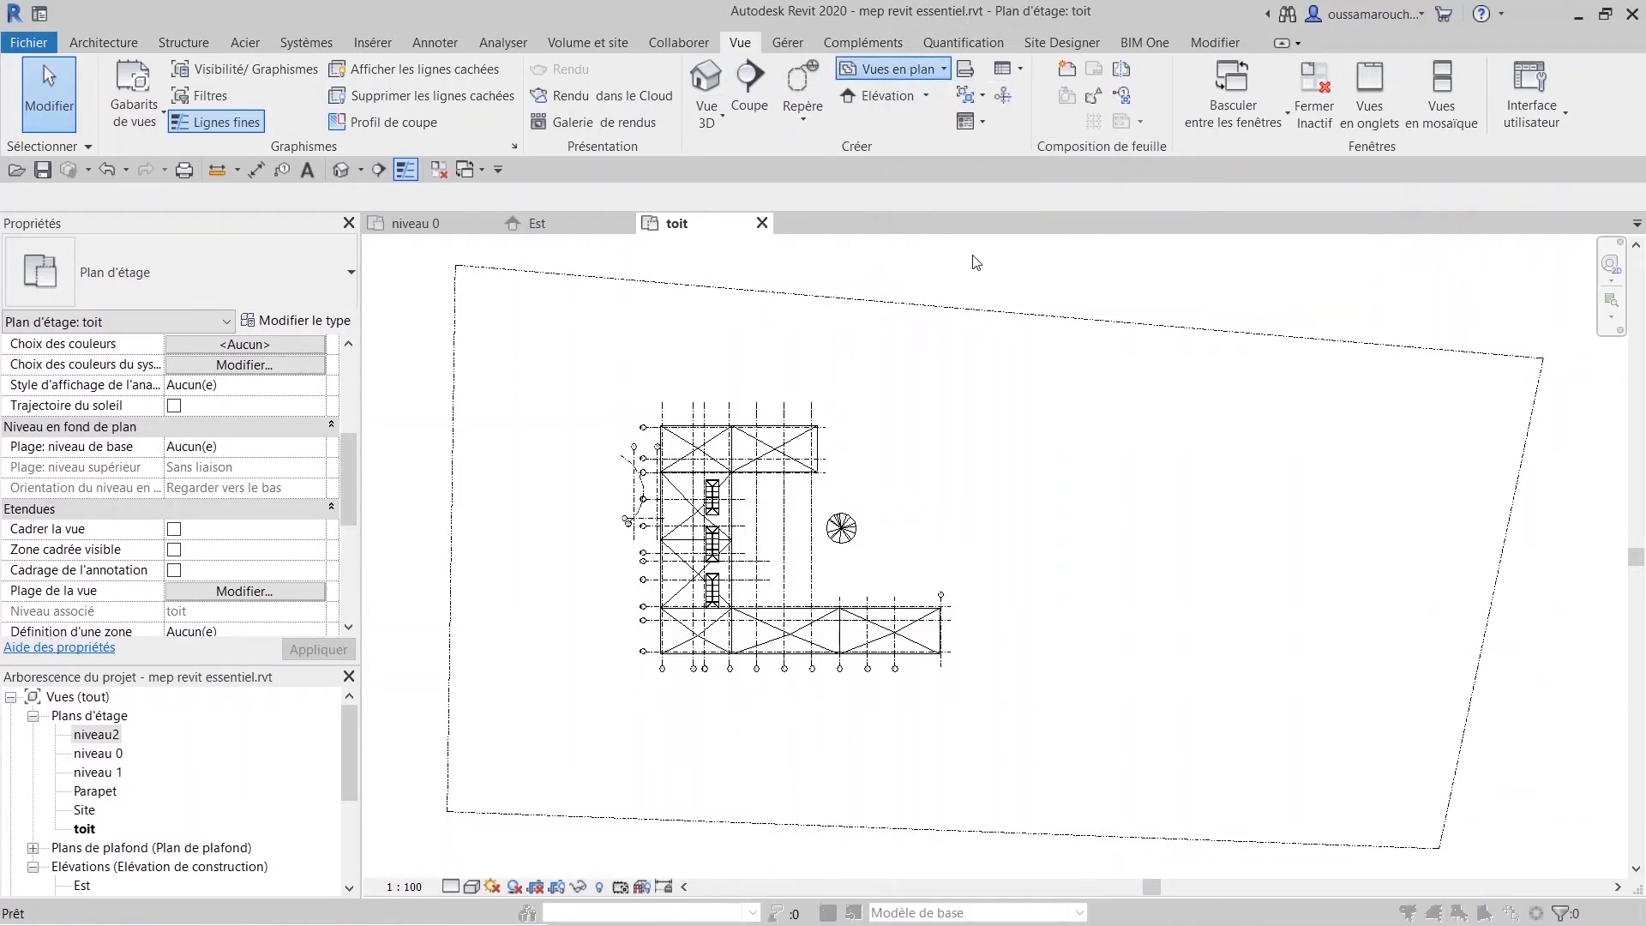
pyautogui.click(778, 398)
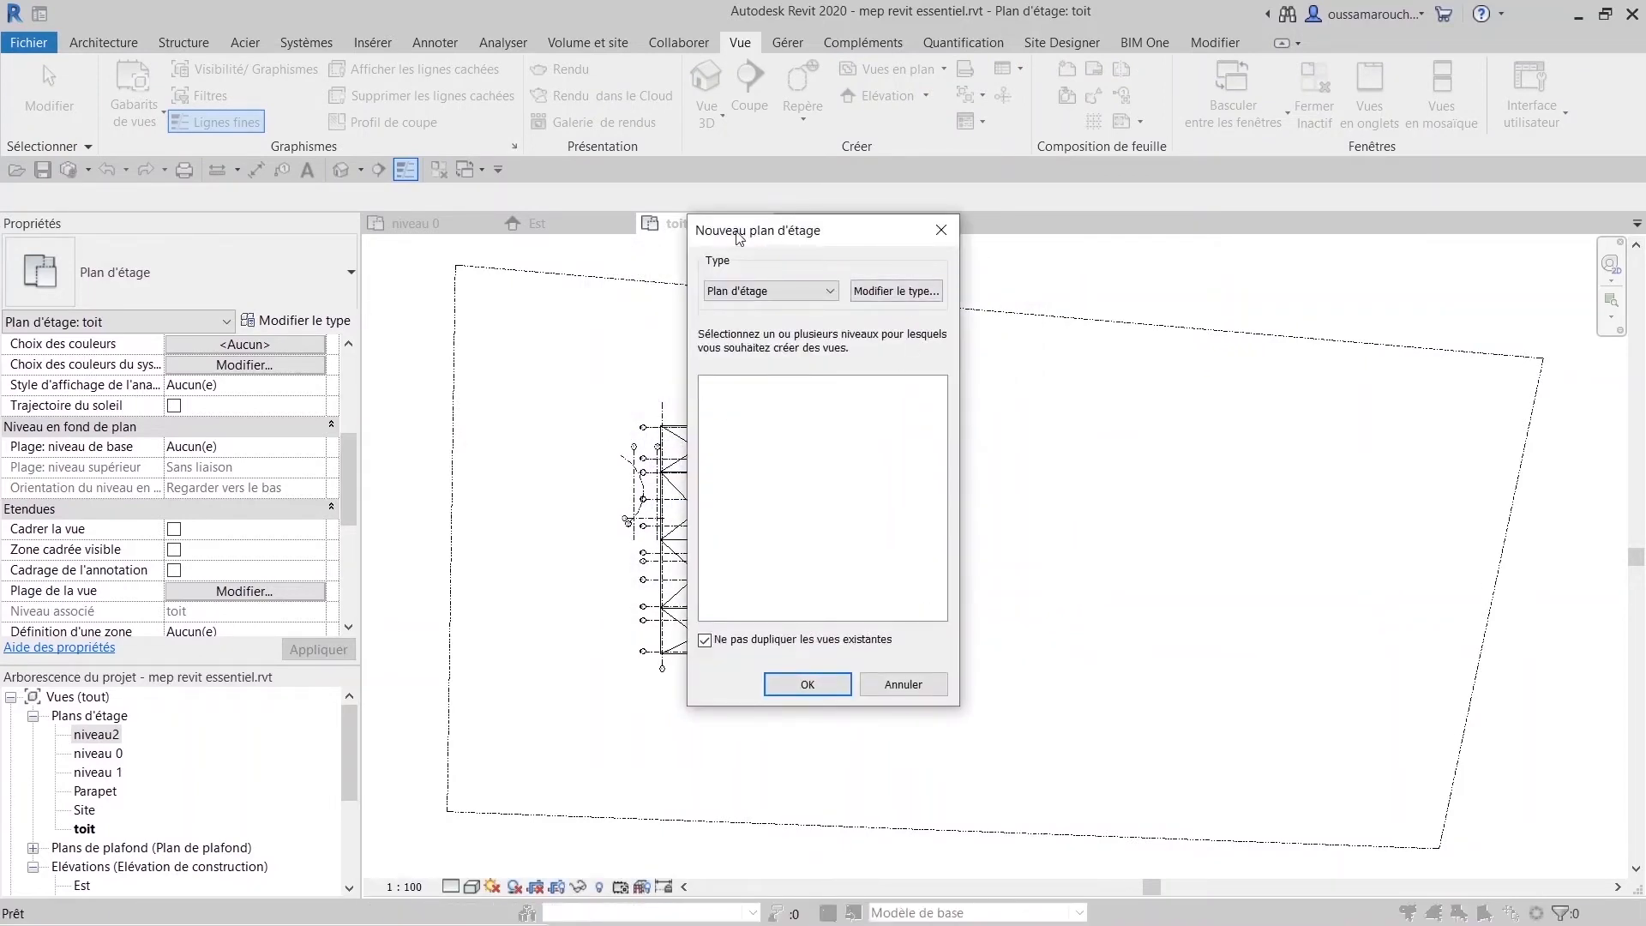
pyautogui.click(893, 291)
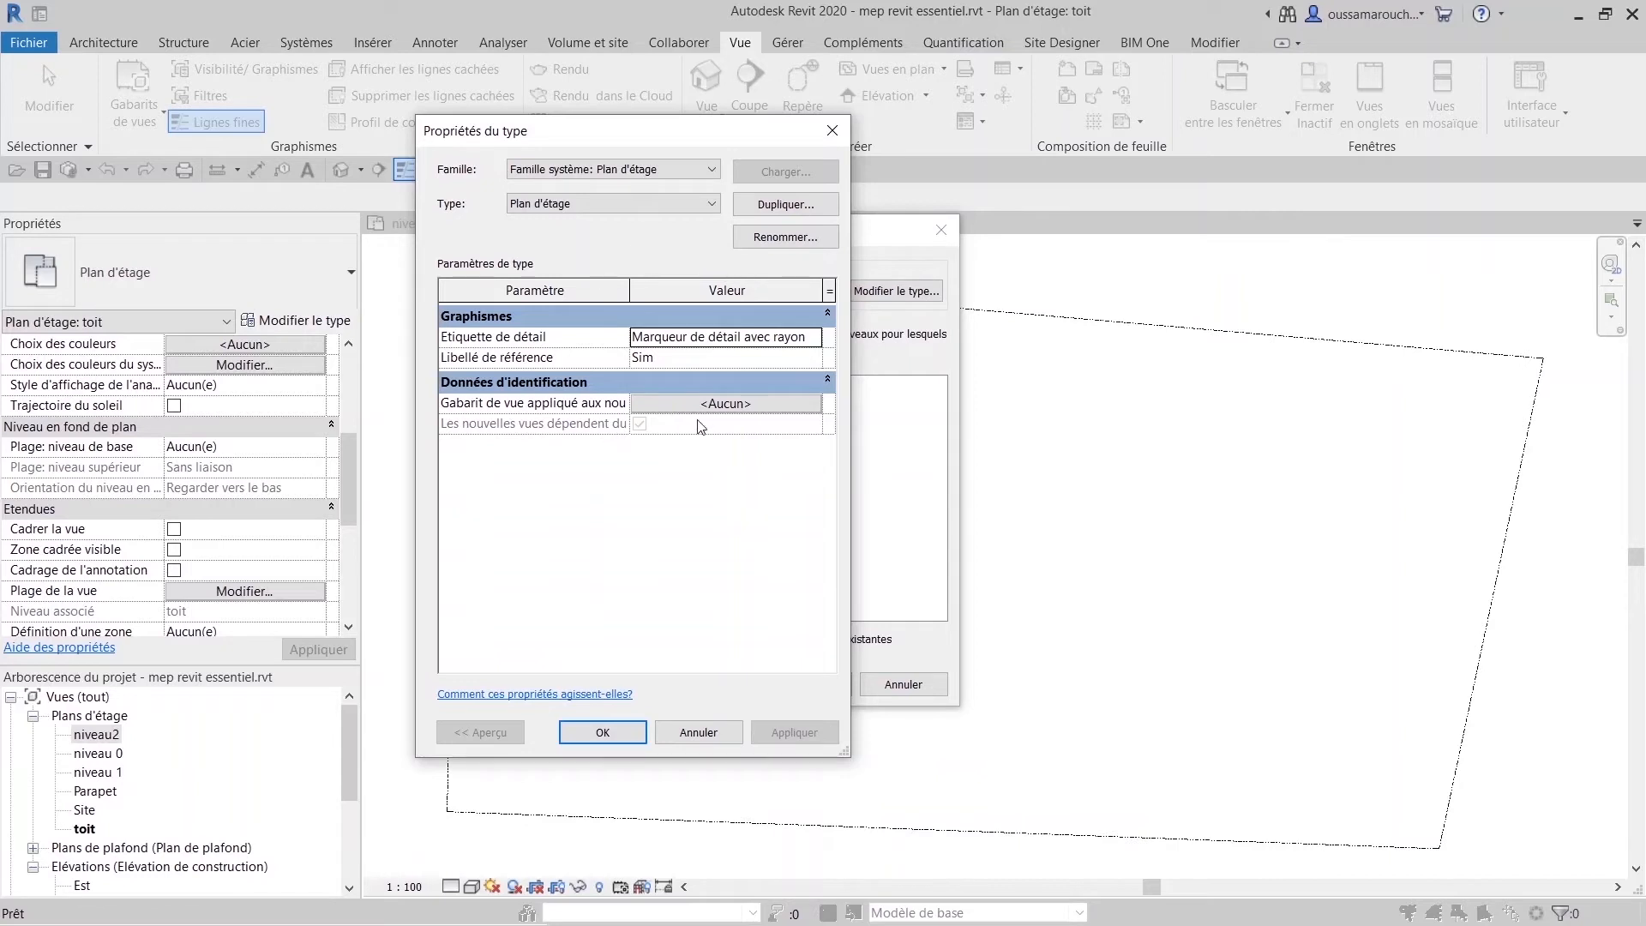
pyautogui.click(721, 404)
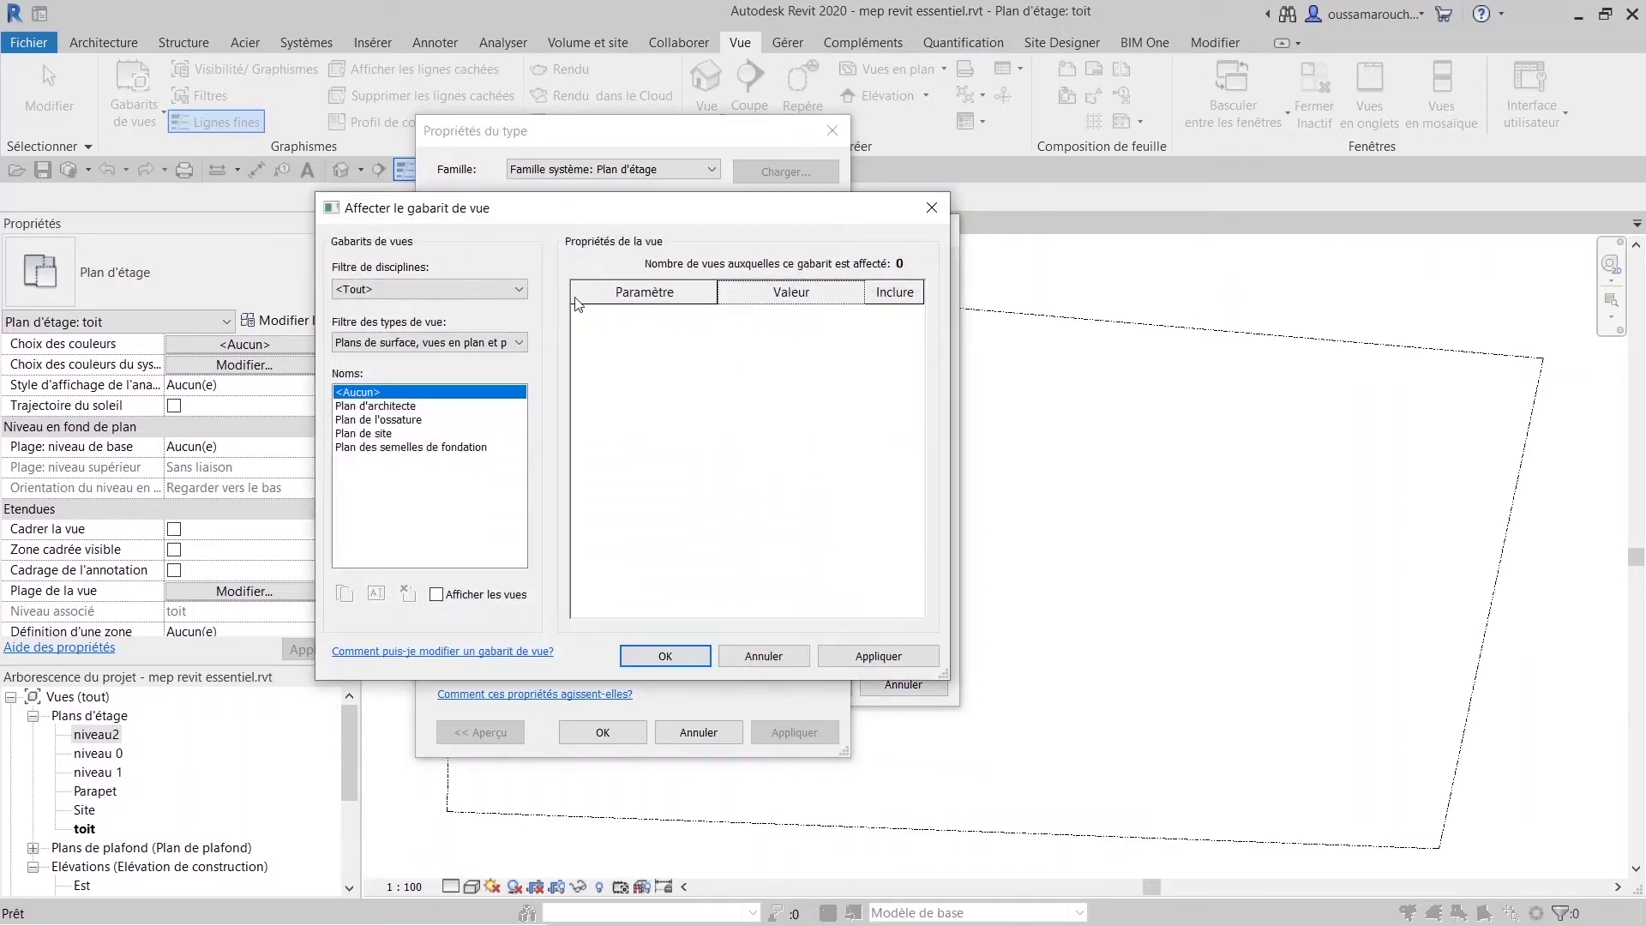
pyautogui.click(375, 407)
pyautogui.click(383, 433)
pyautogui.click(399, 446)
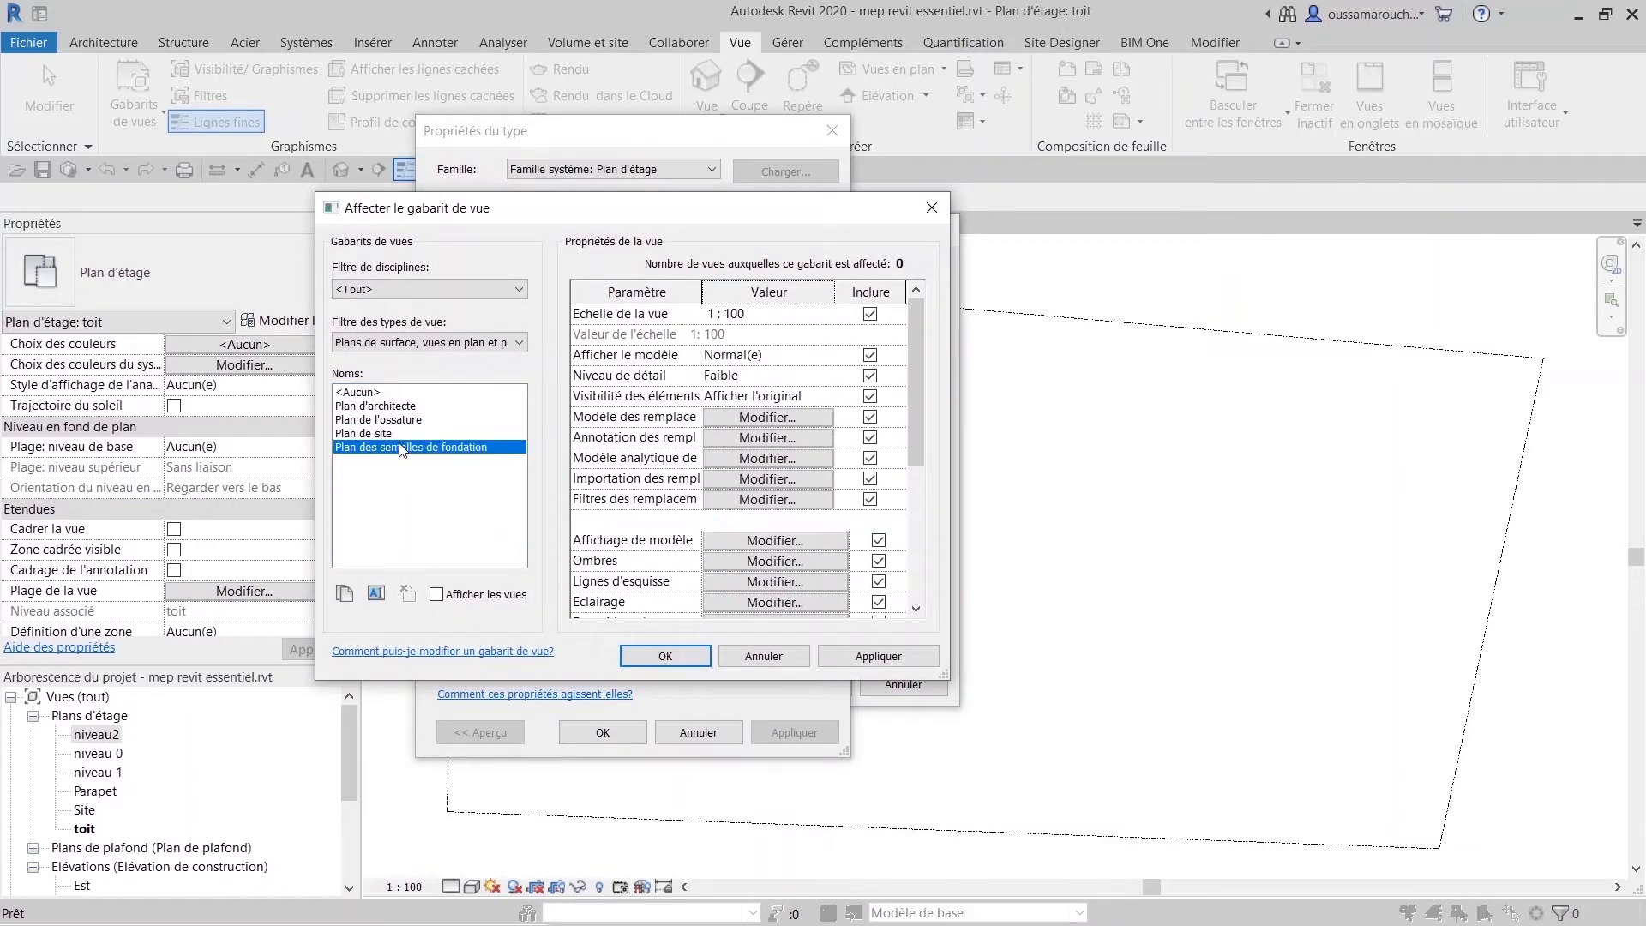
pyautogui.click(390, 433)
pyautogui.click(399, 419)
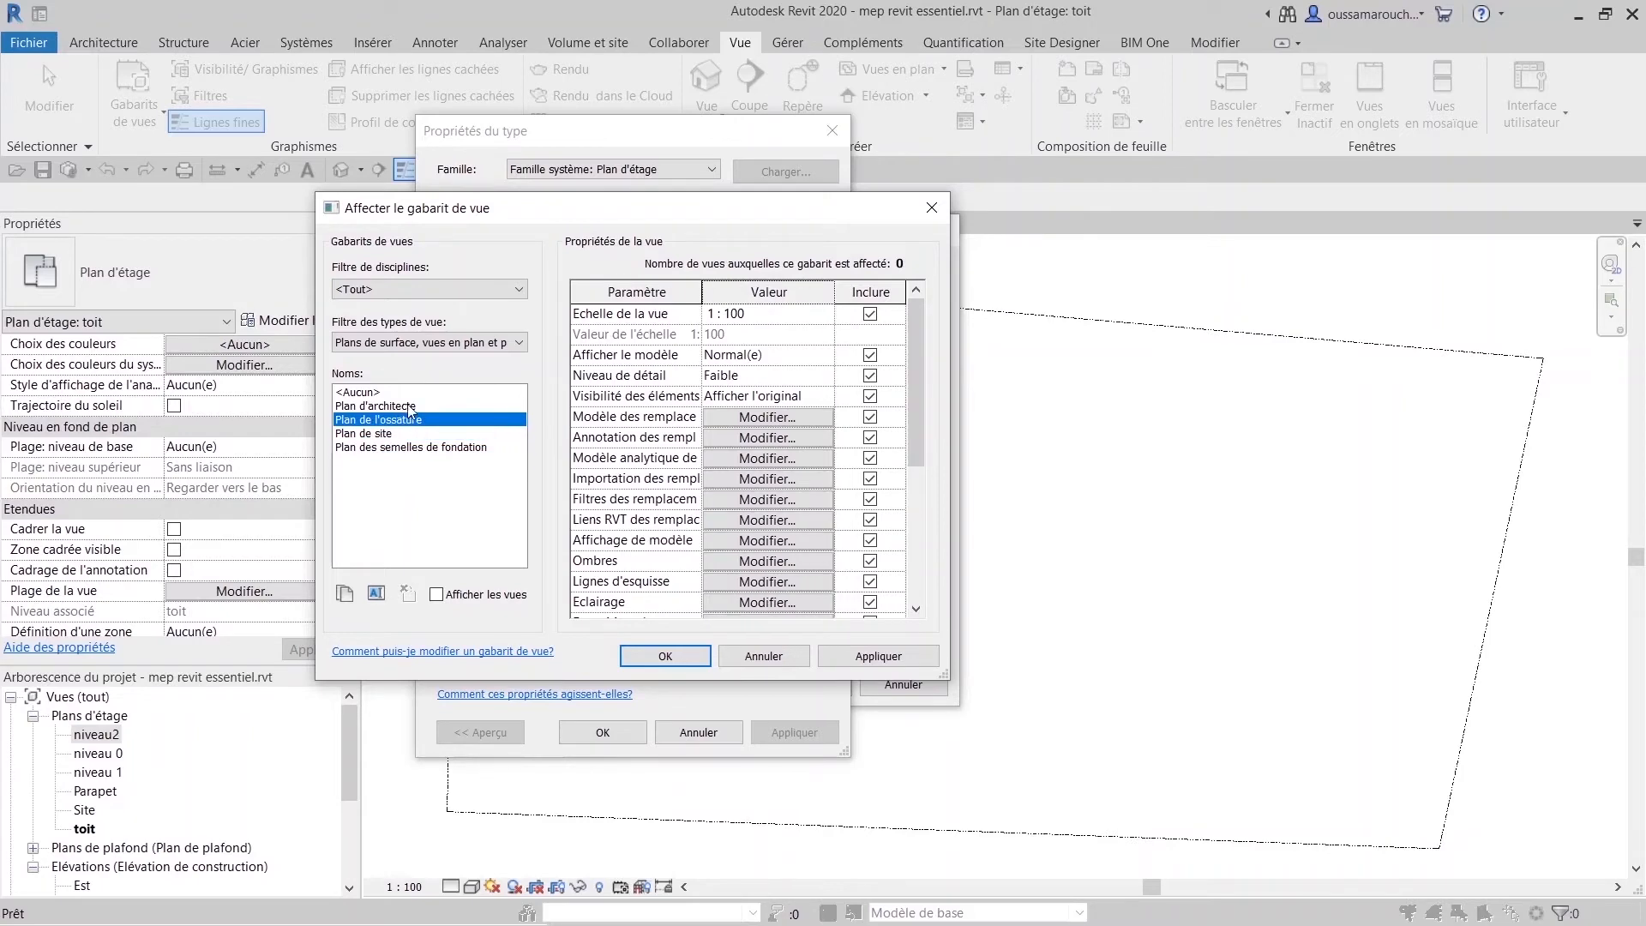
pyautogui.click(410, 406)
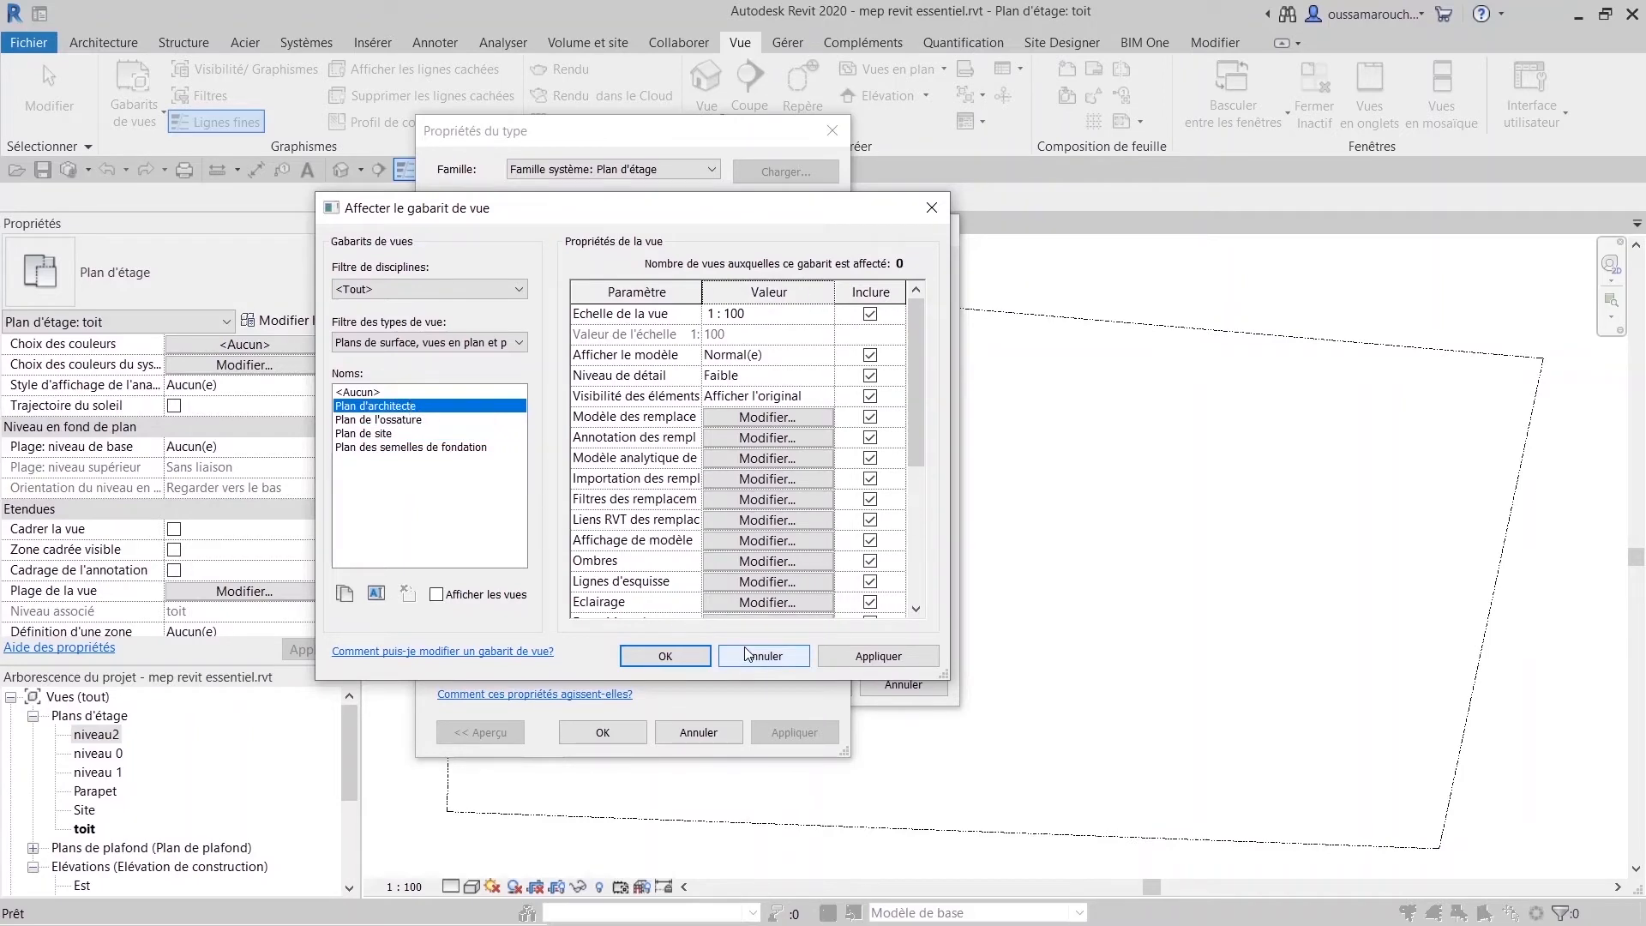
pyautogui.click(745, 656)
pyautogui.click(698, 732)
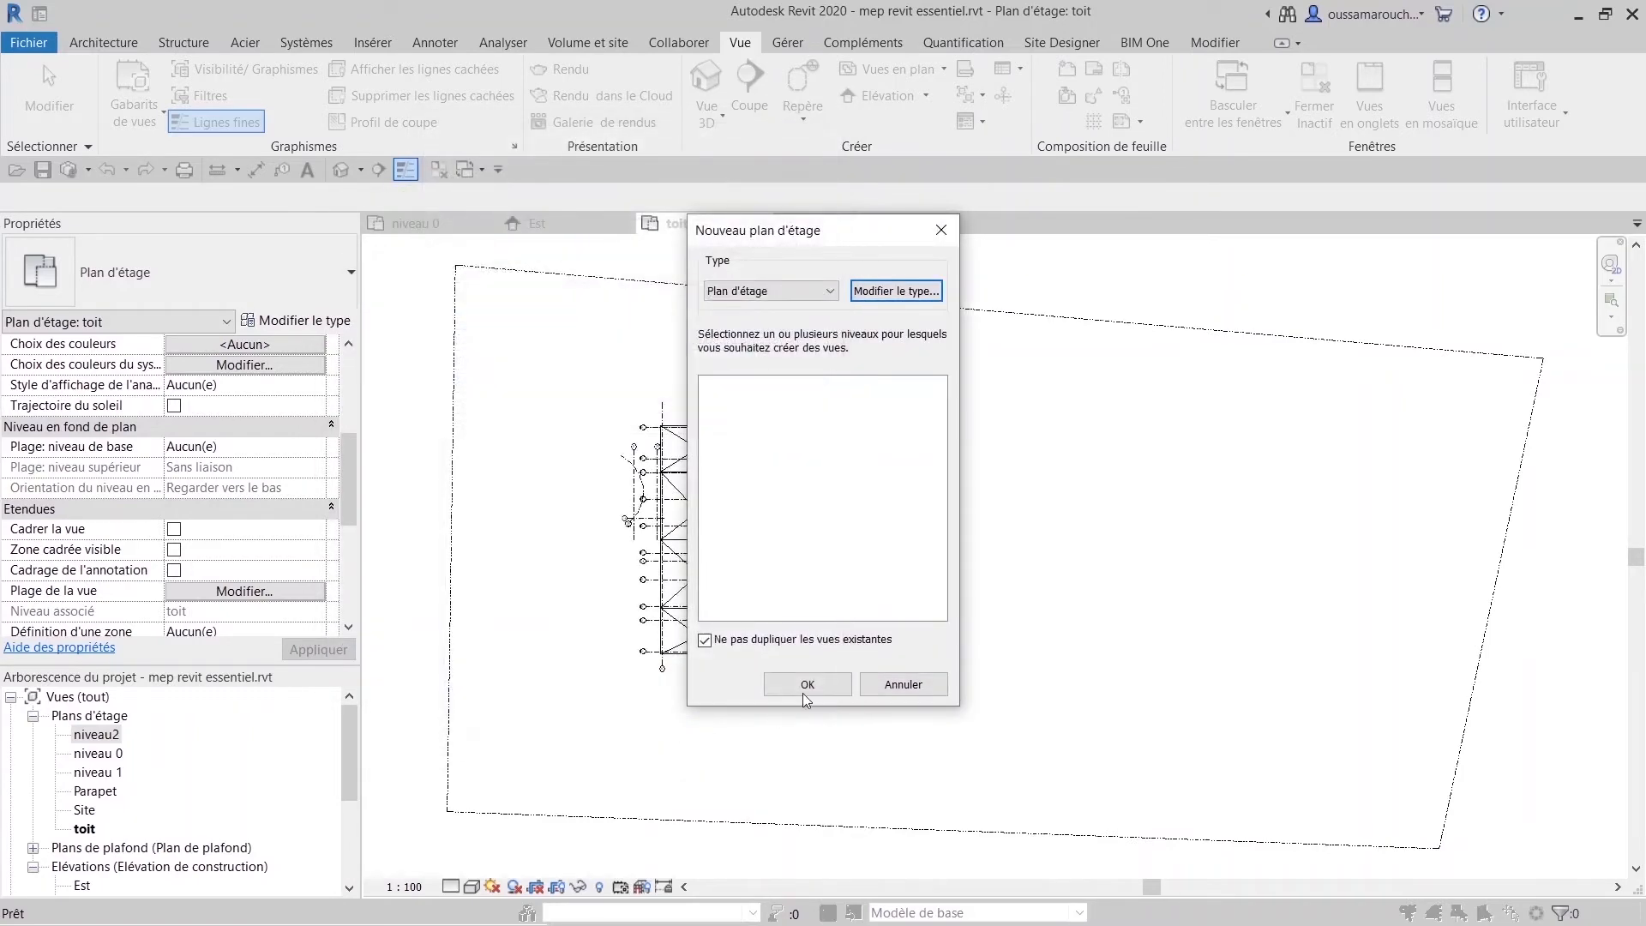
pyautogui.click(935, 688)
# Open the niveau 1, niveau2 and Parapet floor plans to inspect what each view shows.
pyautogui.click(118, 698)
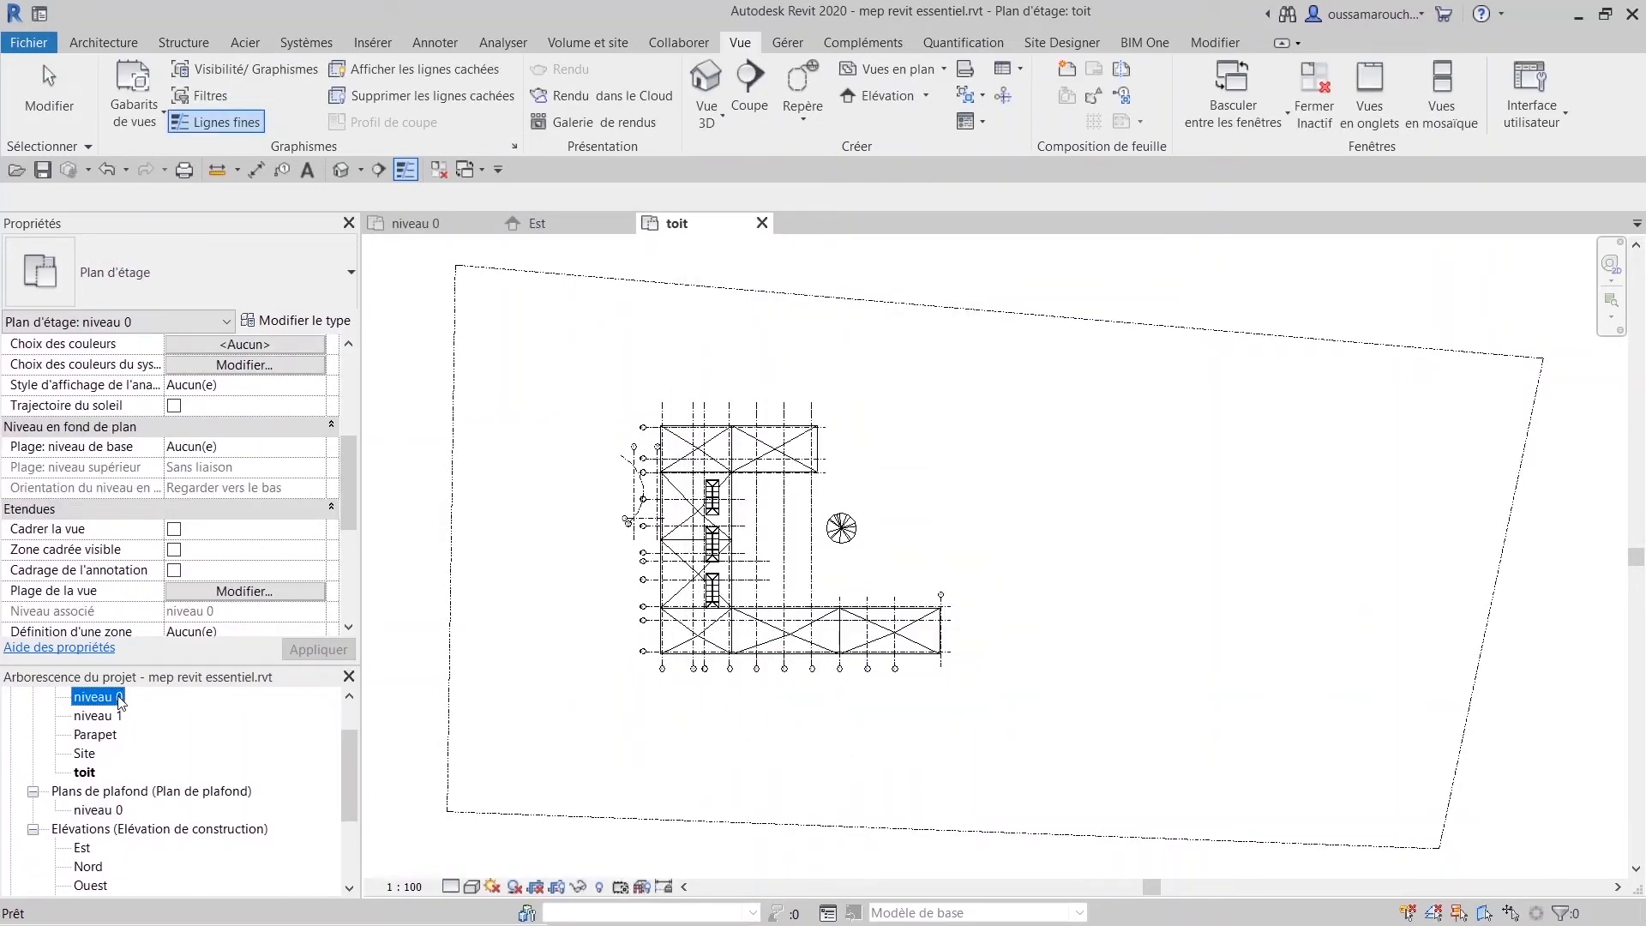
pyautogui.click(120, 698)
pyautogui.click(104, 718)
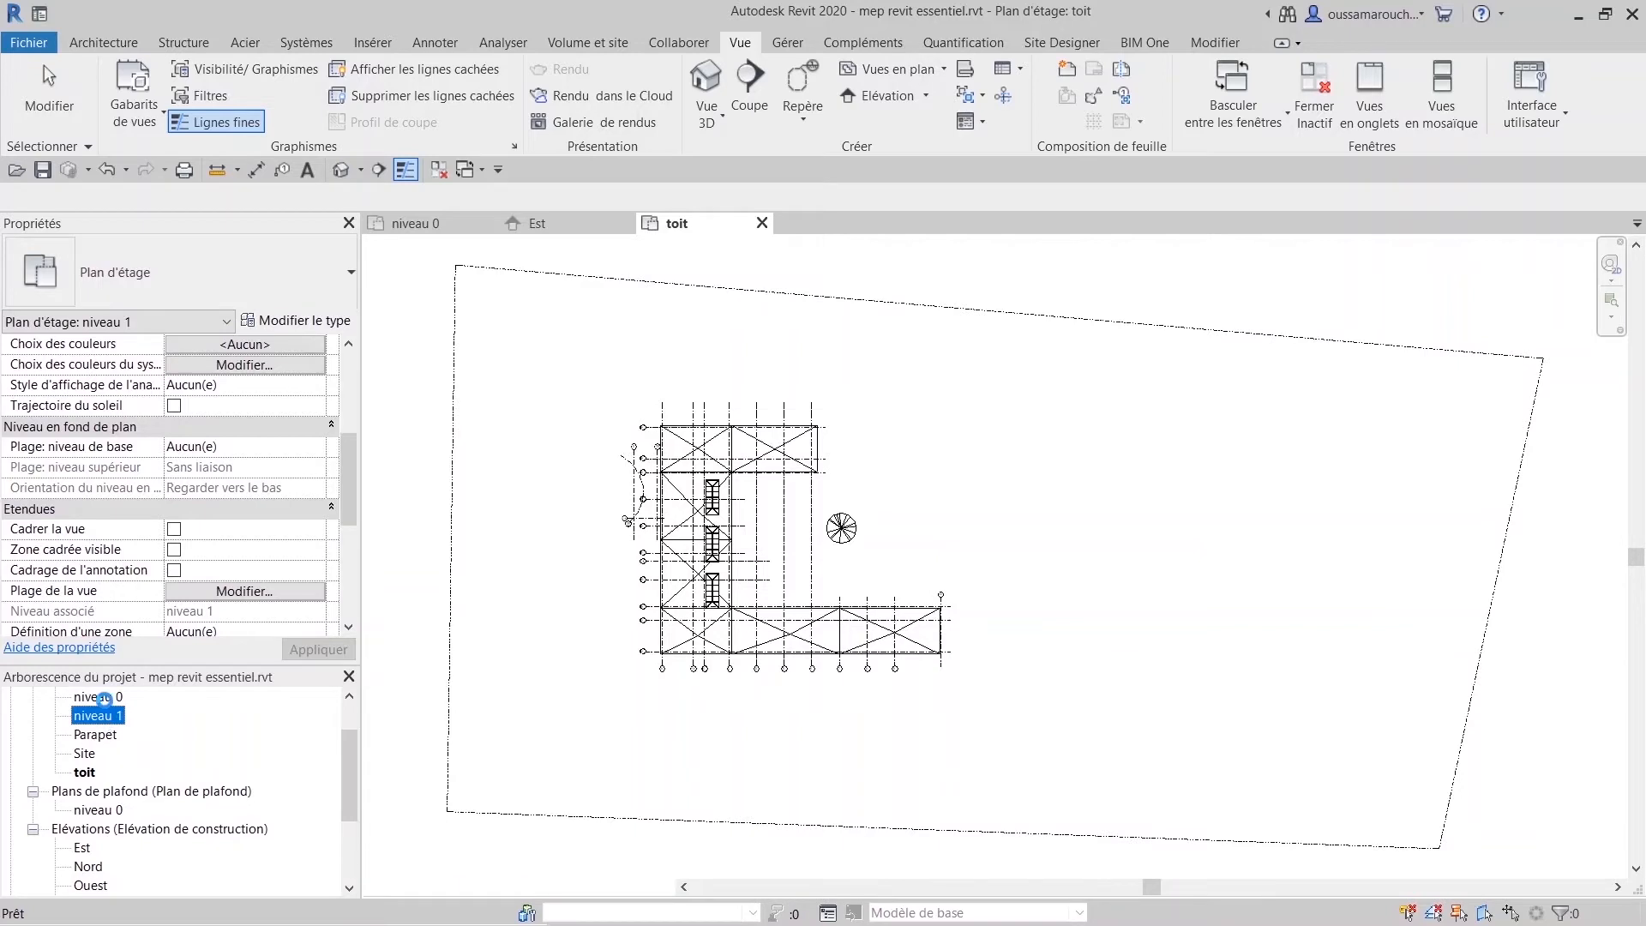
pyautogui.doubleClick(104, 719)
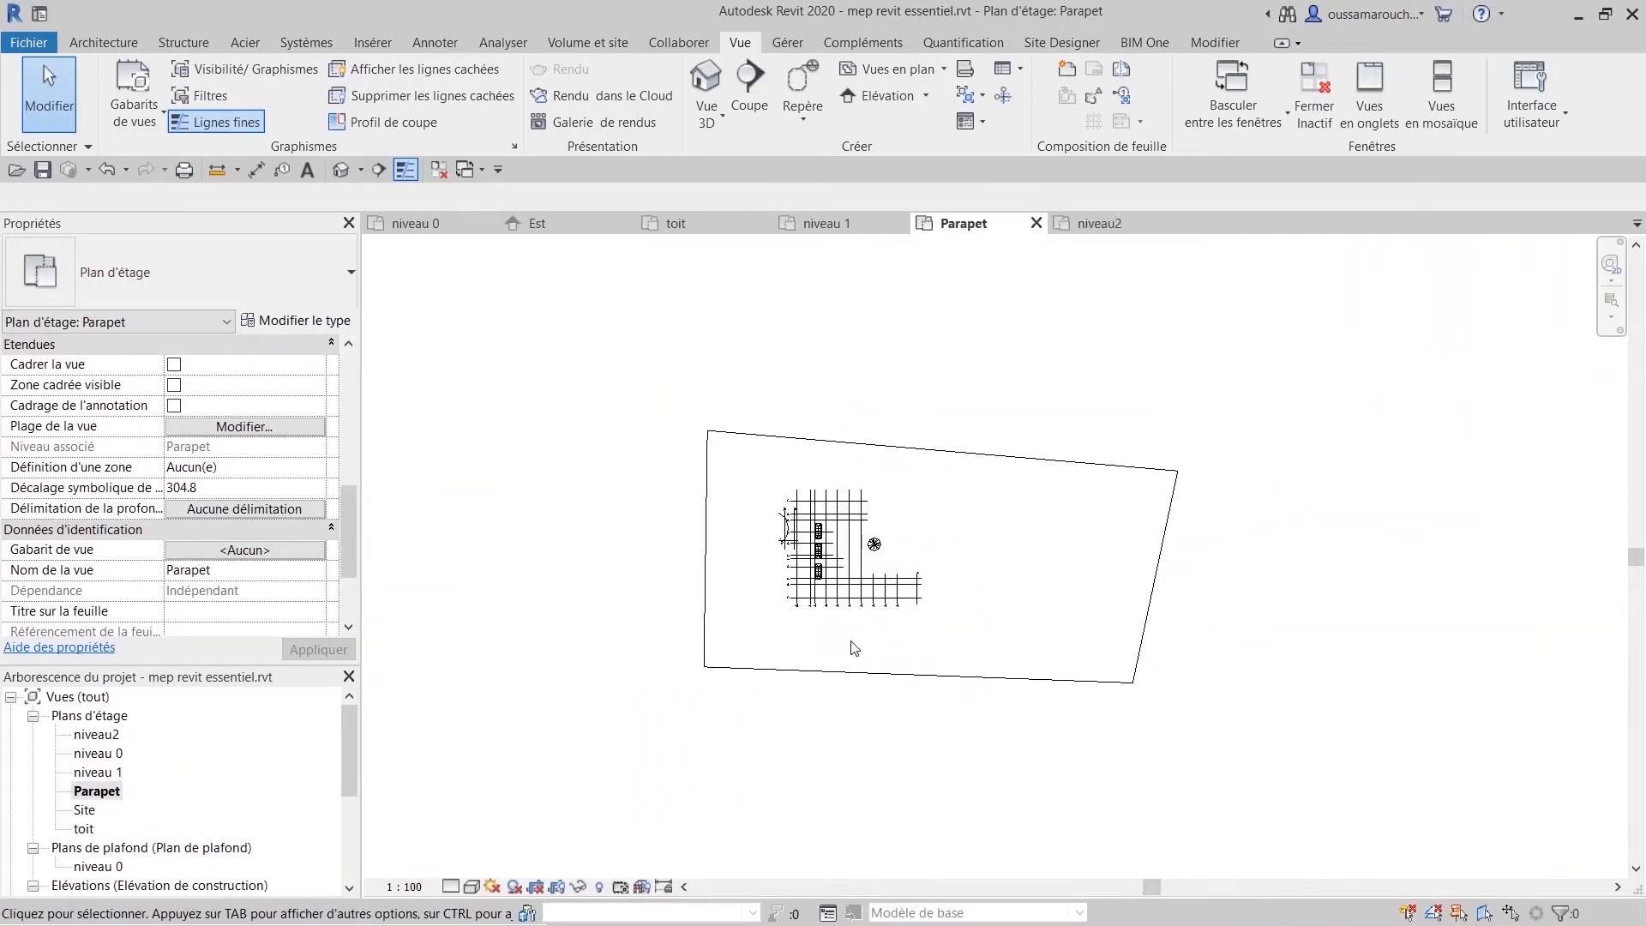
pyautogui.scroll(1, 852, 647)
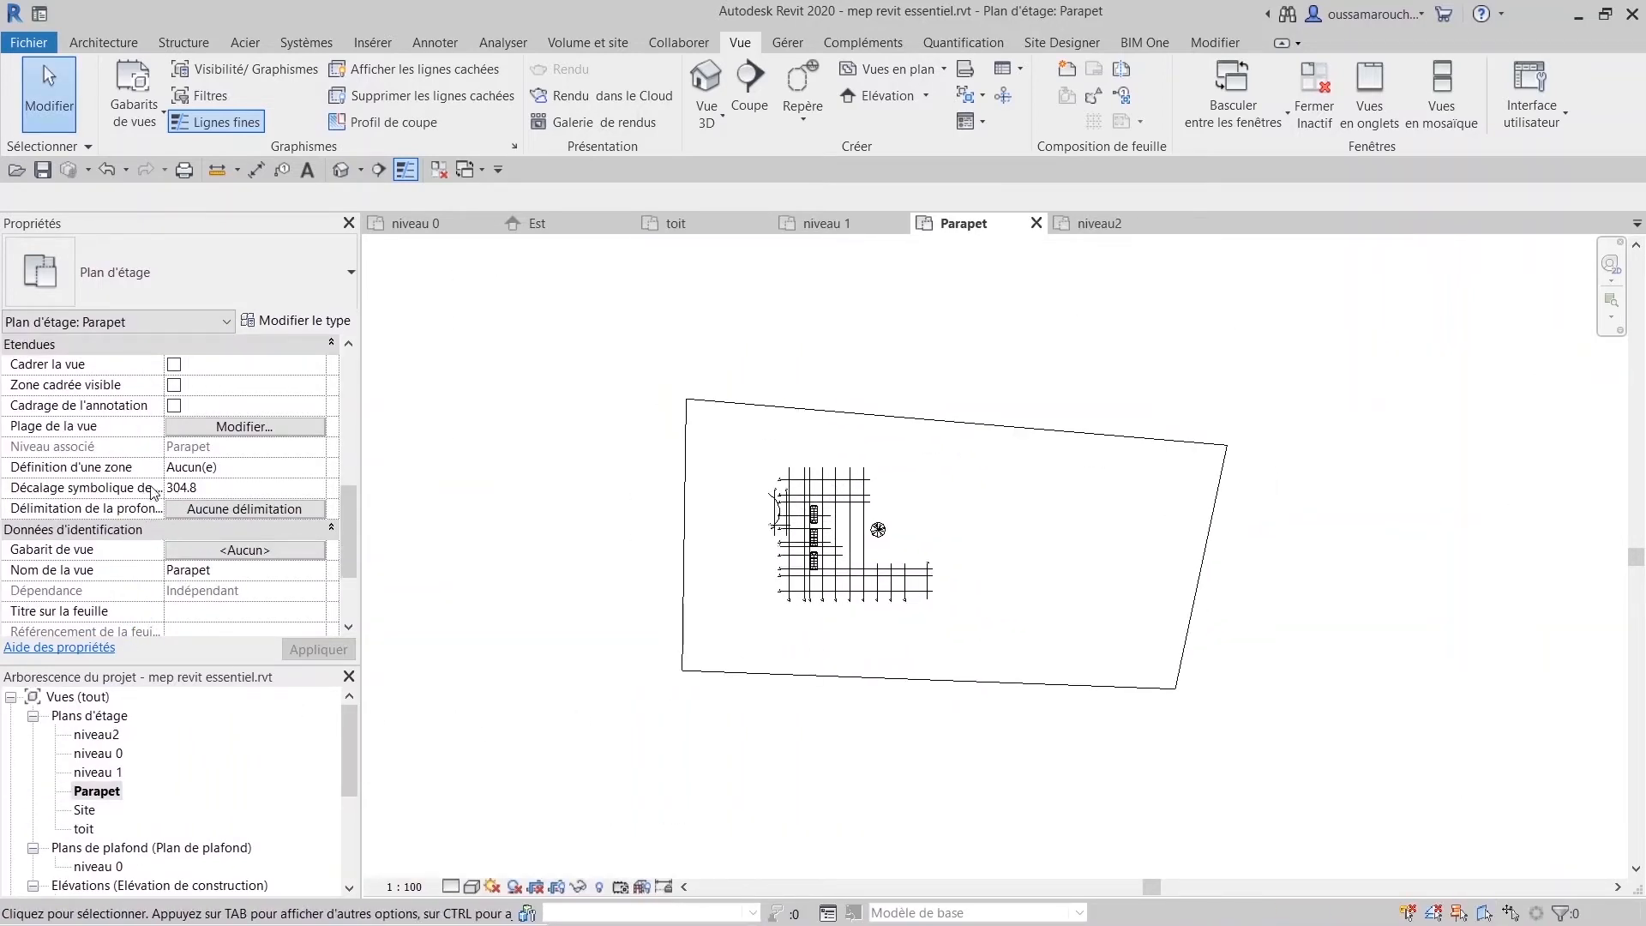
# Display the Parapet floor plan's view range settings with the explanatory example diagram.
pyautogui.click(205, 428)
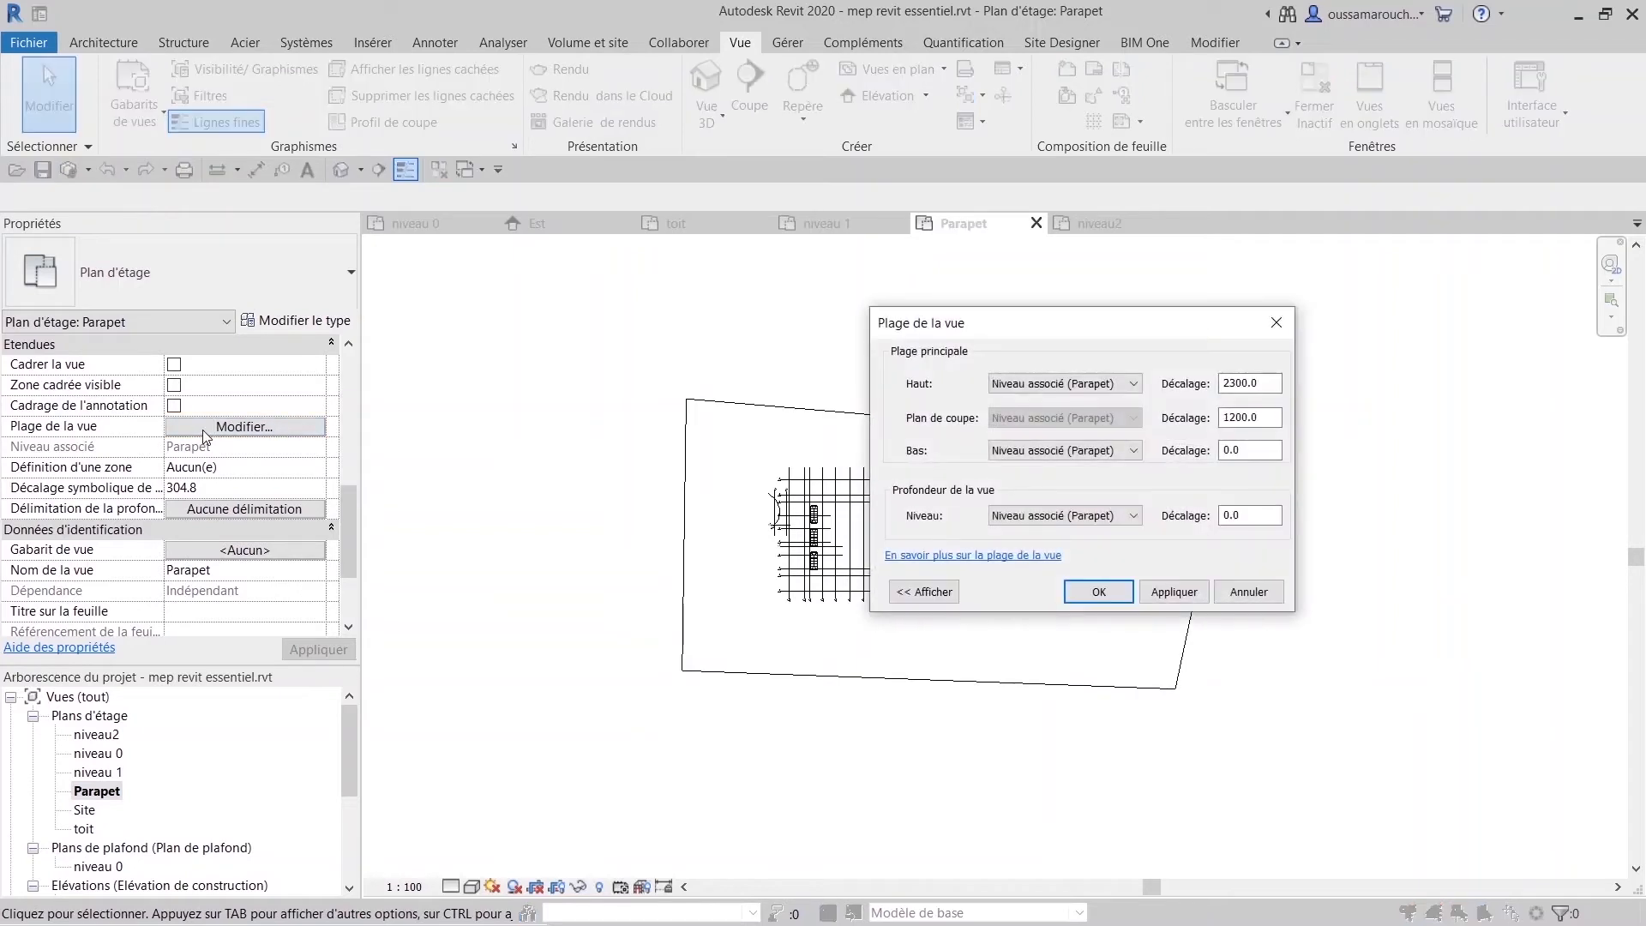
pyautogui.click(935, 591)
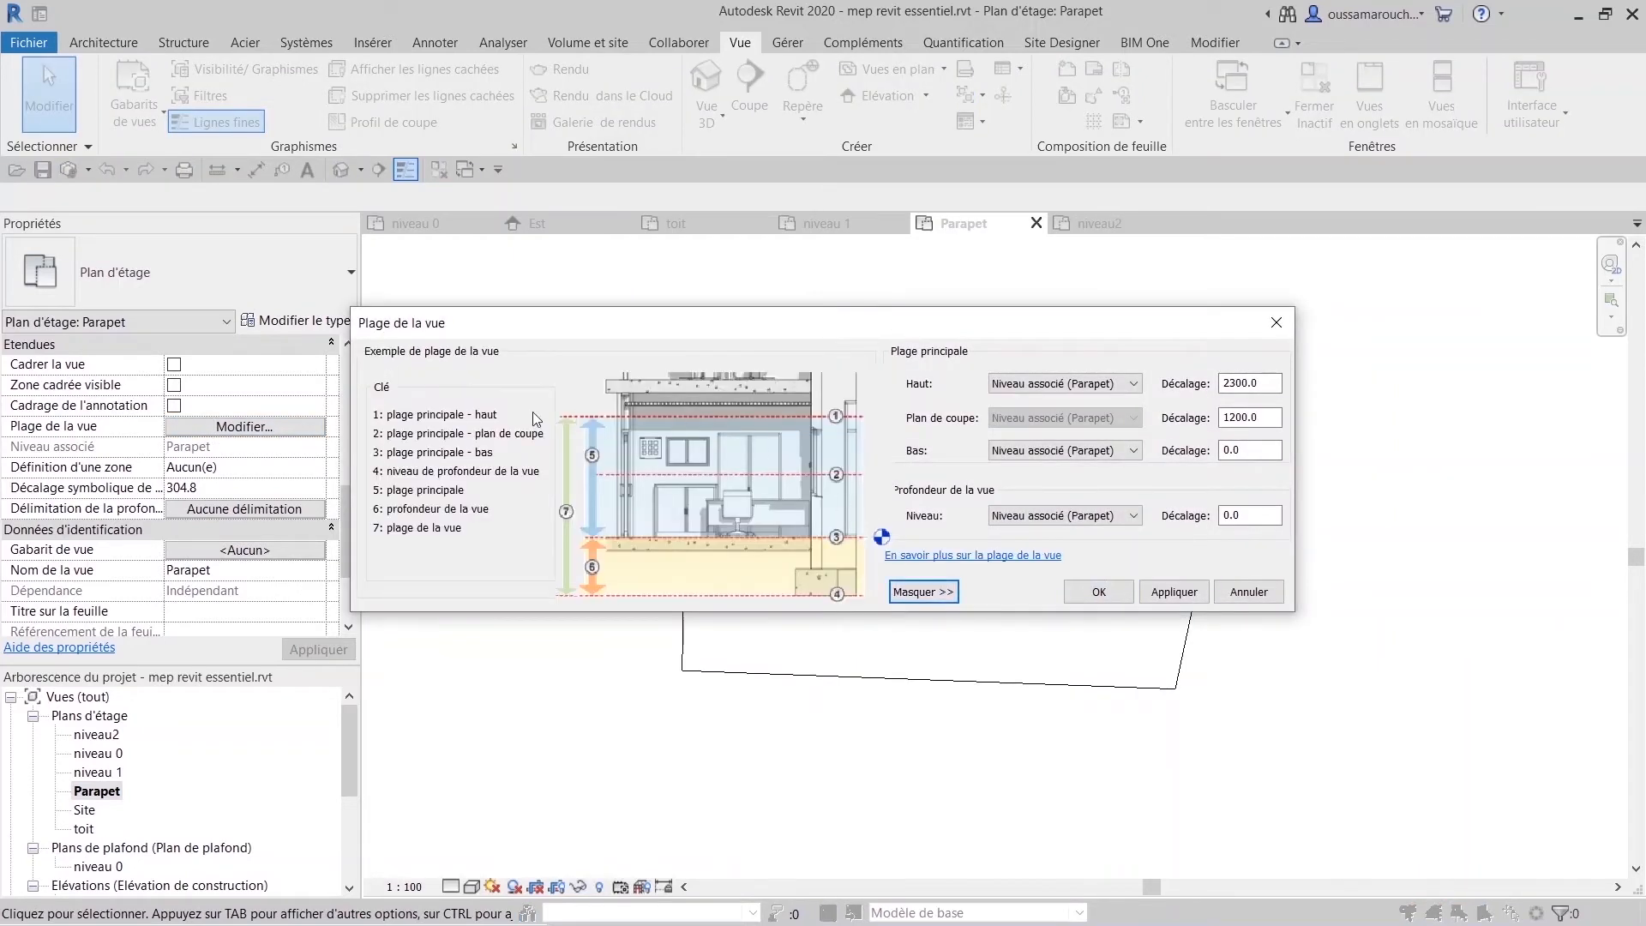
pyautogui.moveTo(601, 324); pyautogui.dragTo(680, 402)
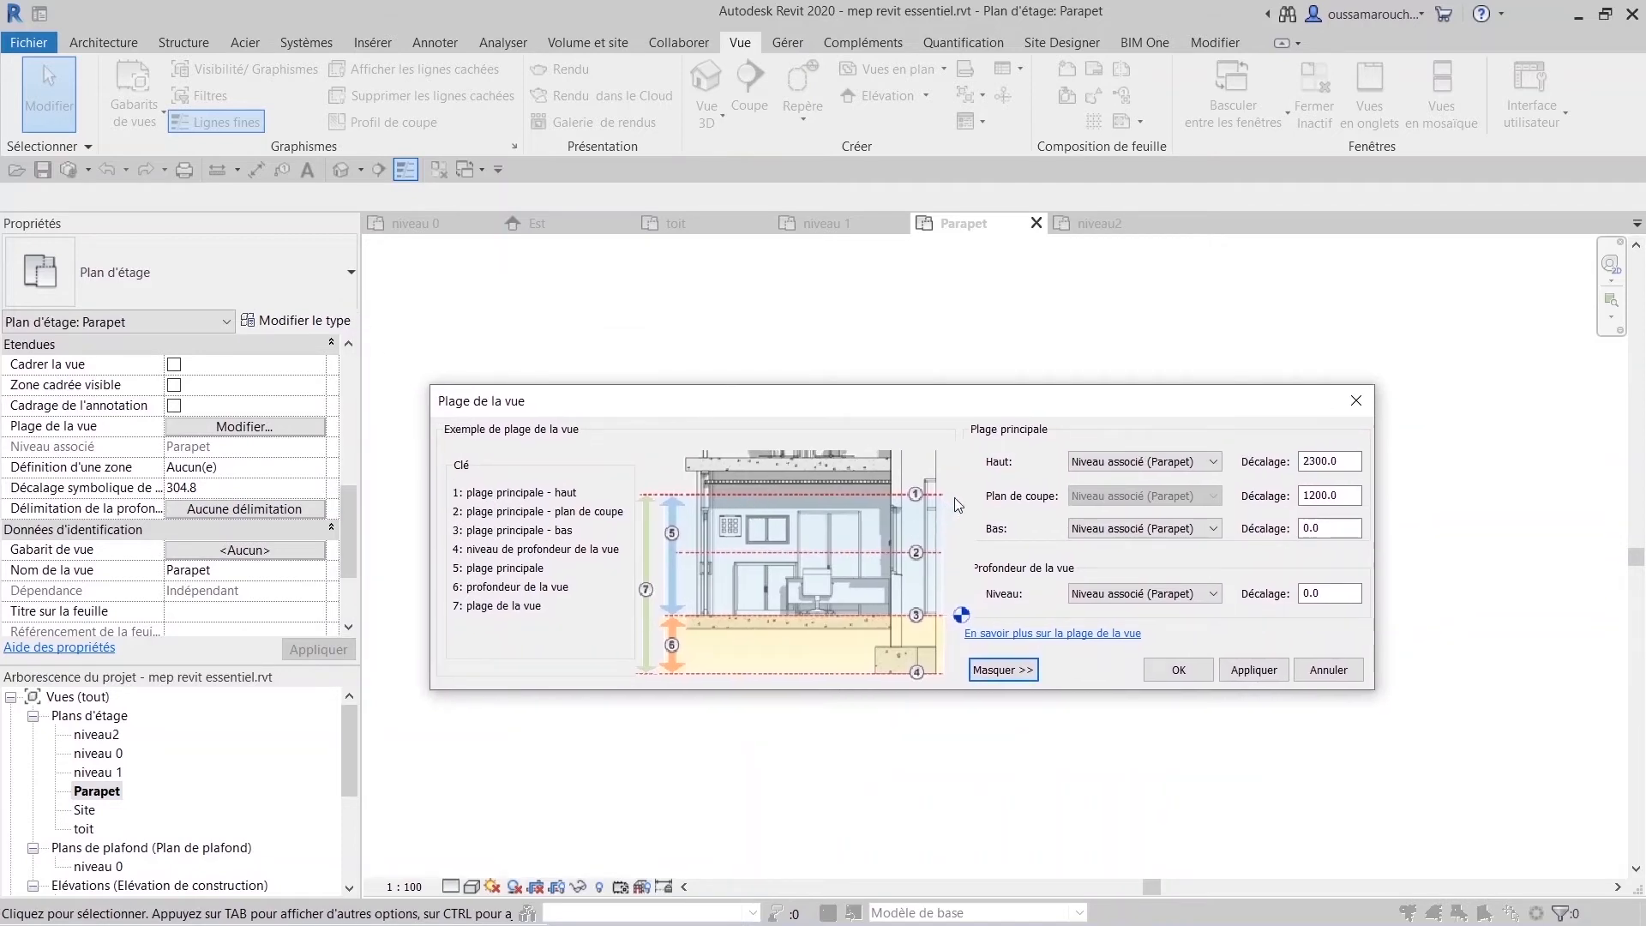
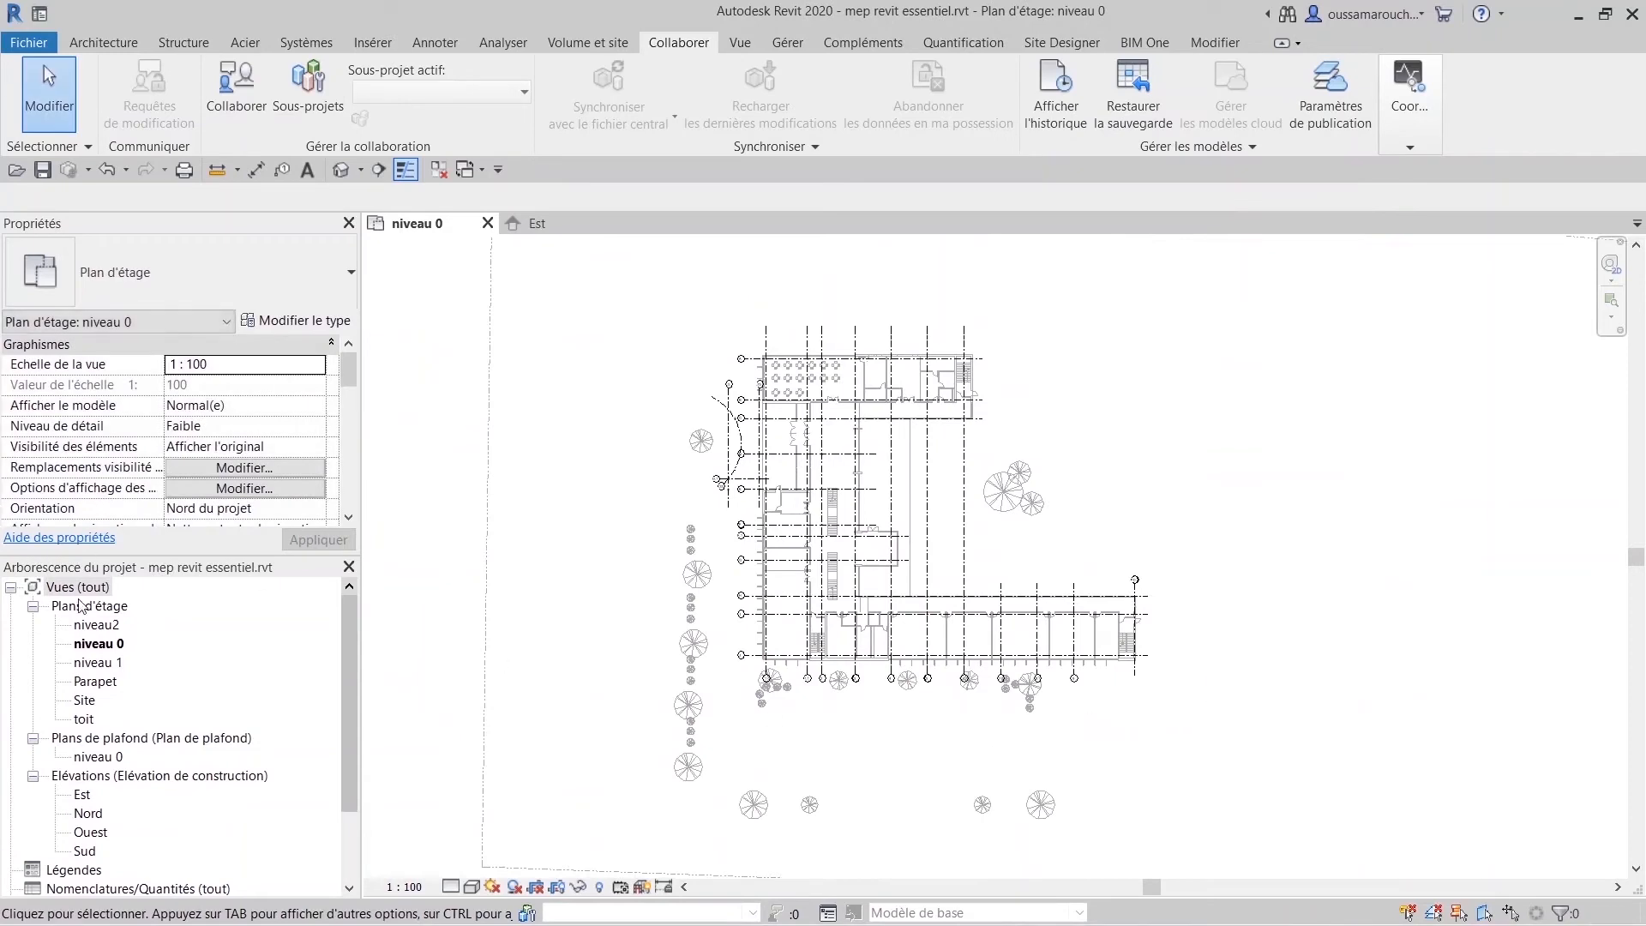
# Inspect the niveau 0 floor plan and extend the properties area far enough to read the view's discipline.
pyautogui.click(99, 644)
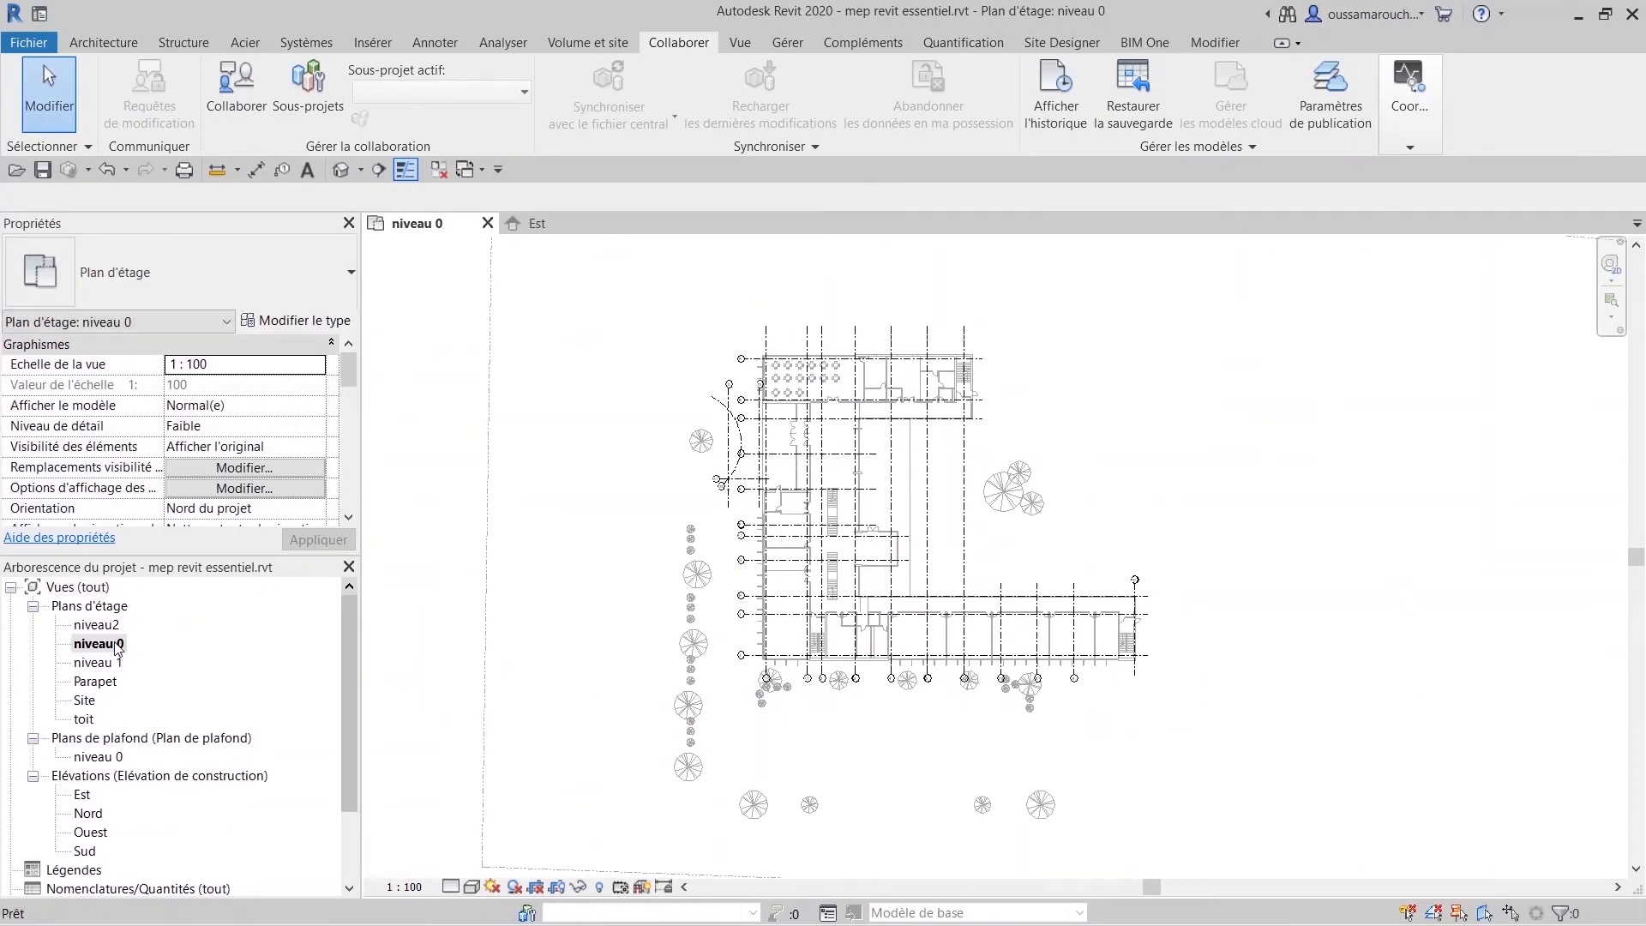
pyautogui.scroll(-1, 924, 795)
pyautogui.moveTo(924, 795); pyautogui.dragTo(860, 790, button='middle')
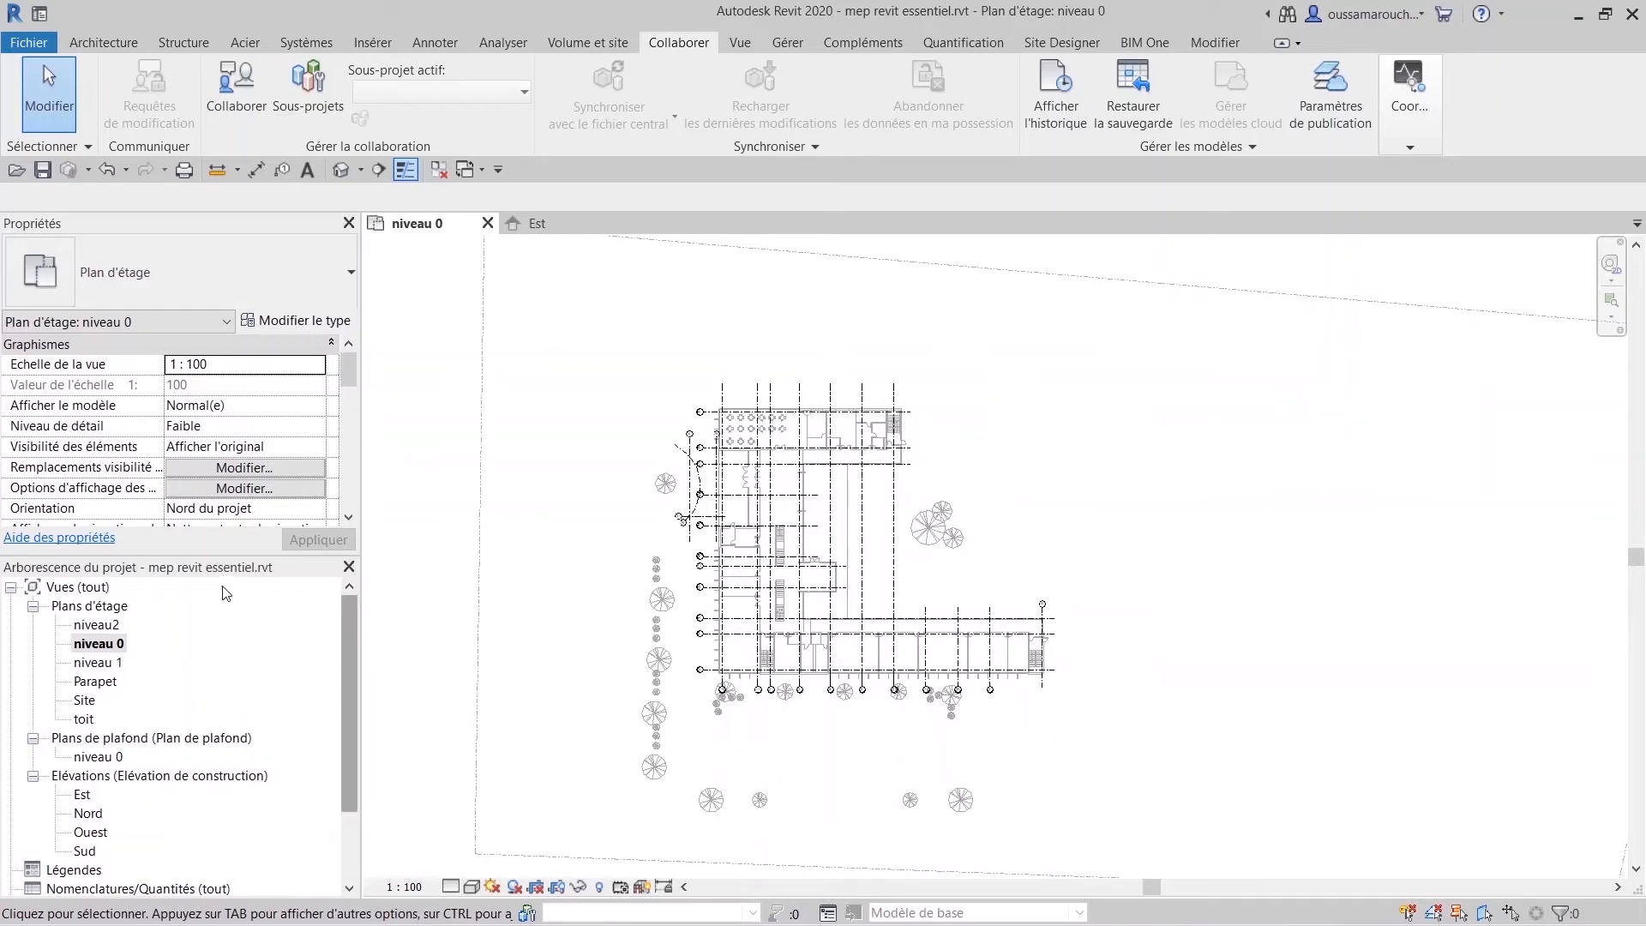
pyautogui.moveTo(226, 554); pyautogui.dragTo(219, 598)
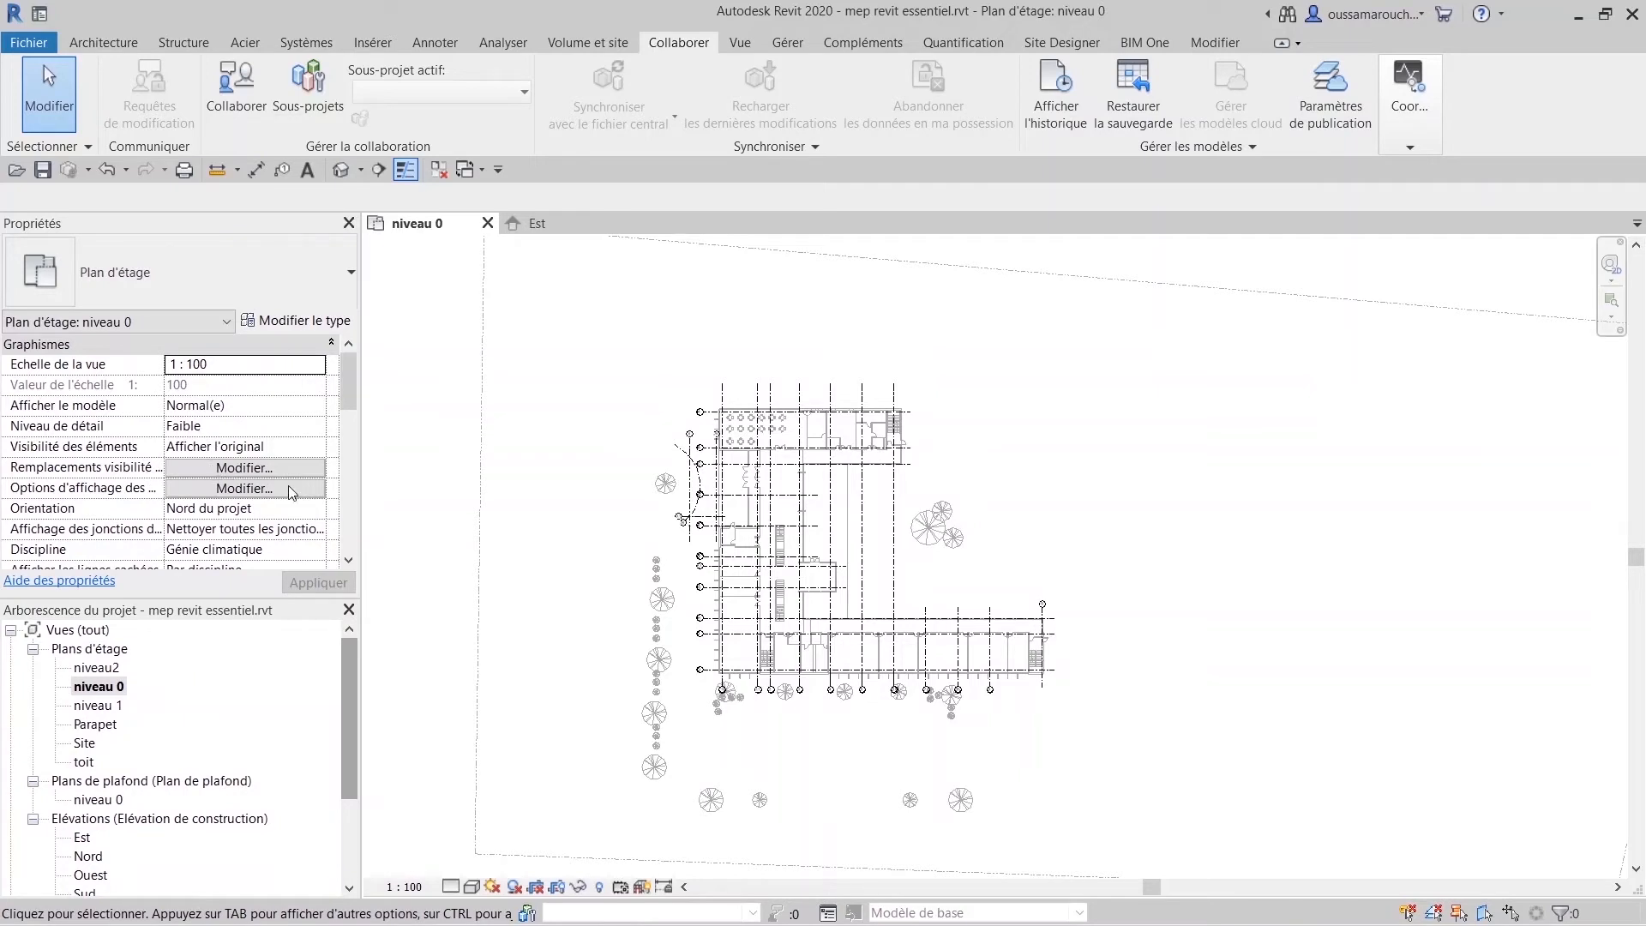
pyautogui.scroll(5, 823, 618)
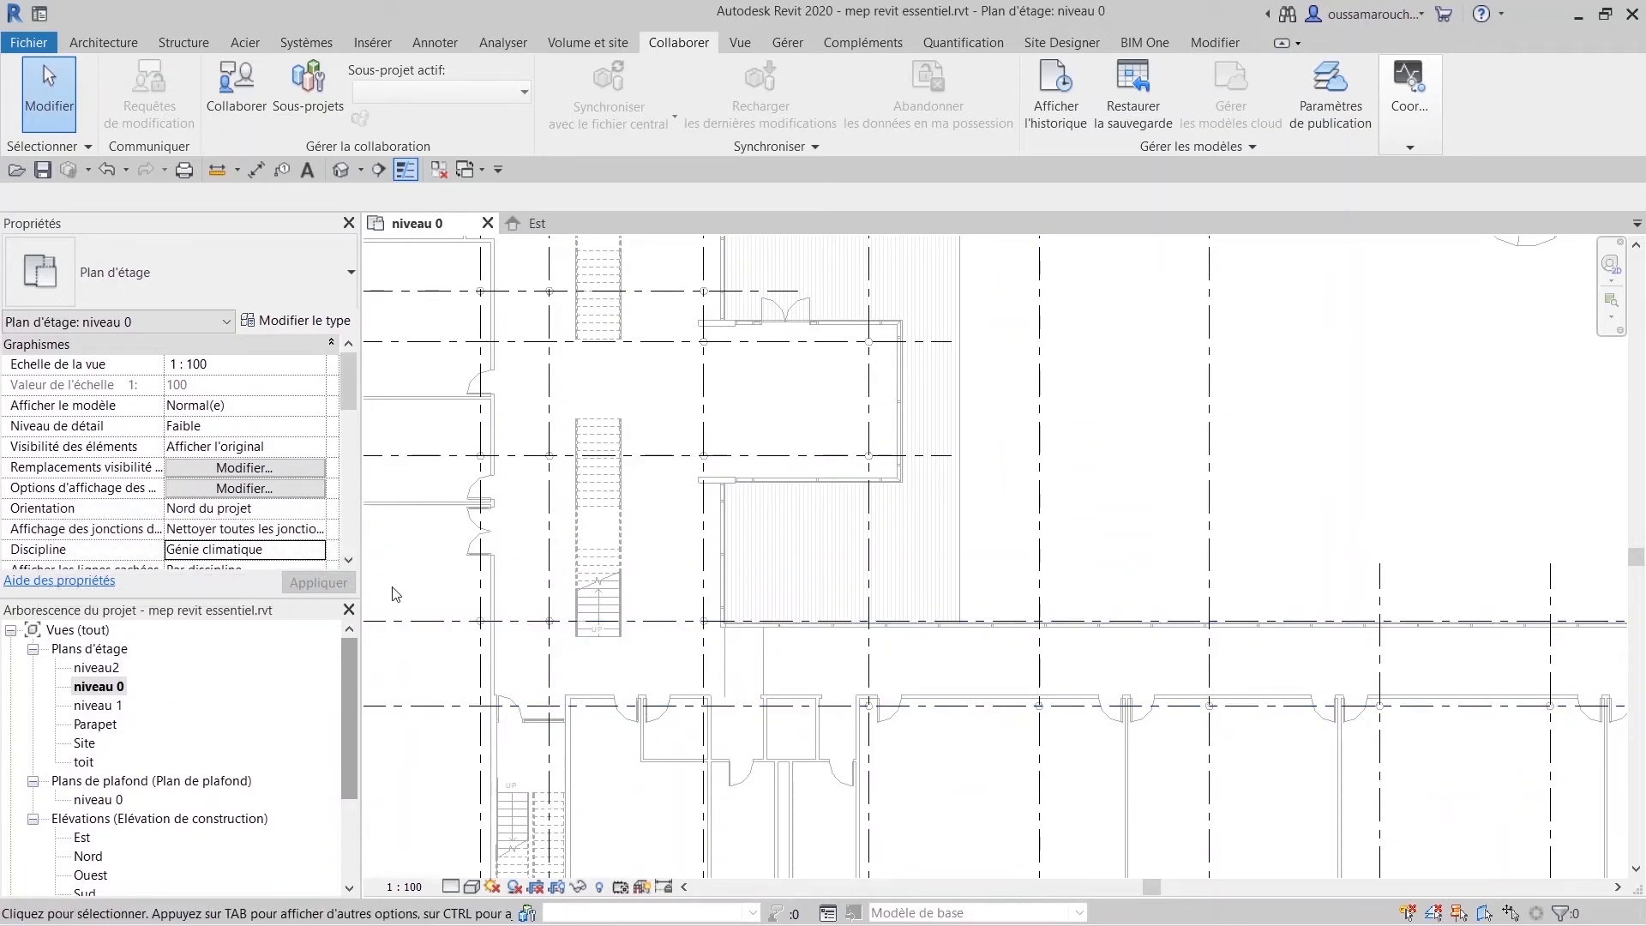
# Hide the Portes model category in the niveau 0 floor plan through its visibility/graphics overrides.
pyautogui.press('v')
pyautogui.press('v')
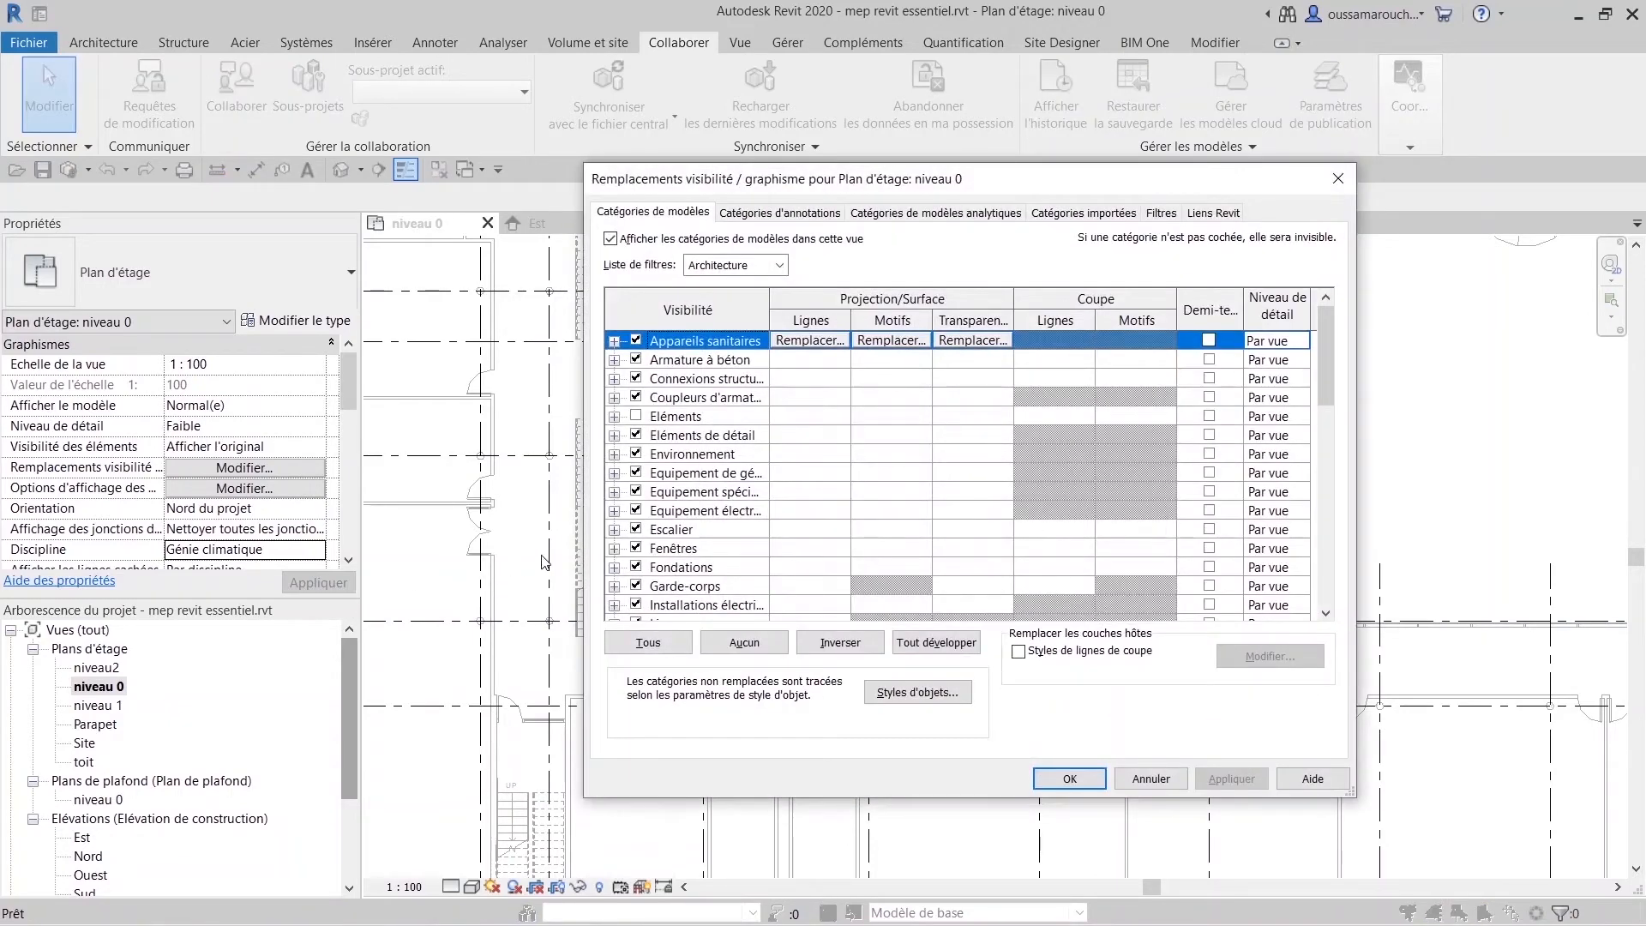
pyautogui.scroll(-3, 660, 513)
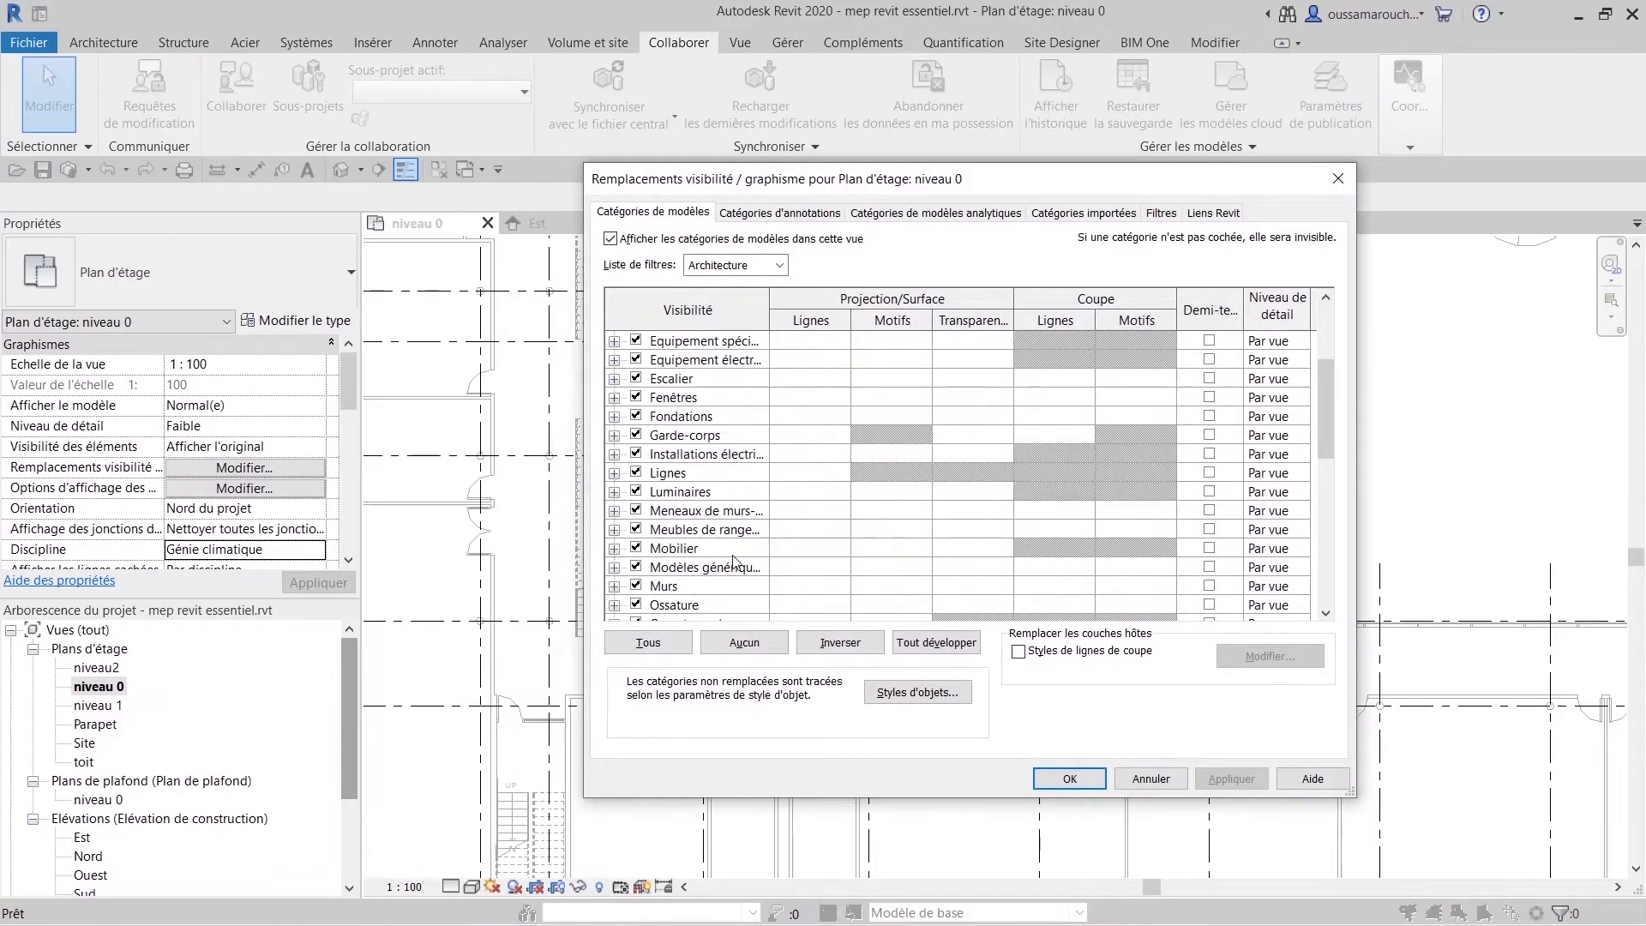
pyautogui.scroll(-4, 733, 561)
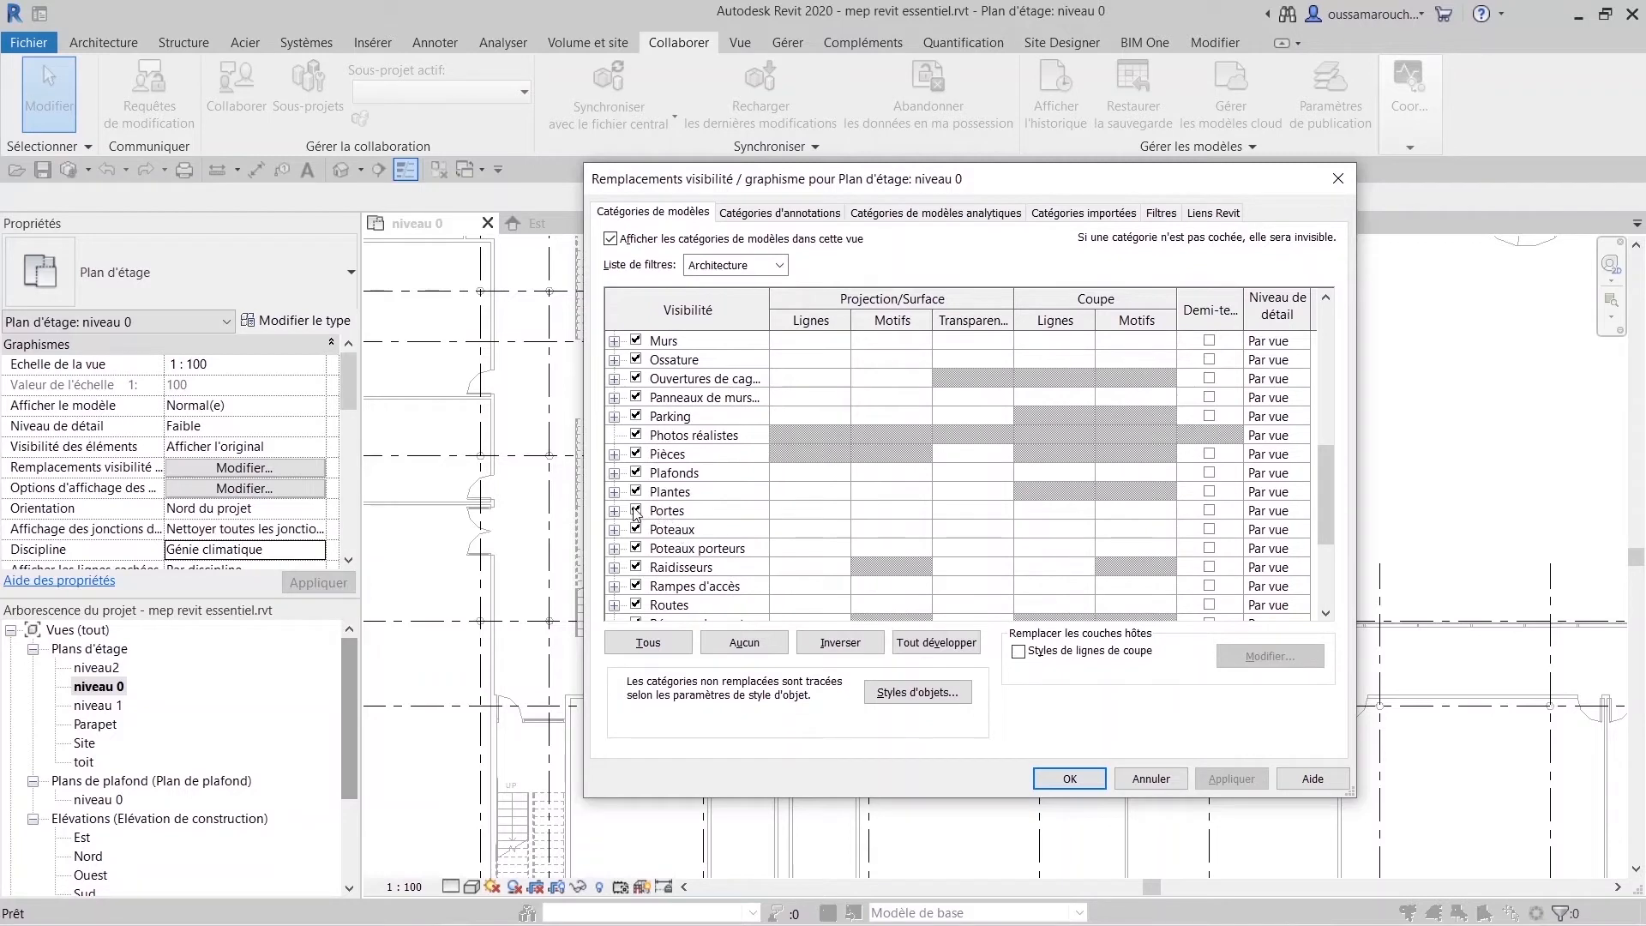
pyautogui.doubleClick(635, 512)
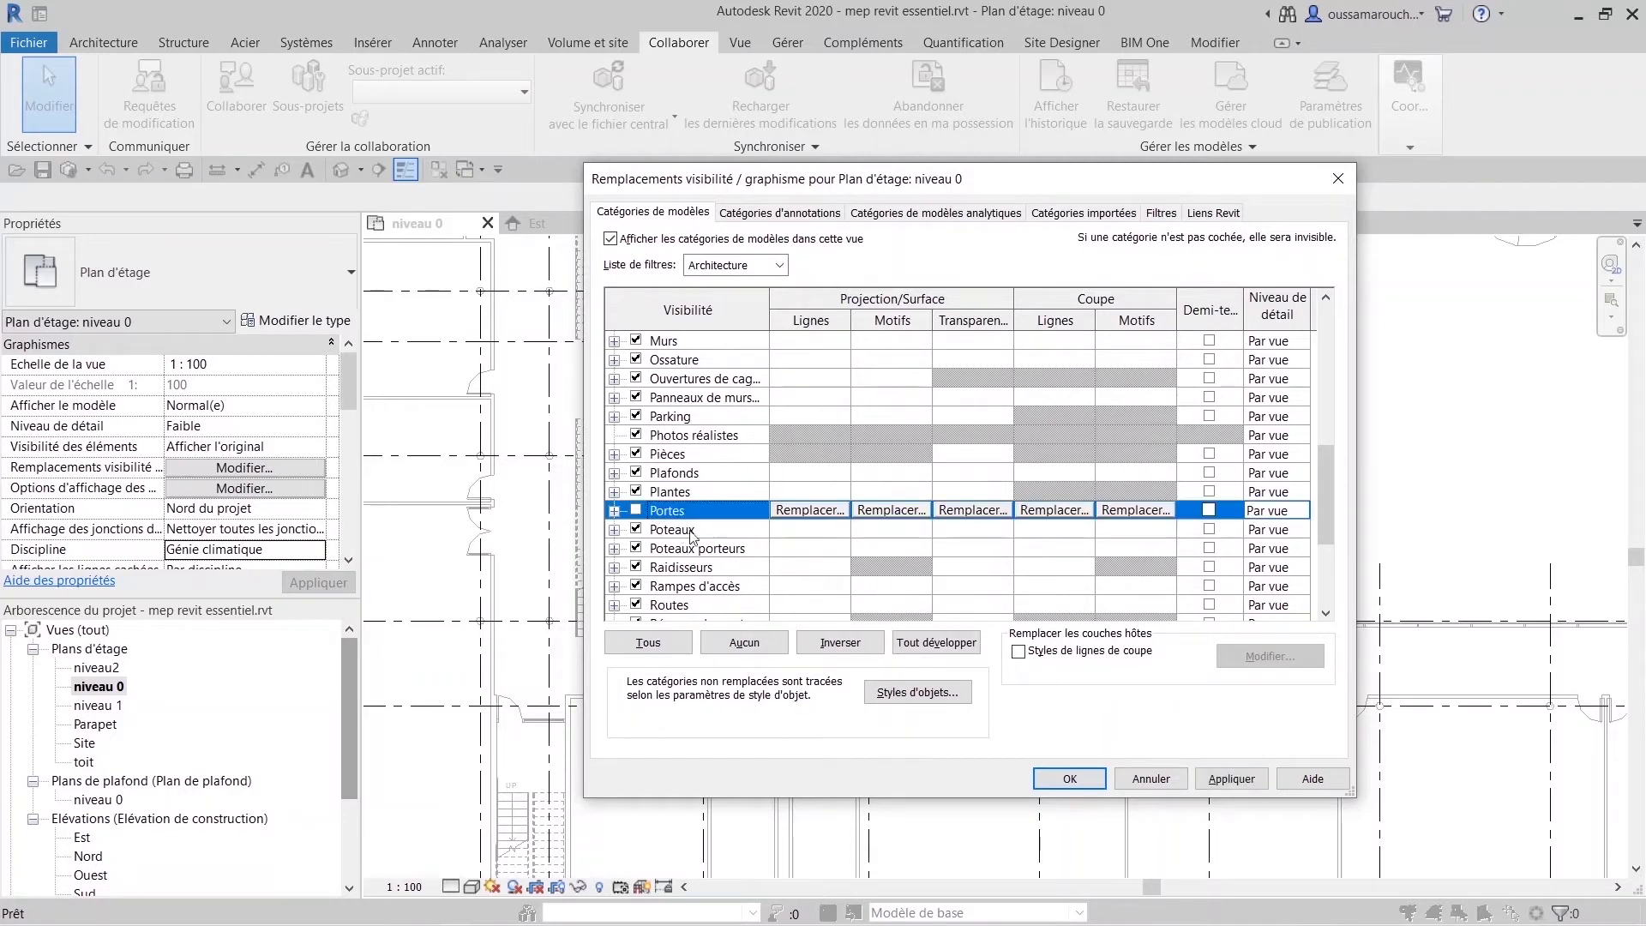
pyautogui.click(1072, 778)
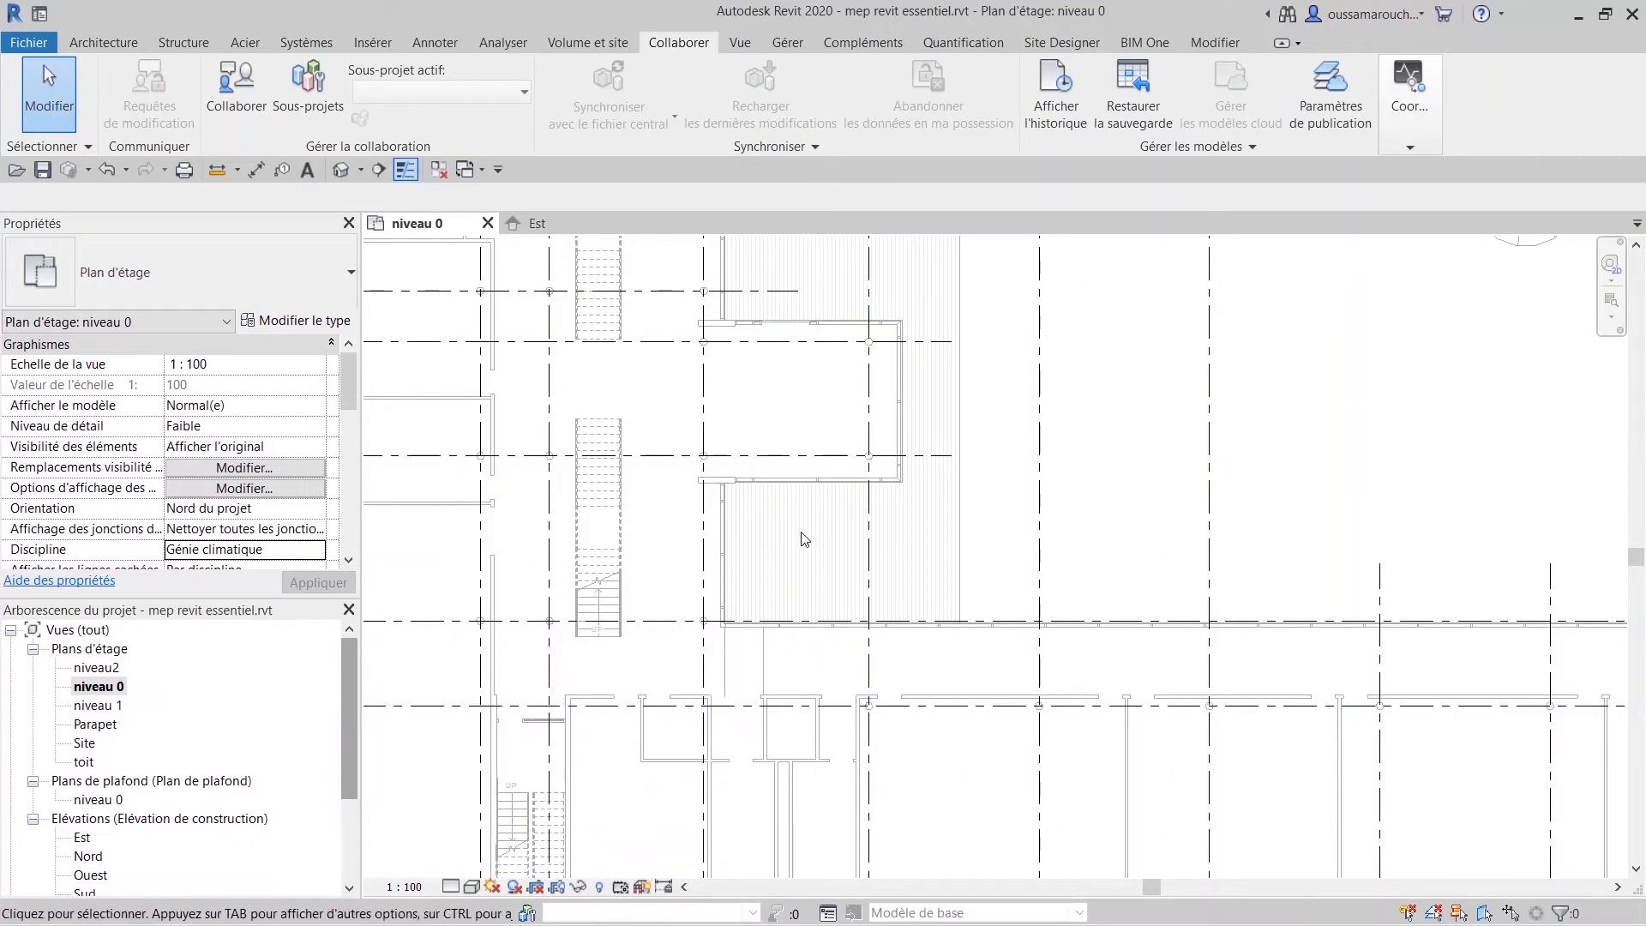
# Turn the visibility of the Portes category back on in the niveau 0 floor plan.
pyautogui.press('v')
pyautogui.press('v')
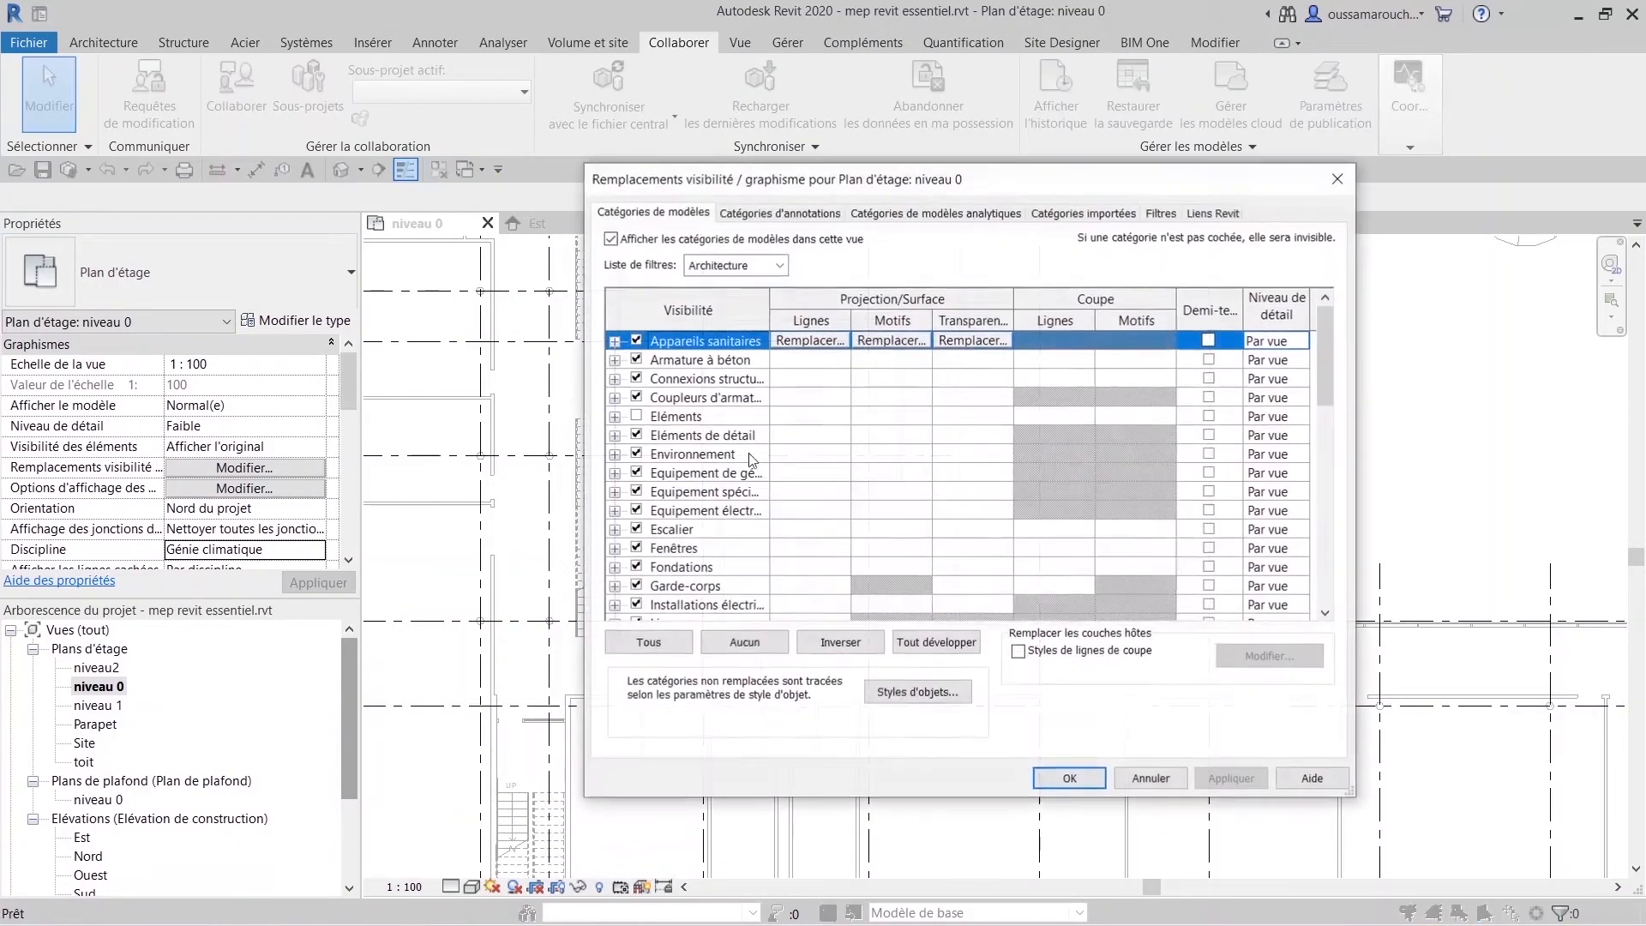
pyautogui.scroll(-7, 751, 458)
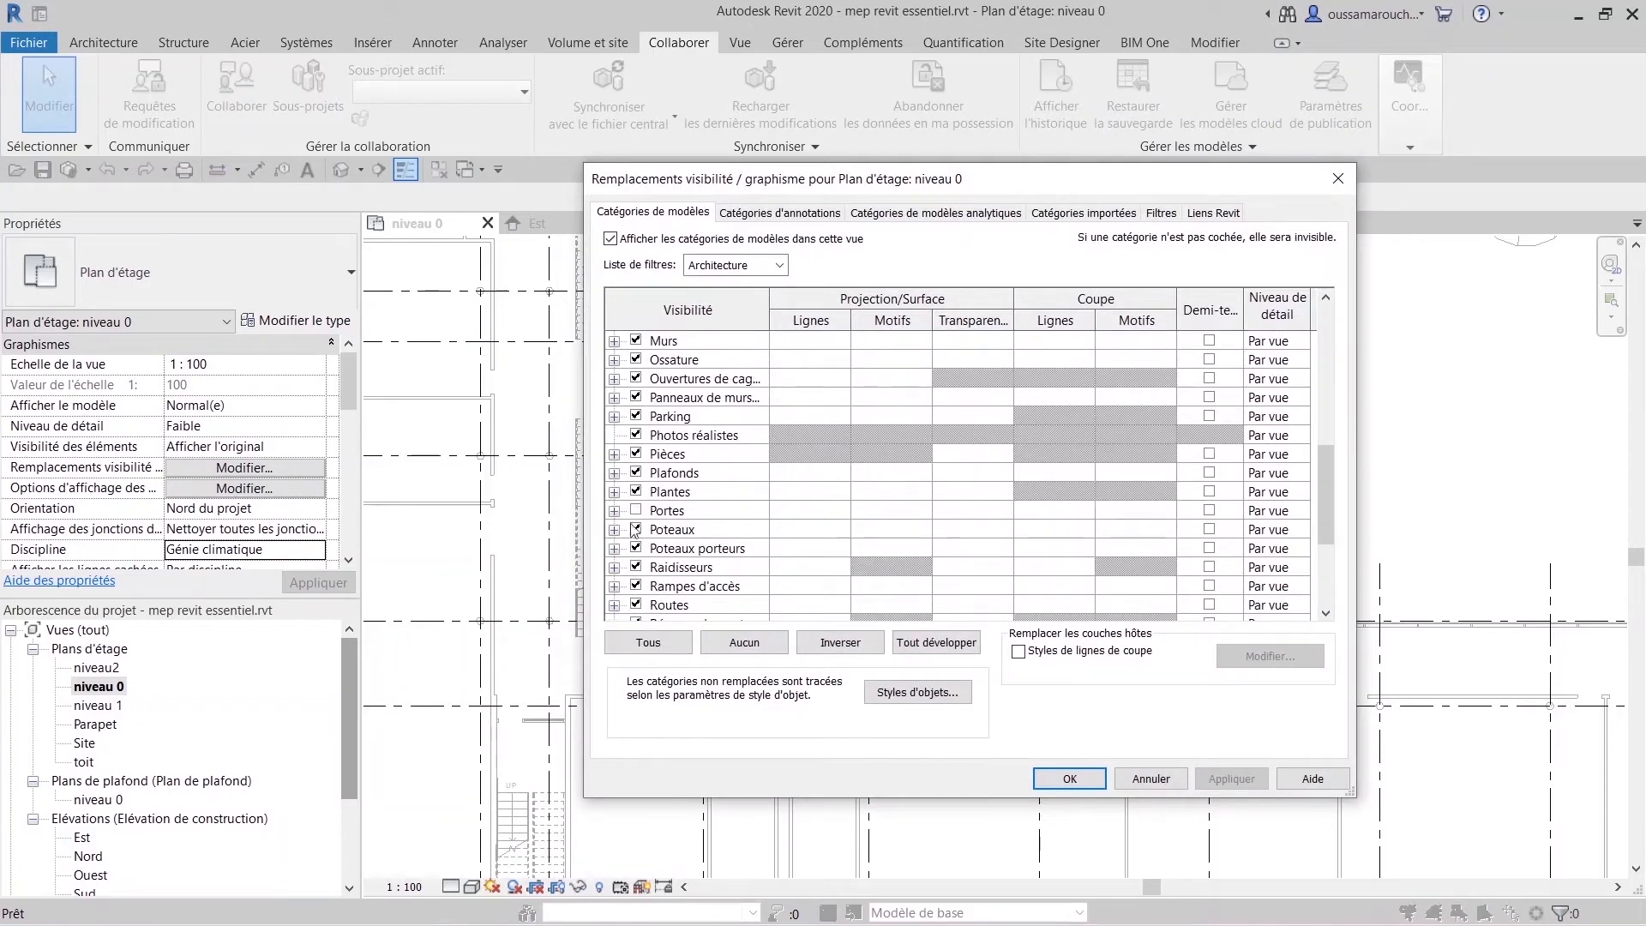
pyautogui.click(635, 511)
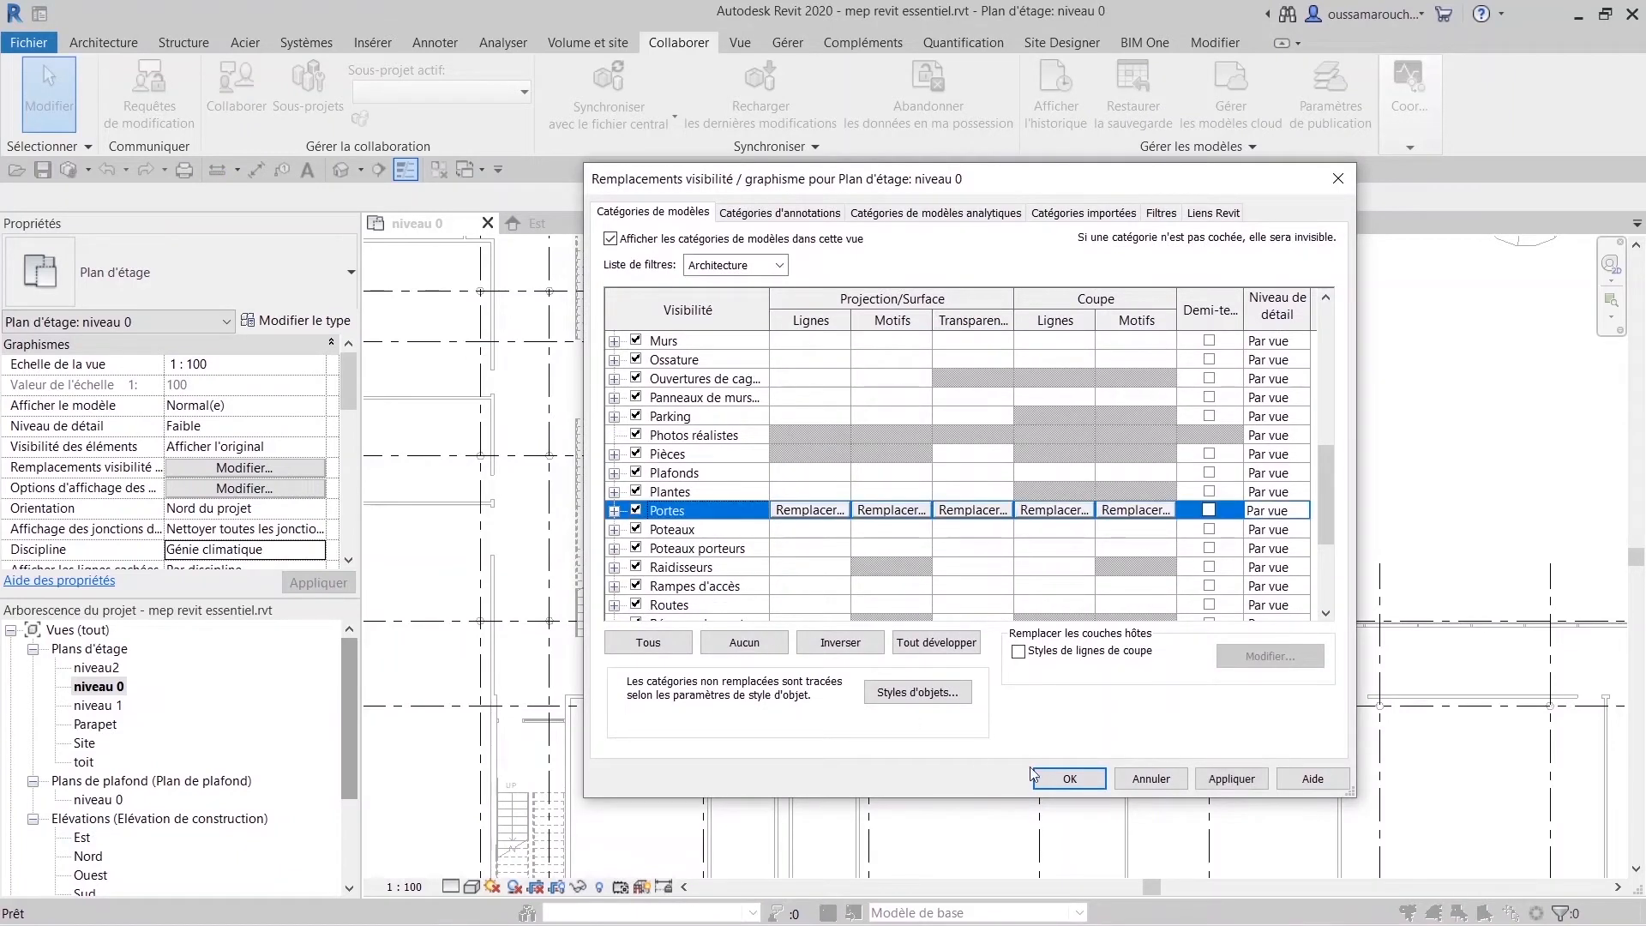
pyautogui.click(1046, 780)
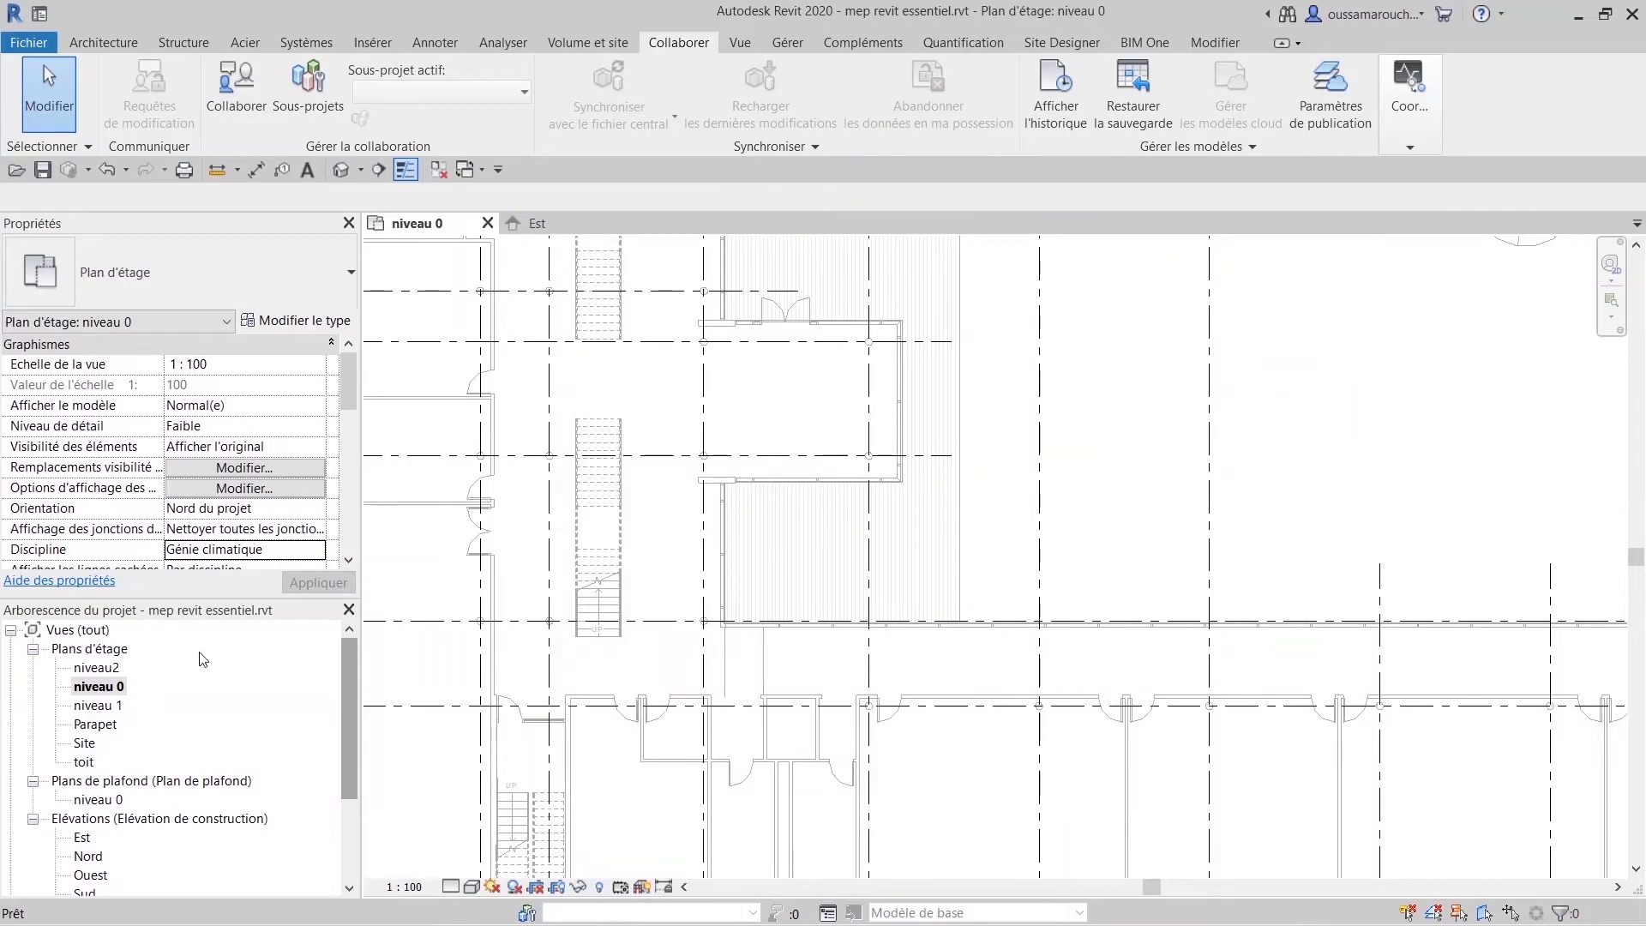
# Organize the project browser's views with the Discipline scheme instead of tout.
pyautogui.scroll(-2, 69, 664)
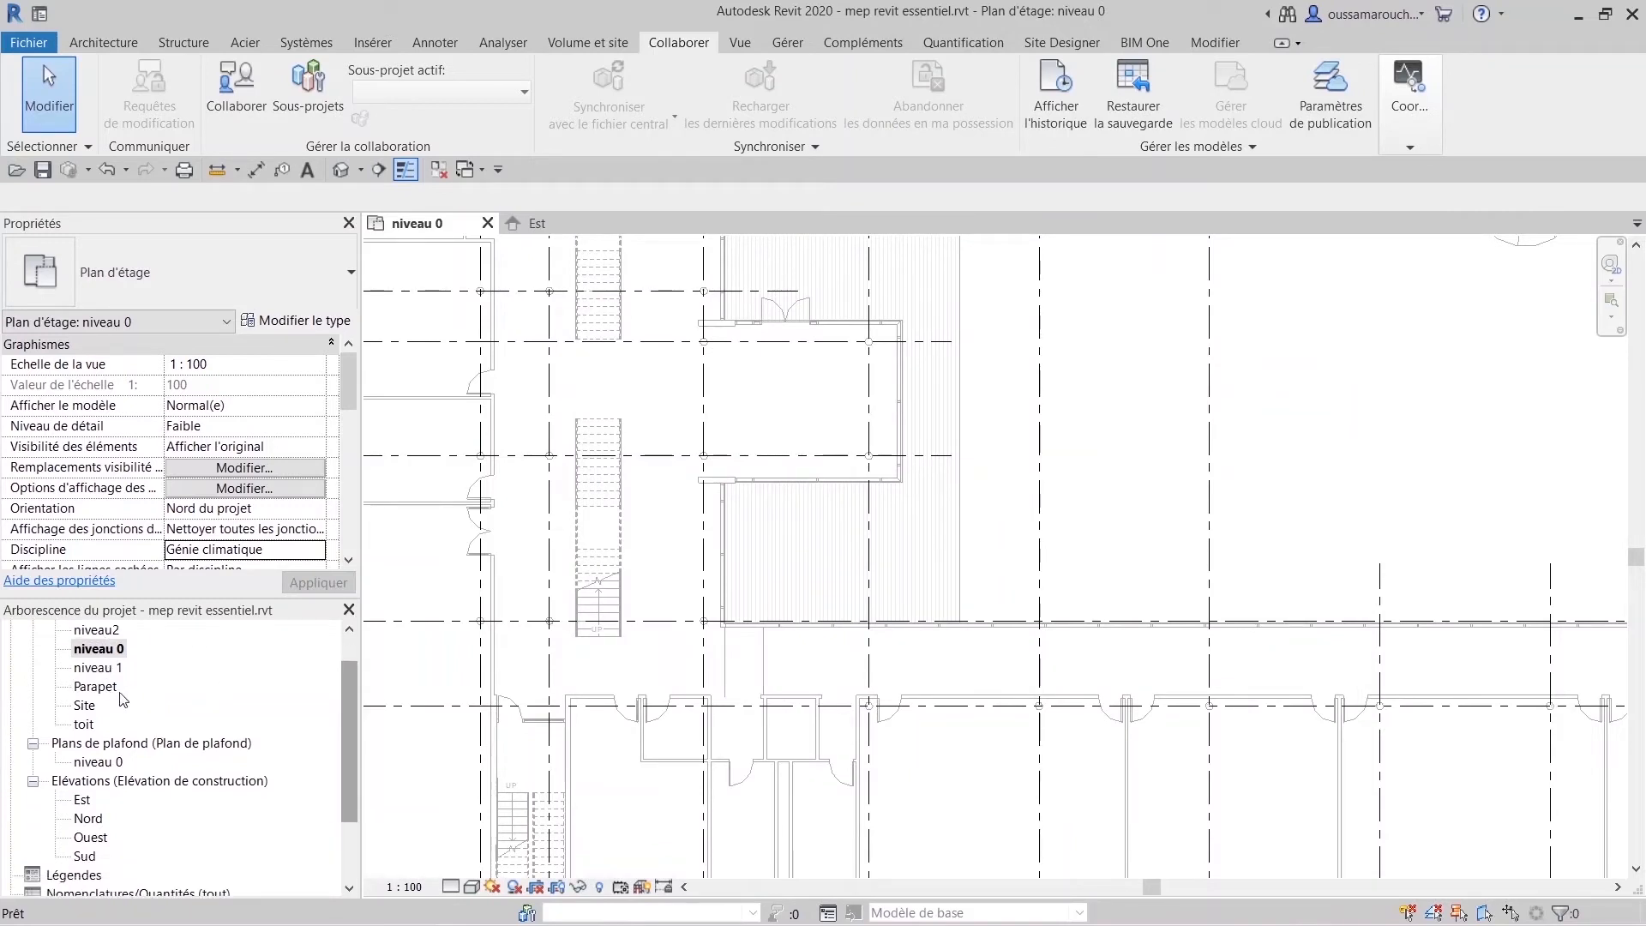
pyautogui.scroll(2, 51, 673)
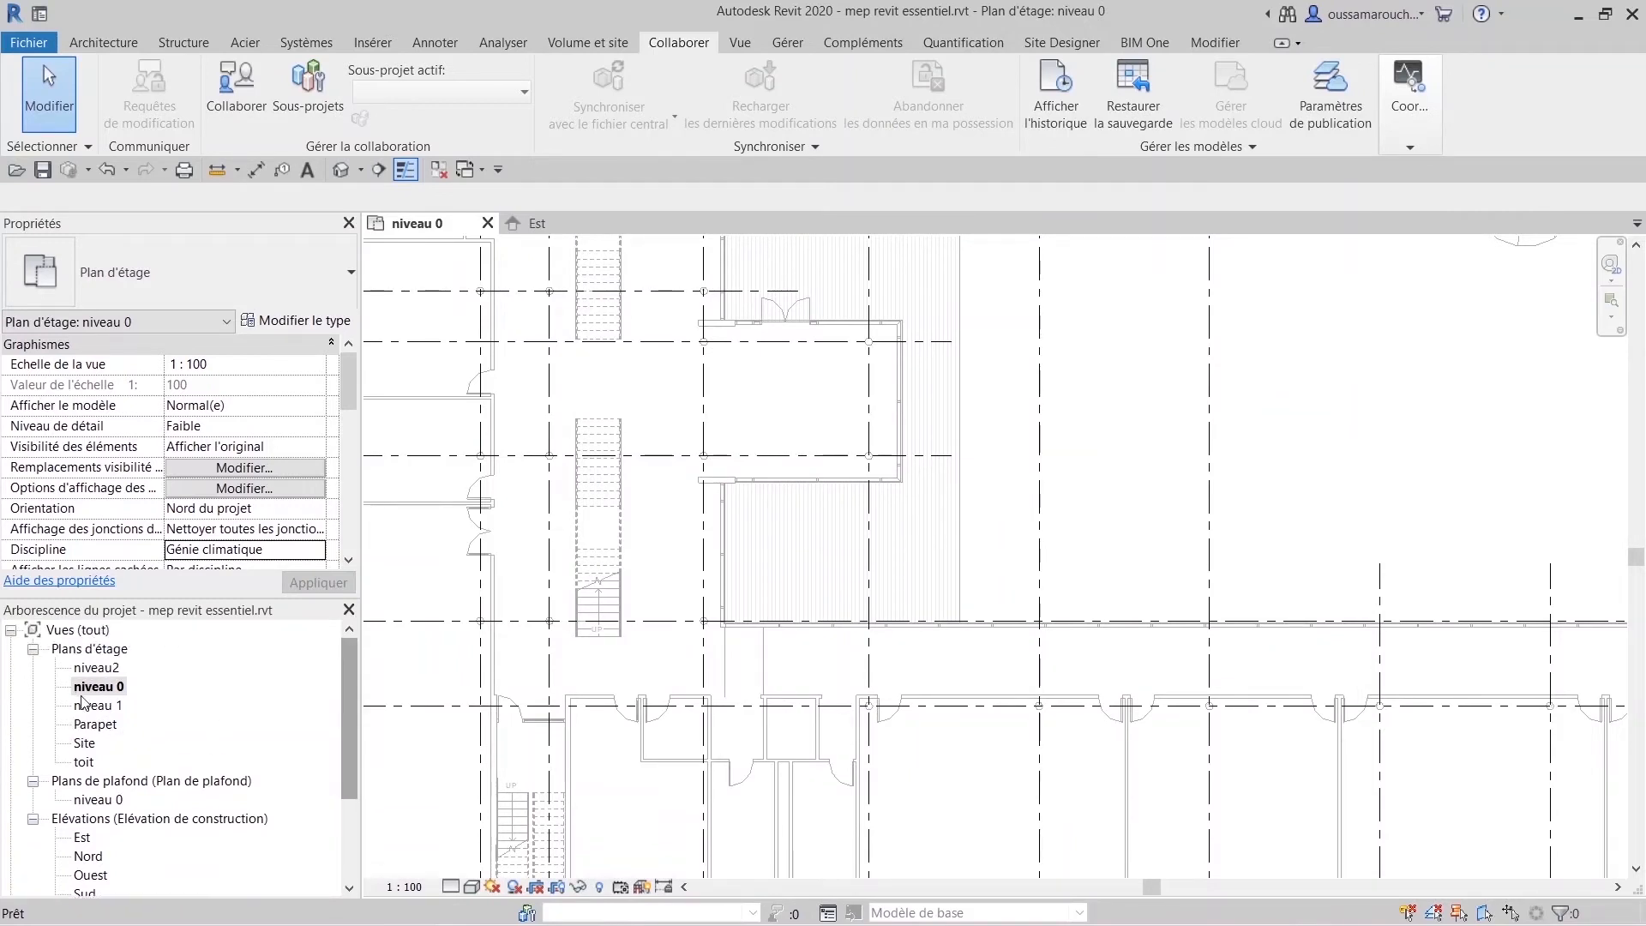
pyautogui.click(76, 649)
pyautogui.rightClick(83, 650)
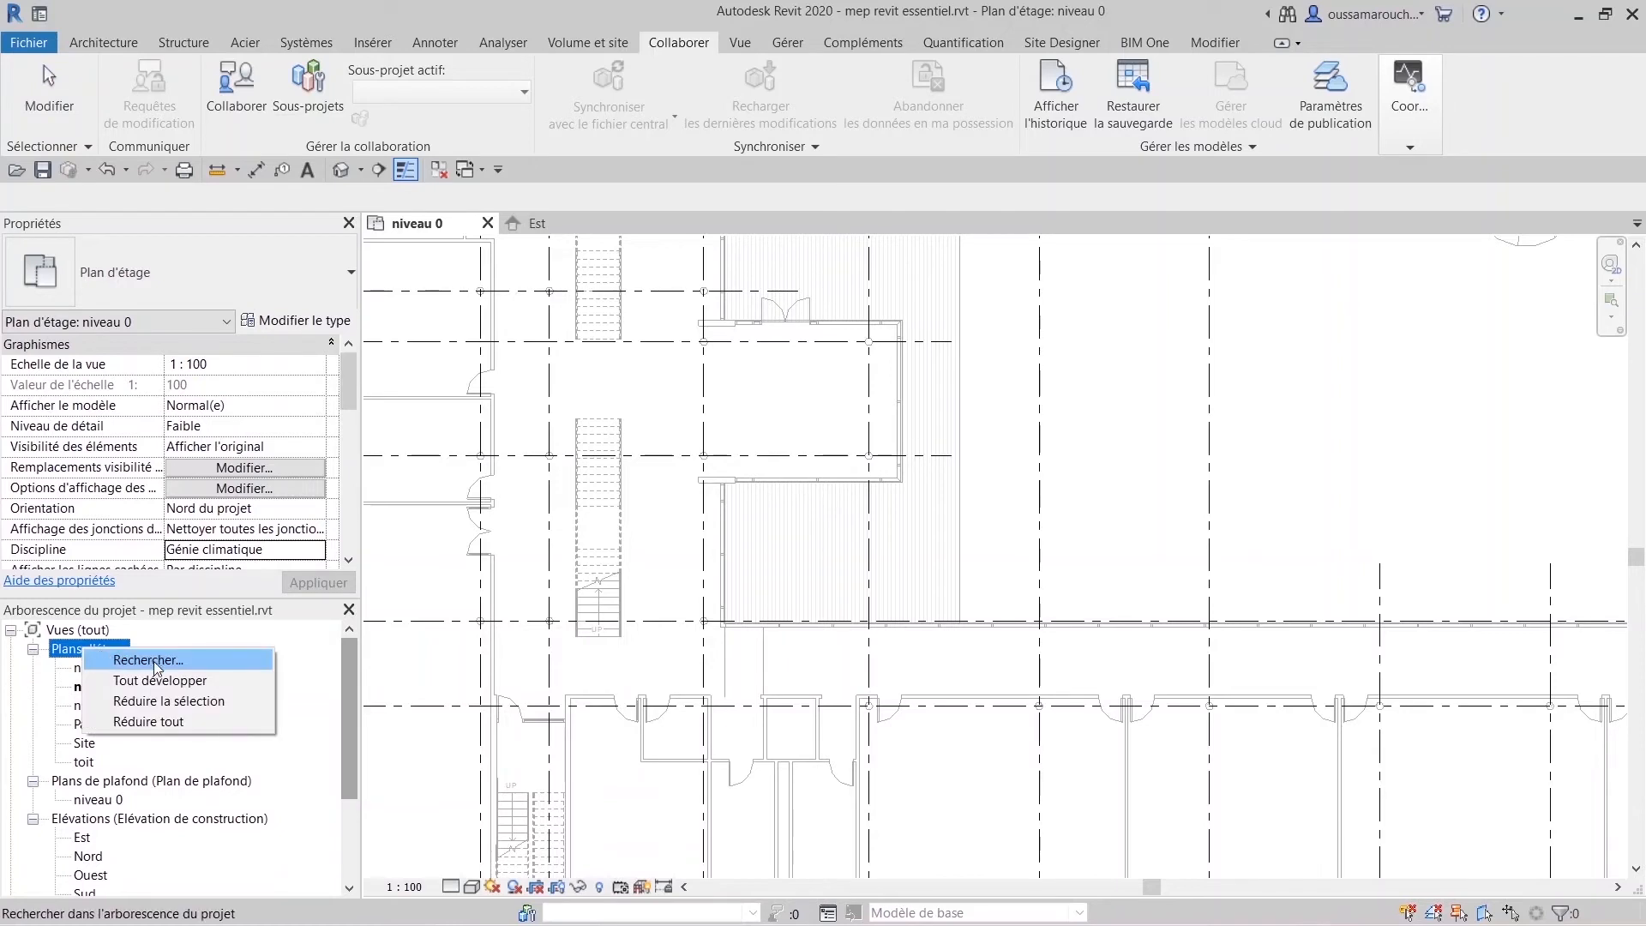
pyautogui.click(70, 633)
pyautogui.rightClick(70, 633)
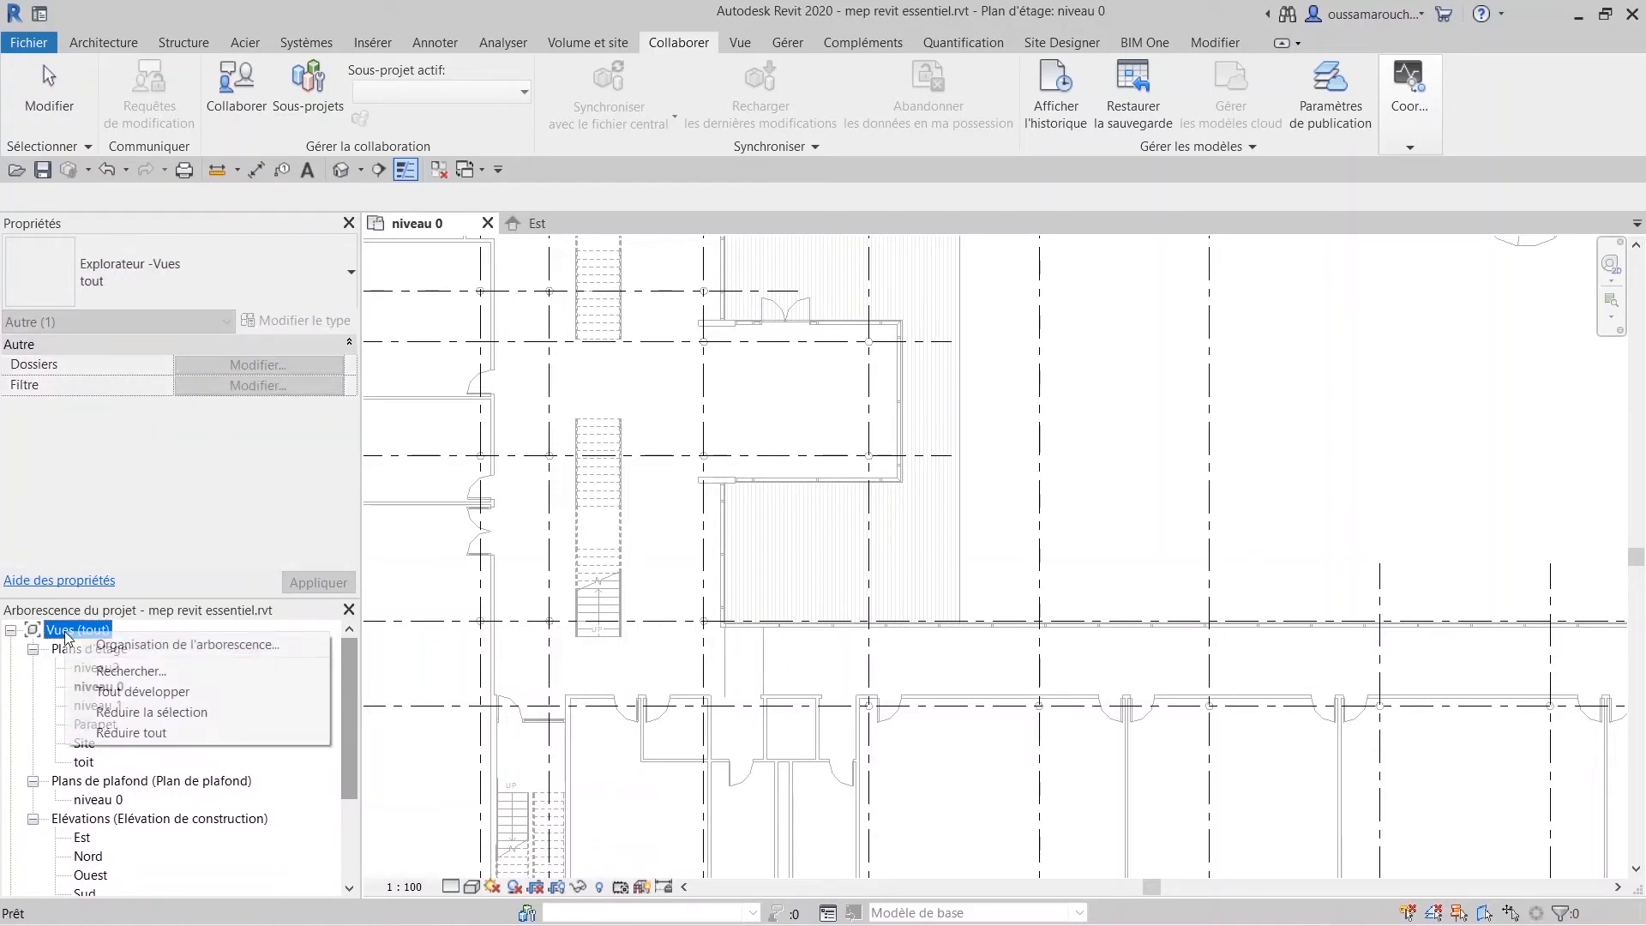
pyautogui.click(175, 645)
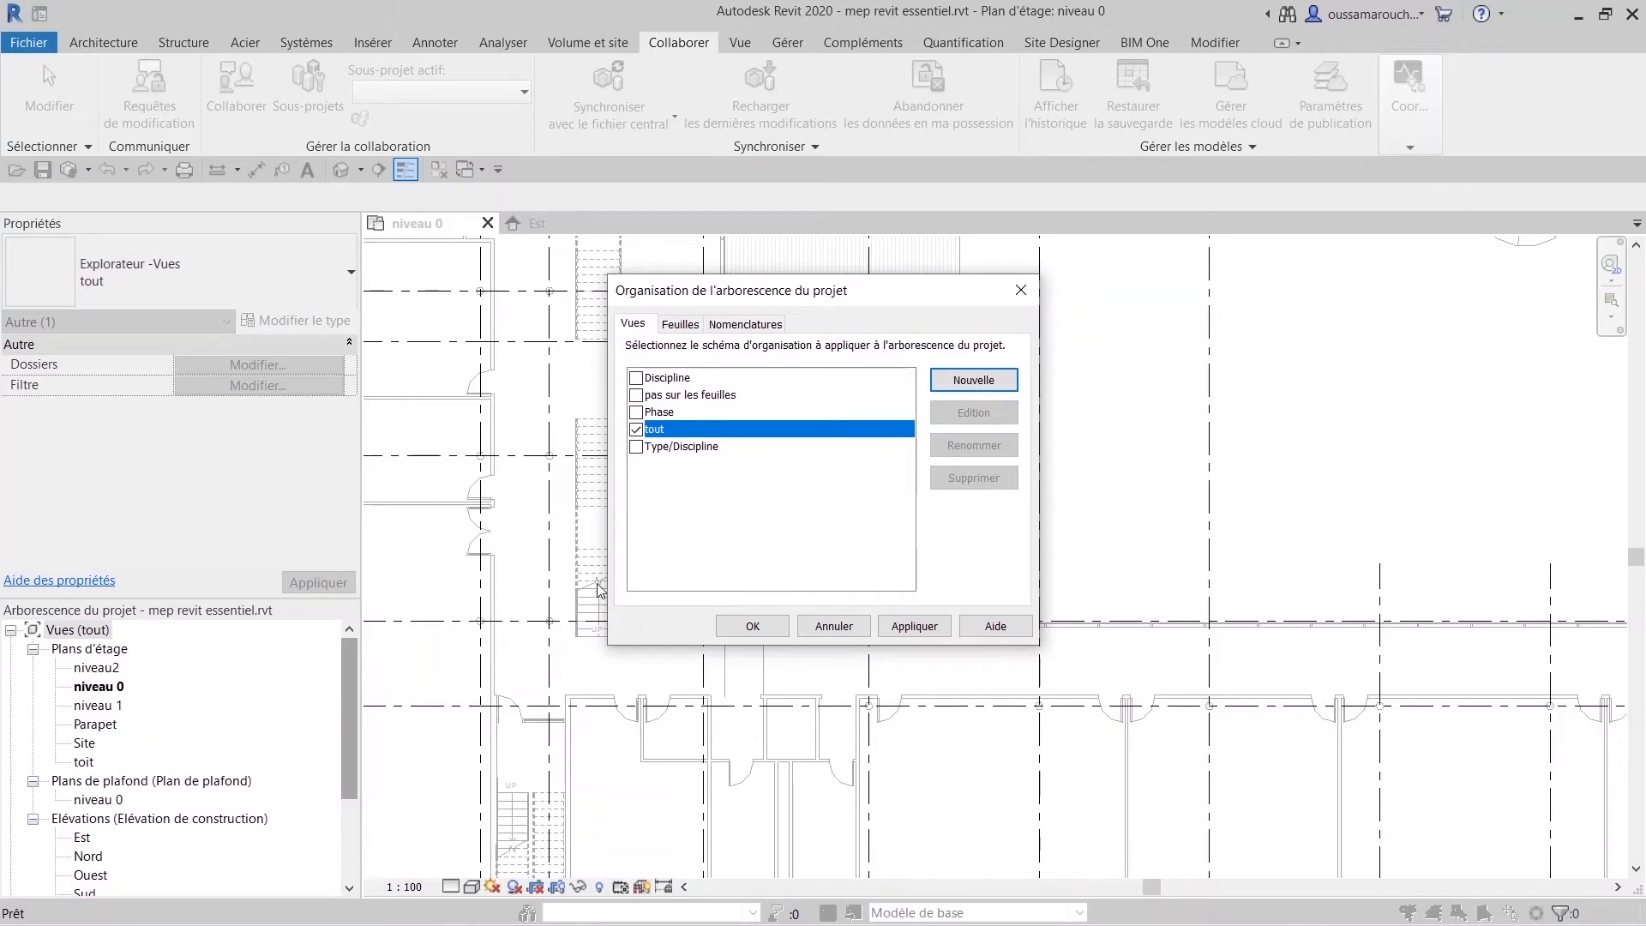
pyautogui.click(641, 378)
pyautogui.click(636, 378)
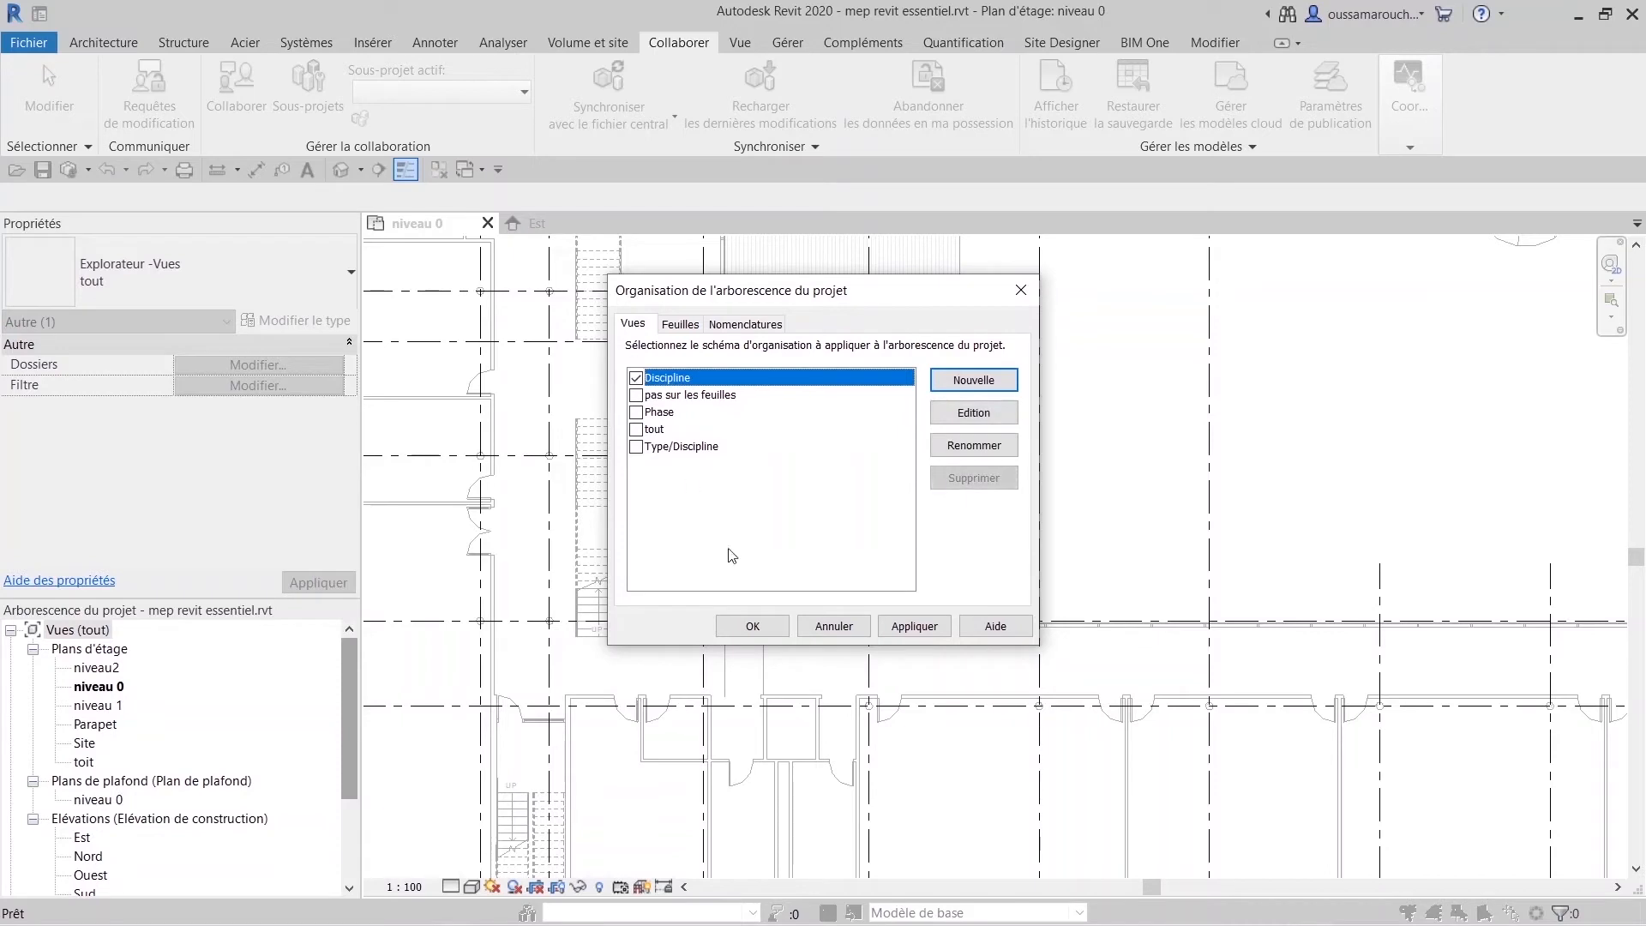
pyautogui.click(753, 626)
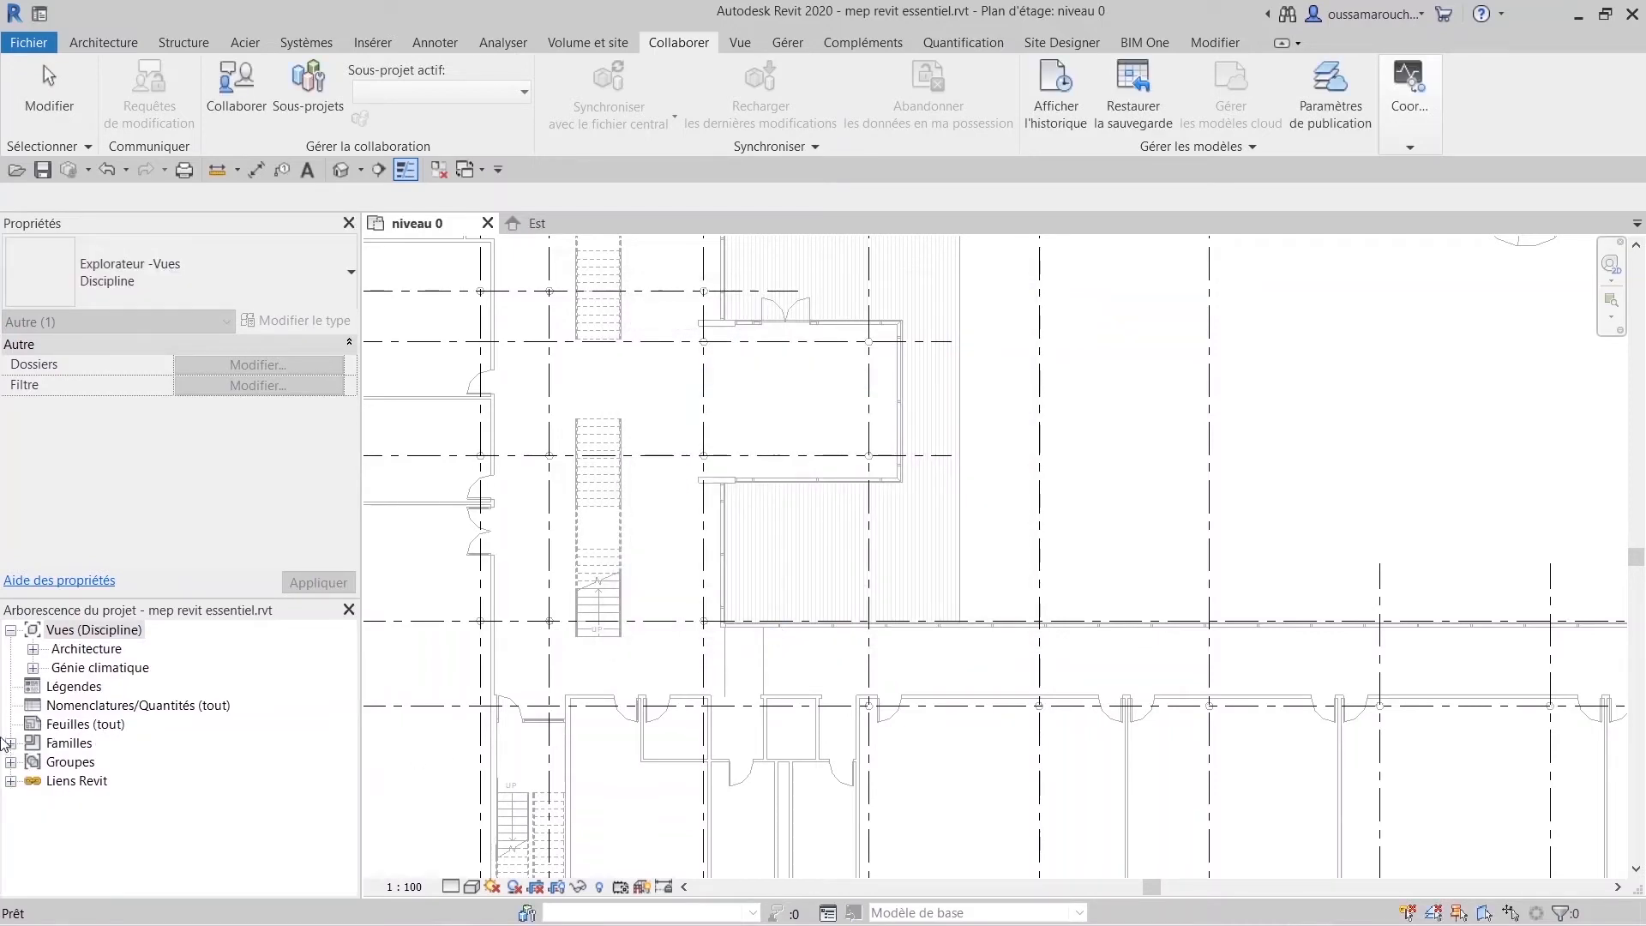
# Examine the views grouped under Architecture and Génie climatique in the project browser, and collapse the whole tree.
pyautogui.click(33, 649)
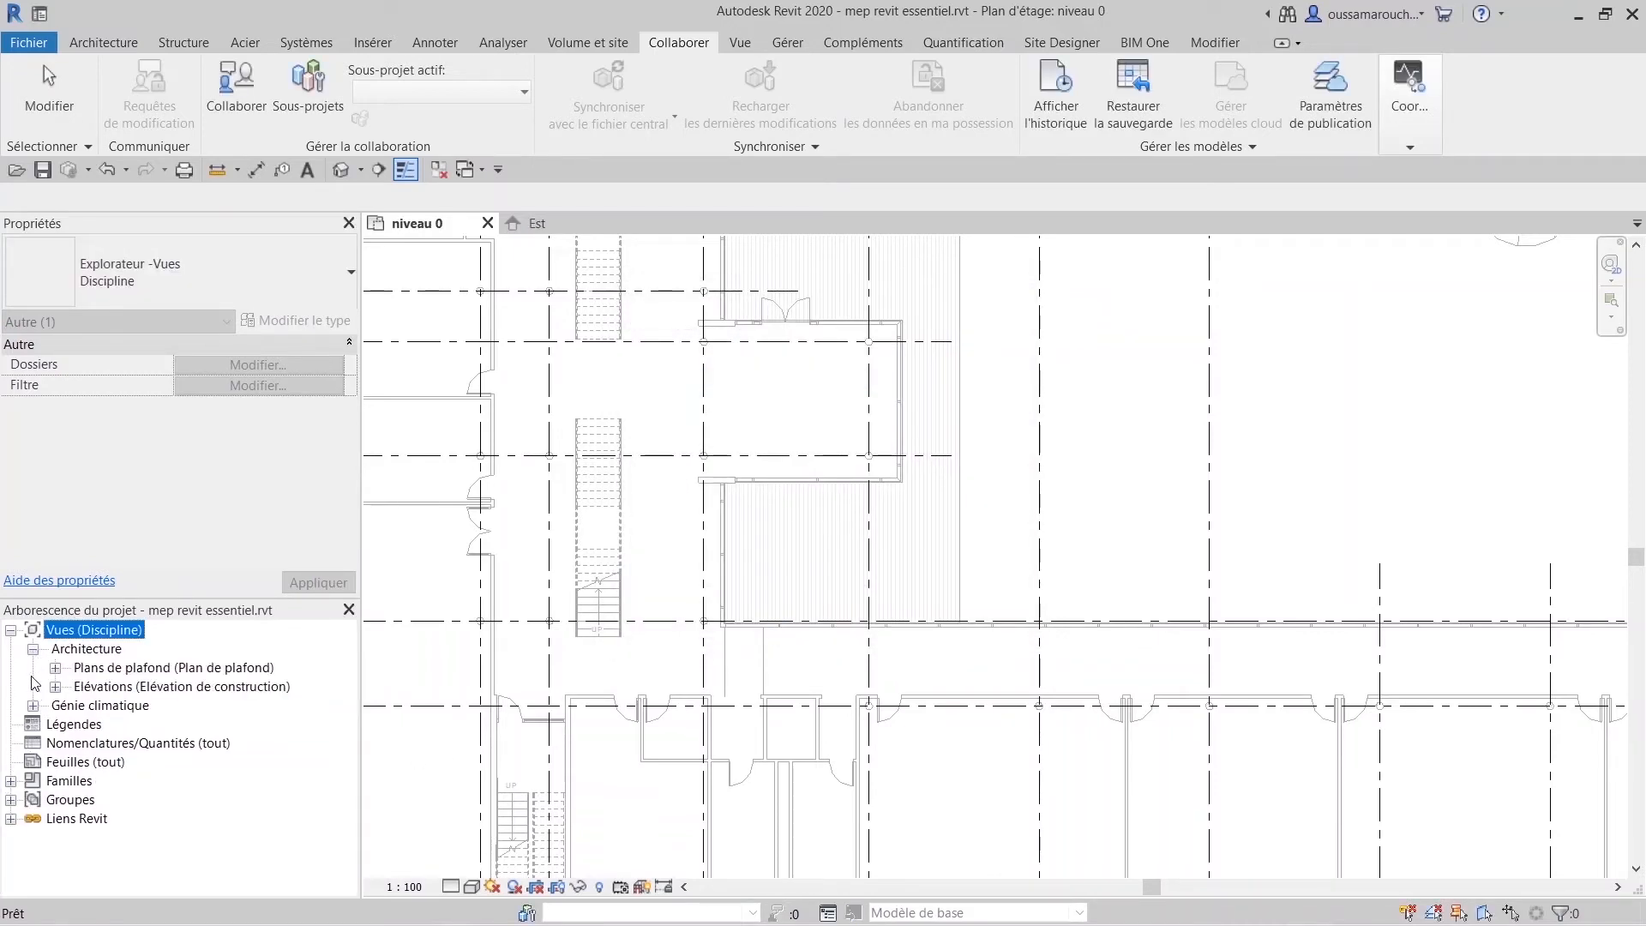
pyautogui.click(33, 706)
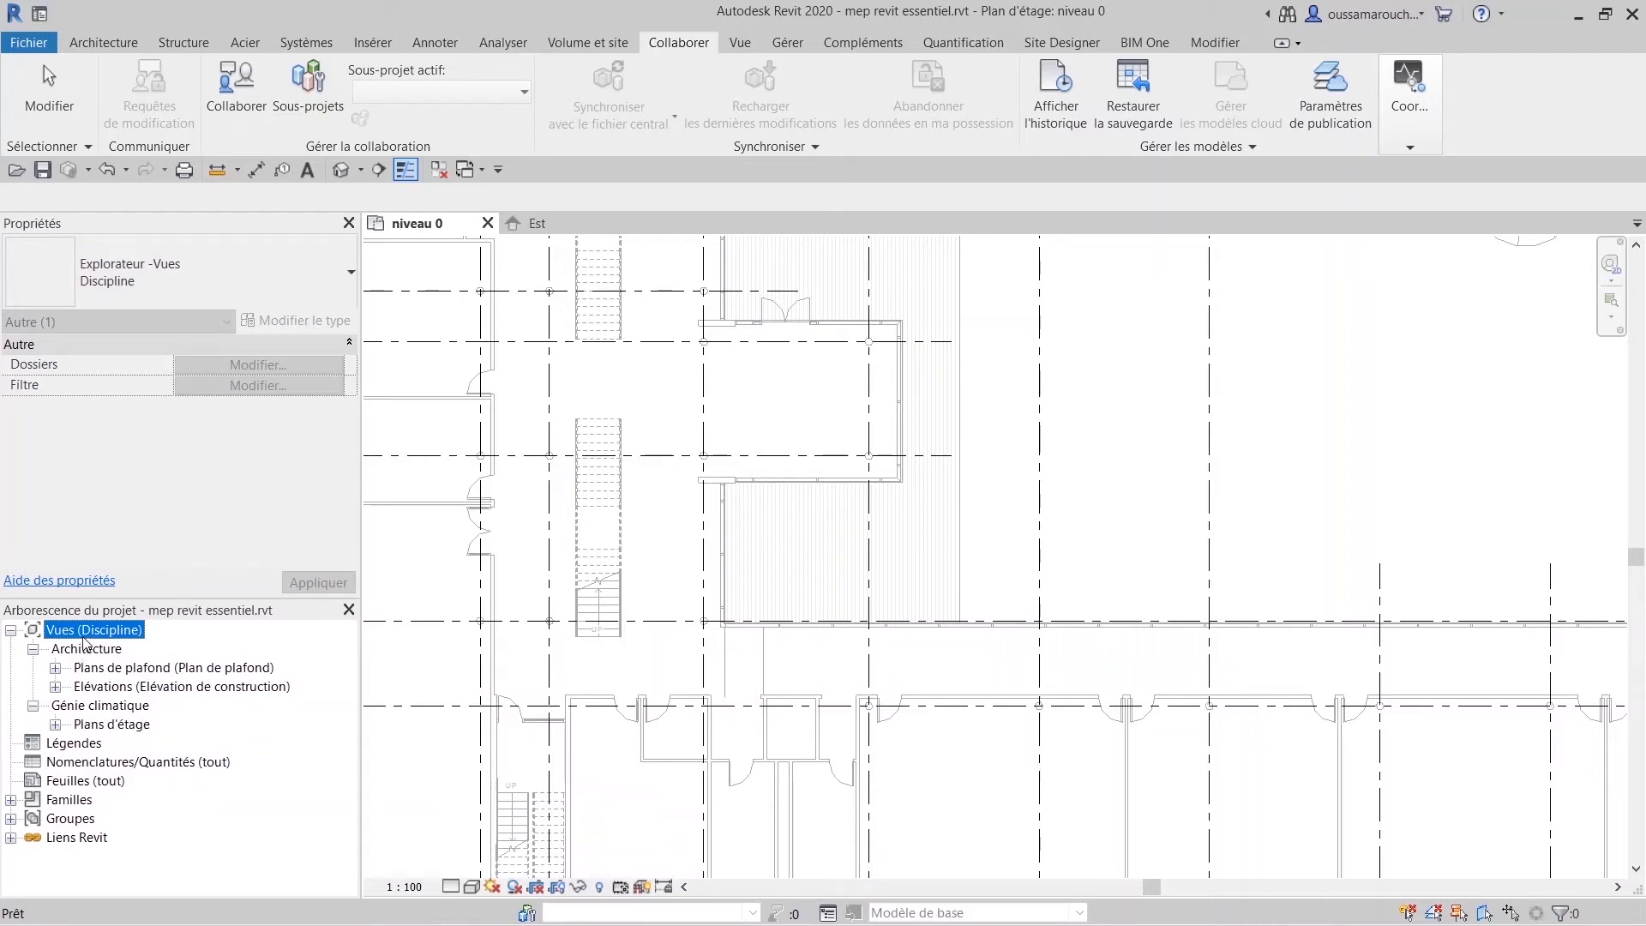
pyautogui.rightClick(210, 812)
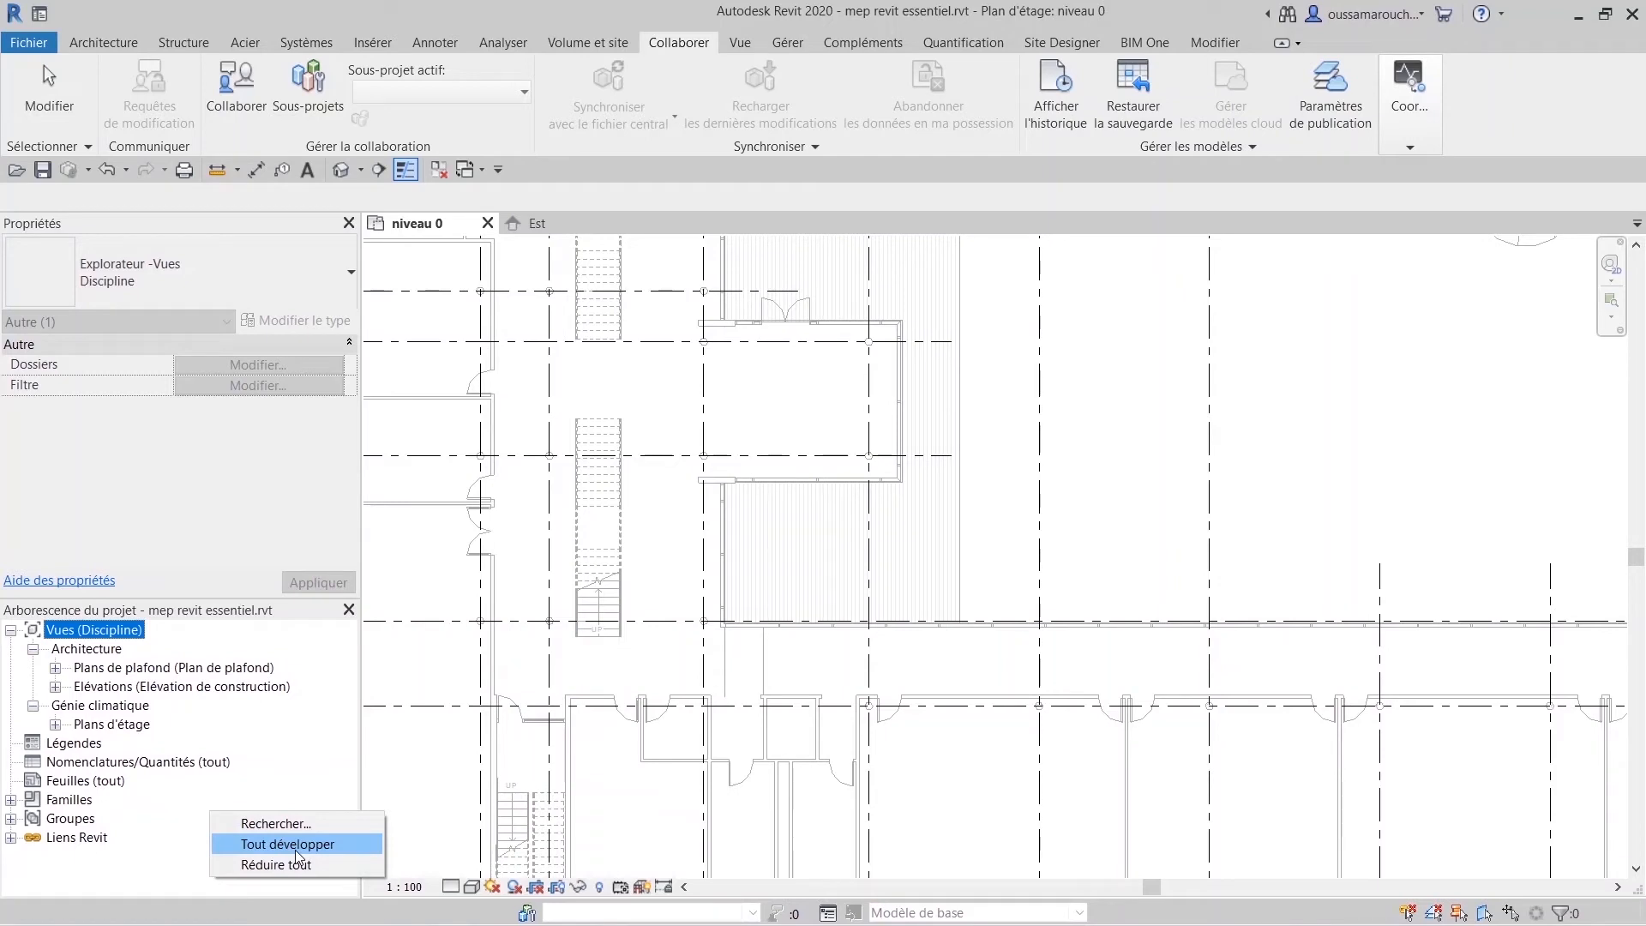
pyautogui.click(295, 851)
pyautogui.scroll(-3, 223, 799)
pyautogui.rightClick(223, 799)
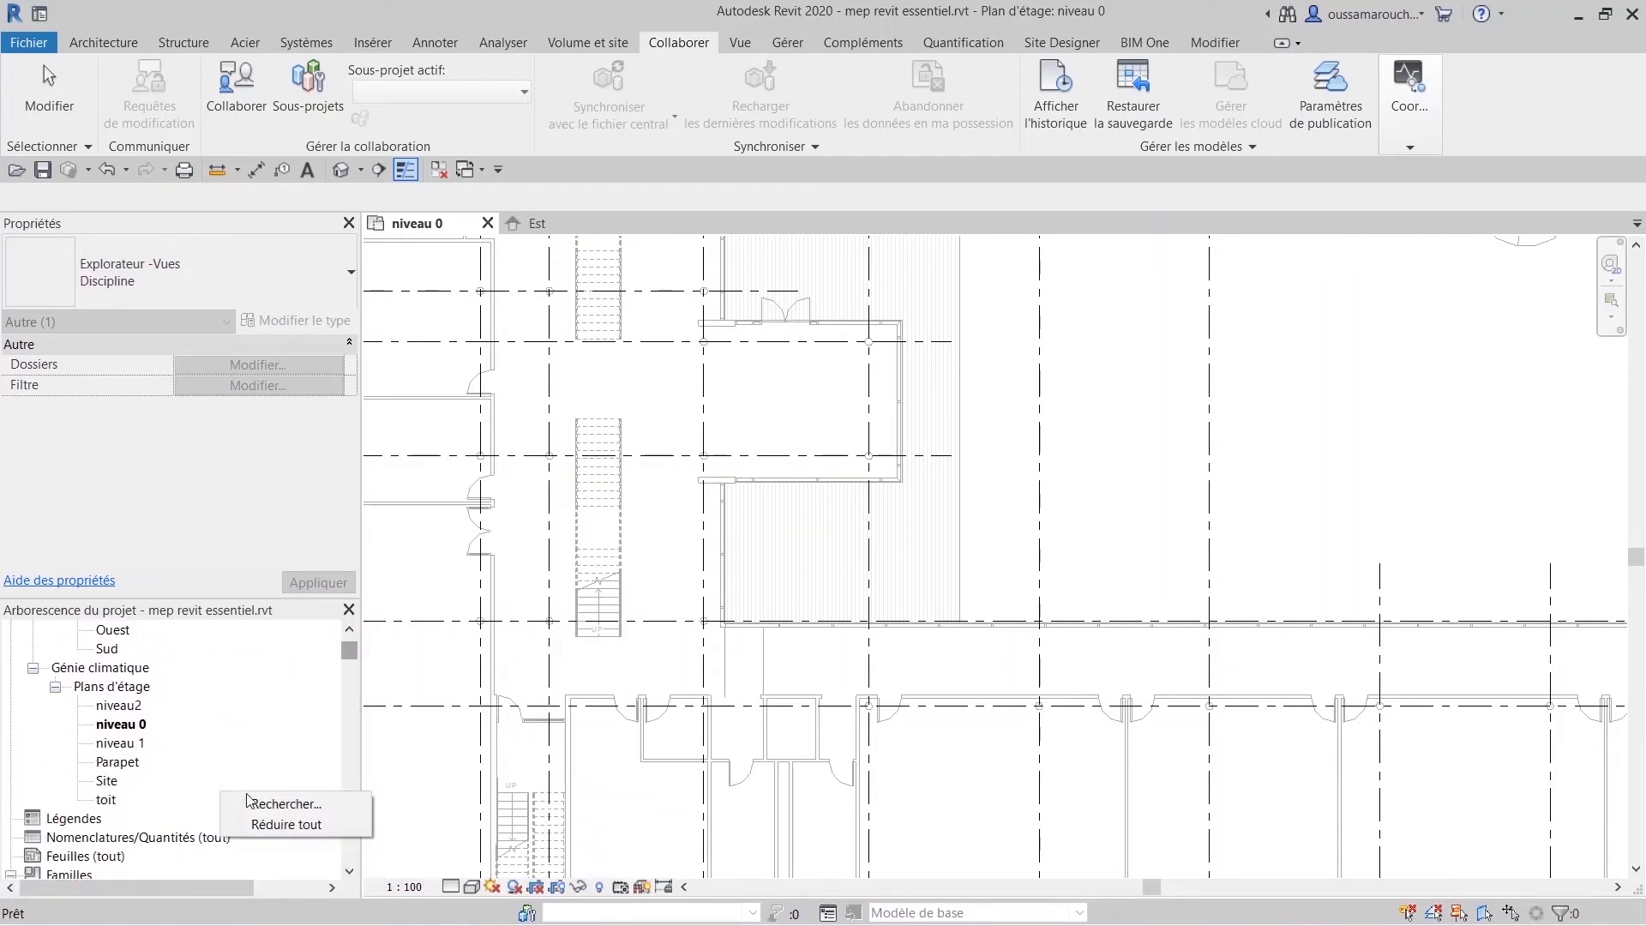
pyautogui.click(271, 824)
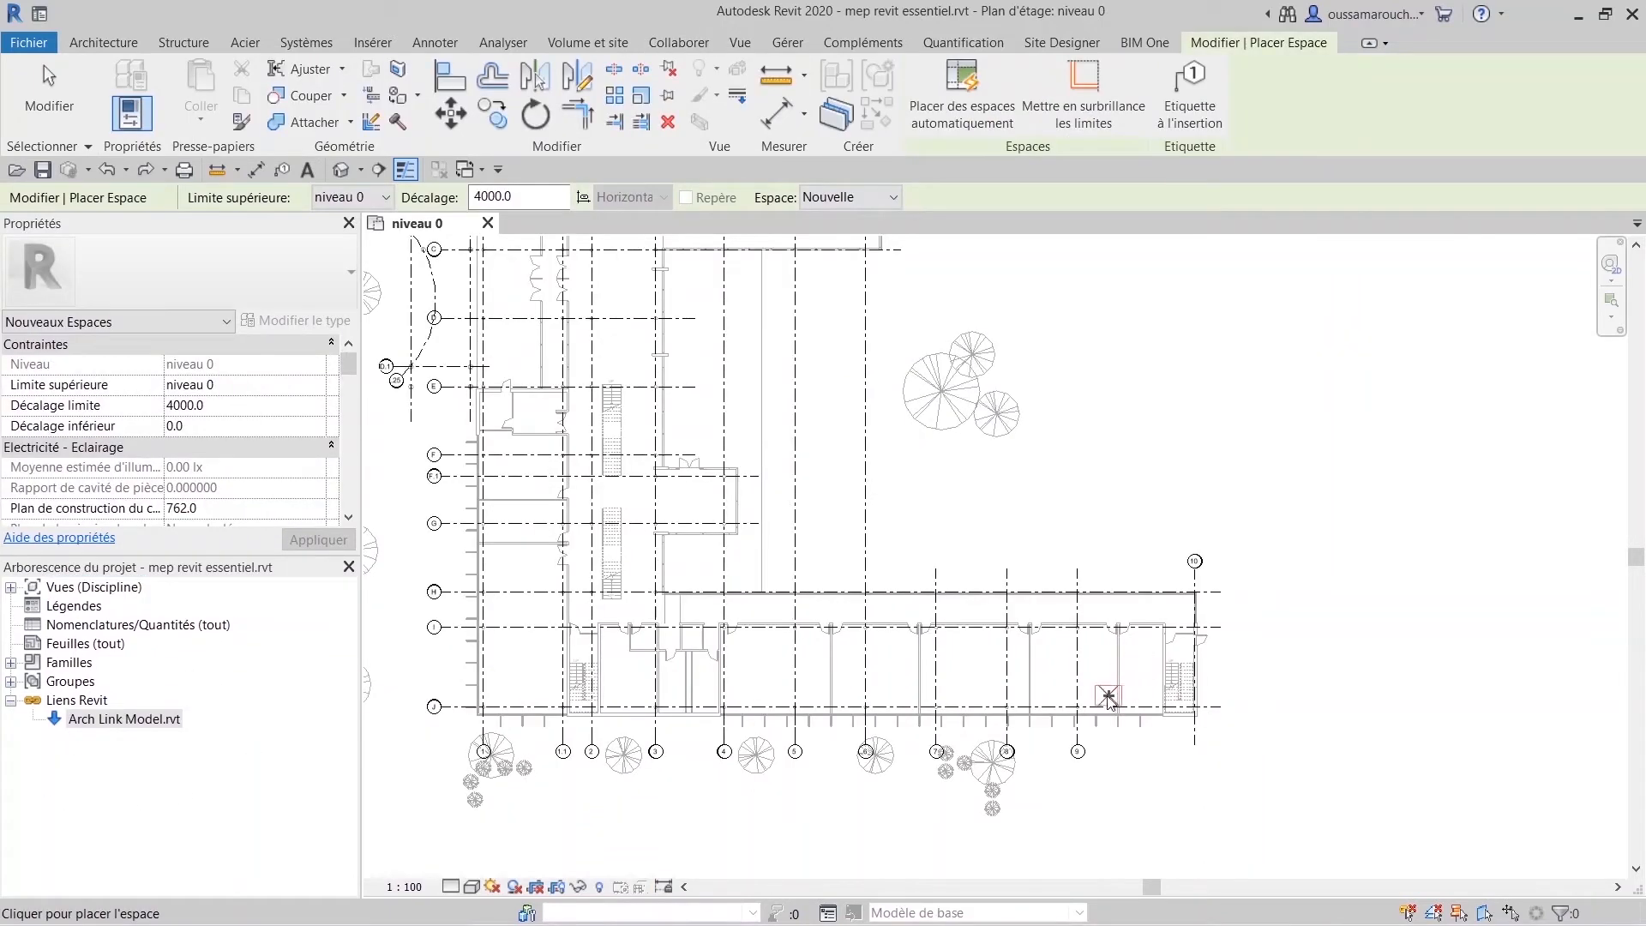
# Try sketching two chained space separation lines in the open area northeast of the niveau 0 building, the second about 23000 mm long.
pyautogui.press('Escape')
pyautogui.press('Escape')
pyautogui.scroll(-2, 960, 626)
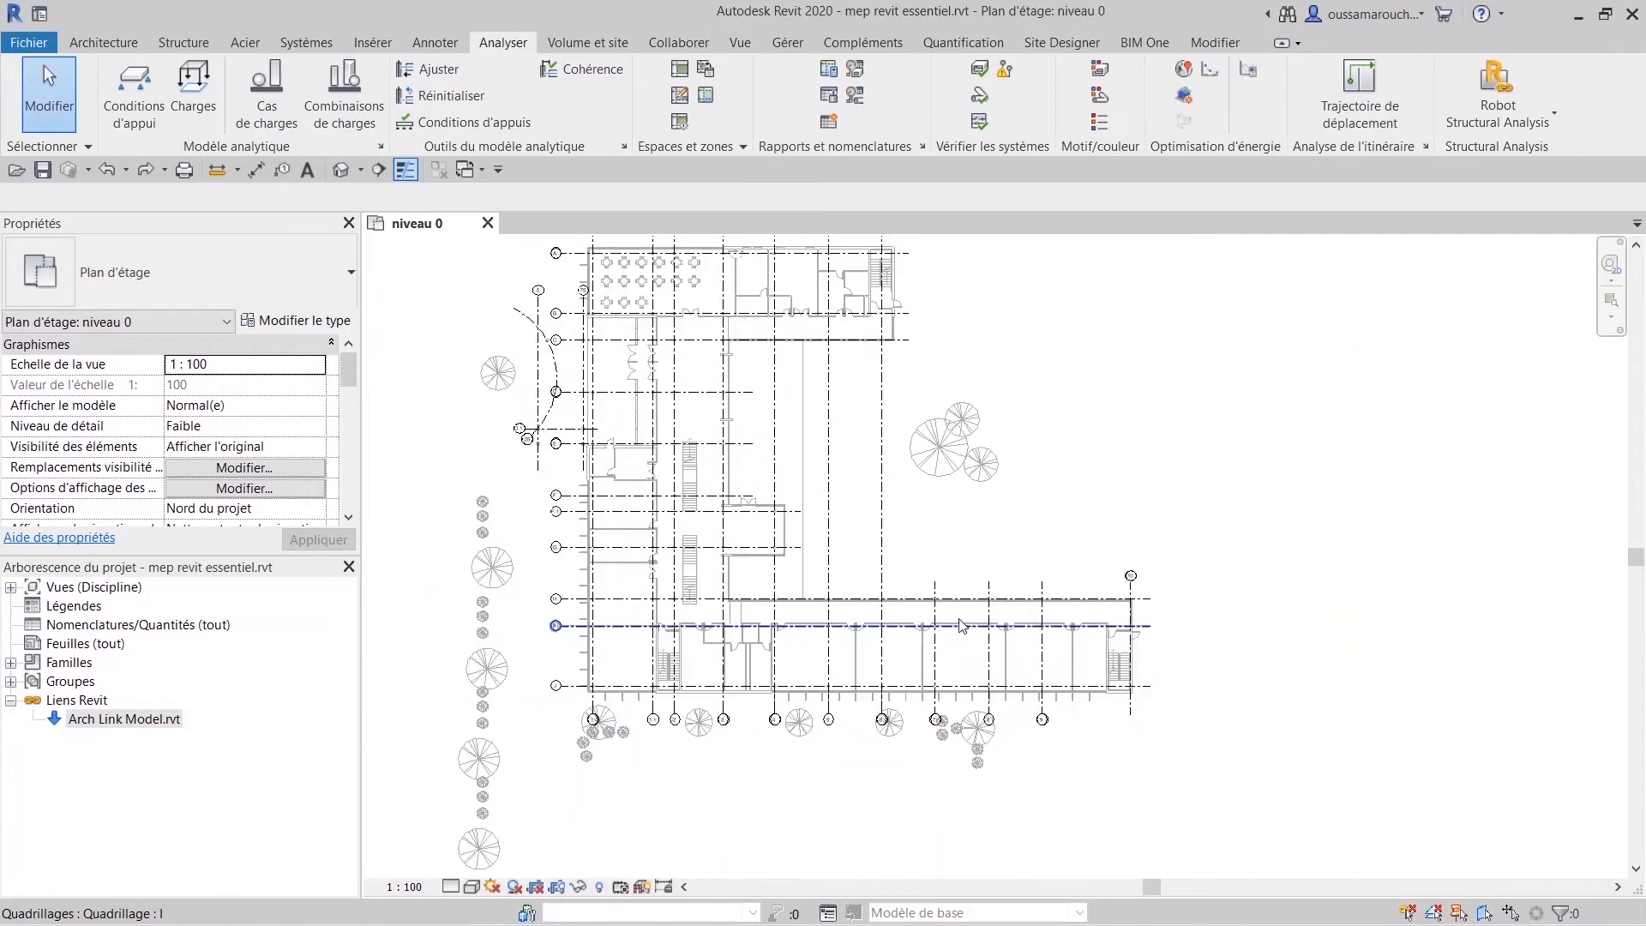
pyautogui.moveTo(974, 632); pyautogui.dragTo(1009, 674, button='middle')
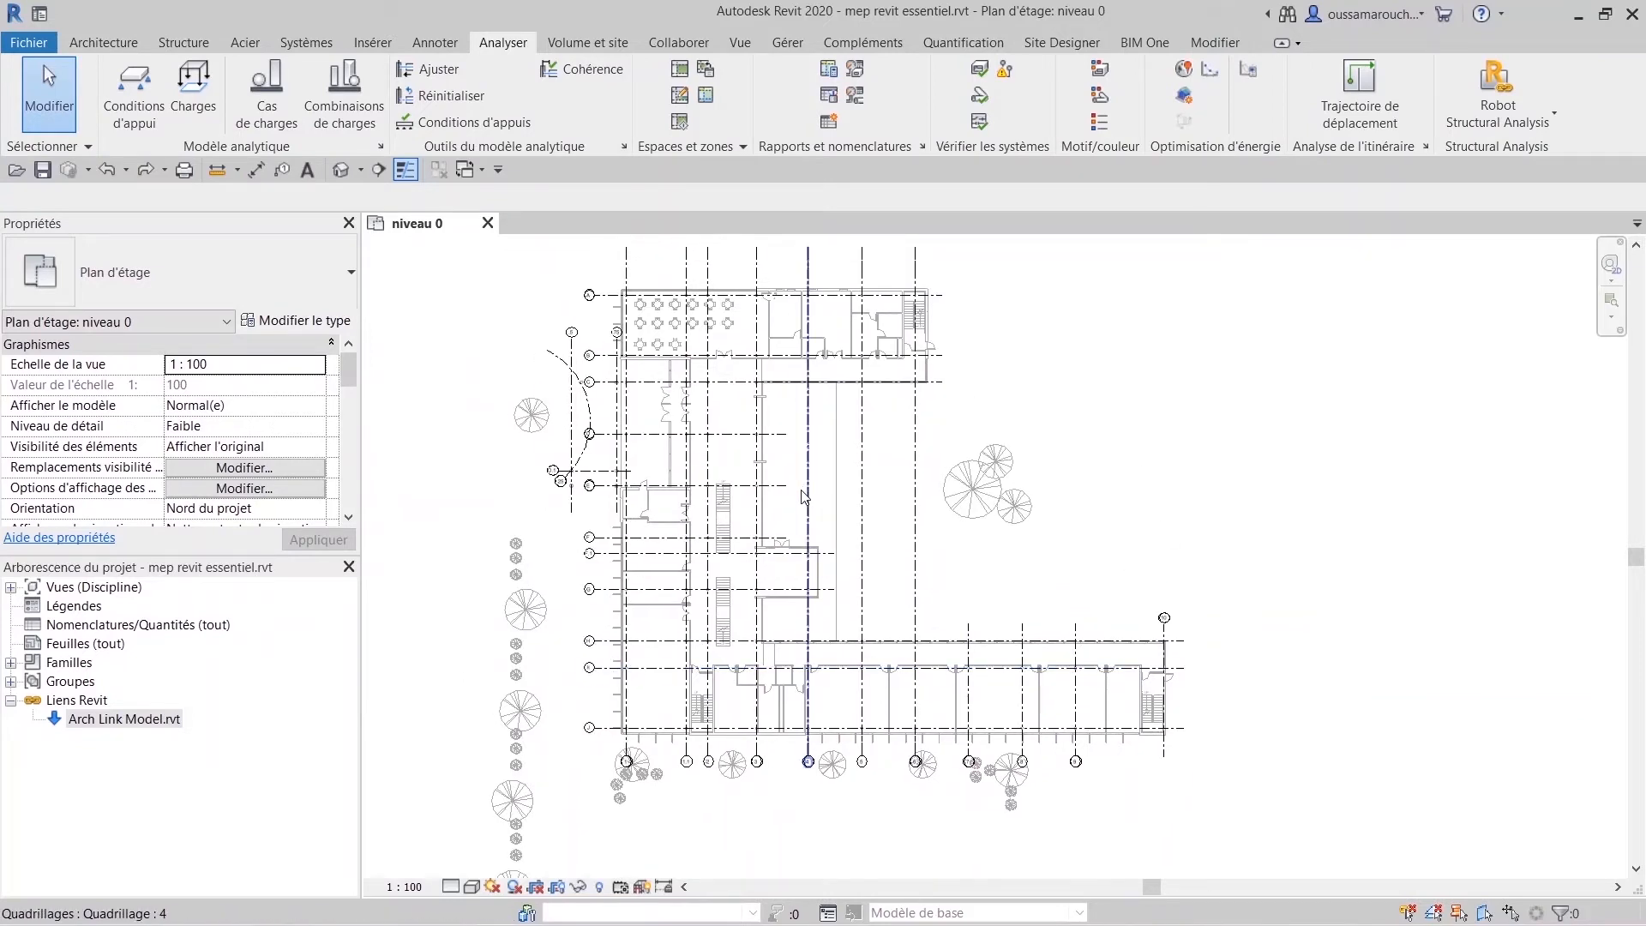
pyautogui.click(679, 69)
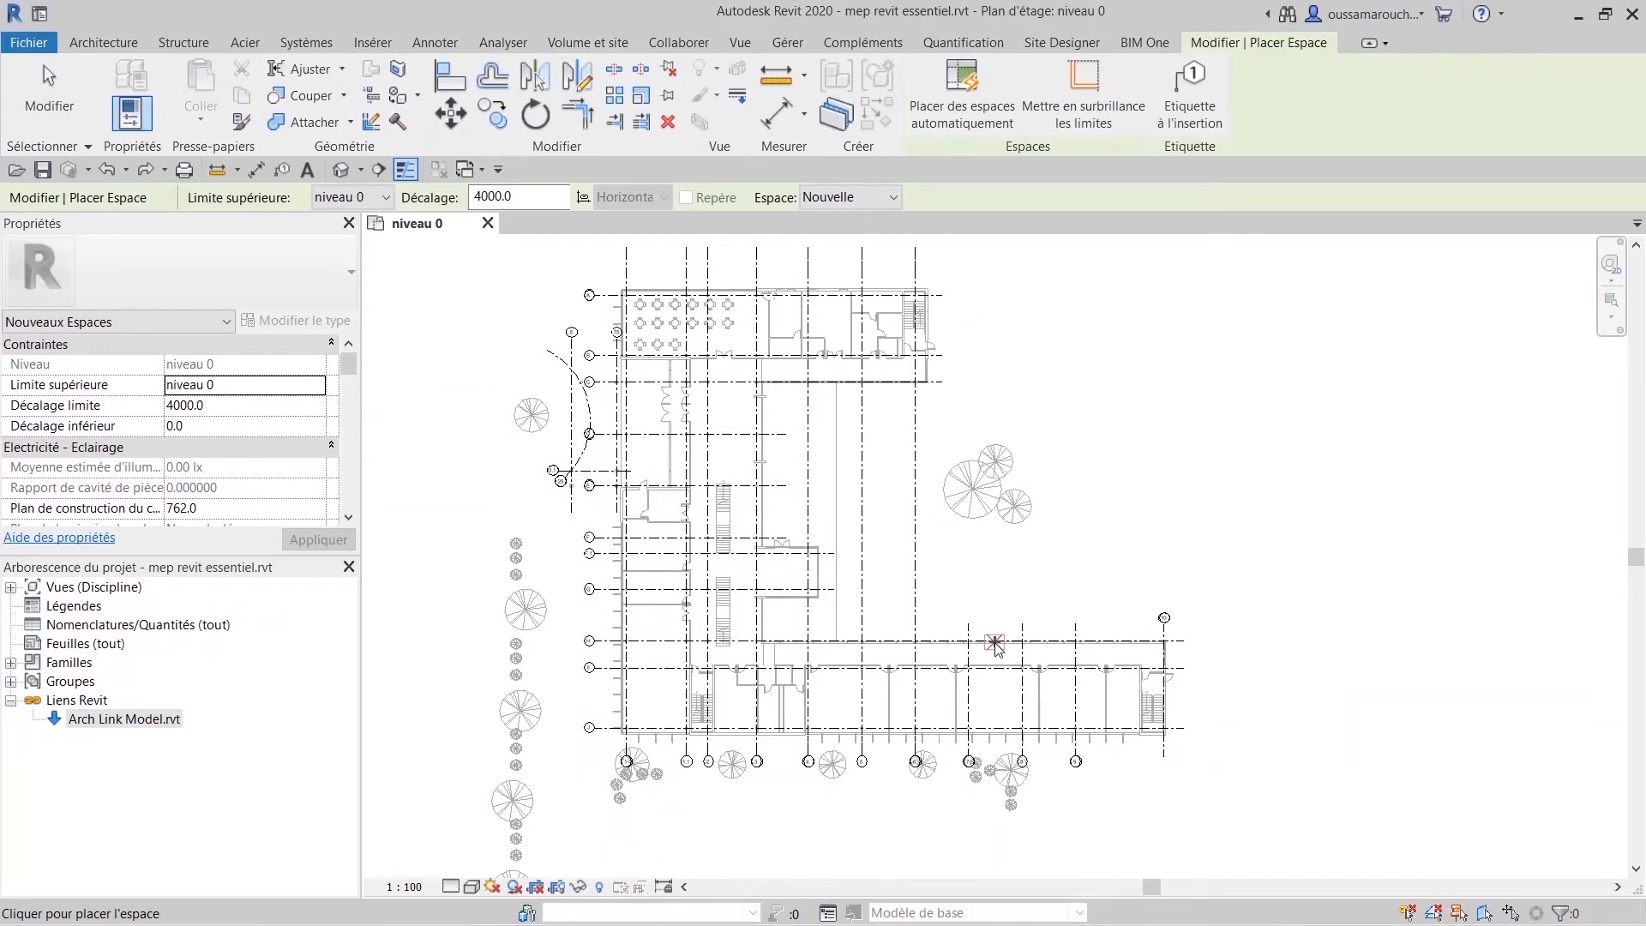
pyautogui.click(485, 43)
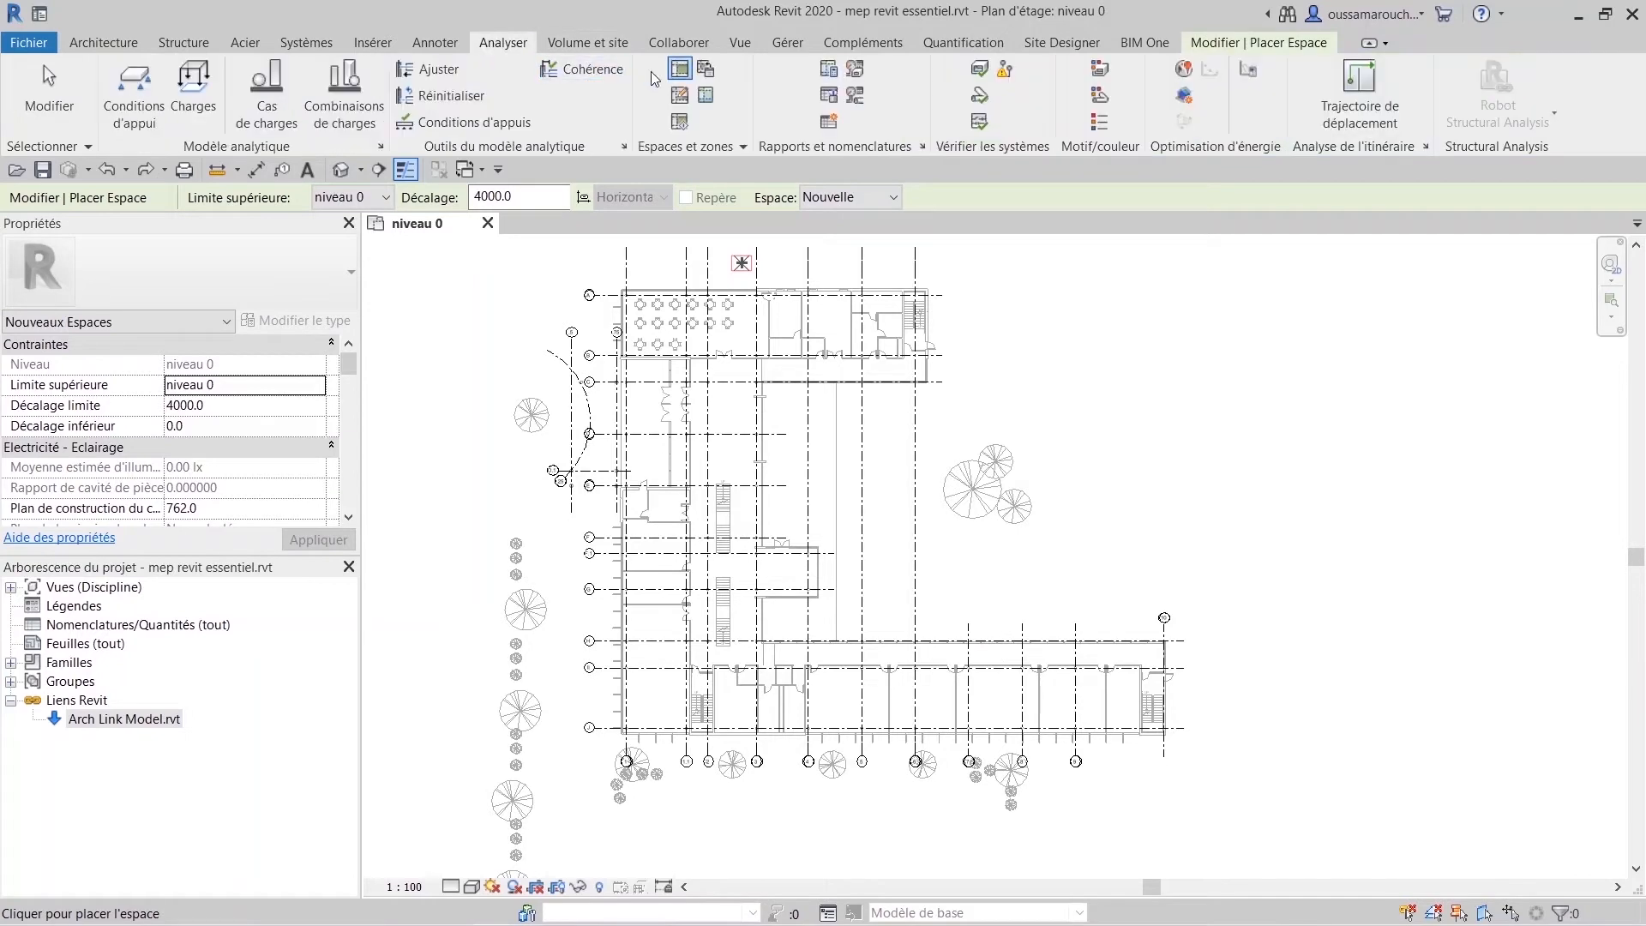
pyautogui.click(1126, 448)
pyautogui.click(1162, 334)
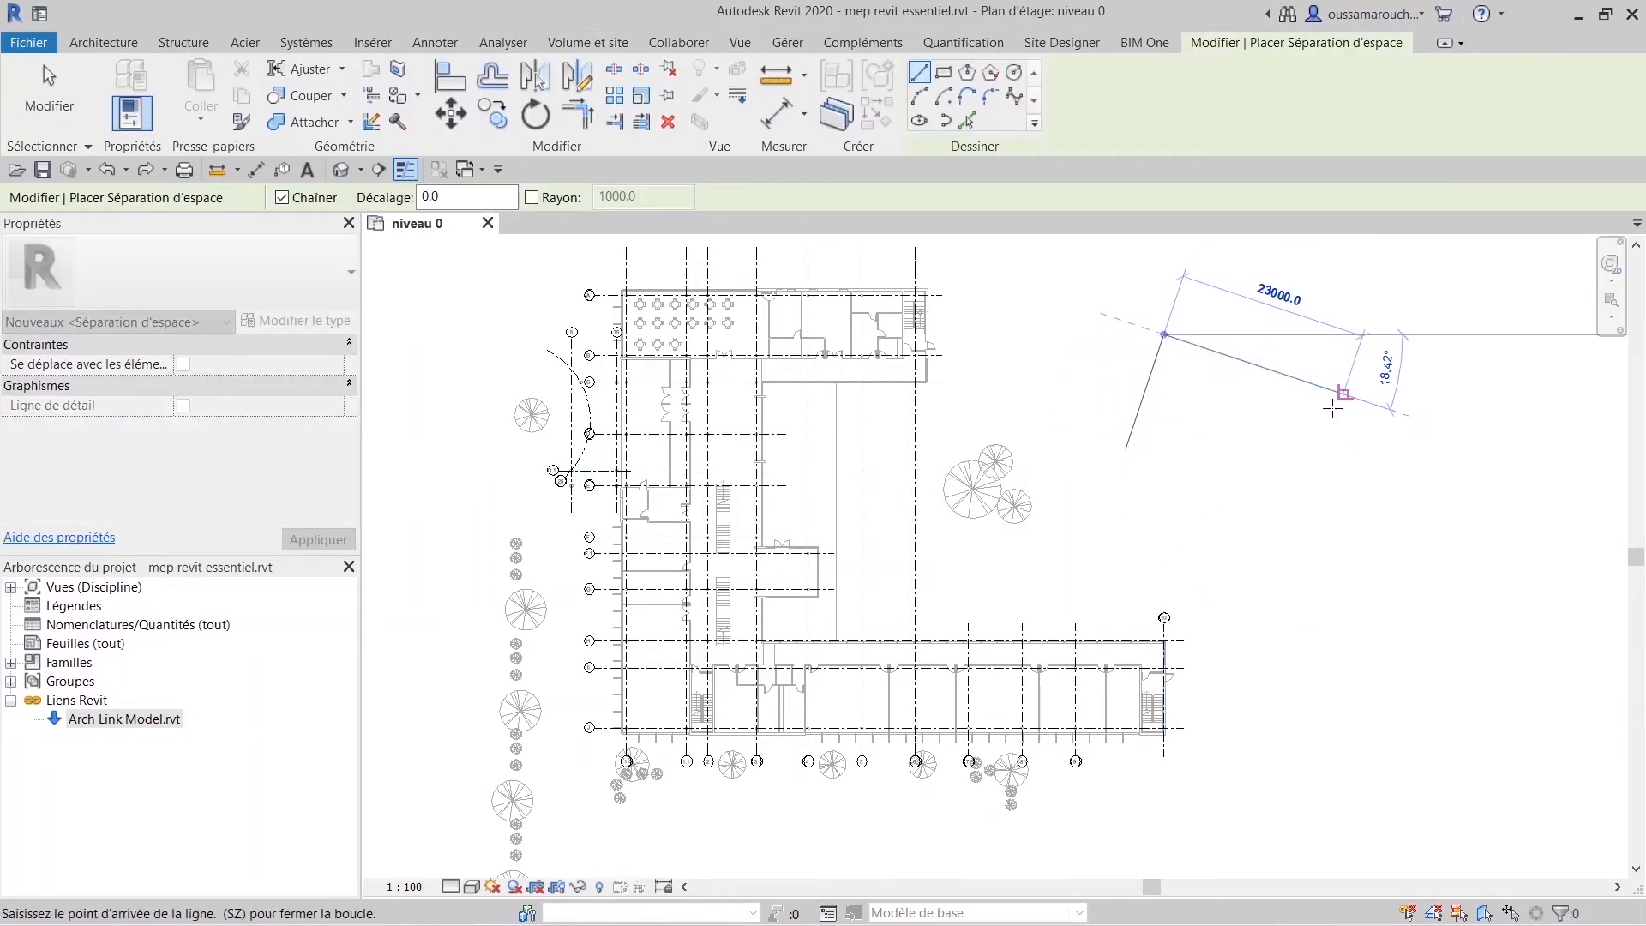
pyautogui.click(1343, 394)
pyautogui.press('Escape')
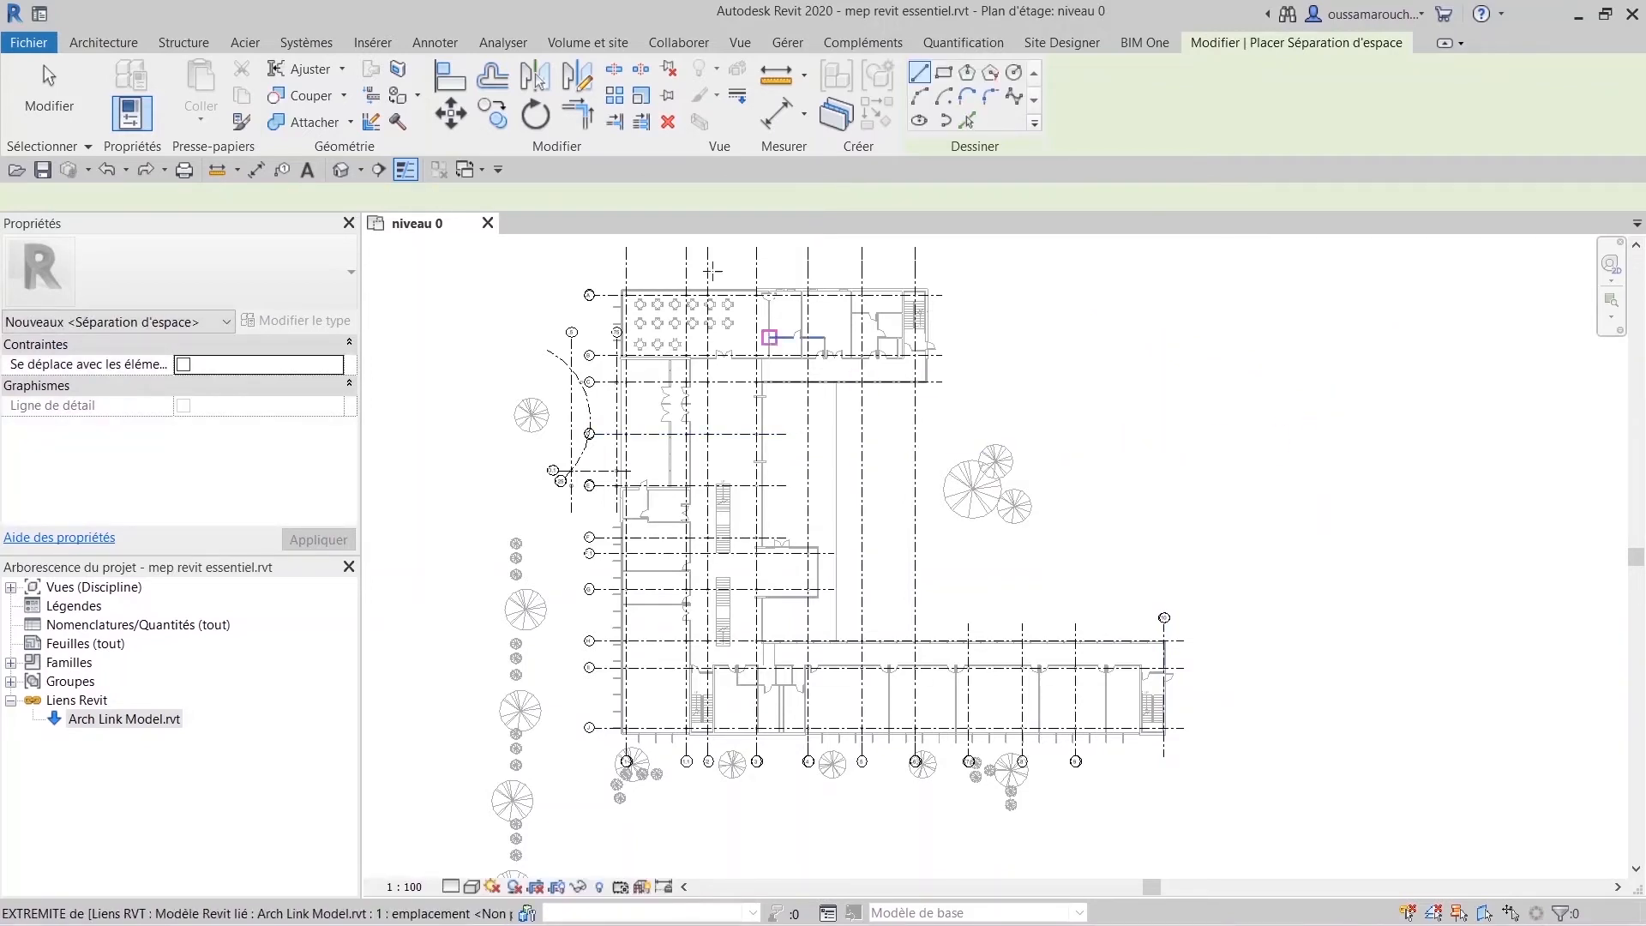
pyautogui.click(506, 43)
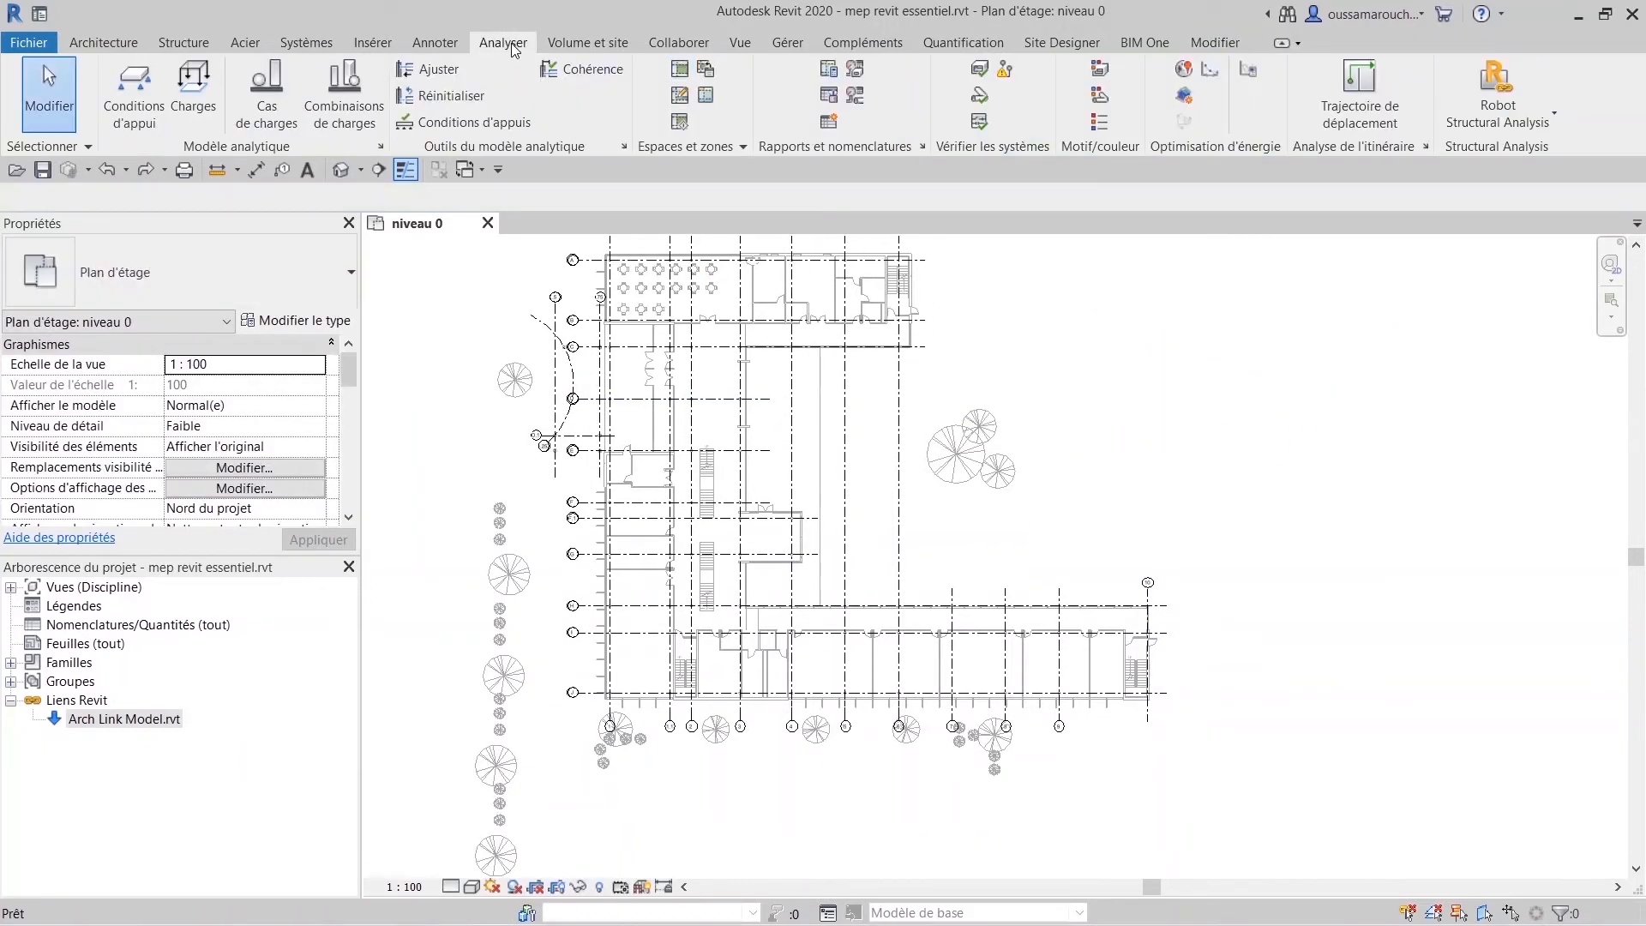
pyautogui.click(679, 68)
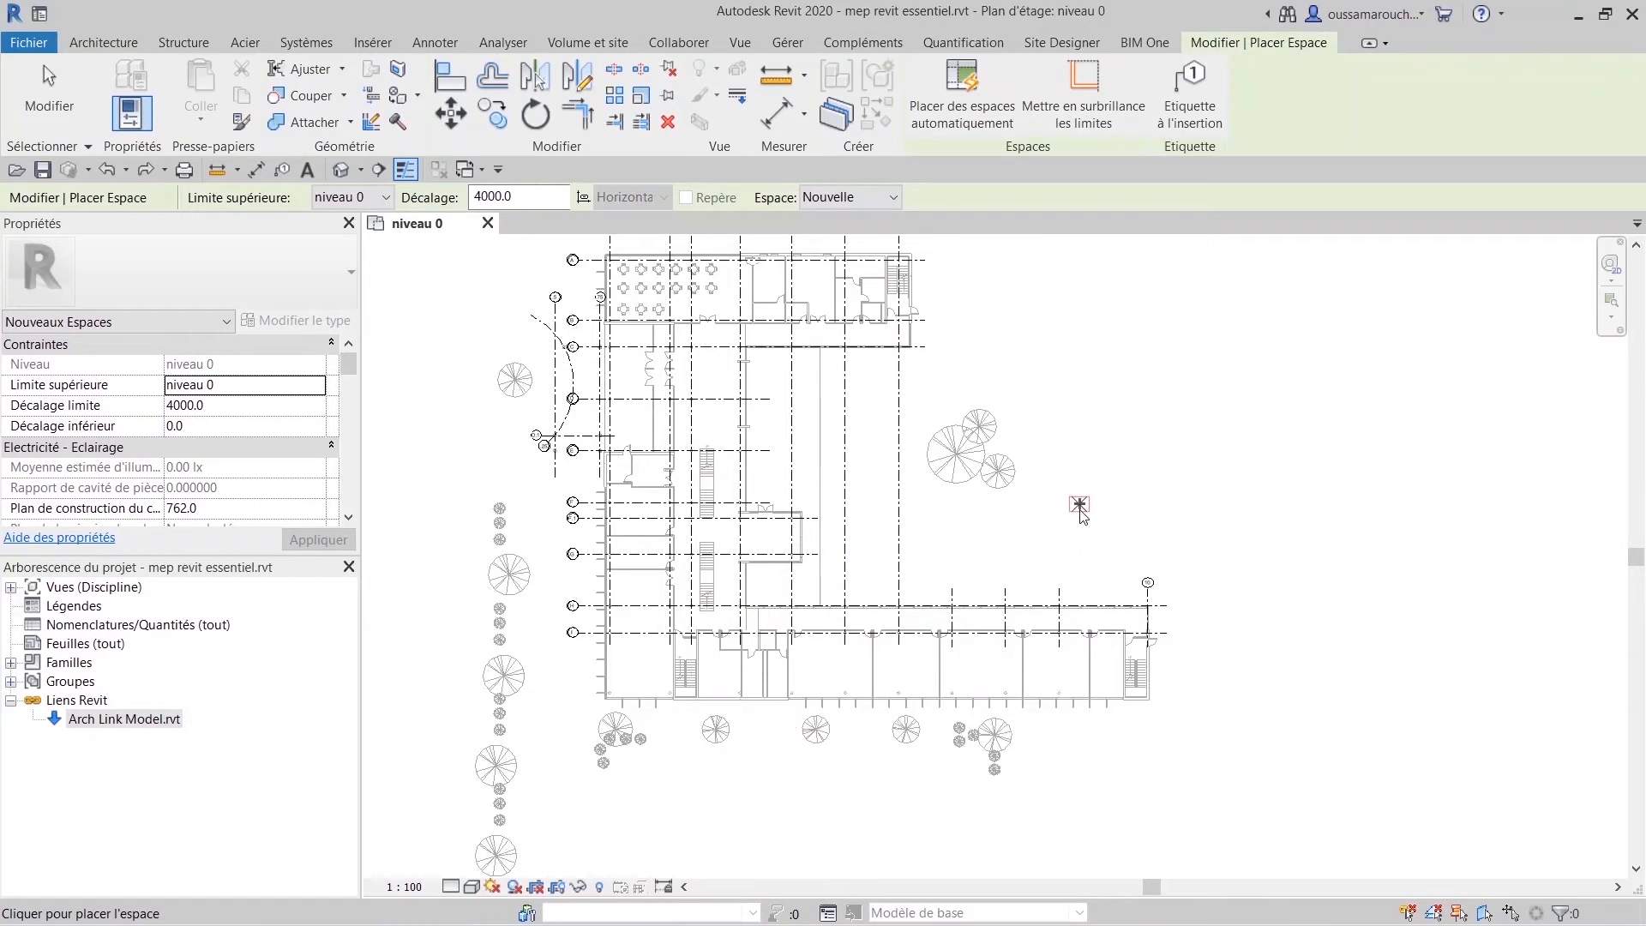
pyautogui.scroll(2, 1080, 515)
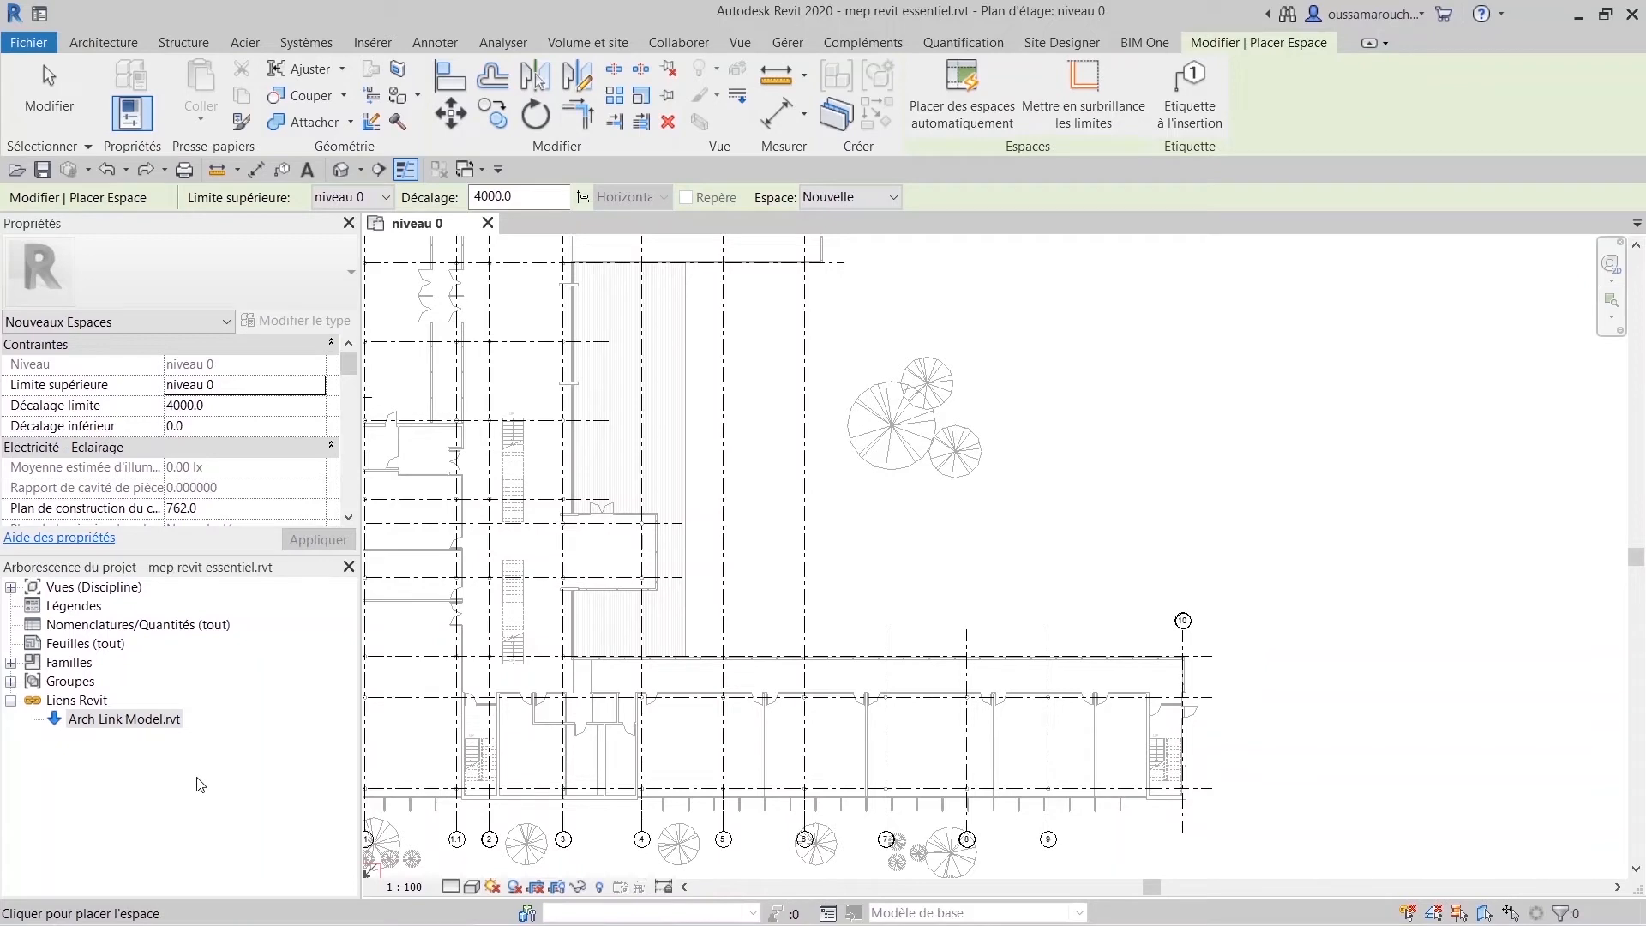
# Enable the Limite de pièce type property of the linked Arch Link Model.rvt.
pyautogui.rightClick(147, 729)
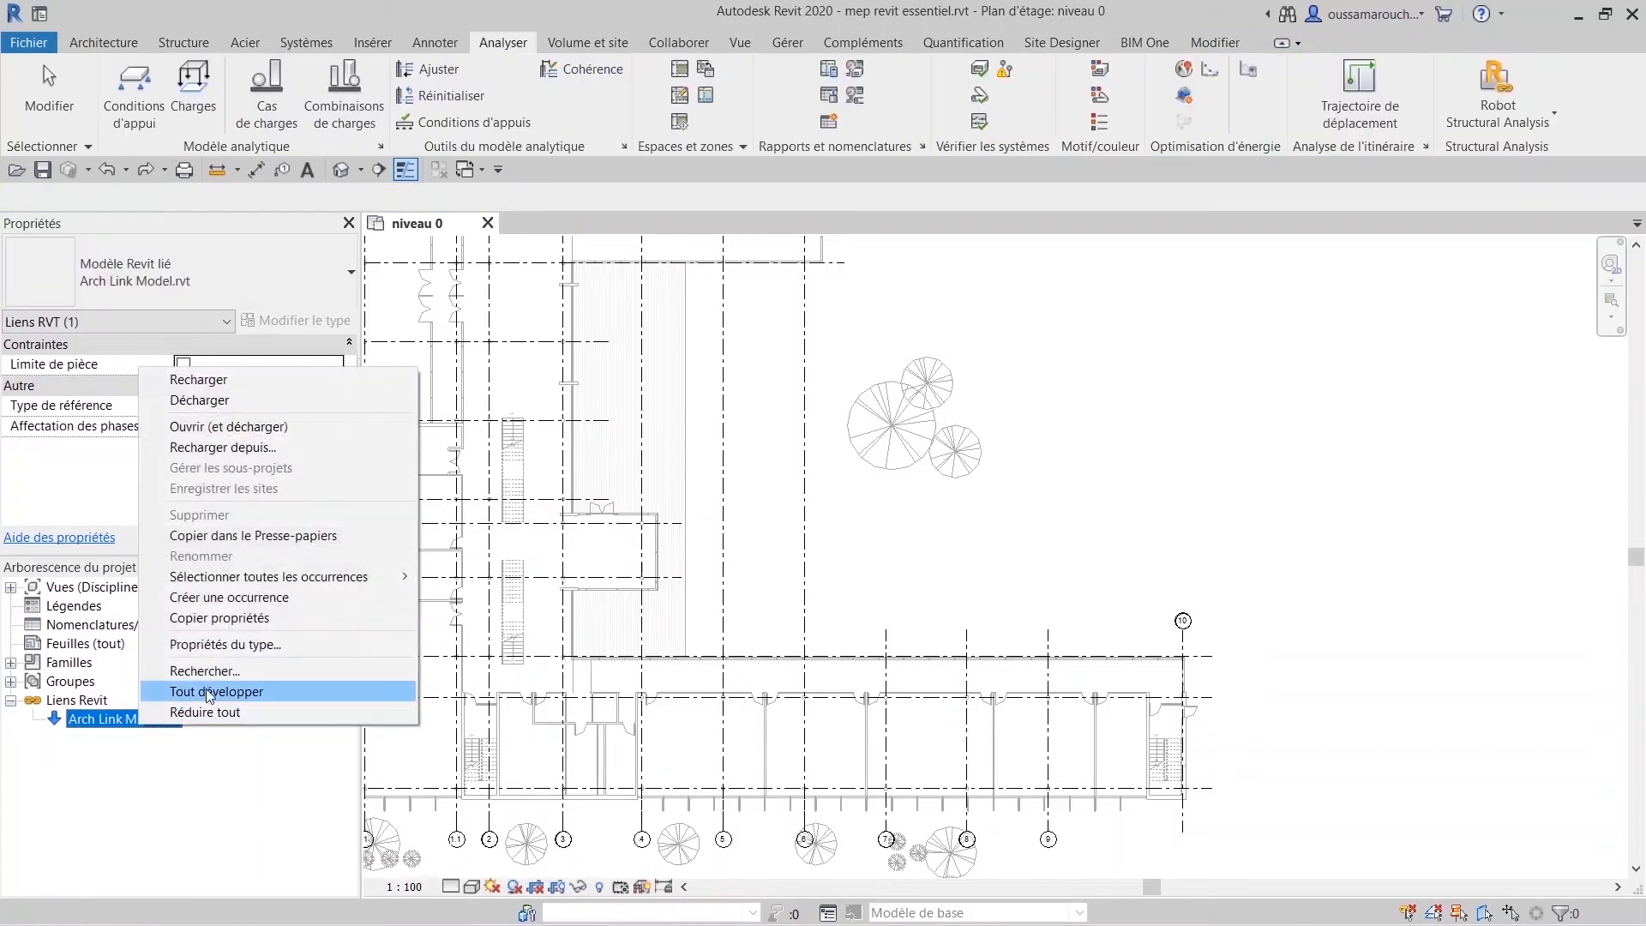
pyautogui.click(241, 645)
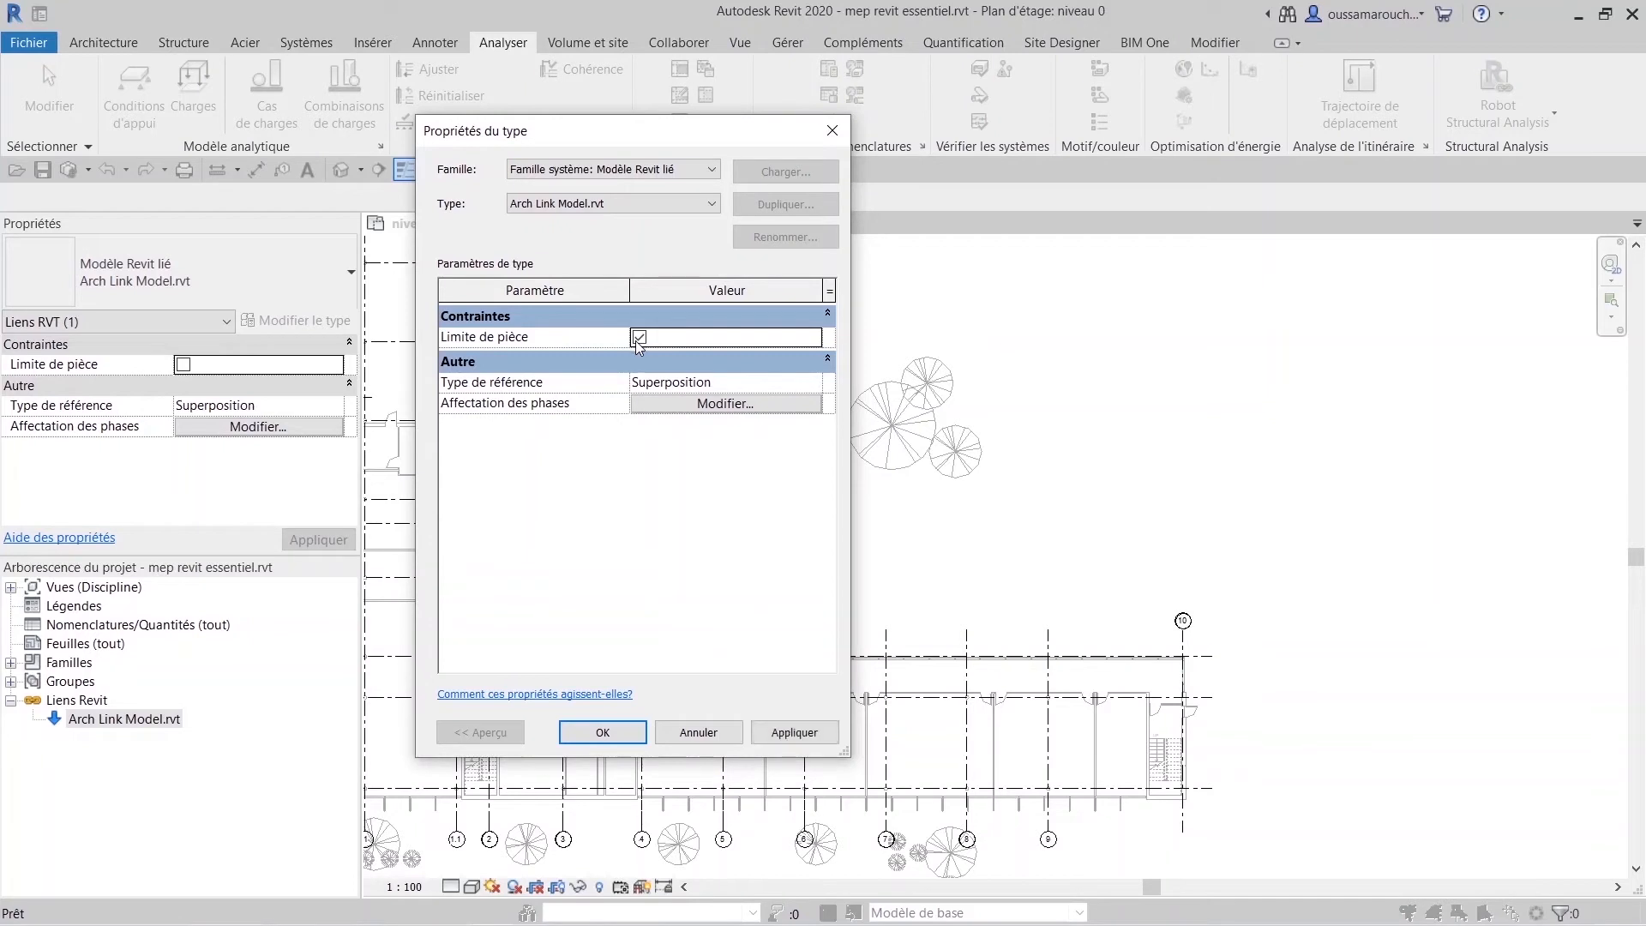
pyautogui.click(603, 733)
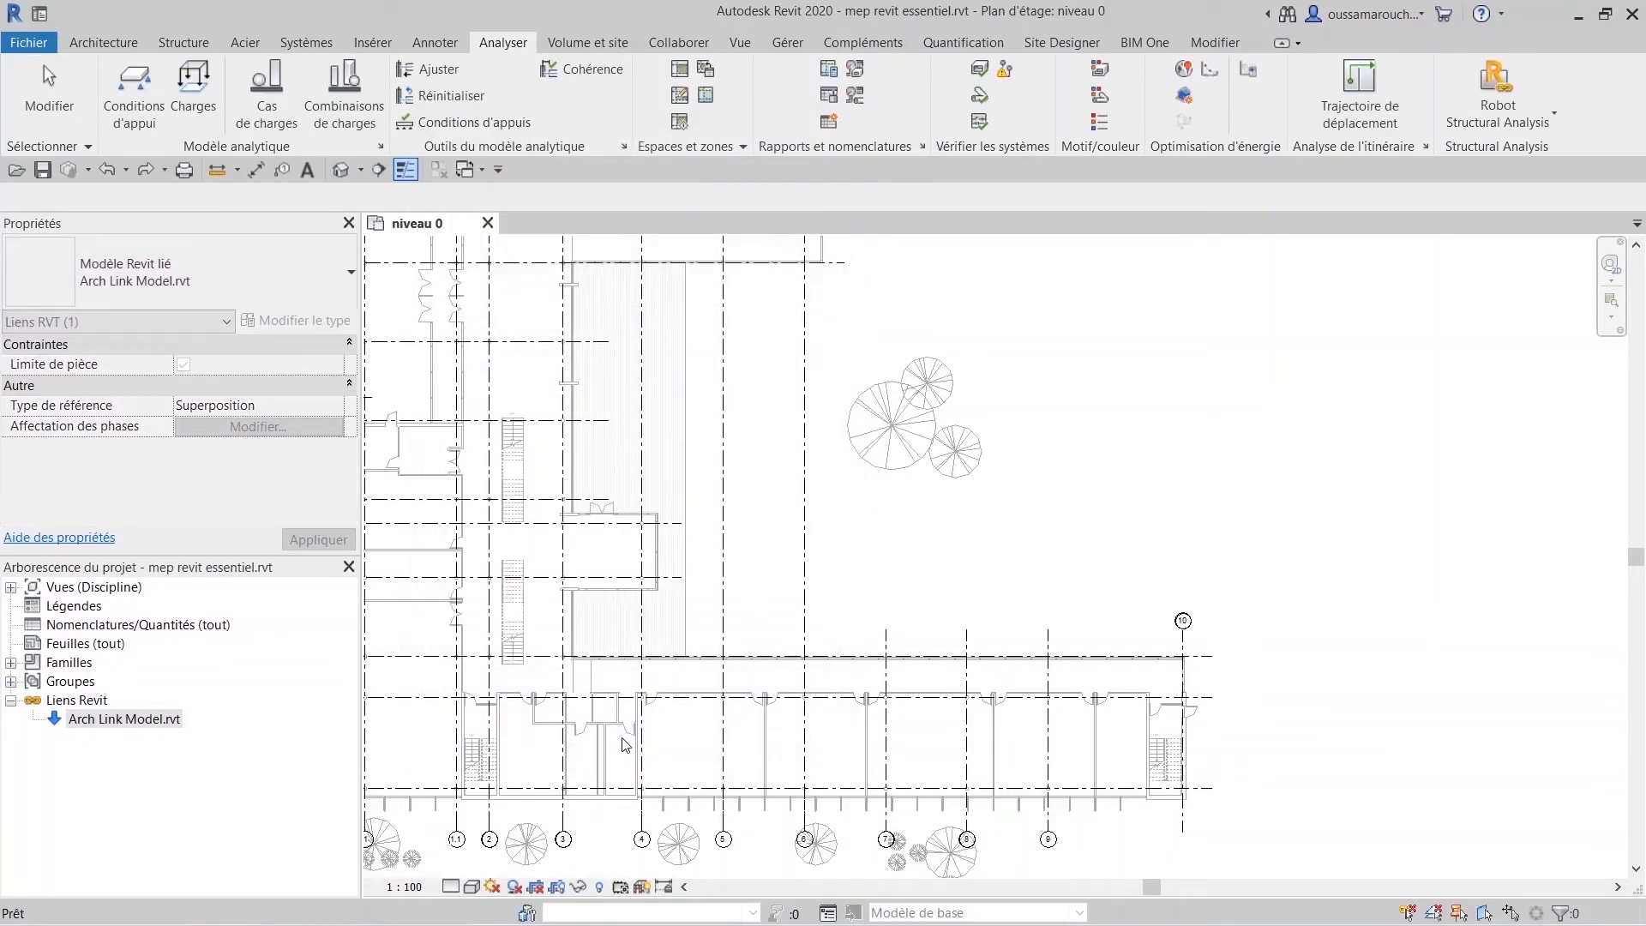
# Place spaces one by one in the three rooms of the lower wing nearest its eastern staircase on niveau 0.
pyautogui.click(682, 69)
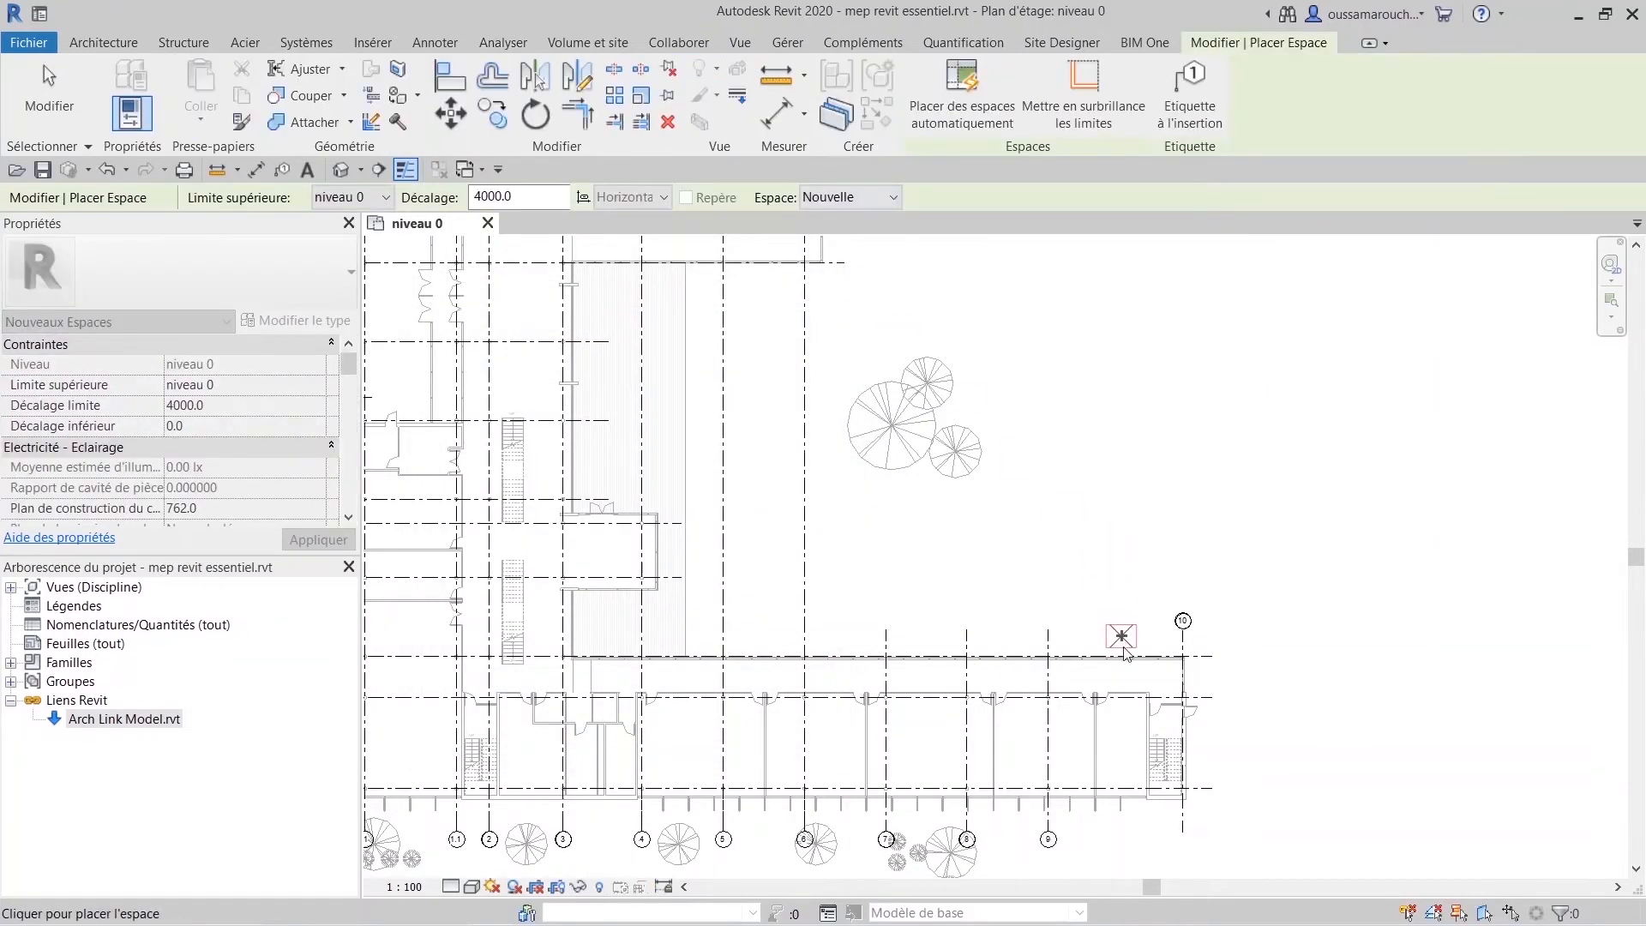
pyautogui.click(1122, 749)
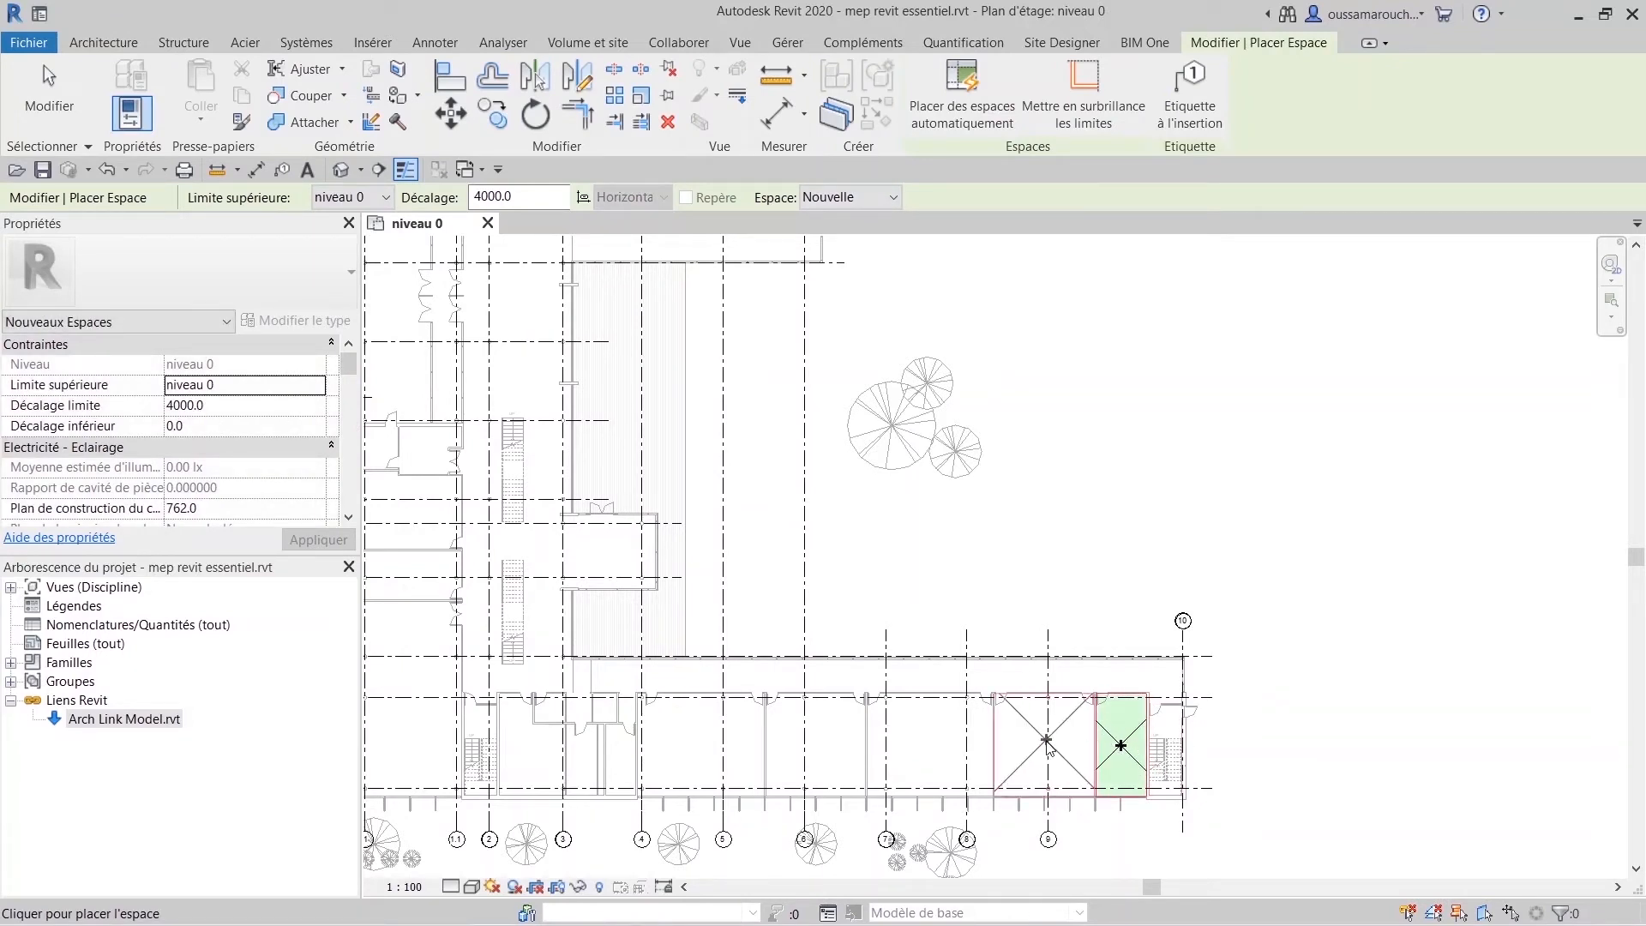
pyautogui.click(1044, 748)
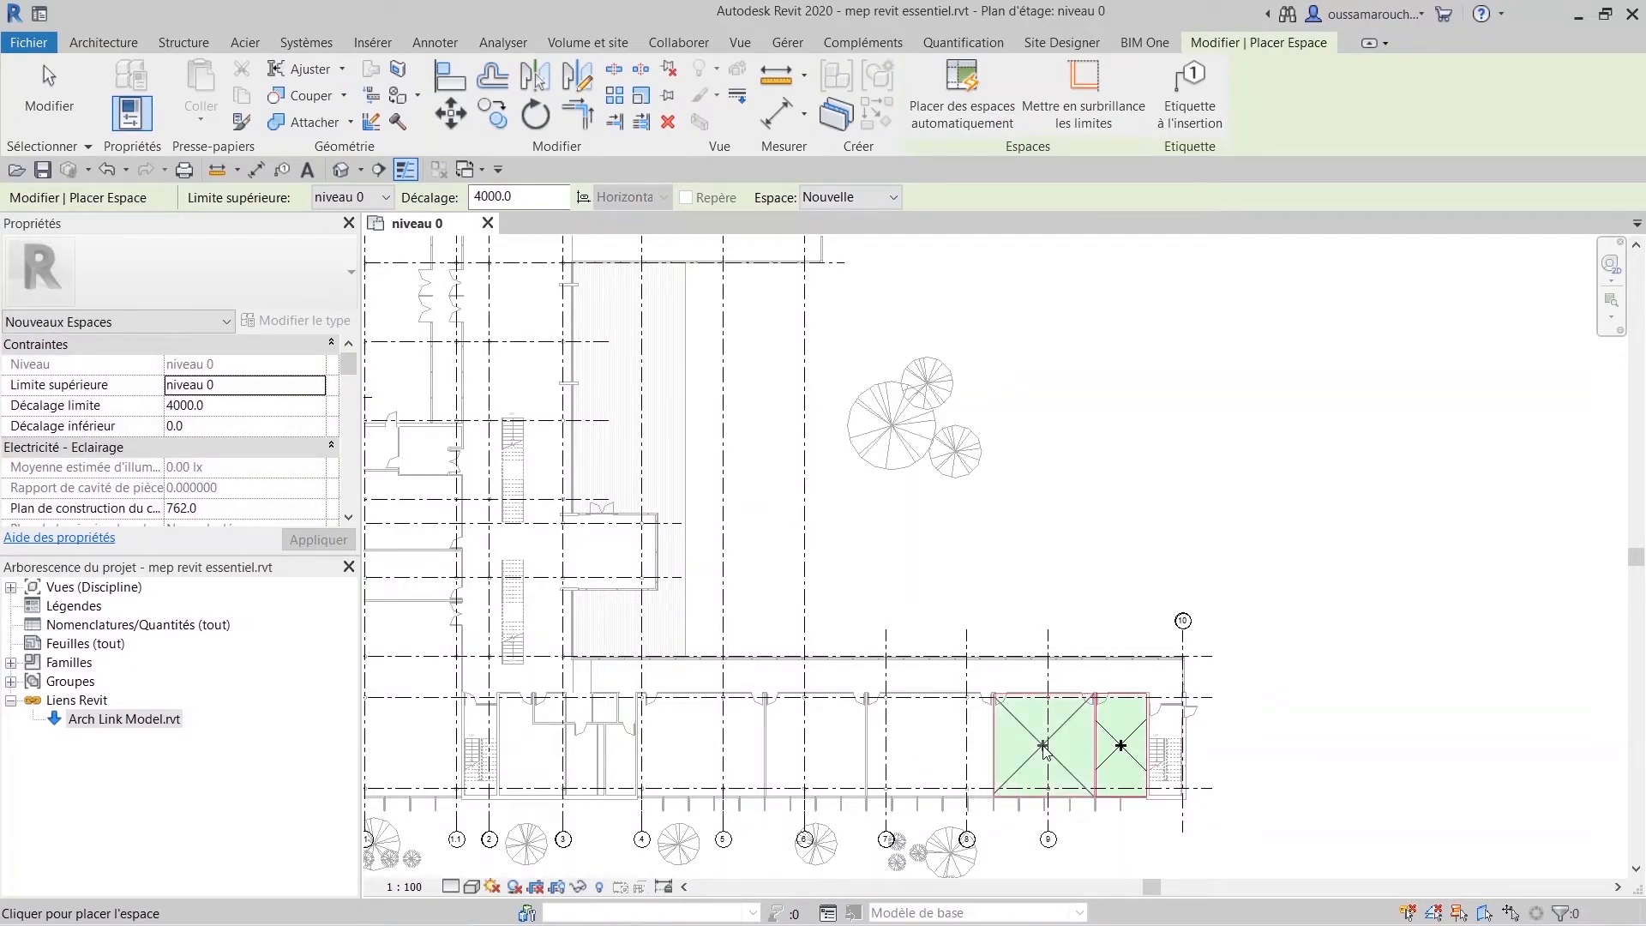
pyautogui.click(935, 751)
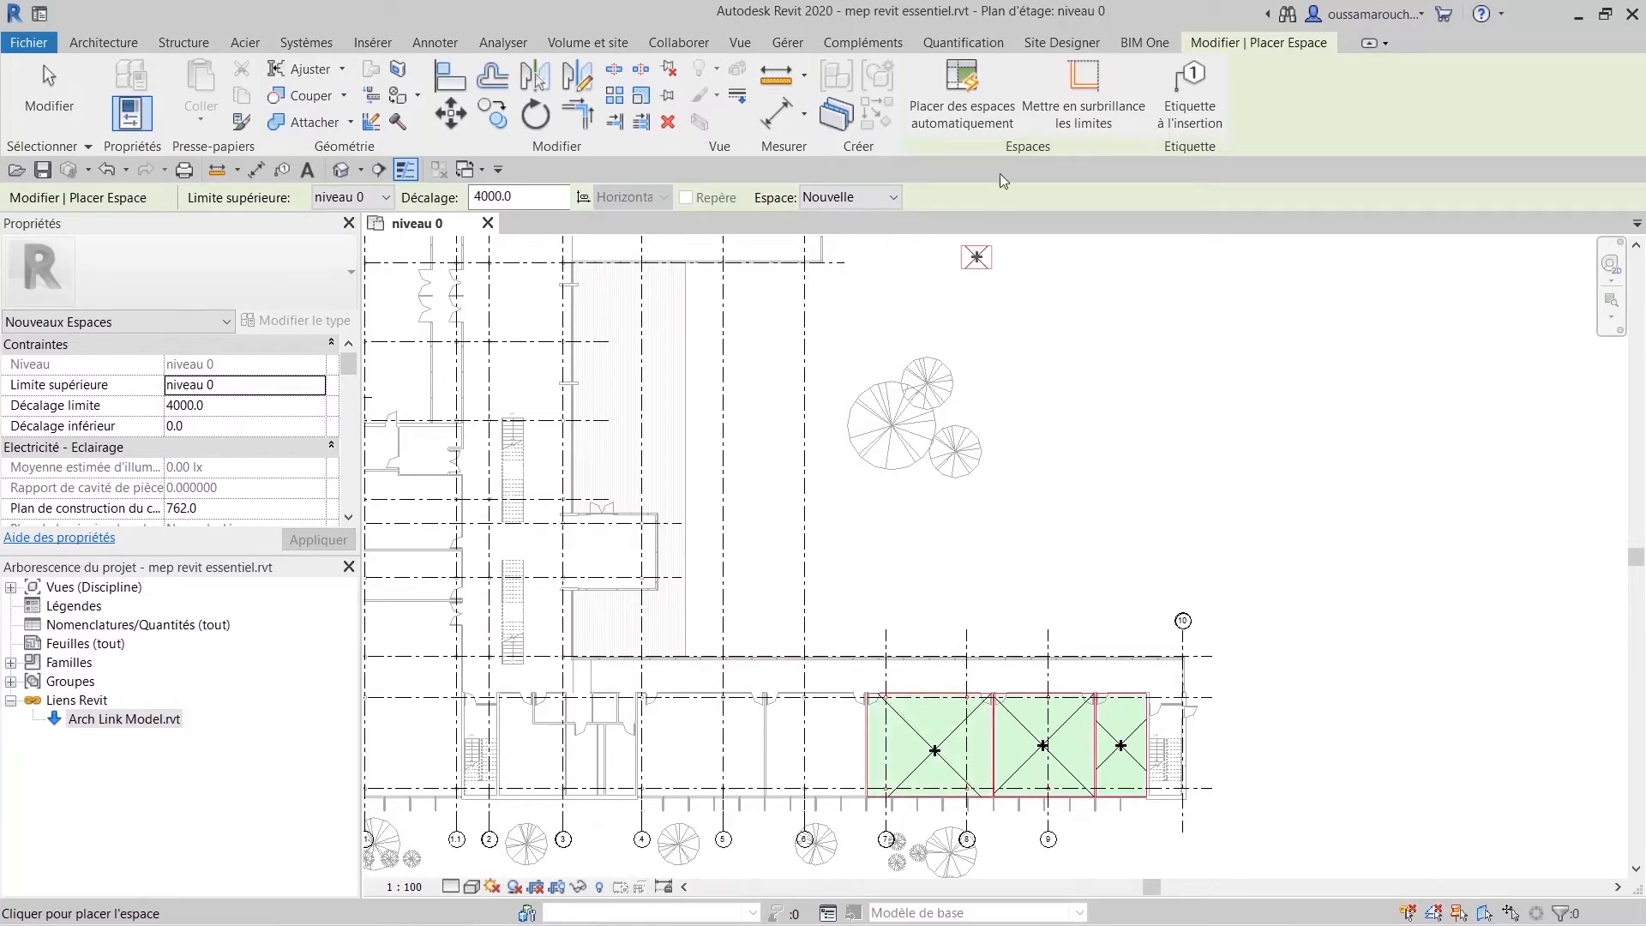
# Place spaces automatically in all remaining enclosed areas of niveau 0 and check two lower-wing spaces by selecting them.
pyautogui.click(976, 114)
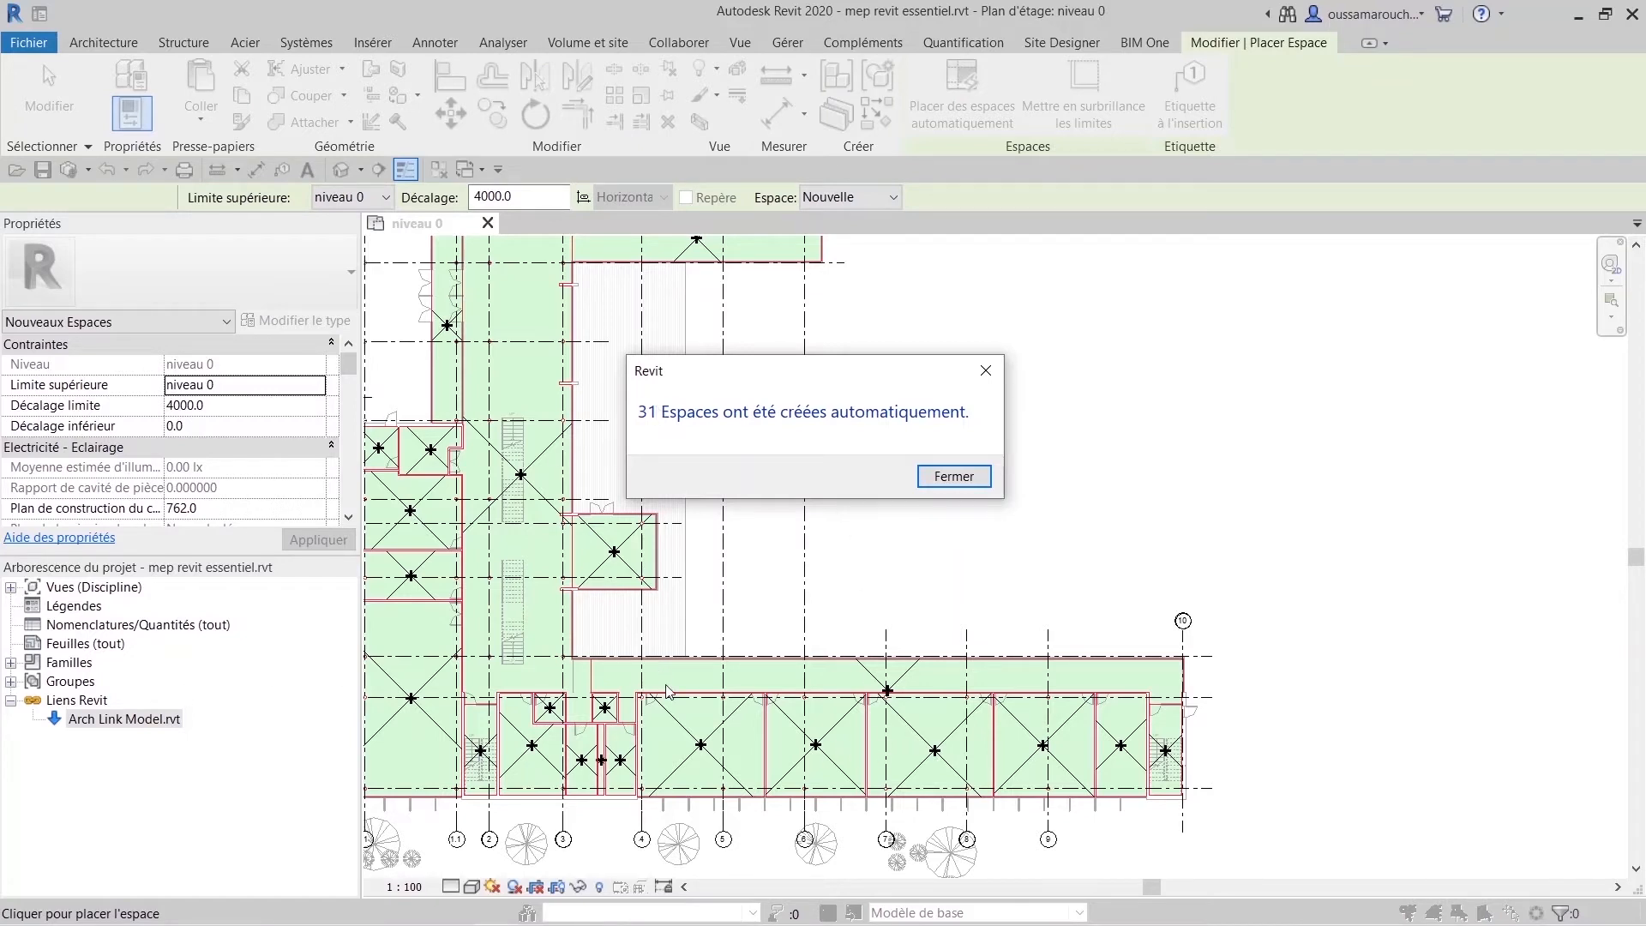
pyautogui.click(954, 476)
pyautogui.press('Escape')
pyautogui.click(943, 746)
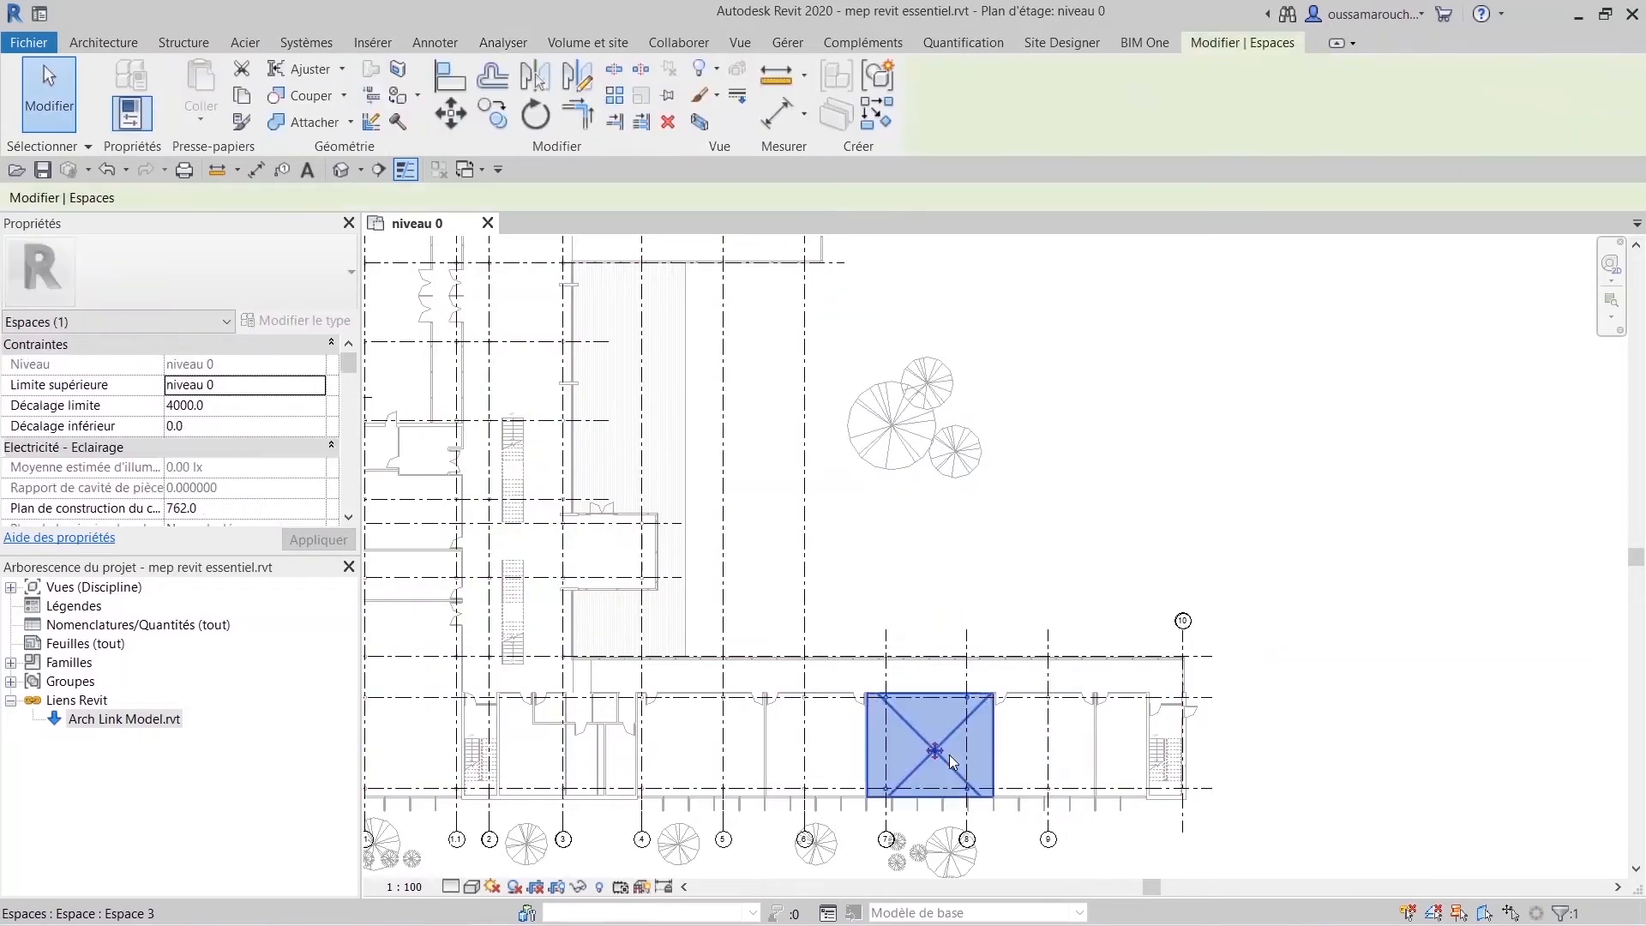
pyautogui.click(1046, 759)
pyautogui.press('Escape')
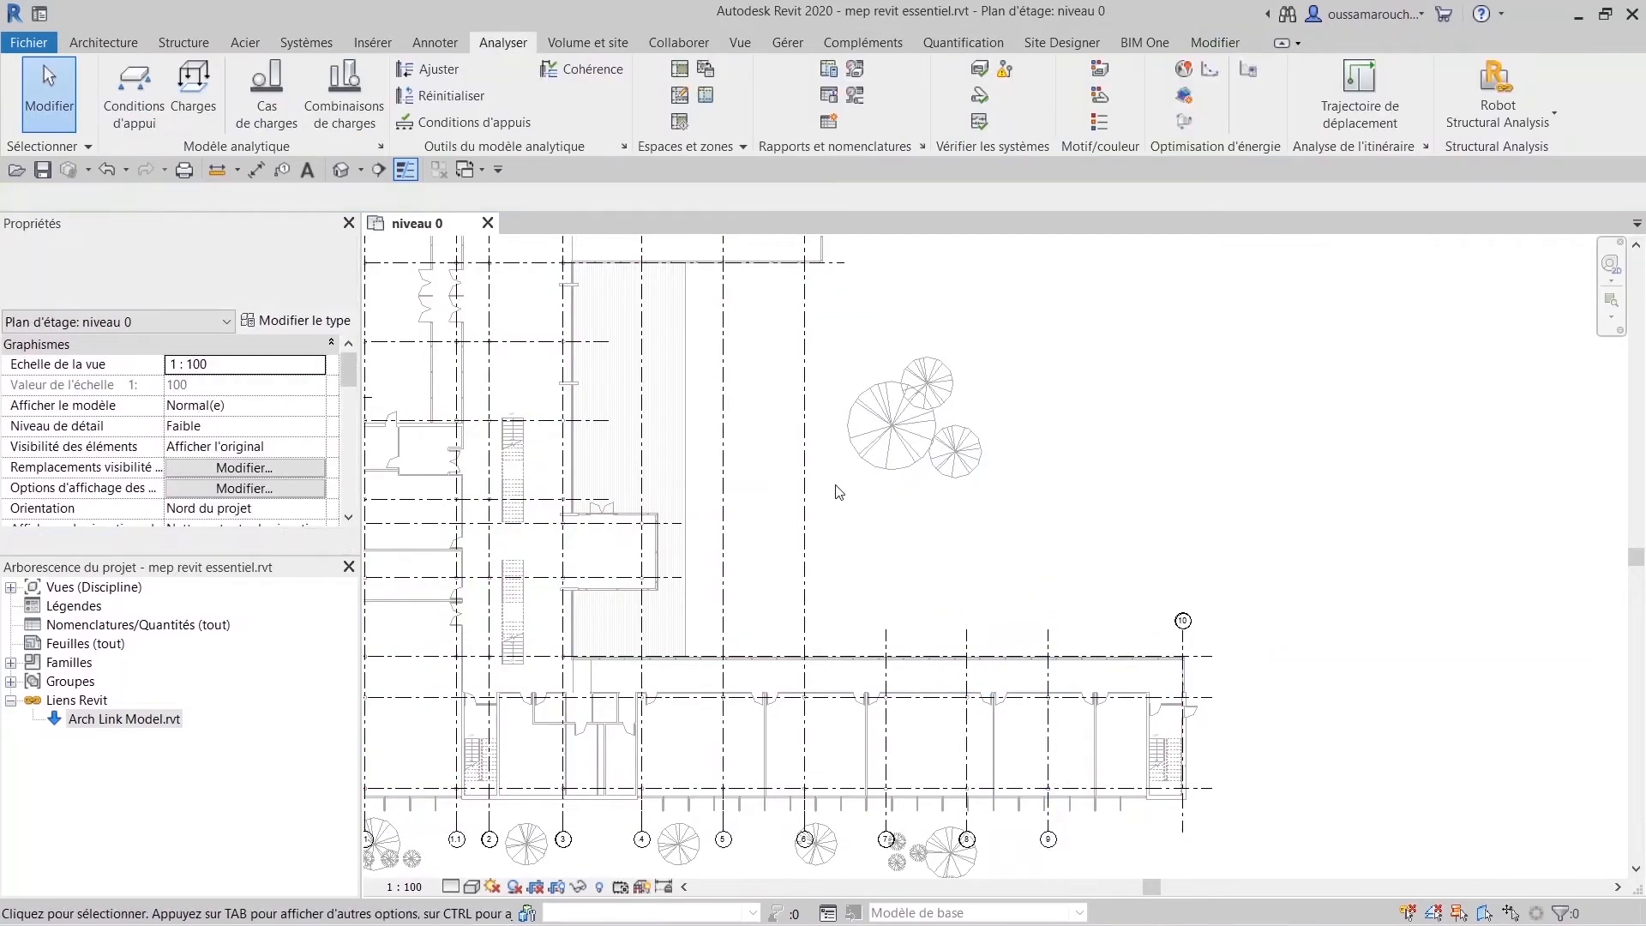
# Make the Intérieur and Référence subcategories of Espaces visible in the niveau 0 plan's visibility/graphics overrides.
pyautogui.press('v')
pyautogui.press('v')
pyautogui.scroll(-8, 660, 523)
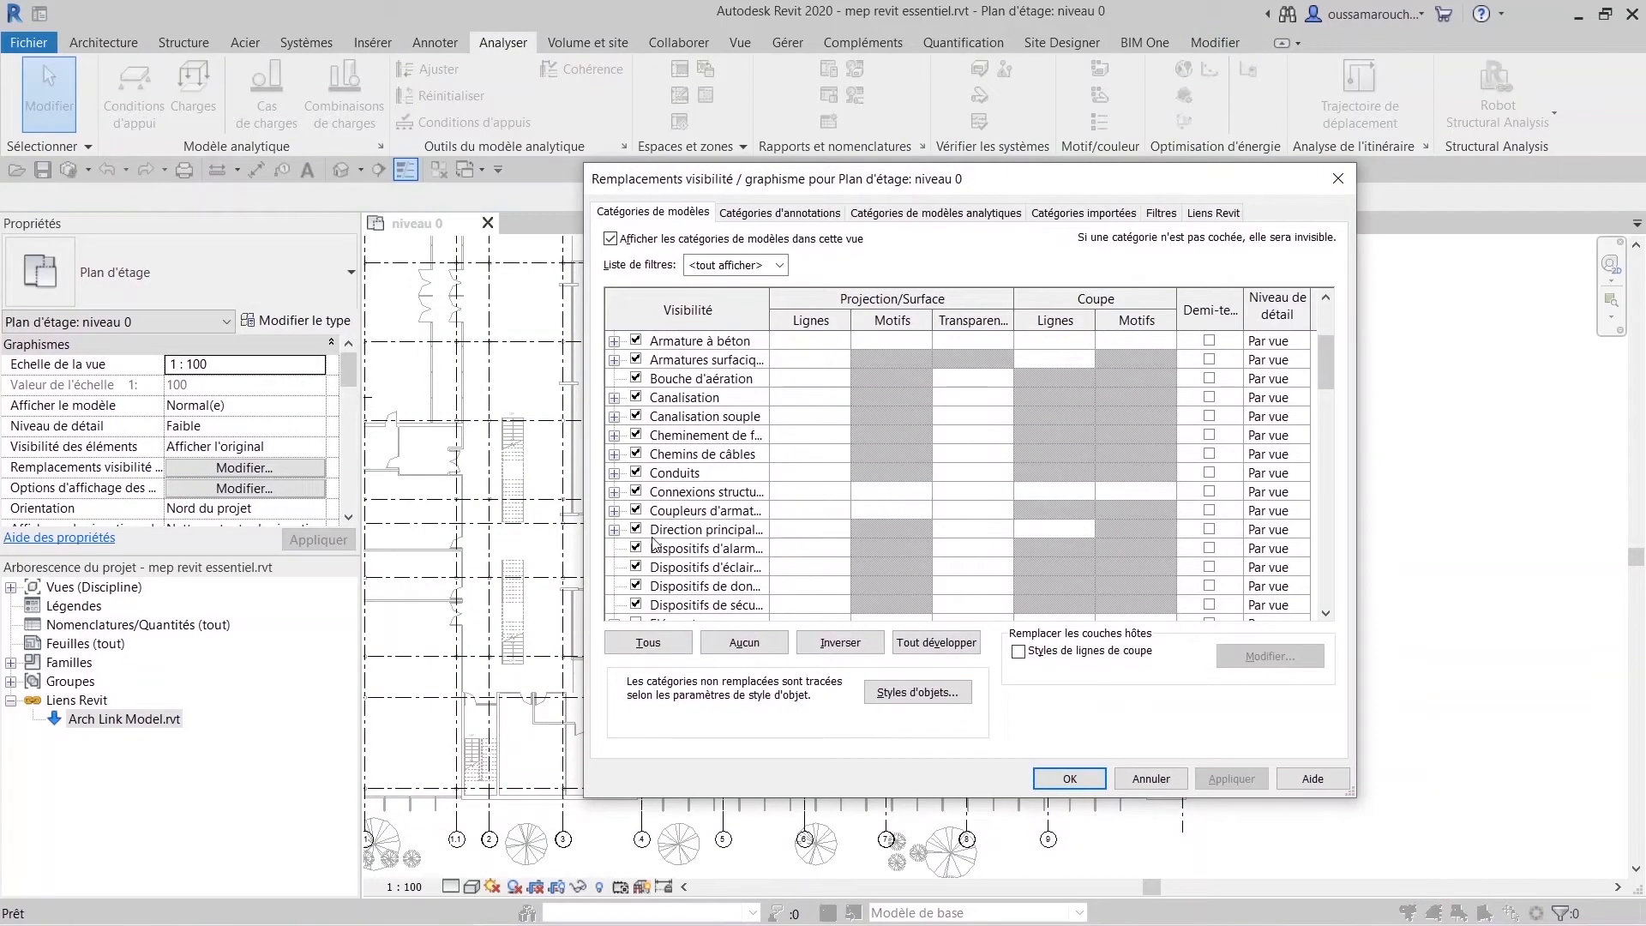
pyautogui.scroll(-7, 657, 569)
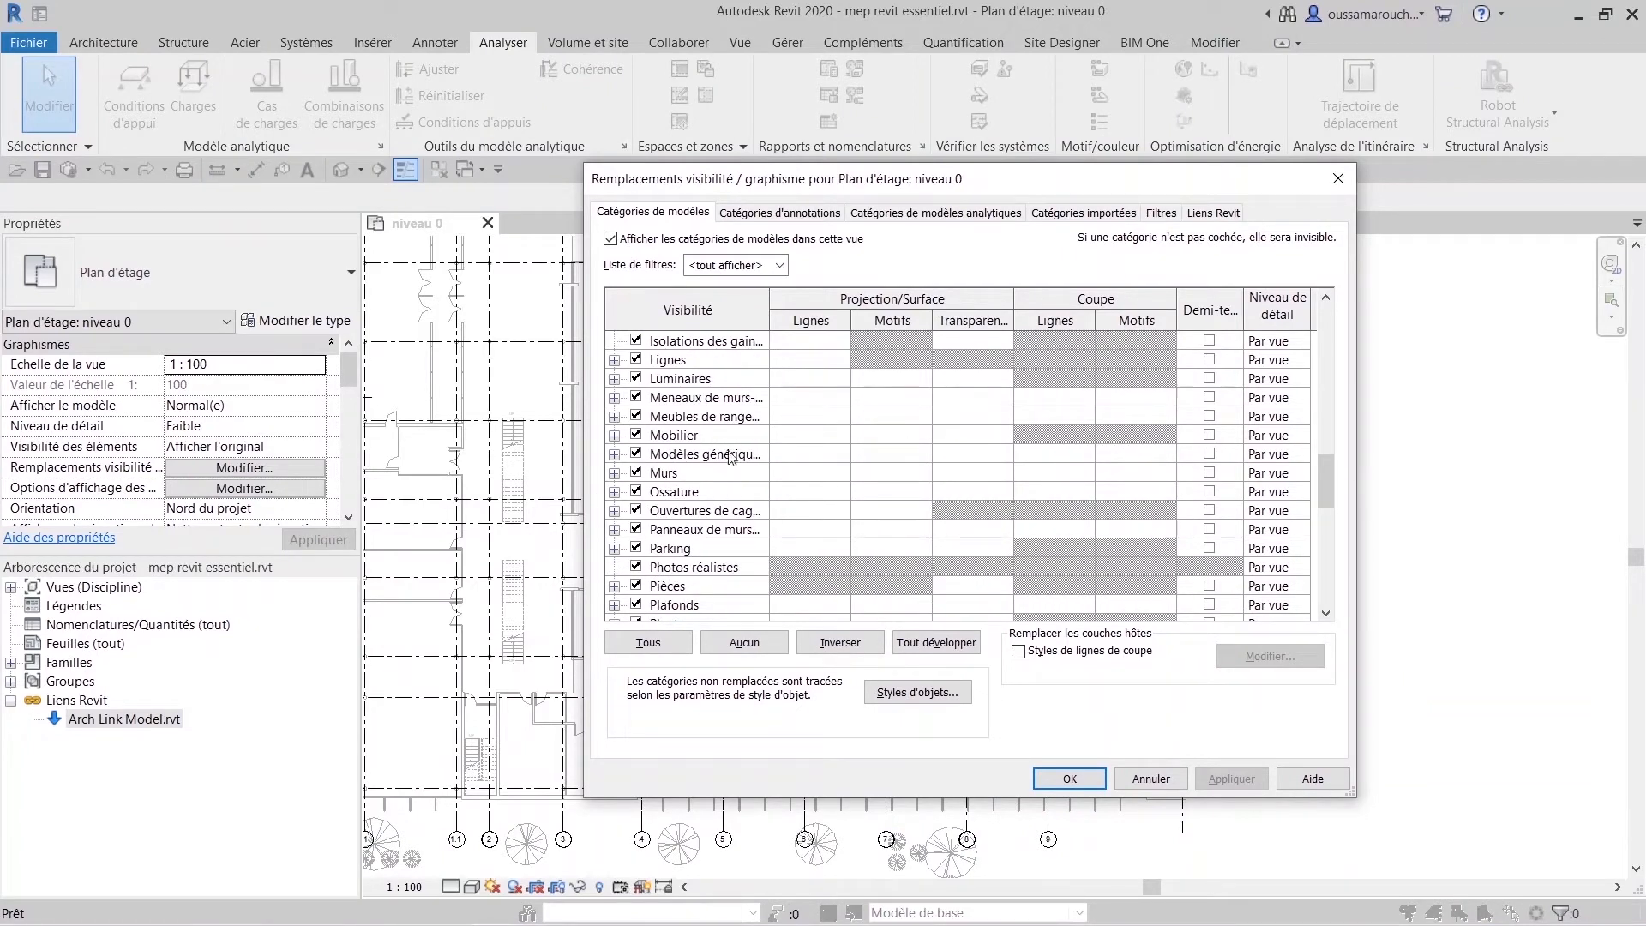
pyautogui.scroll(-8, 756, 486)
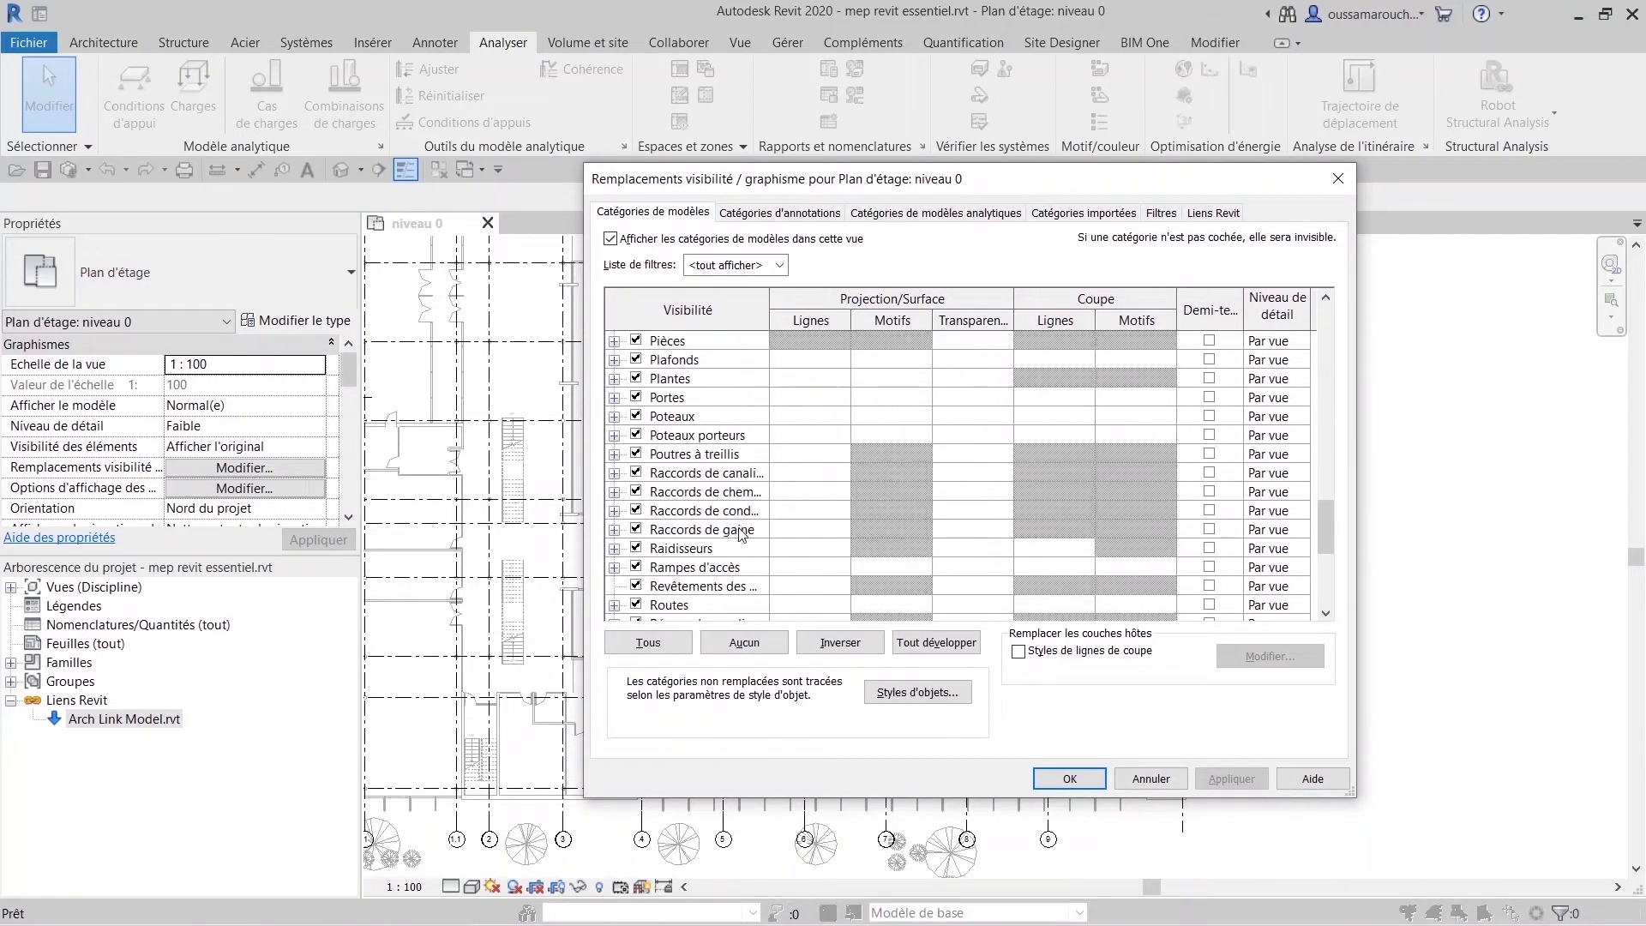
pyautogui.scroll(15, 735, 528)
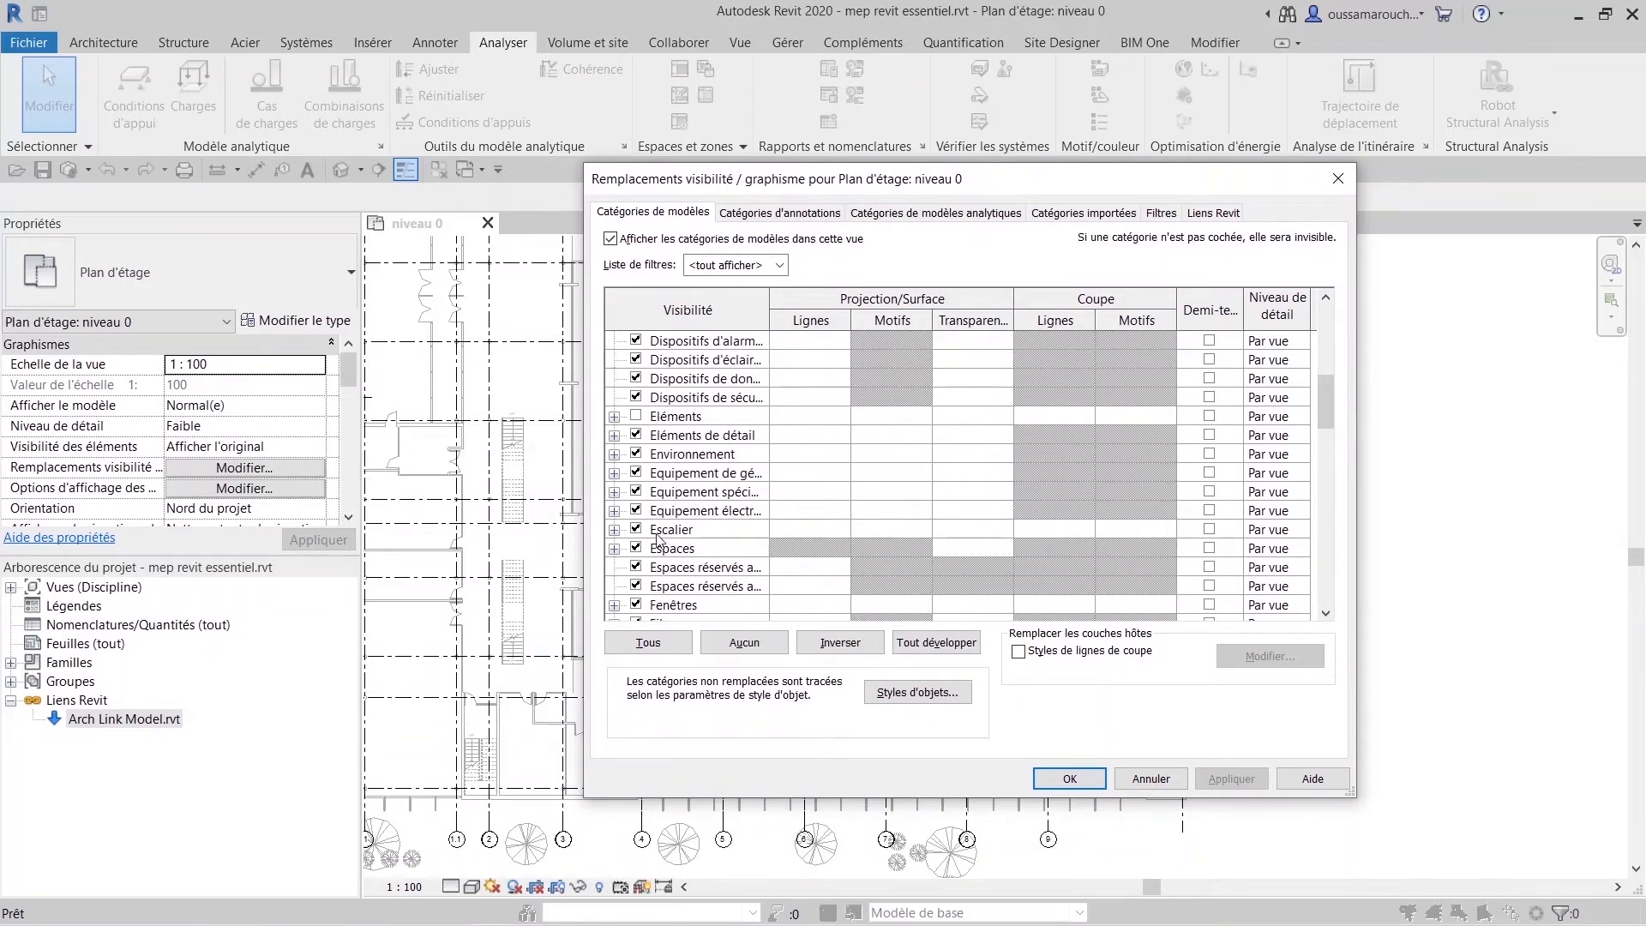
pyautogui.click(621, 554)
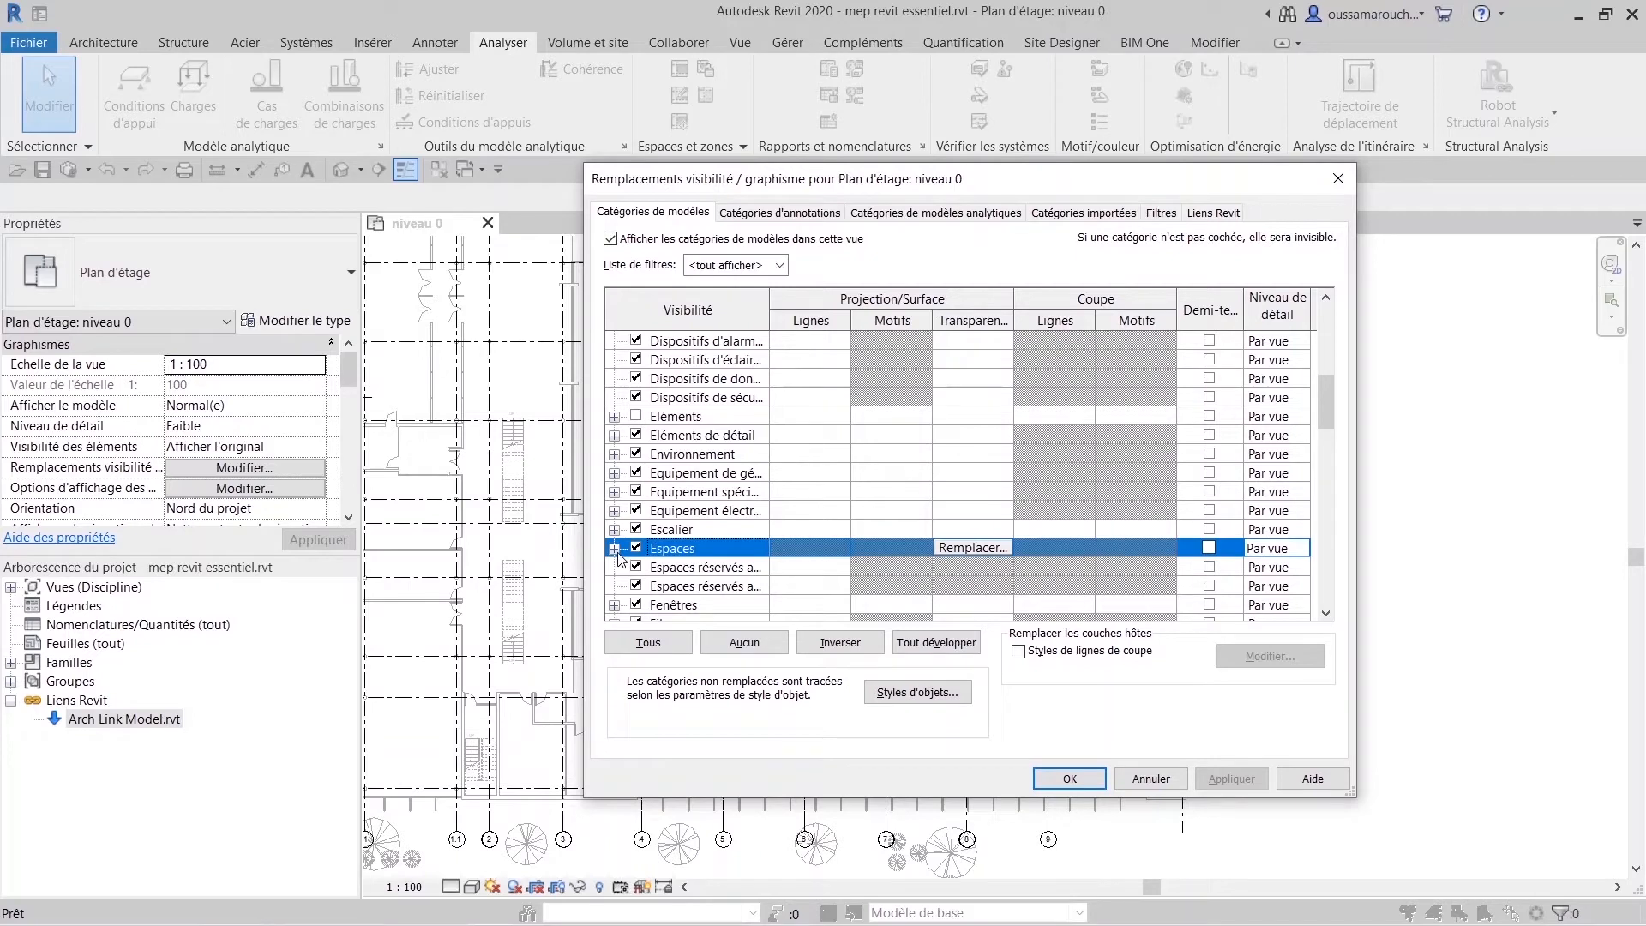
pyautogui.click(614, 549)
pyautogui.click(659, 567)
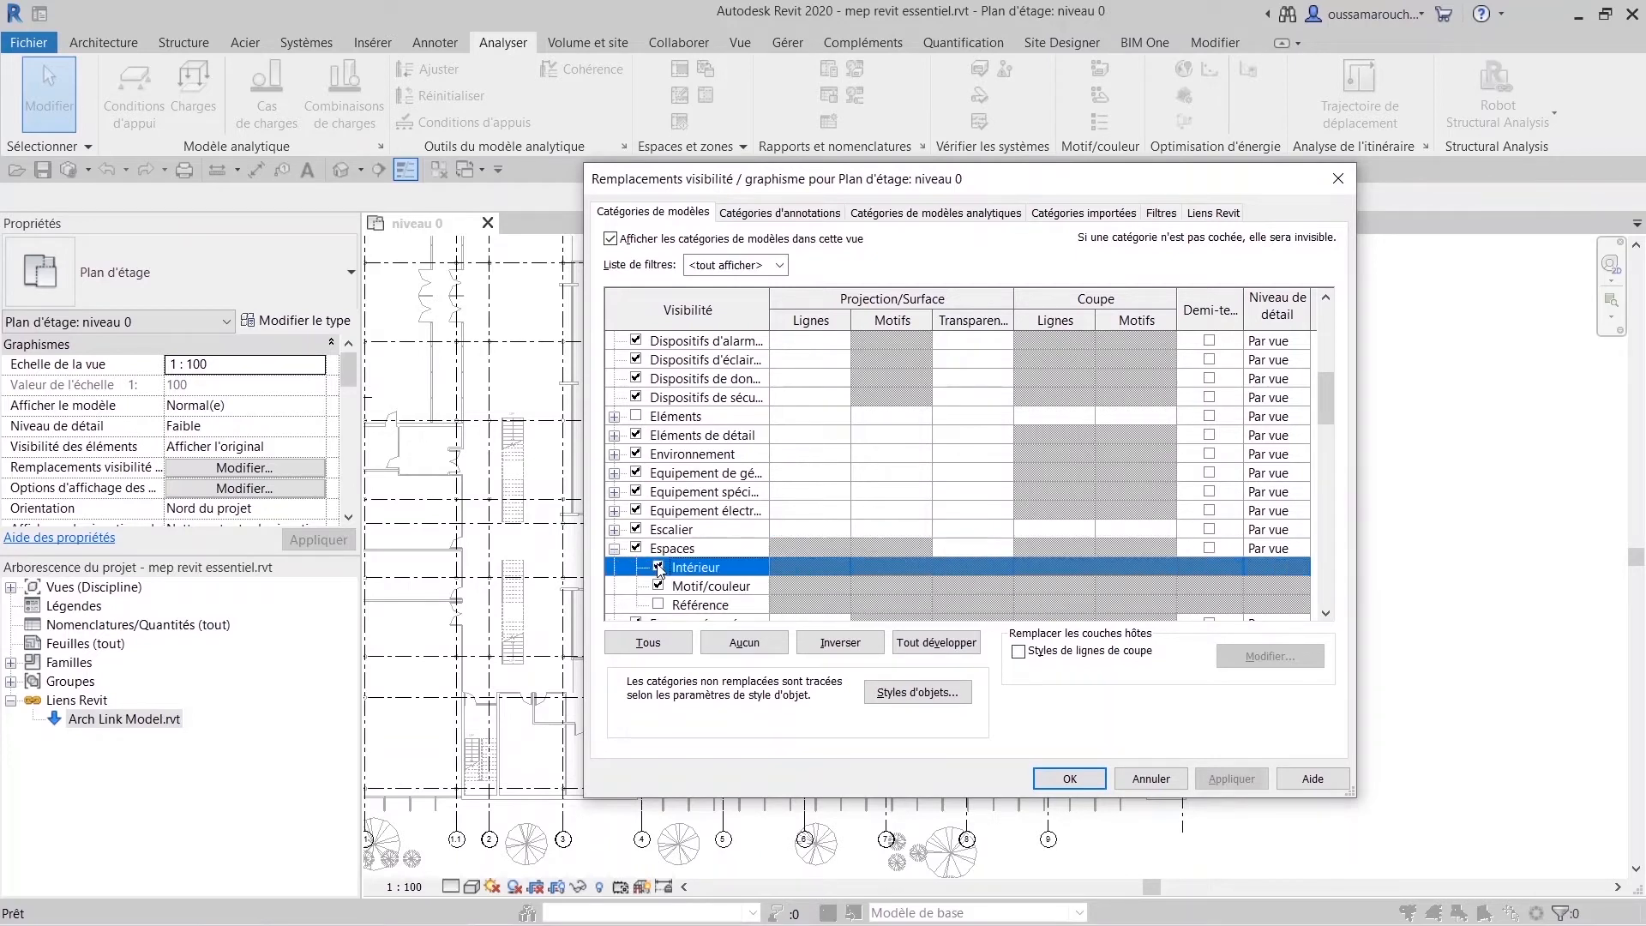
pyautogui.click(660, 604)
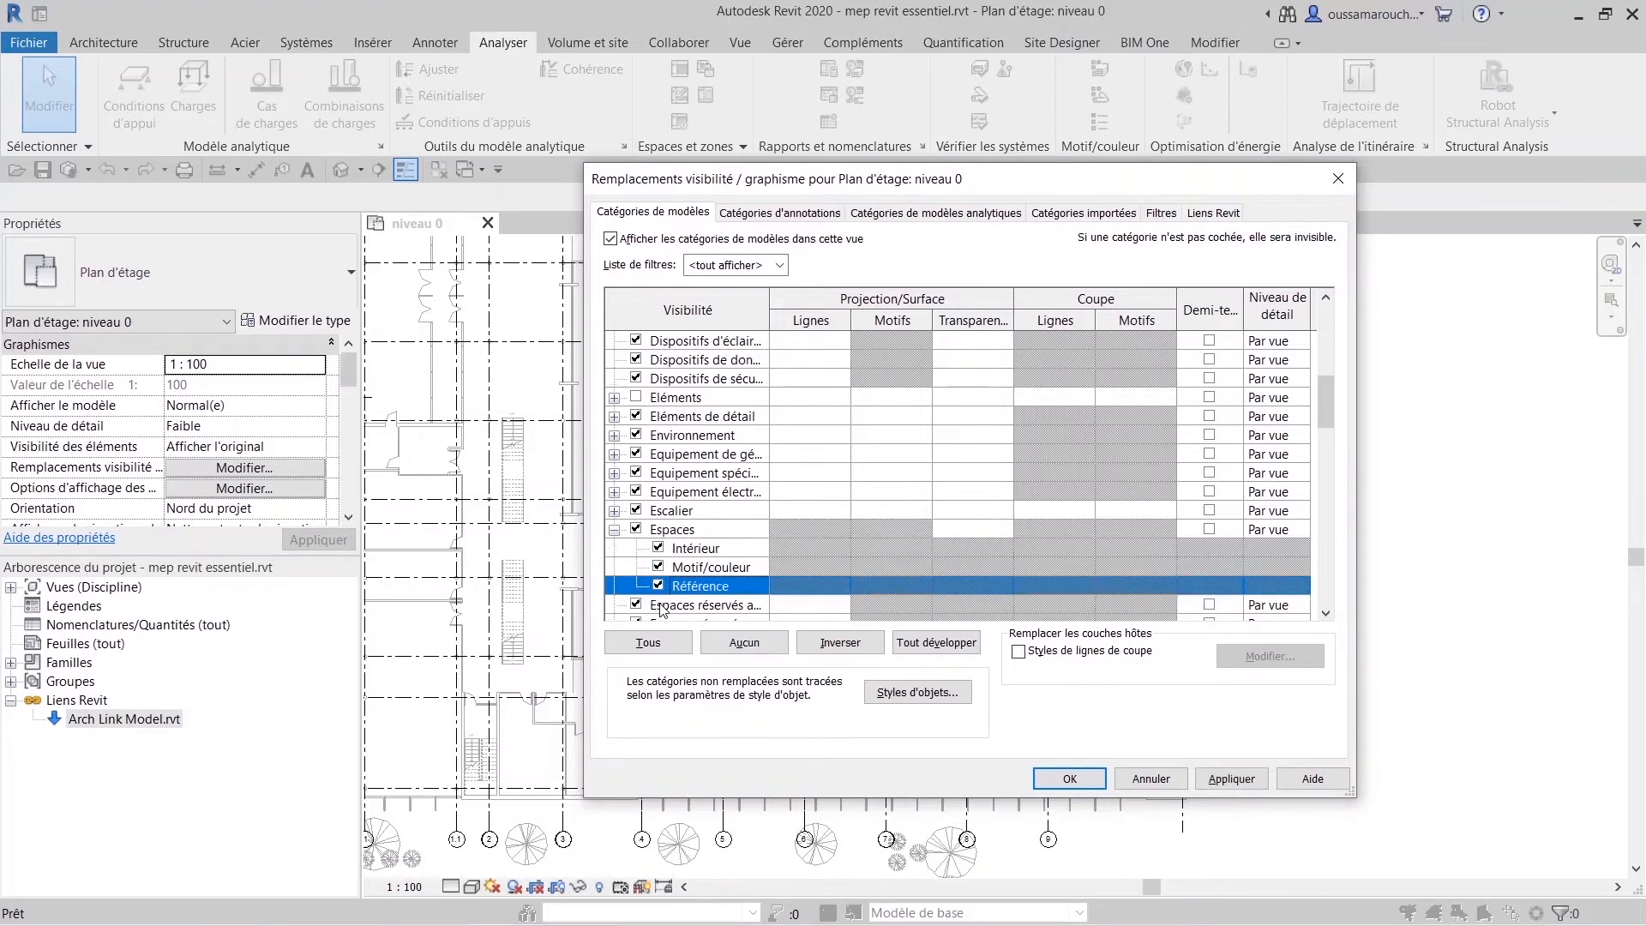
pyautogui.click(1070, 780)
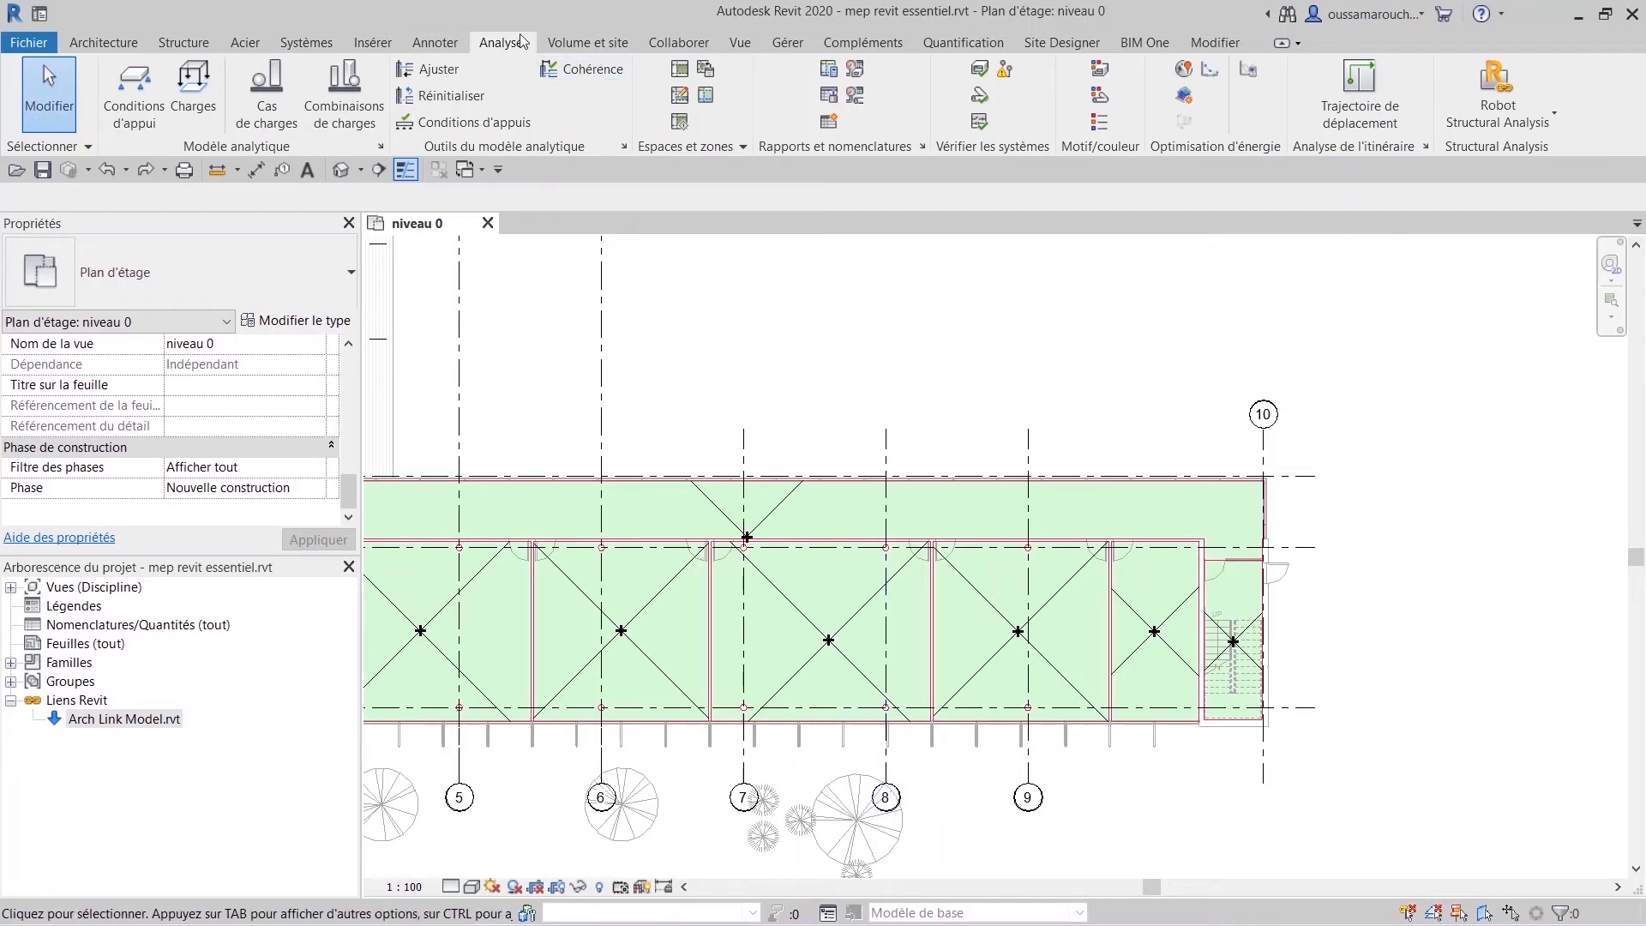
# Start tagging spaces, agree to load a space tag family, and browse to the ProgramData folder on drive C.
pyautogui.click(679, 122)
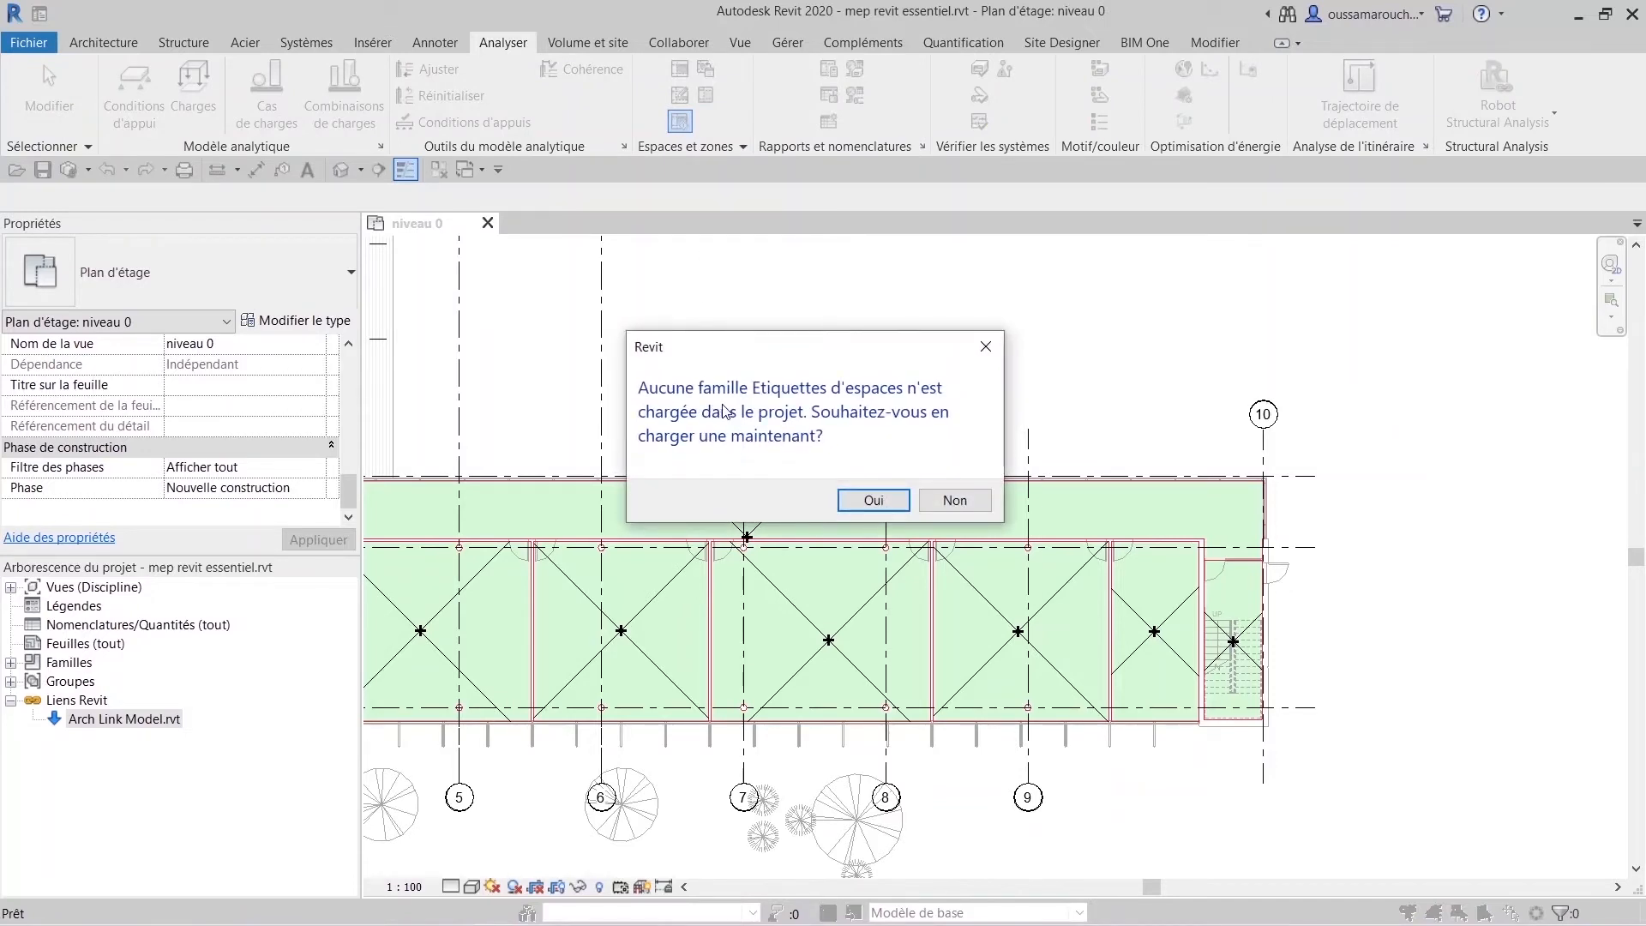
pyautogui.click(891, 499)
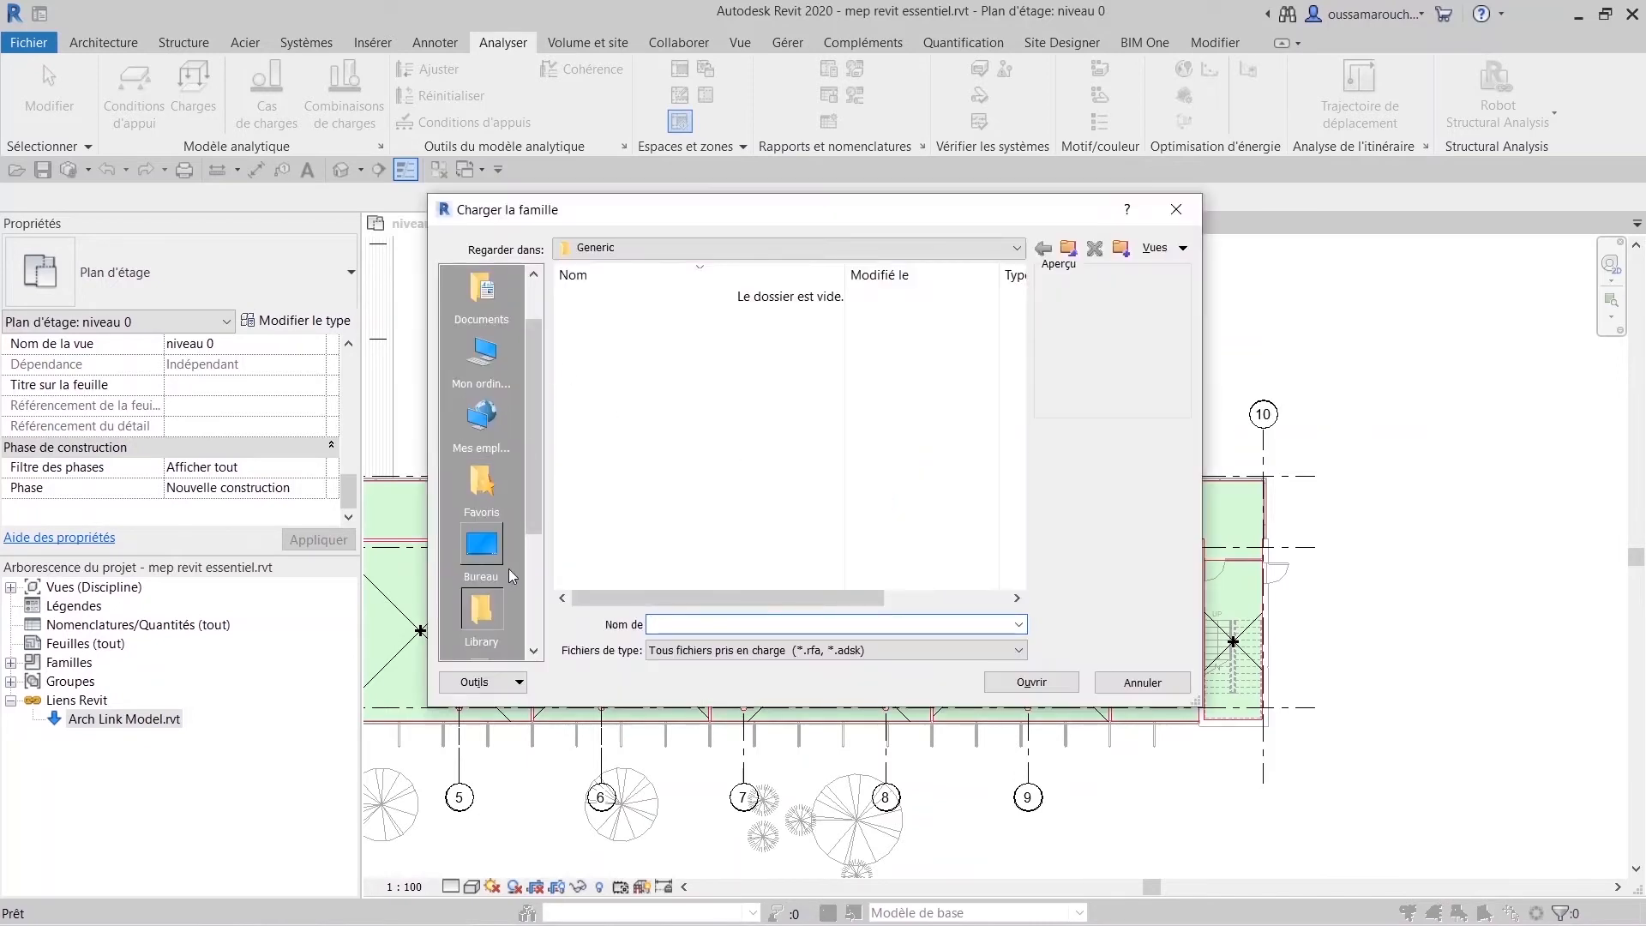
pyautogui.scroll(-2, 502, 566)
pyautogui.scroll(3, 505, 450)
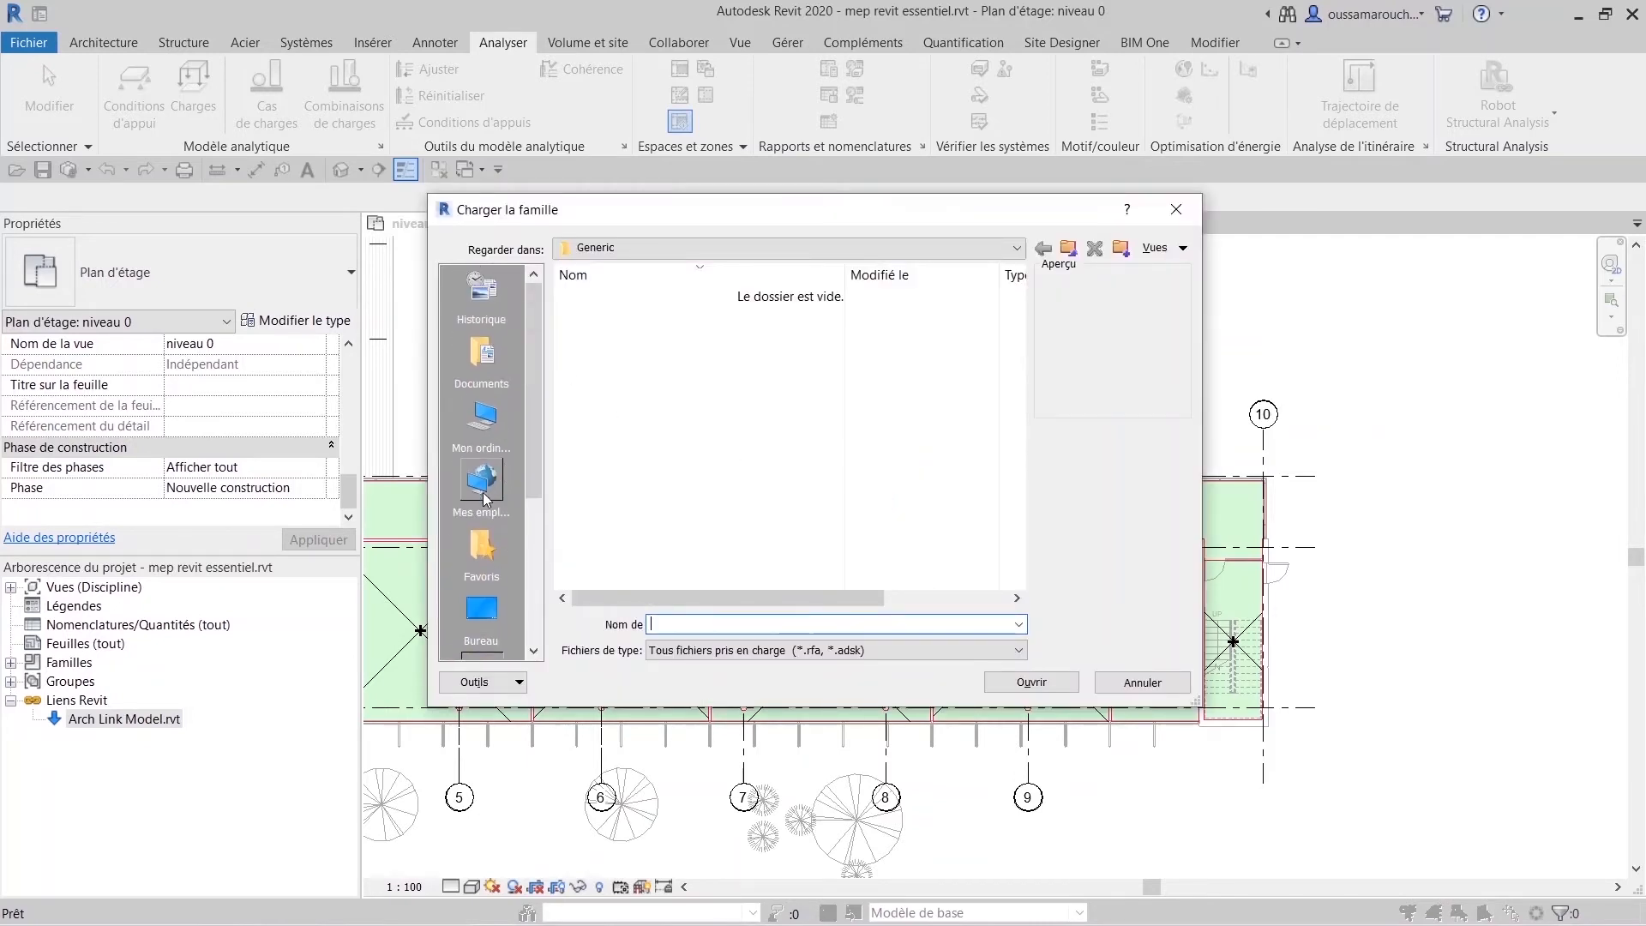
pyautogui.click(482, 418)
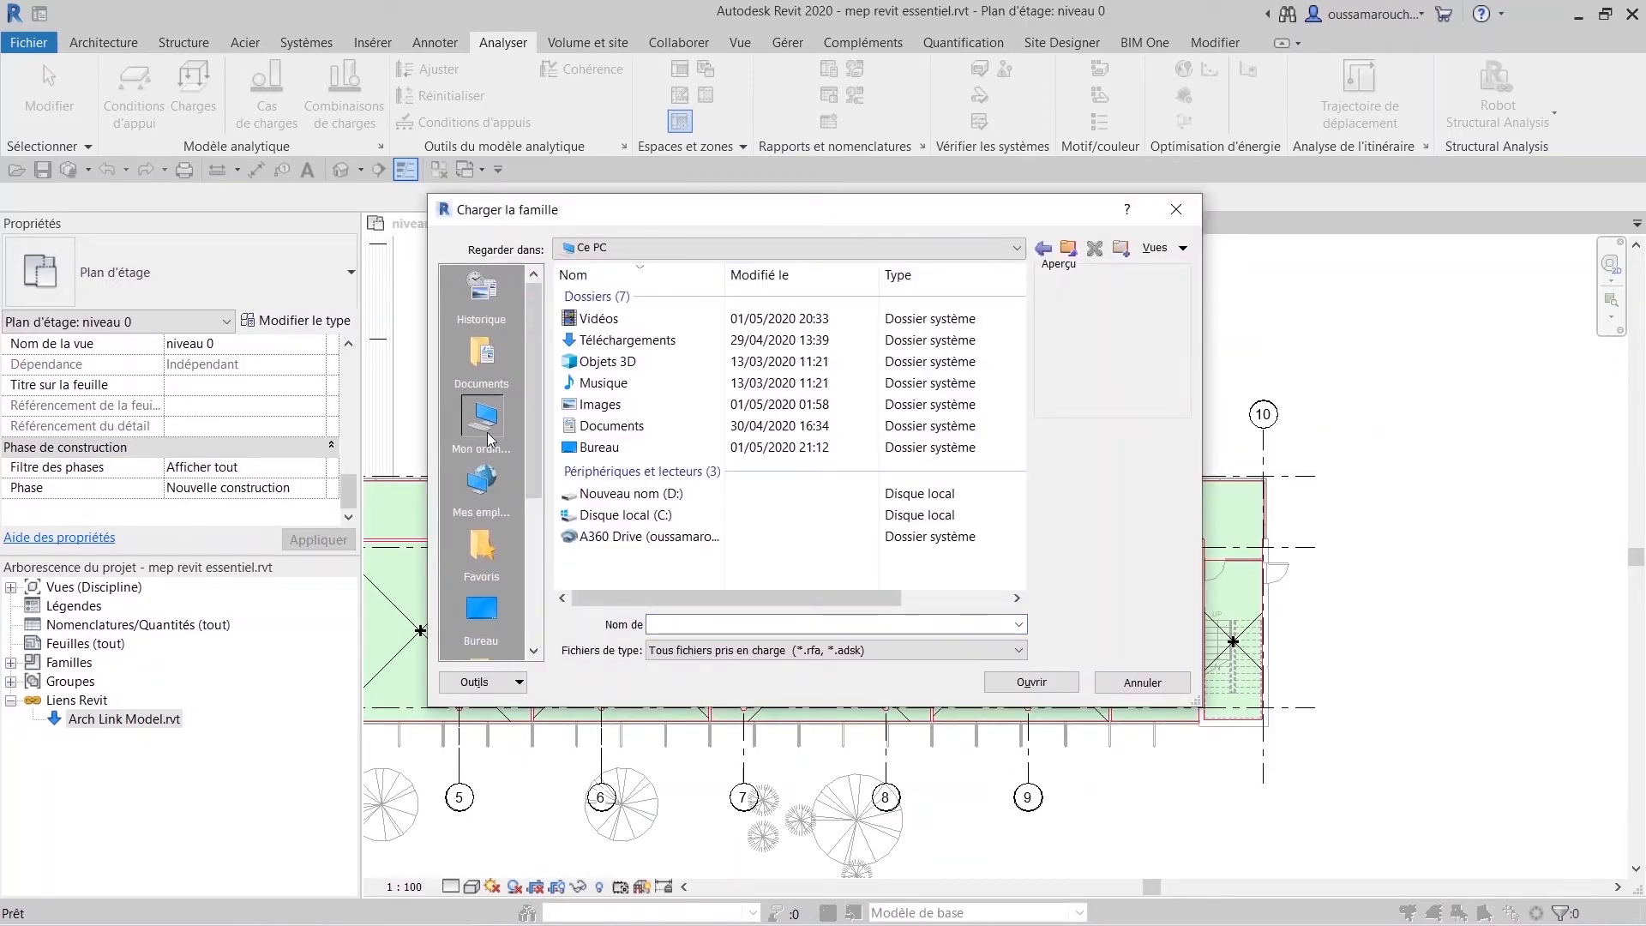
pyautogui.doubleClick(644, 516)
pyautogui.doubleClick(629, 399)
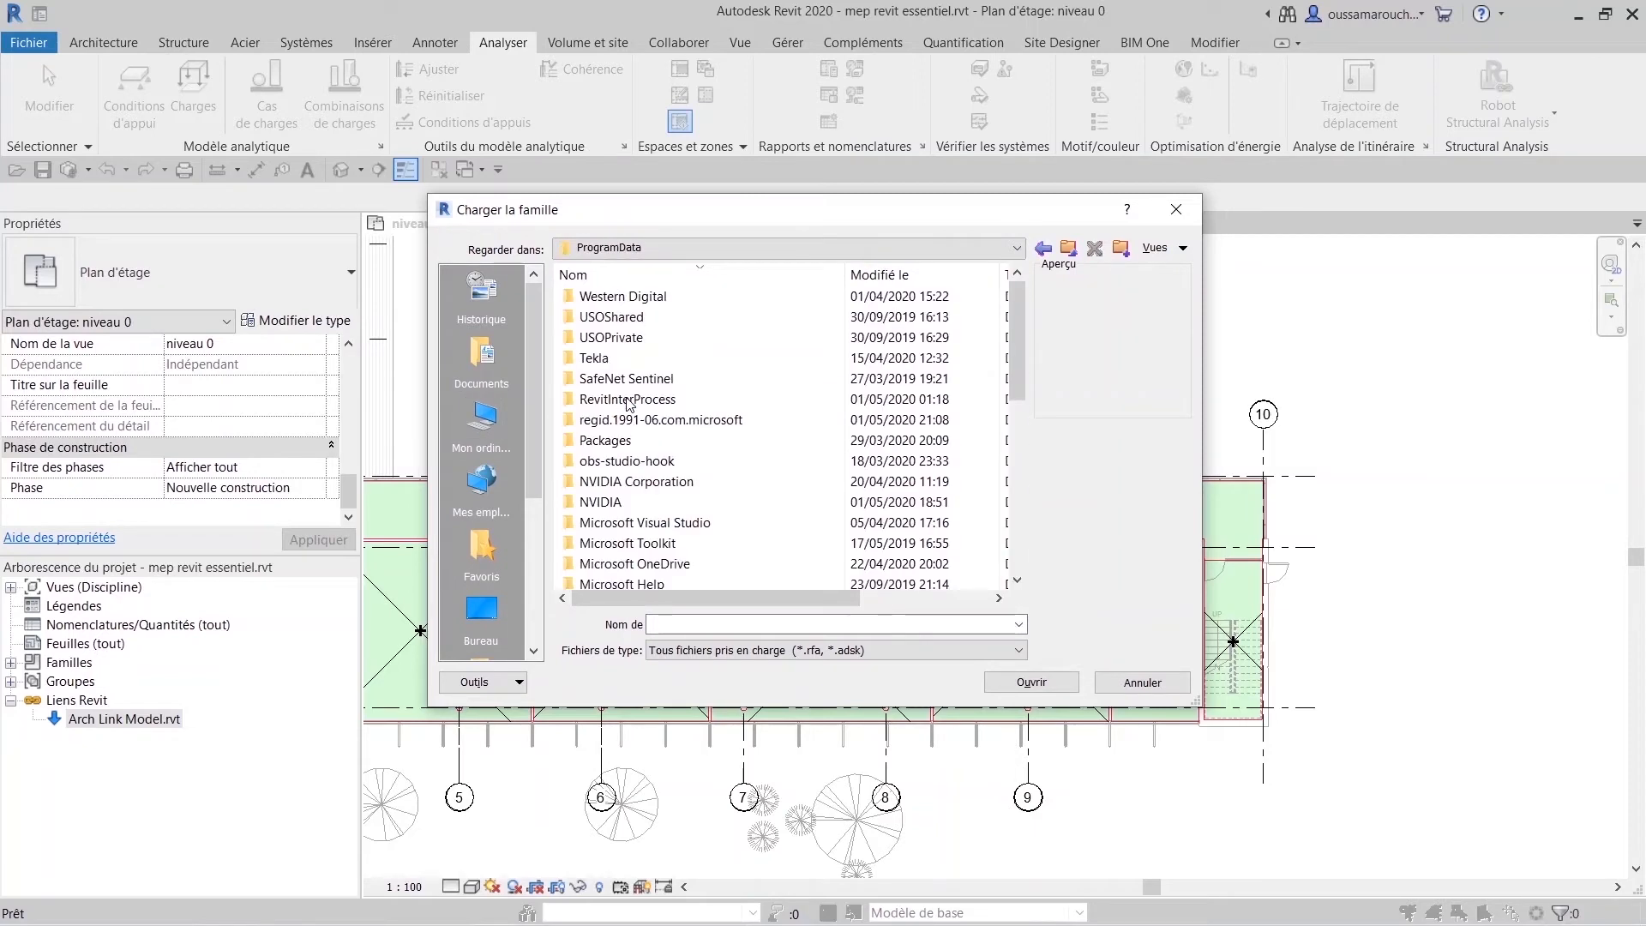
pyautogui.scroll(-8, 639, 480)
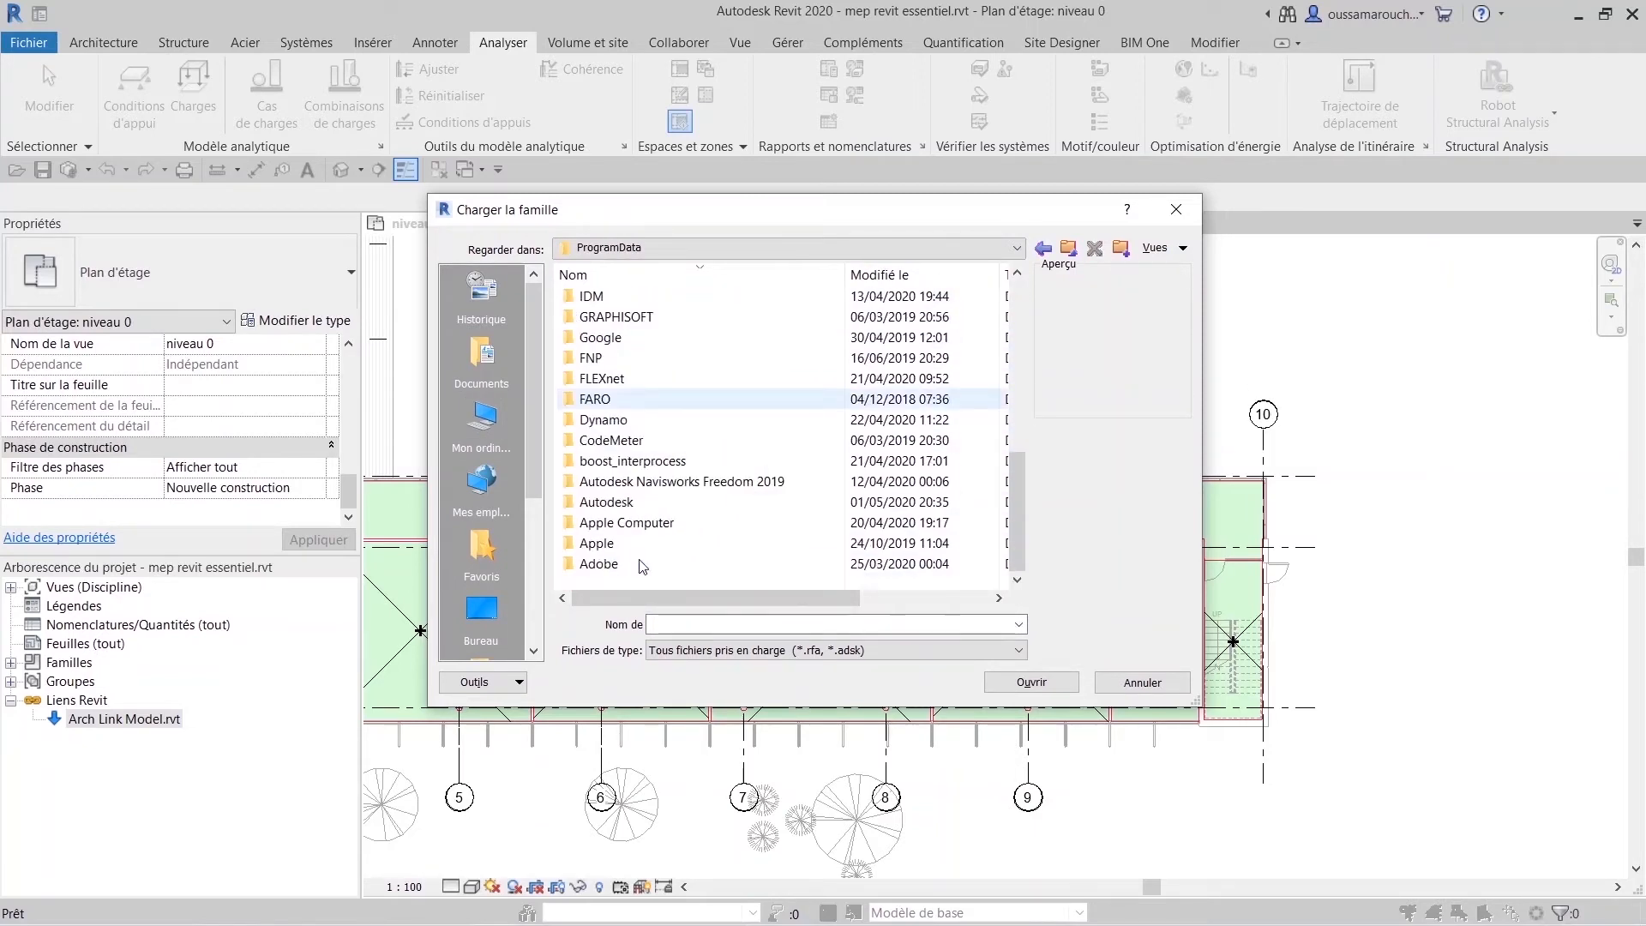
# Browse the family library to Autodesk > RVT 2020 > Libraries > France > Annotations > CVC.
pyautogui.doubleClick(660, 503)
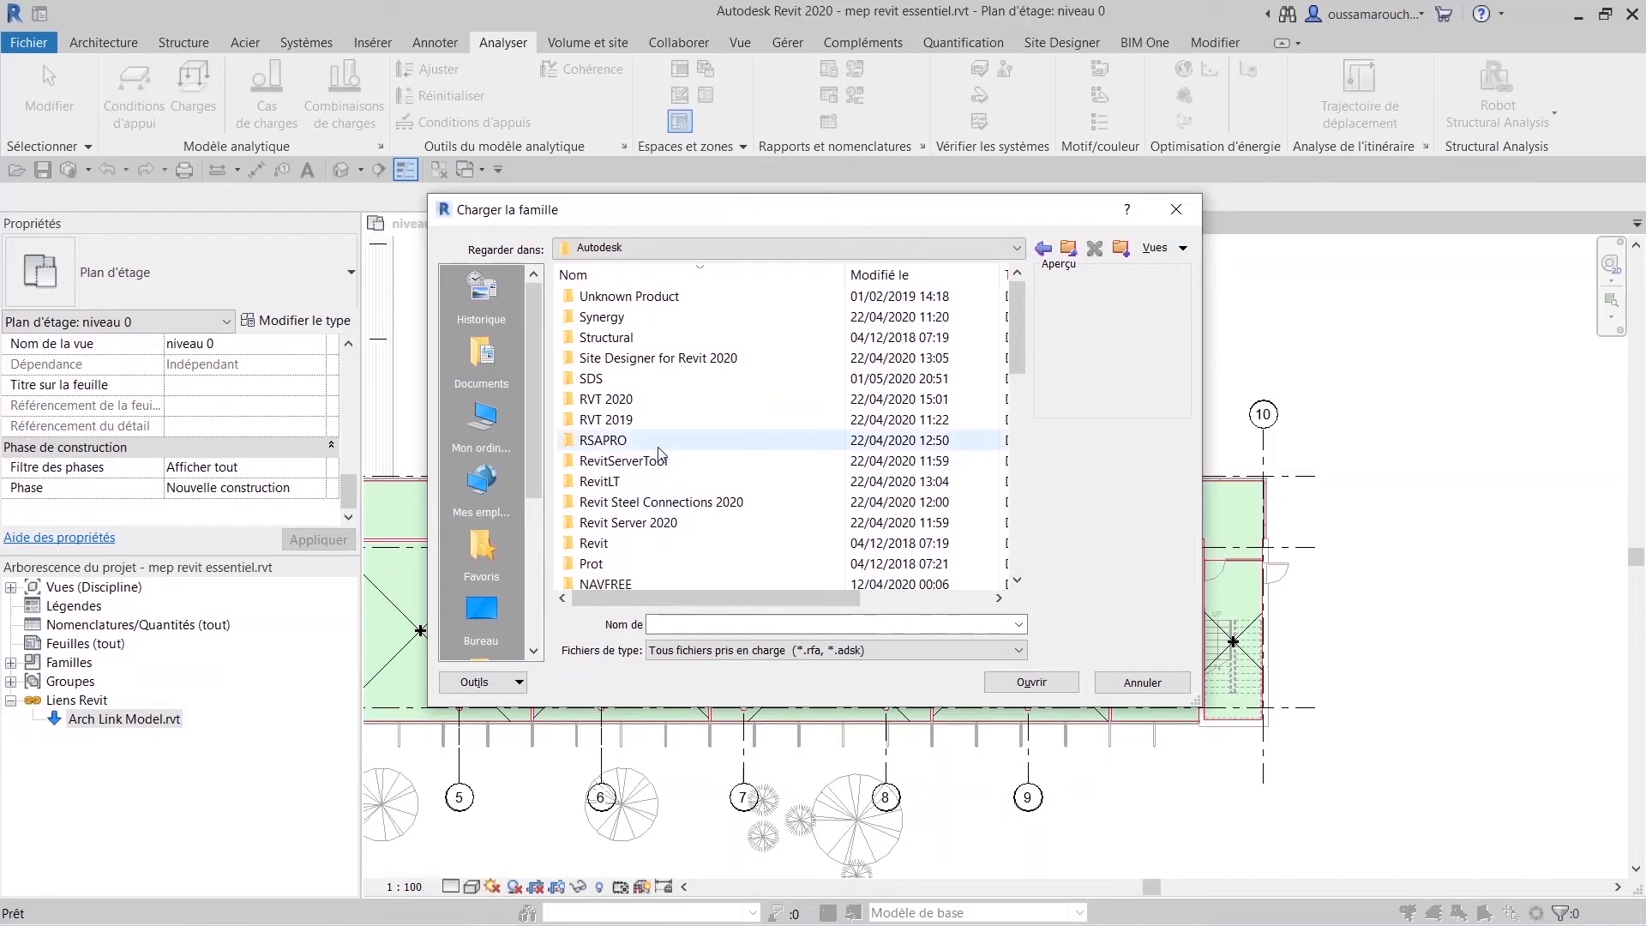
pyautogui.doubleClick(619, 401)
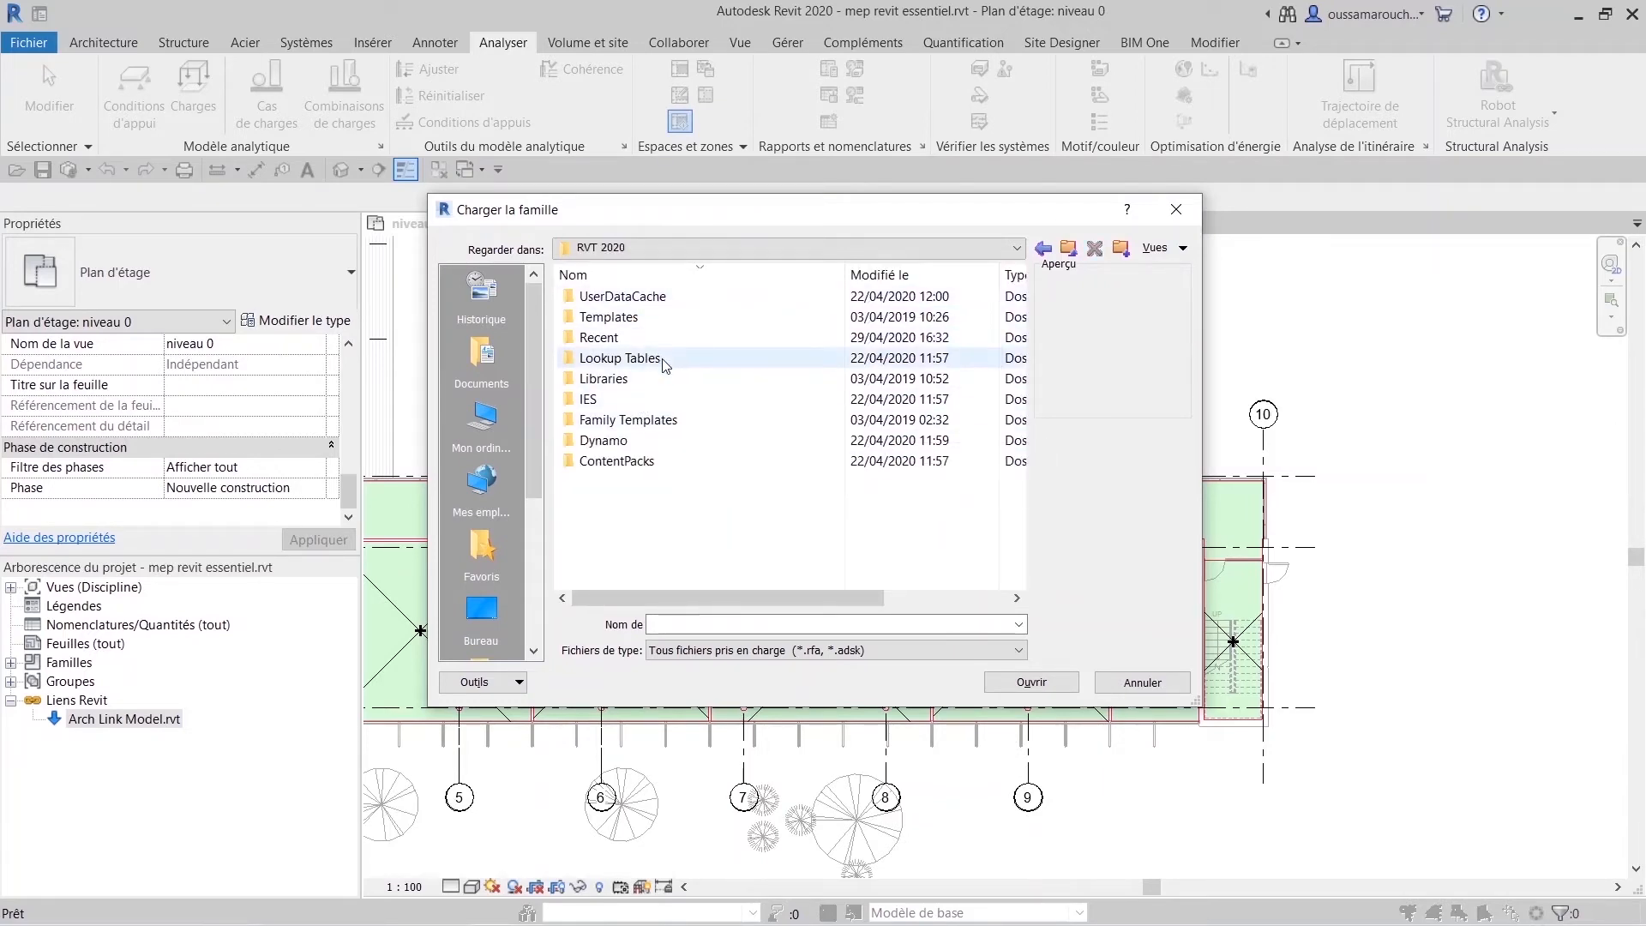
pyautogui.doubleClick(665, 381)
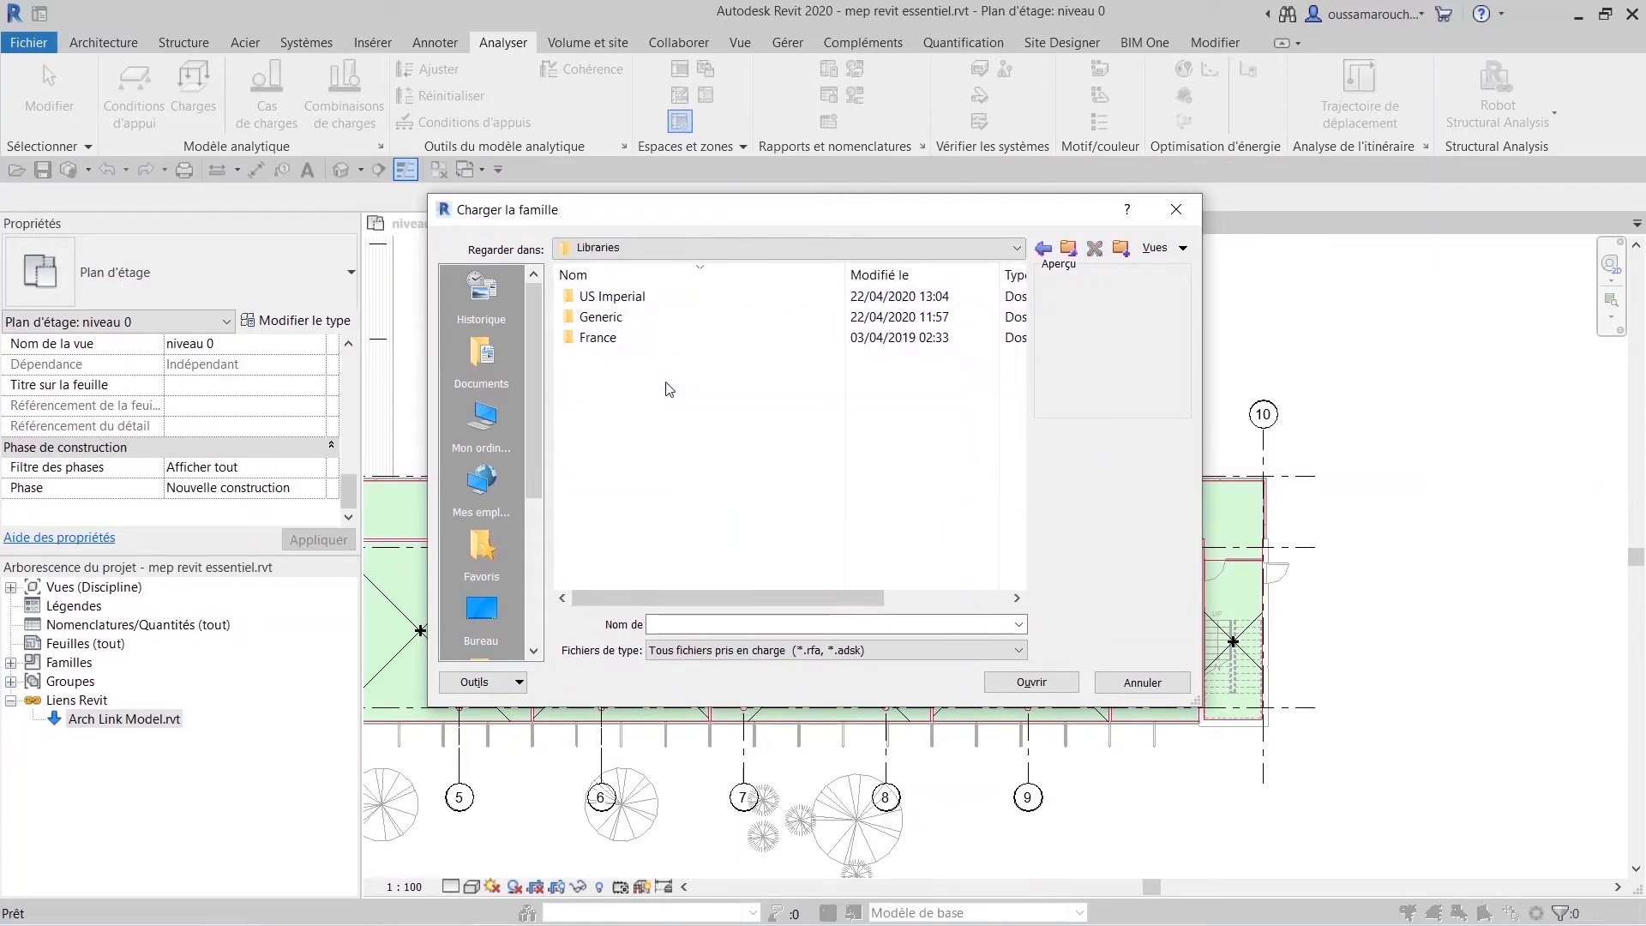
pyautogui.doubleClick(633, 337)
pyautogui.scroll(-5, 635, 385)
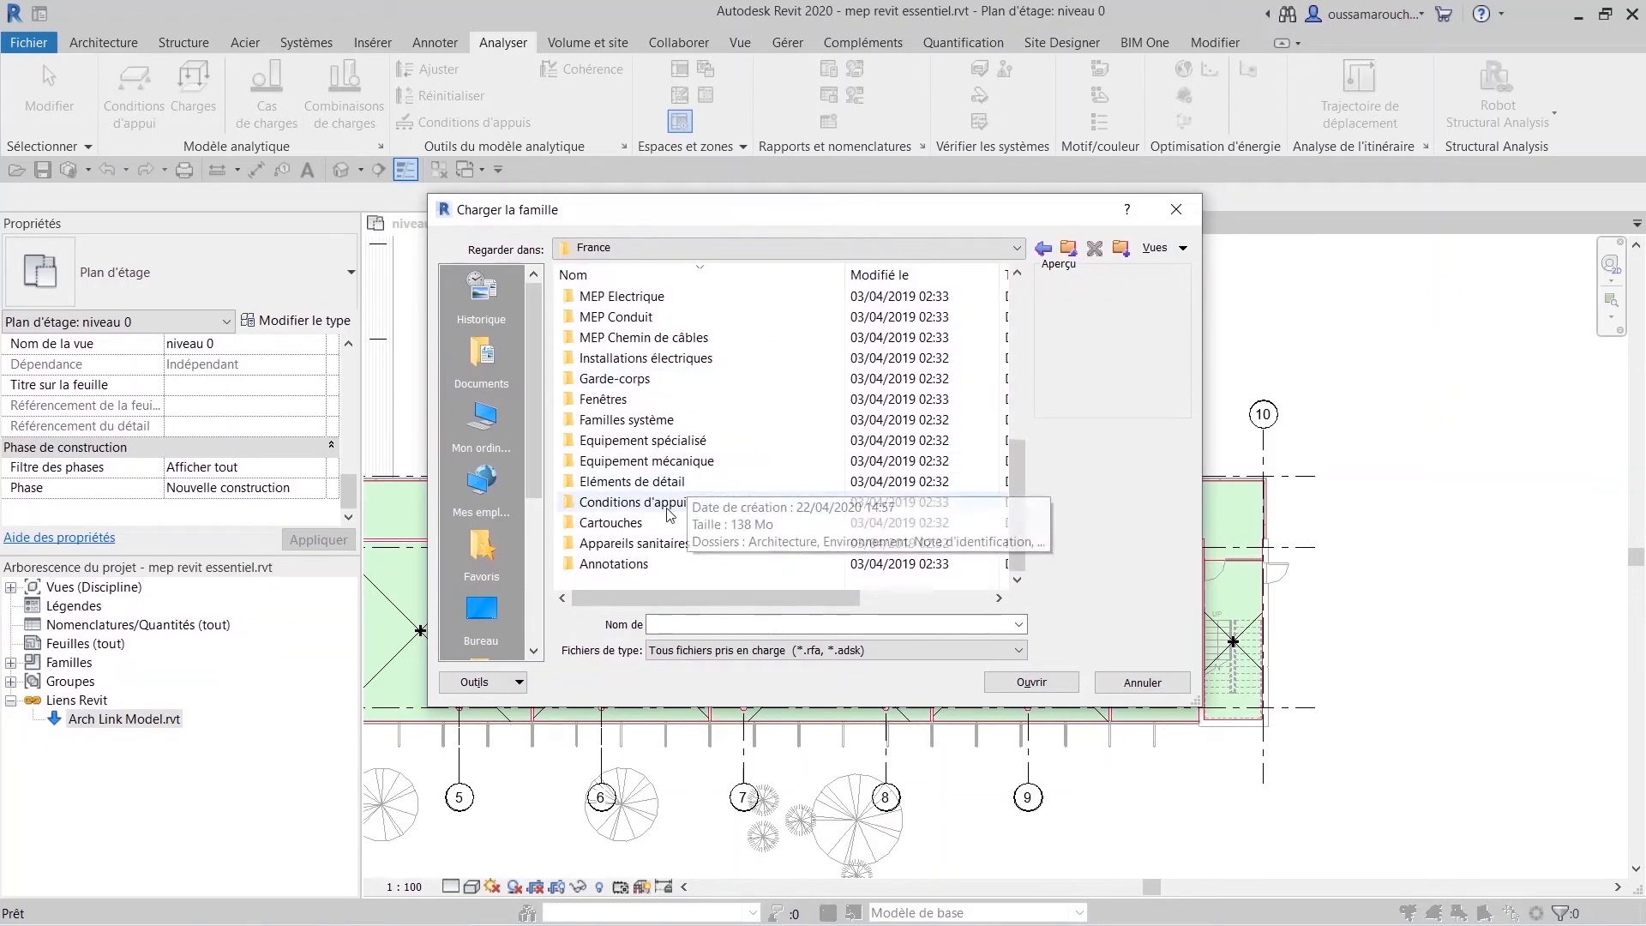
pyautogui.doubleClick(630, 564)
pyautogui.scroll(-2, 634, 531)
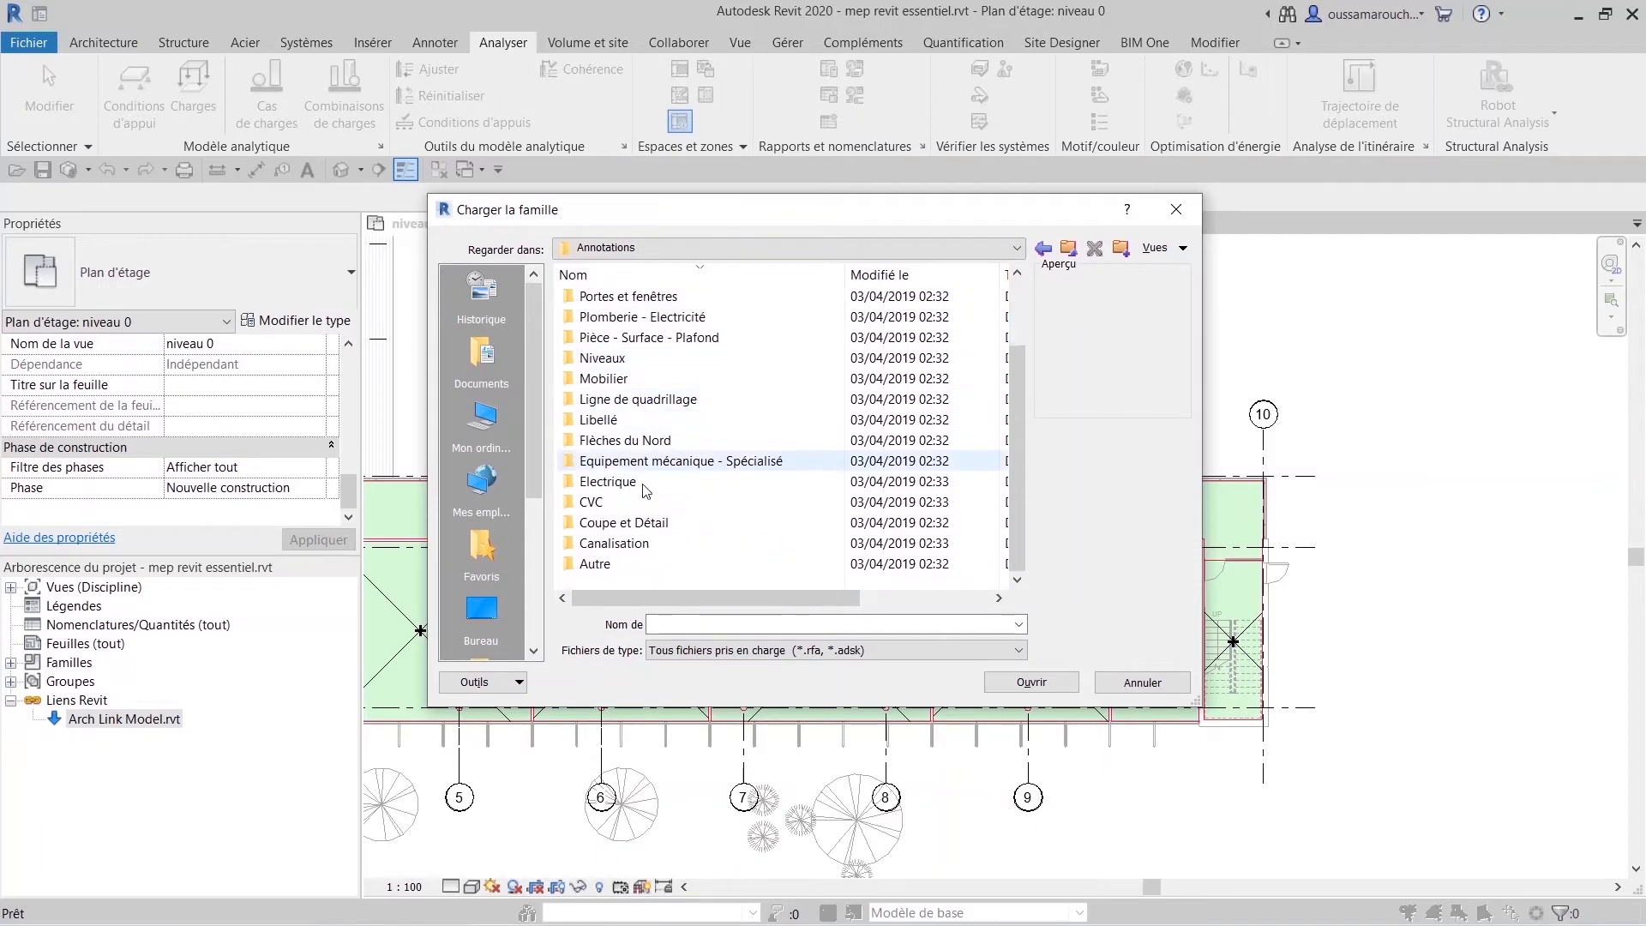
pyautogui.doubleClick(637, 502)
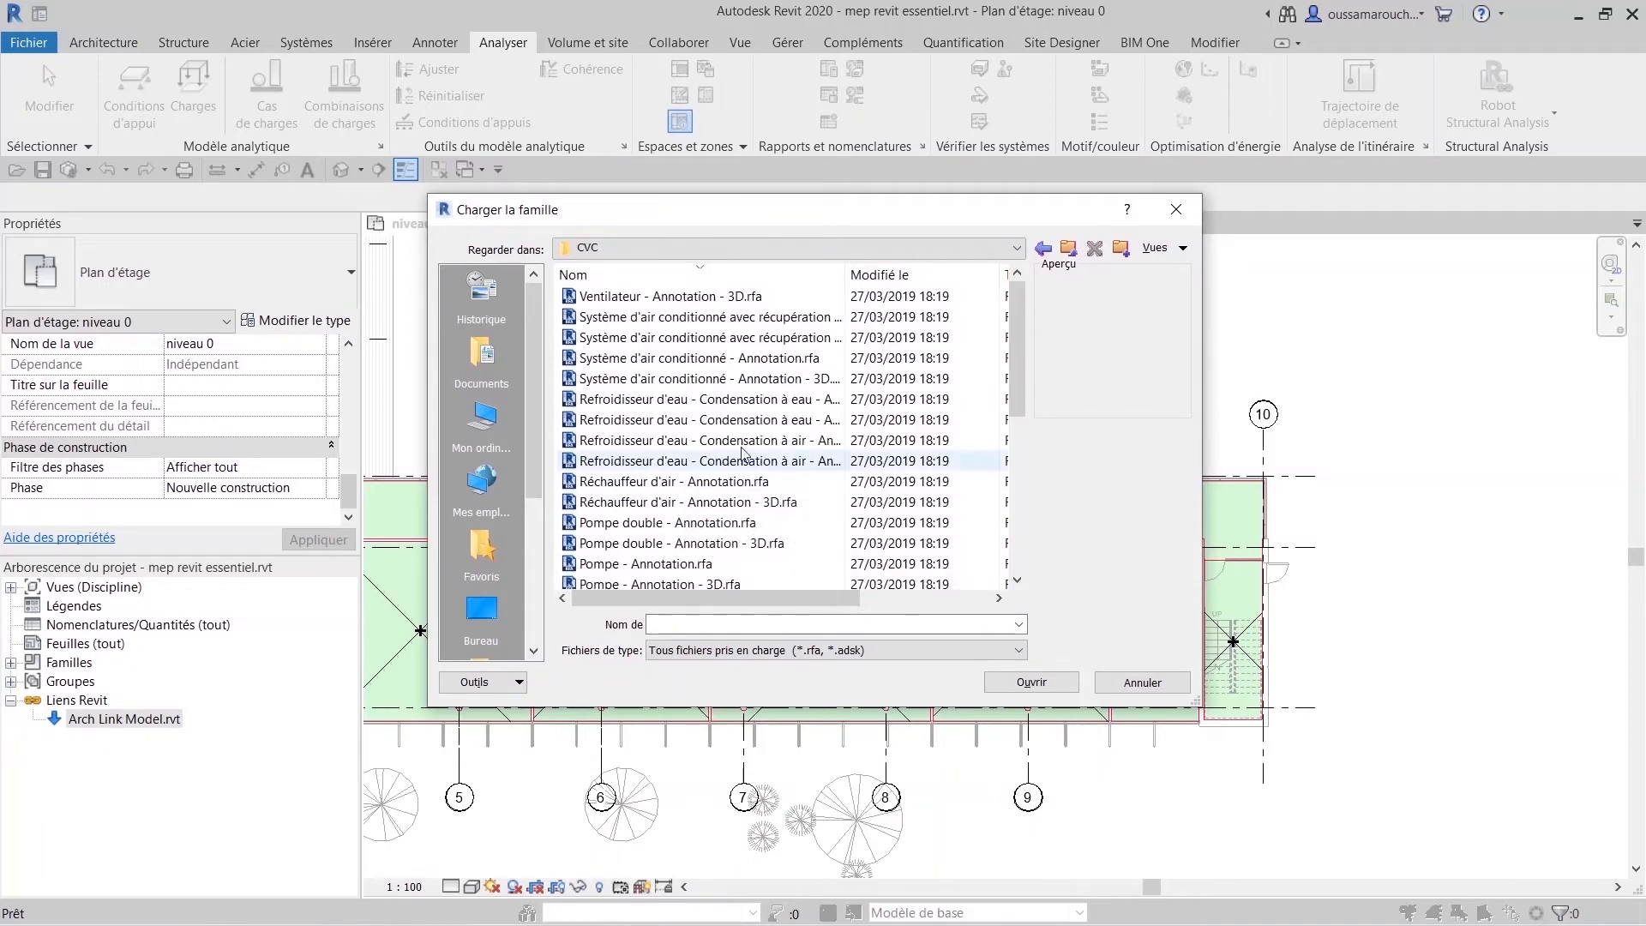
# Load the space tag family Etiquette d'espace.rfa from the CVC folder into the project.
pyautogui.scroll(-1, 814, 463)
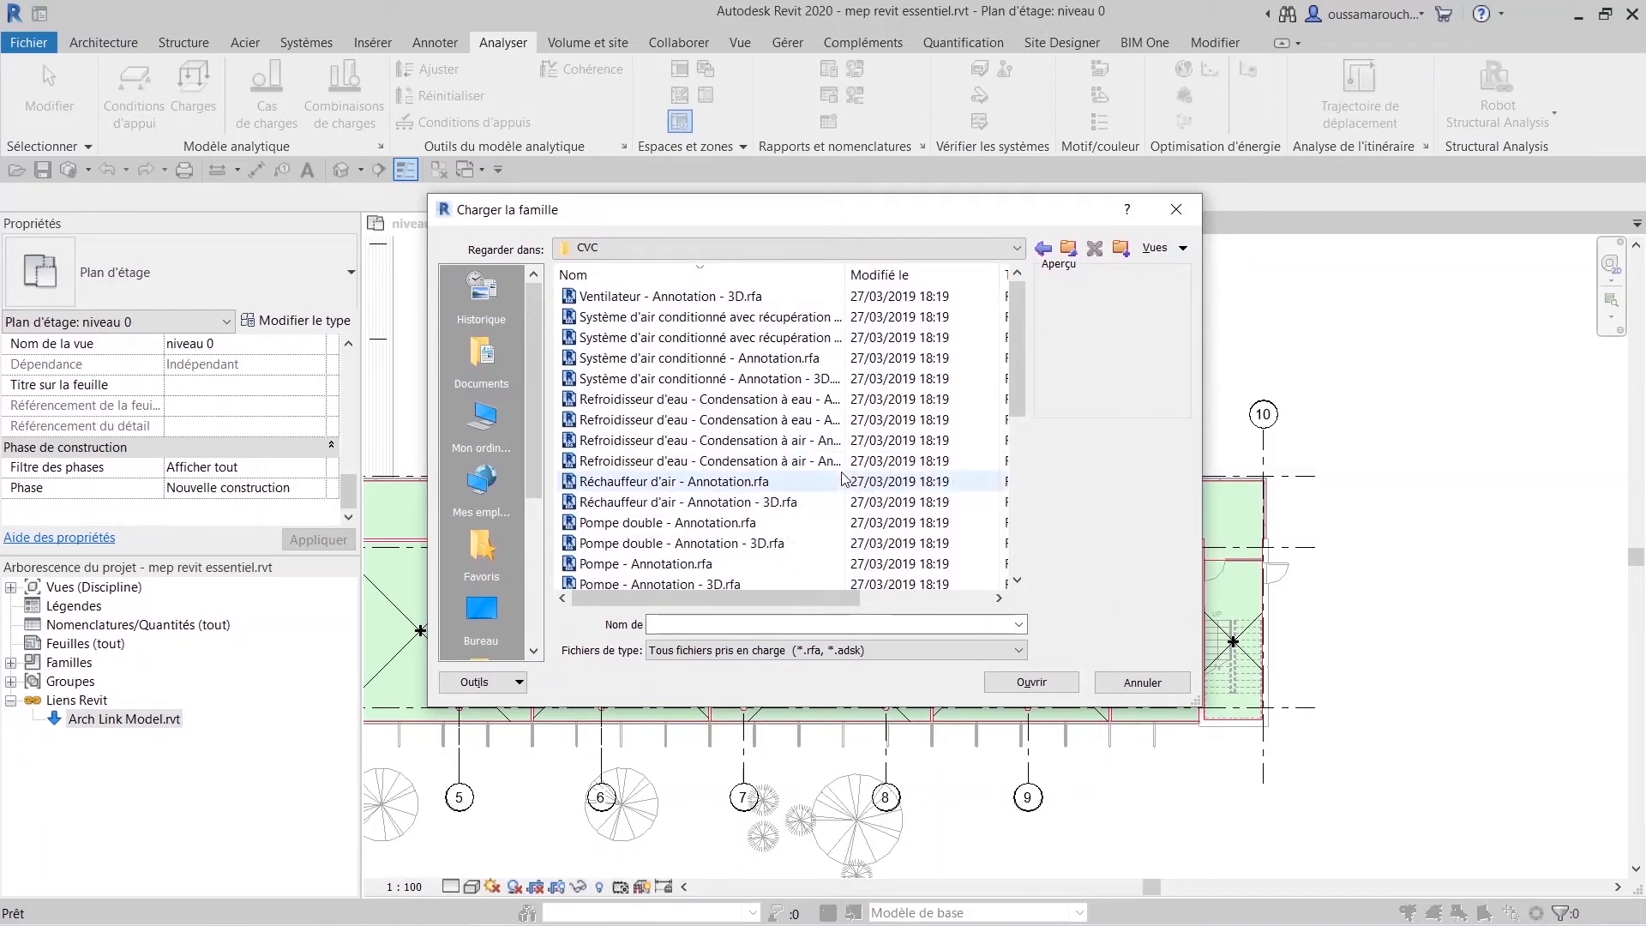
pyautogui.scroll(-4, 839, 483)
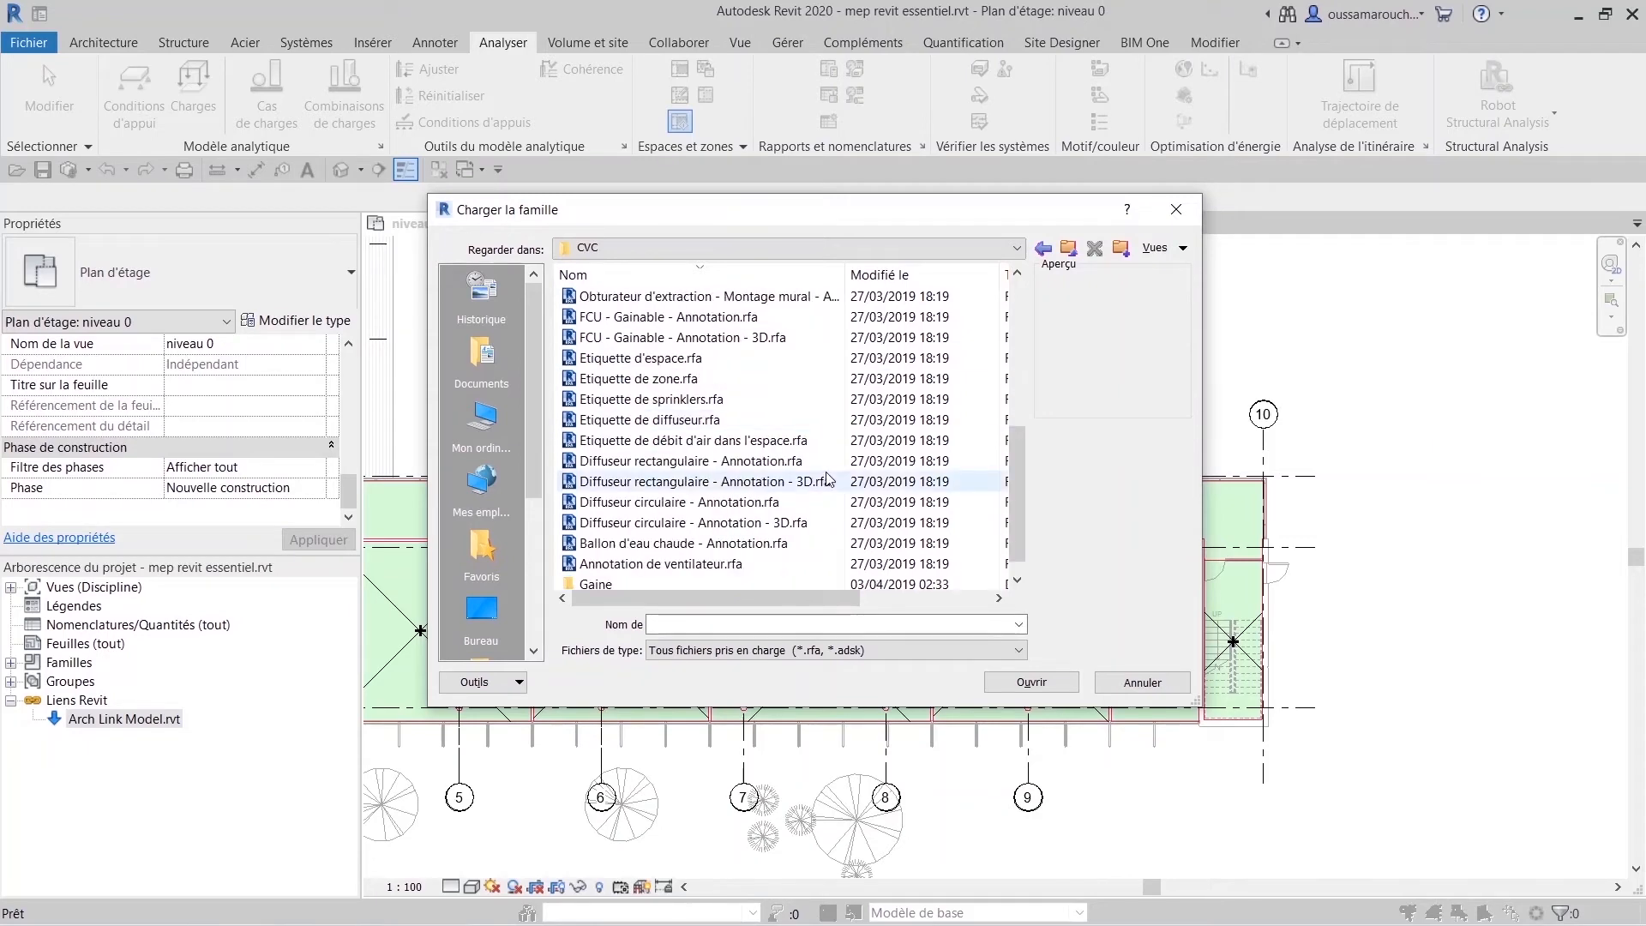
pyautogui.click(751, 359)
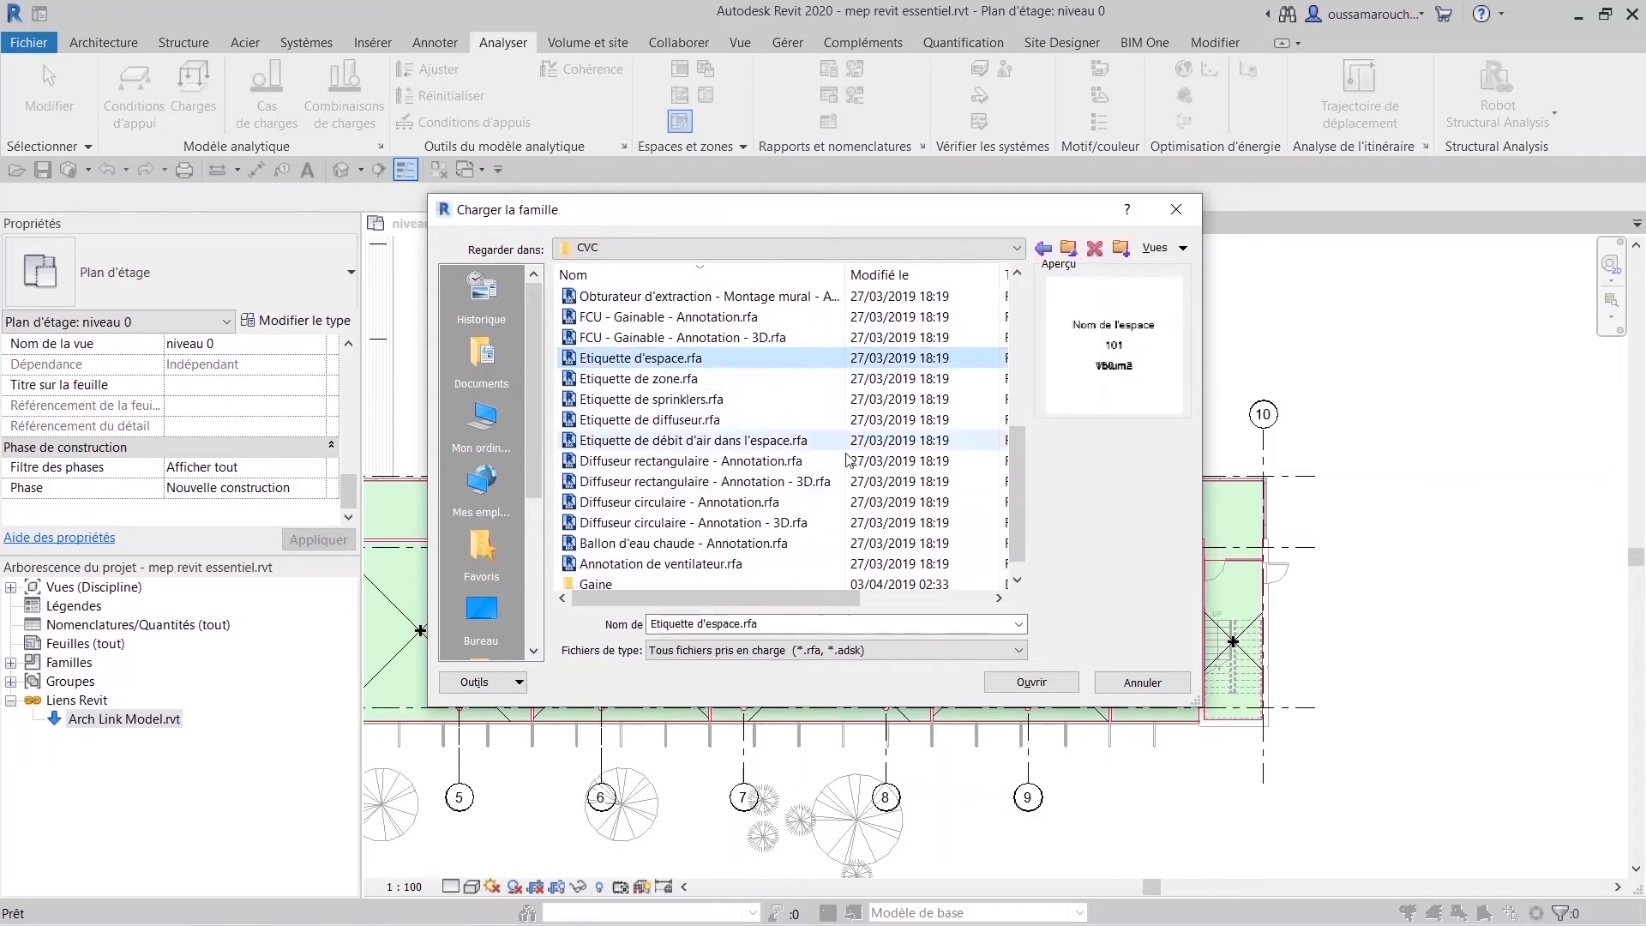
pyautogui.click(1033, 684)
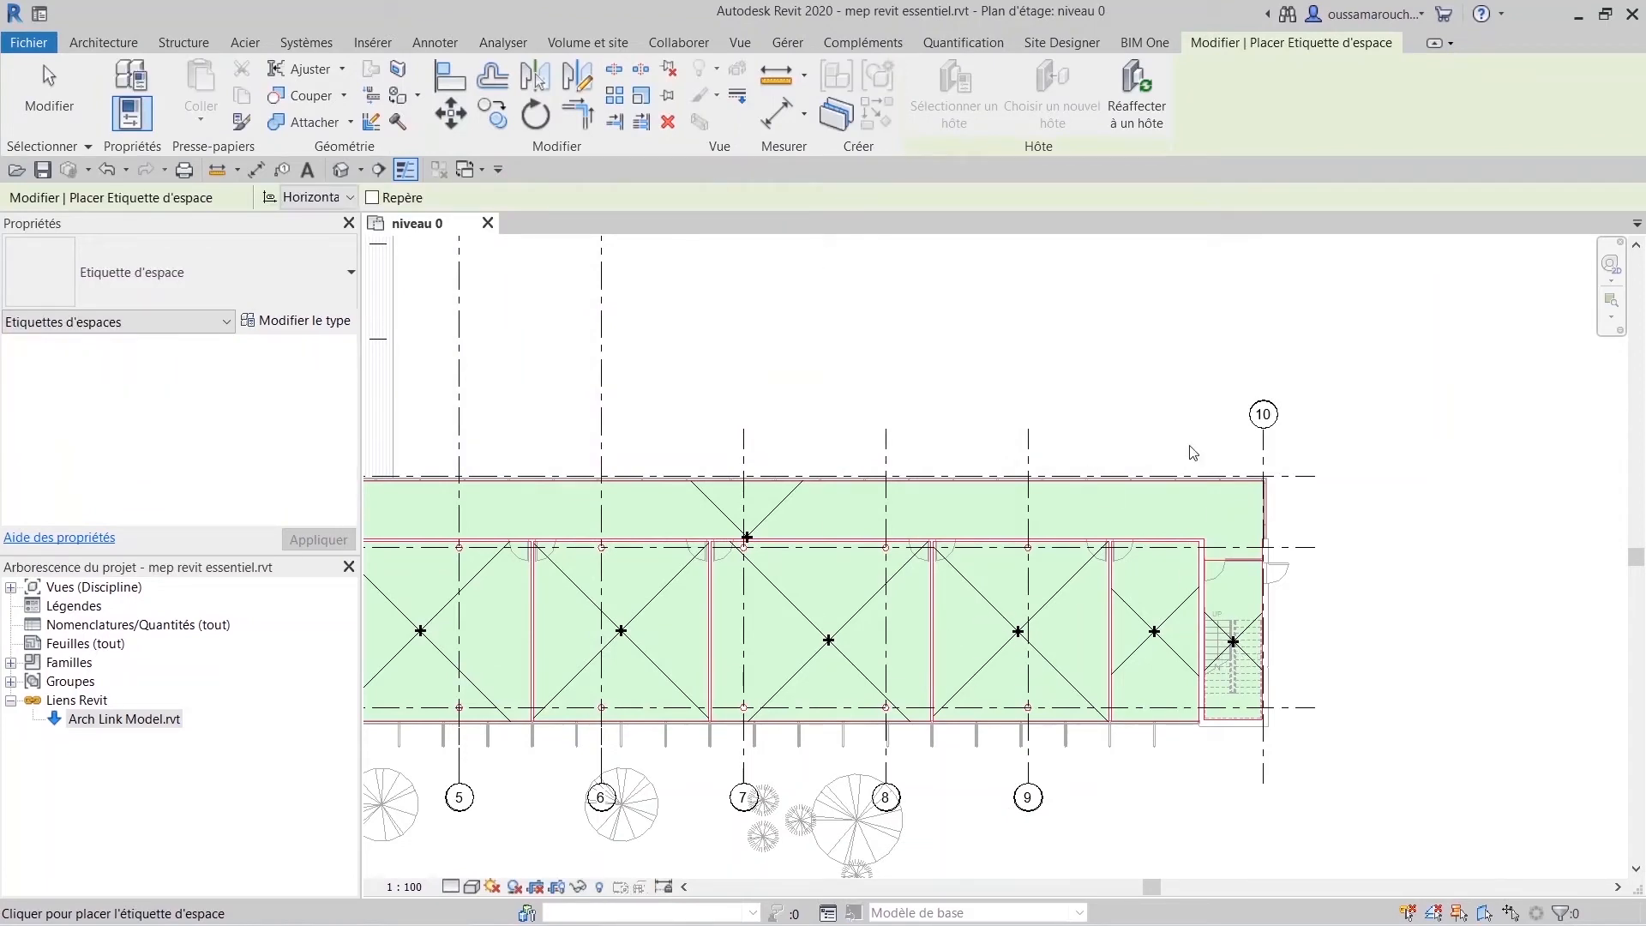
# Place space tags in the two classroom-wing rooms just west of the staircase near grid 10.
pyautogui.scroll(4, 1134, 656)
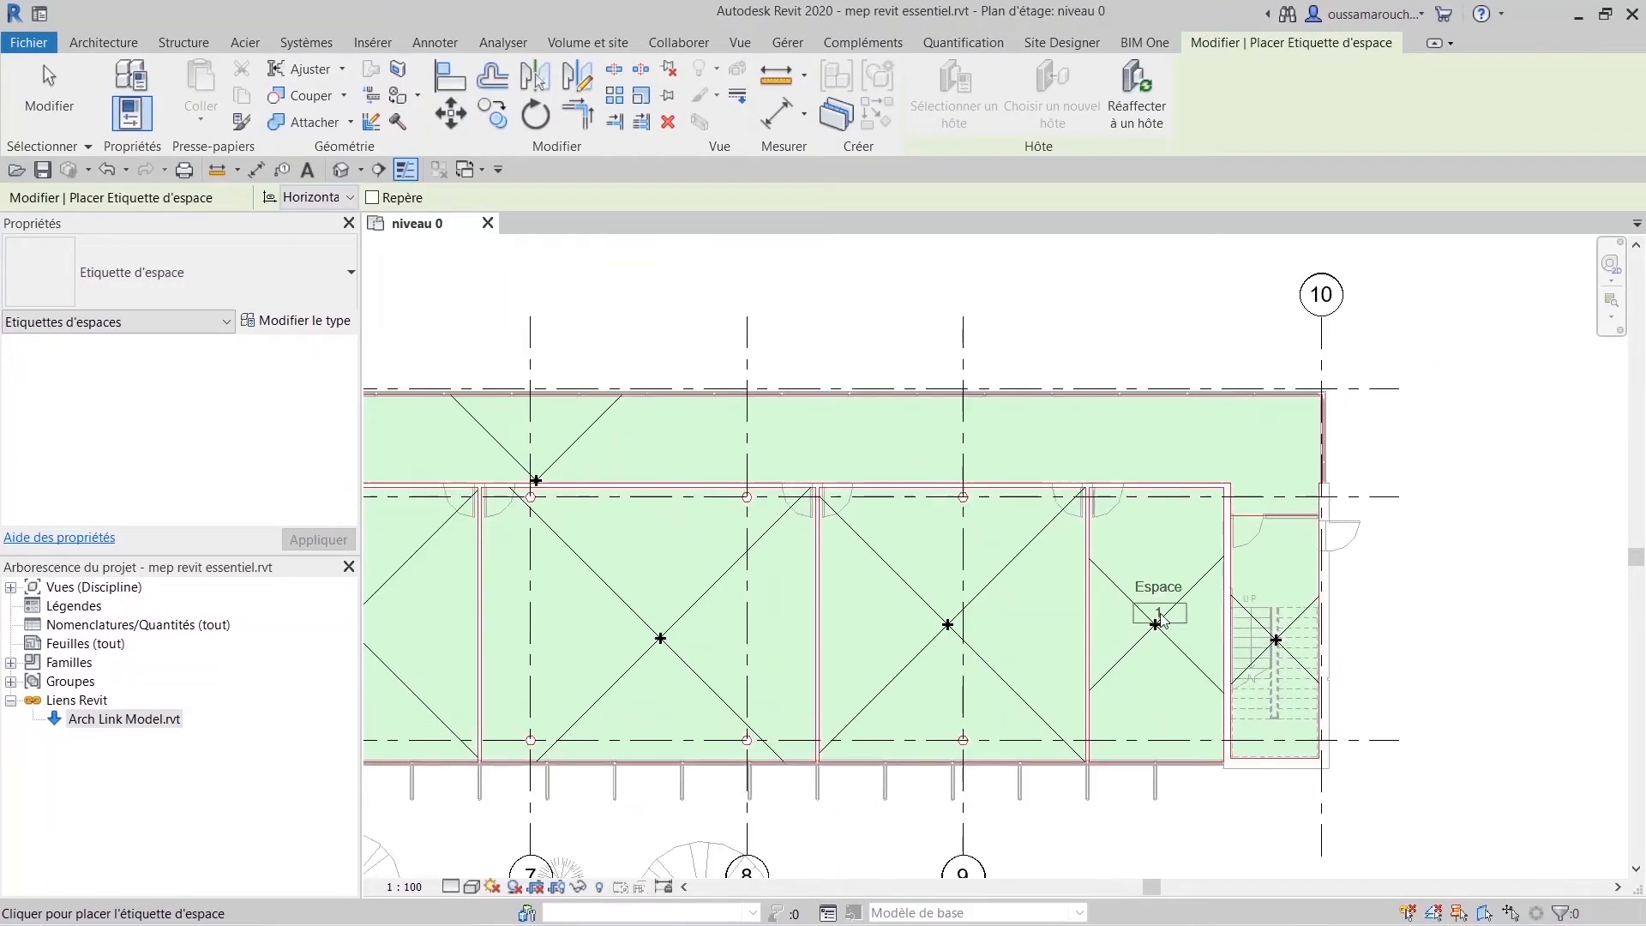
pyautogui.scroll(2, 1154, 628)
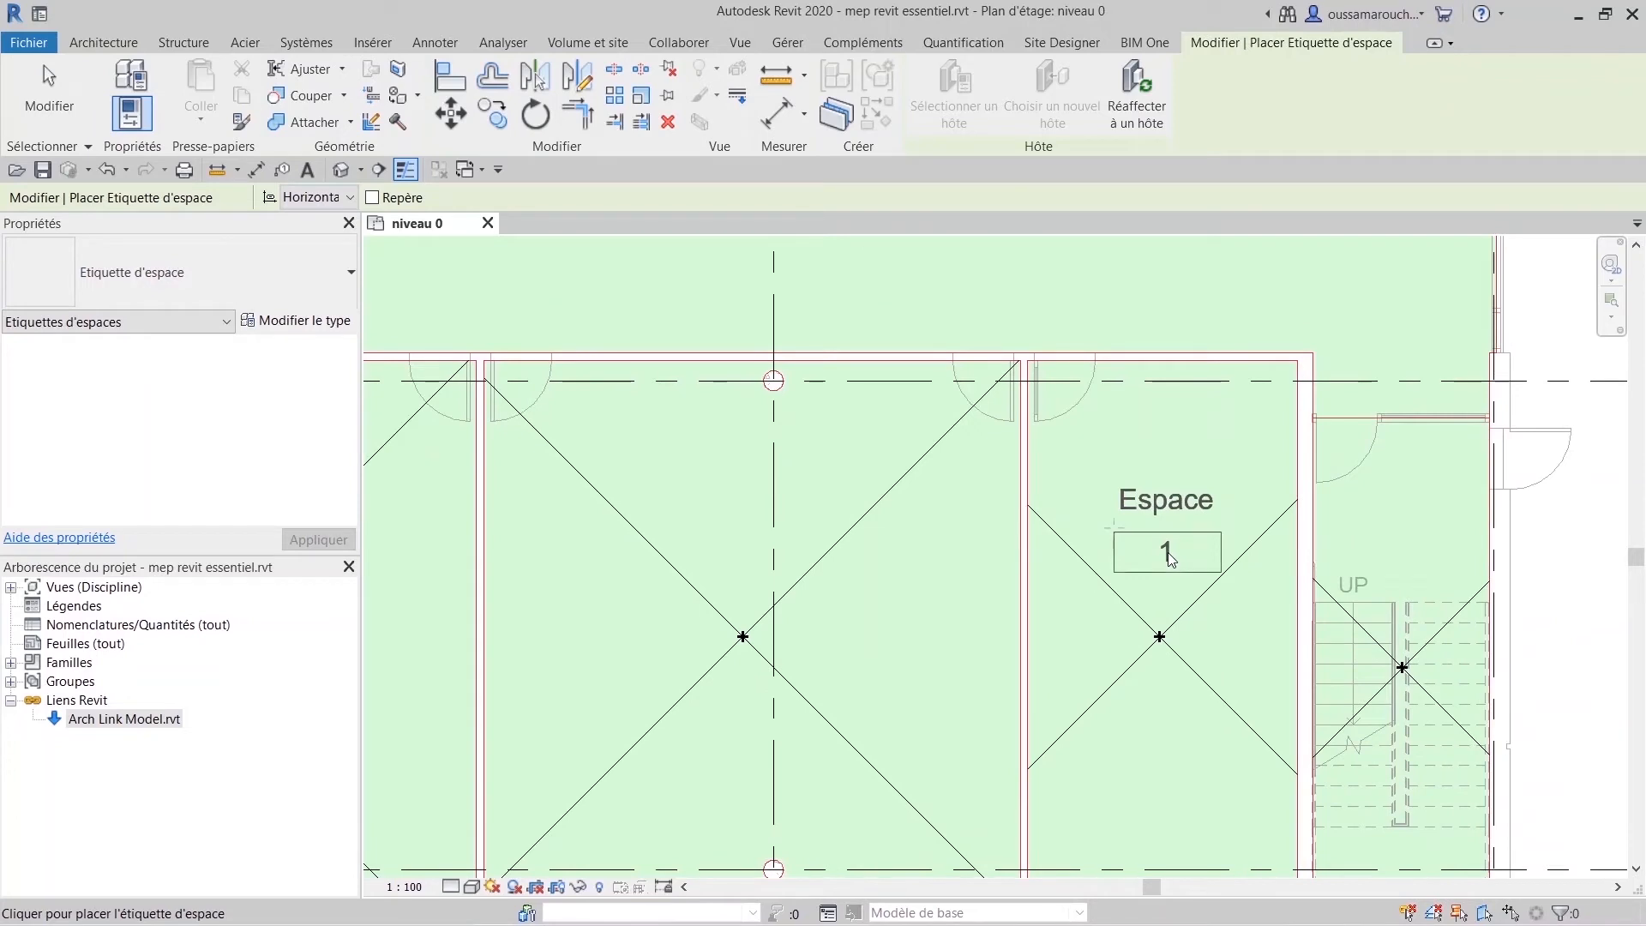
pyautogui.click(1170, 557)
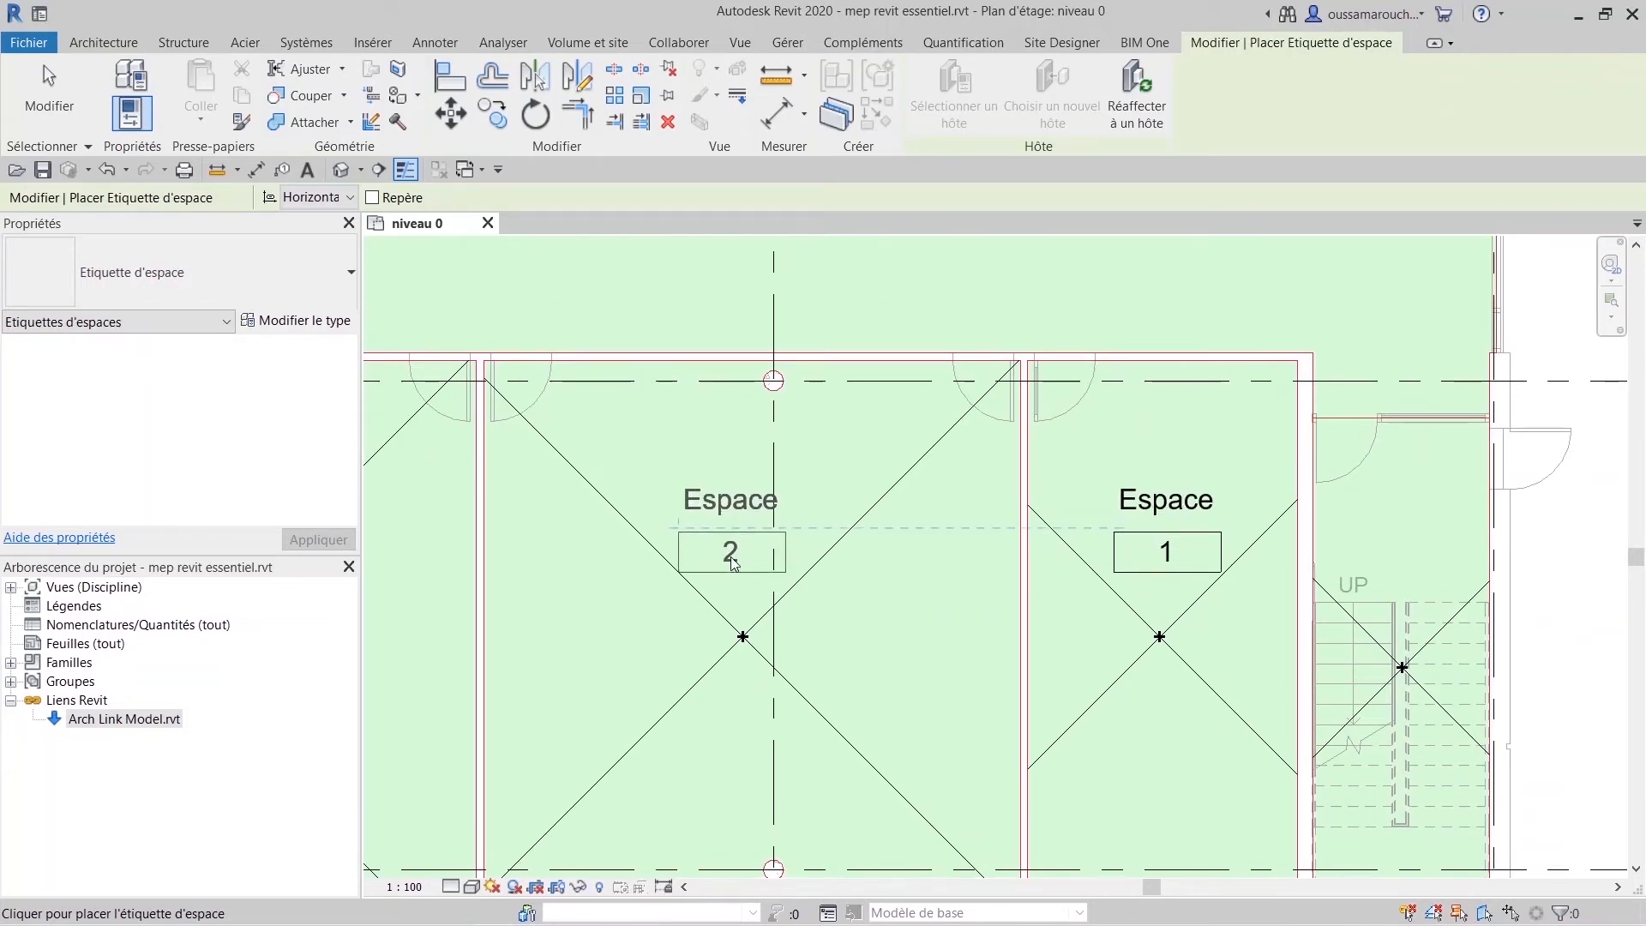
pyautogui.click(733, 561)
# Place a space tag in the upper wing's room adjoining the east side of the large hall with tables.
pyautogui.scroll(-5, 729, 570)
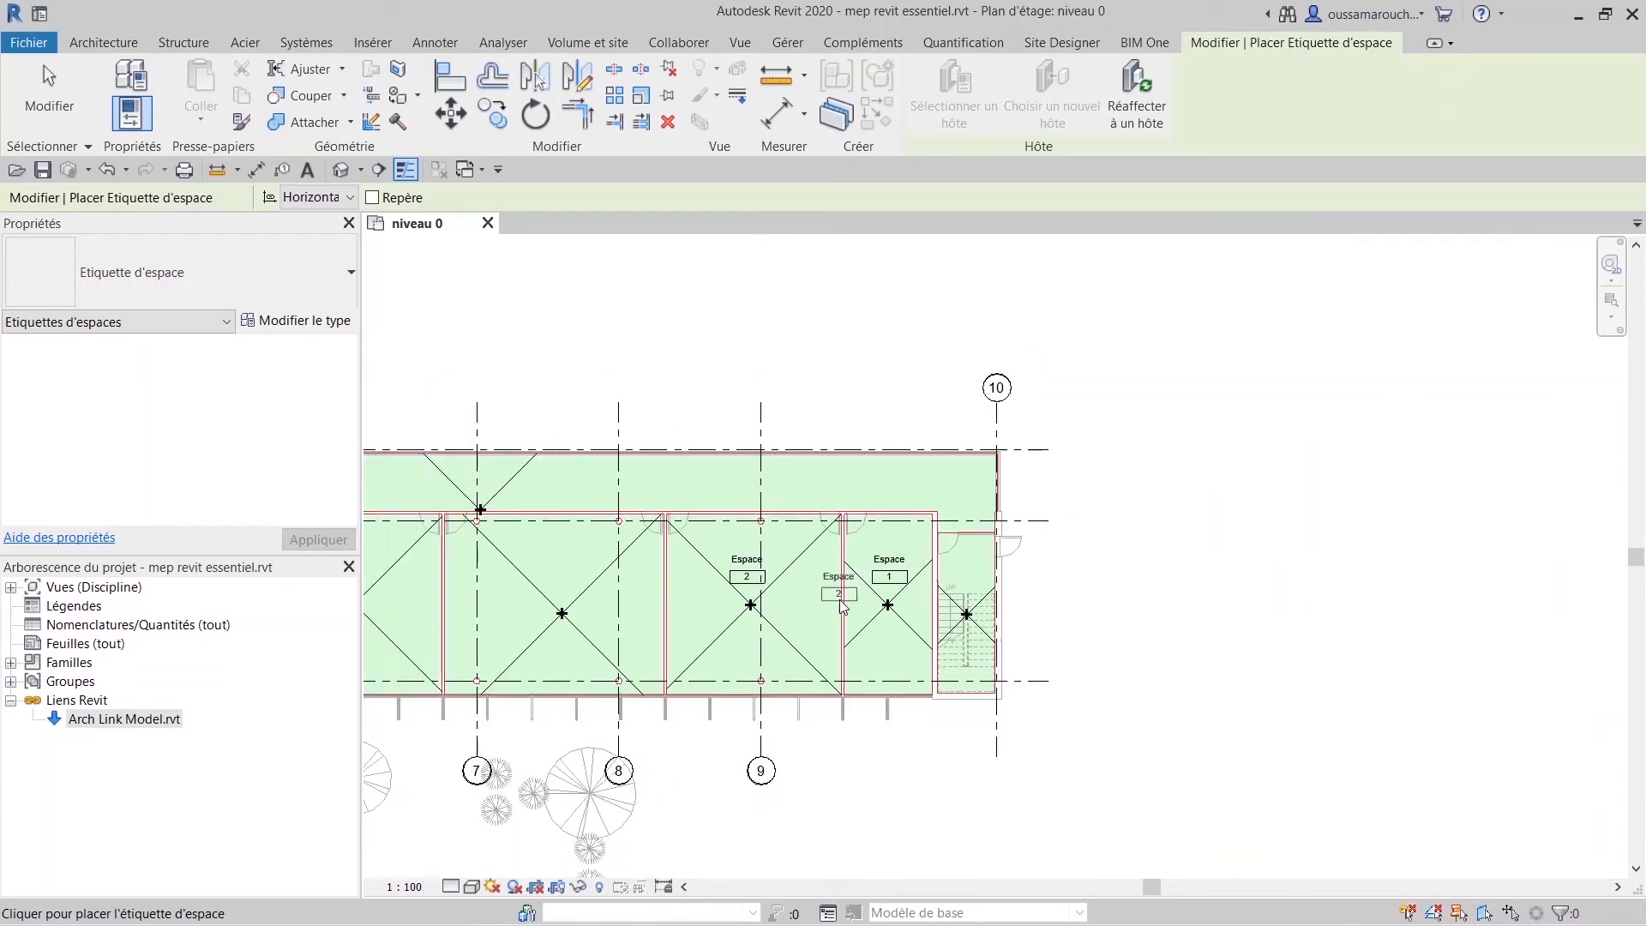
pyautogui.scroll(-1, 842, 608)
pyautogui.moveTo(855, 623); pyautogui.dragTo(1018, 674, button='middle')
pyautogui.scroll(-2, 627, 571)
pyautogui.moveTo(795, 635); pyautogui.dragTo(1068, 741, button='middle')
pyautogui.scroll(-1, 660, 384)
pyautogui.moveTo(683, 568); pyautogui.dragTo(708, 804, button='middle')
pyautogui.scroll(5, 733, 515)
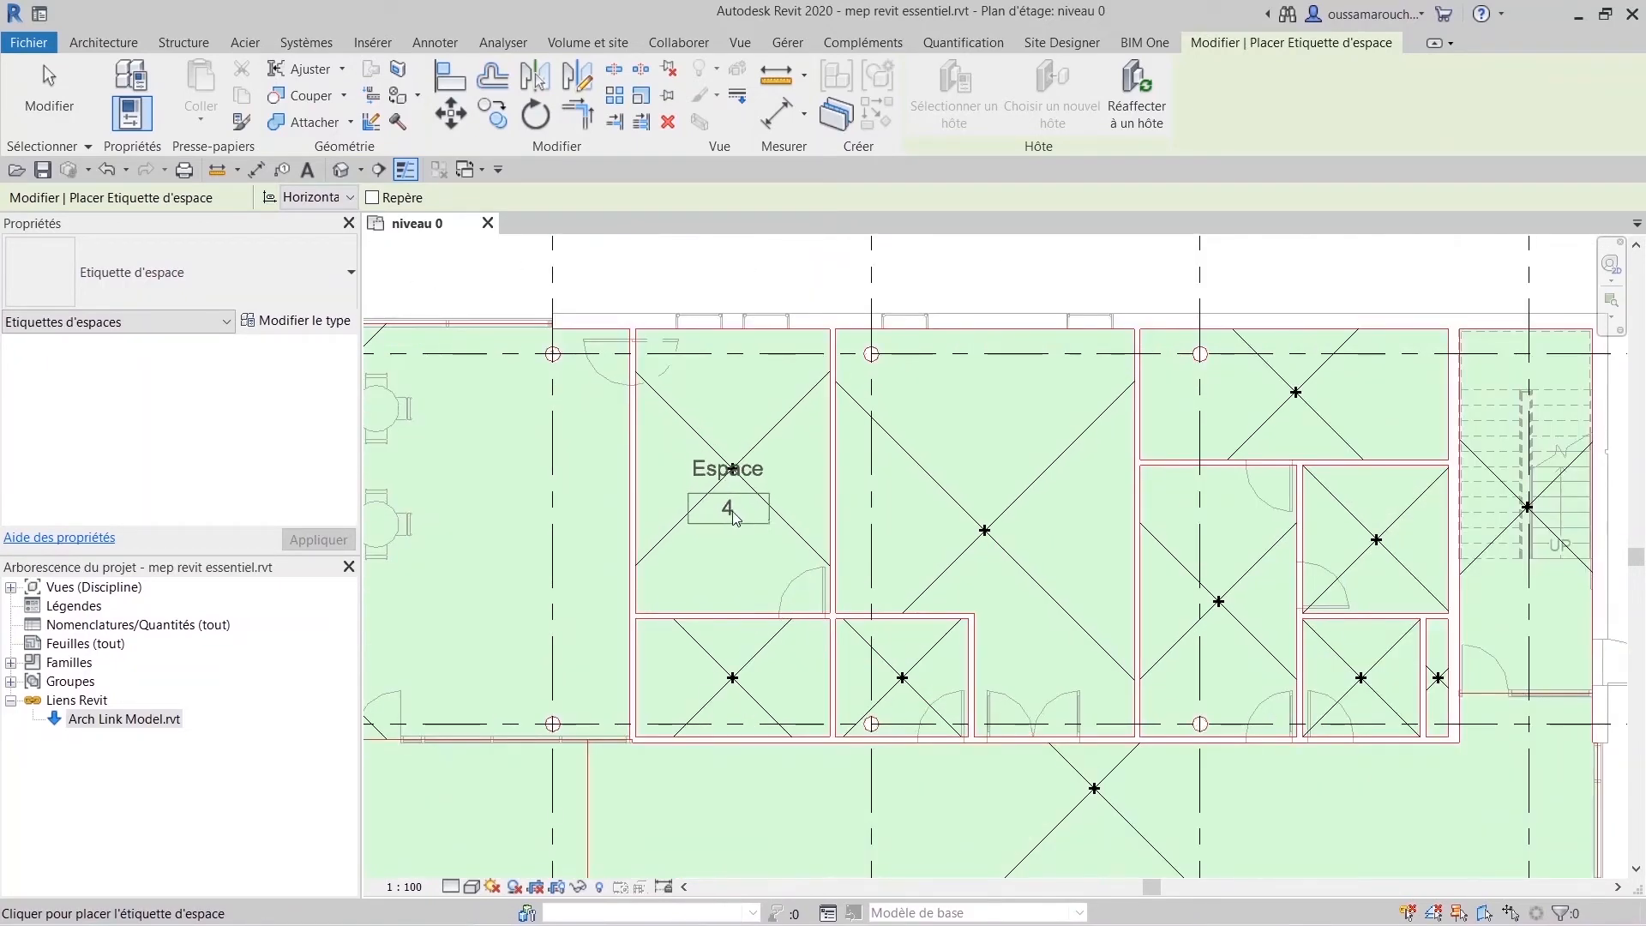
pyautogui.click(734, 514)
# Tag the lower wing's room crossed by grid 6 and the small room just west of grid 4, then end tagging.
pyautogui.scroll(-3, 760, 604)
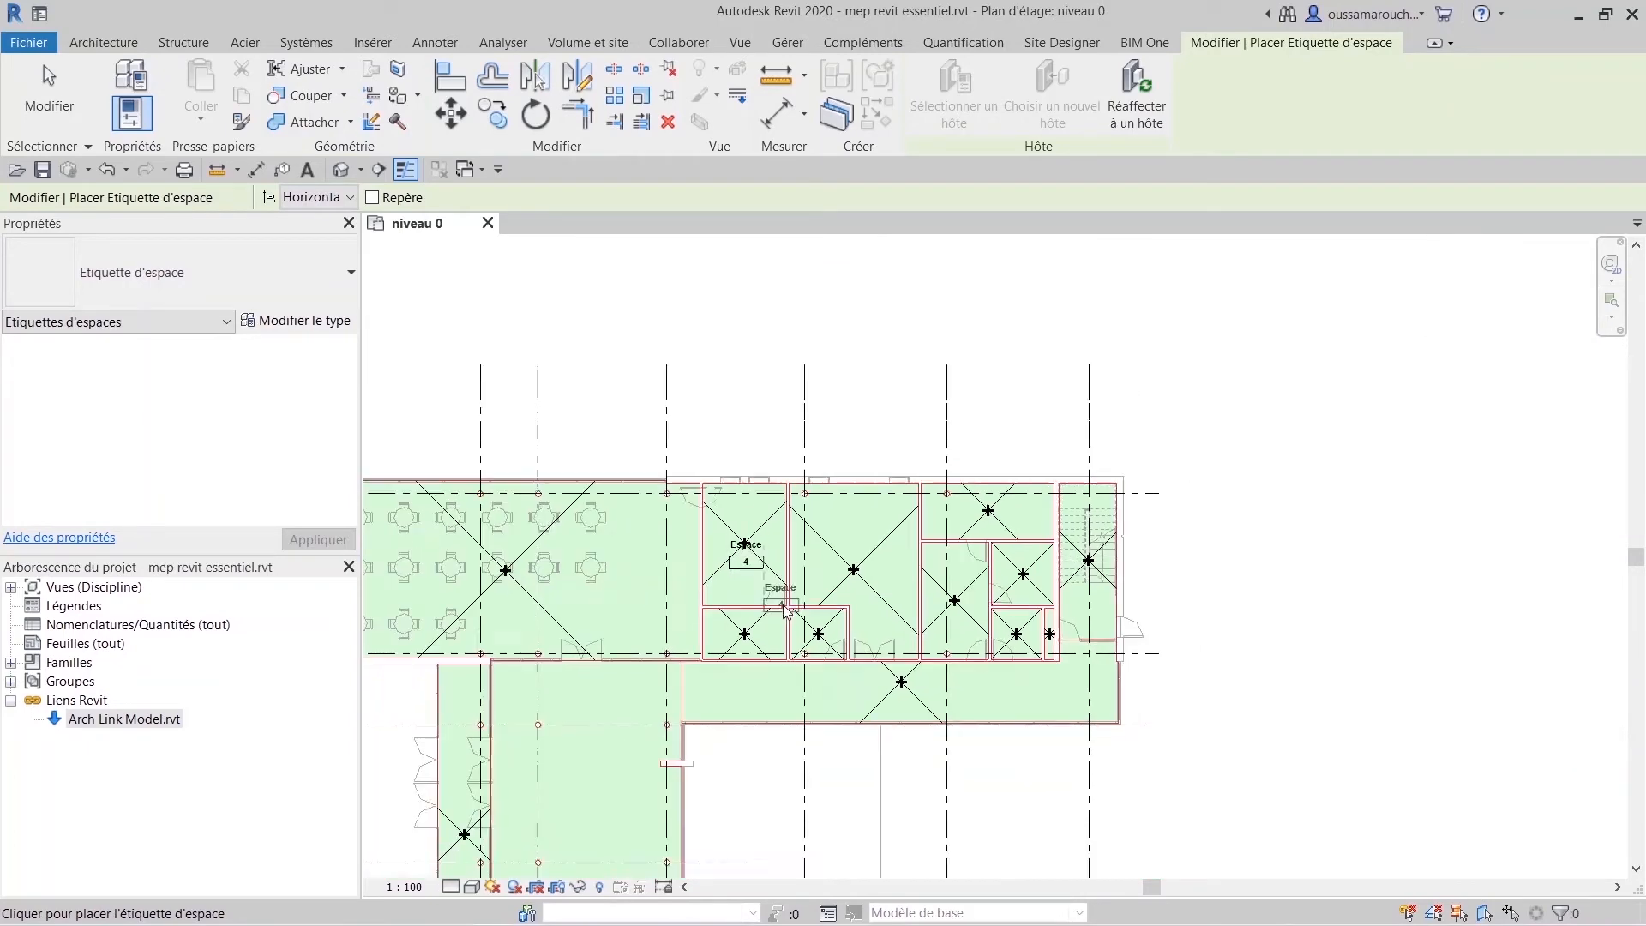
pyautogui.scroll(-3, 783, 610)
pyautogui.scroll(2, 952, 737)
pyautogui.scroll(2, 957, 746)
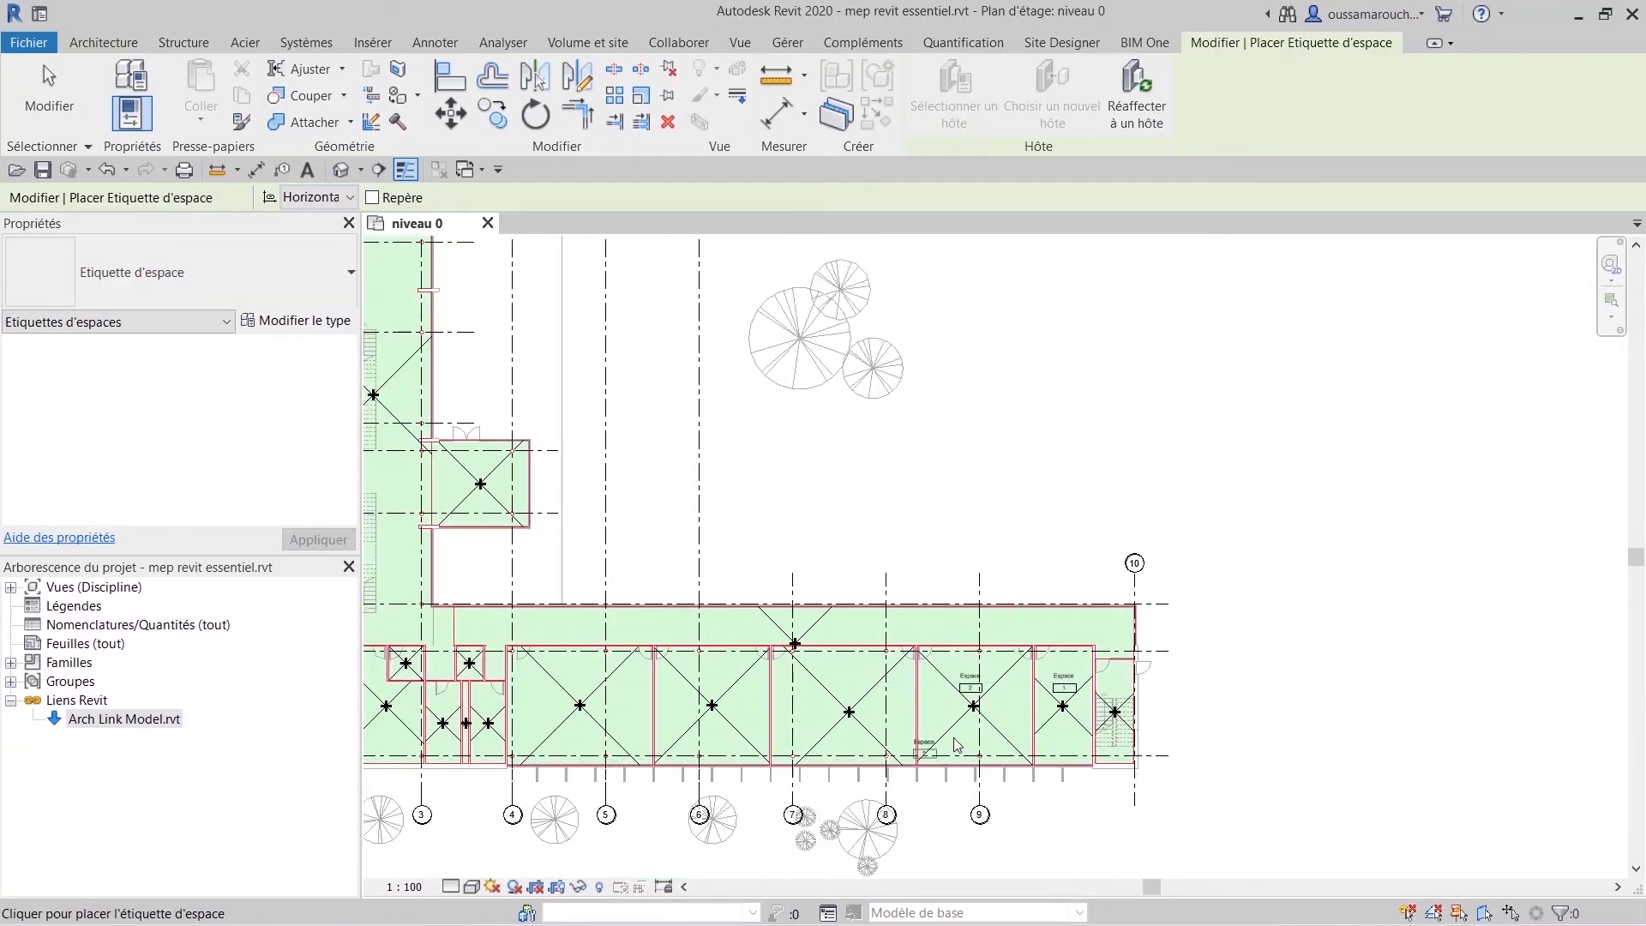
pyautogui.scroll(3, 958, 746)
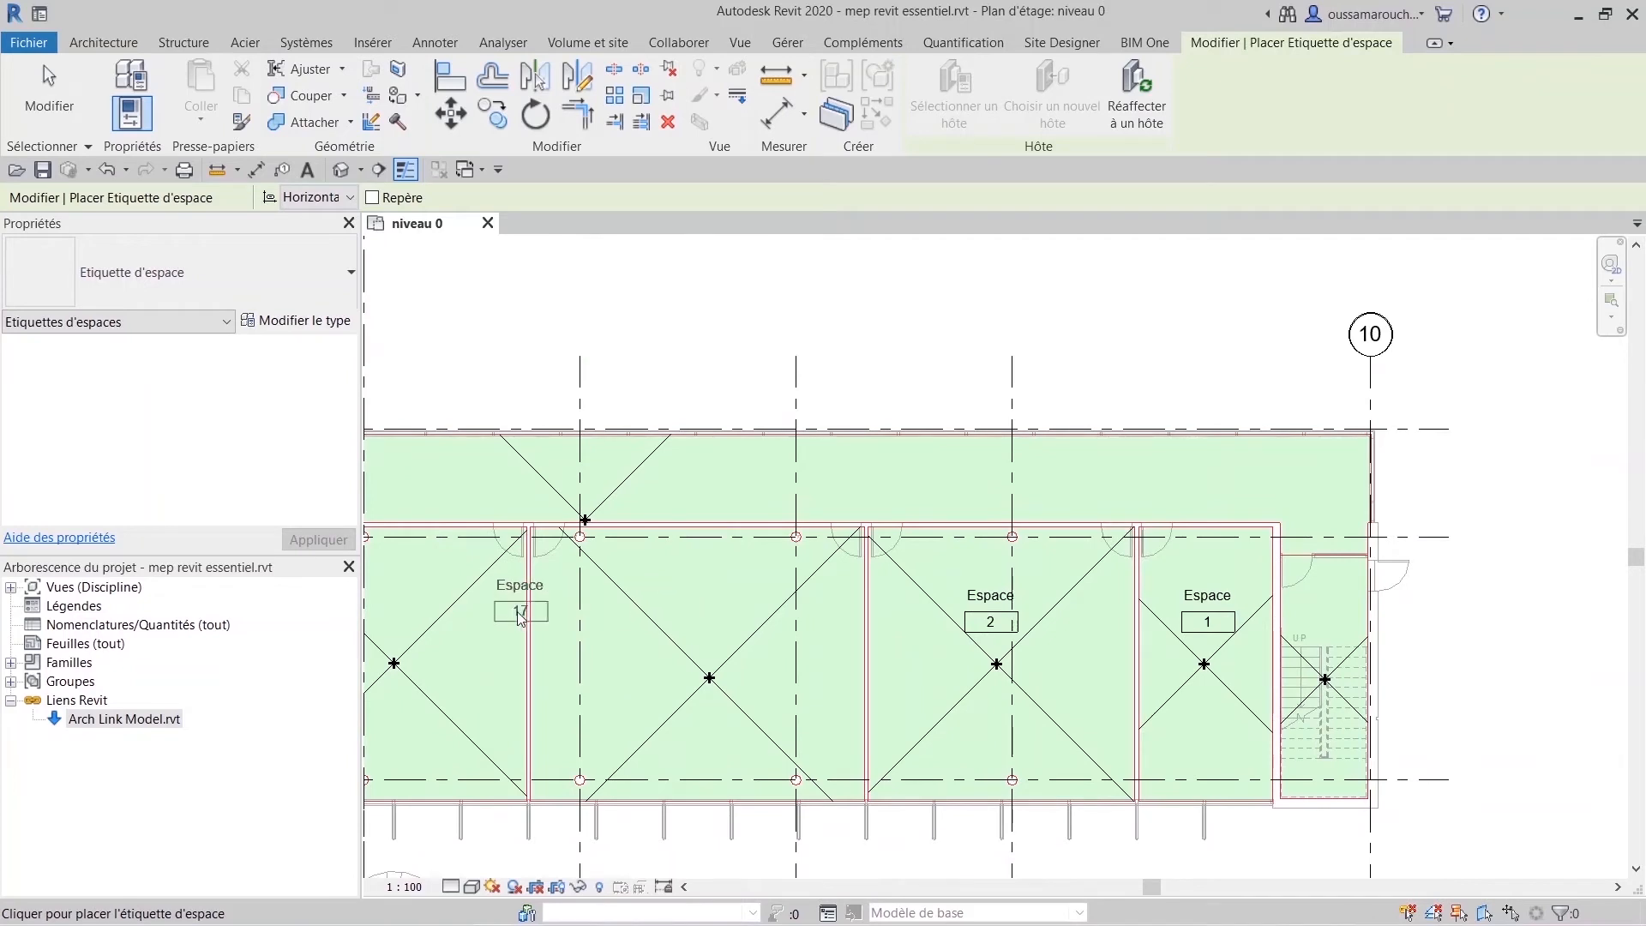
pyautogui.moveTo(463, 624); pyautogui.dragTo(1051, 699, button='middle')
pyautogui.click(689, 653)
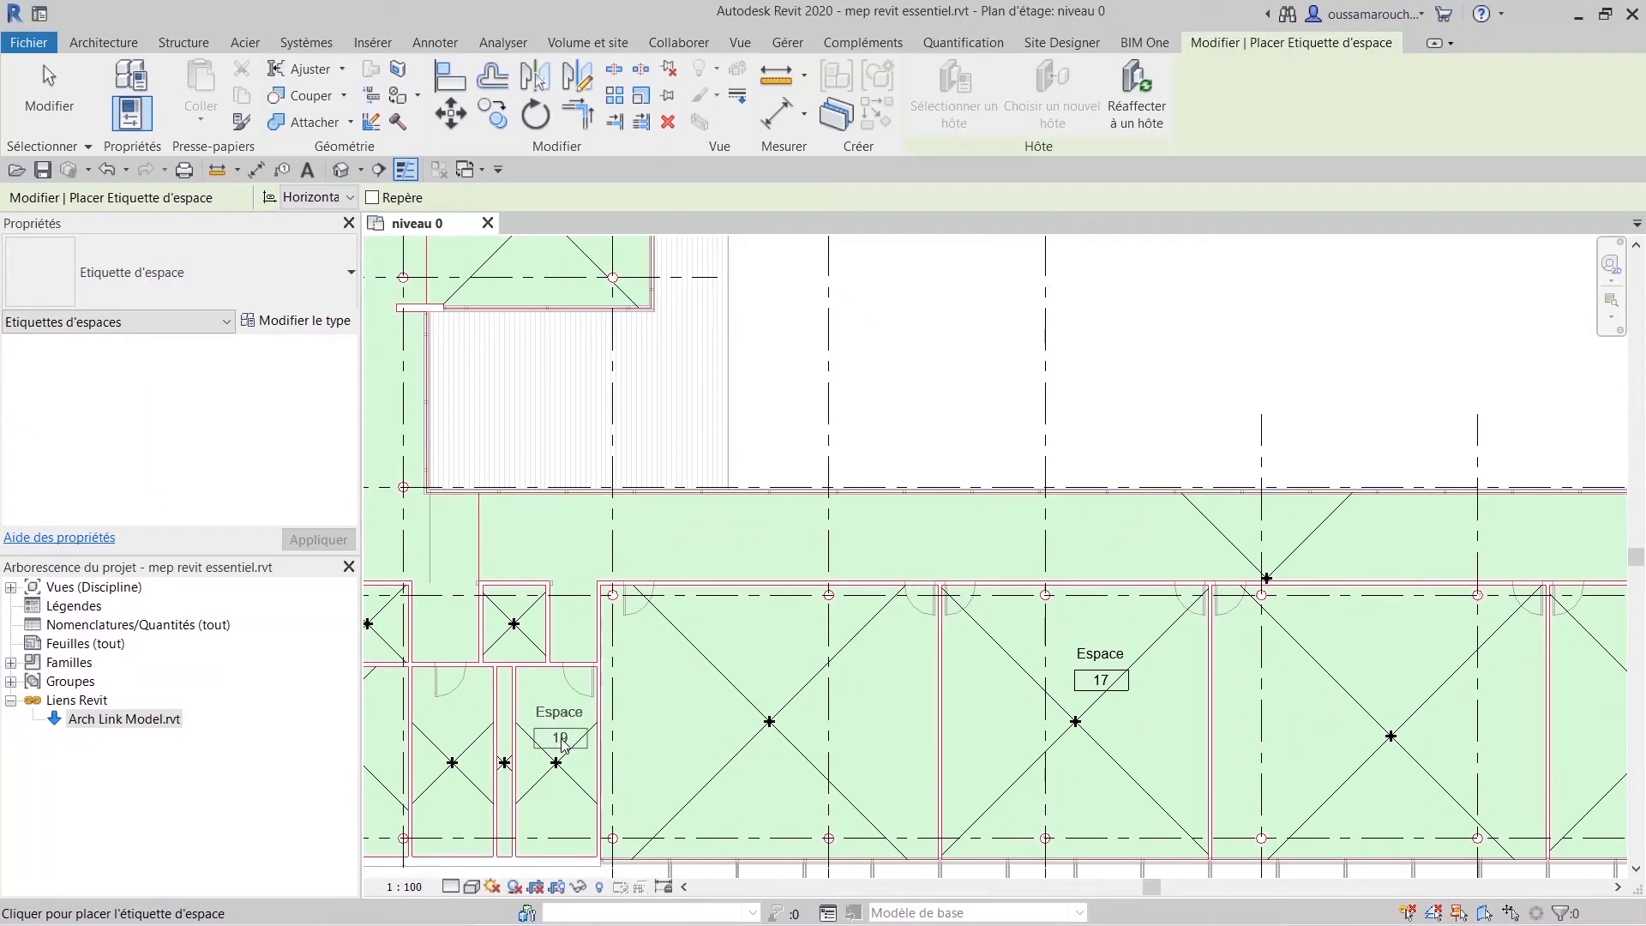
pyautogui.click(563, 744)
pyautogui.press('Escape')
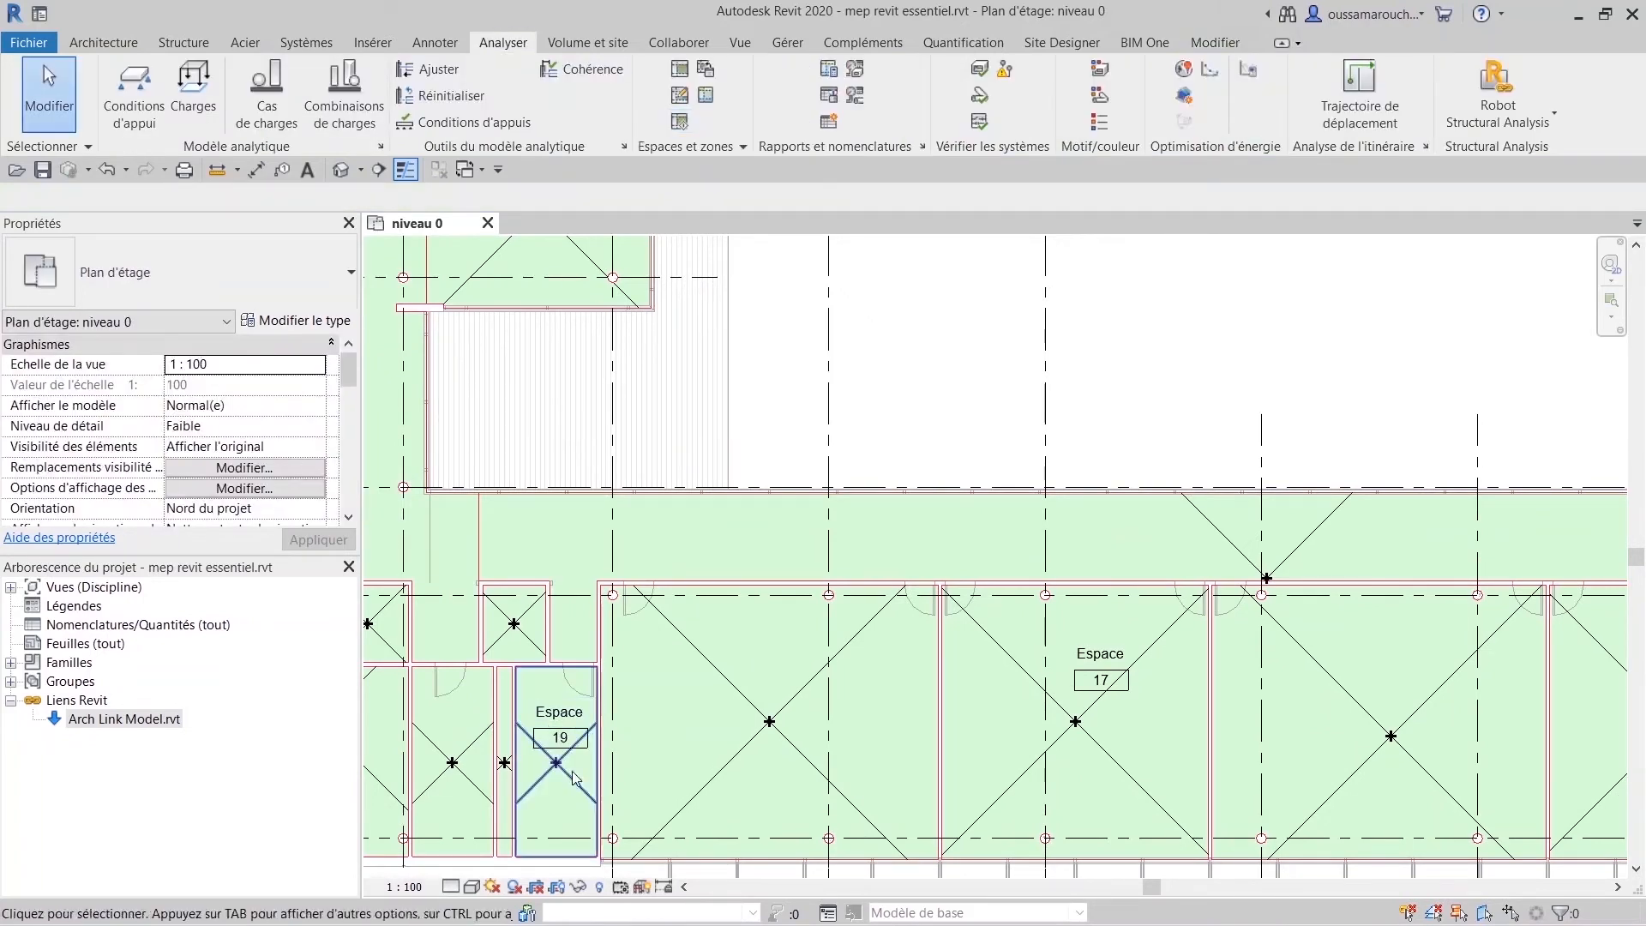
# Examine the identity data of the tagged space just west of grid 4, including its room number and name.
pyautogui.click(566, 777)
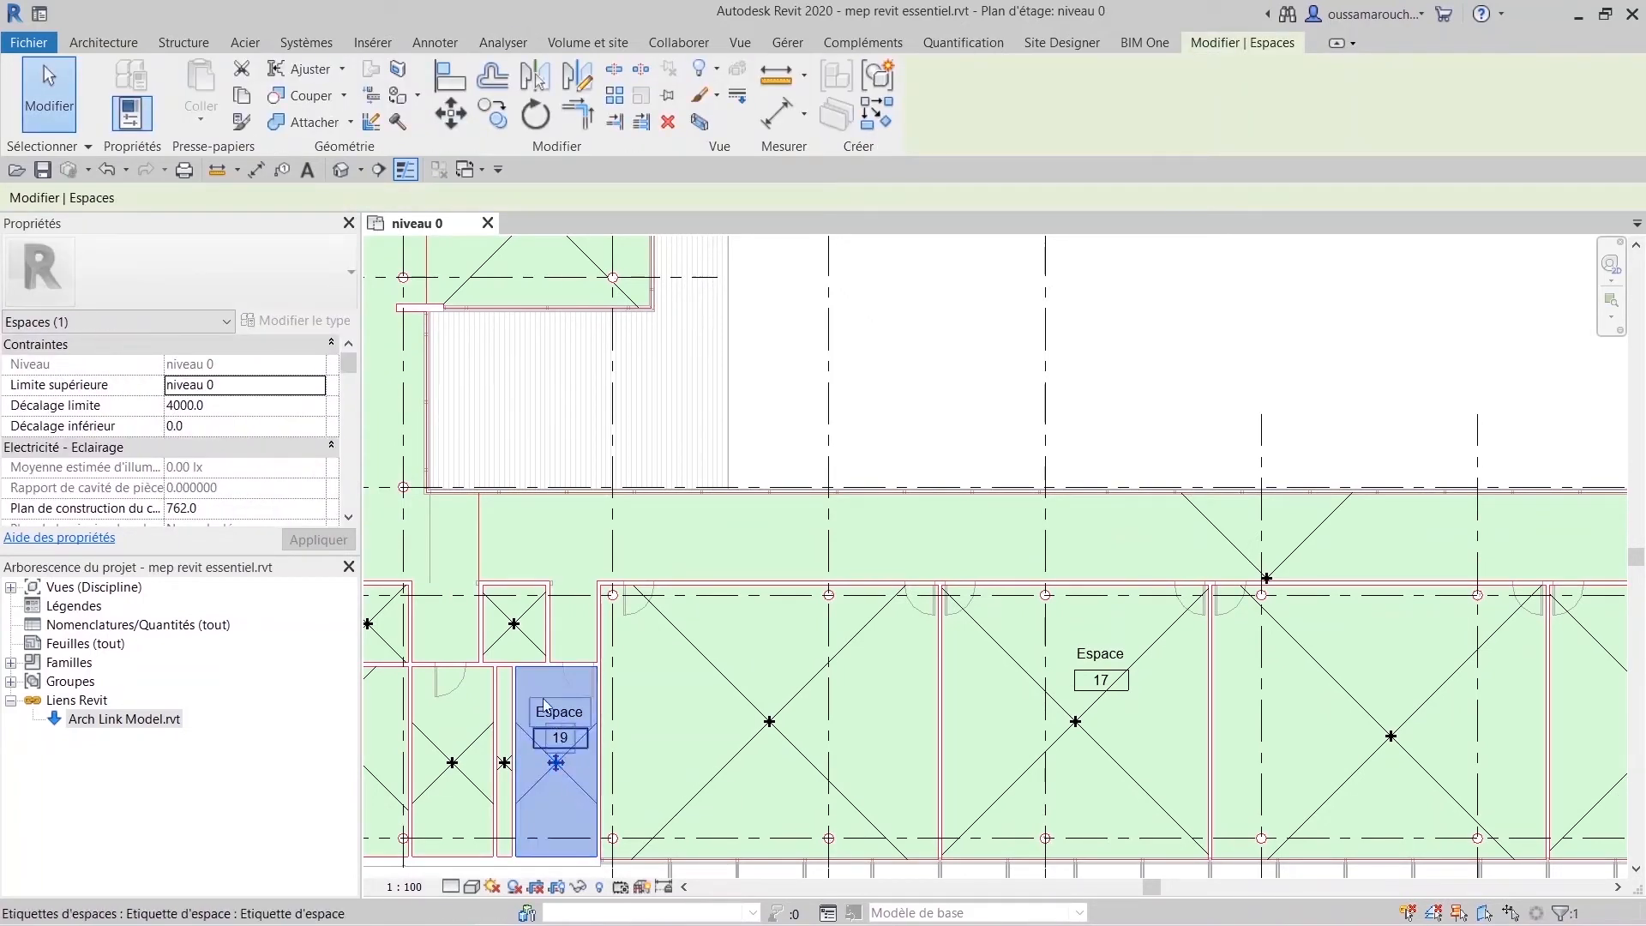
pyautogui.moveTo(349, 365); pyautogui.dragTo(359, 387)
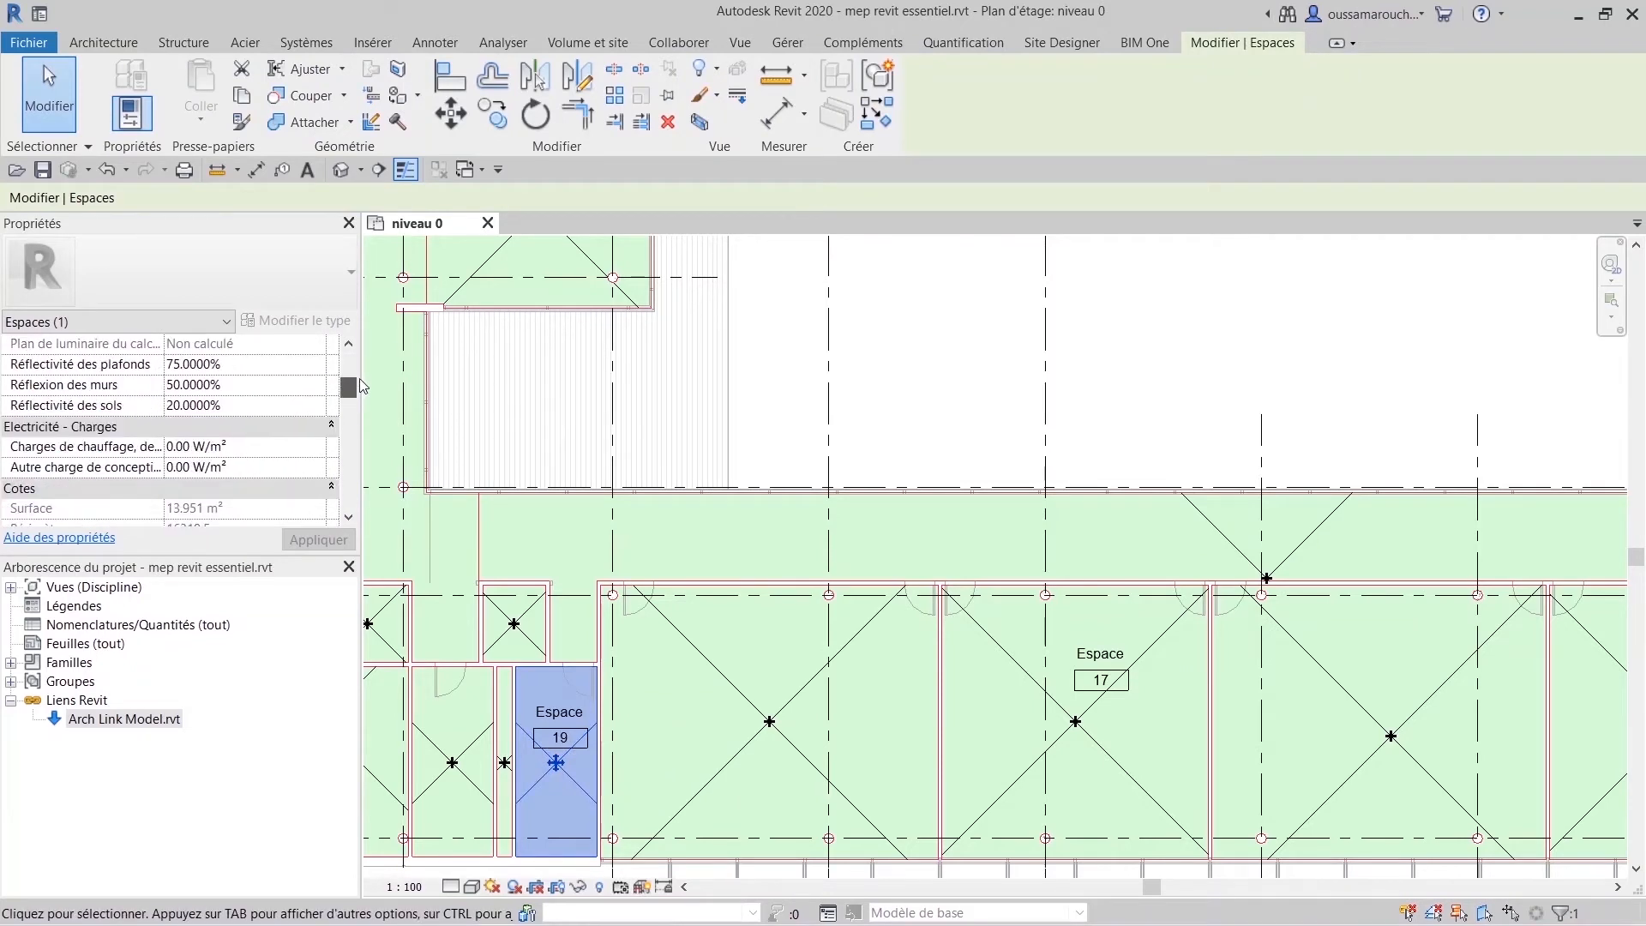
pyautogui.scroll(-4, 307, 447)
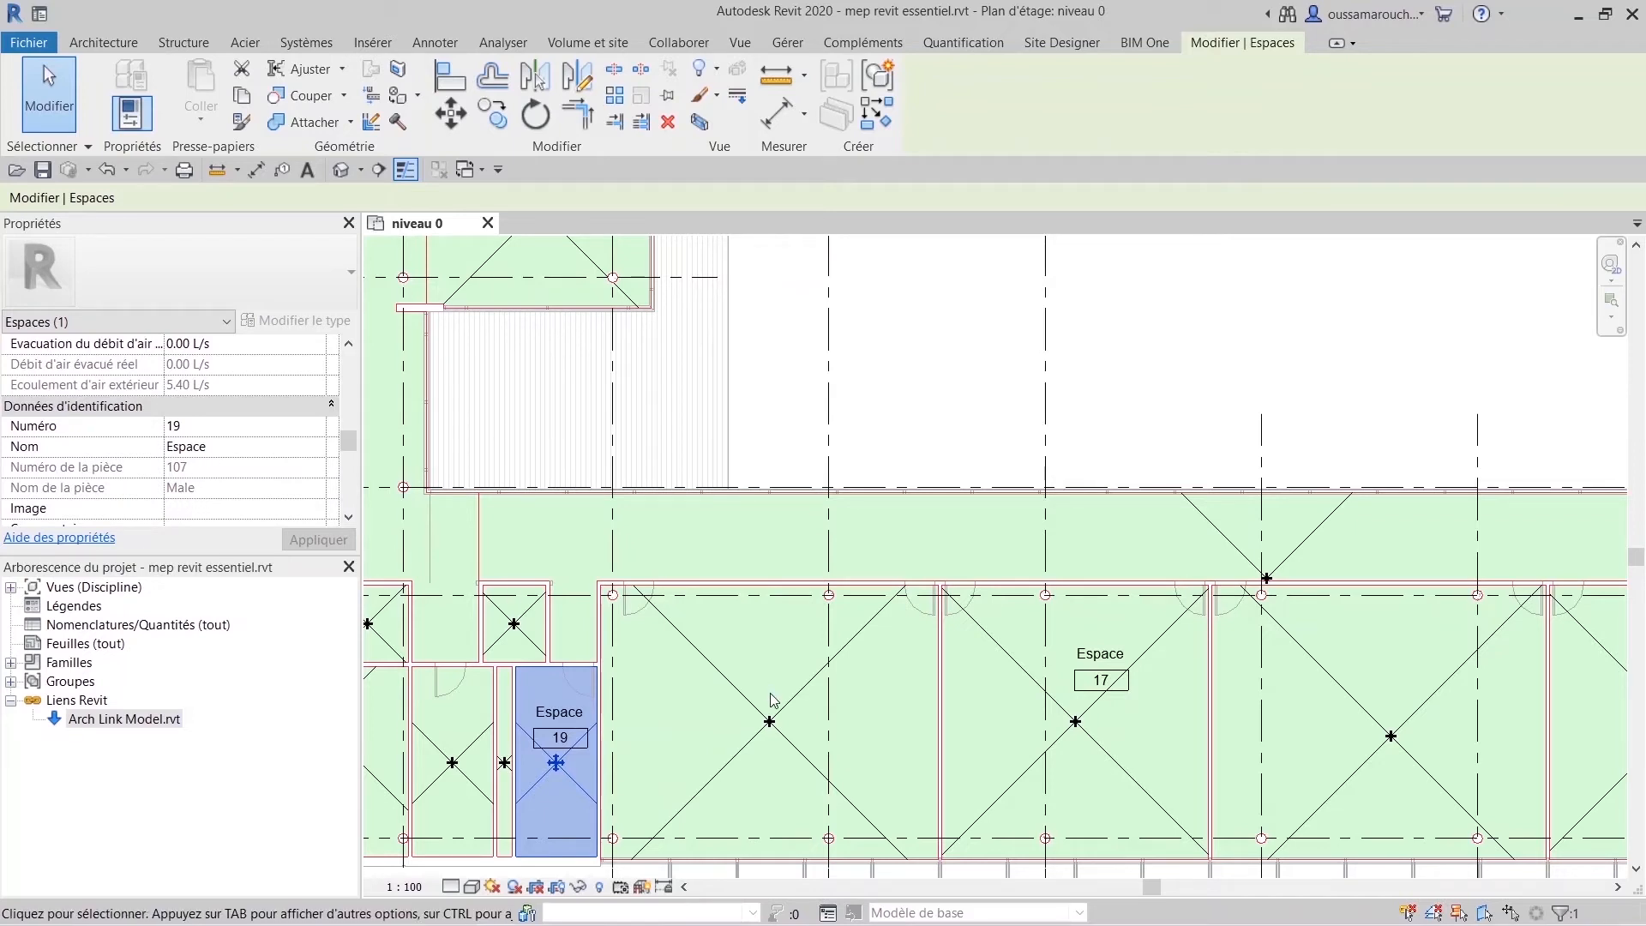
# Examine the airflow, load and identity properties of the tagged space crossed by grid 6.
pyautogui.click(994, 727)
pyautogui.click(1053, 735)
pyautogui.click(1078, 739)
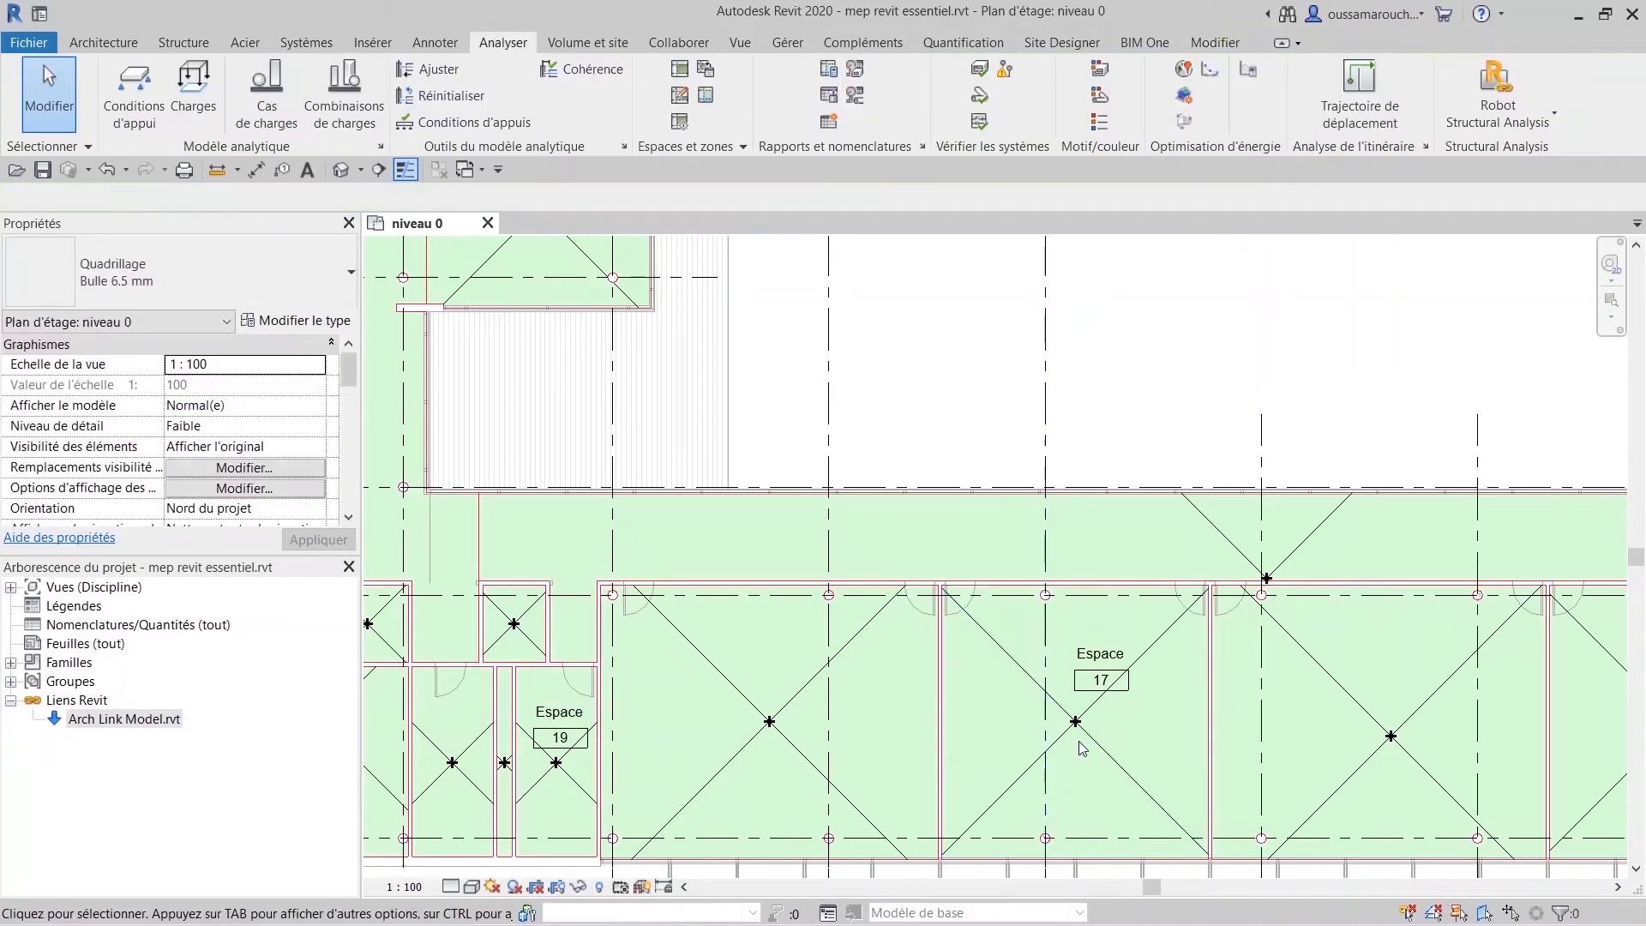
pyautogui.click(1094, 739)
pyautogui.scroll(-10, 257, 459)
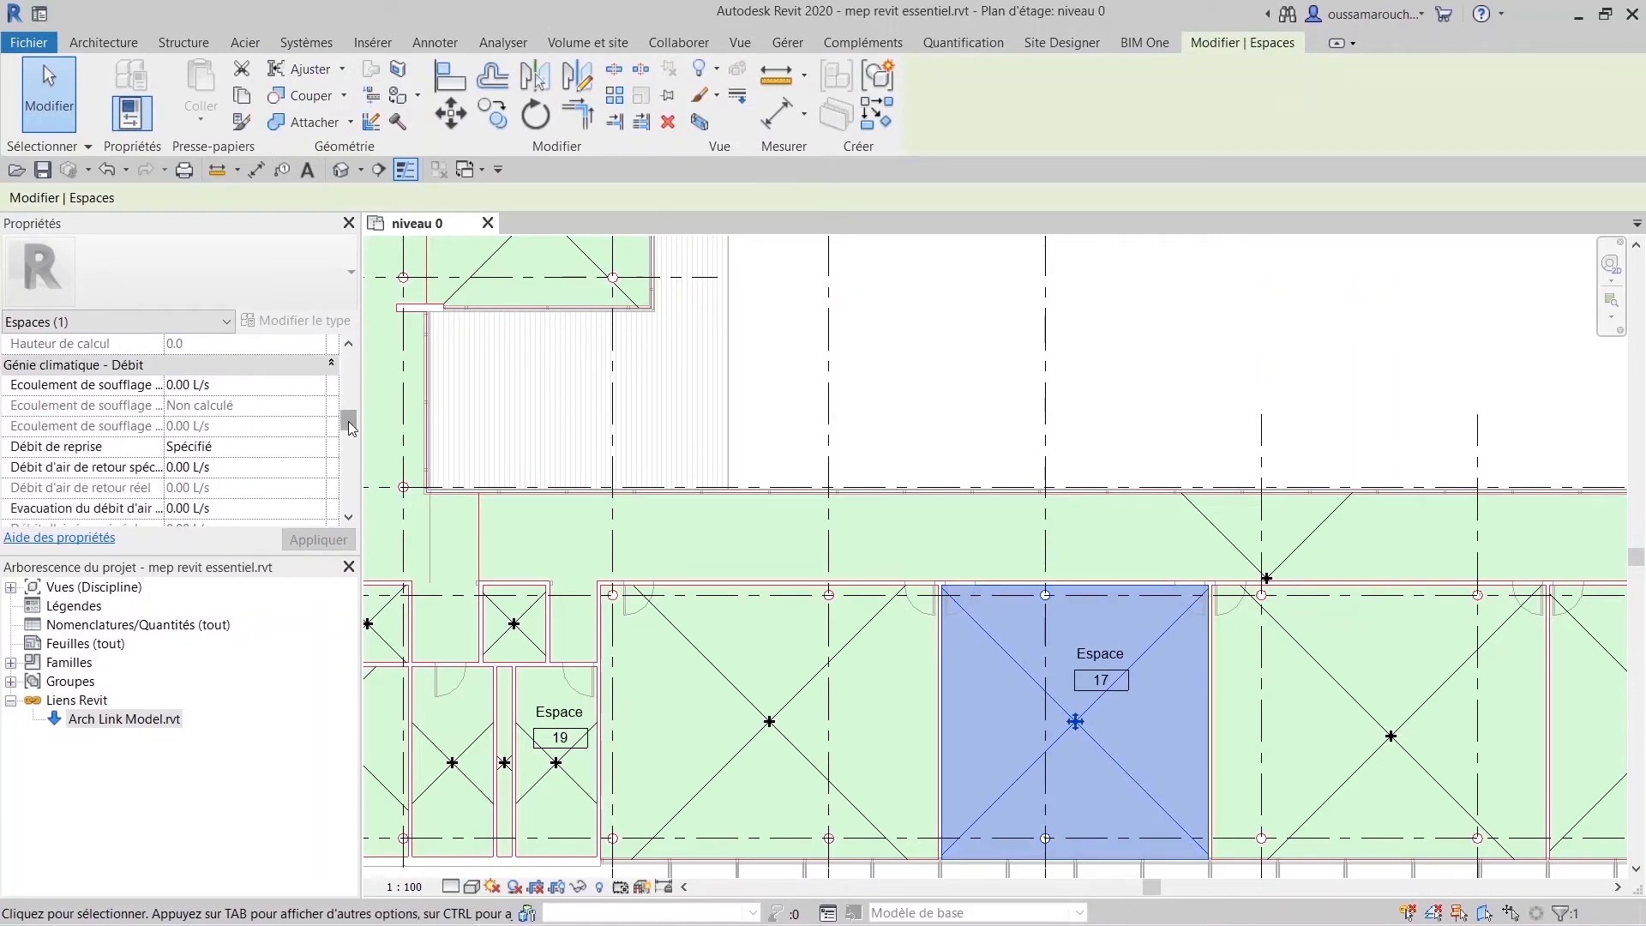
pyautogui.moveTo(349, 428)
pyautogui.mouseDown()
pyautogui.moveTo(349, 408)
pyautogui.moveTo(349, 424)
pyautogui.mouseUp()
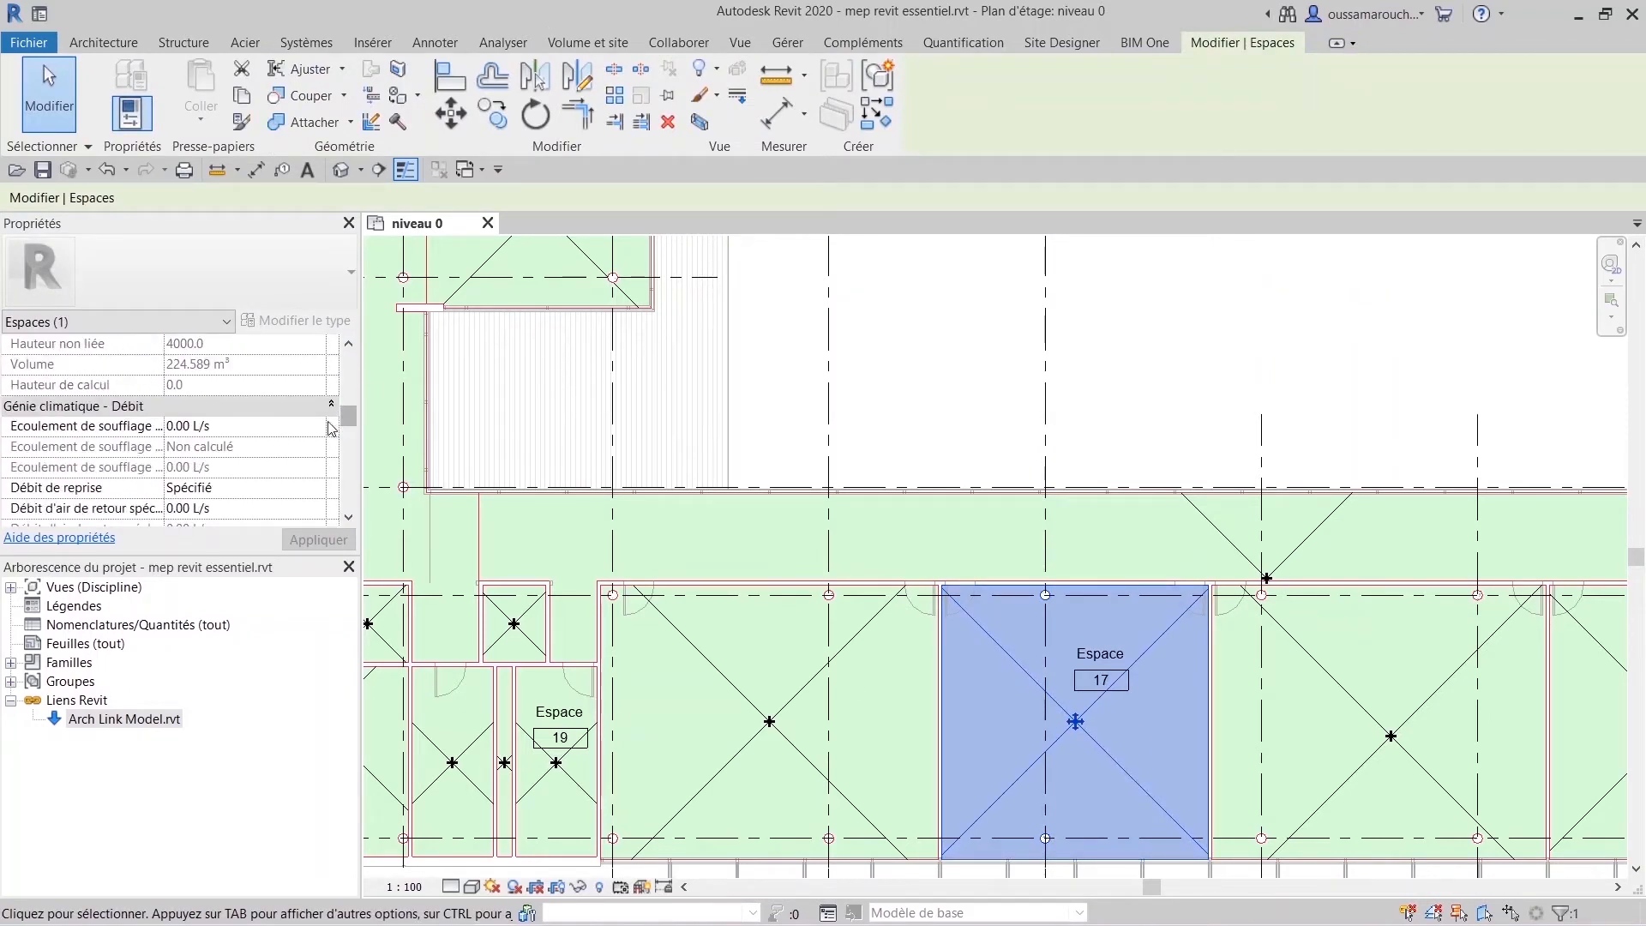
pyautogui.scroll(-6, 268, 460)
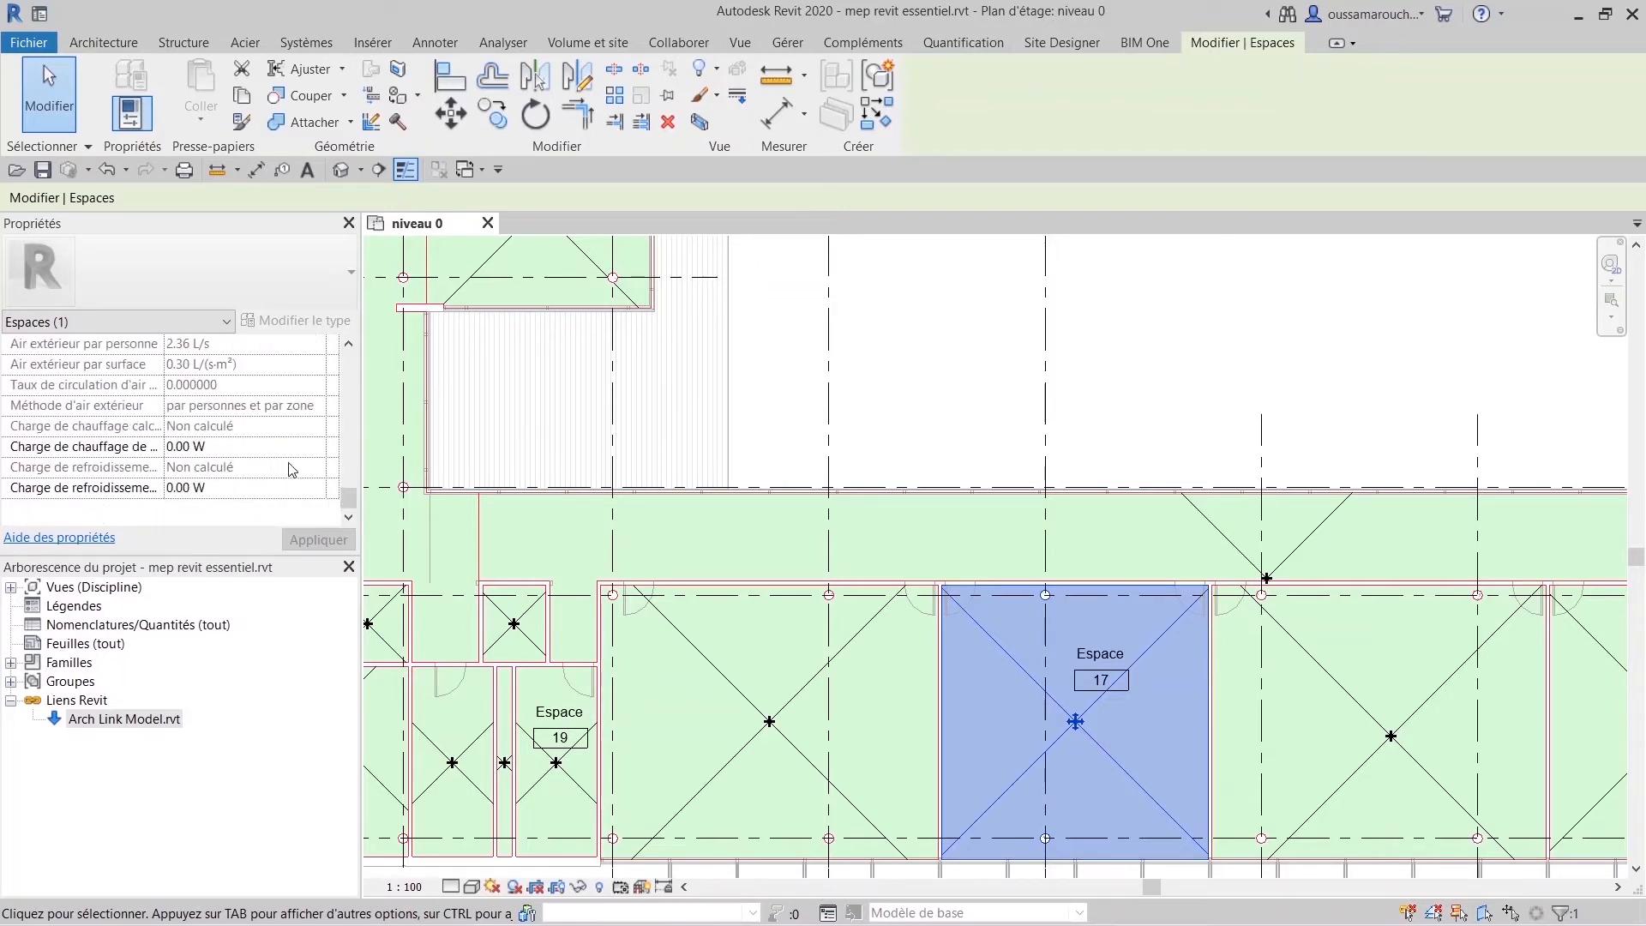
pyautogui.scroll(2, 356, 506)
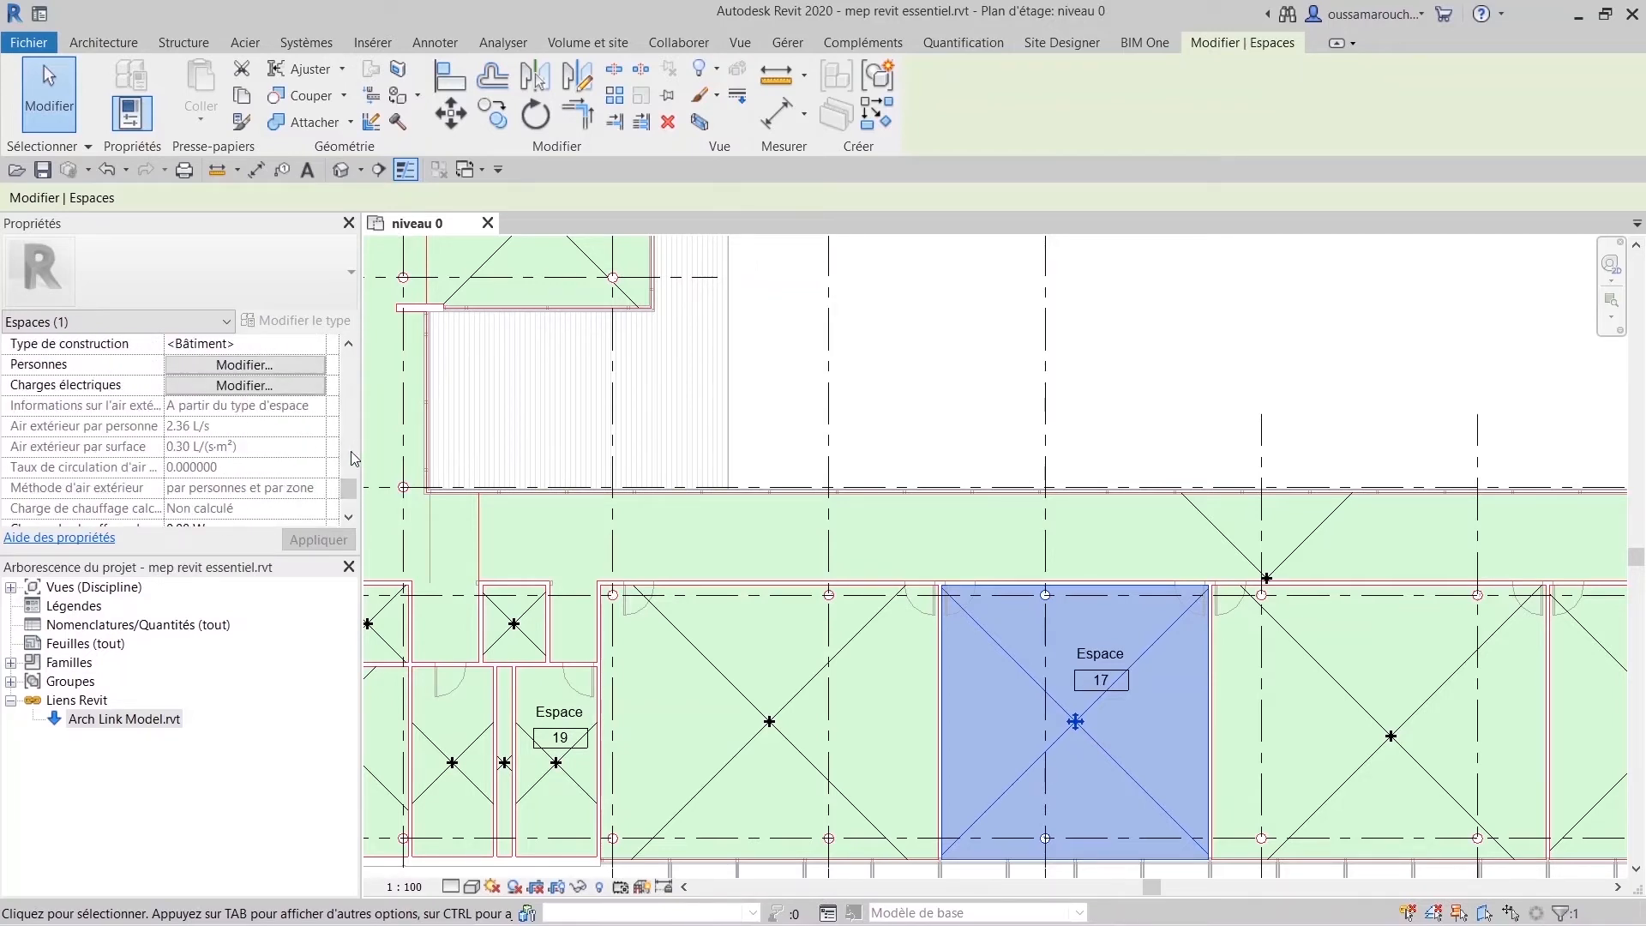
pyautogui.moveTo(349, 487); pyautogui.dragTo(354, 449)
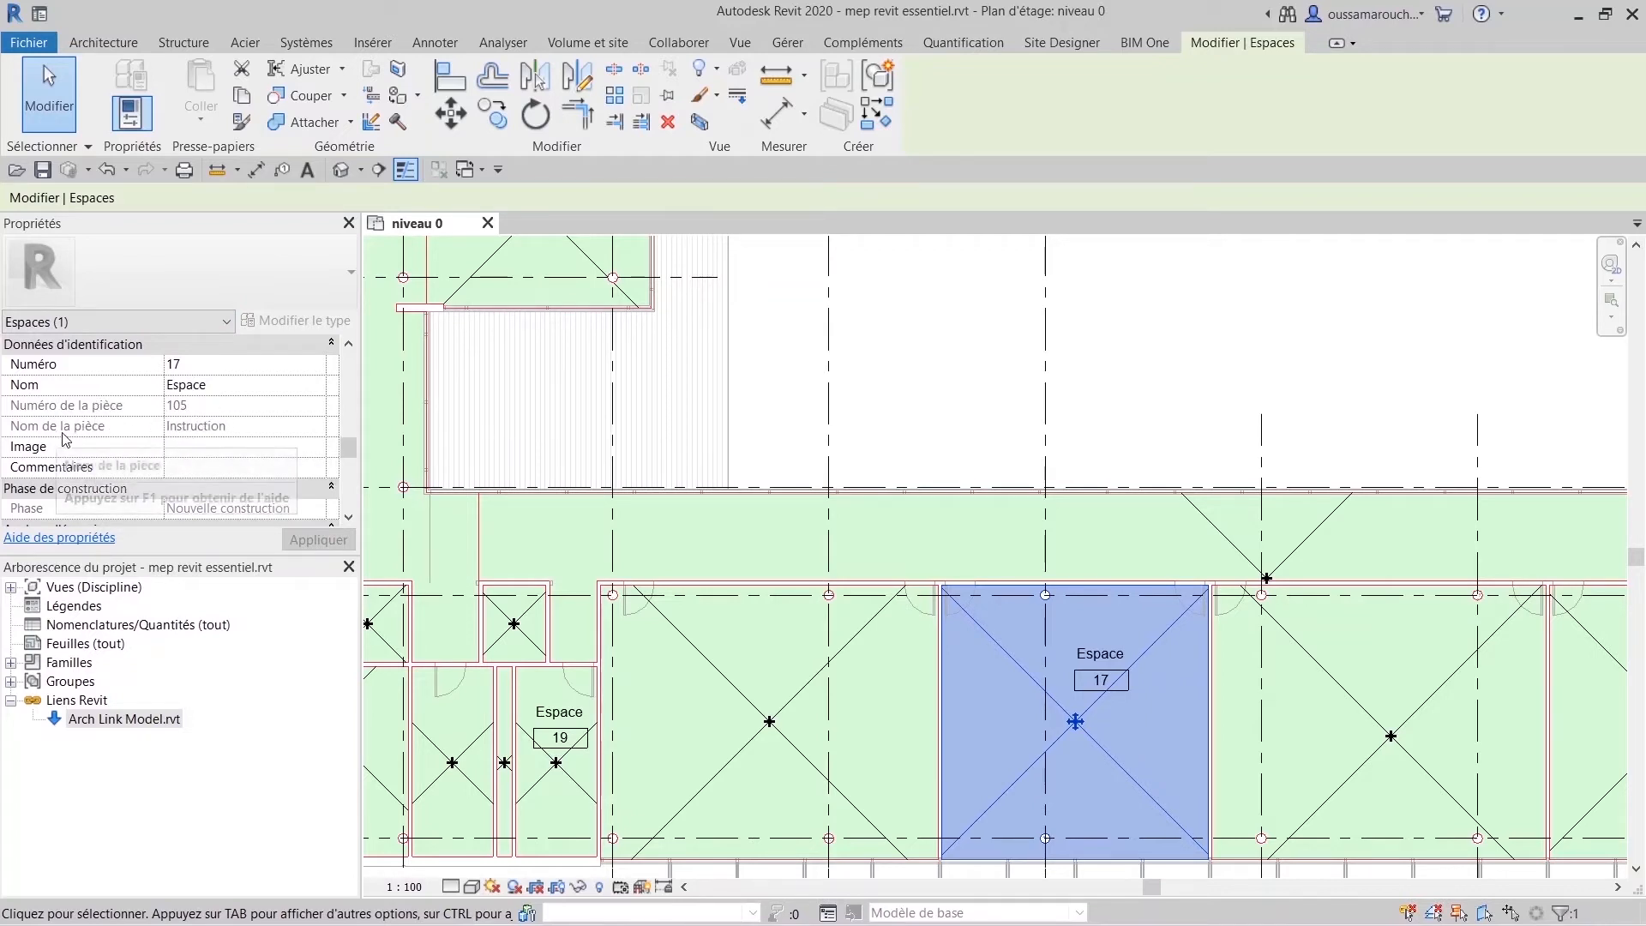
# Rename the space crossed by grid 6 to "espaceeee" through its tag.
pyautogui.click(1106, 656)
pyautogui.click(1104, 651)
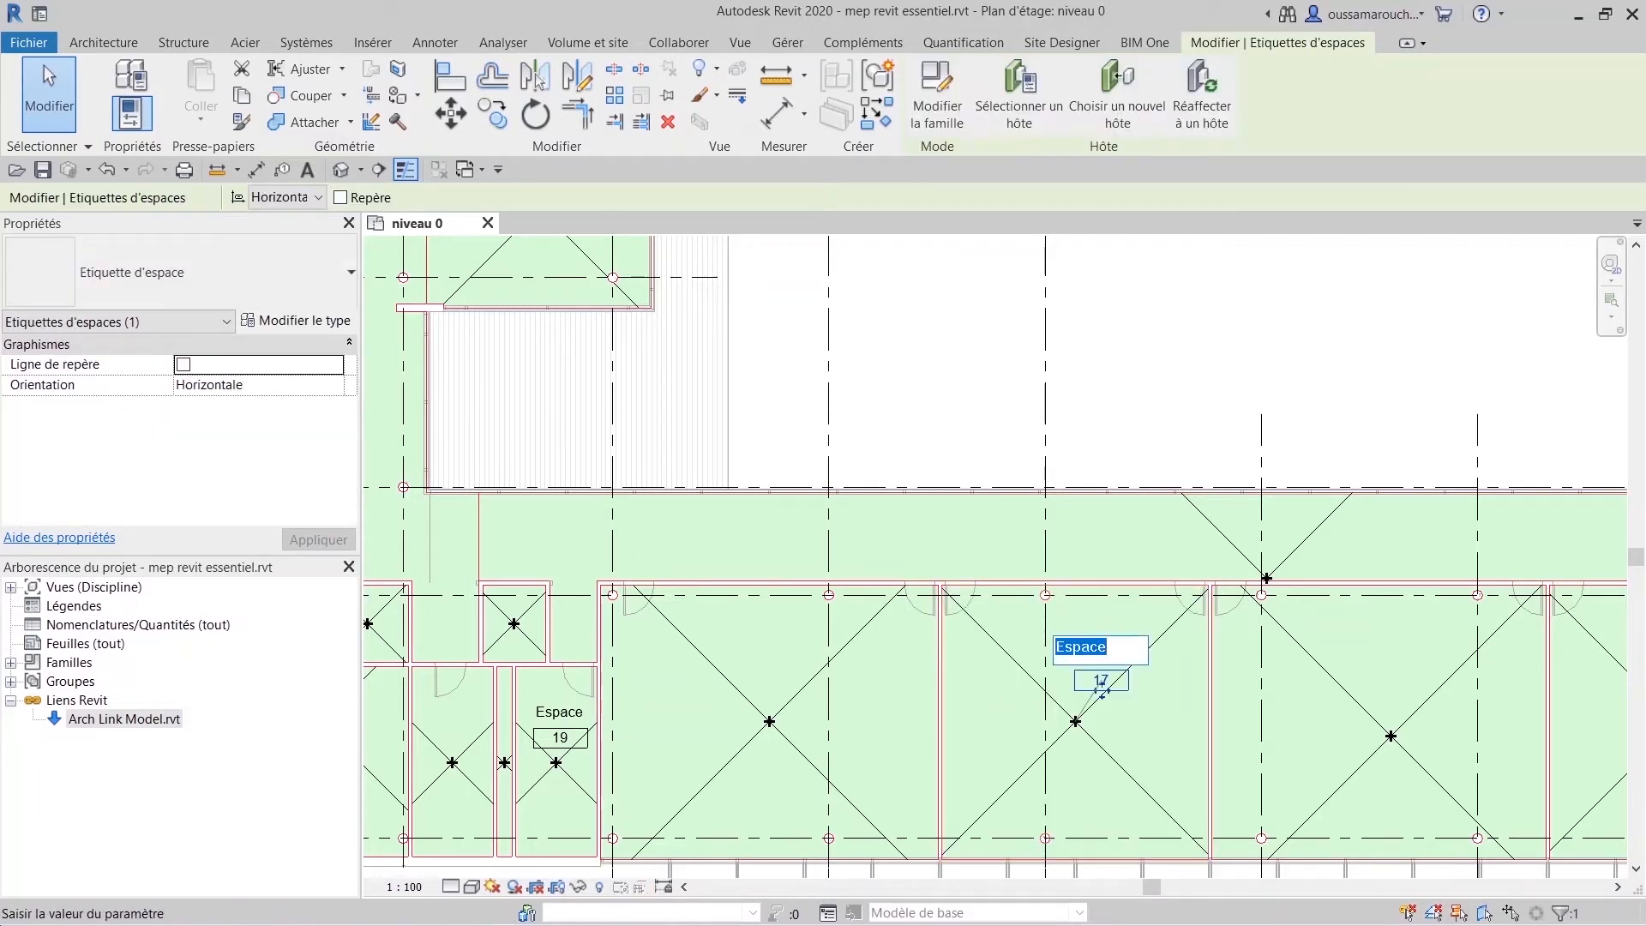
pyautogui.write('e')
pyautogui.press('Return')
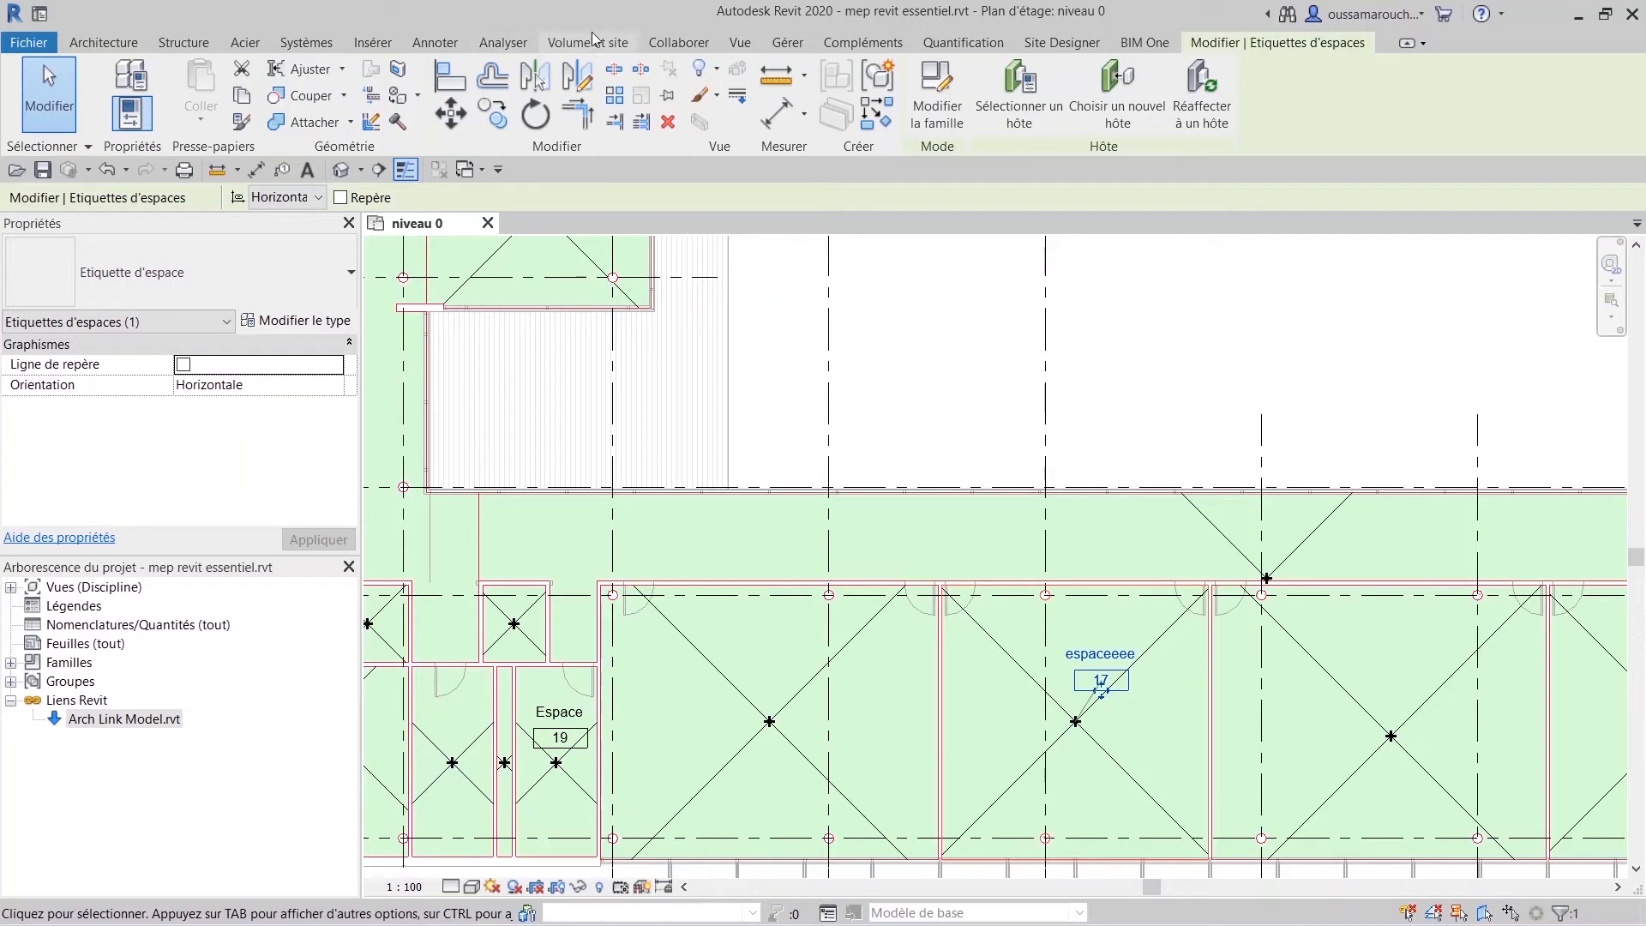
# Place a room tag without a leader on the linked room crossed by grid 6, beside its space tag, then end tagging.
pyautogui.click(461, 47)
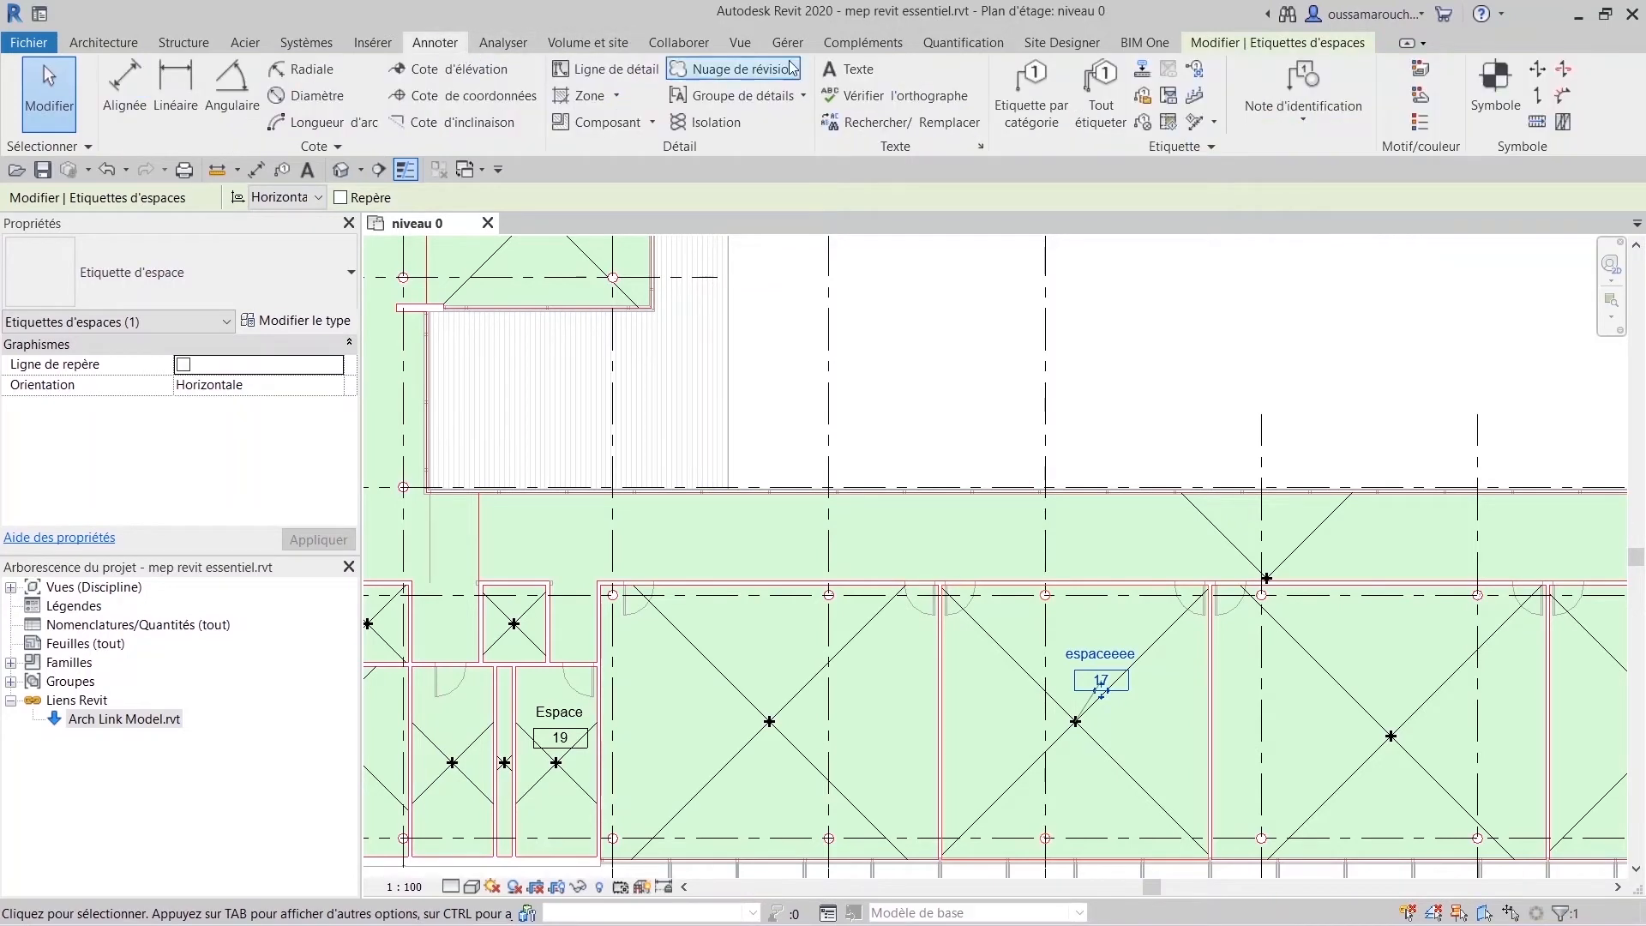
pyautogui.click(1169, 121)
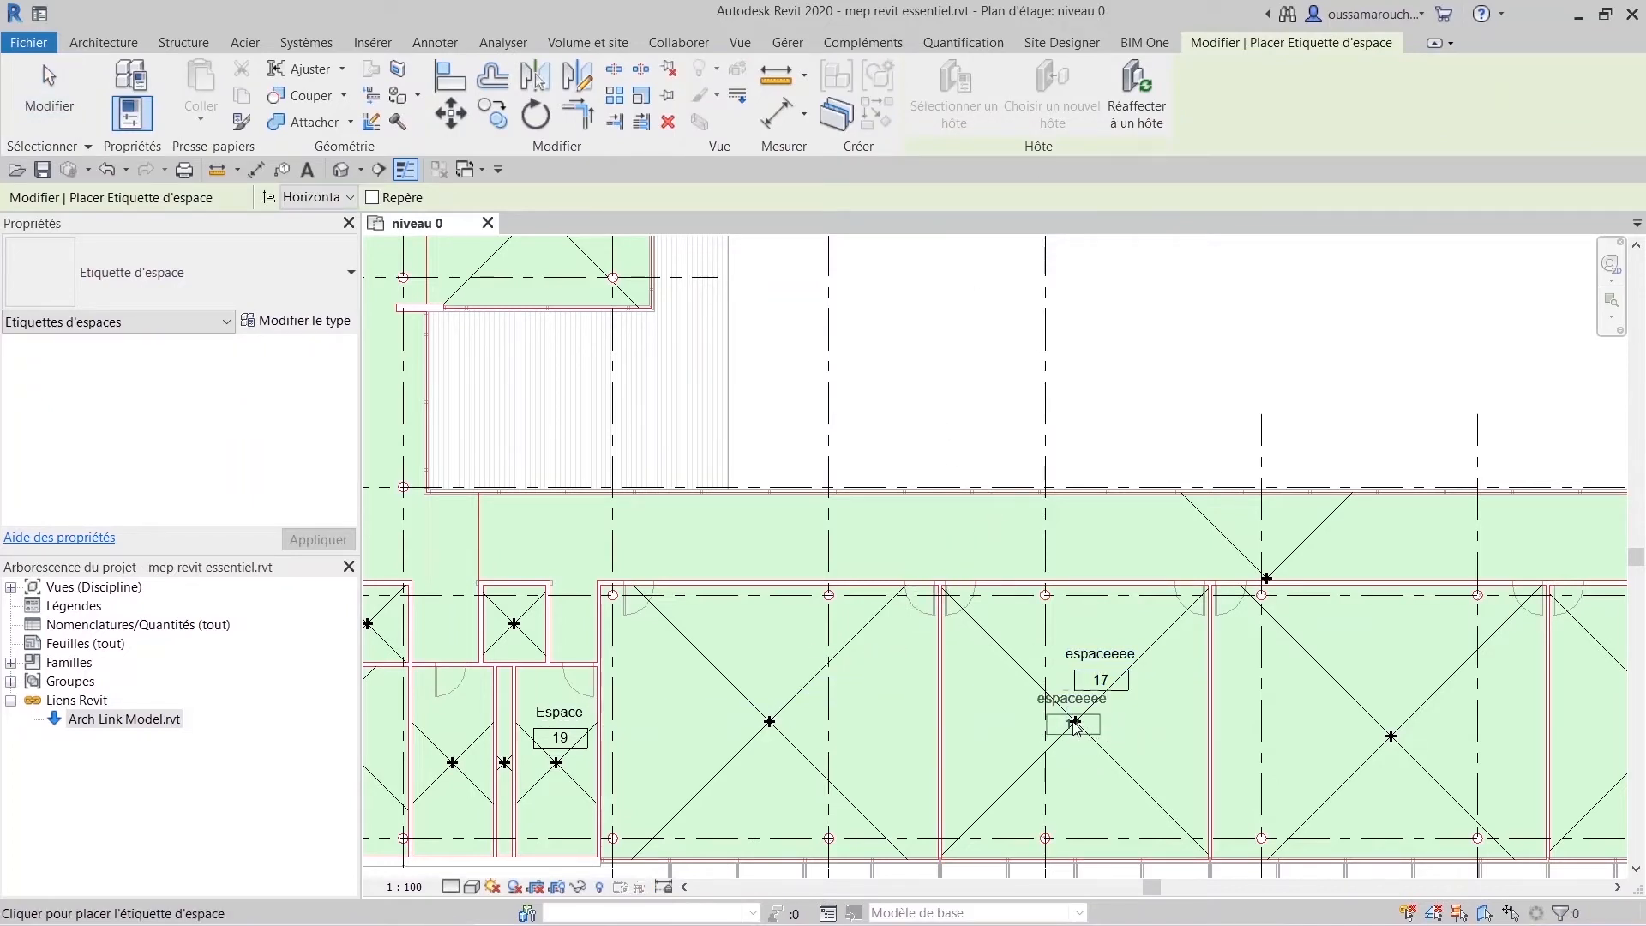
pyautogui.press('Escape')
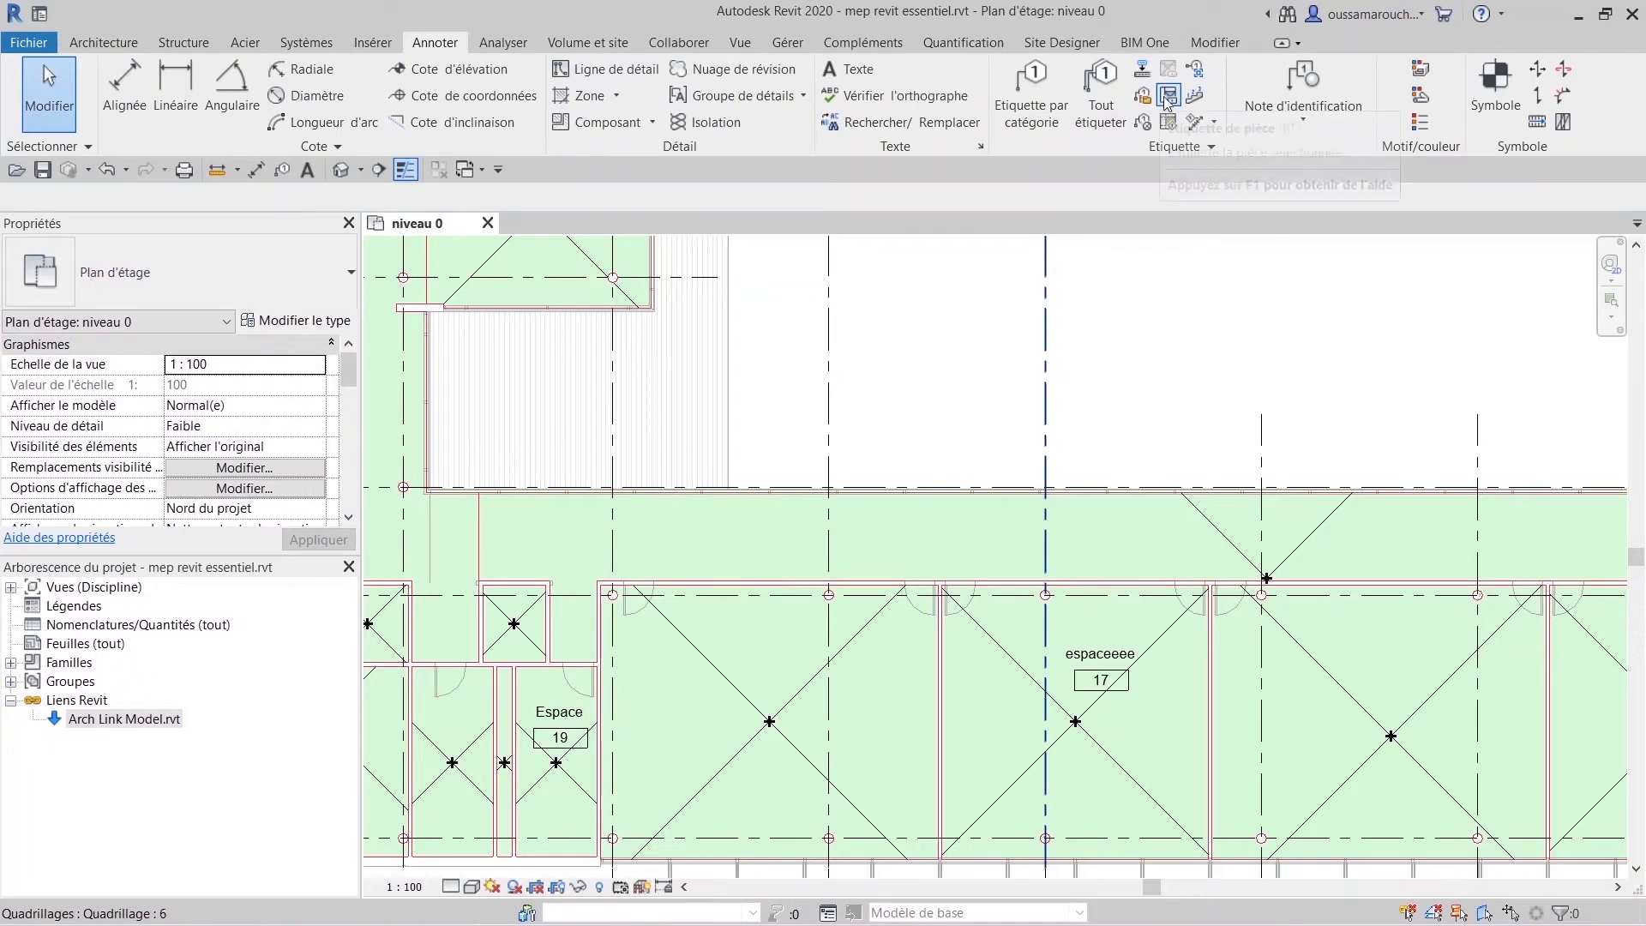
pyautogui.click(1171, 96)
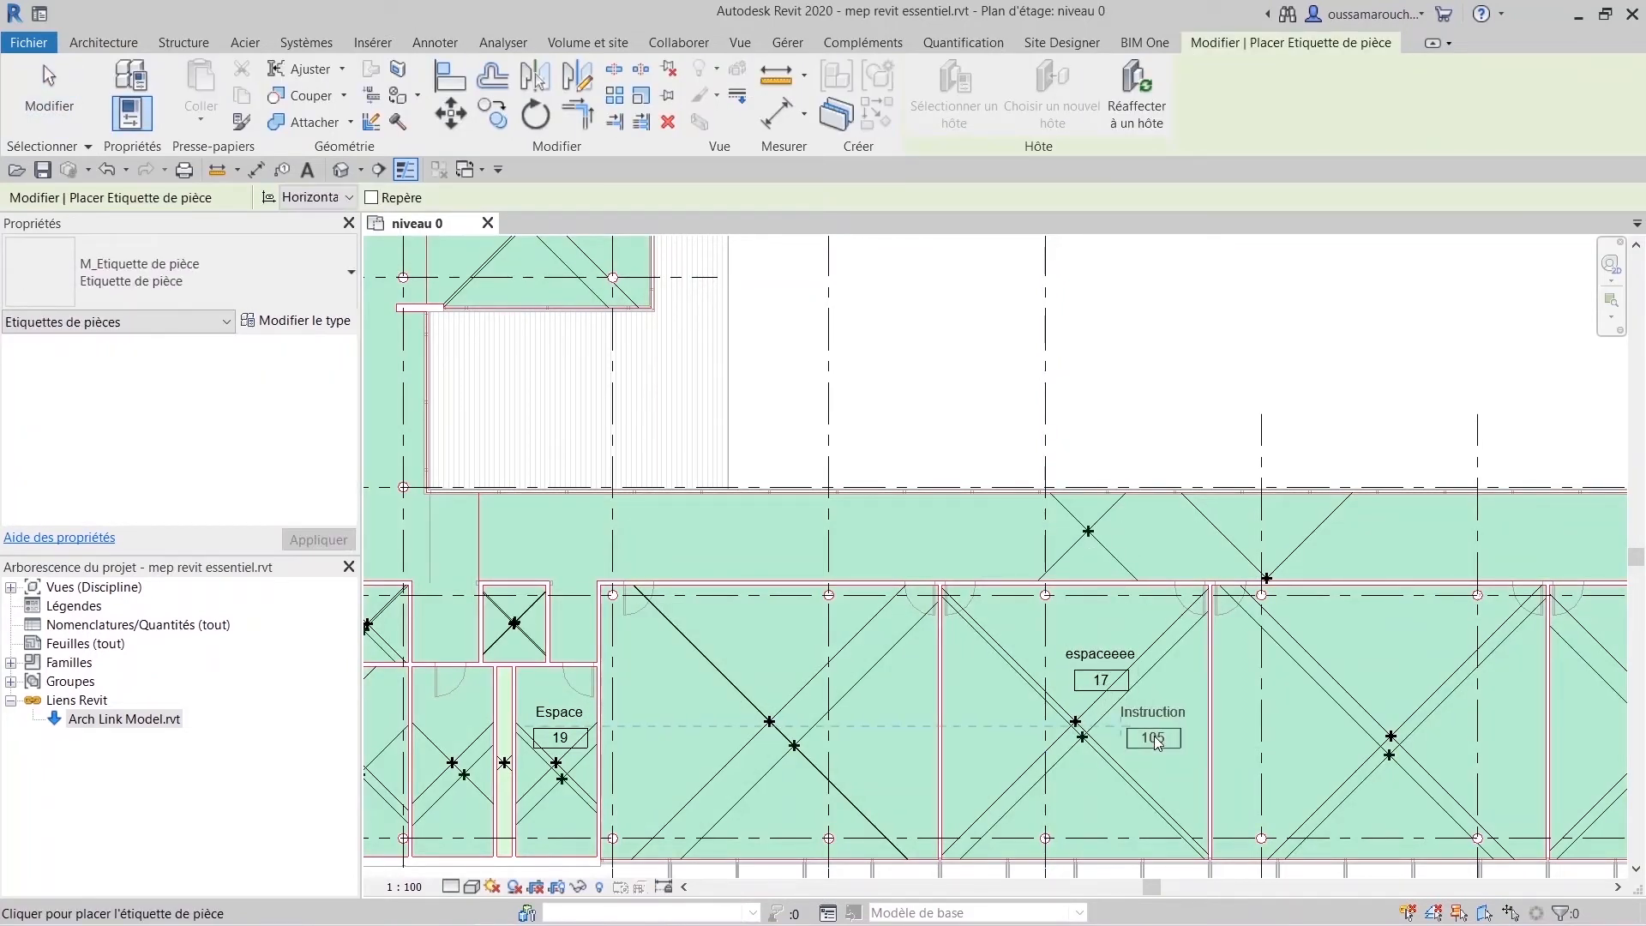
pyautogui.click(1154, 742)
pyautogui.press('Escape')
pyautogui.press('Escape')
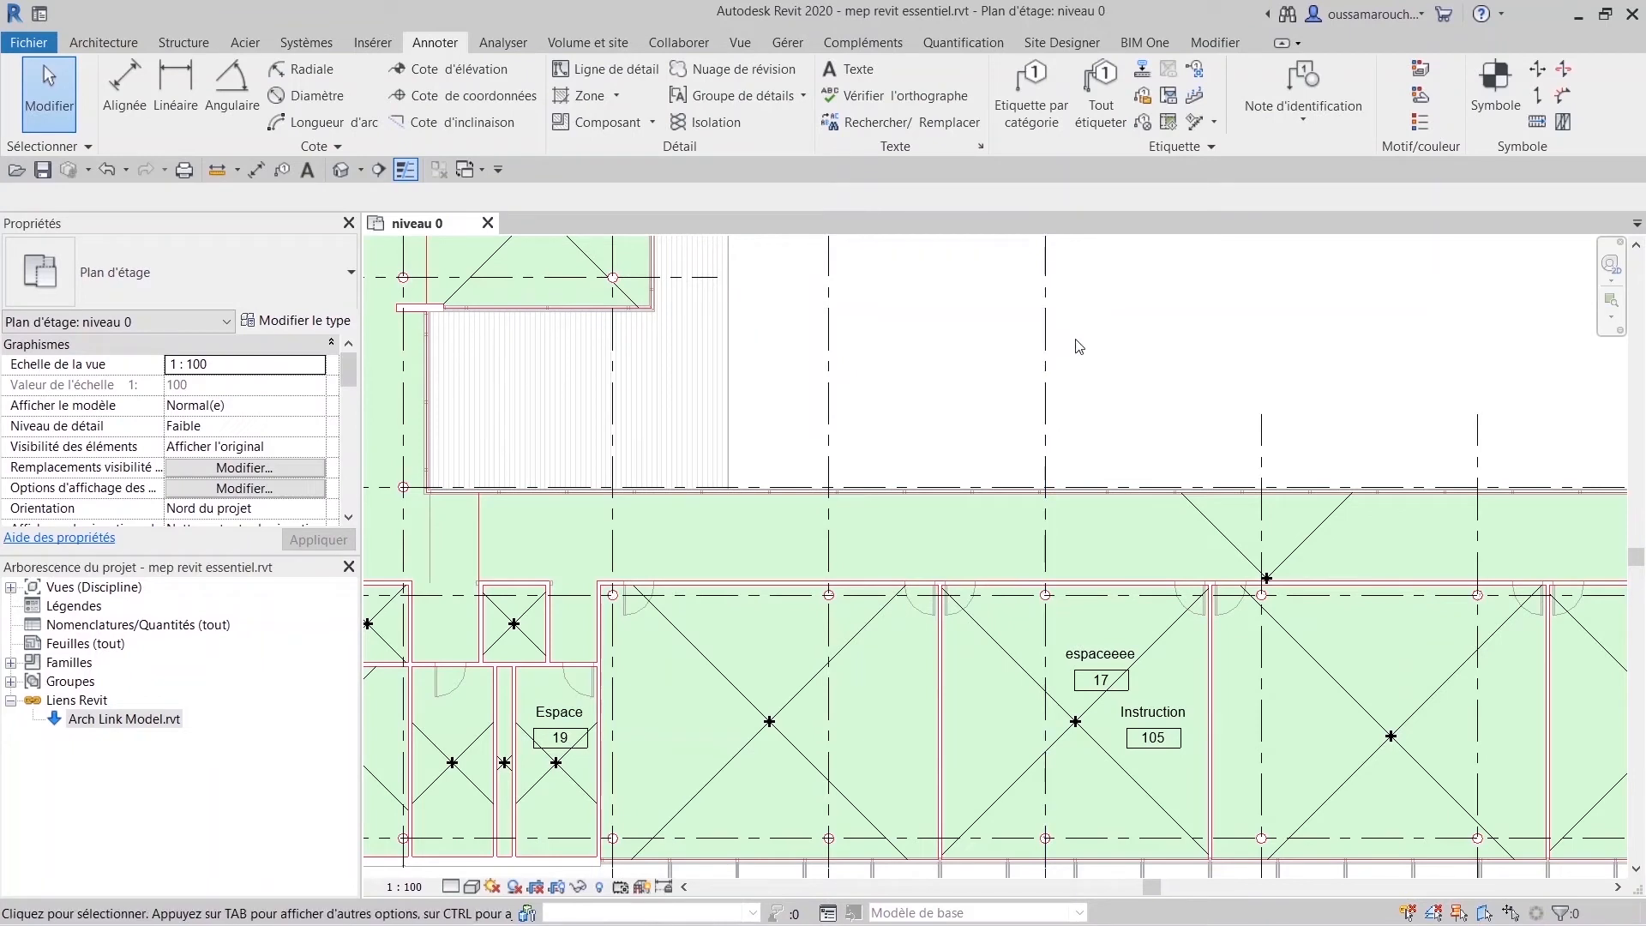
# Tag all untagged spaces in the current view with the Etiquette d'espace tag, without leaders and in horizontal orientation.
pyautogui.click(1101, 127)
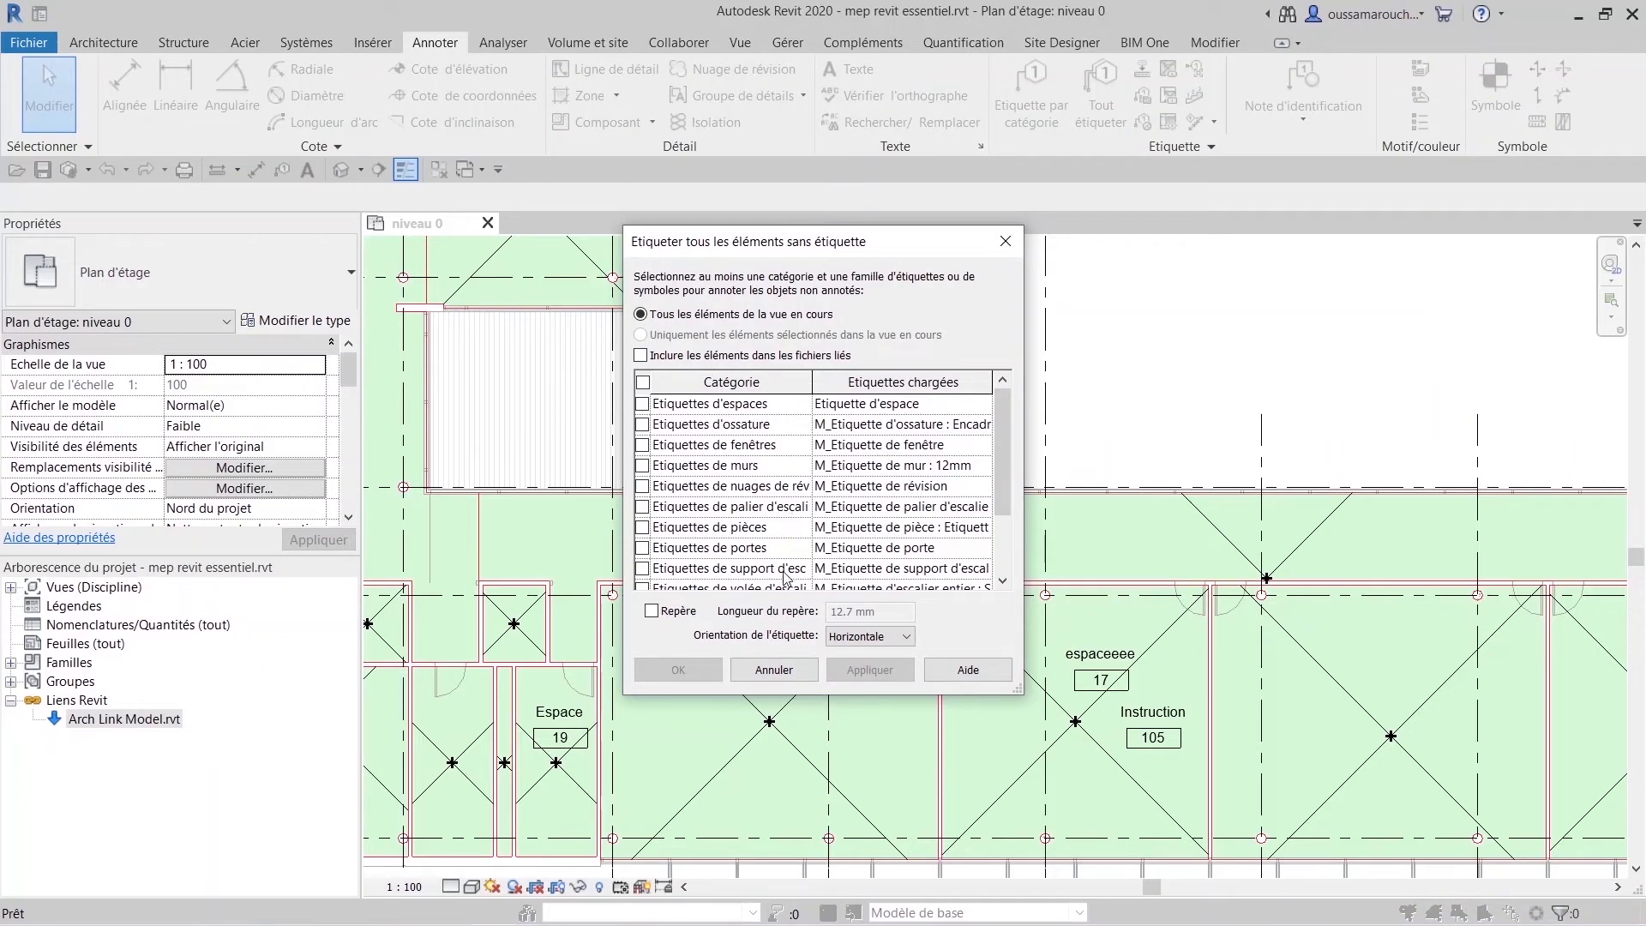
pyautogui.click(642, 404)
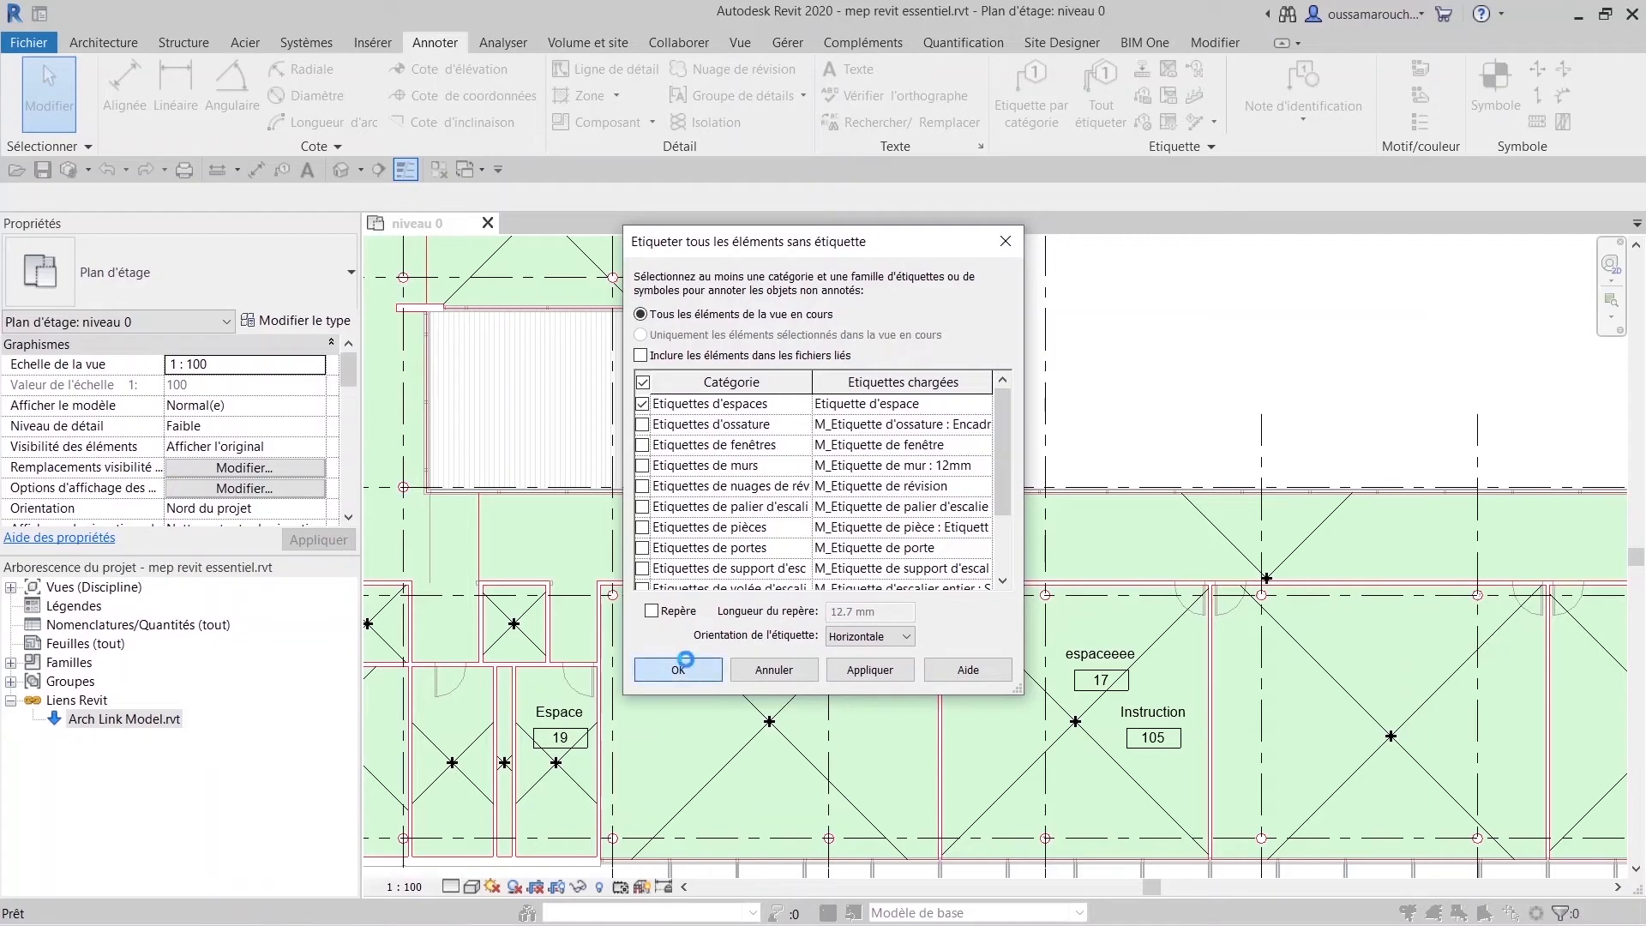
pyautogui.click(687, 668)
pyautogui.scroll(-2, 864, 710)
pyautogui.scroll(-2, 864, 715)
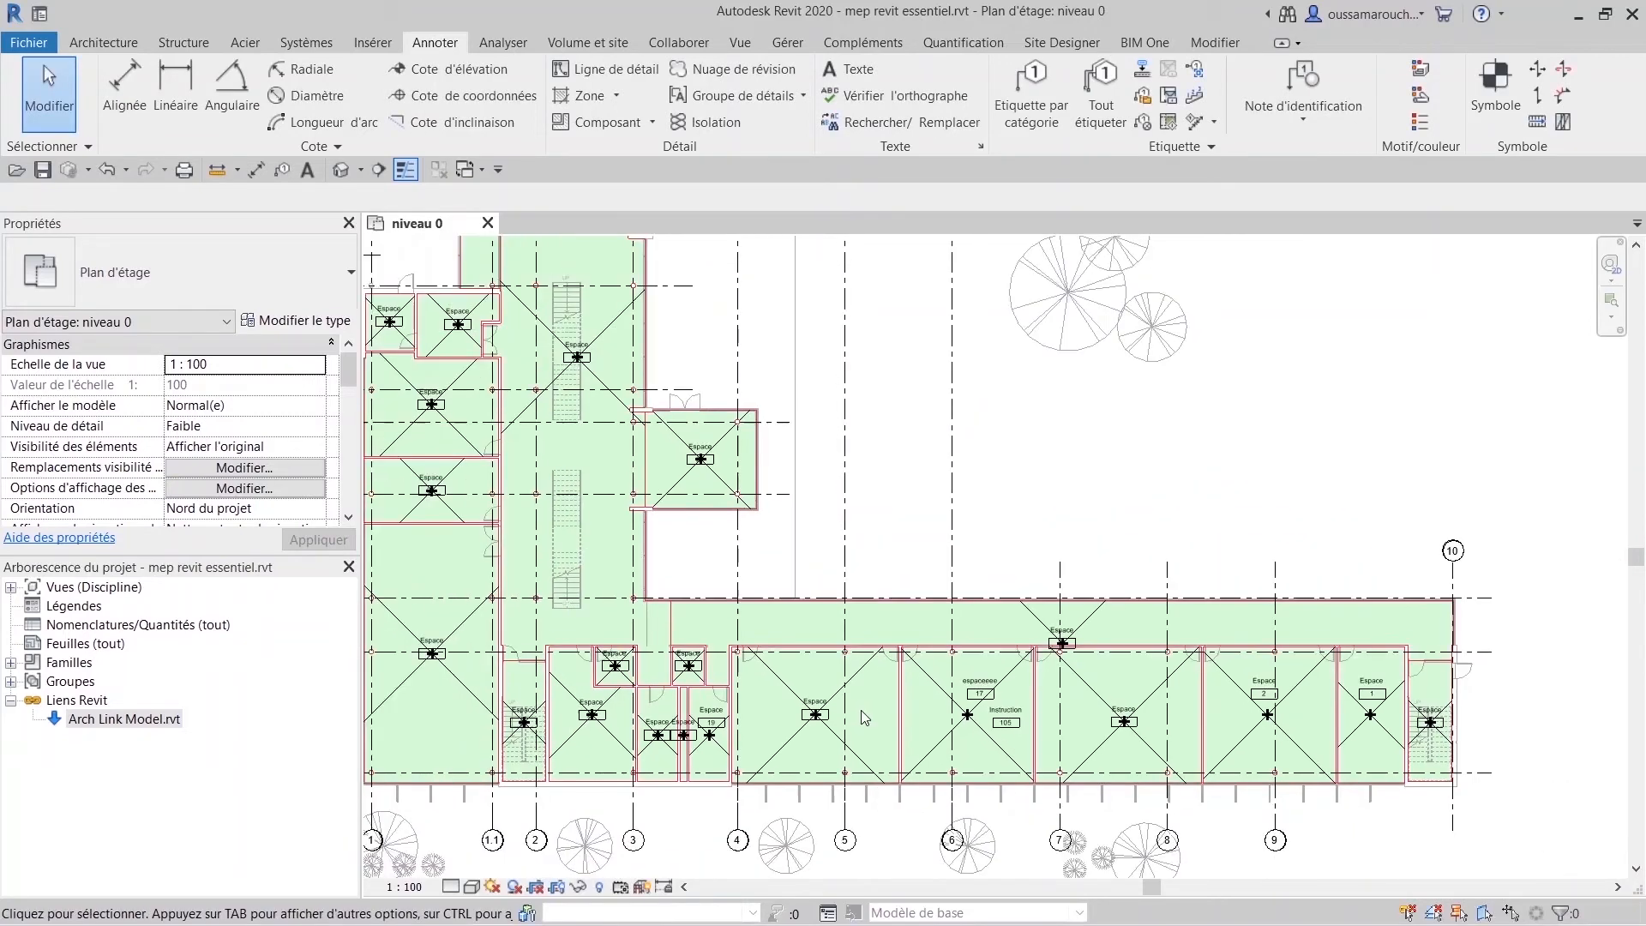
# Examine the constraints, dimensions, airflow and identity data of the space crossed by grid 6.
pyautogui.moveTo(949, 601); pyautogui.dragTo(1022, 553, button='middle')
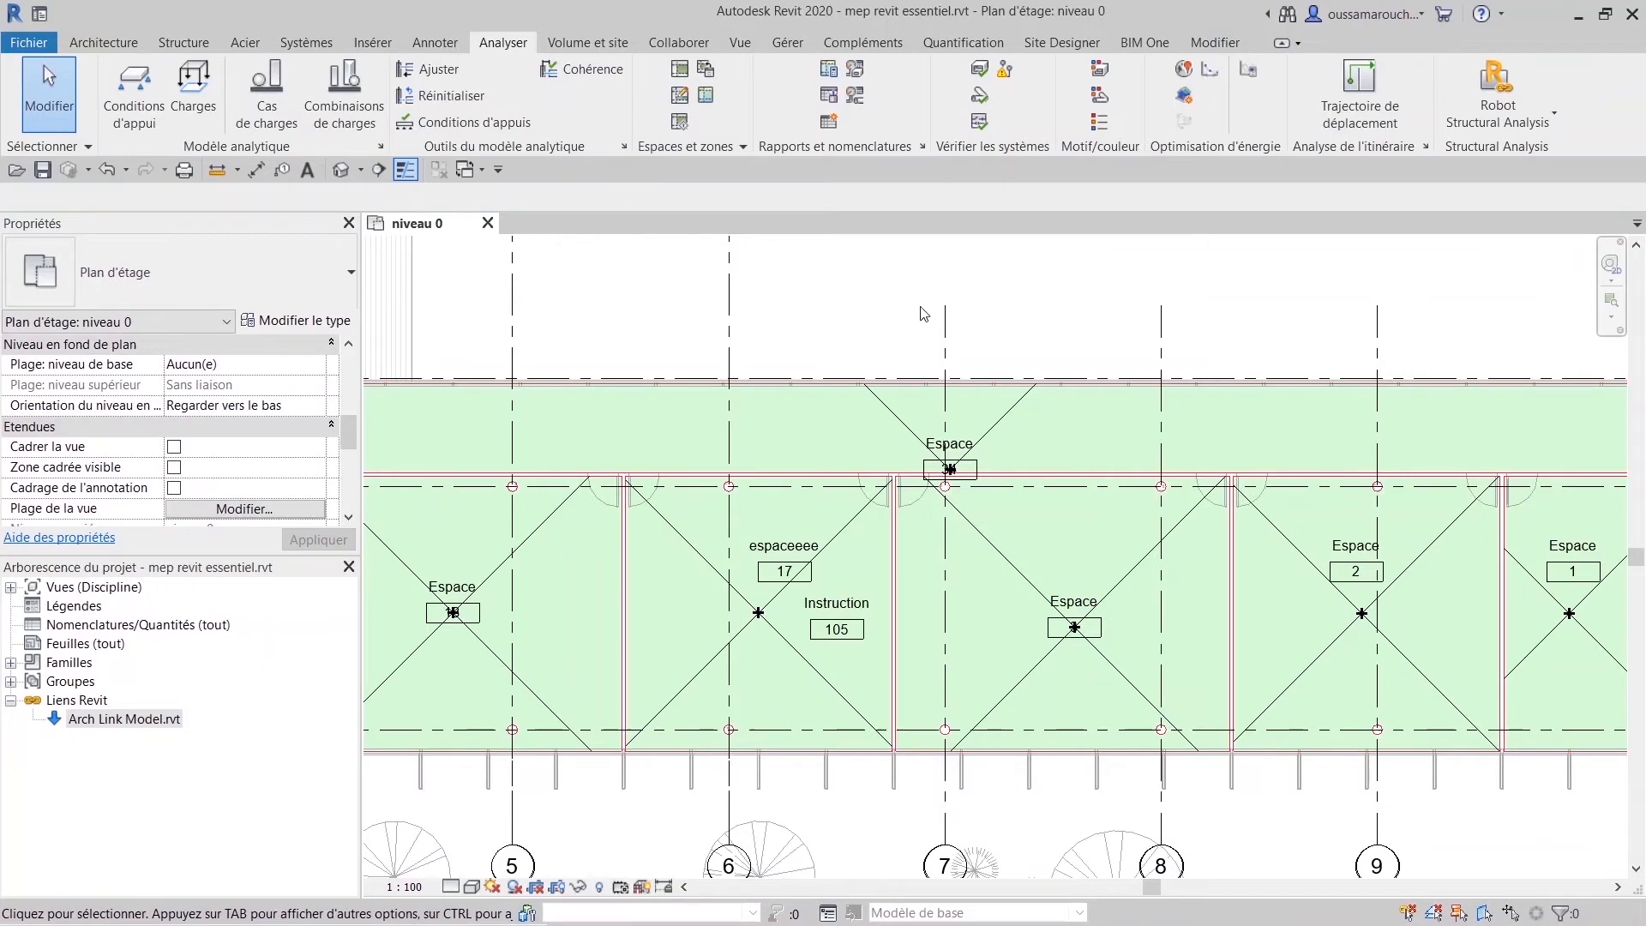
pyautogui.click(708, 599)
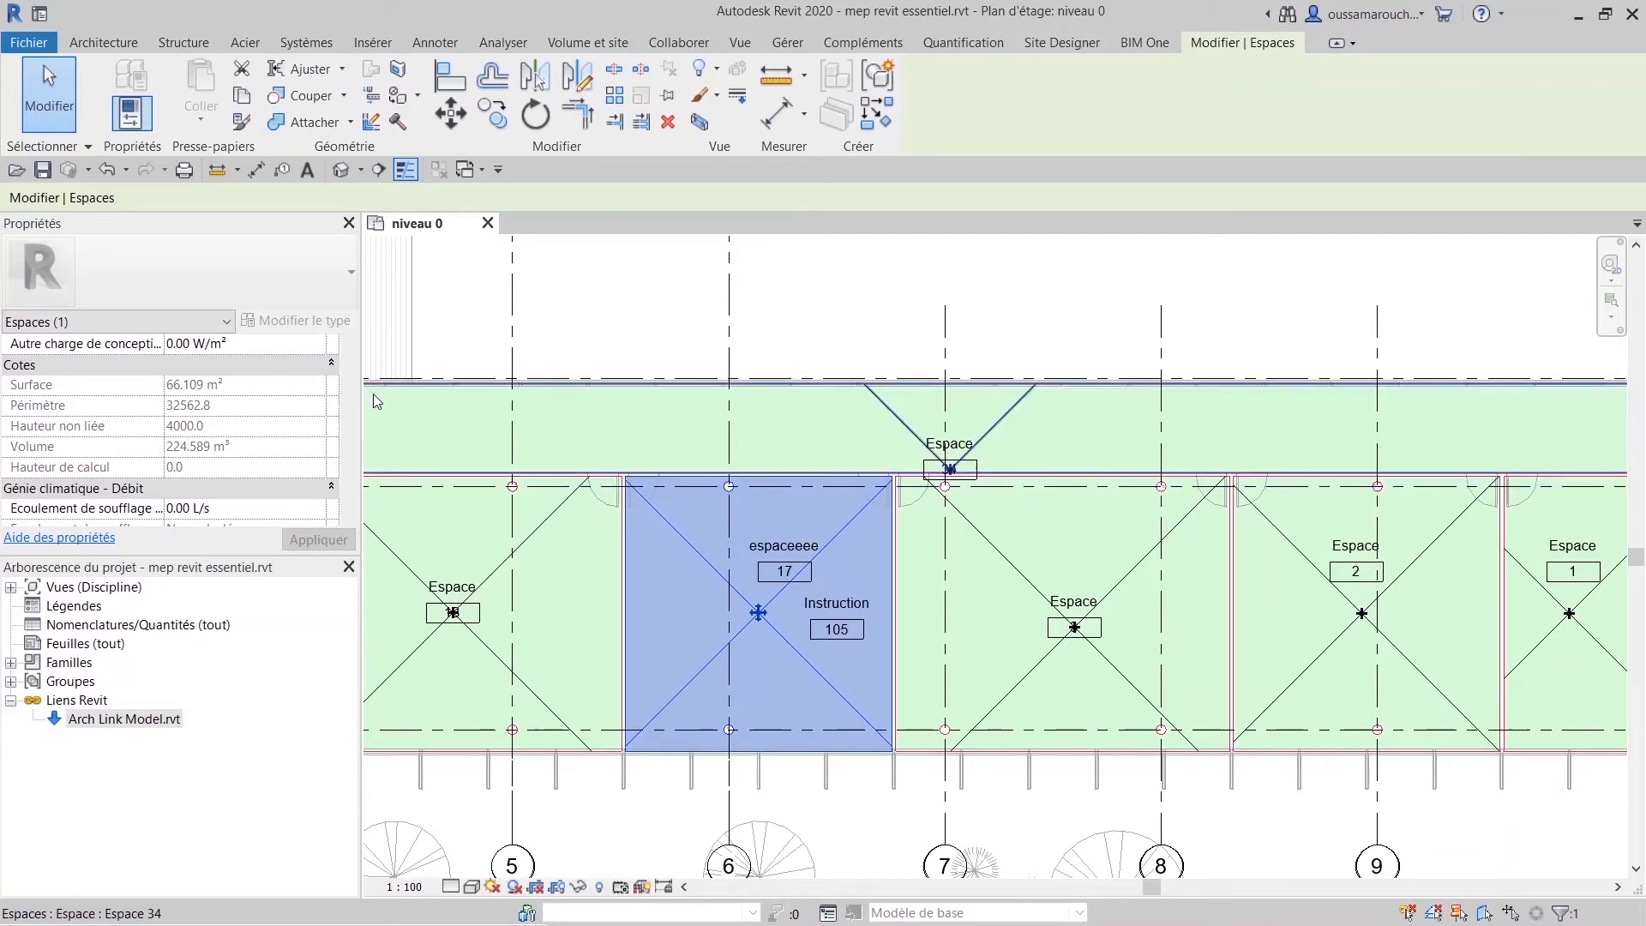
pyautogui.moveTo(348, 404); pyautogui.dragTo(348, 343)
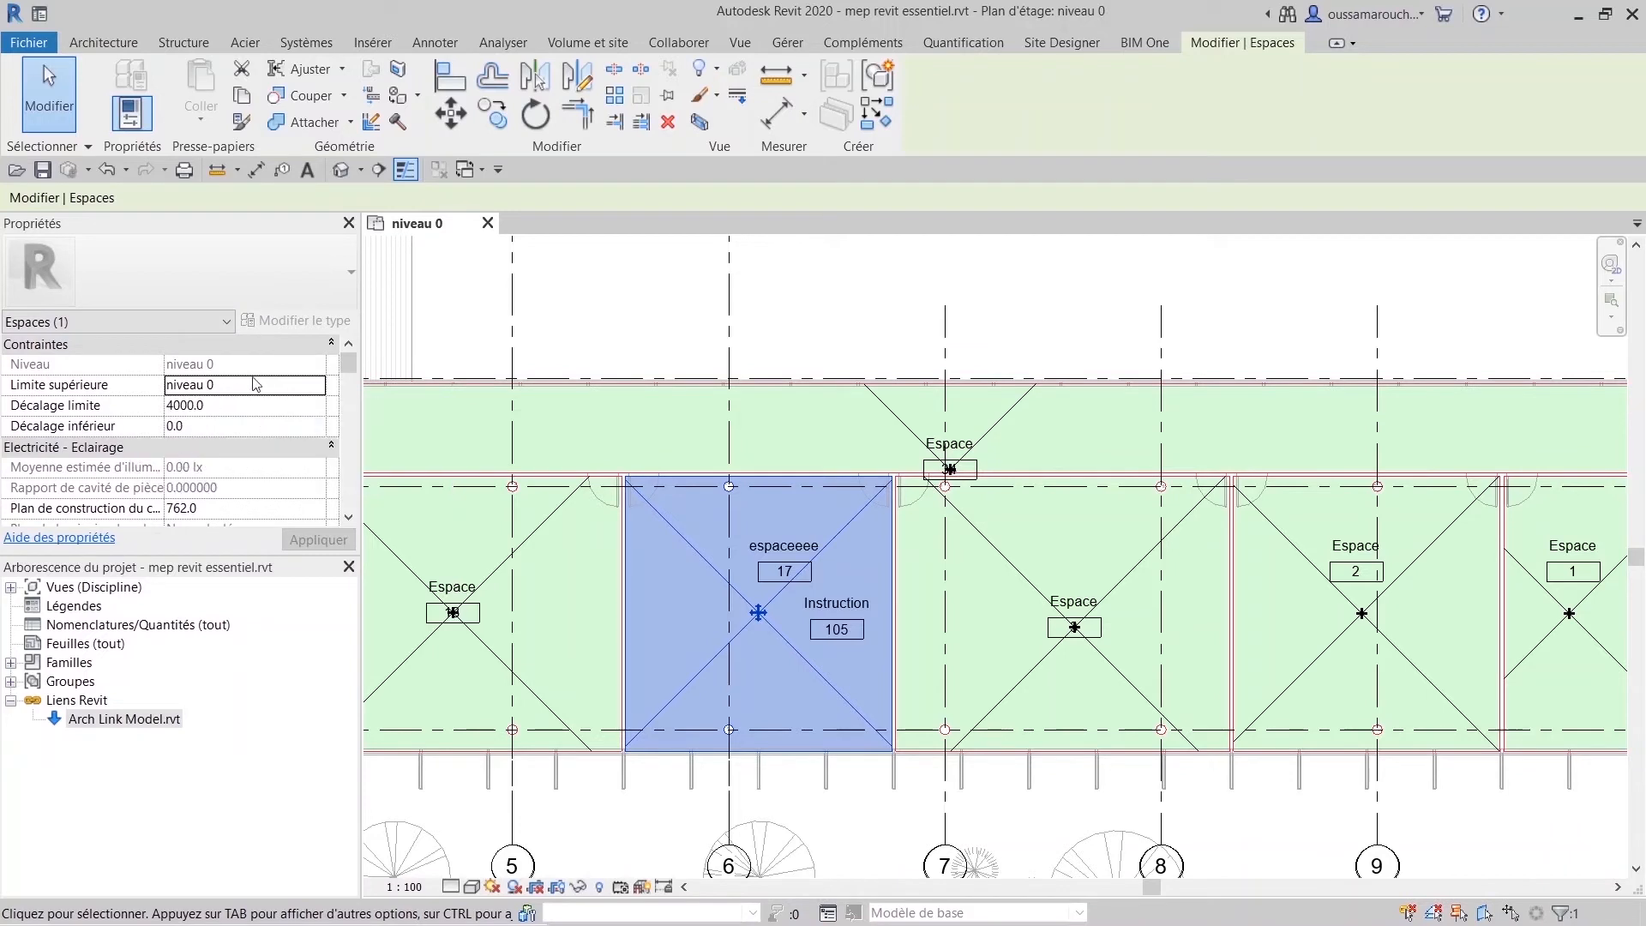
pyautogui.moveTo(348, 363); pyautogui.dragTo(346, 394)
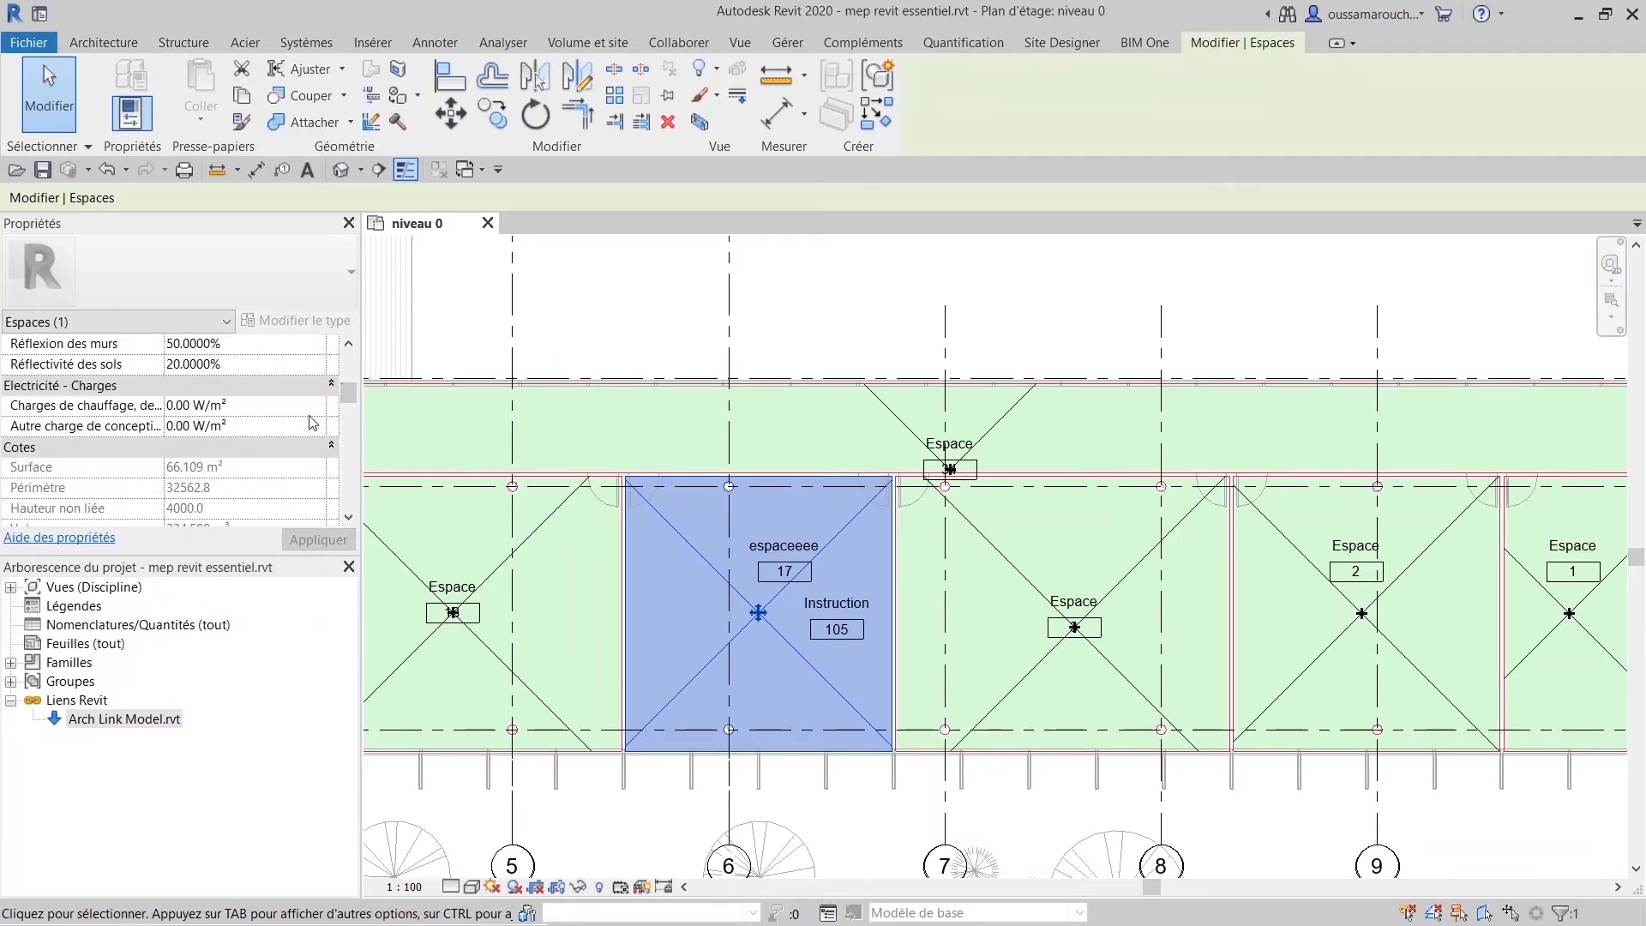
pyautogui.scroll(-1, 348, 410)
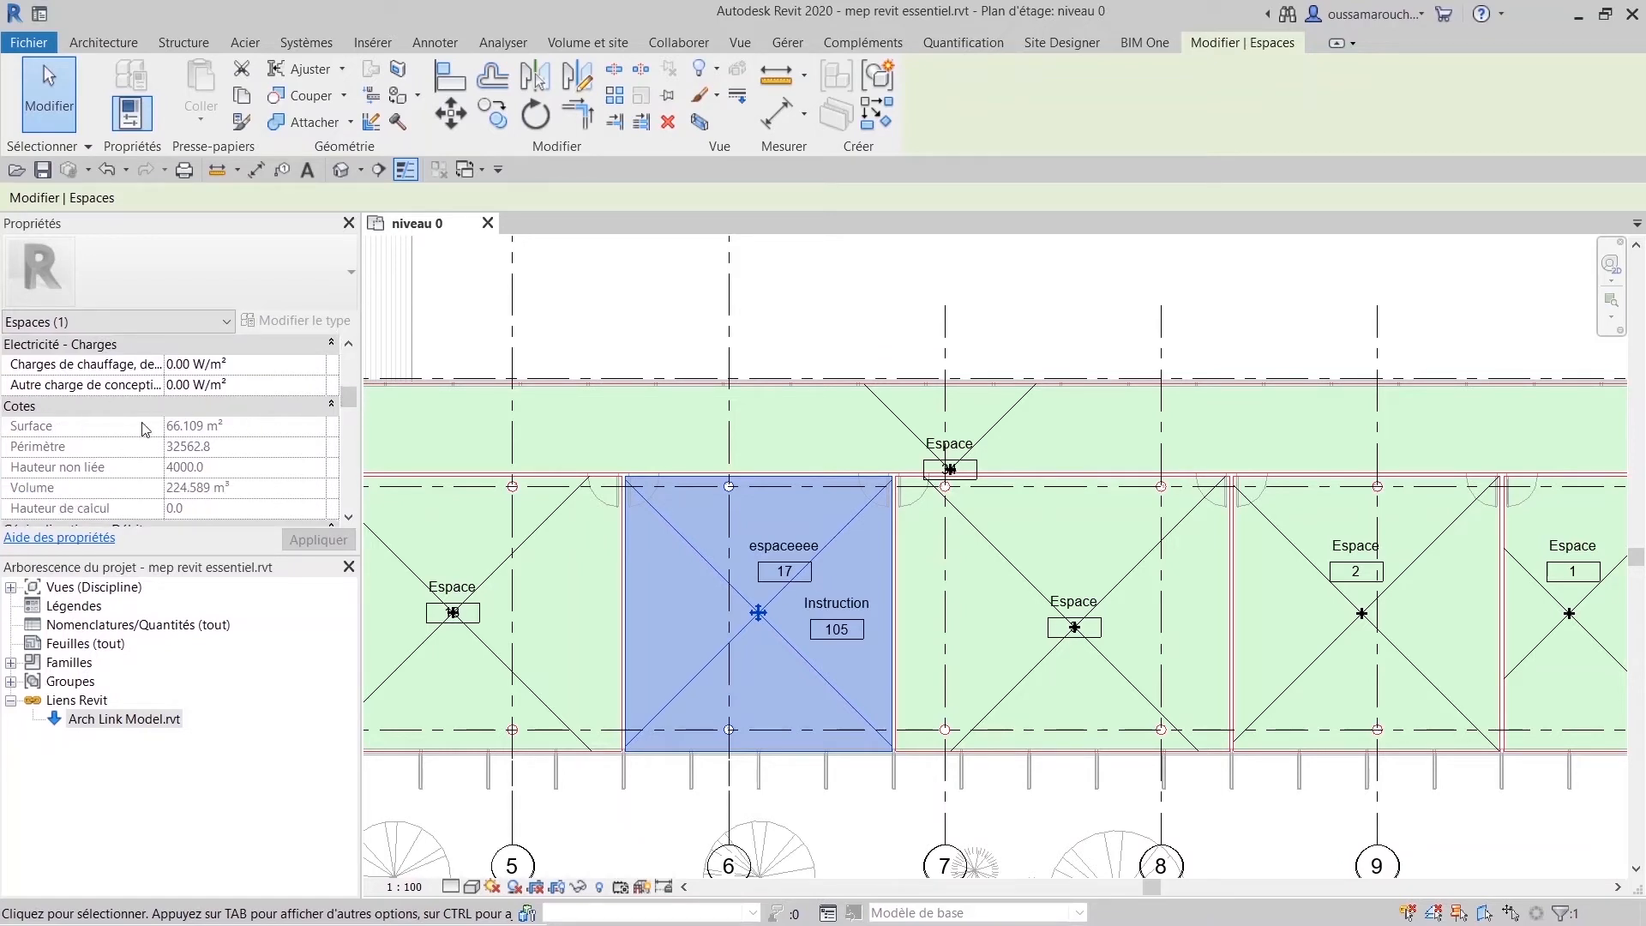
pyautogui.scroll(-2, 353, 398)
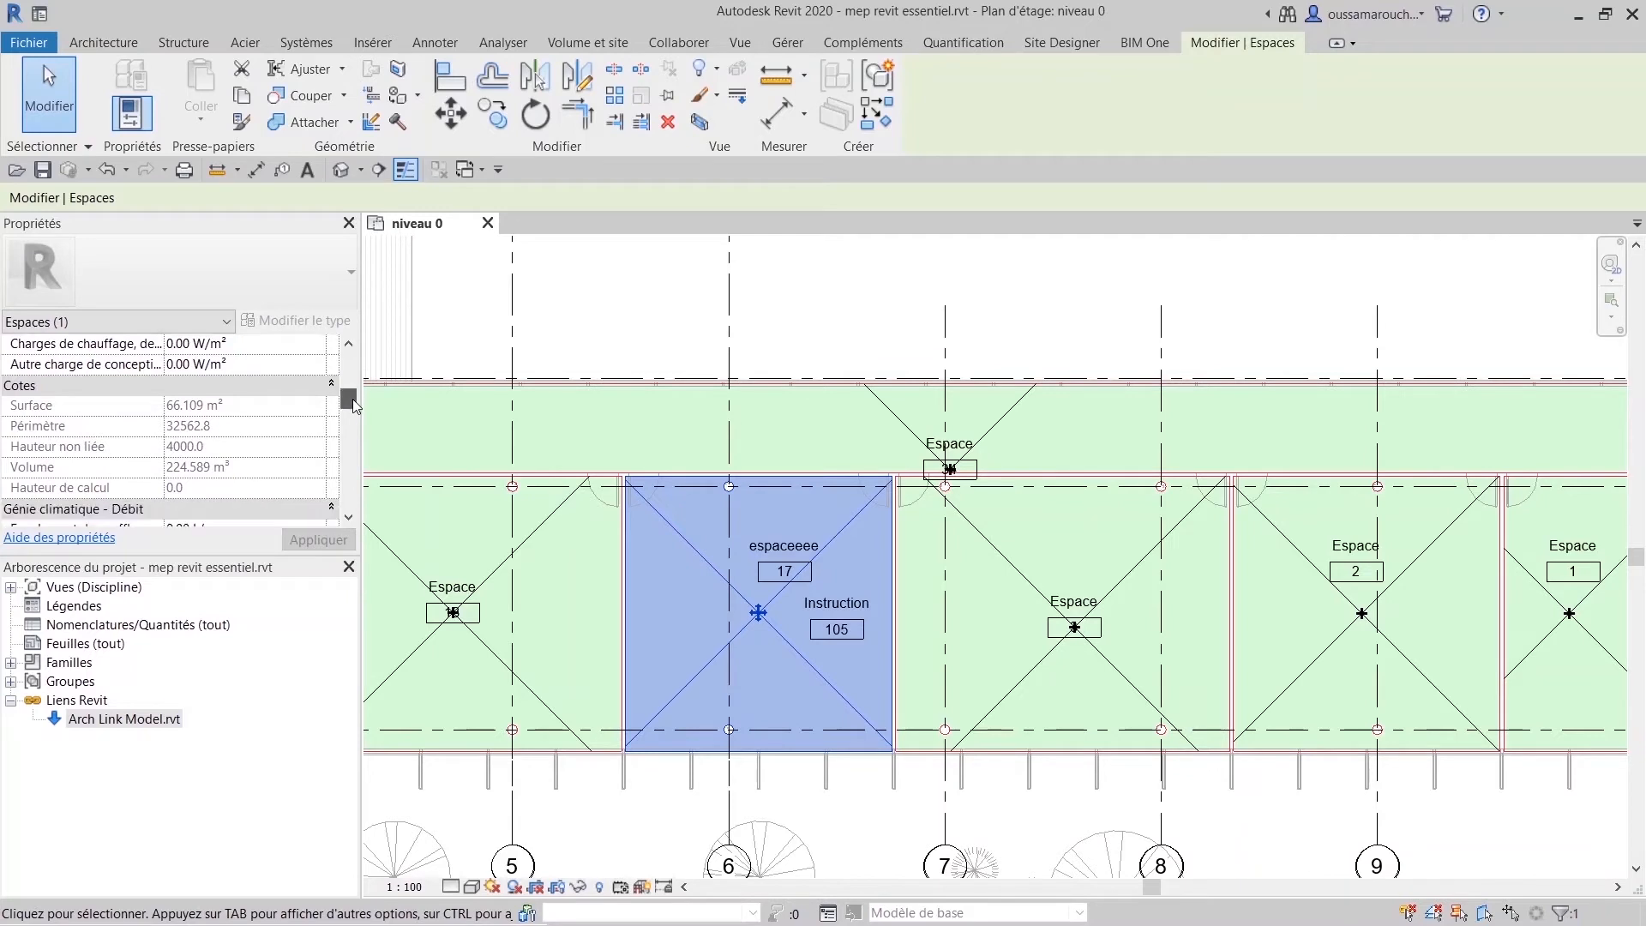
pyautogui.scroll(-5, 220, 494)
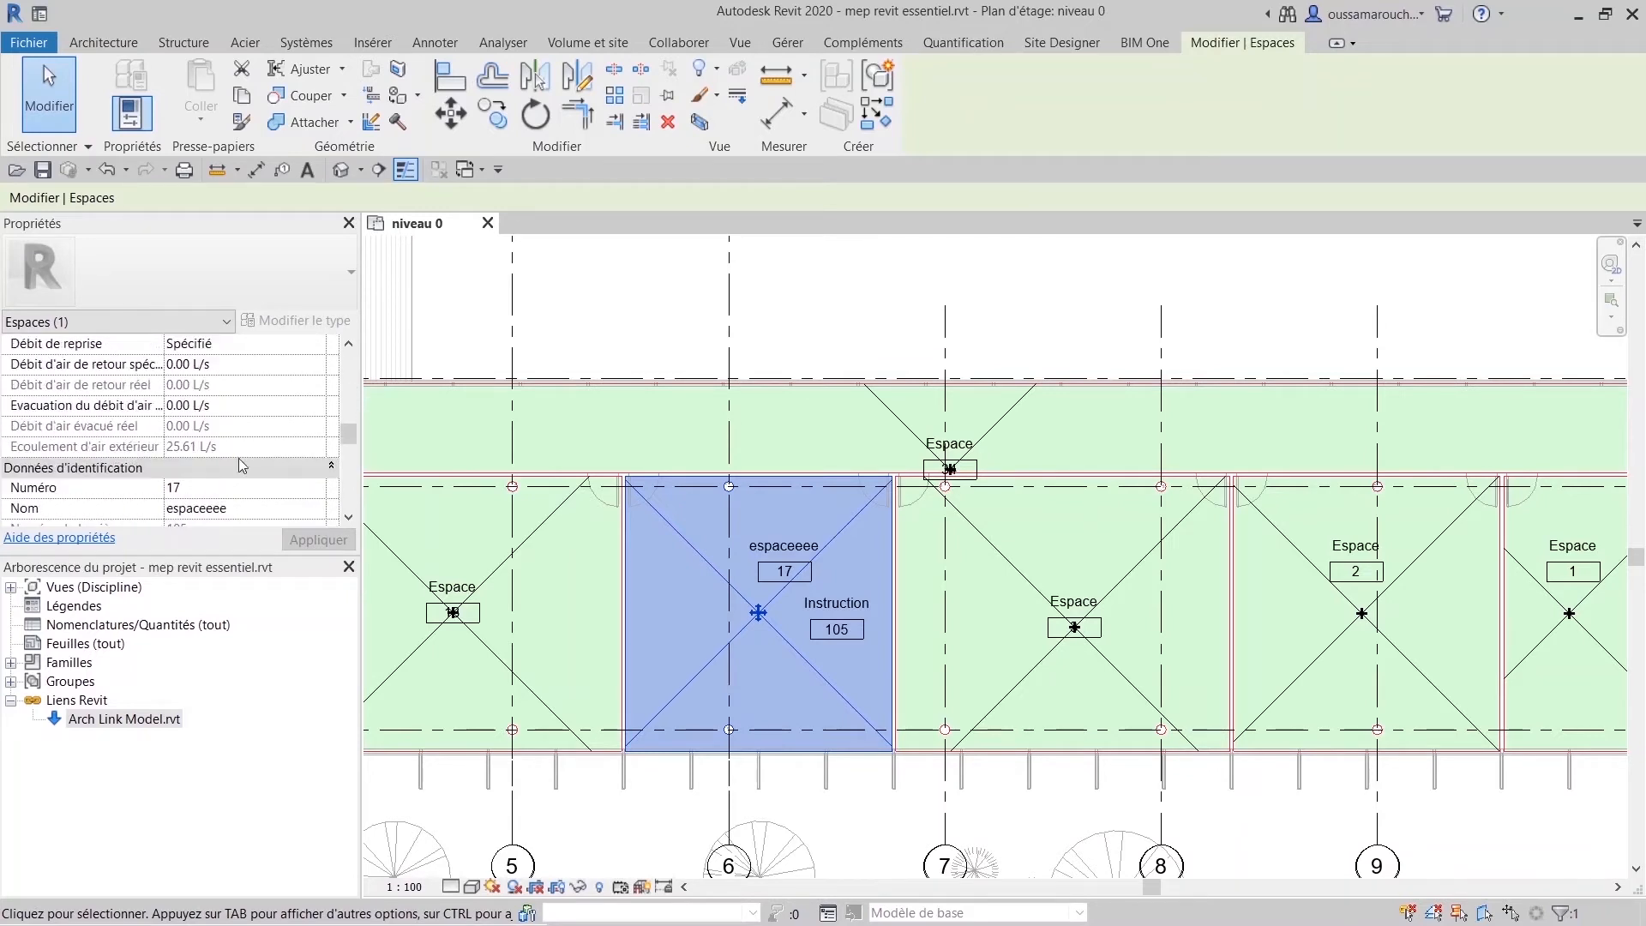
pyautogui.scroll(-1, 244, 462)
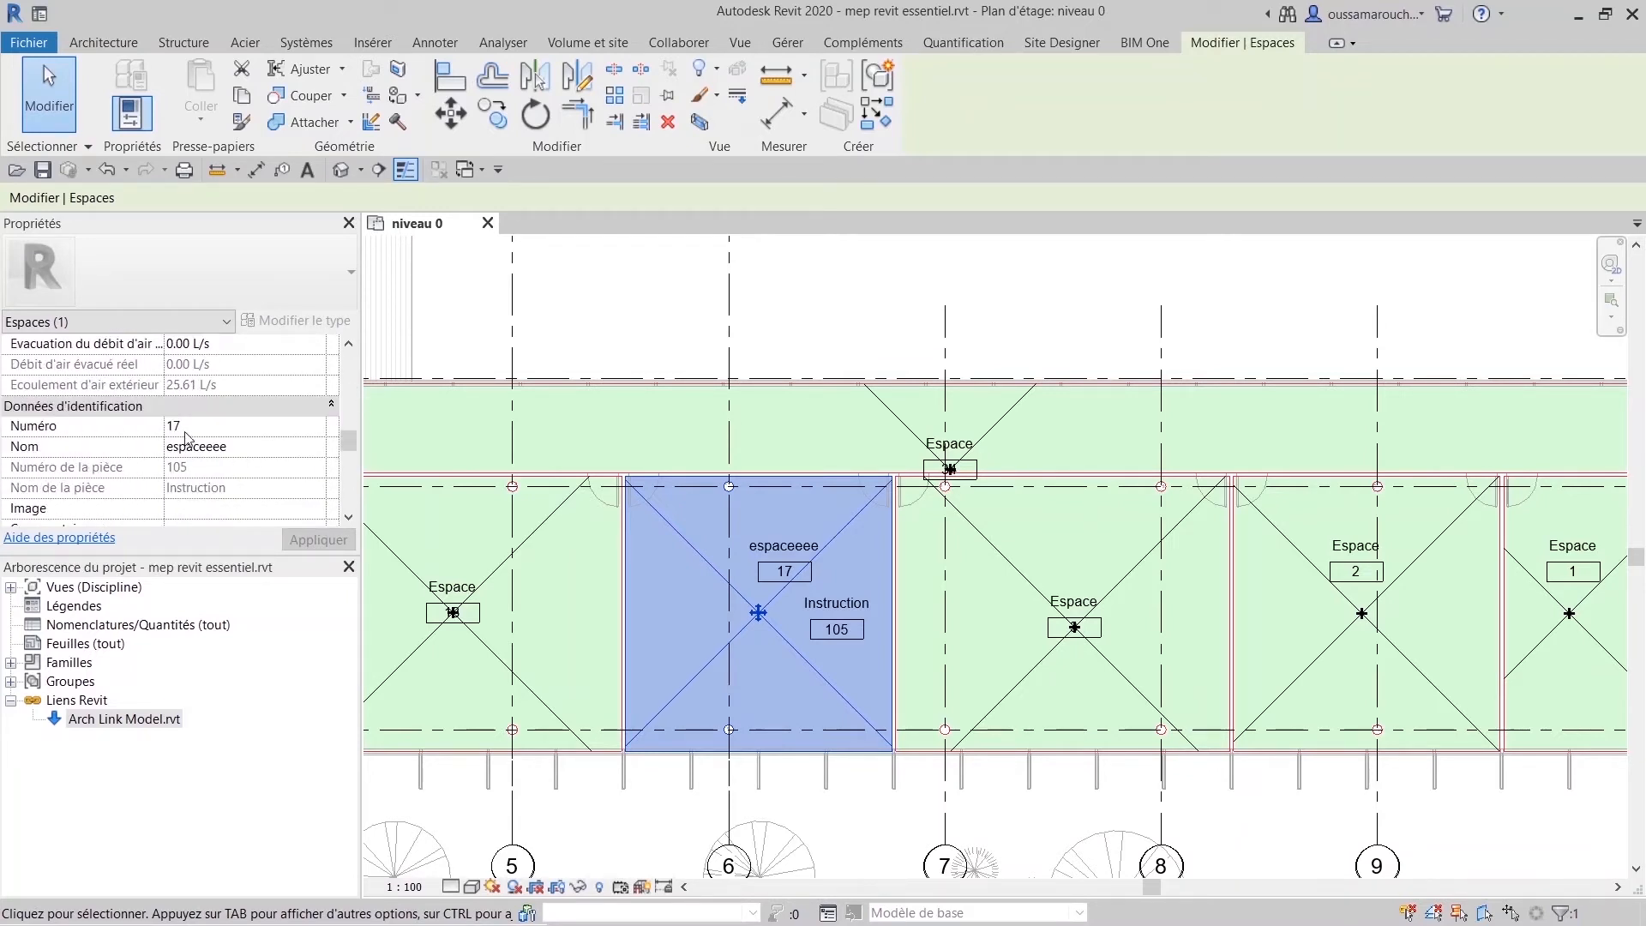
pyautogui.scroll(-1, 184, 450)
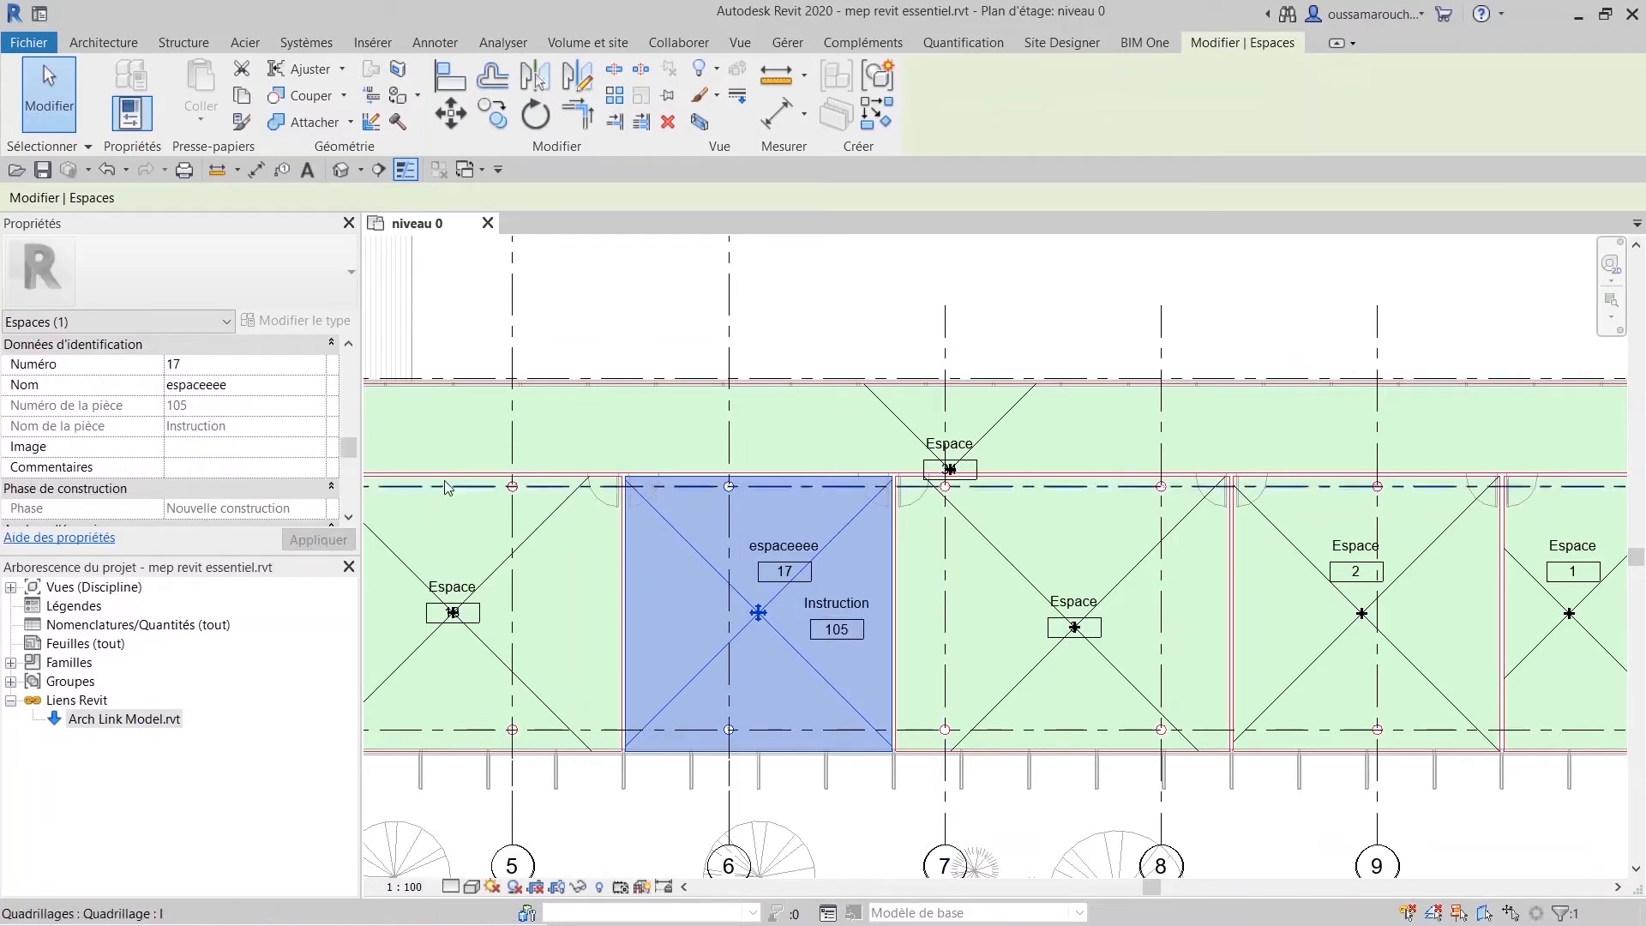
pyautogui.scroll(-2, 206, 446)
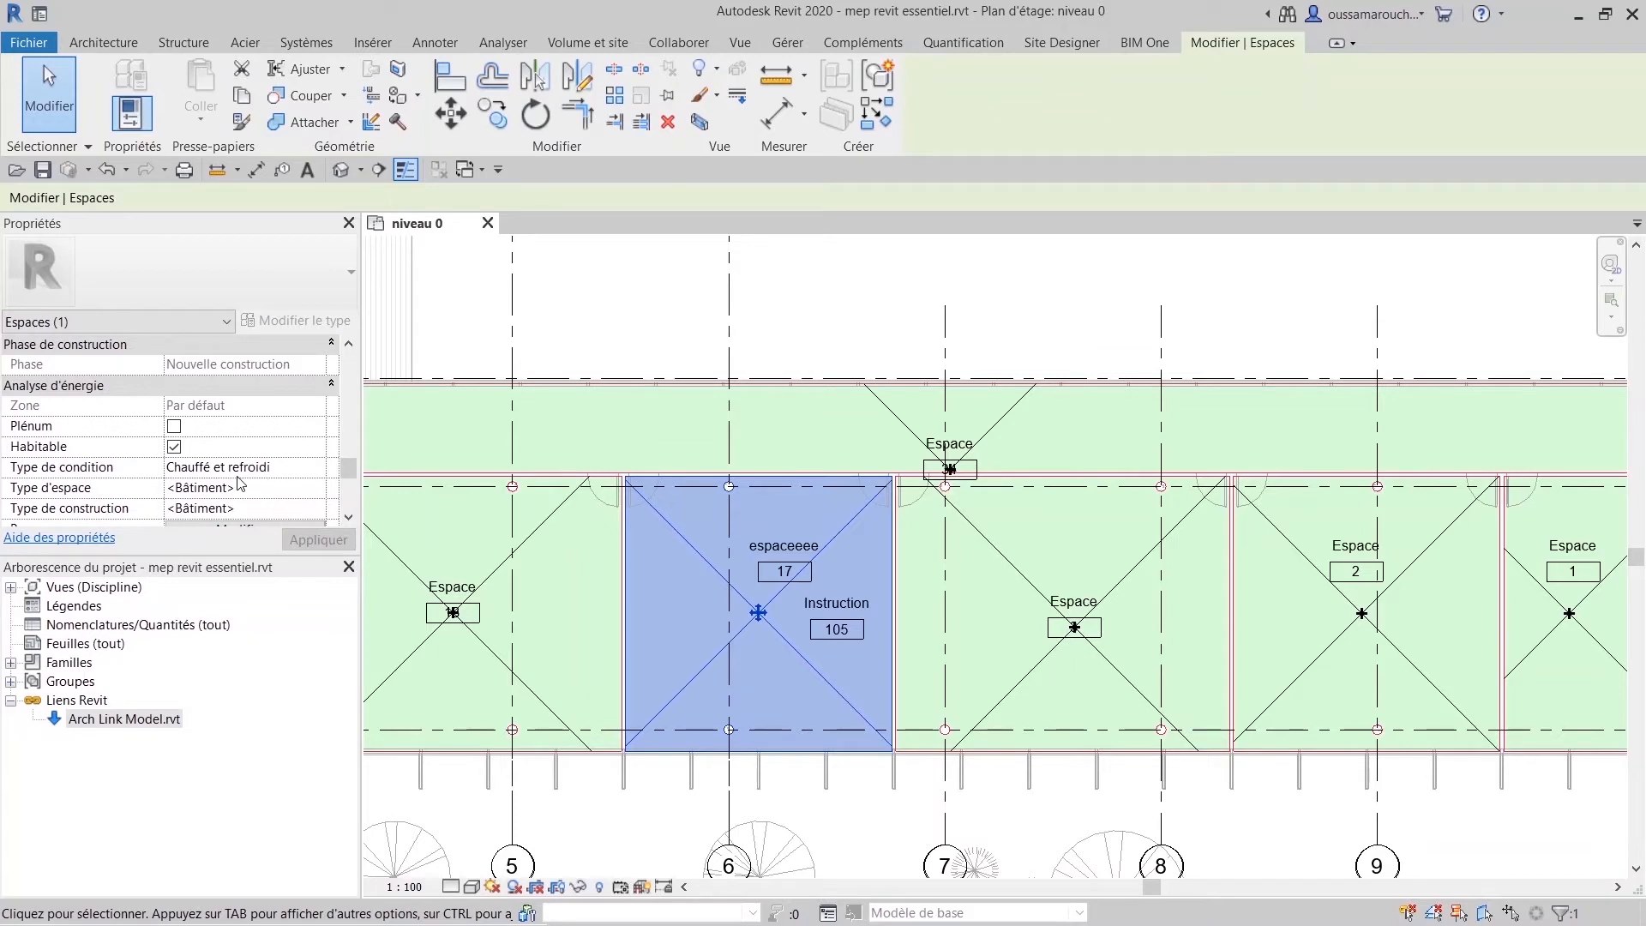
# Review the space's condition type options and the parameters of the Aéroport - Hall and Banque - Bureau space types, then cancel.
pyautogui.click(317, 468)
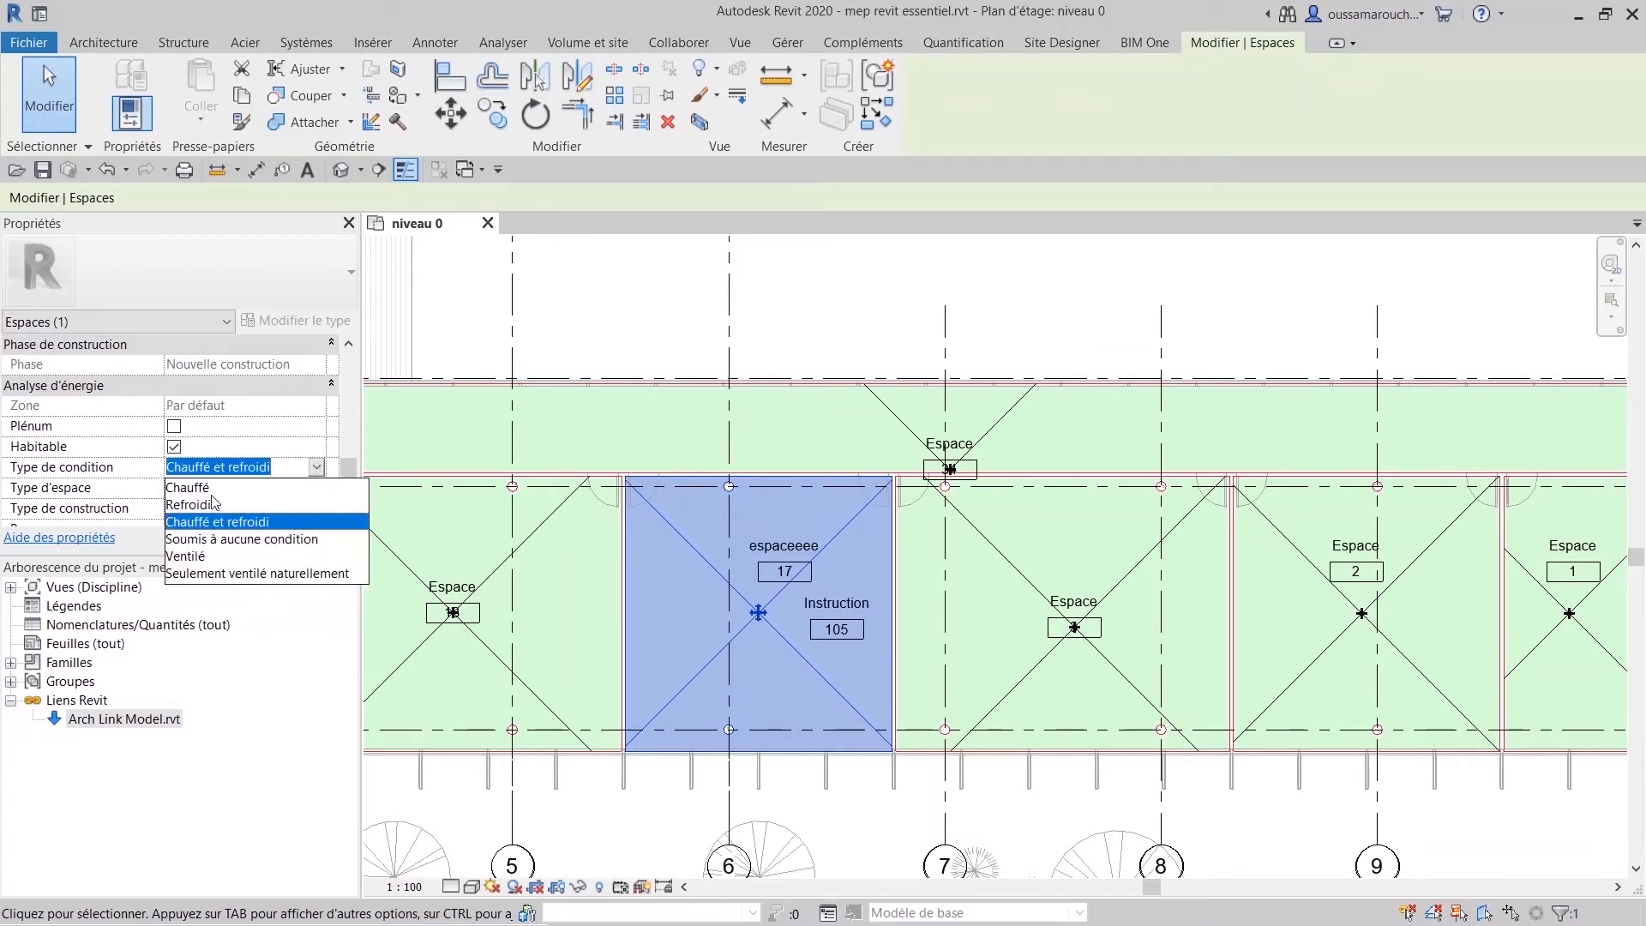
pyautogui.click(318, 468)
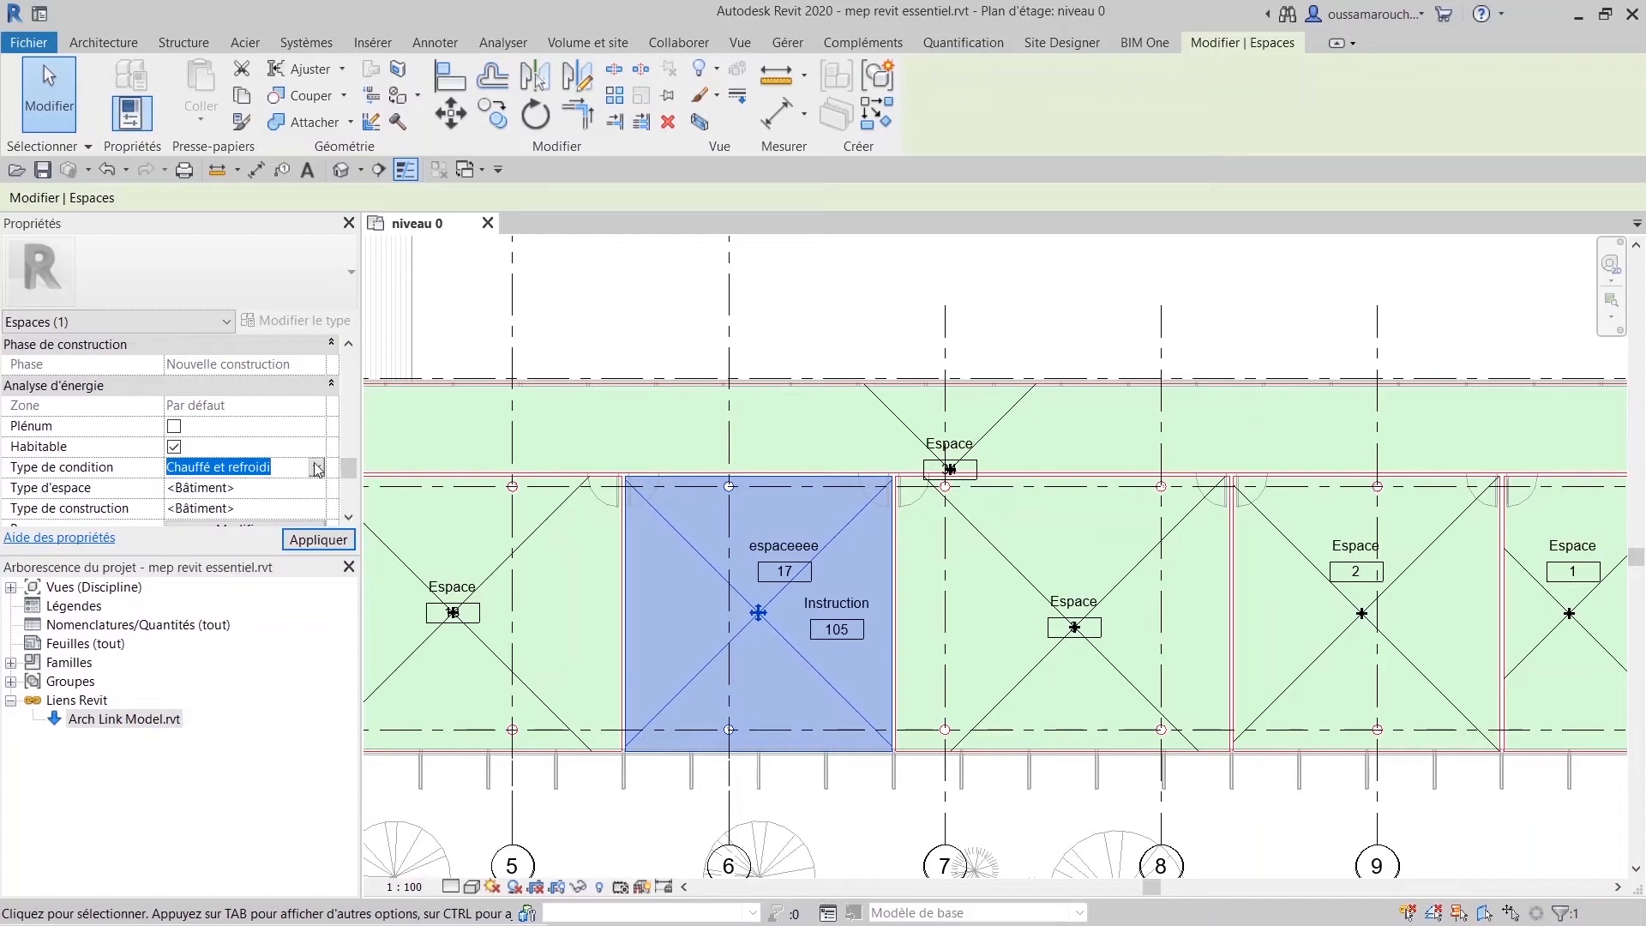
pyautogui.click(277, 486)
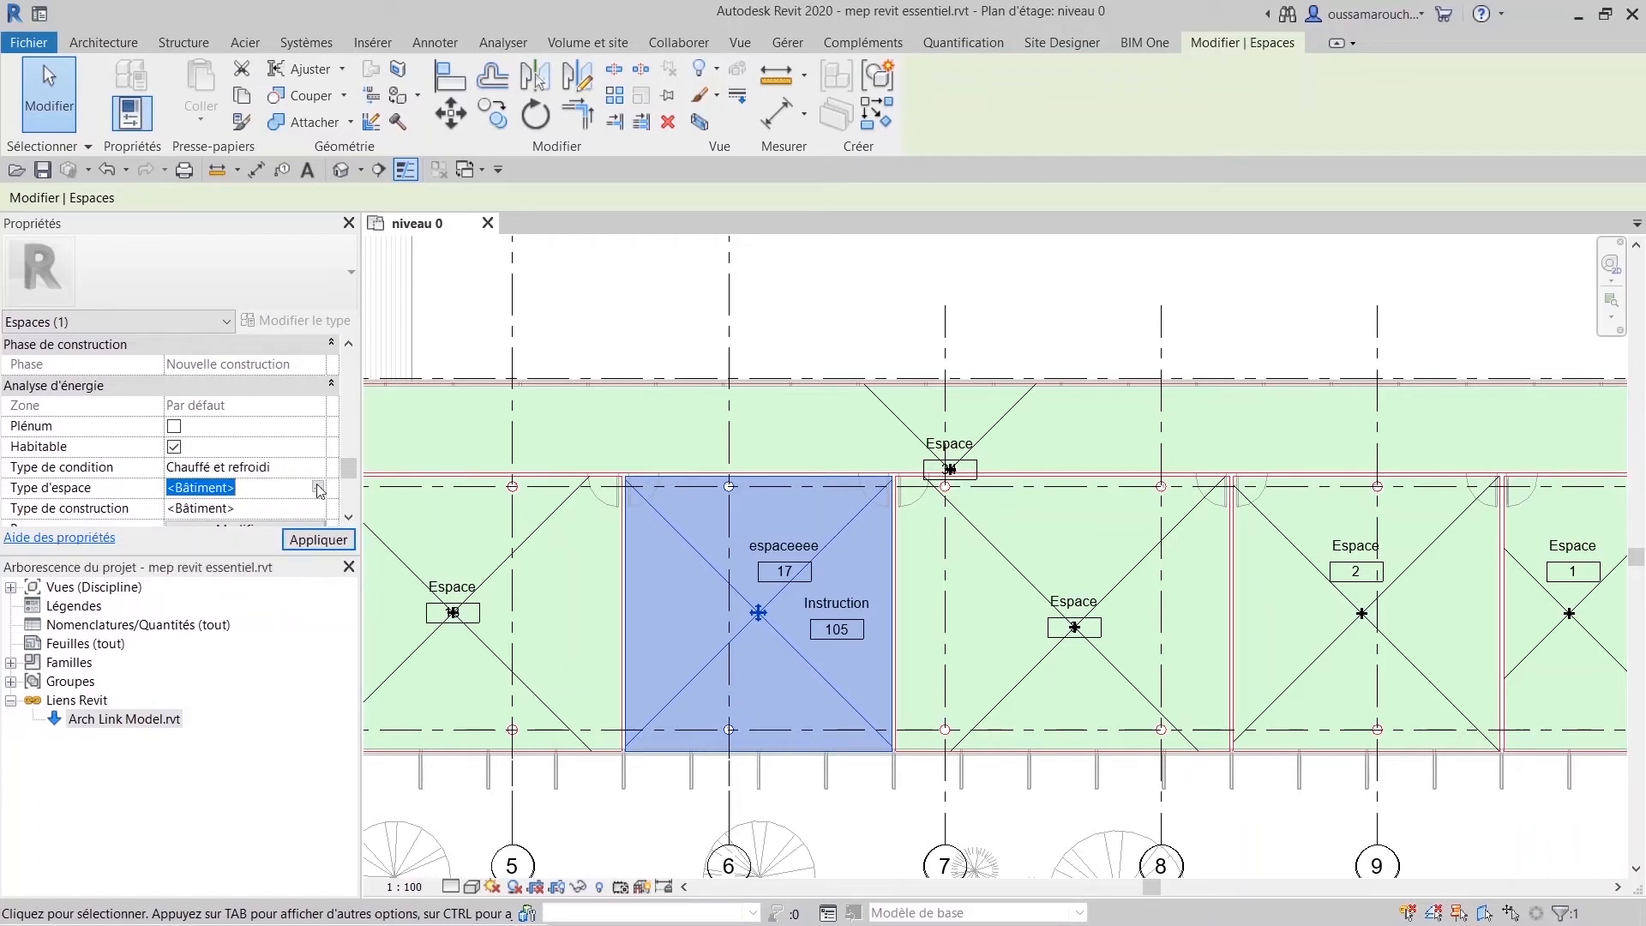
pyautogui.click(318, 487)
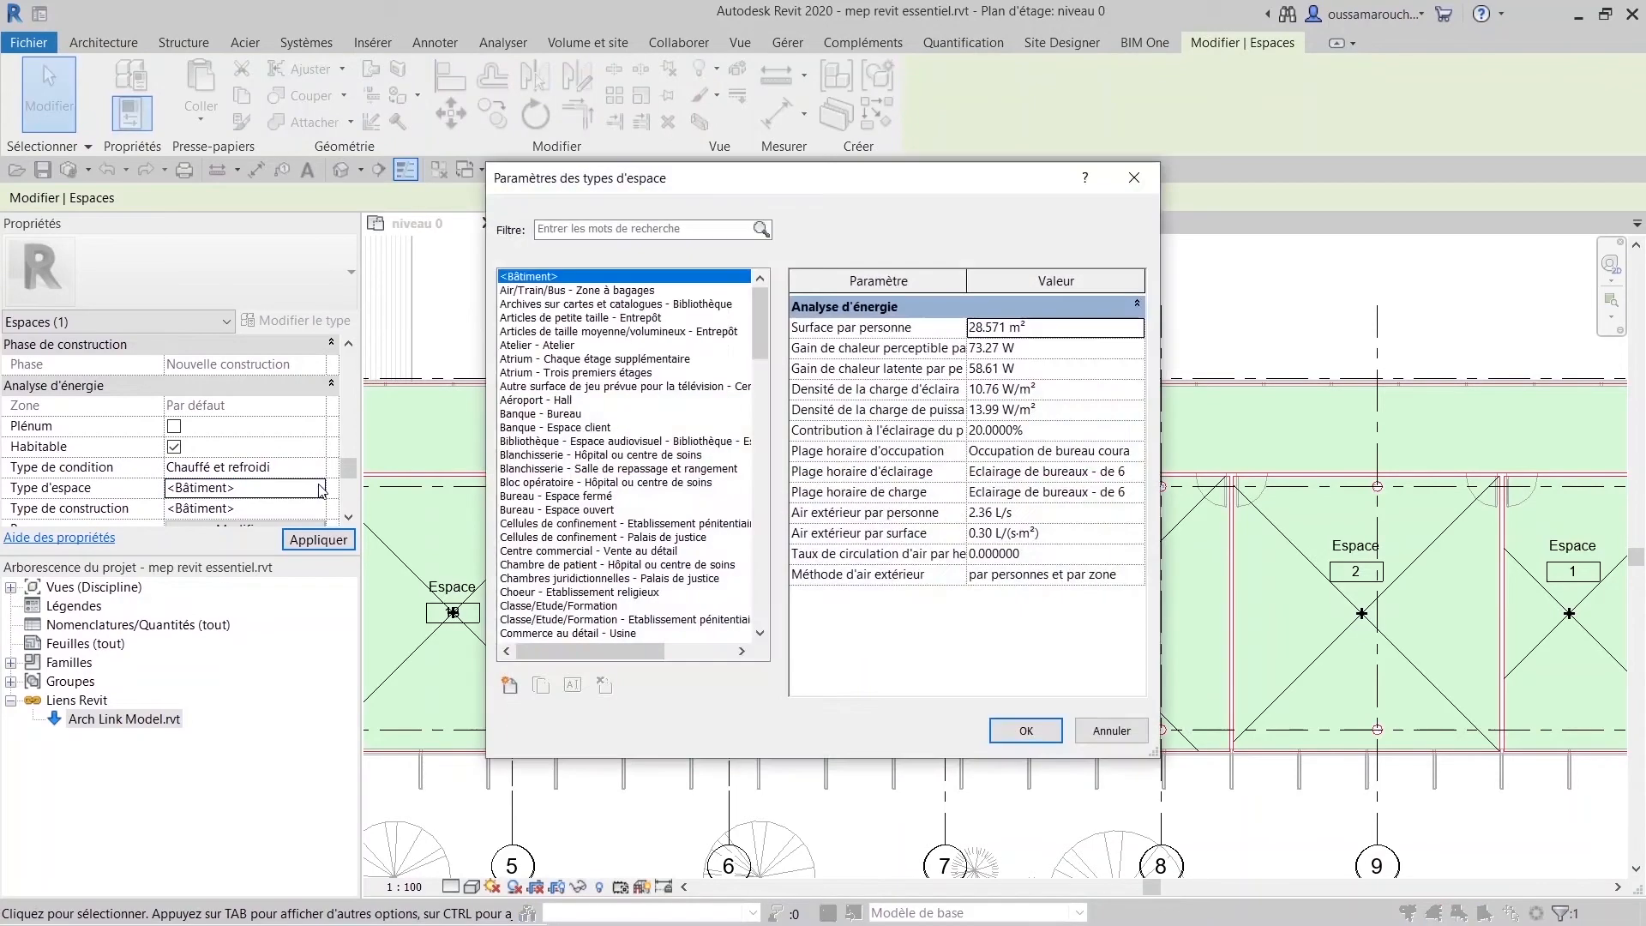
pyautogui.click(563, 401)
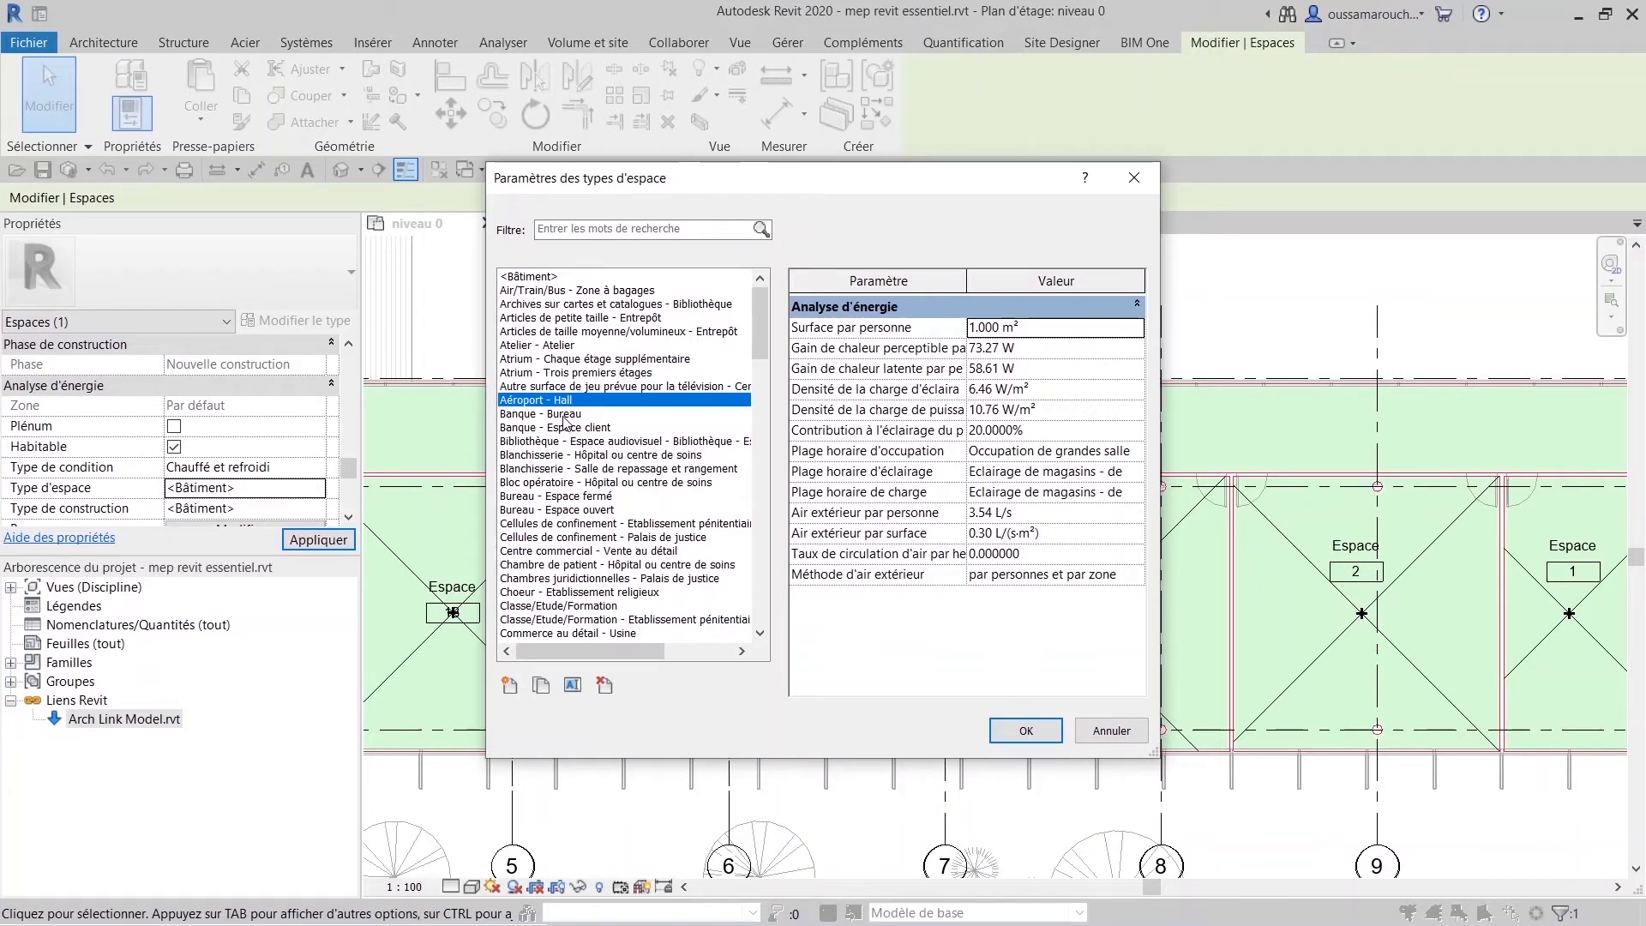
pyautogui.click(565, 415)
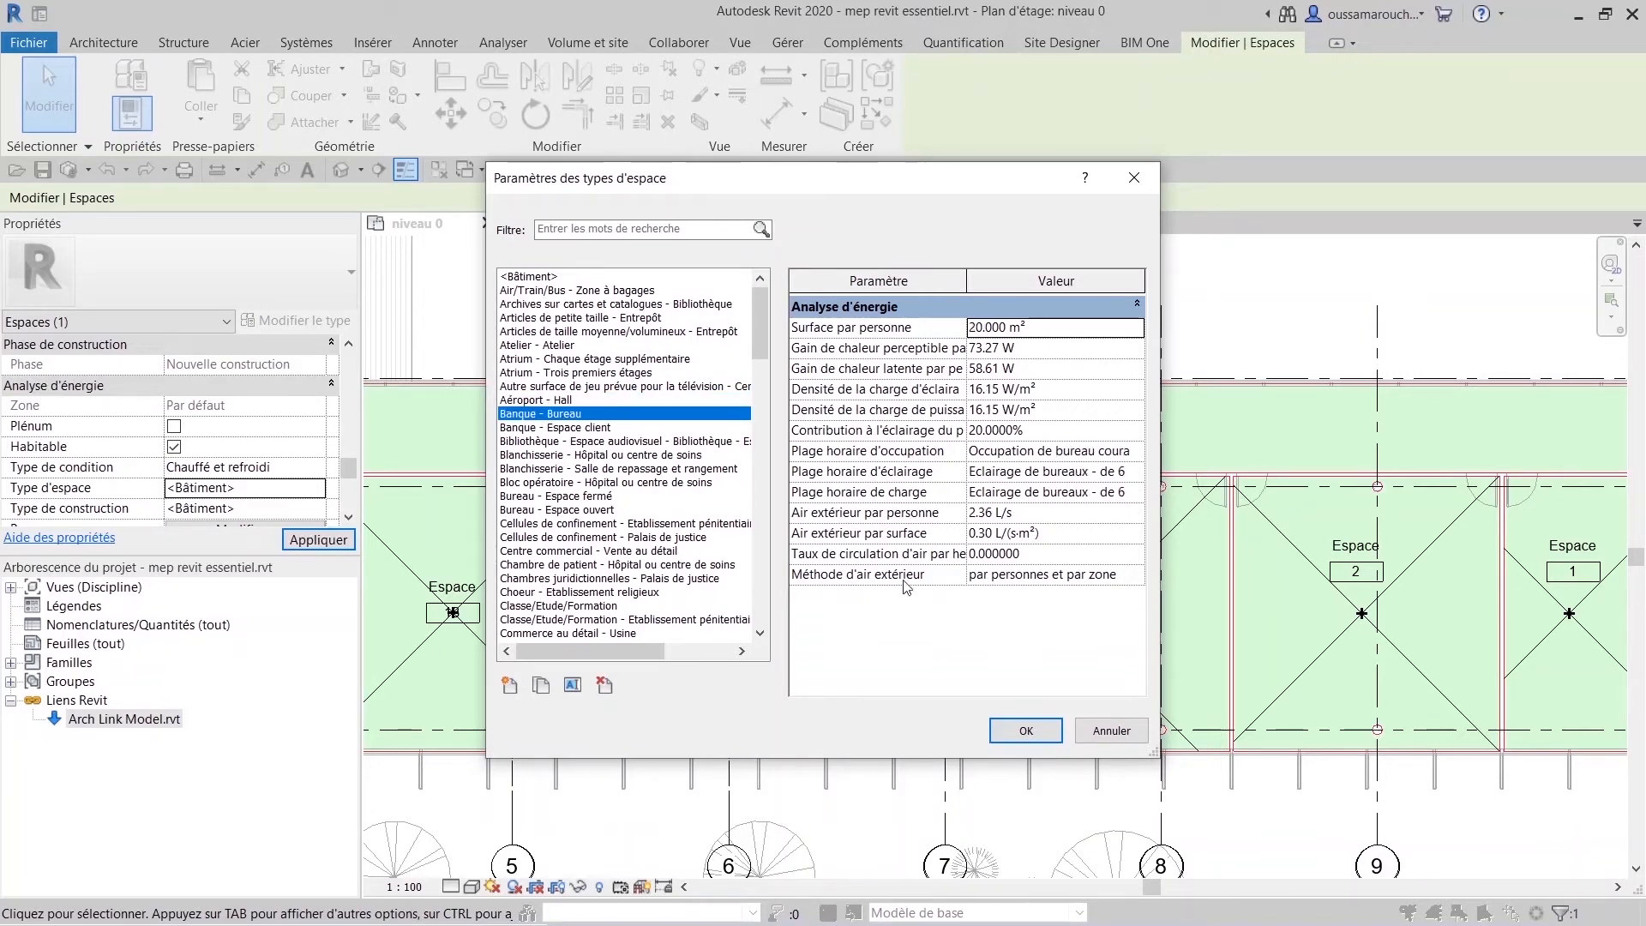
pyautogui.click(1111, 729)
# Examine the outdoor air, heating load and cooling load properties of the space crossed by grid 6, then deselect it.
pyautogui.scroll(-4, 274, 487)
pyautogui.scroll(-2, 275, 487)
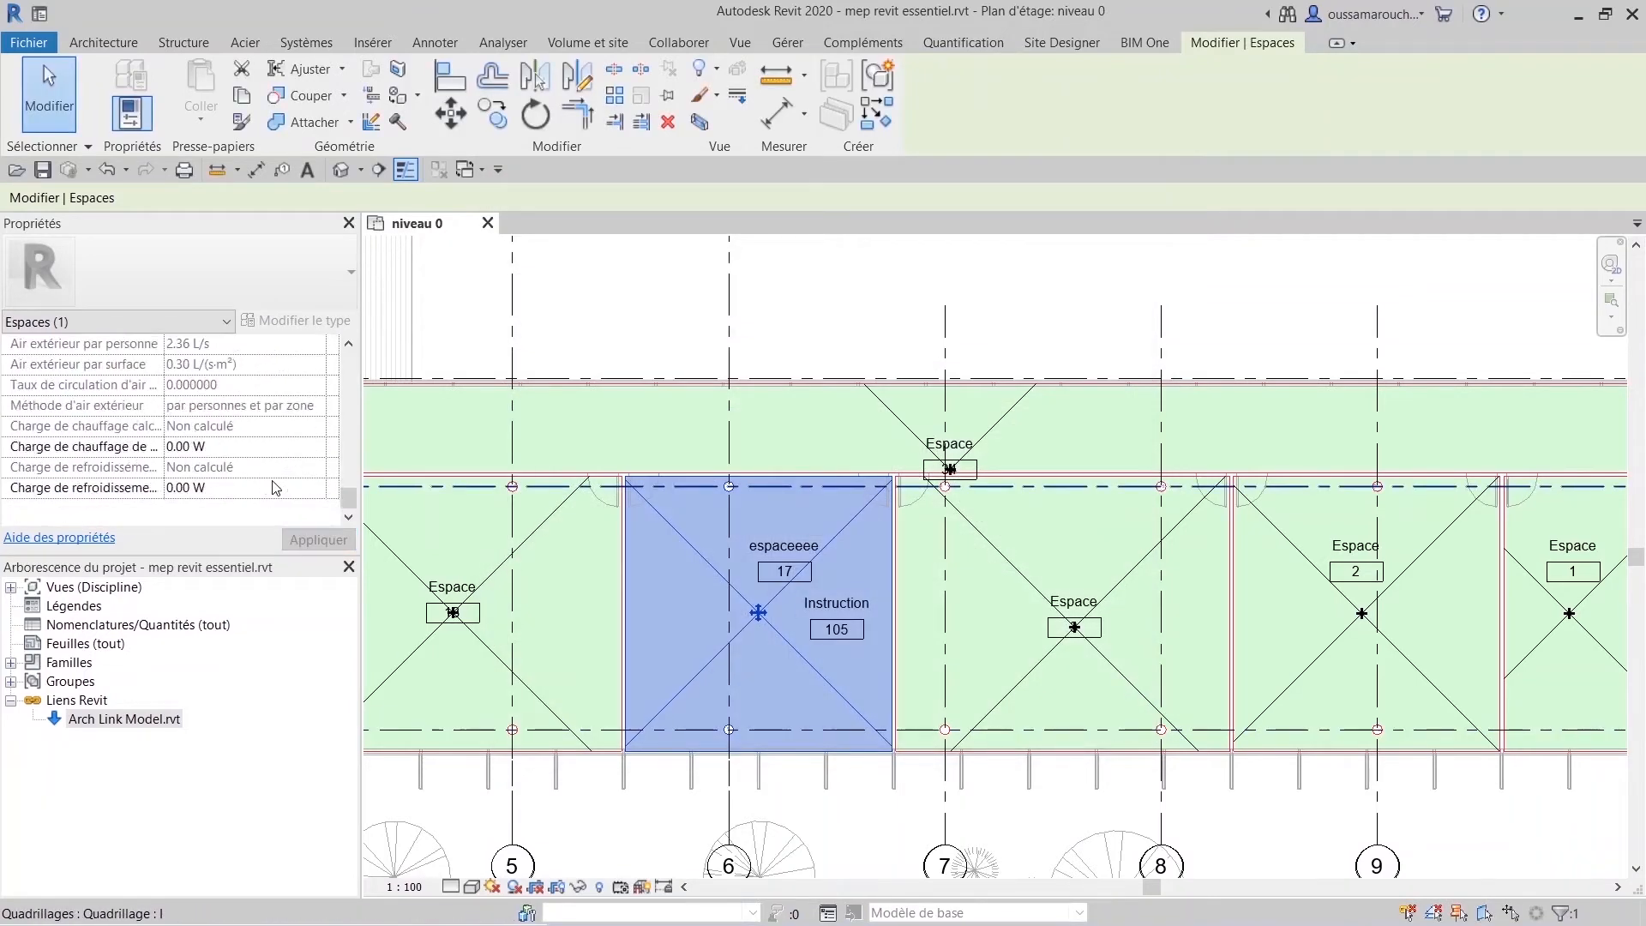
pyautogui.scroll(-5, 717, 617)
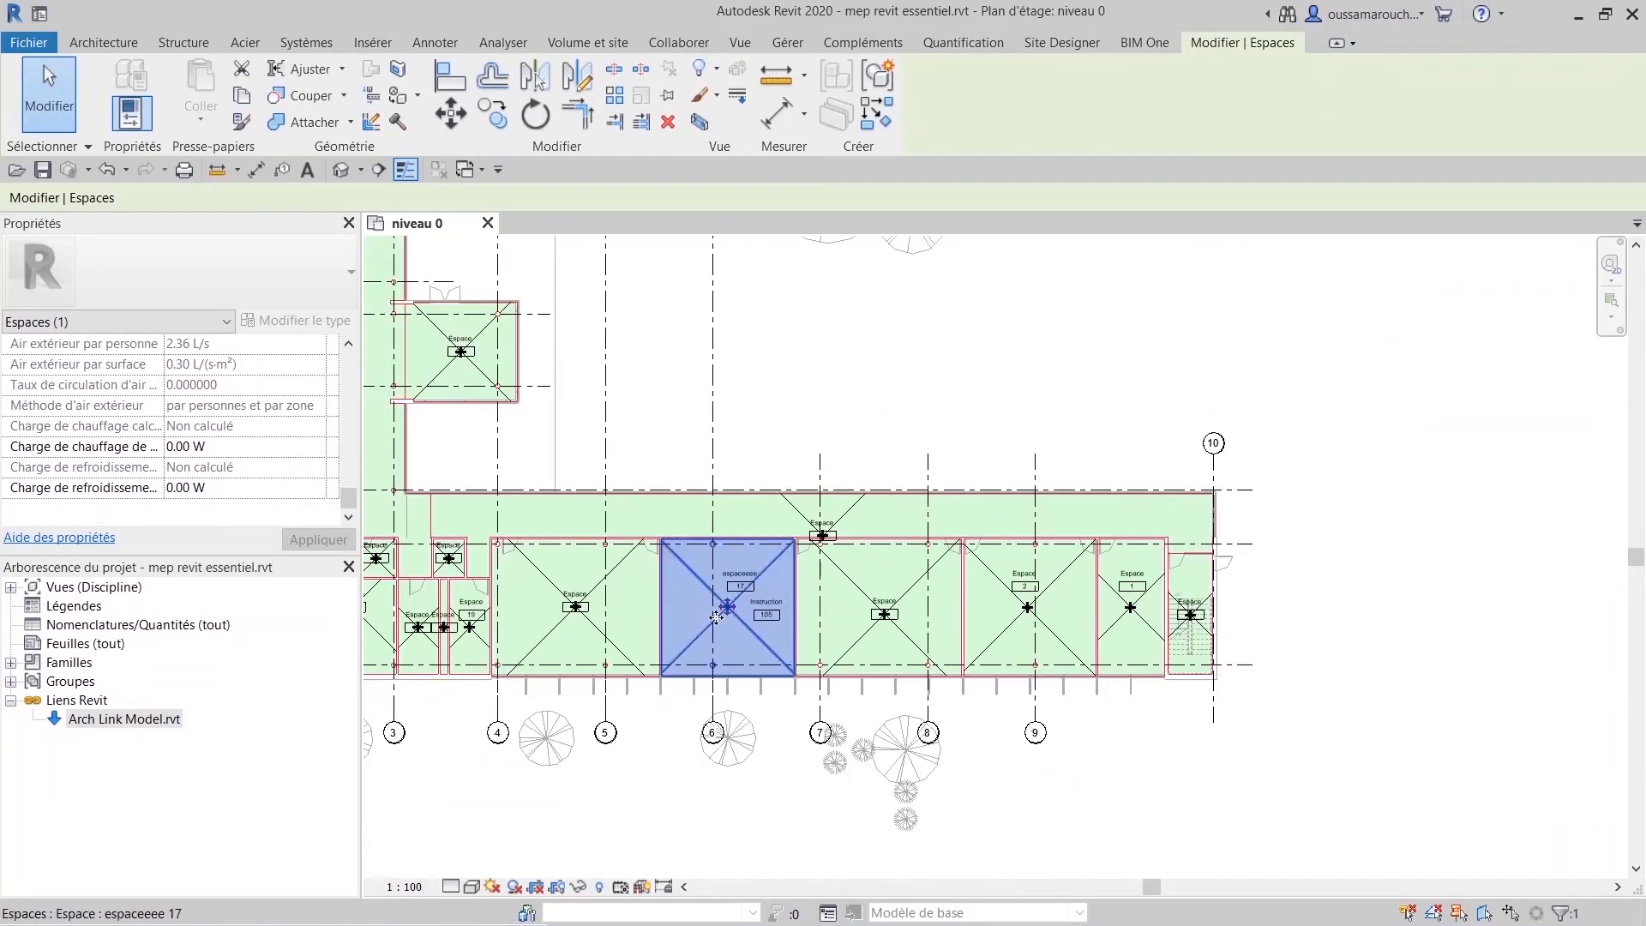
pyautogui.moveTo(764, 536); pyautogui.dragTo(835, 568, button='middle')
pyautogui.click(1172, 573)
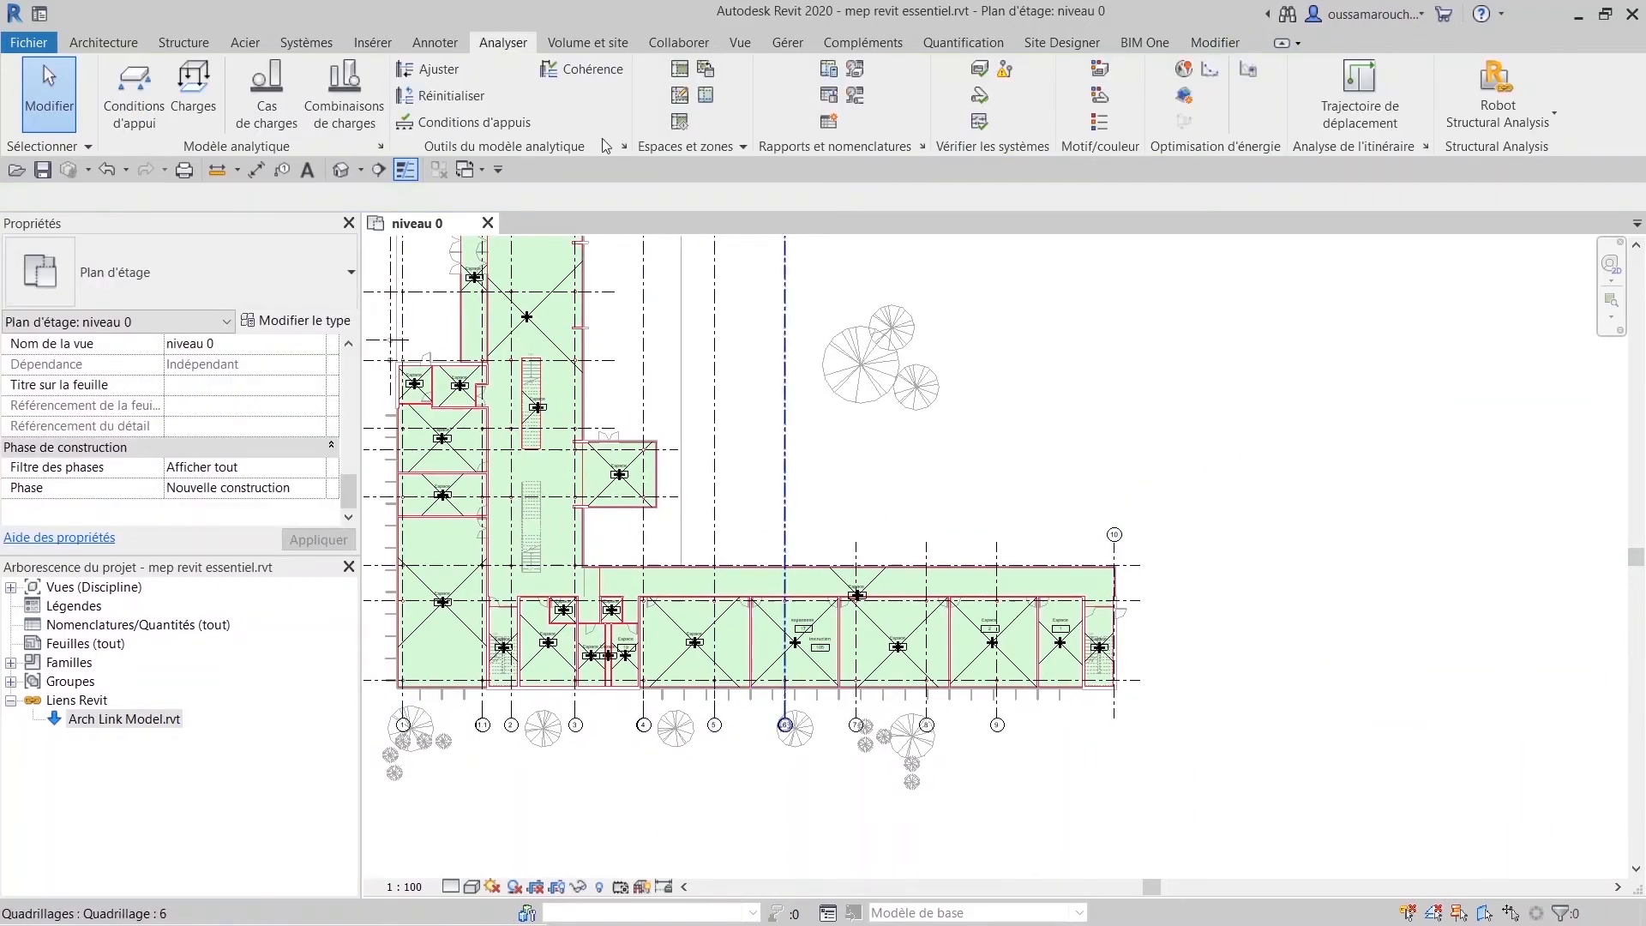
# Open the colour scheme settings of the niveau 0 plan and select the Nom scheme in the Pièces category.
pyautogui.scroll(-2, 999, 545)
pyautogui.moveTo(452, 399); pyautogui.dragTo(559, 502, button='middle')
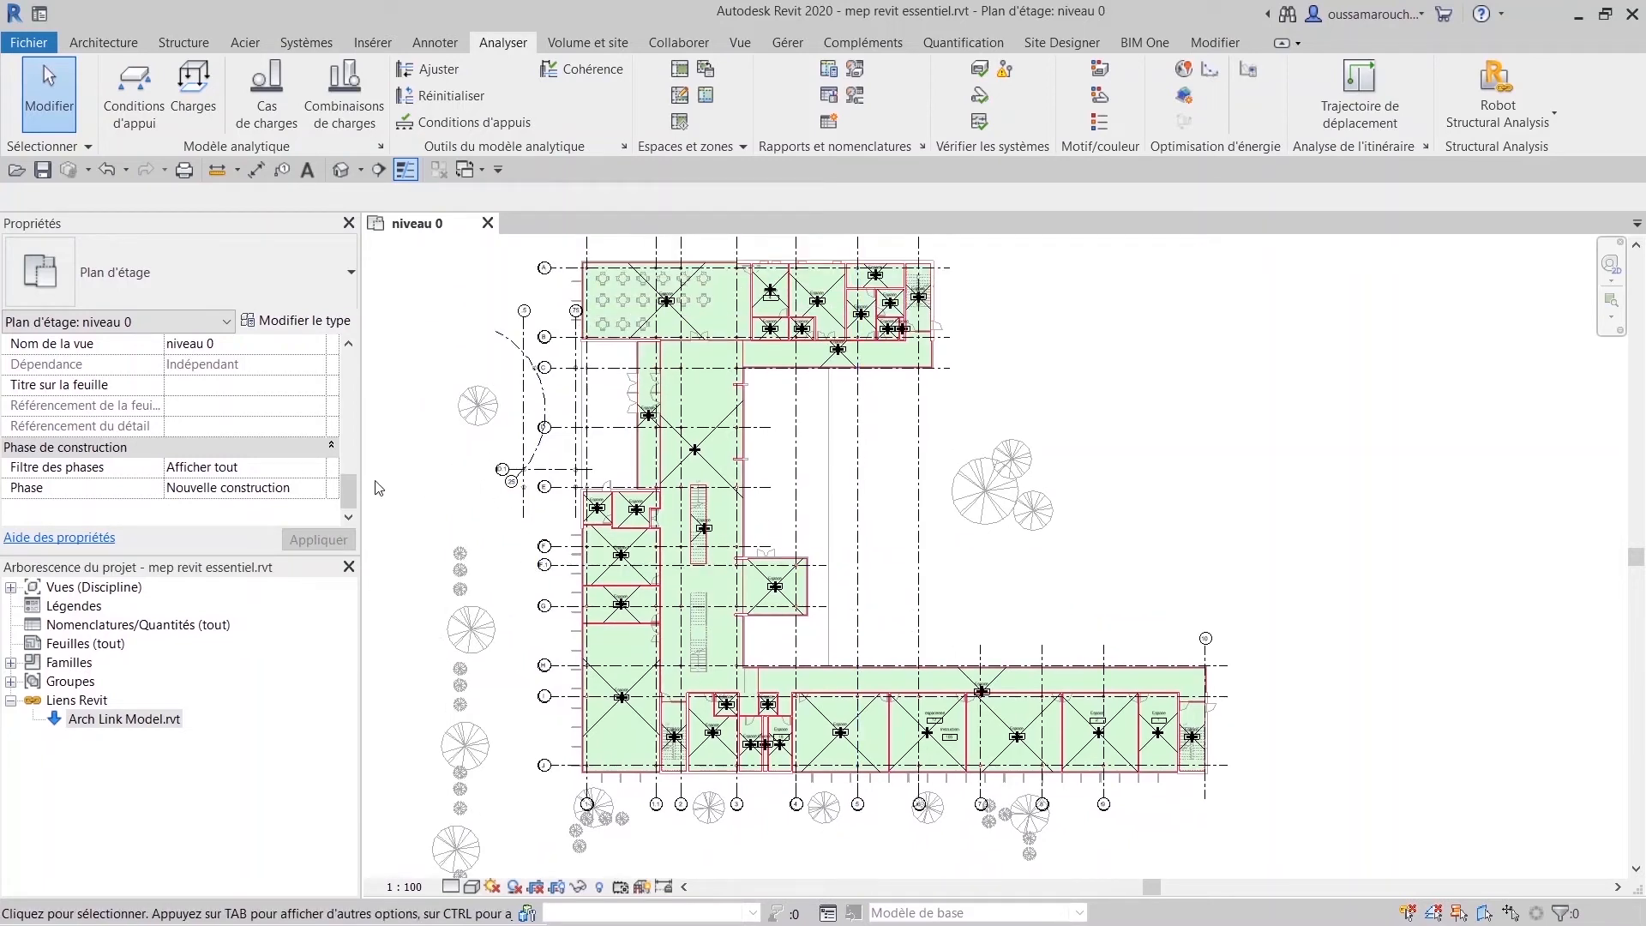
pyautogui.scroll(5, 206, 386)
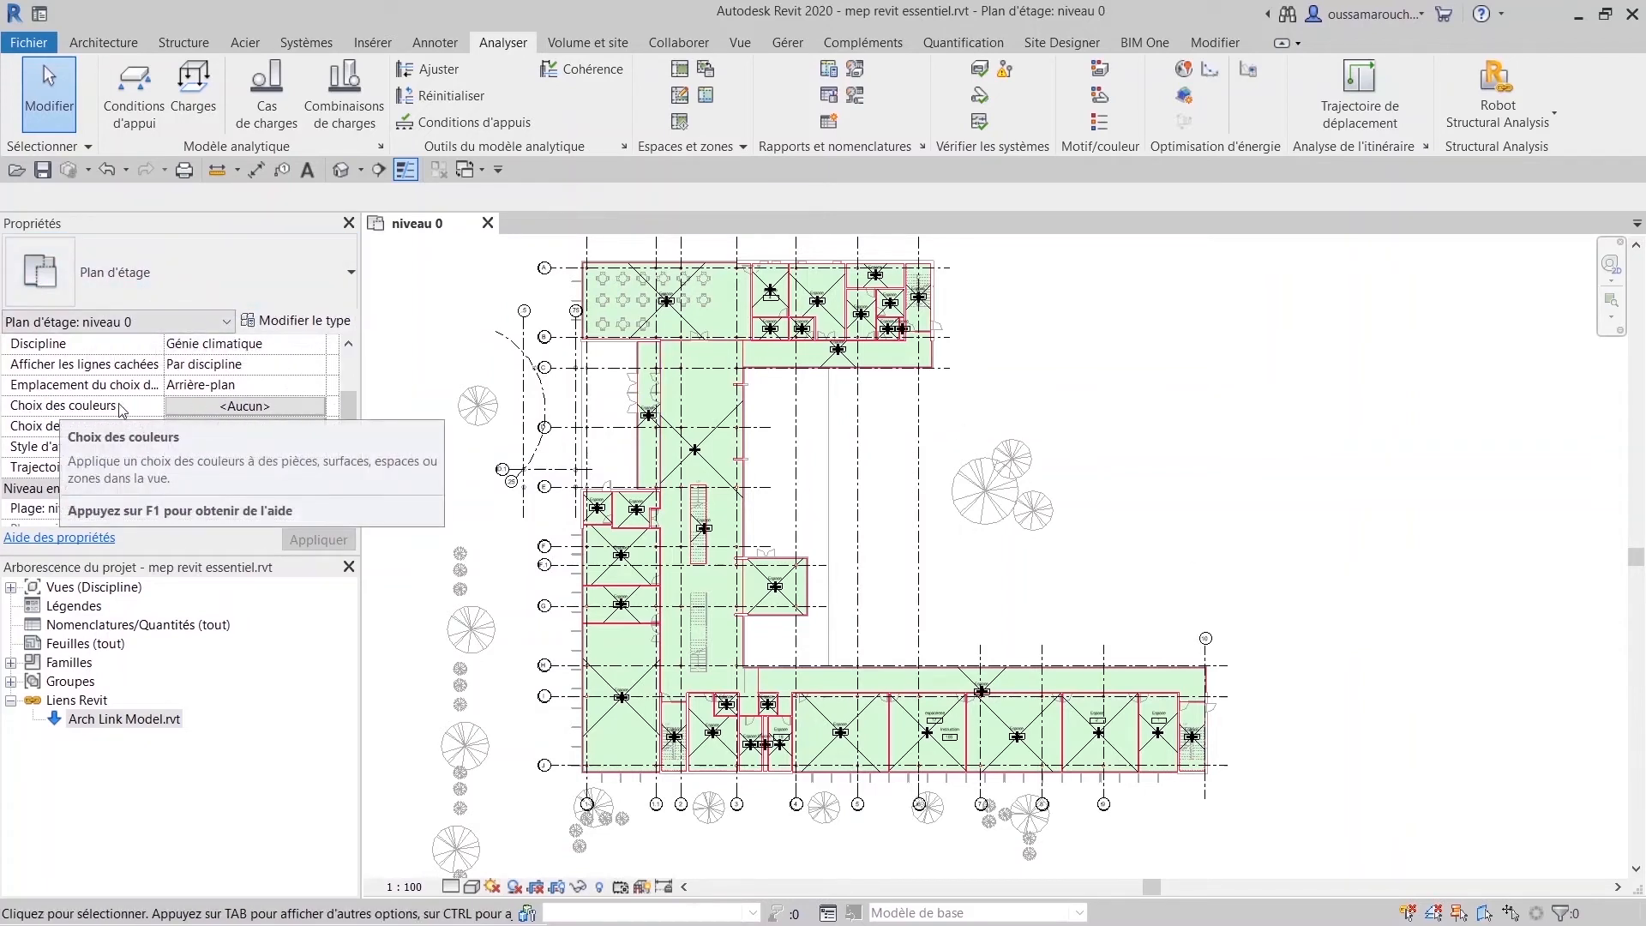
pyautogui.click(230, 406)
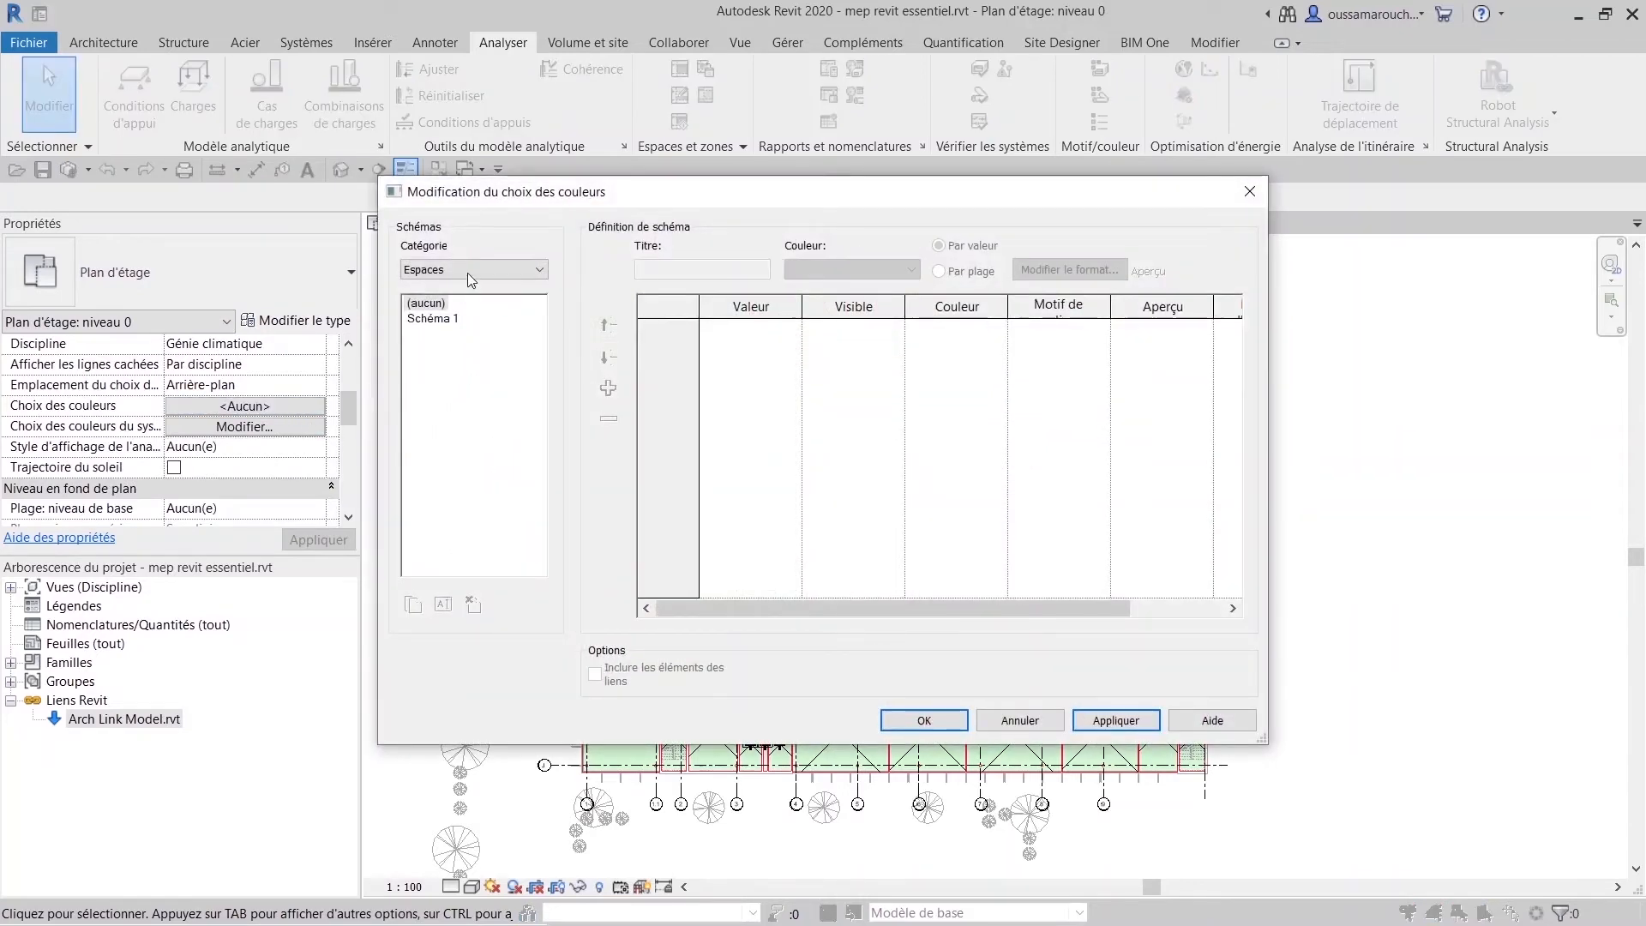
pyautogui.click(468, 271)
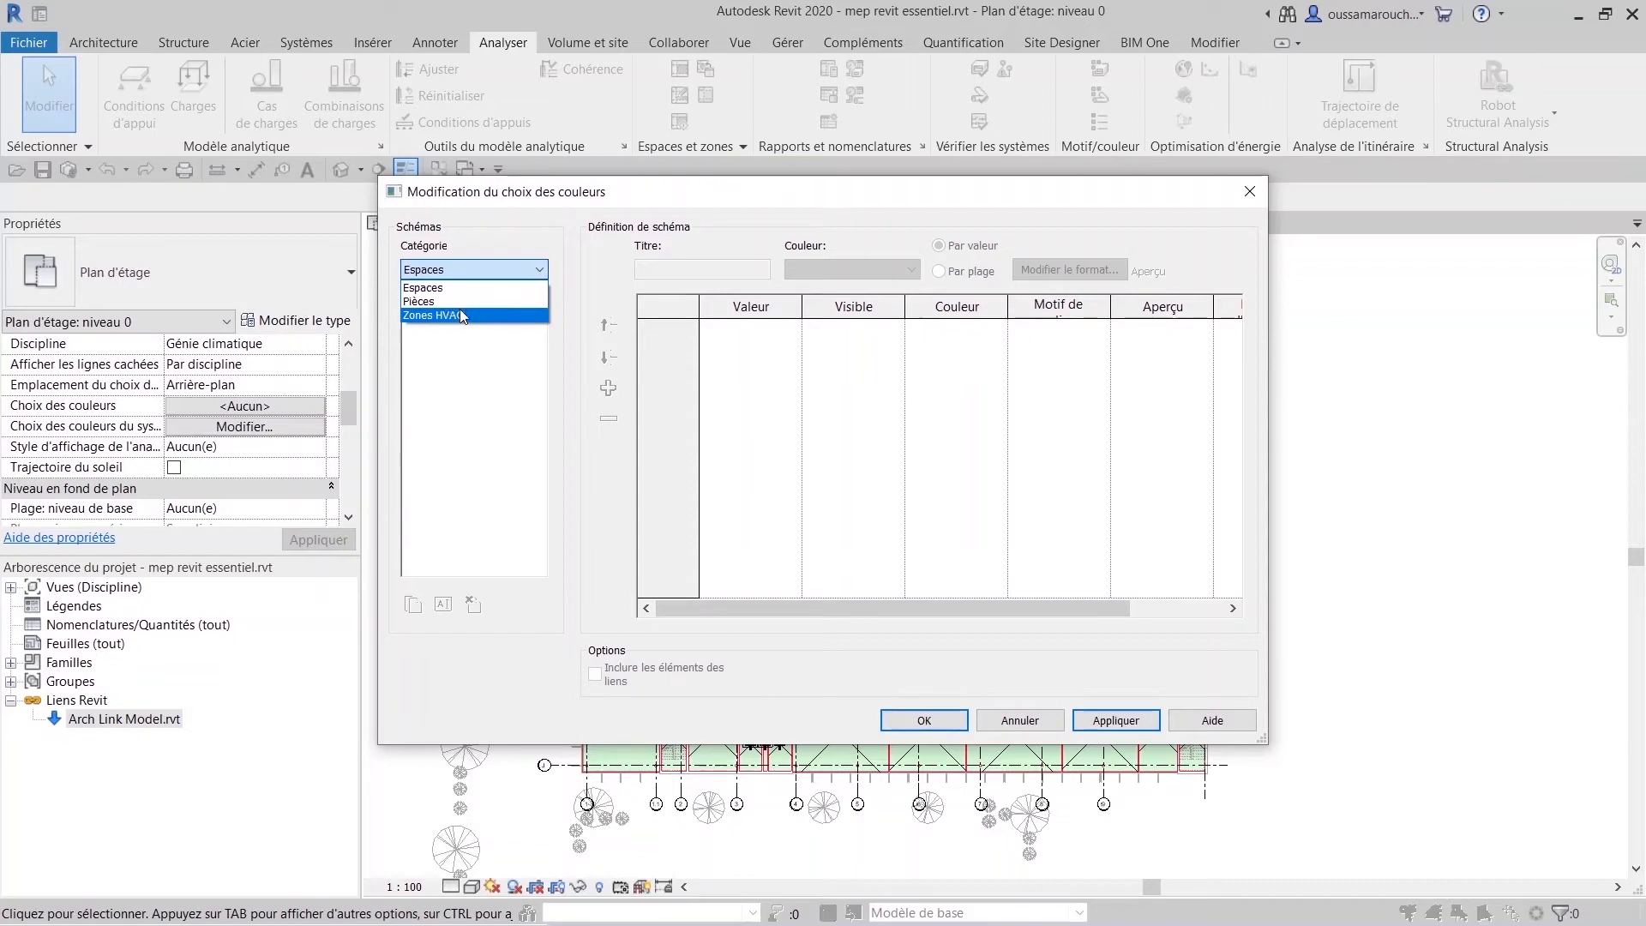
pyautogui.click(466, 301)
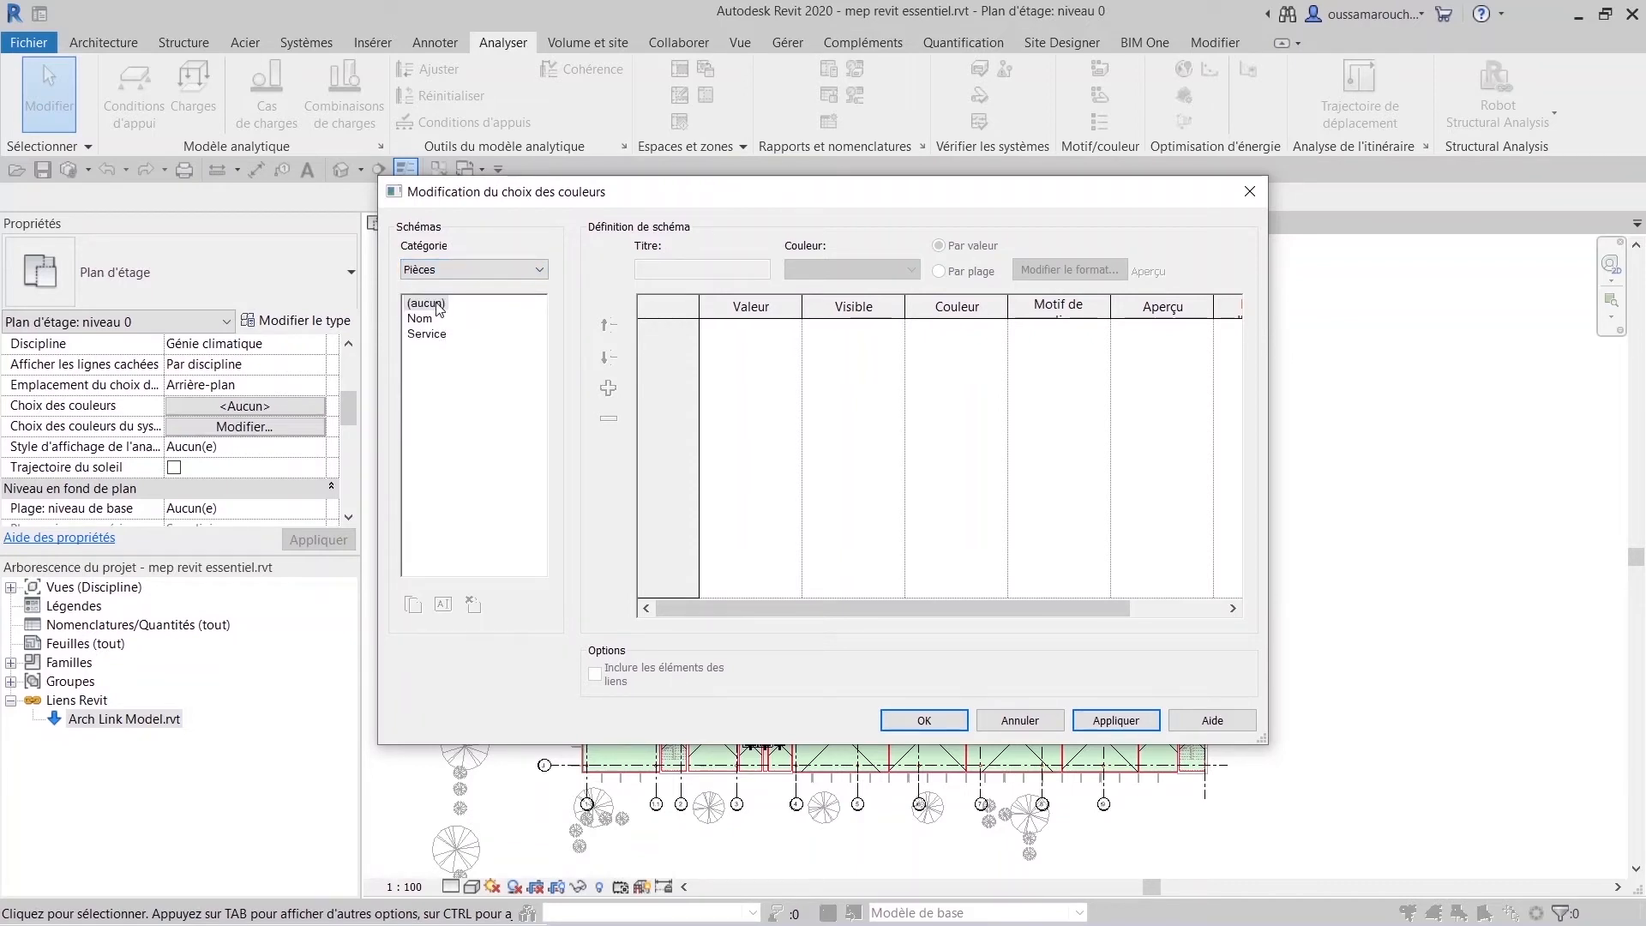
pyautogui.click(428, 335)
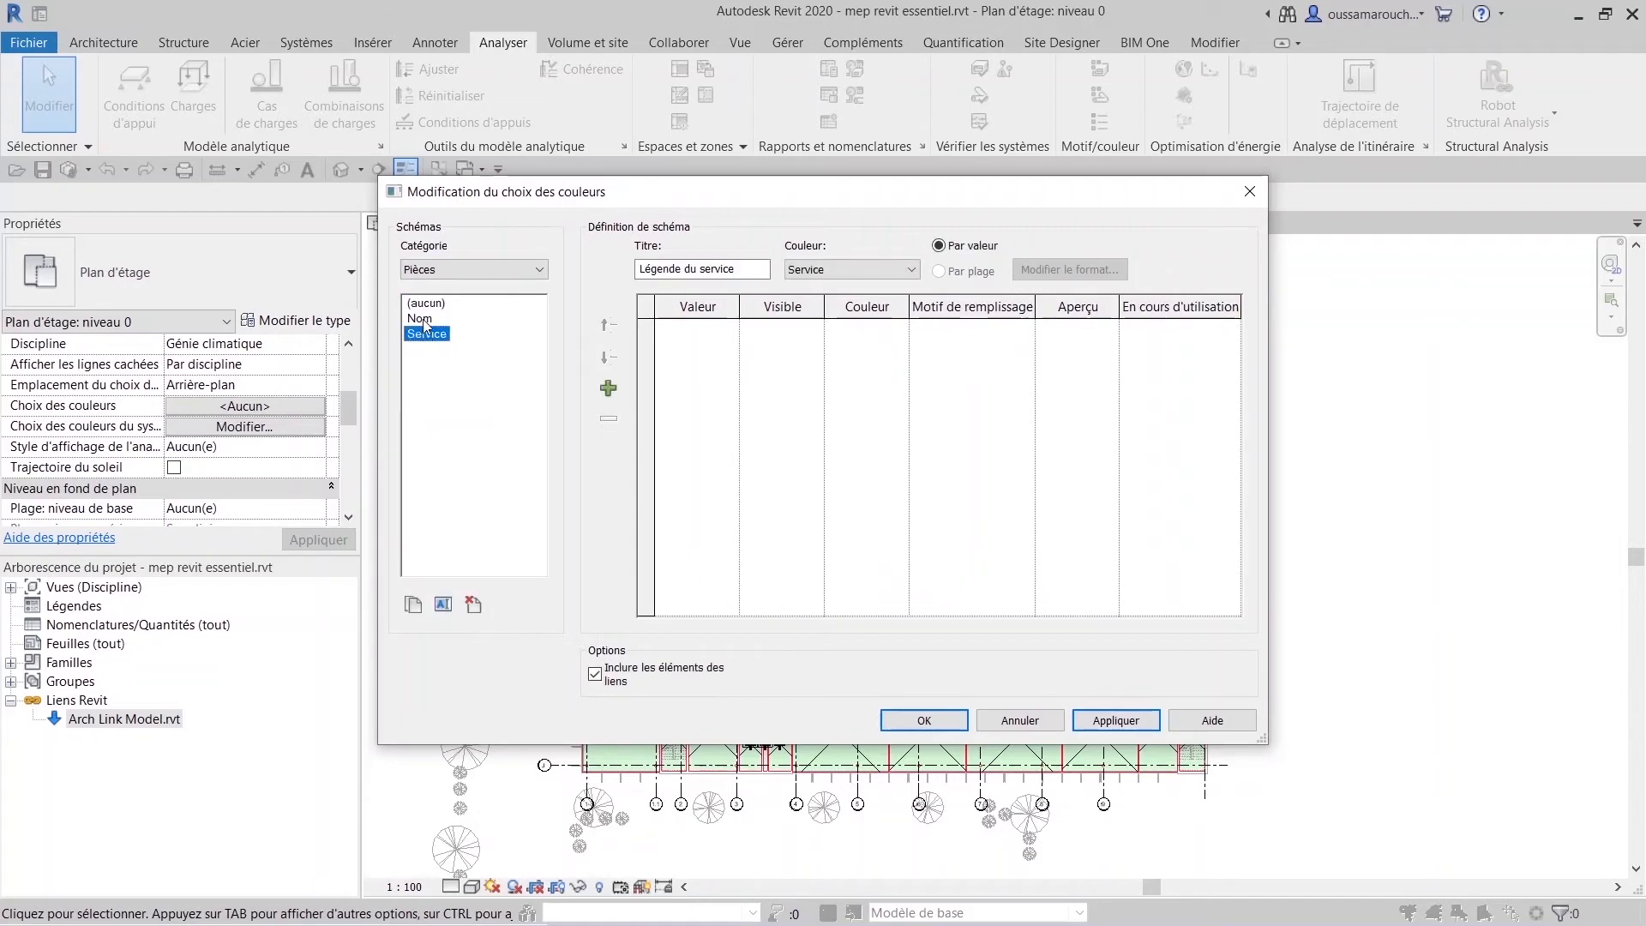
pyautogui.click(422, 320)
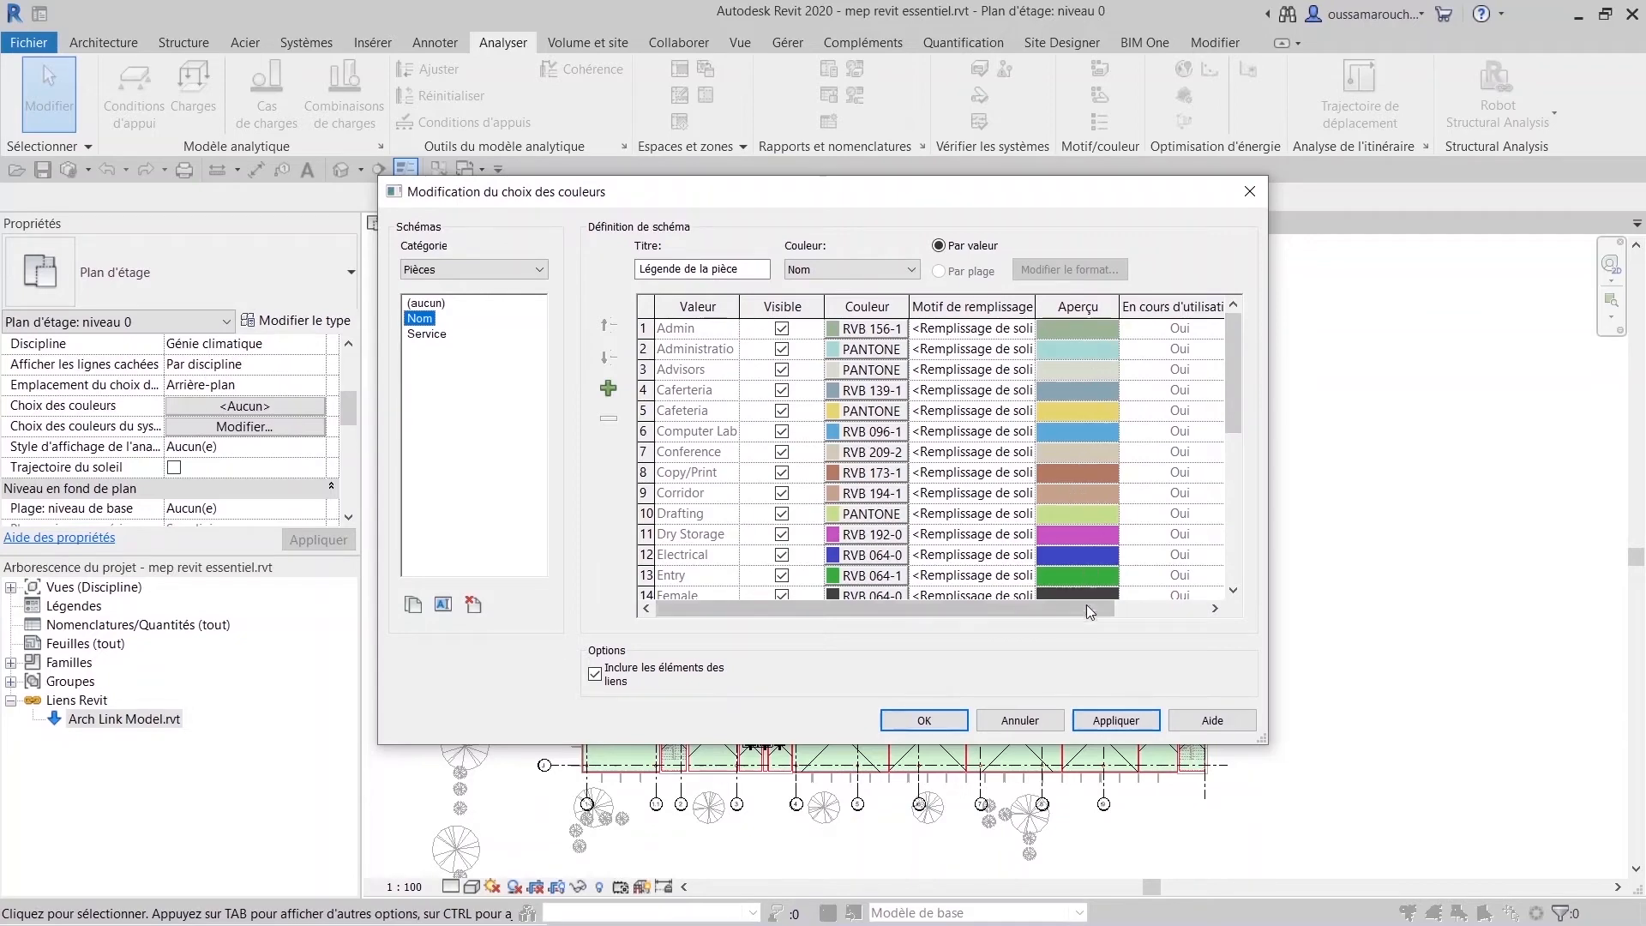
# Review the Admin colour and the remaining room values without editing them, and apply the Nom scheme to the view.
pyautogui.click(868, 330)
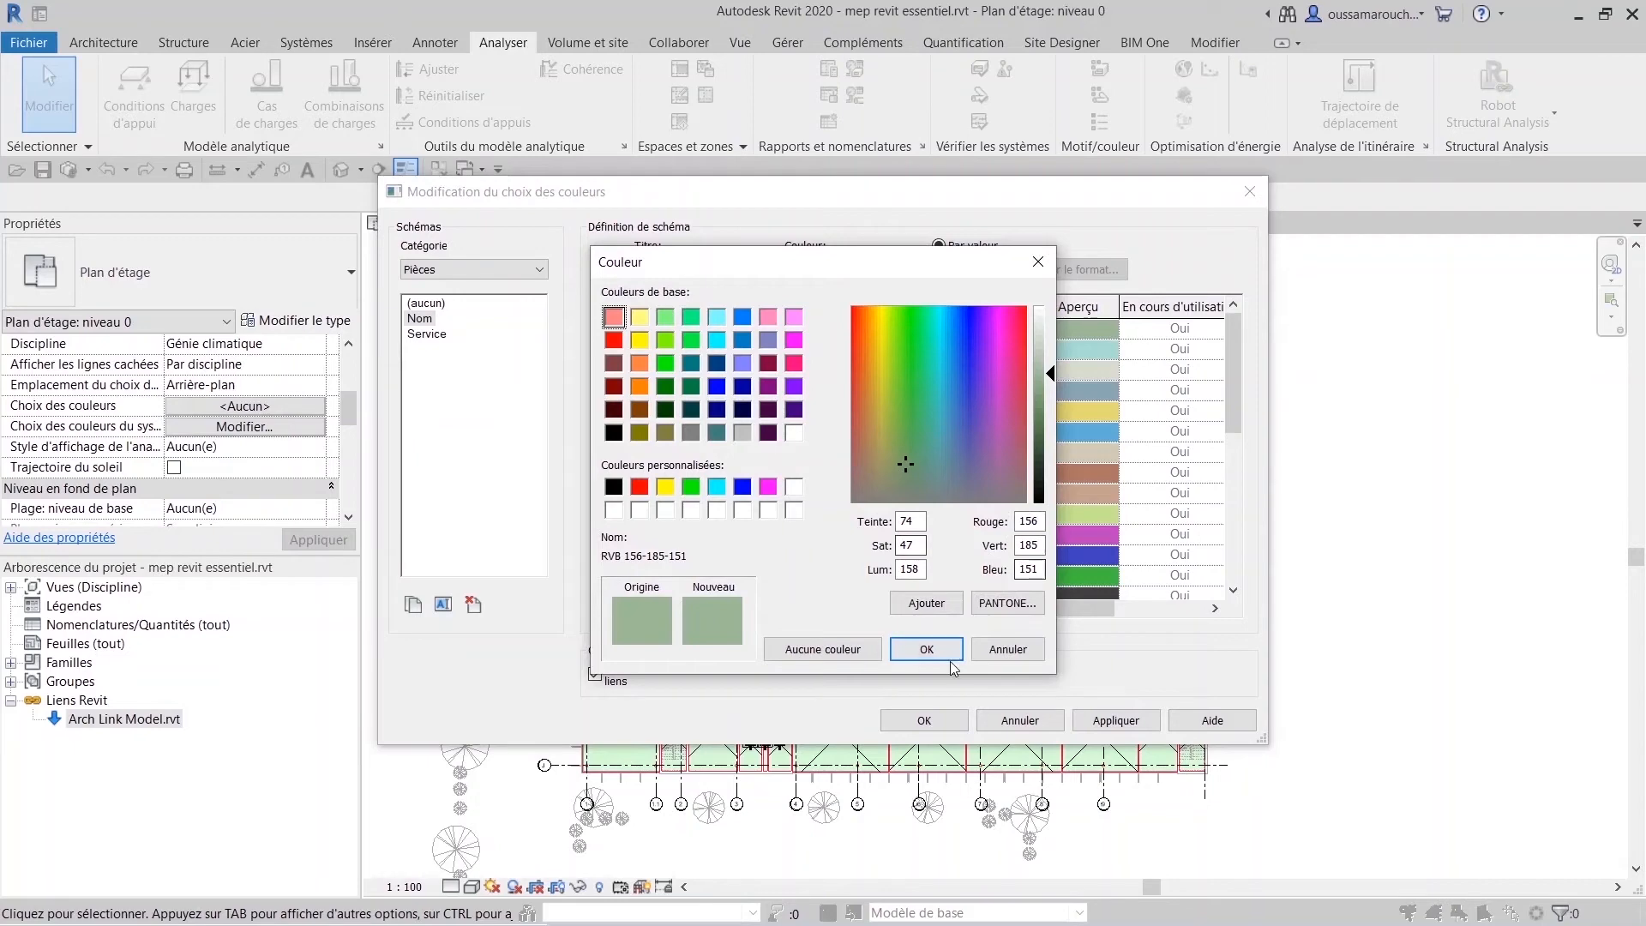
pyautogui.click(1008, 649)
pyautogui.scroll(-5, 1002, 463)
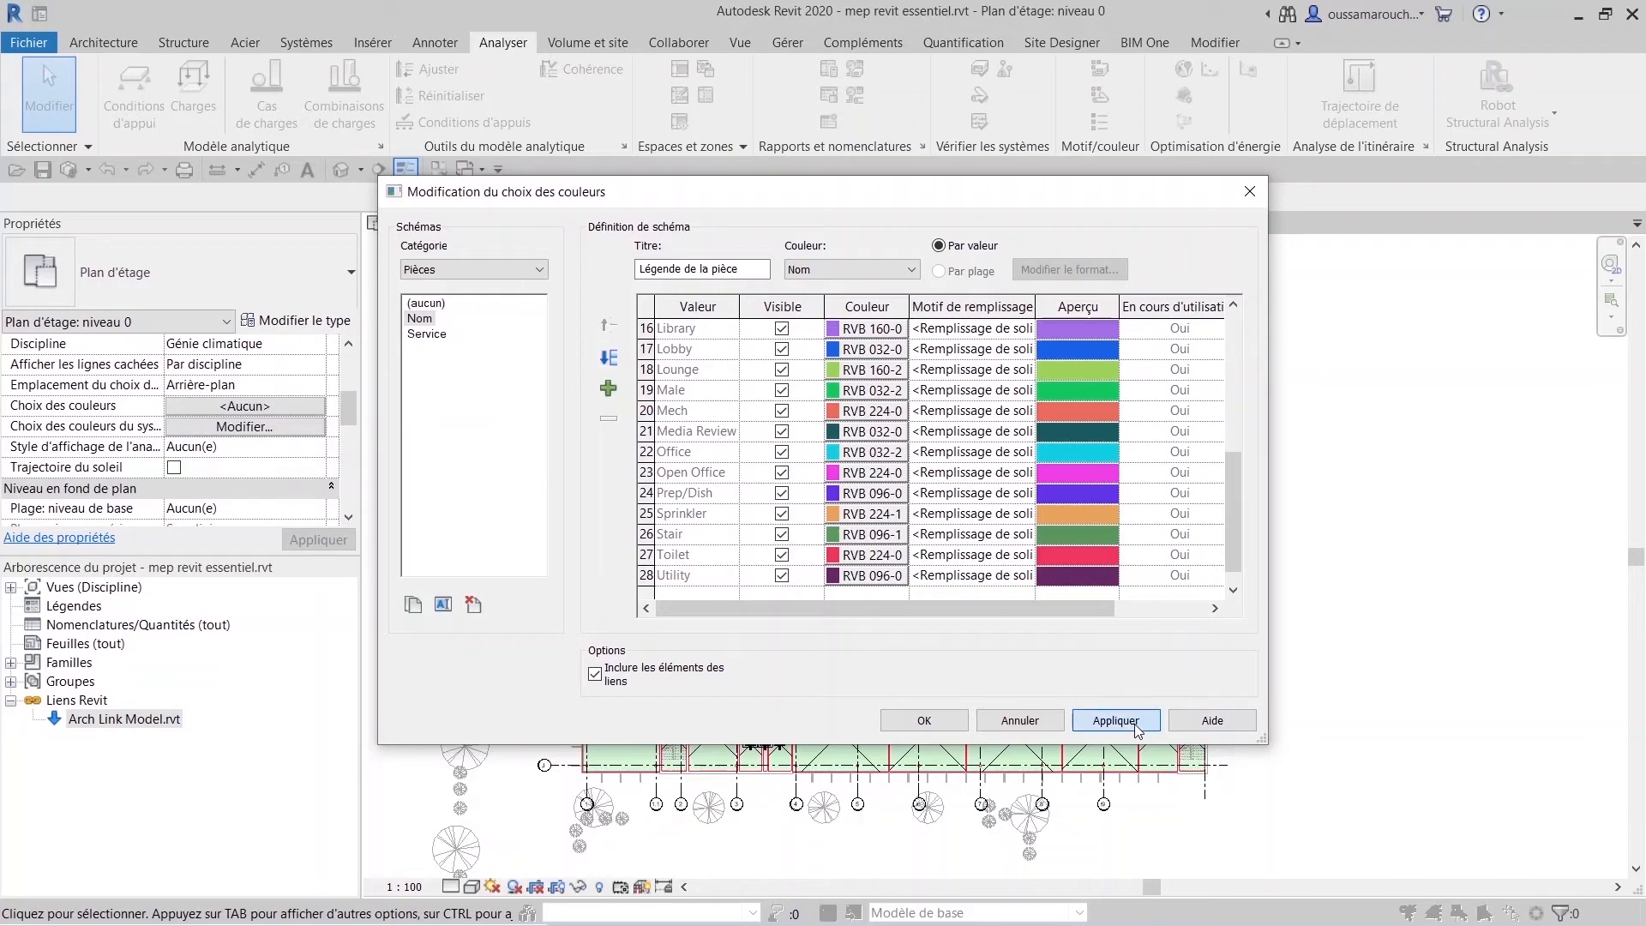
pyautogui.click(1112, 722)
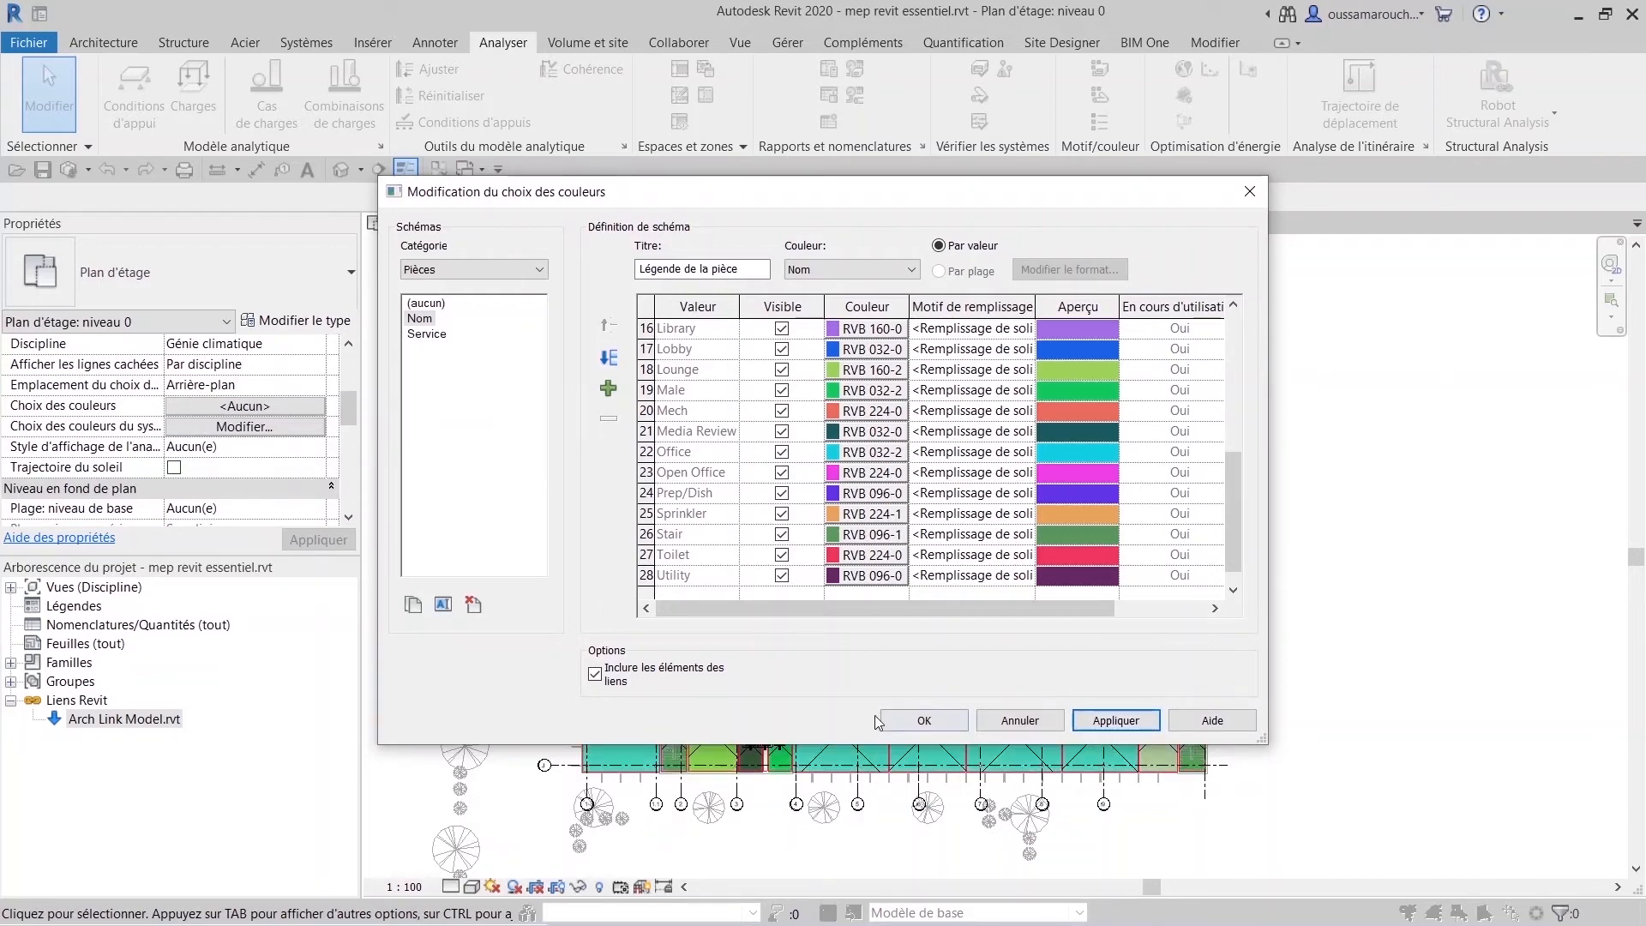
pyautogui.click(909, 718)
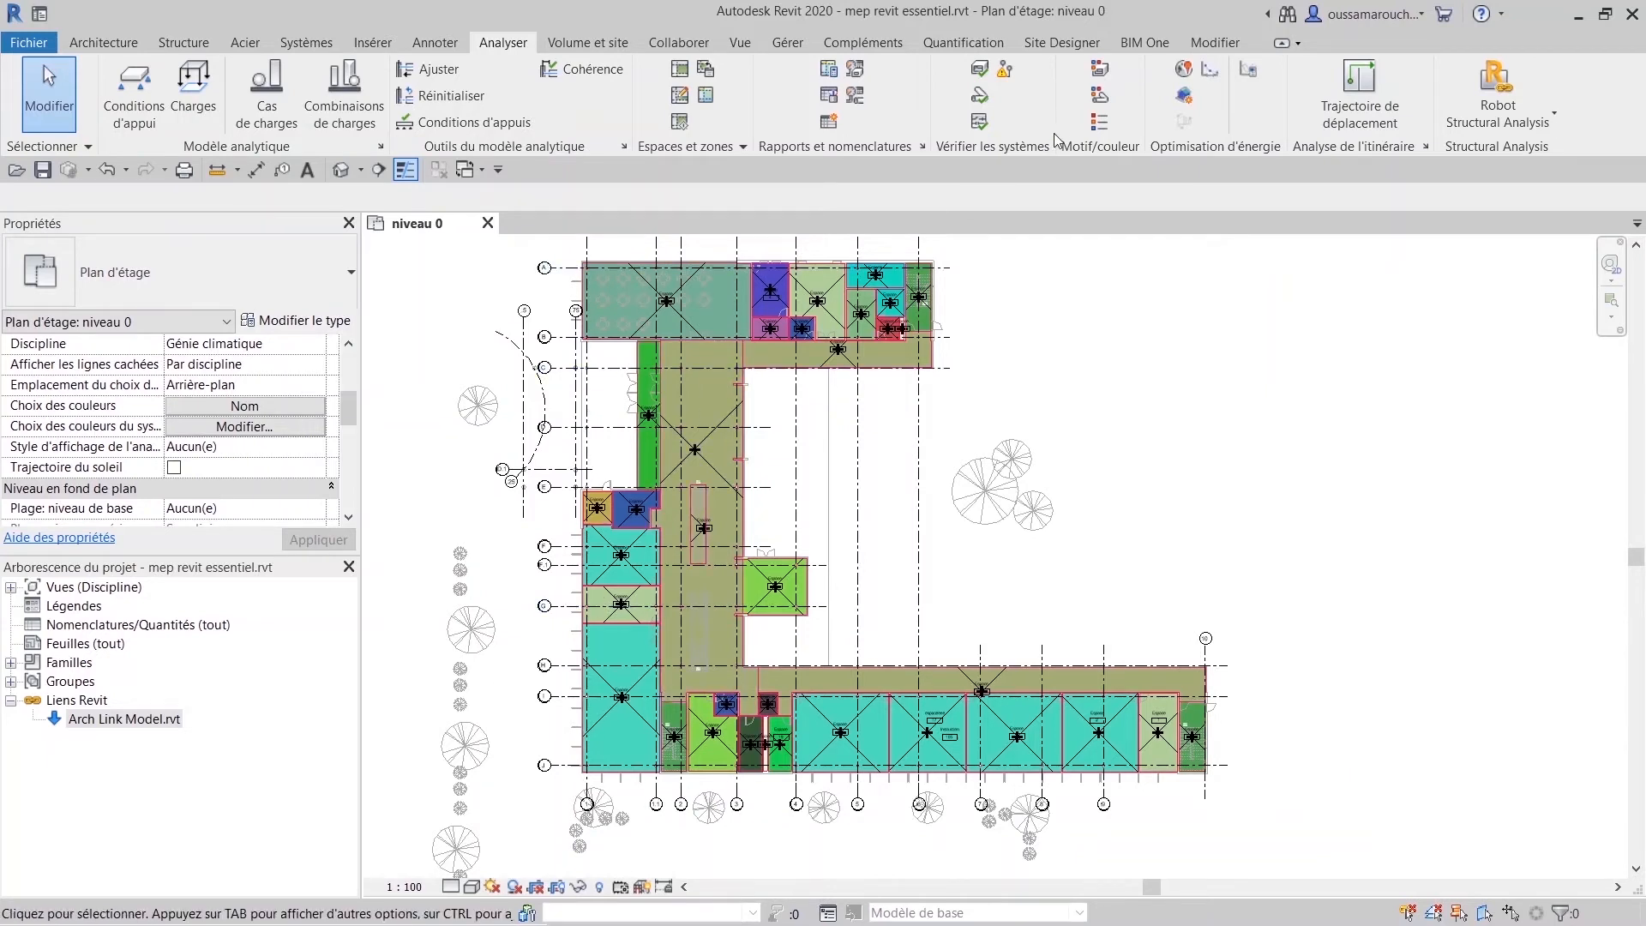
# Place the room colour legend in the empty area east of the building and check its entries against the plan.
pyautogui.click(1105, 129)
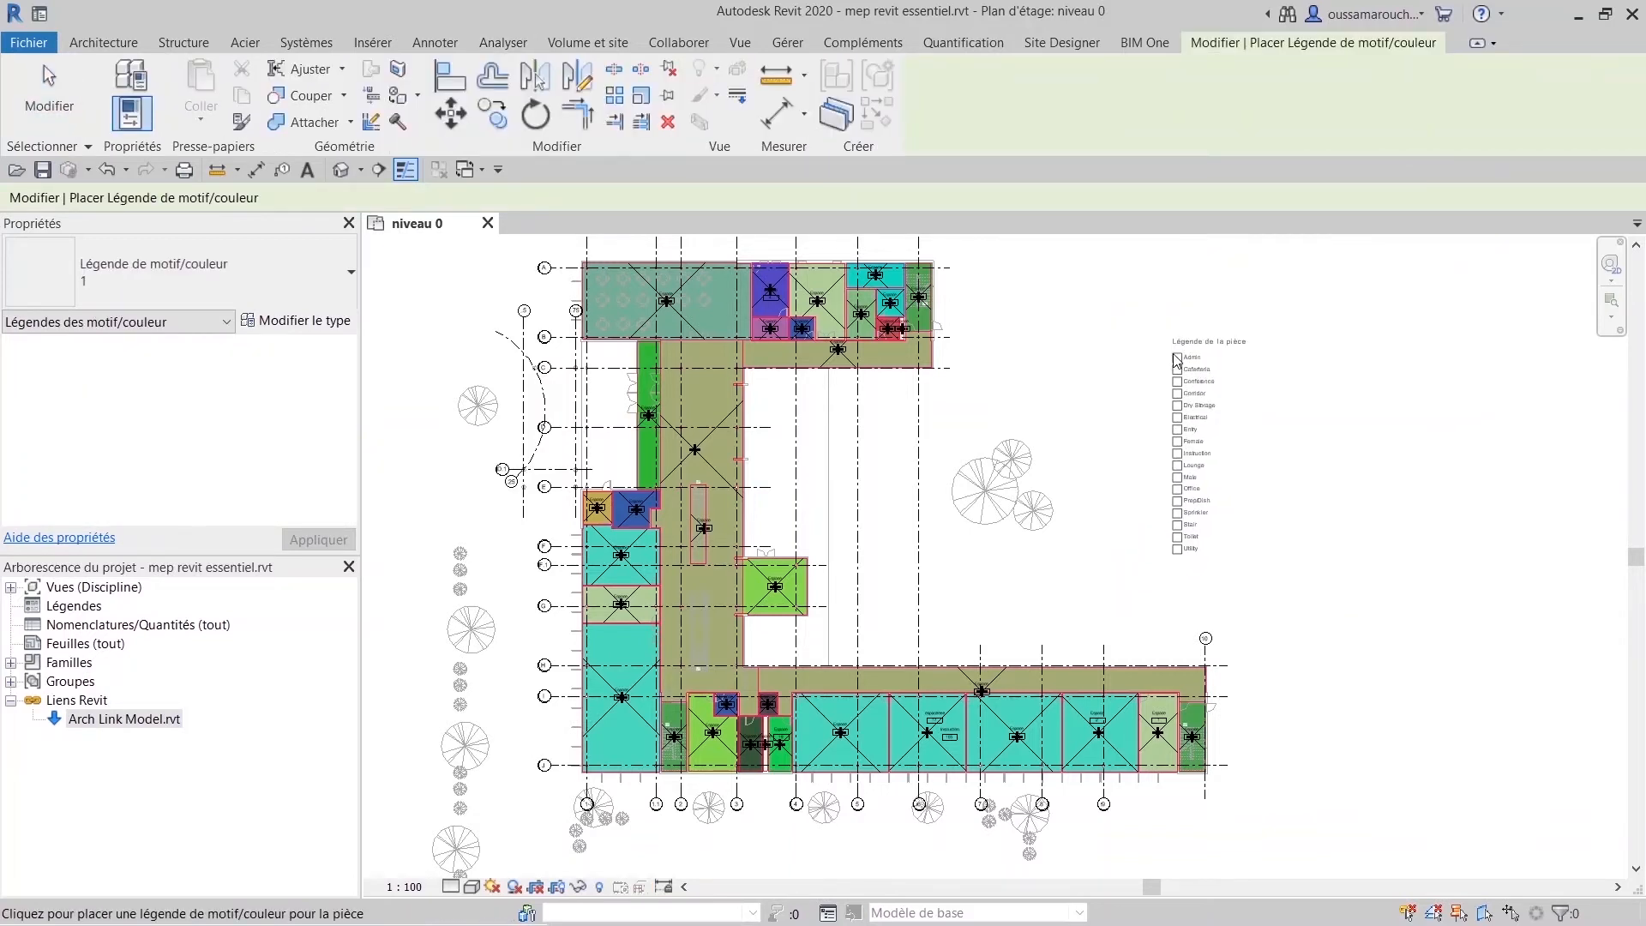
pyautogui.click(1177, 359)
pyautogui.scroll(5, 1253, 442)
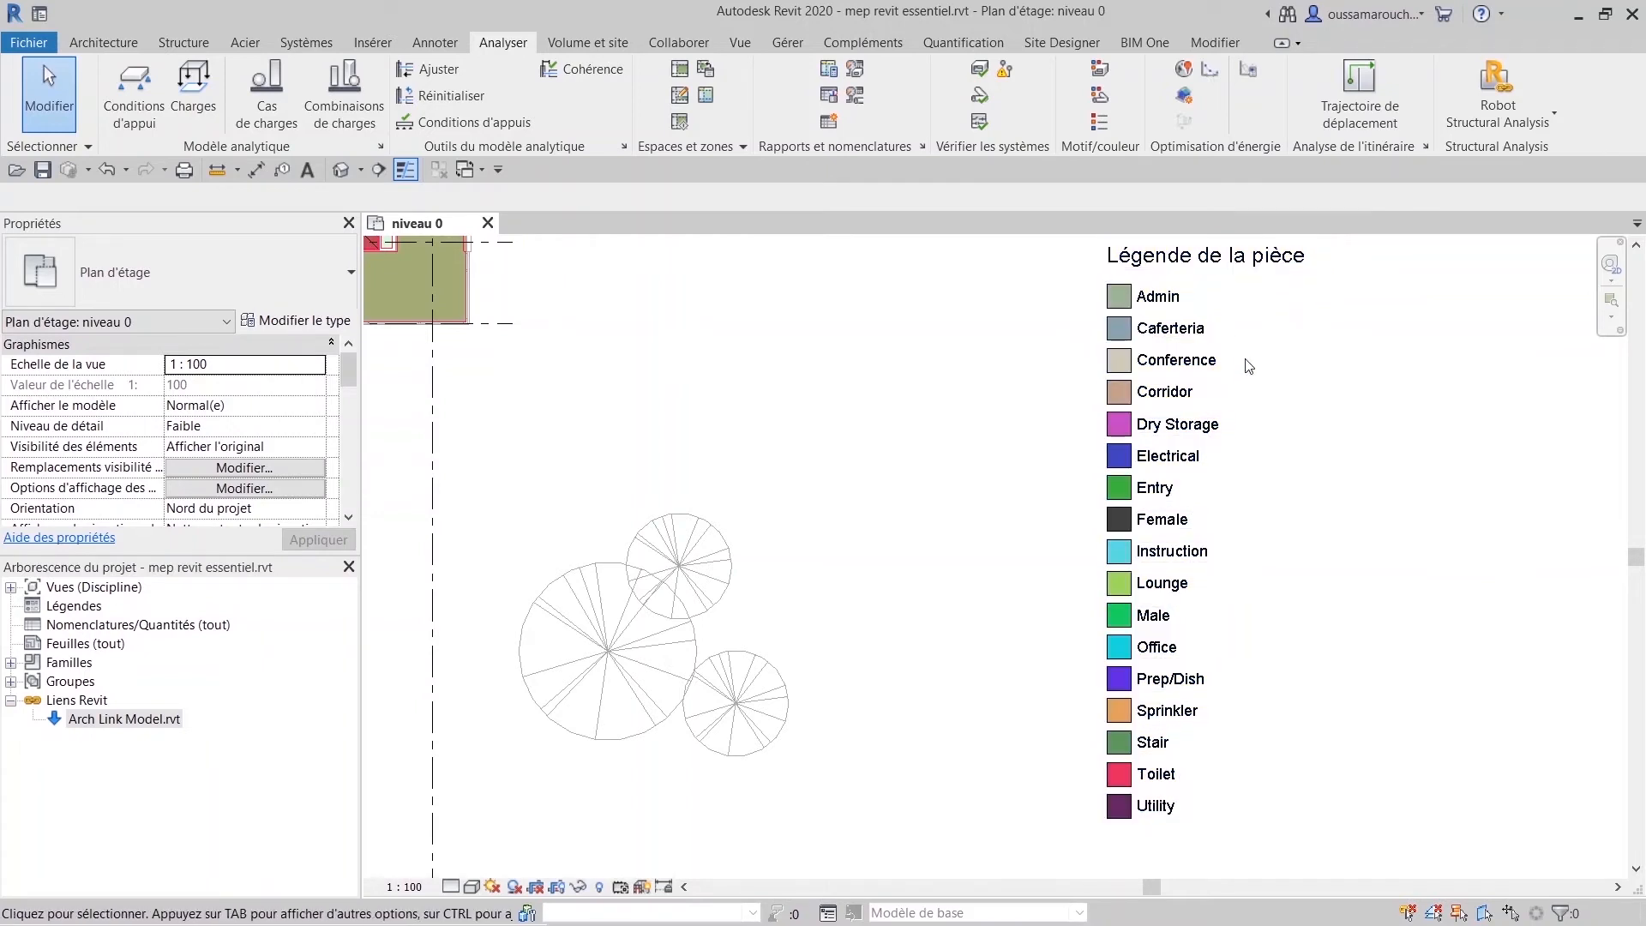
pyautogui.scroll(-5, 729, 410)
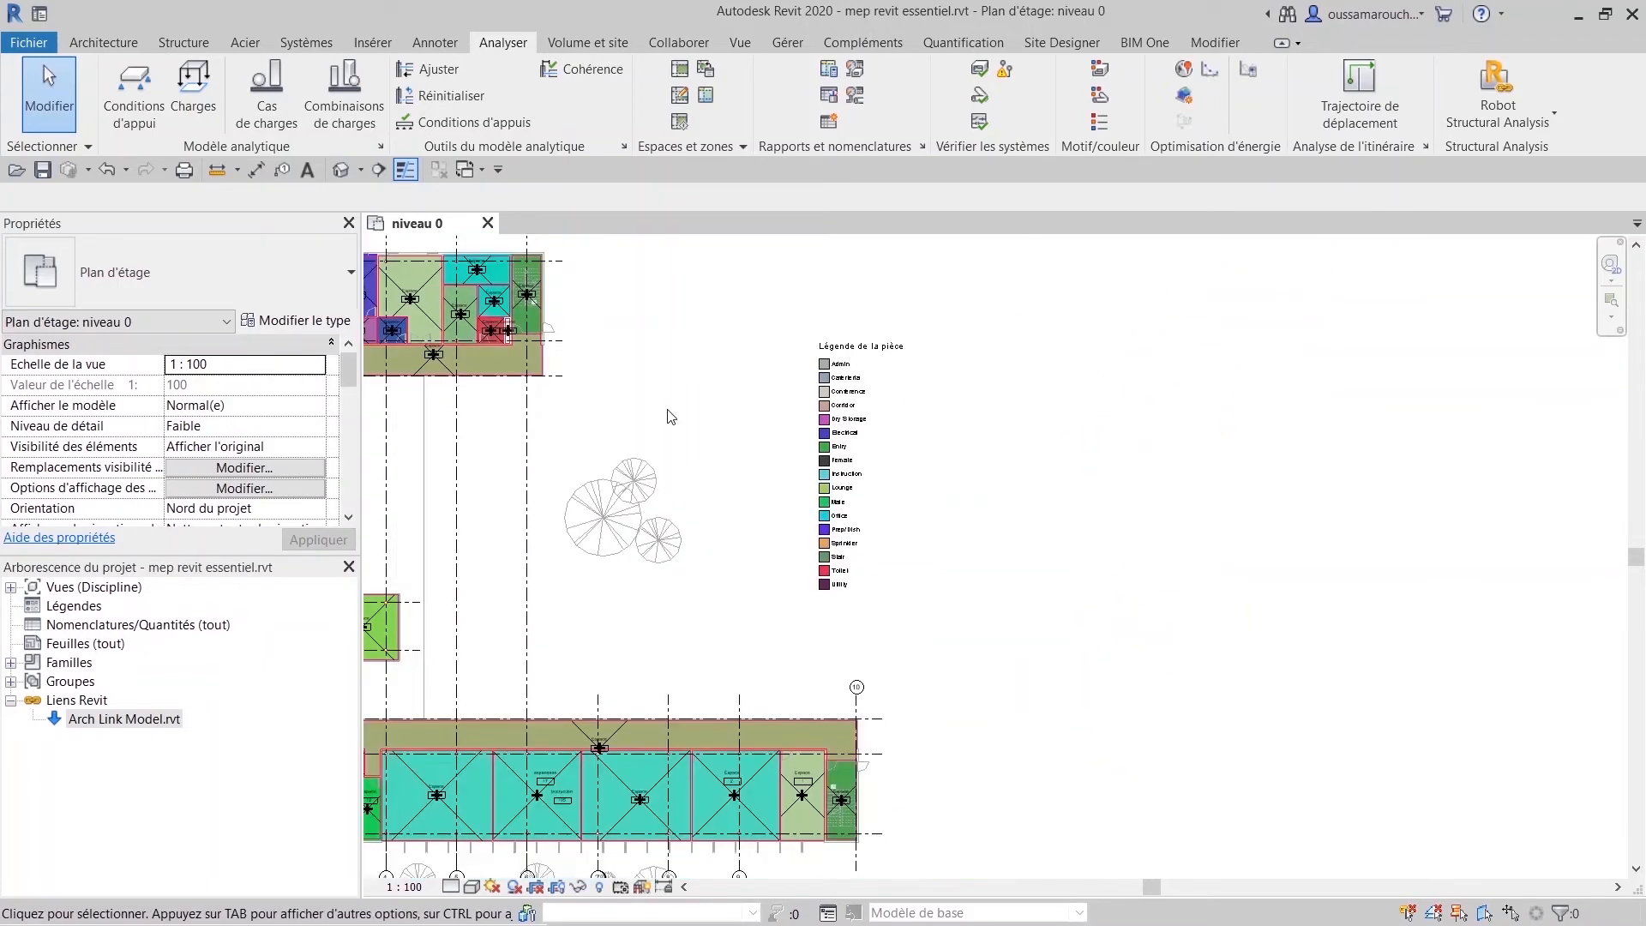
pyautogui.moveTo(740, 471); pyautogui.dragTo(1003, 462, button='middle')
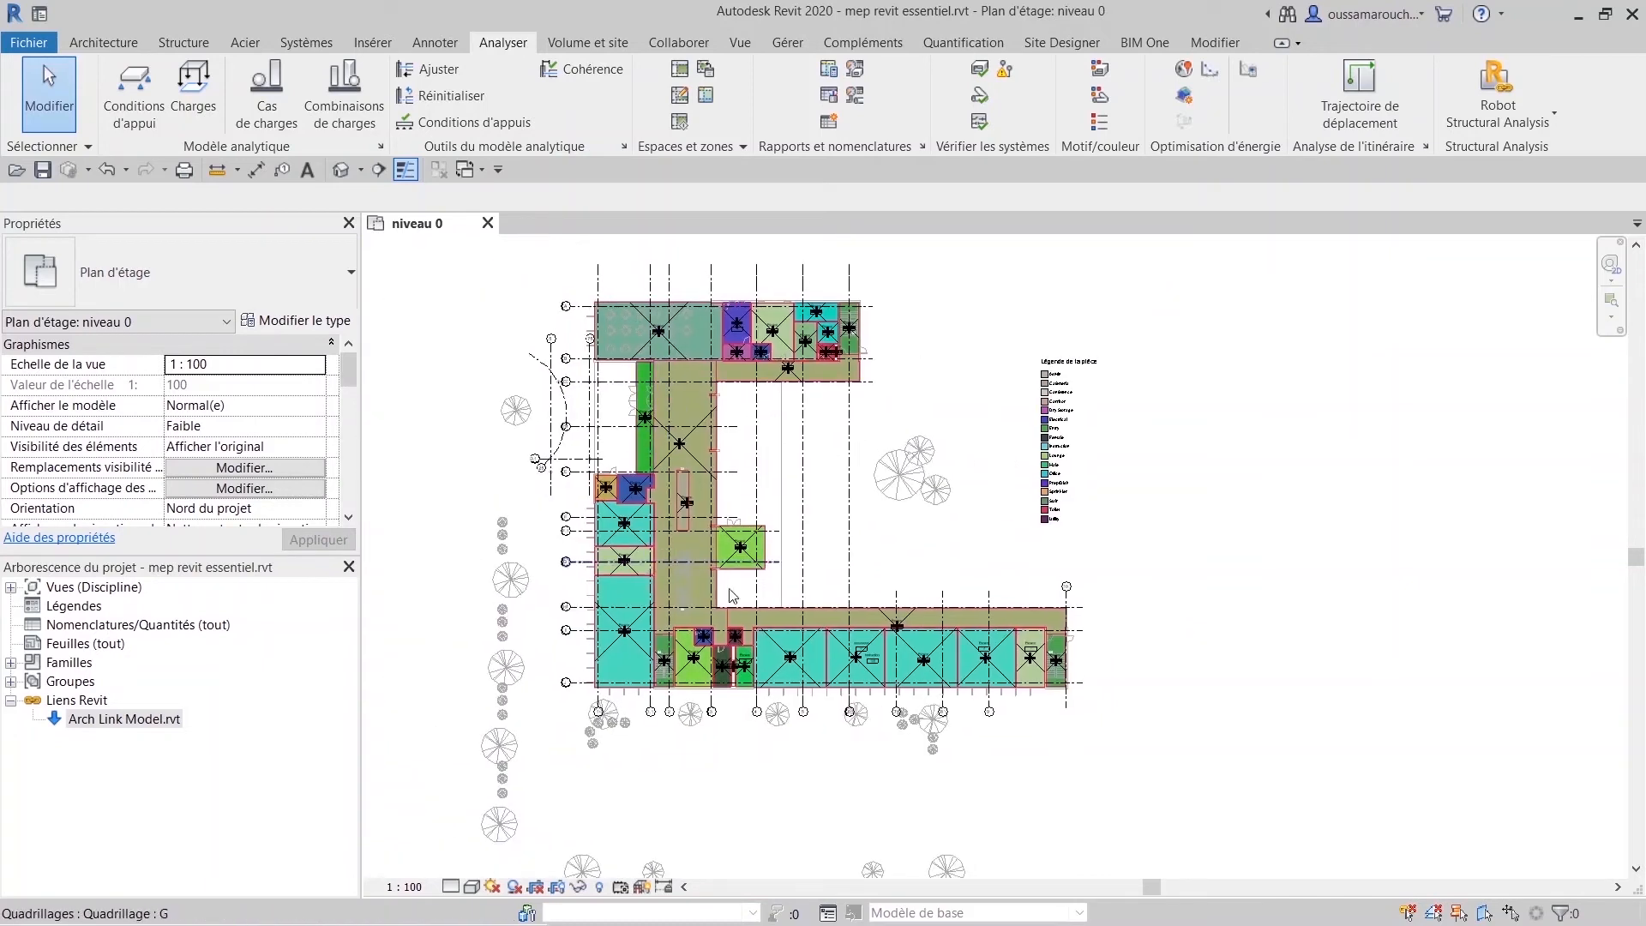
# Create an HVAC zone with the large southwest space and add the three south-wing spaces crossed by grids 6, 7–8 and 9.
pyautogui.click(708, 94)
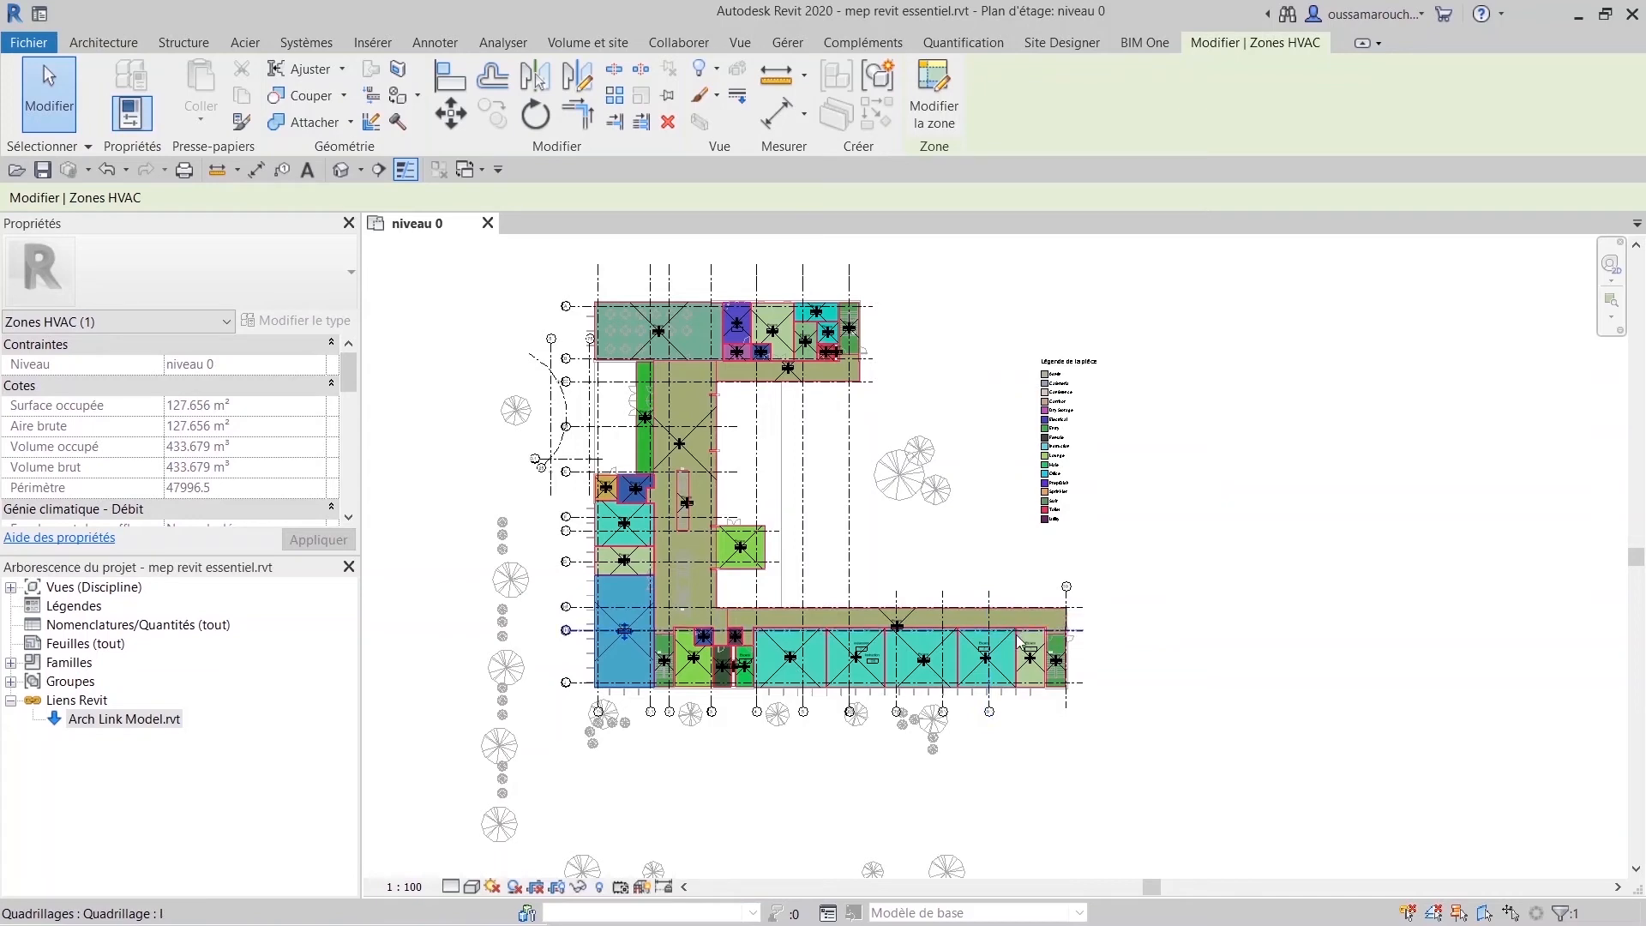
pyautogui.click(930, 103)
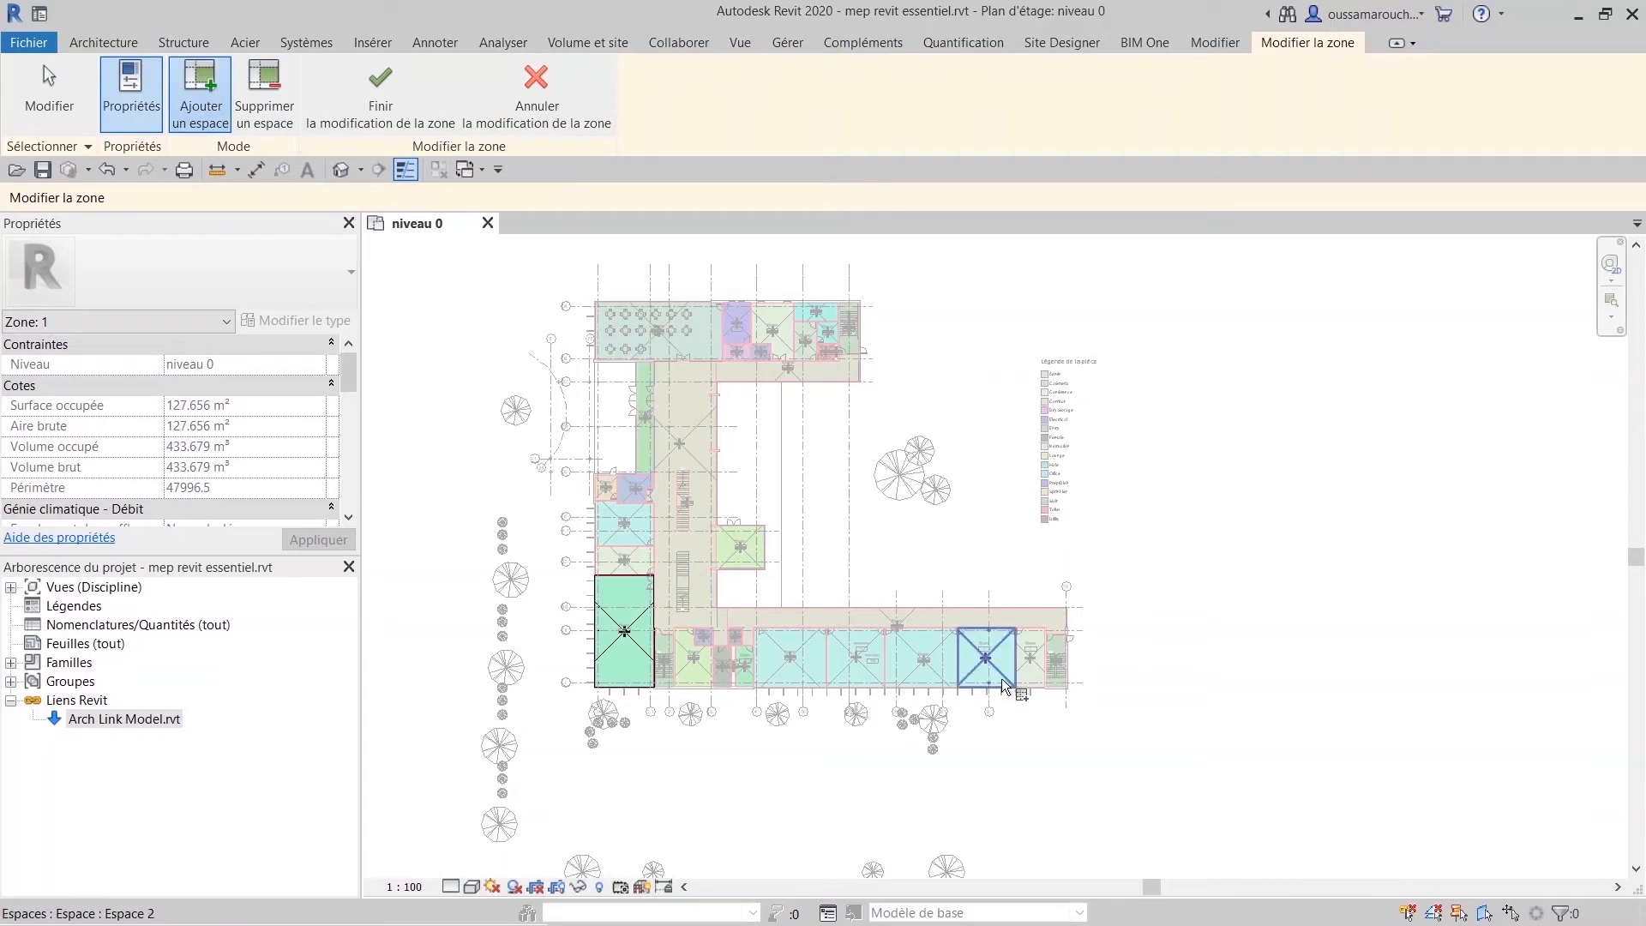
pyautogui.click(985, 658)
pyautogui.click(919, 662)
pyautogui.click(861, 662)
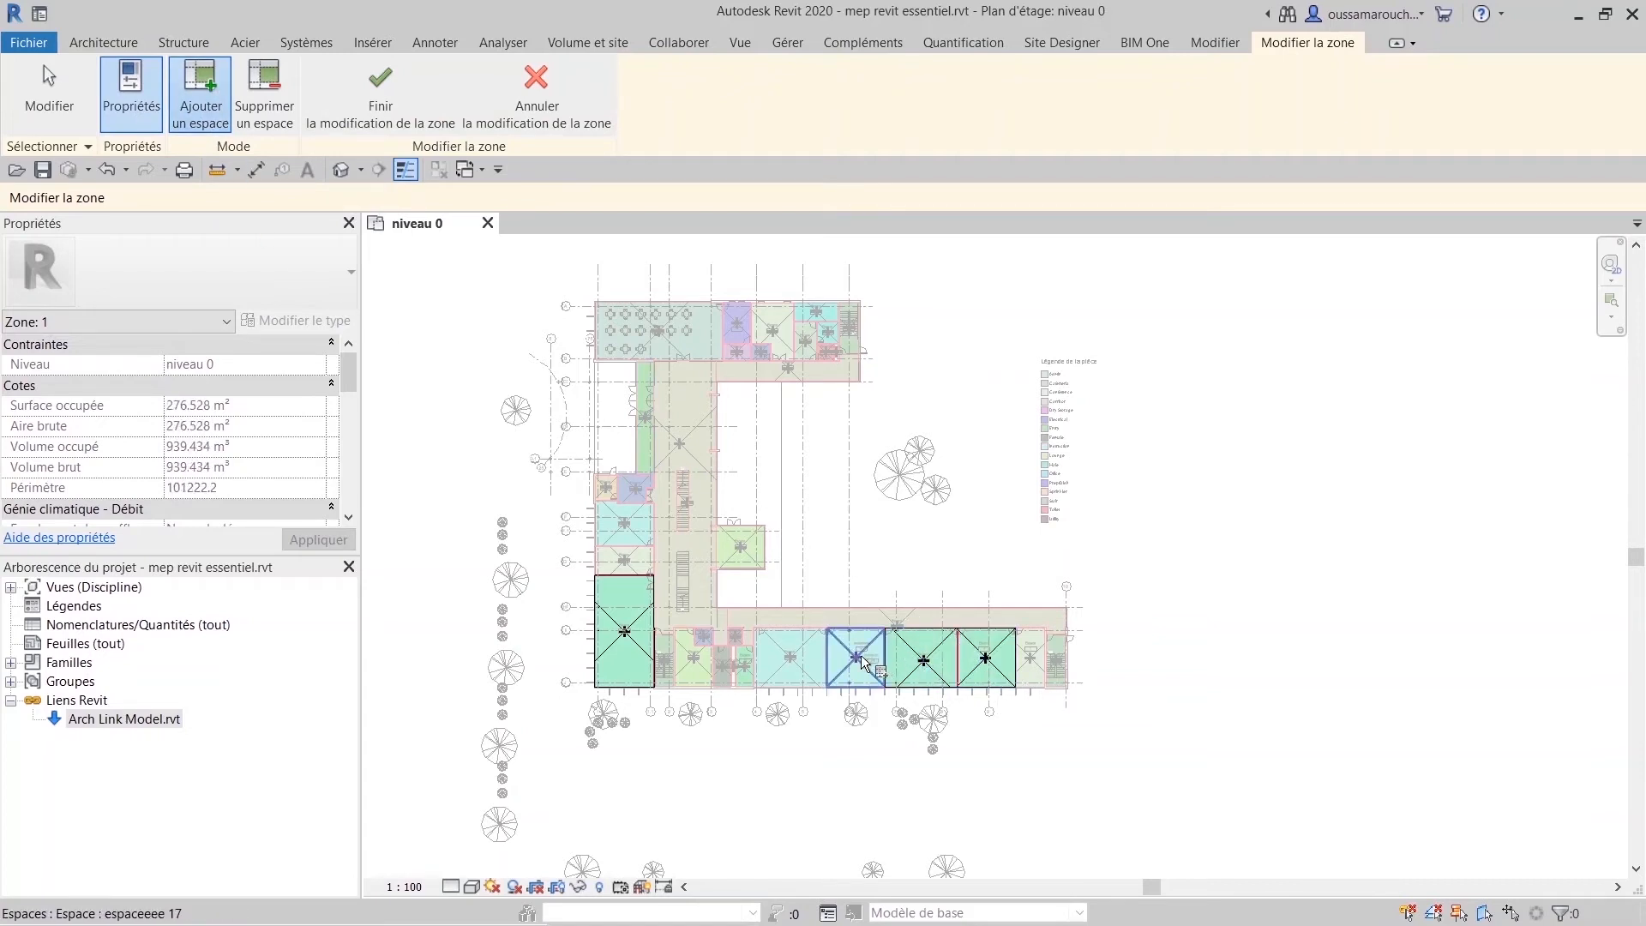
pyautogui.click(393, 76)
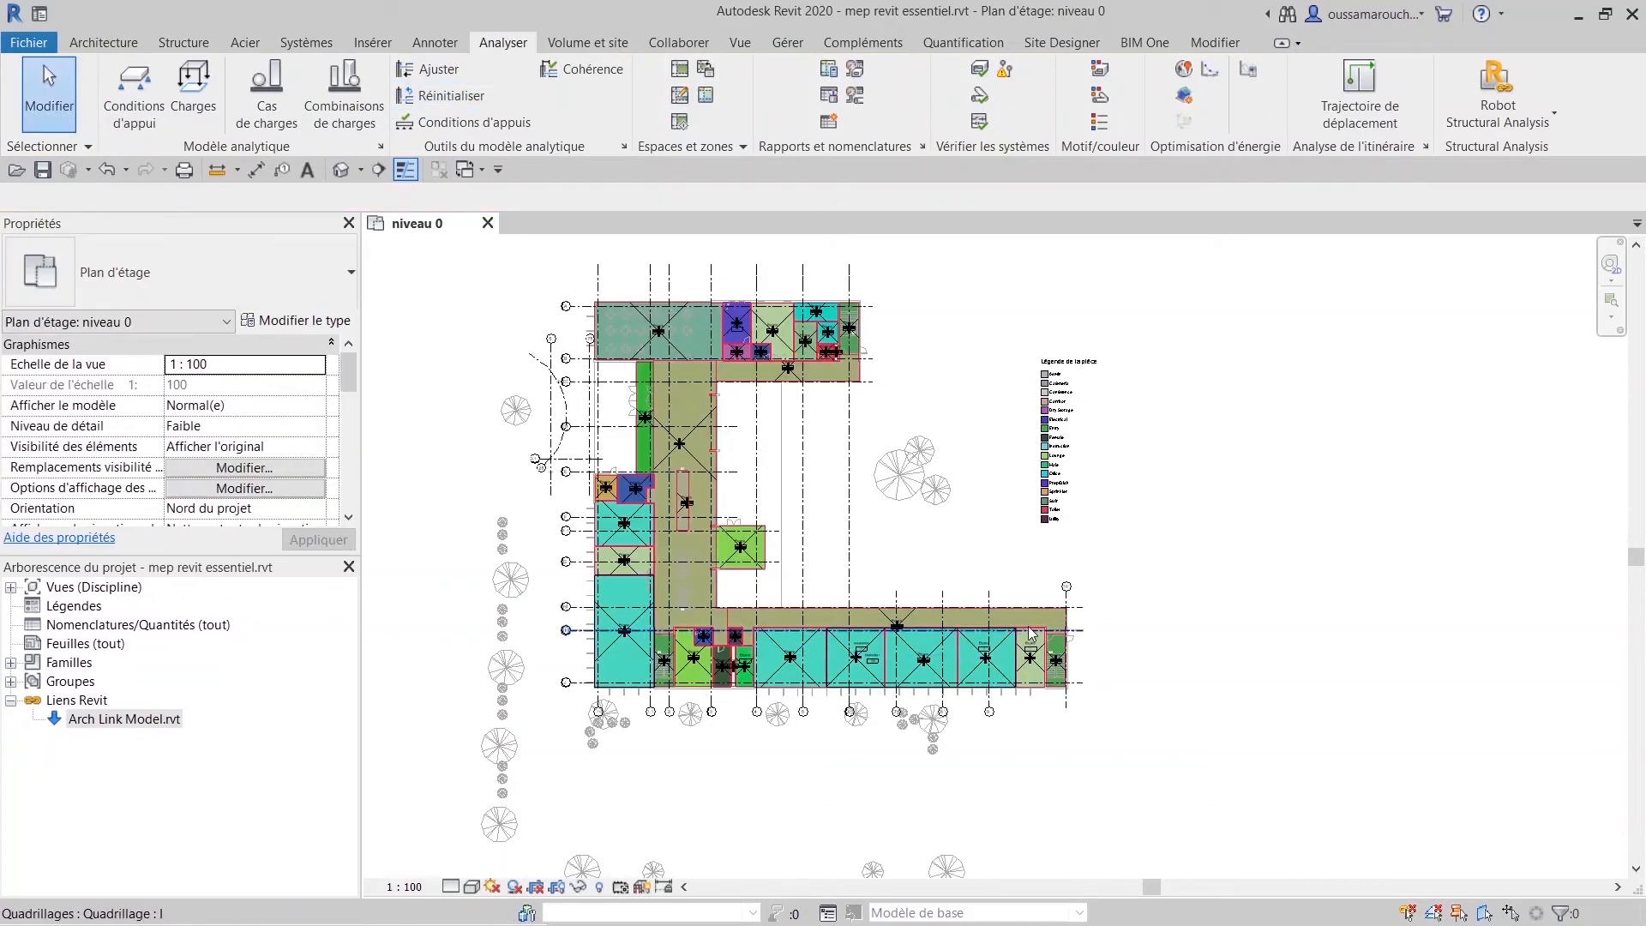
# Select the HVAC zone linking the southwest and south-wing spaces and examine its dimensions and energy analysis properties.
pyautogui.click(894, 662)
pyautogui.press('Escape')
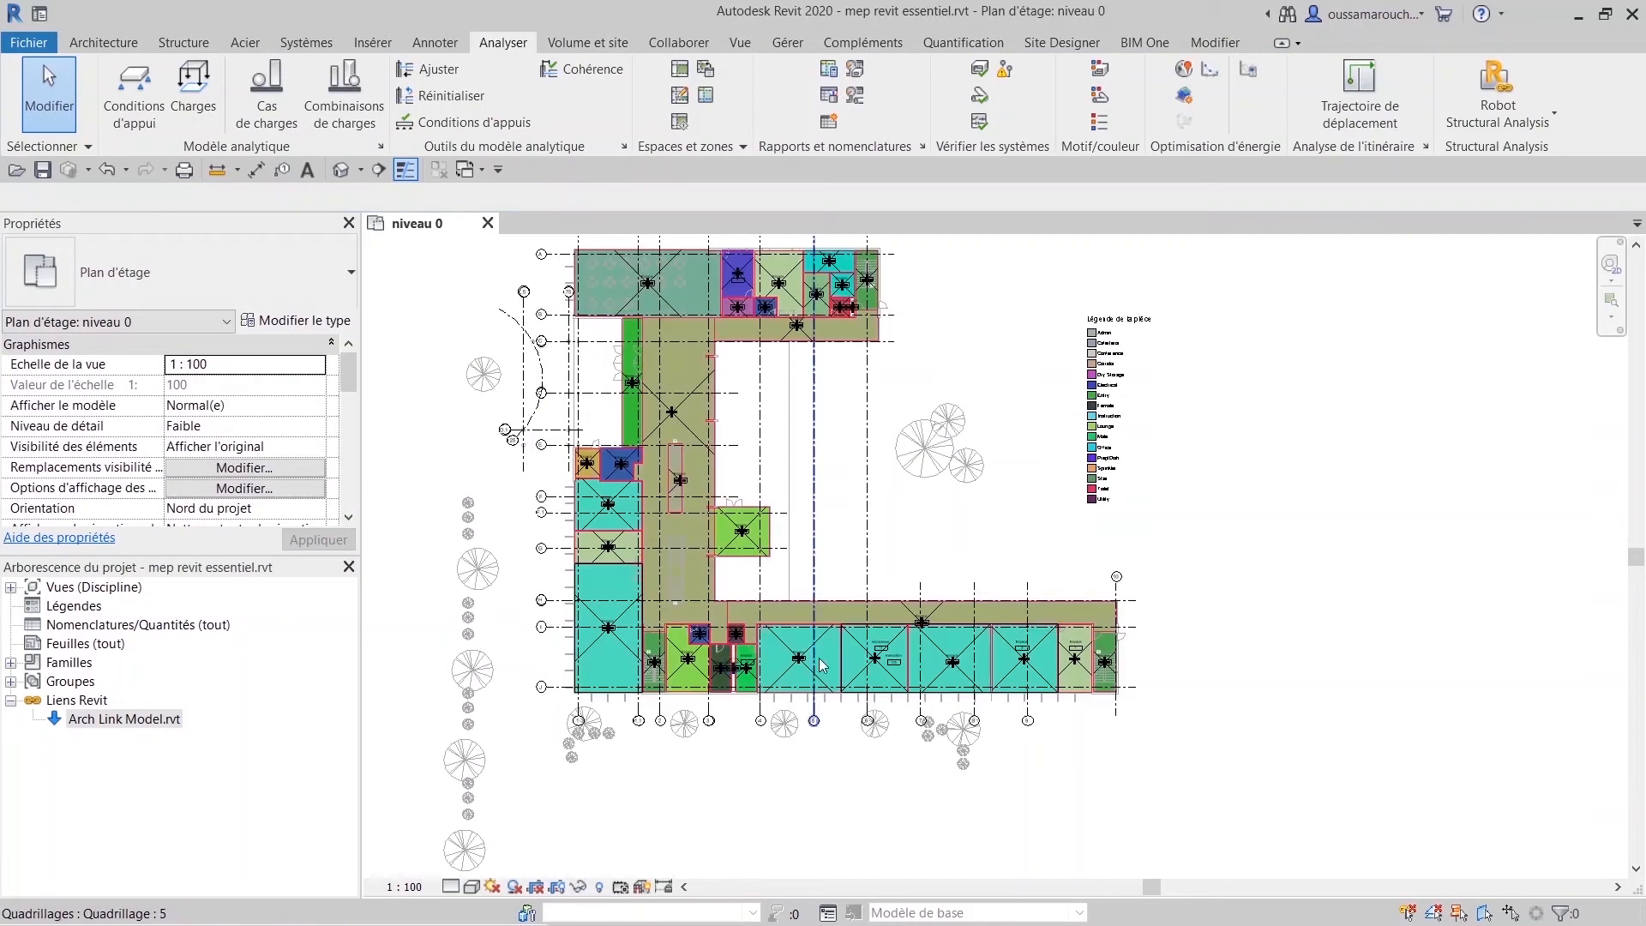
pyautogui.scroll(3, 793, 654)
pyautogui.click(963, 663)
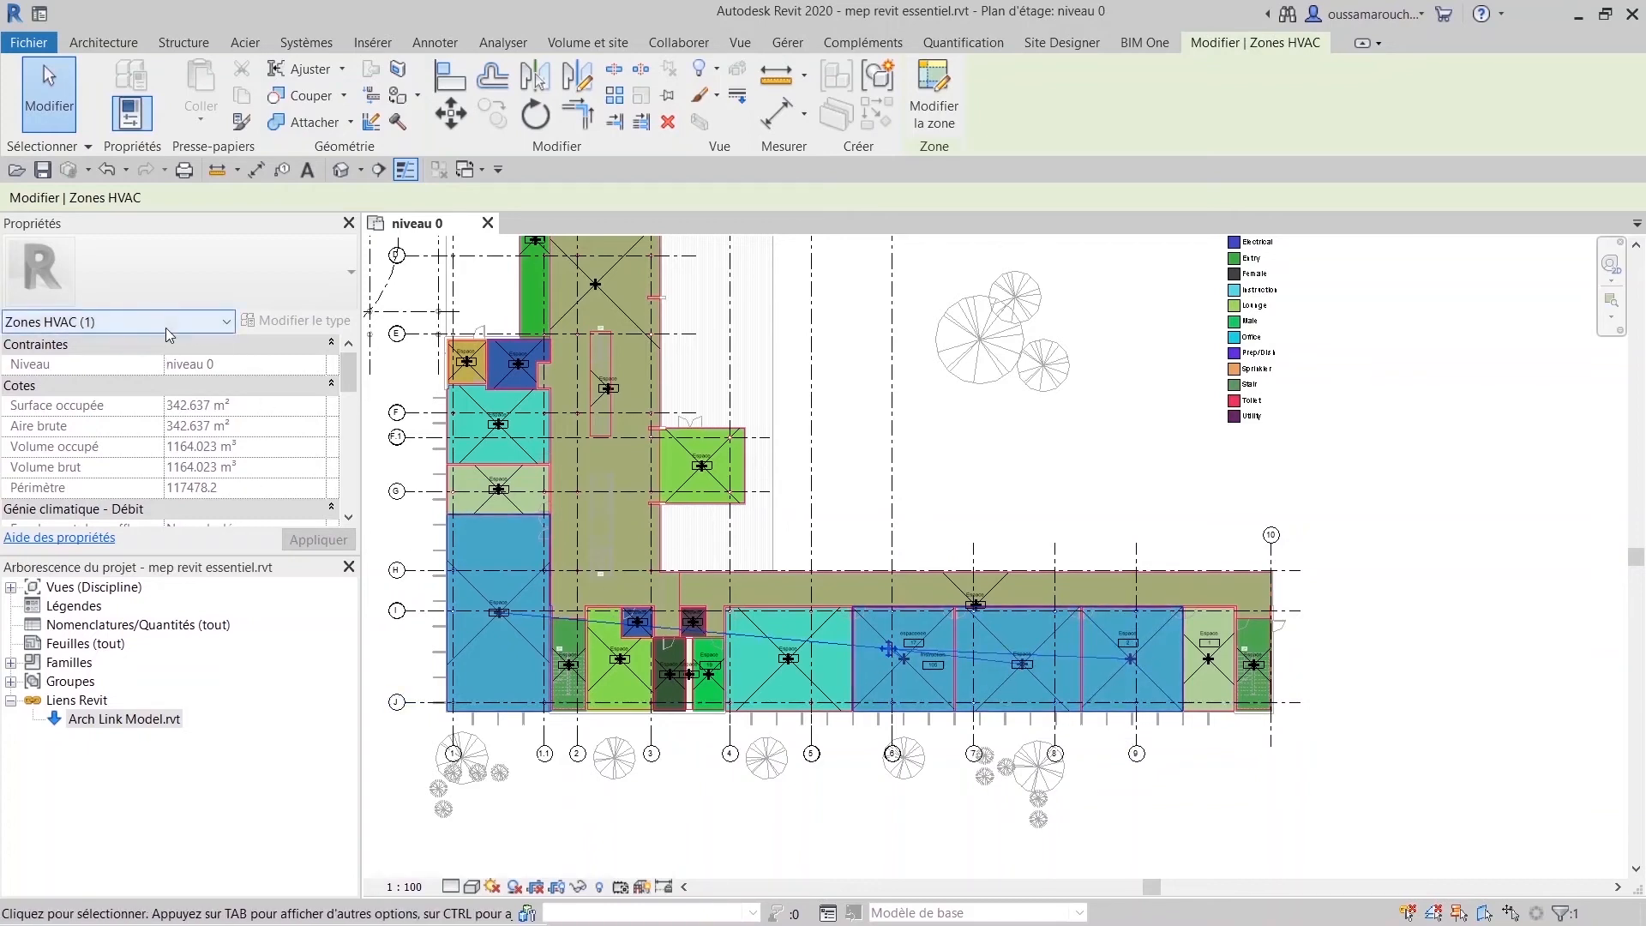
pyautogui.moveTo(345, 369); pyautogui.dragTo(335, 488)
pyautogui.scroll(2, 159, 412)
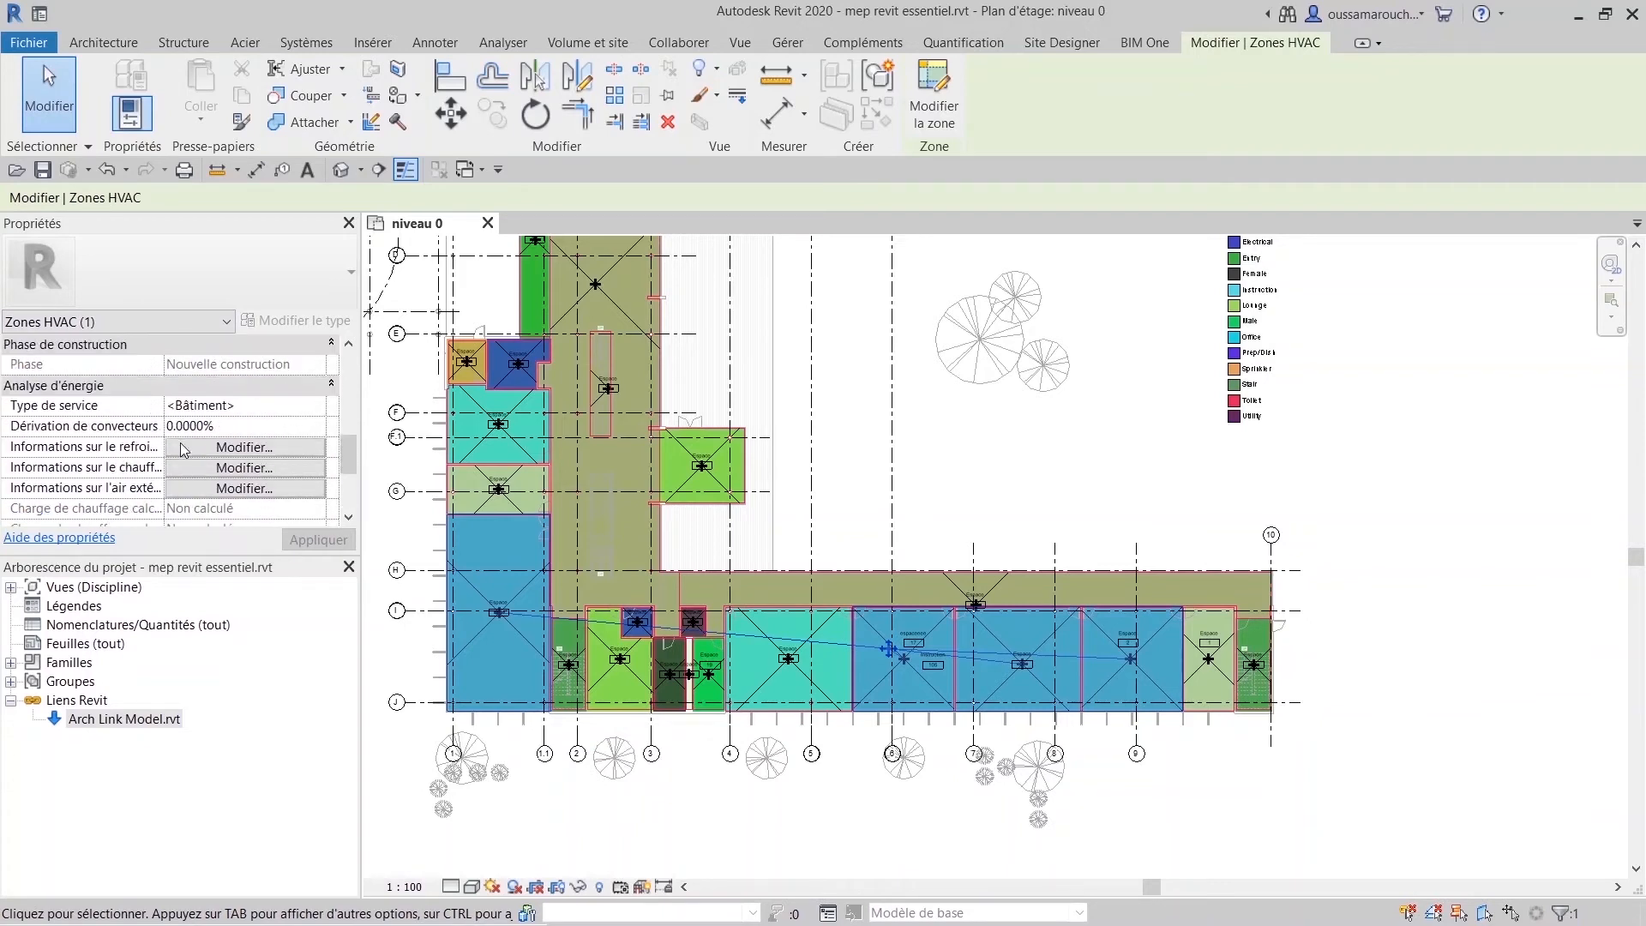
# Review the zone's cooling information without changing it, and look through its service type options.
pyautogui.click(243, 463)
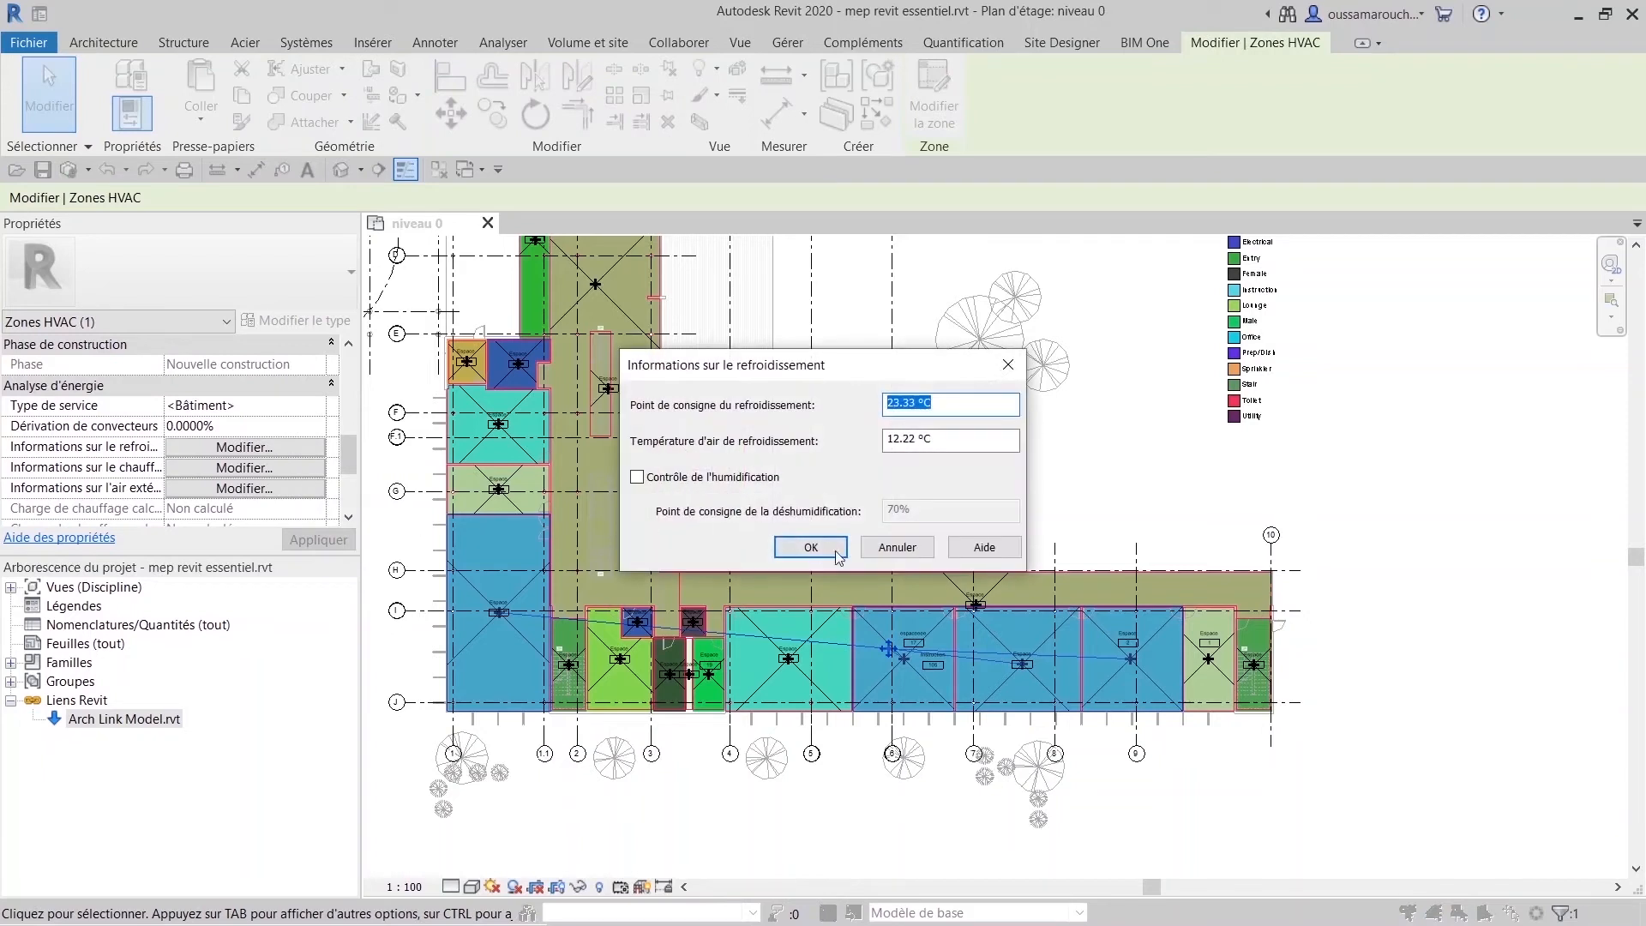
pyautogui.click(895, 547)
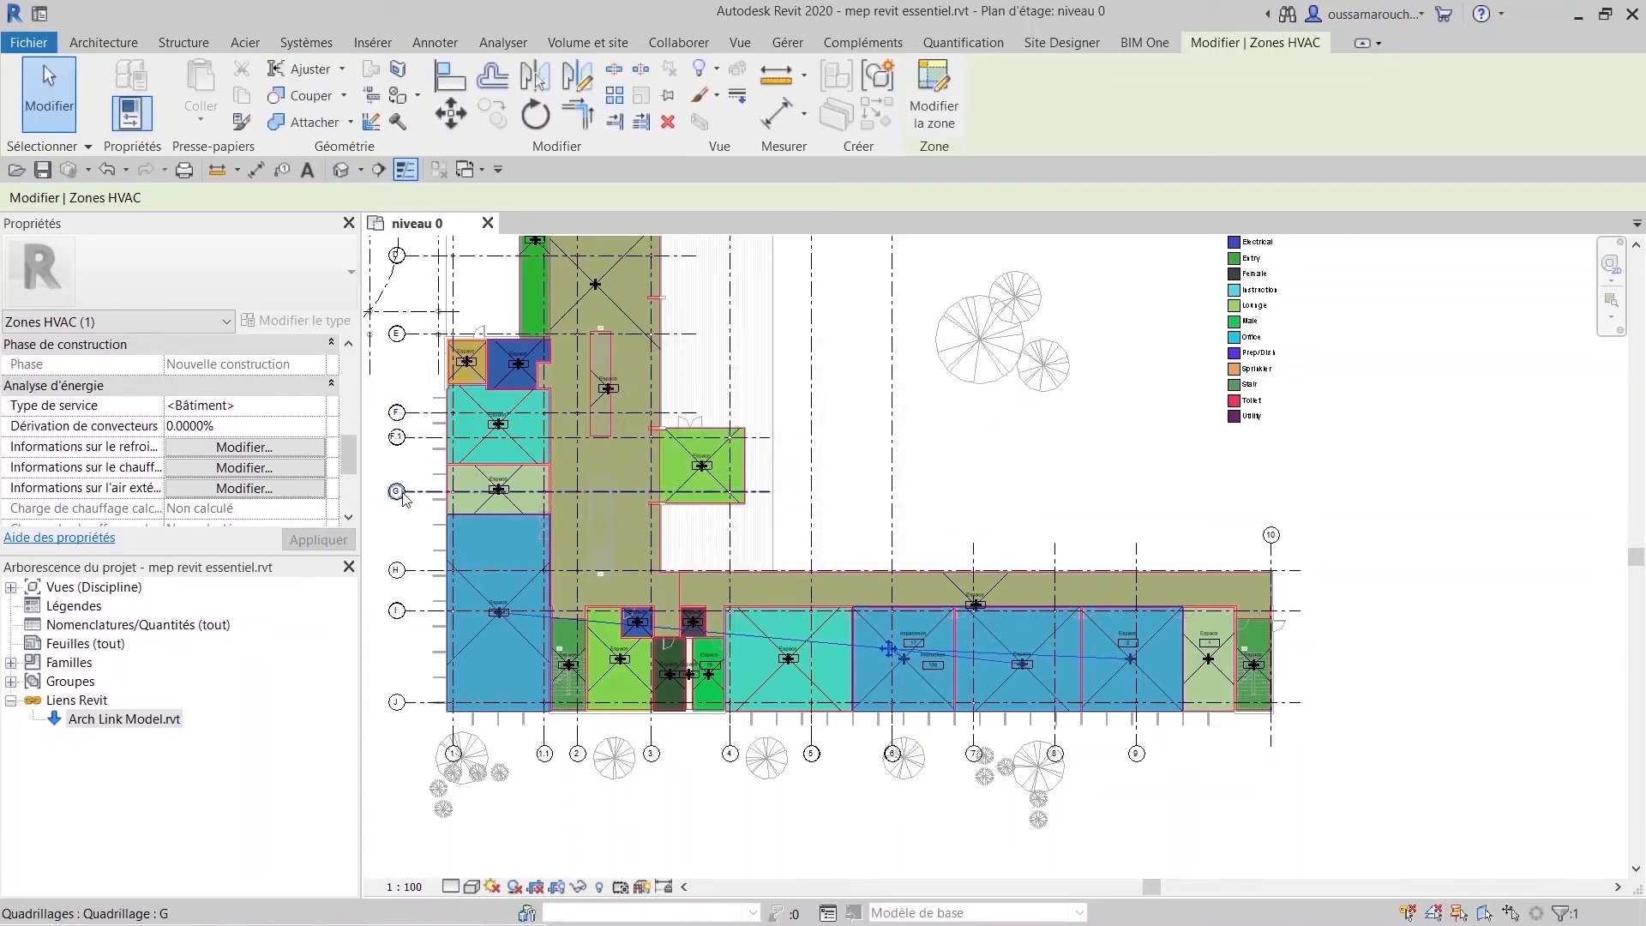
pyautogui.click(283, 406)
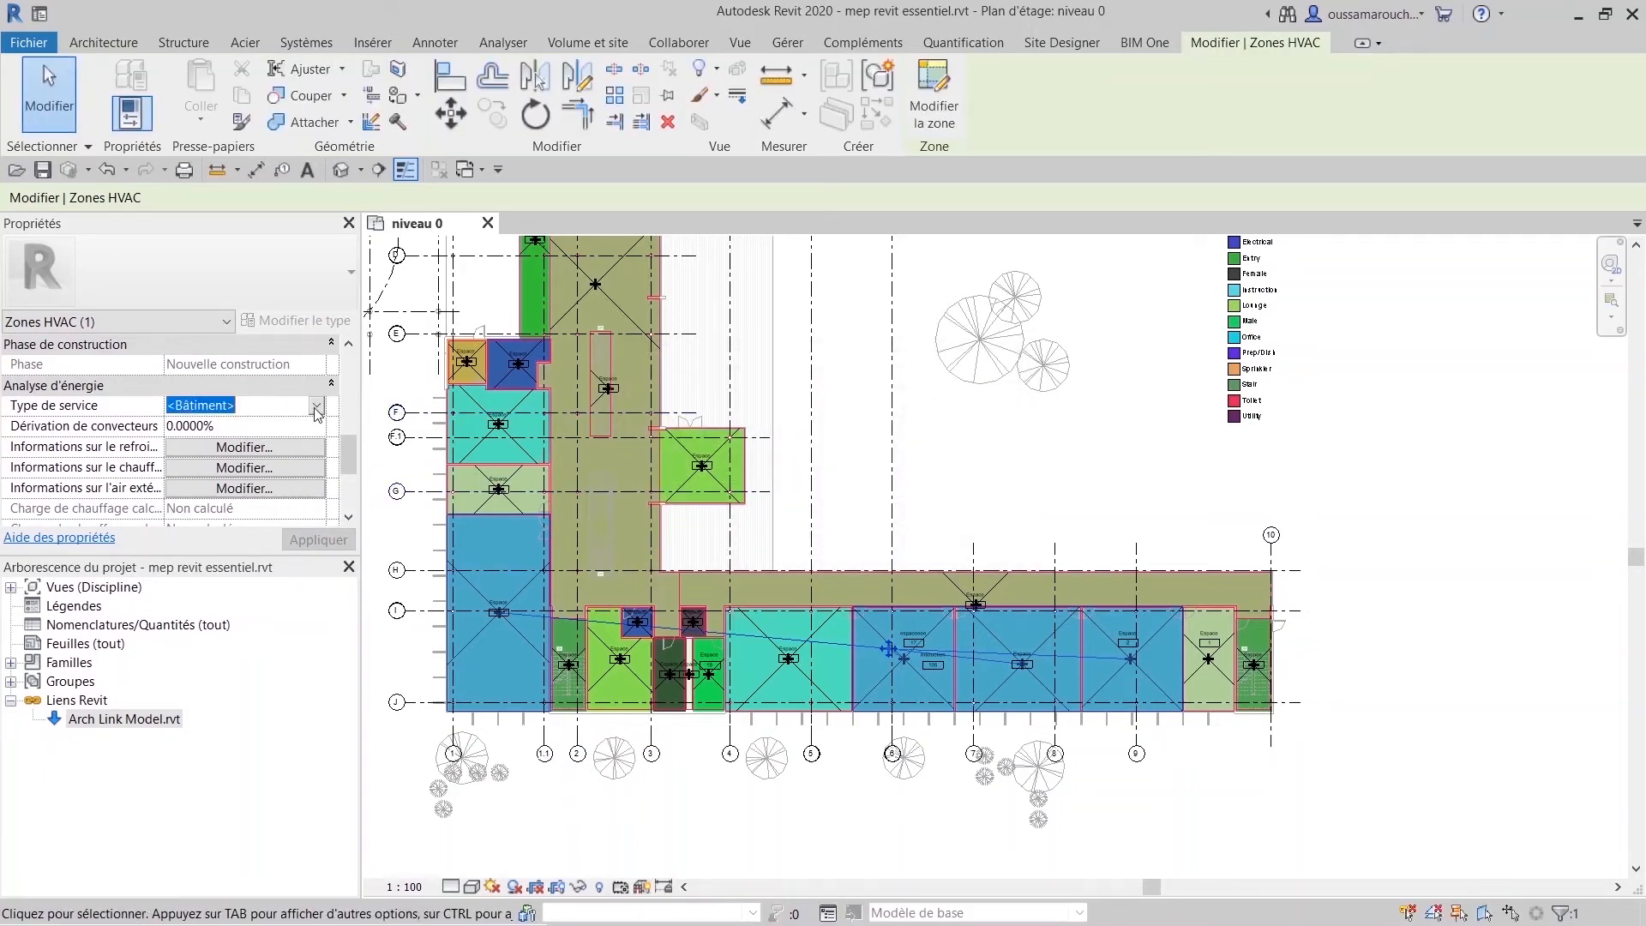
pyautogui.click(316, 406)
pyautogui.scroll(-5, 326, 471)
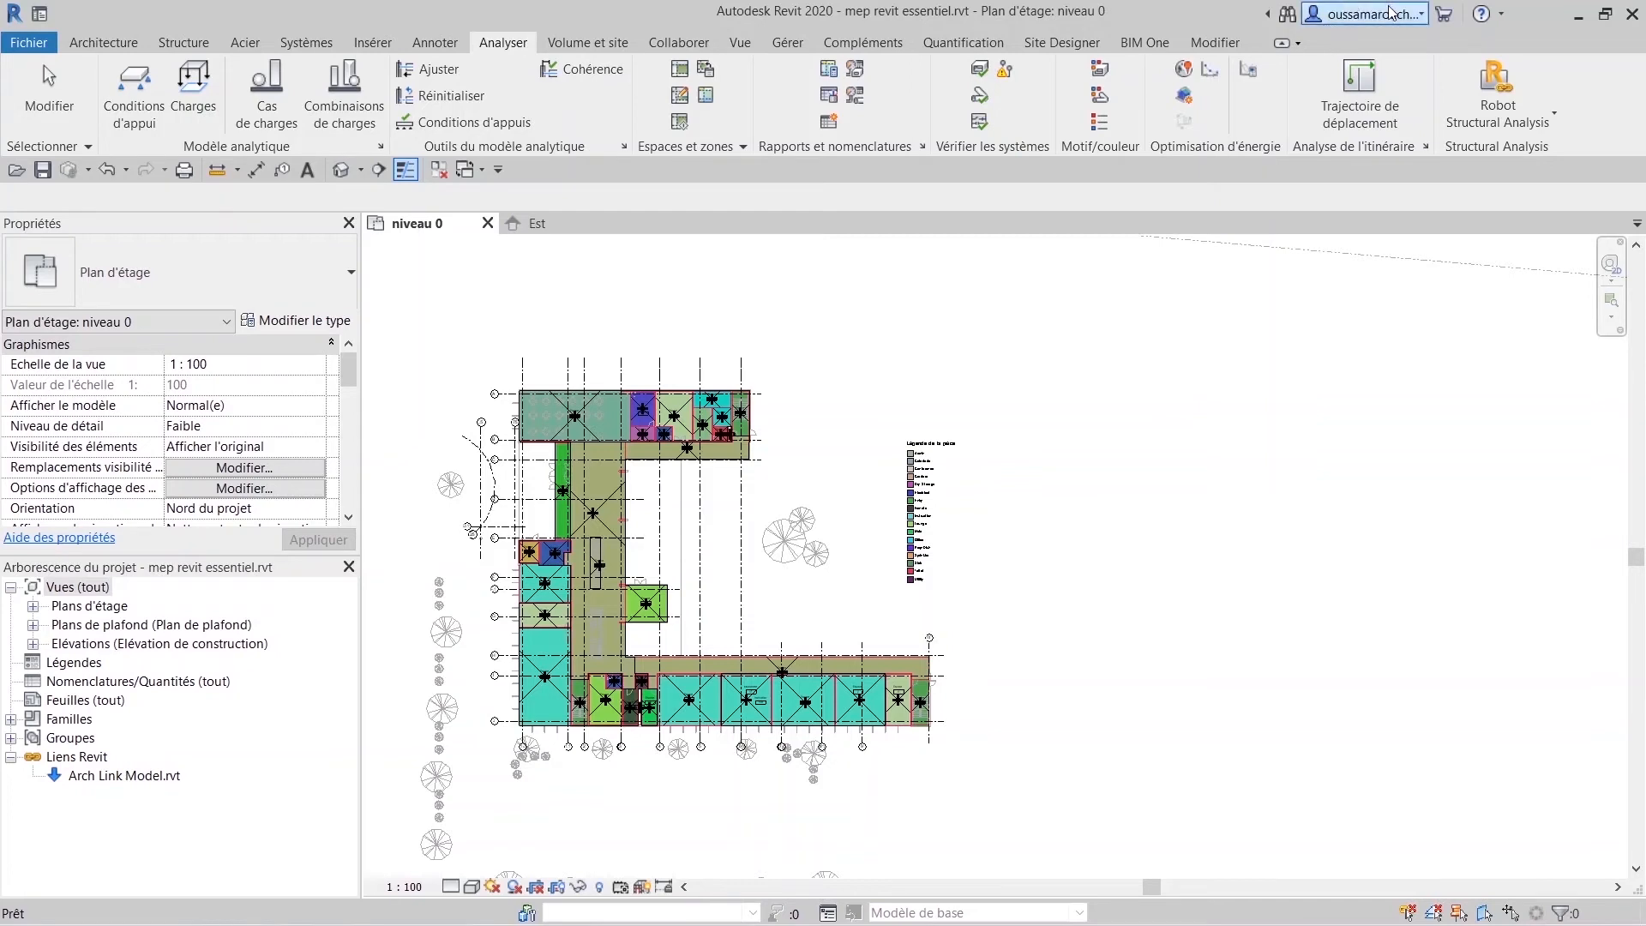
# Open the heating and cooling loads settings, review the building type options, and cancel without calculating.
pyautogui.click(830, 71)
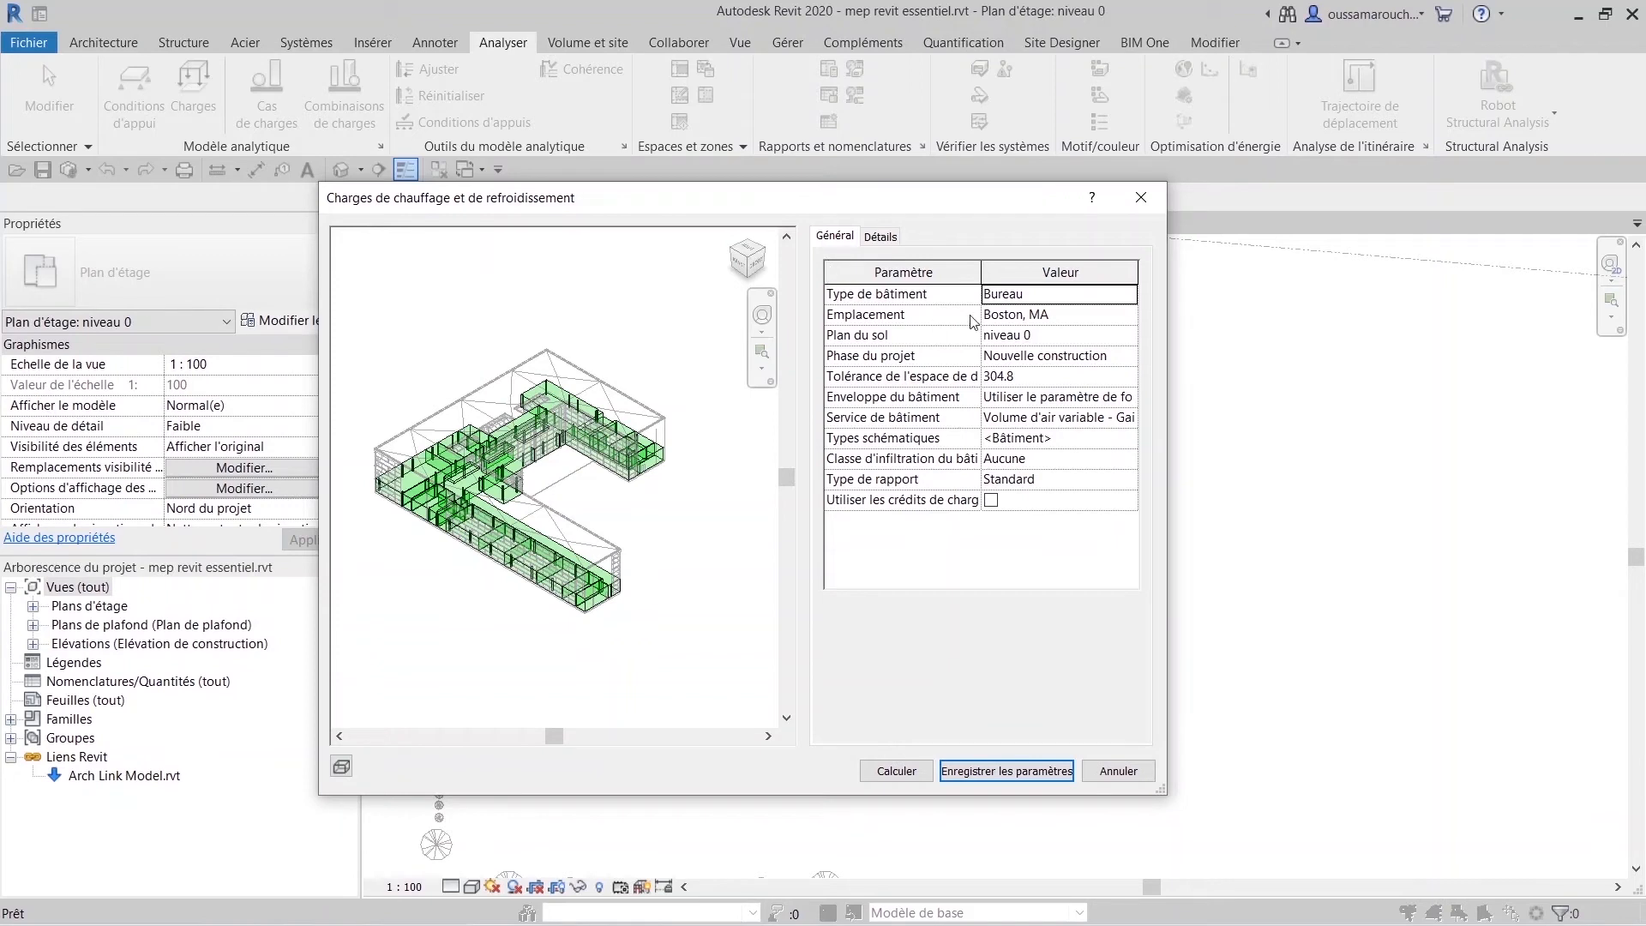
pyautogui.click(1101, 295)
pyautogui.doubleClick(1118, 295)
pyautogui.click(1129, 295)
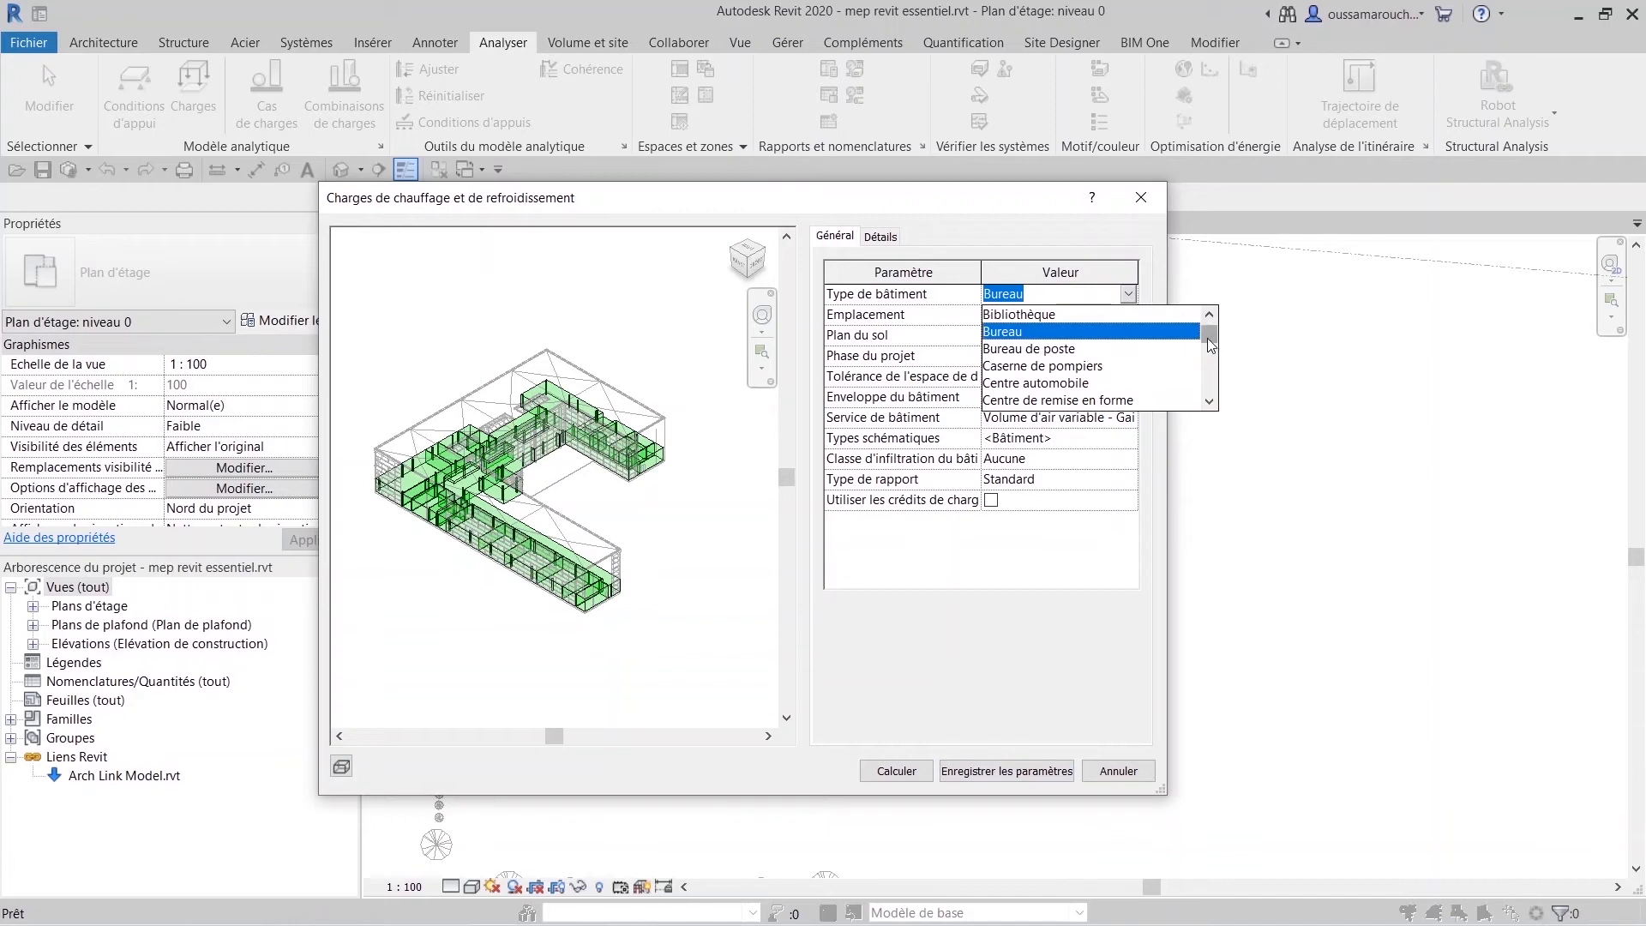
pyautogui.moveTo(1207, 338)
pyautogui.mouseDown()
pyautogui.moveTo(1210, 418)
pyautogui.moveTo(1207, 314)
pyautogui.mouseUp()
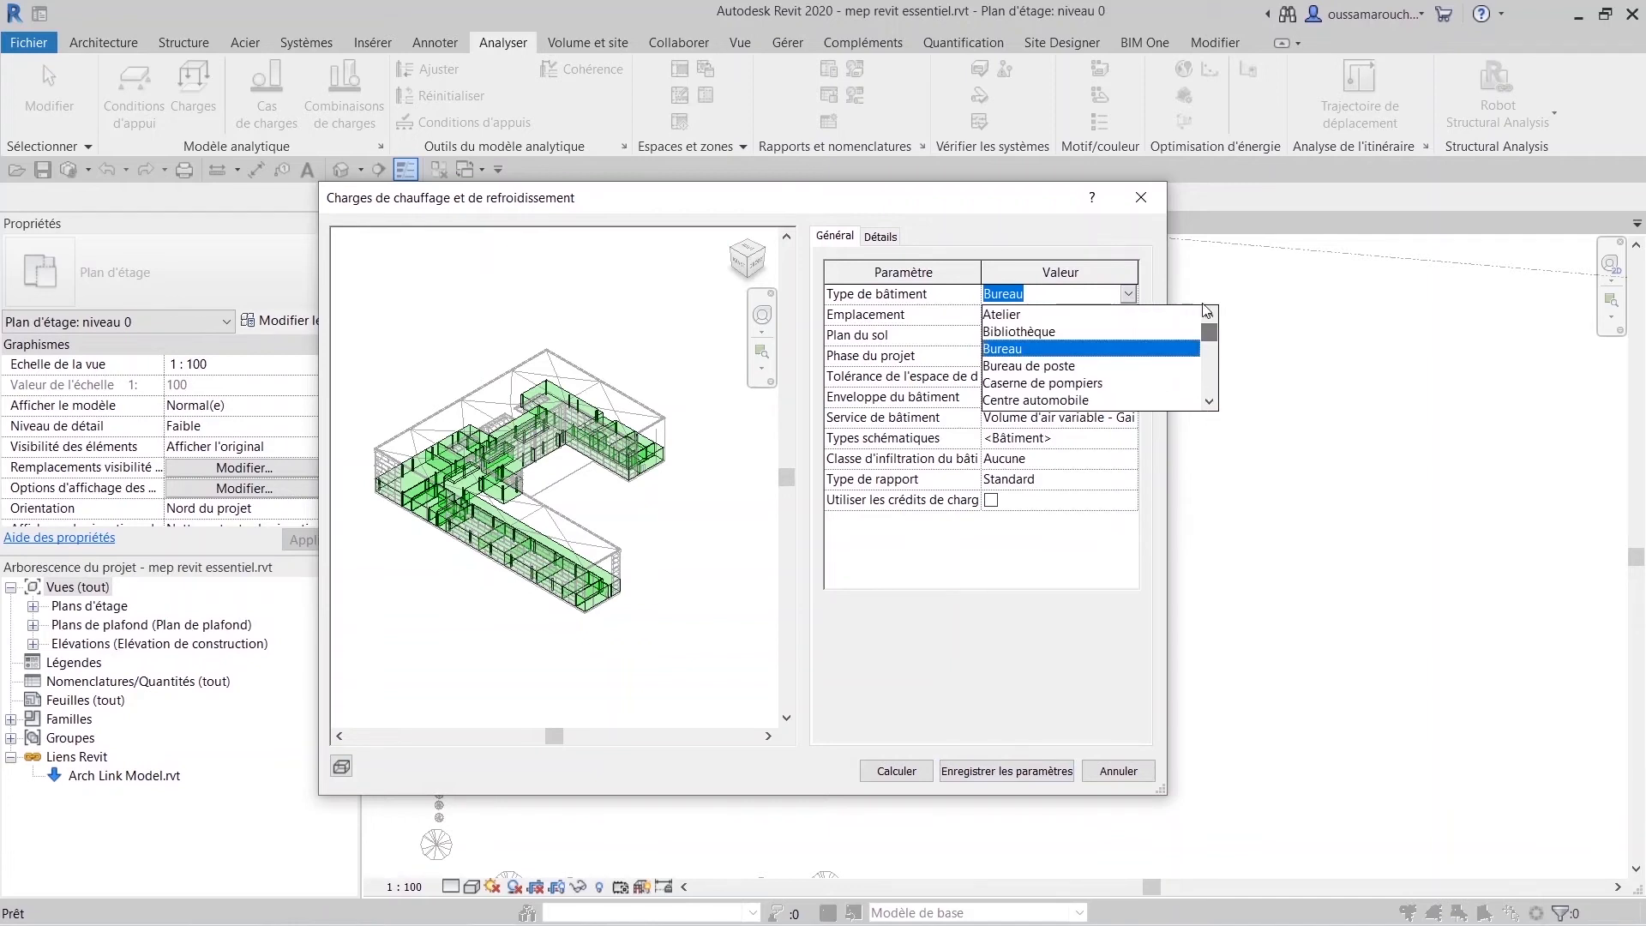
pyautogui.click(1130, 292)
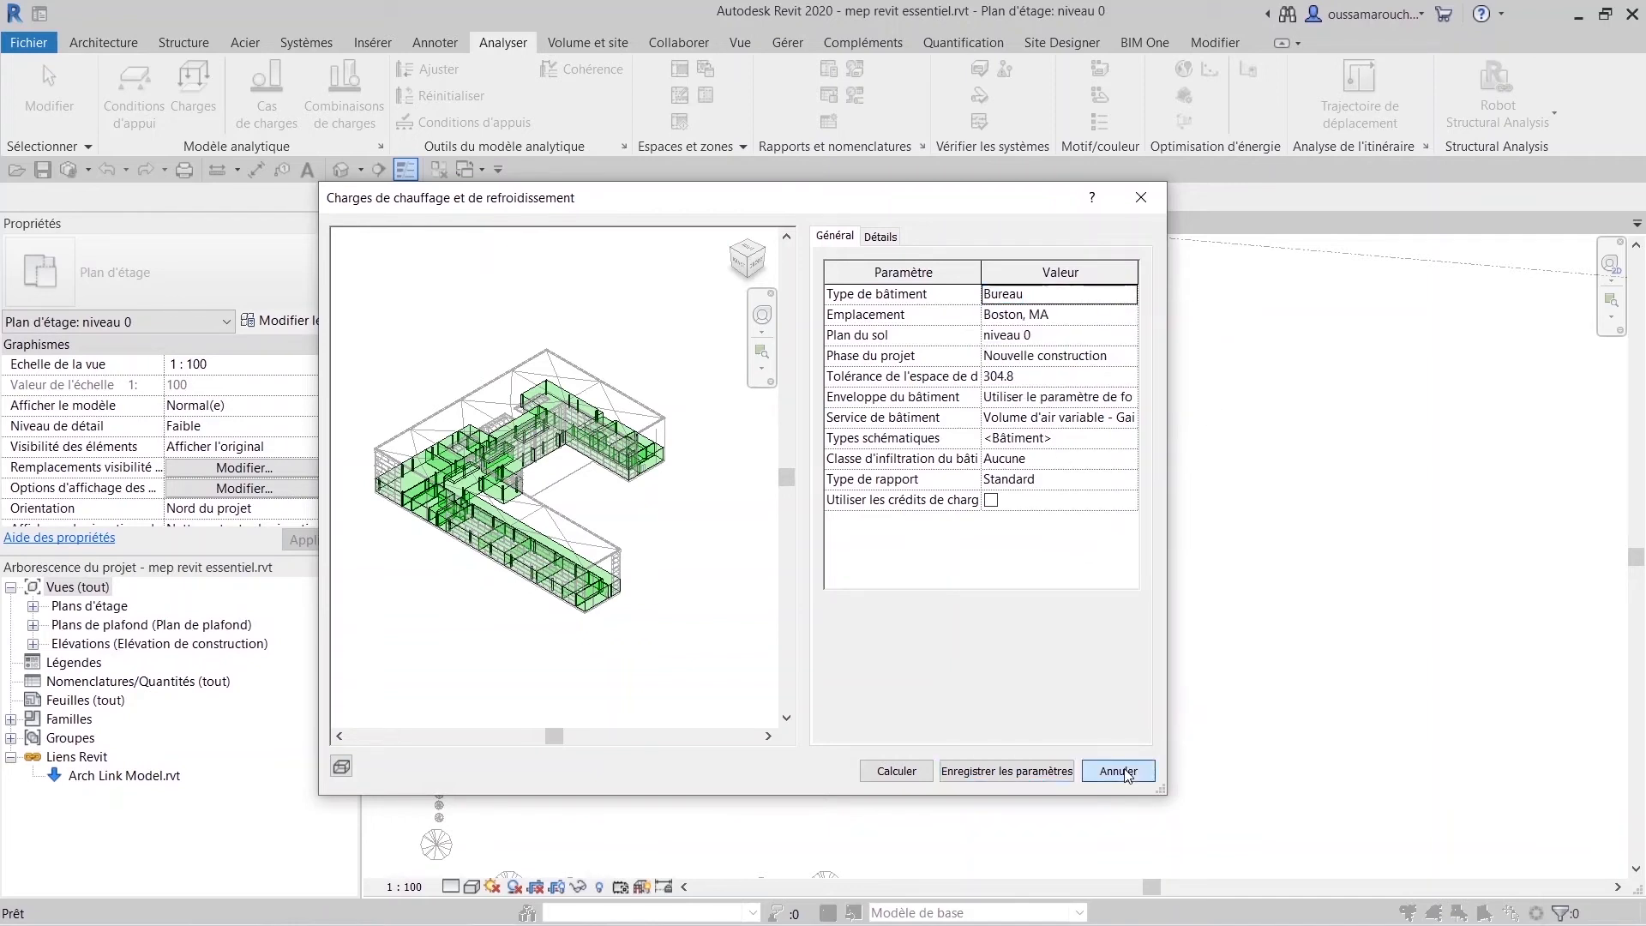
pyautogui.click(1119, 770)
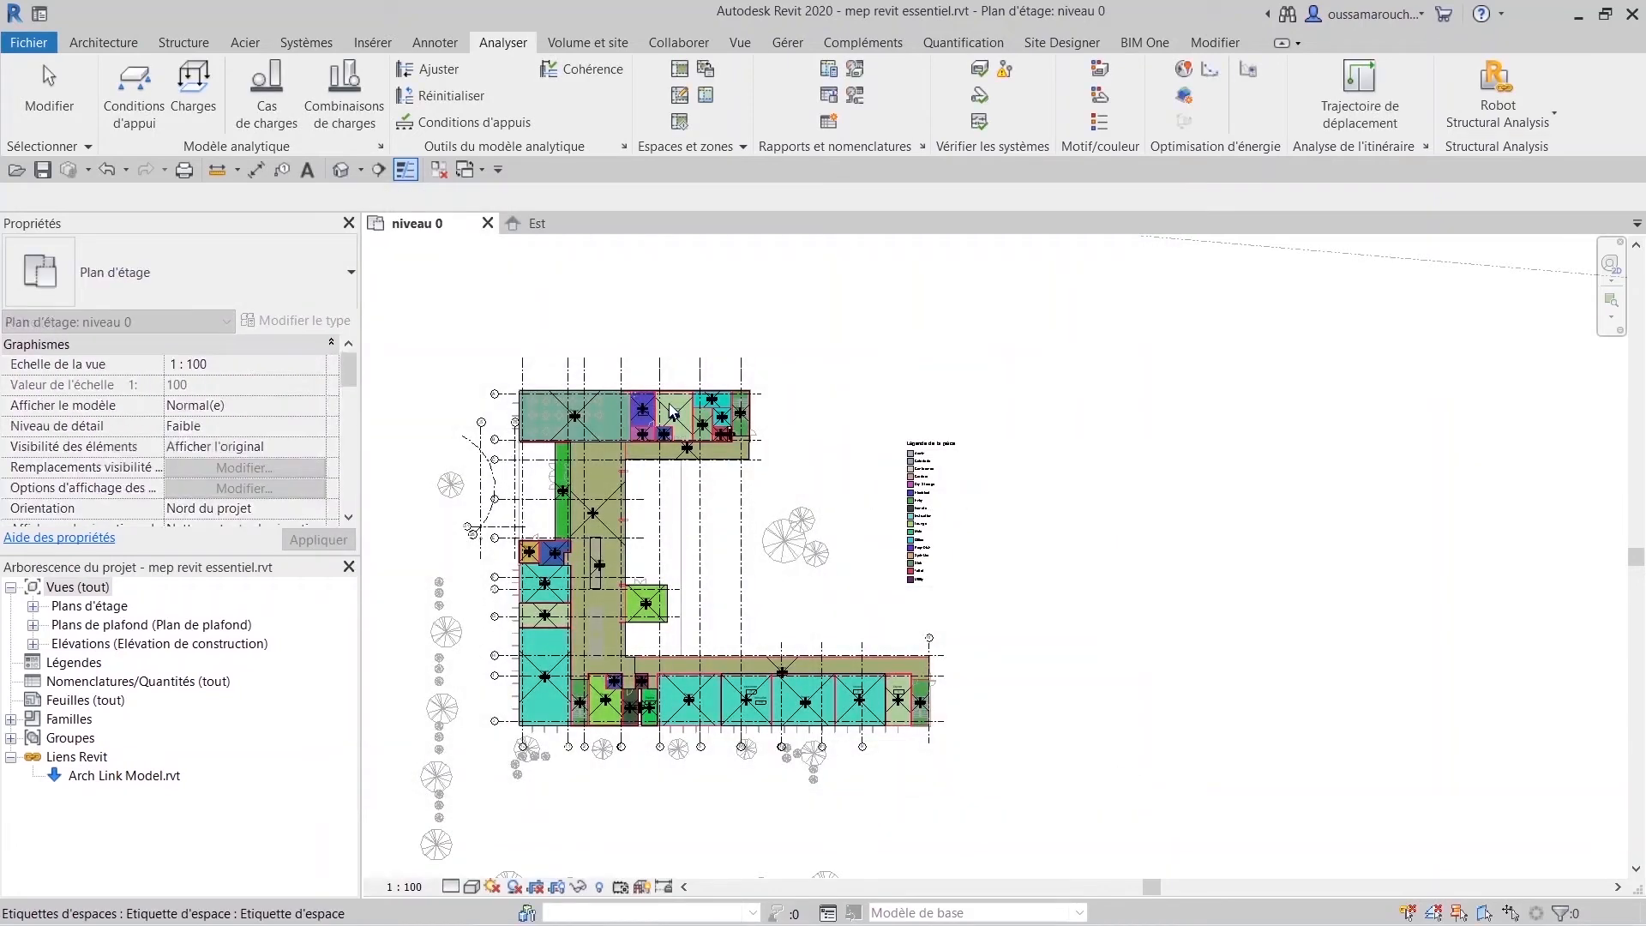
# Check which spaces belong to the corridor zone, the north wing zone and the west side zone.
pyautogui.click(839, 463)
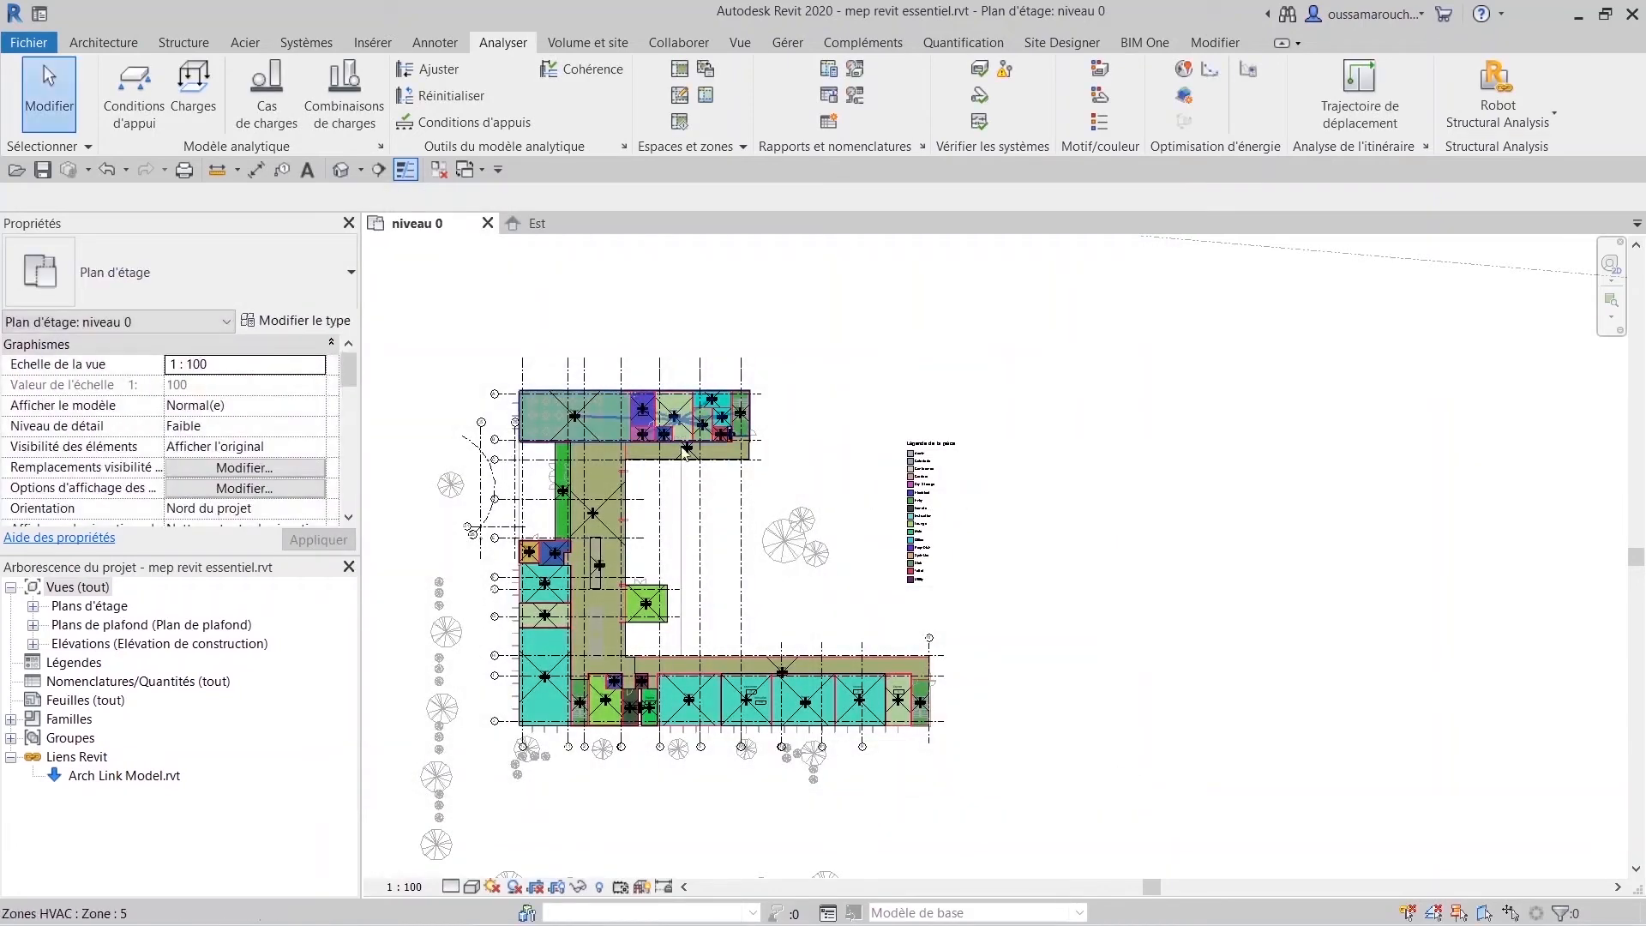
pyautogui.click(645, 514)
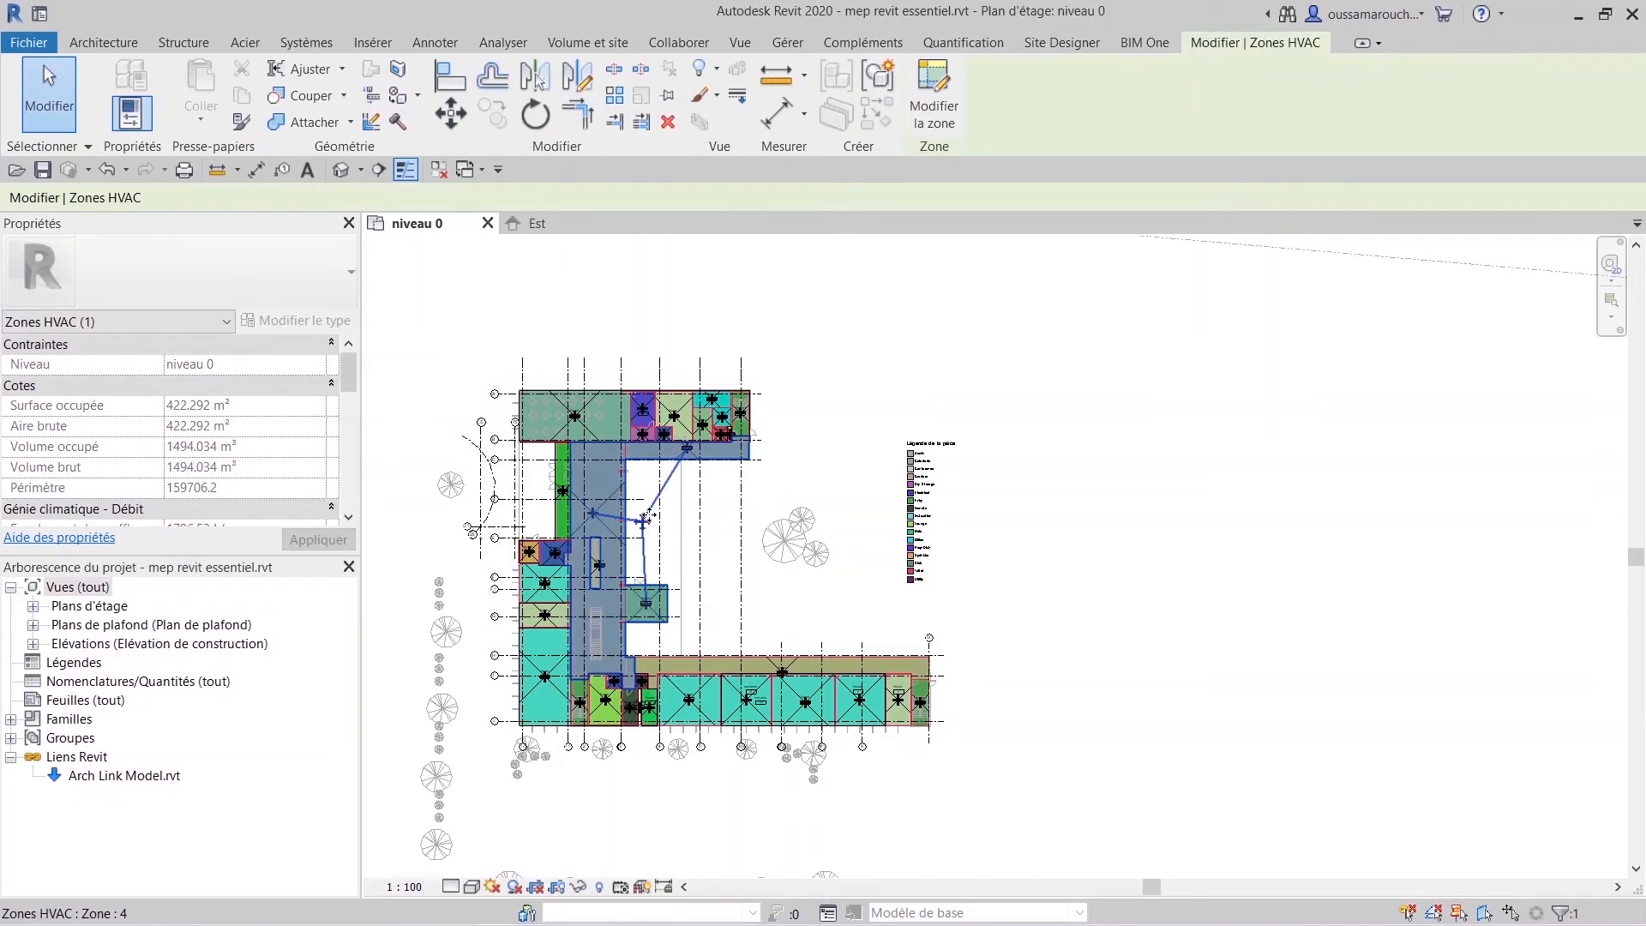
pyautogui.click(674, 418)
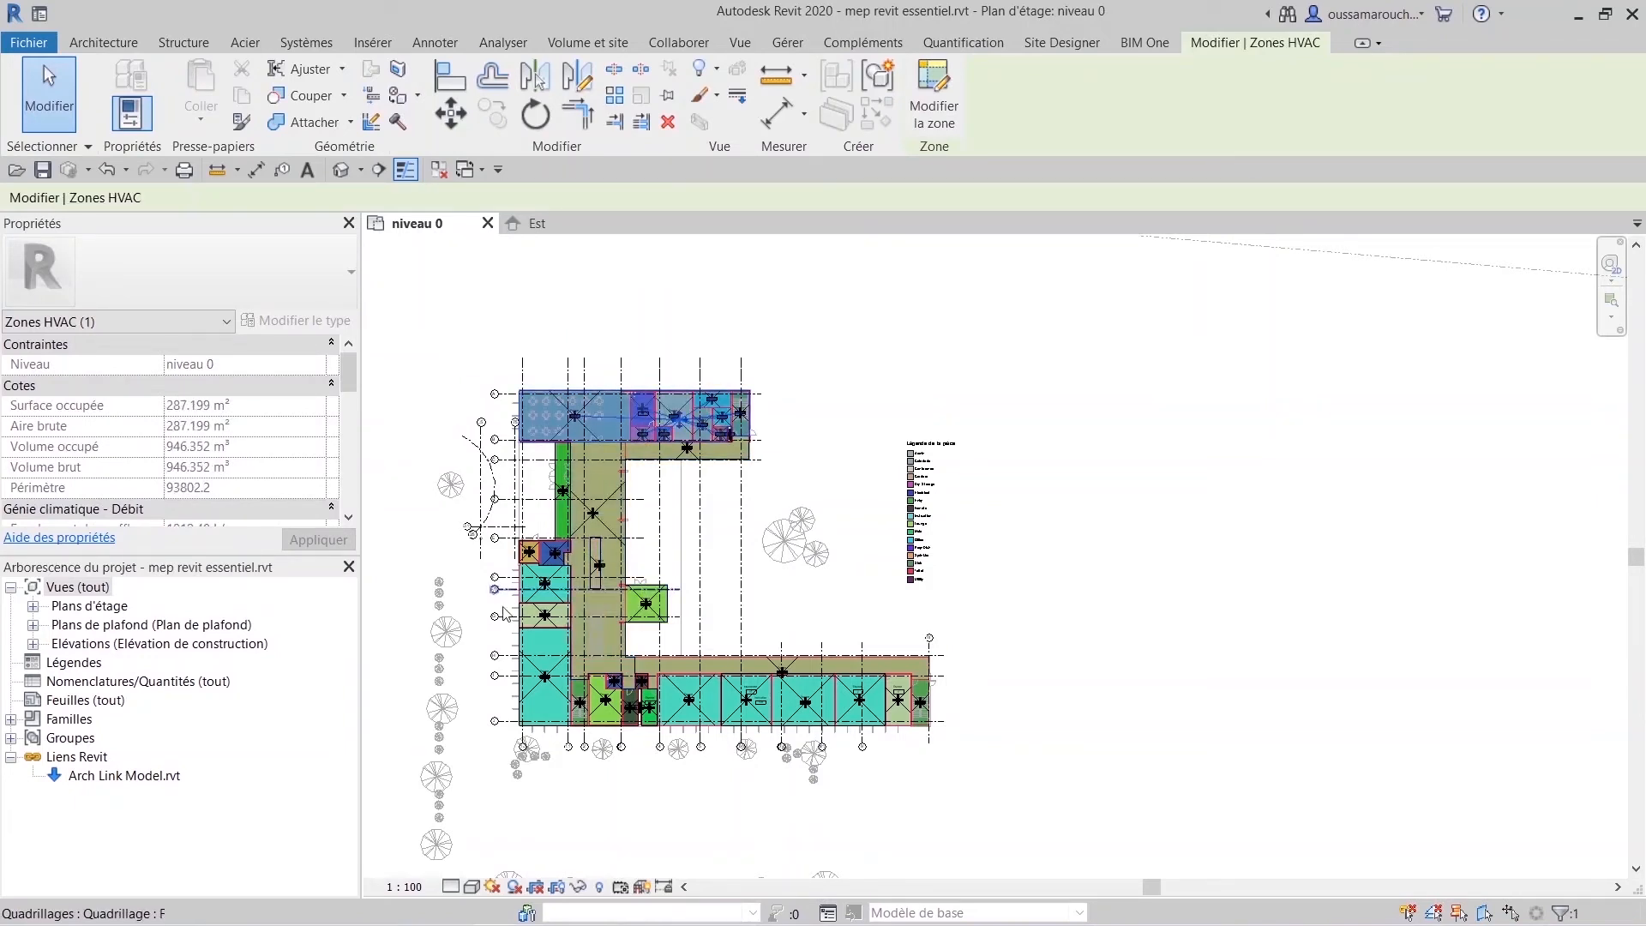
pyautogui.click(541, 609)
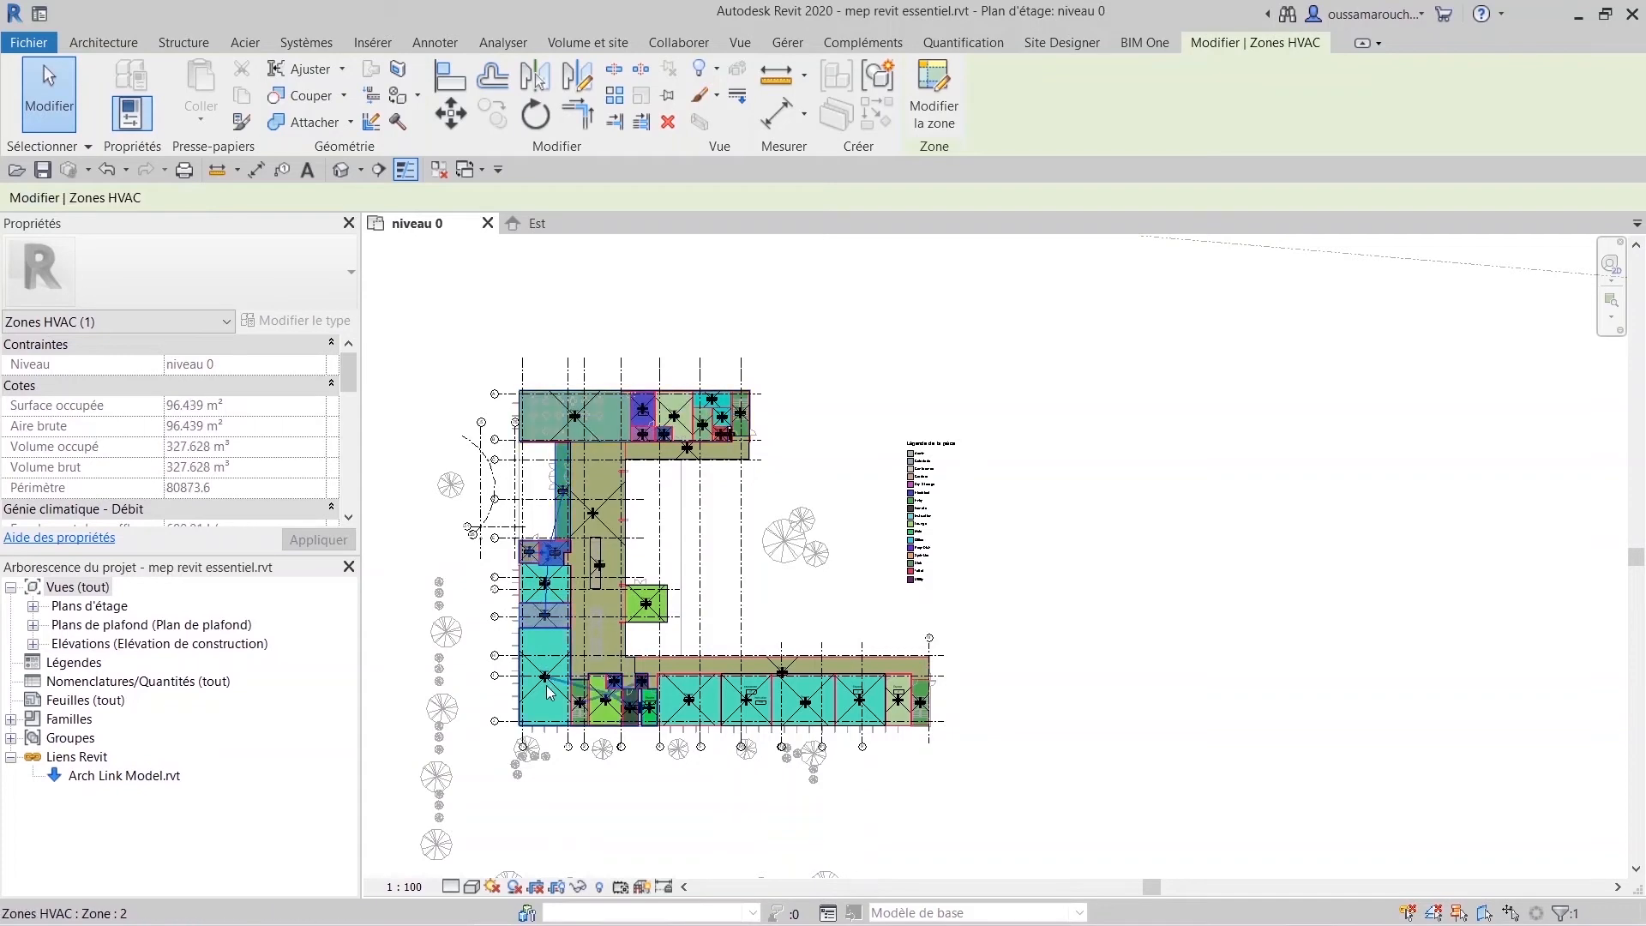
# Check which south wing spaces belong to their zone, expand the floor plans in the project browser, and clear the selection.
pyautogui.click(821, 719)
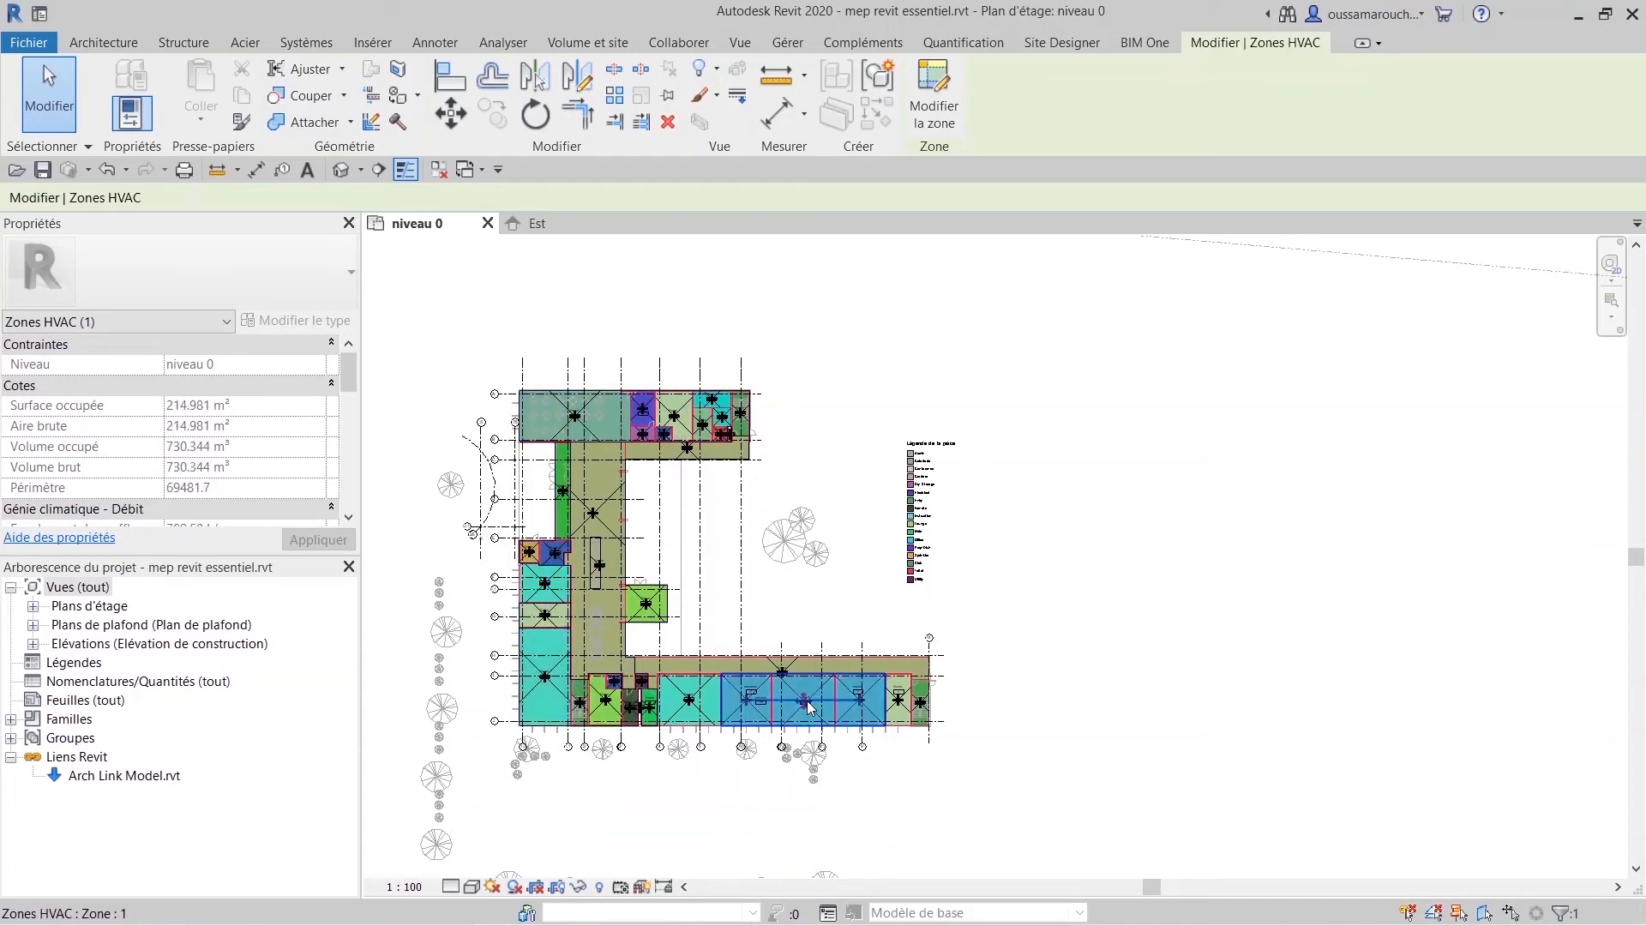
pyautogui.click(32, 608)
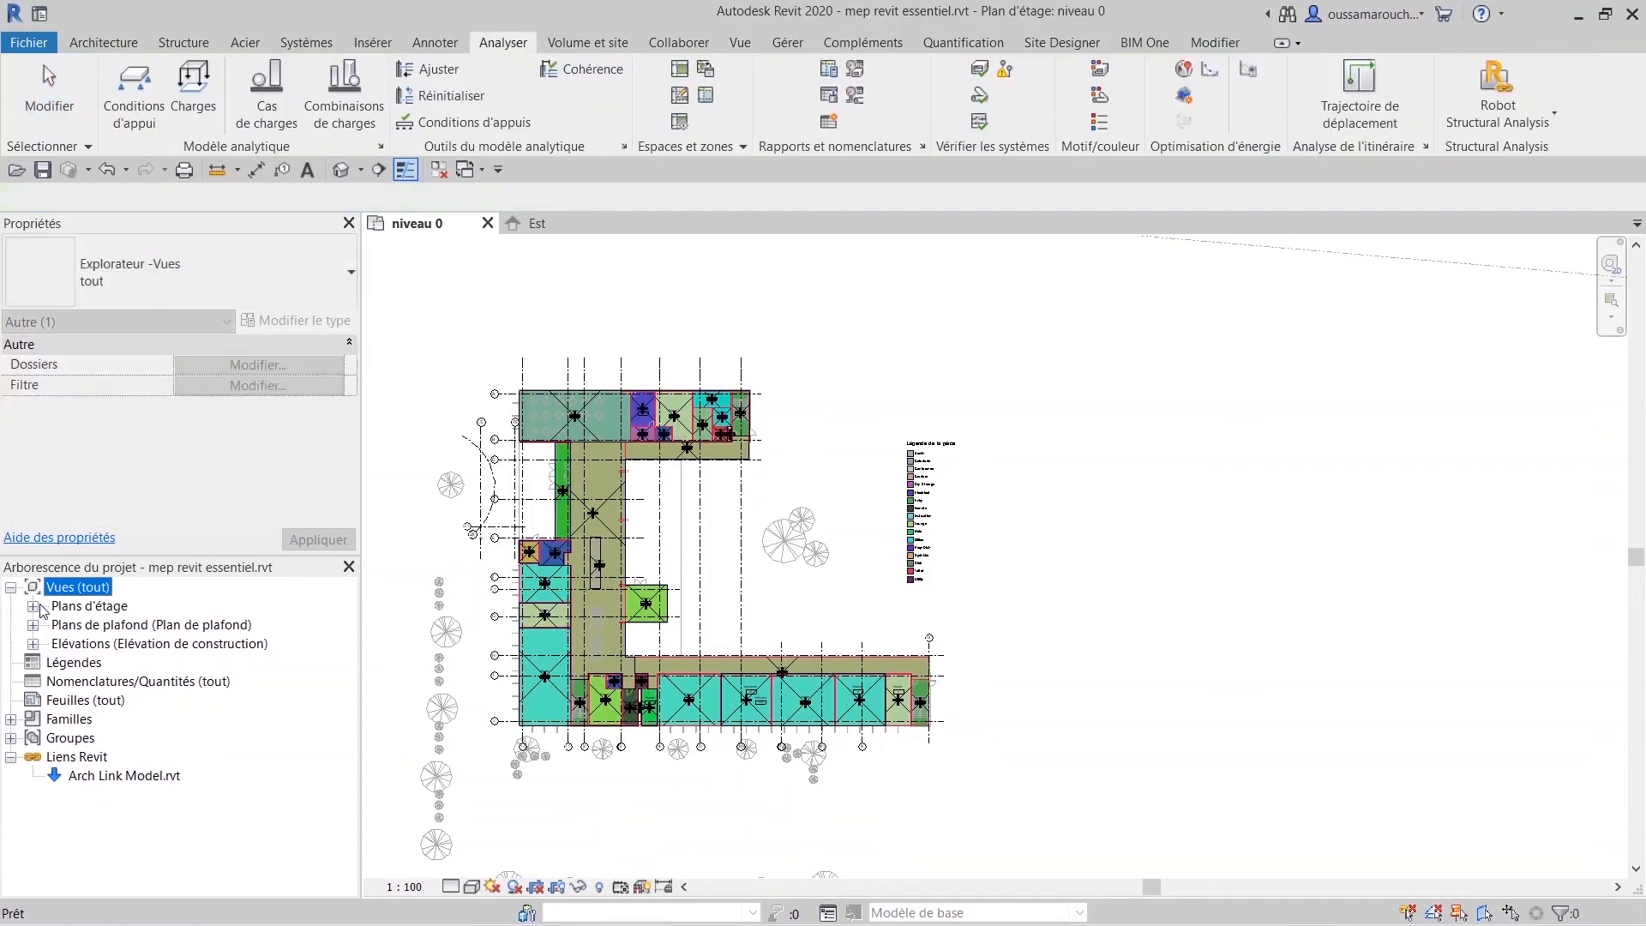
pyautogui.click(34, 608)
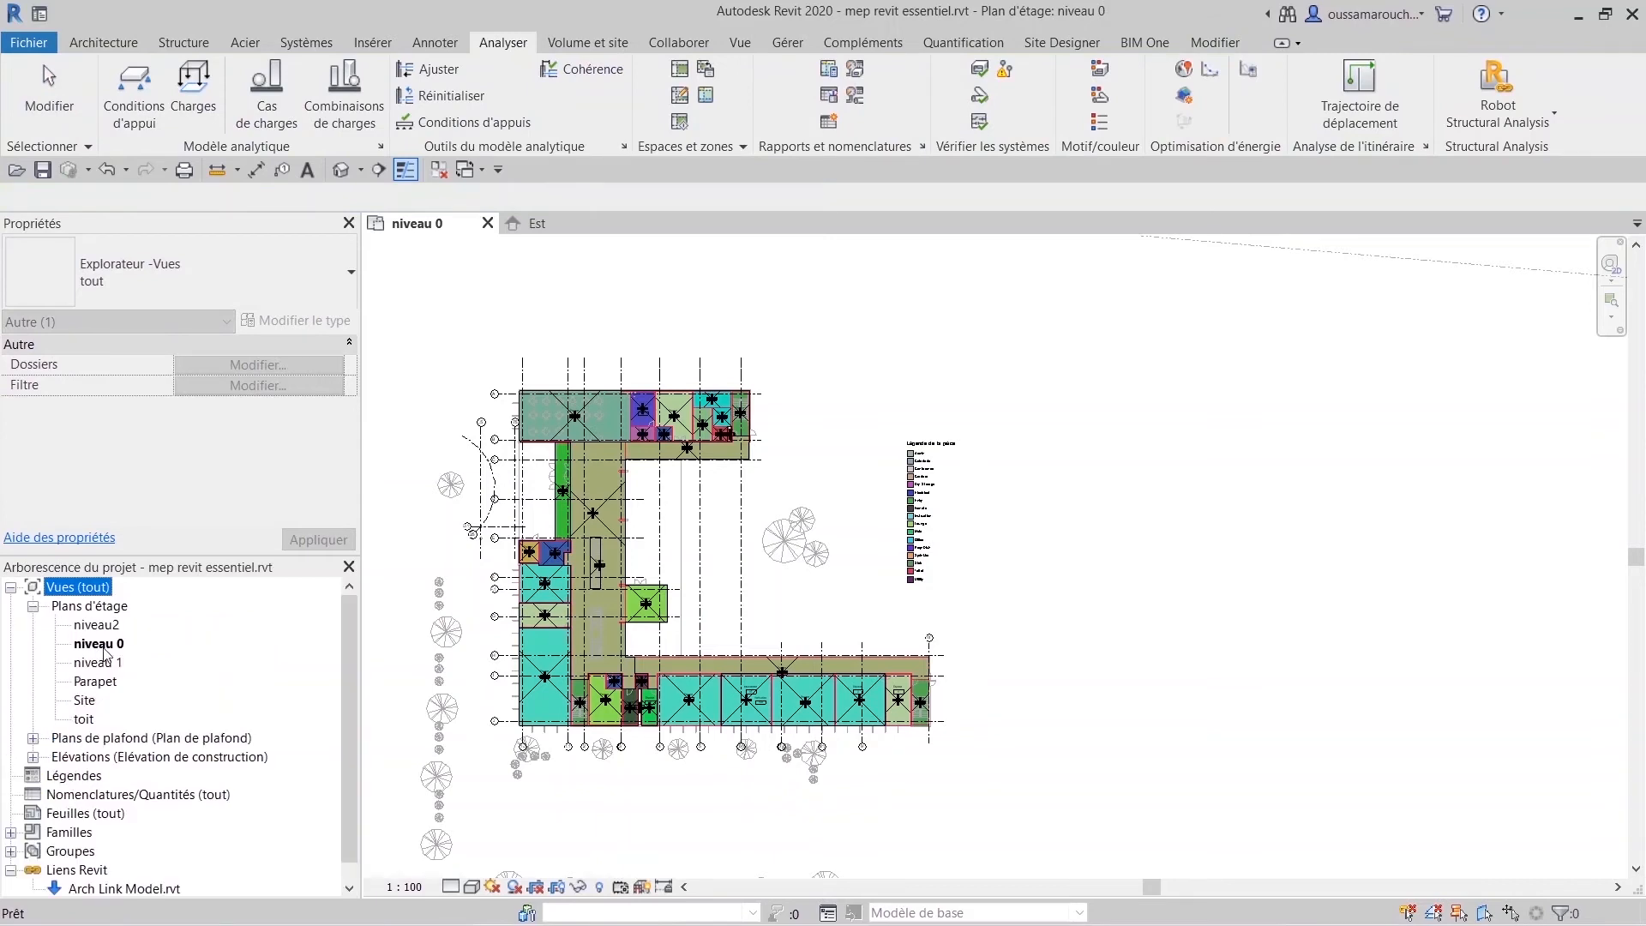
pyautogui.click(906, 318)
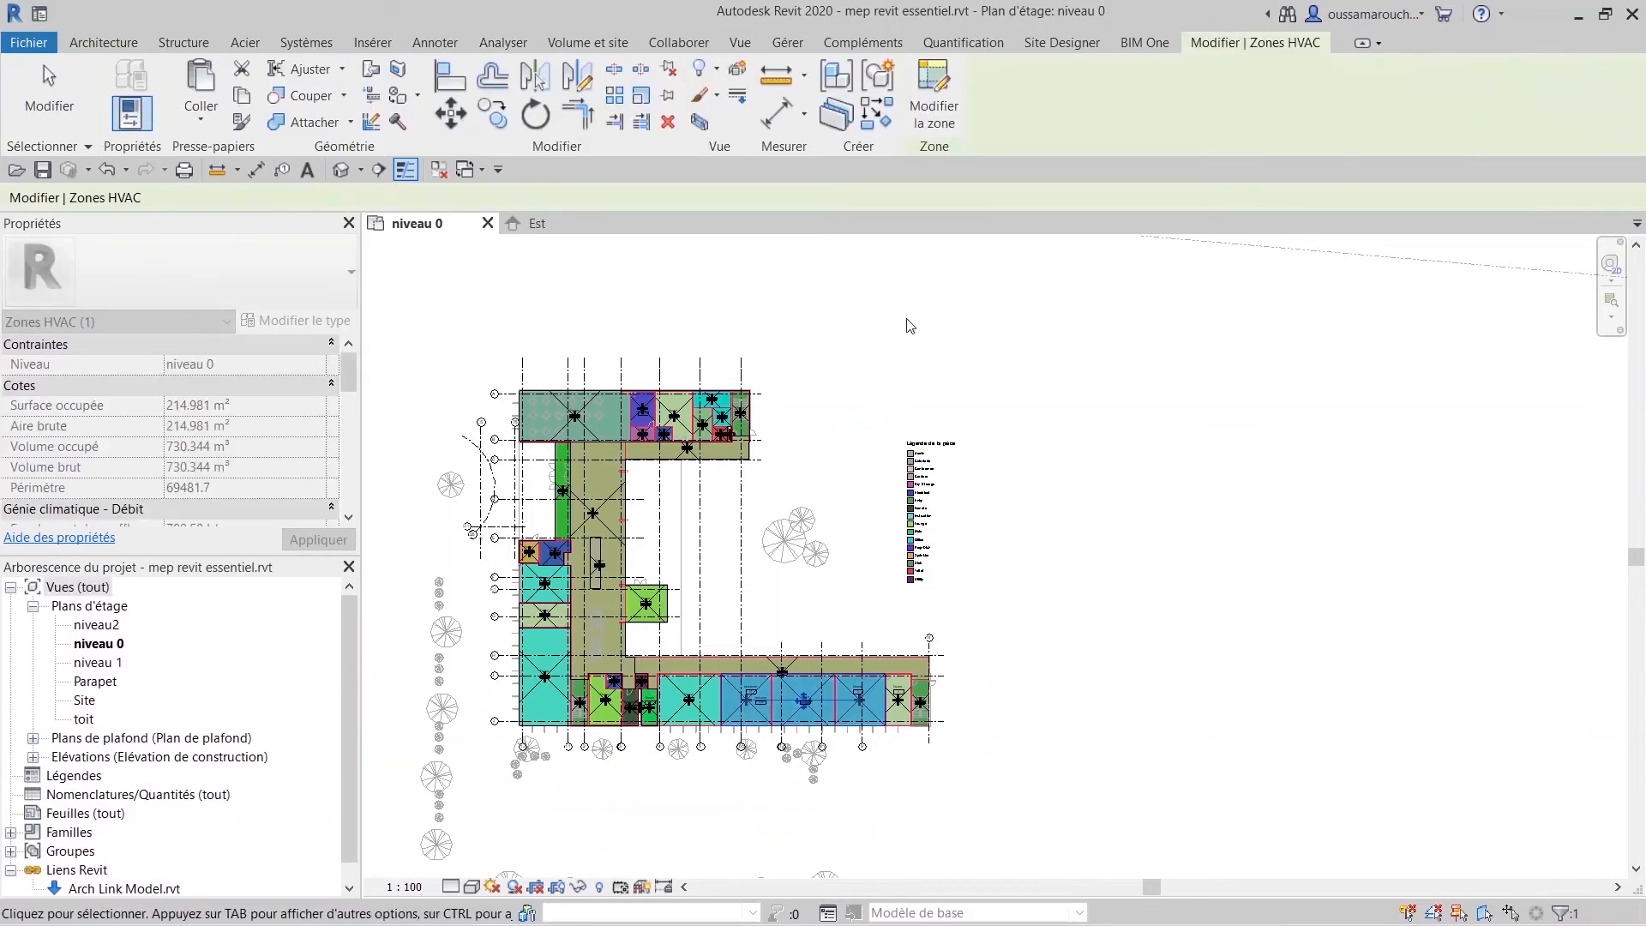
pyautogui.click(802, 286)
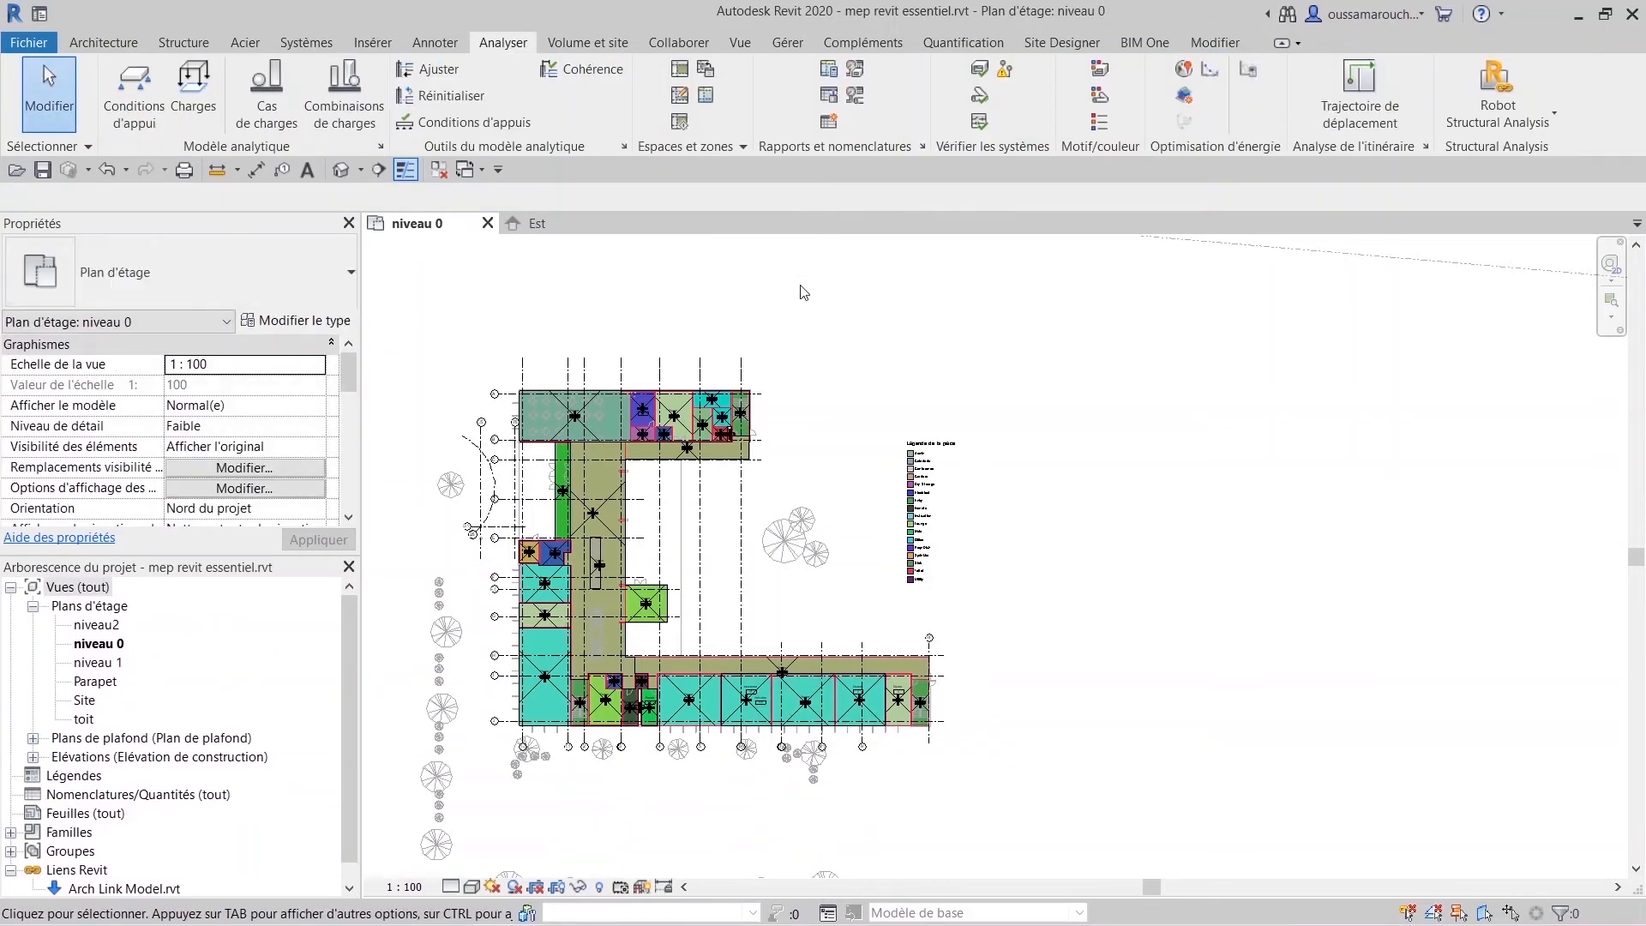
# Open the heating and cooling loads settings, review the project's location, weather and site data, and cancel the location dialog without changes.
pyautogui.click(829, 70)
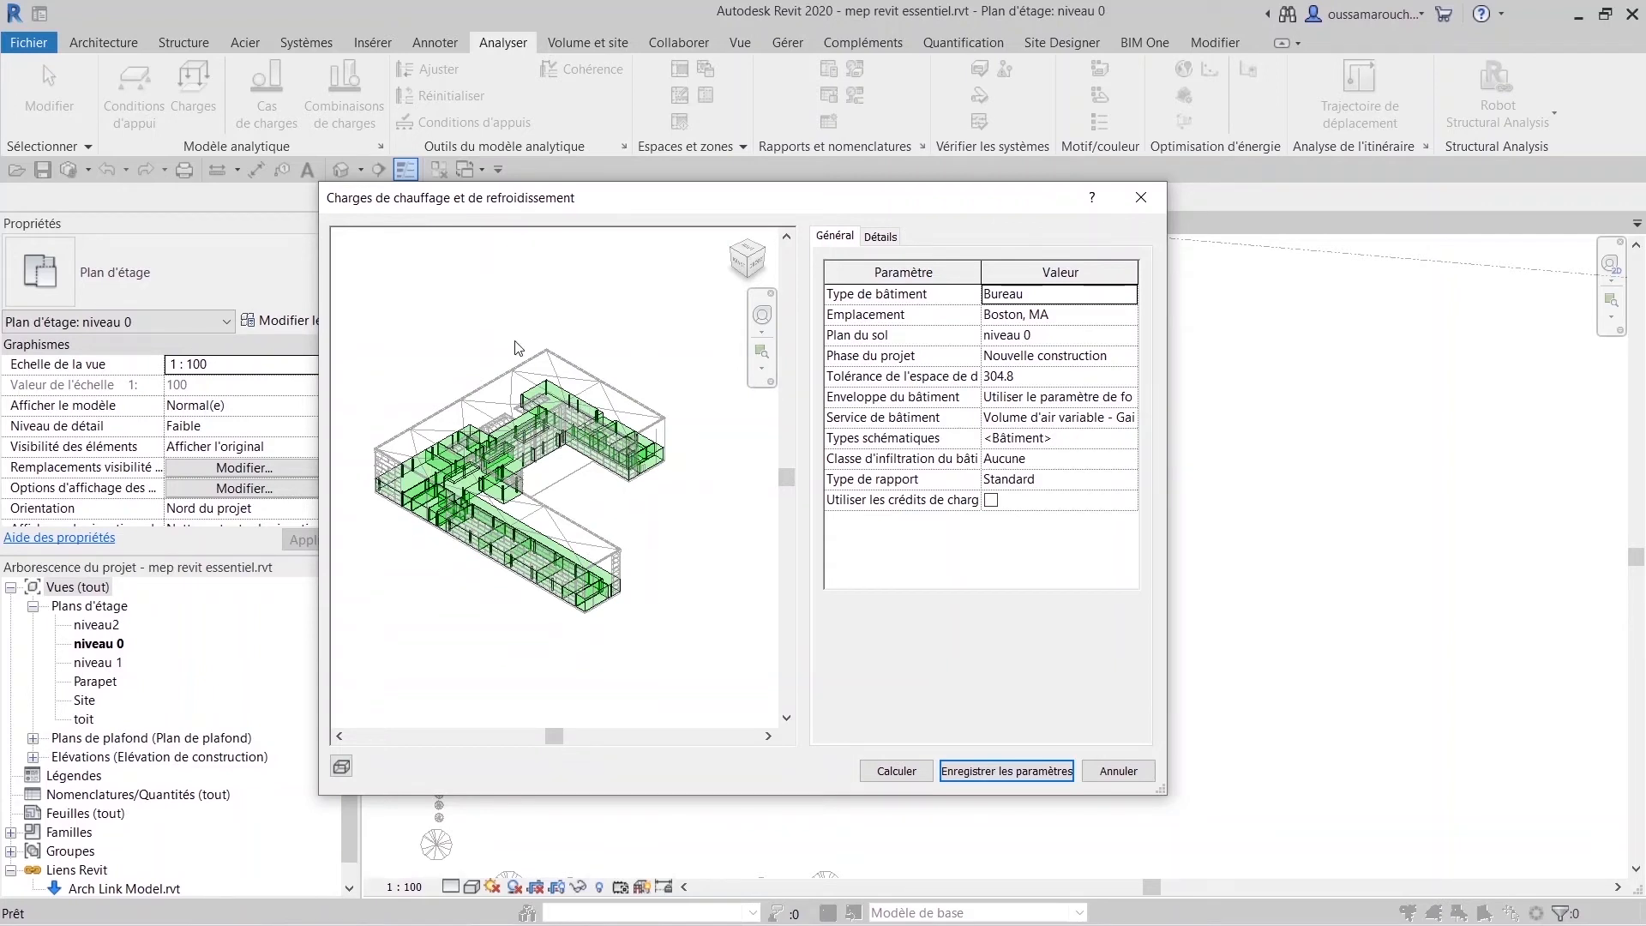
pyautogui.click(751, 268)
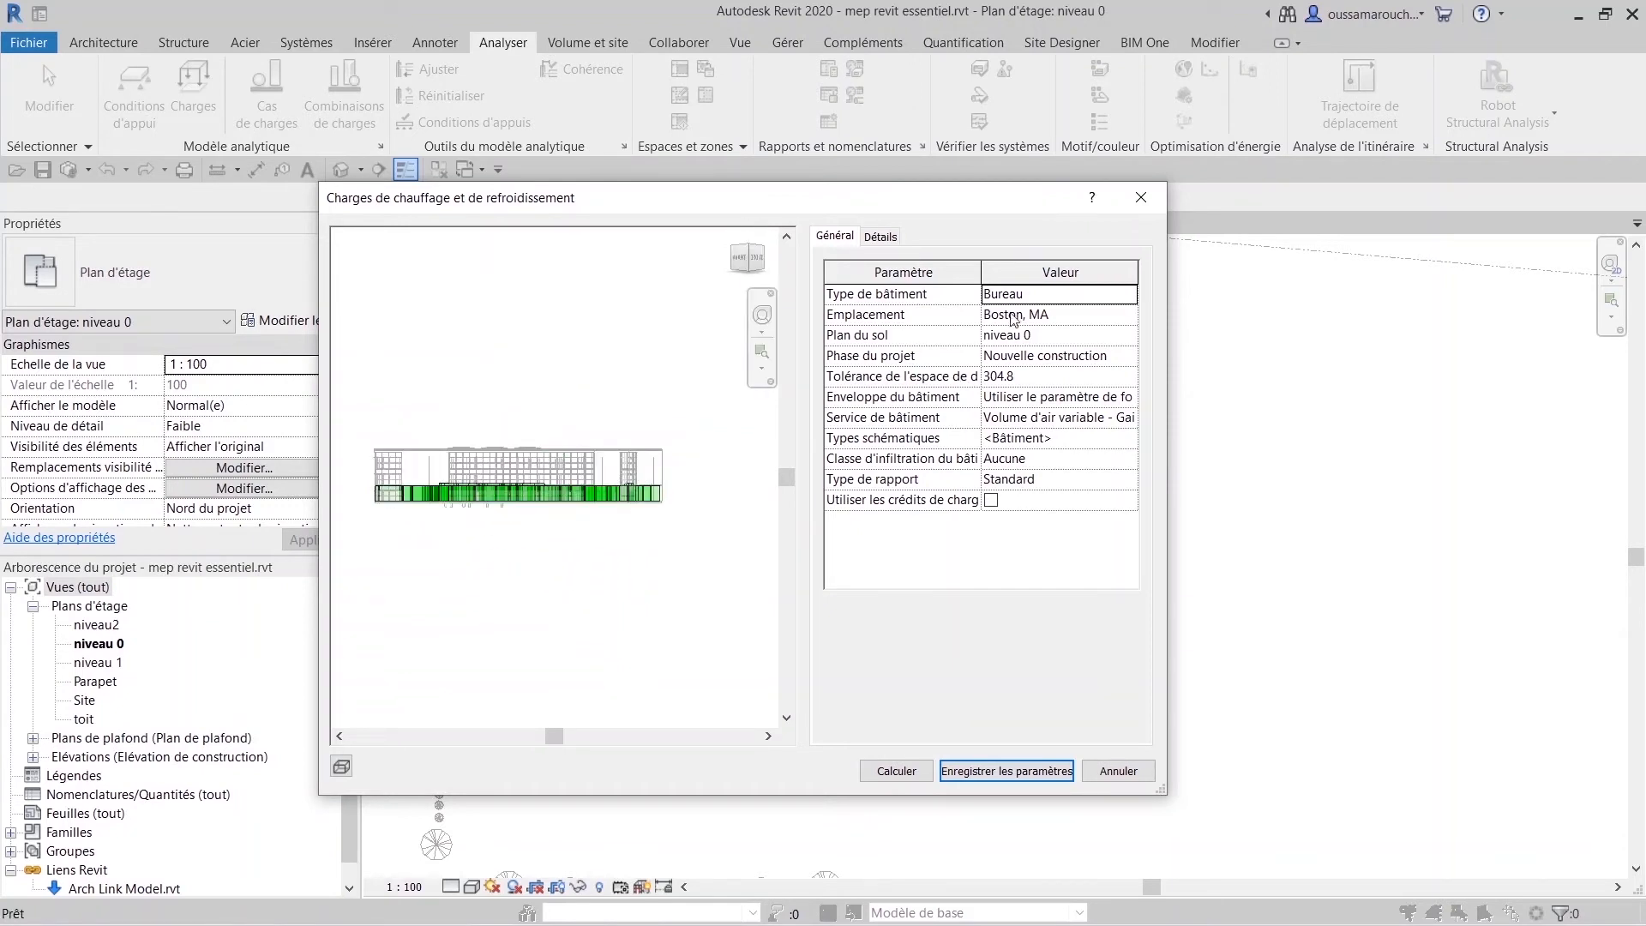
pyautogui.click(1114, 314)
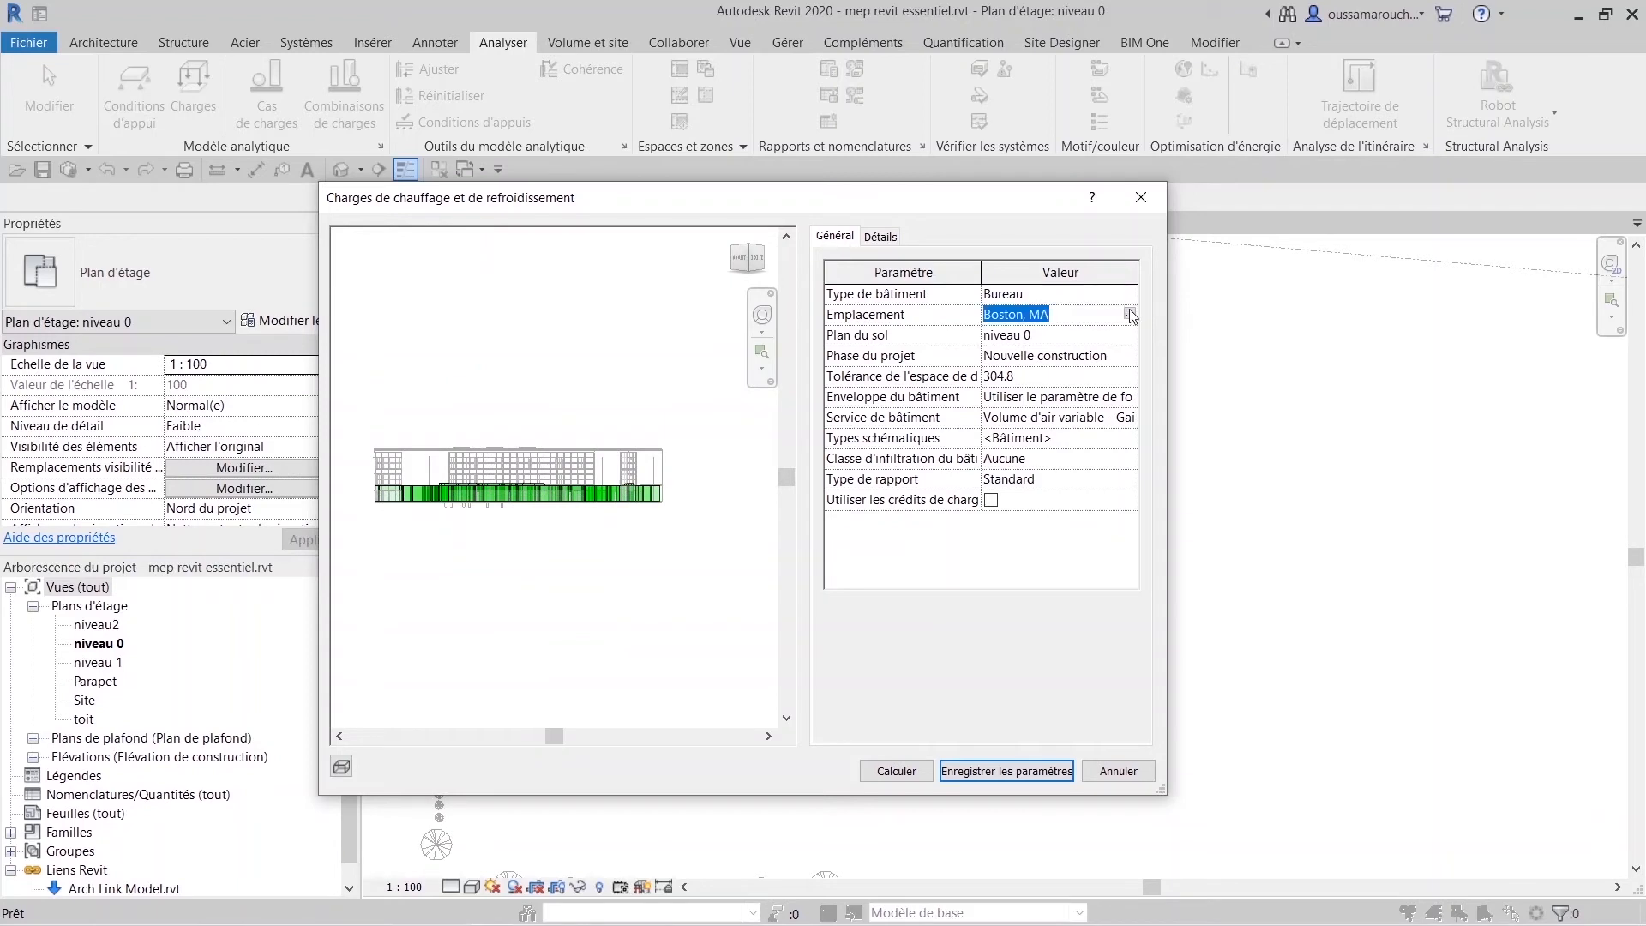
pyautogui.click(1129, 314)
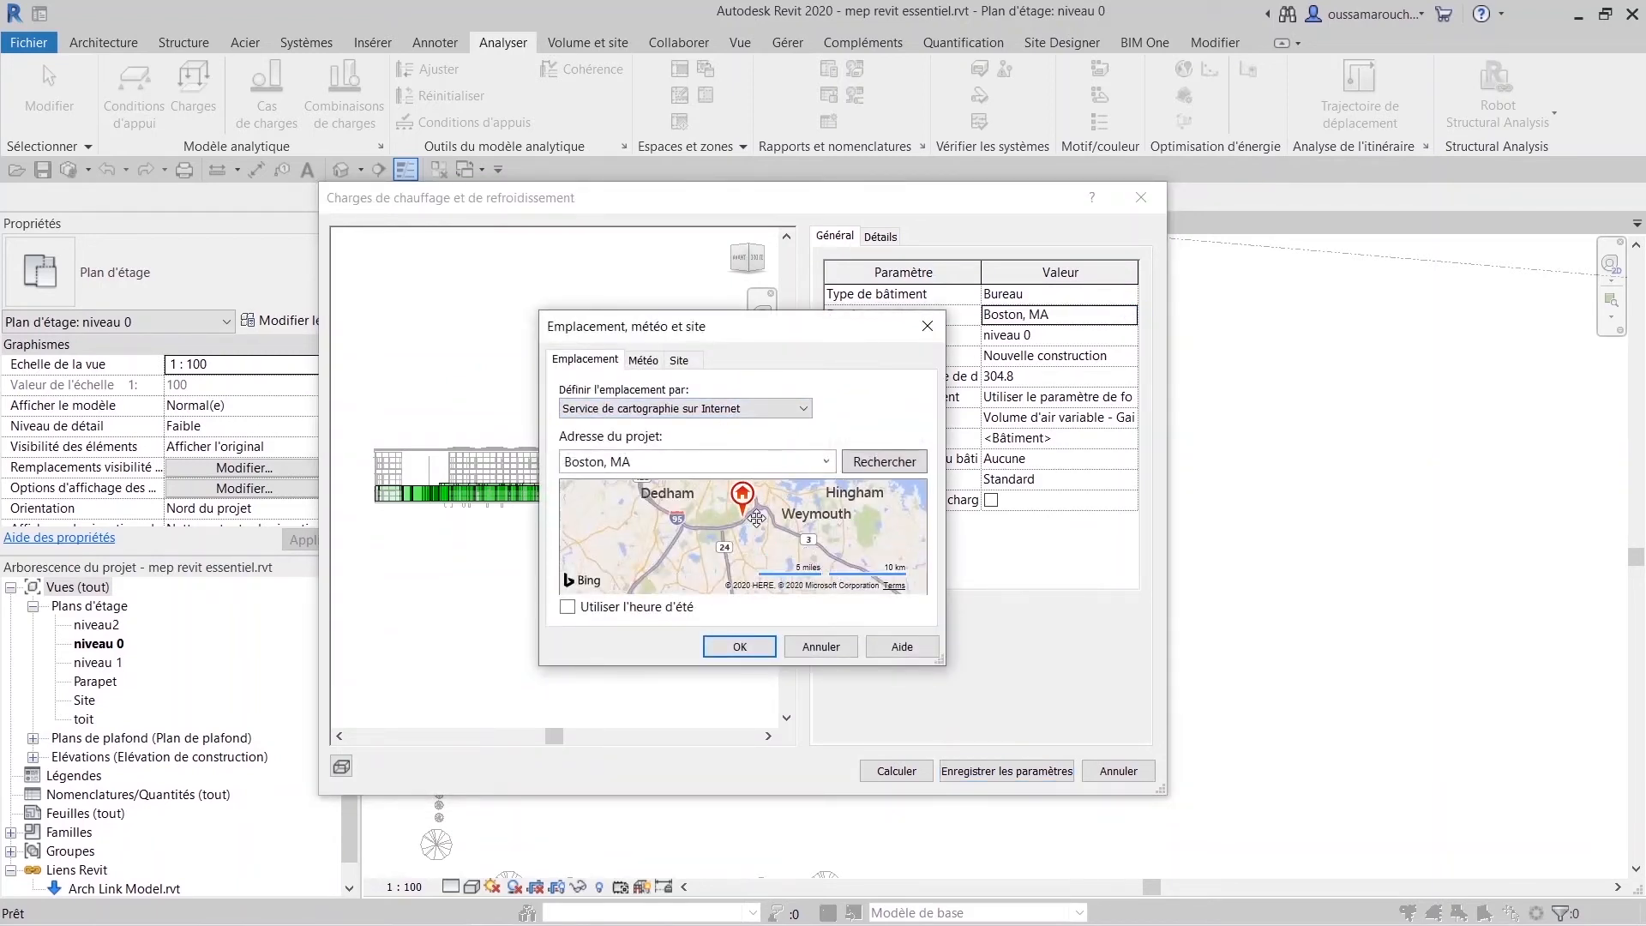
pyautogui.moveTo(750, 550); pyautogui.dragTo(769, 485)
pyautogui.click(829, 463)
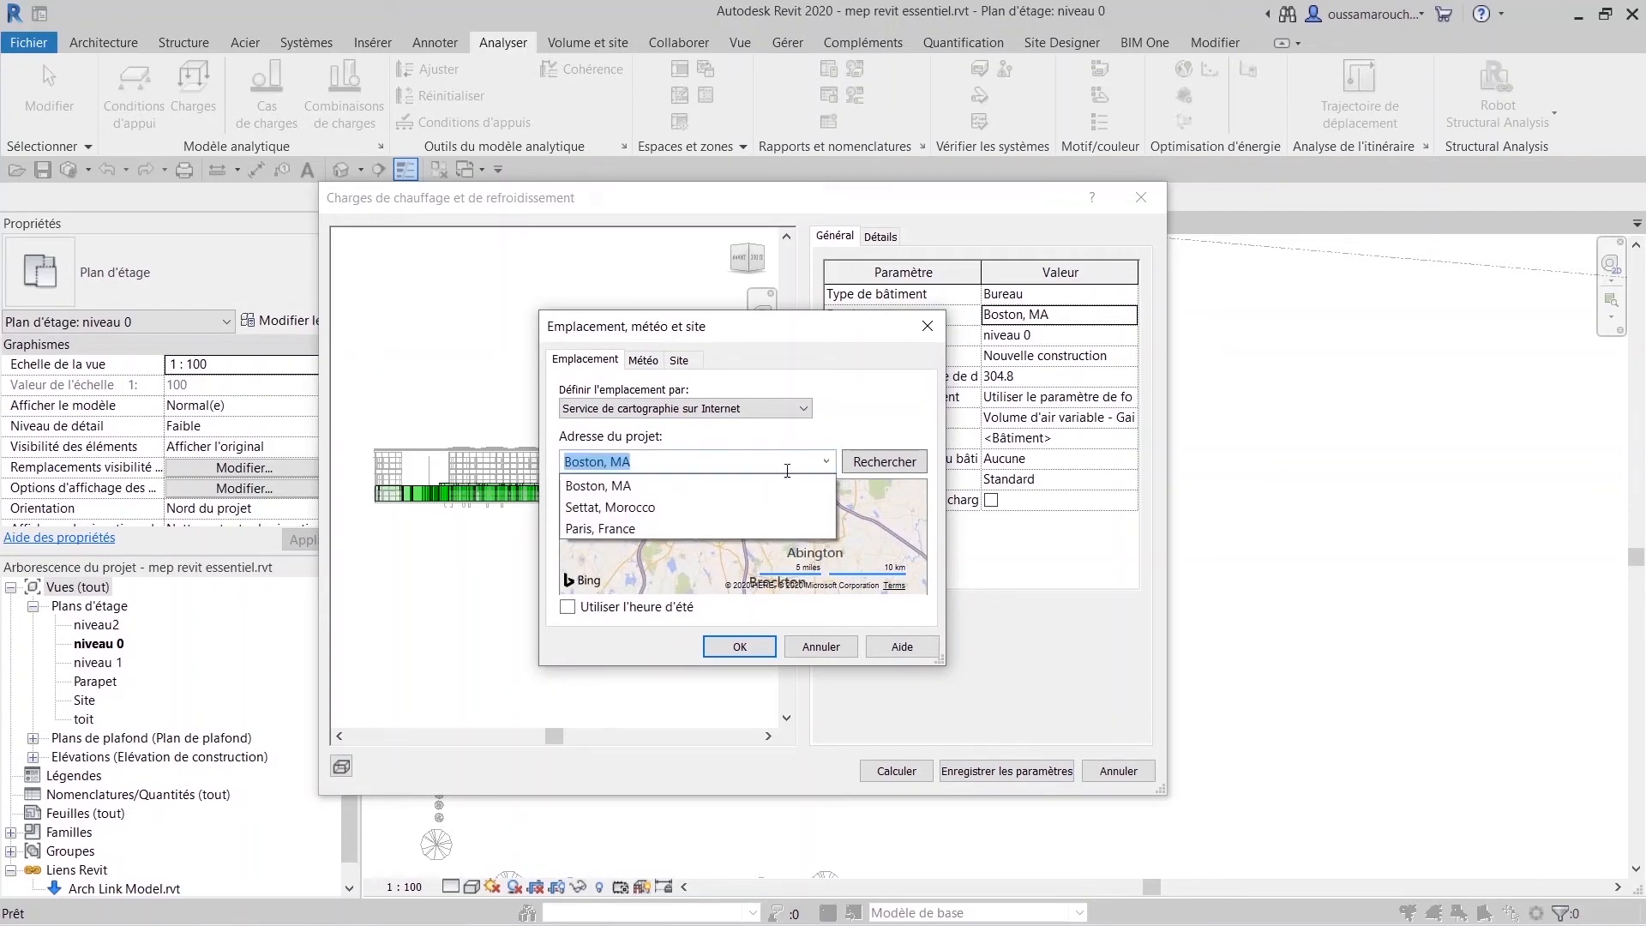
pyautogui.click(844, 418)
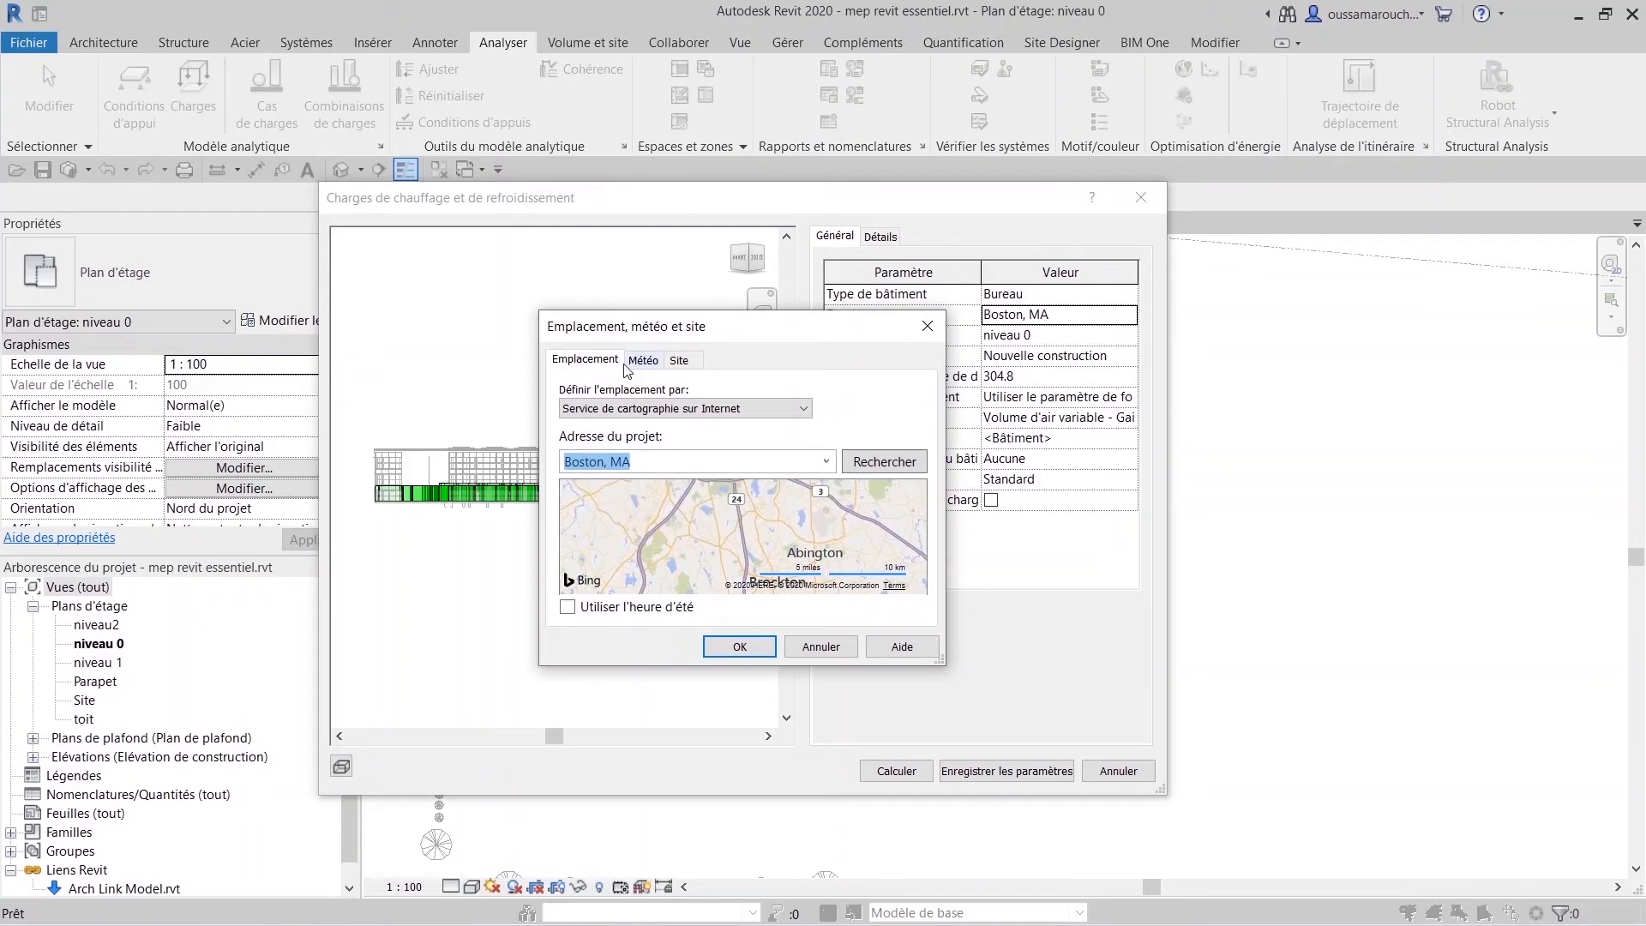
pyautogui.click(656, 363)
pyautogui.click(682, 362)
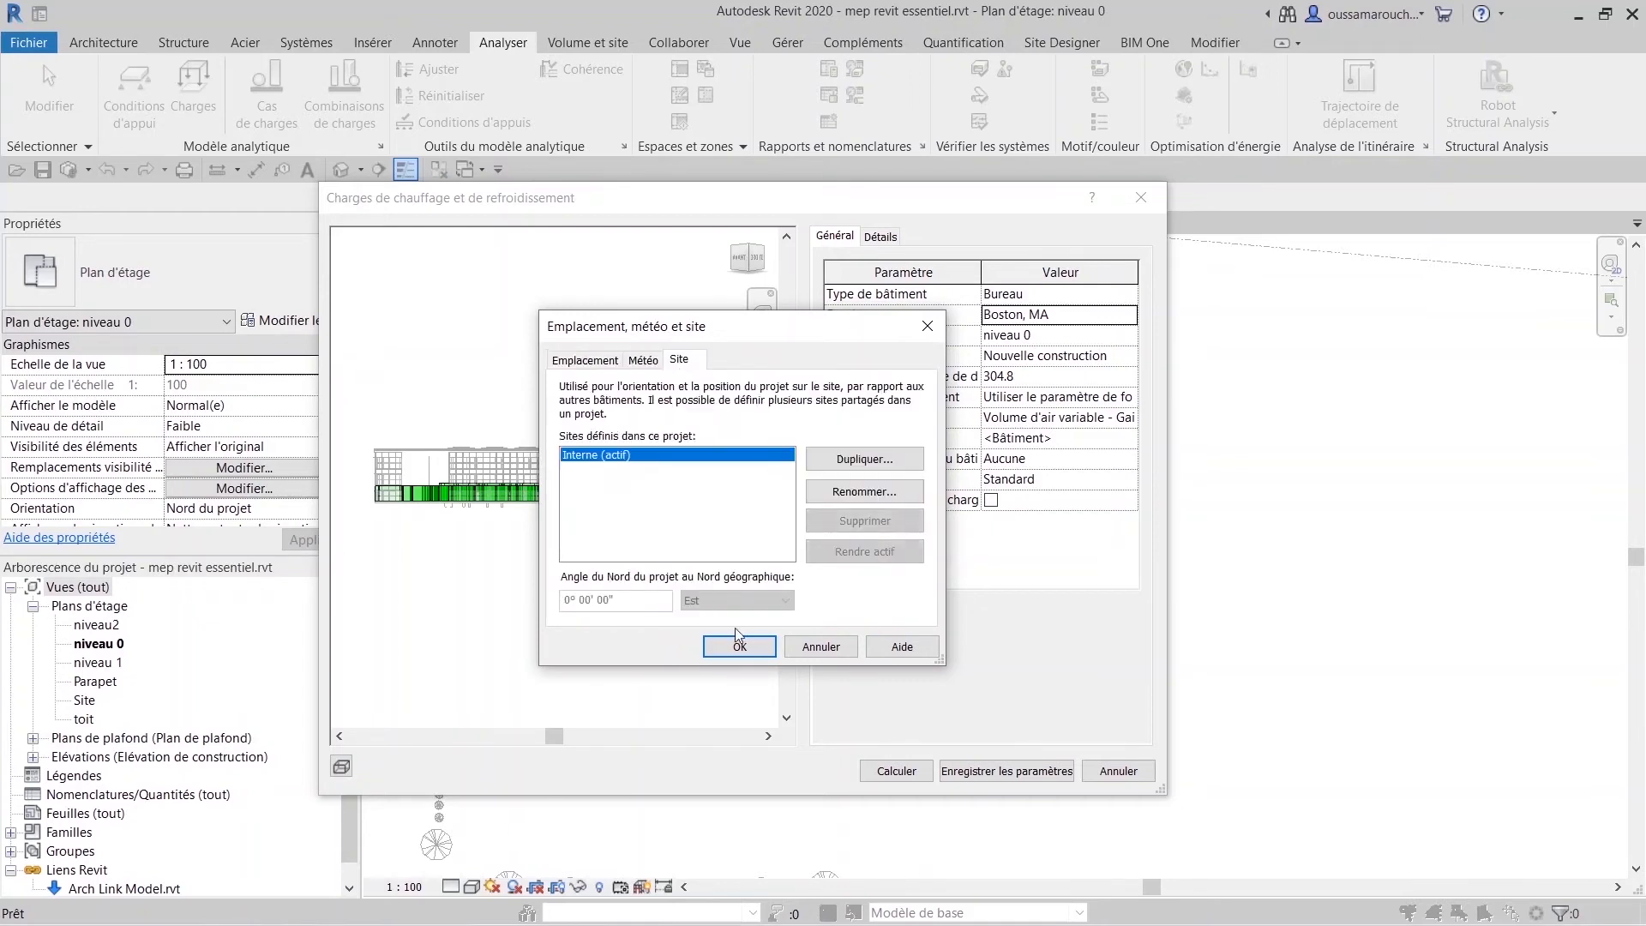
pyautogui.click(807, 649)
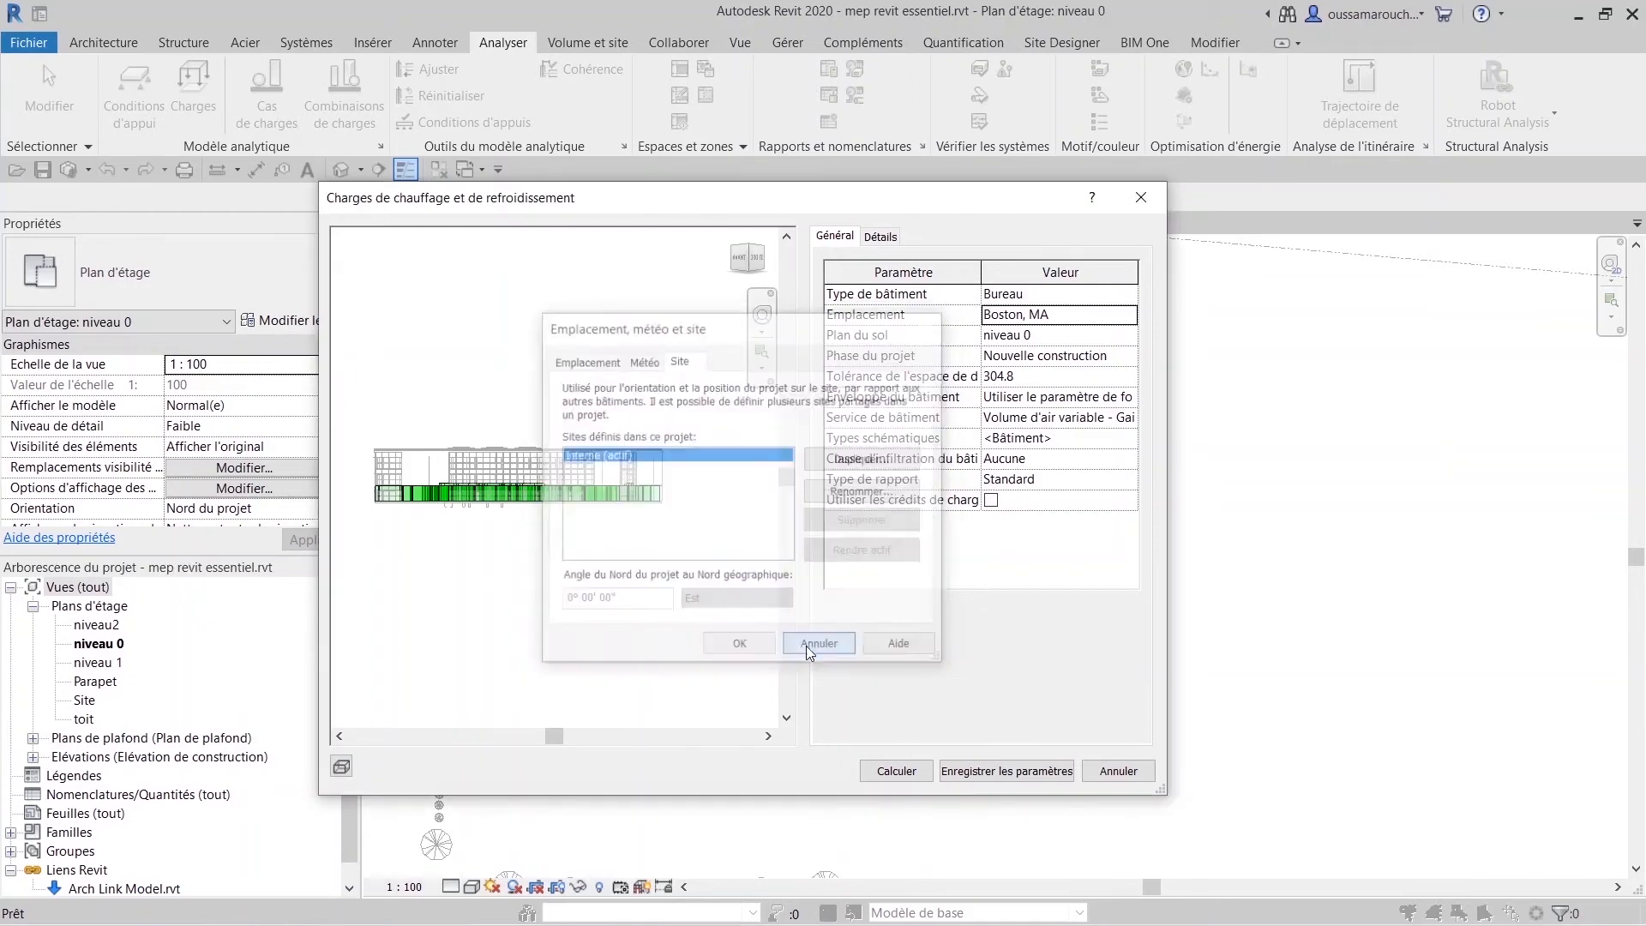
# Review the project phase setting and the building model's zone list, and return to the general load parameters.
pyautogui.click(1087, 356)
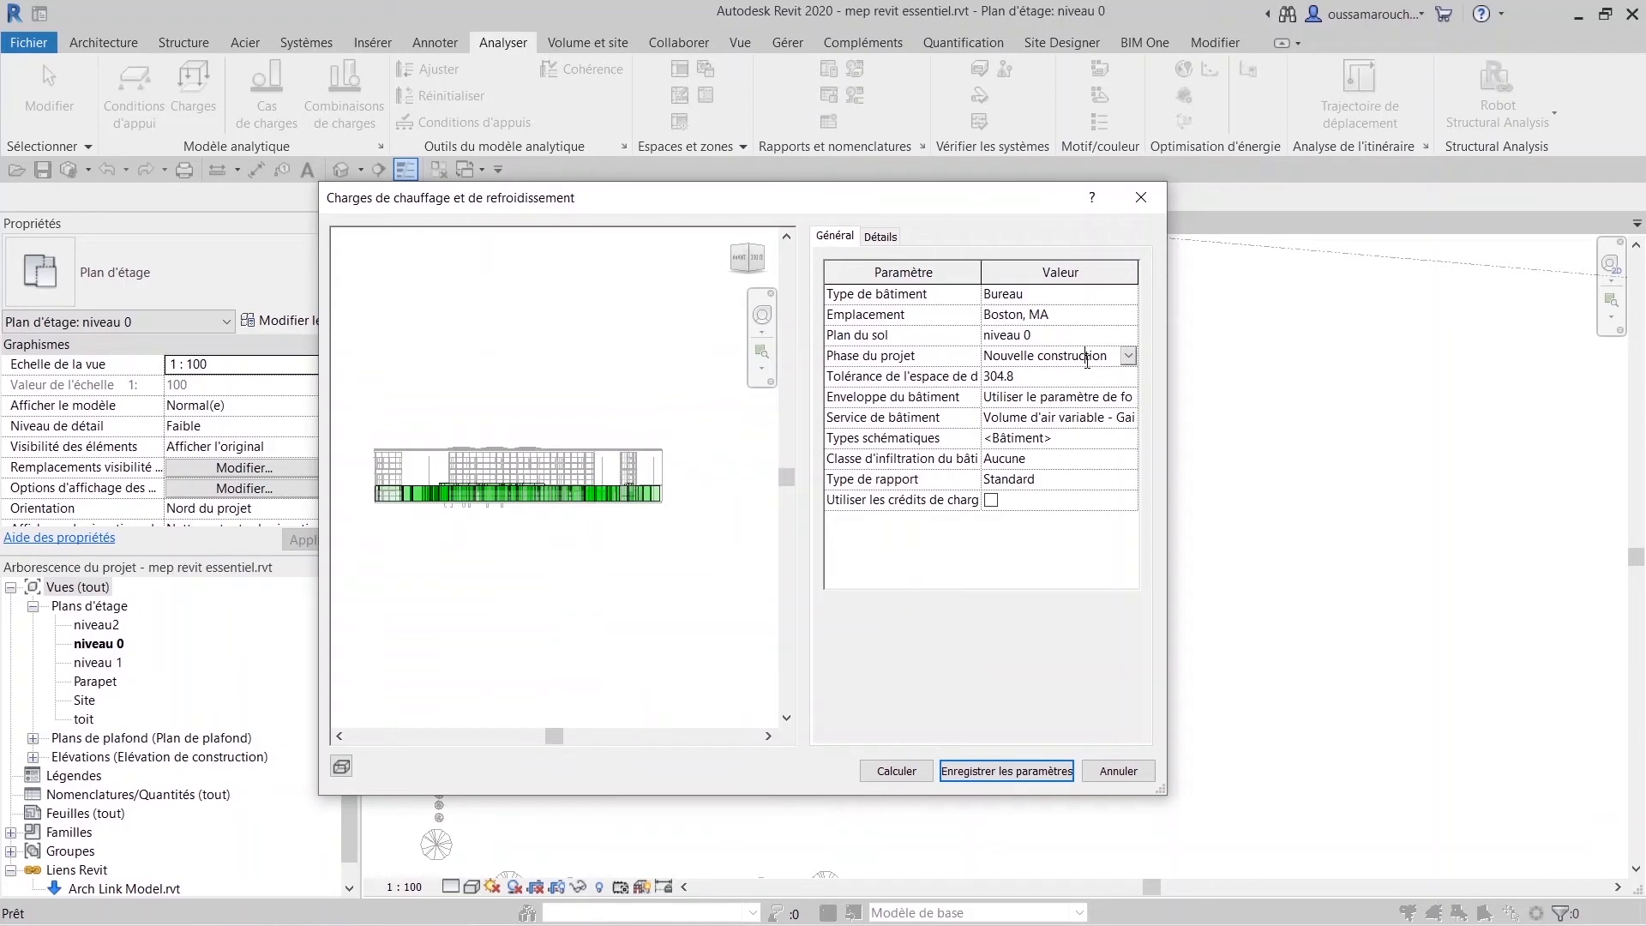
pyautogui.click(1130, 357)
pyautogui.click(1132, 357)
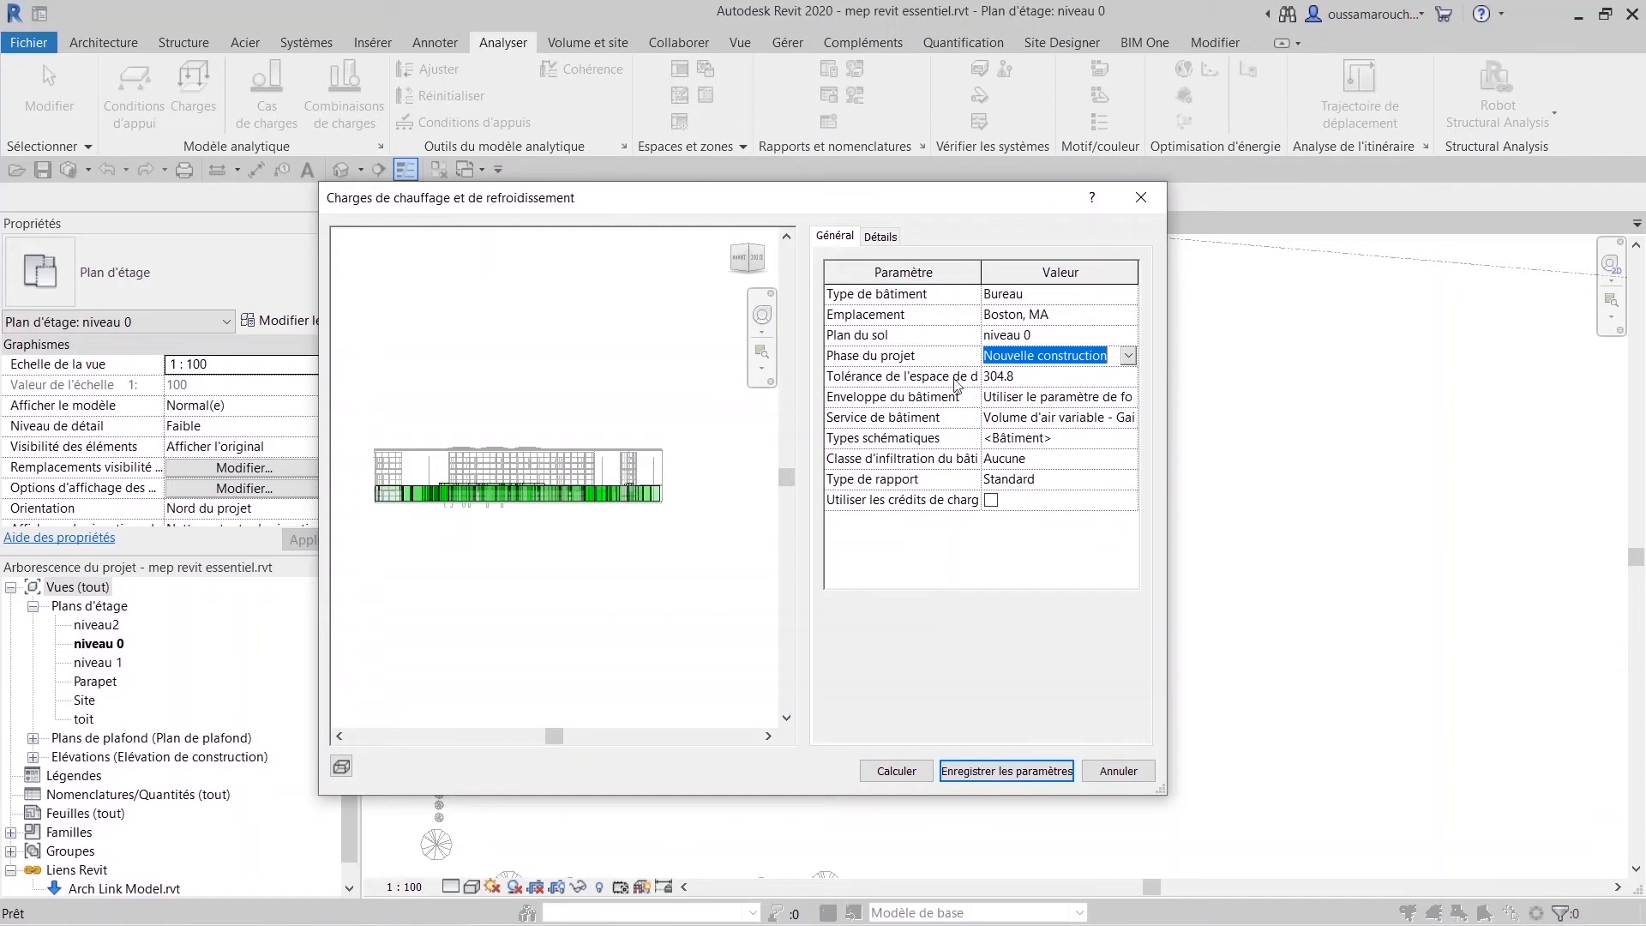
pyautogui.click(888, 238)
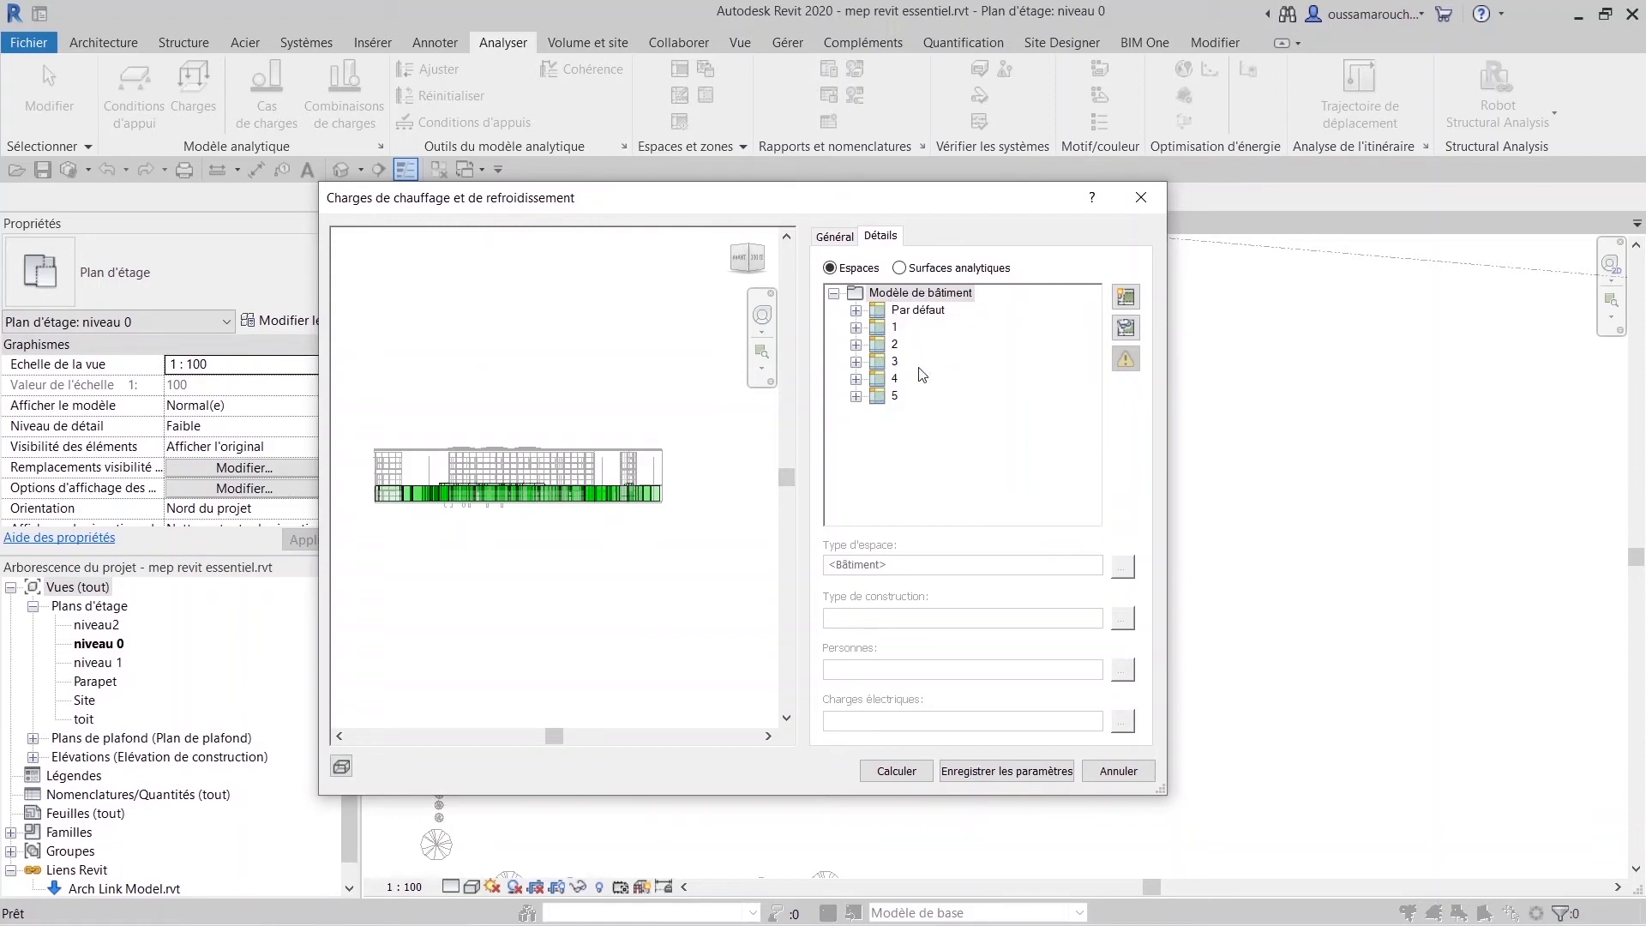
pyautogui.click(845, 242)
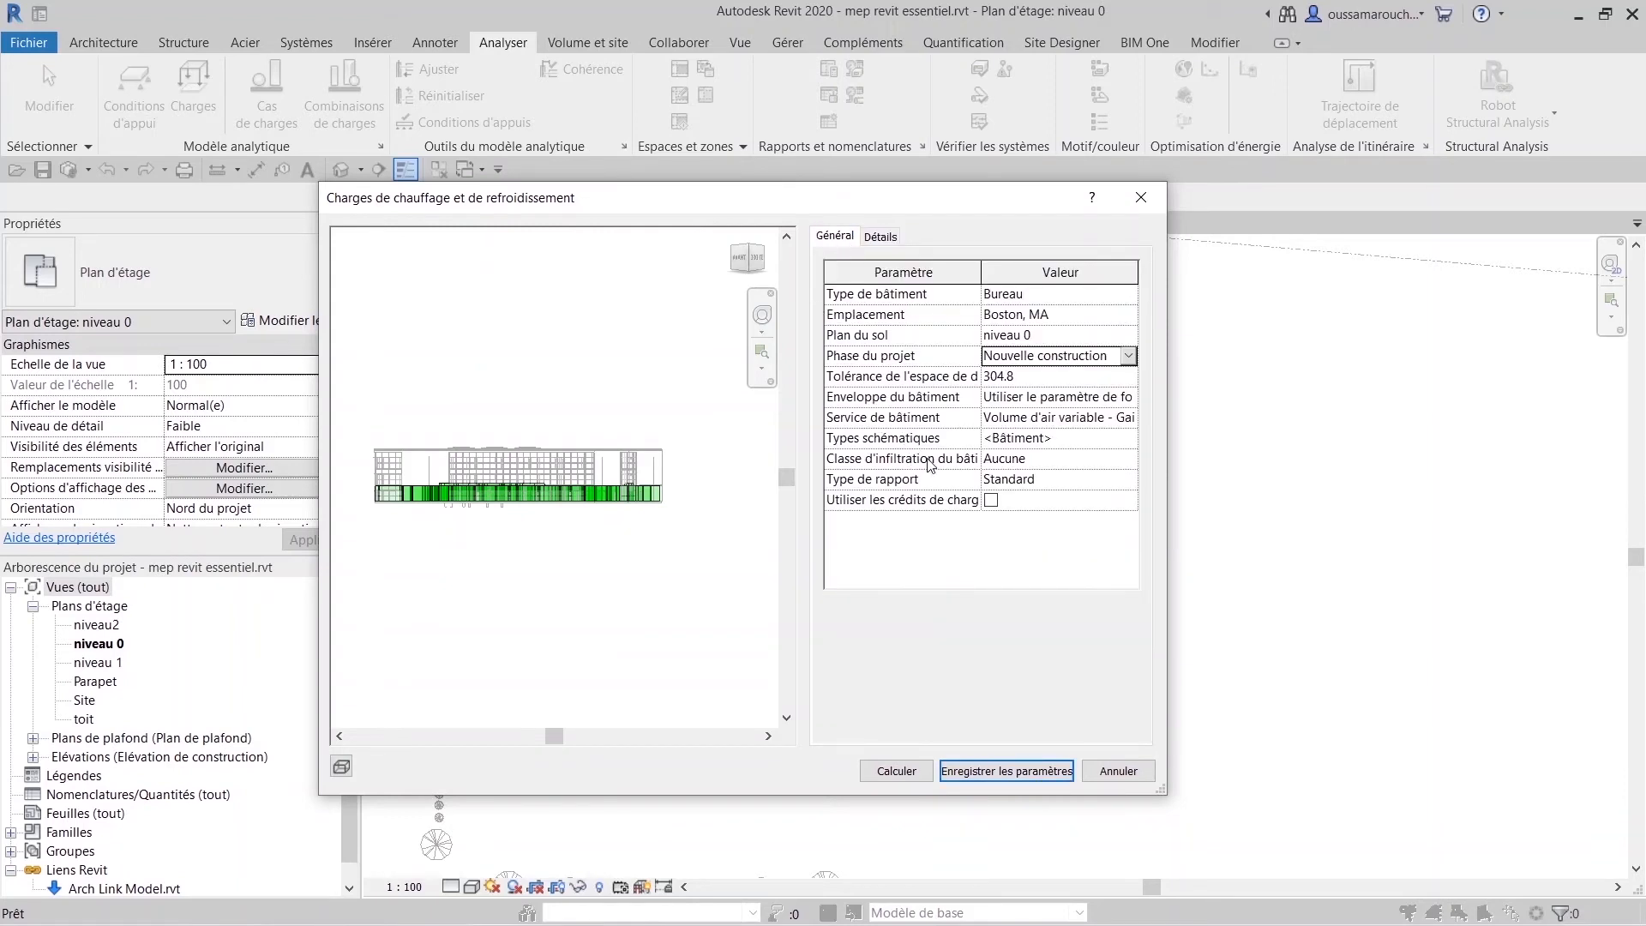
# Set the load report type to Détails.
pyautogui.click(1038, 487)
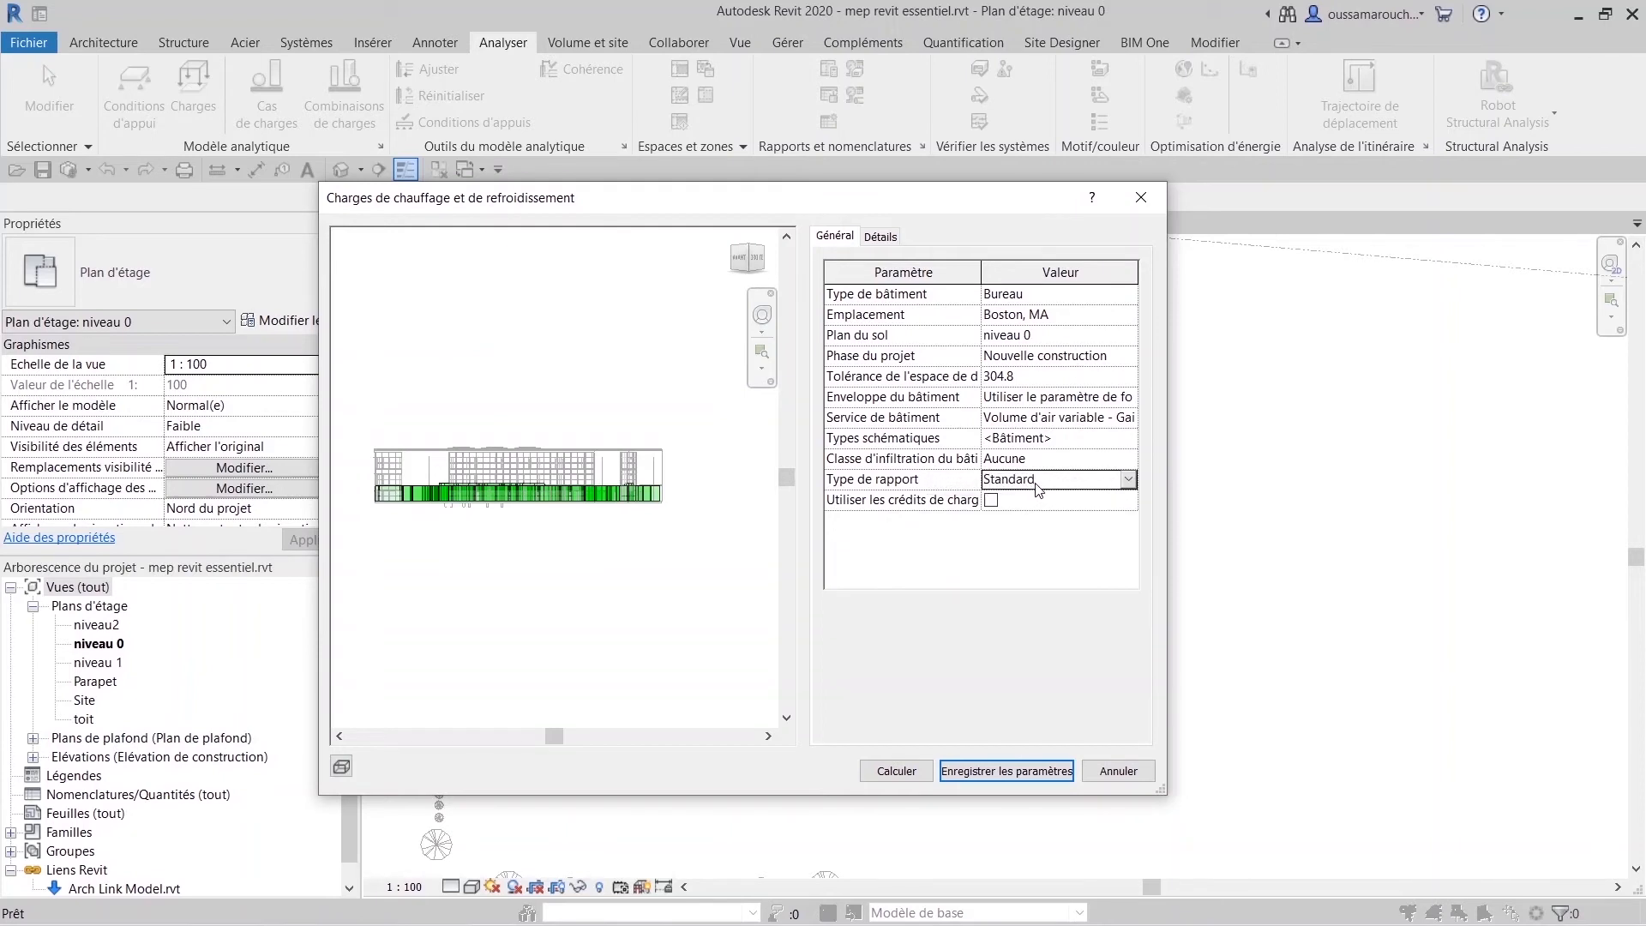
pyautogui.click(1129, 479)
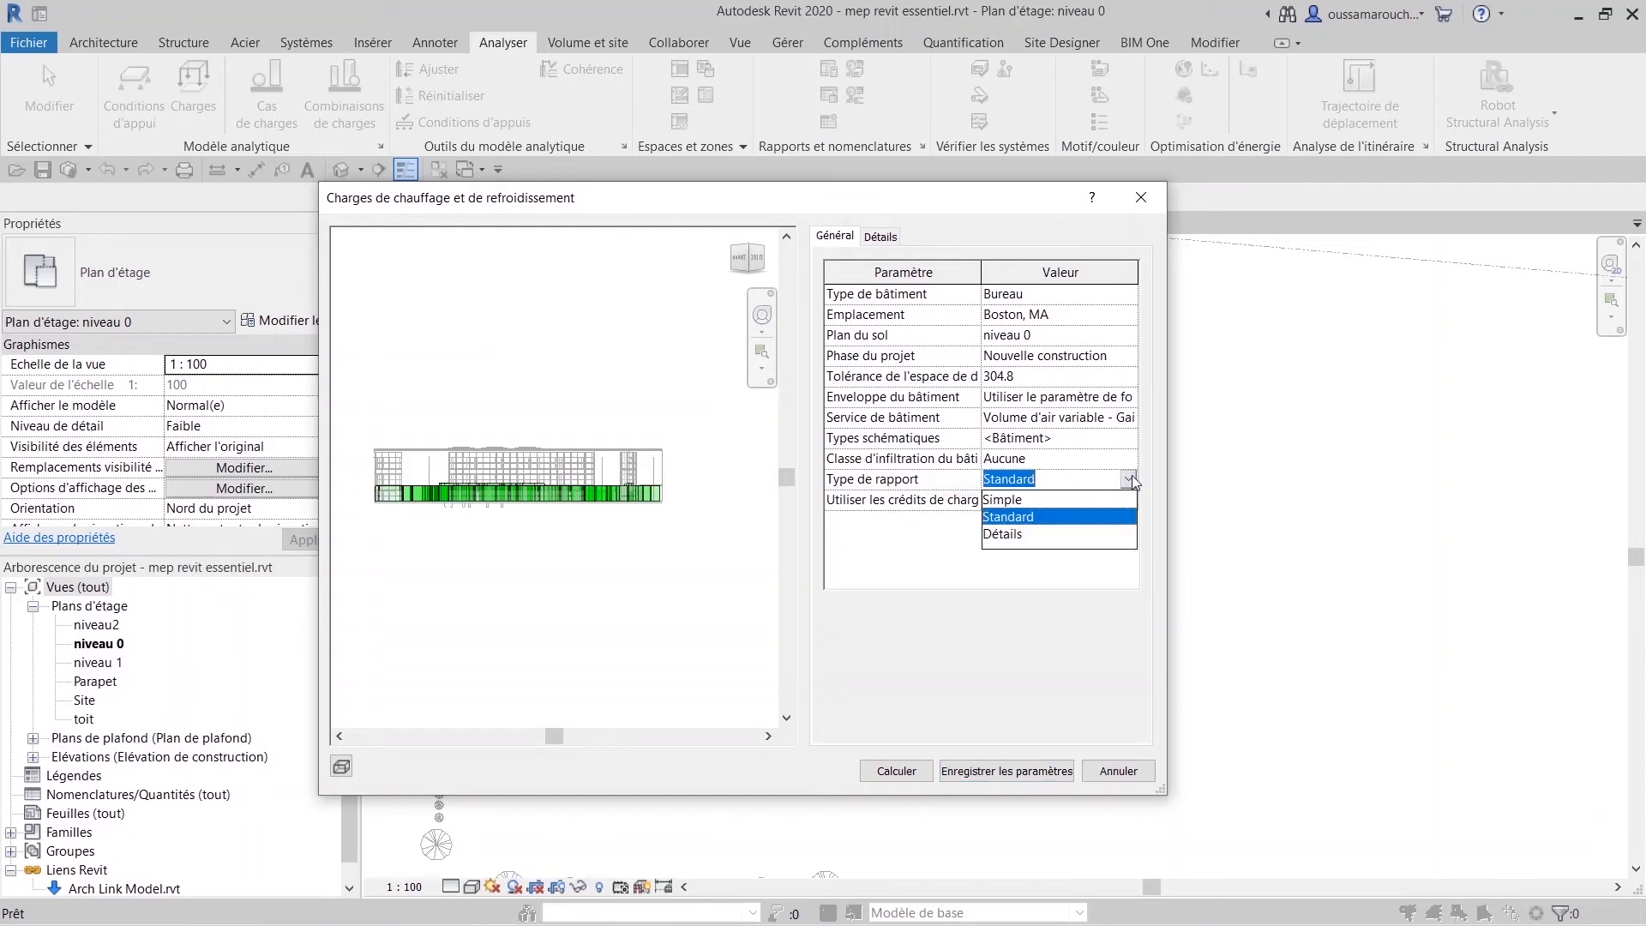
pyautogui.click(1029, 536)
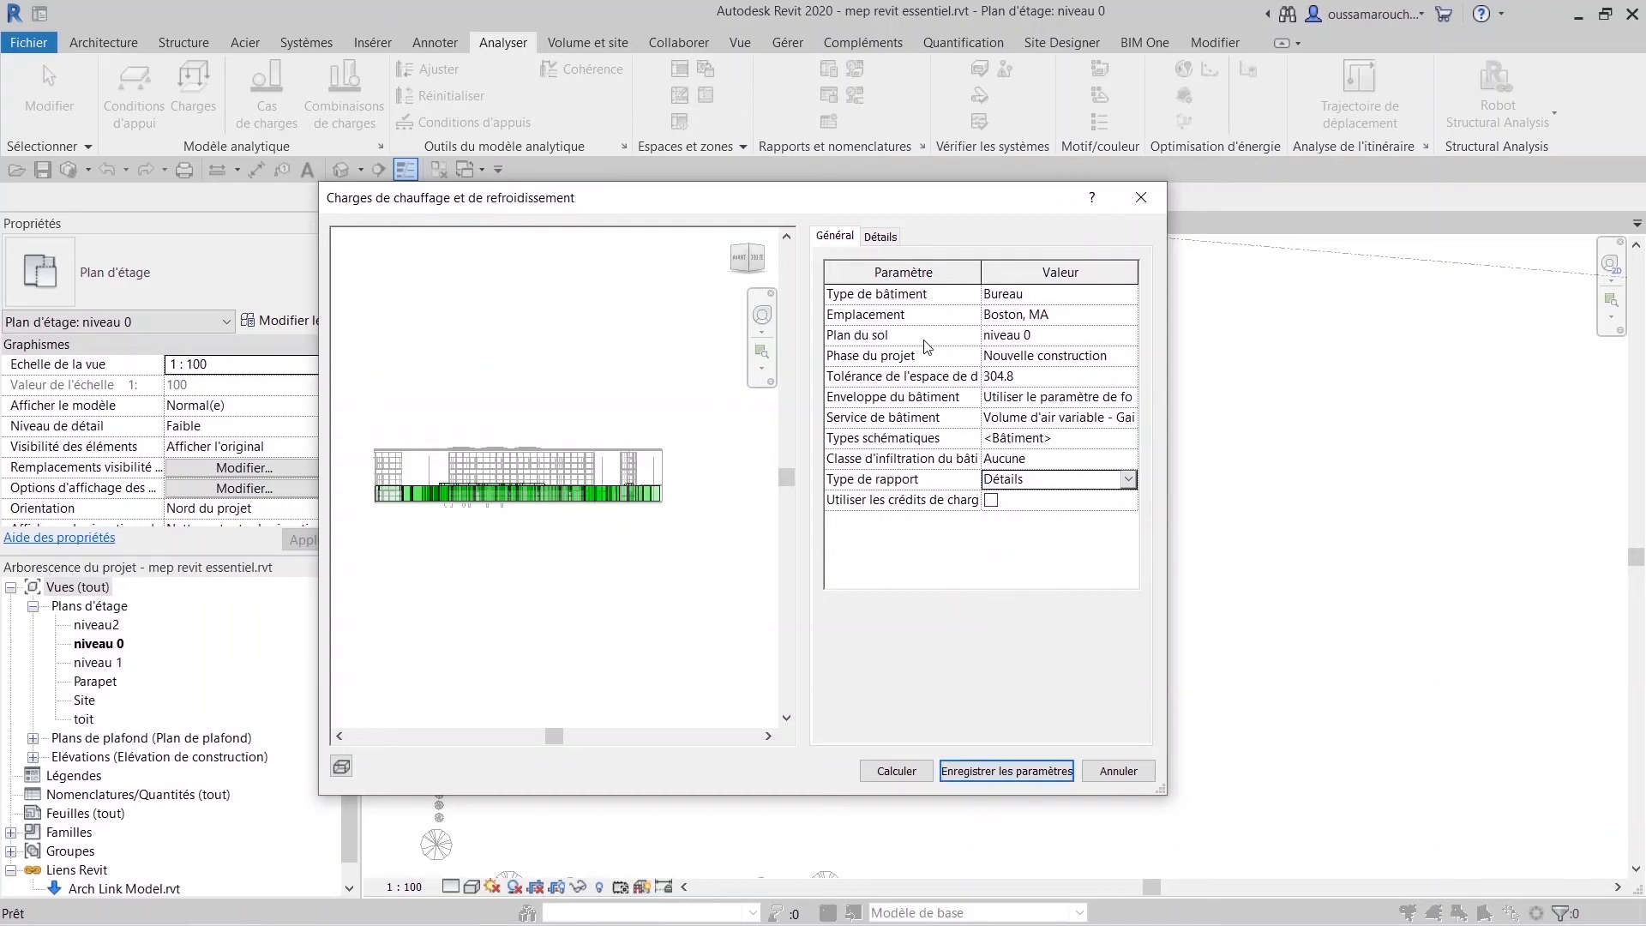
# Review the default zone's details with the preview in 3D, and list the spaces contained in zone 2.
pyautogui.click(881, 236)
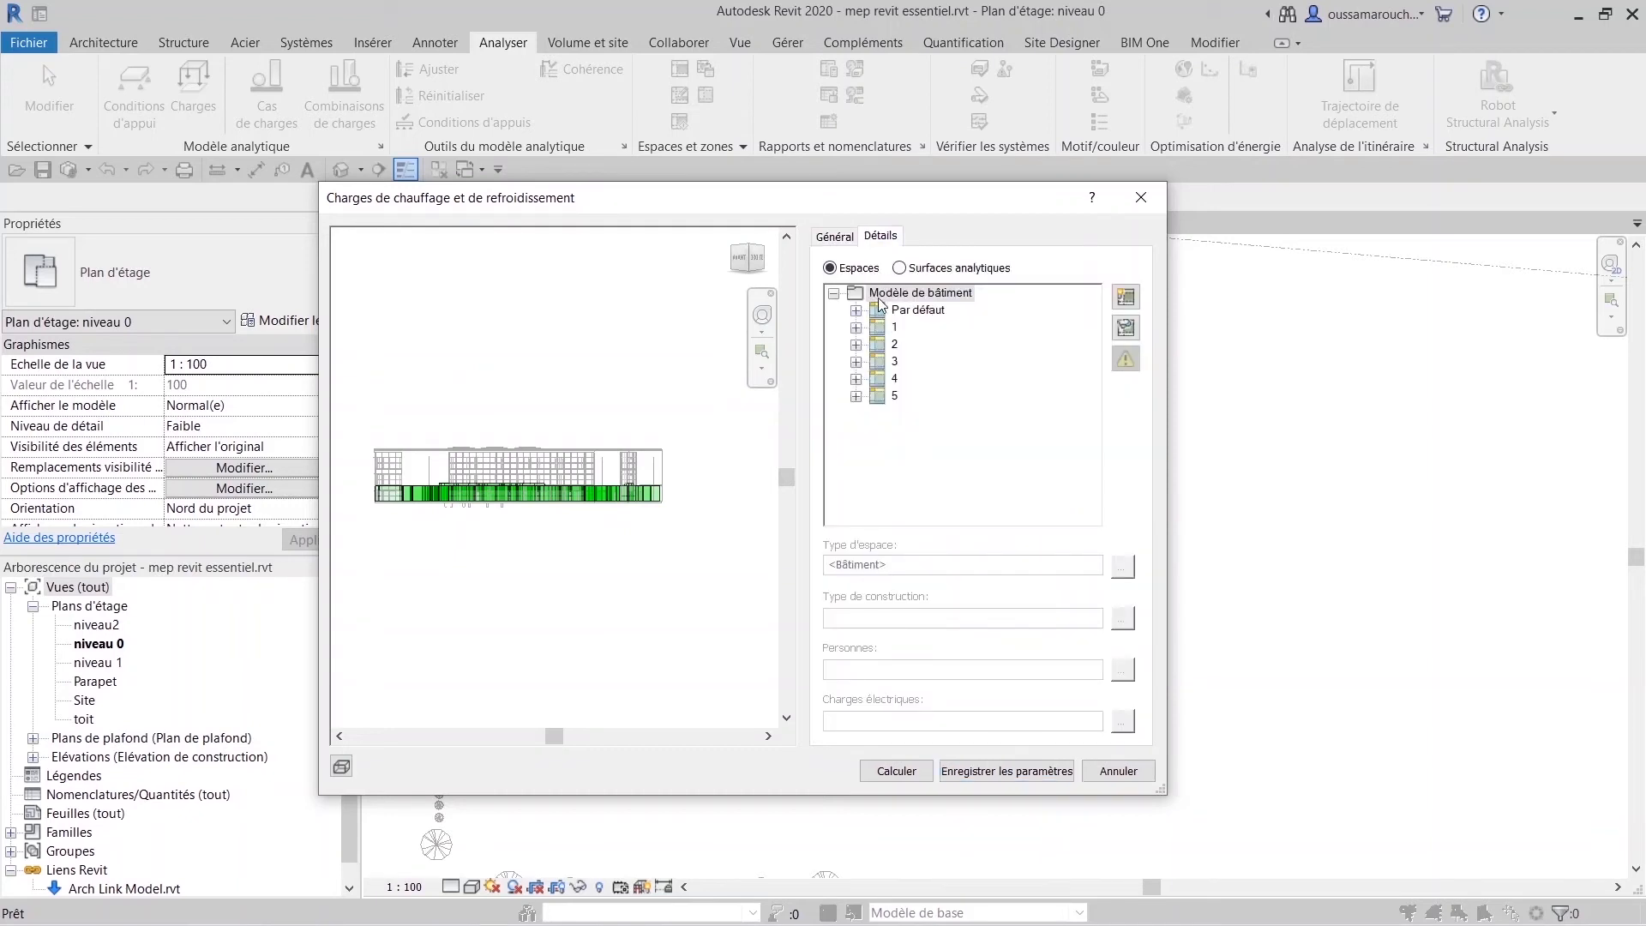
pyautogui.click(902, 310)
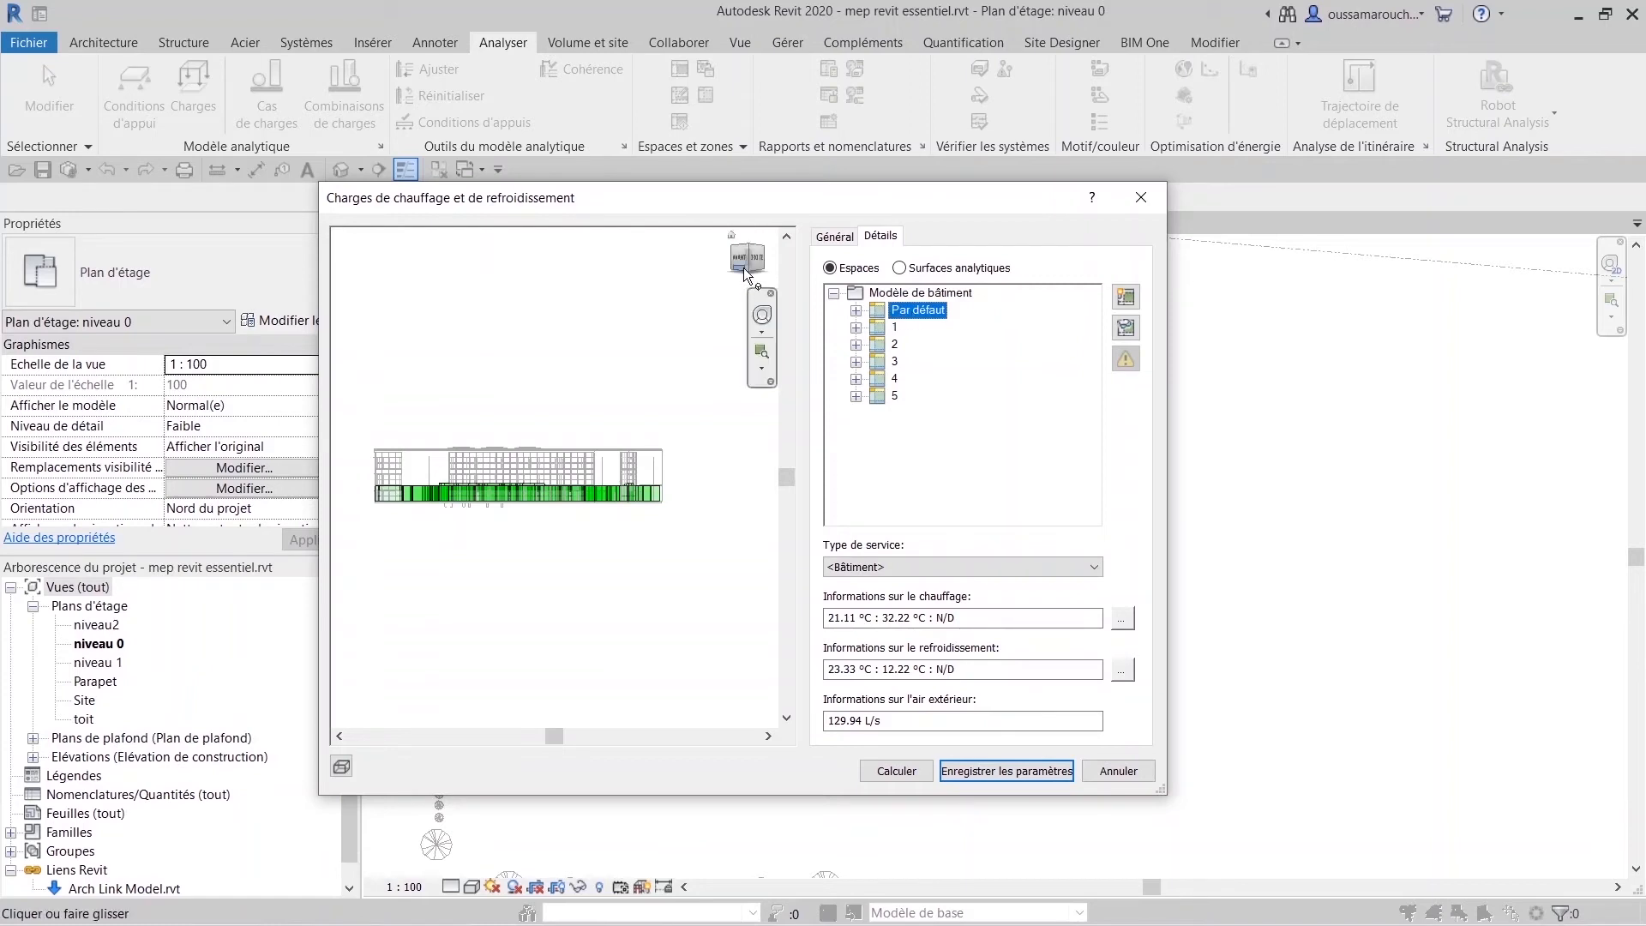
pyautogui.moveTo(743, 267); pyautogui.dragTo(733, 297)
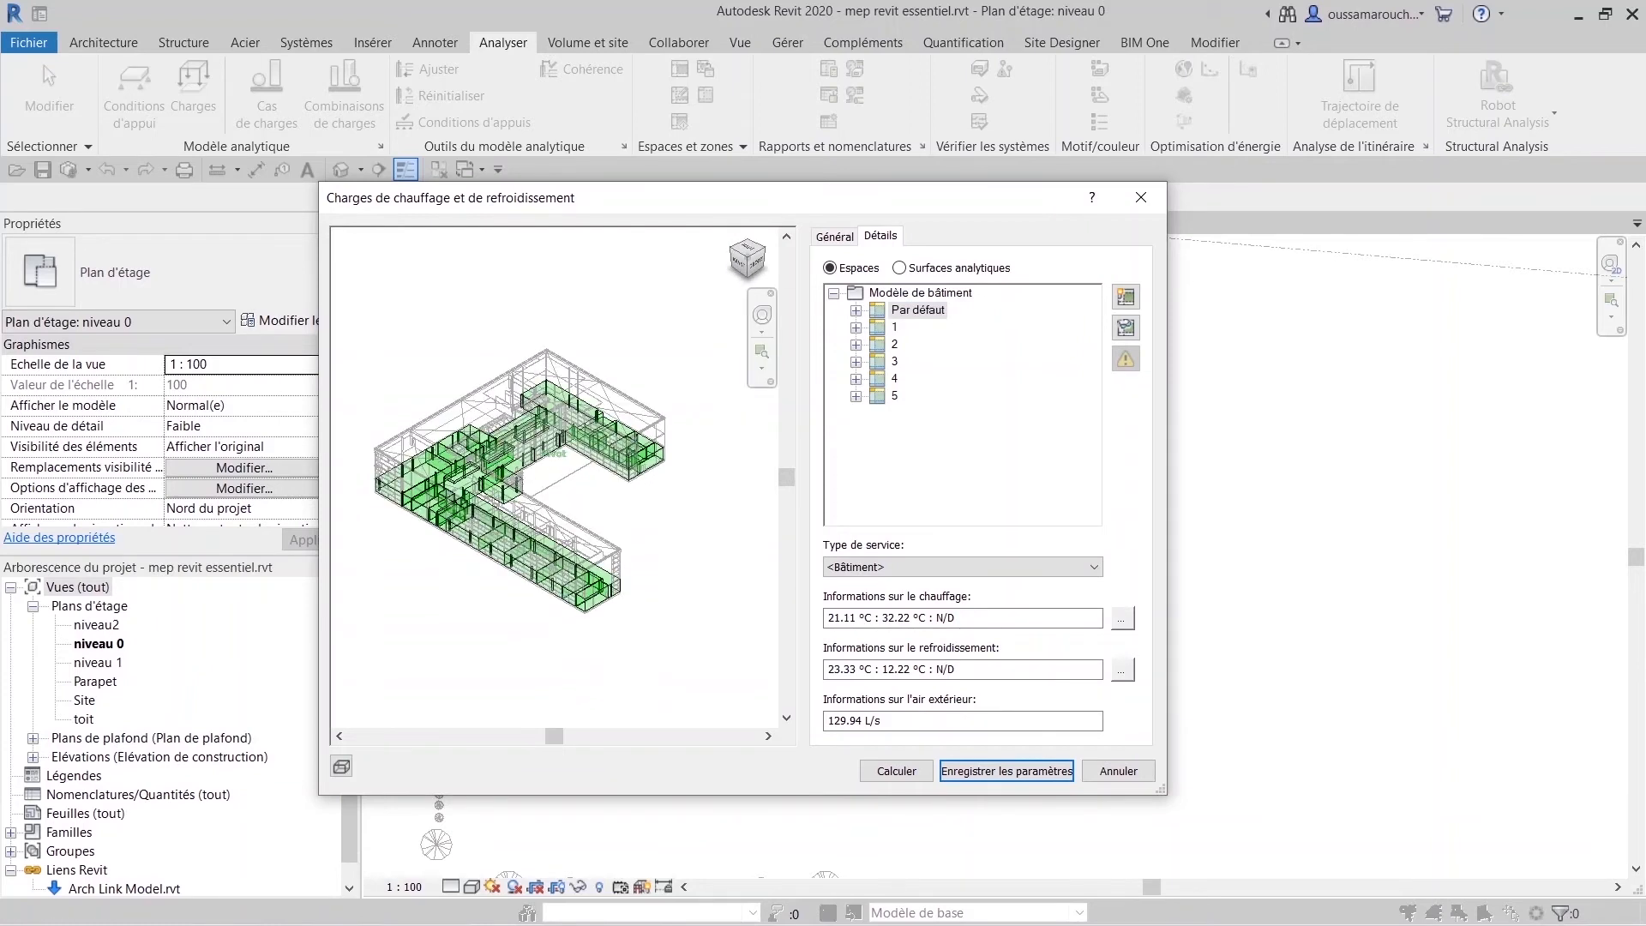
pyautogui.doubleClick(892, 345)
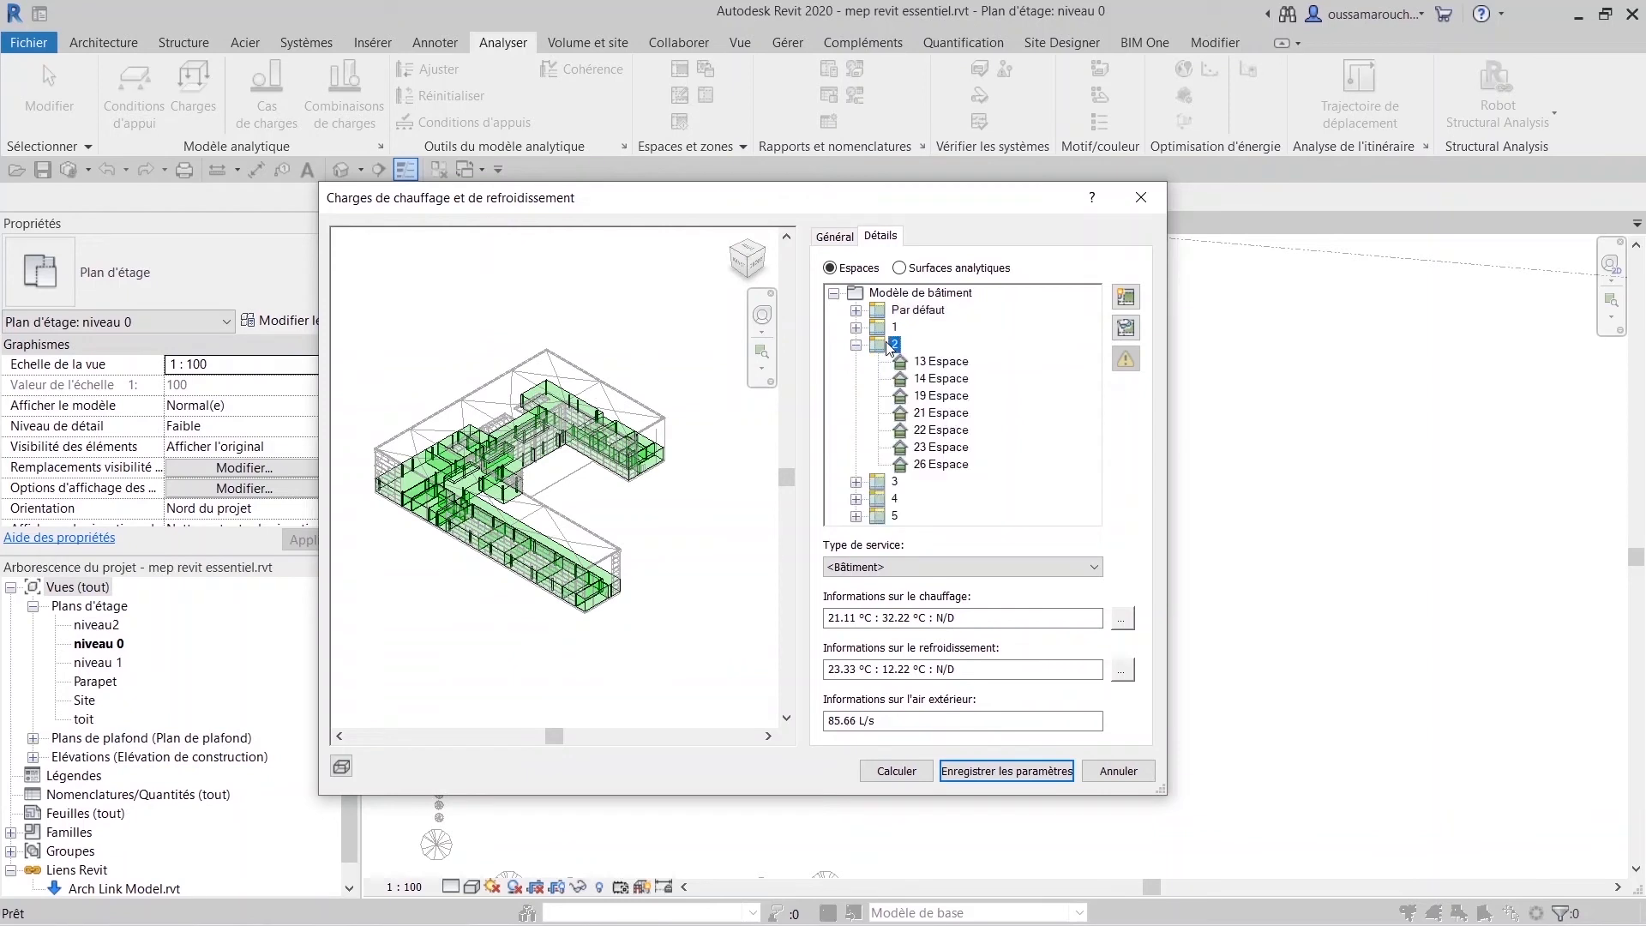
pyautogui.doubleClick(891, 345)
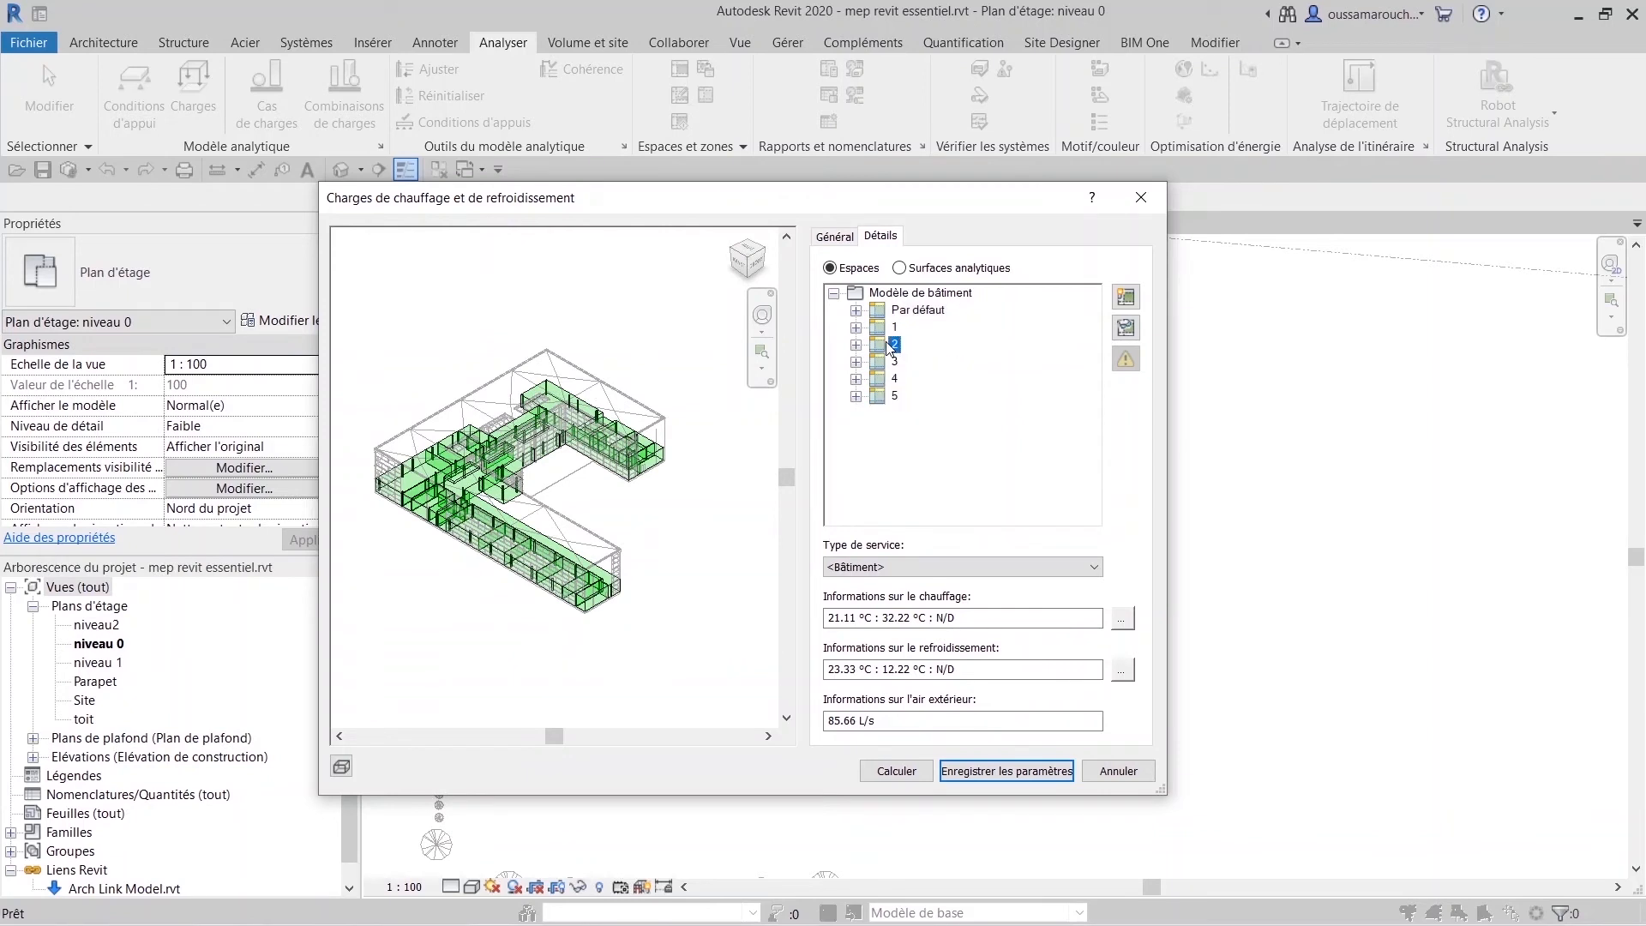
pyautogui.click(856, 346)
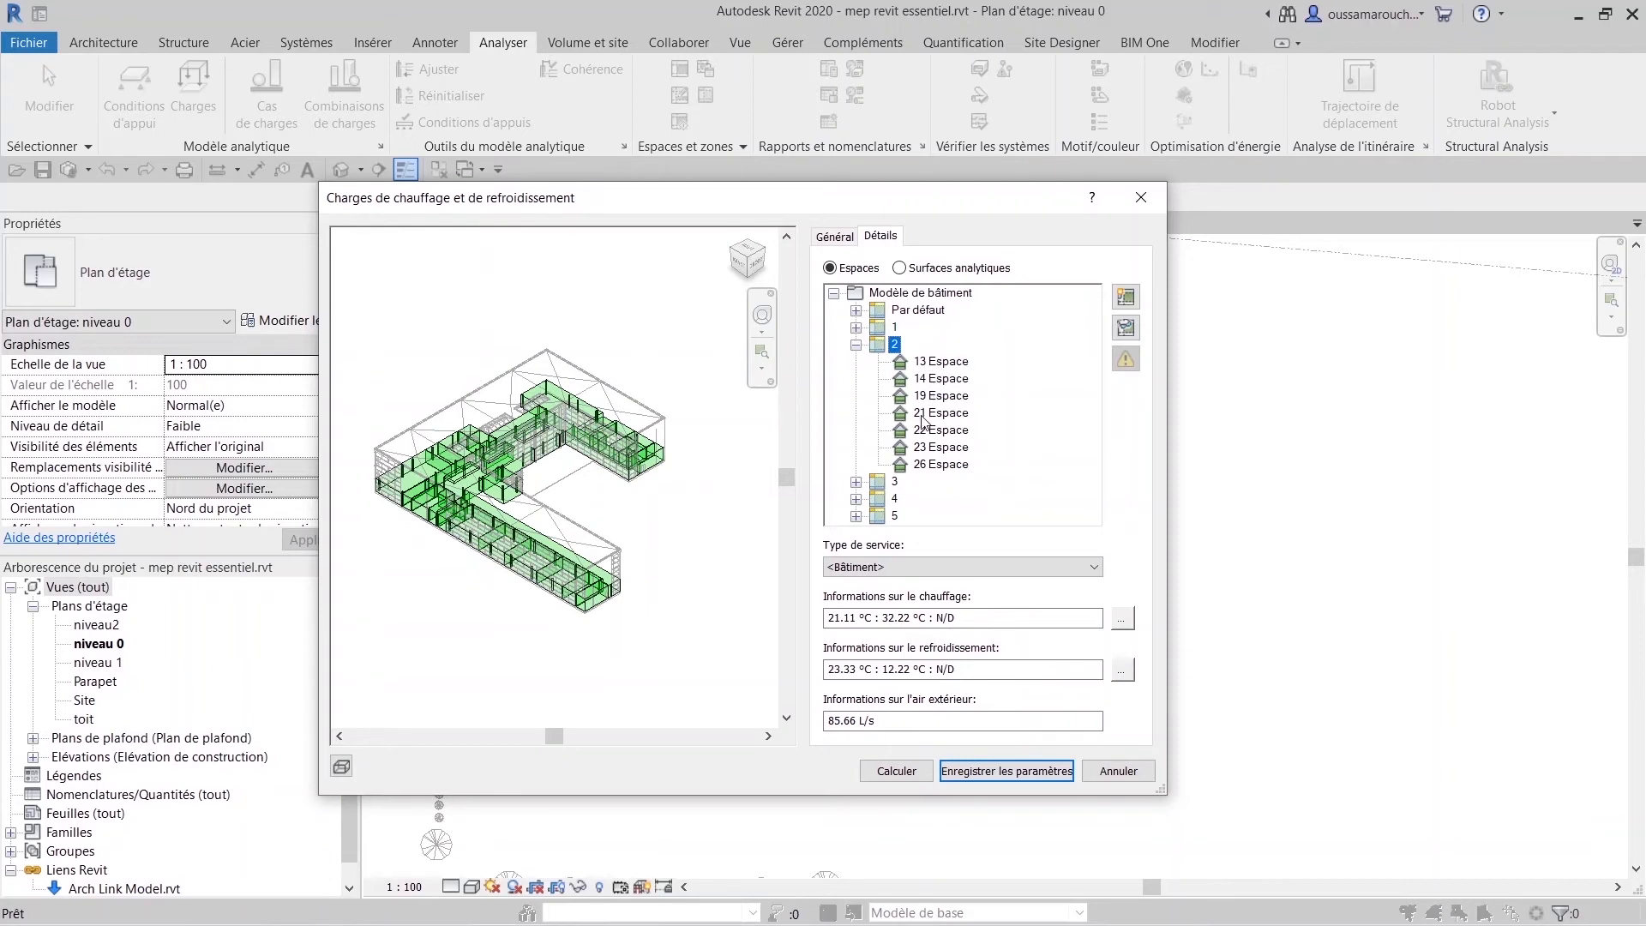
# Highlight zone 2 and space 19 in the 3D preview, isolate each temporarily, and restore the full model display.
pyautogui.click(1126, 297)
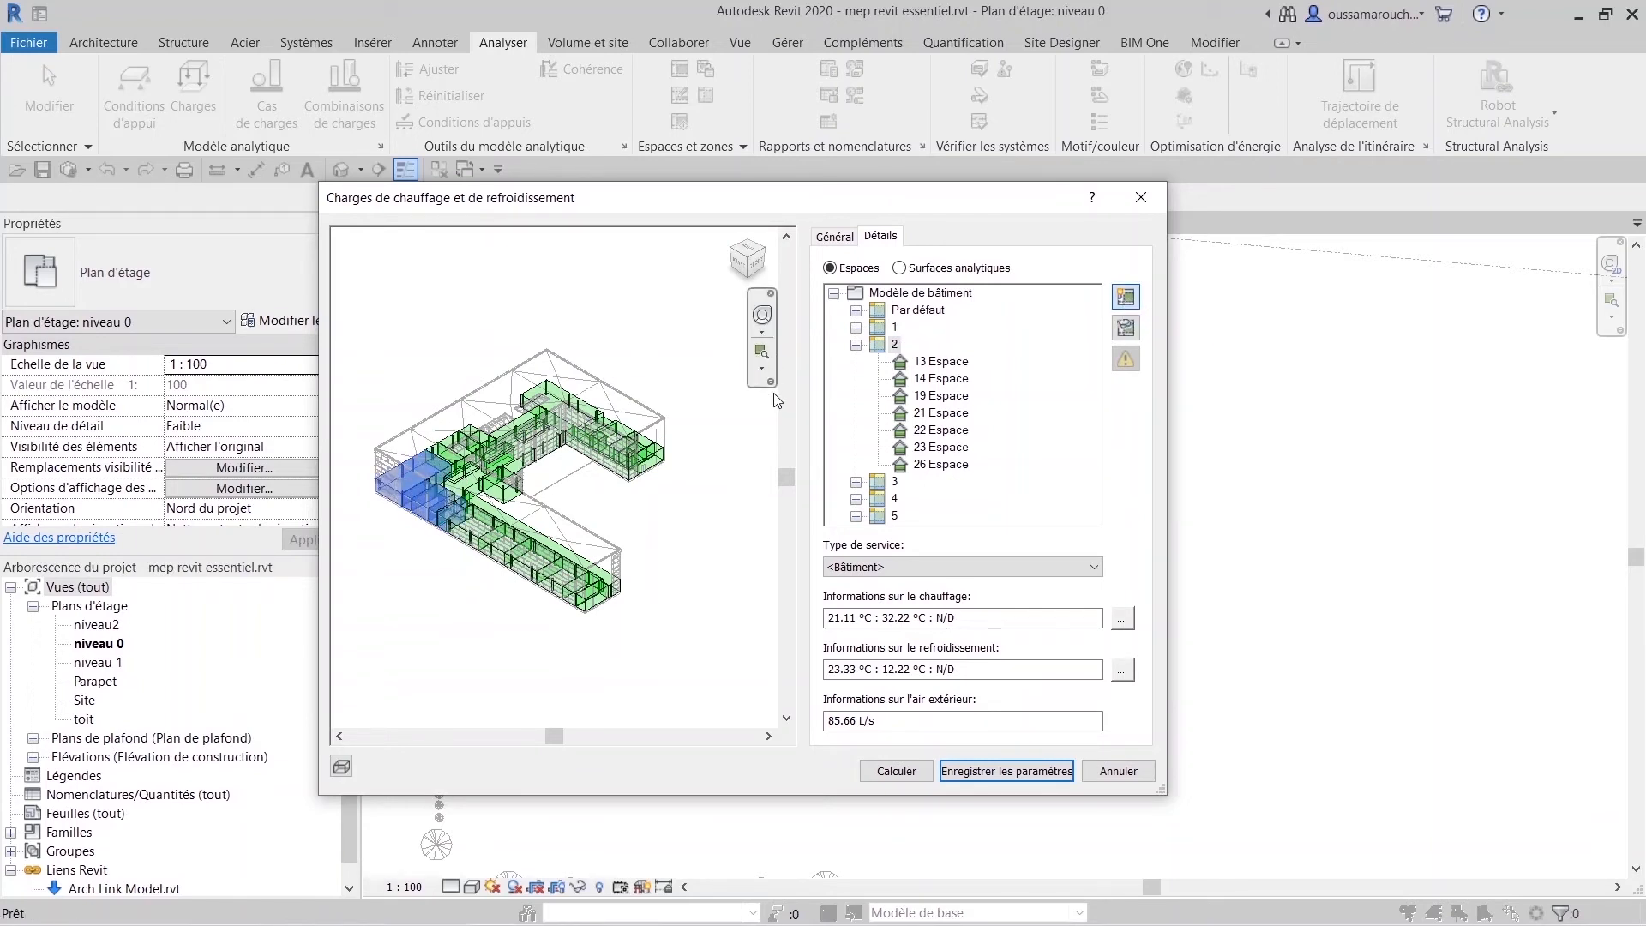
pyautogui.click(935, 397)
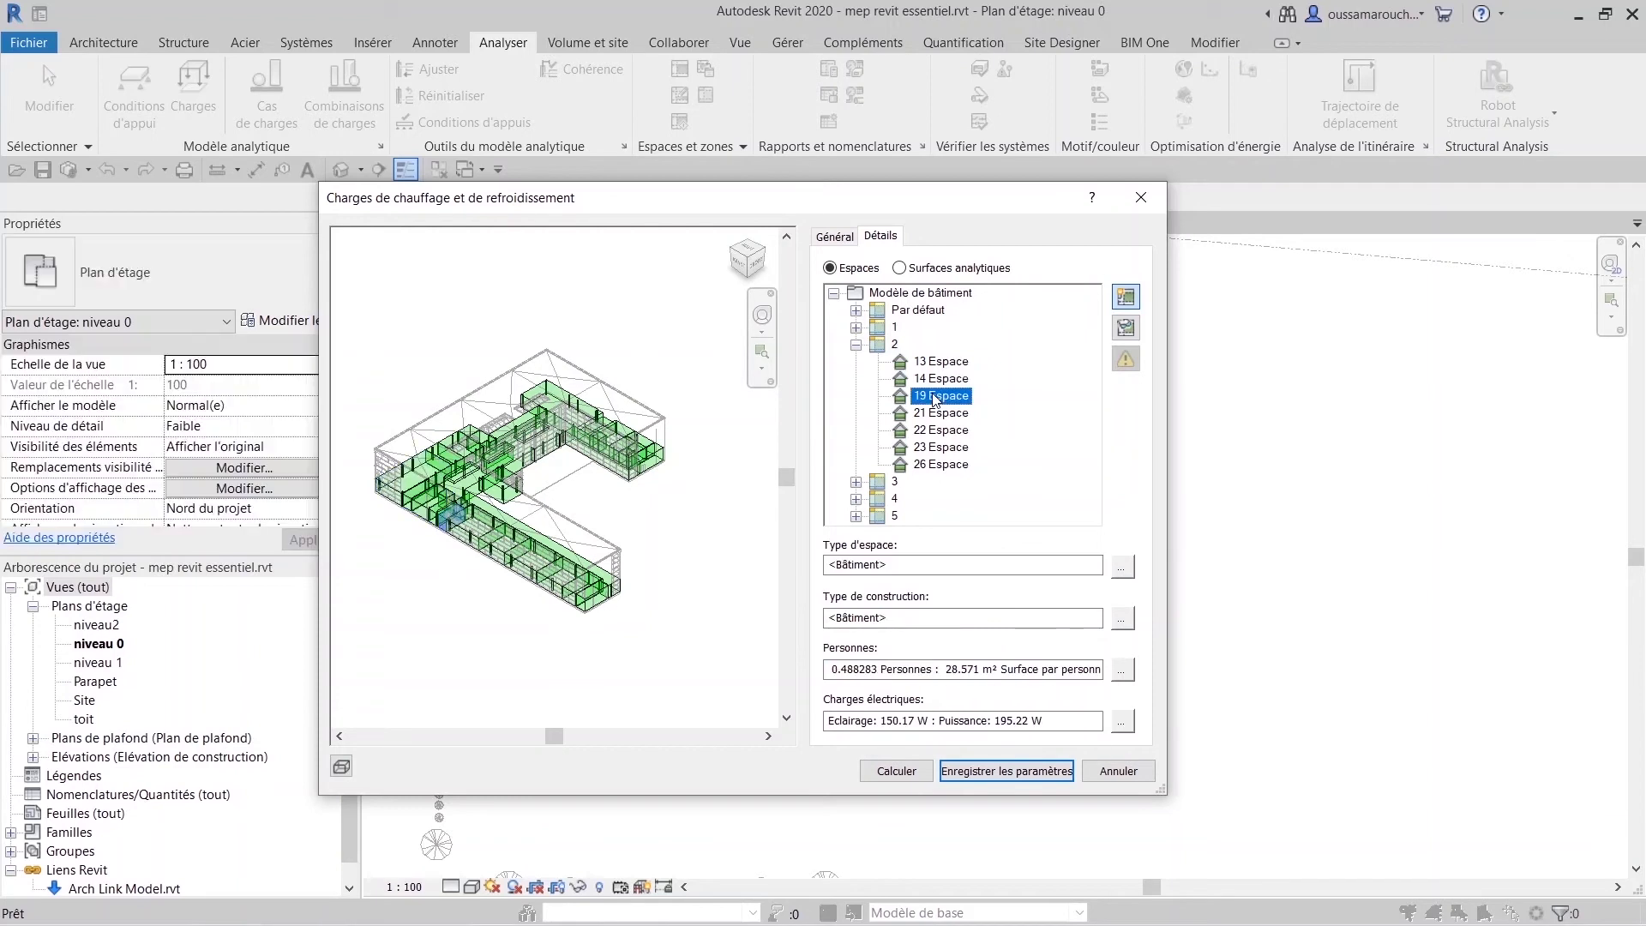
pyautogui.click(1128, 330)
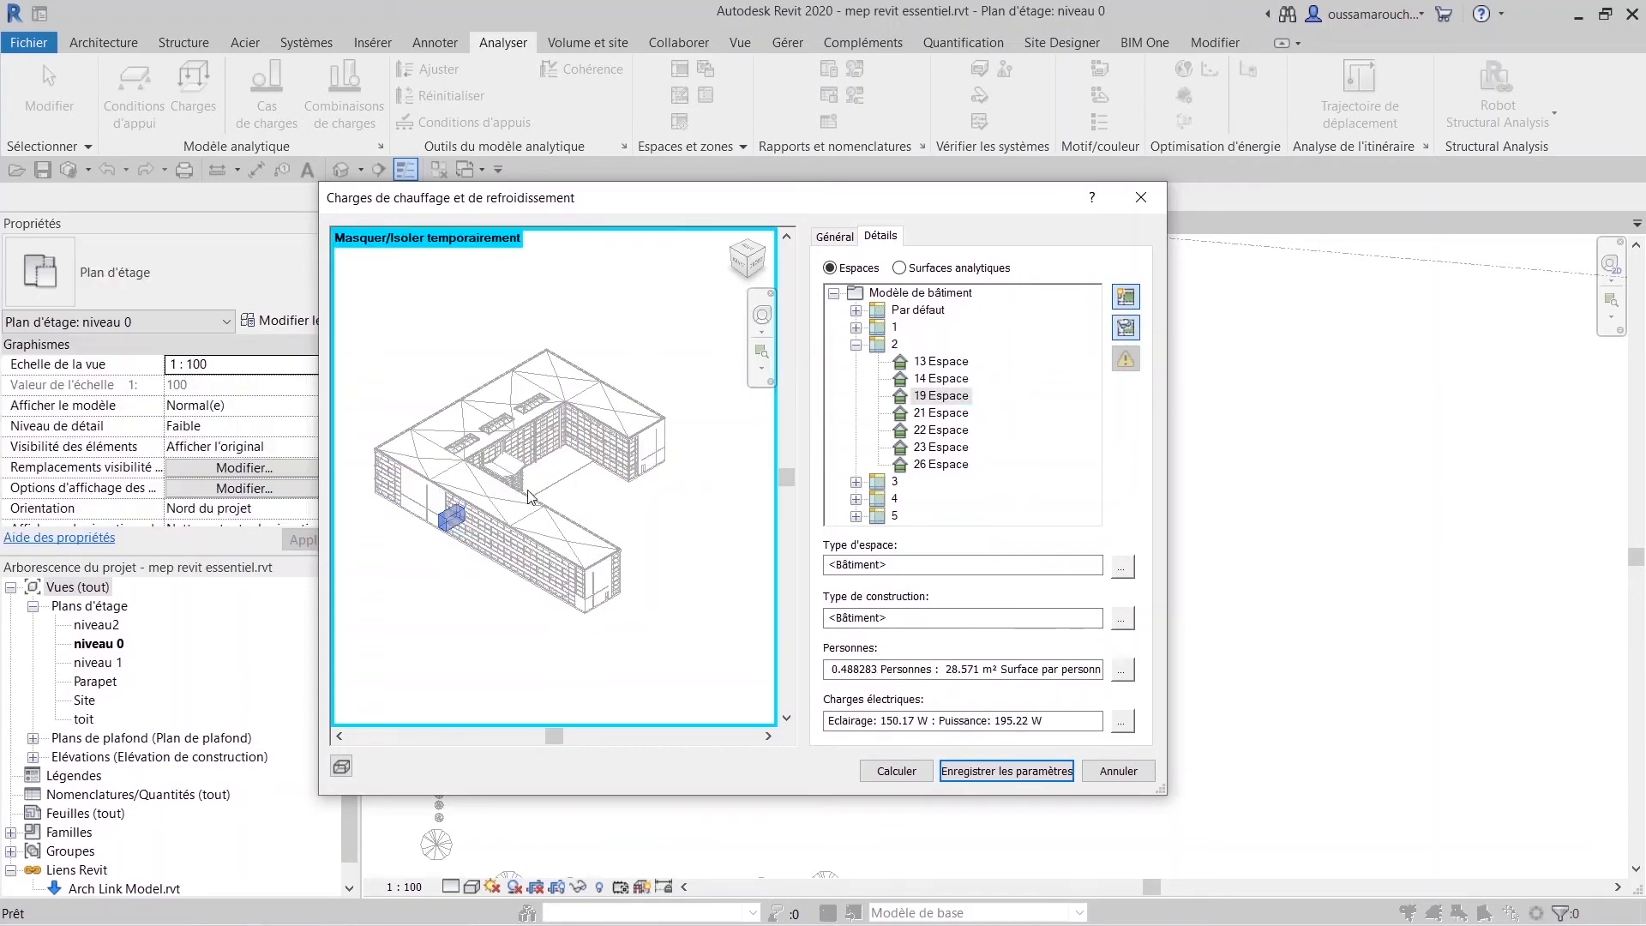
pyautogui.click(895, 344)
pyautogui.click(1128, 327)
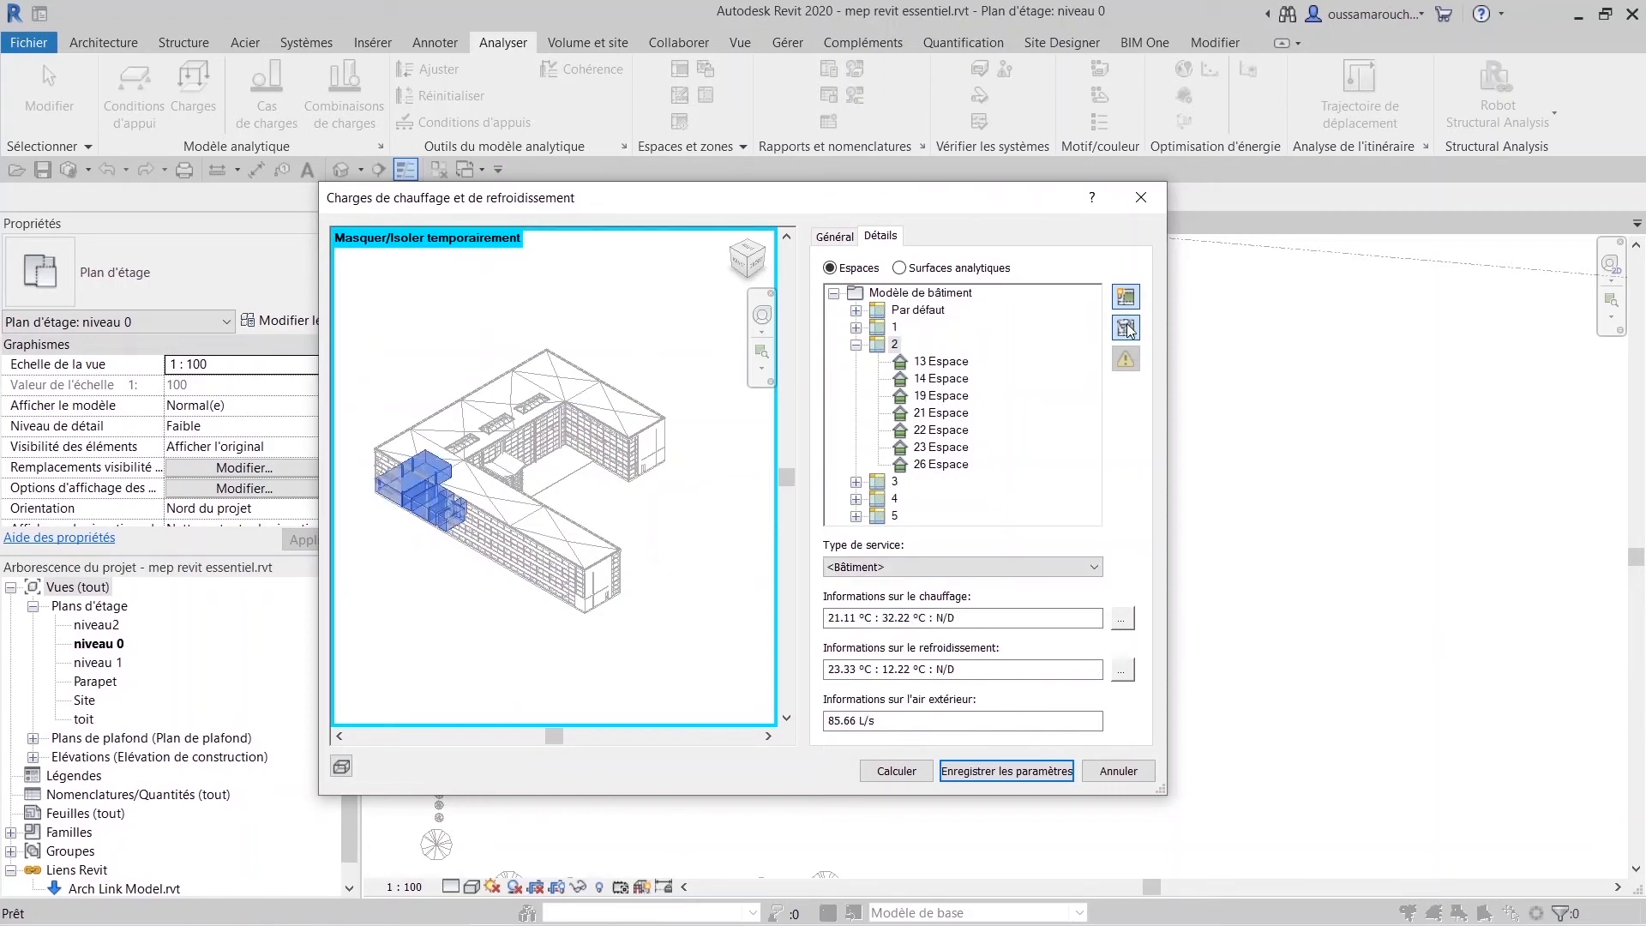
pyautogui.click(1127, 328)
pyautogui.click(1128, 327)
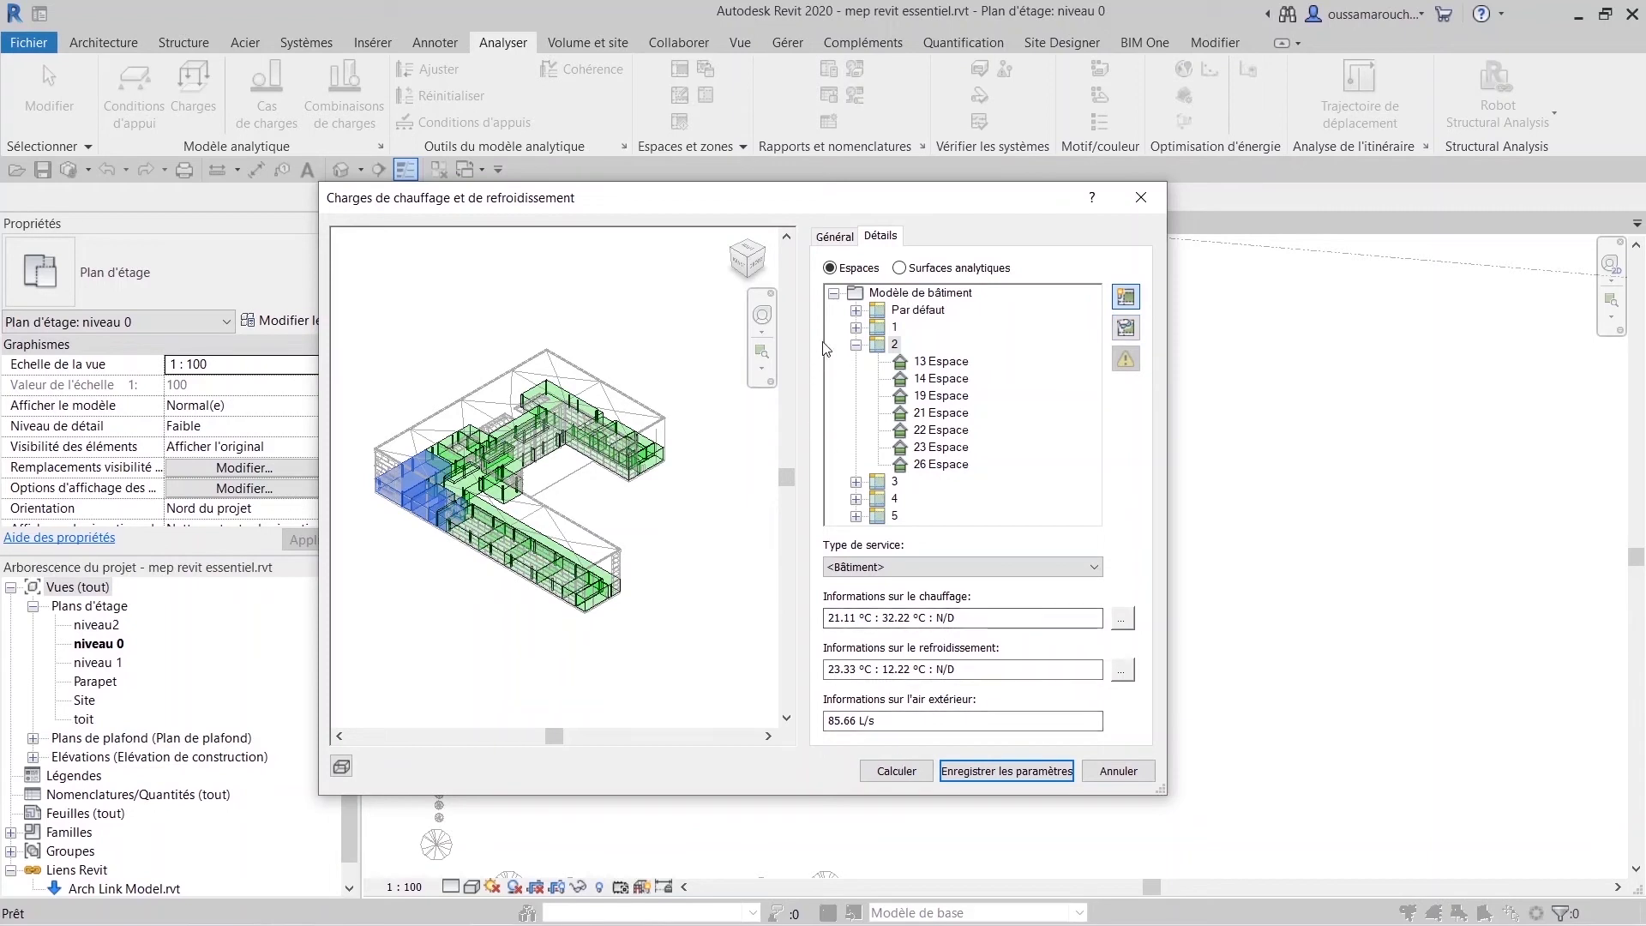
# Calculate the heating and cooling loads from the general parameters and expand the Rapports group in the project browser.
pyautogui.click(835, 238)
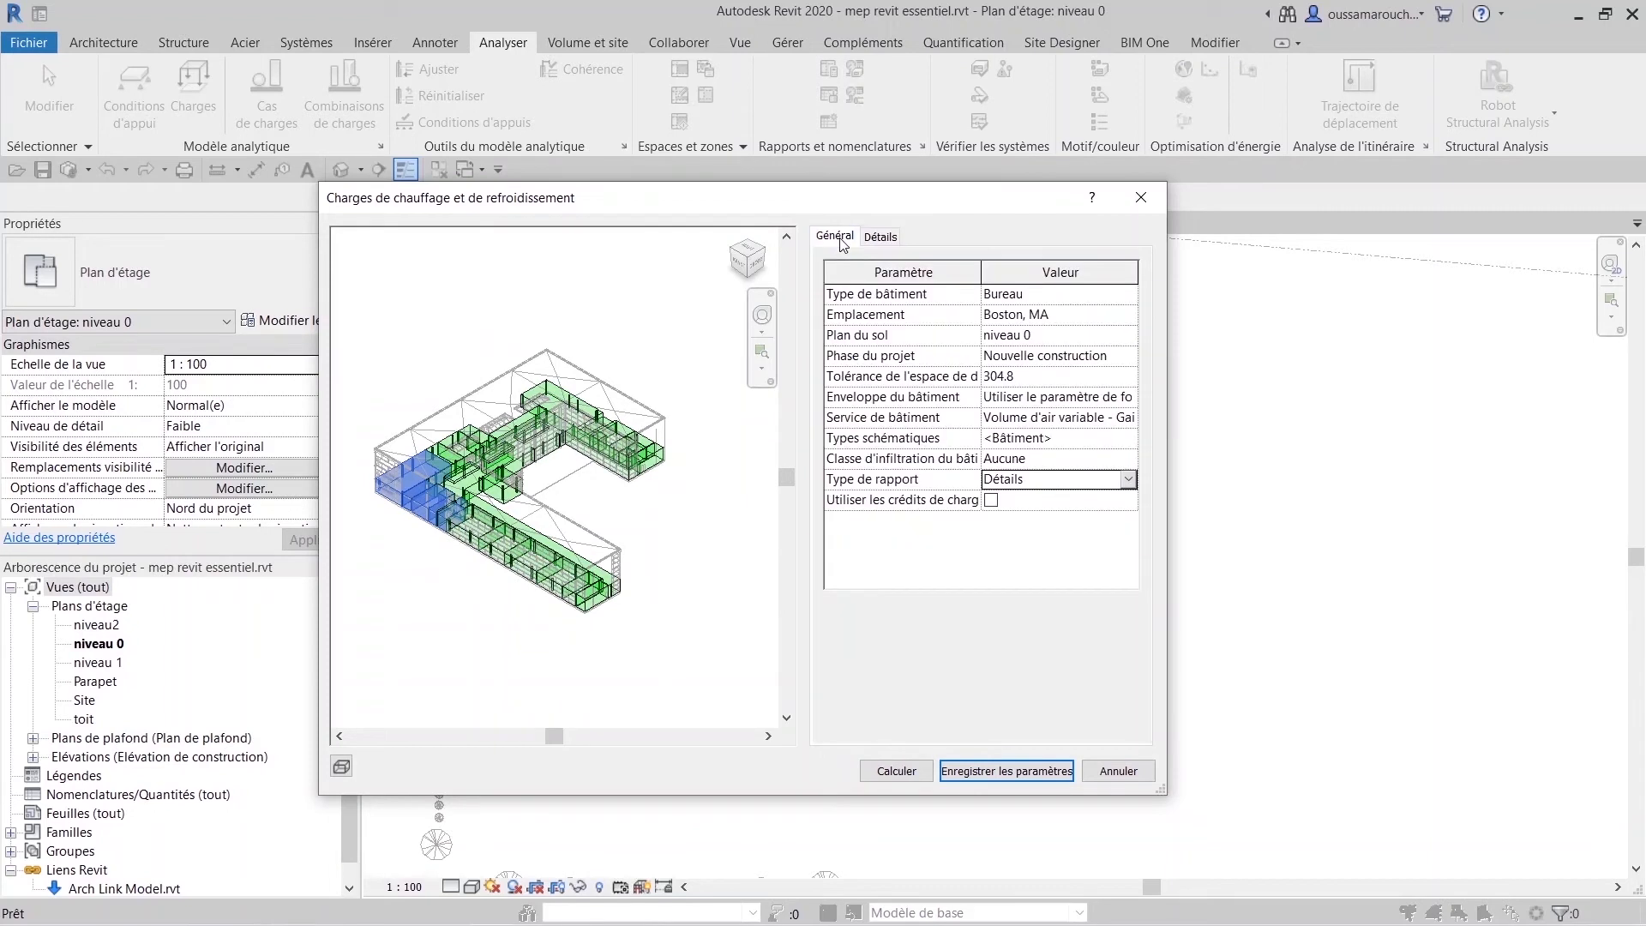
pyautogui.click(883, 771)
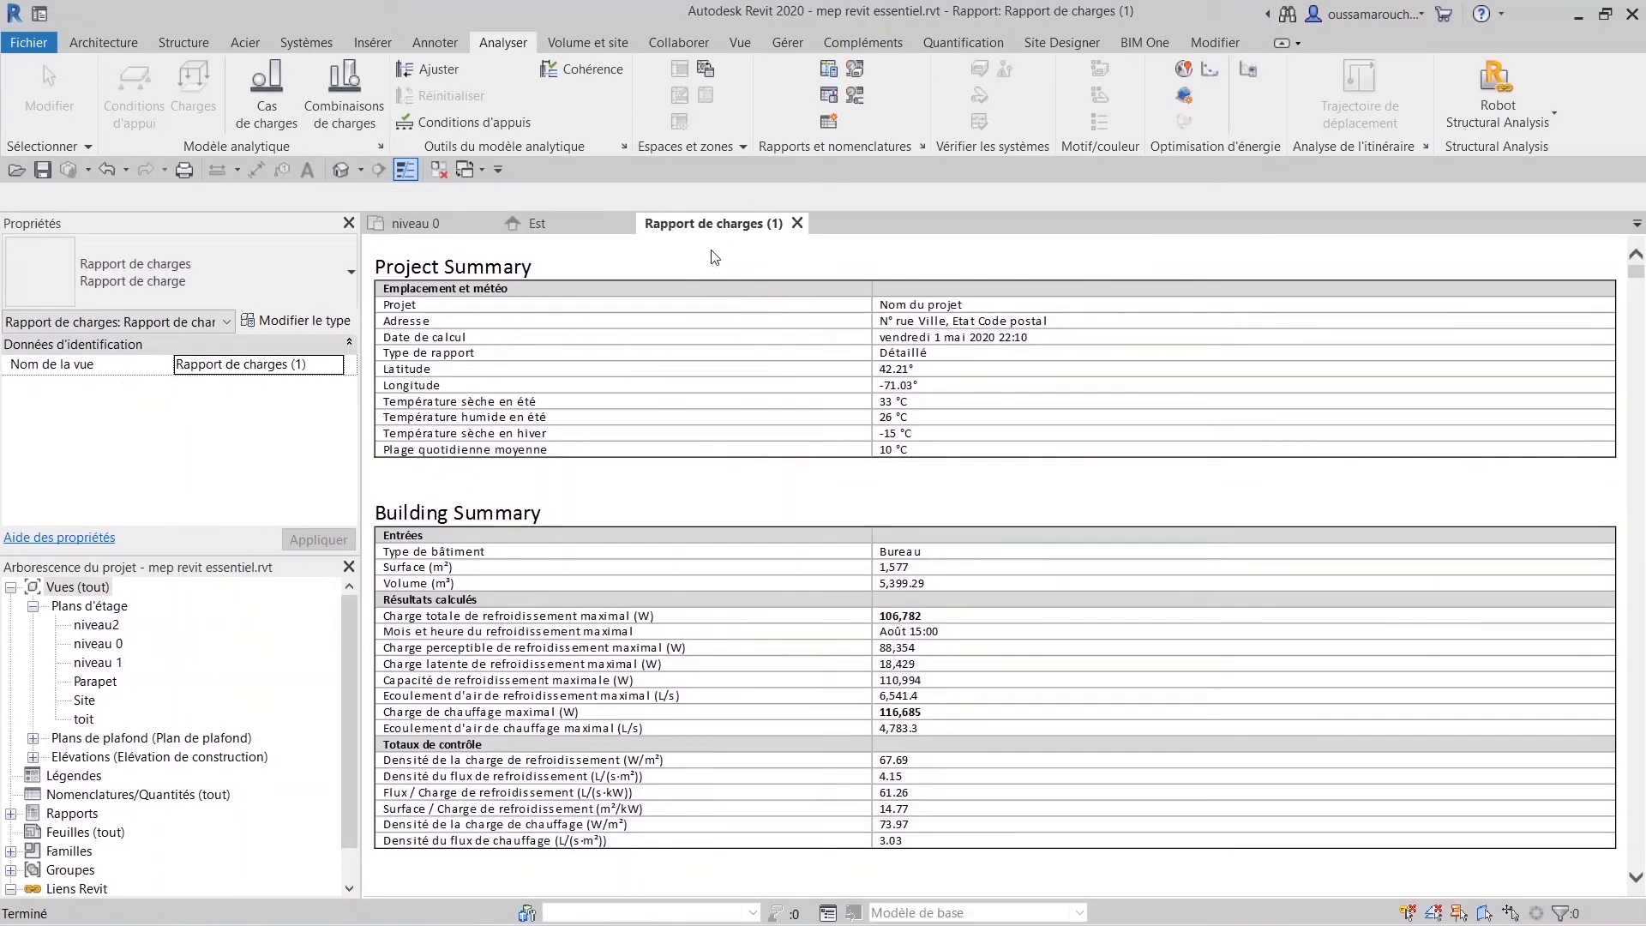
pyautogui.moveTo(351, 616); pyautogui.dragTo(347, 696)
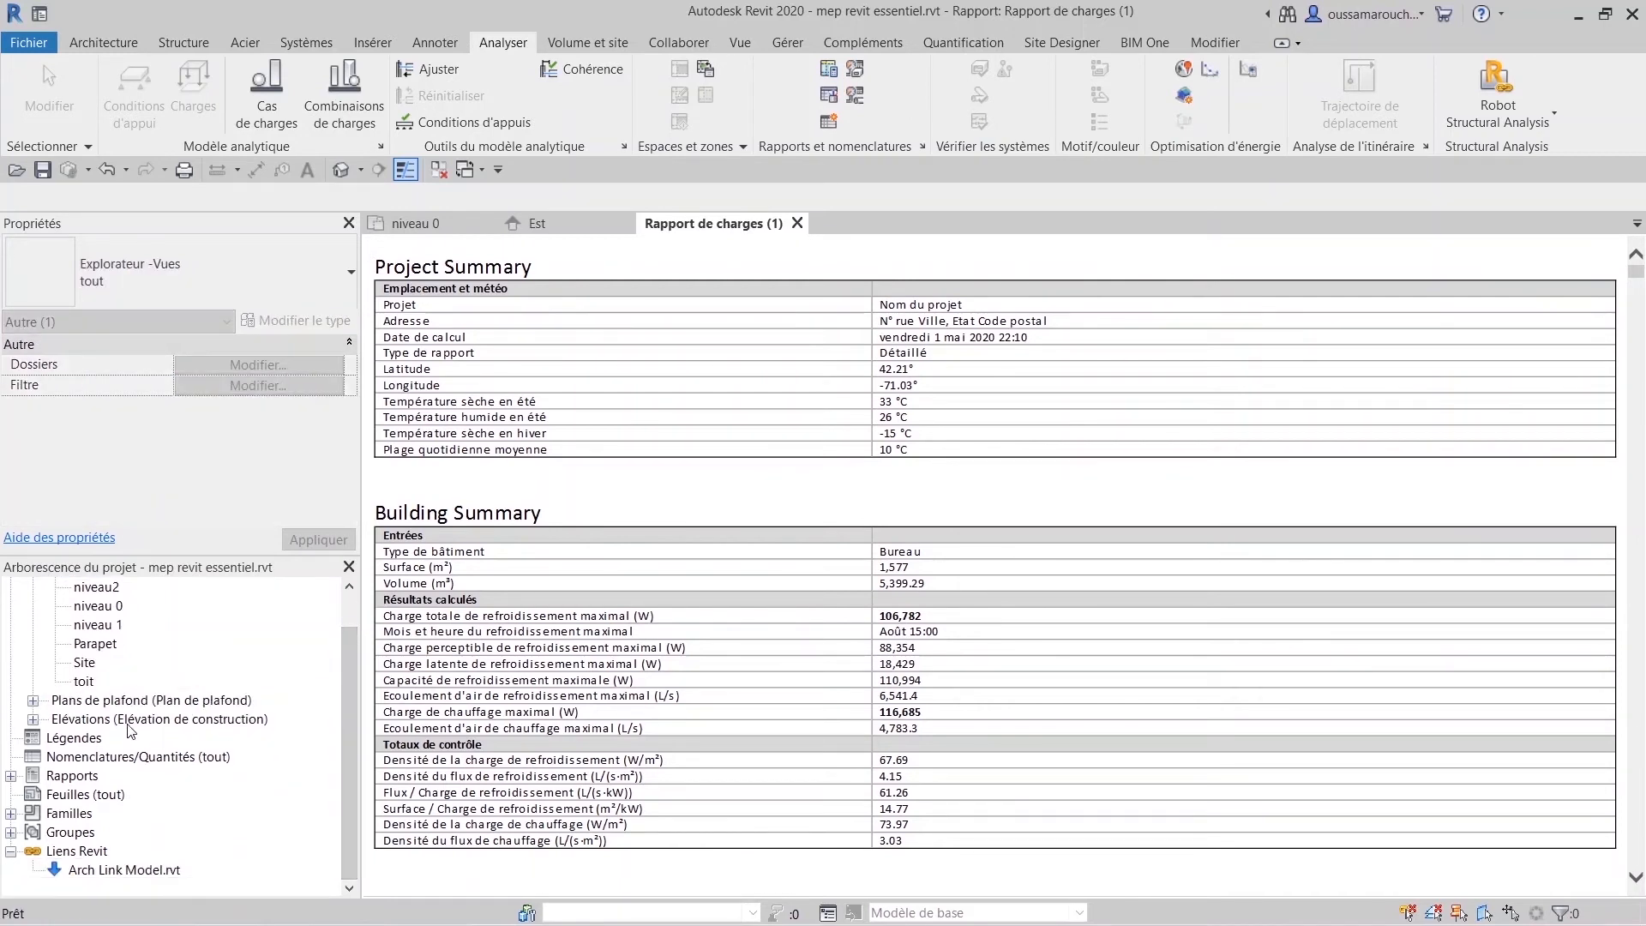
pyautogui.click(11, 777)
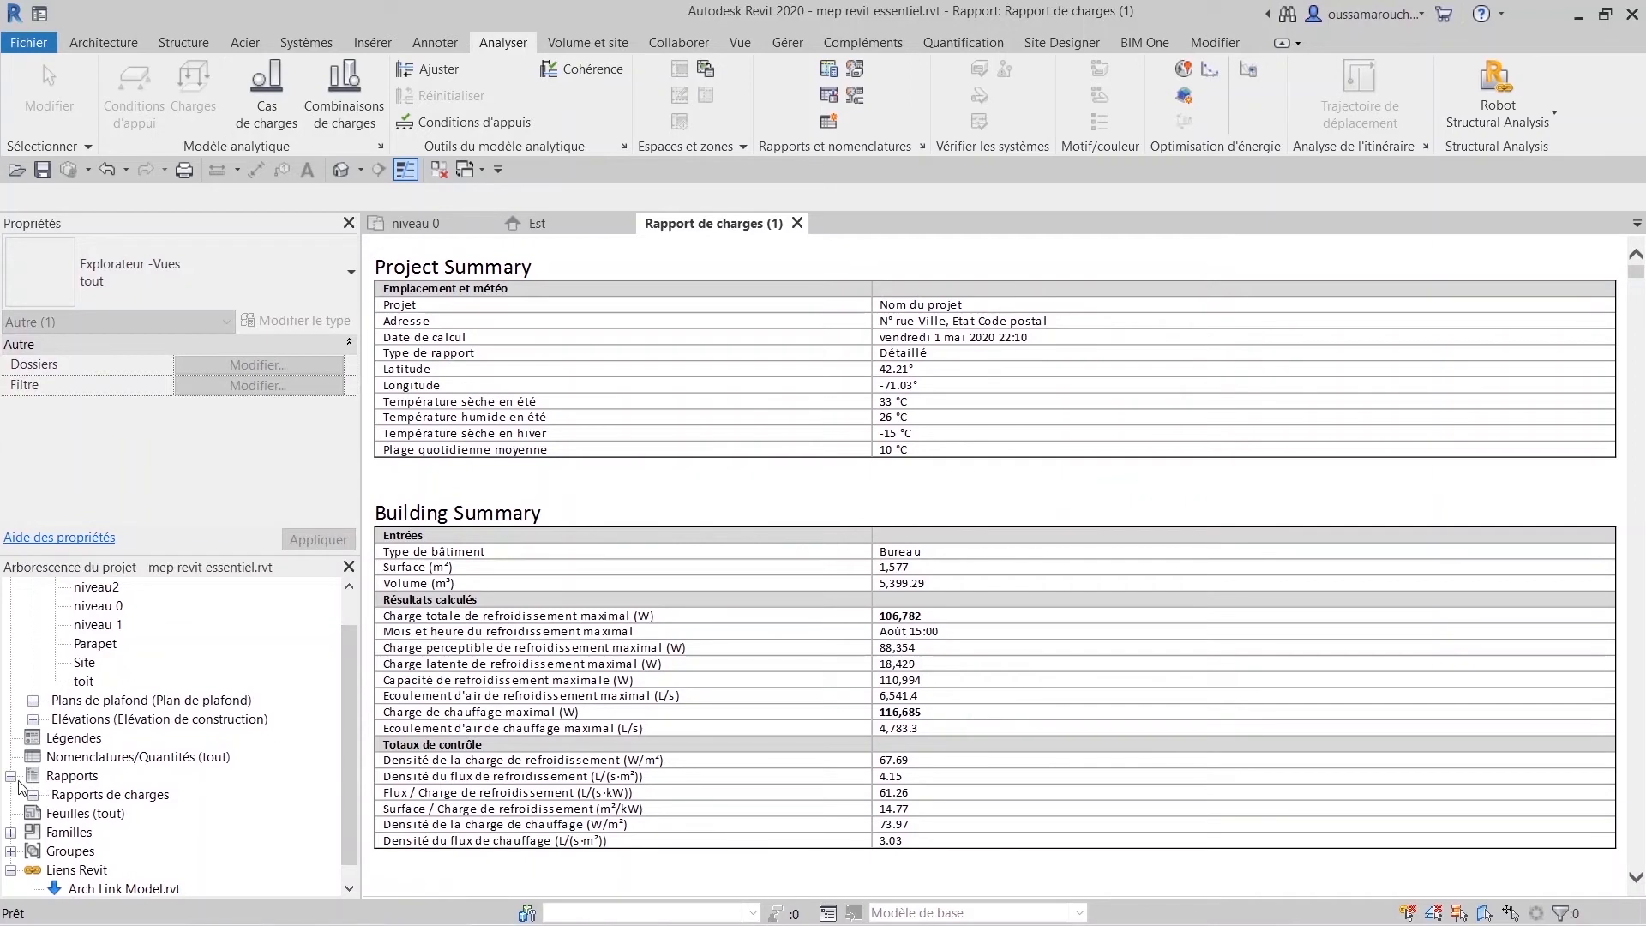
# Expand the Rapports de charges group and read the report's project, building and niveau 0 summaries.
pyautogui.click(33, 794)
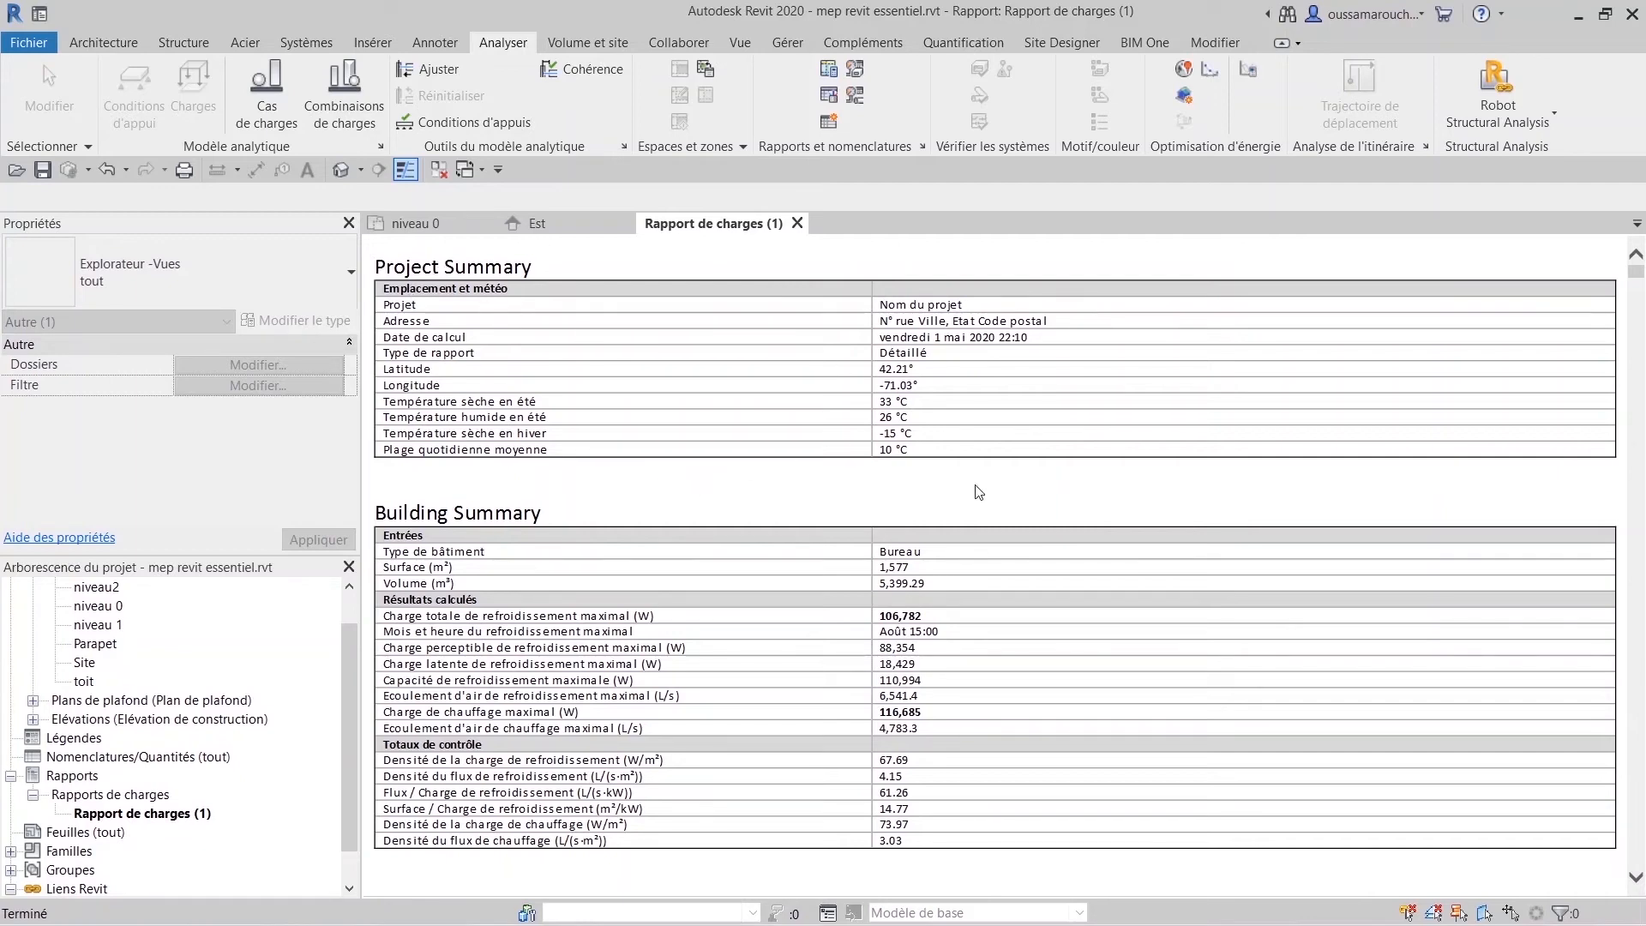
pyautogui.scroll(-3, 956, 583)
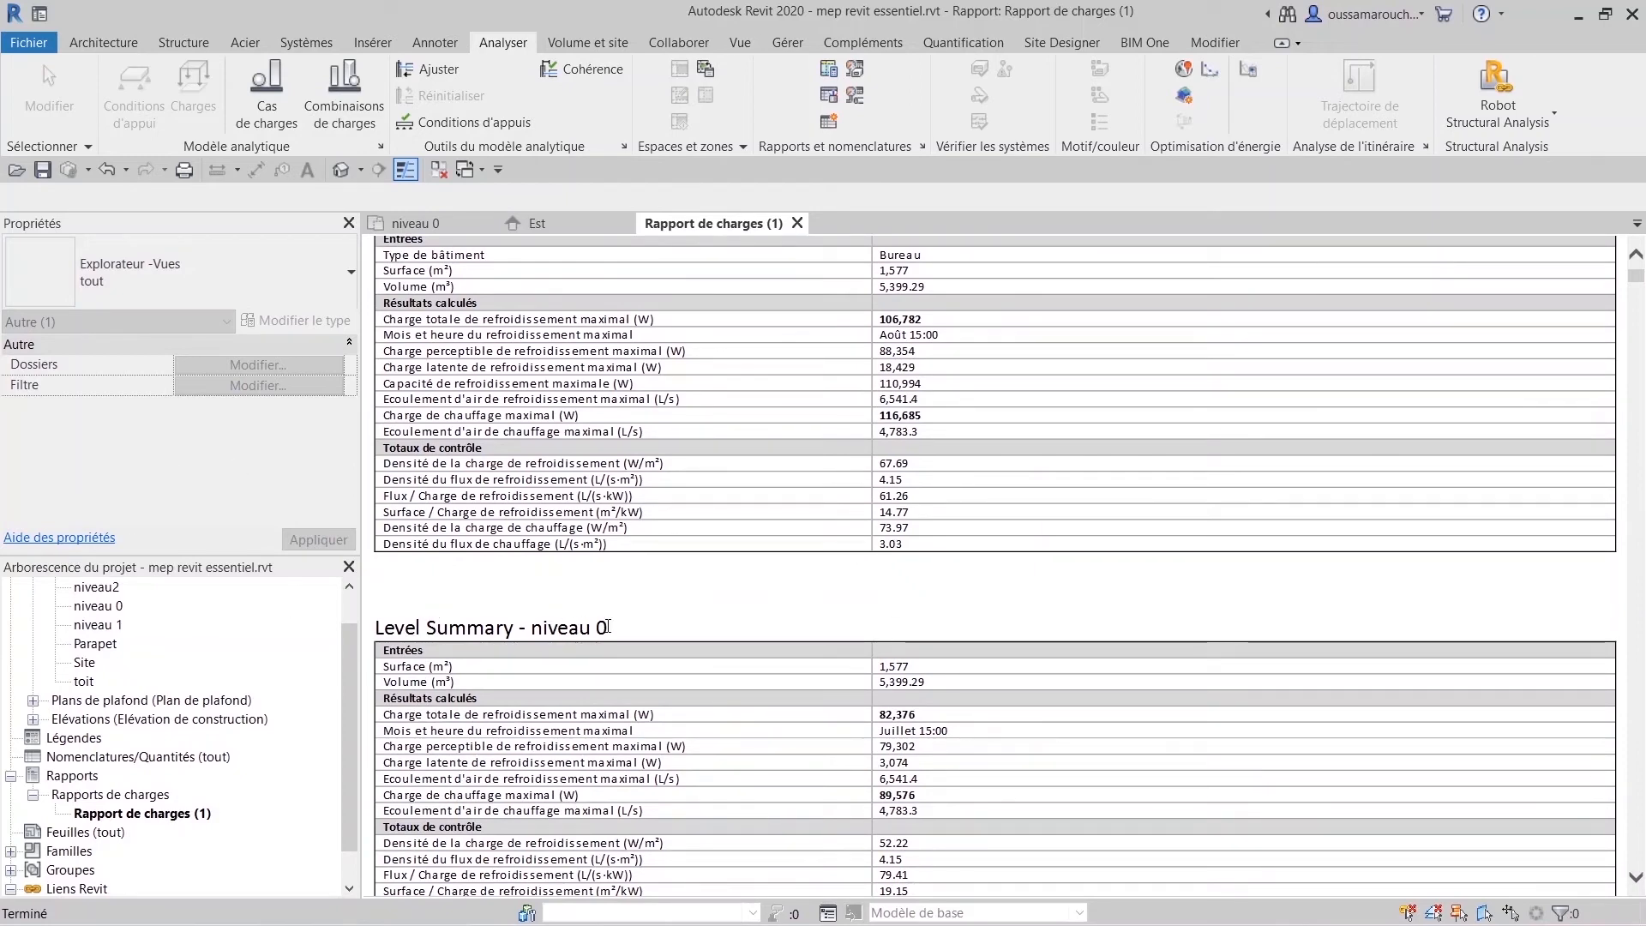
pyautogui.scroll(-8, 607, 626)
pyautogui.scroll(-15, 612, 586)
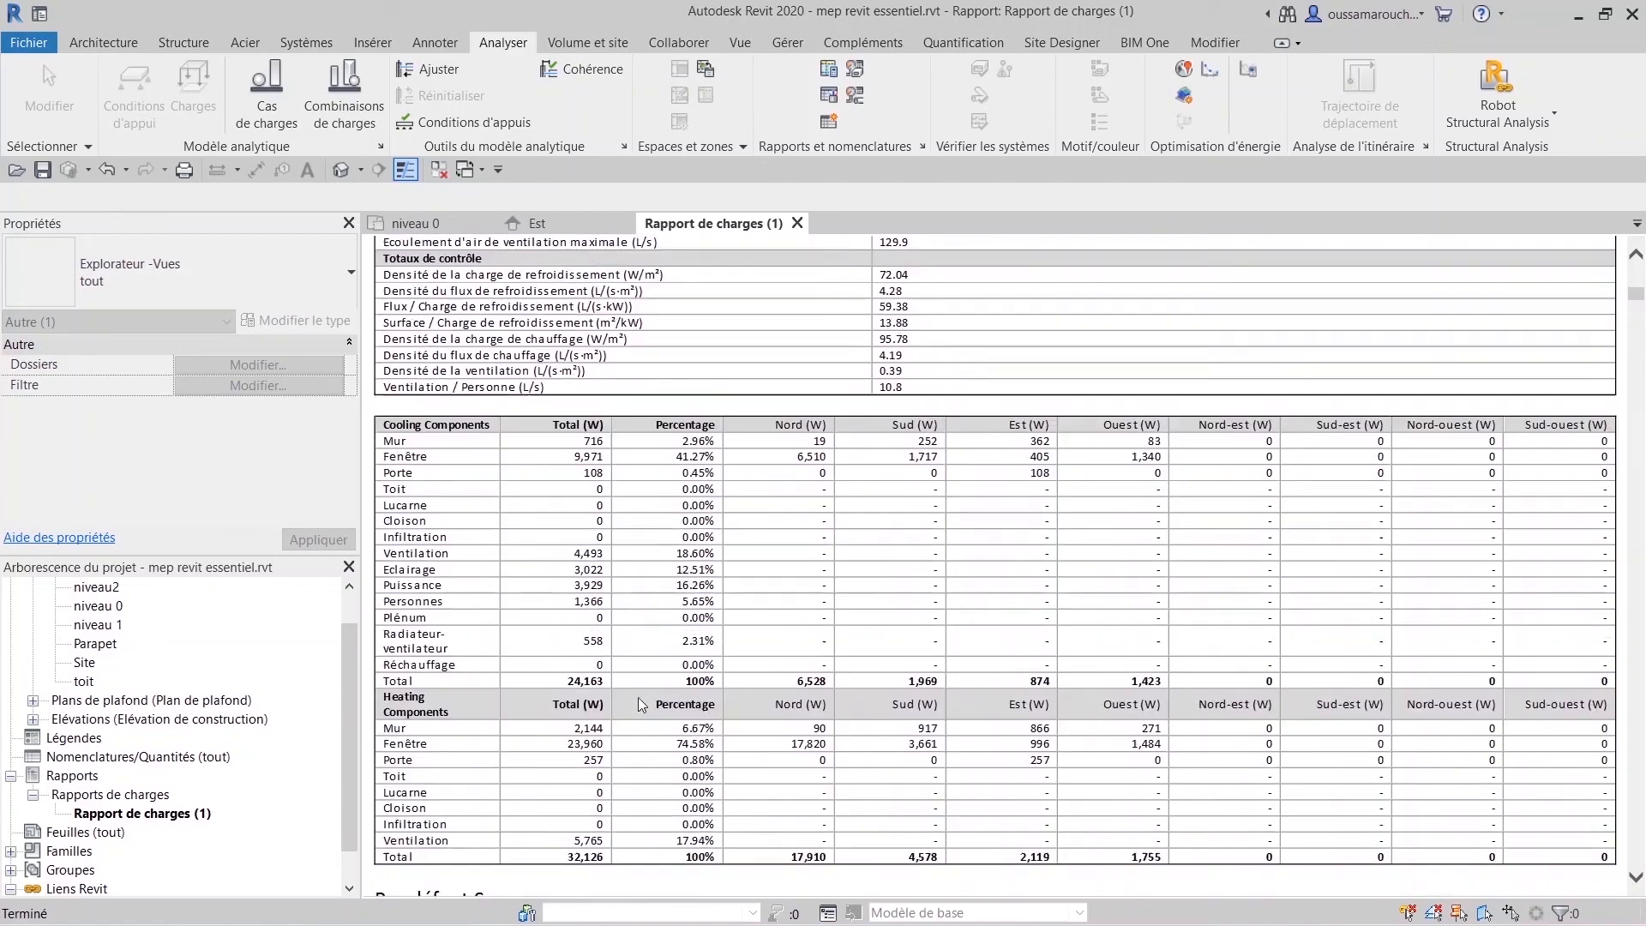
# Review the zone summaries in the load report, including their cooling and heating components and the spaces listed per zone.
pyautogui.scroll(3, 780, 550)
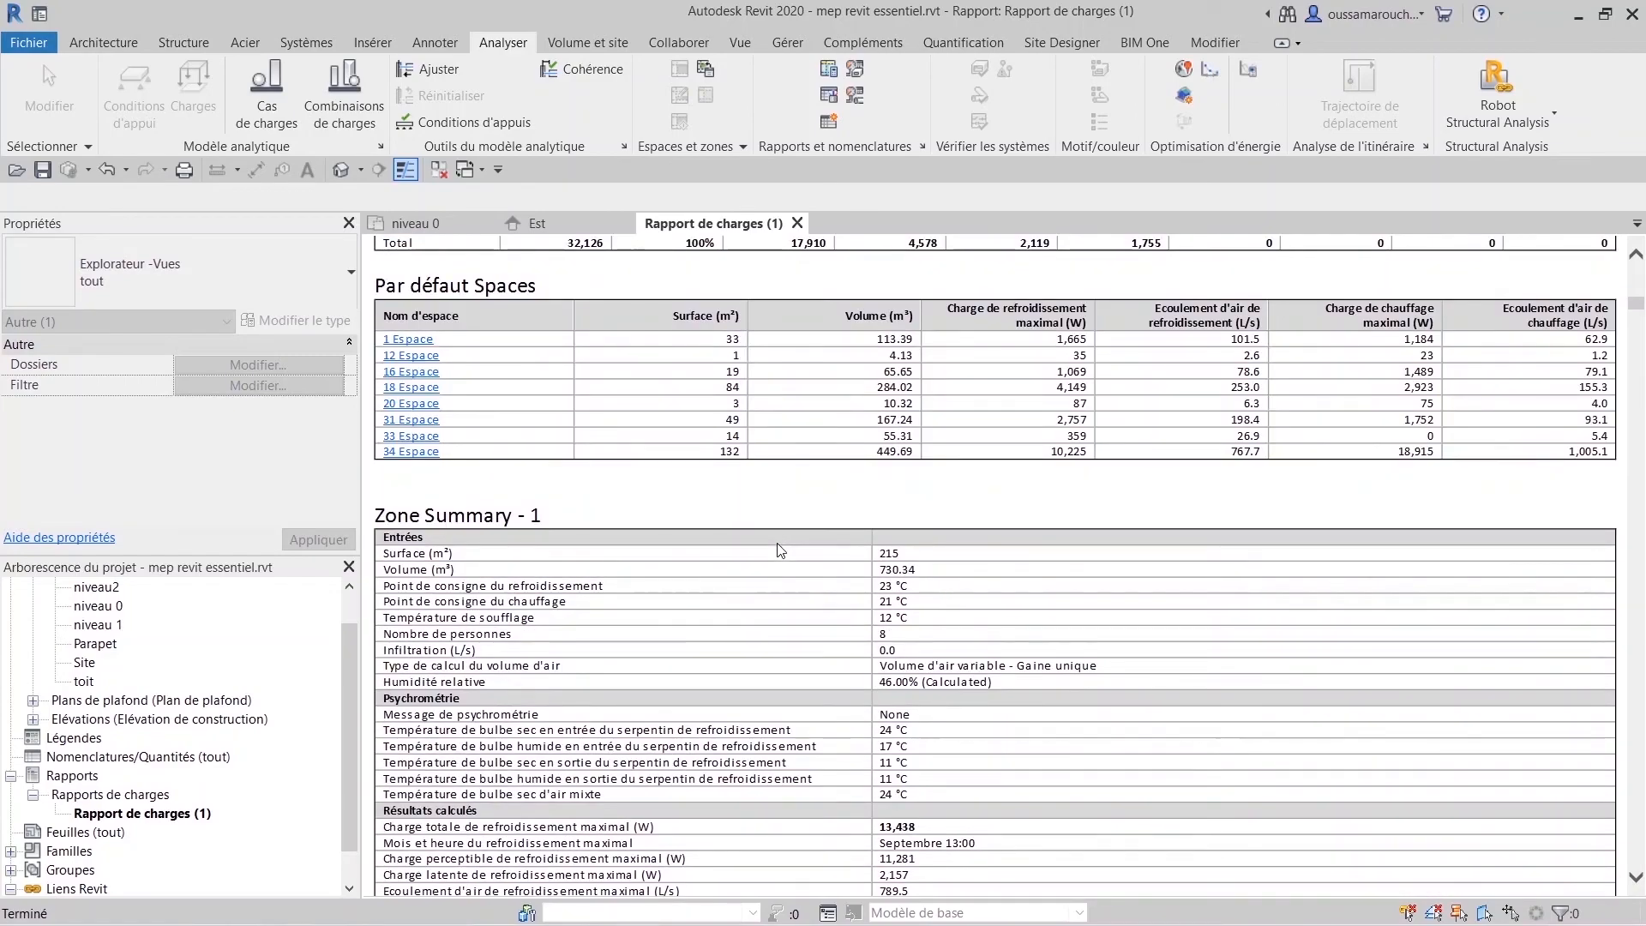
pyautogui.scroll(-15, 780, 549)
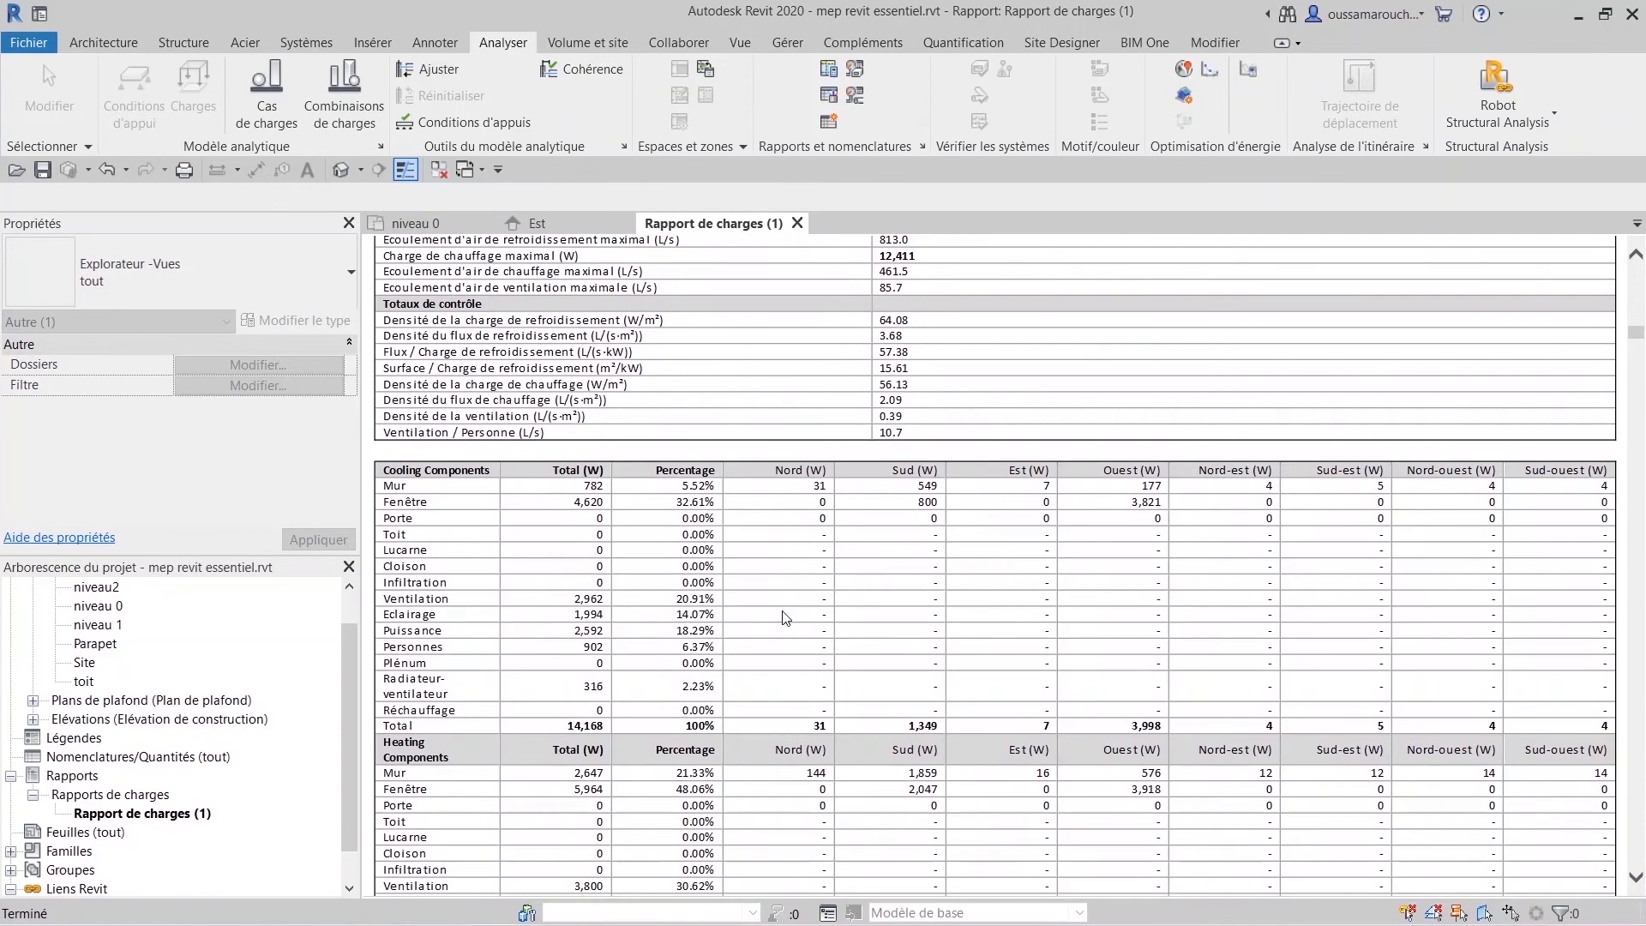
pyautogui.scroll(-15, 785, 617)
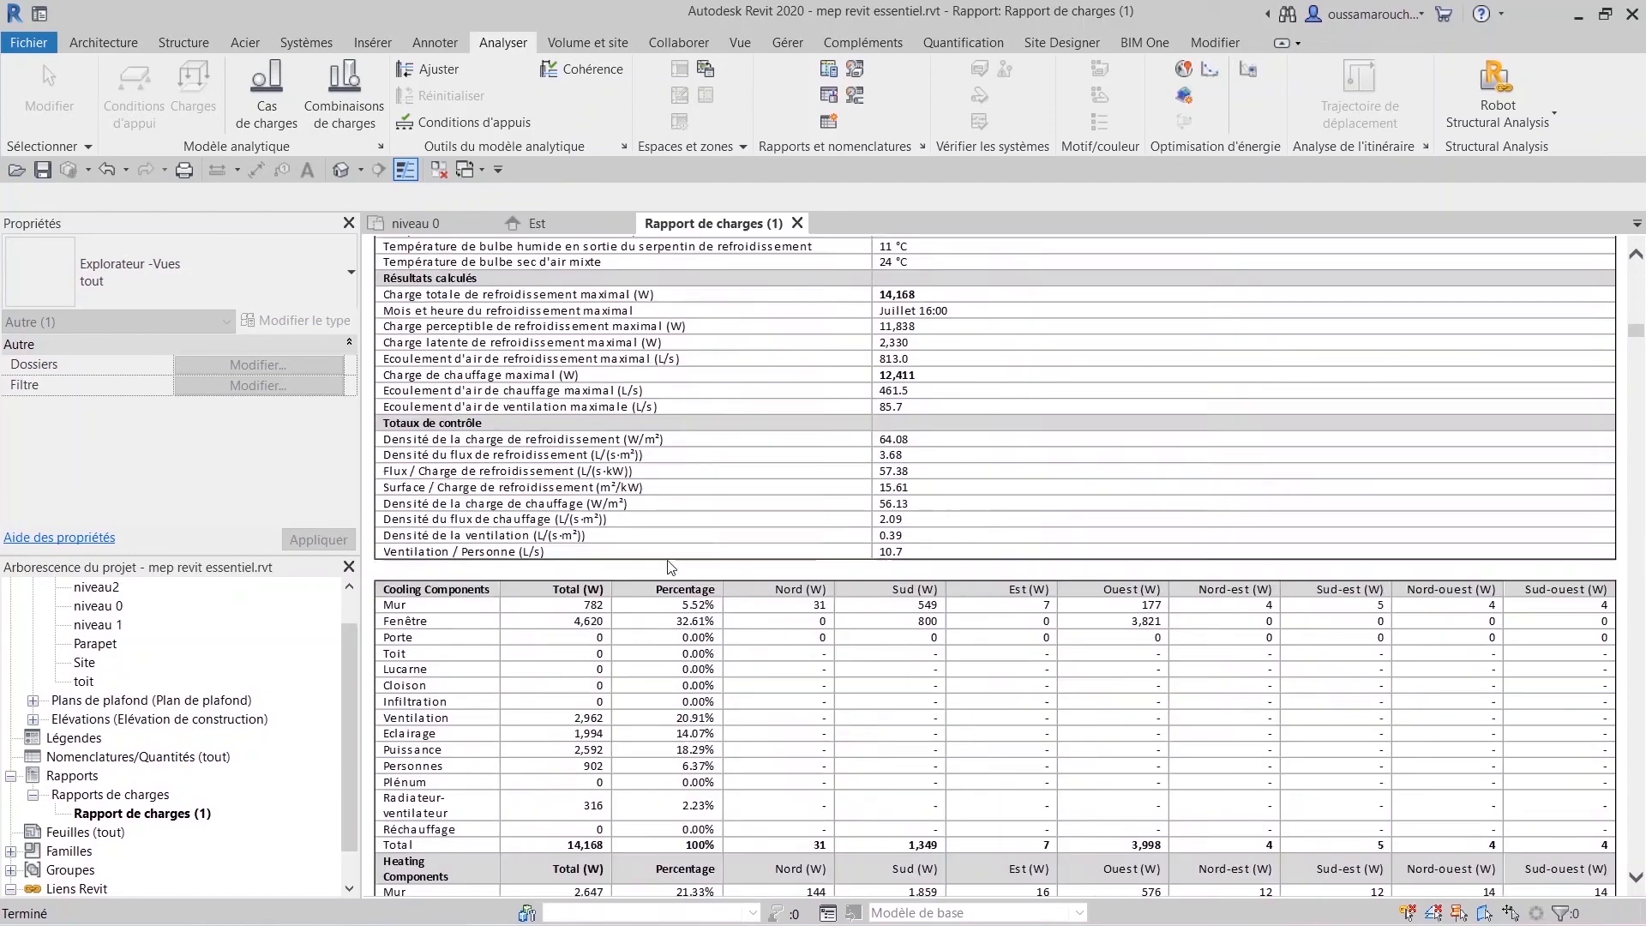
pyautogui.scroll(15, 669, 567)
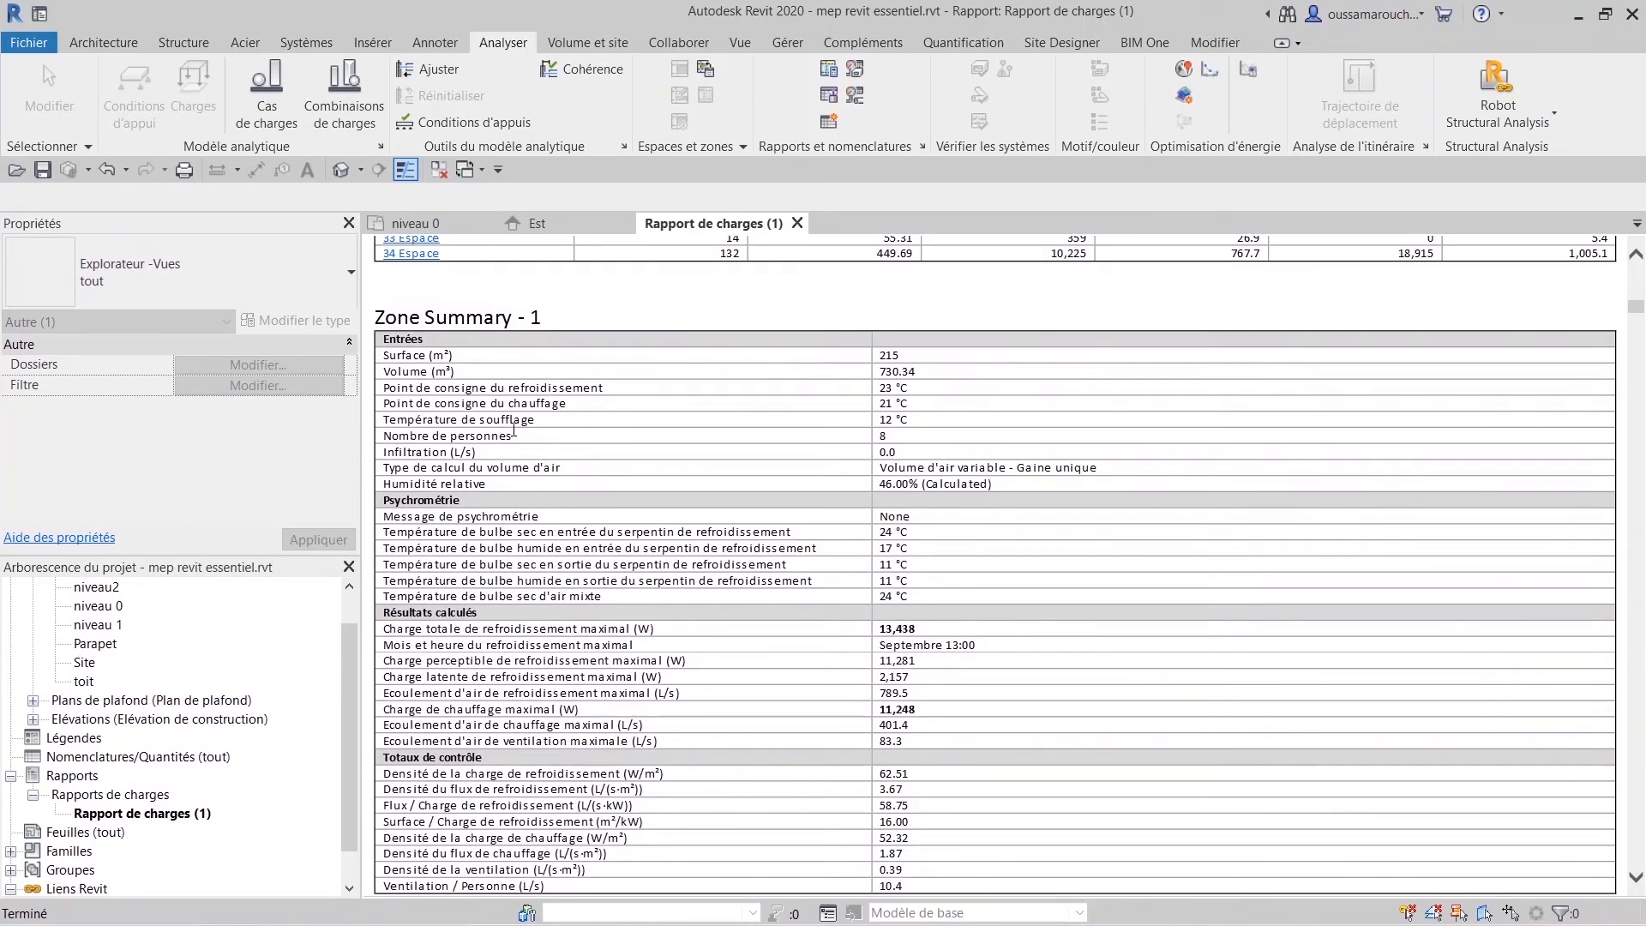
pyautogui.scroll(-15, 576, 636)
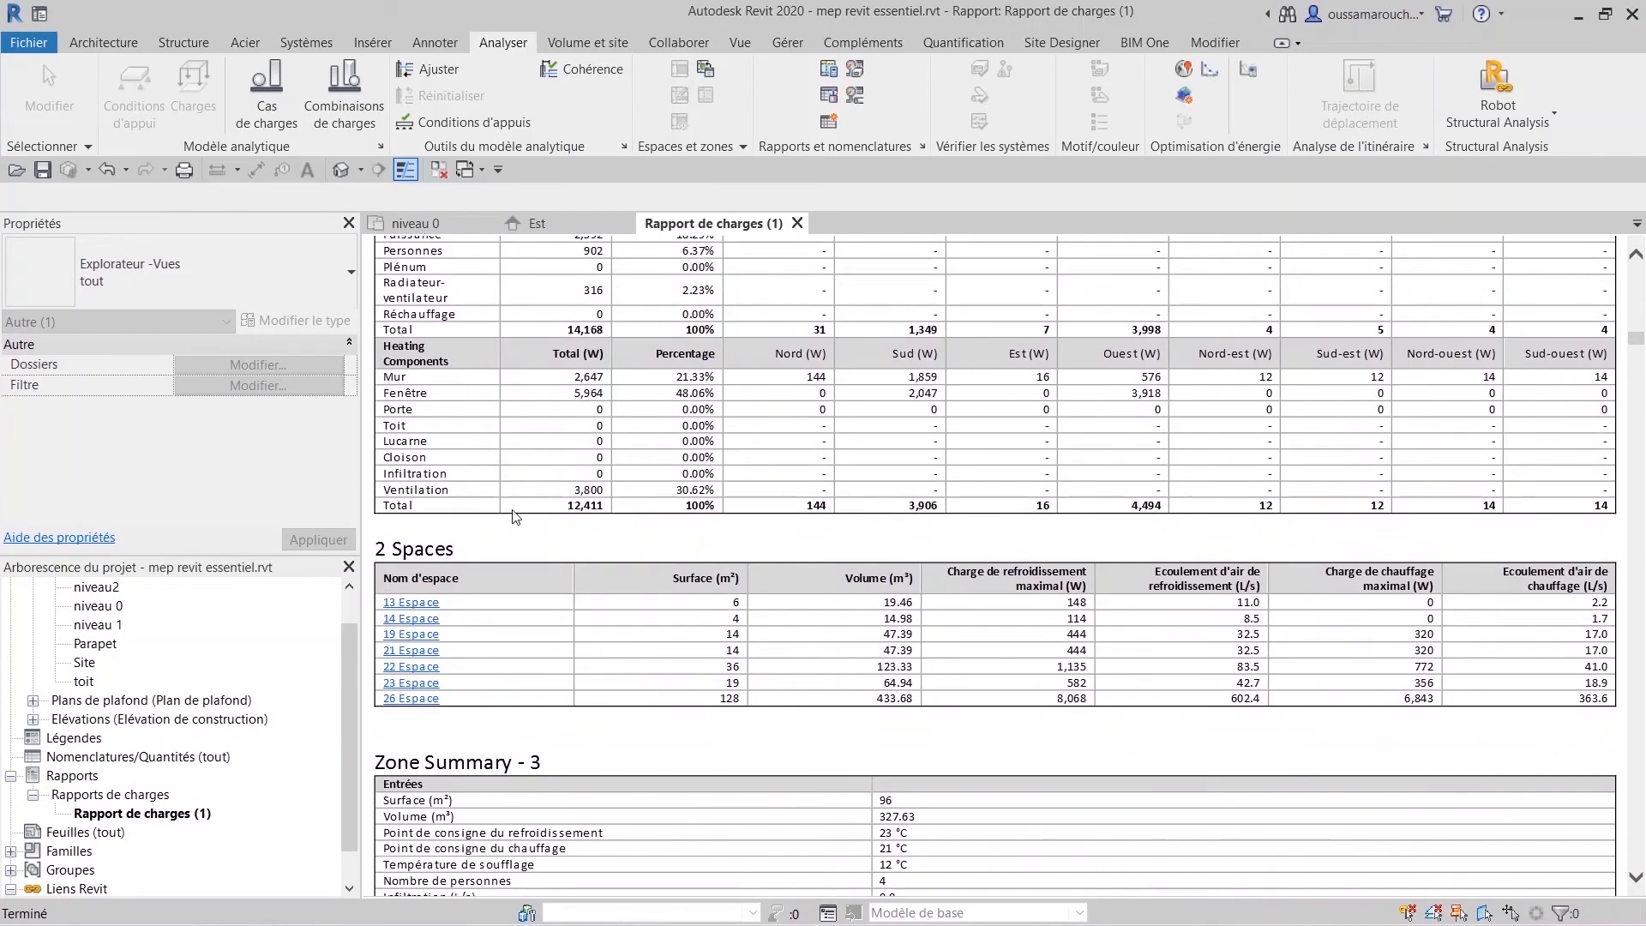
pyautogui.scroll(-15, 509, 671)
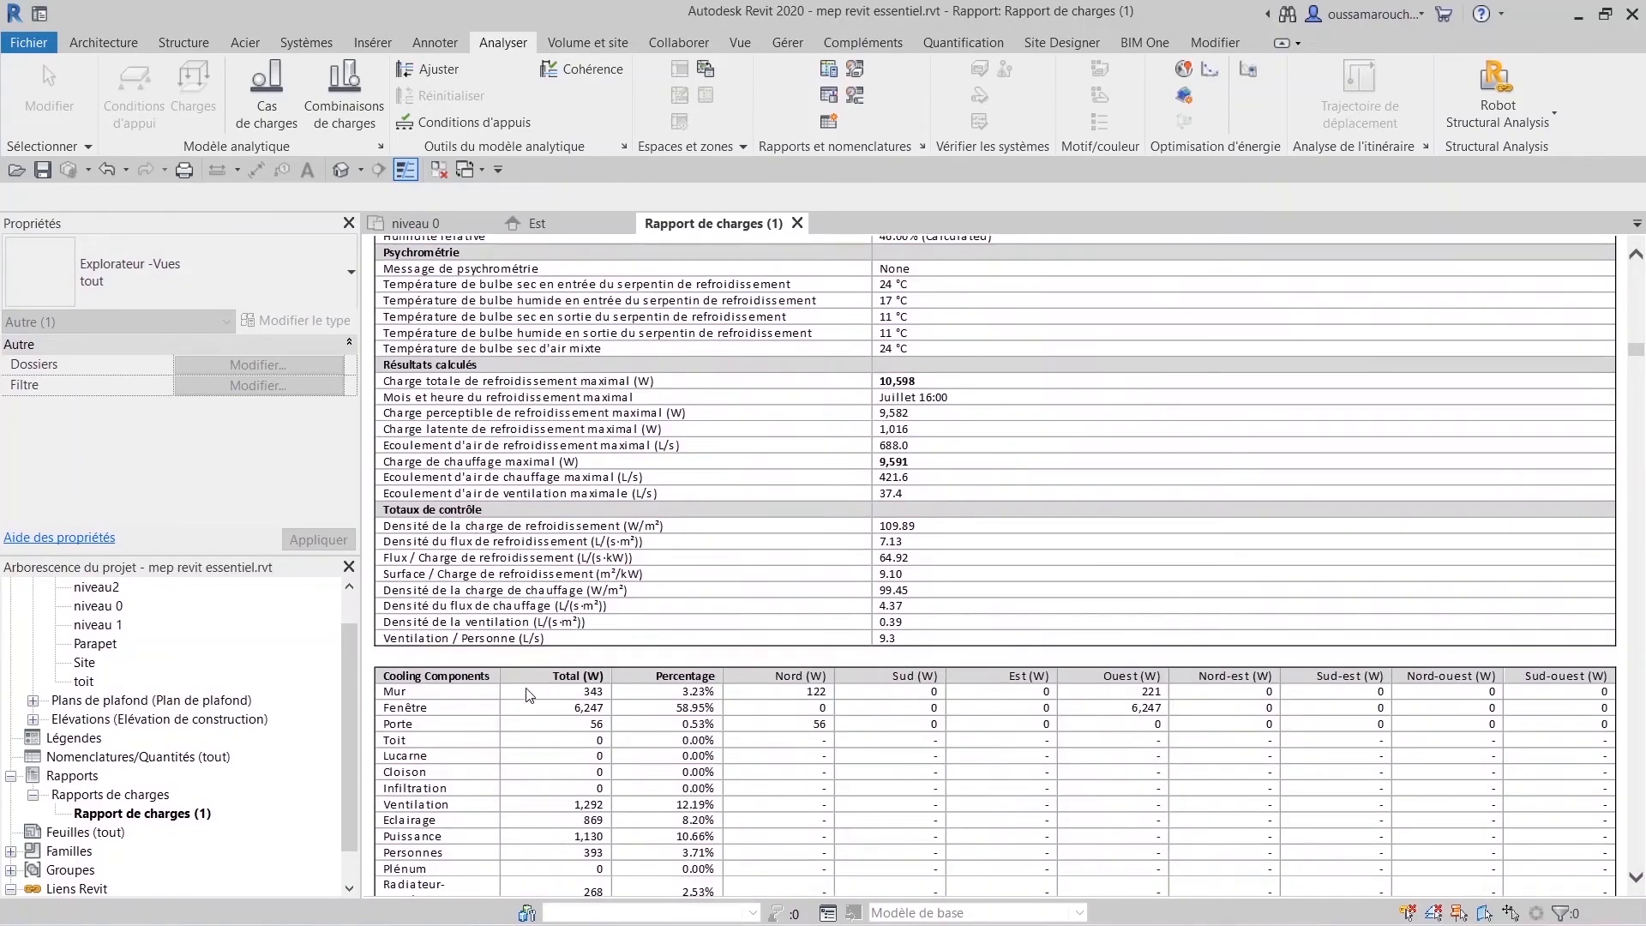
pyautogui.scroll(-20, 517, 743)
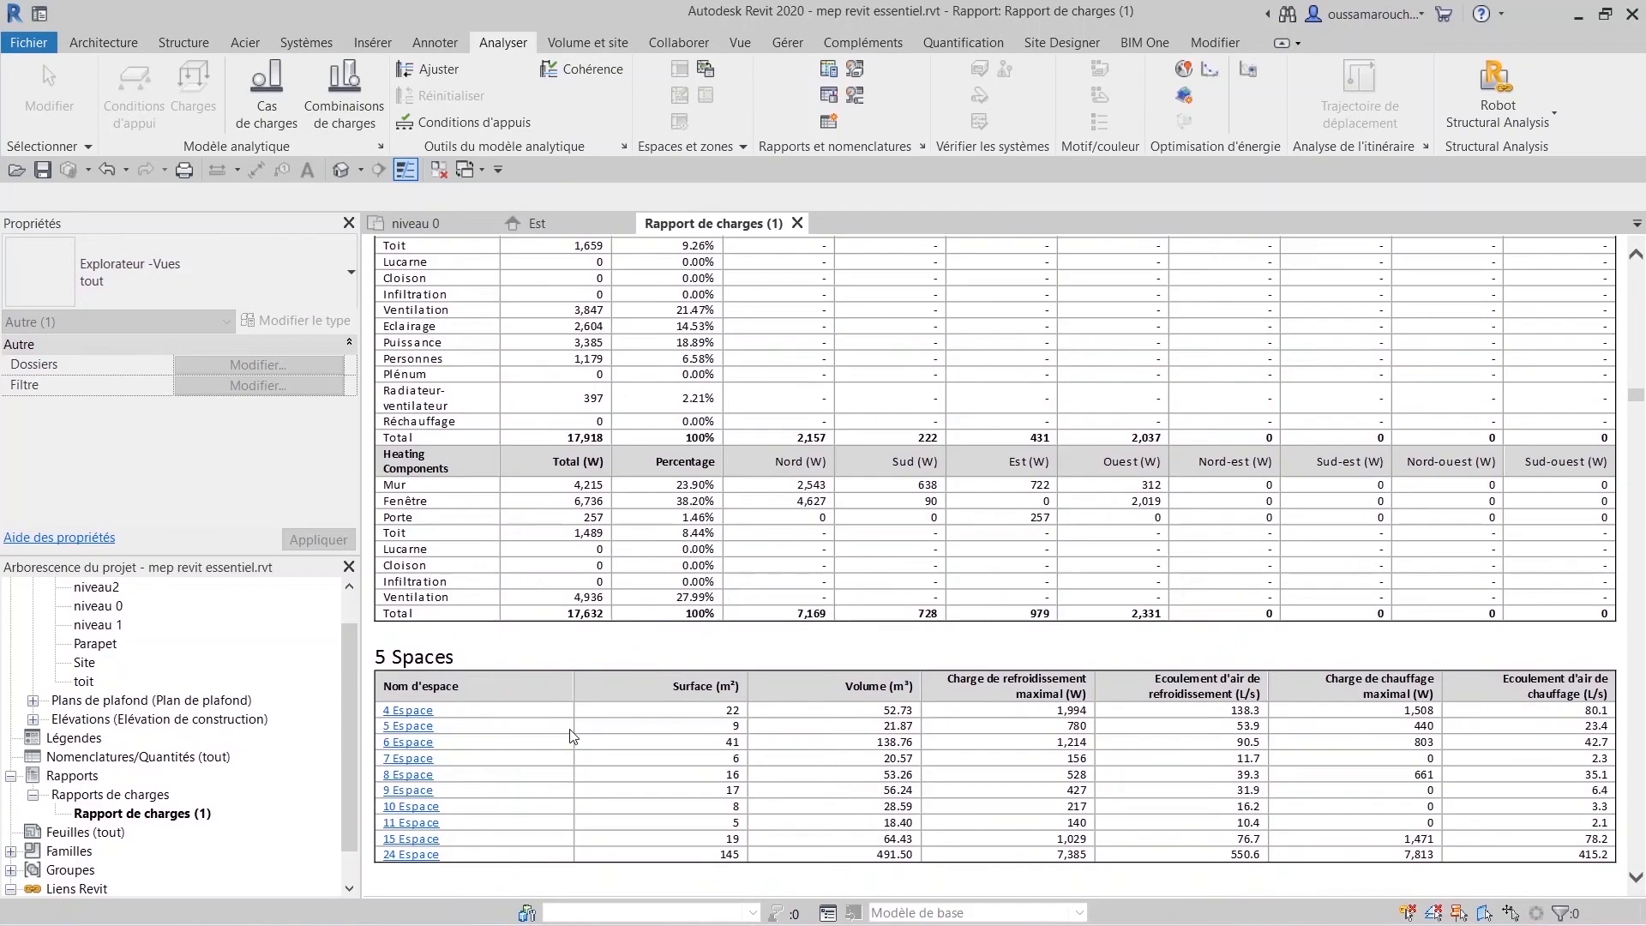
# Examine the individual space summaries in the load report, with their input data, calculated results and load components.
pyautogui.scroll(-20, 586, 732)
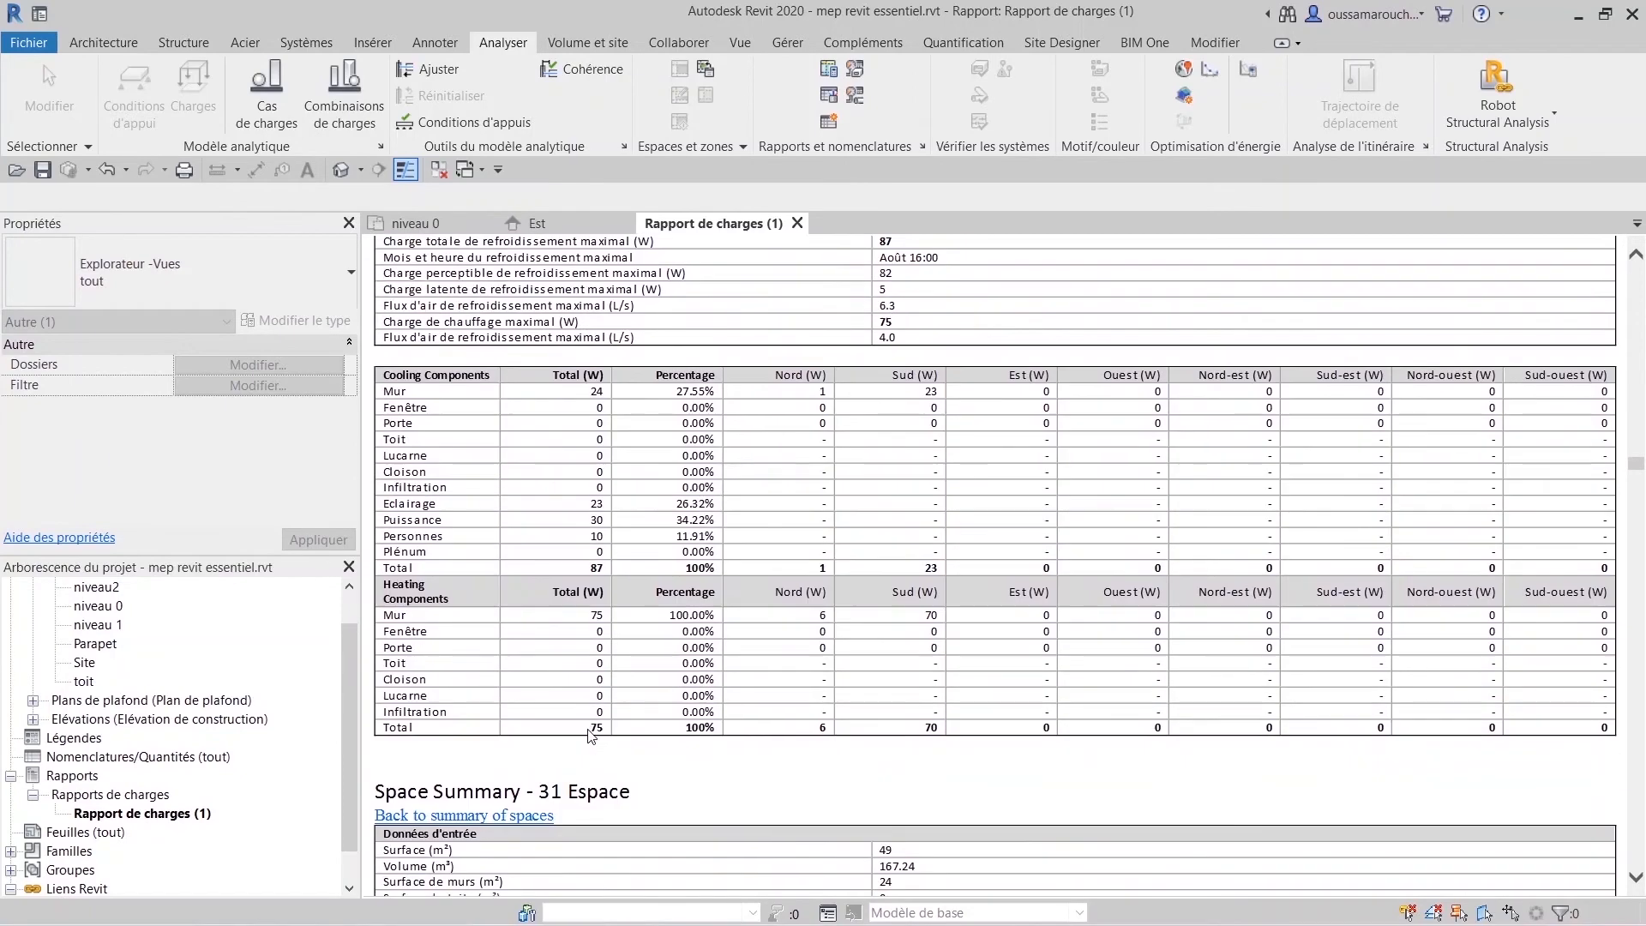
pyautogui.scroll(-20, 589, 737)
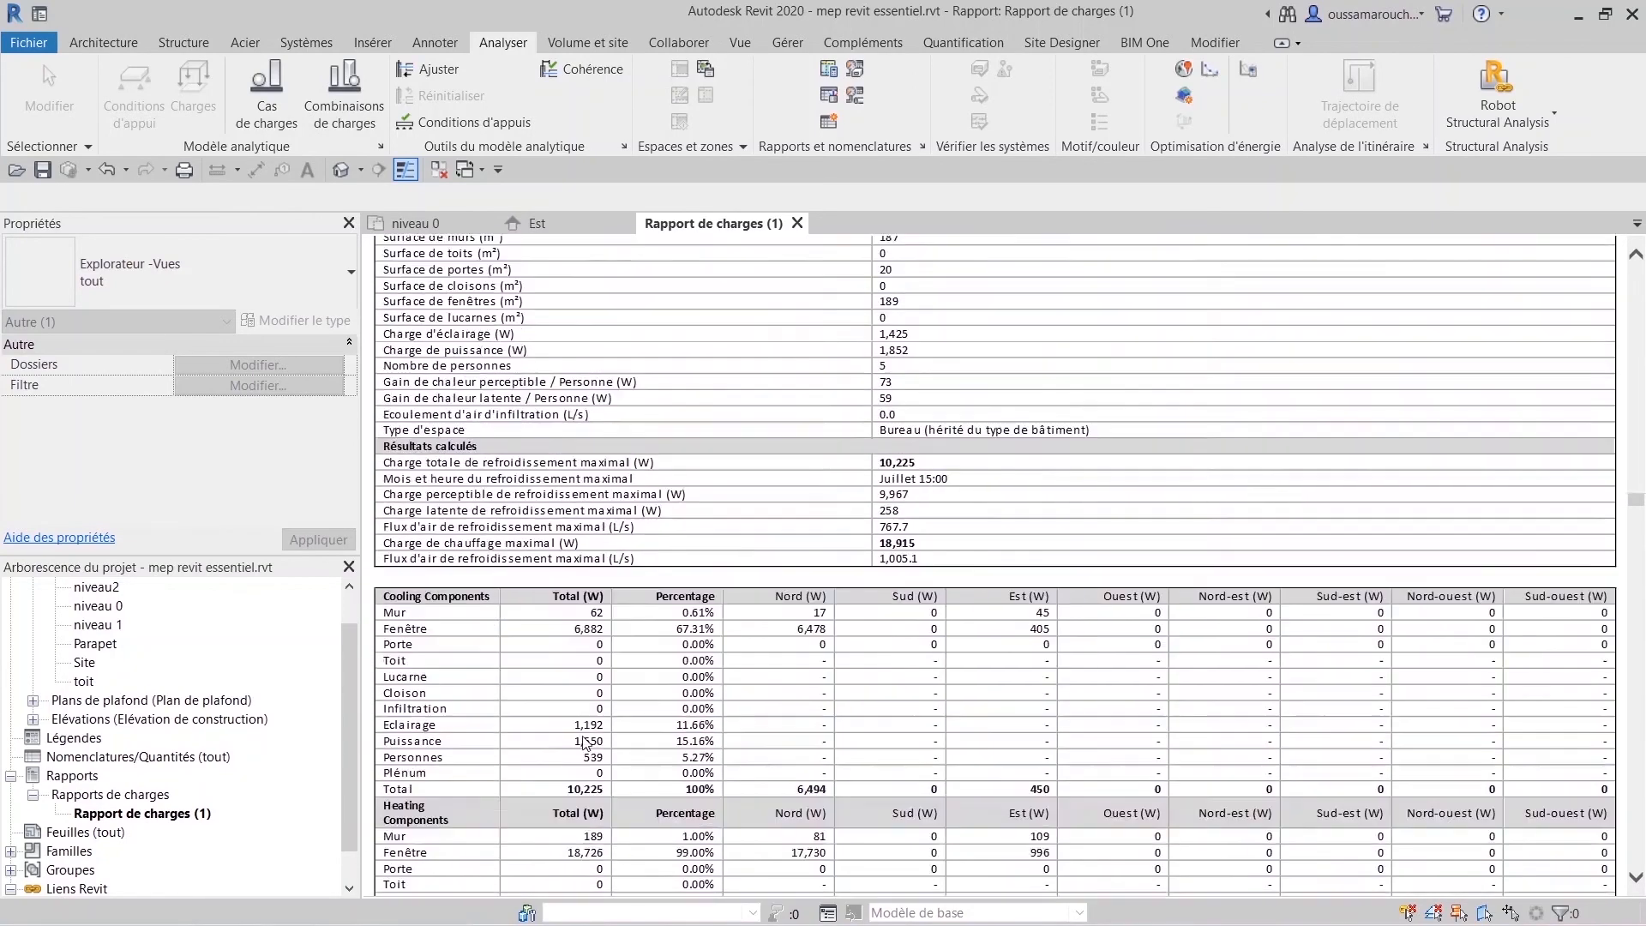
pyautogui.scroll(-5, 586, 743)
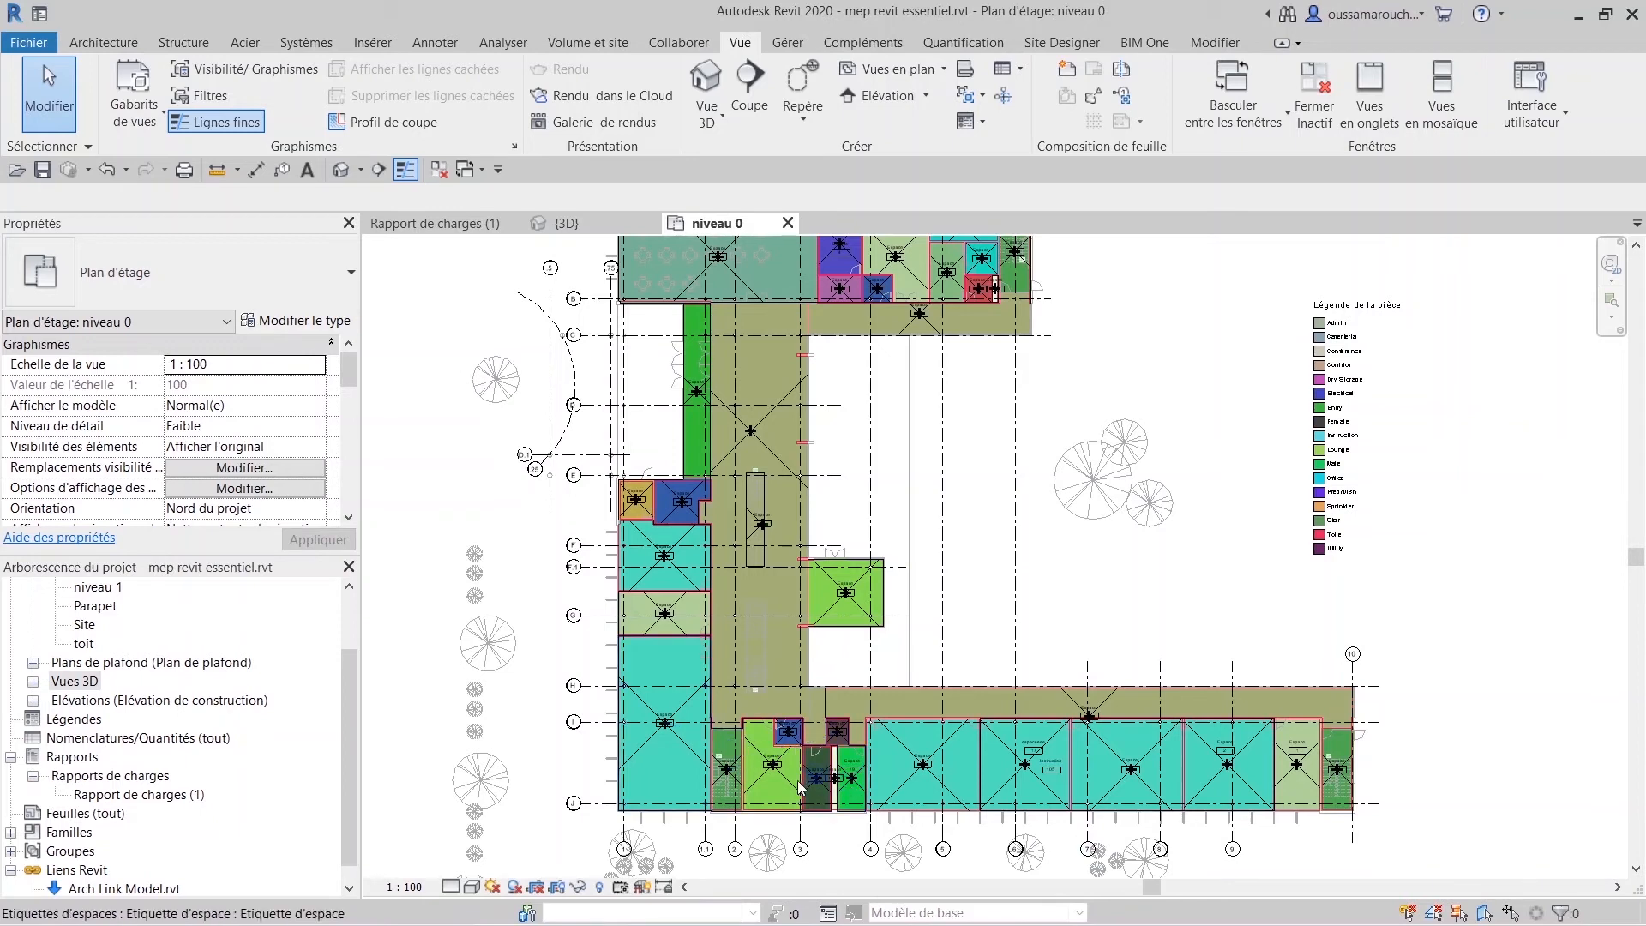
pyautogui.click(109, 739)
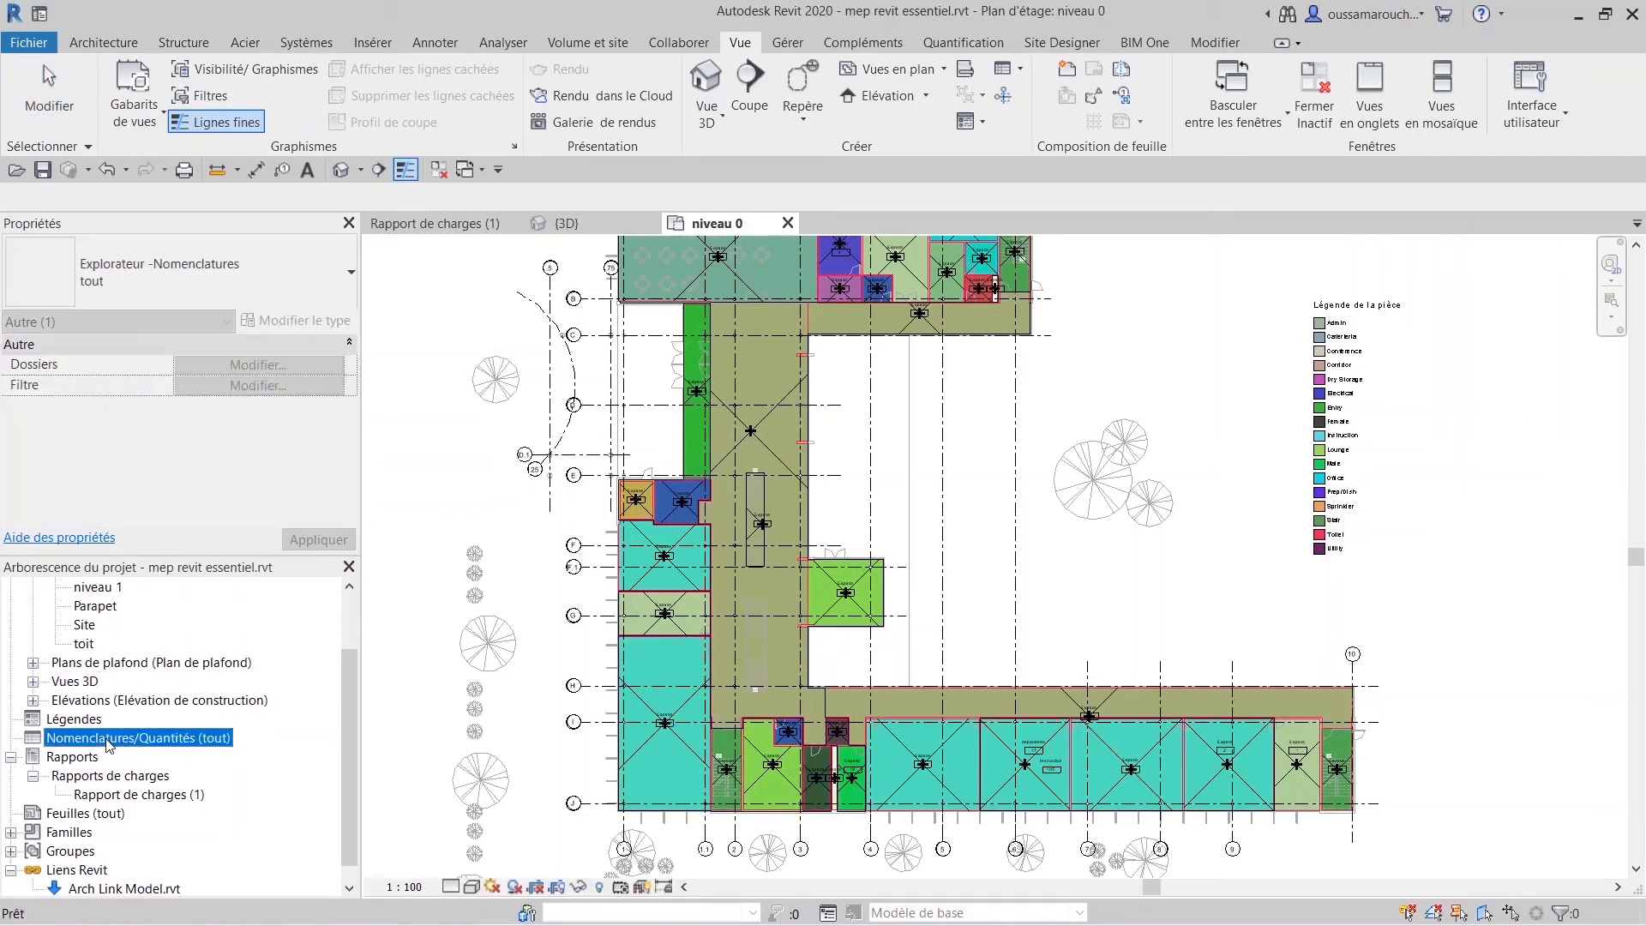
pyautogui.rightClick(109, 742)
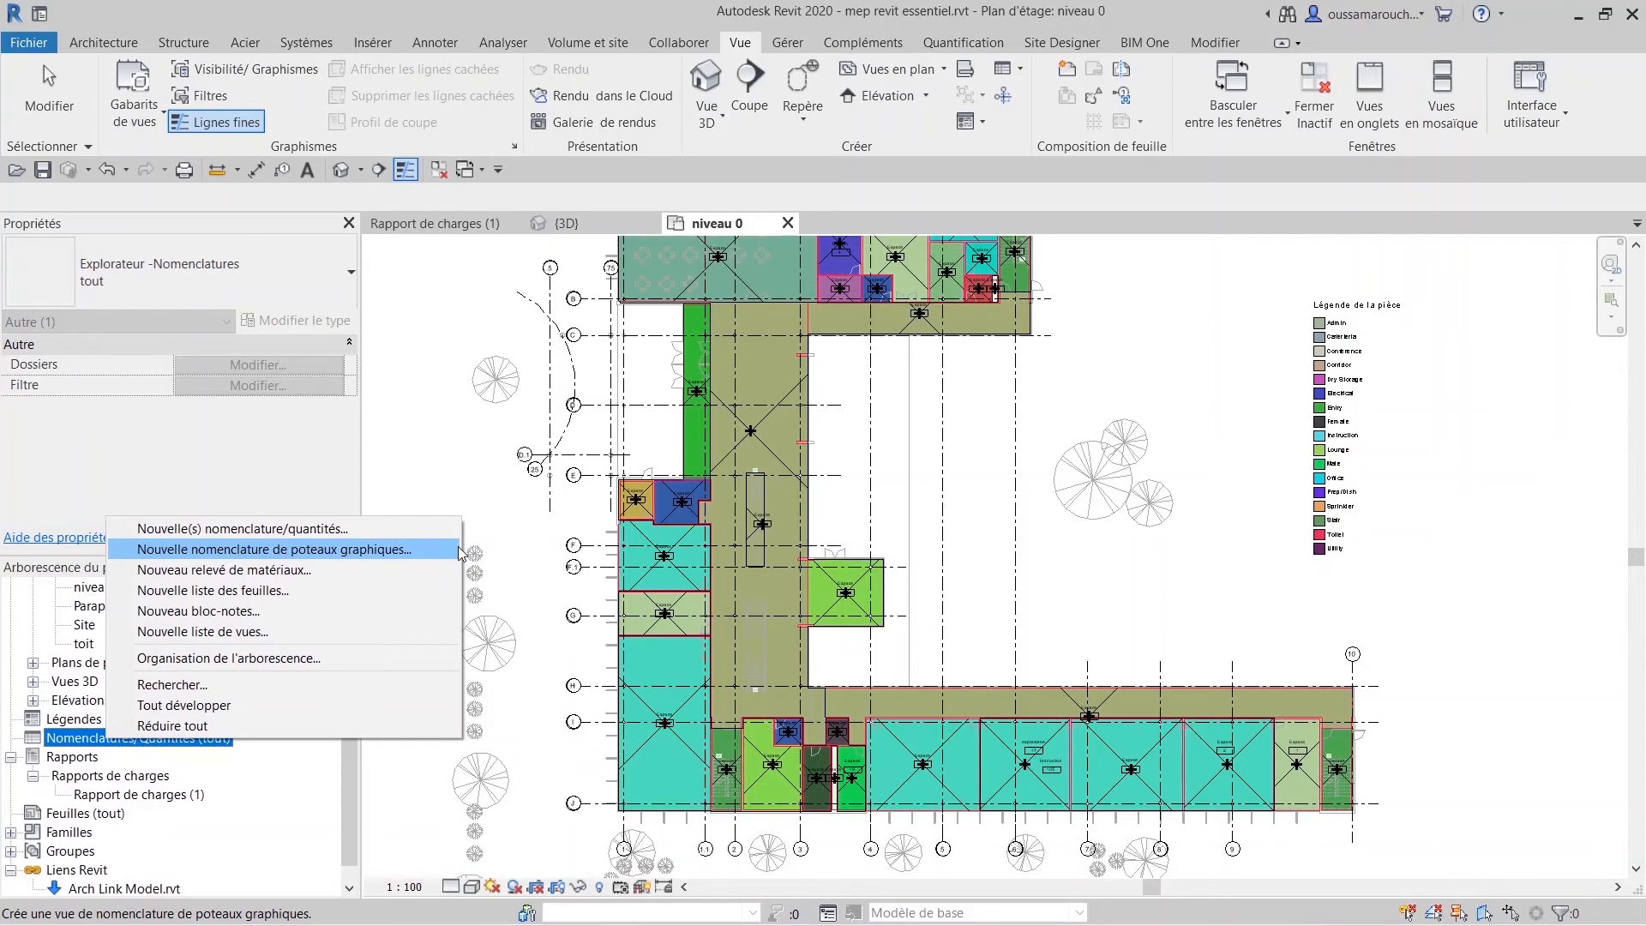
pyautogui.click(1112, 470)
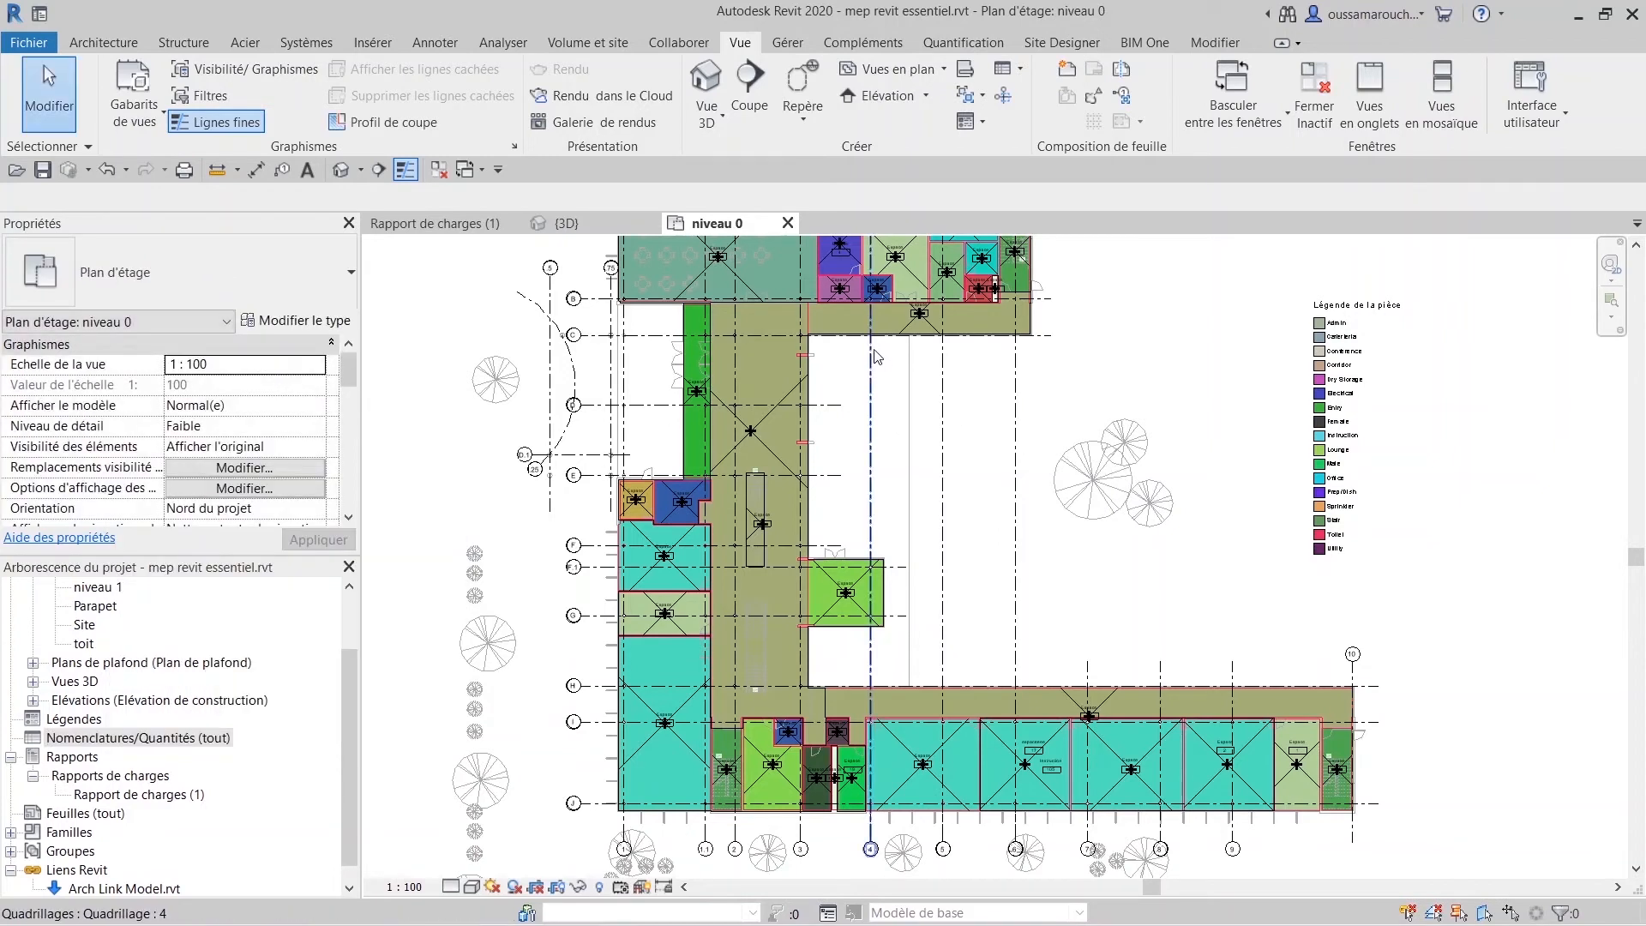
# Start a new Nomenclature/Quantités schedule and choose Espaces as its category.
pyautogui.click(1016, 76)
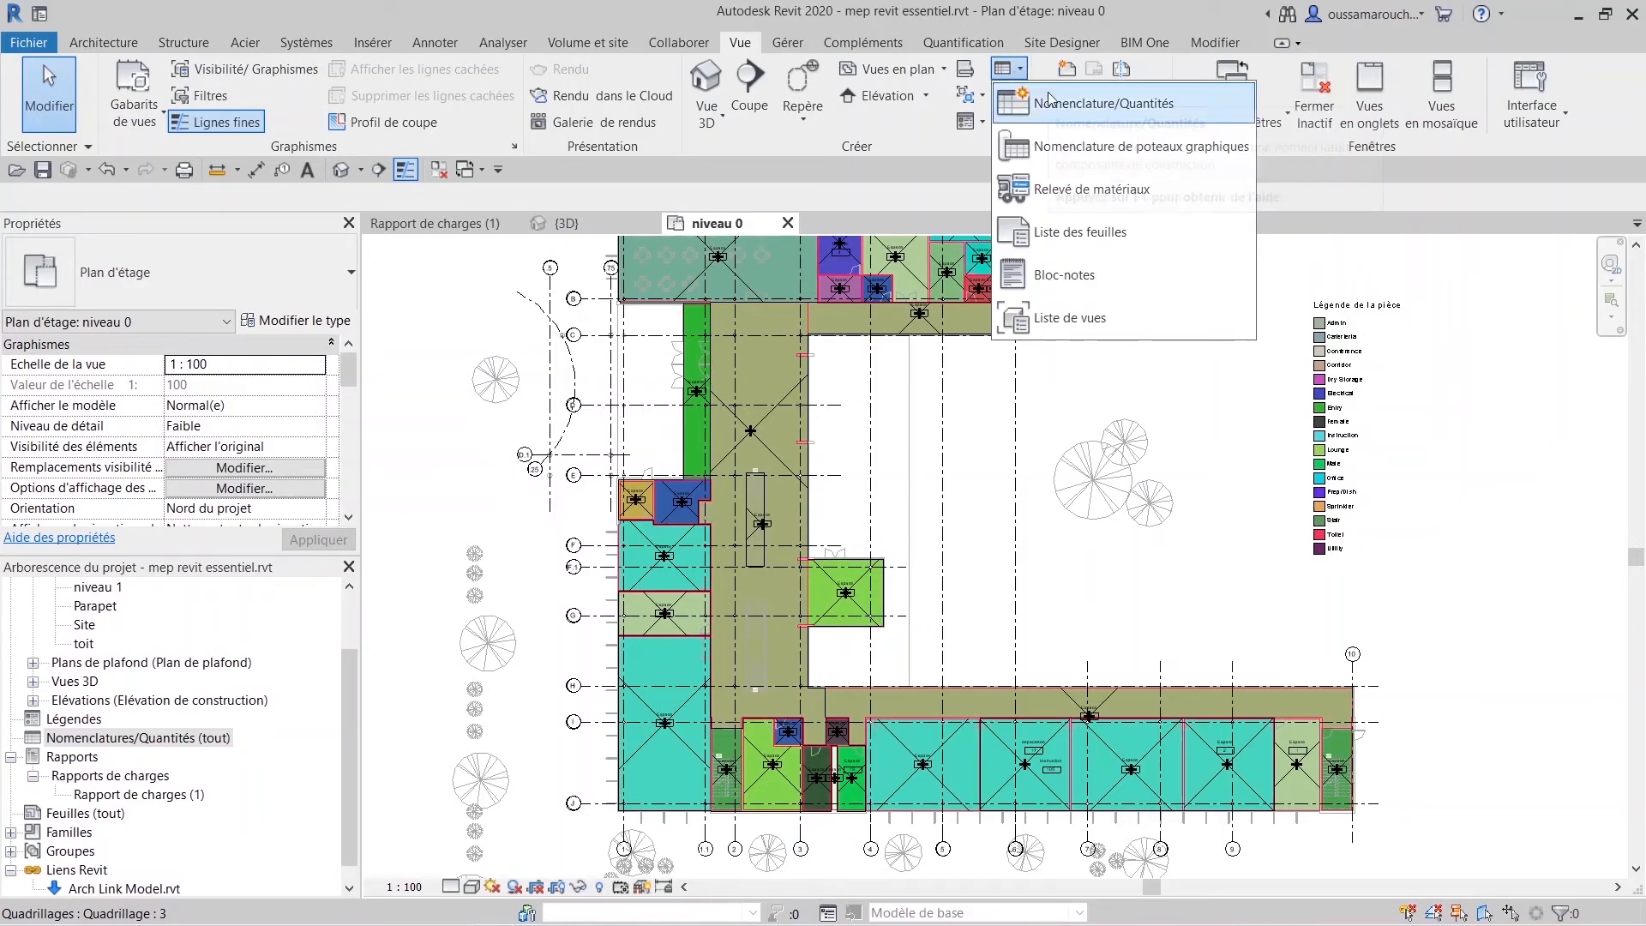
pyautogui.click(1063, 107)
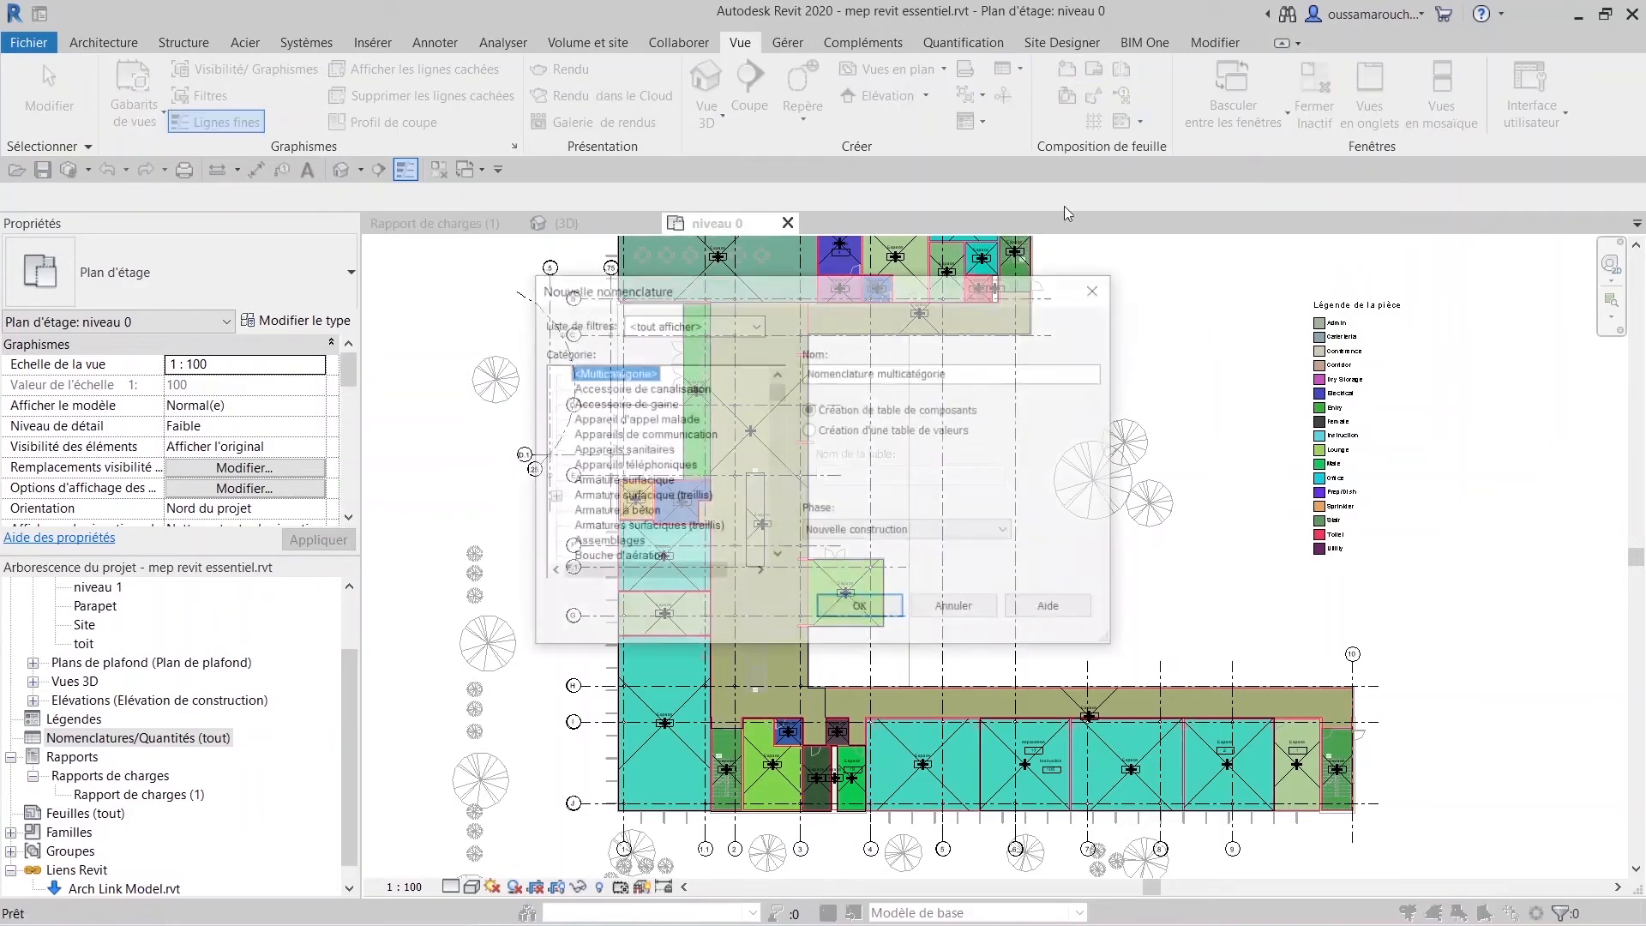
pyautogui.scroll(-2, 680, 505)
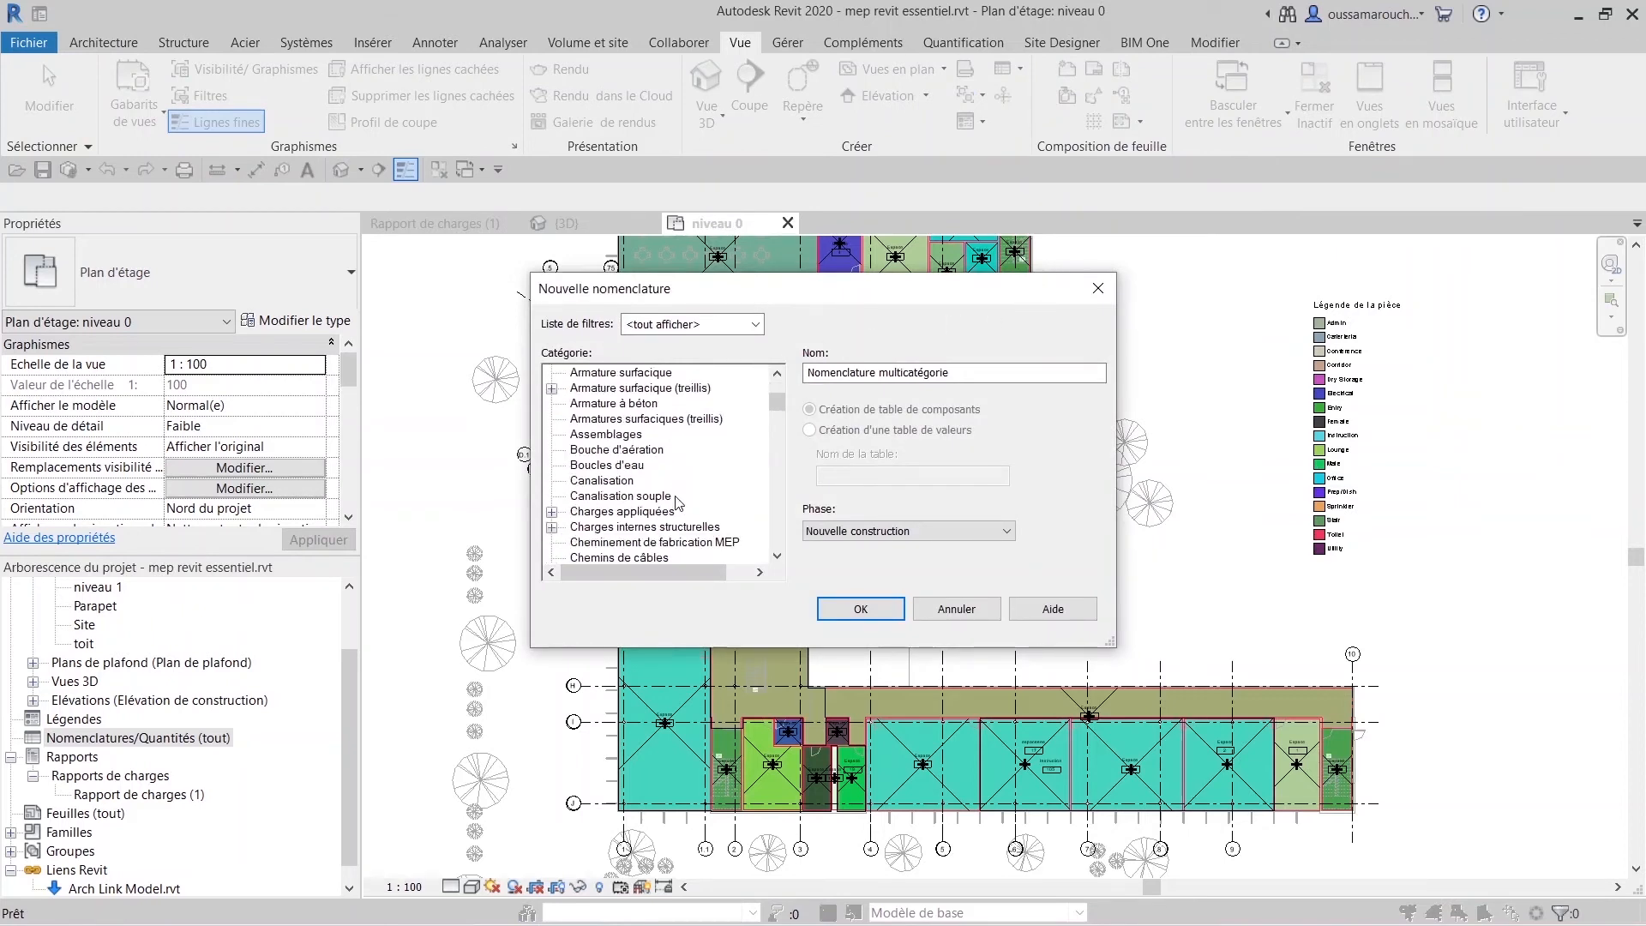
pyautogui.scroll(-12, 677, 486)
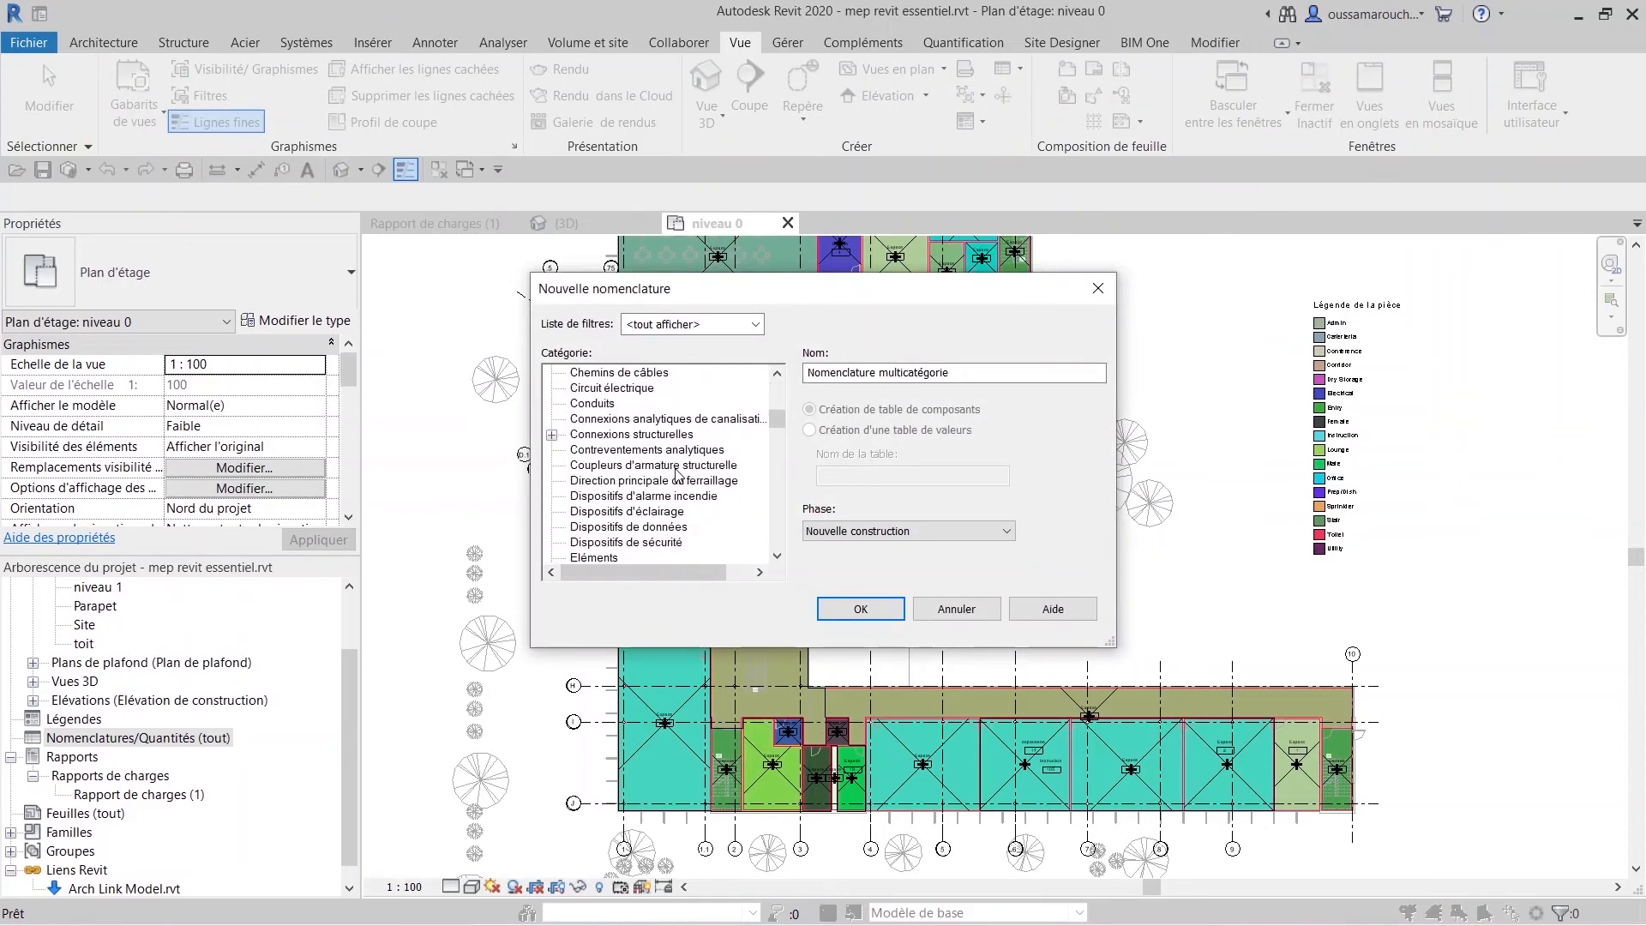
pyautogui.scroll(-1, 667, 471)
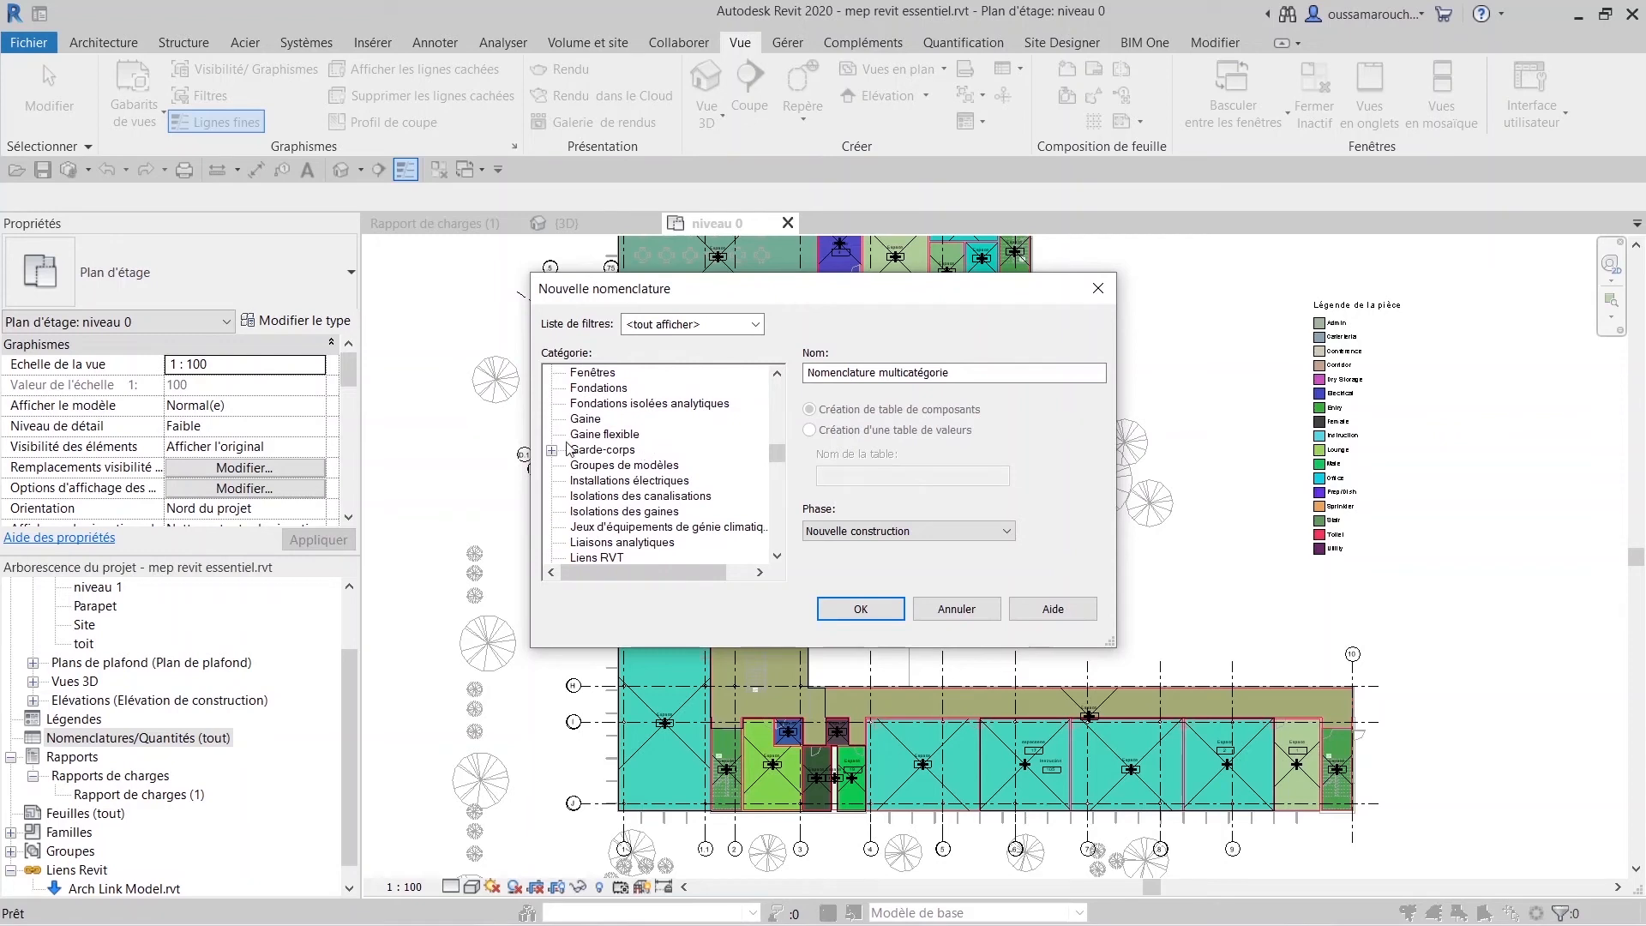
pyautogui.scroll(-5, 601, 472)
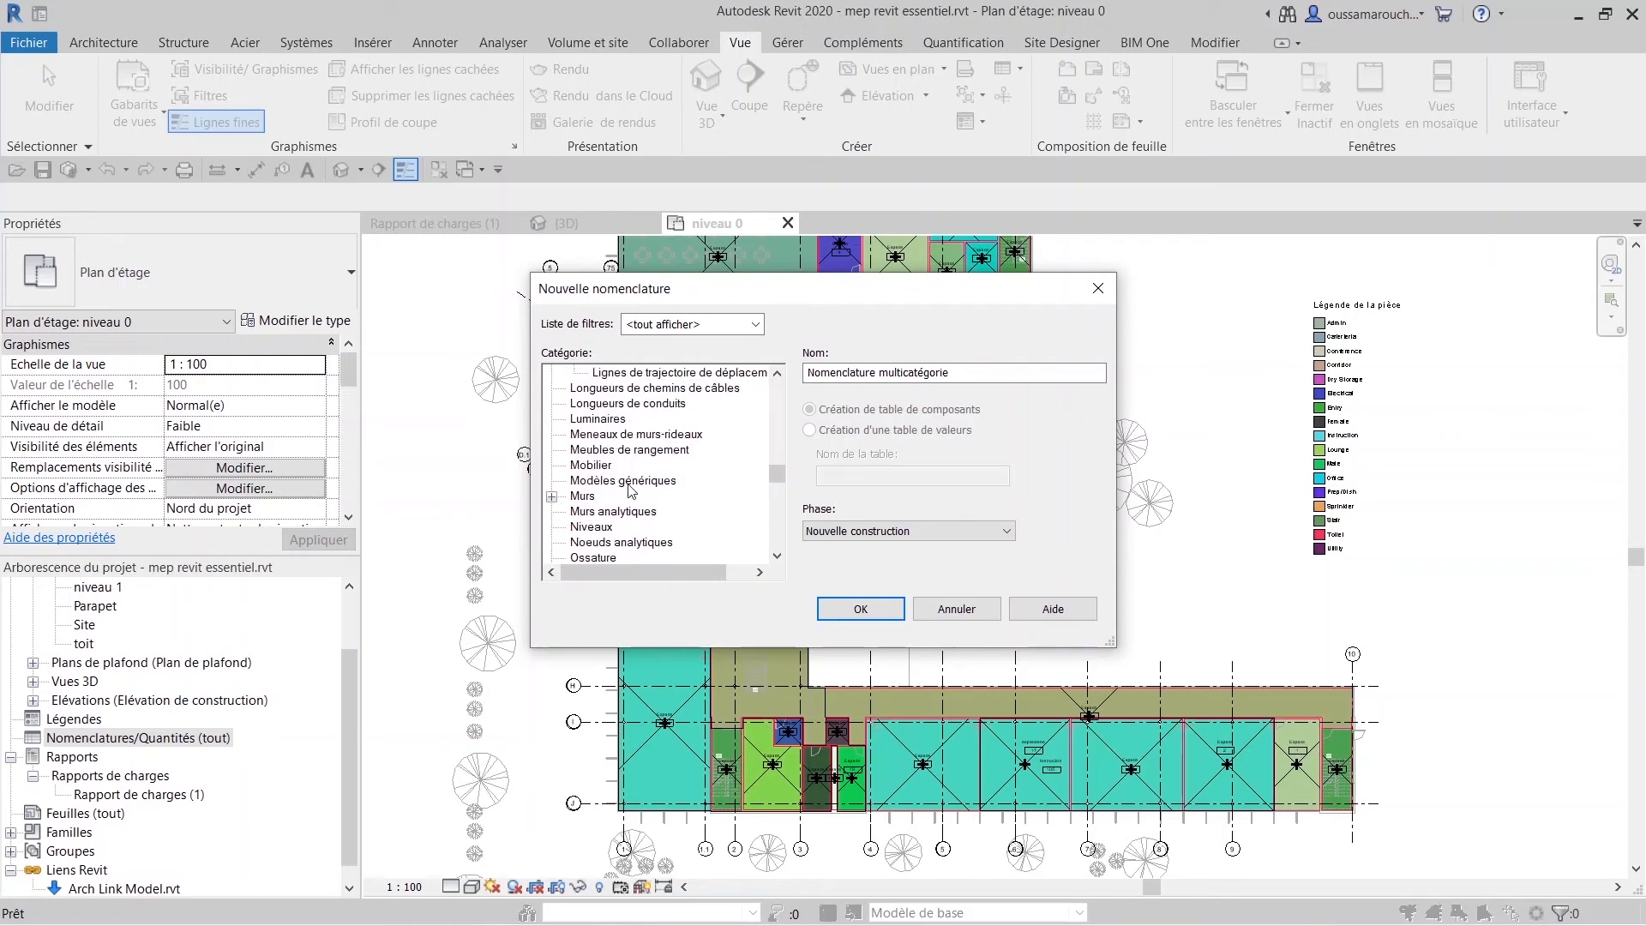
pyautogui.scroll(-10, 630, 490)
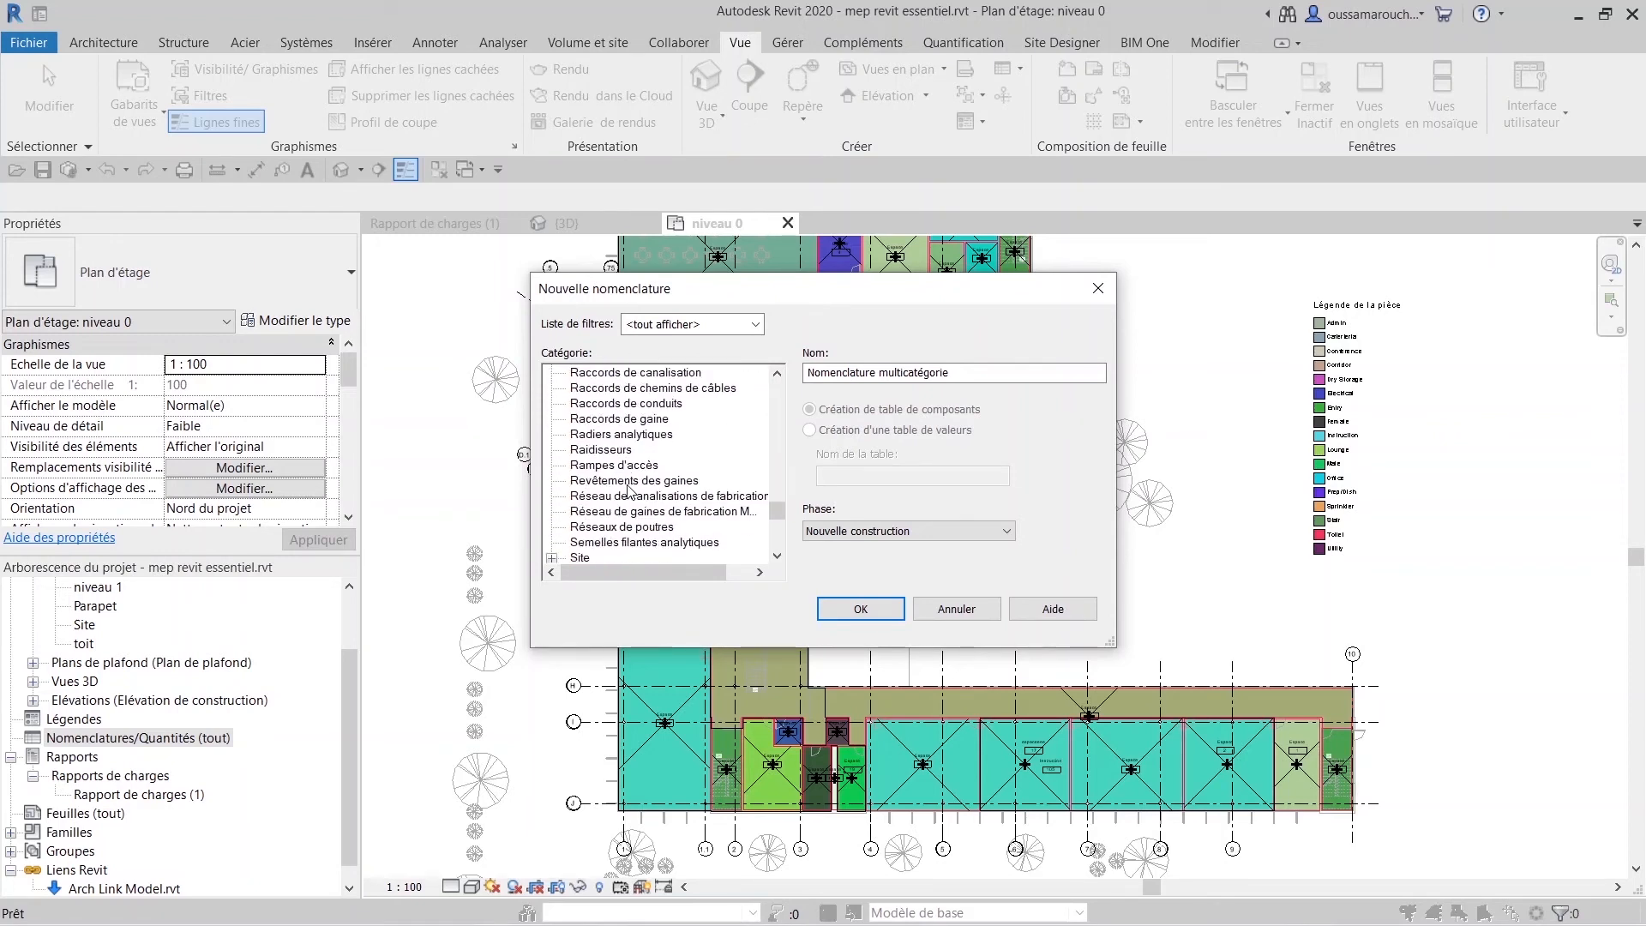
pyautogui.scroll(-6, 630, 490)
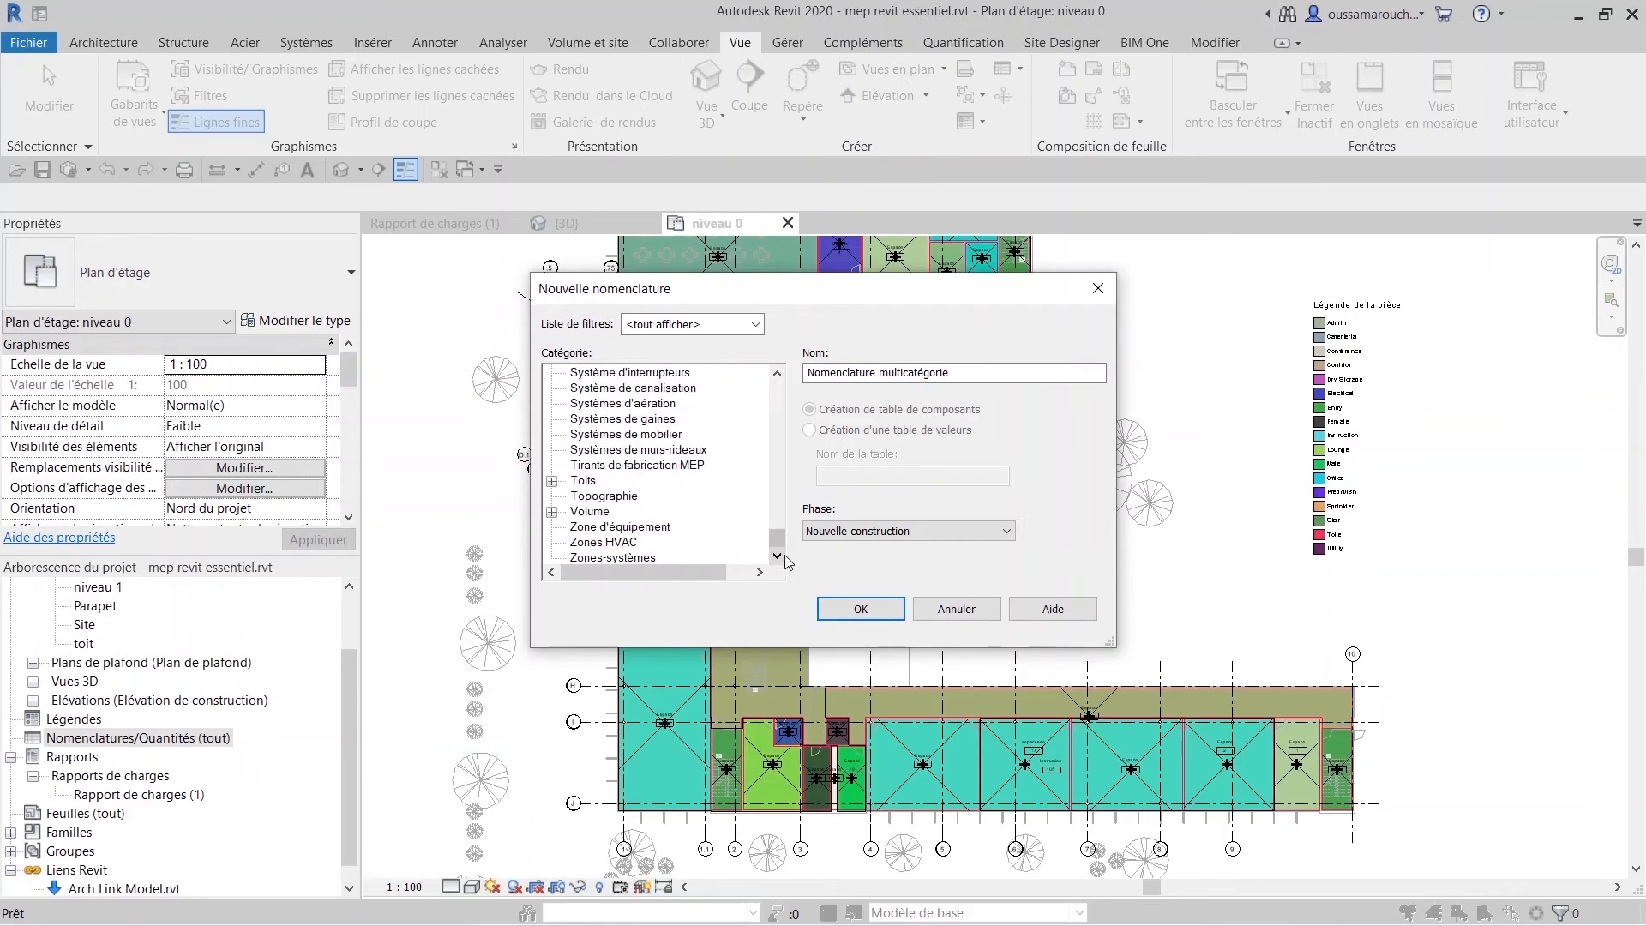
pyautogui.moveTo(776, 539); pyautogui.dragTo(776, 482)
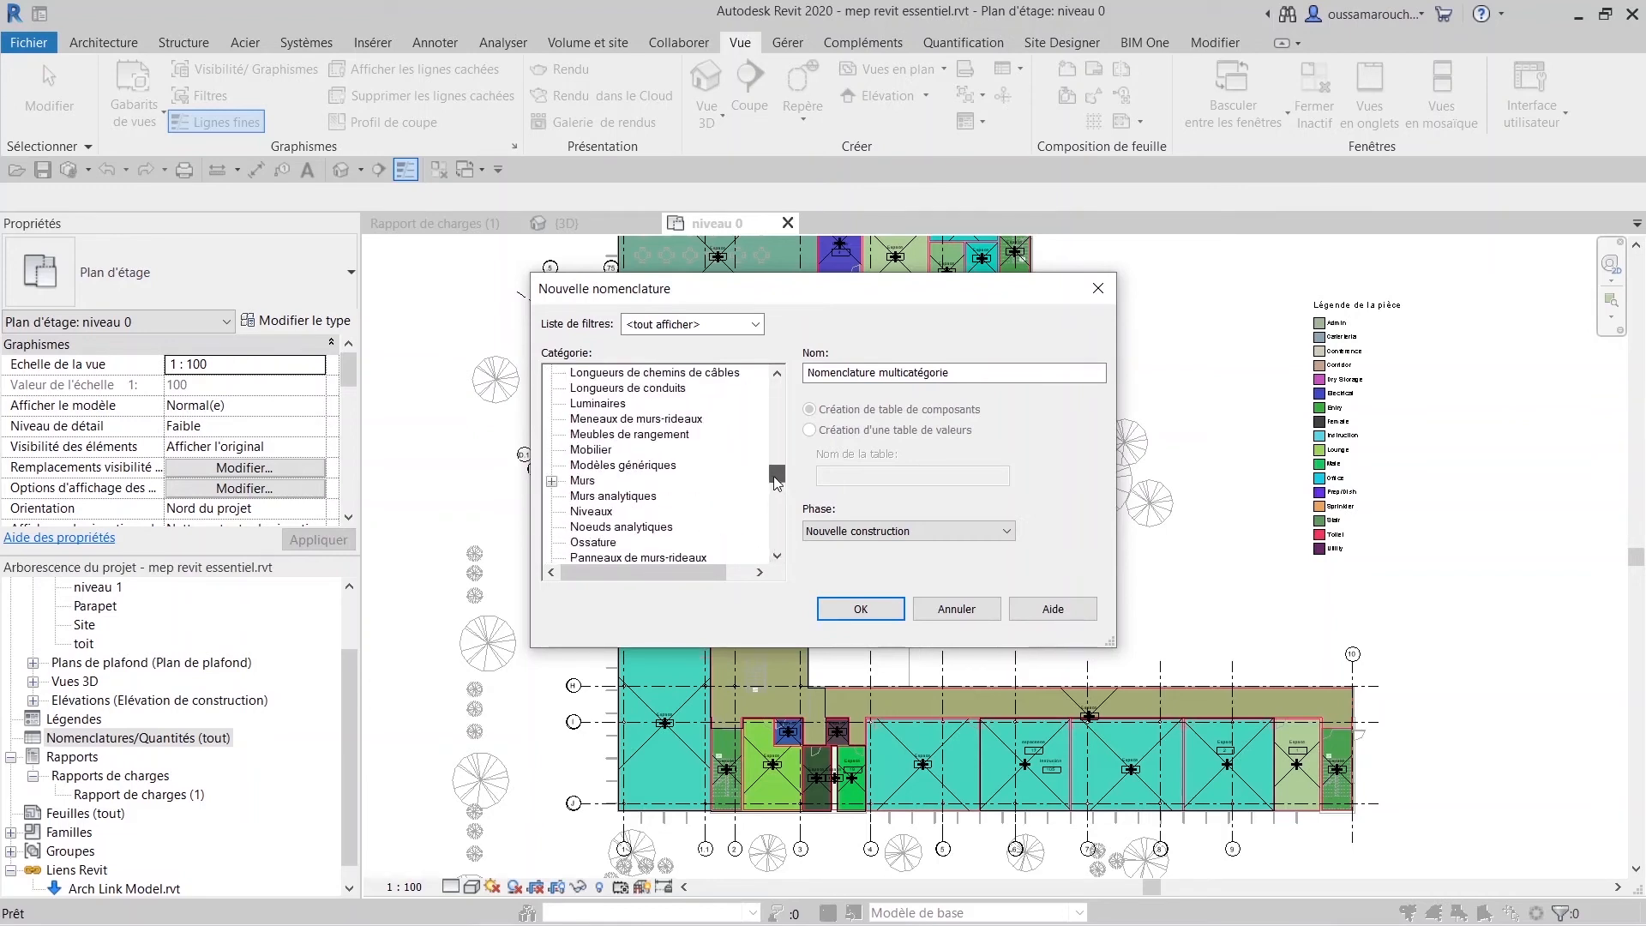
pyautogui.scroll(10, 677, 463)
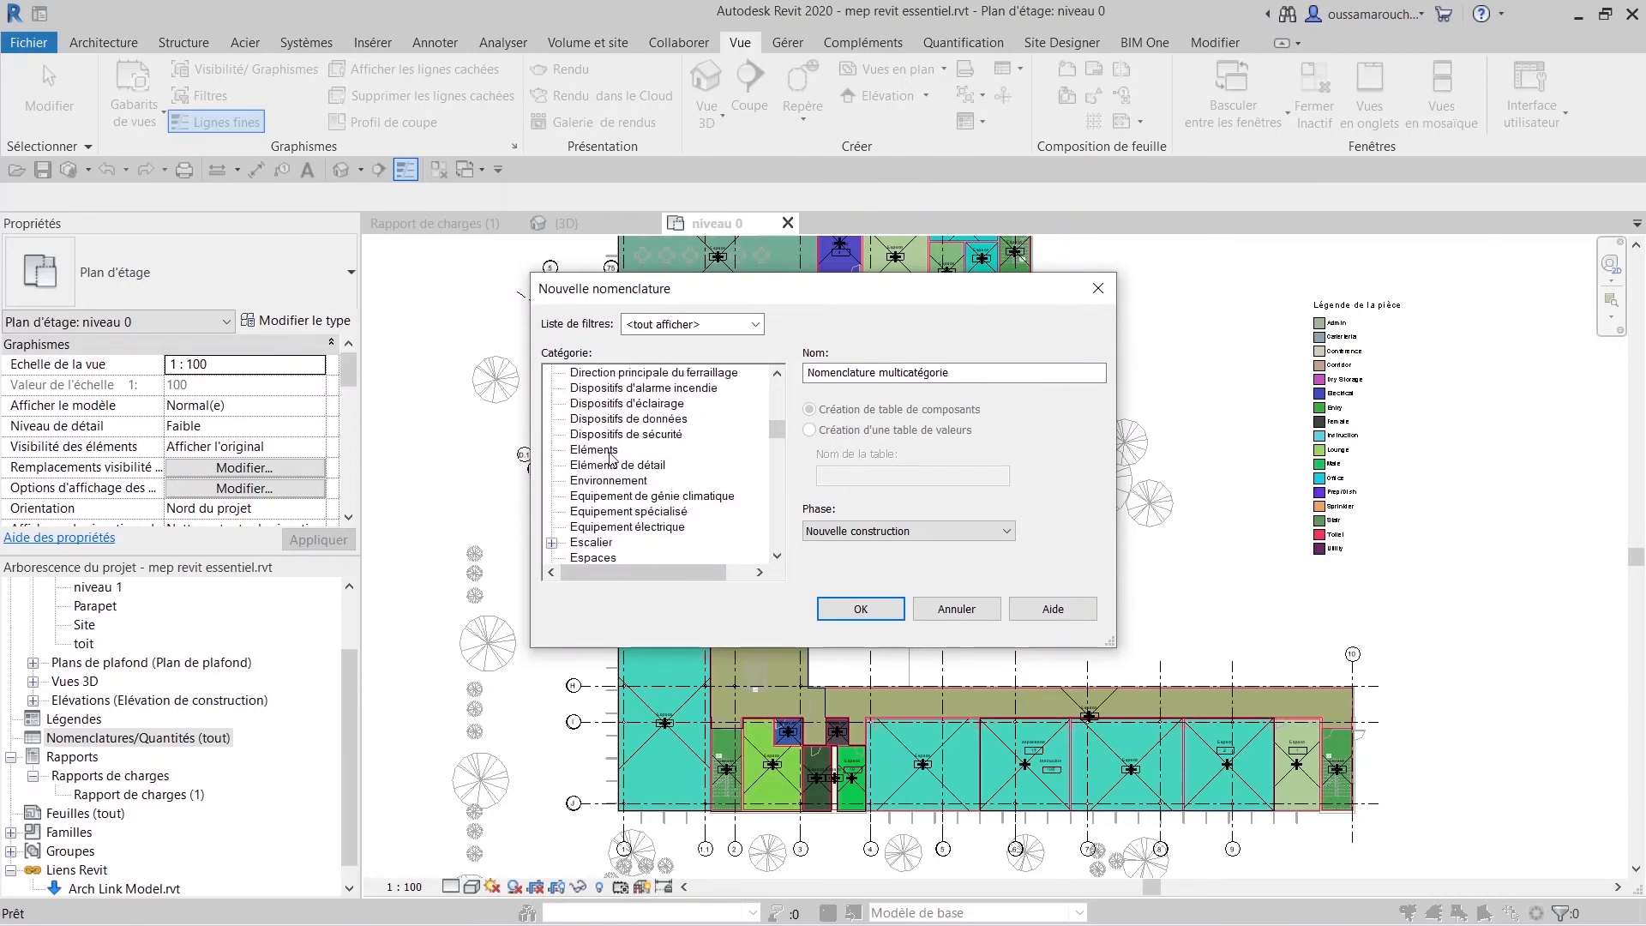
pyautogui.scroll(-1, 622, 499)
pyautogui.click(604, 542)
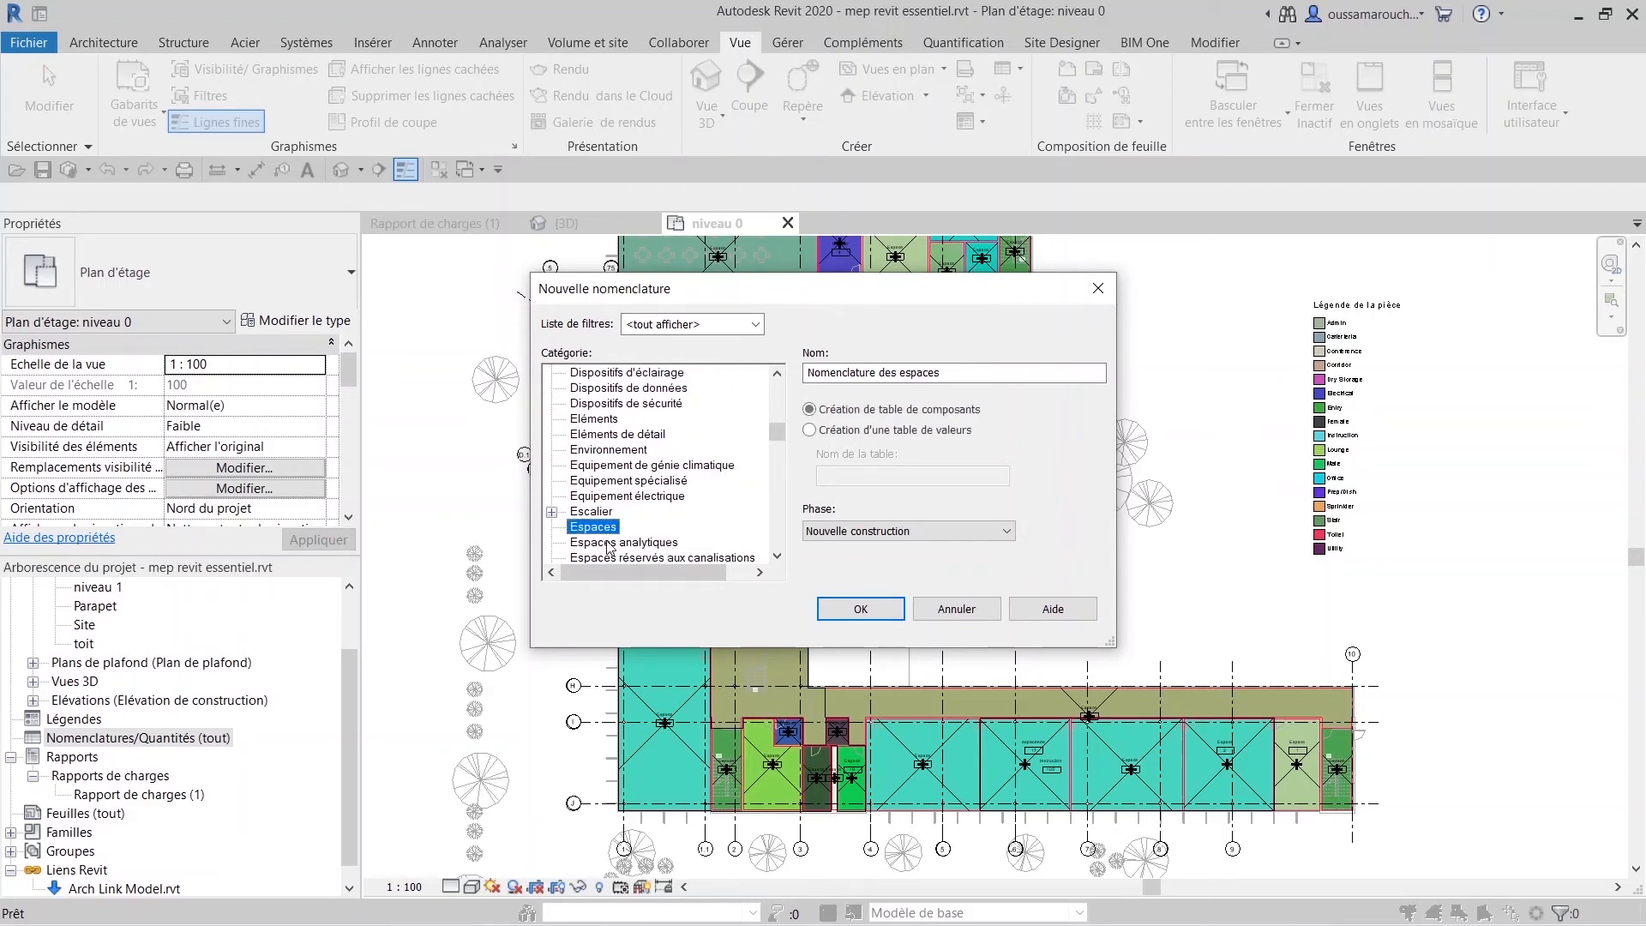
# Keep the phase Nouvelle construction and create the component schedule named Nomenclature des espaces.
pyautogui.click(892, 533)
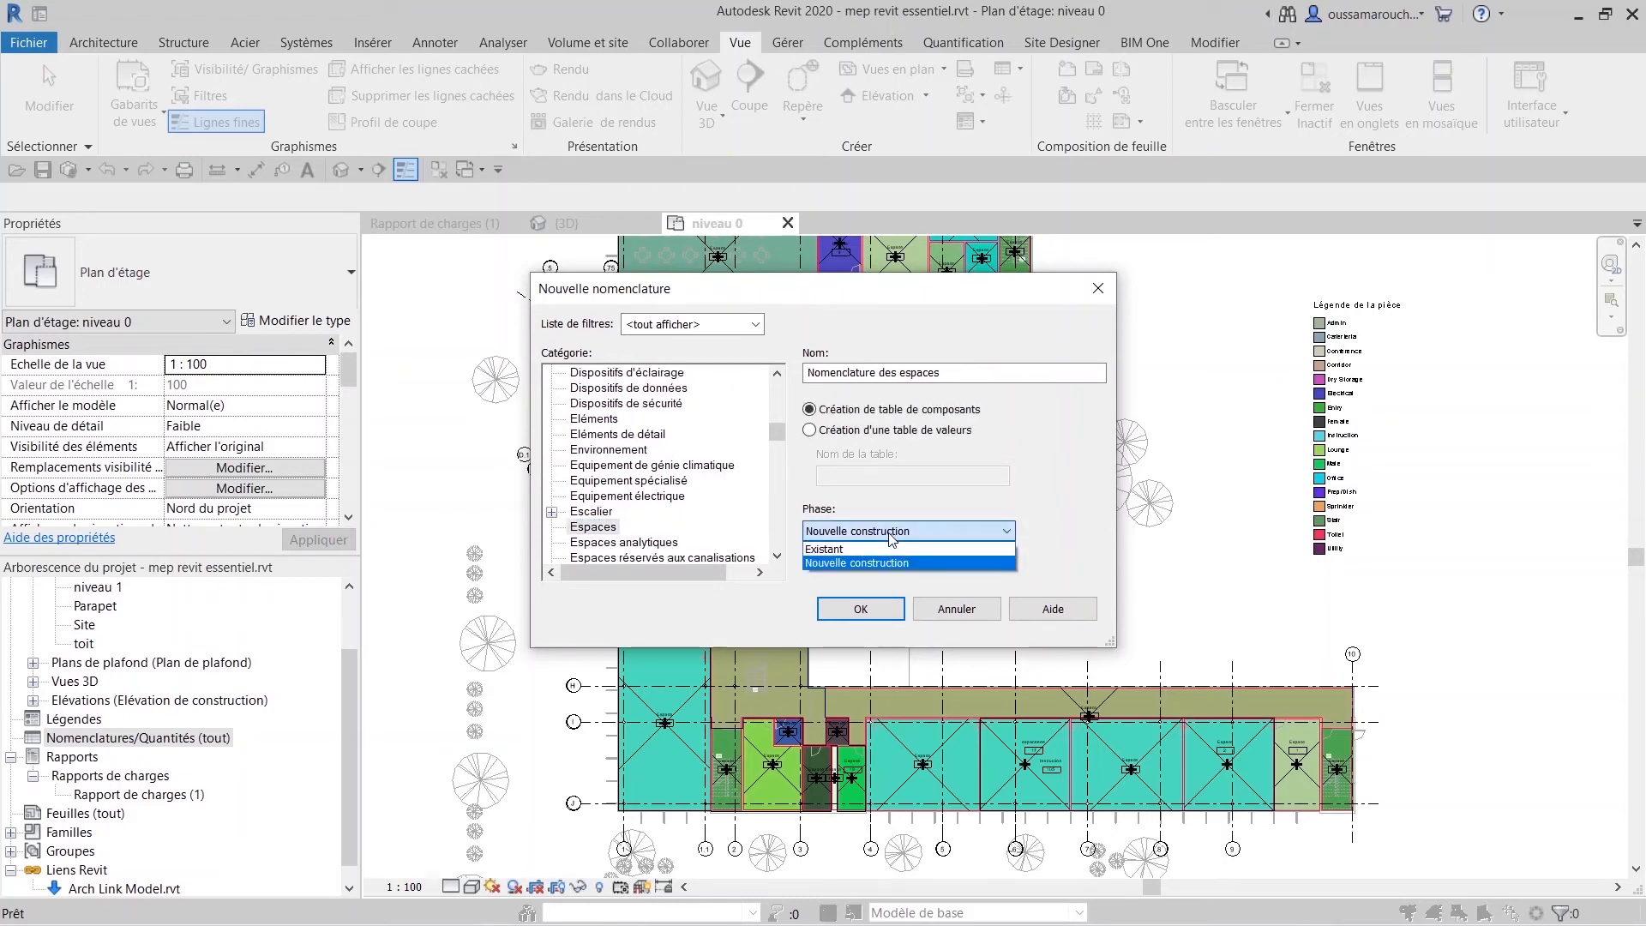
pyautogui.click(883, 563)
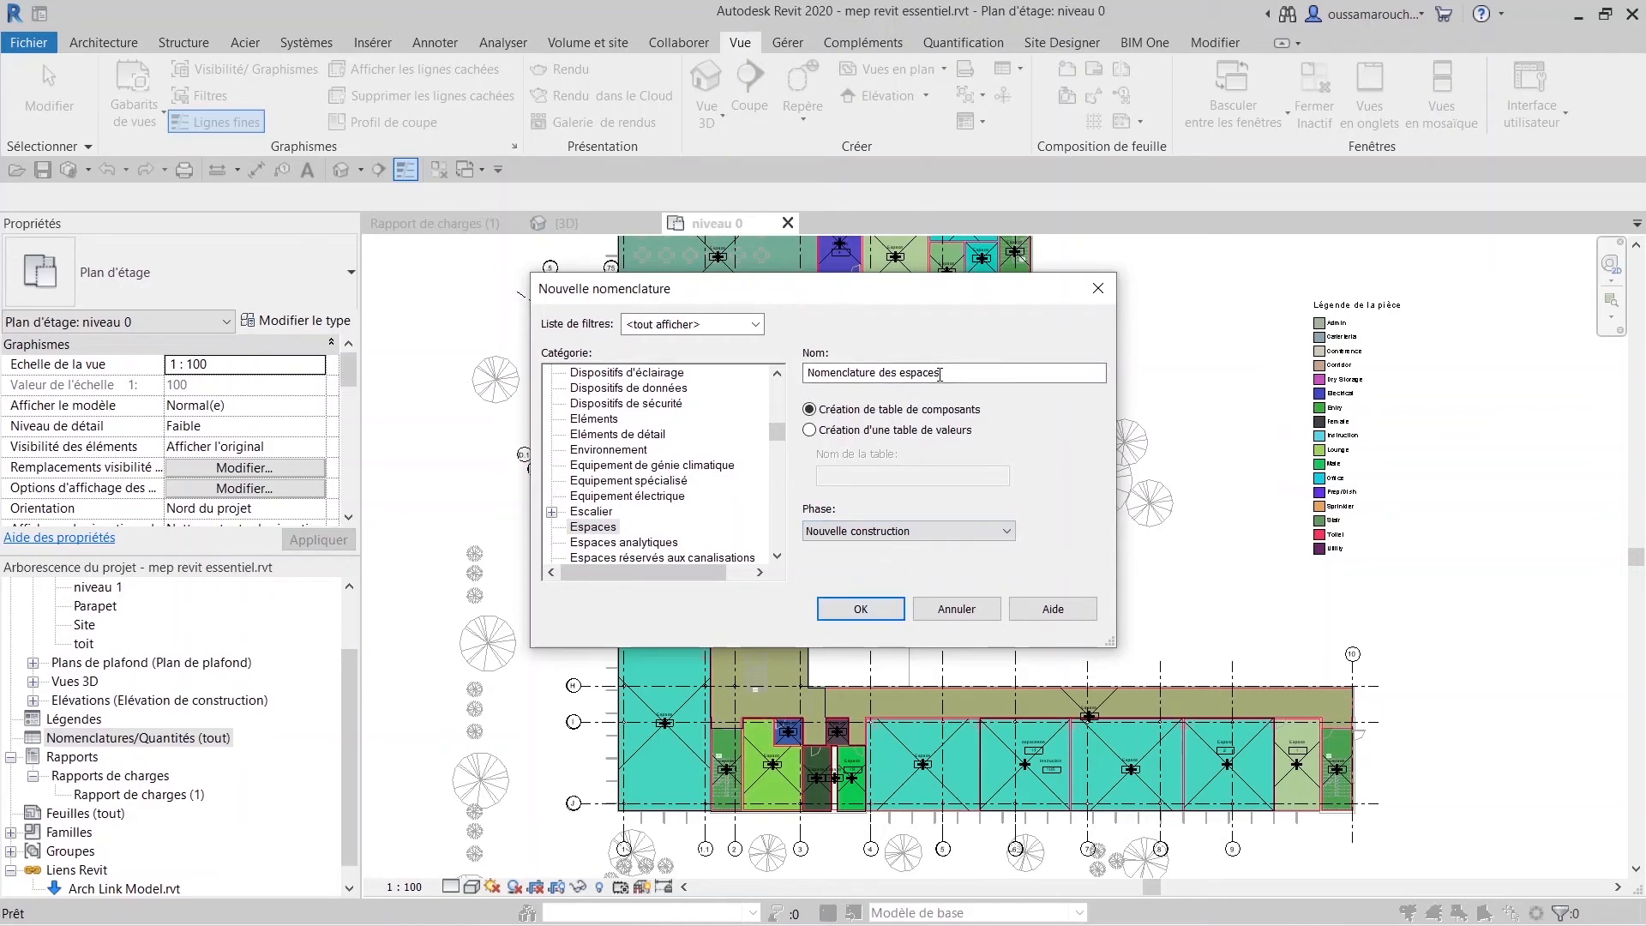
pyautogui.click(857, 609)
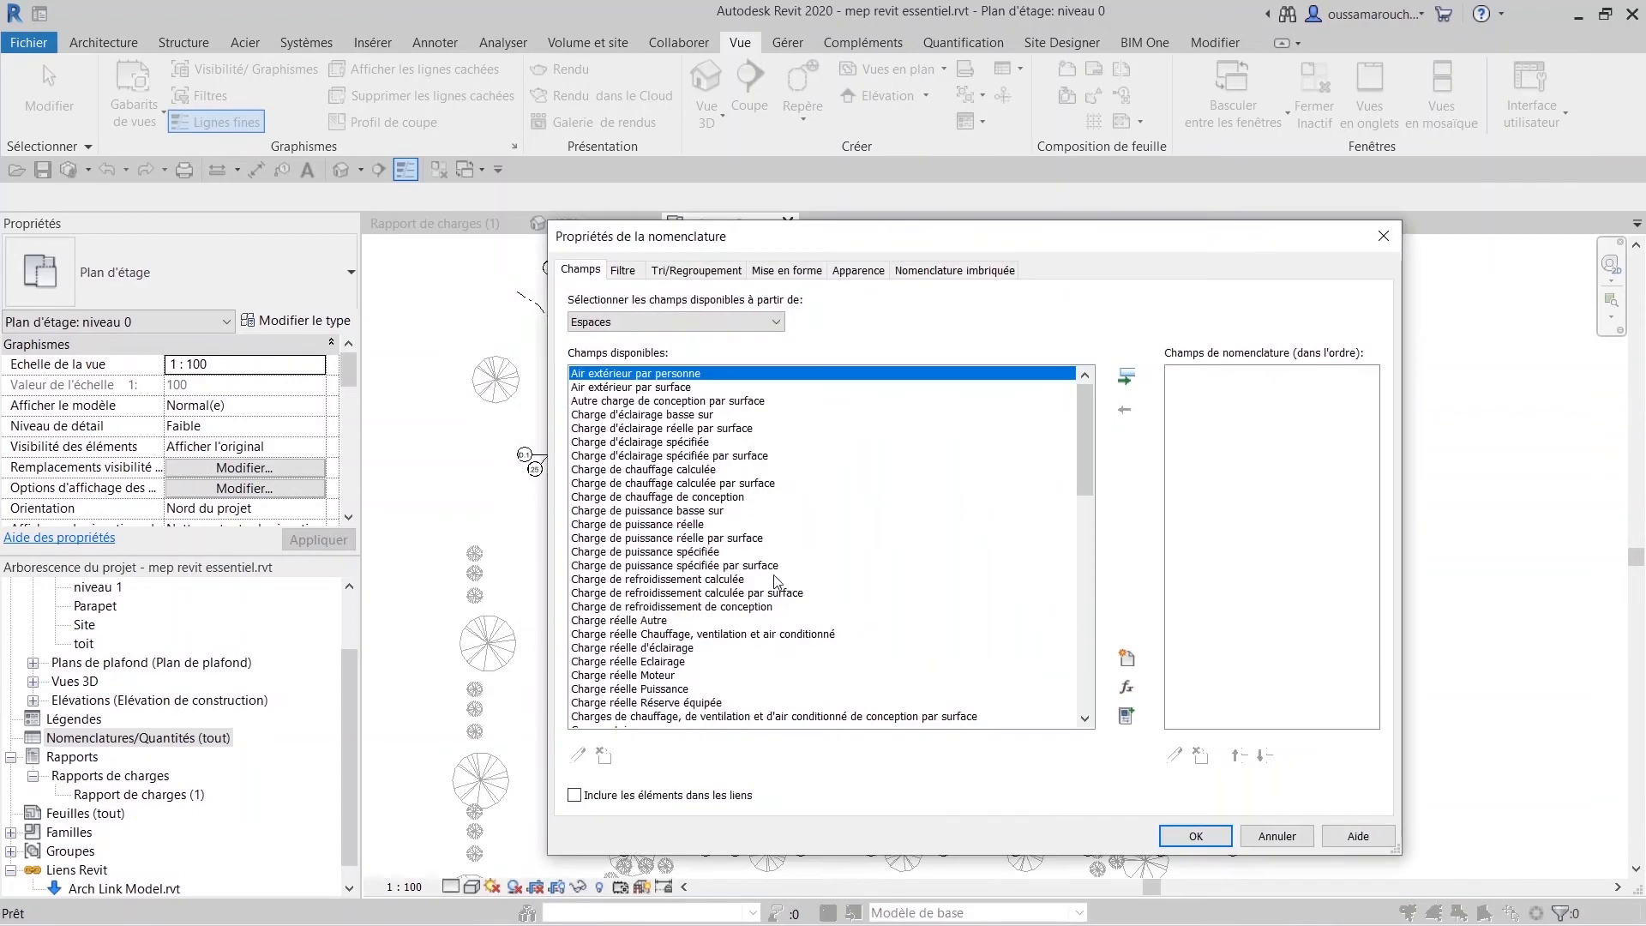
# Add the Nom field to the spaces schedule.
pyautogui.scroll(-5, 660, 409)
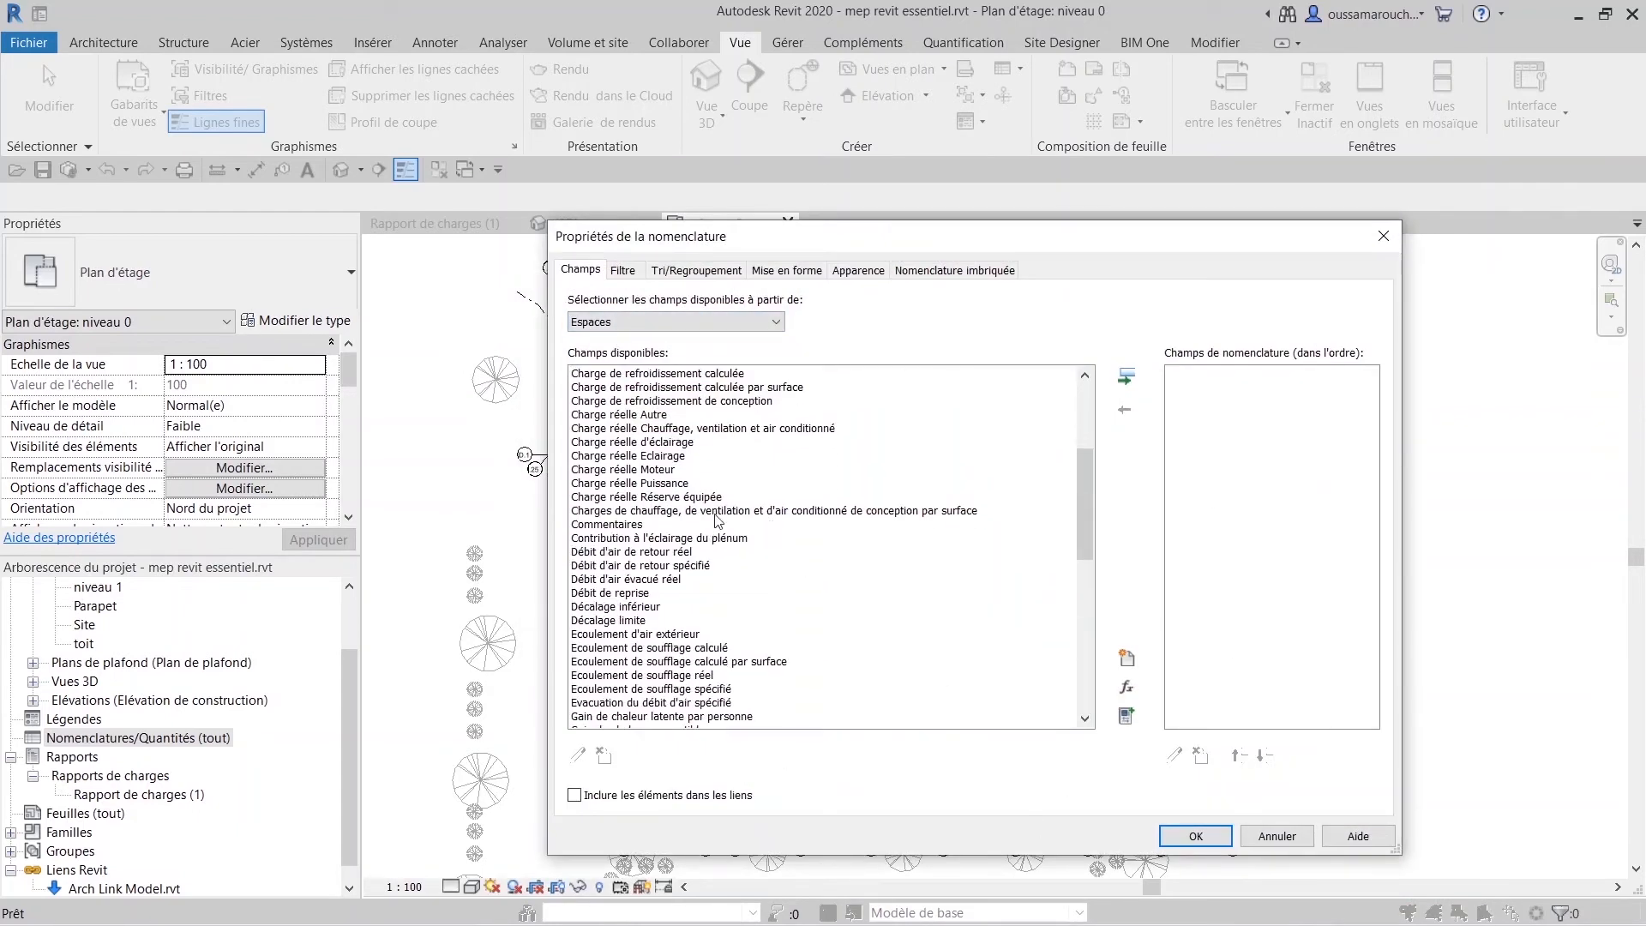
pyautogui.scroll(4, 669, 523)
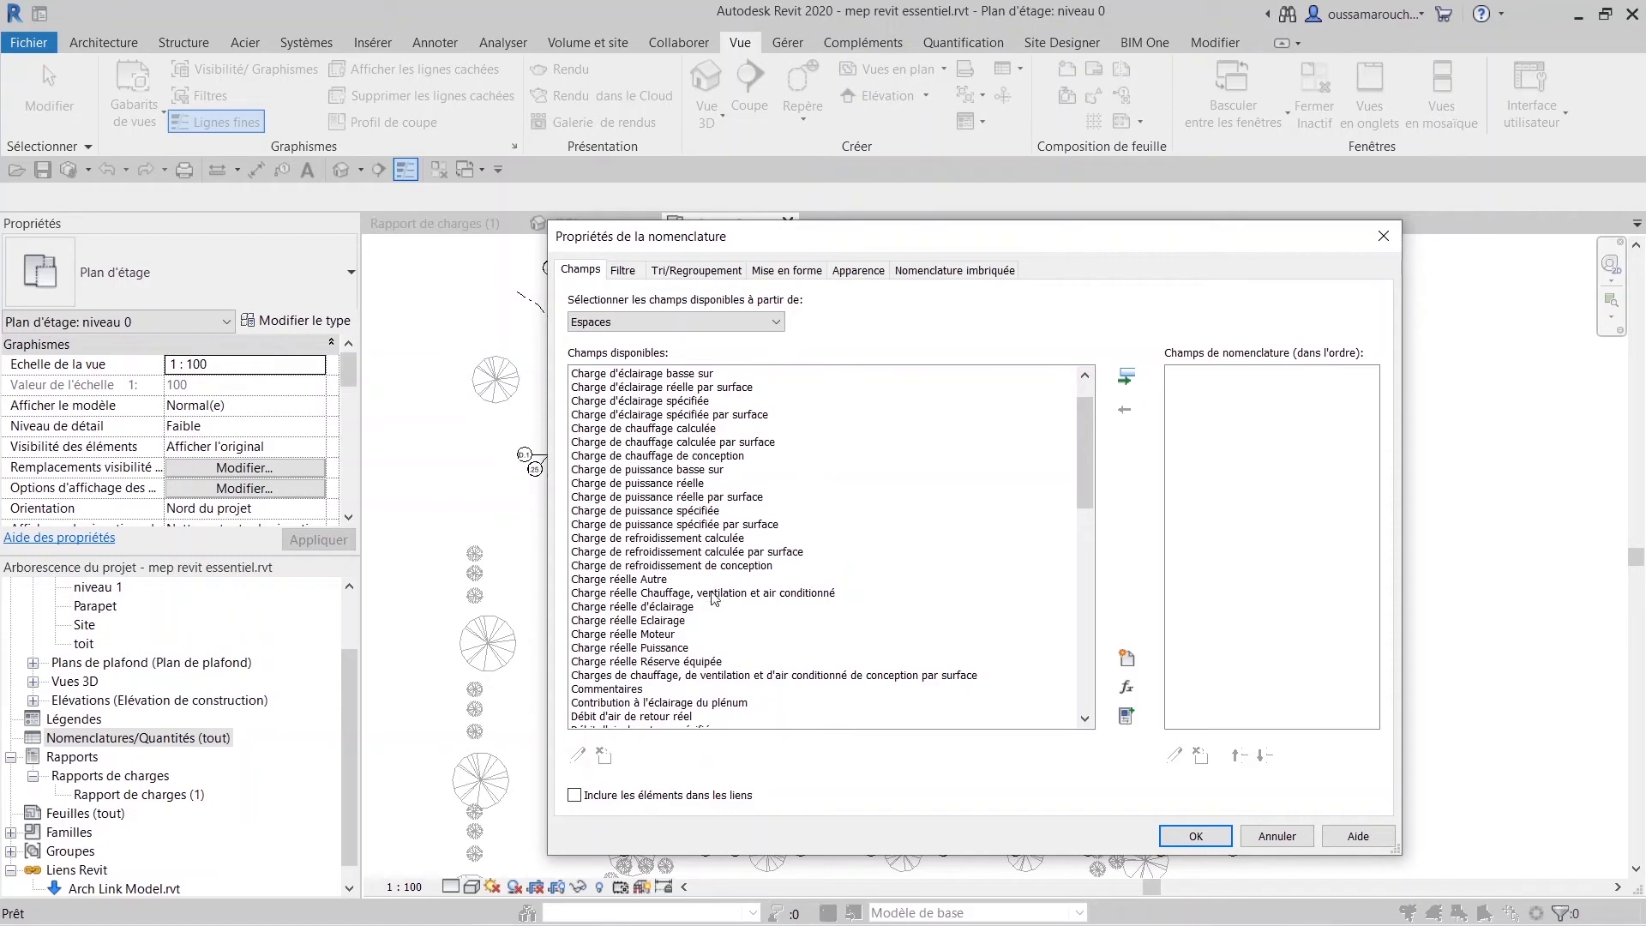
pyautogui.scroll(-4, 895, 611)
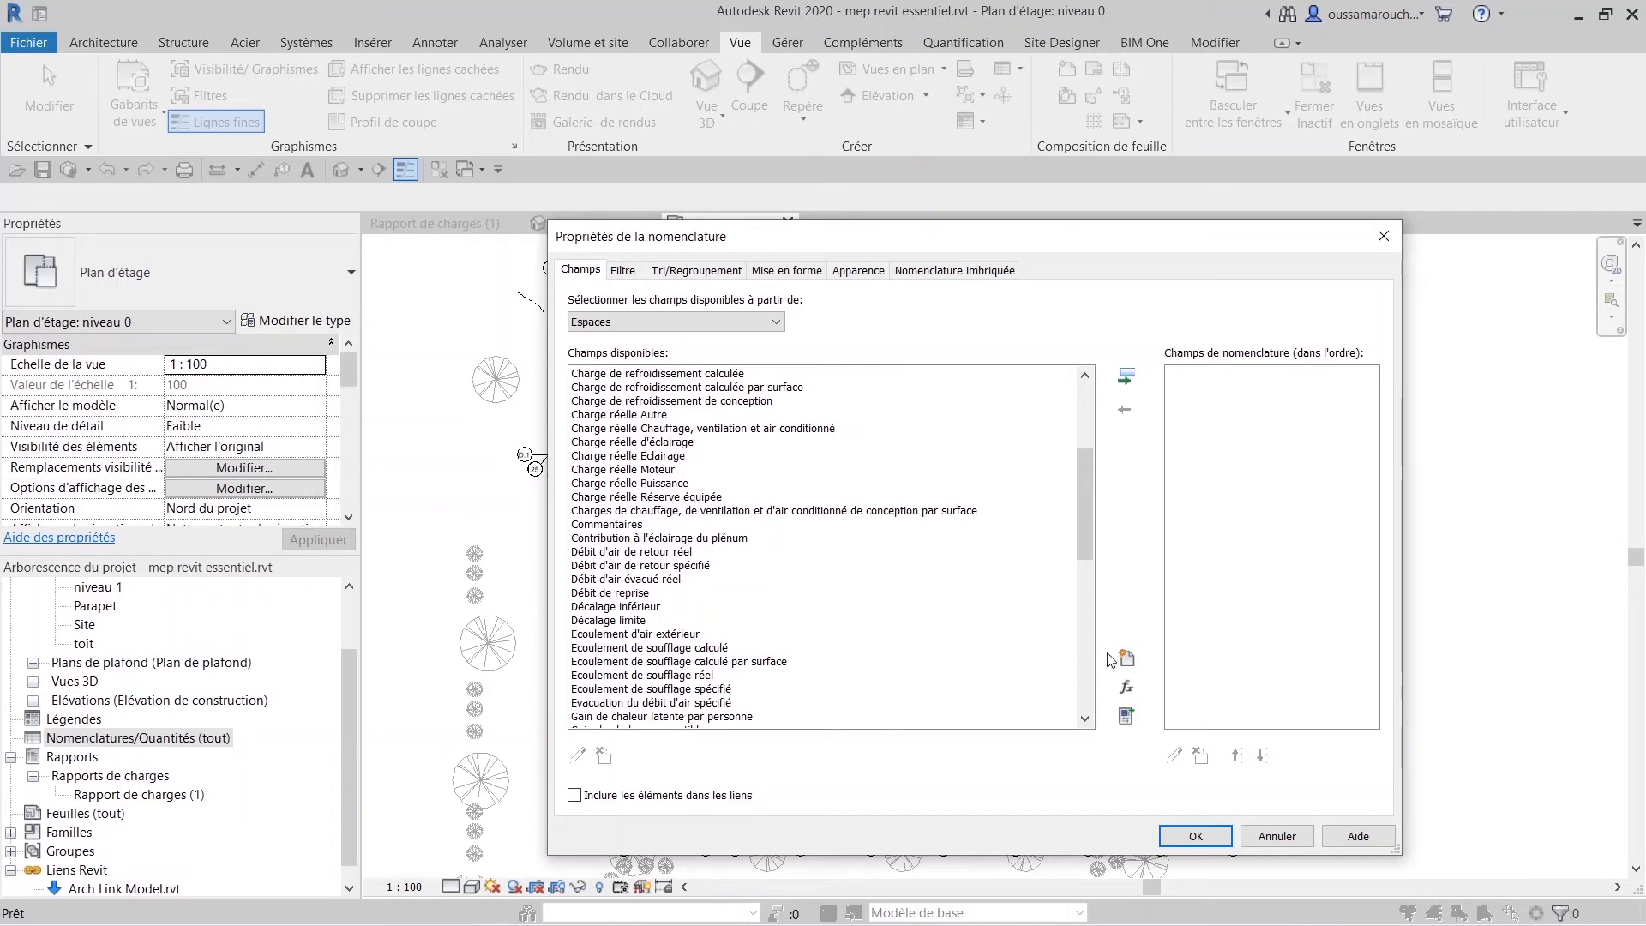
pyautogui.moveTo(1078, 501); pyautogui.dragTo(1078, 568)
pyautogui.scroll(-6, 676, 569)
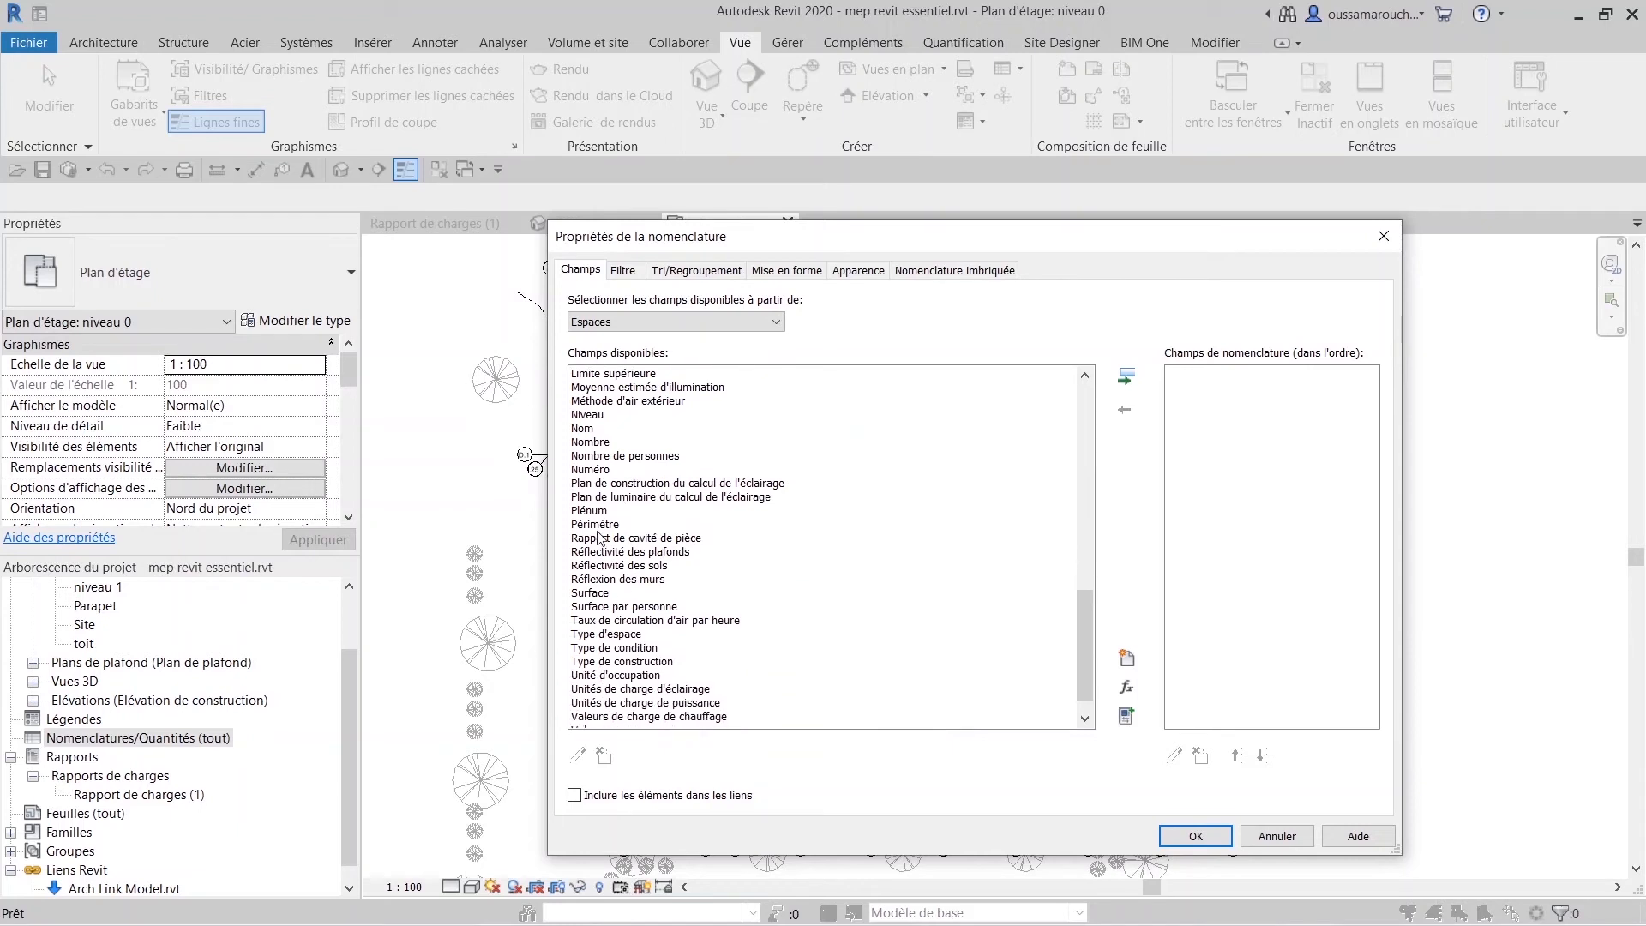
pyautogui.click(591, 428)
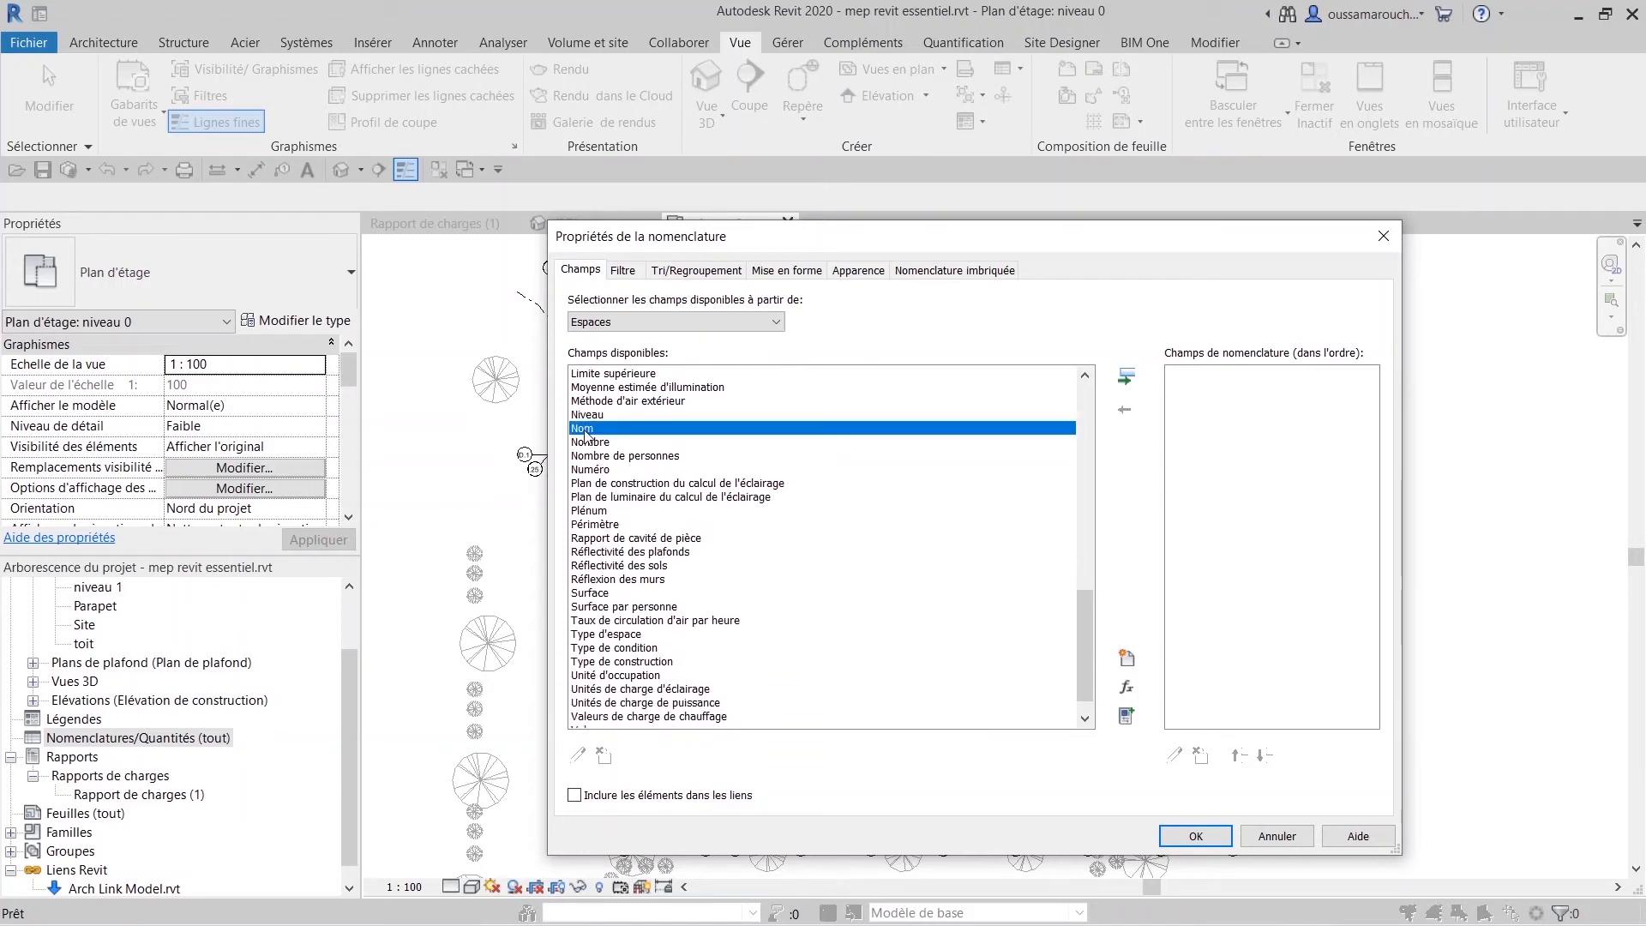
pyautogui.click(1127, 378)
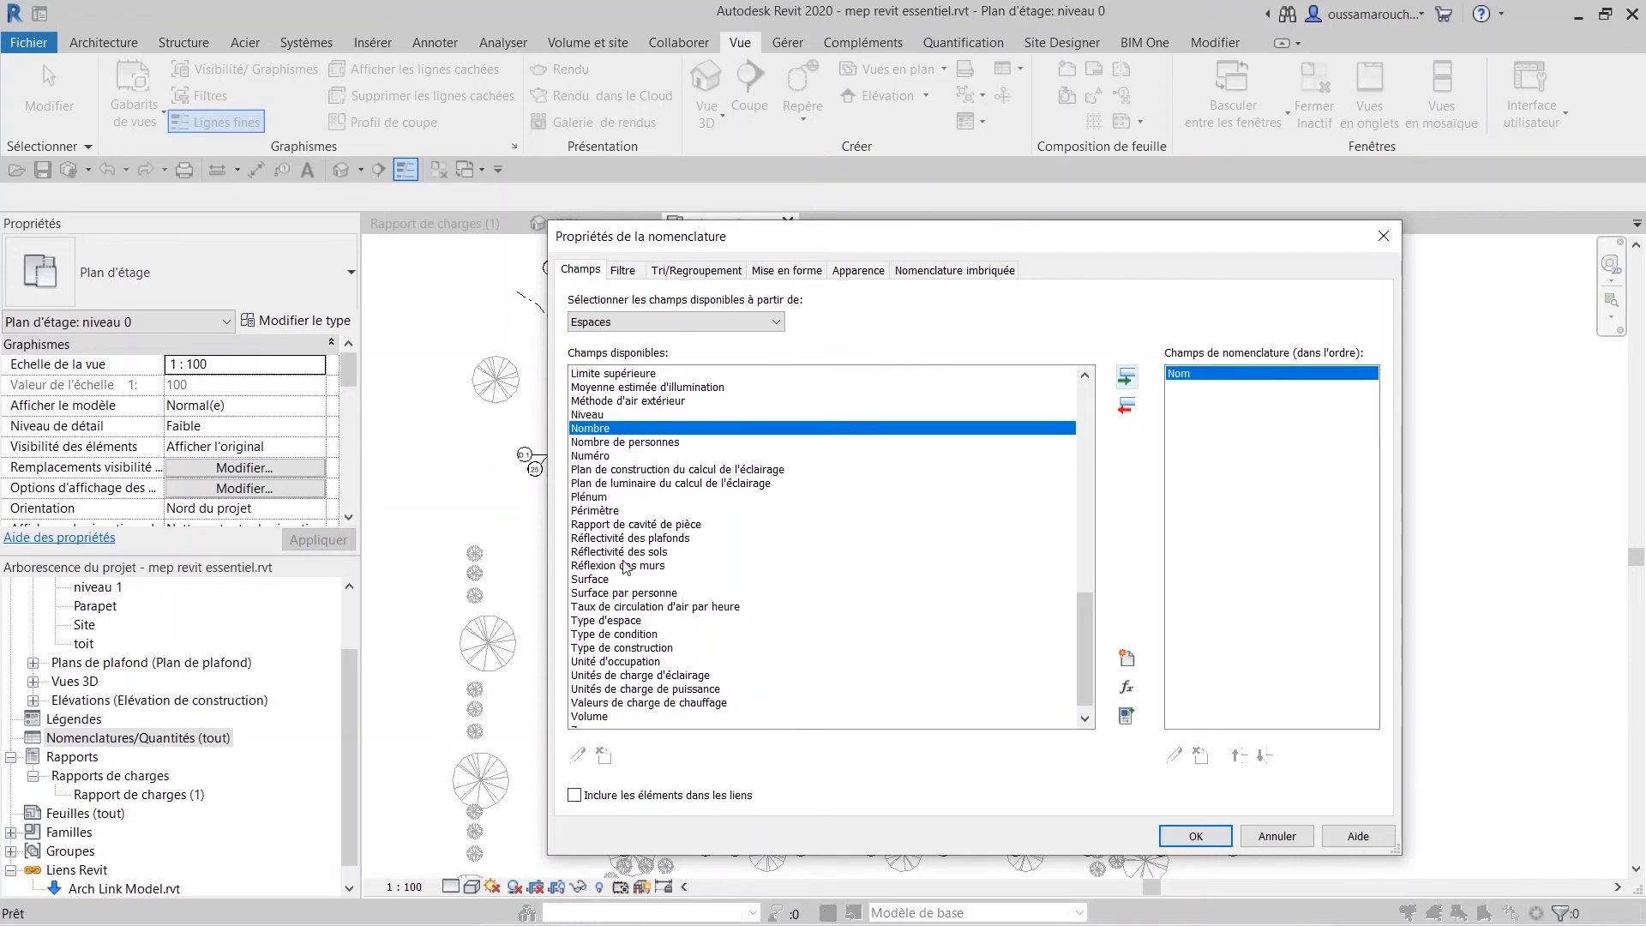
# Add the Surface and Zone fields to the spaces schedule after Nom.
pyautogui.scroll(1, 629, 580)
pyautogui.scroll(-2, 617, 566)
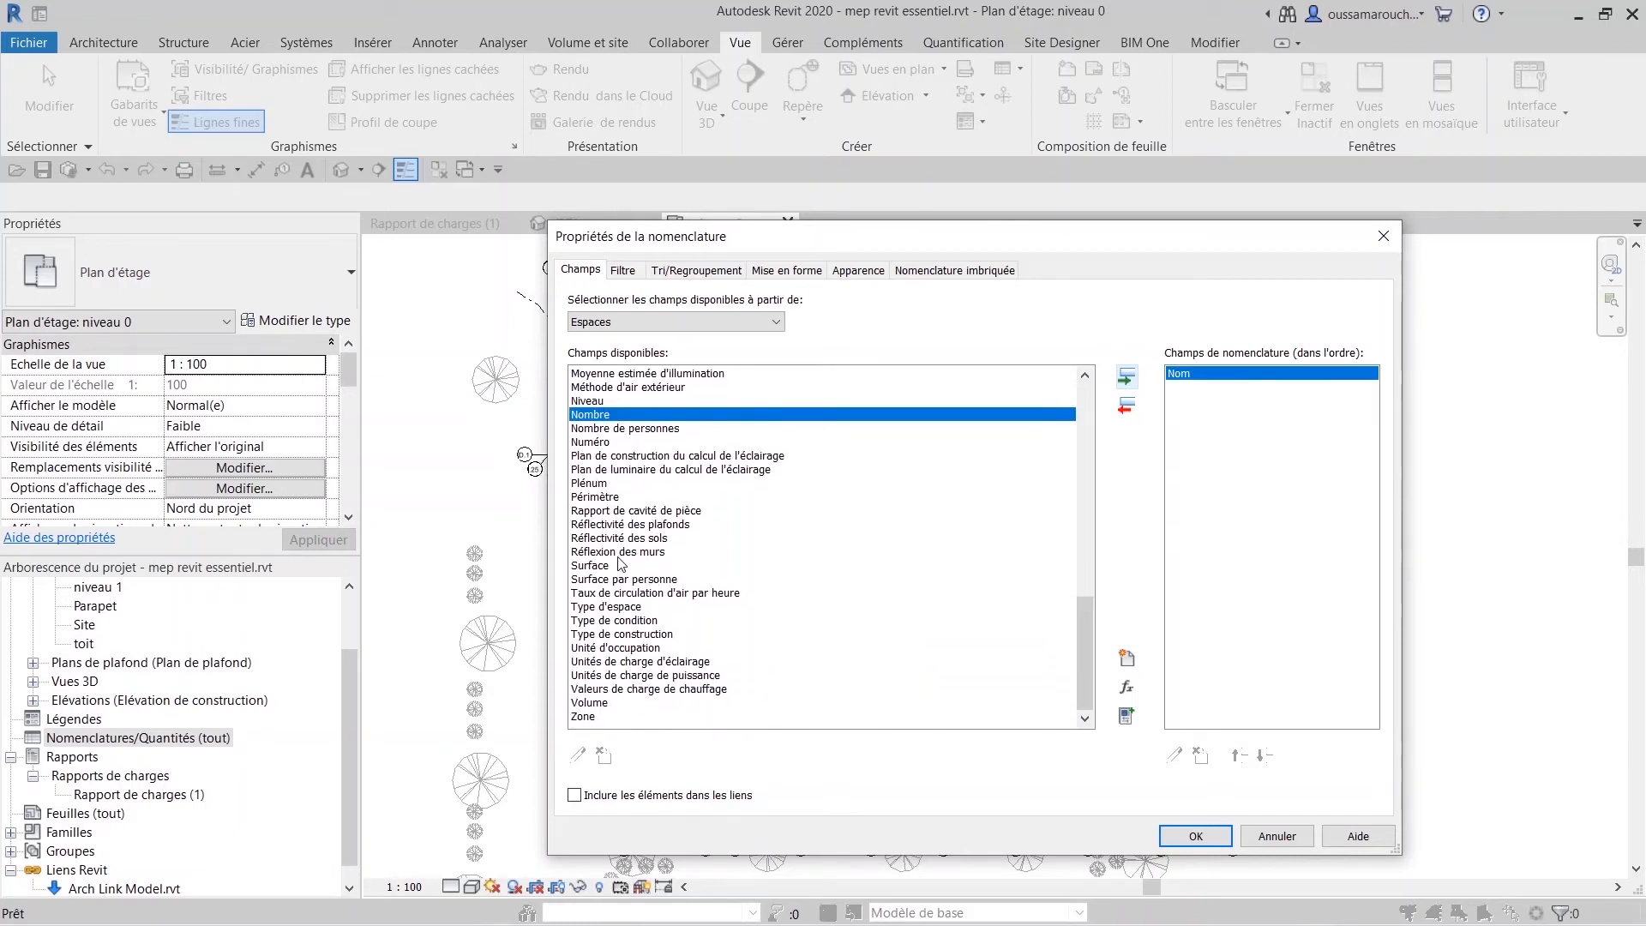
pyautogui.click(614, 566)
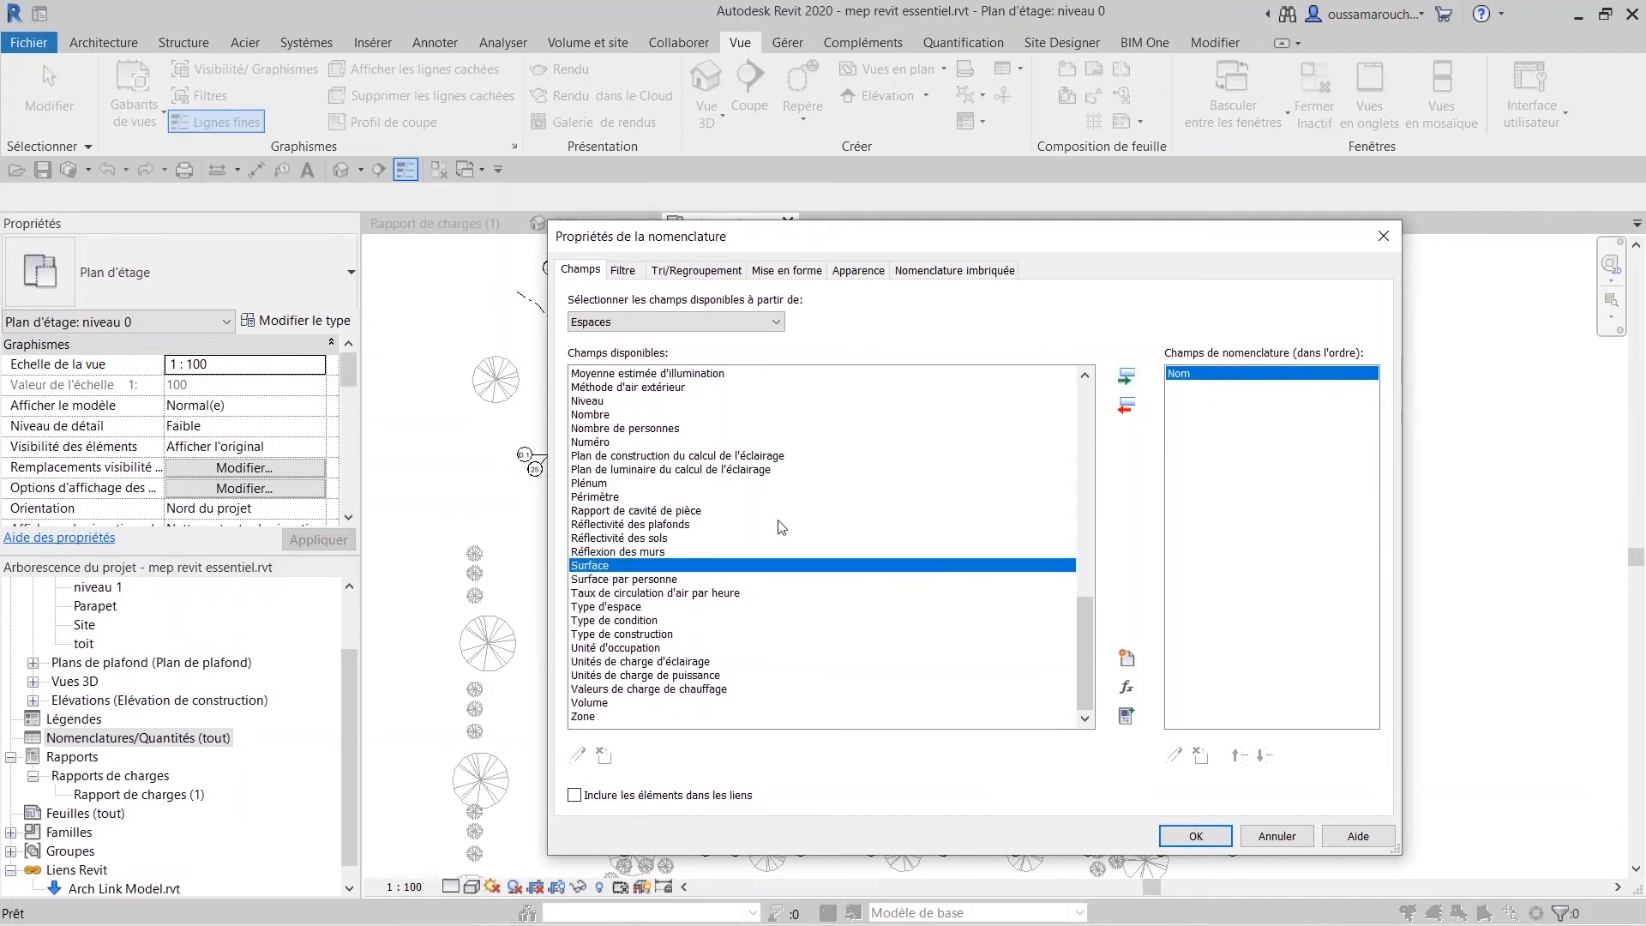
pyautogui.click(1128, 375)
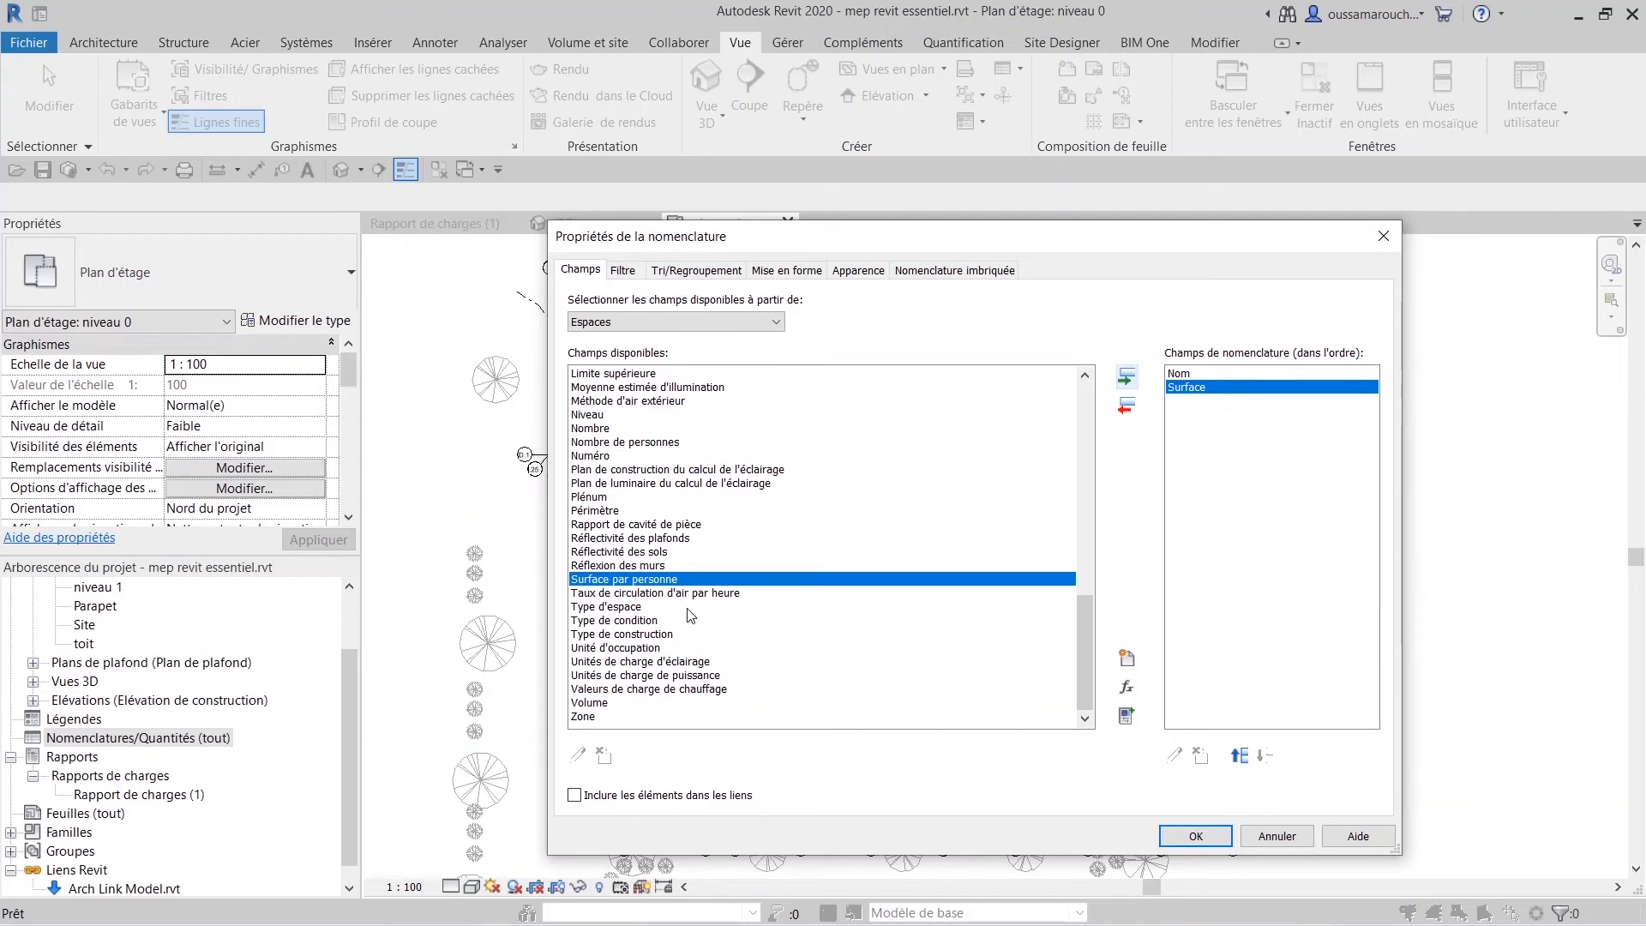
pyautogui.click(595, 717)
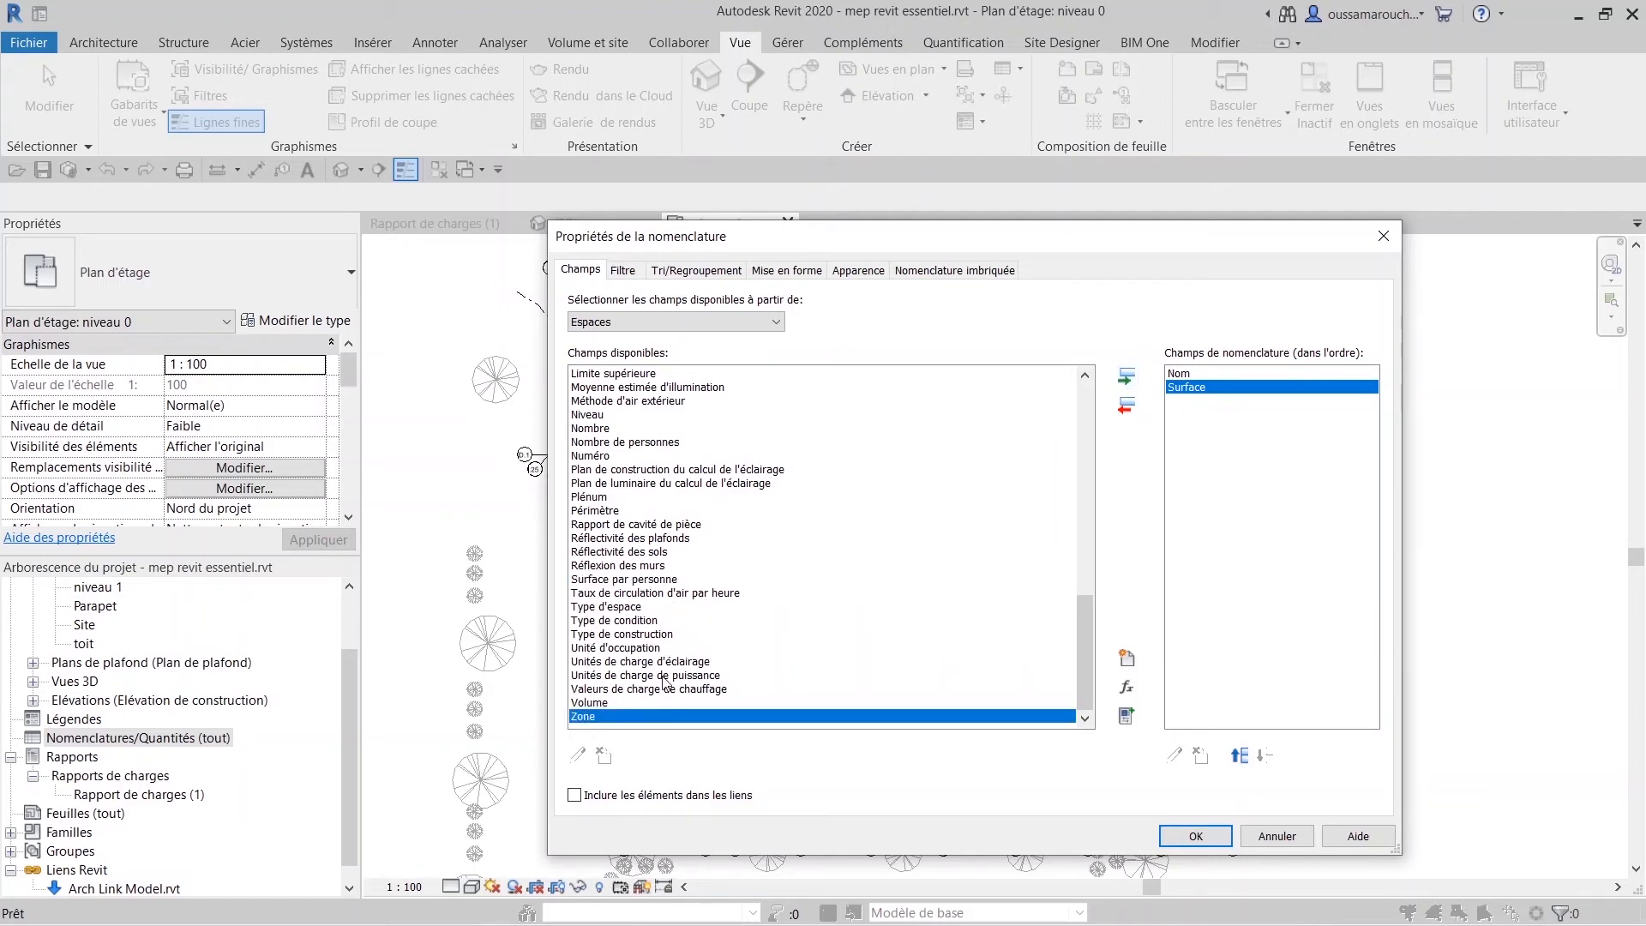
pyautogui.click(1128, 376)
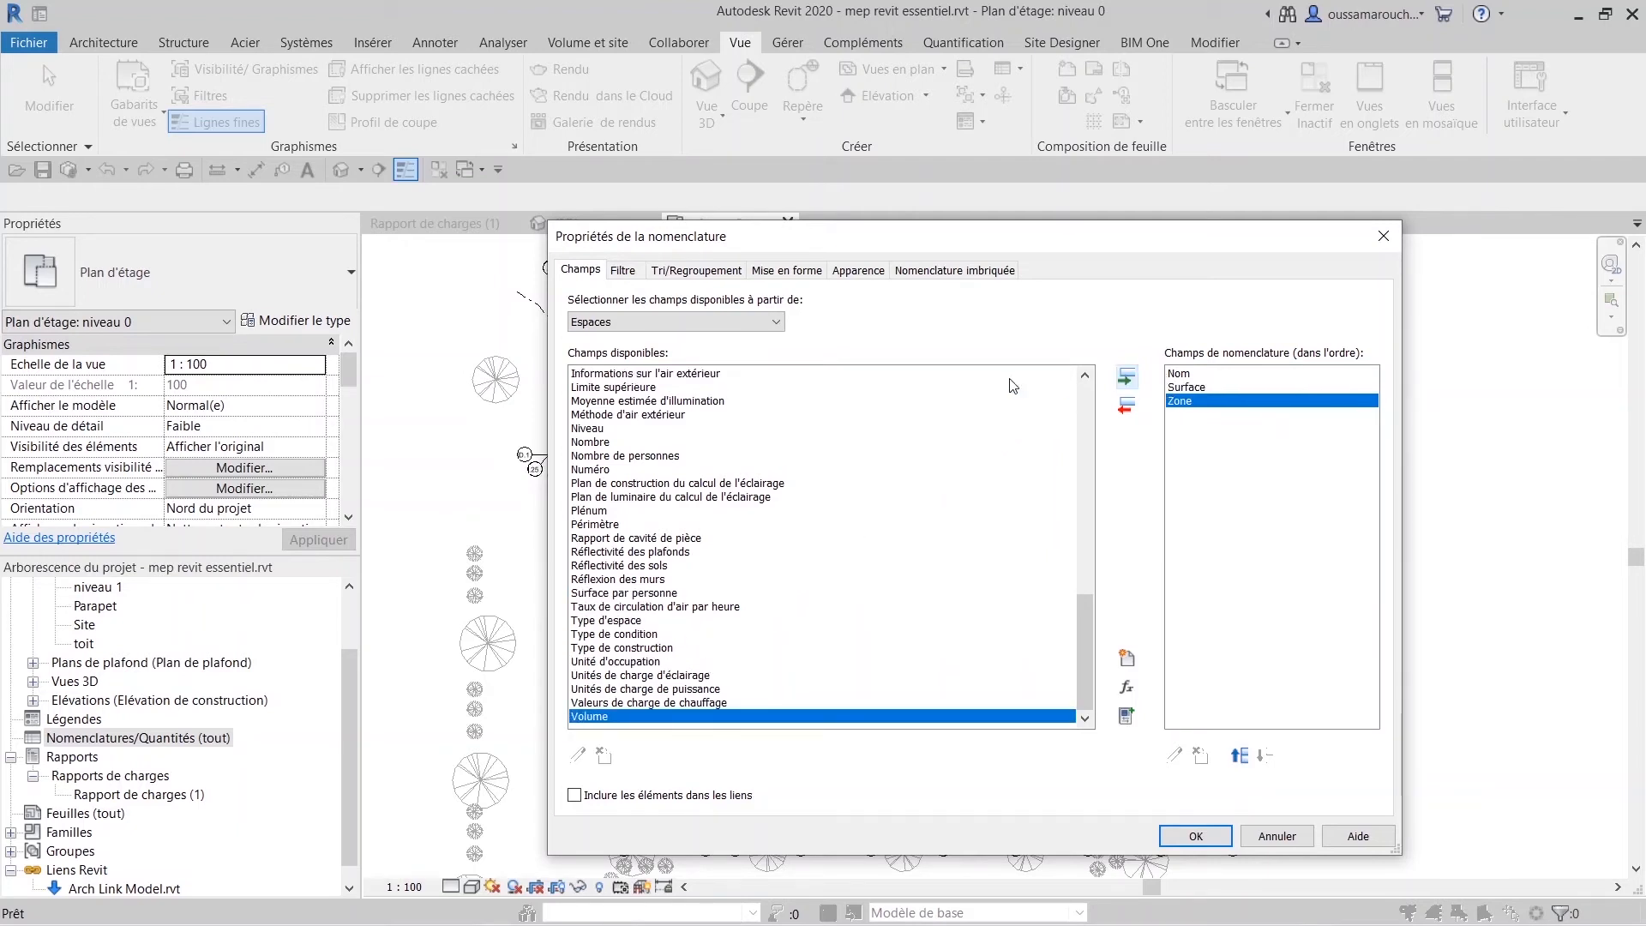
# Add the Type de construction field as the last column of the spaces schedule.
pyautogui.scroll(2, 592, 544)
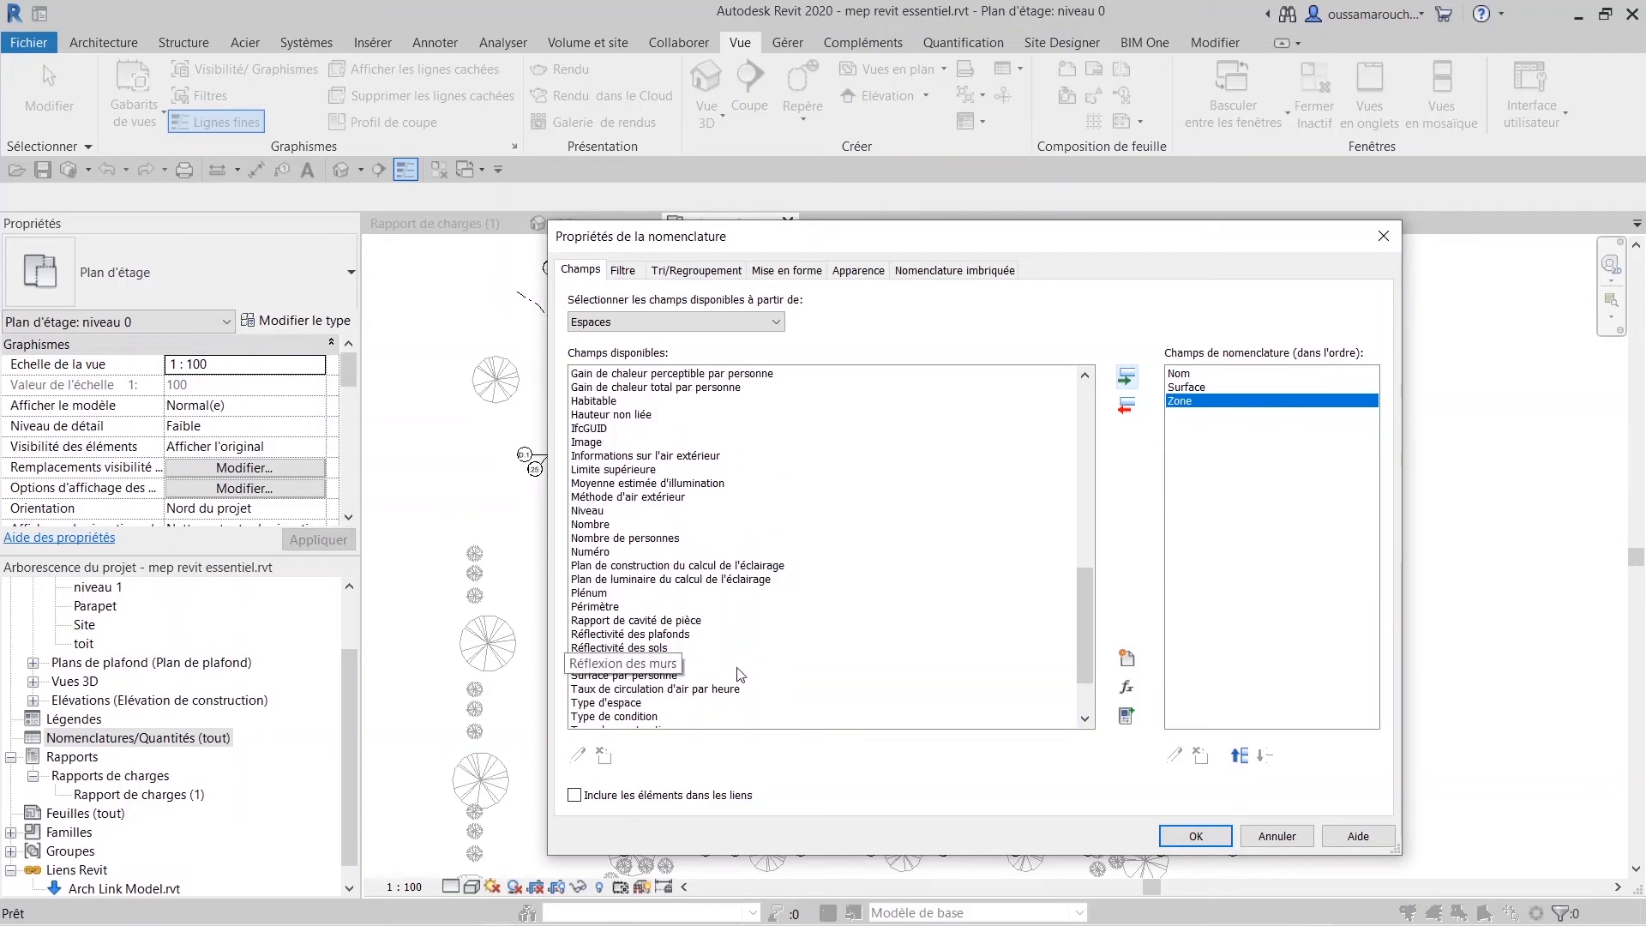
pyautogui.scroll(-2, 741, 669)
pyautogui.scroll(-1, 739, 669)
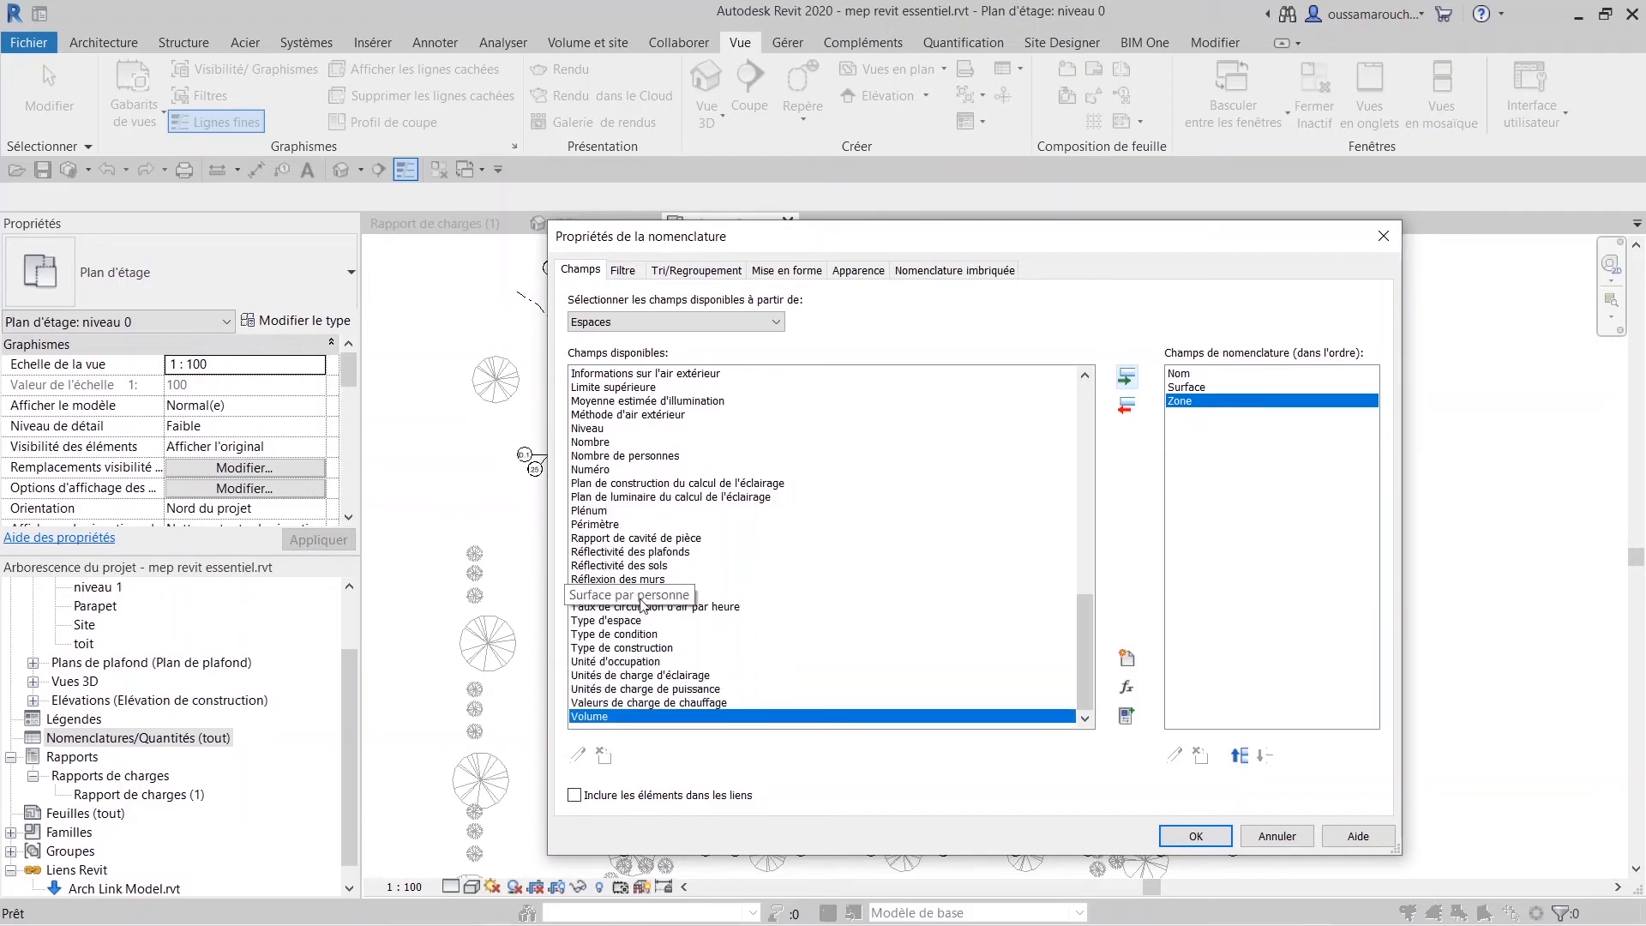
pyautogui.click(639, 649)
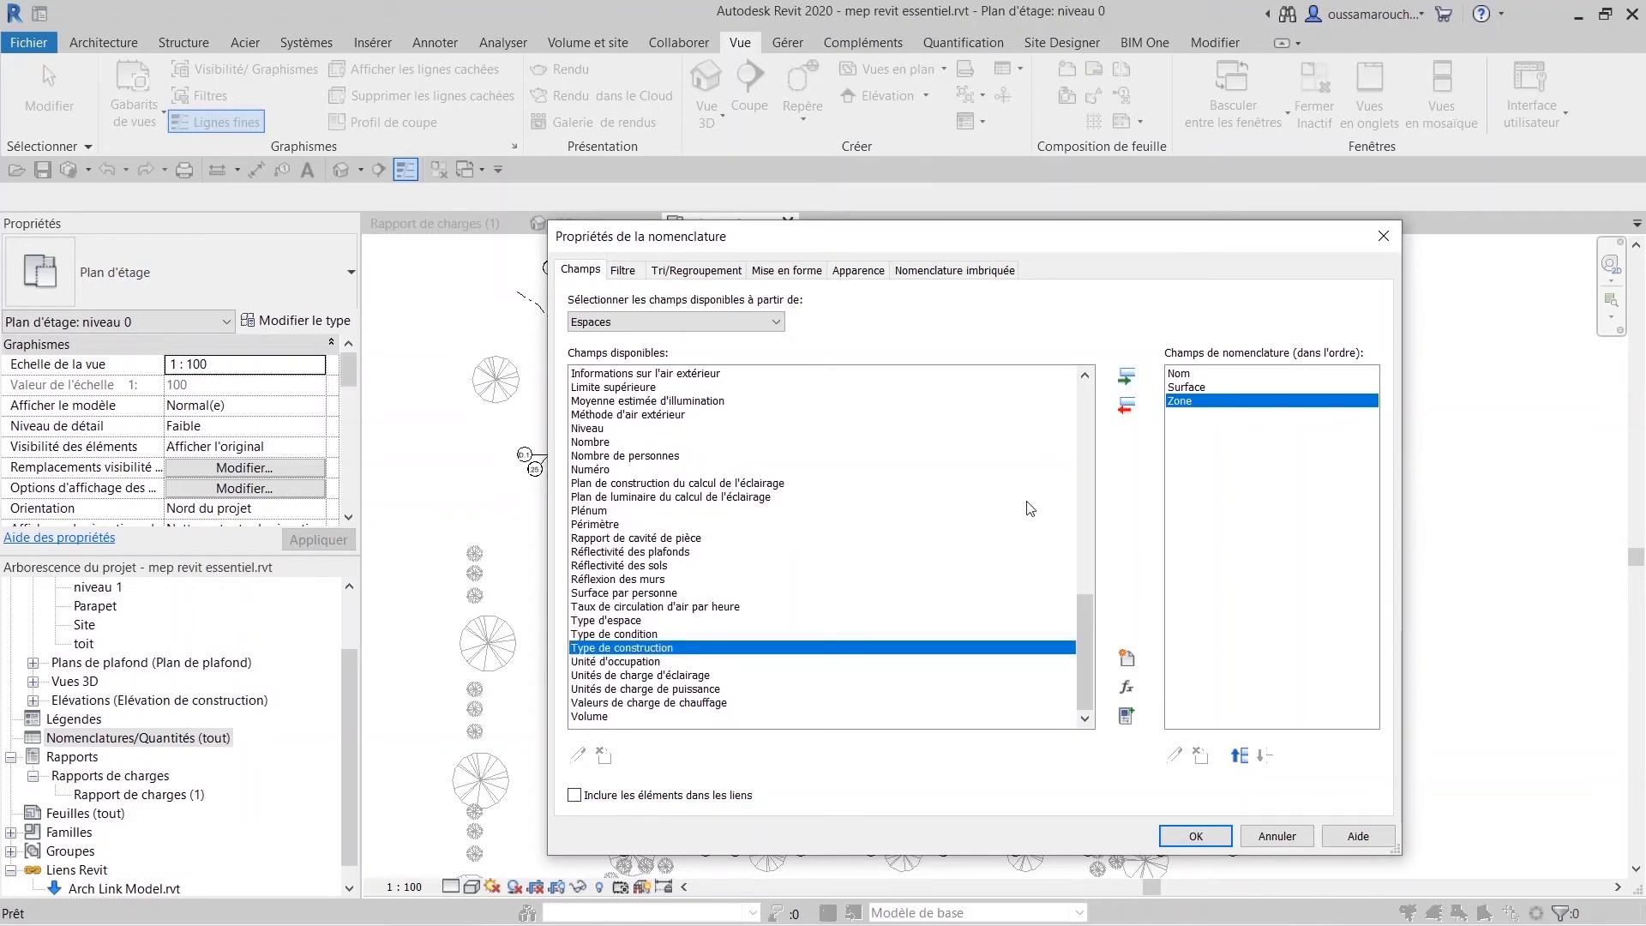
pyautogui.click(1127, 377)
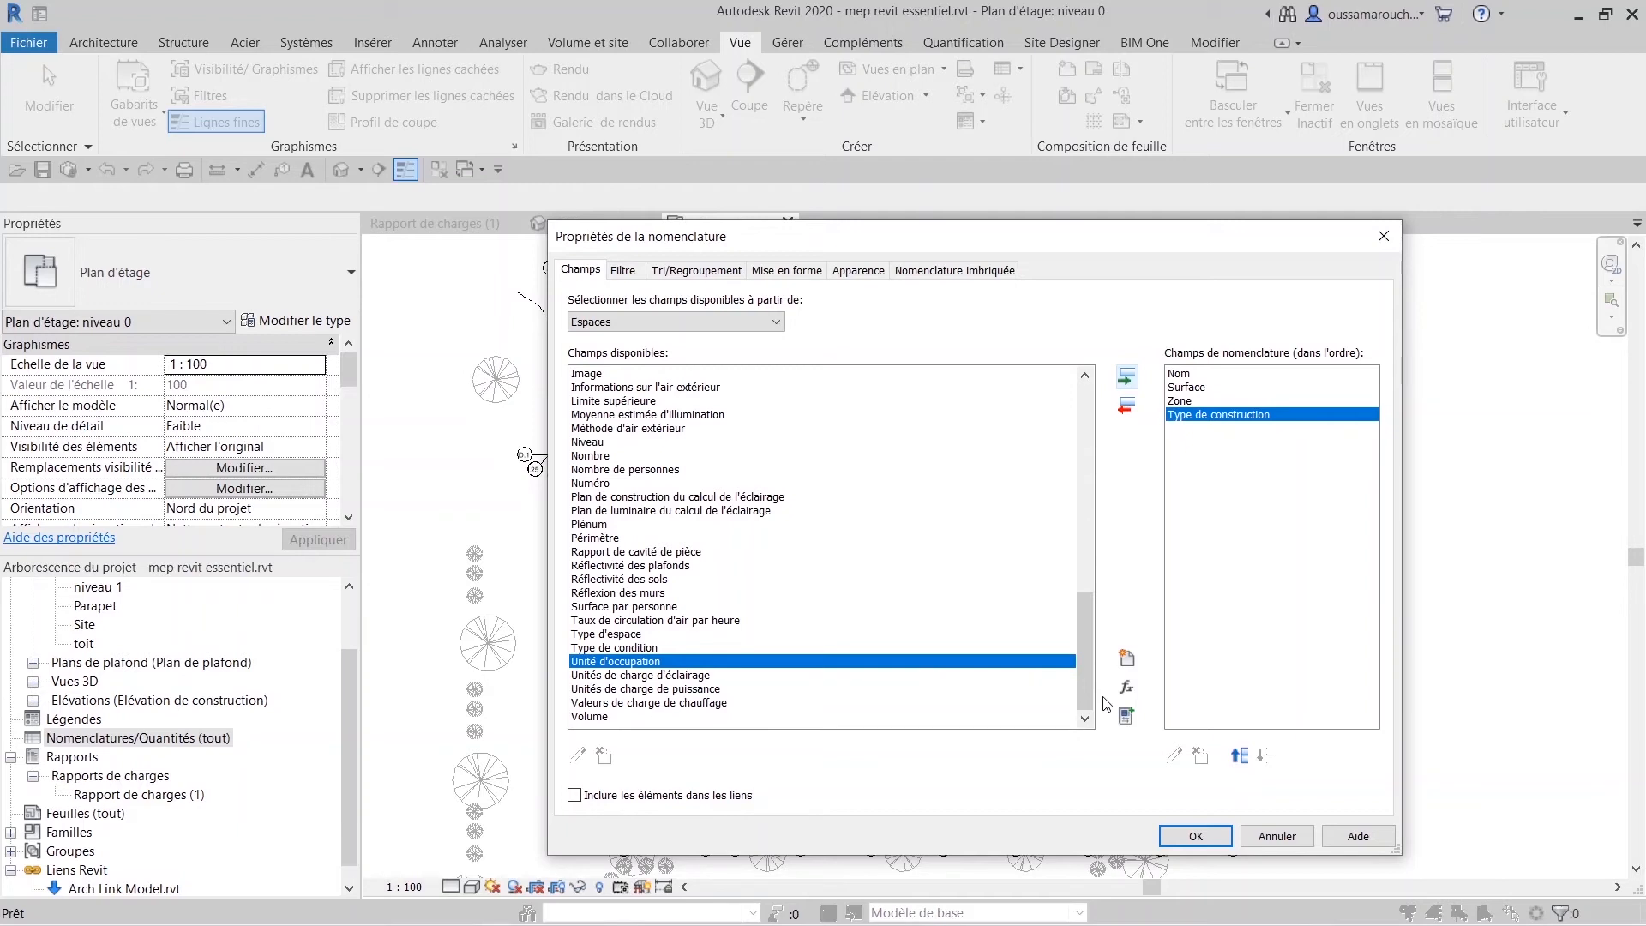
pyautogui.scroll(10, 1100, 704)
# Try filtering the schedule by Nom with the égal condition and list the available name values.
pyautogui.click(622, 270)
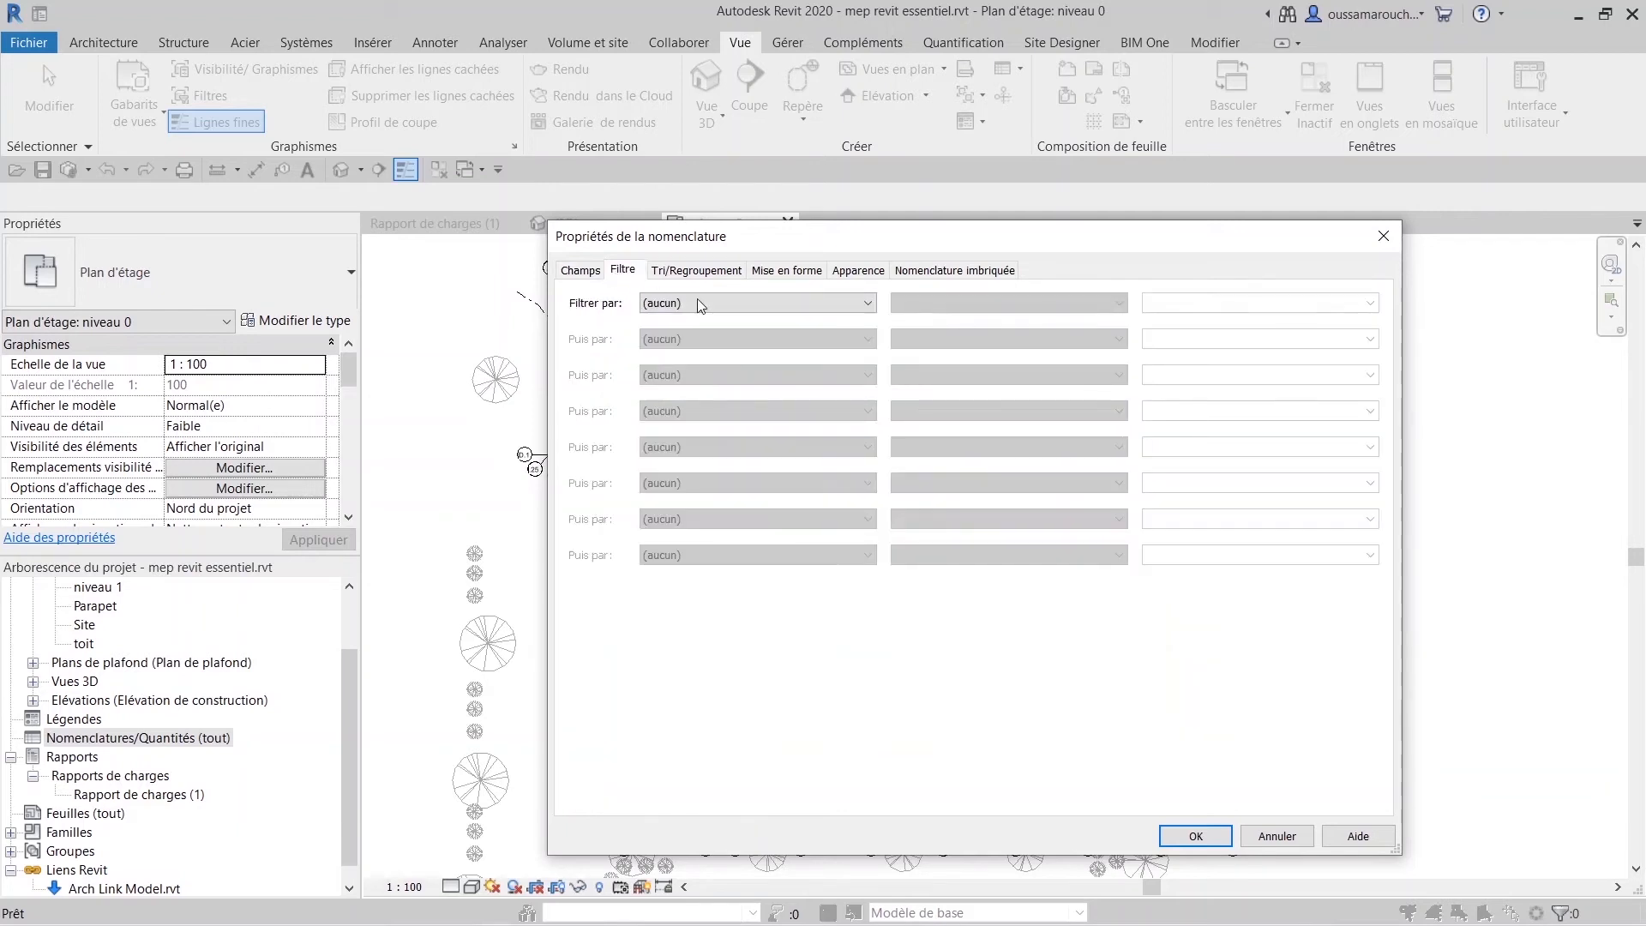
pyautogui.click(764, 303)
pyautogui.click(755, 335)
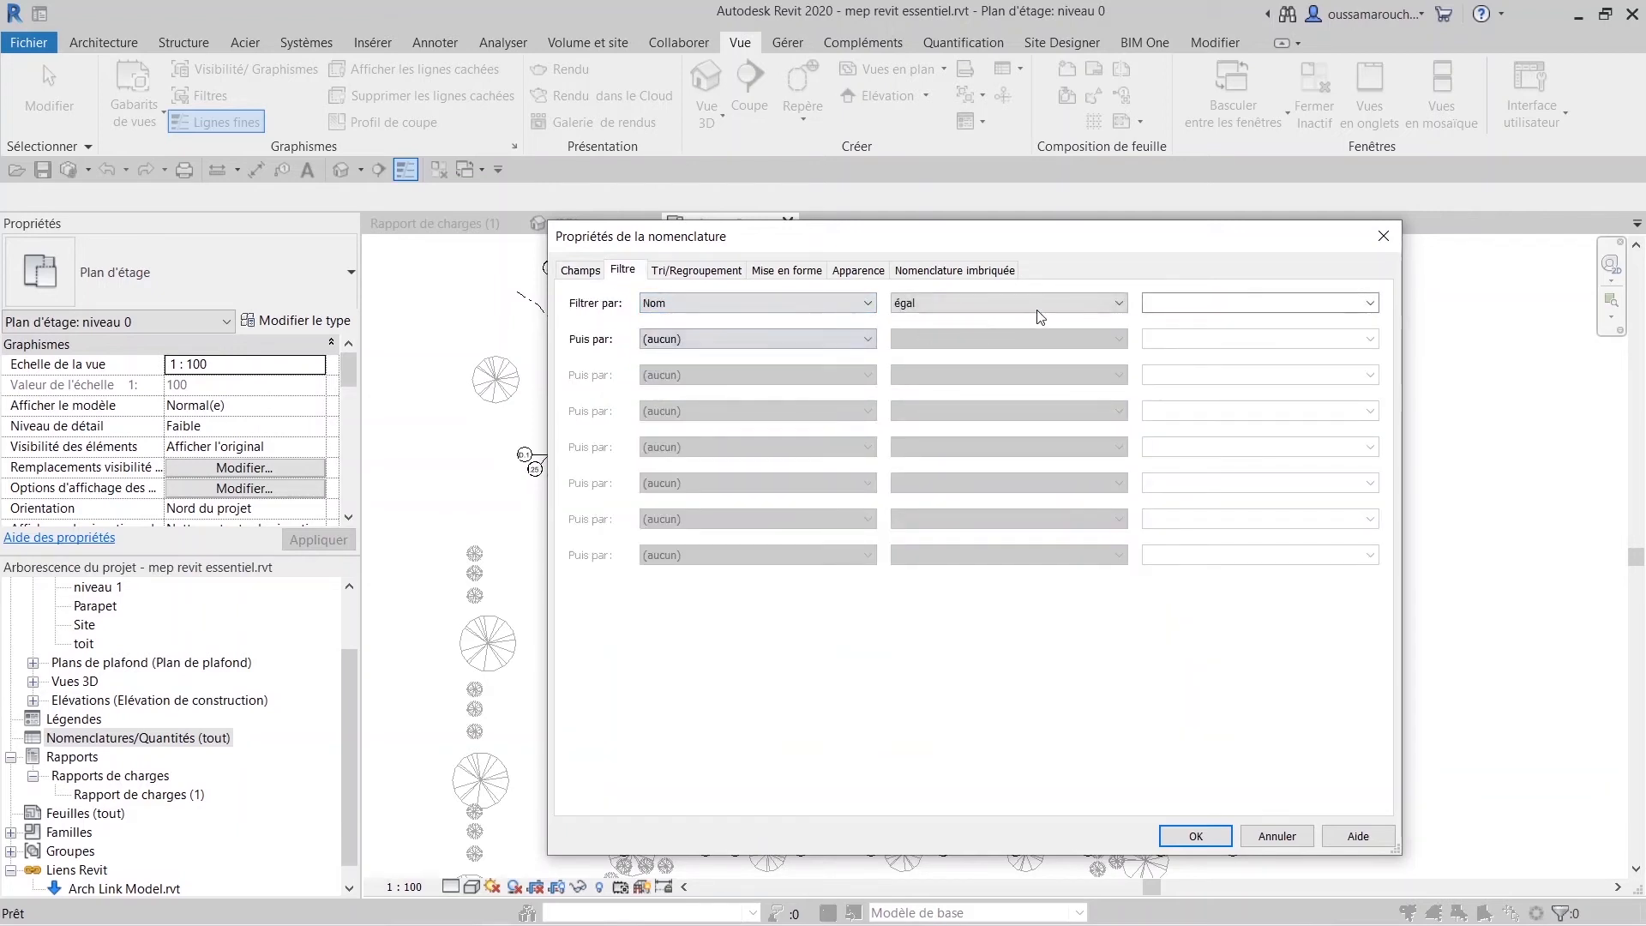
pyautogui.click(1044, 301)
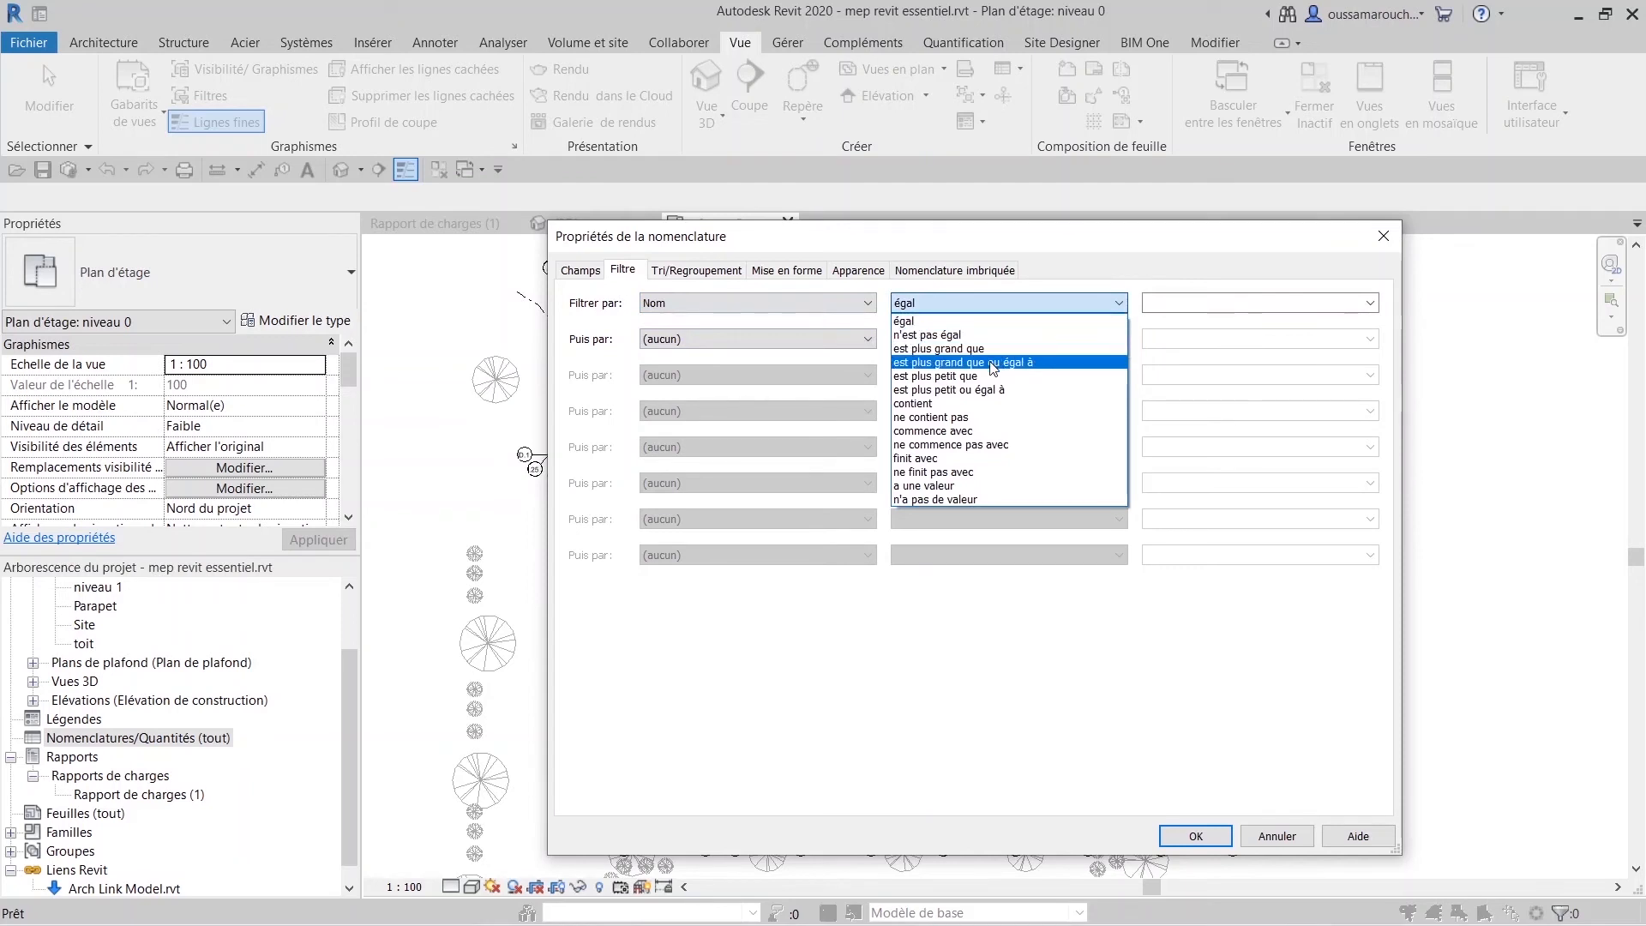
pyautogui.click(981, 318)
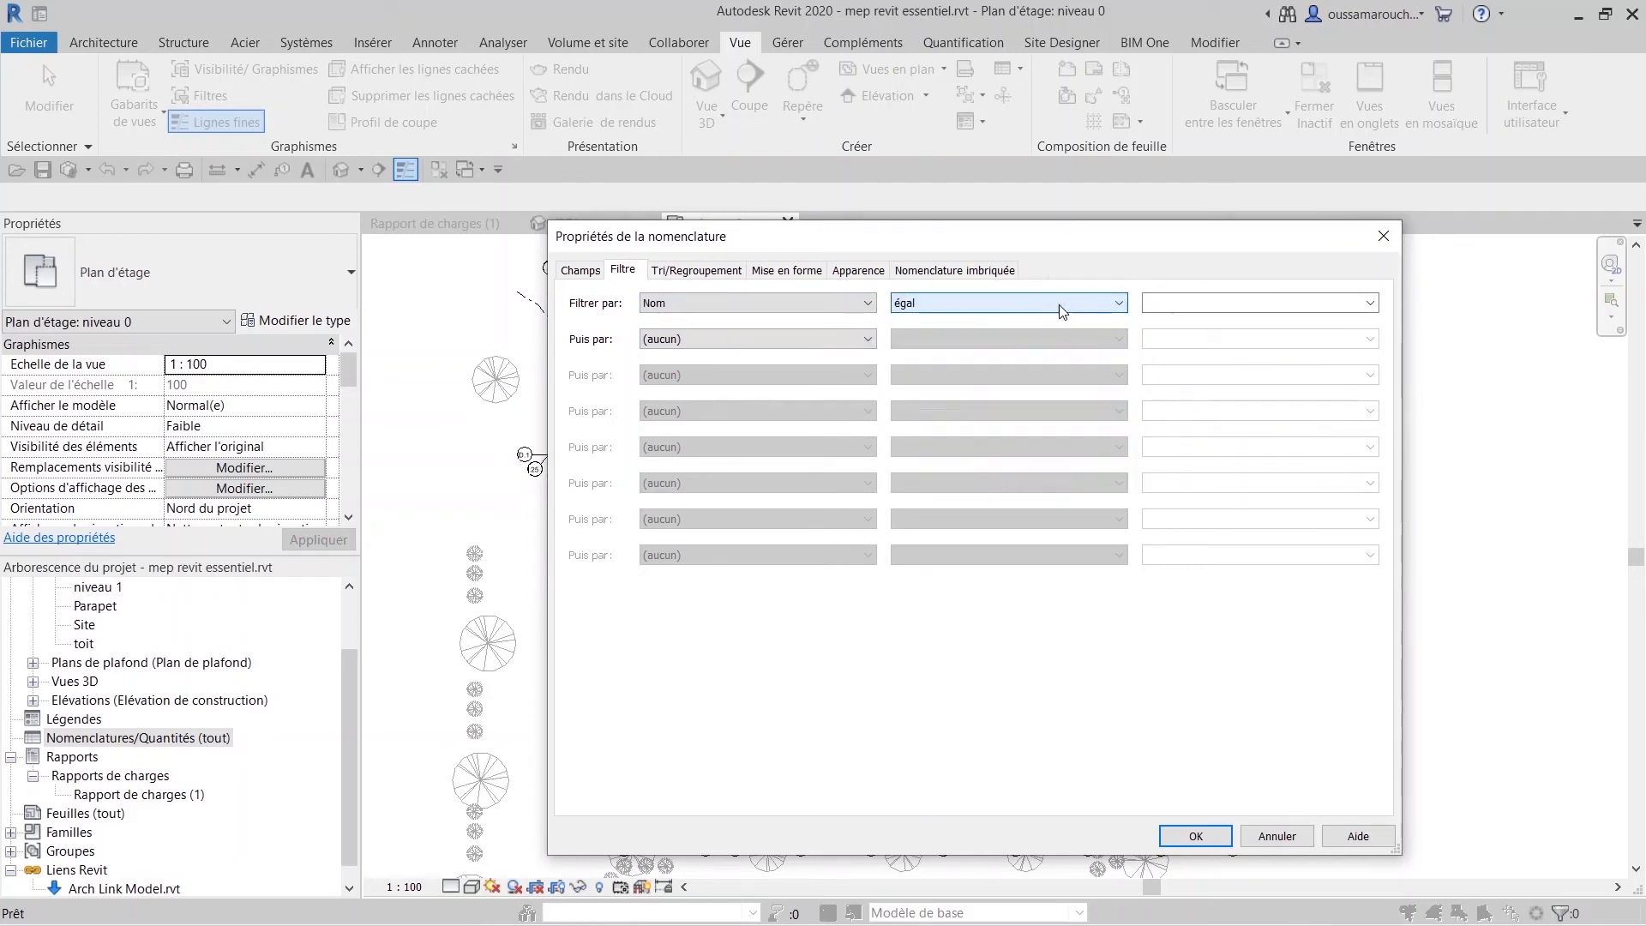
pyautogui.click(1204, 302)
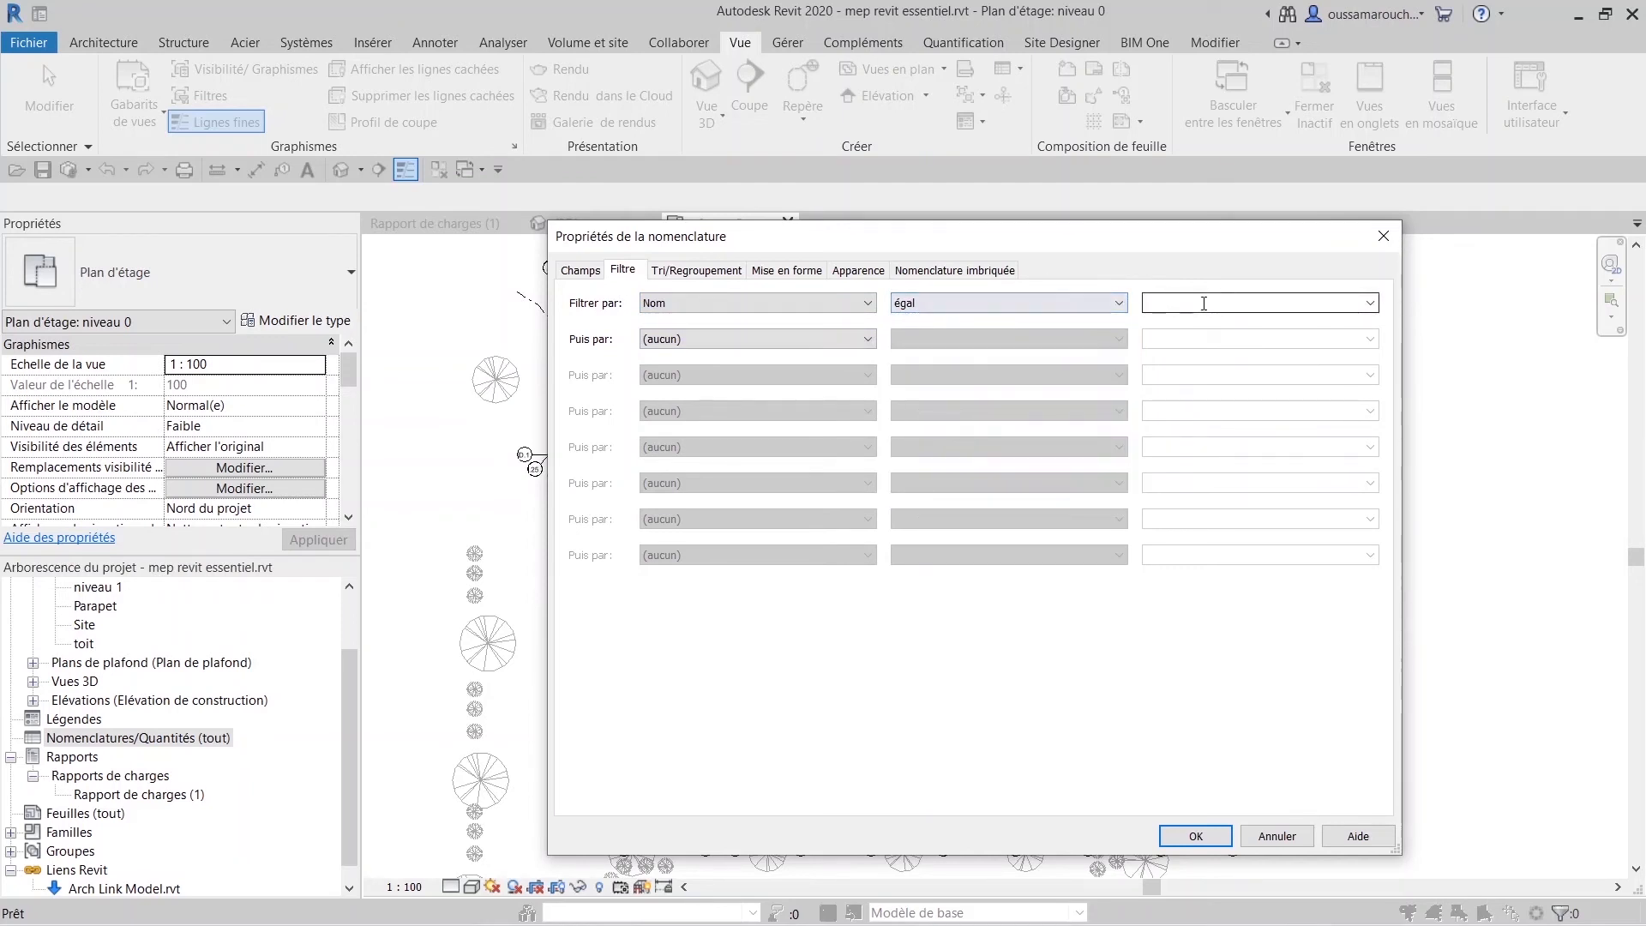
pyautogui.click(1370, 304)
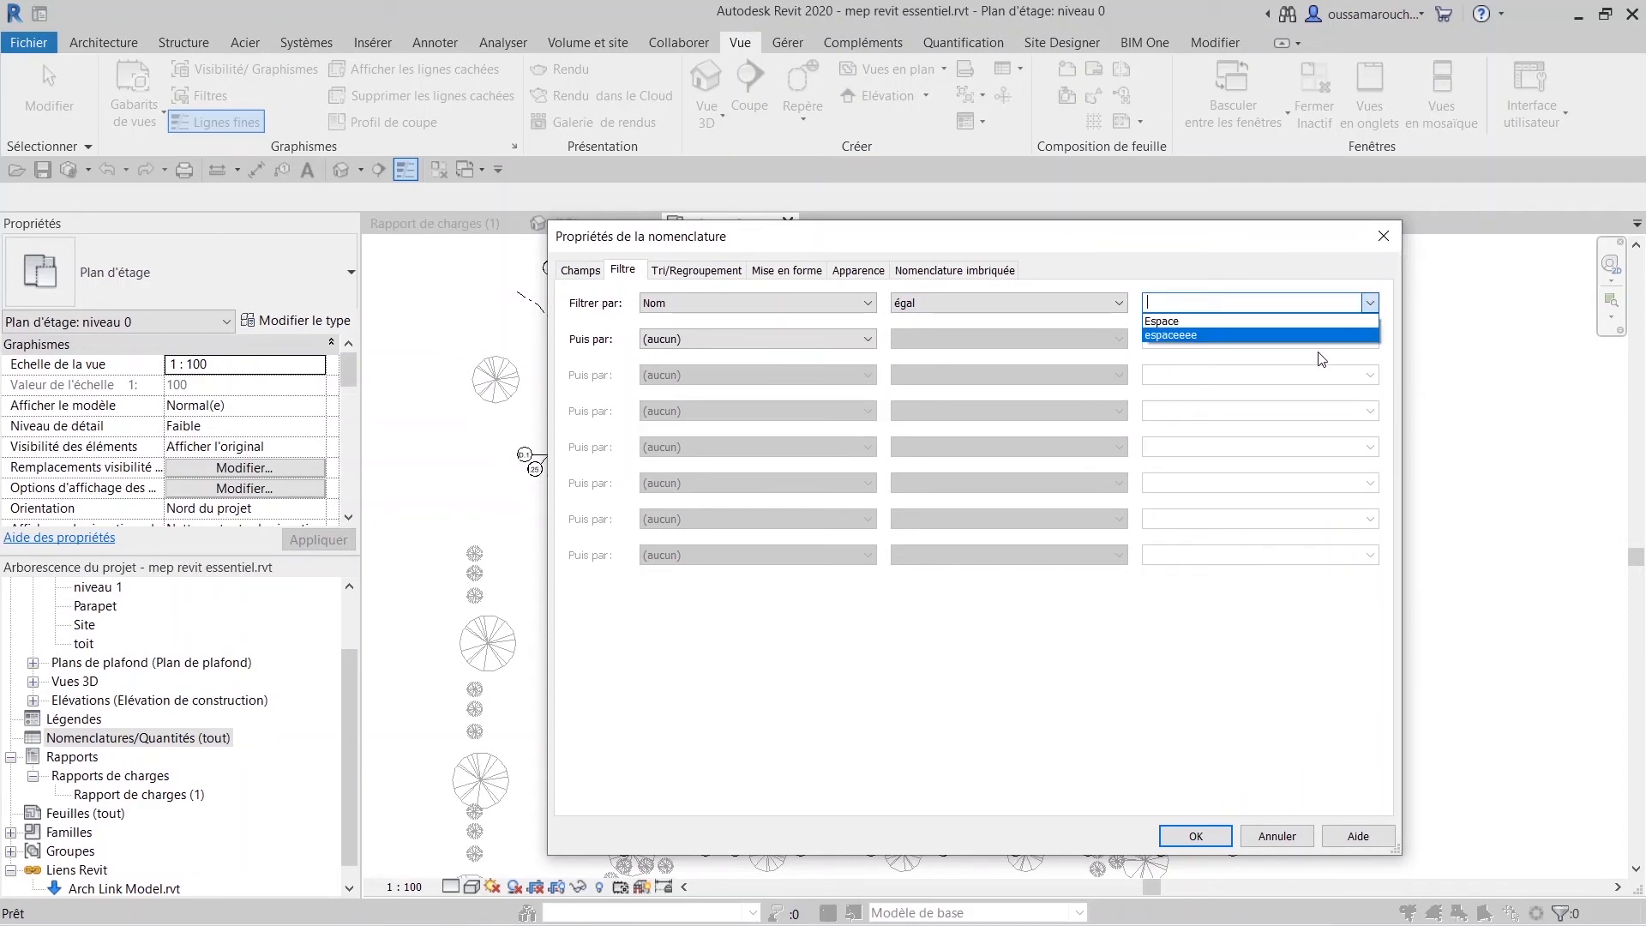
# Try Surface and Zone as the filter field, list the zone values, and reset the filter to (aucun).
pyautogui.click(704, 302)
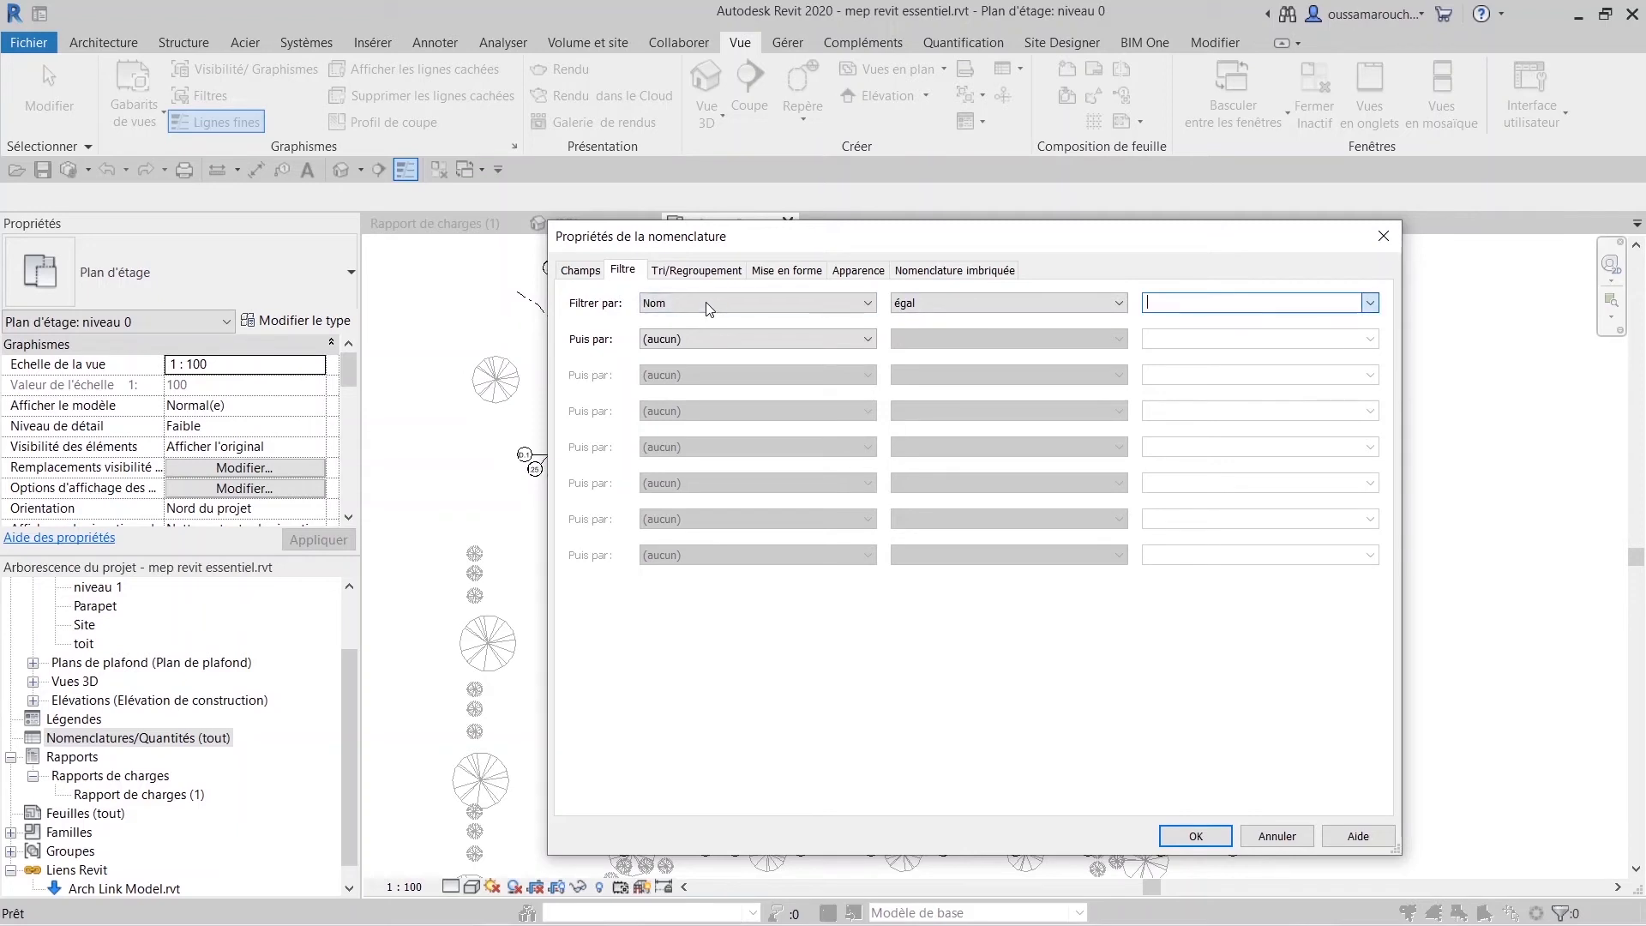
pyautogui.click(705, 303)
pyautogui.click(707, 348)
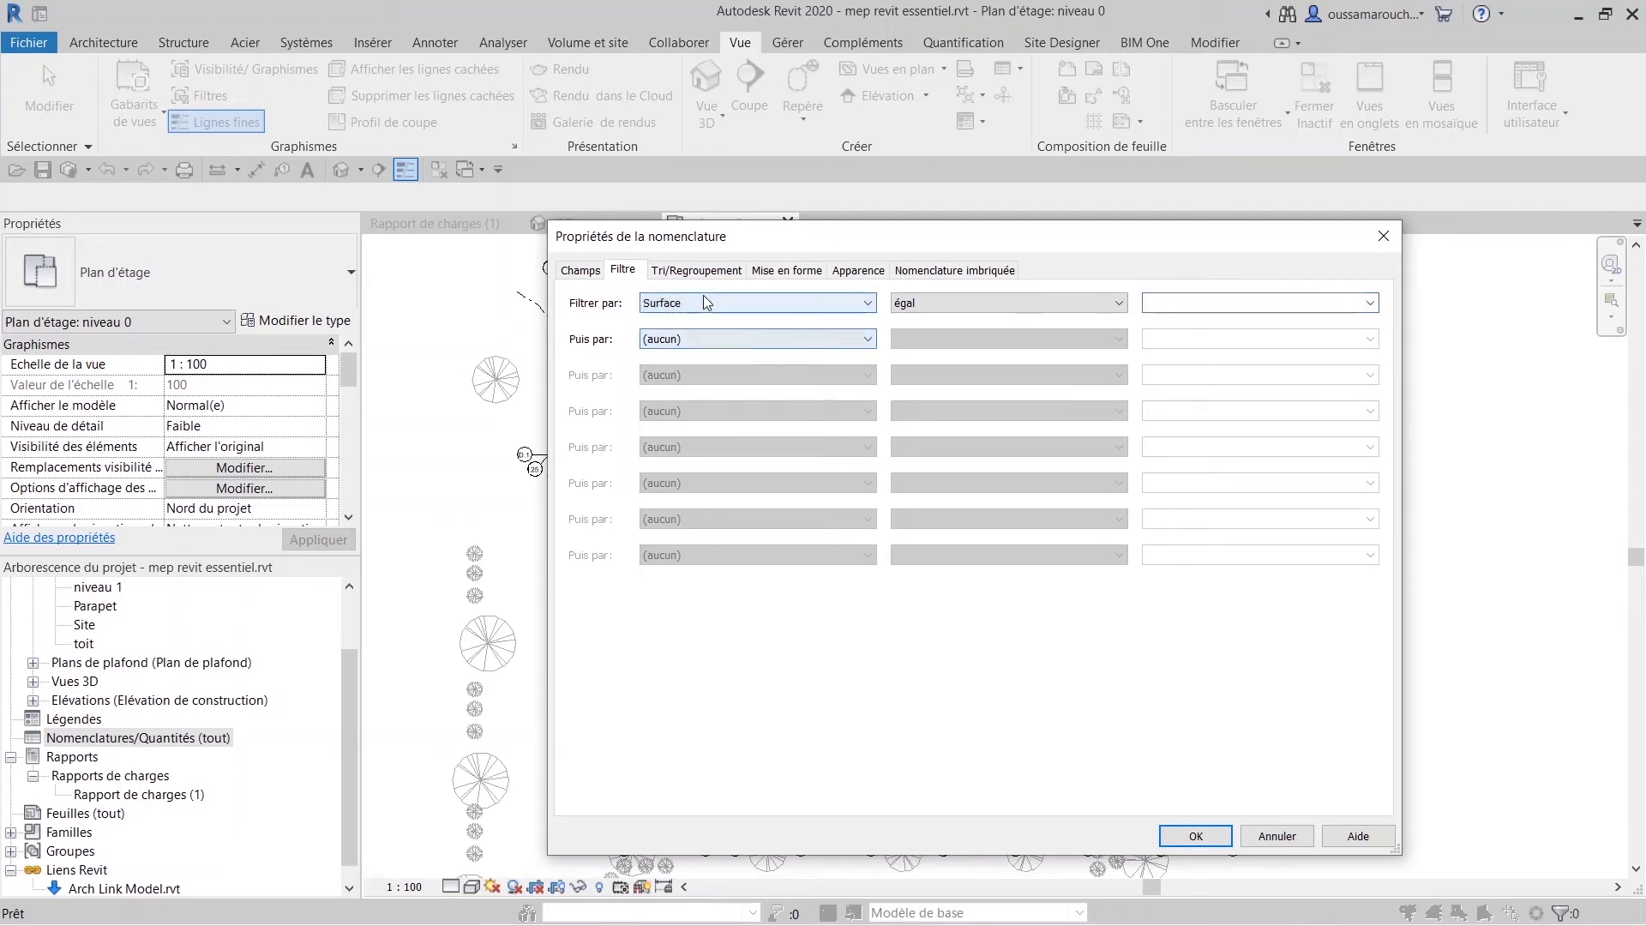
pyautogui.click(703, 295)
pyautogui.click(708, 362)
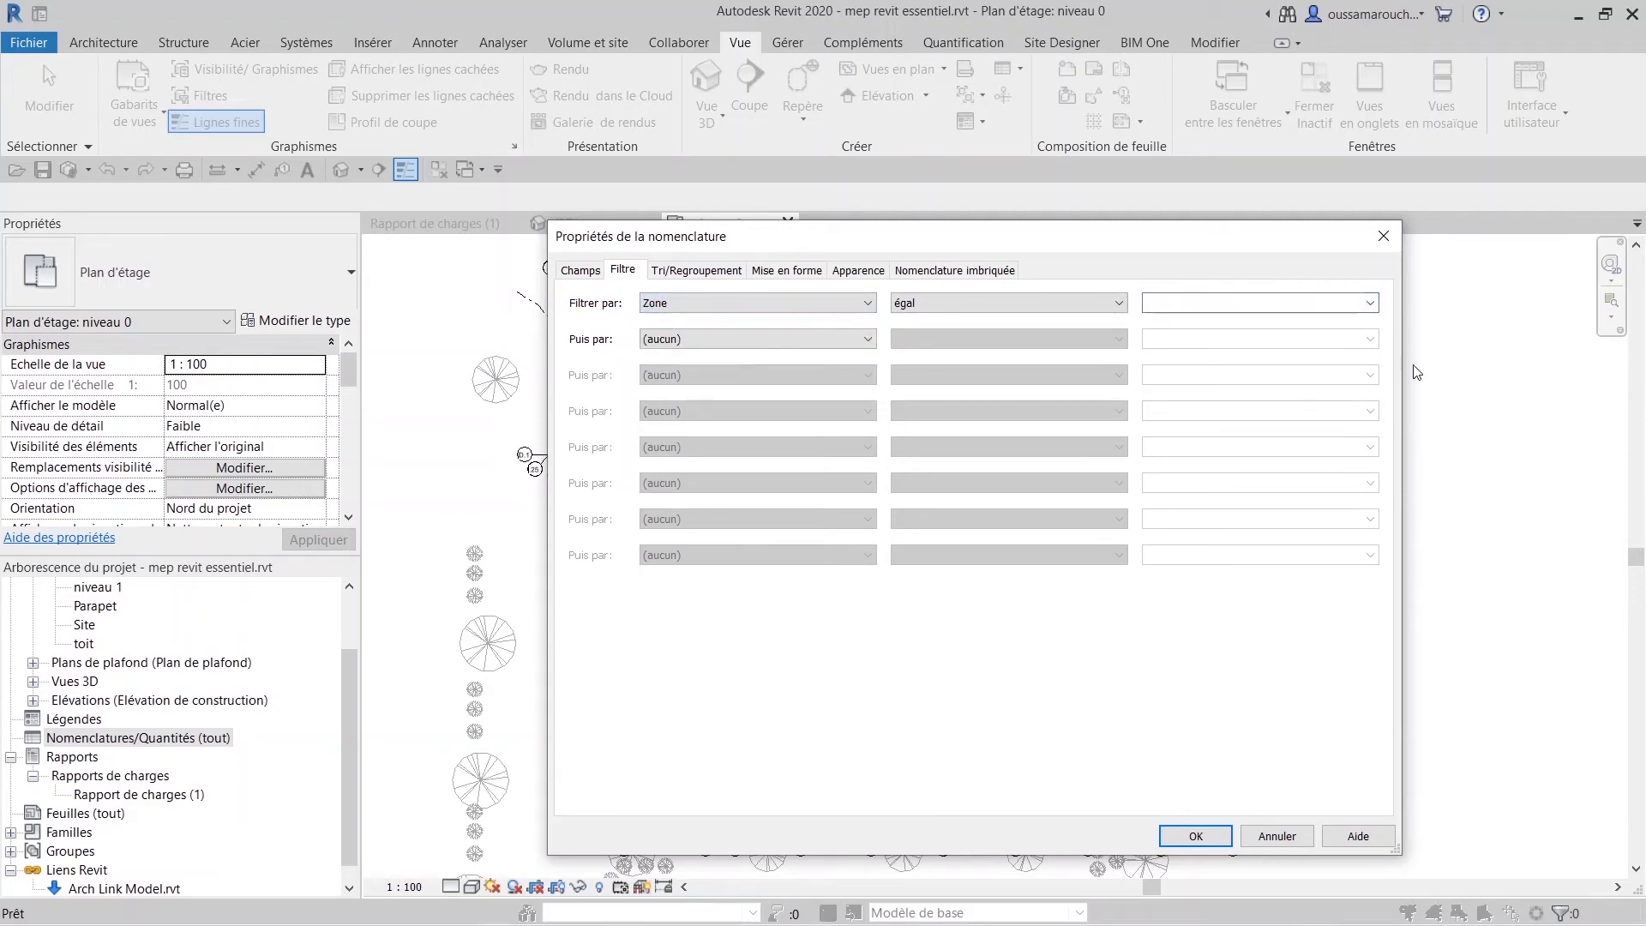
pyautogui.click(1371, 304)
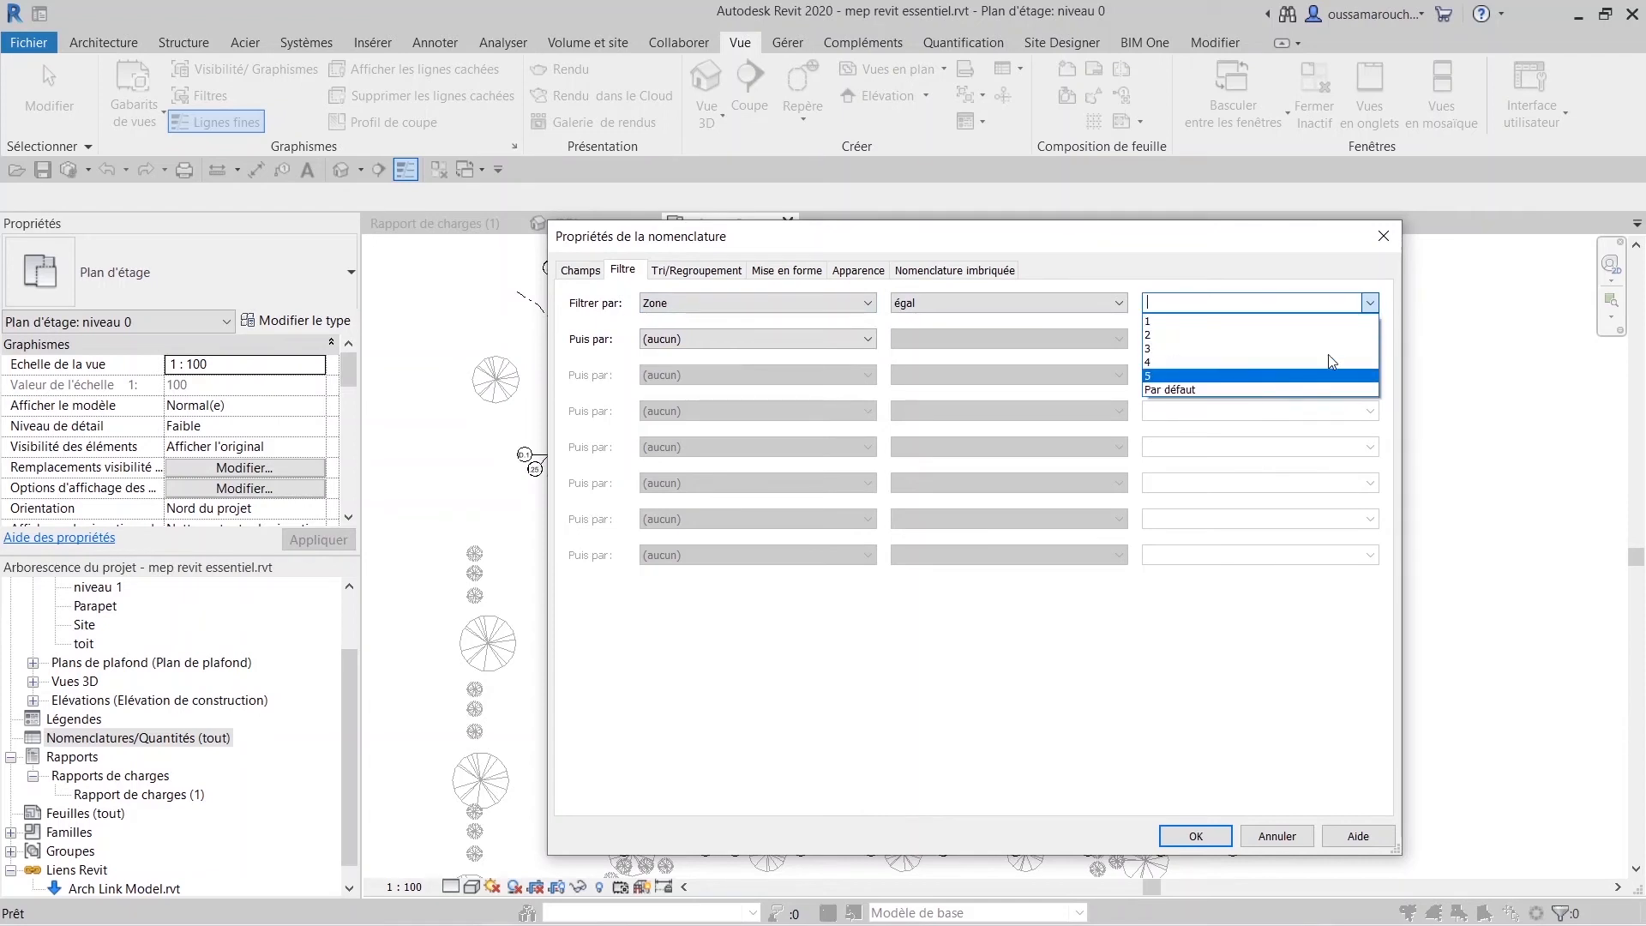
pyautogui.click(729, 300)
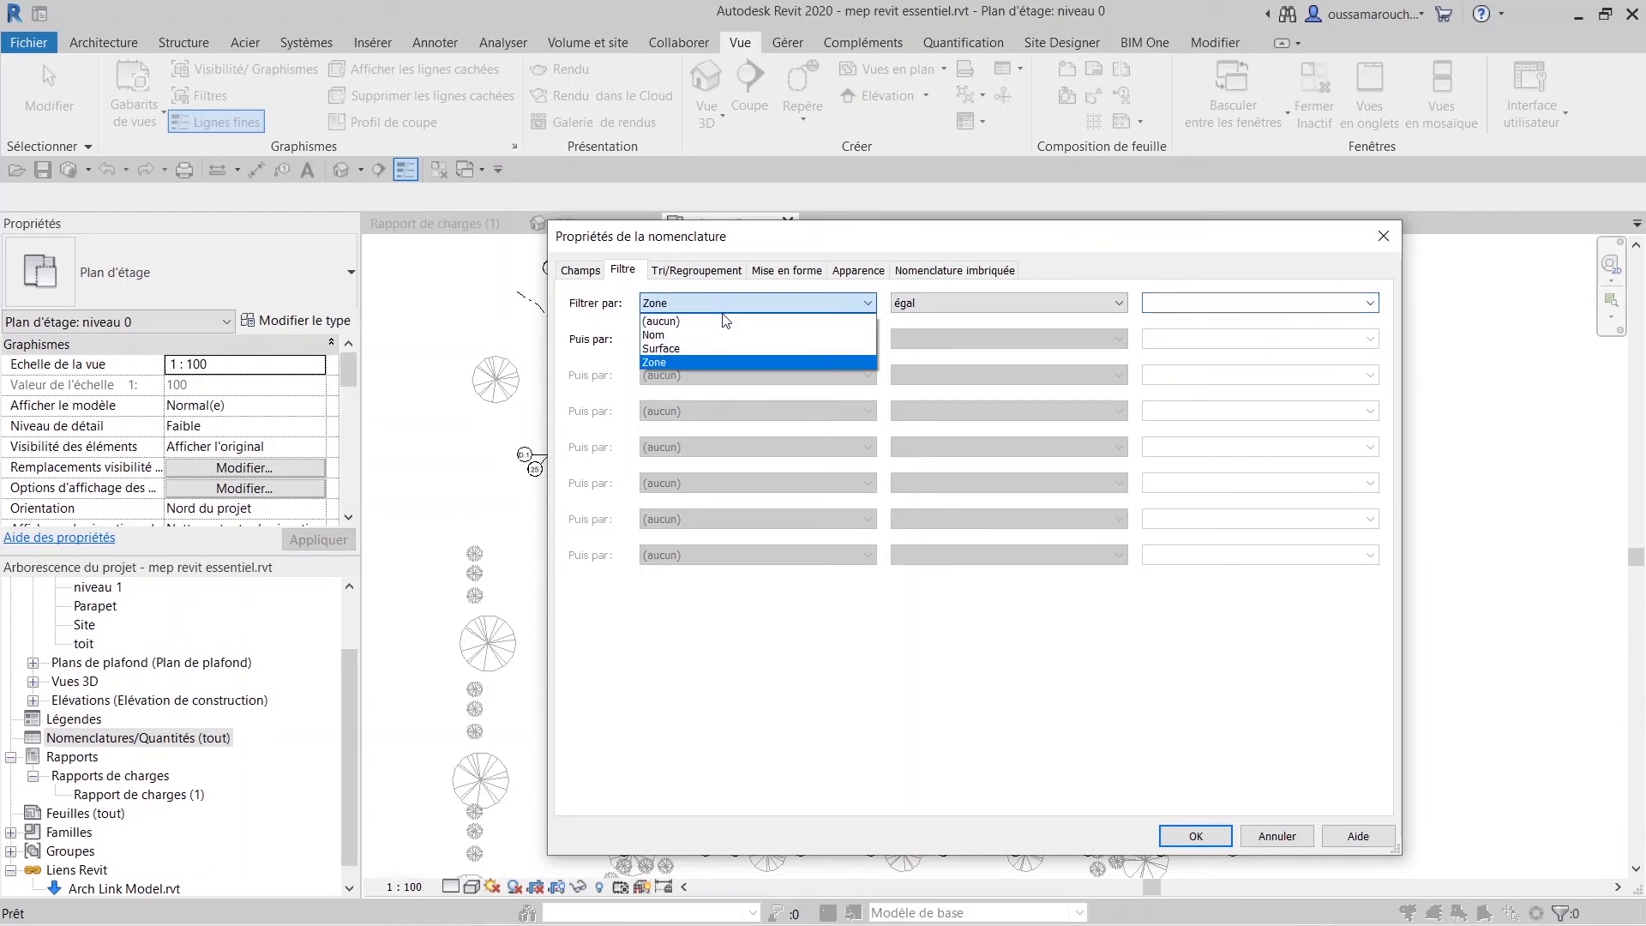
pyautogui.click(726, 315)
# Try sorting the schedule by Nom in ascending order, and reset the sort field to (aucun).
pyautogui.click(716, 273)
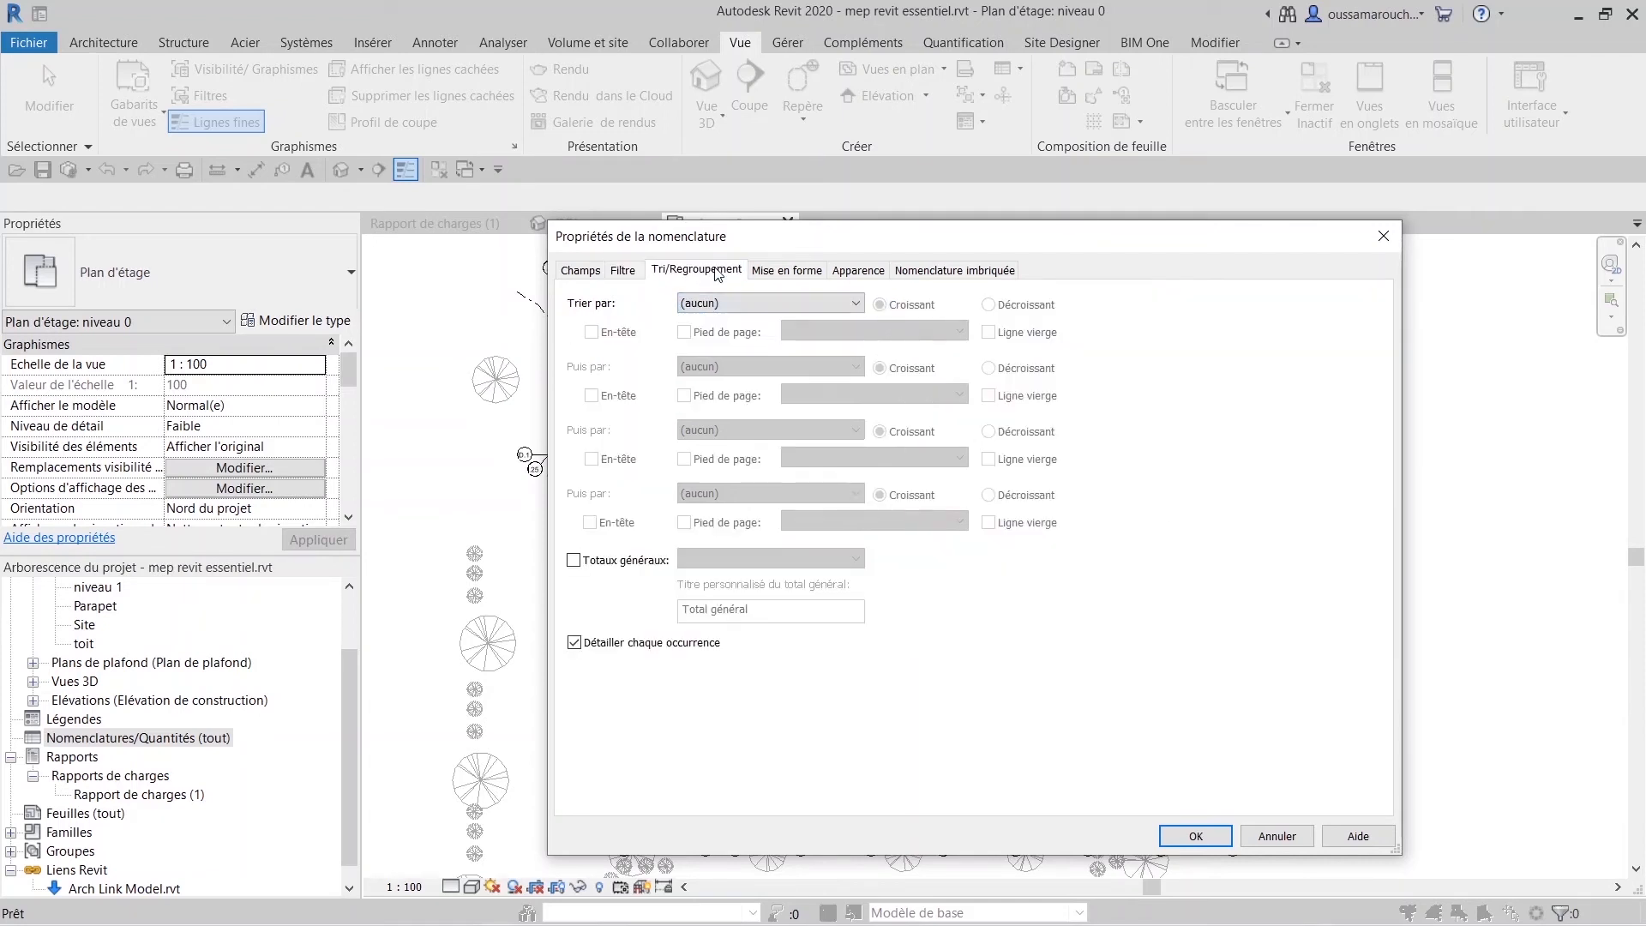
pyautogui.click(745, 302)
pyautogui.click(742, 338)
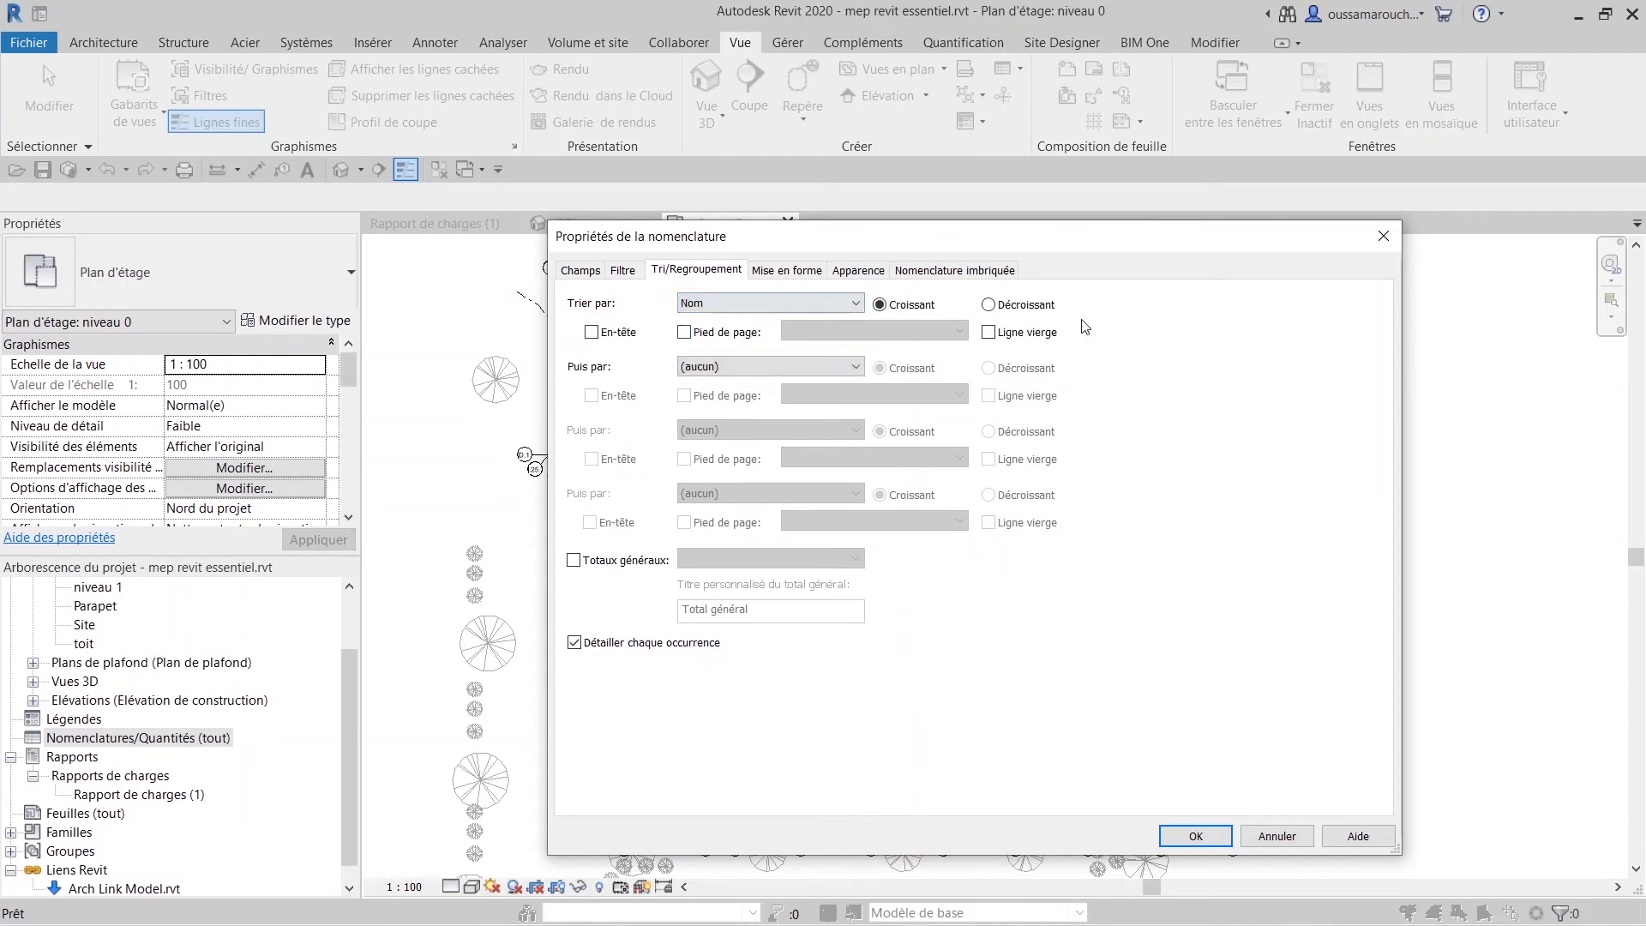
pyautogui.click(725, 311)
pyautogui.click(719, 323)
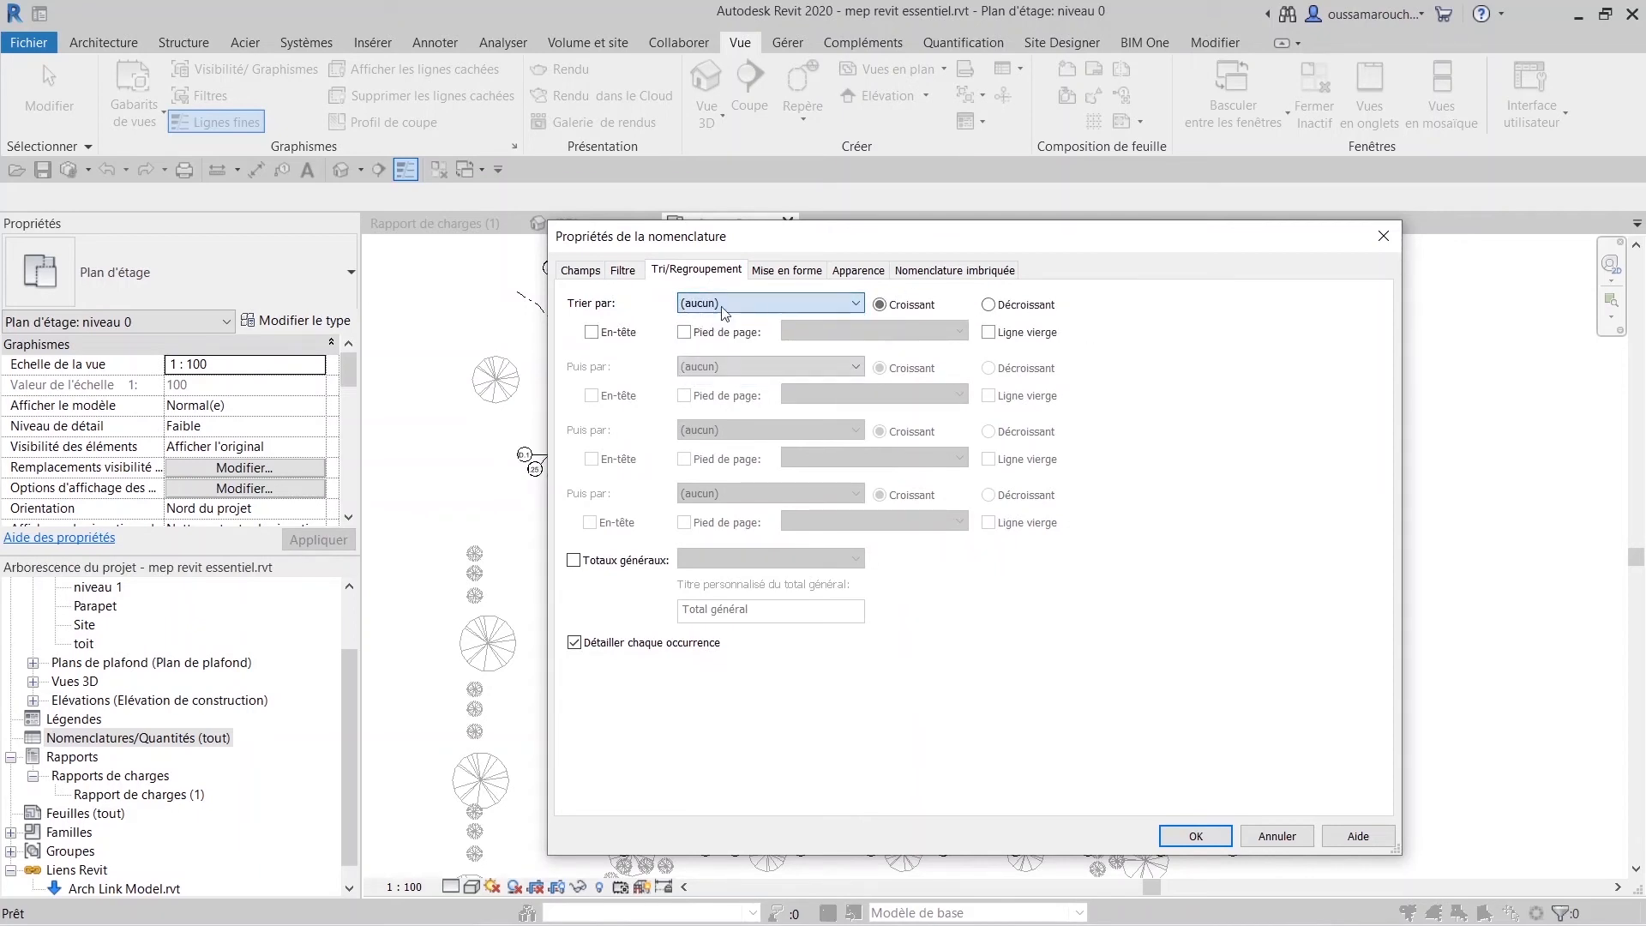
# Check the formatting, appearance and embedded schedule settings, generate the spaces schedule, and expand Nomenclatures/Quantités in the project browser.
pyautogui.click(786, 271)
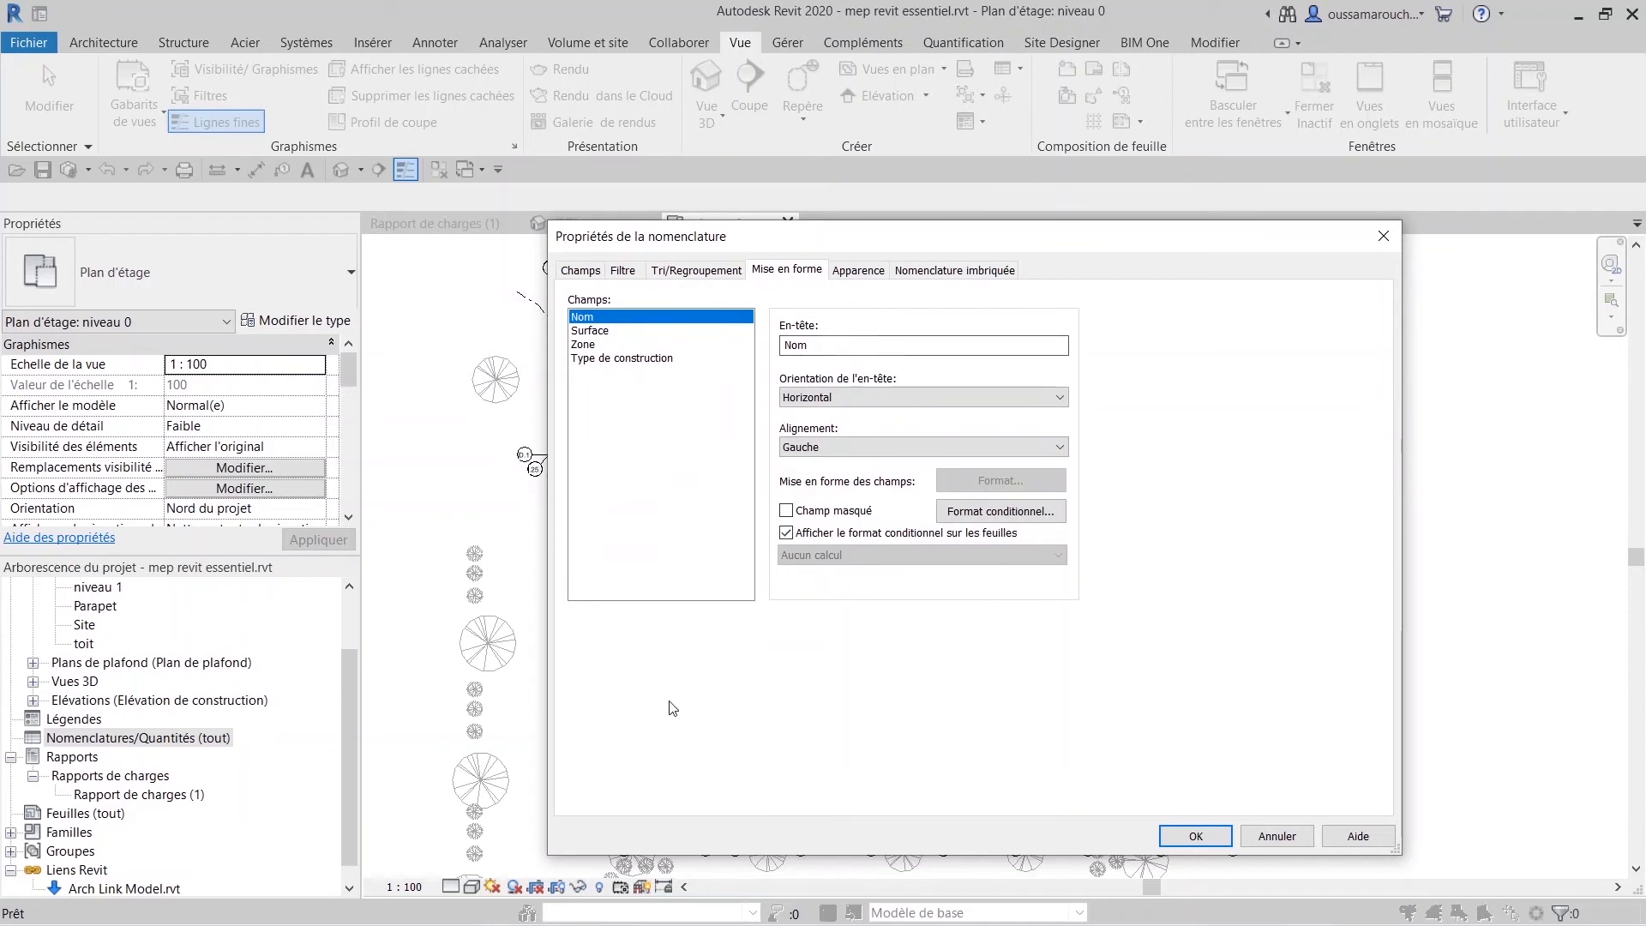
pyautogui.click(858, 270)
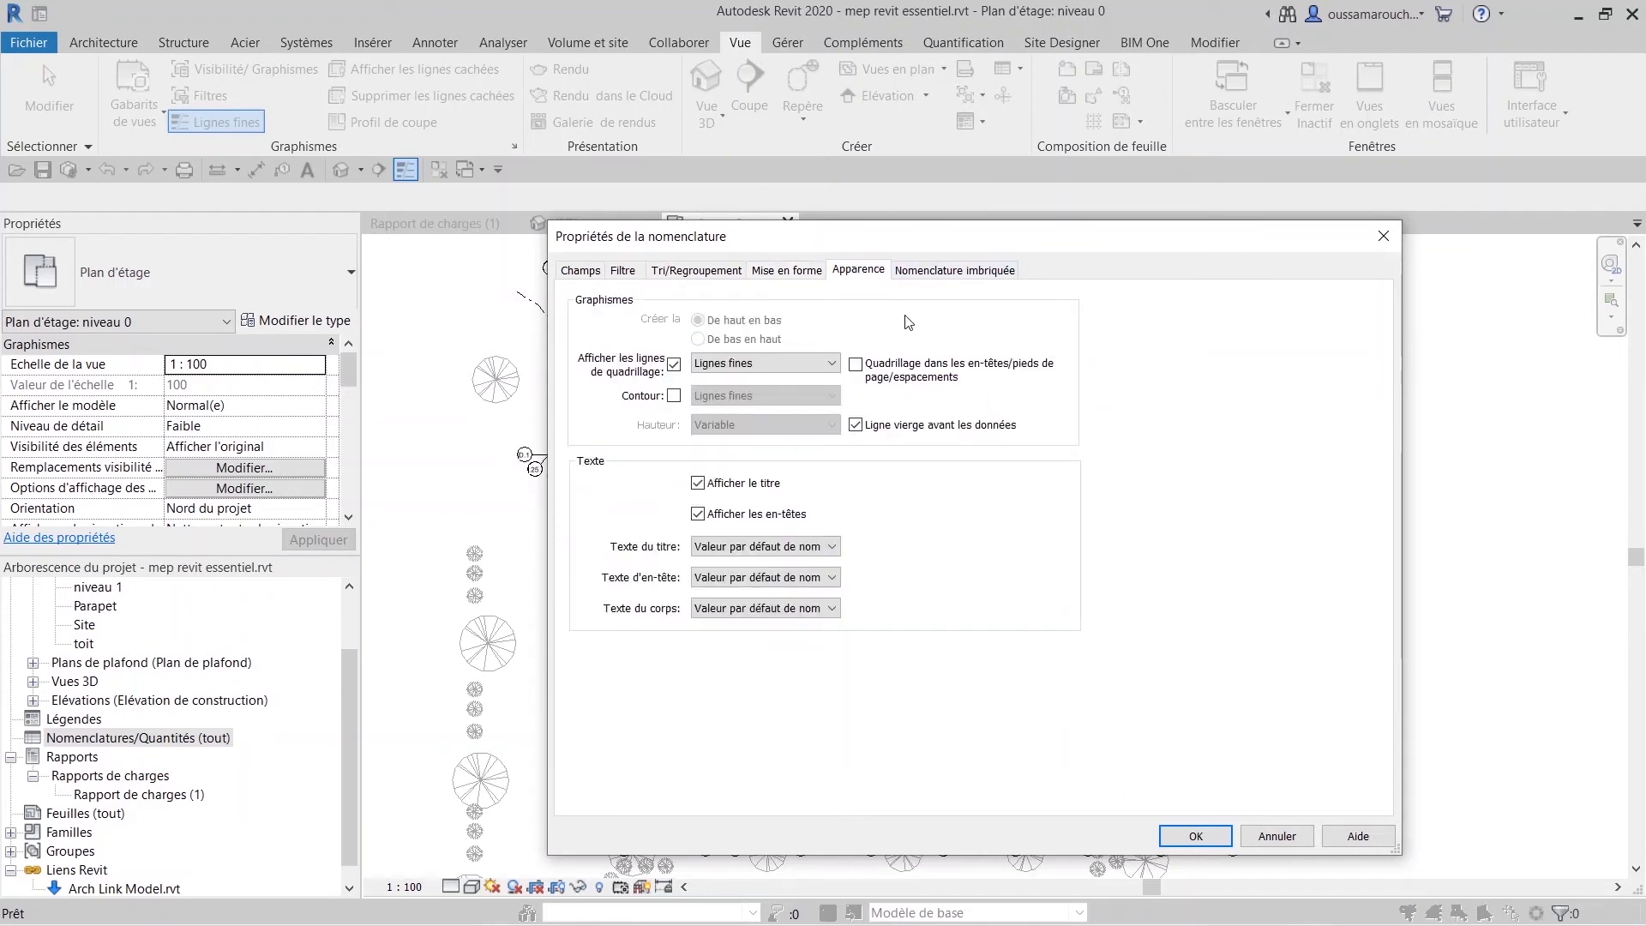
pyautogui.click(952, 271)
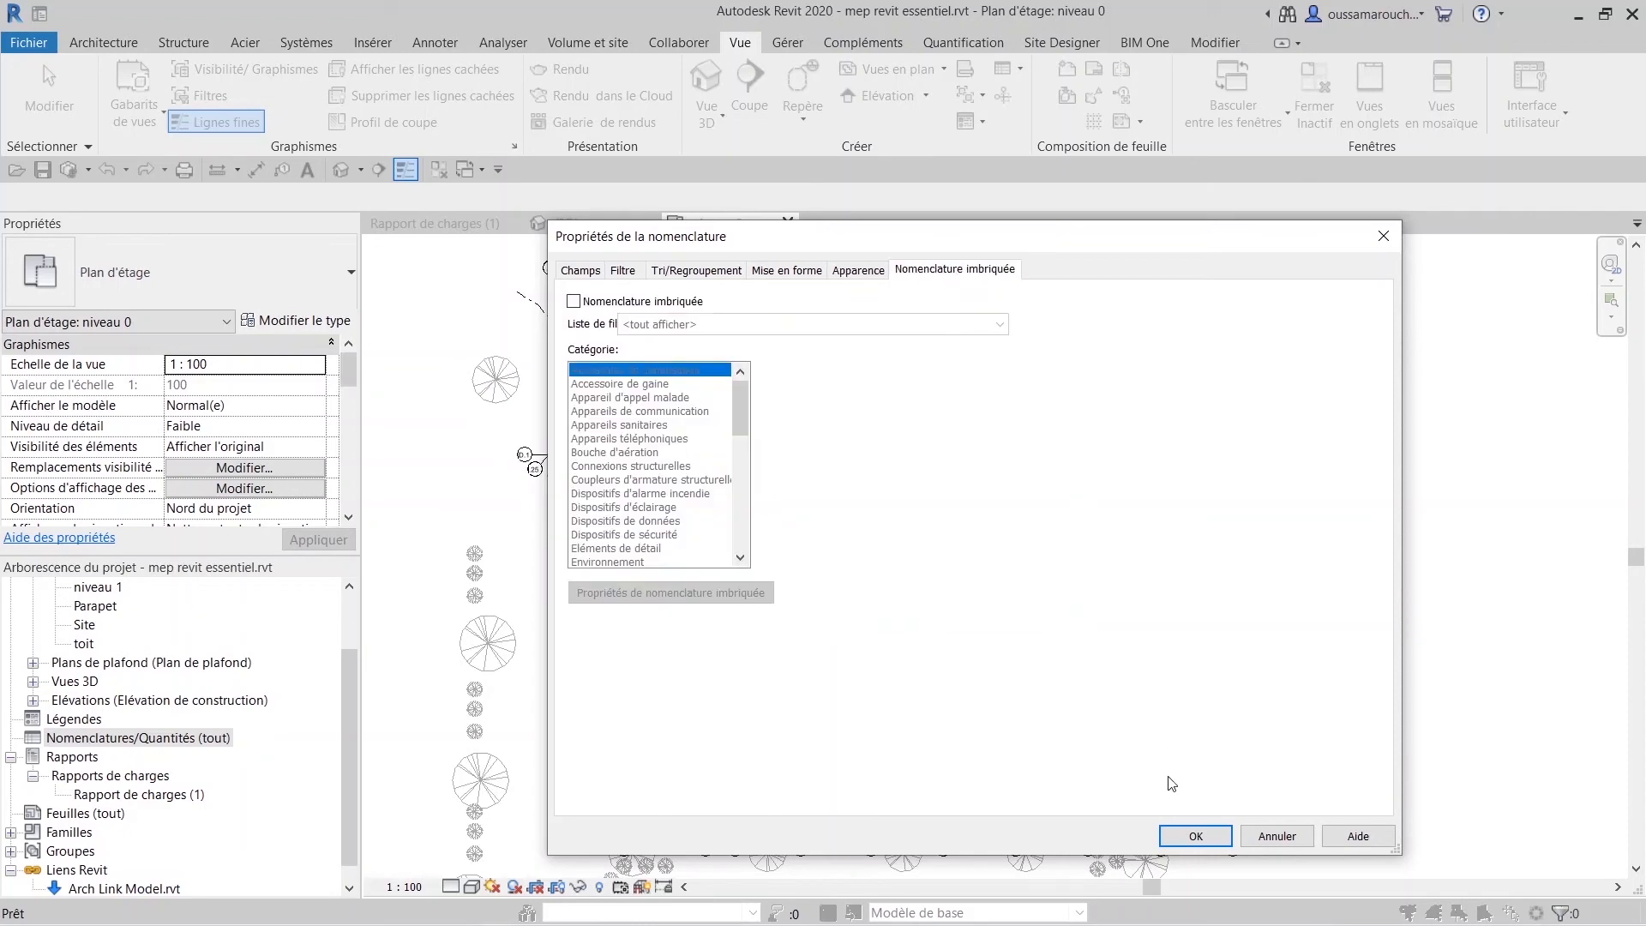
pyautogui.click(1193, 837)
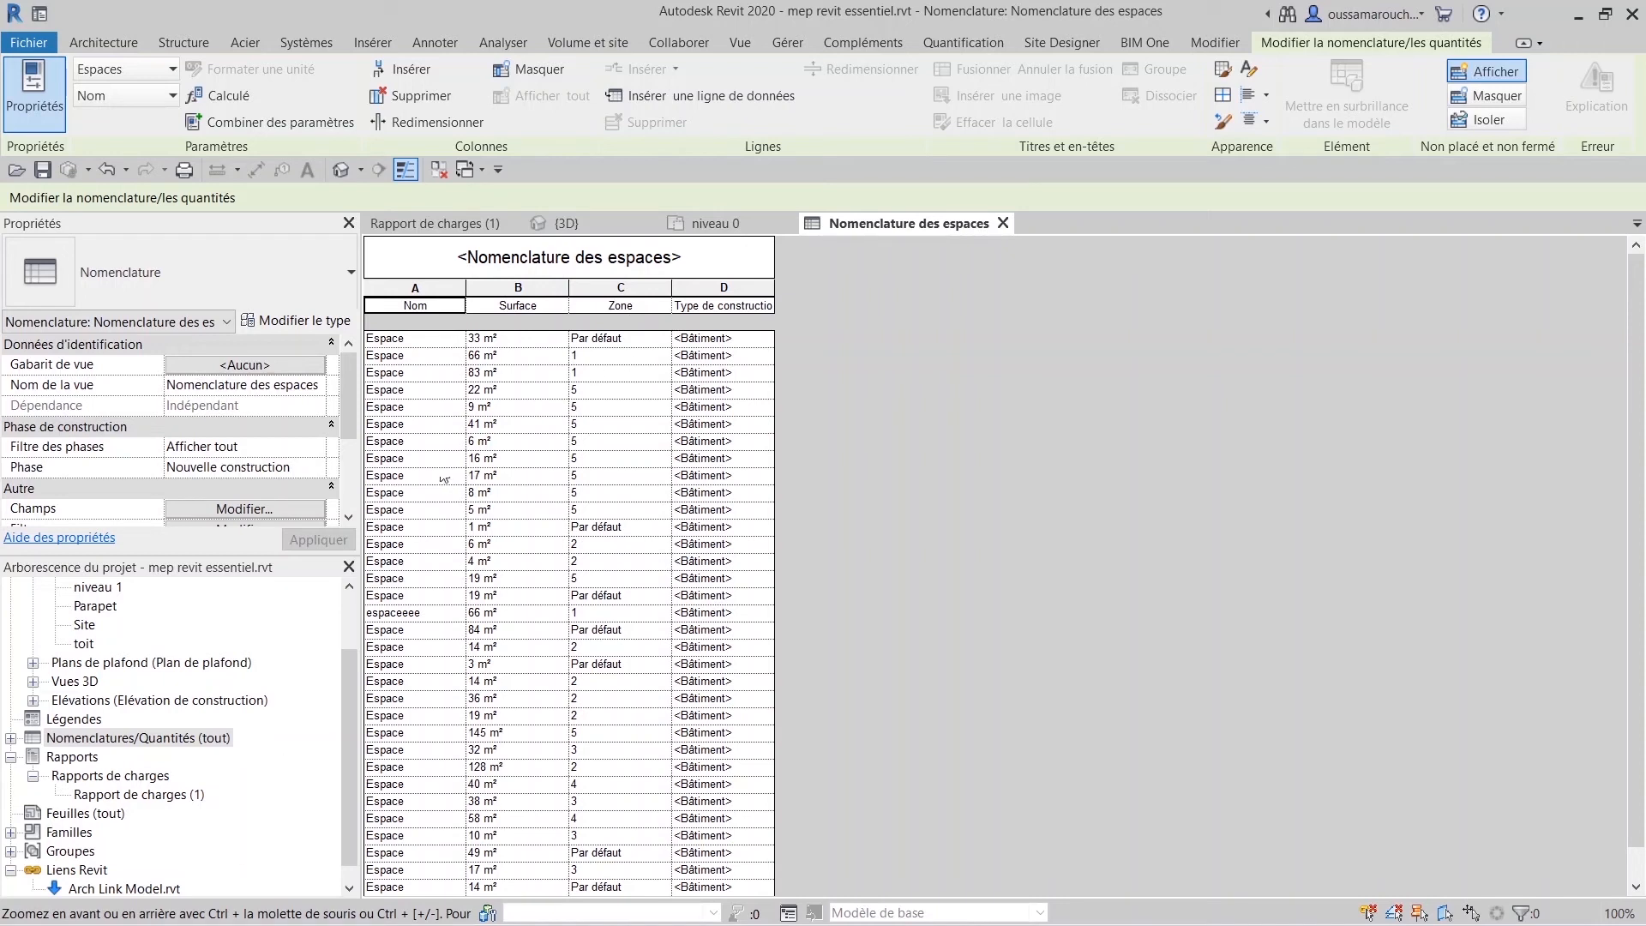
pyautogui.scroll(-1, 569, 519)
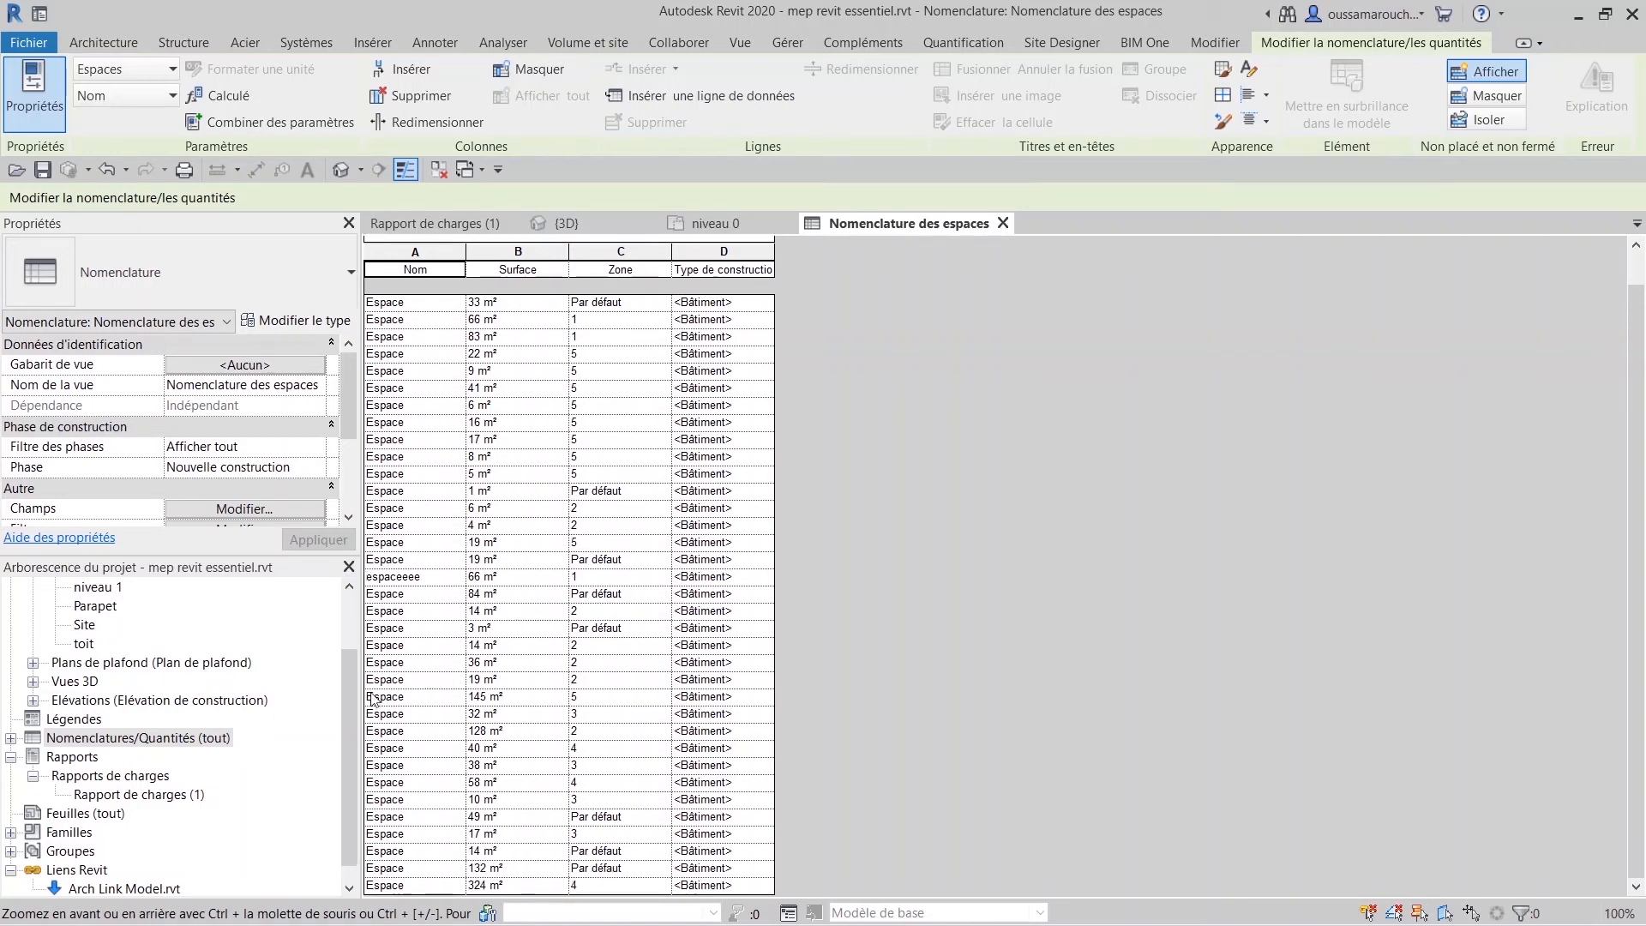
pyautogui.click(11, 740)
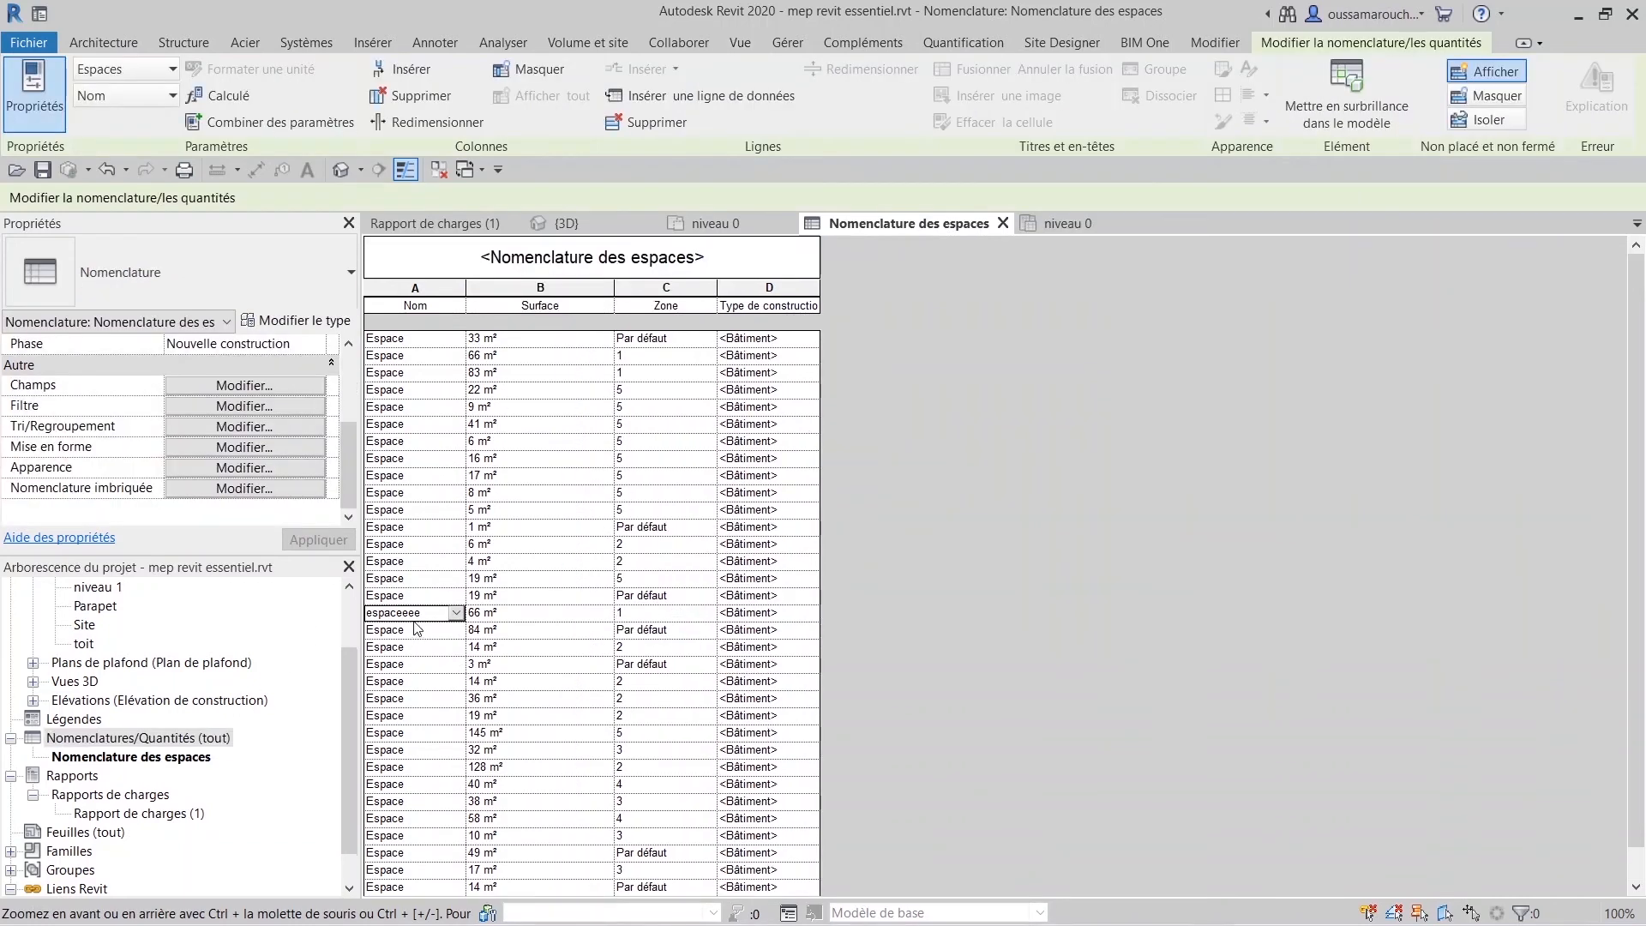
# Finish renaming the 66 m² space in zone 1 as espaceeee in the schedule, and list the available name values.
pyautogui.click(486, 615)
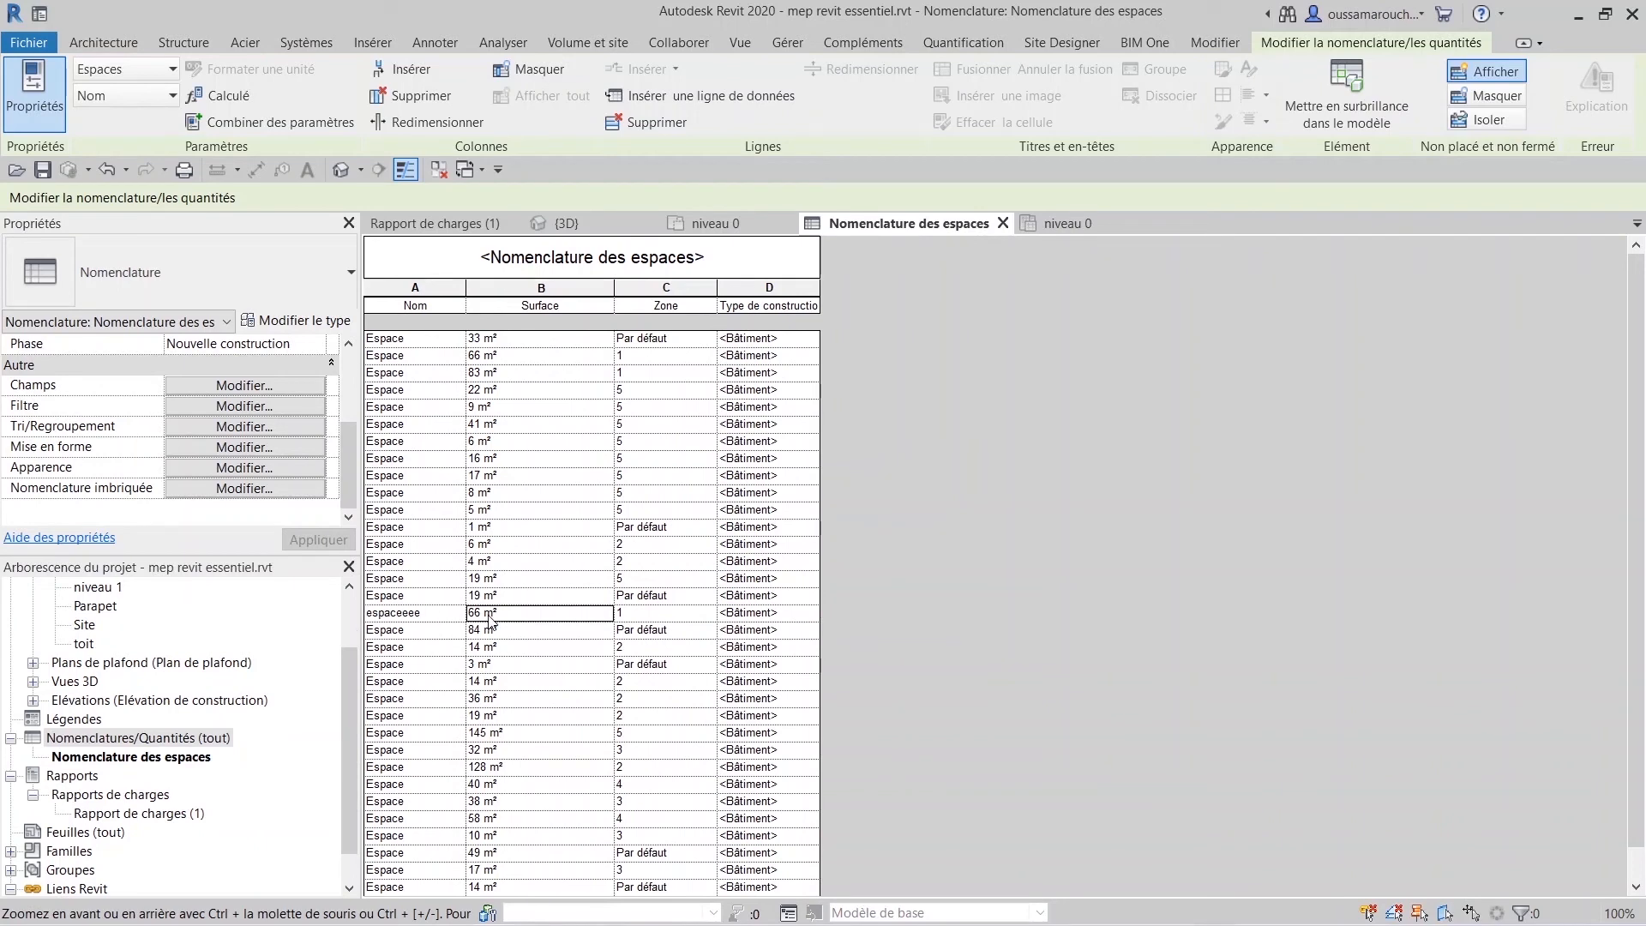
pyautogui.click(438, 614)
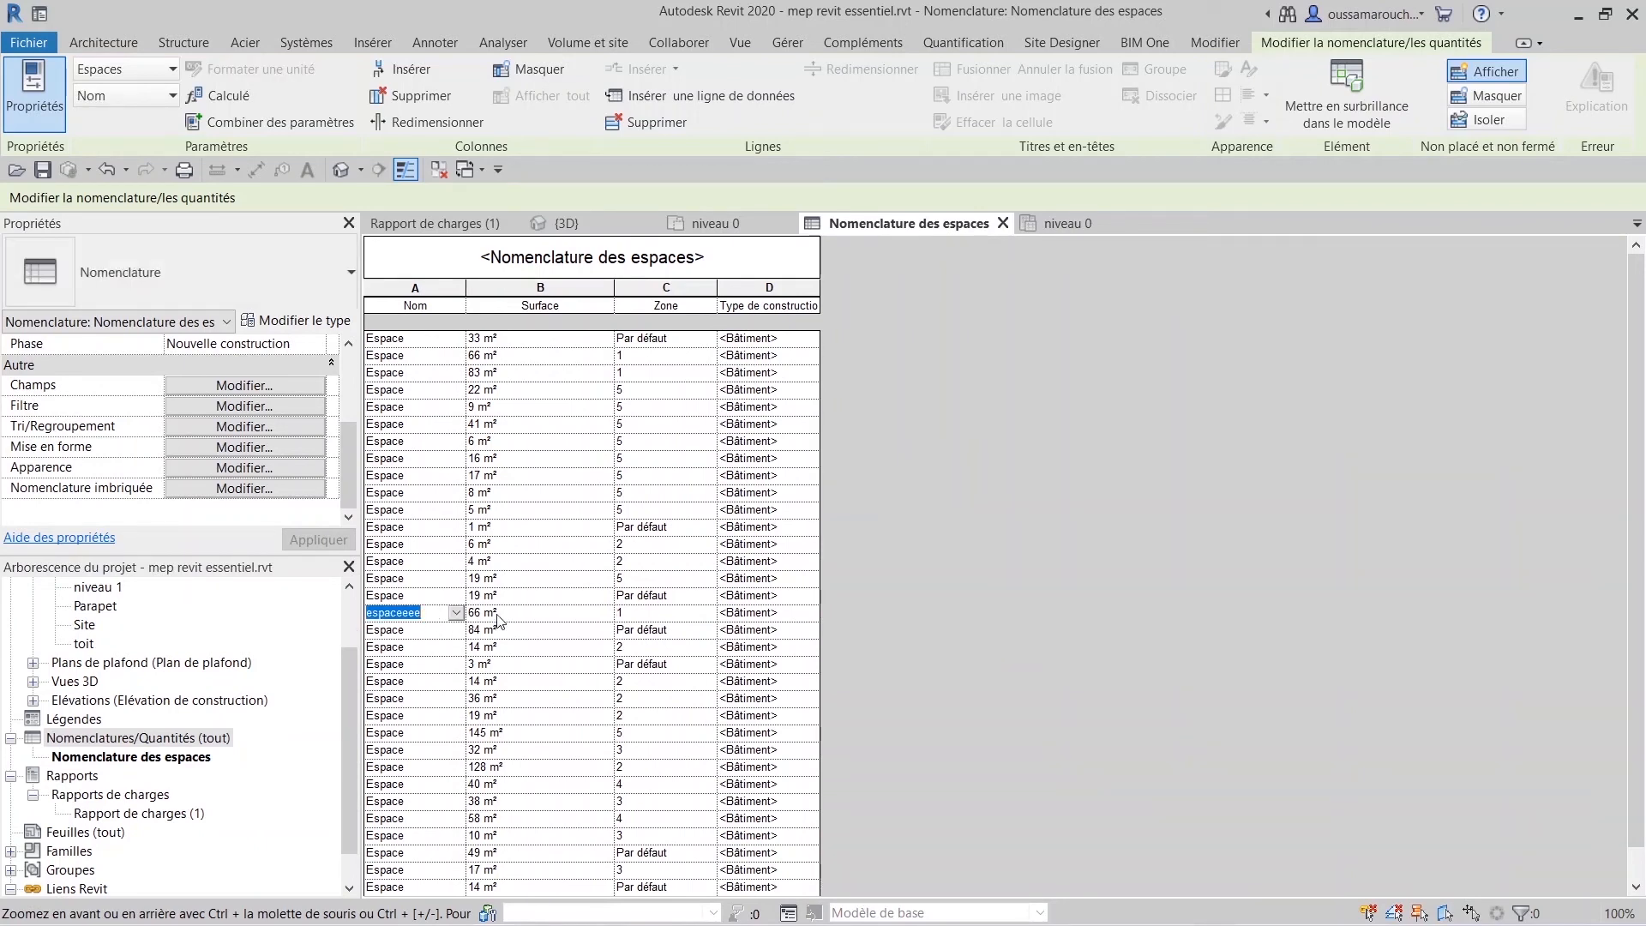
pyautogui.click(455, 612)
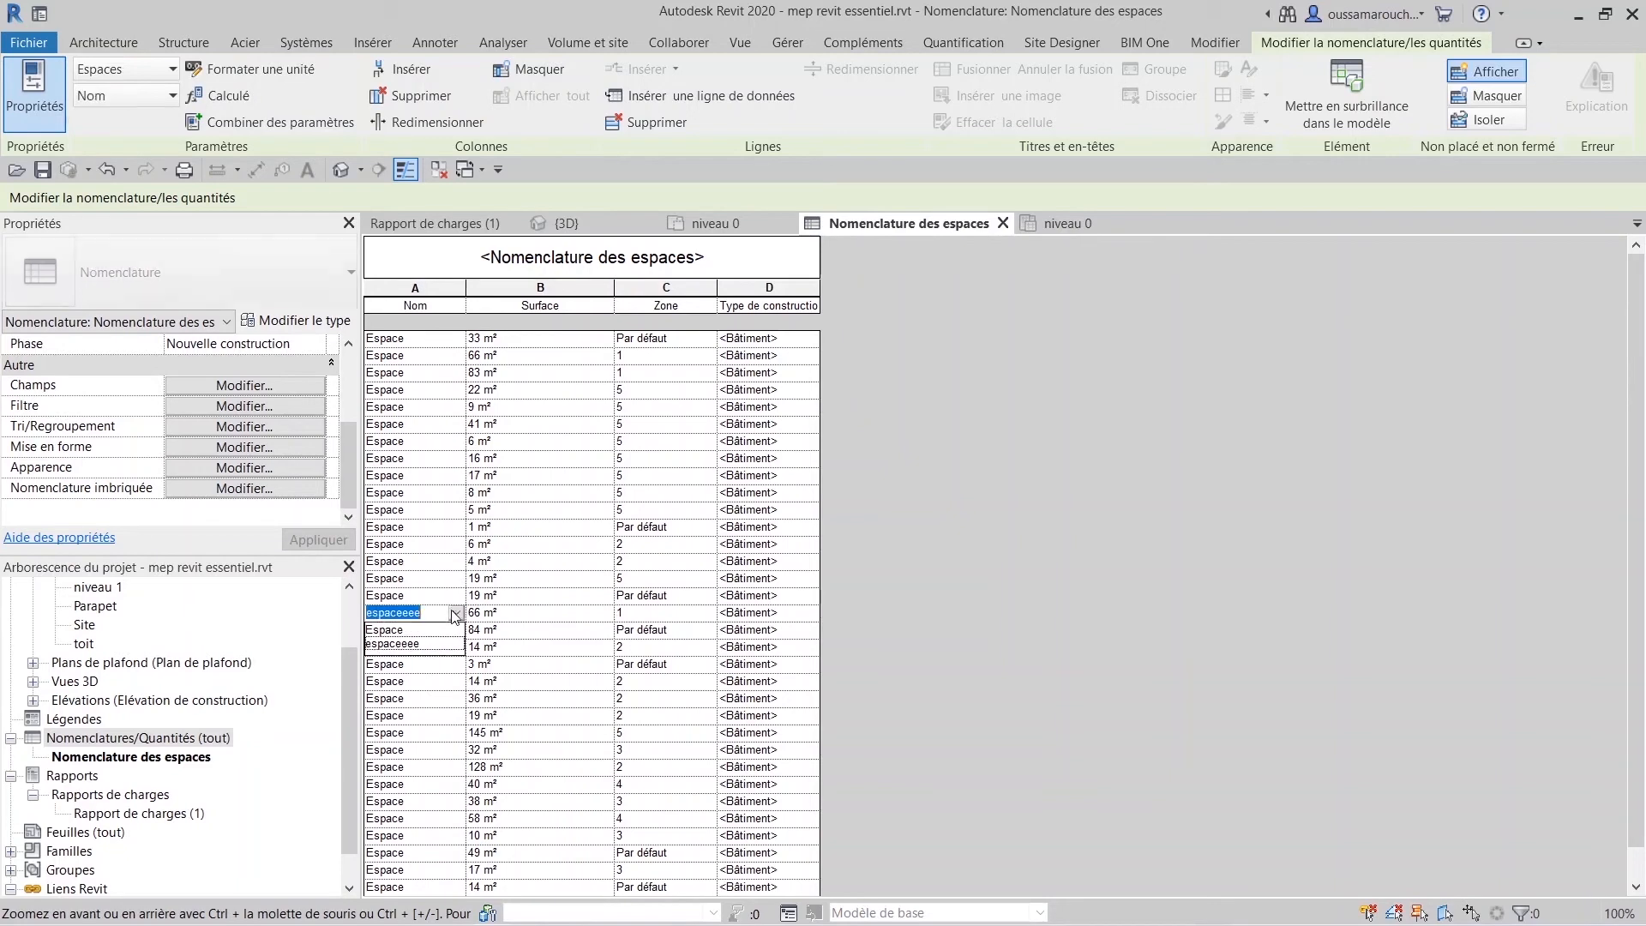
# Highlight the espaceeee space in the model from the schedule, show it in another view, and examine its name and zone properties.
pyautogui.click(1369, 108)
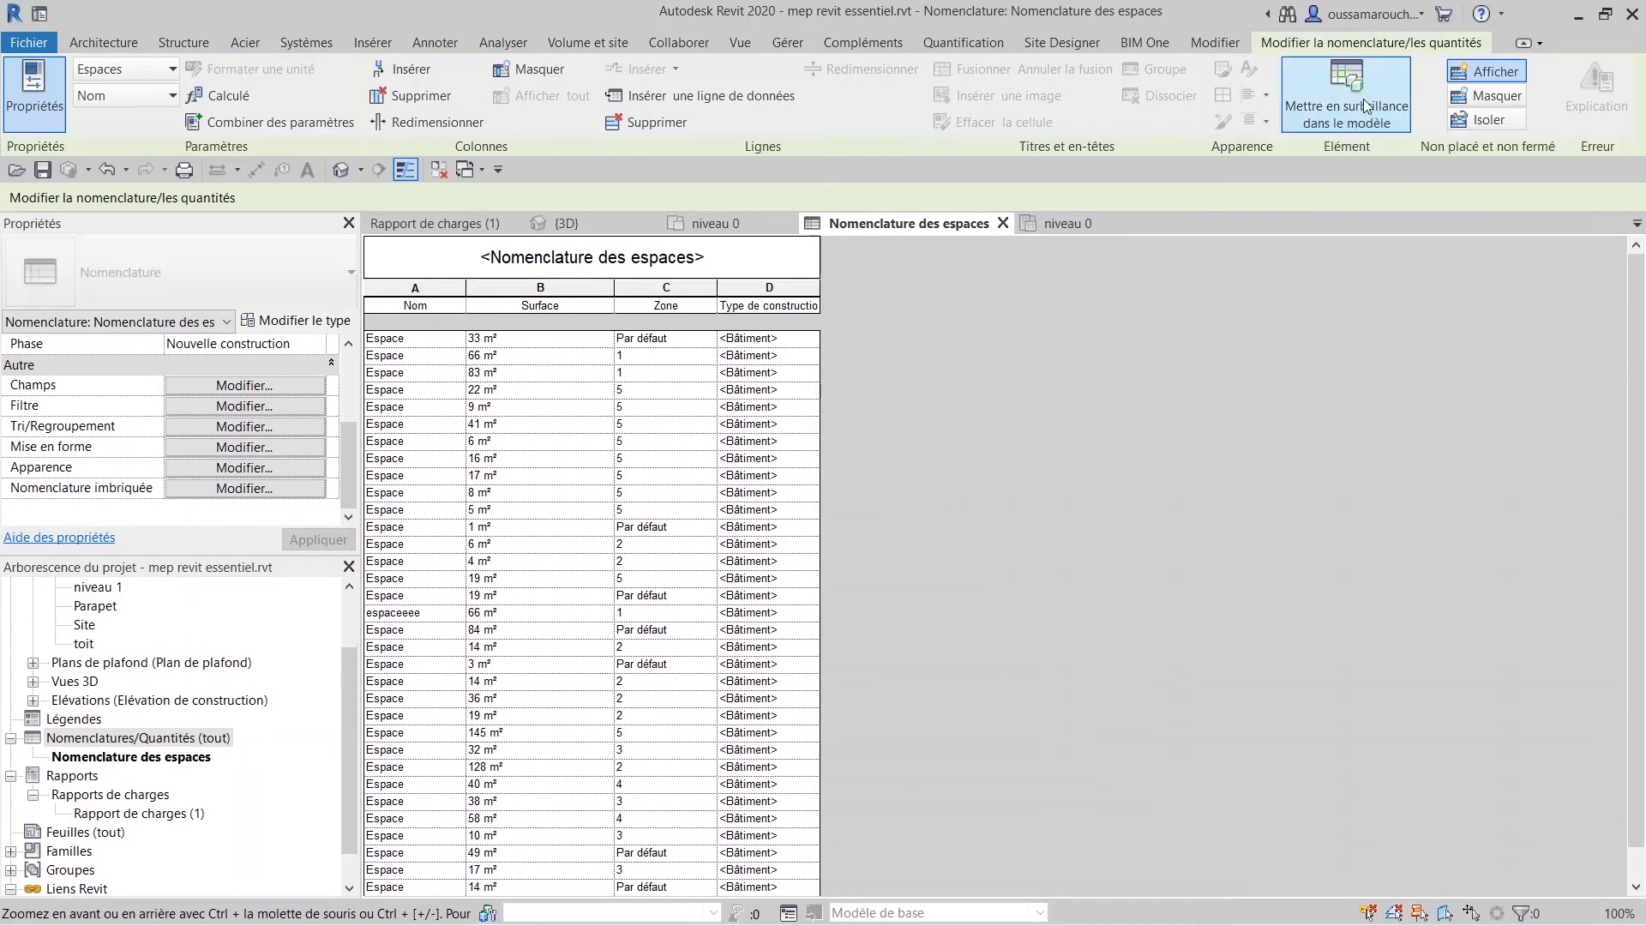
pyautogui.click(1351, 91)
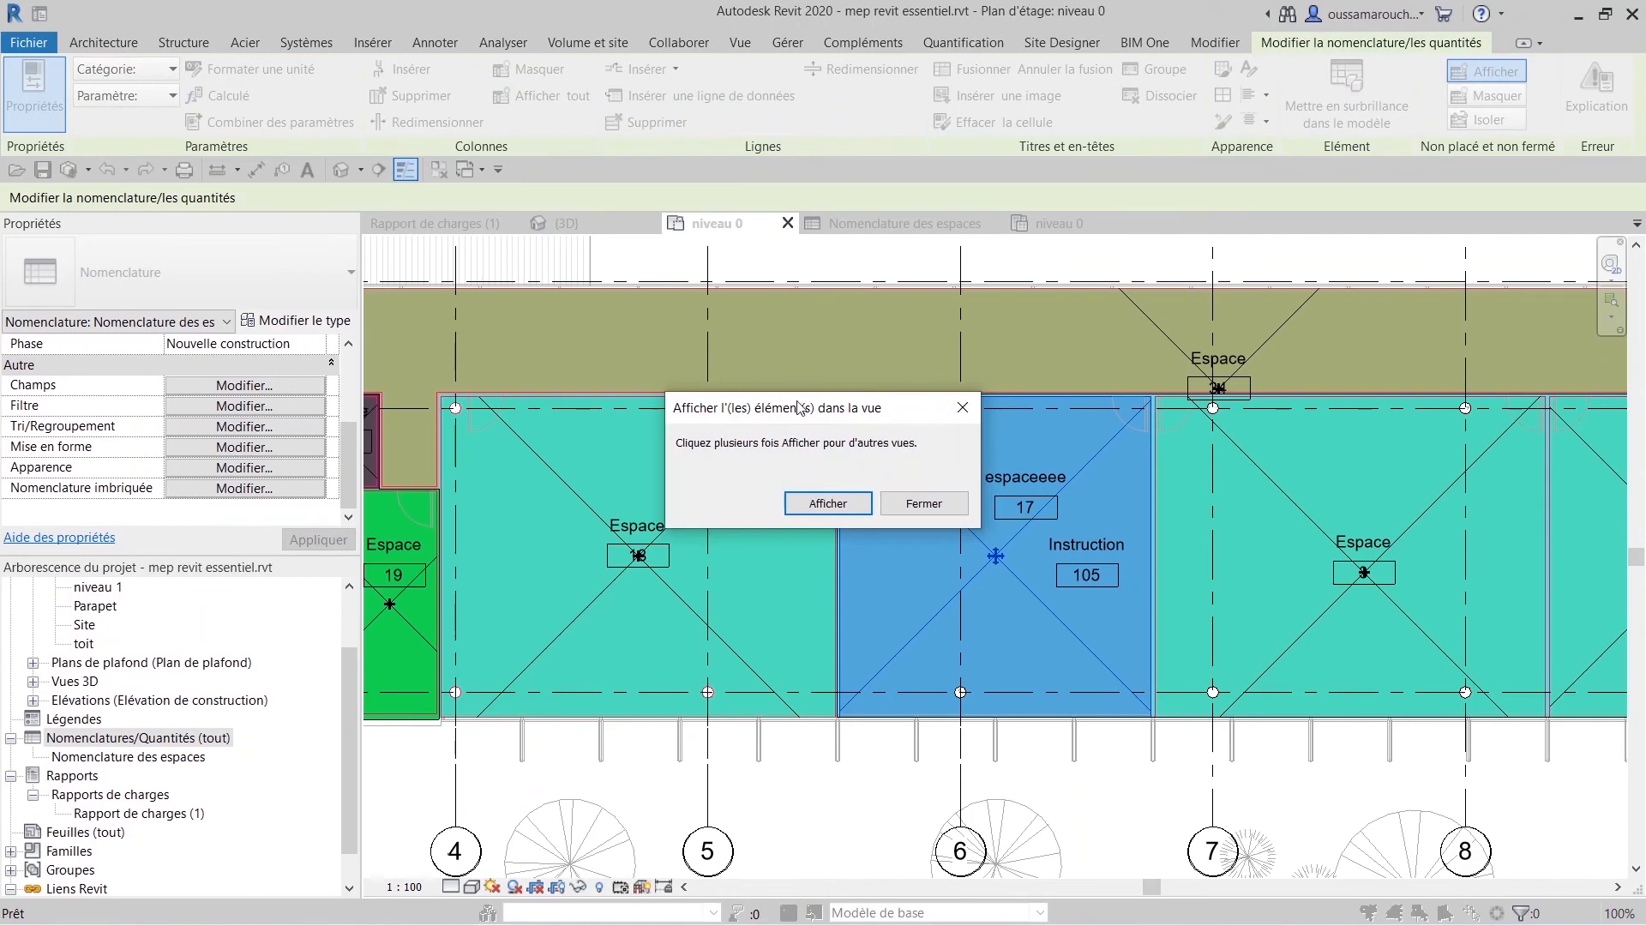
pyautogui.click(827, 503)
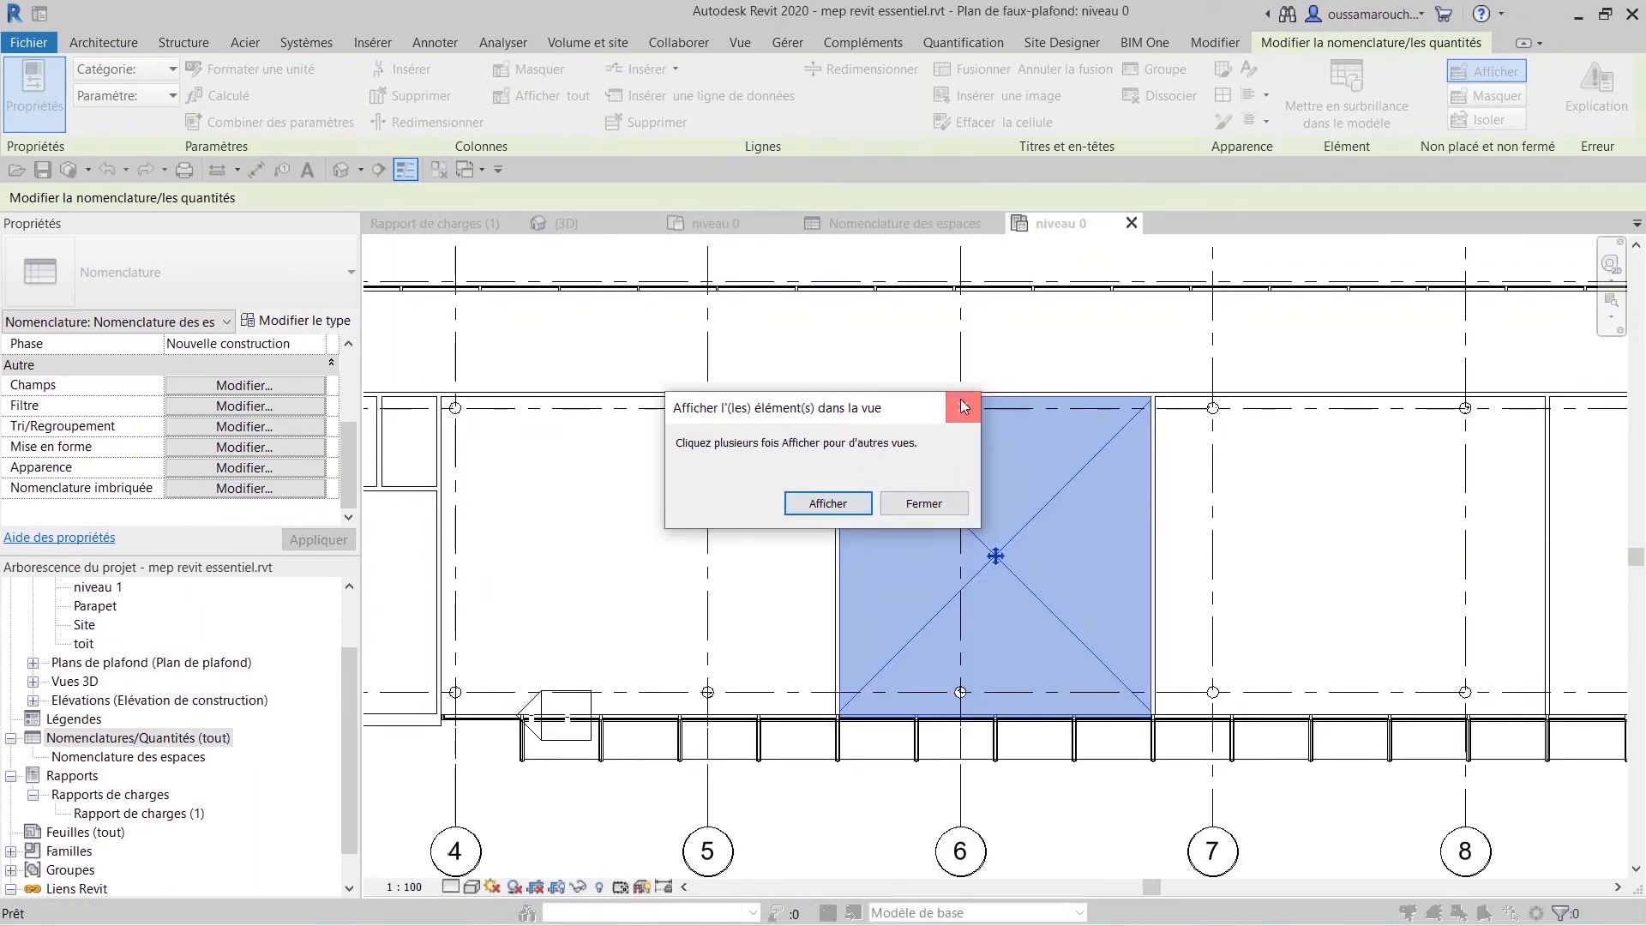
pyautogui.click(961, 402)
pyautogui.click(1007, 552)
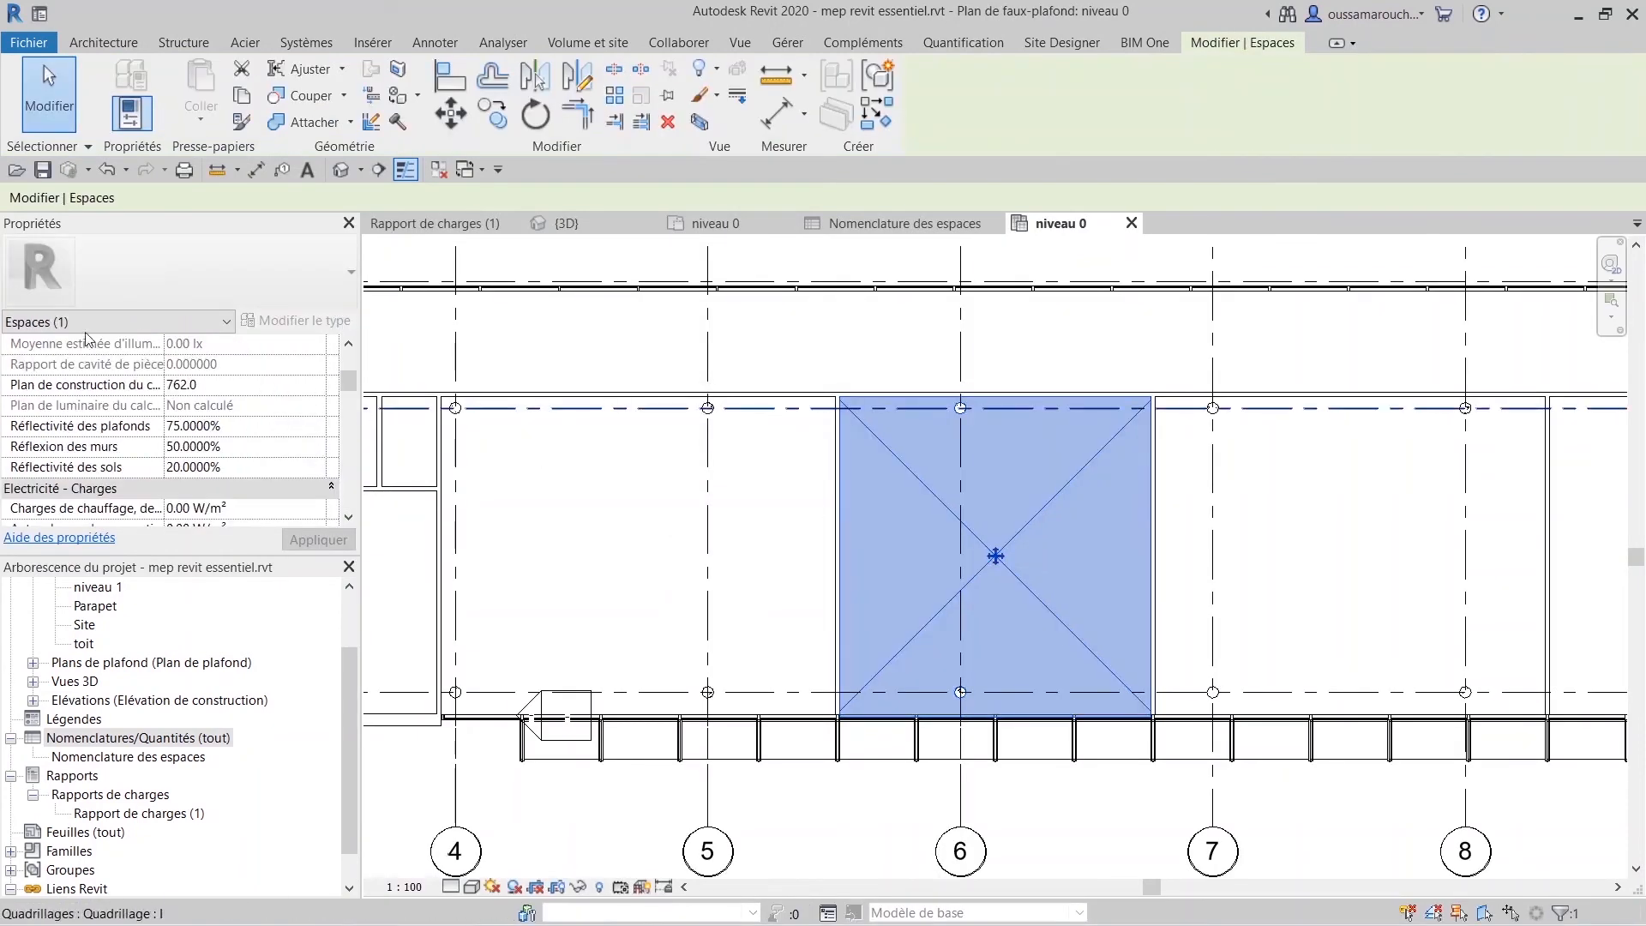
pyautogui.scroll(-6, 224, 474)
pyautogui.scroll(3, 223, 446)
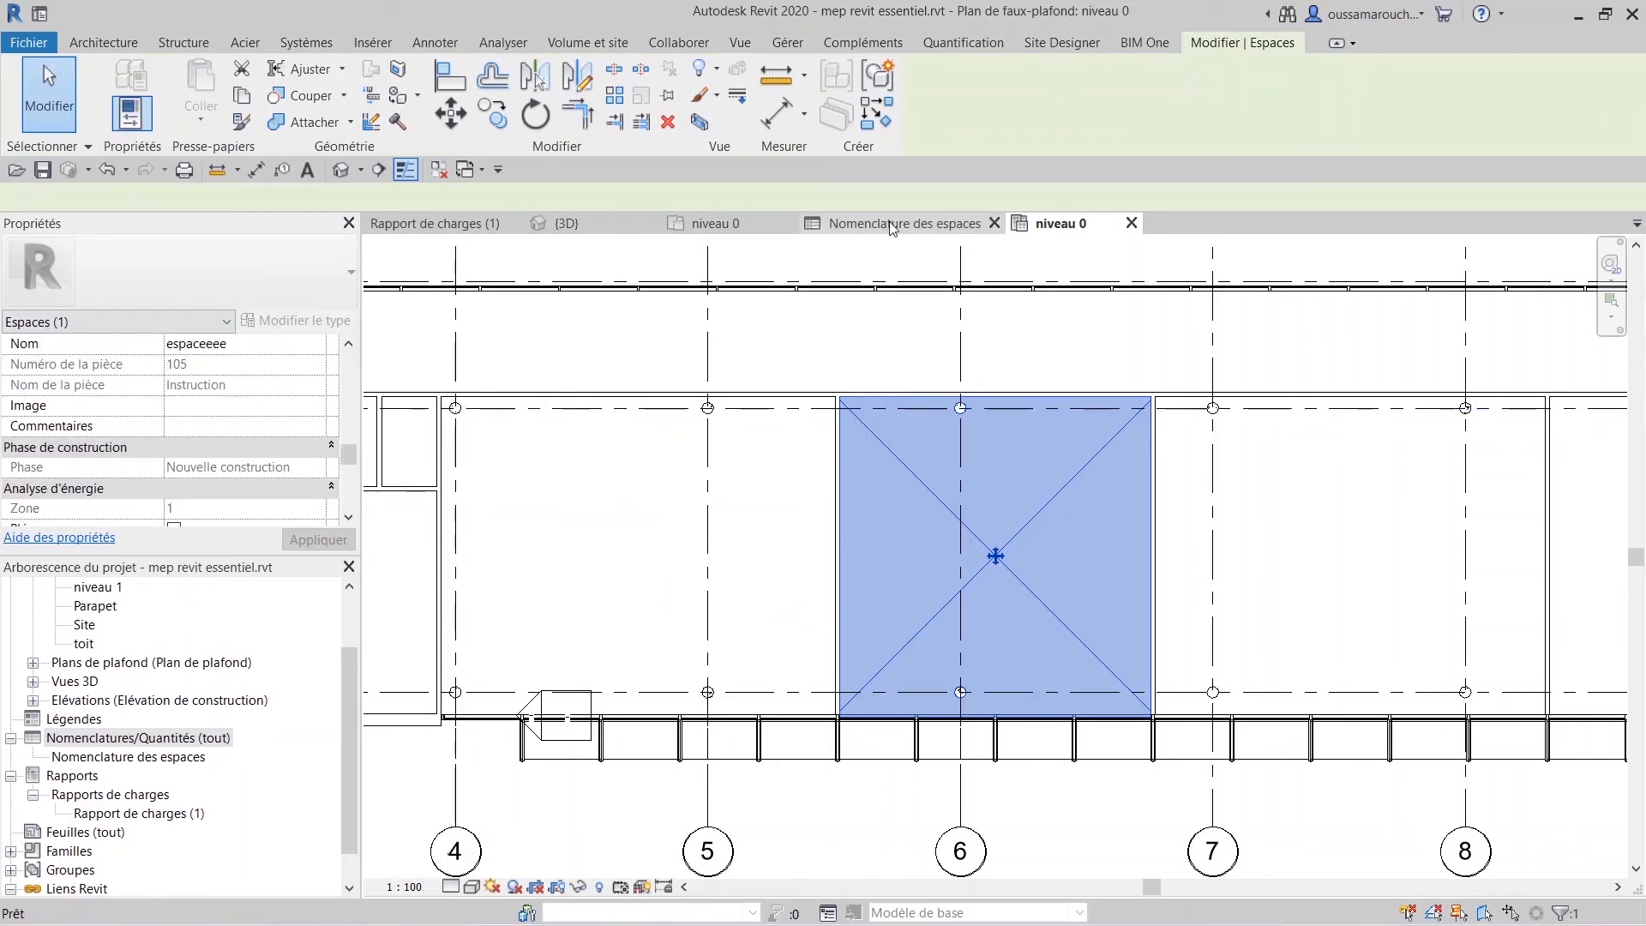
# Return to the spaces schedule and add the Charge d'éclairage spécifiée field after Type de construction.
pyautogui.click(864, 228)
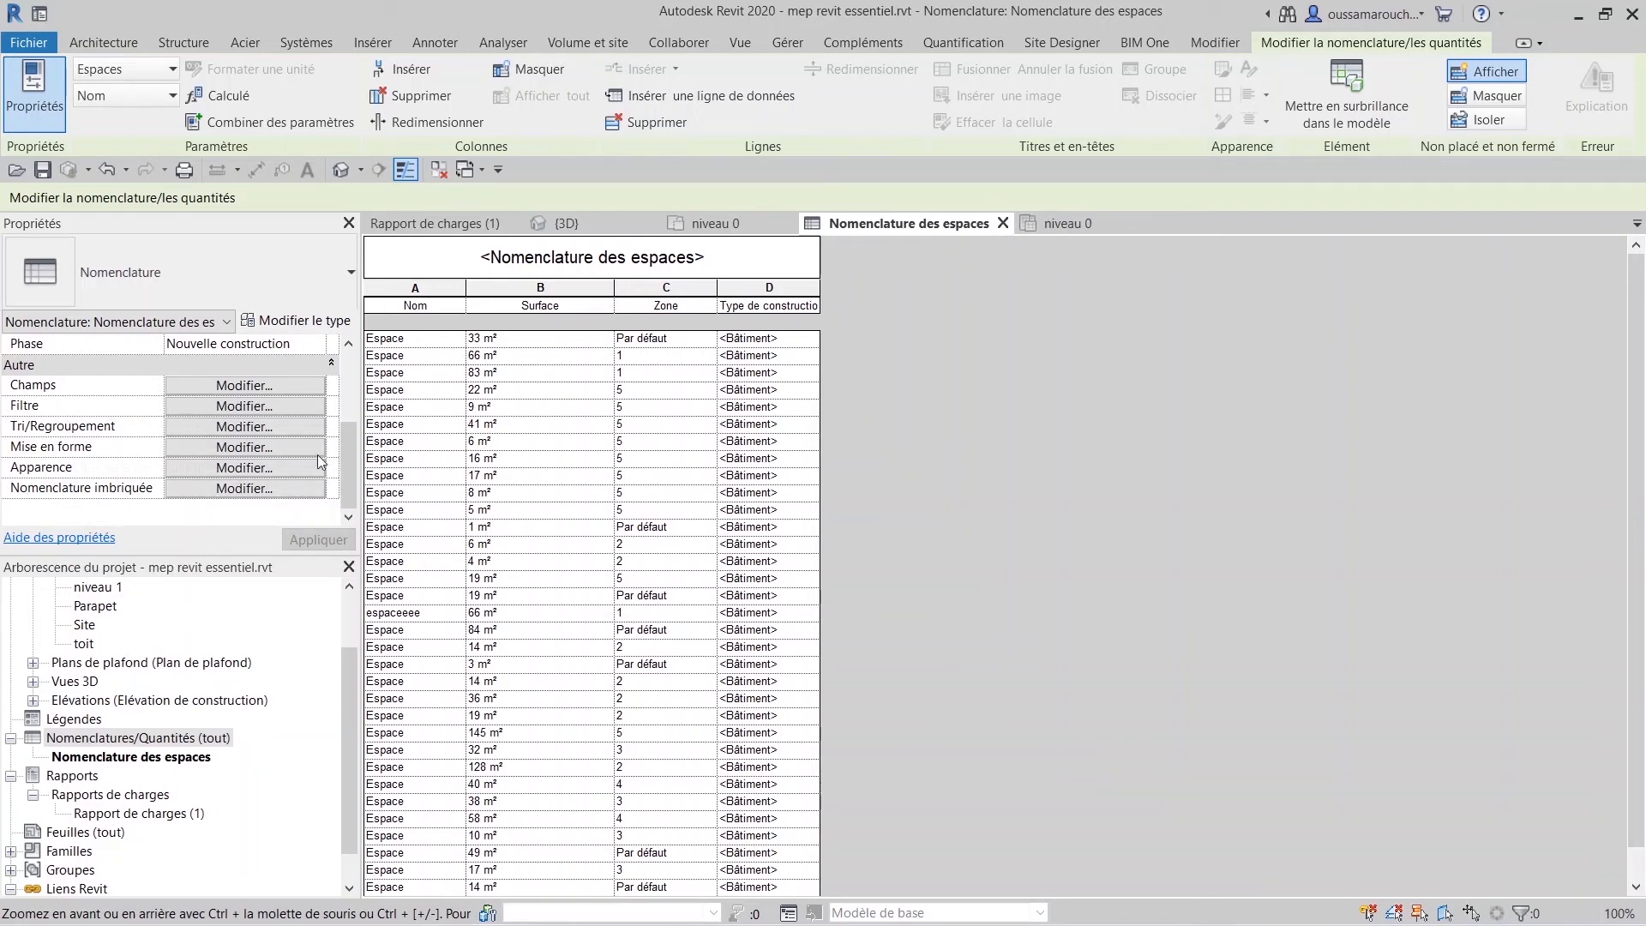
pyautogui.click(269, 387)
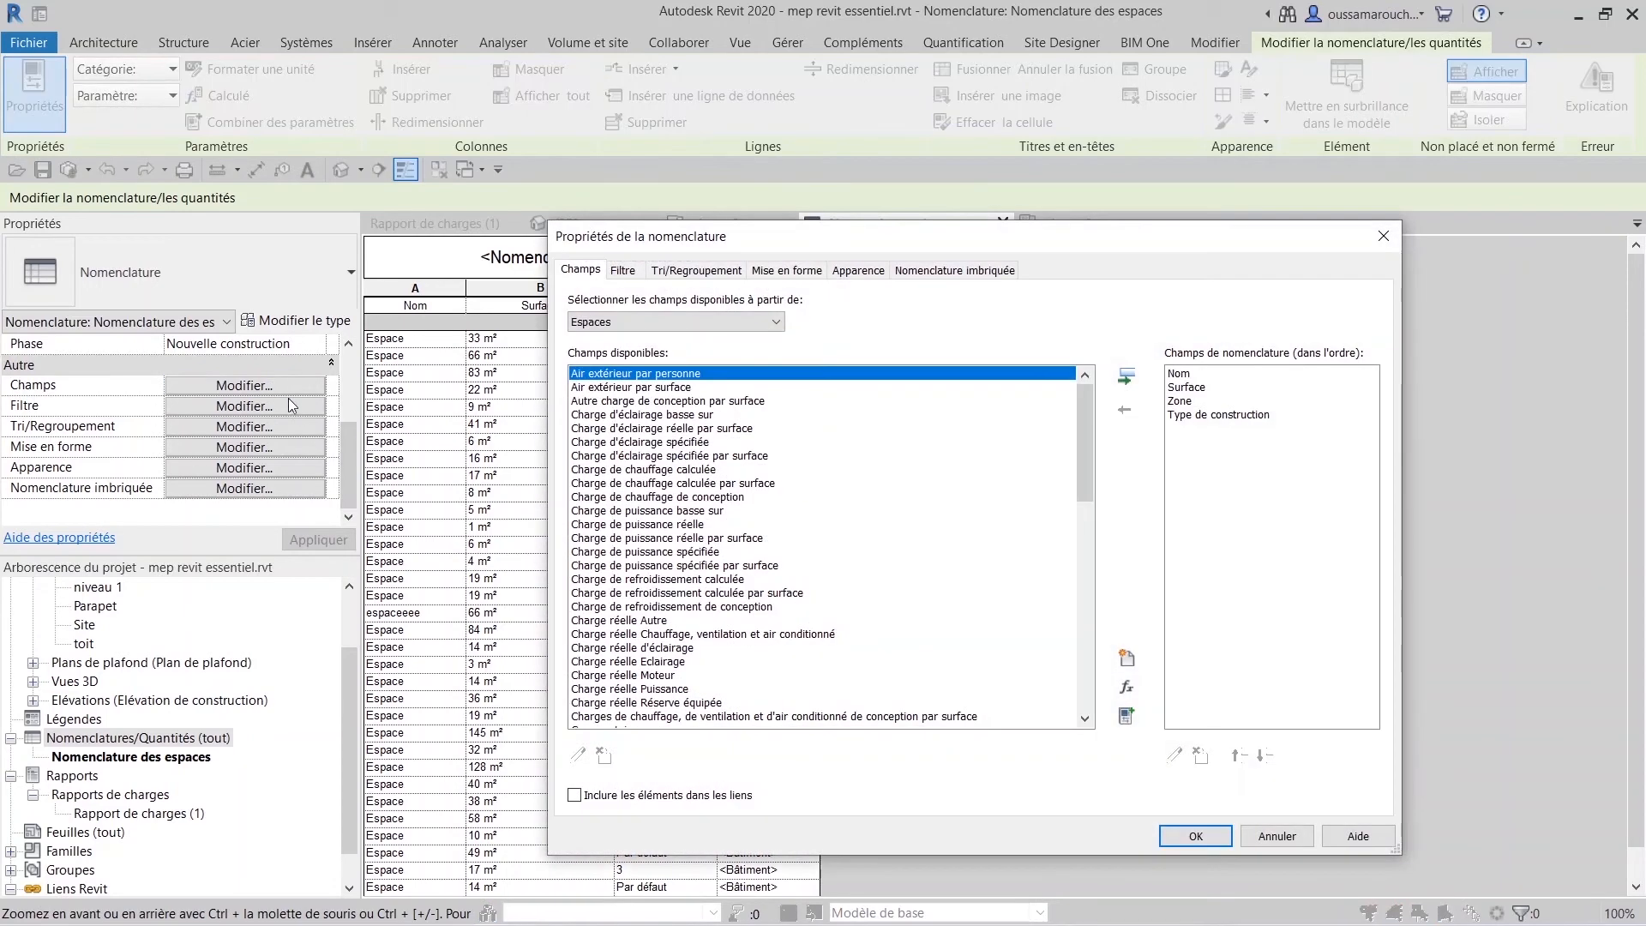
pyautogui.click(674, 417)
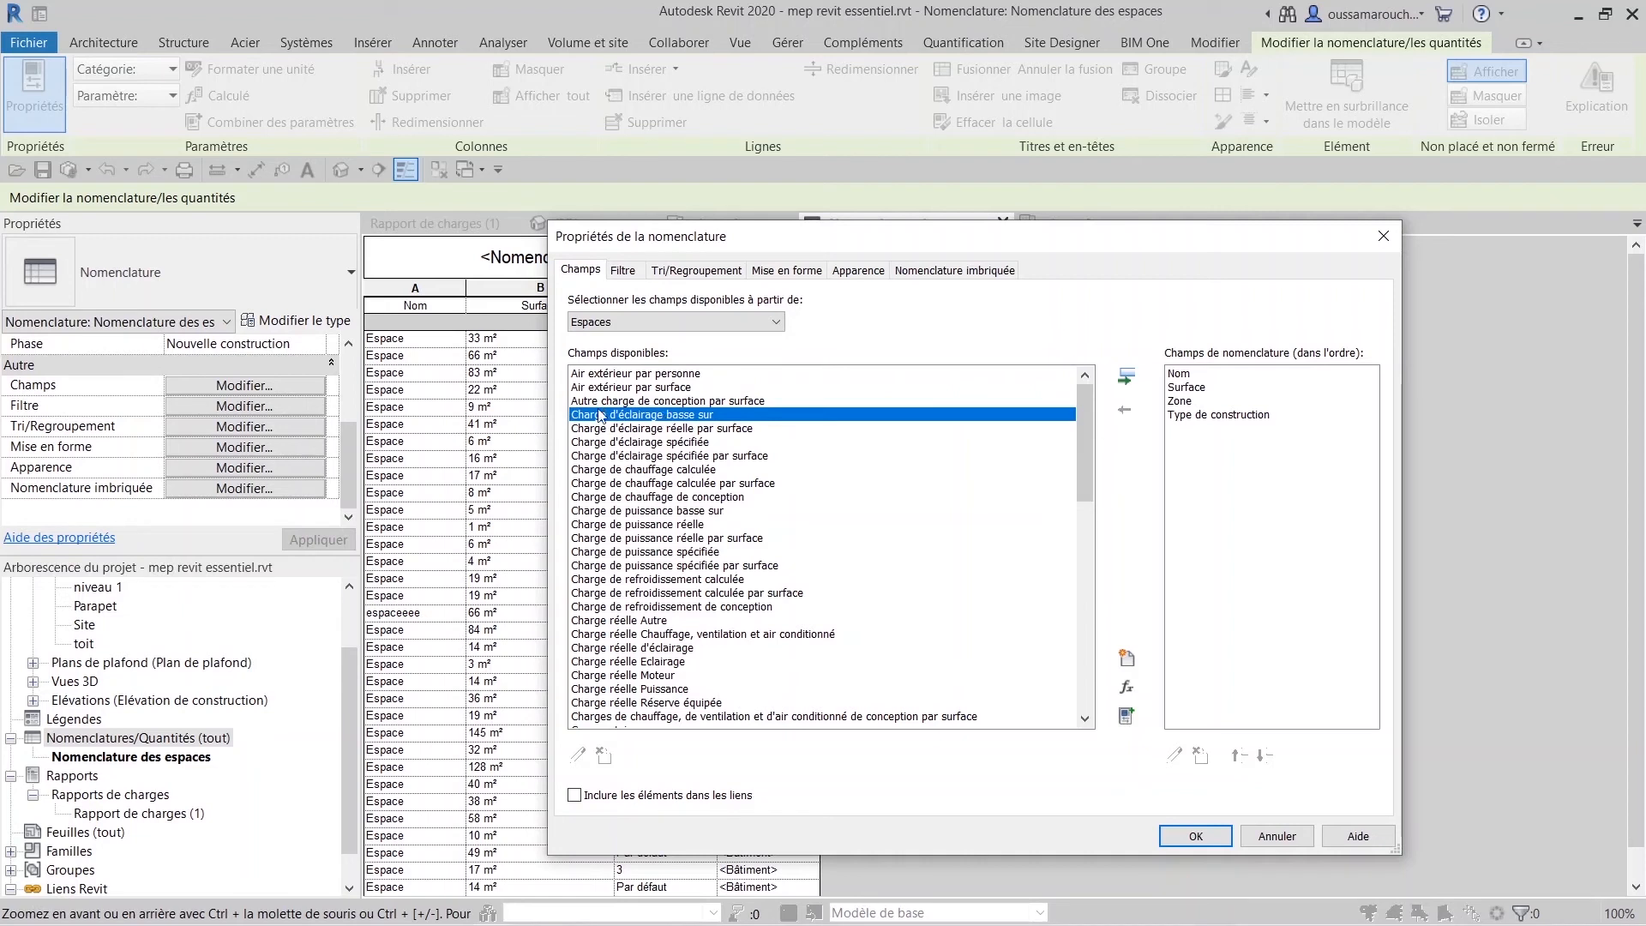
pyautogui.click(627, 443)
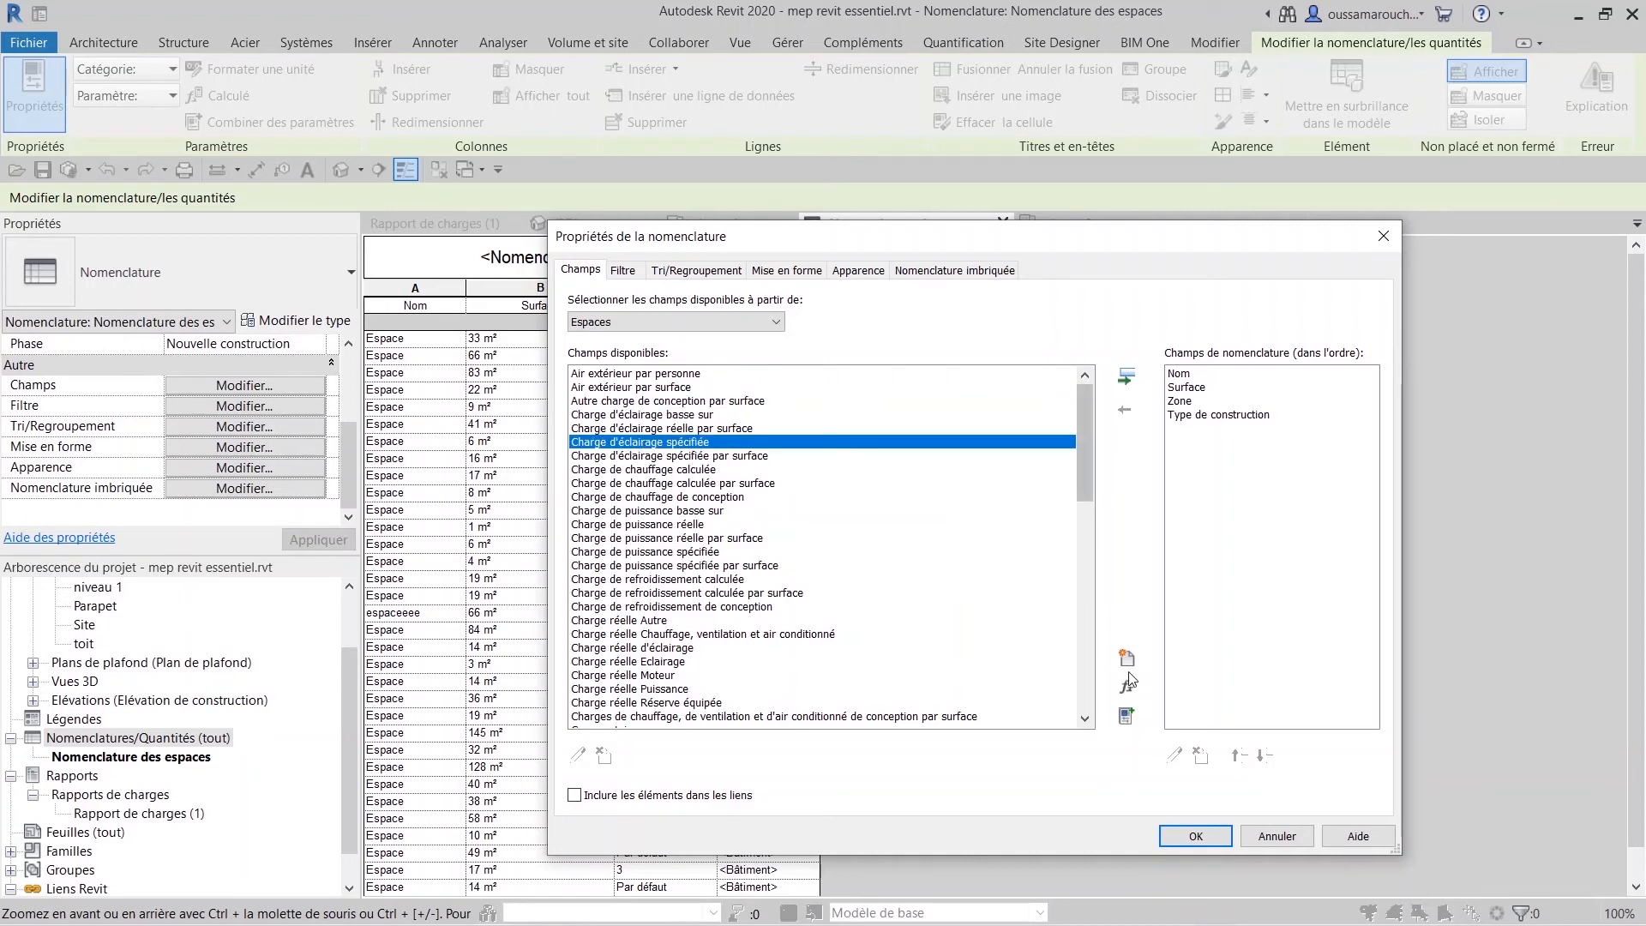
pyautogui.click(1128, 378)
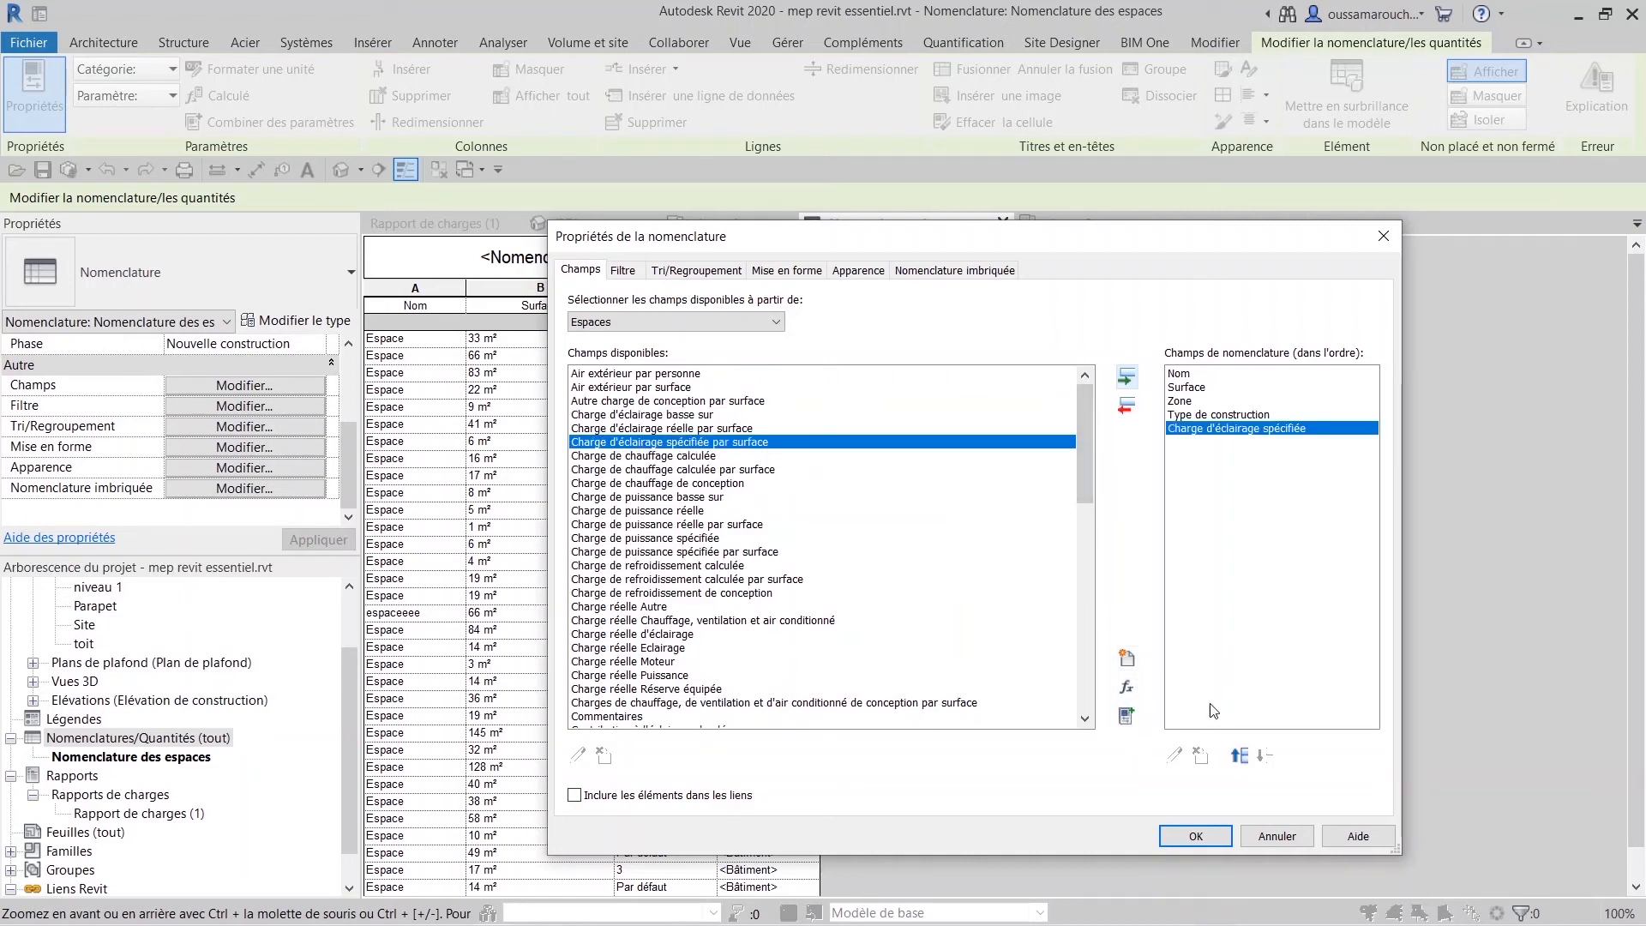
pyautogui.click(1195, 836)
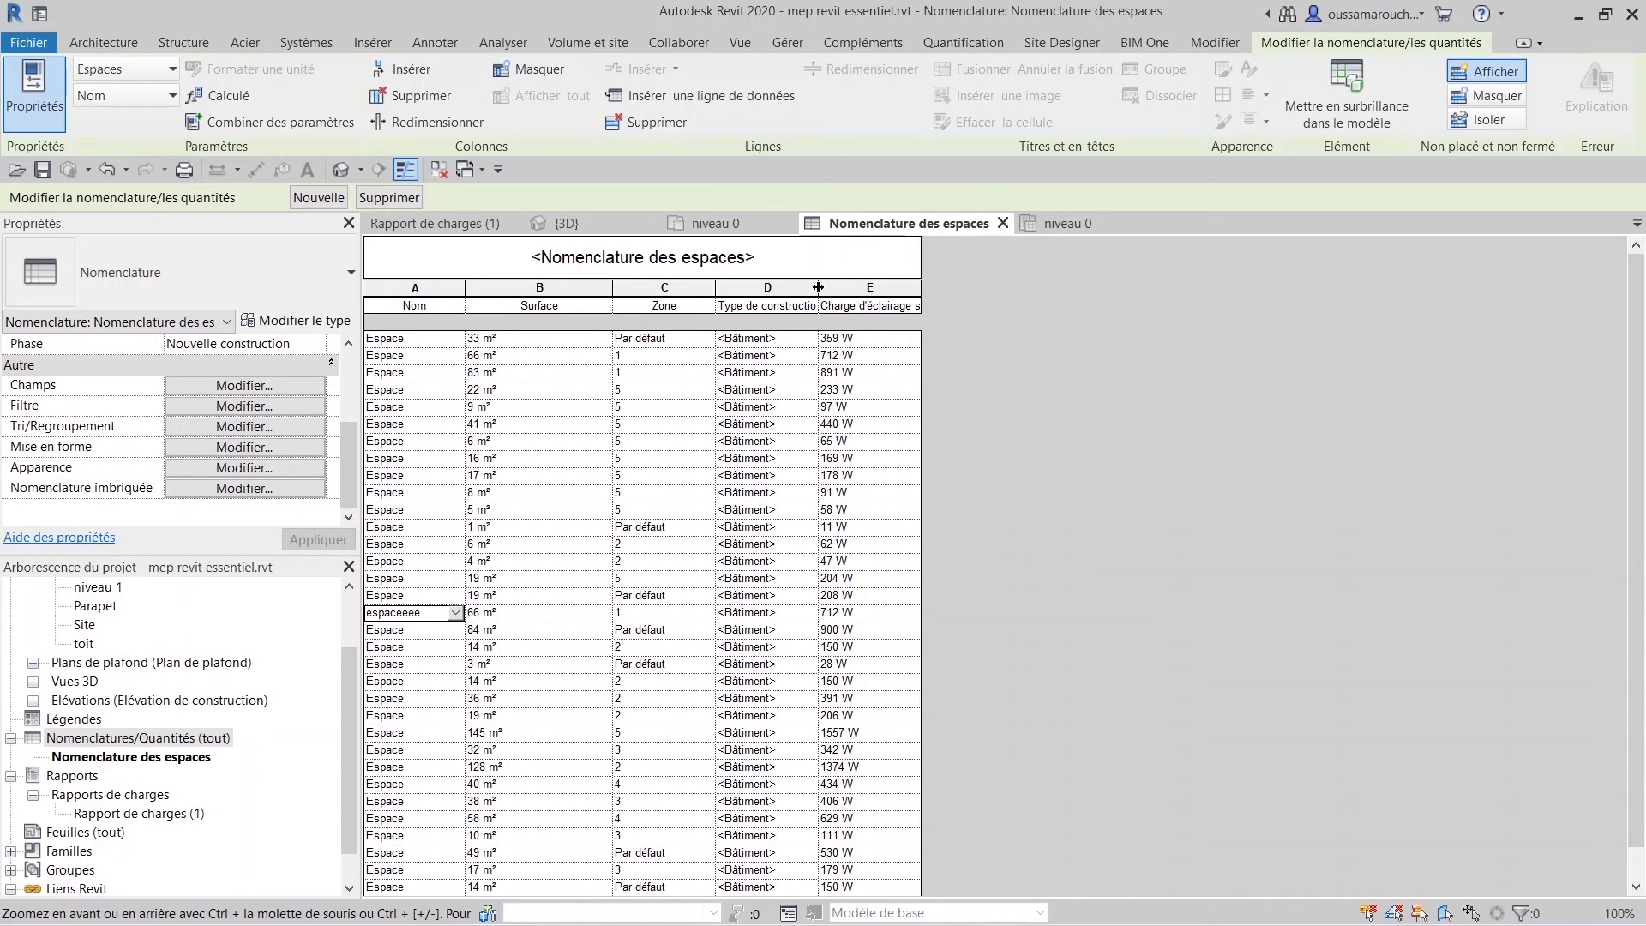
# Widen the Type de construction and Charge d'éclairage spécifiée columns so their headings fit.
pyautogui.moveTo(819, 287); pyautogui.dragTo(1006, 289)
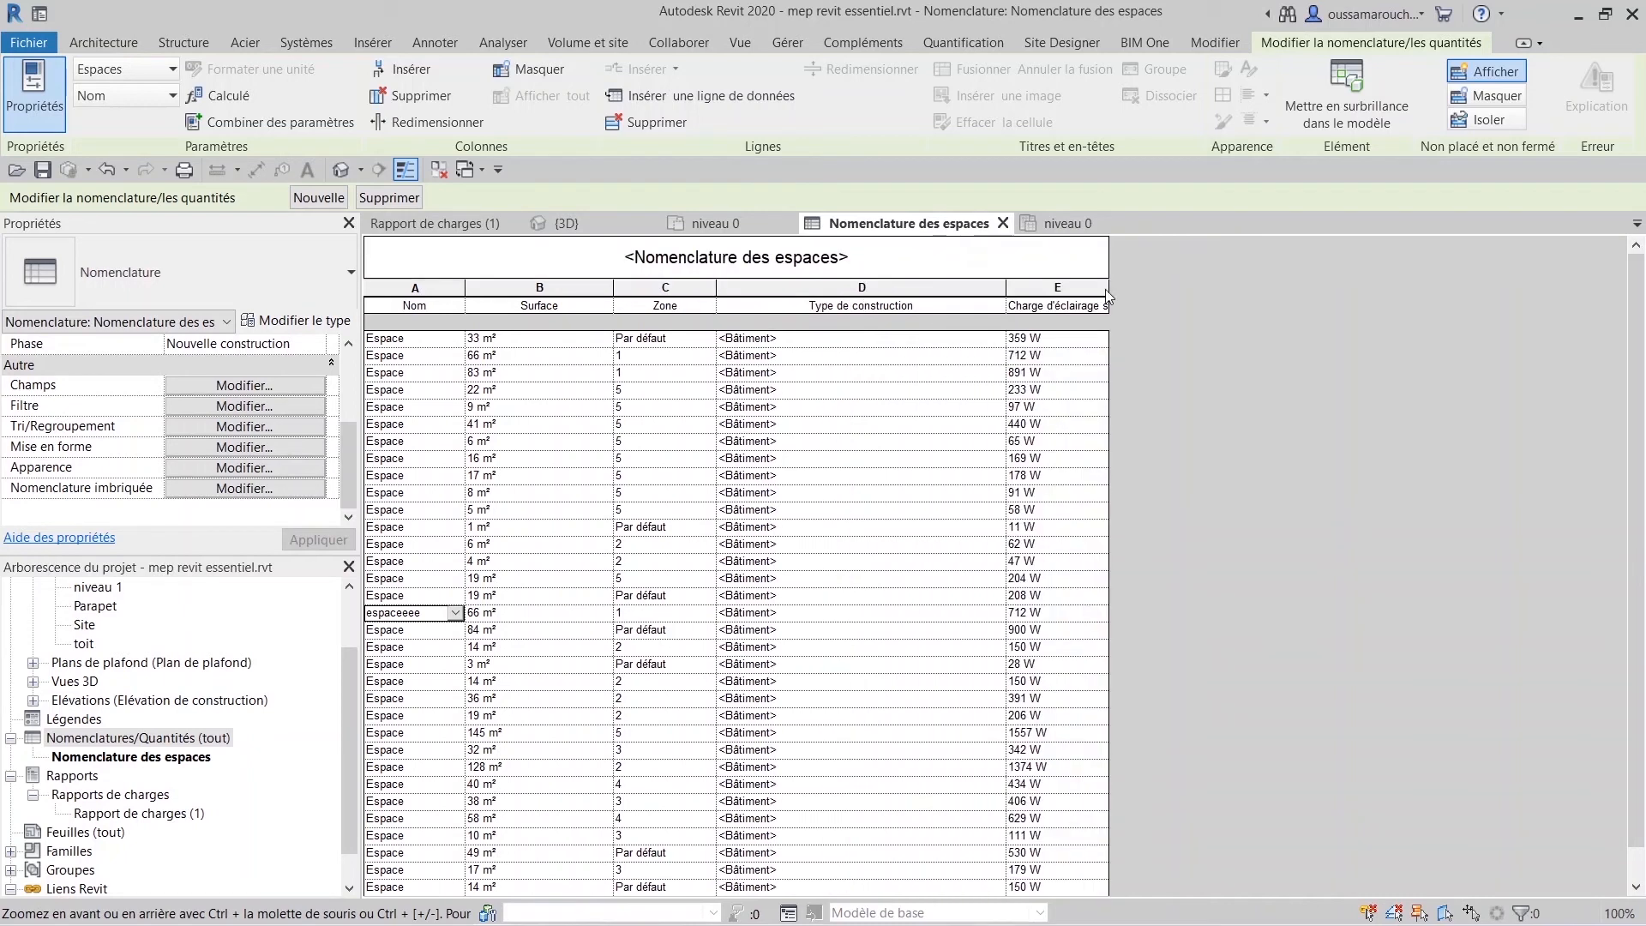
pyautogui.moveTo(1107, 284); pyautogui.dragTo(1307, 287)
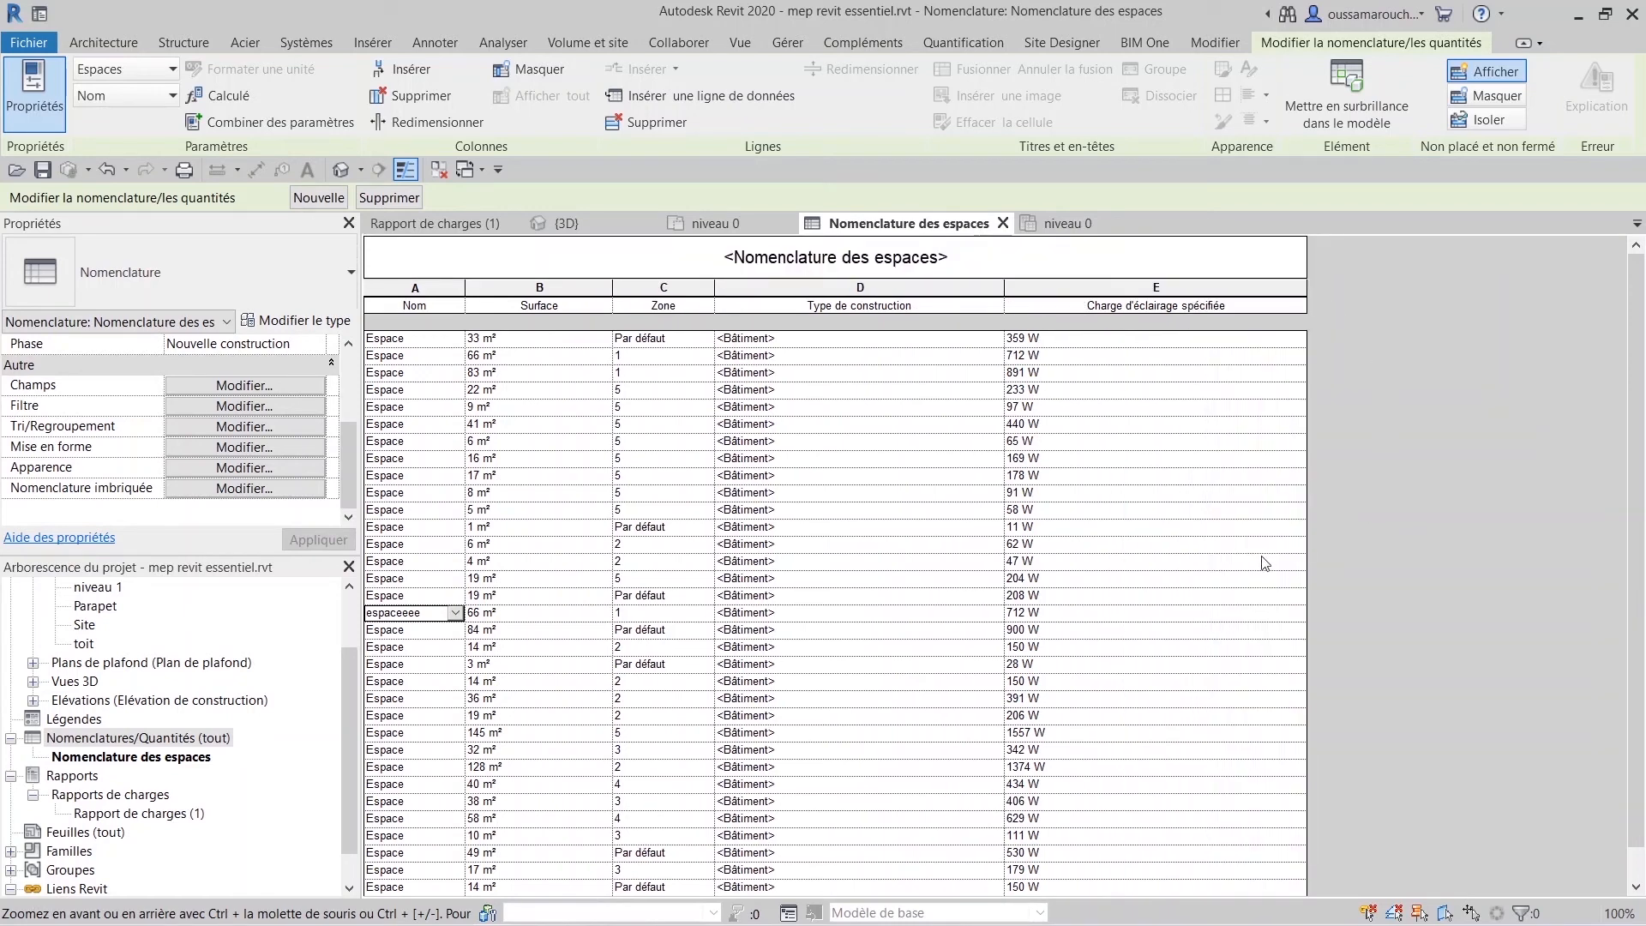
pyautogui.click(1394, 490)
# Start the BIM One Excel export and include Nomenclature des espaces and all the standards.
pyautogui.click(1145, 42)
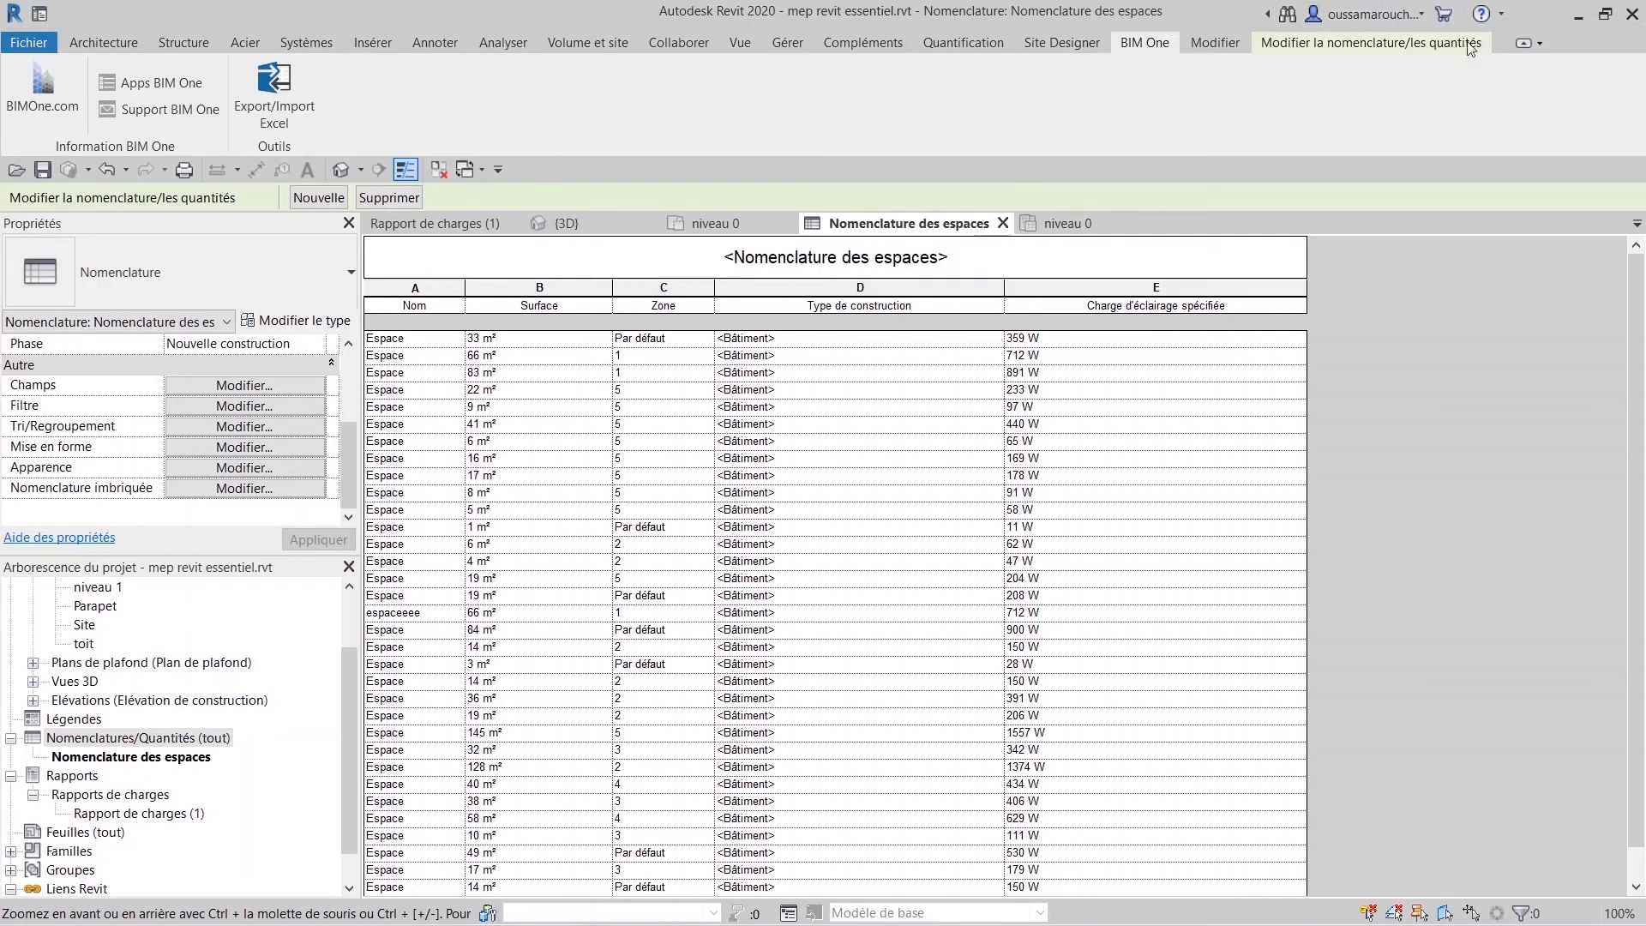
pyautogui.click(287, 102)
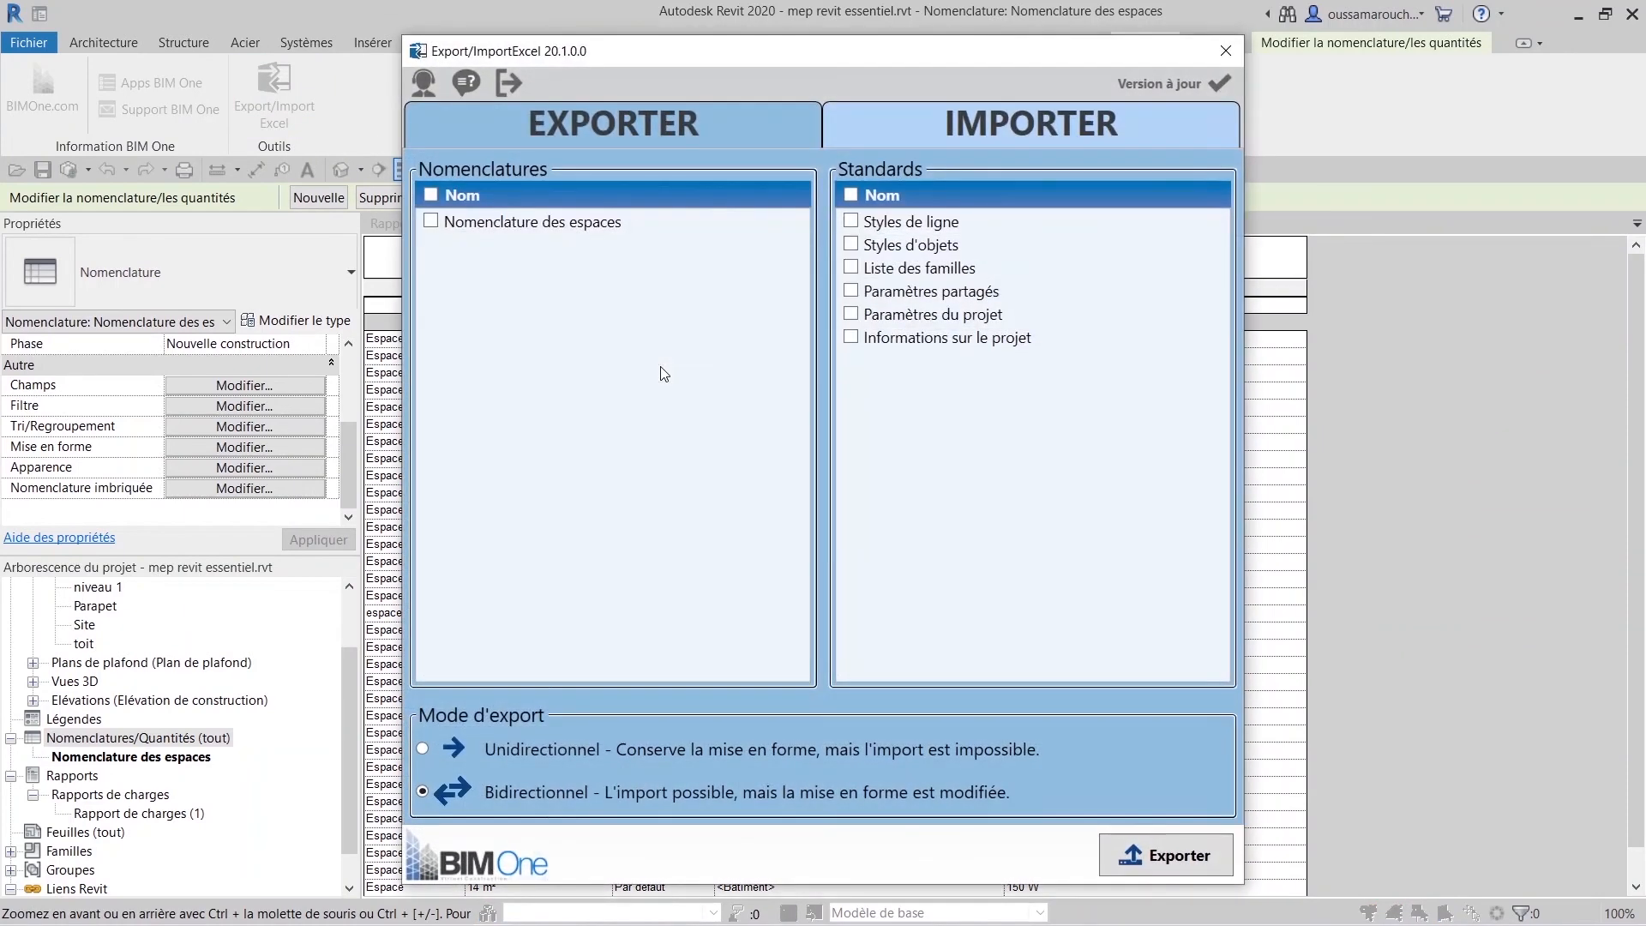
pyautogui.click(459, 221)
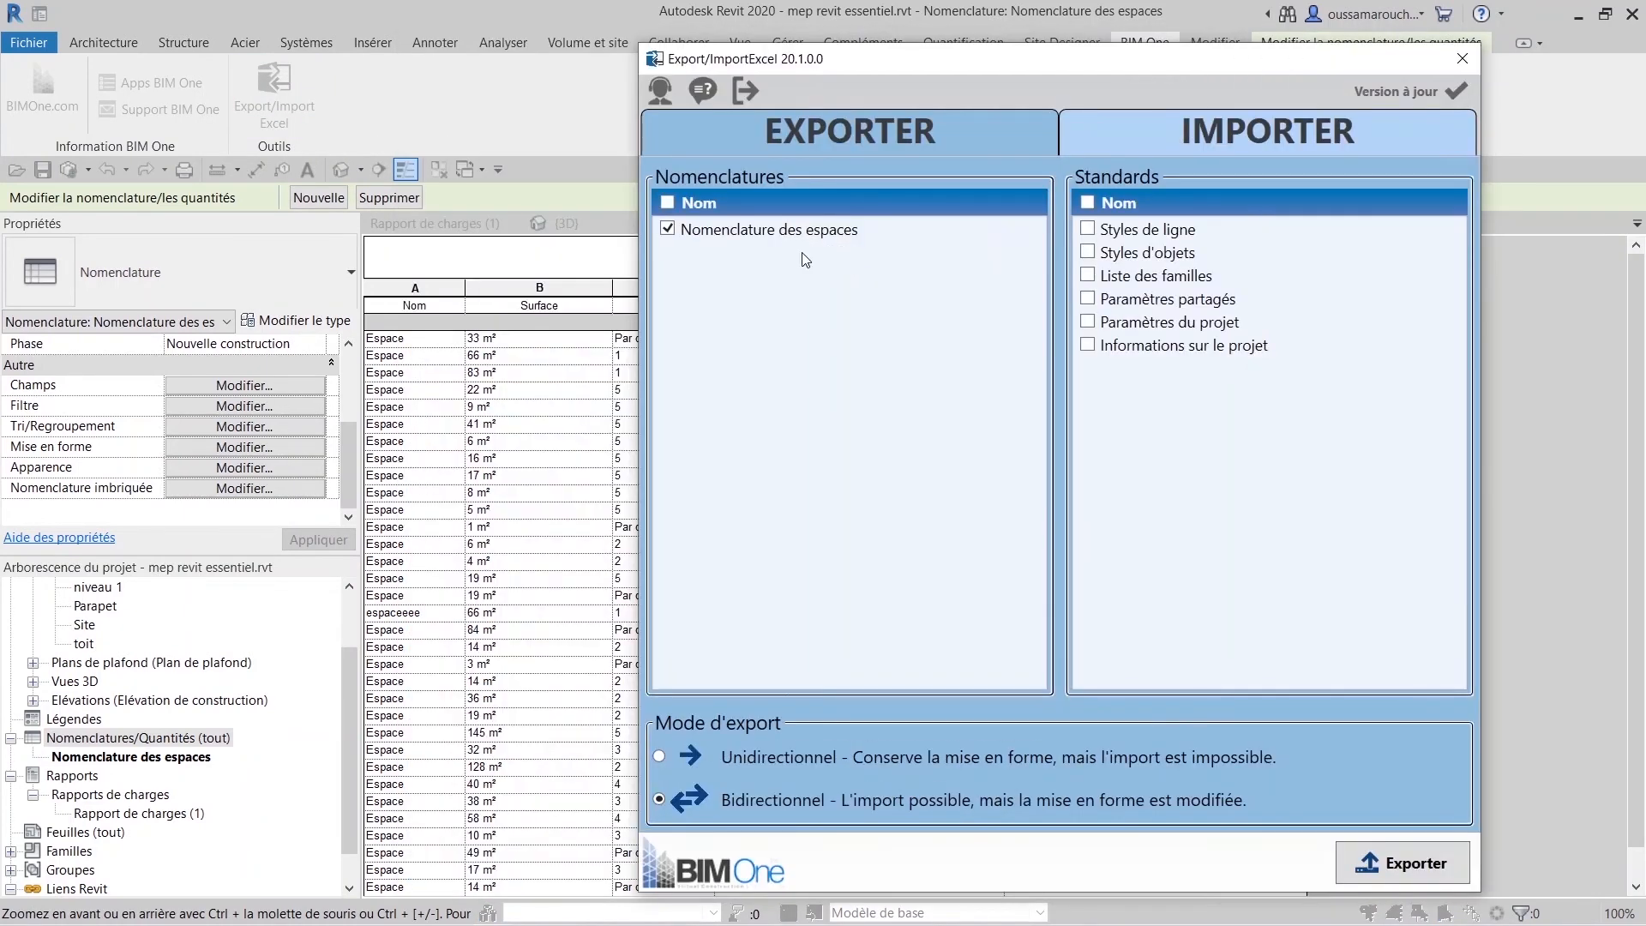
pyautogui.moveTo(782, 62); pyautogui.dragTo(529, 53)
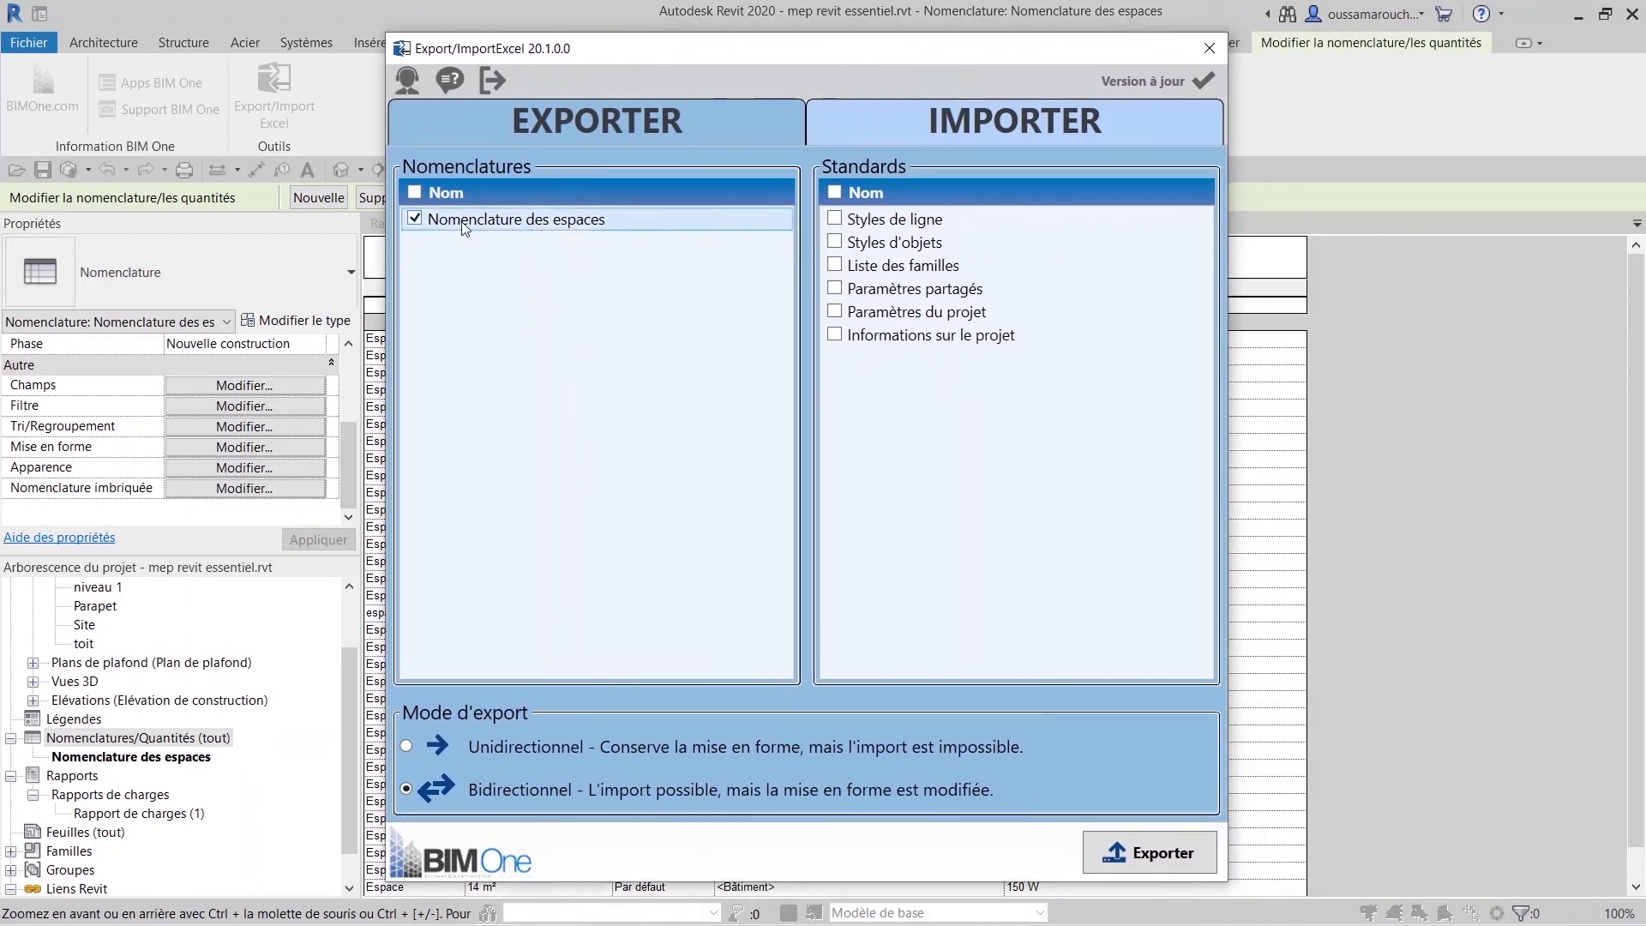
pyautogui.moveTo(660, 56)
pyautogui.mouseDown()
pyautogui.moveTo(683, 71)
pyautogui.moveTo(660, 81)
pyautogui.mouseUp()
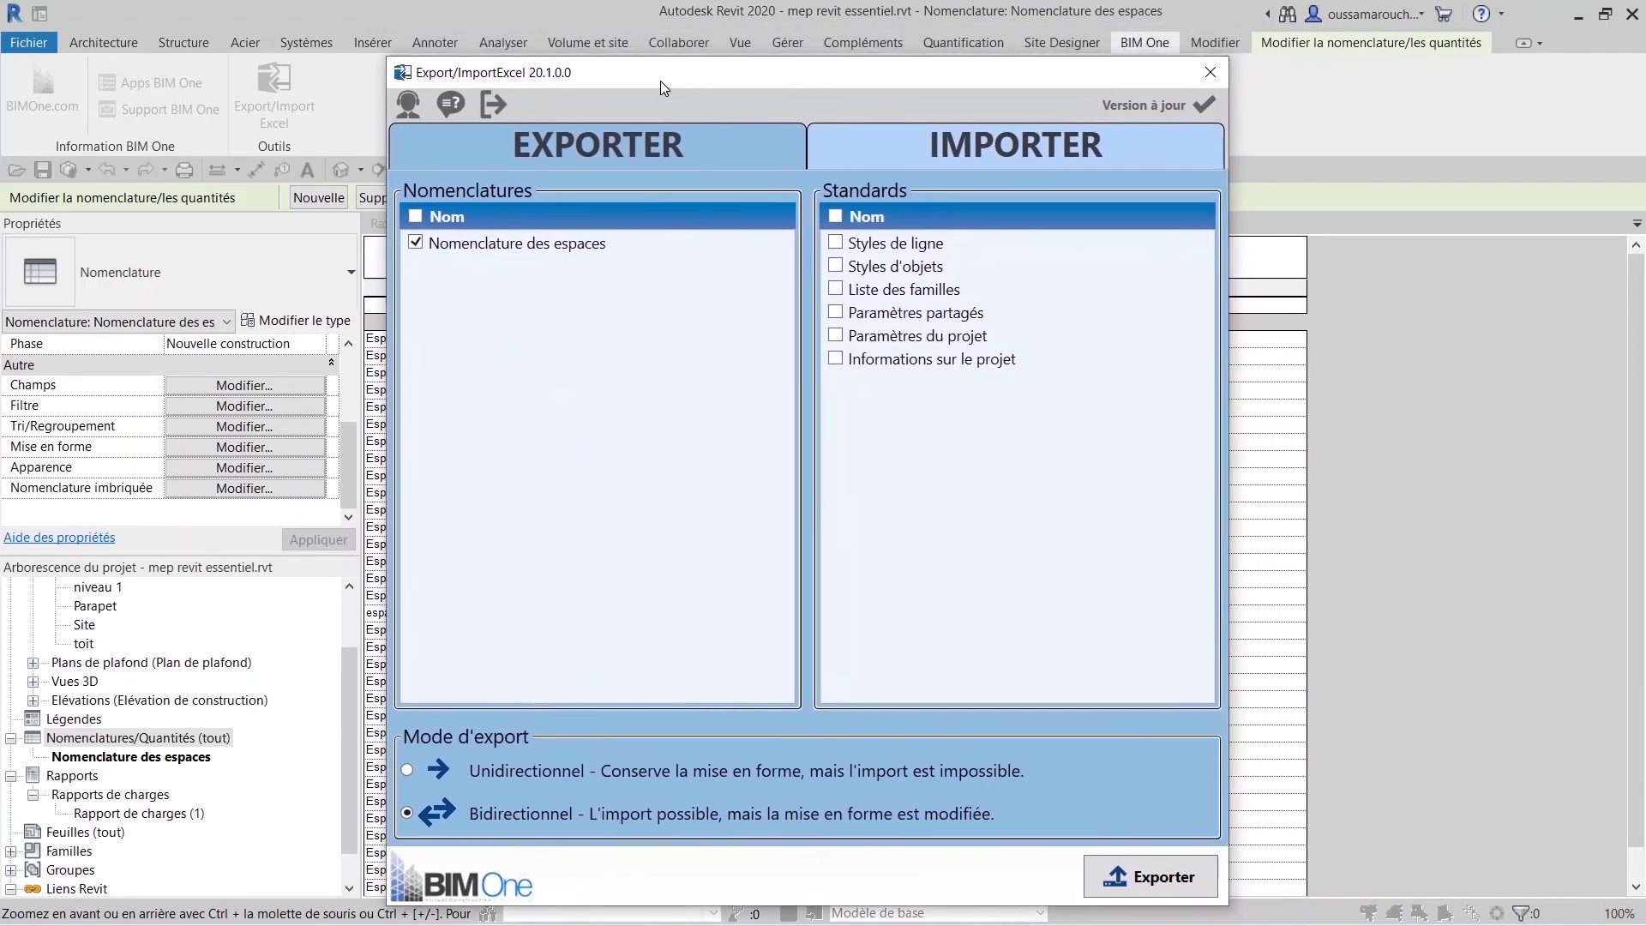
pyautogui.click(836, 215)
# Export the selection to the desktop as the Excel file mep revit essentiel_Schedules.xlsx.
pyautogui.click(1145, 871)
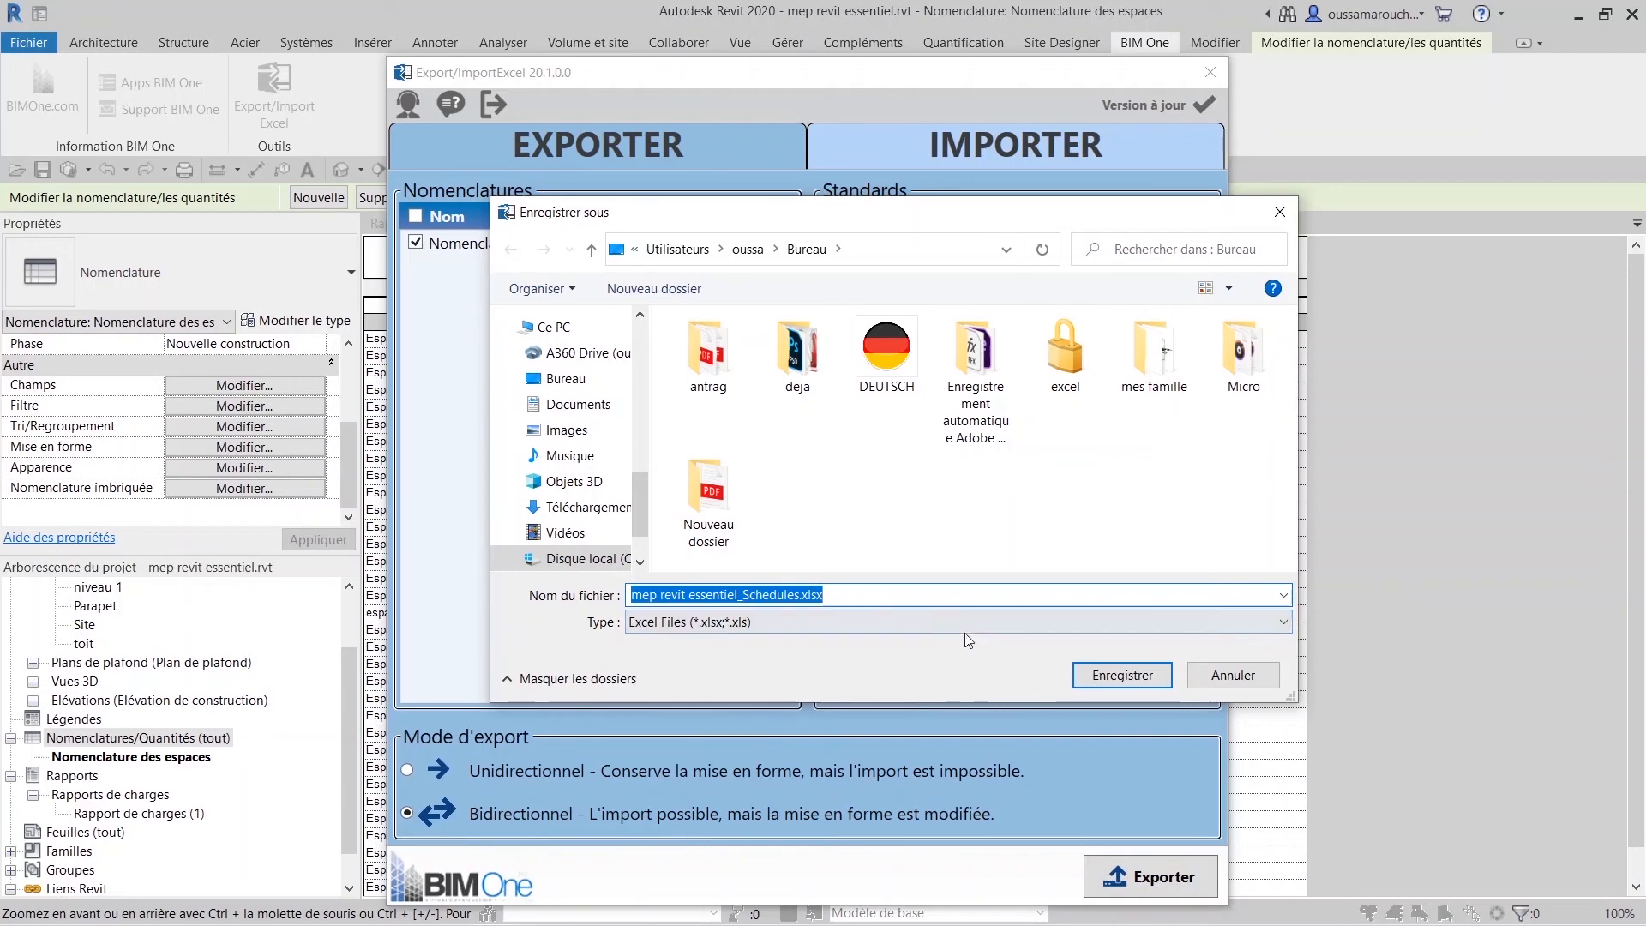
pyautogui.click(1048, 626)
pyautogui.click(1057, 631)
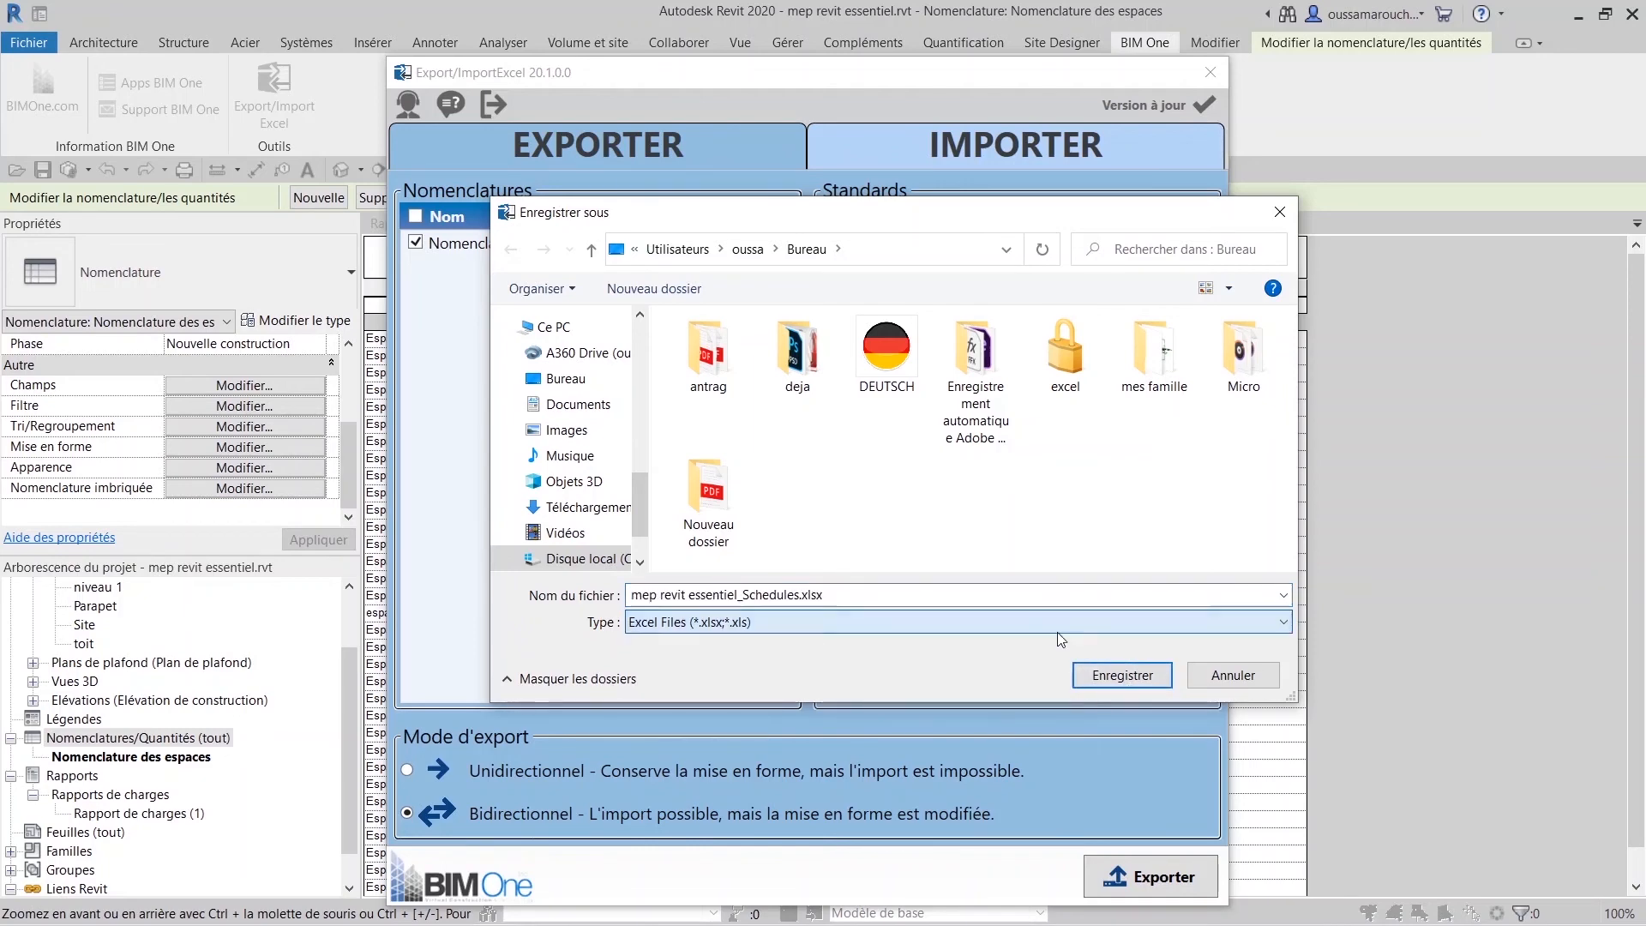
pyautogui.click(1092, 676)
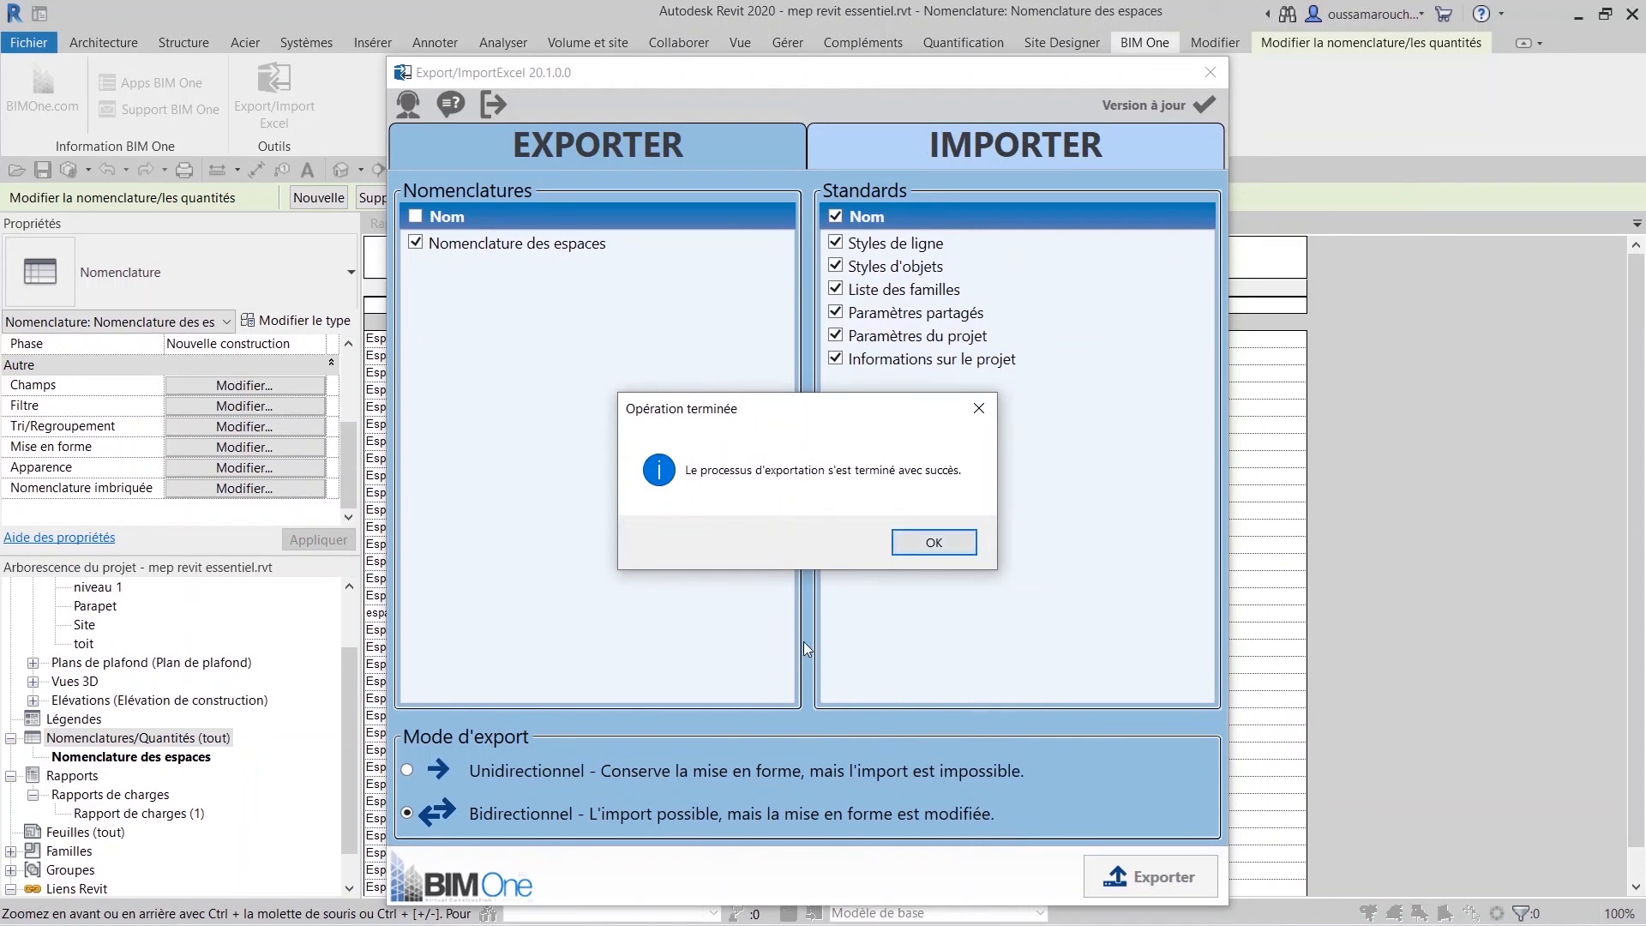
pyautogui.click(932, 545)
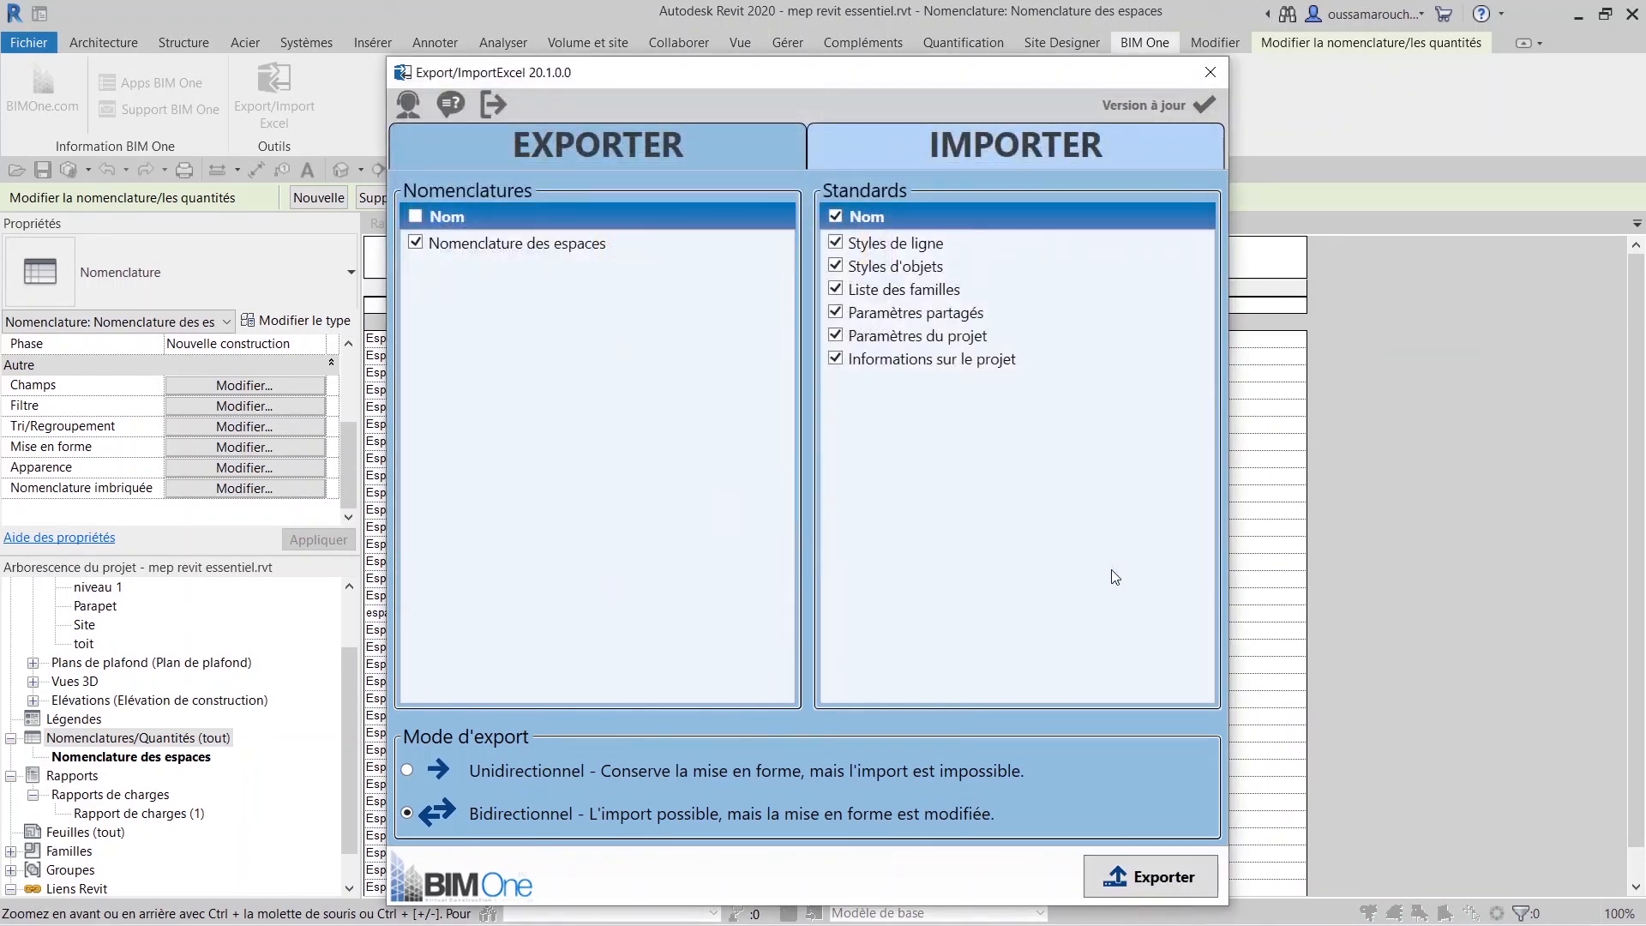
# Open the exported mep revit essentiel_Schedules.xlsx from the desktop in Excel to view the schedule.
pyautogui.press('super+d')
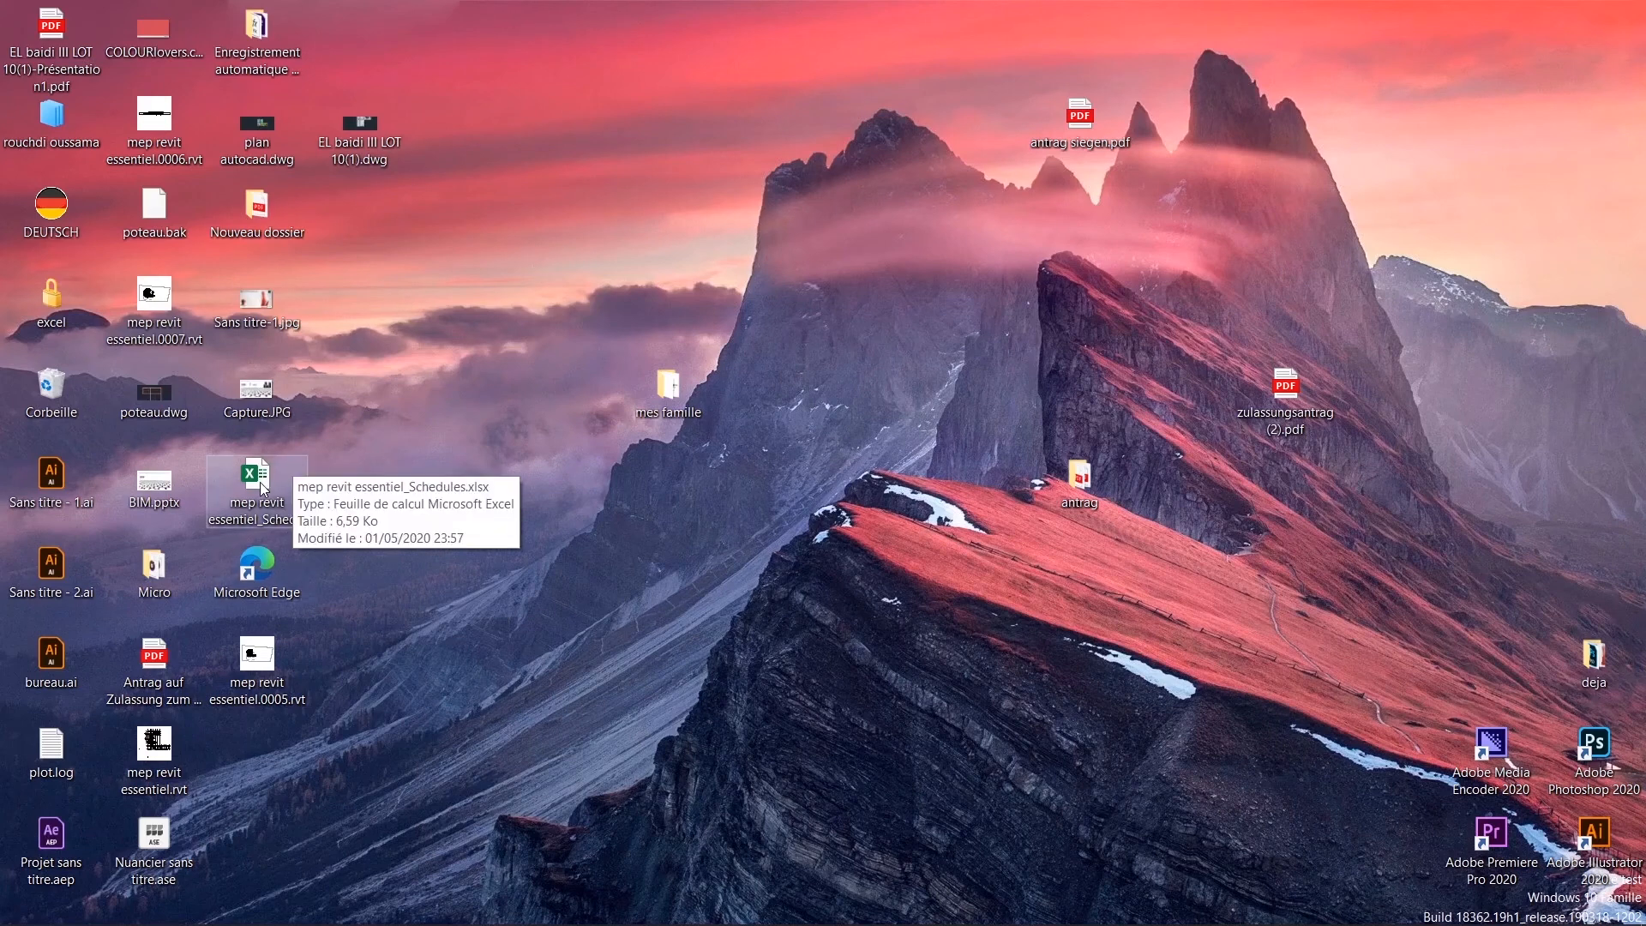
pyautogui.doubleClick(259, 481)
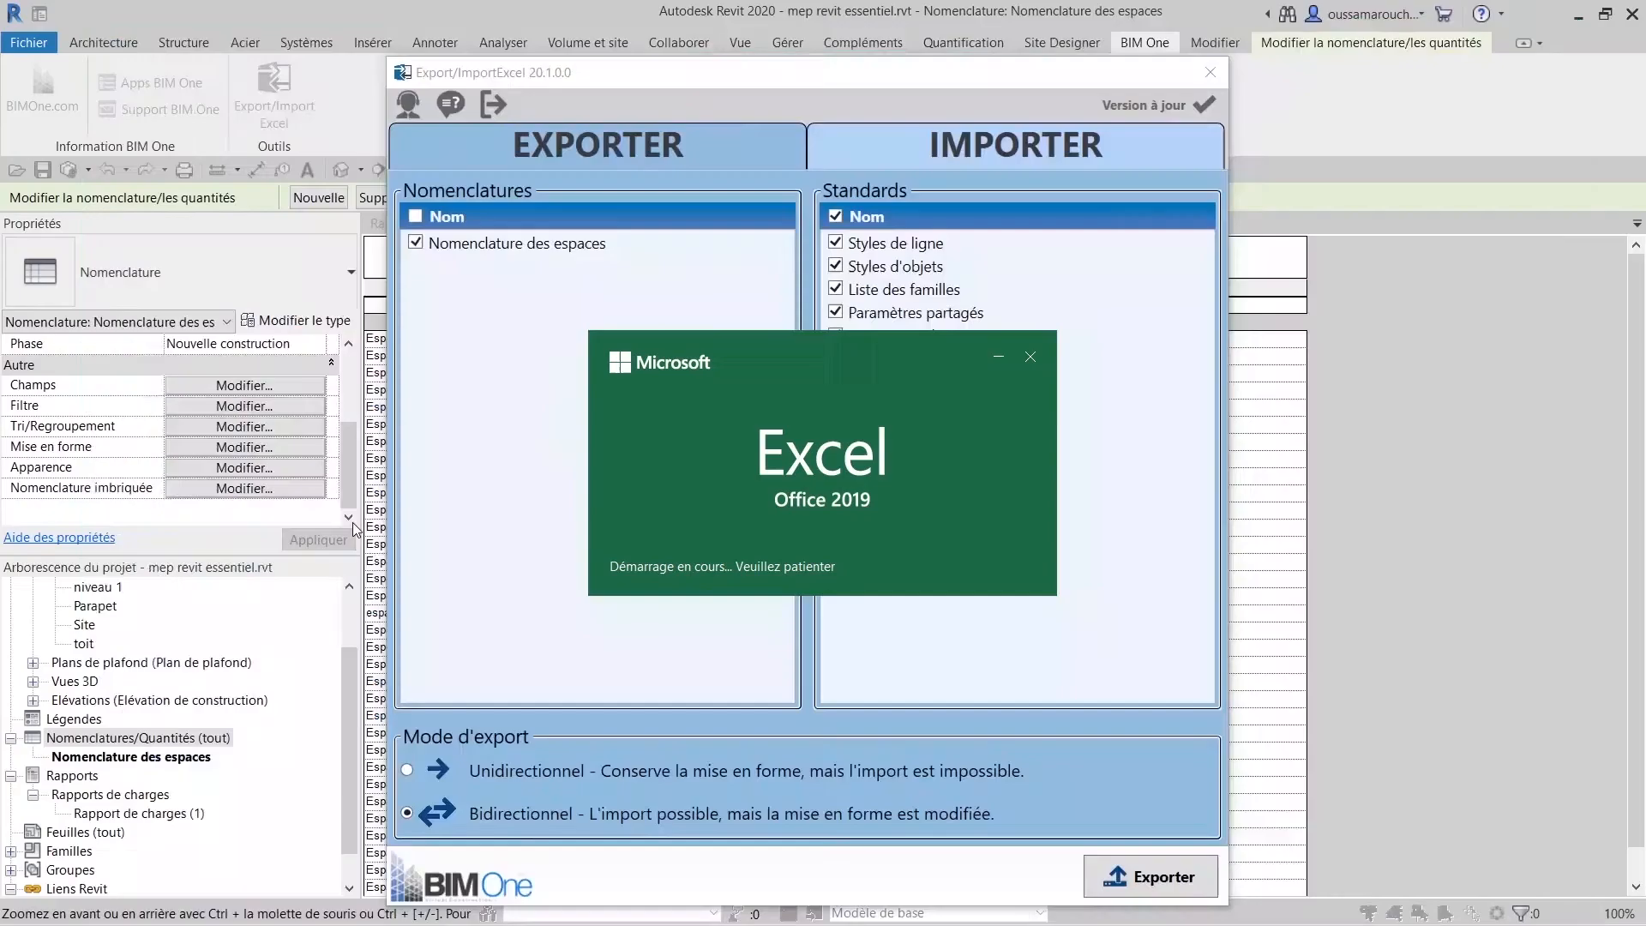
pyautogui.moveTo(809, 39)
pyautogui.mouseDown()
pyautogui.moveTo(787, 553)
pyautogui.moveTo(770, 463)
pyautogui.moveTo(781, 25)
pyautogui.mouseUp()
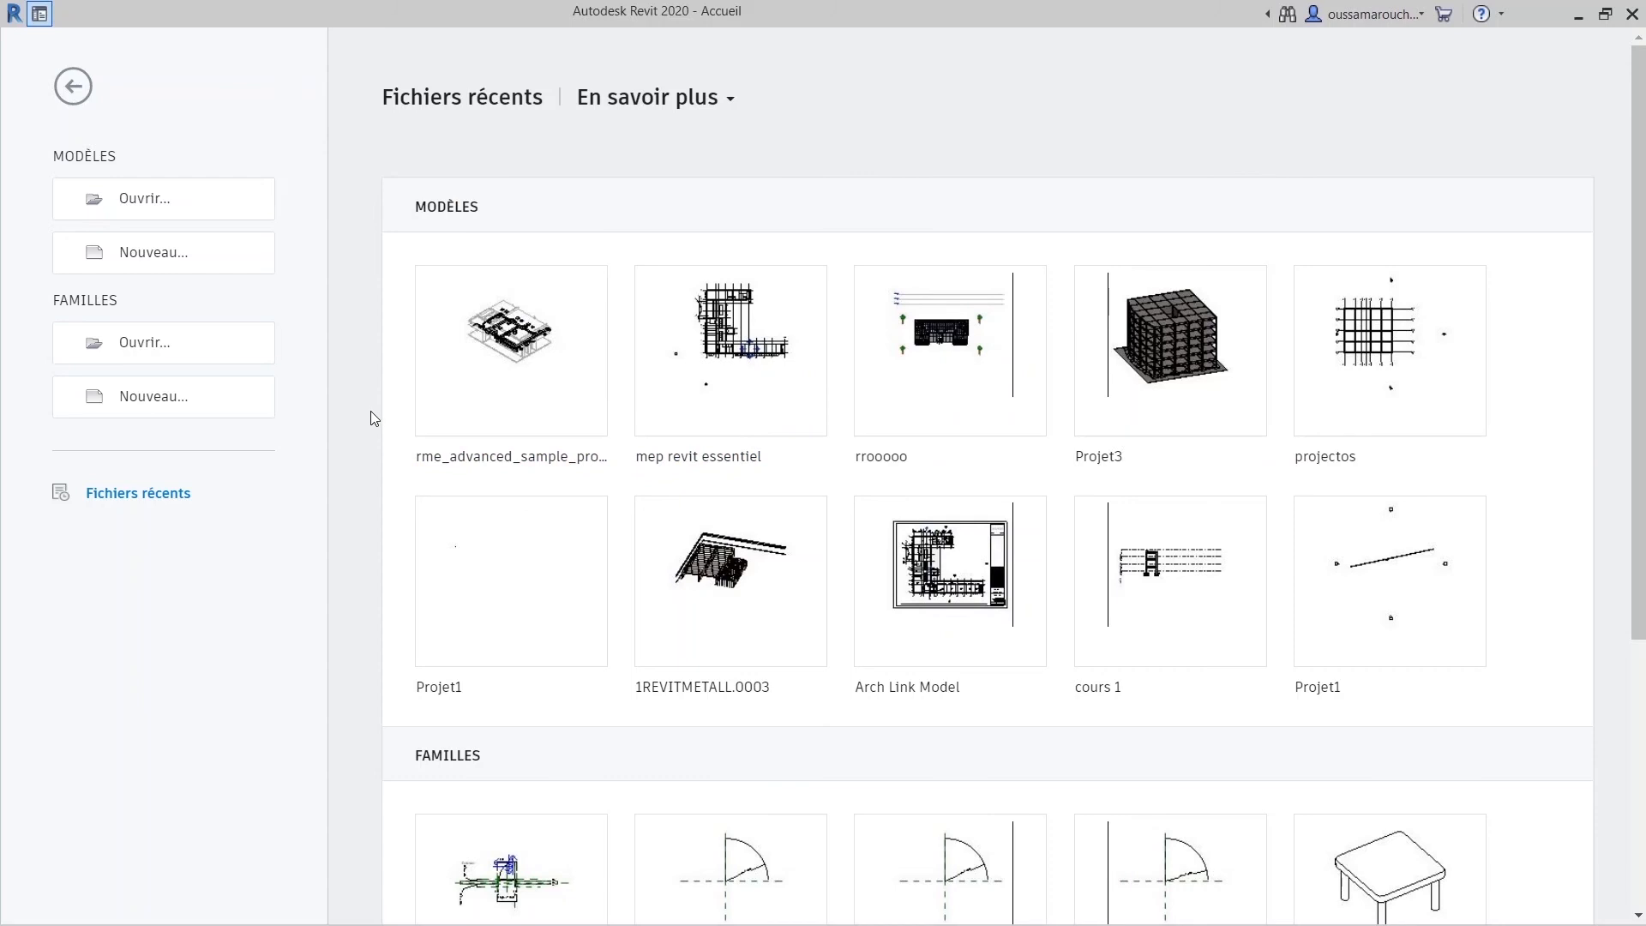
# Start opening a model and browse on drive C: to the Samples folder in Programmes > Autodesk > Revit 2020.
pyautogui.click(151, 204)
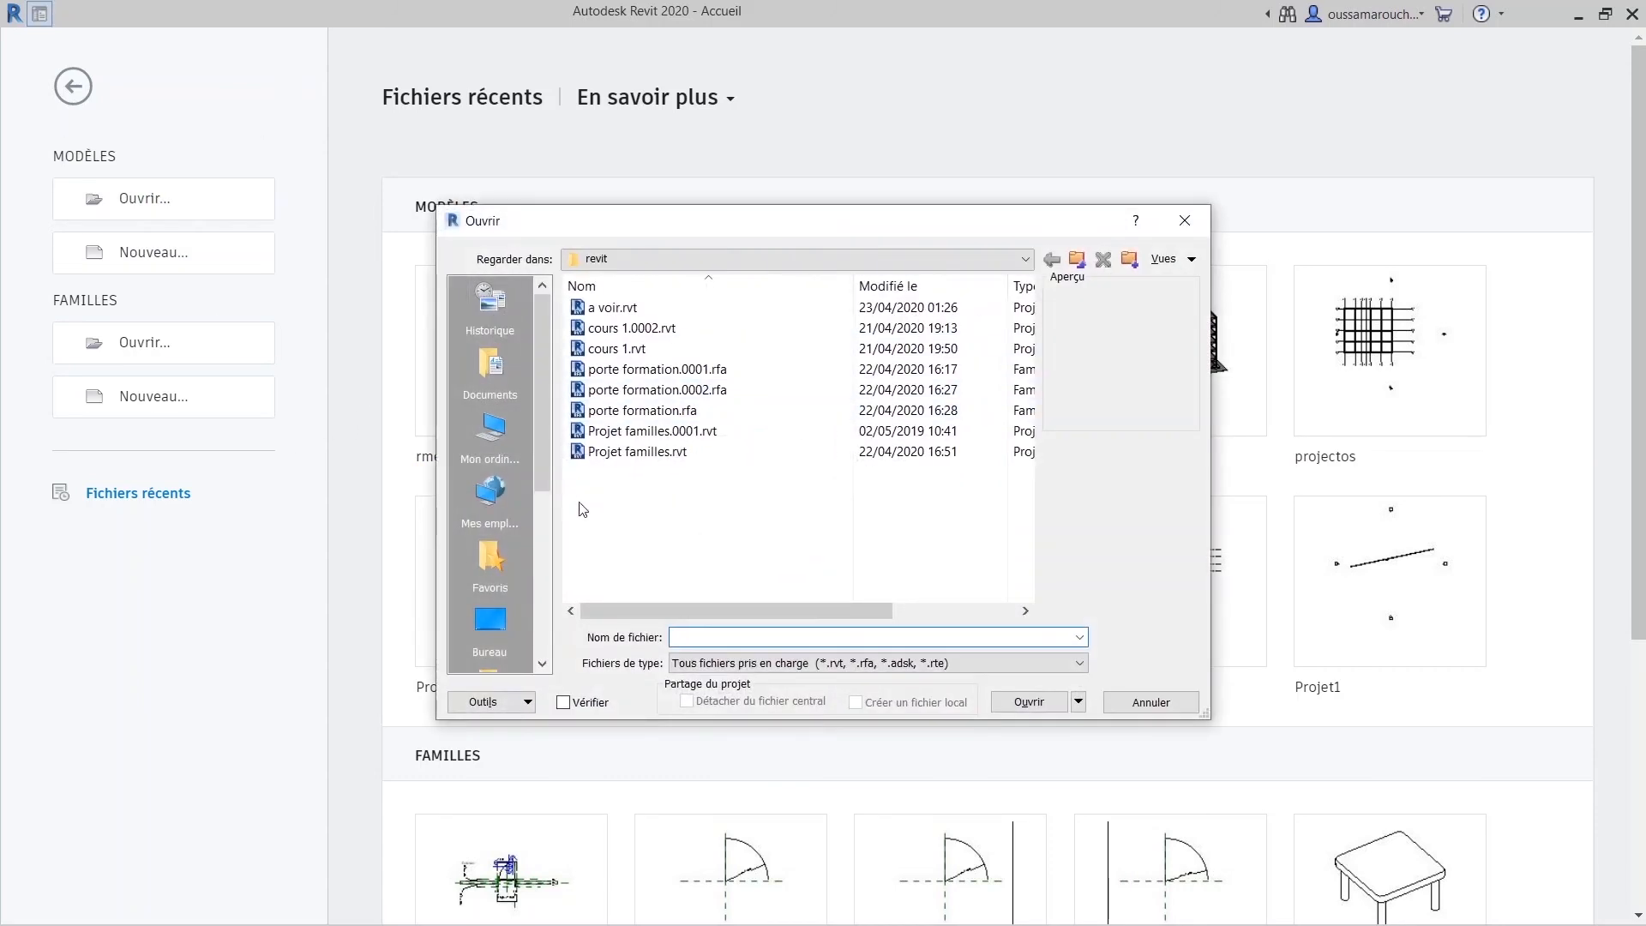
pyautogui.click(497, 431)
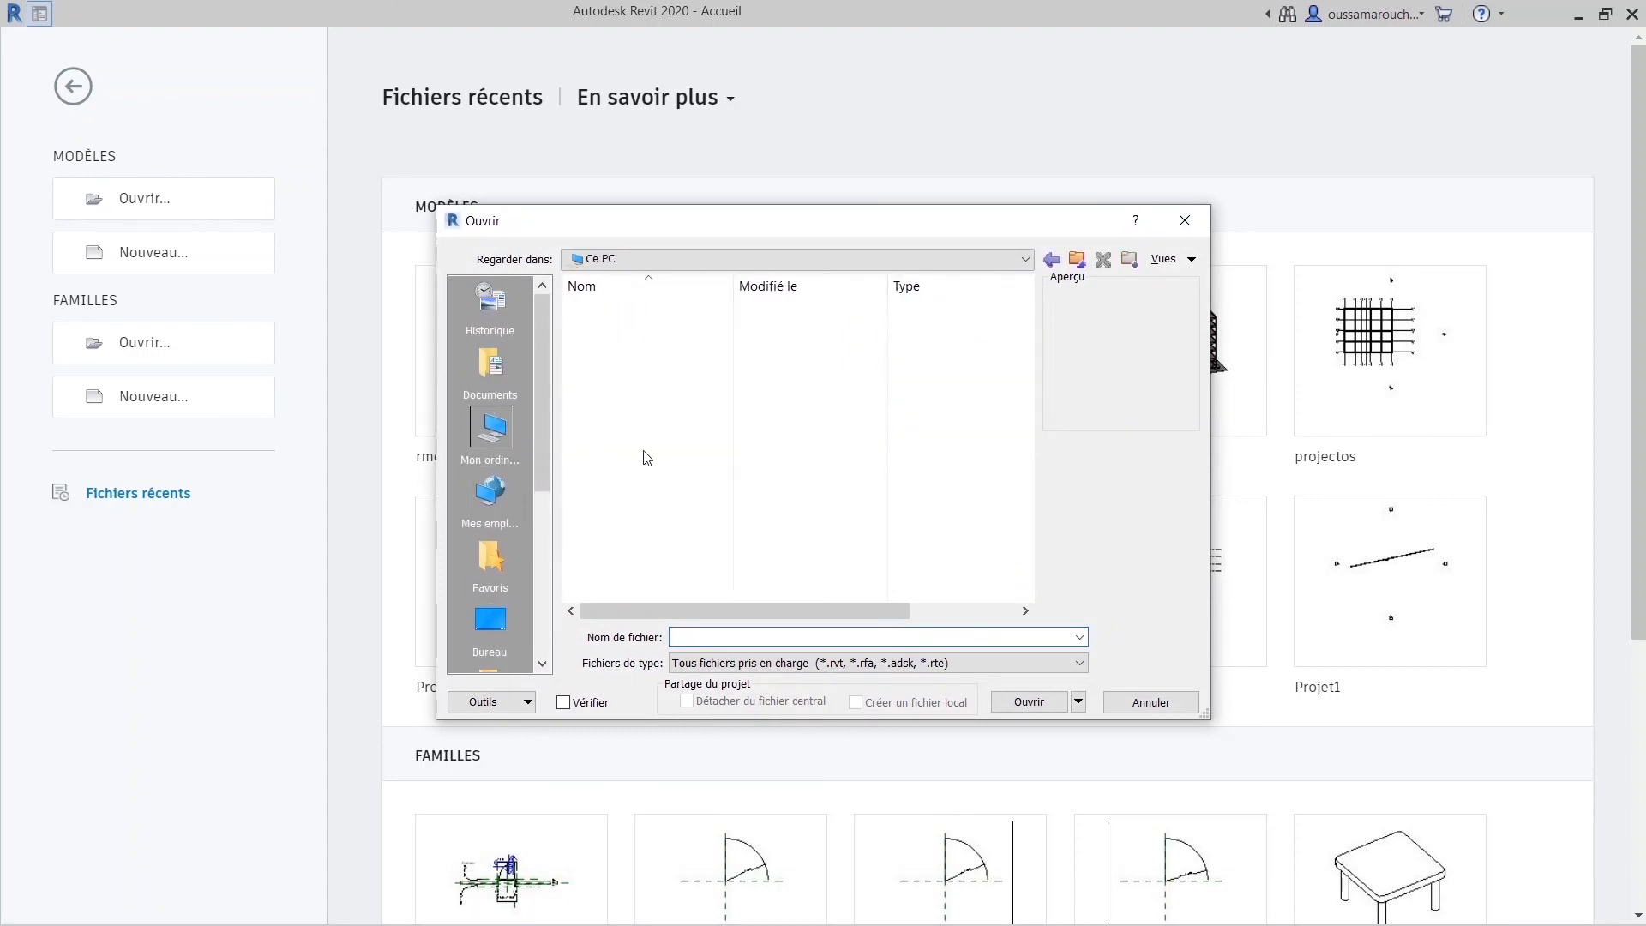
pyautogui.doubleClick(675, 533)
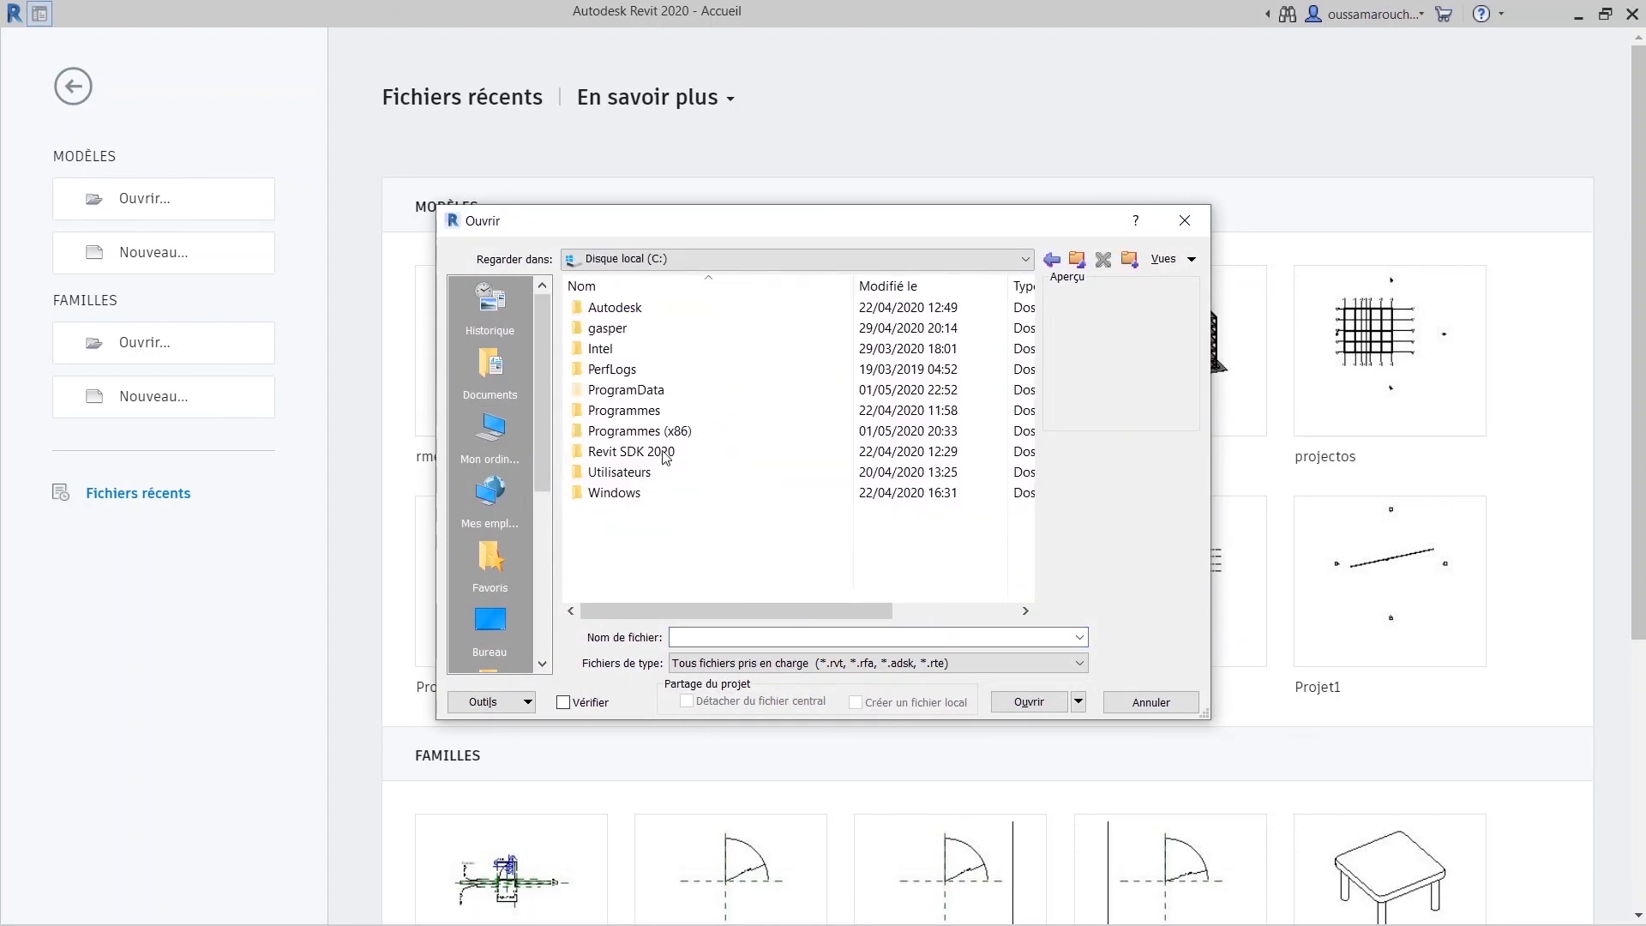
pyautogui.doubleClick(670, 310)
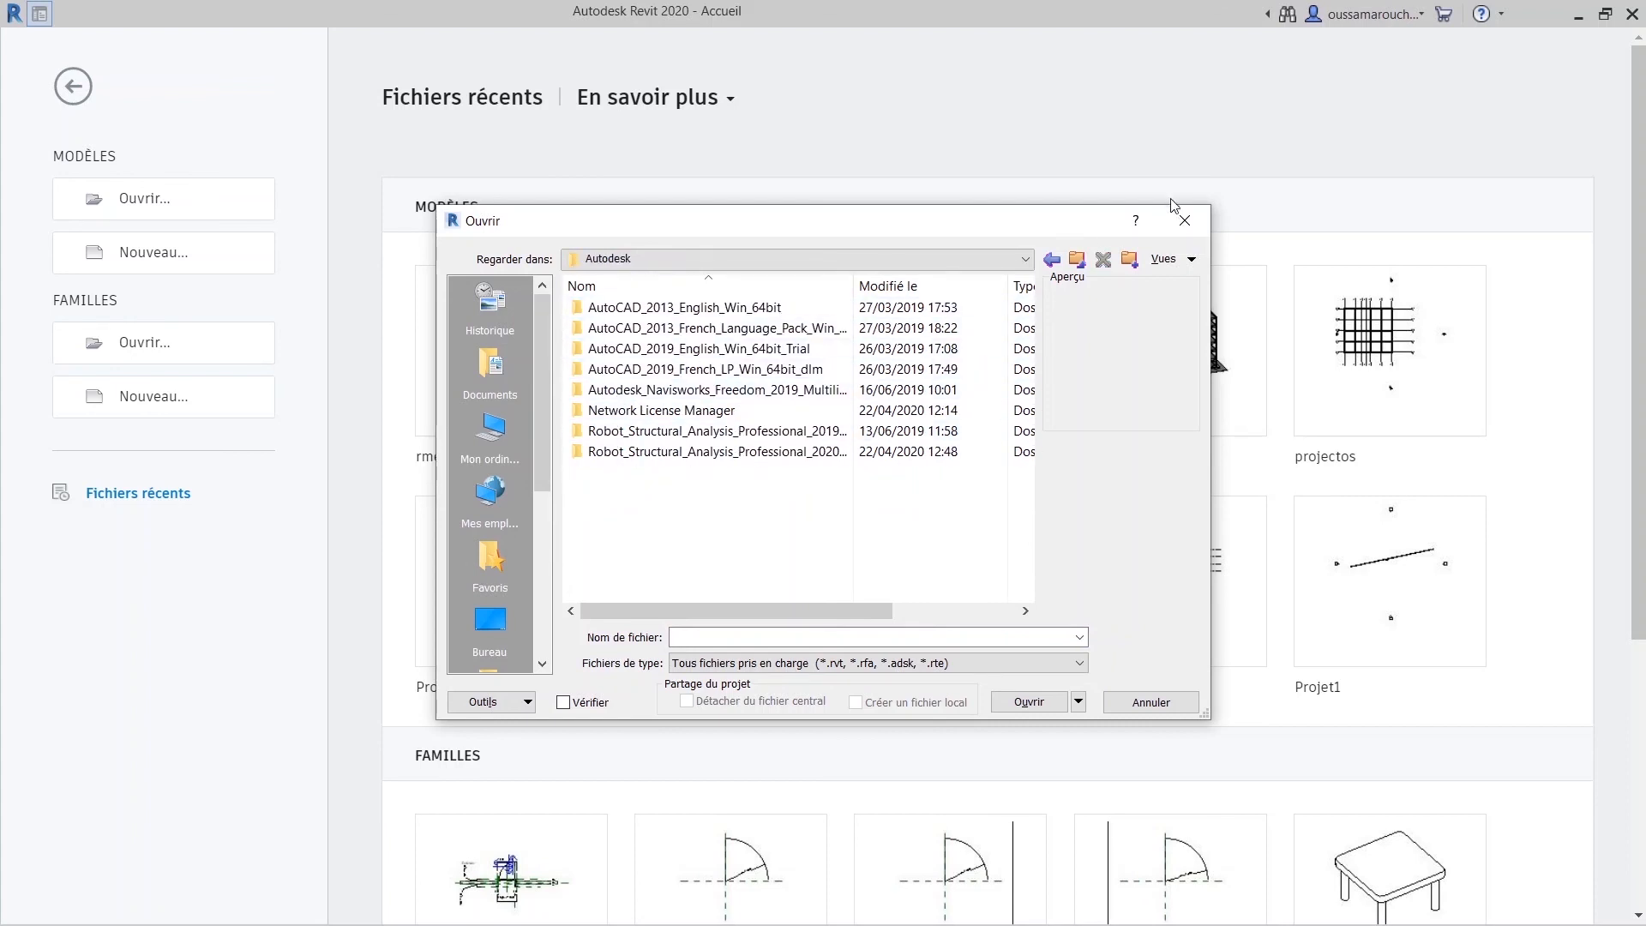
pyautogui.click(1052, 258)
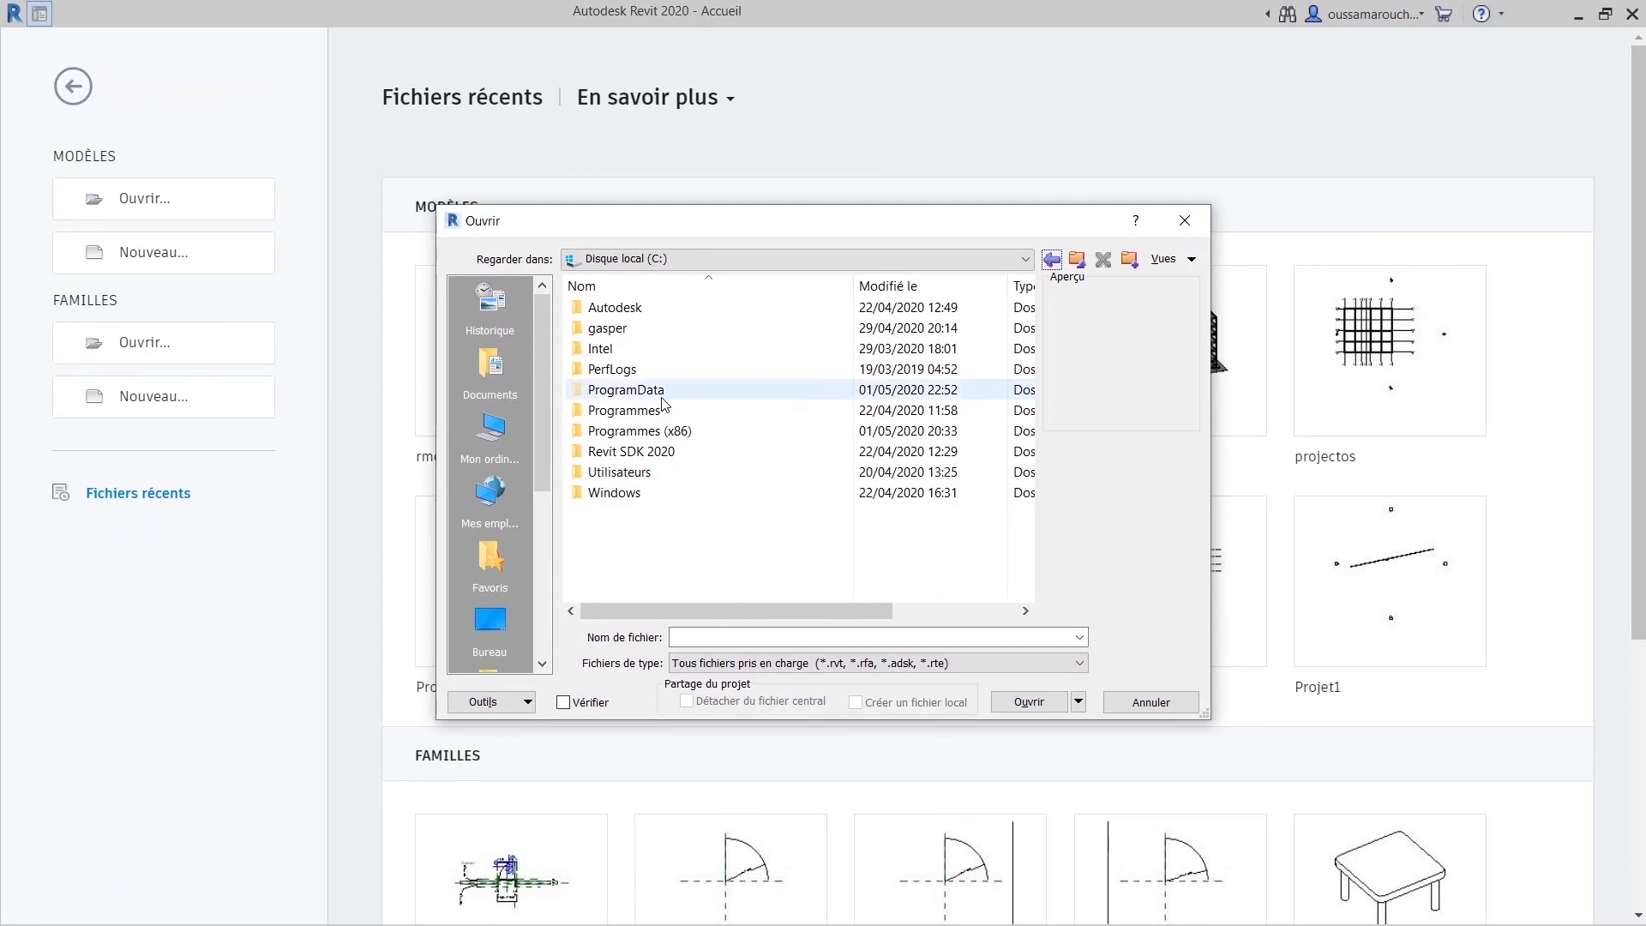
pyautogui.doubleClick(626, 410)
pyautogui.doubleClick(634, 327)
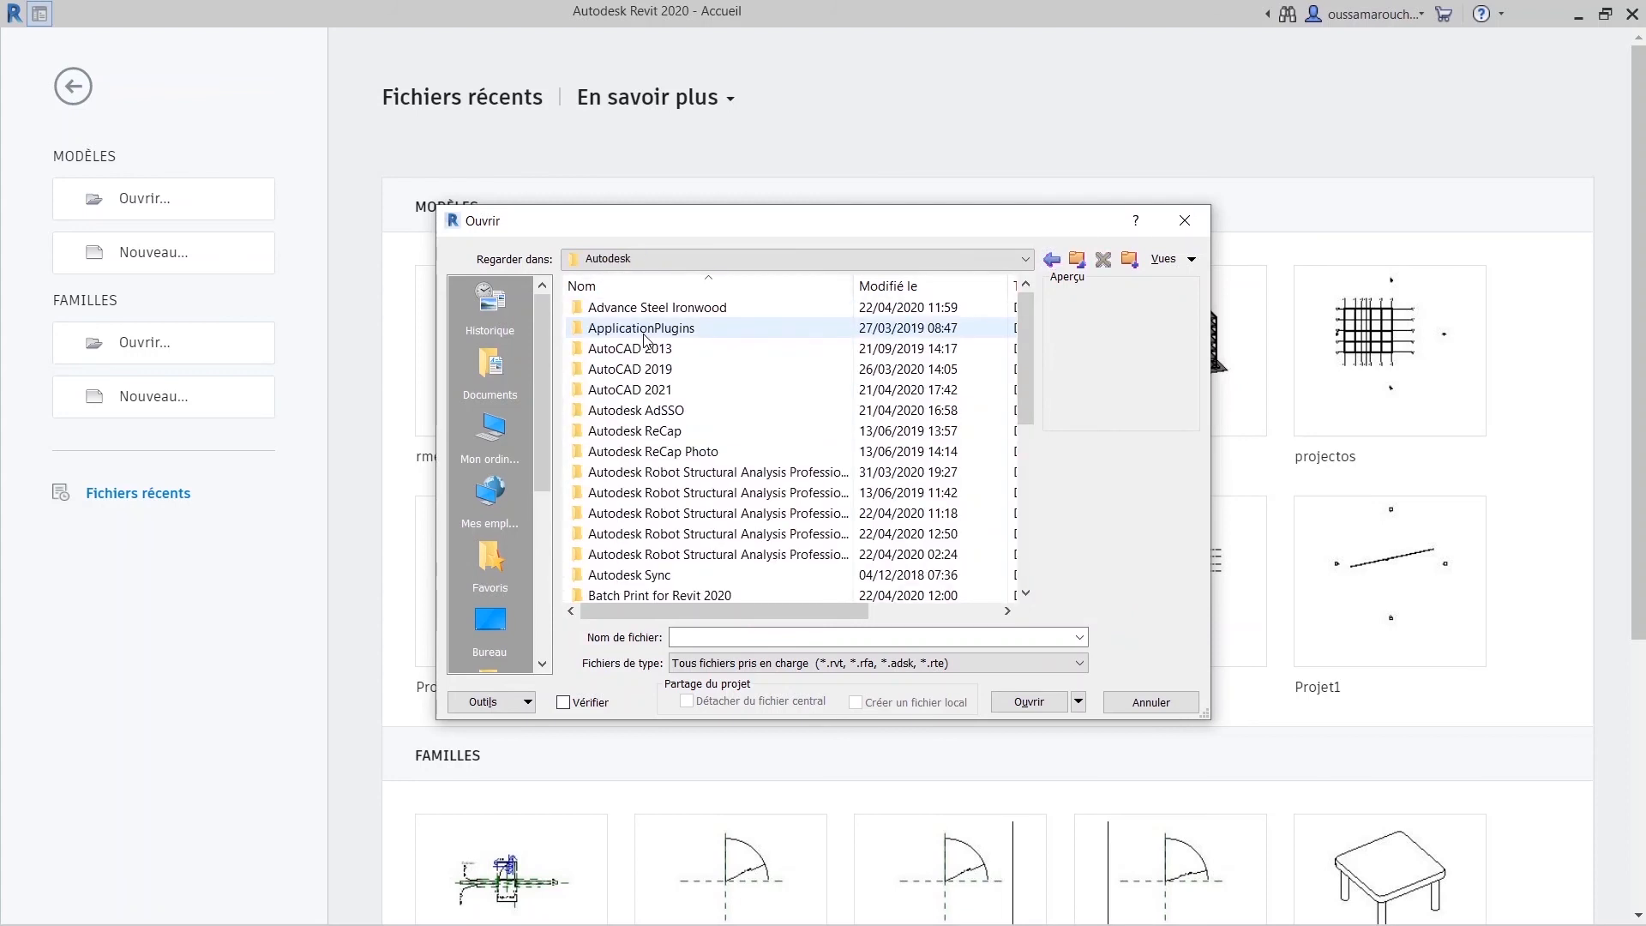
pyautogui.scroll(-6, 746, 456)
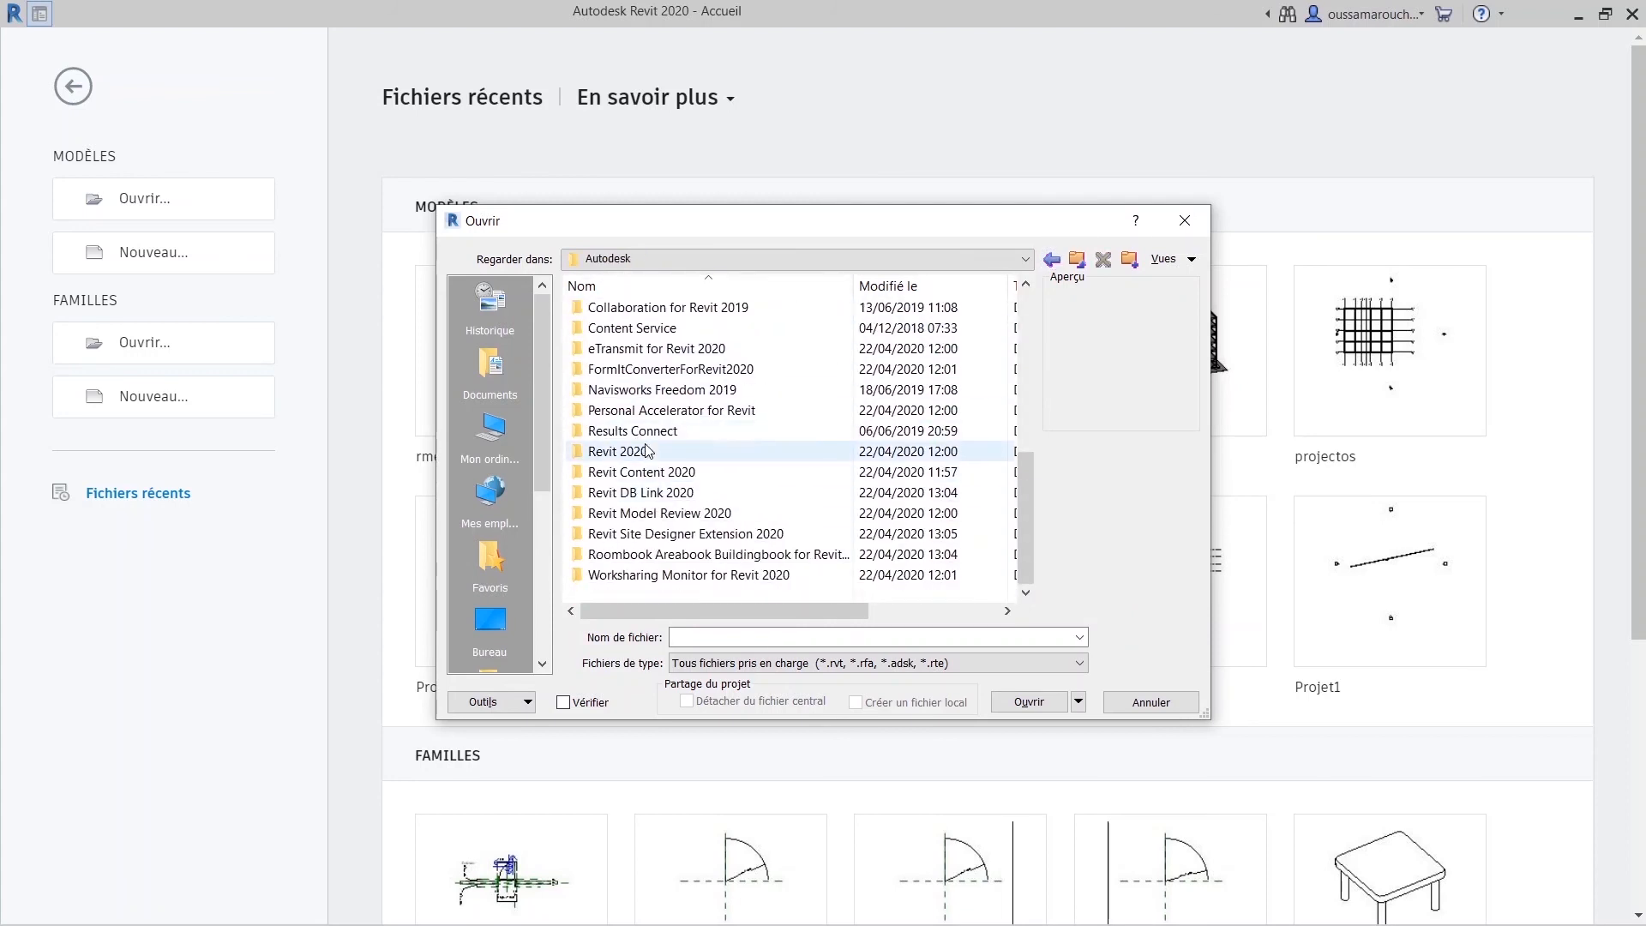
pyautogui.doubleClick(647, 451)
pyautogui.scroll(-8, 662, 470)
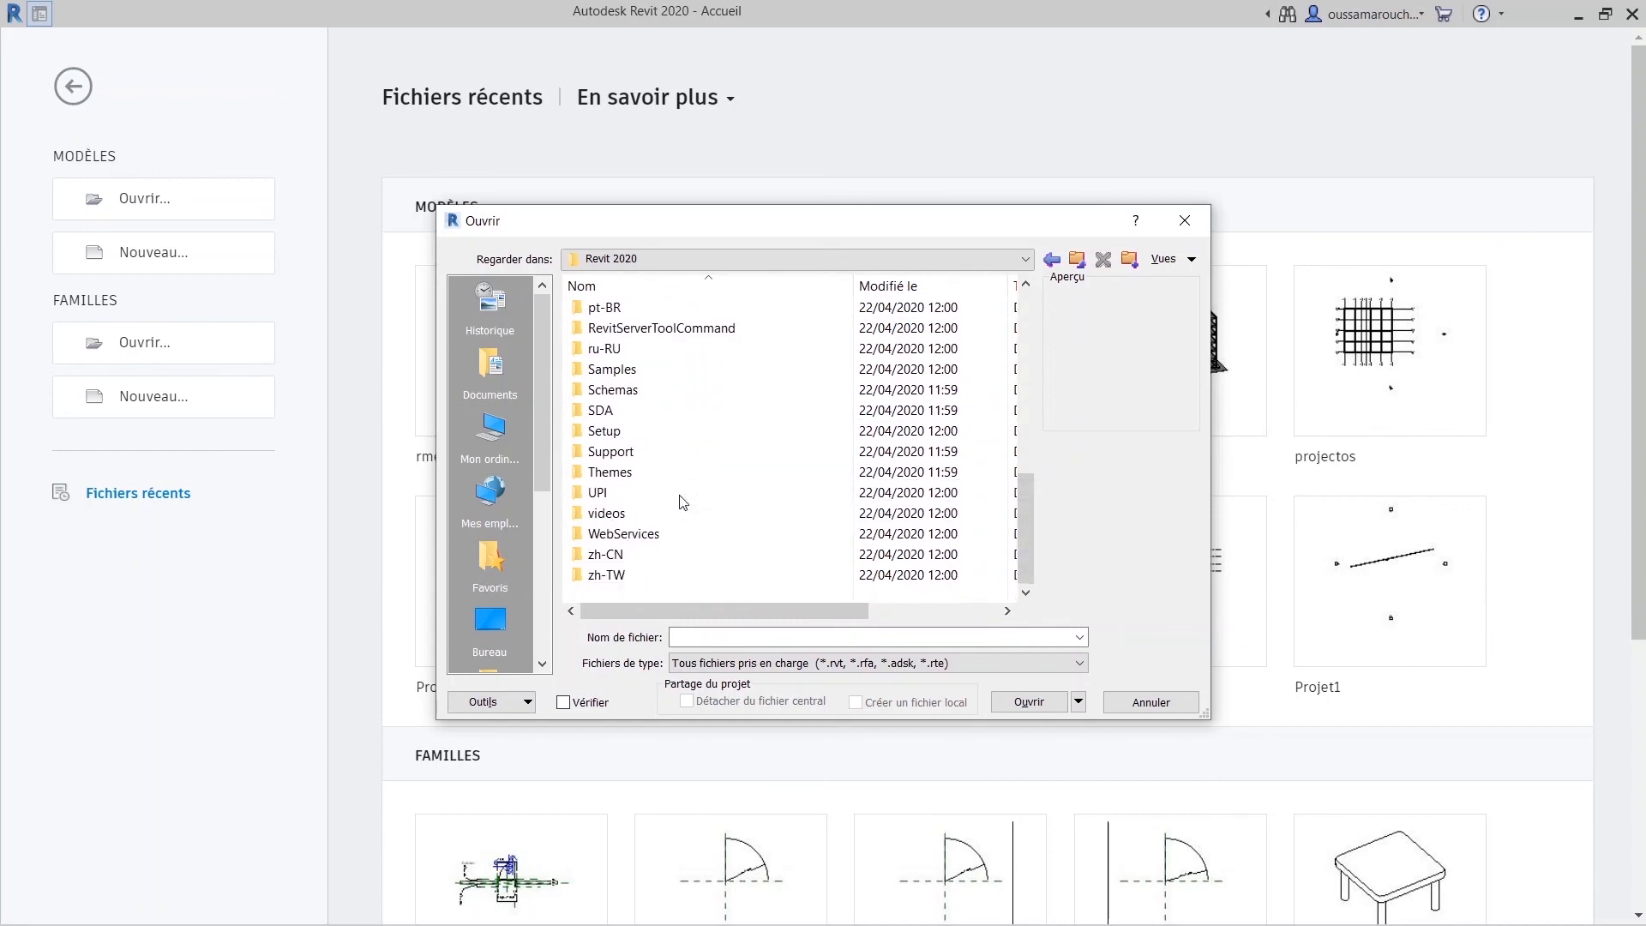
pyautogui.press('s')
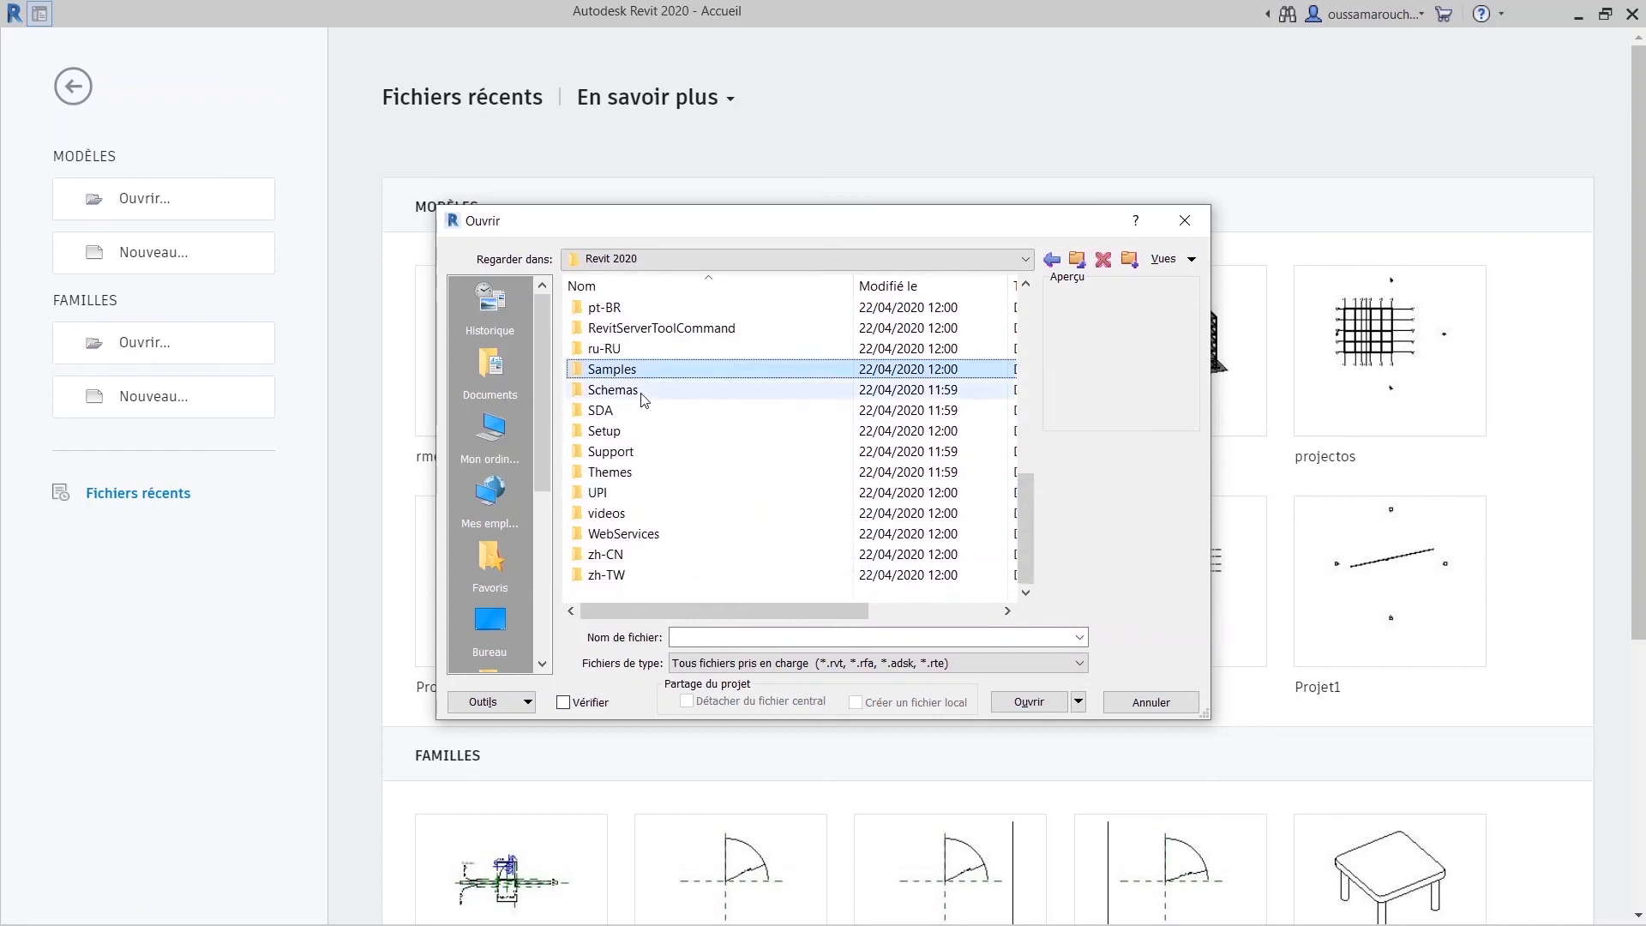
pyautogui.doubleClick(649, 367)
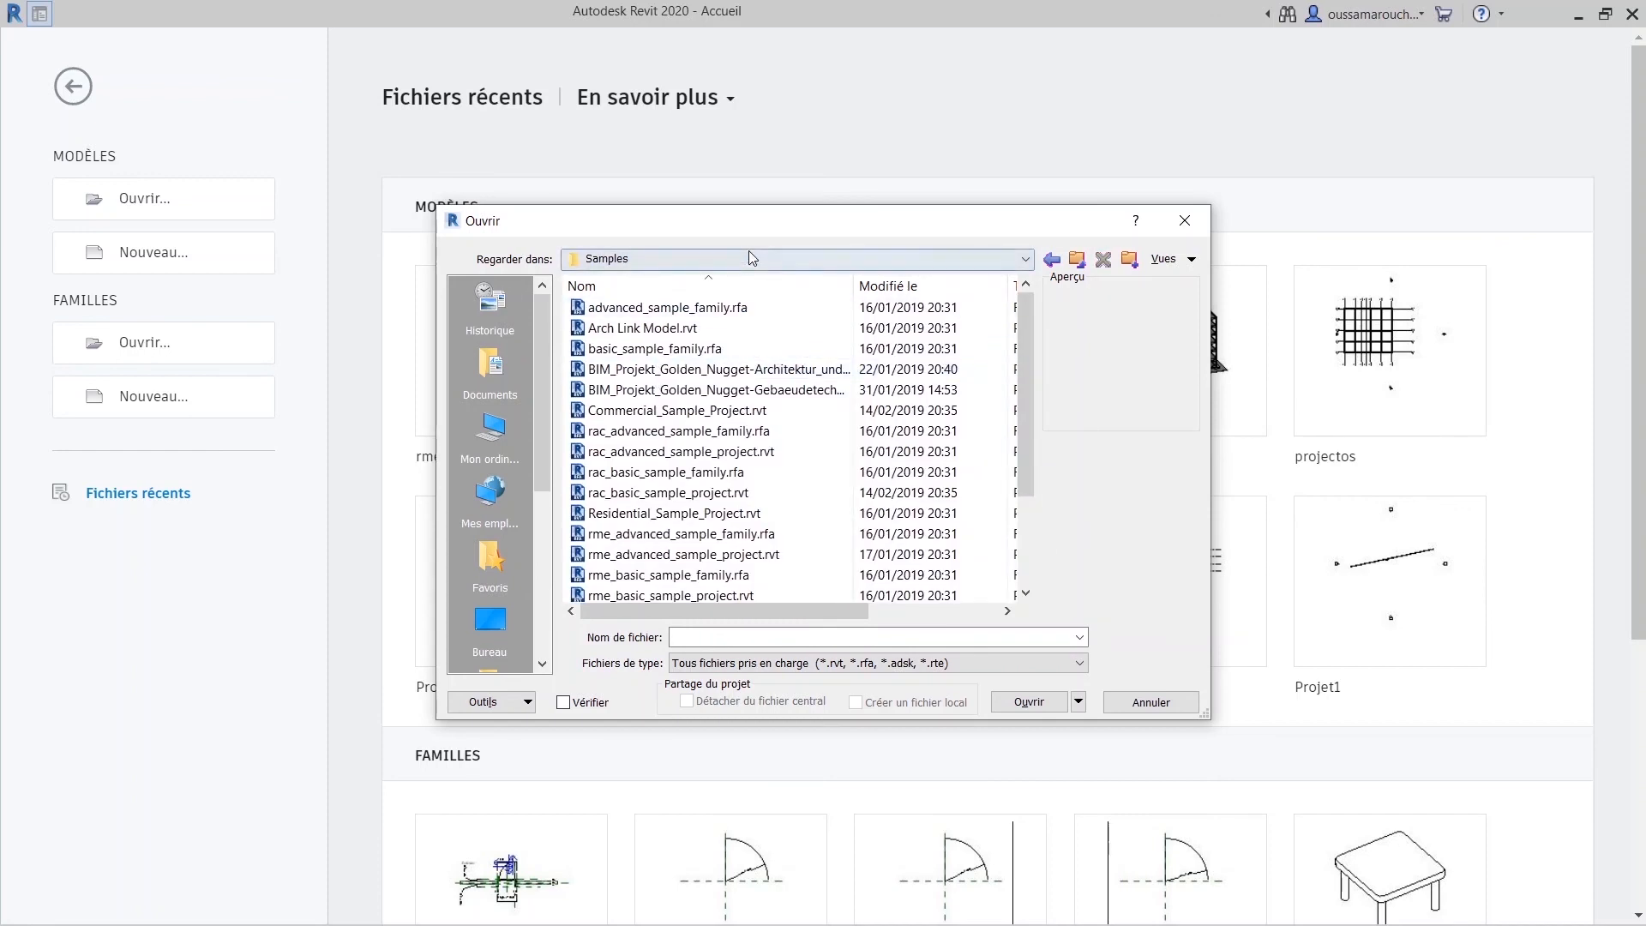
# Open the sample model rme_advanced_sample_project.rvt from the Samples folder.
pyautogui.moveTo(748, 225); pyautogui.dragTo(1109, 227)
pyautogui.click(1054, 477)
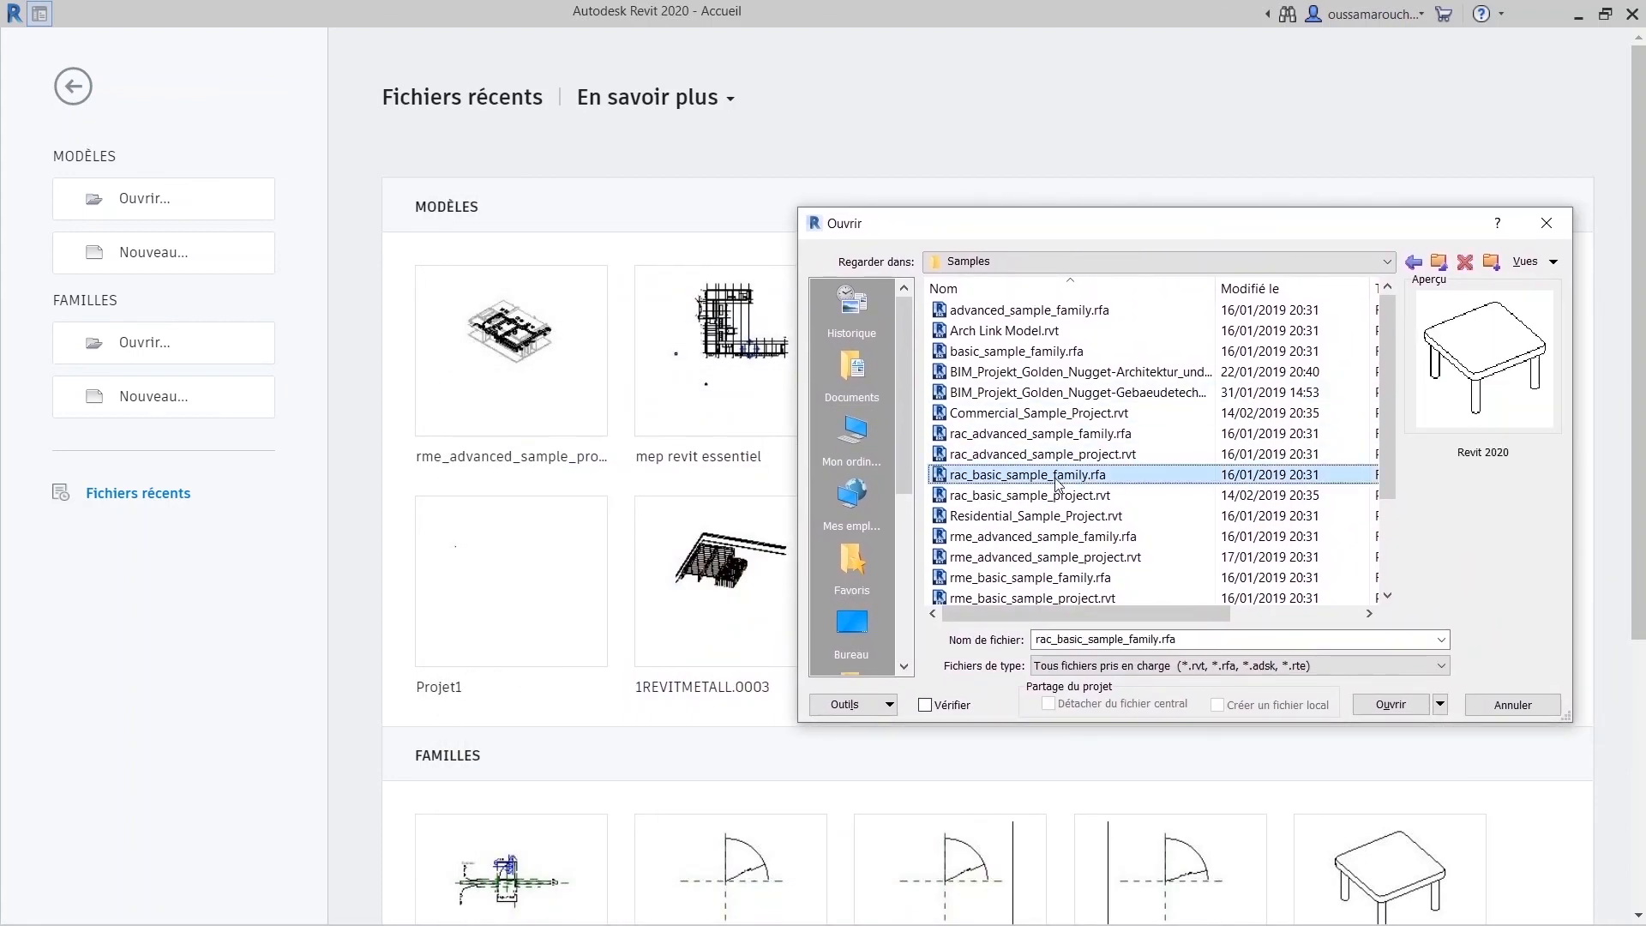
pyautogui.press('Down')
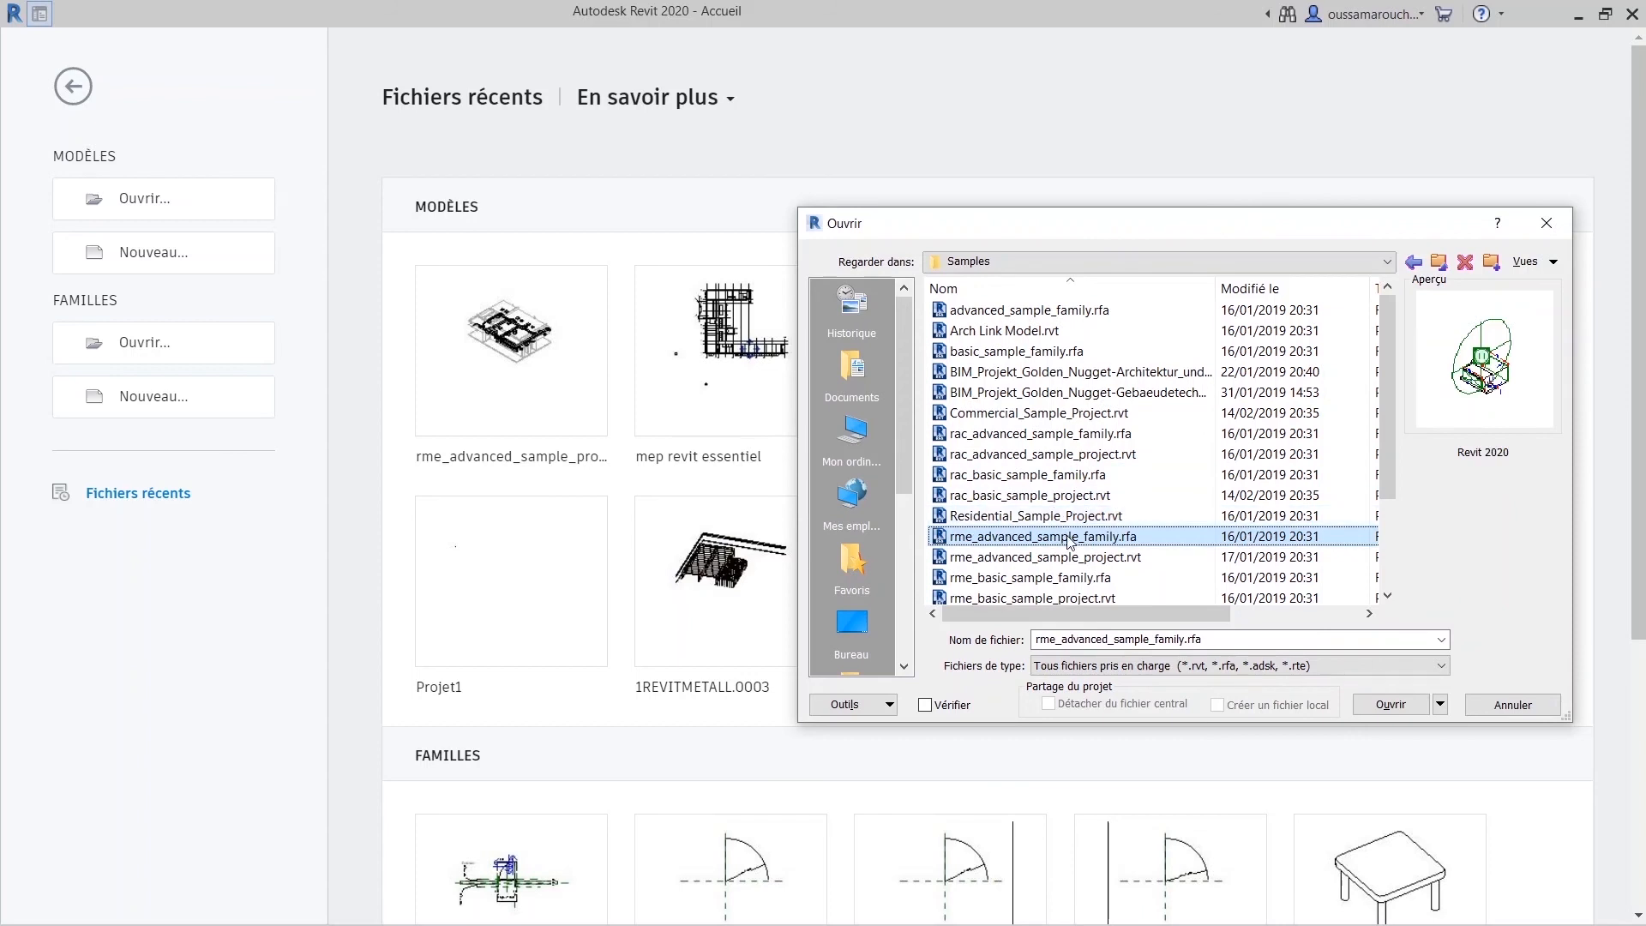
pyautogui.click(1068, 555)
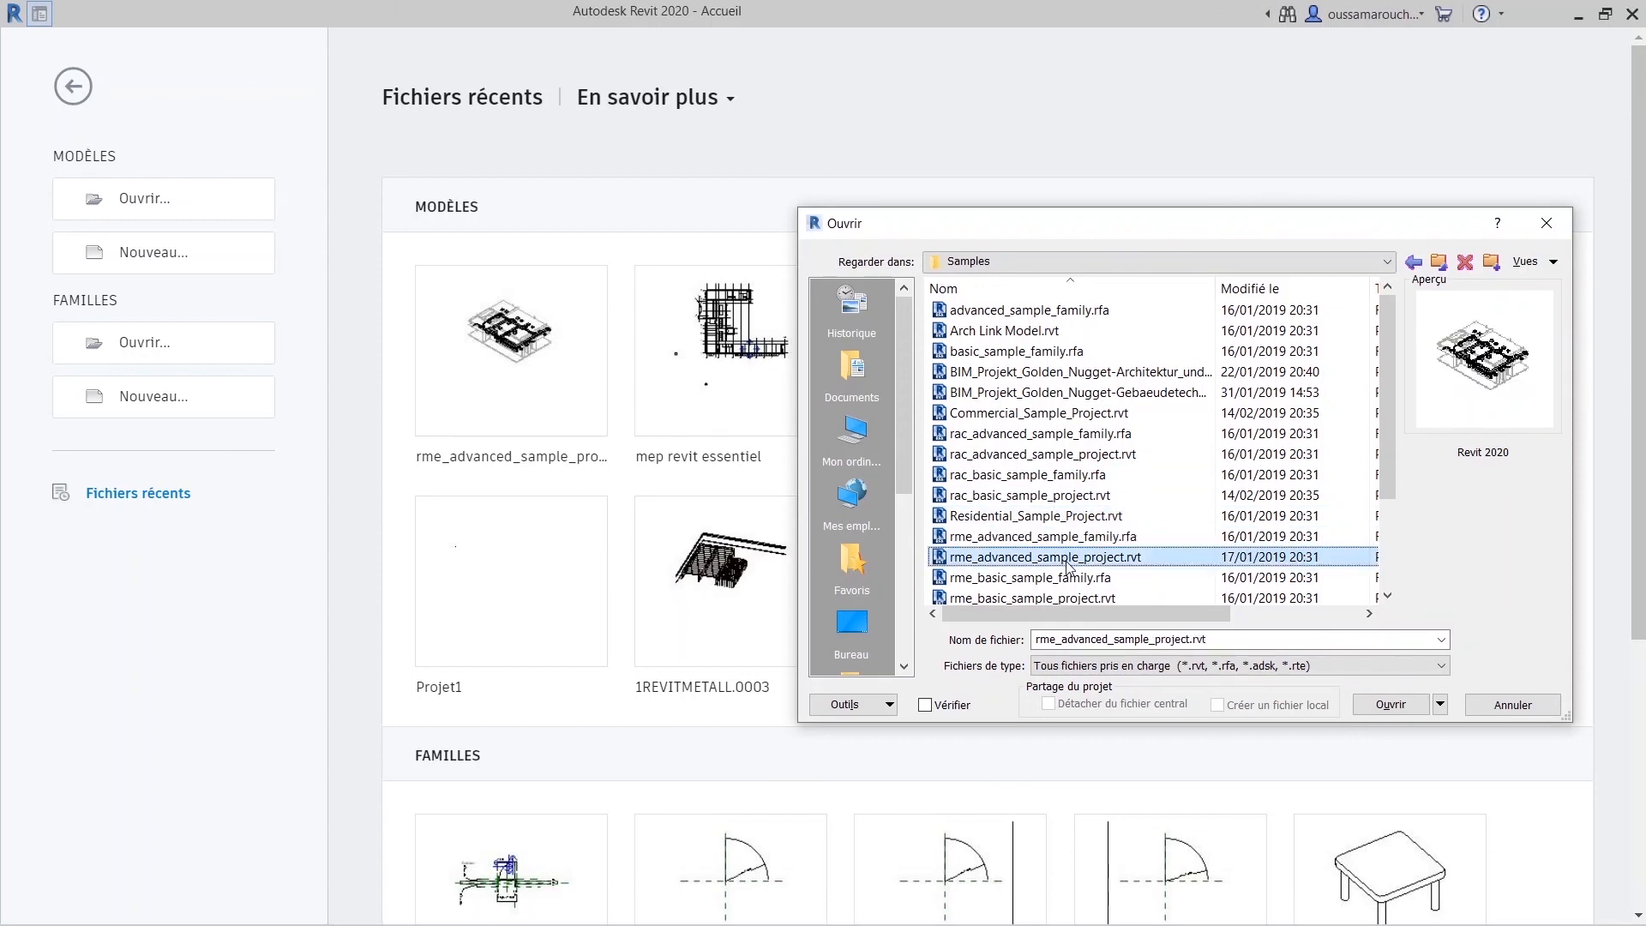
pyautogui.click(1386, 712)
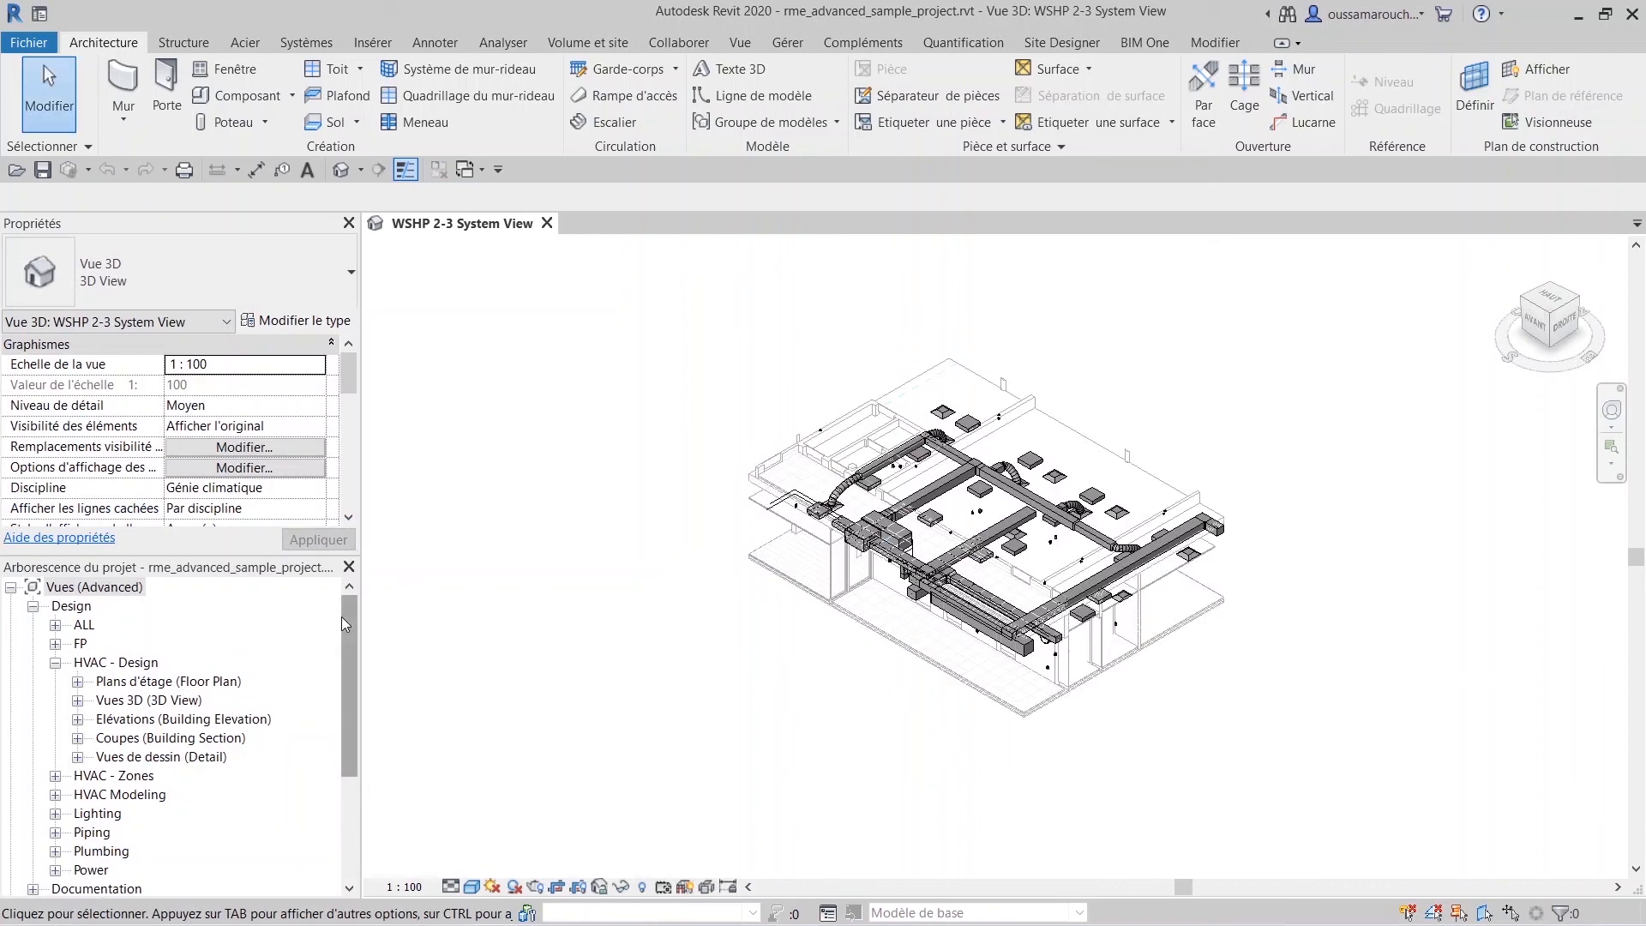
# Expand the project's sheets and open sheet E101 - Electrical Power Riser Diagram.
pyautogui.moveTo(341, 616); pyautogui.dragTo(345, 735)
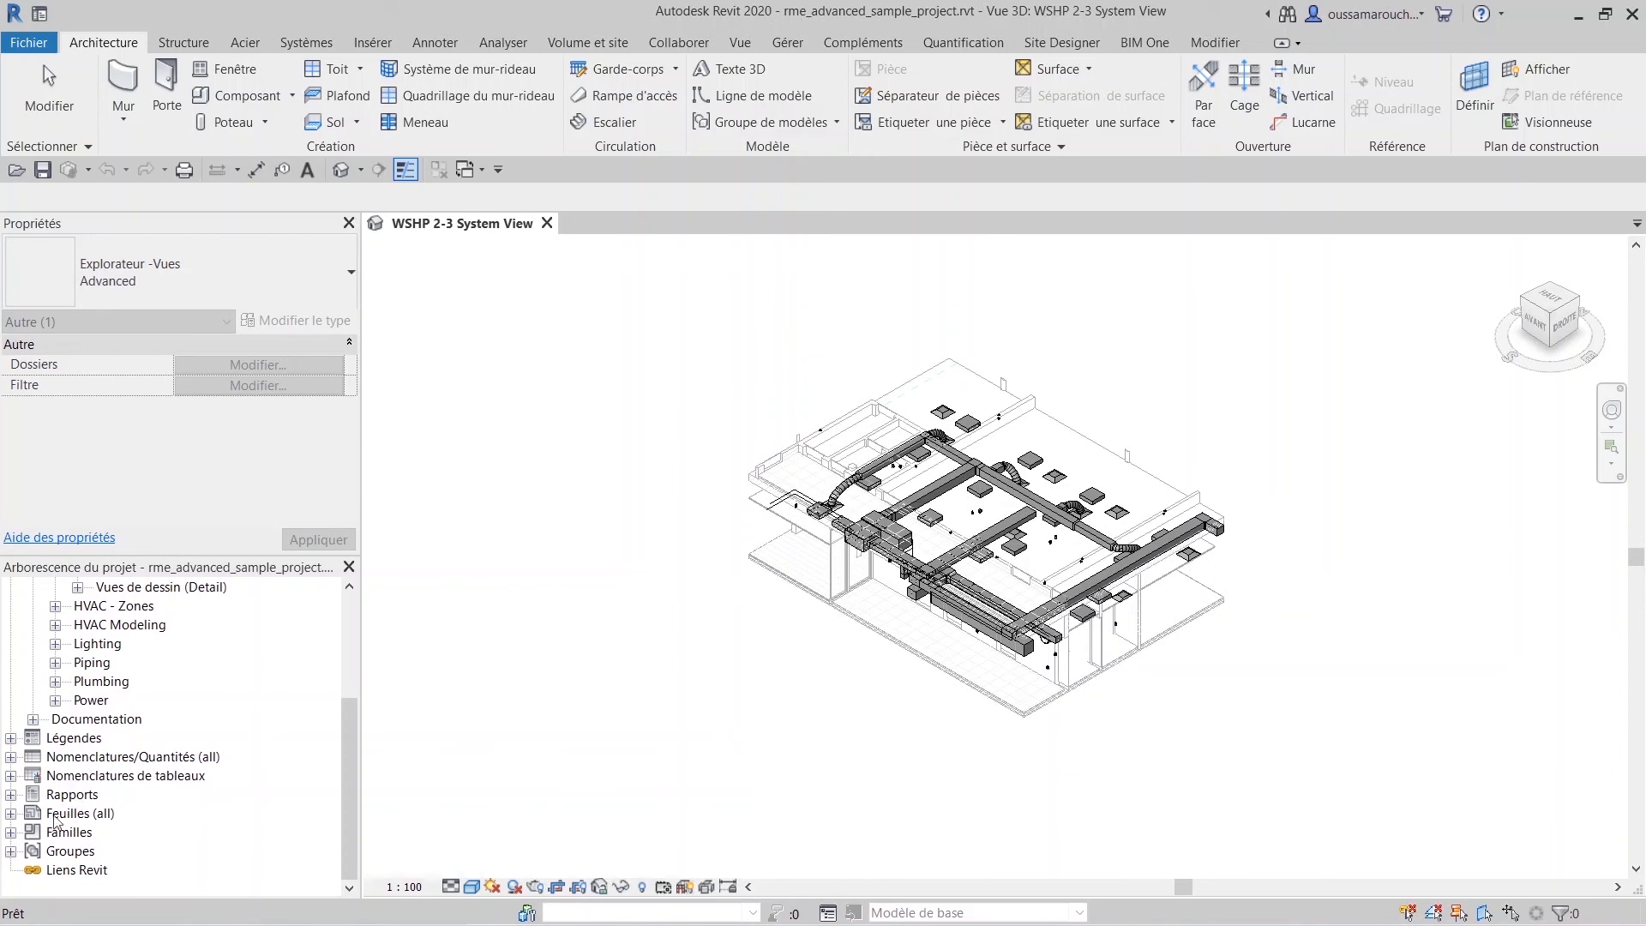
pyautogui.click(11, 813)
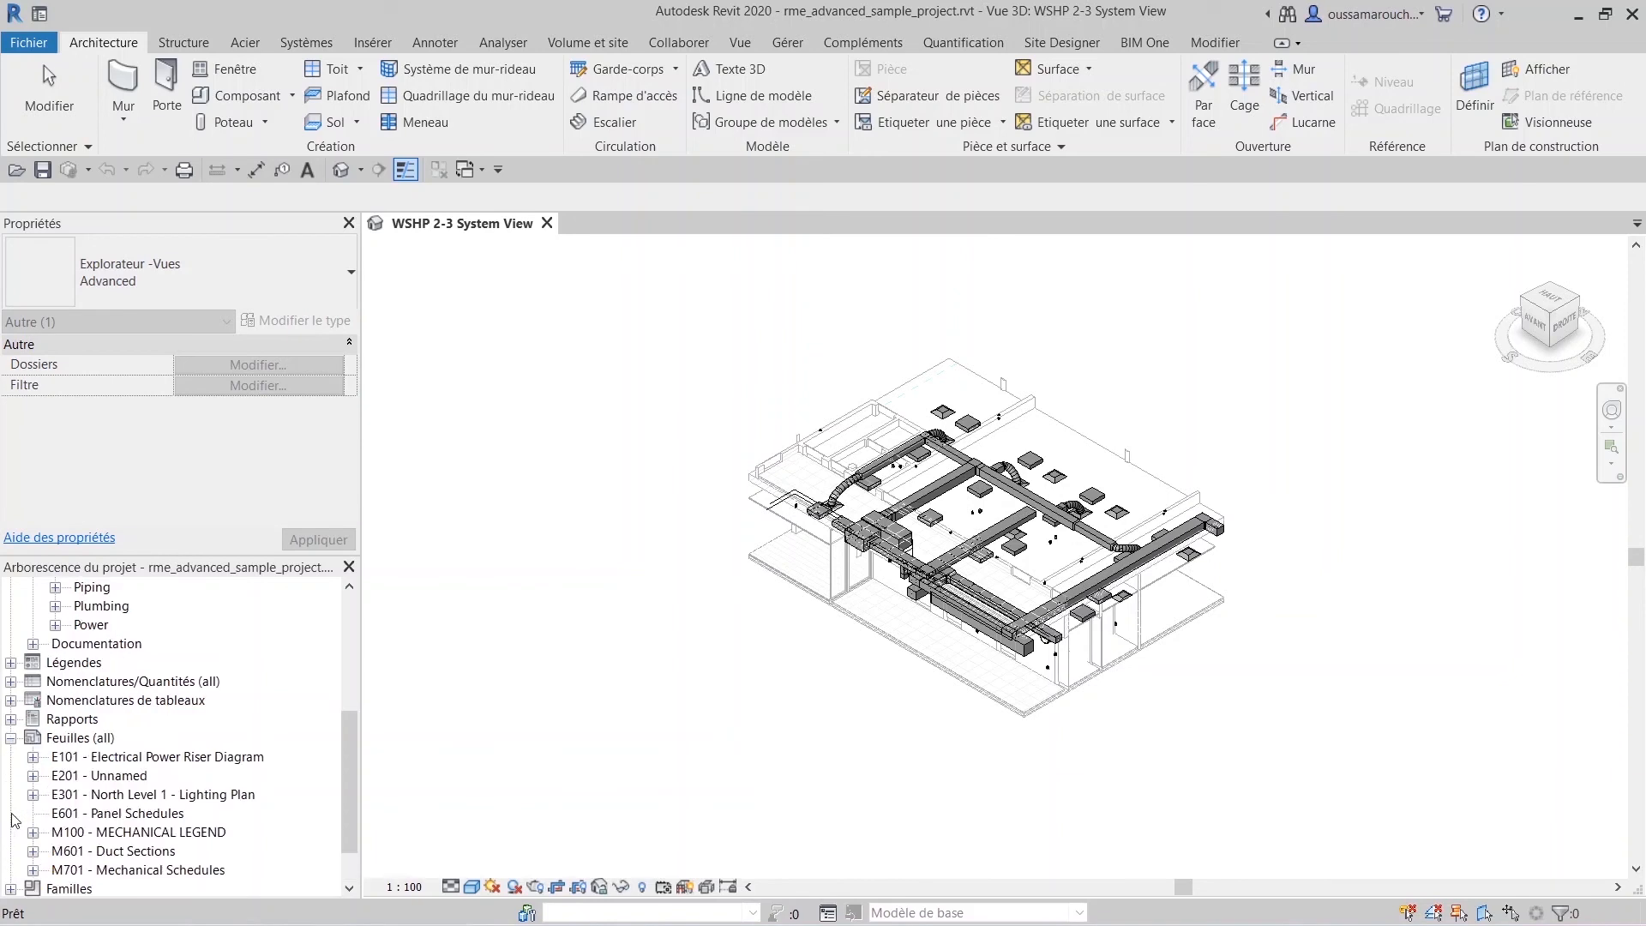
pyautogui.click(142, 757)
pyautogui.doubleClick(163, 760)
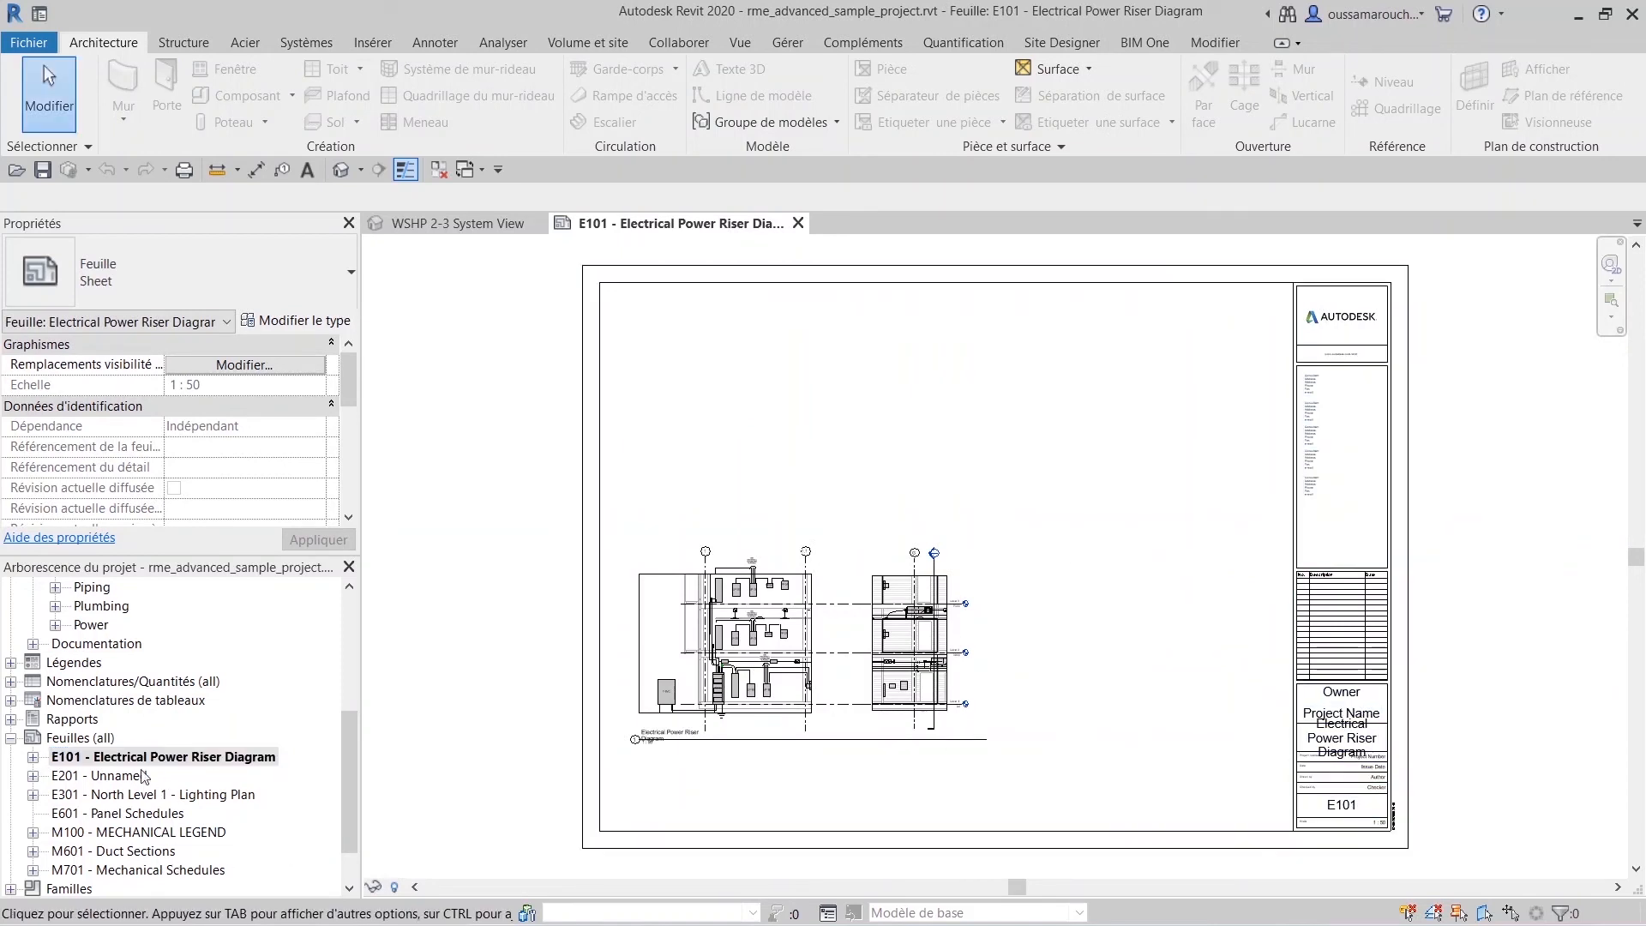
# Start a new sheet and open the family browser to load a title block for it.
pyautogui.rightClick(96, 739)
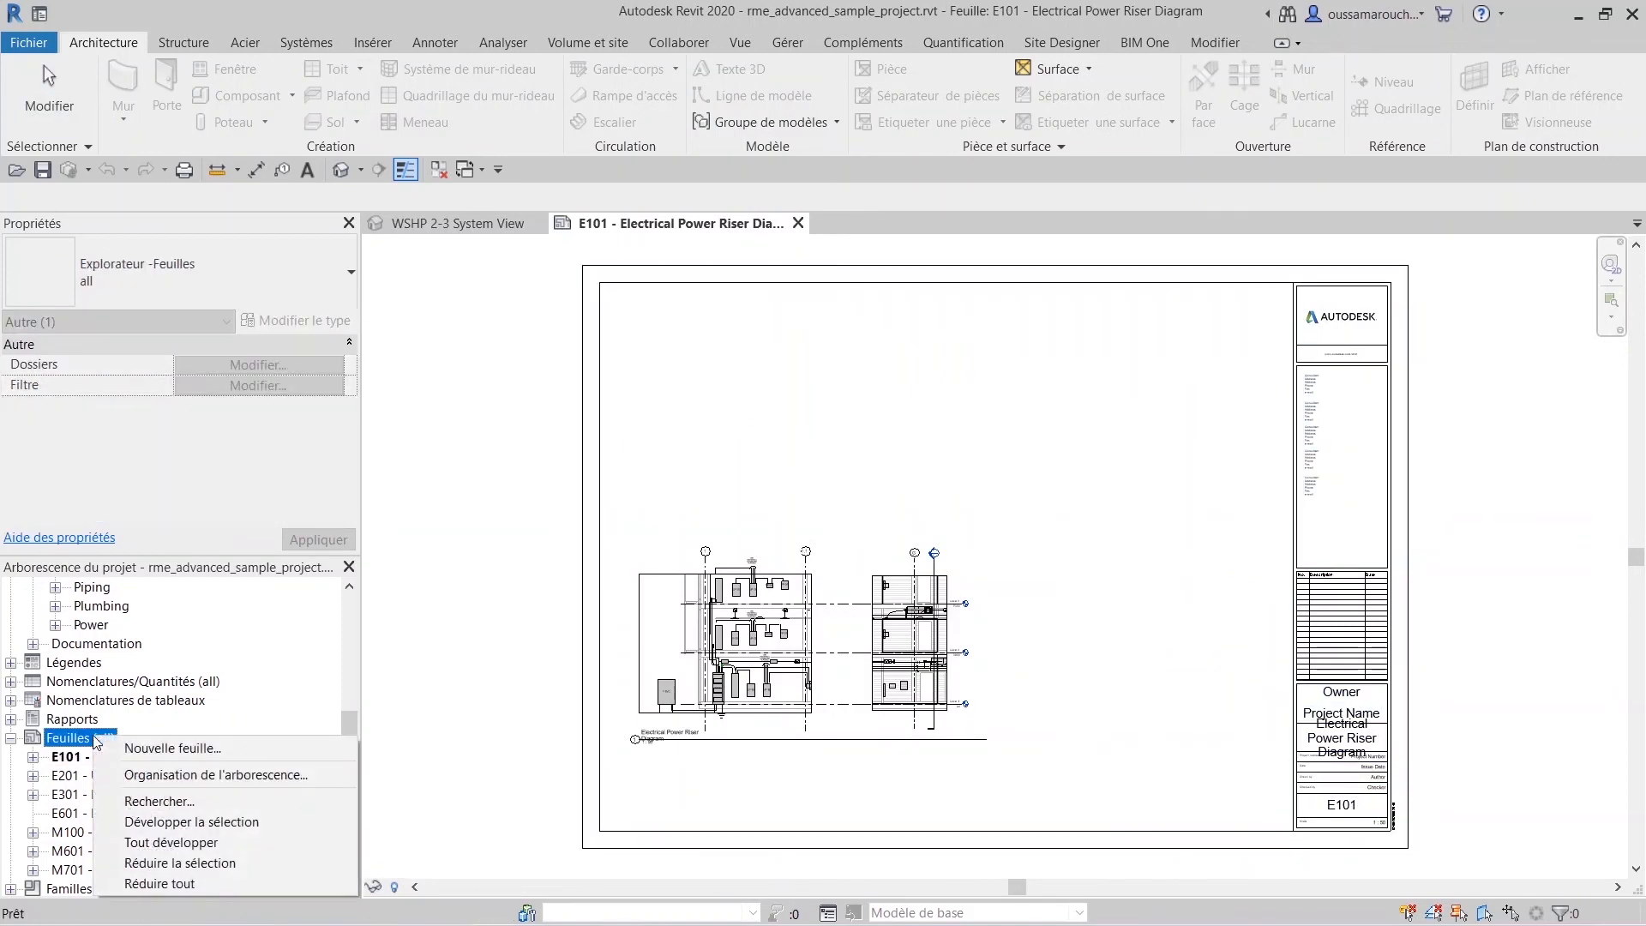
pyautogui.click(172, 748)
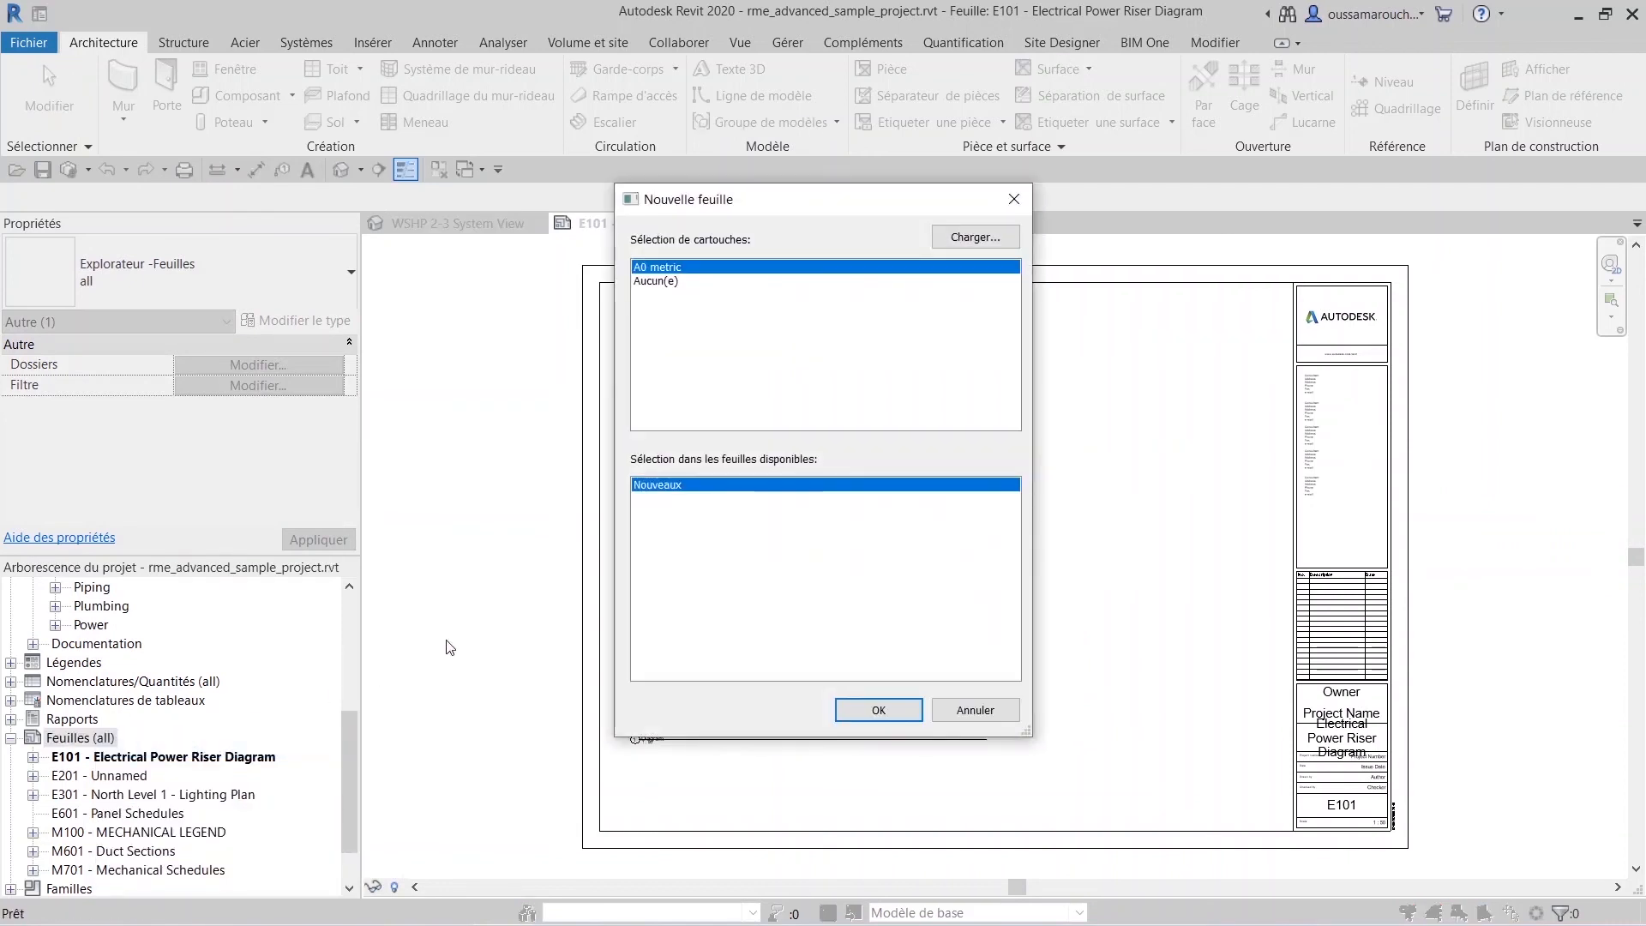
pyautogui.click(986, 241)
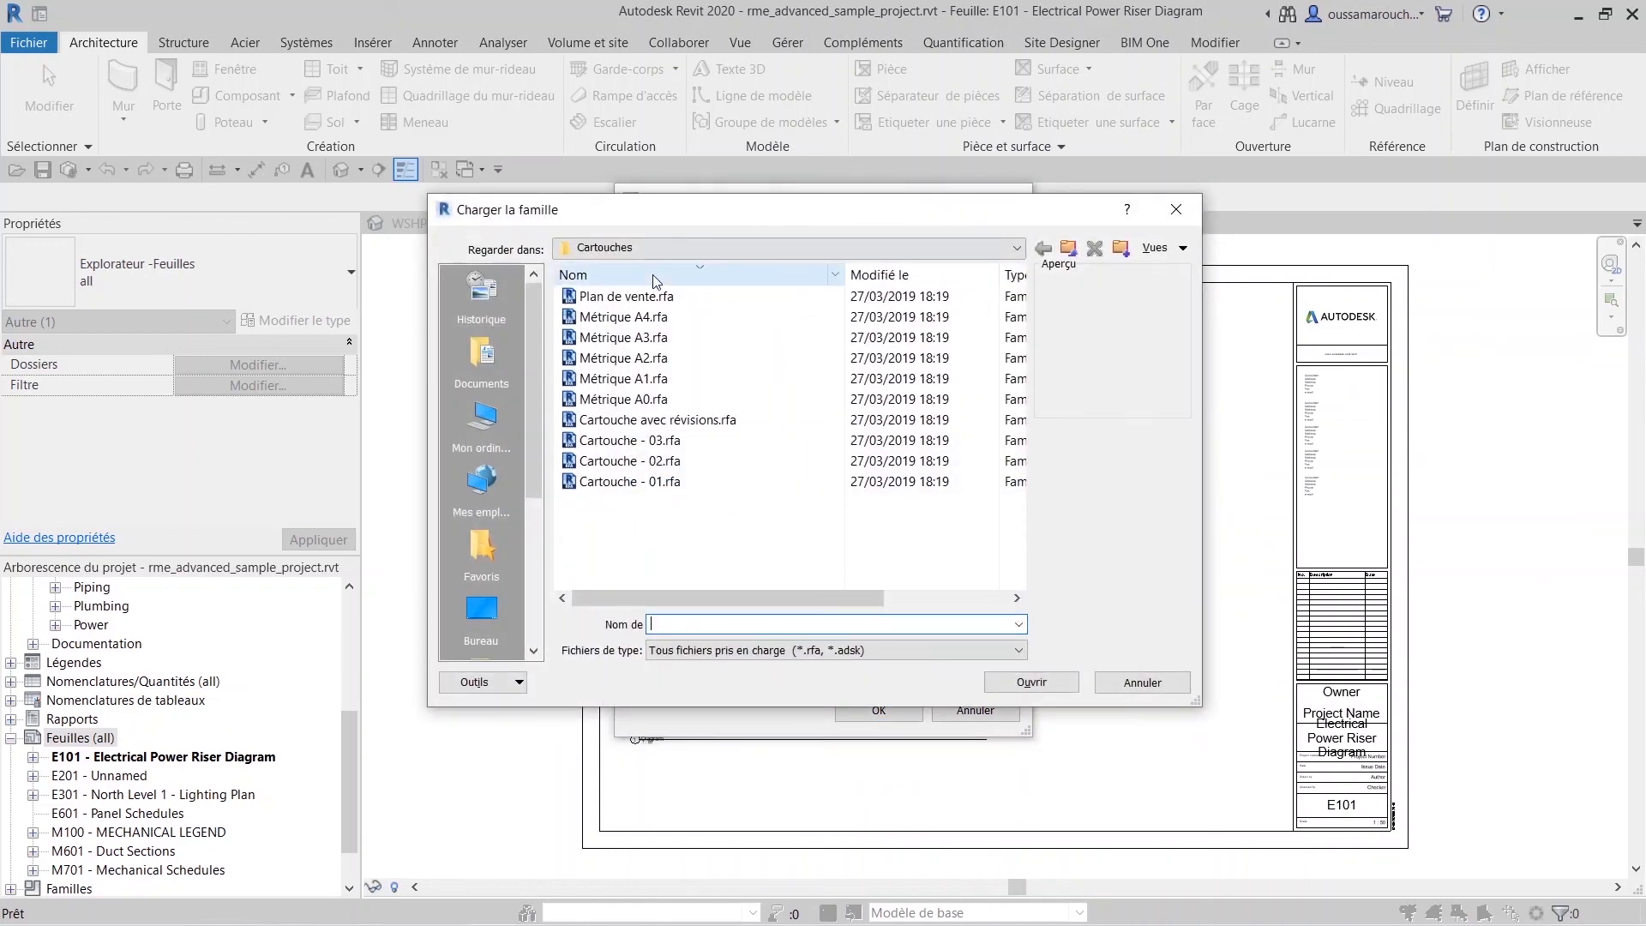
# Go up to the Libraries folder and browse through France back to the Cartouches title block folder.
pyautogui.click(1069, 249)
pyautogui.click(1068, 249)
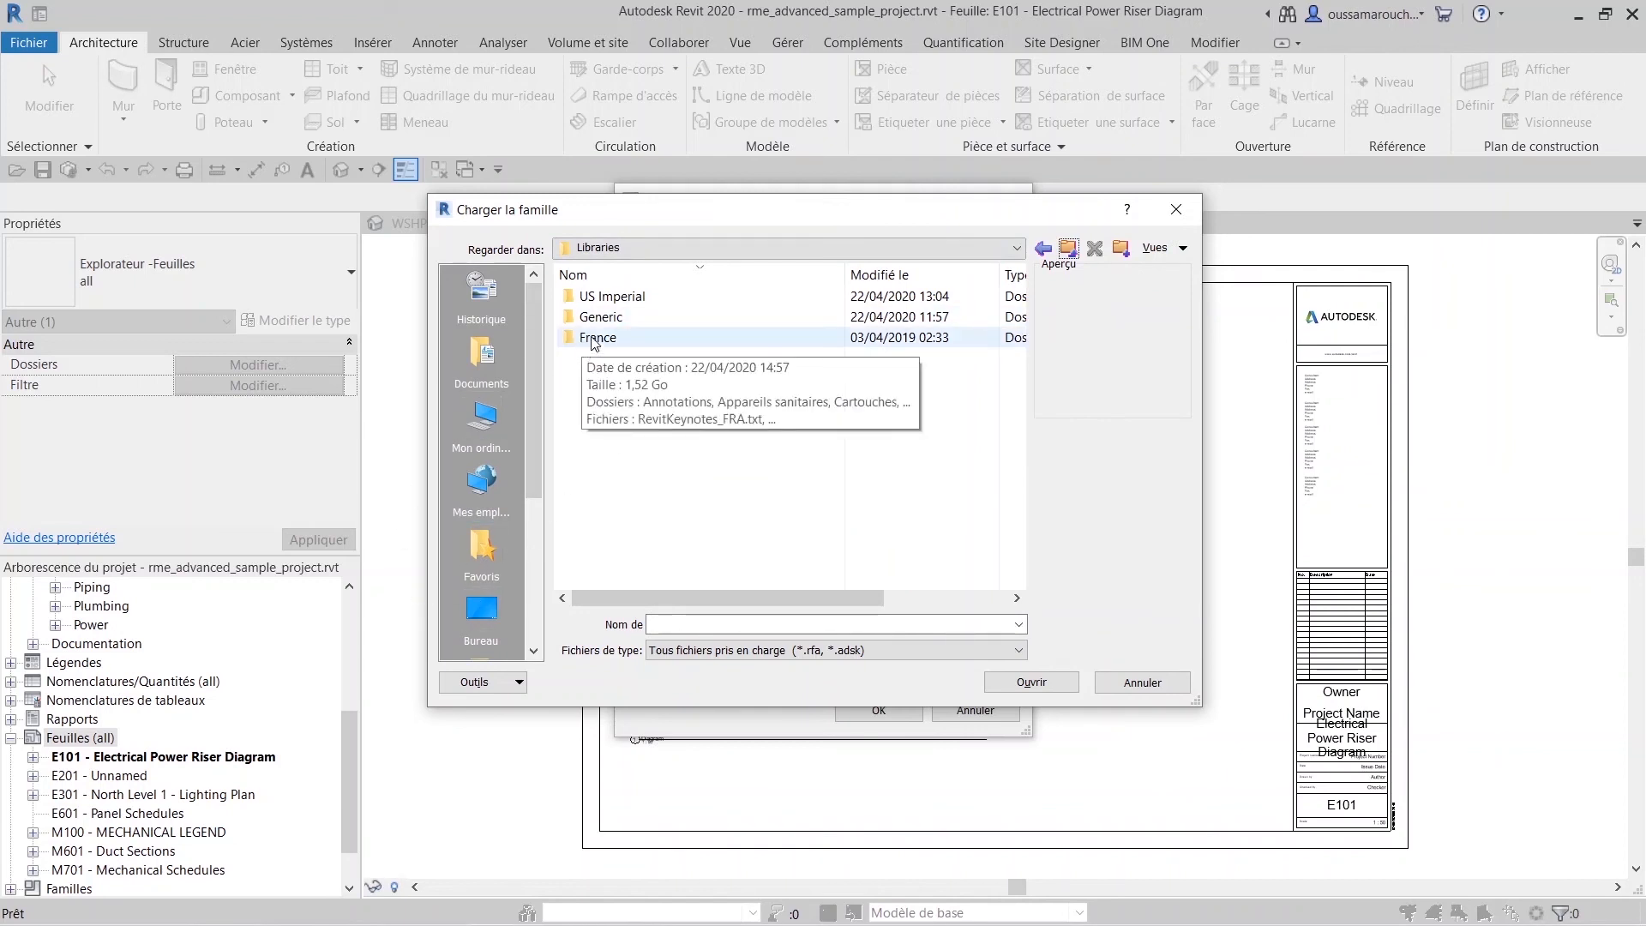
pyautogui.doubleClick(629, 339)
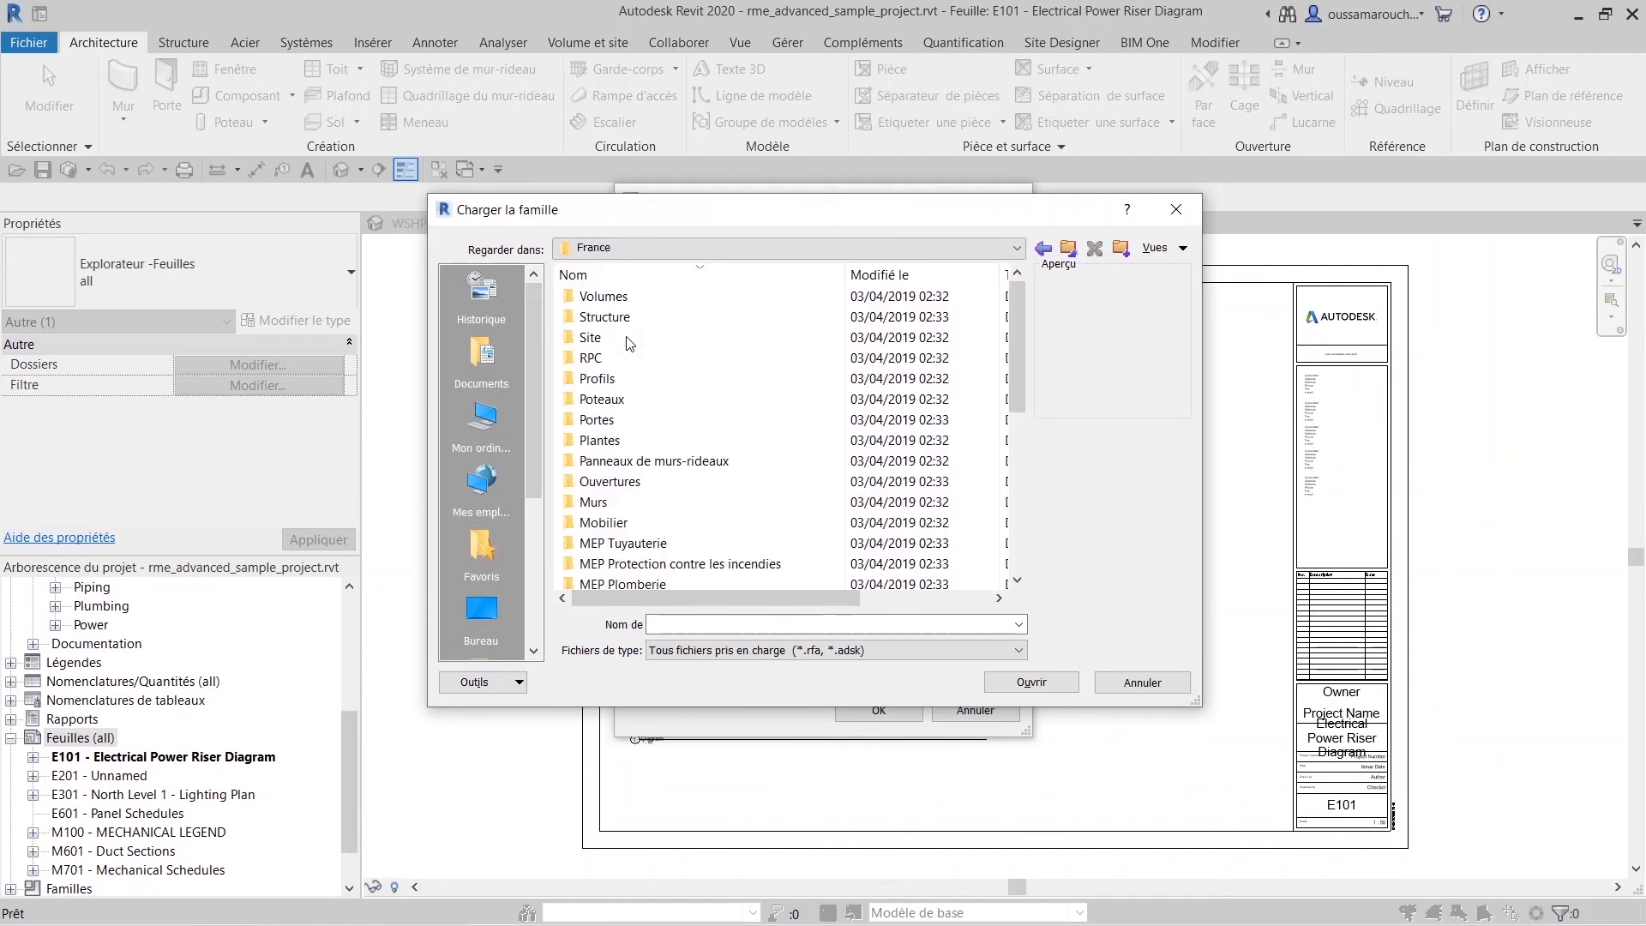
pyautogui.scroll(-2, 790, 553)
pyautogui.scroll(-3, 789, 553)
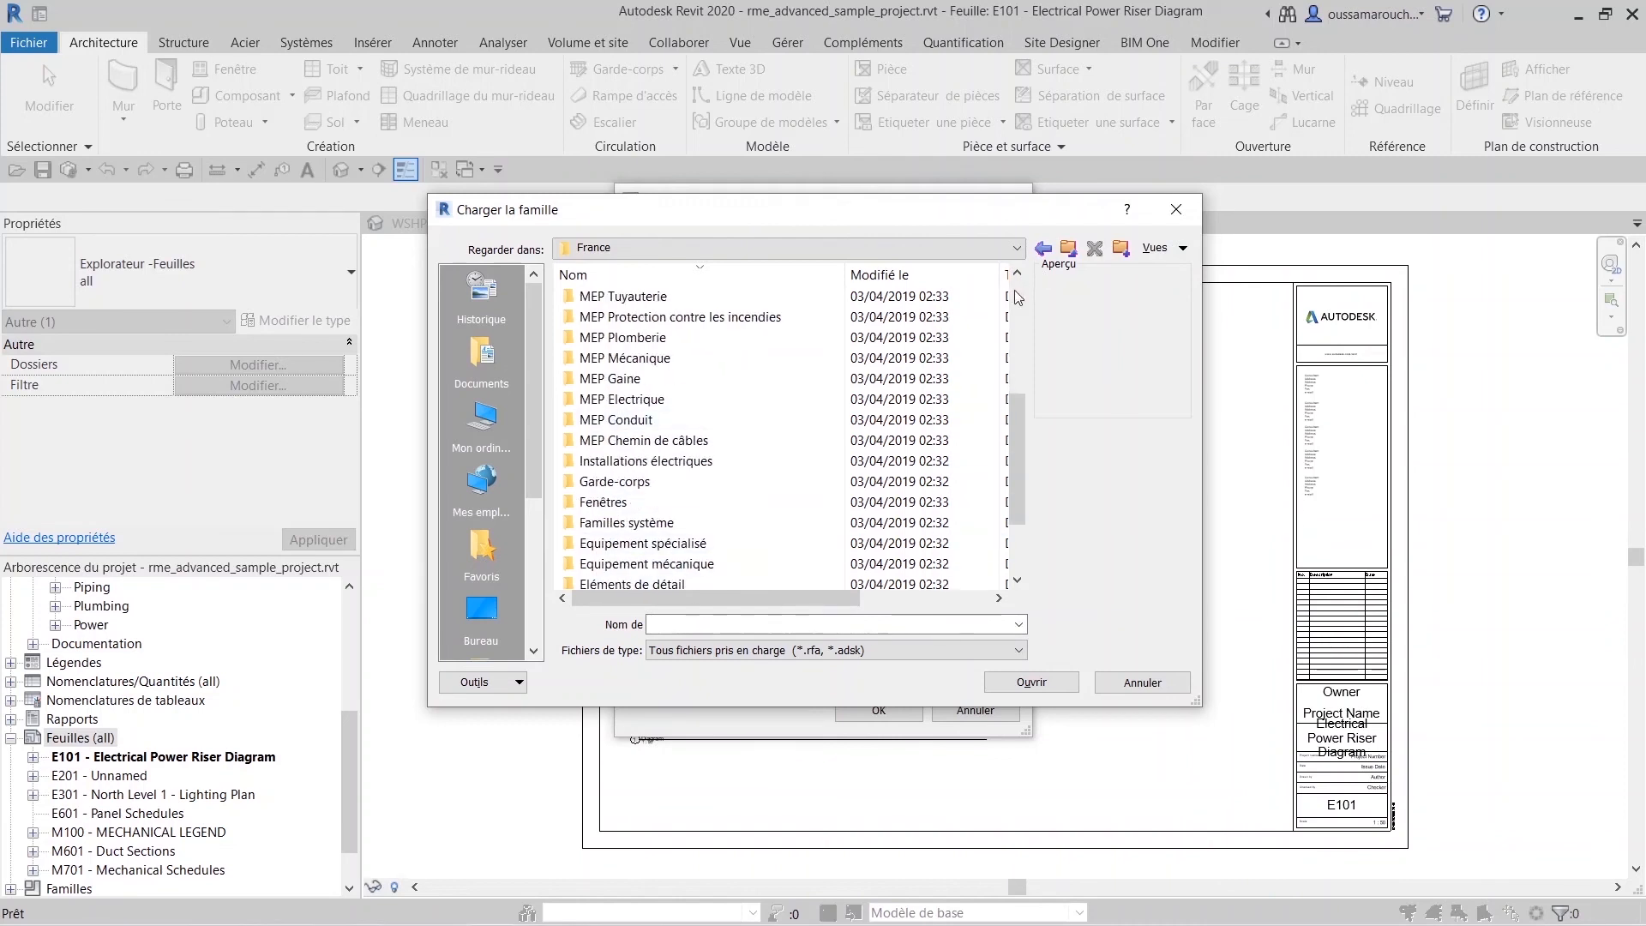
pyautogui.scroll(-2, 686, 506)
pyautogui.click(662, 523)
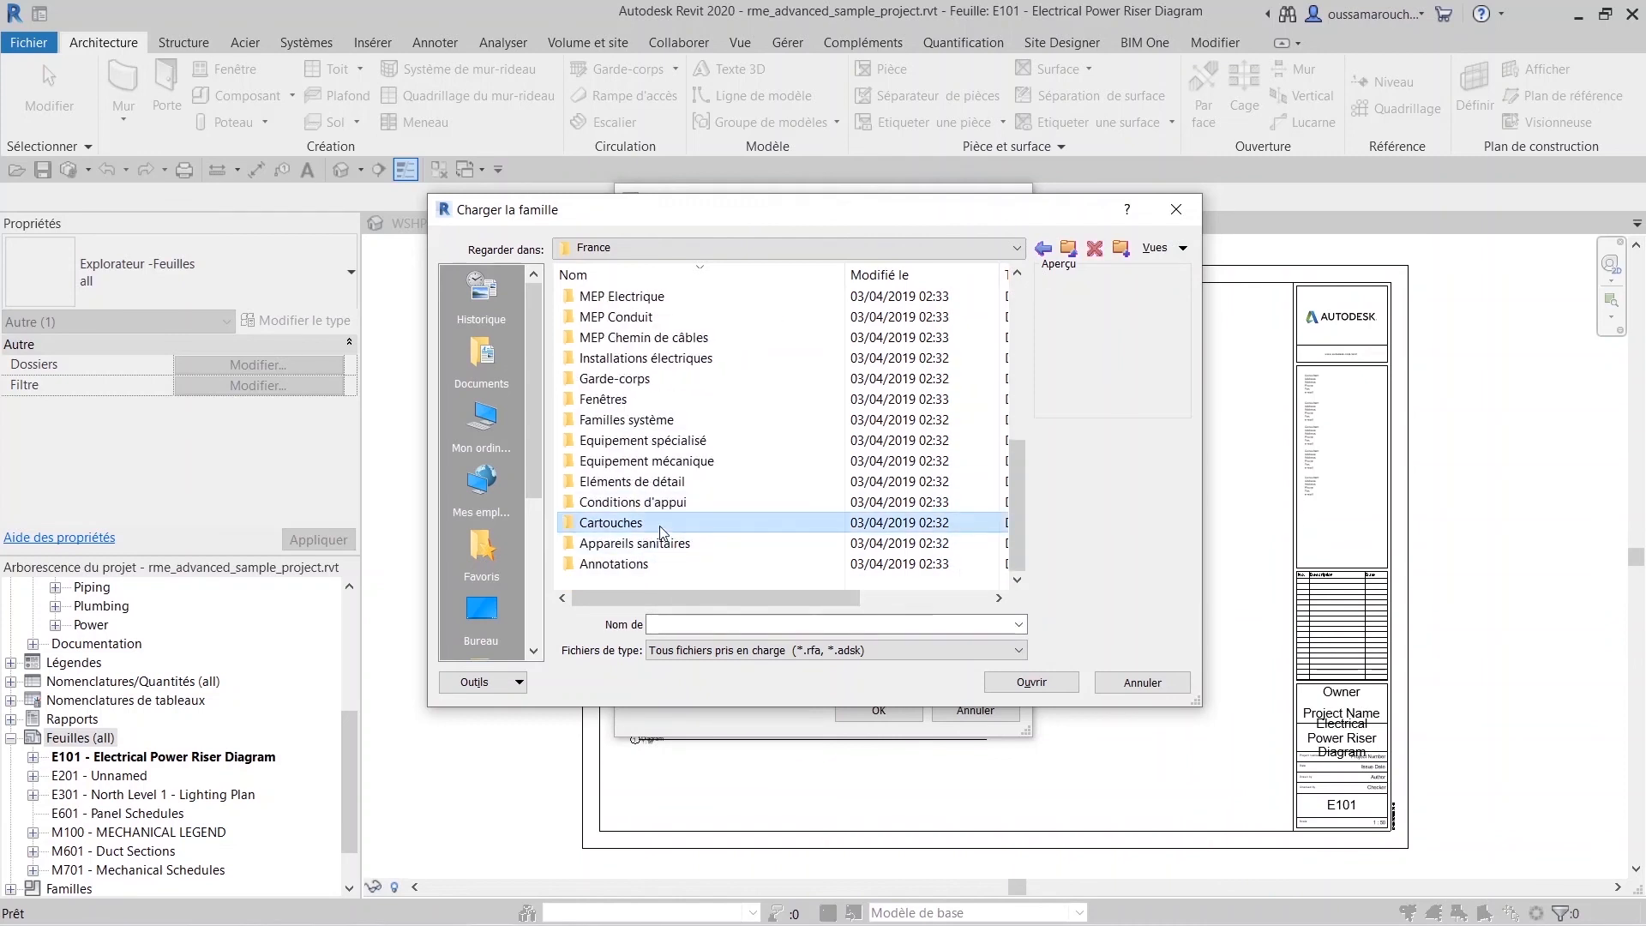
pyautogui.scroll(5, 678, 511)
pyautogui.scroll(-5, 677, 510)
pyautogui.click(674, 504)
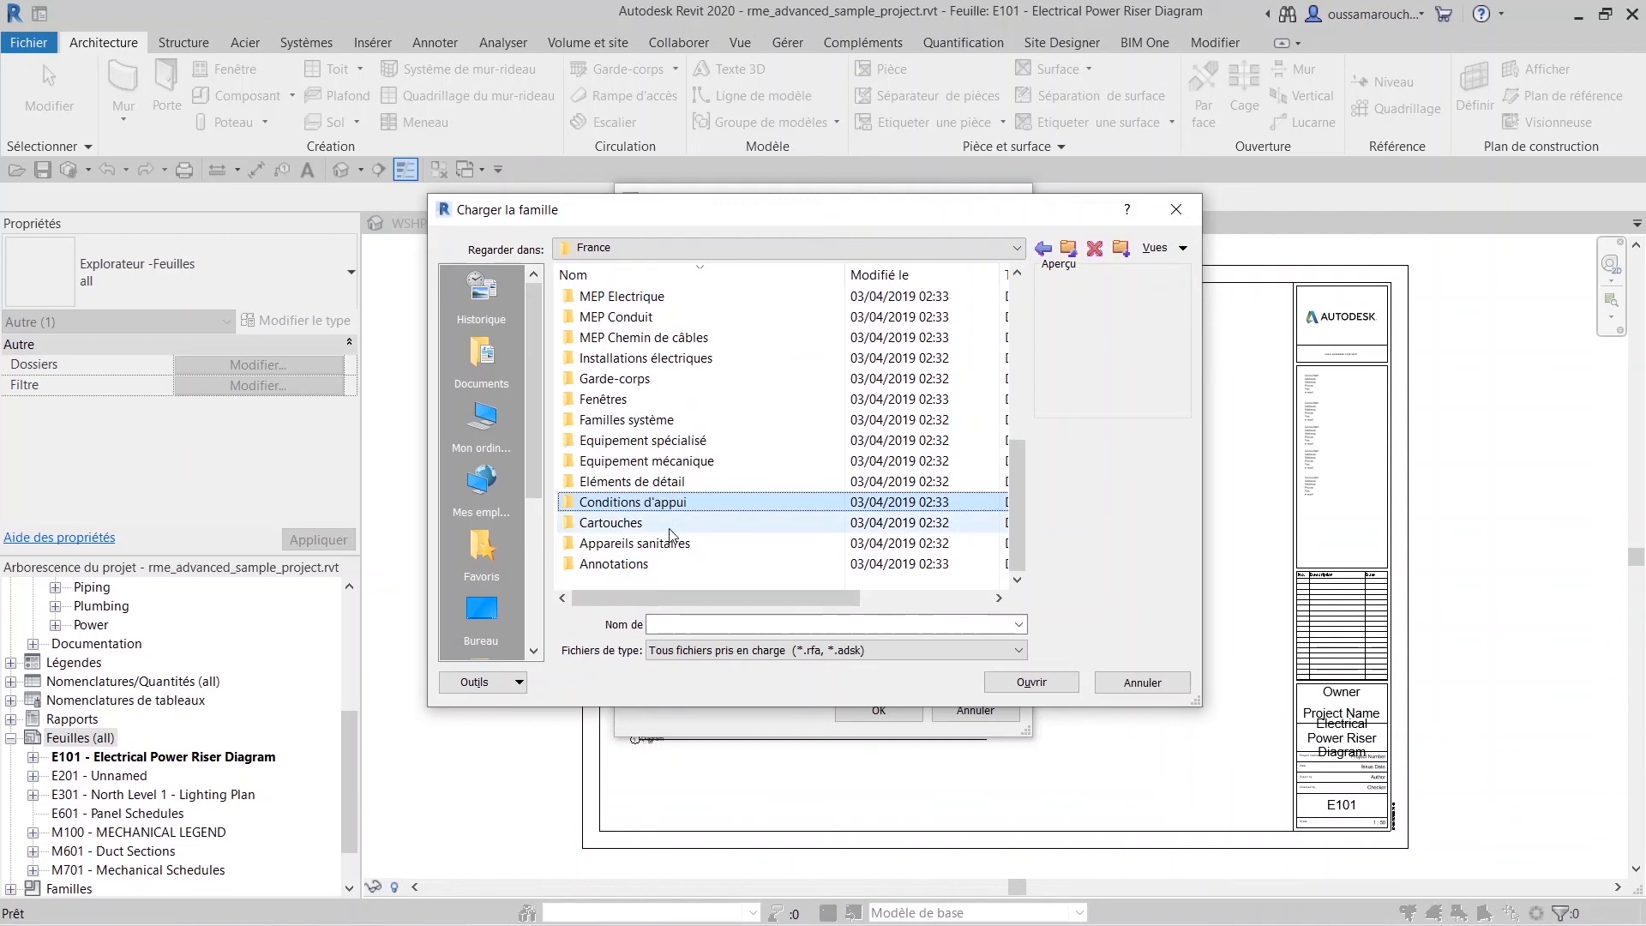
pyautogui.doubleClick(670, 526)
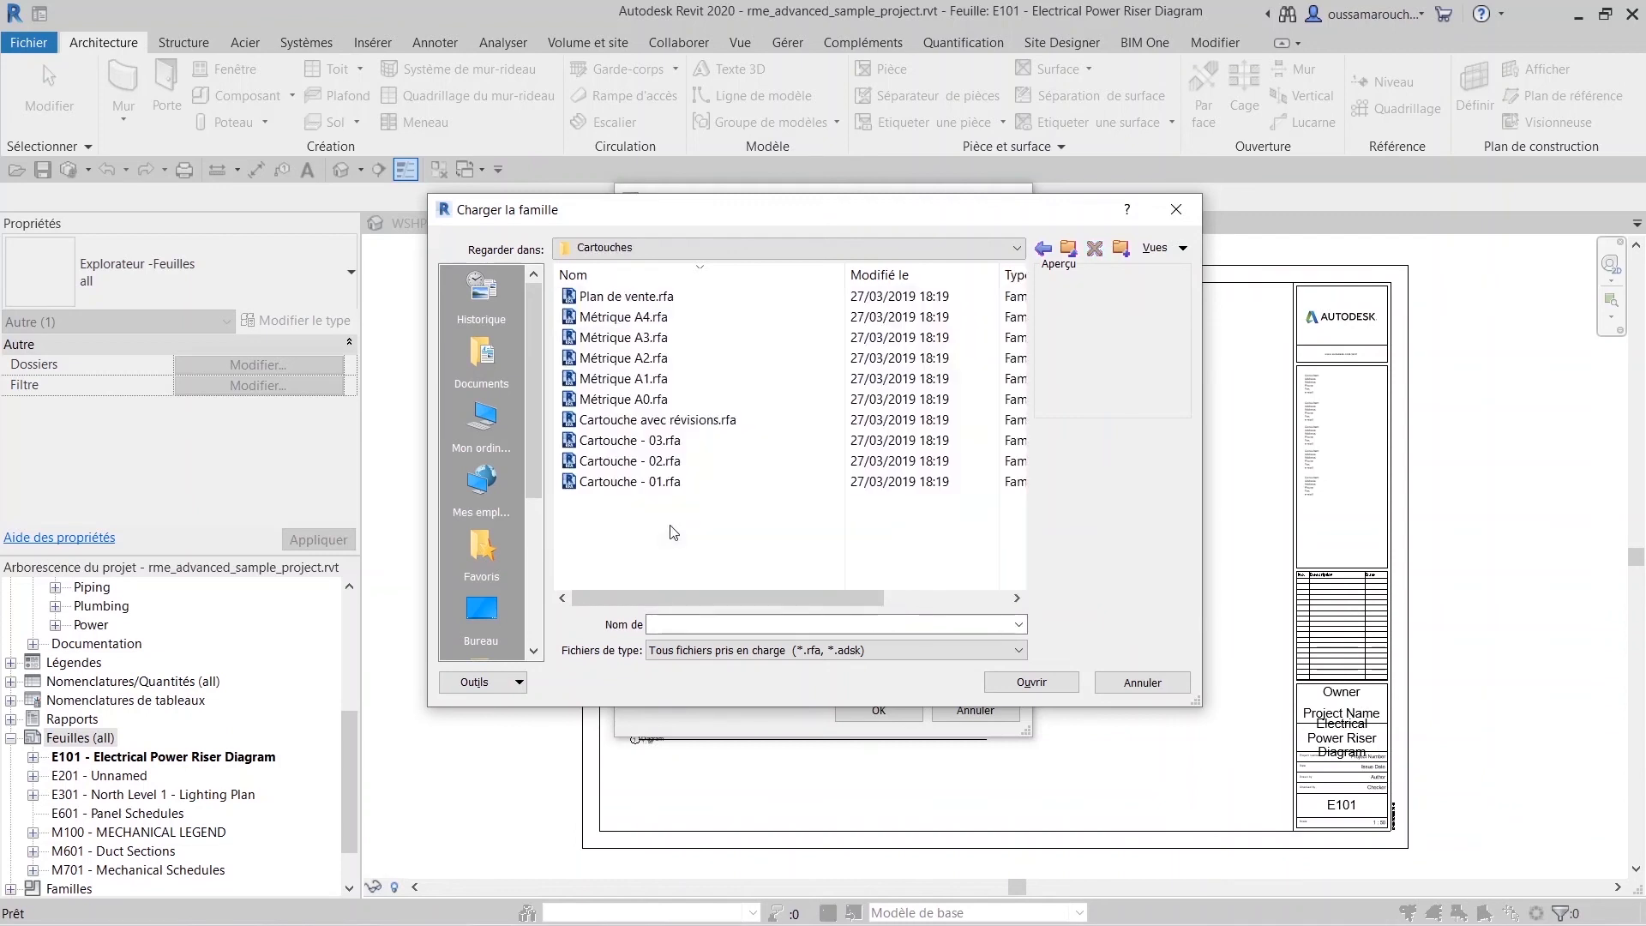
# Load the Métrique A4 title block family and create the new sheet with it.
pyautogui.click(666, 317)
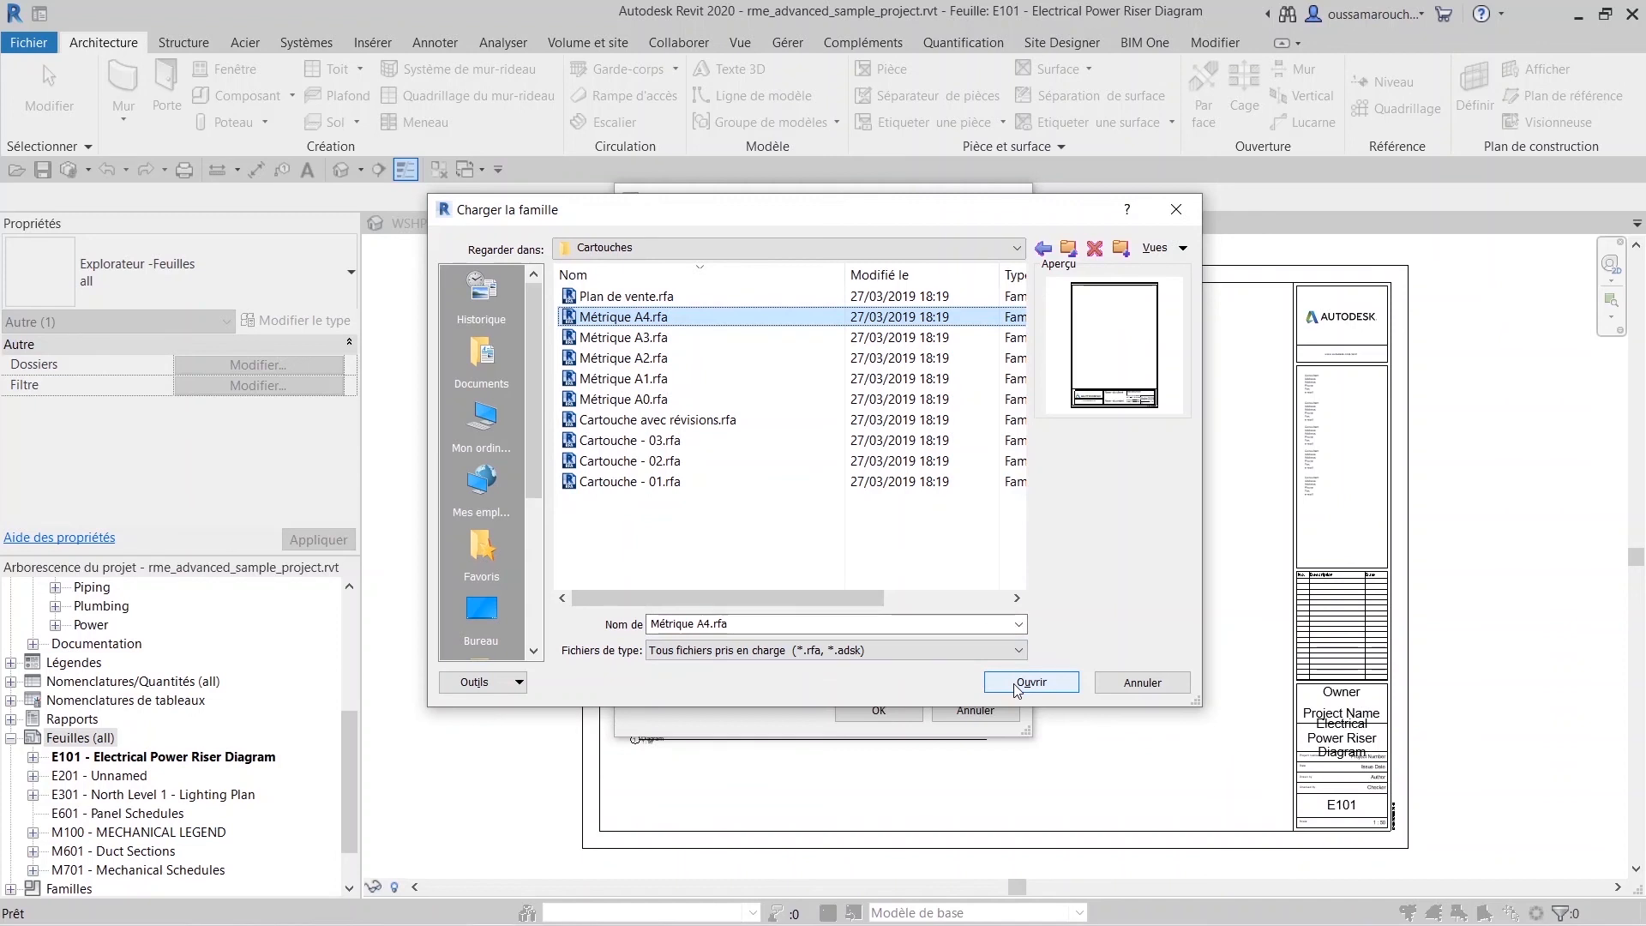
pyautogui.keyDown('ctrl'); pyautogui.click(723, 338); pyautogui.keyUp('ctrl')
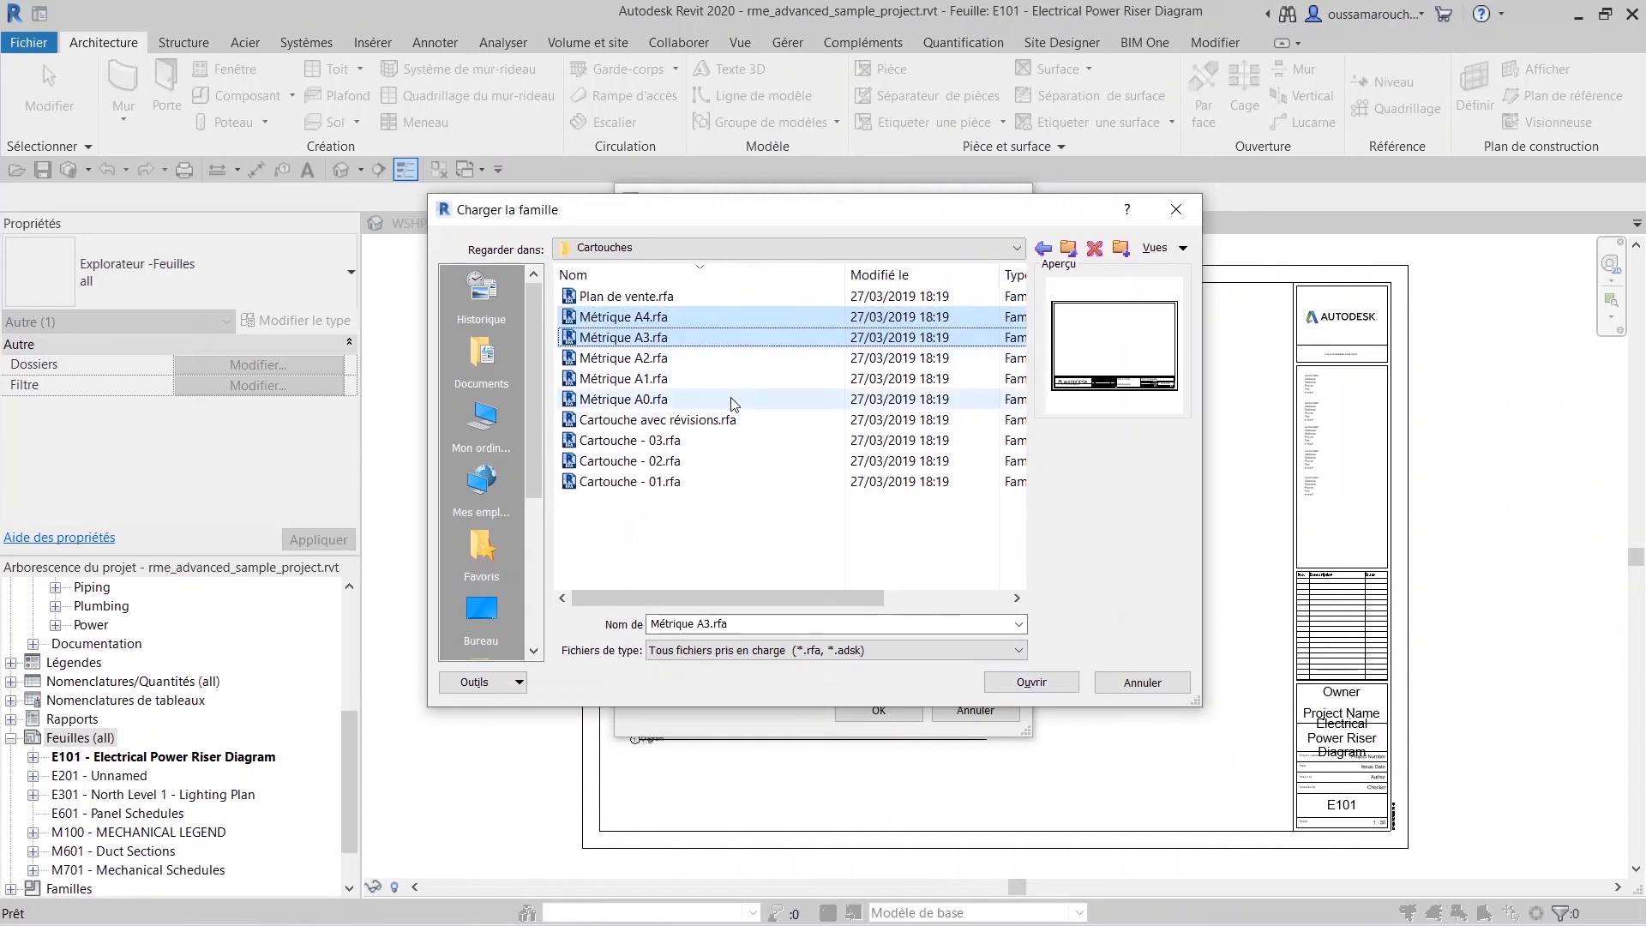
pyautogui.click(754, 378)
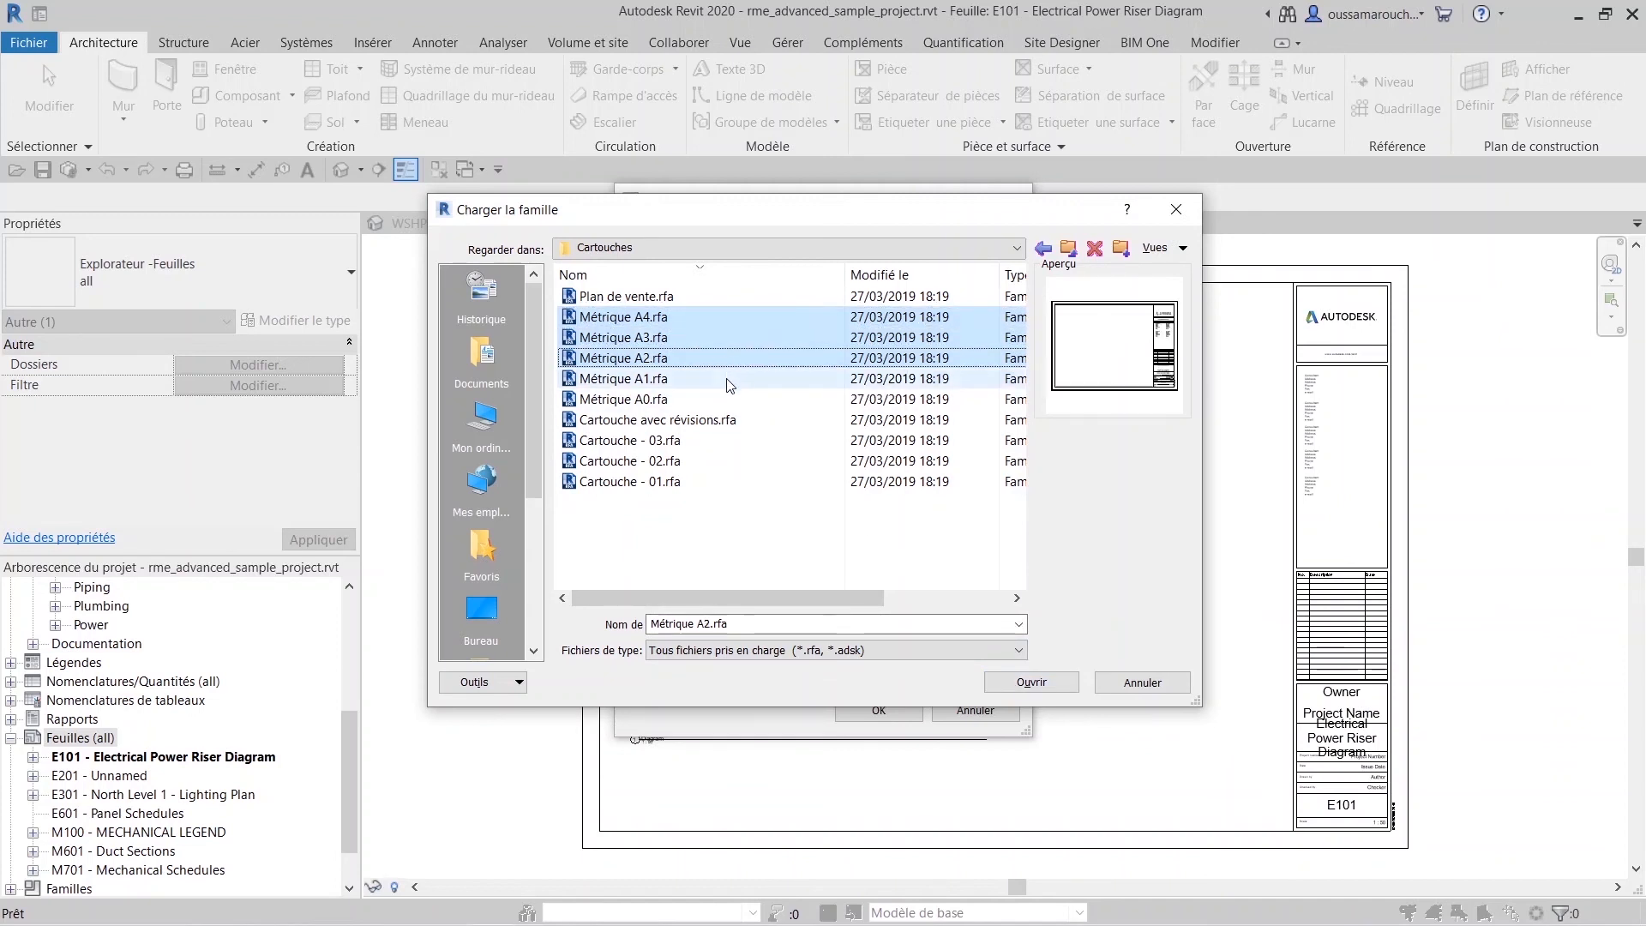
pyautogui.press('Up')
pyautogui.press('Up')
pyautogui.press('Up')
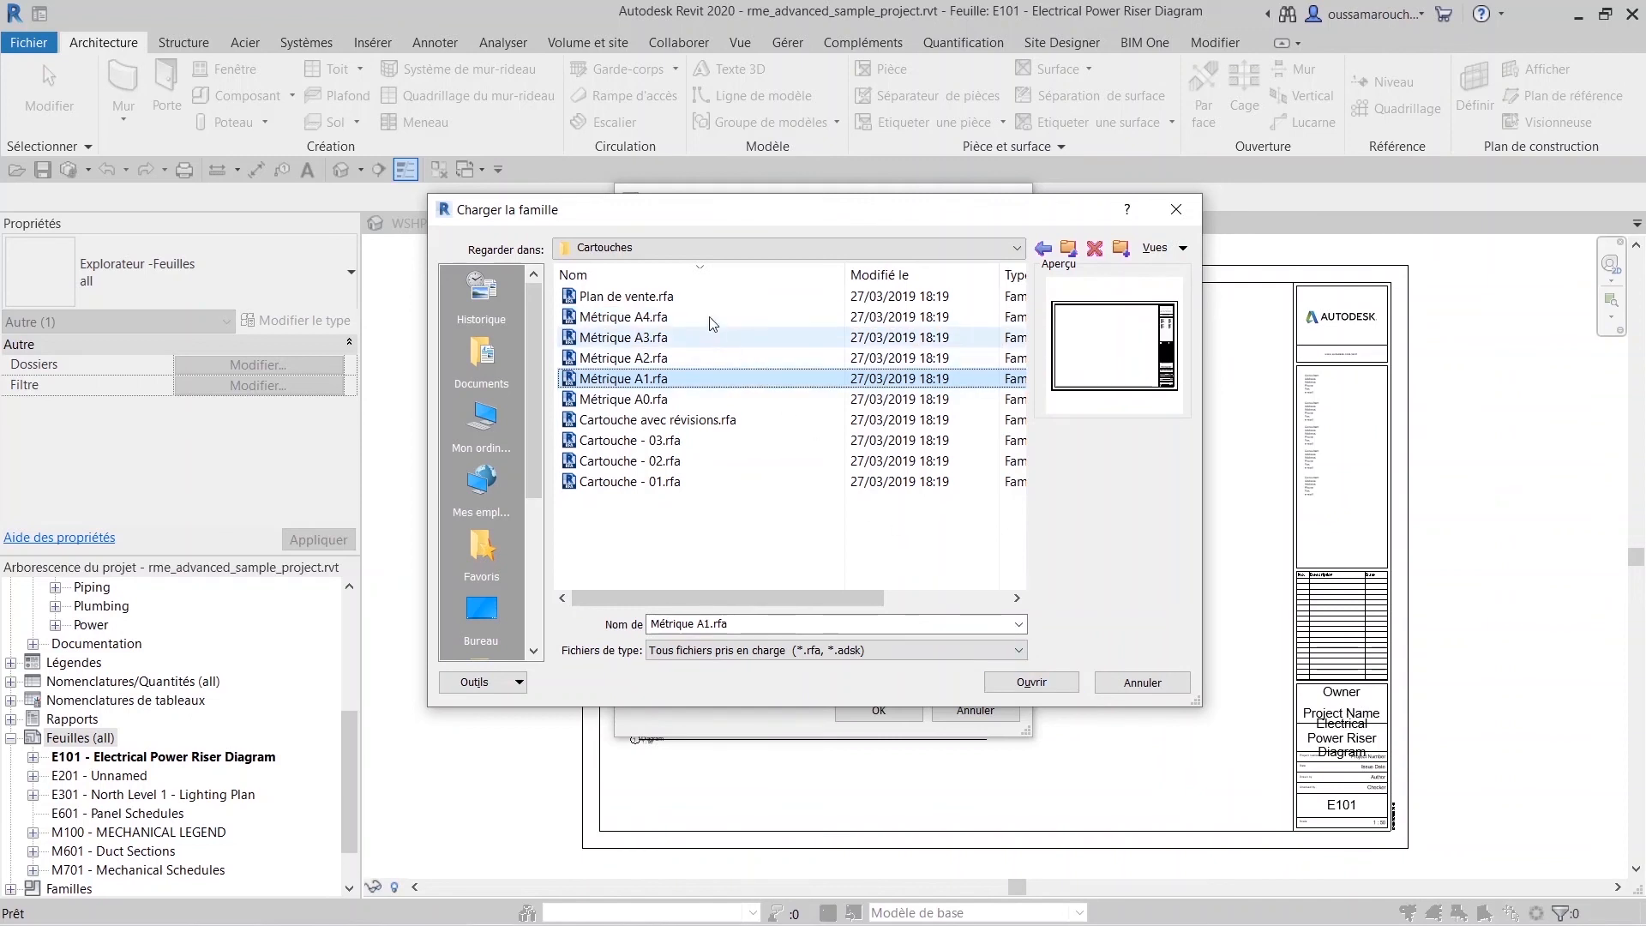
pyautogui.click(1061, 683)
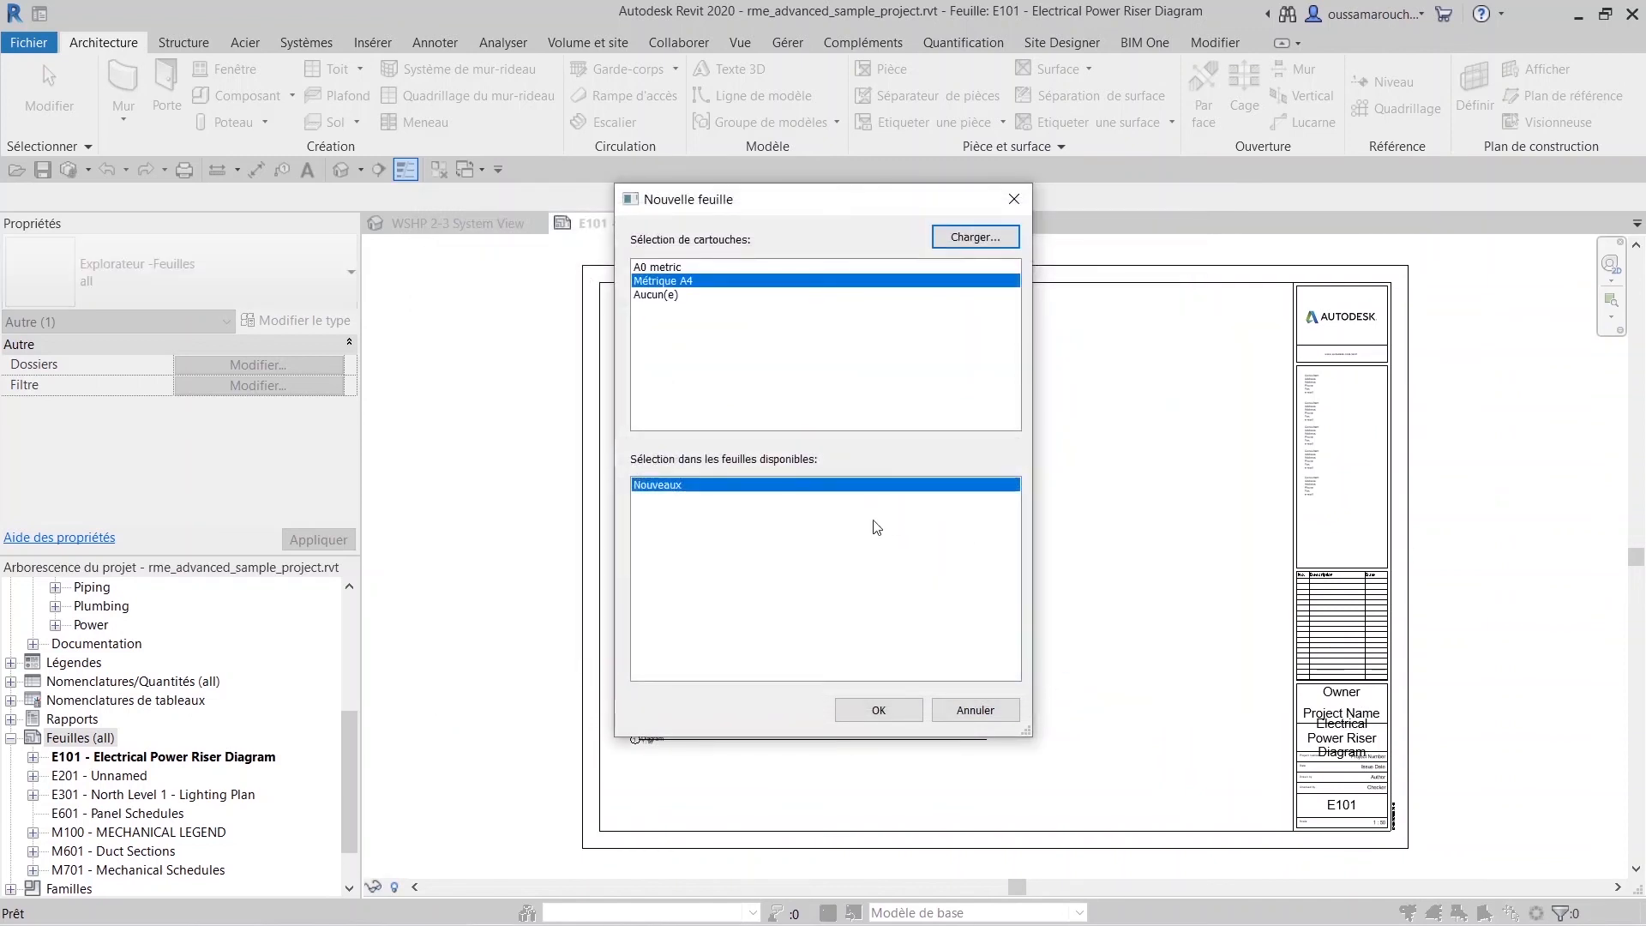
pyautogui.click(884, 709)
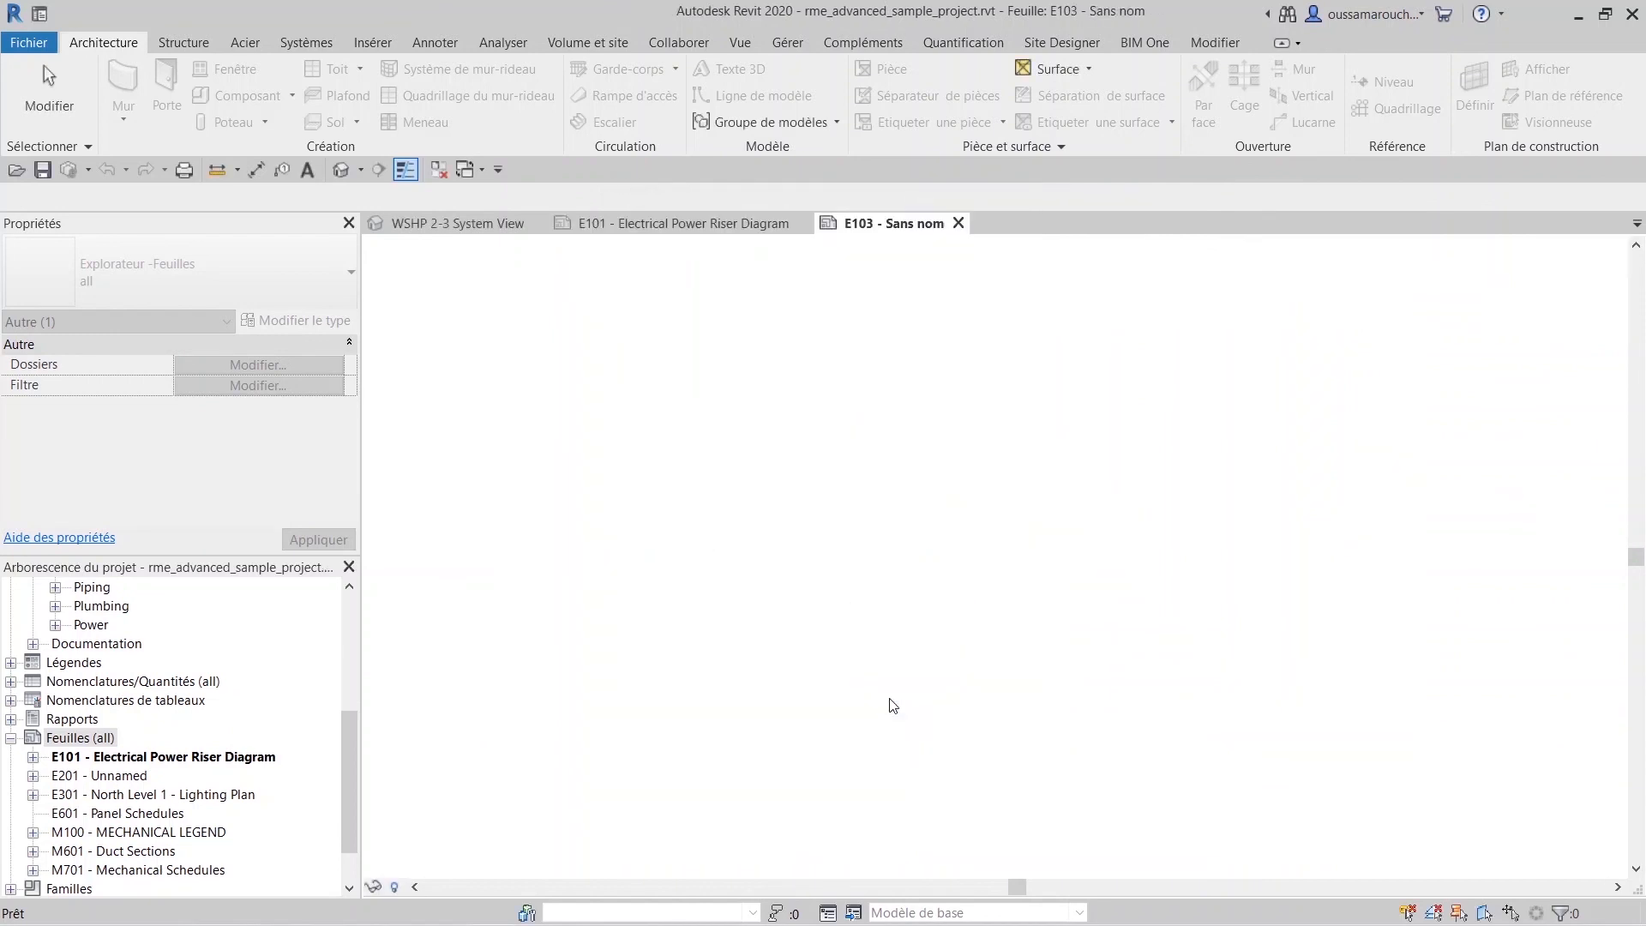
# Select the new sheet's A4 title block and set the sheet name to "format A 4".
pyautogui.scroll(-2, 1286, 764)
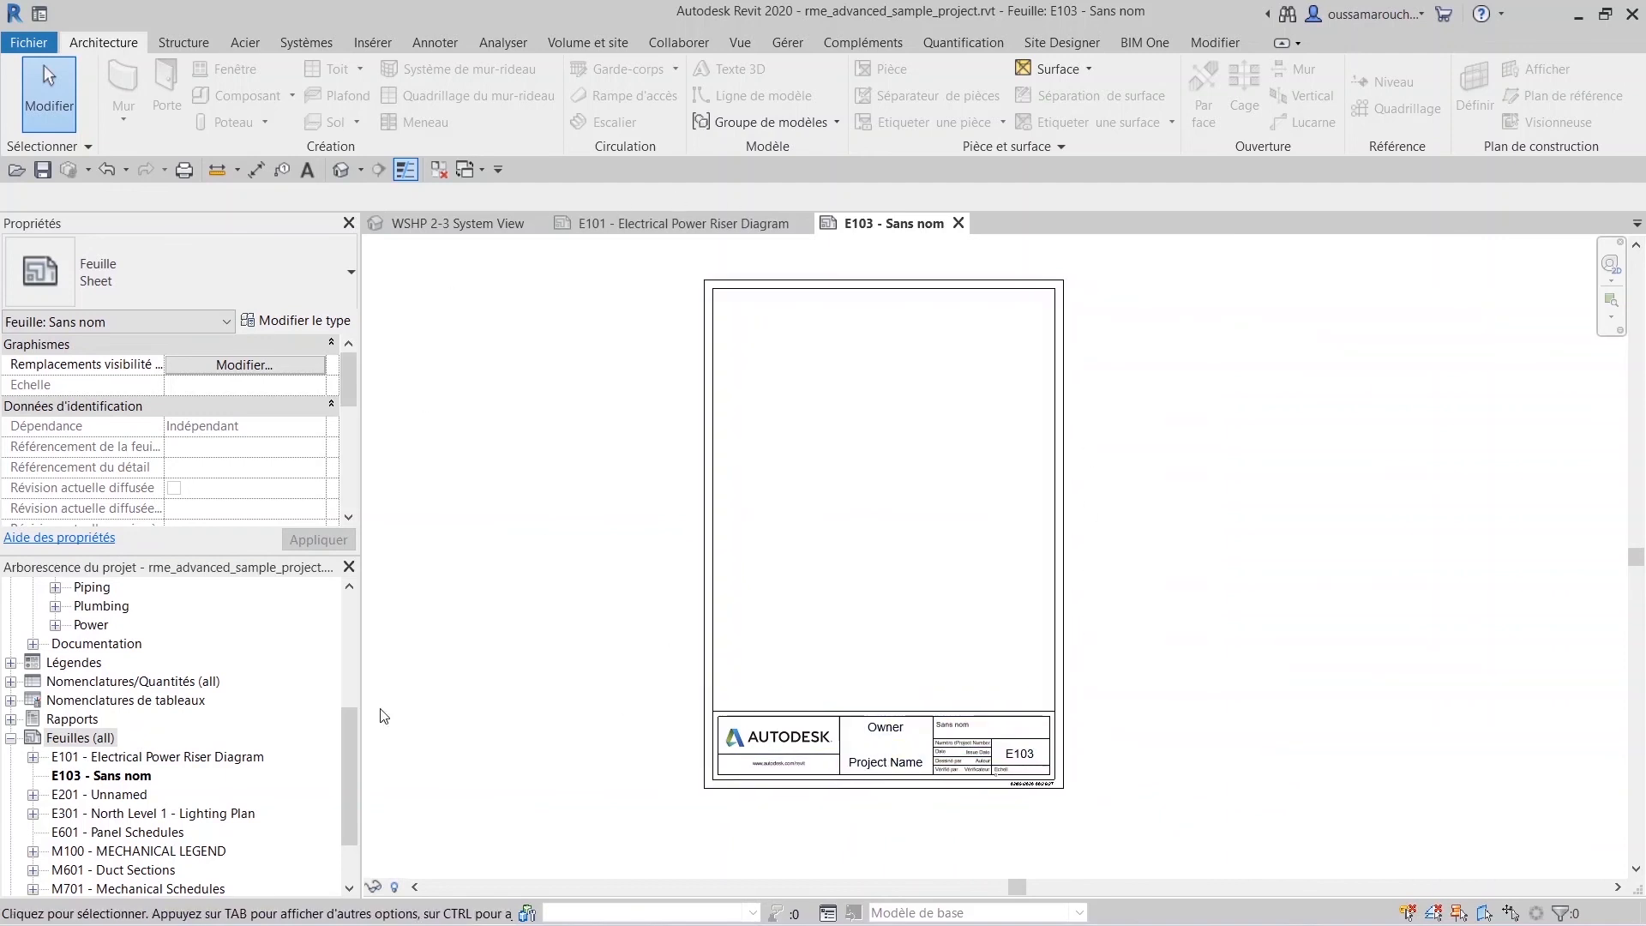
pyautogui.click(1024, 785)
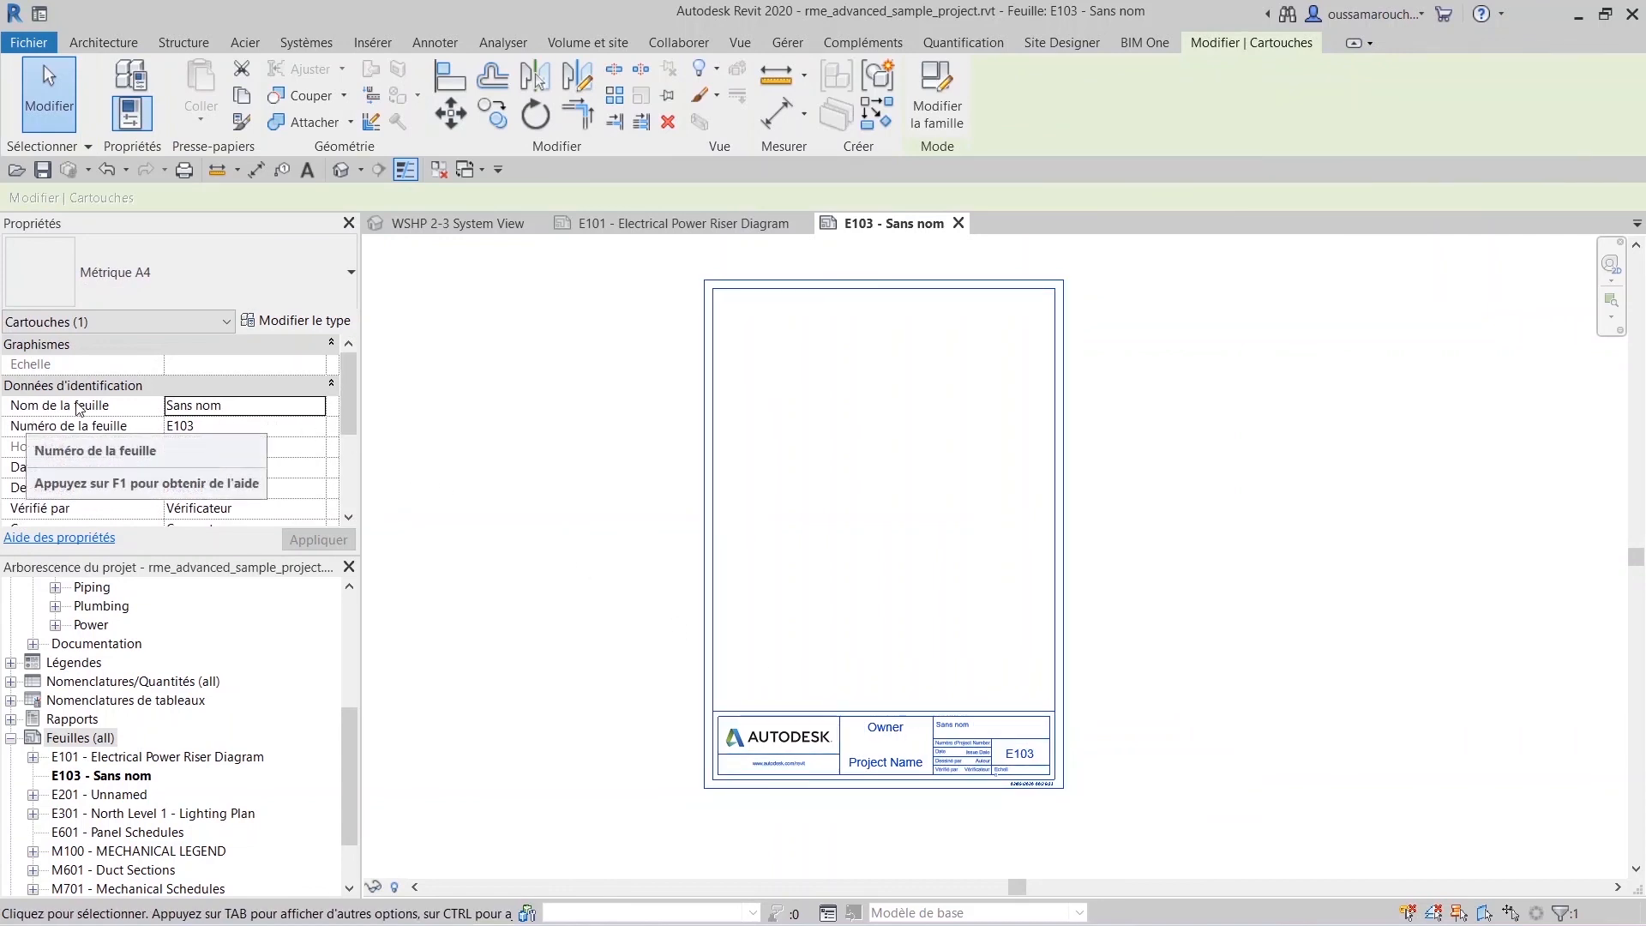
pyautogui.click(305, 409)
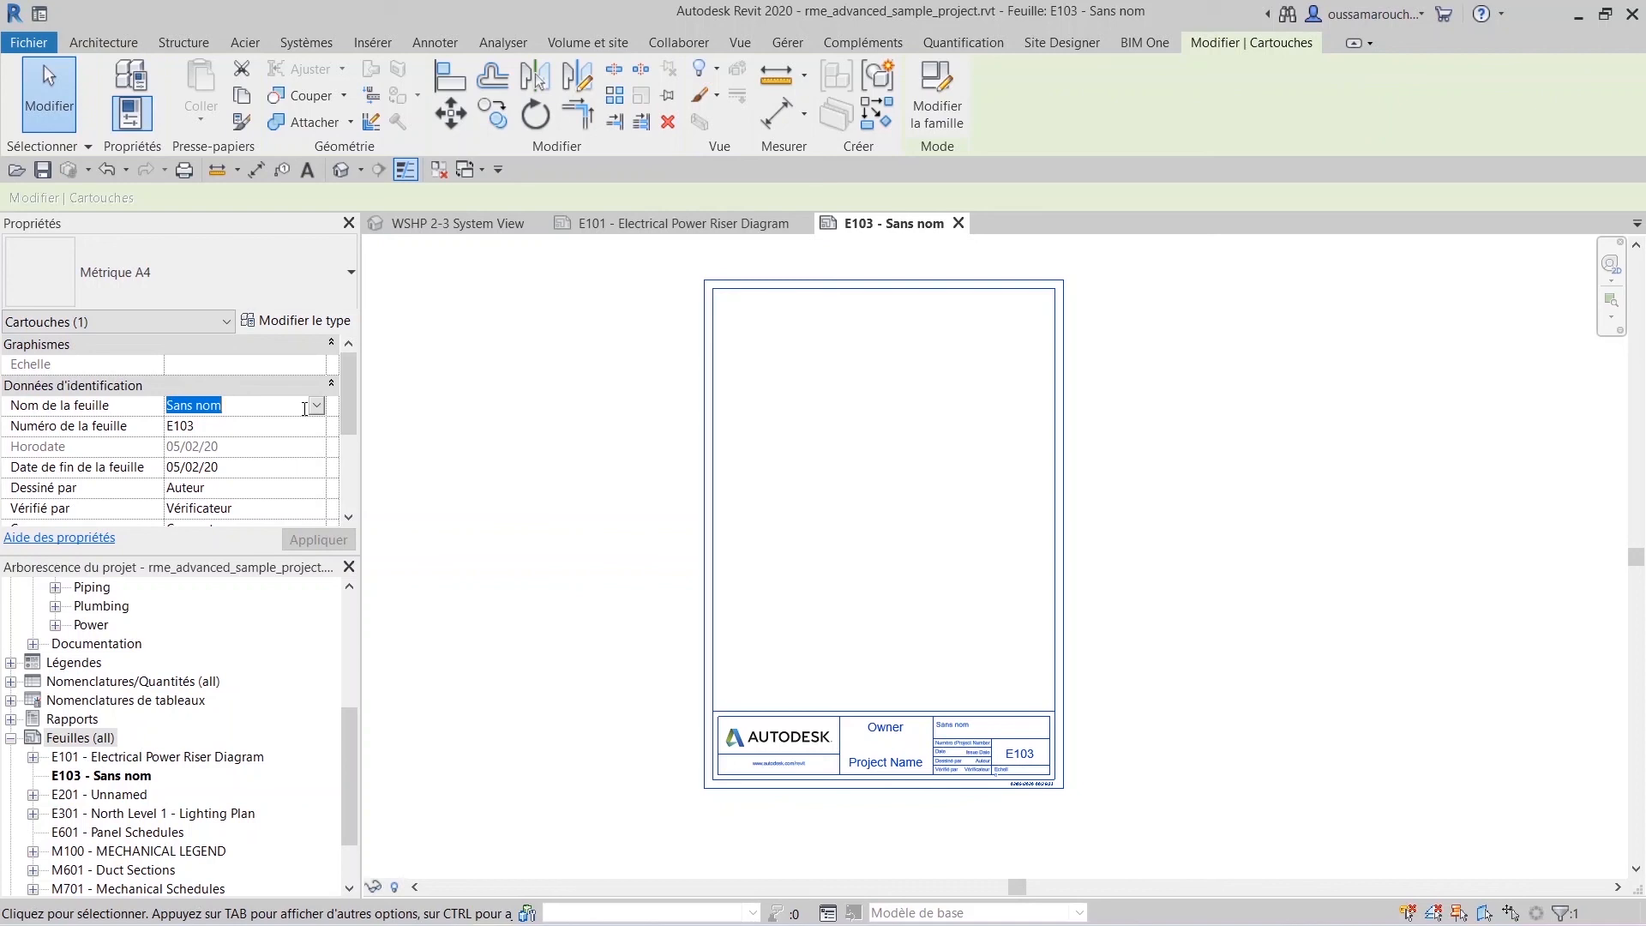
pyautogui.write('fr')
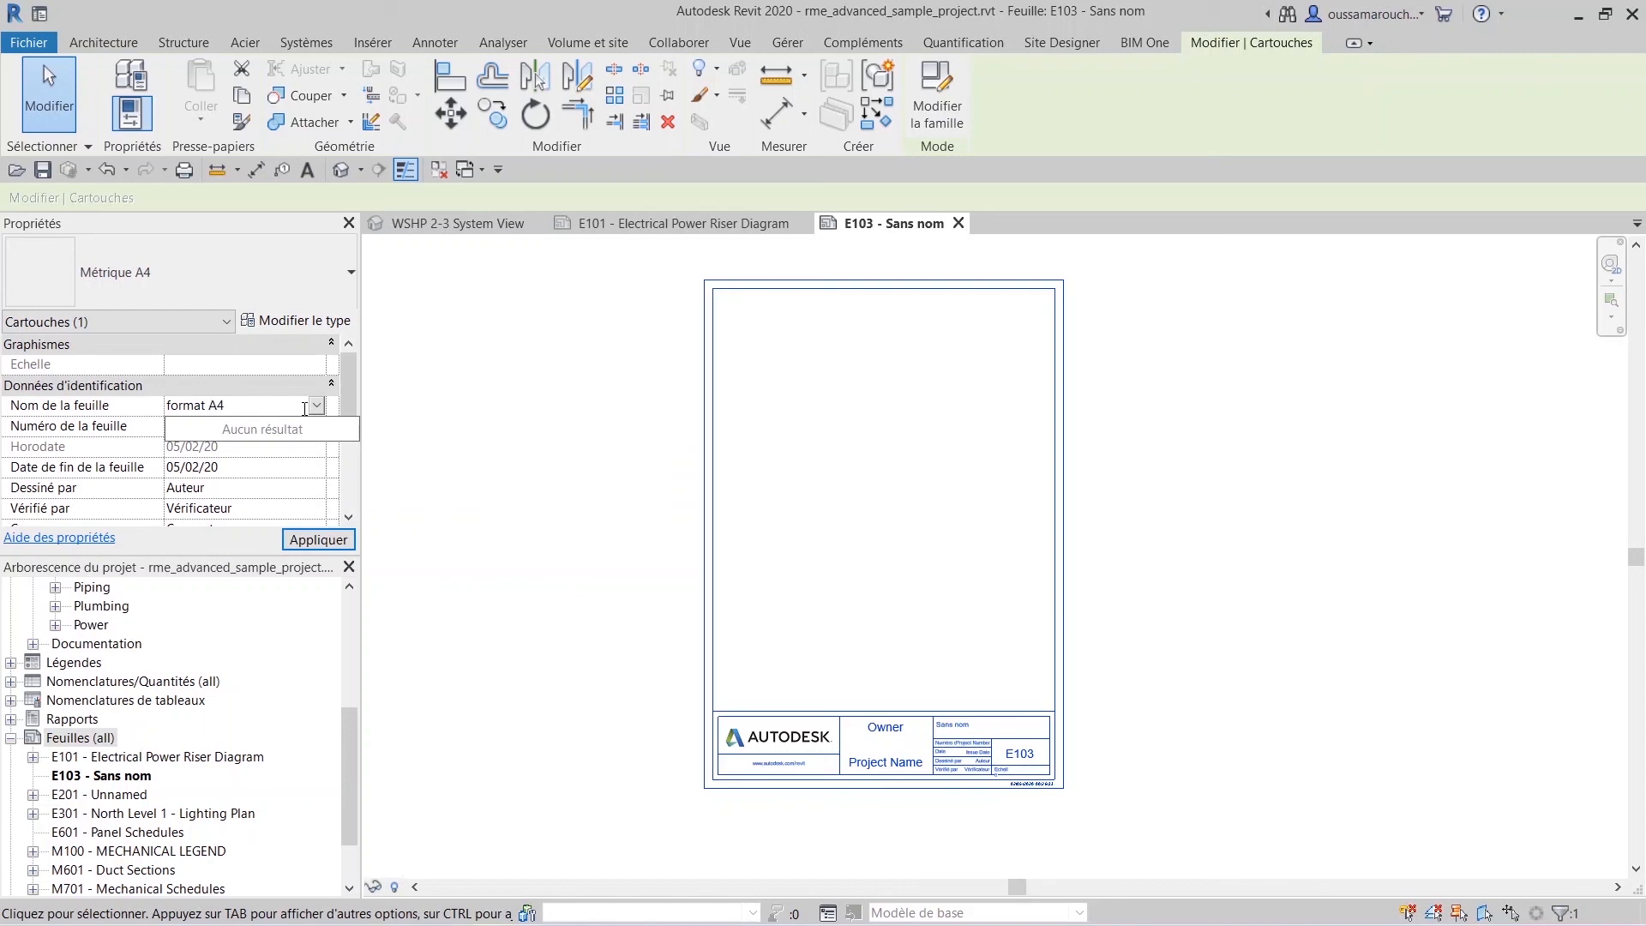
pyautogui.click(300, 538)
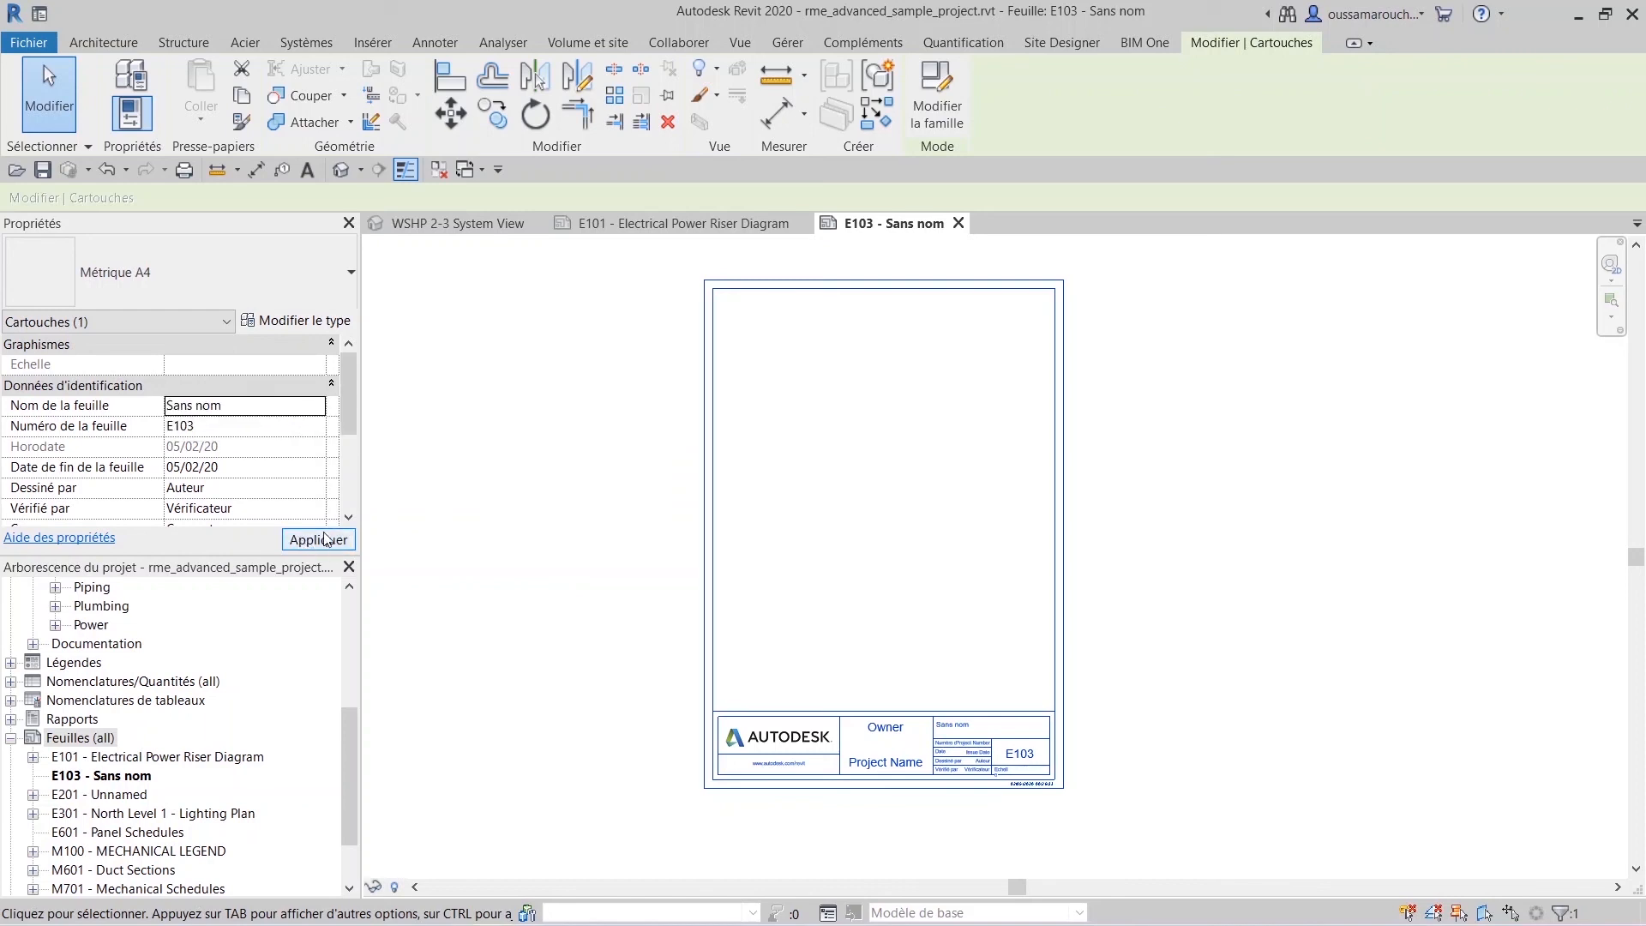
pyautogui.click(328, 545)
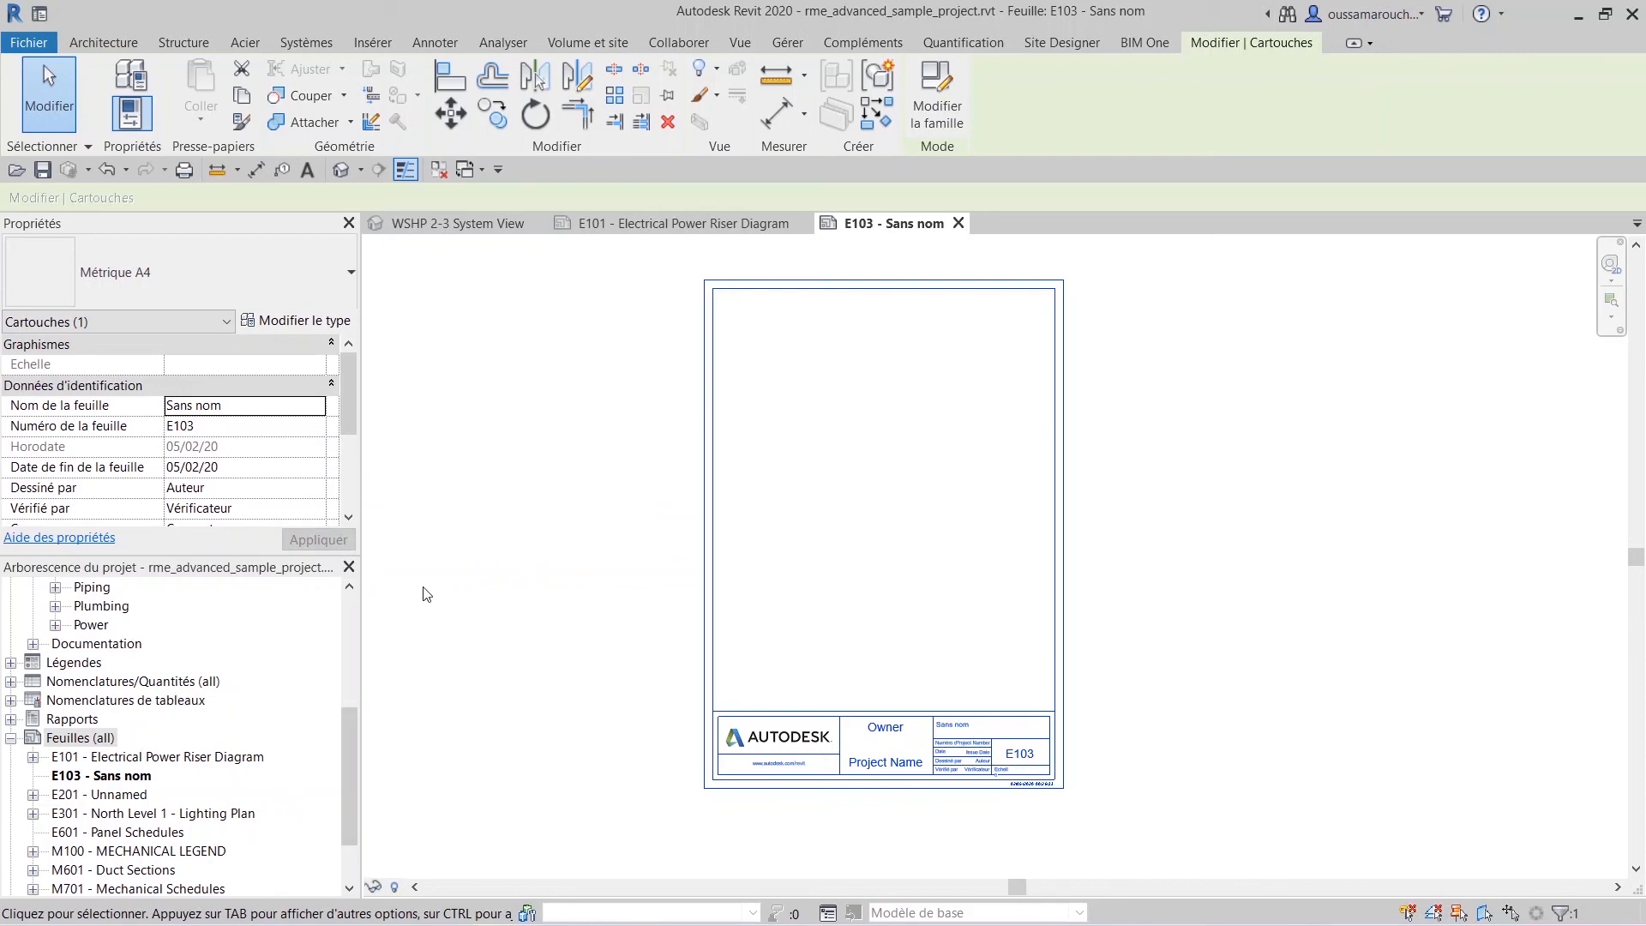
pyautogui.click(252, 403)
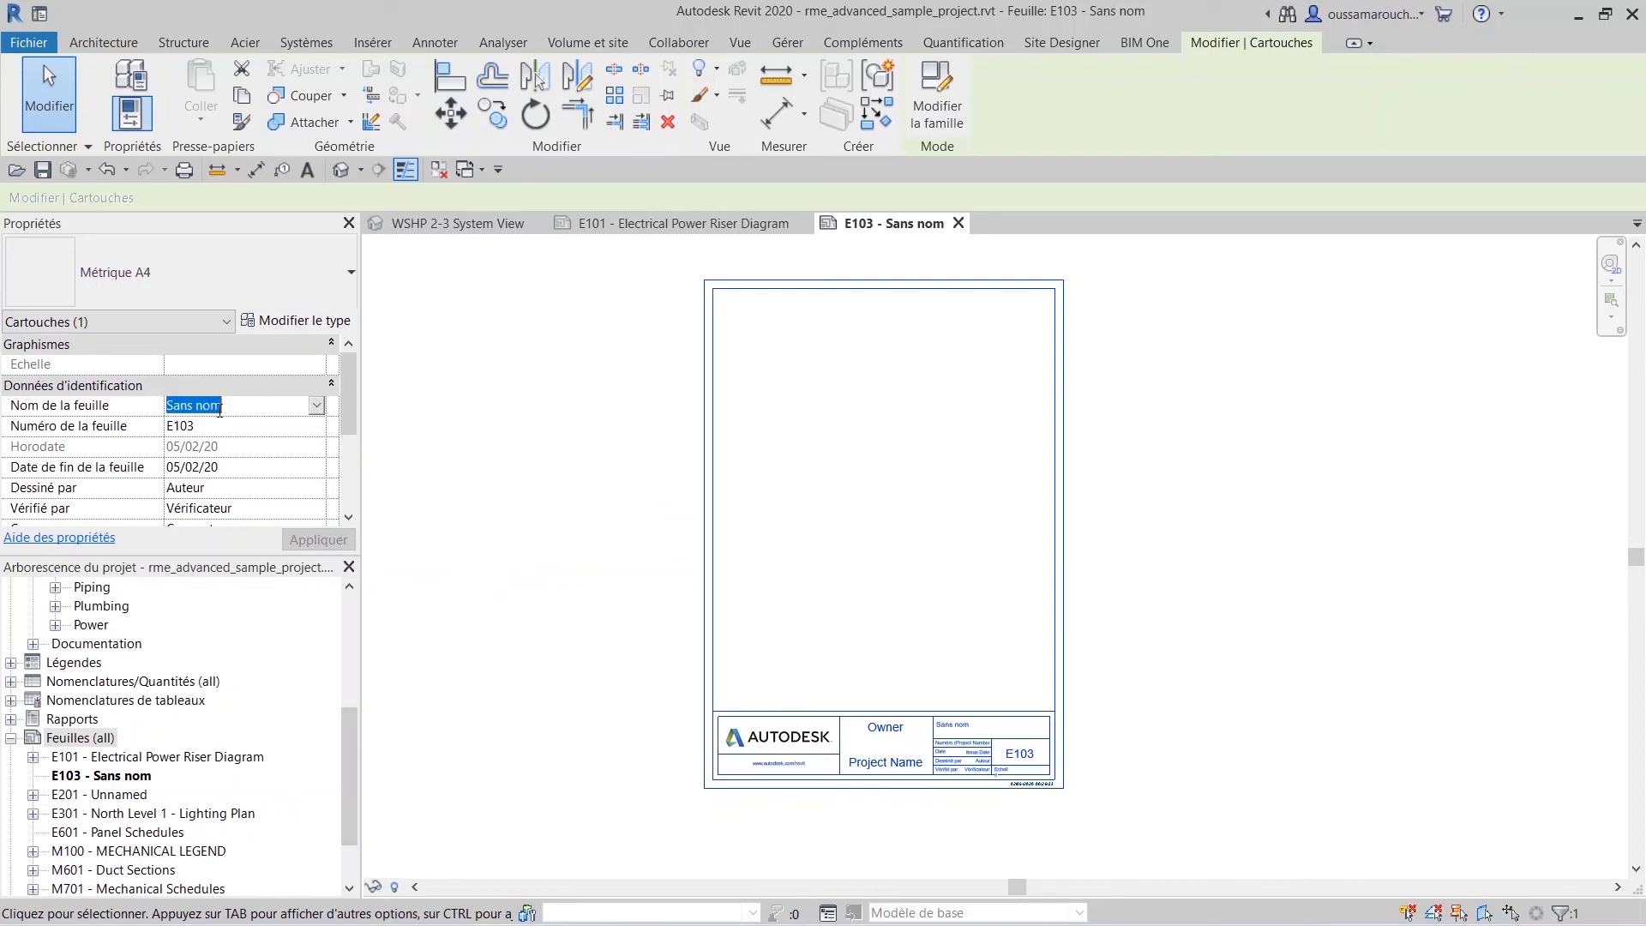
pyautogui.write('format A 4')
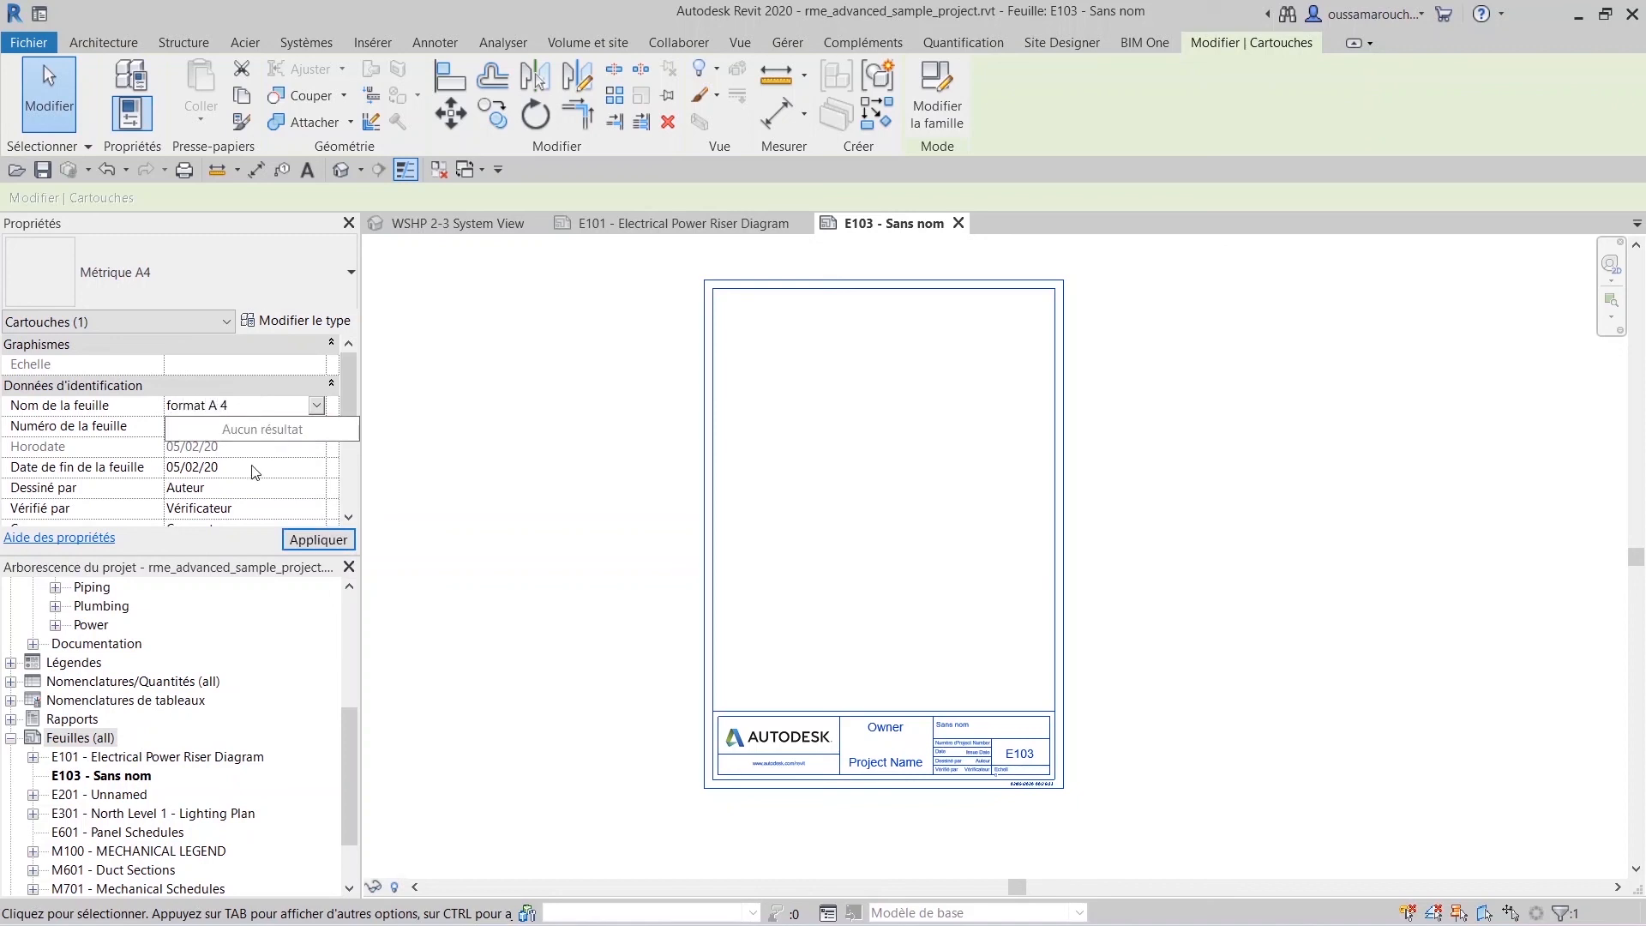
pyautogui.click(315, 540)
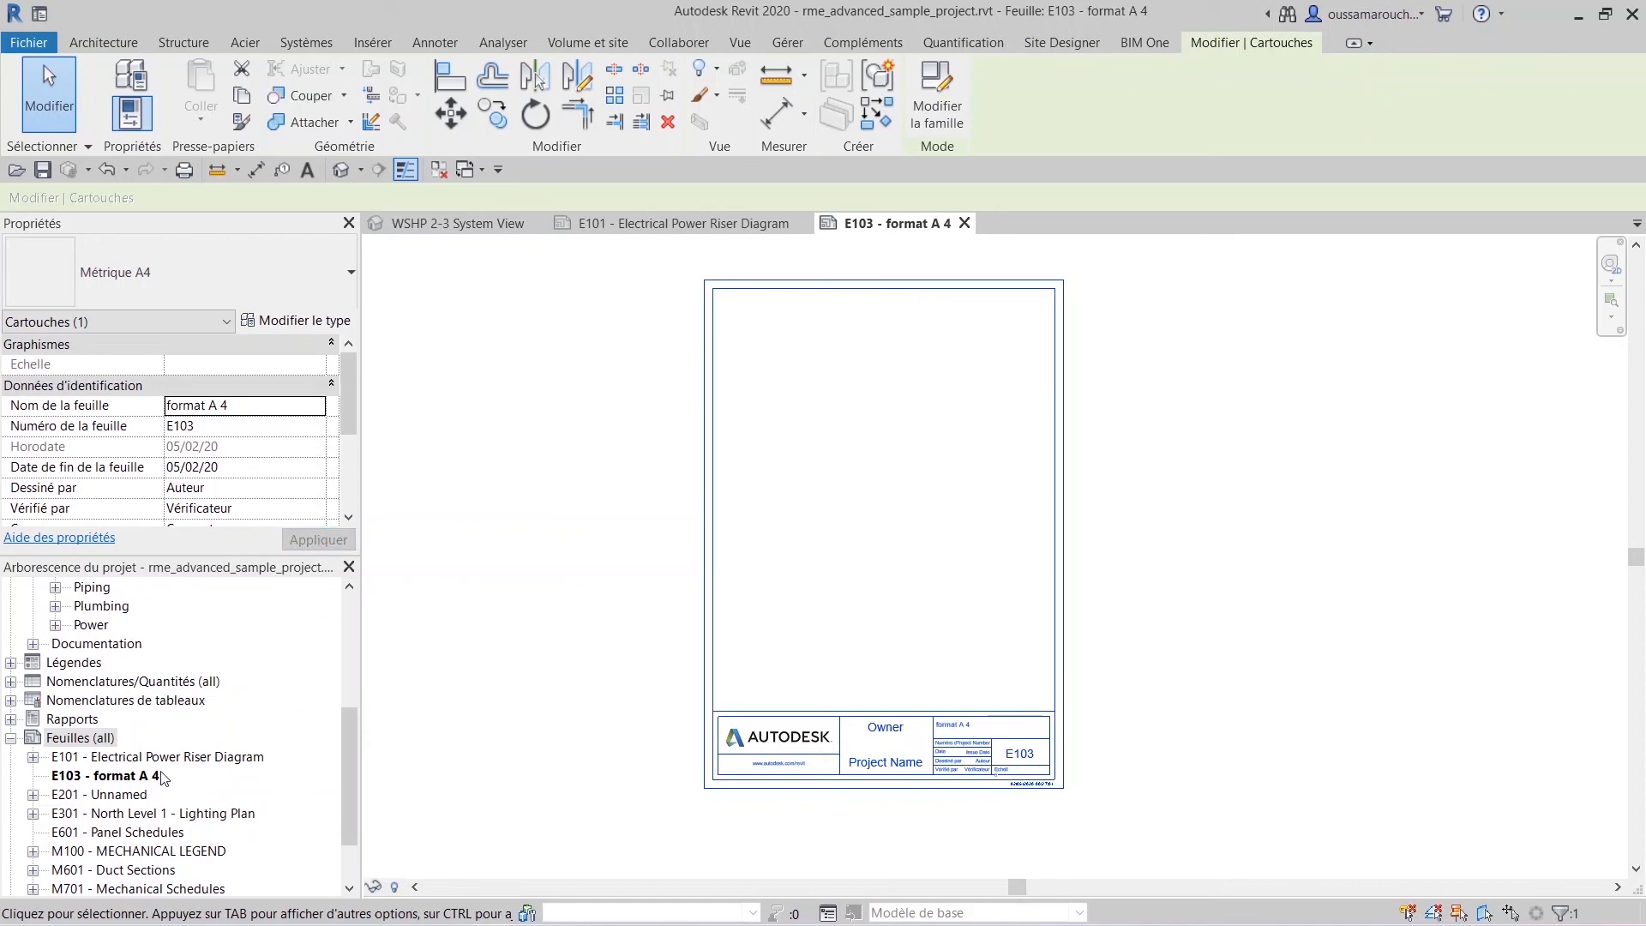
# Change the sheet number of the format A 4 sheet to 8.
pyautogui.click(206, 426)
pyautogui.moveTo(217, 428); pyautogui.dragTo(127, 425)
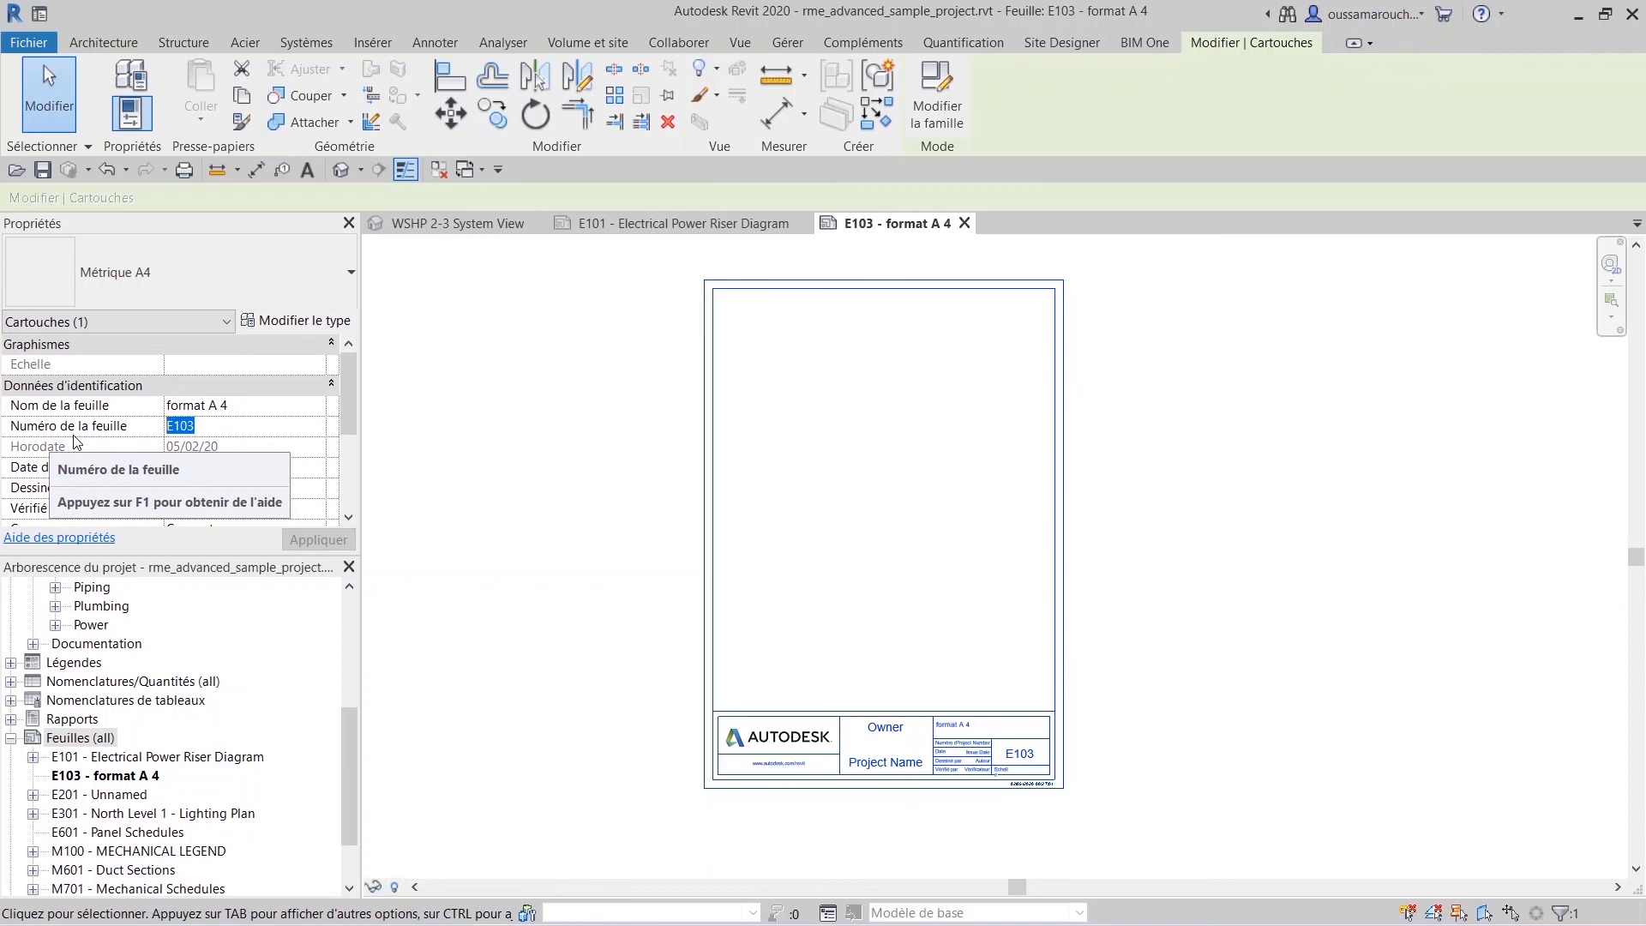
pyautogui.write('8')
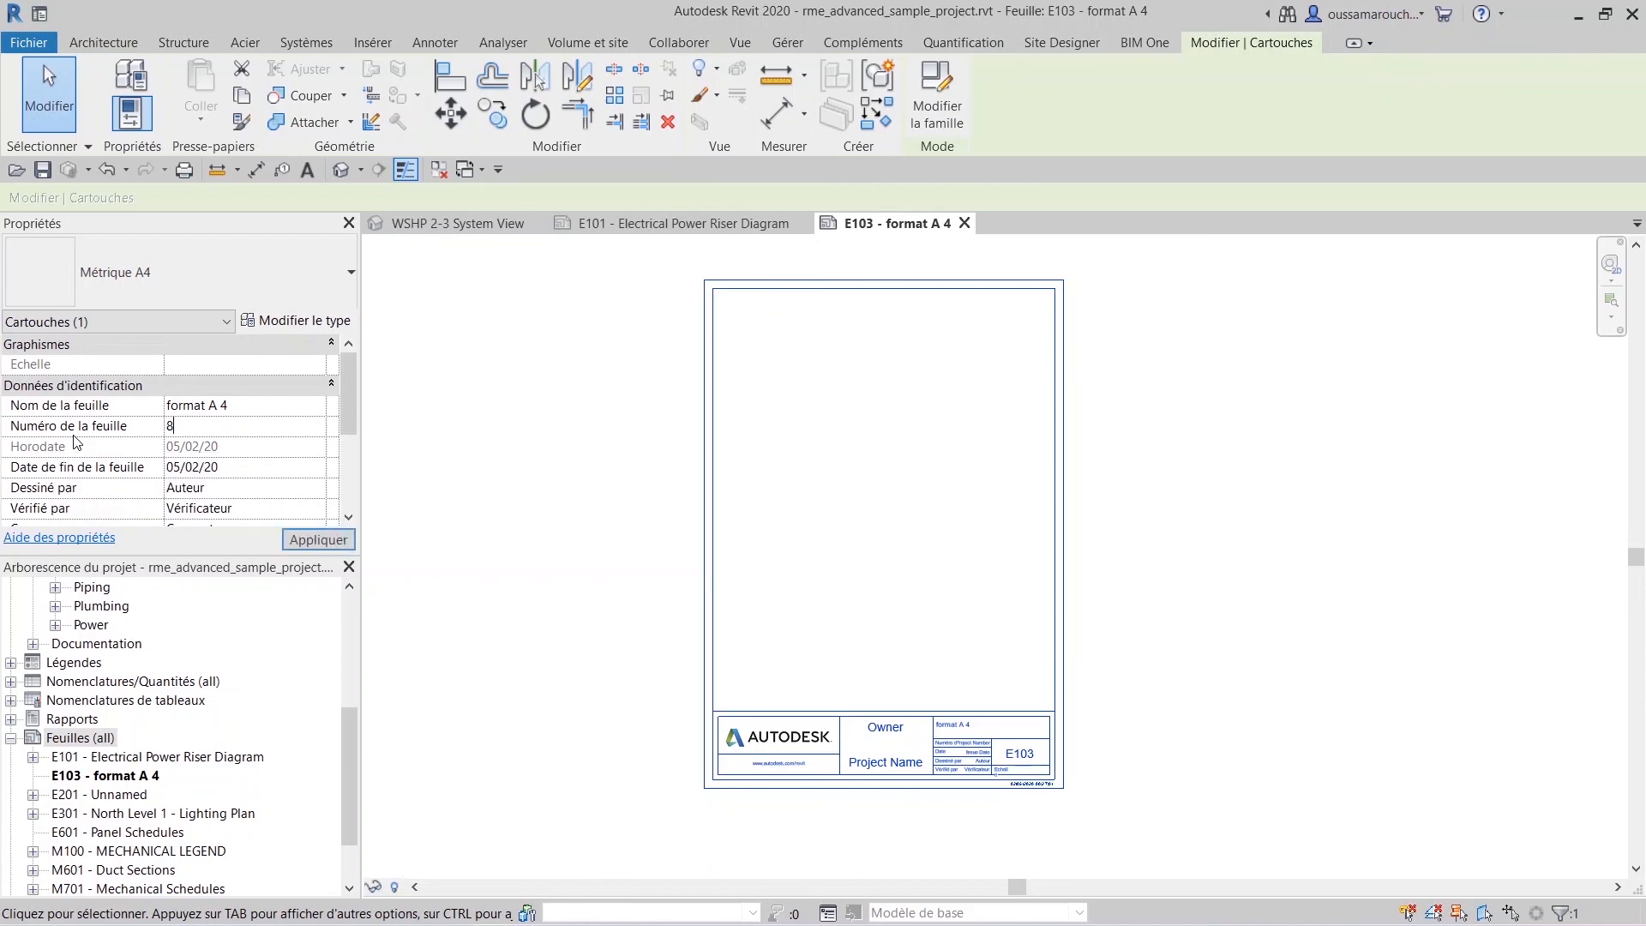
pyautogui.click(317, 541)
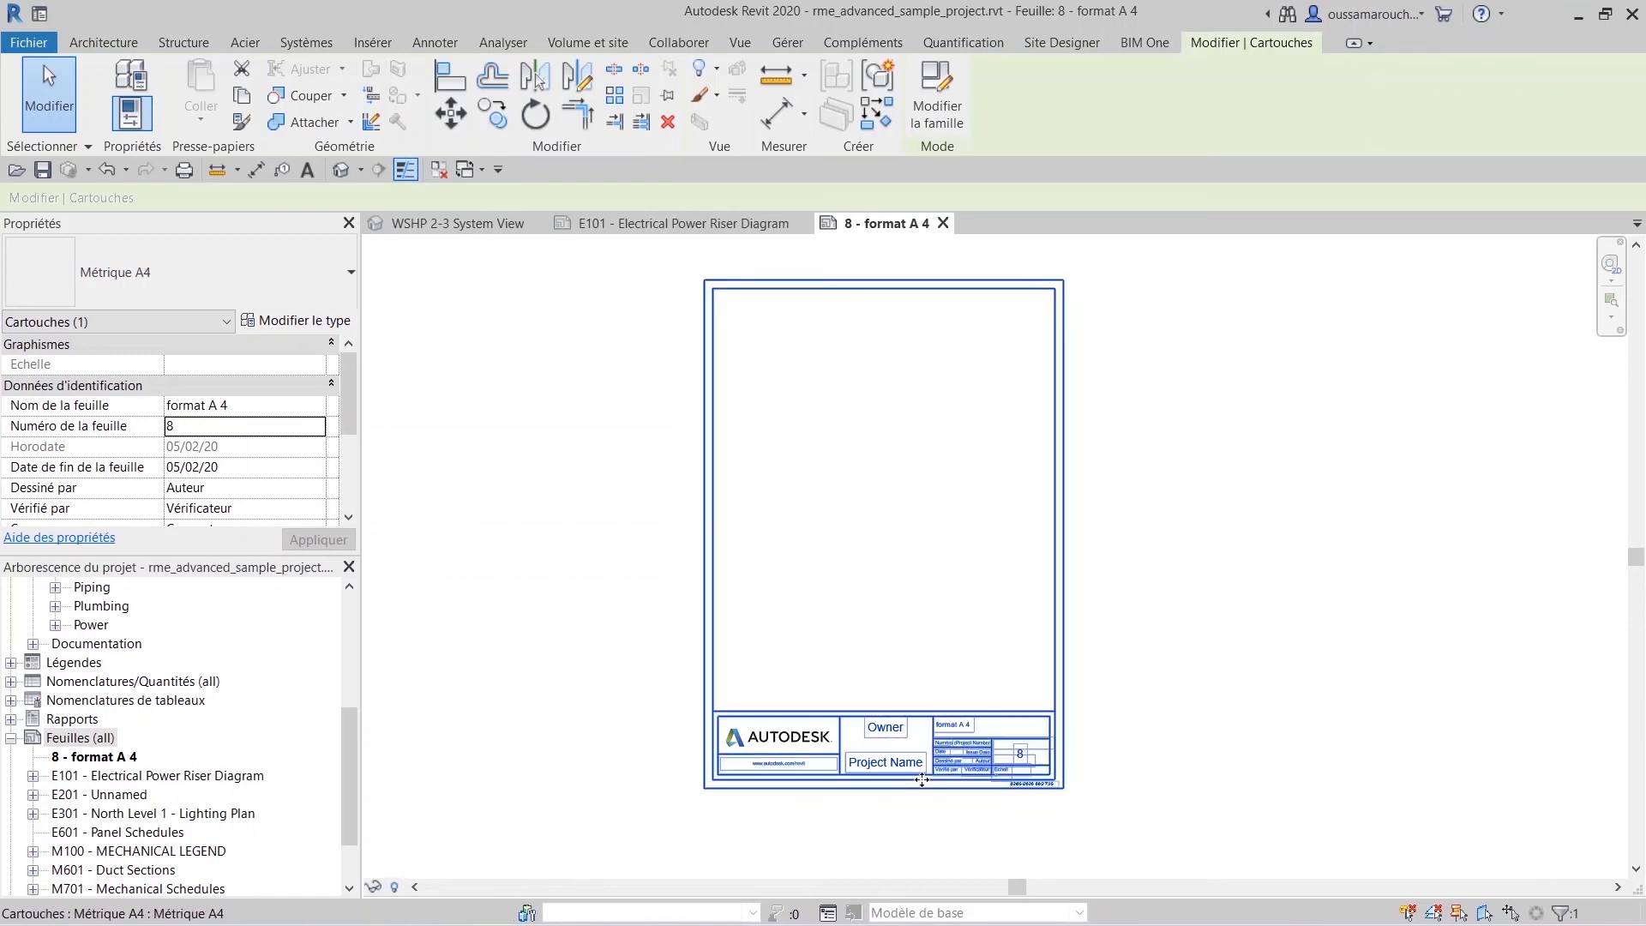
# Open the title block's family for editing and preview the Nouvelle taille (métrique).rft template in the Cartouches folder for a new family.
pyautogui.click(937, 94)
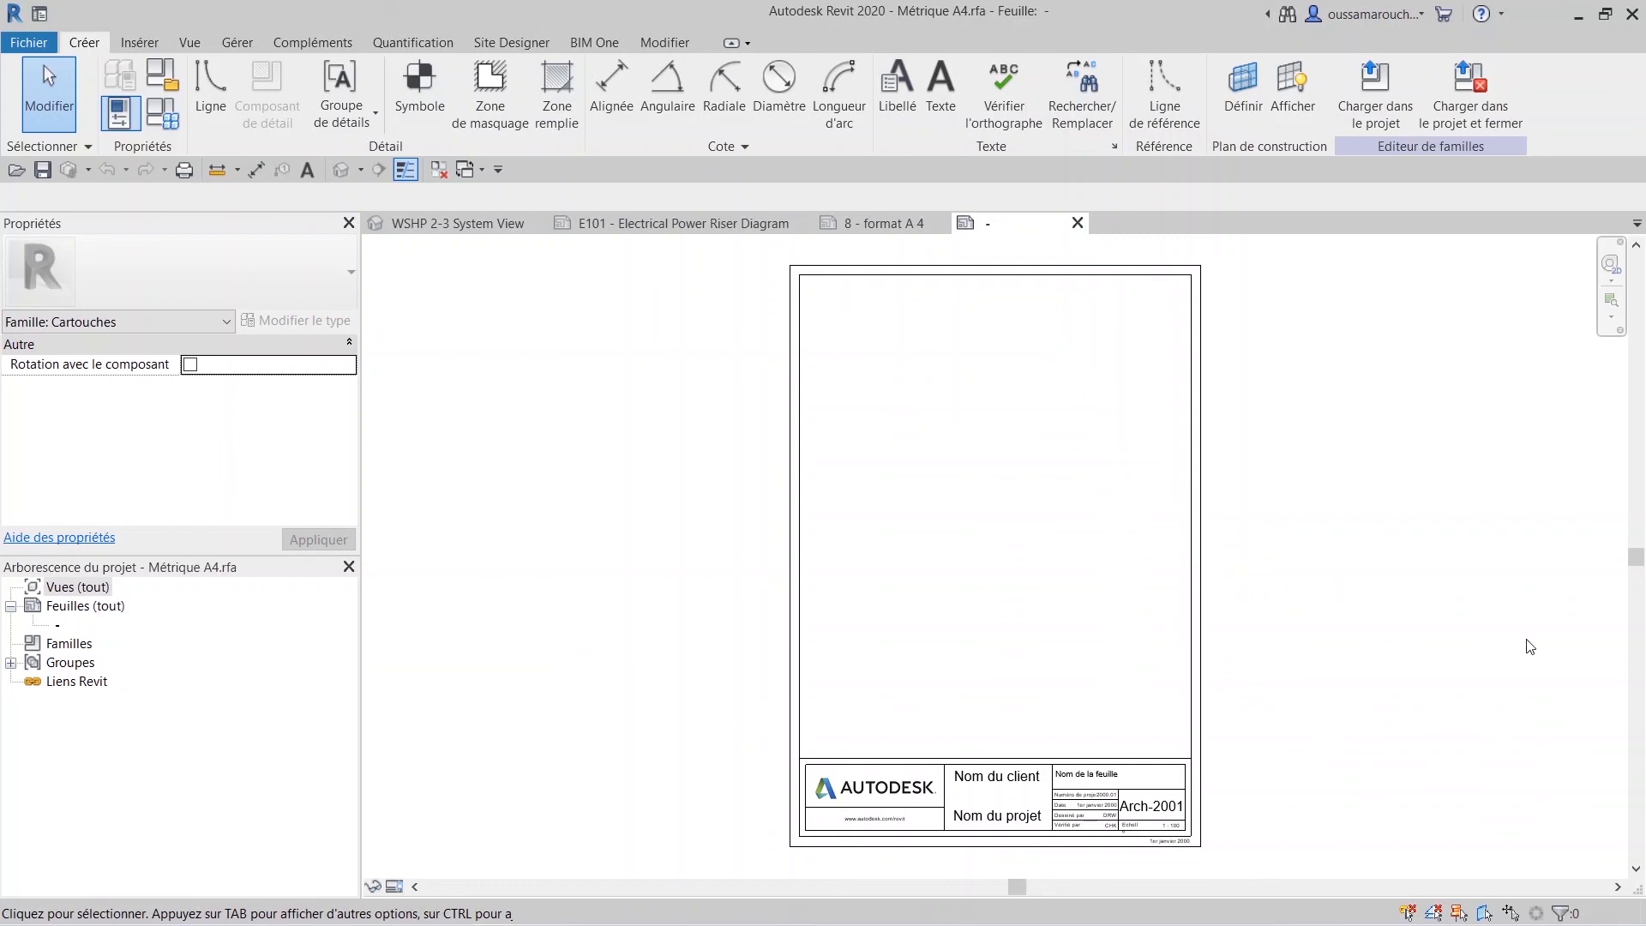
pyautogui.click(35, 43)
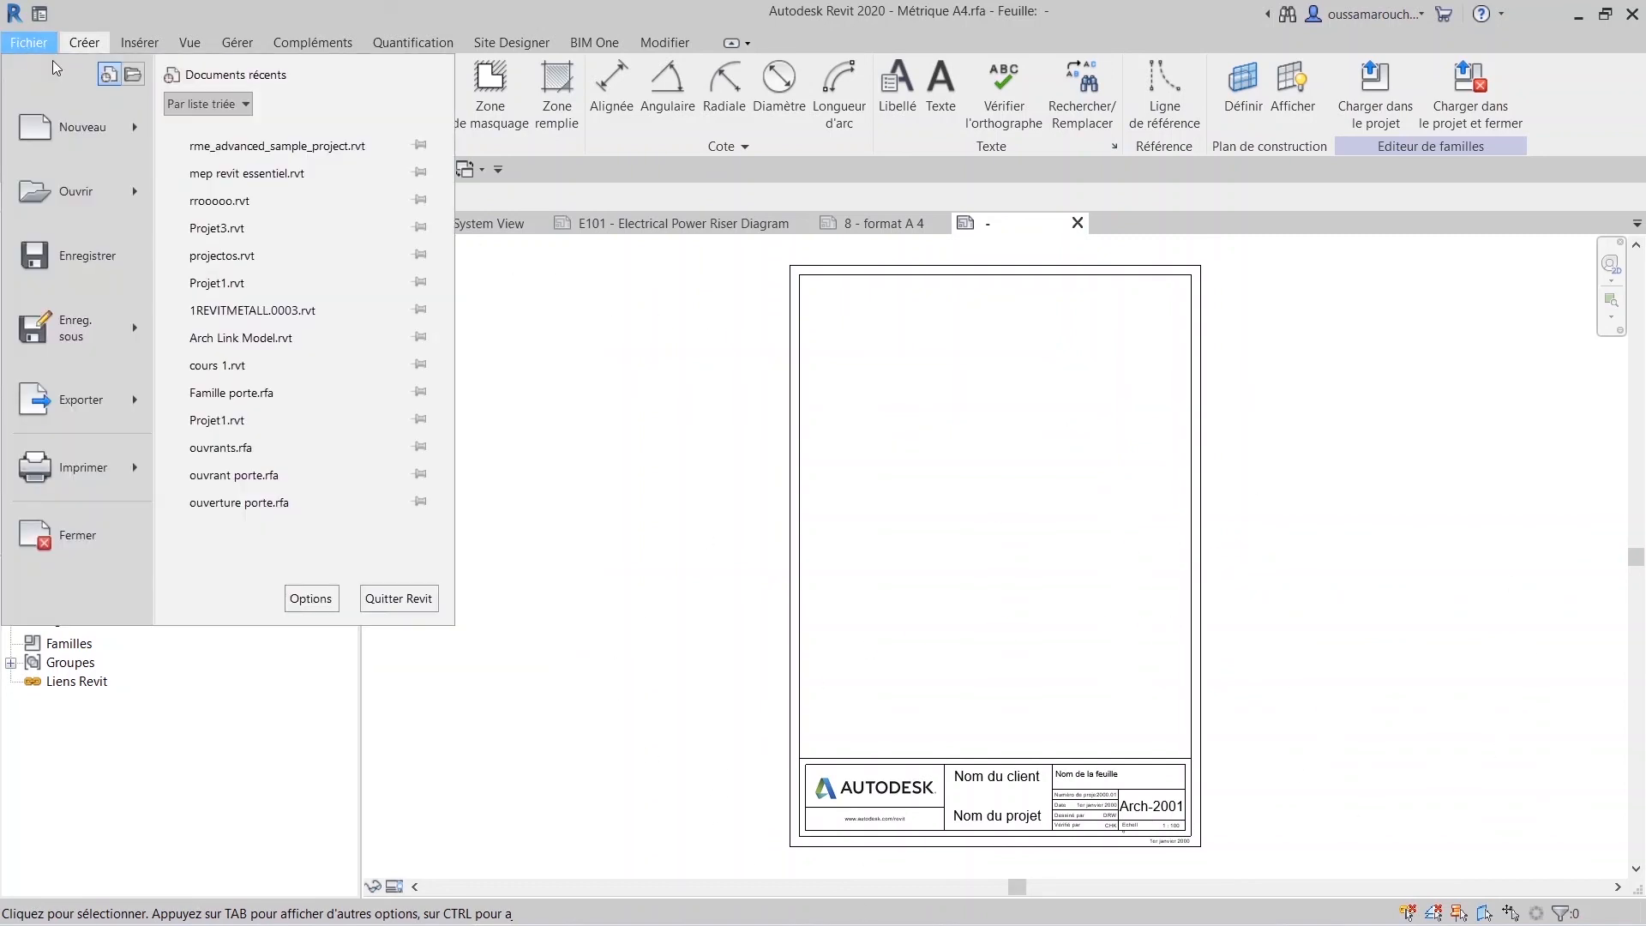
pyautogui.moveTo(135, 128)
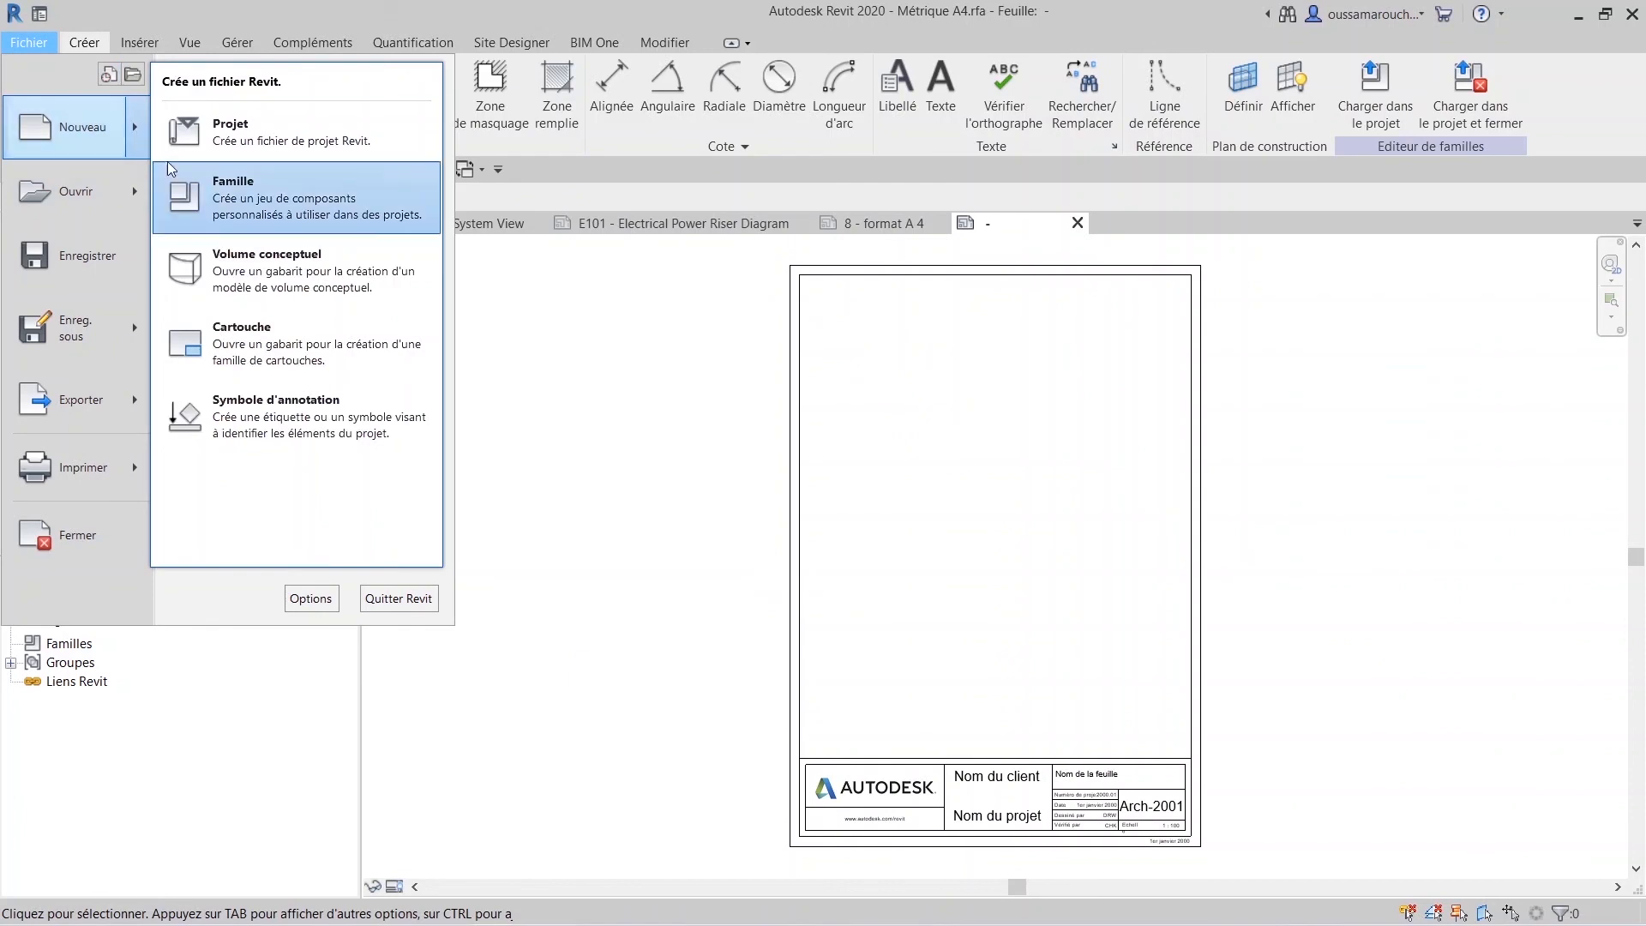
pyautogui.click(292, 204)
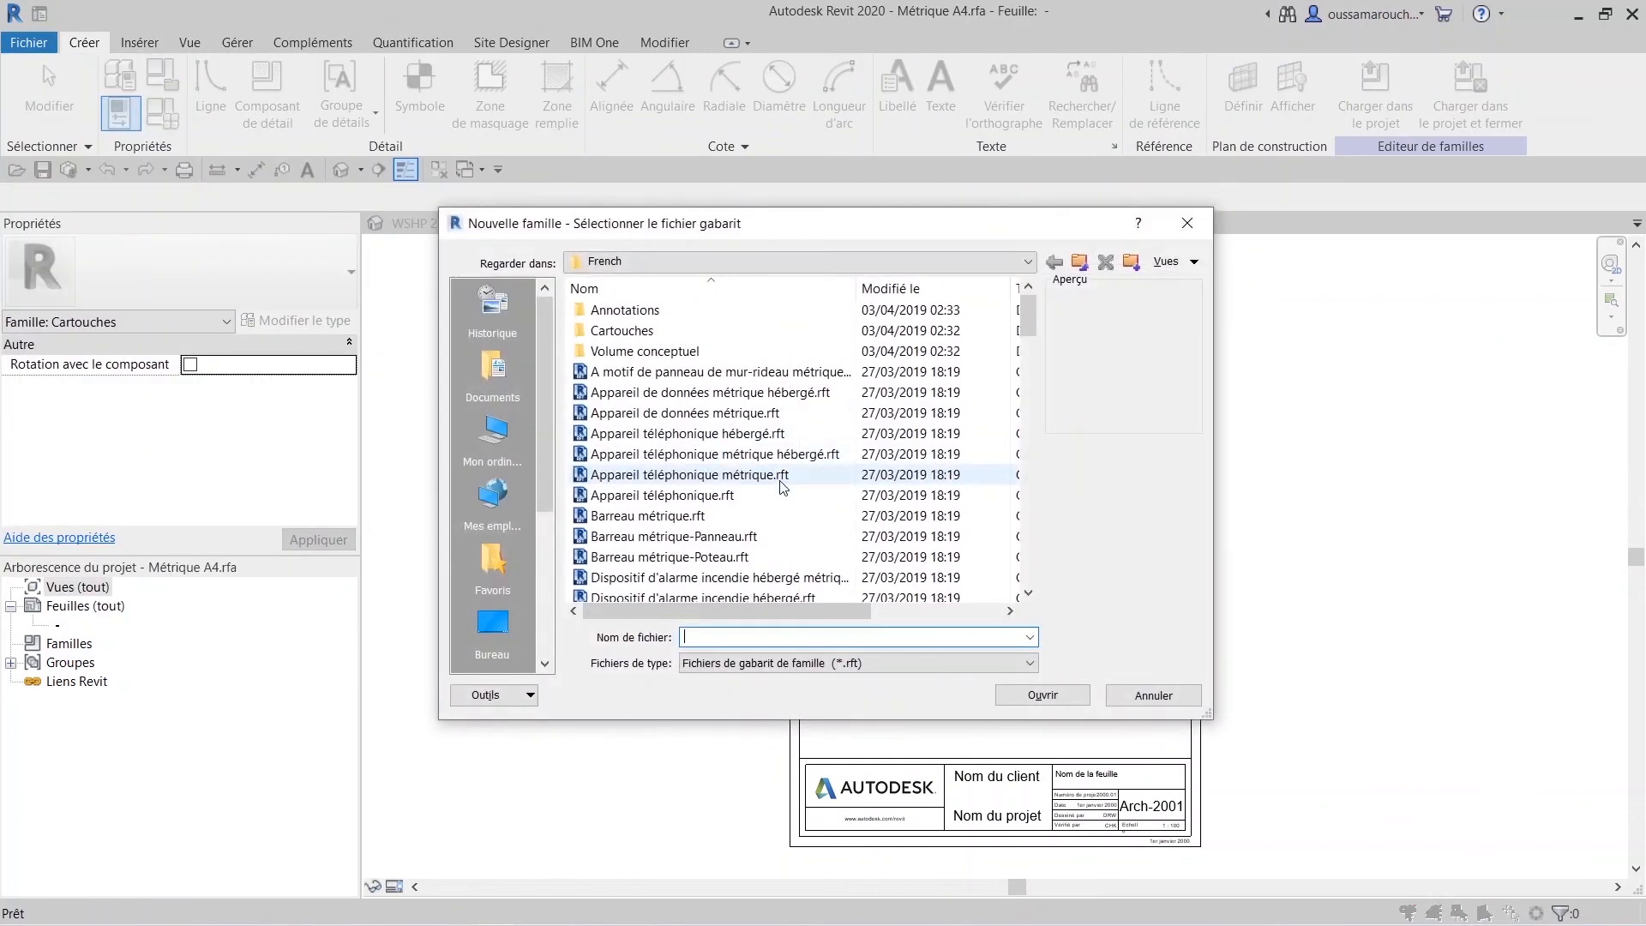
pyautogui.click(731, 330)
pyautogui.click(670, 330)
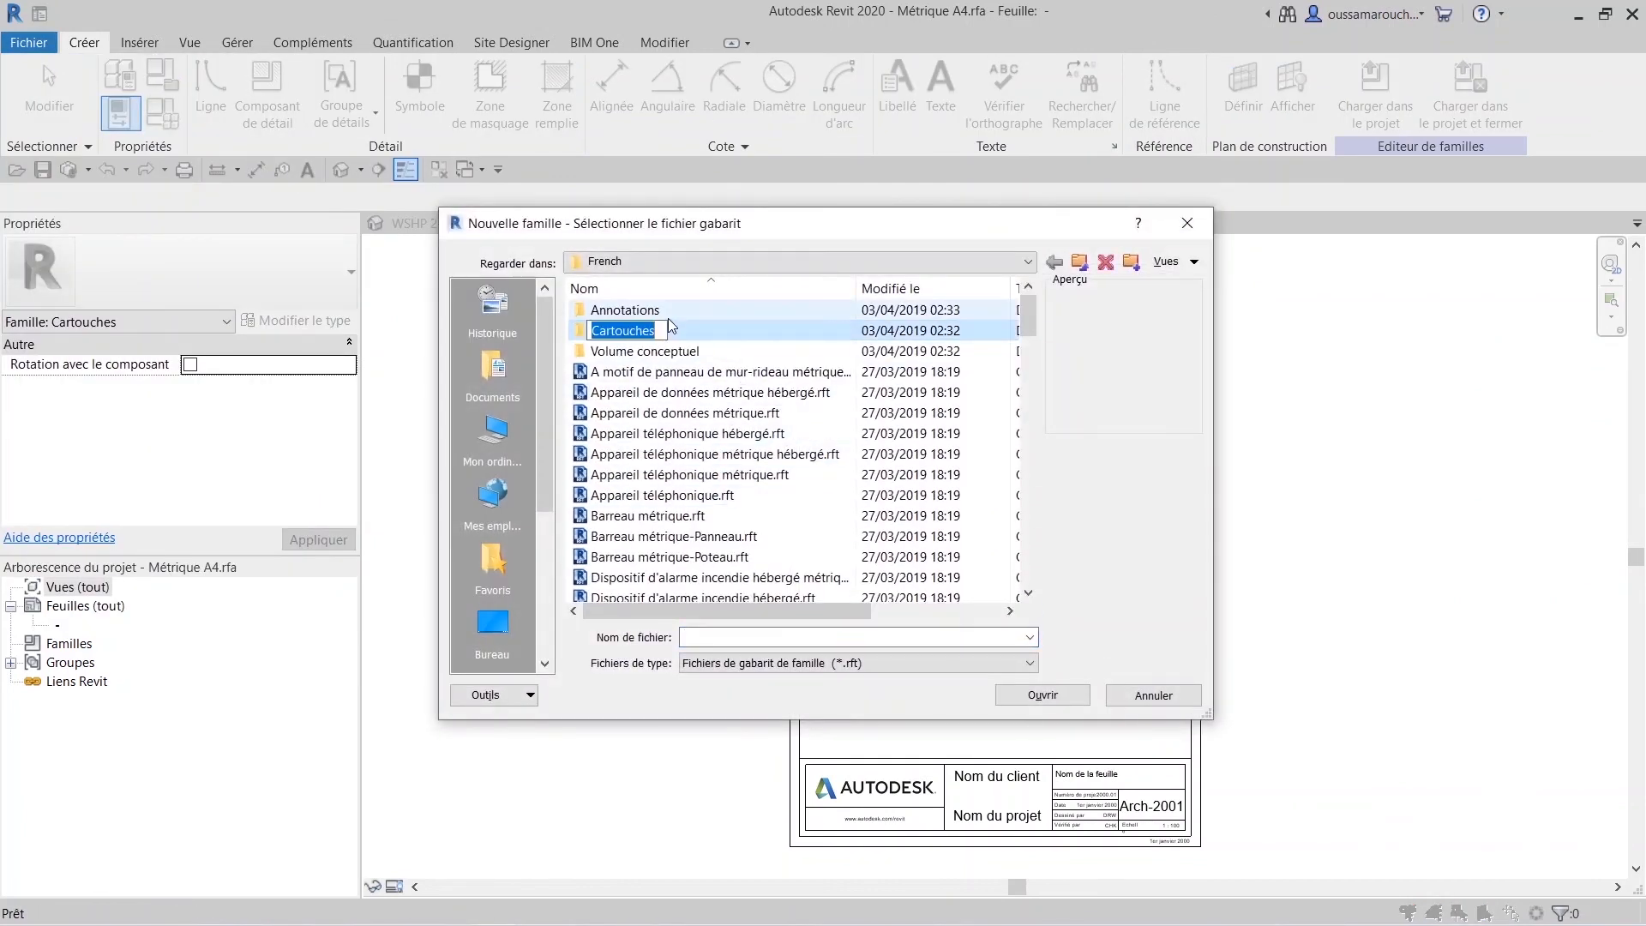
pyautogui.doubleClick(645, 331)
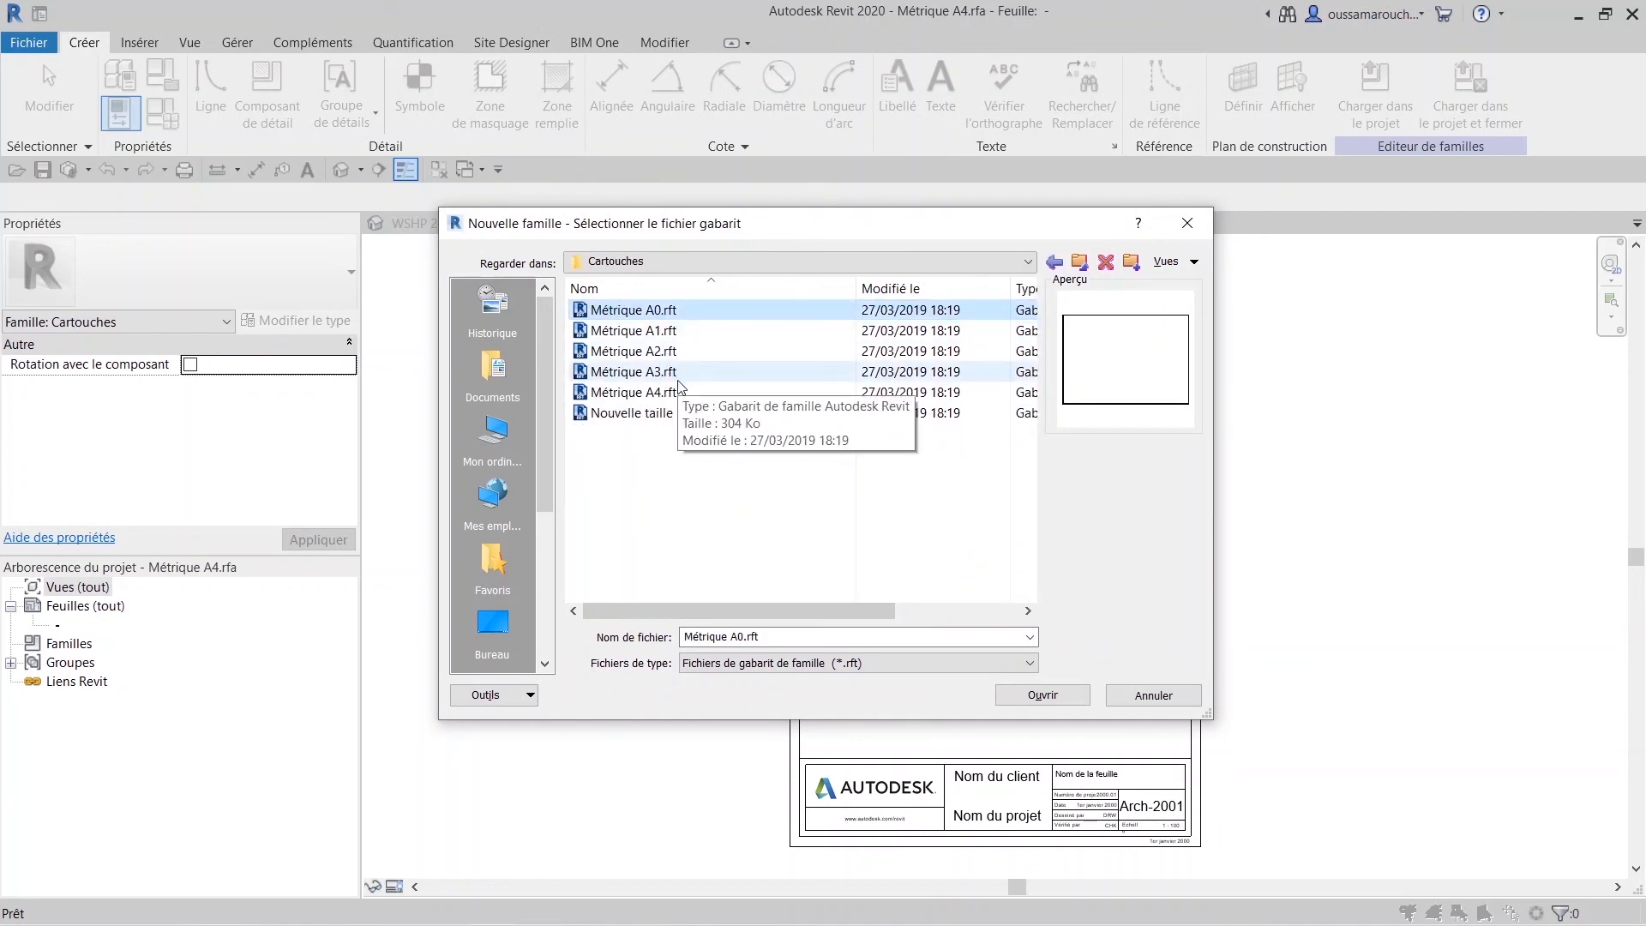
pyautogui.click(711, 417)
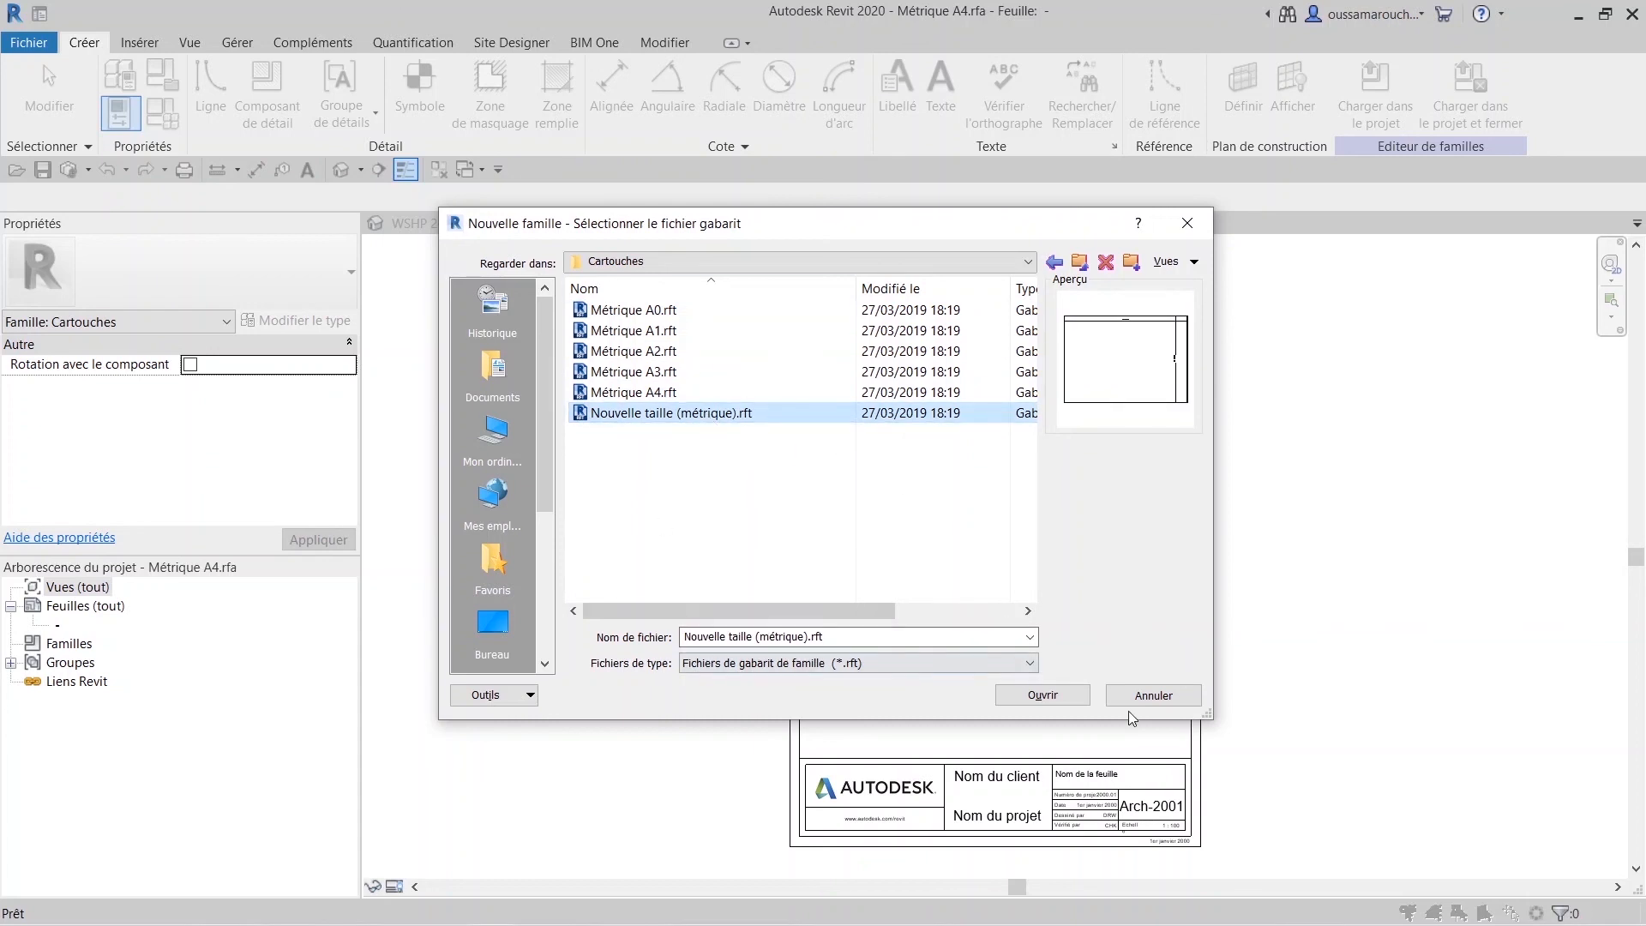
pyautogui.click(1153, 695)
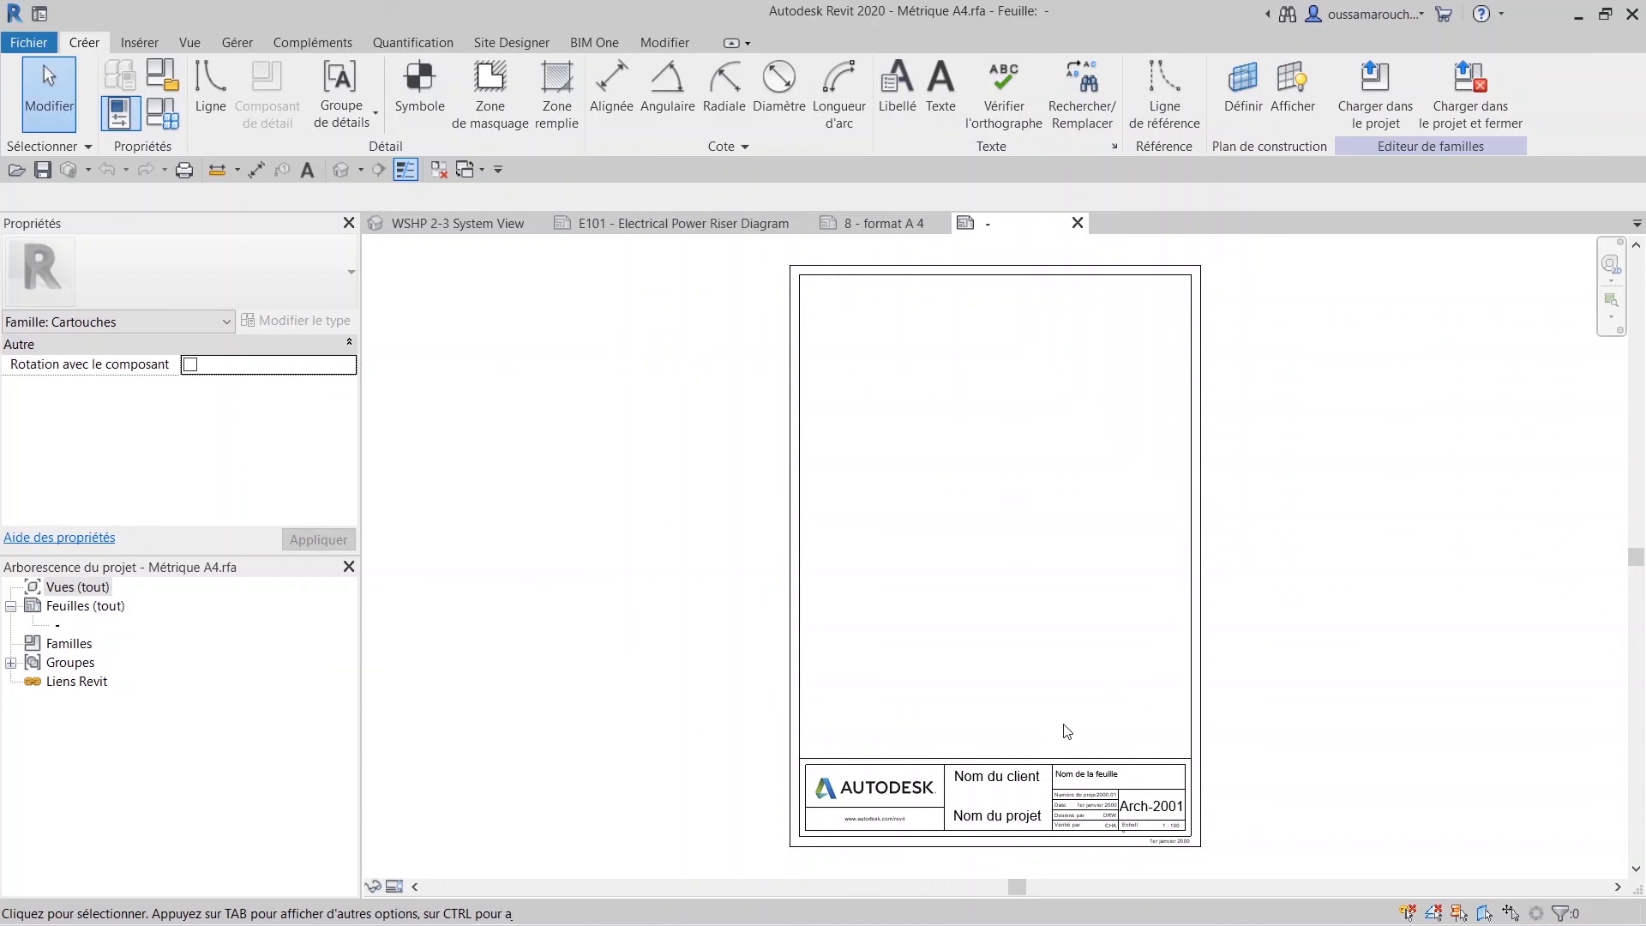
# Delete the Autodesk logo image and the web address text from the title block family.
pyautogui.click(898, 798)
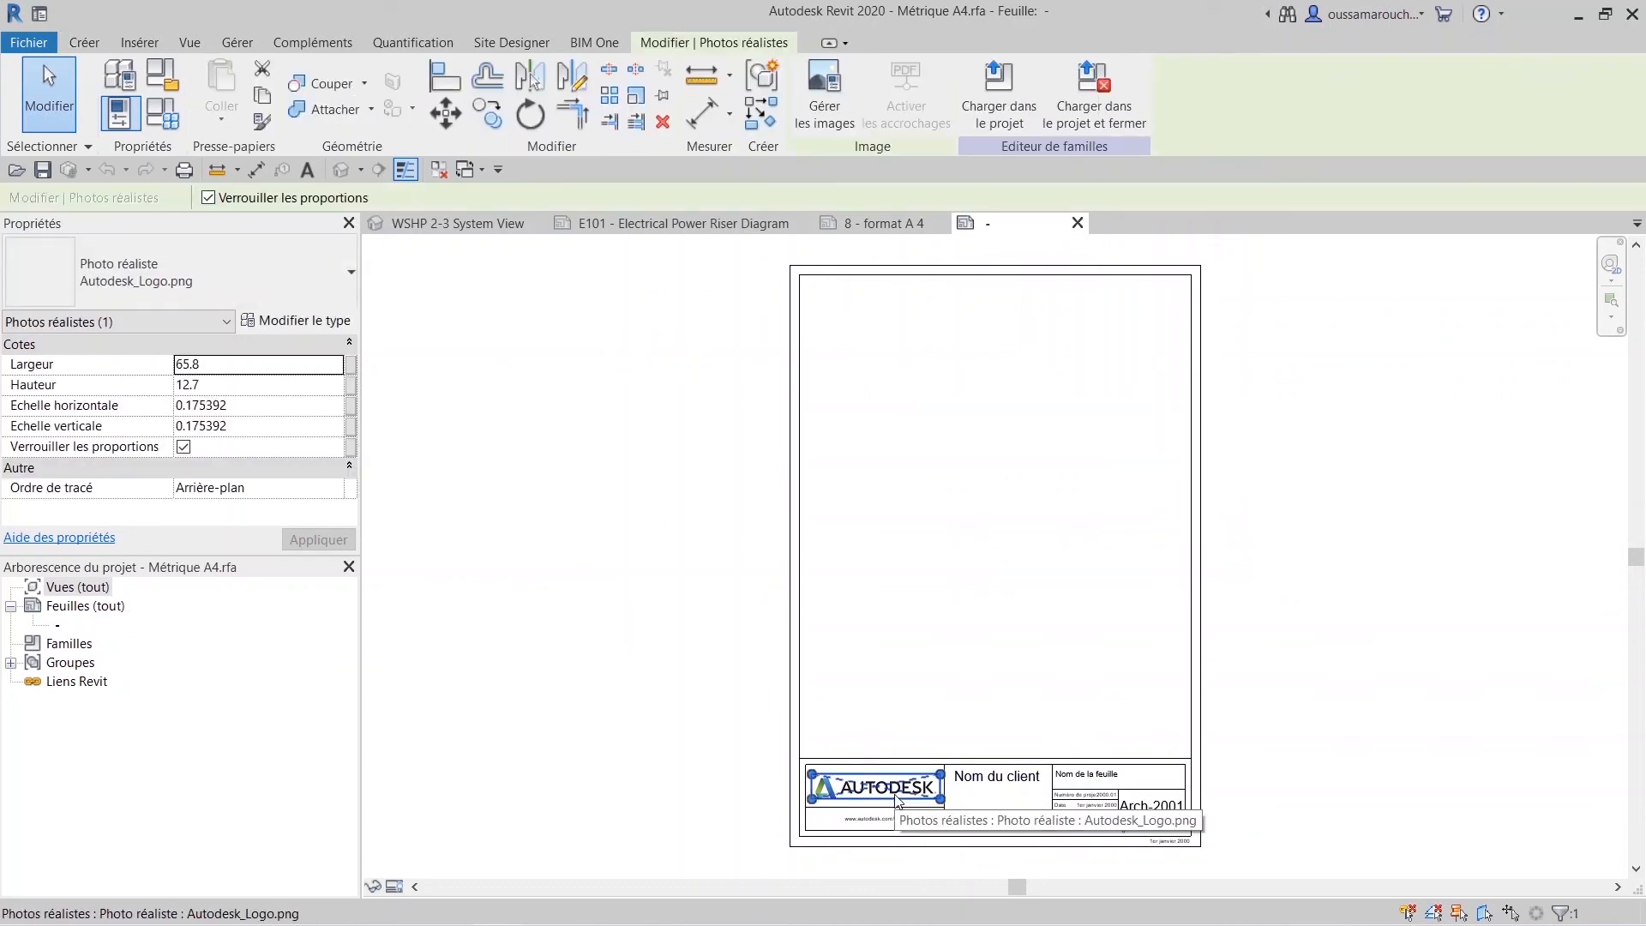
pyautogui.press('Delete')
pyautogui.click(906, 825)
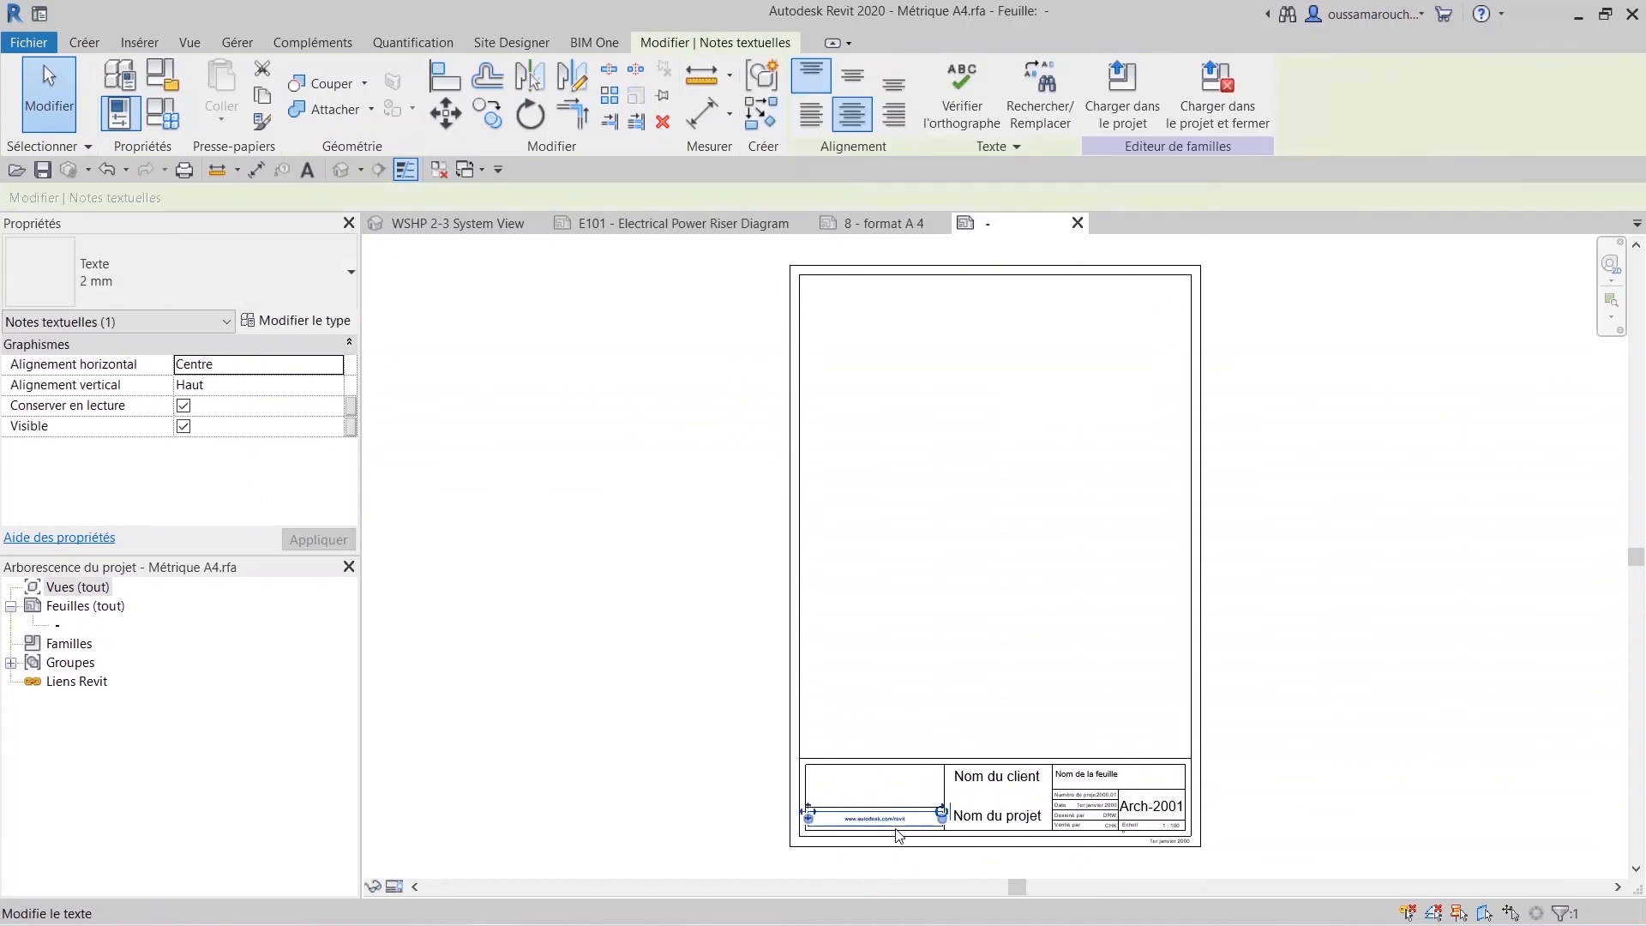
pyautogui.scroll(4, 891, 828)
pyautogui.press('Delete')
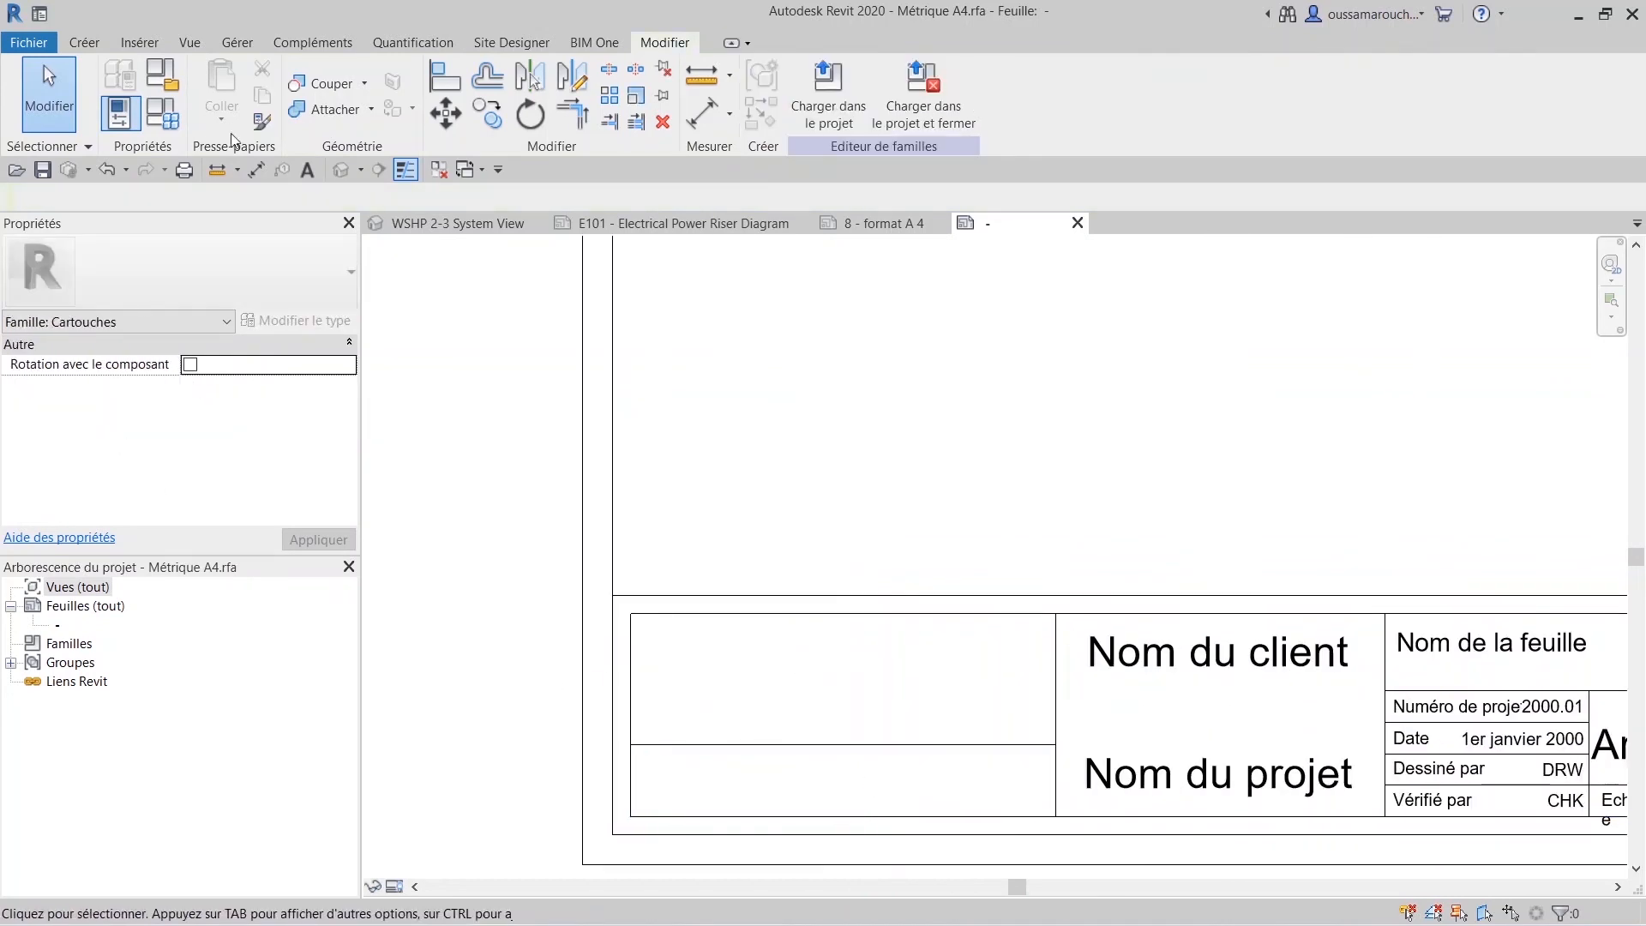
pyautogui.click(130, 42)
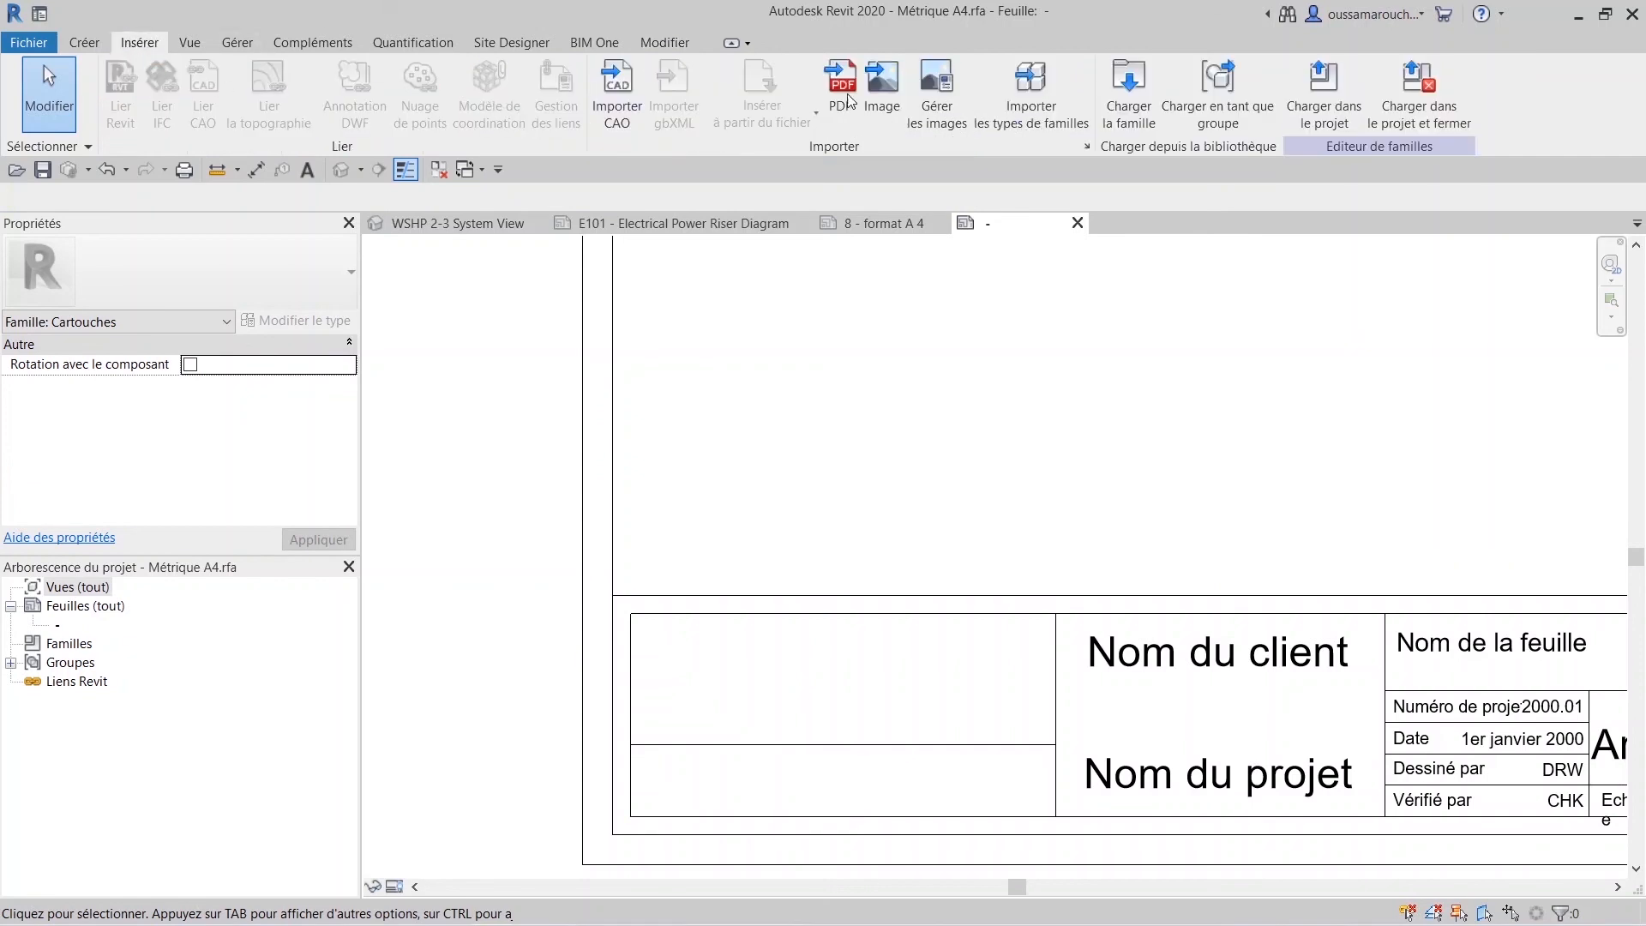
pyautogui.click(891, 102)
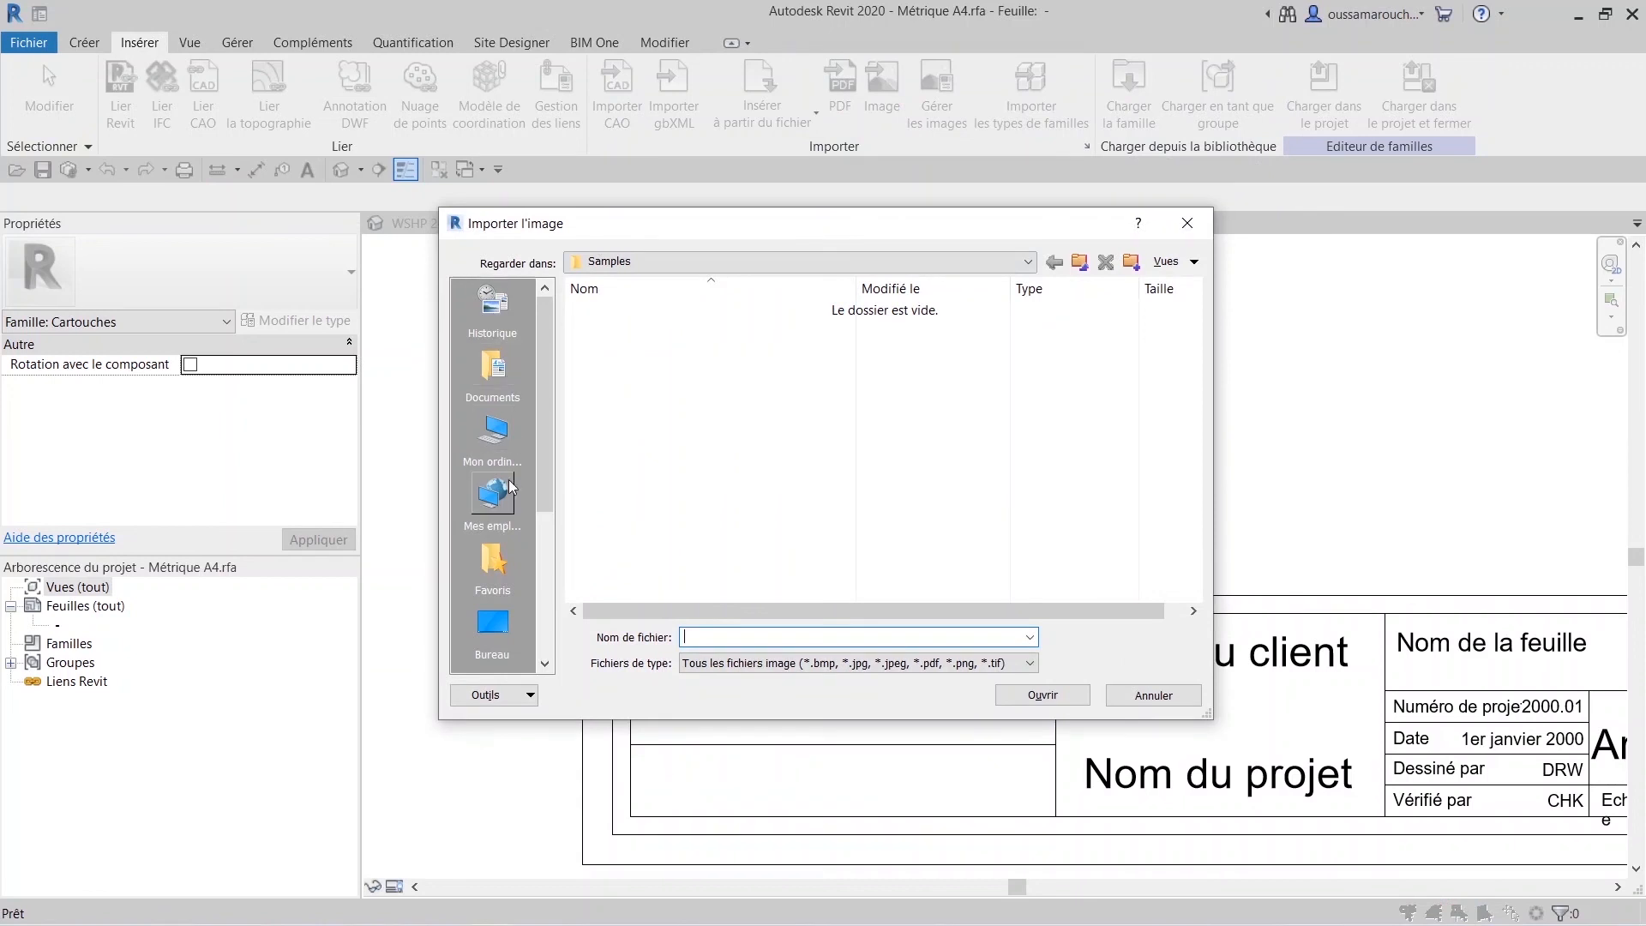
pyautogui.click(1186, 225)
# Close the Métrique A4 title block family without saving its changes.
pyautogui.scroll(-5, 1513, 701)
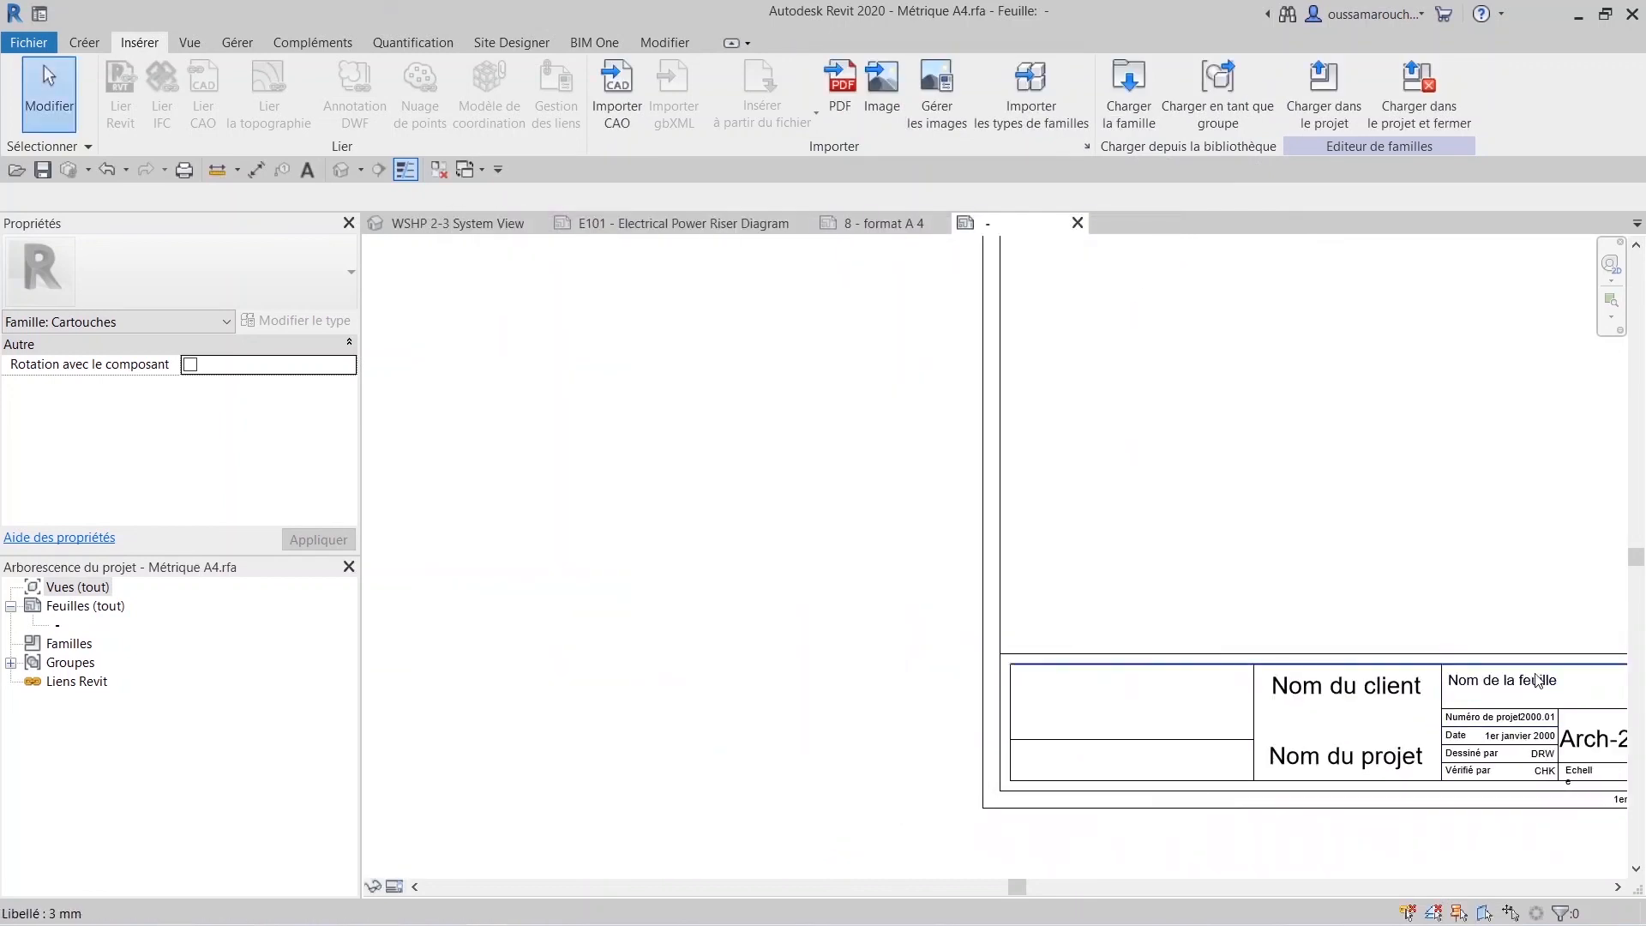
pyautogui.moveTo(1543, 686); pyautogui.dragTo(1145, 681, button='middle')
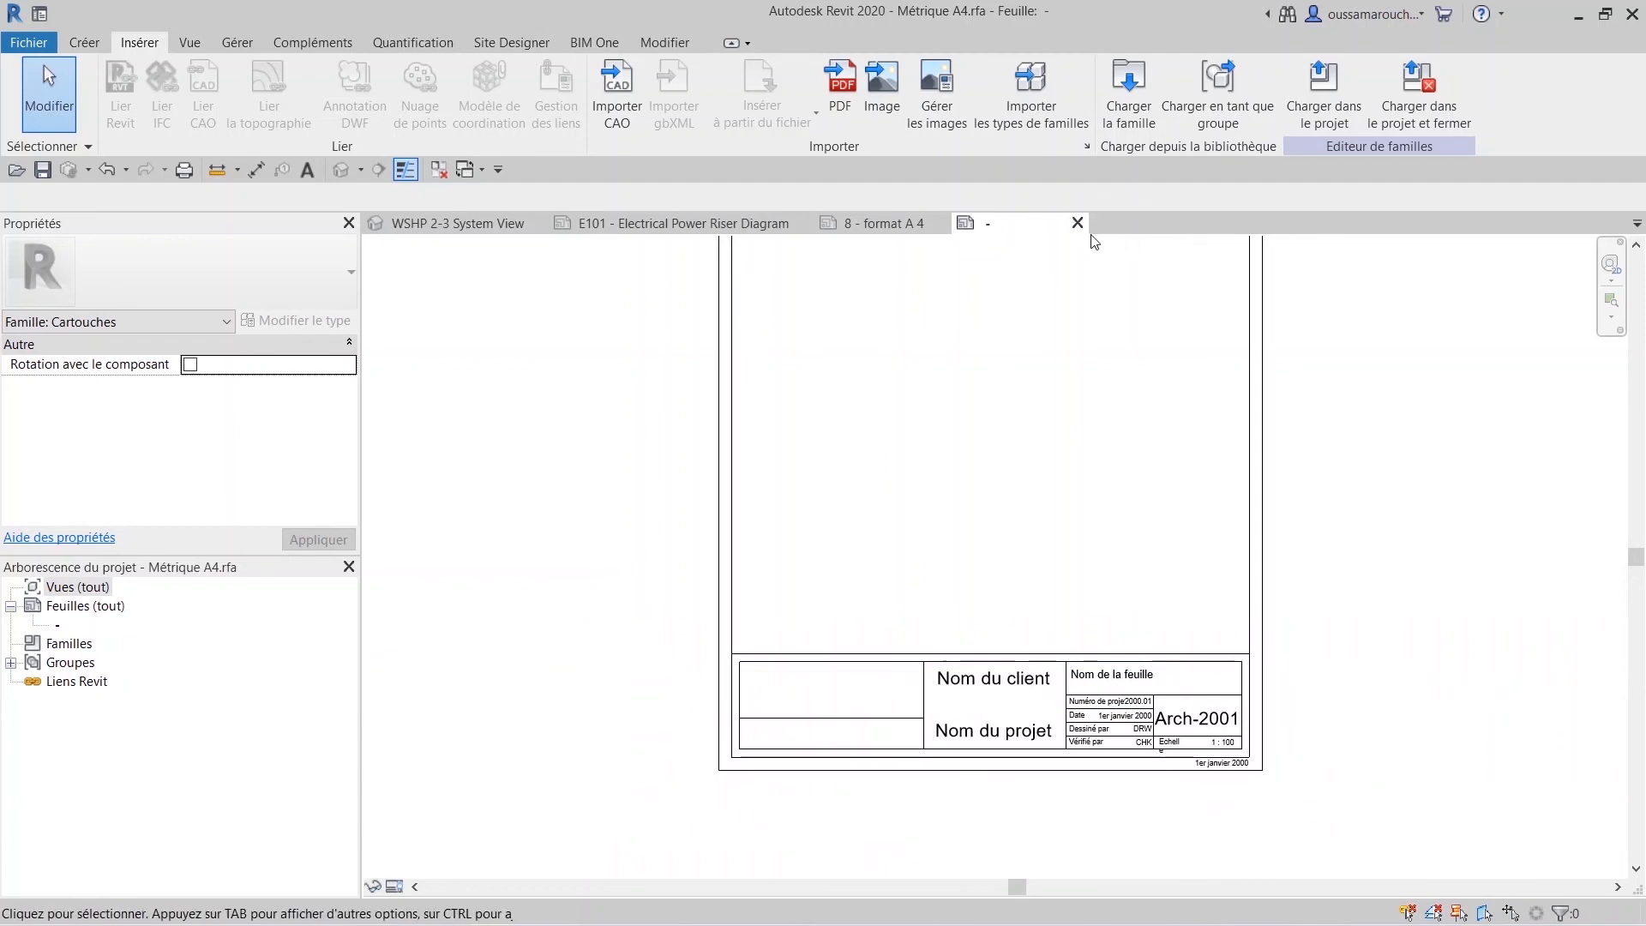
pyautogui.click(1078, 223)
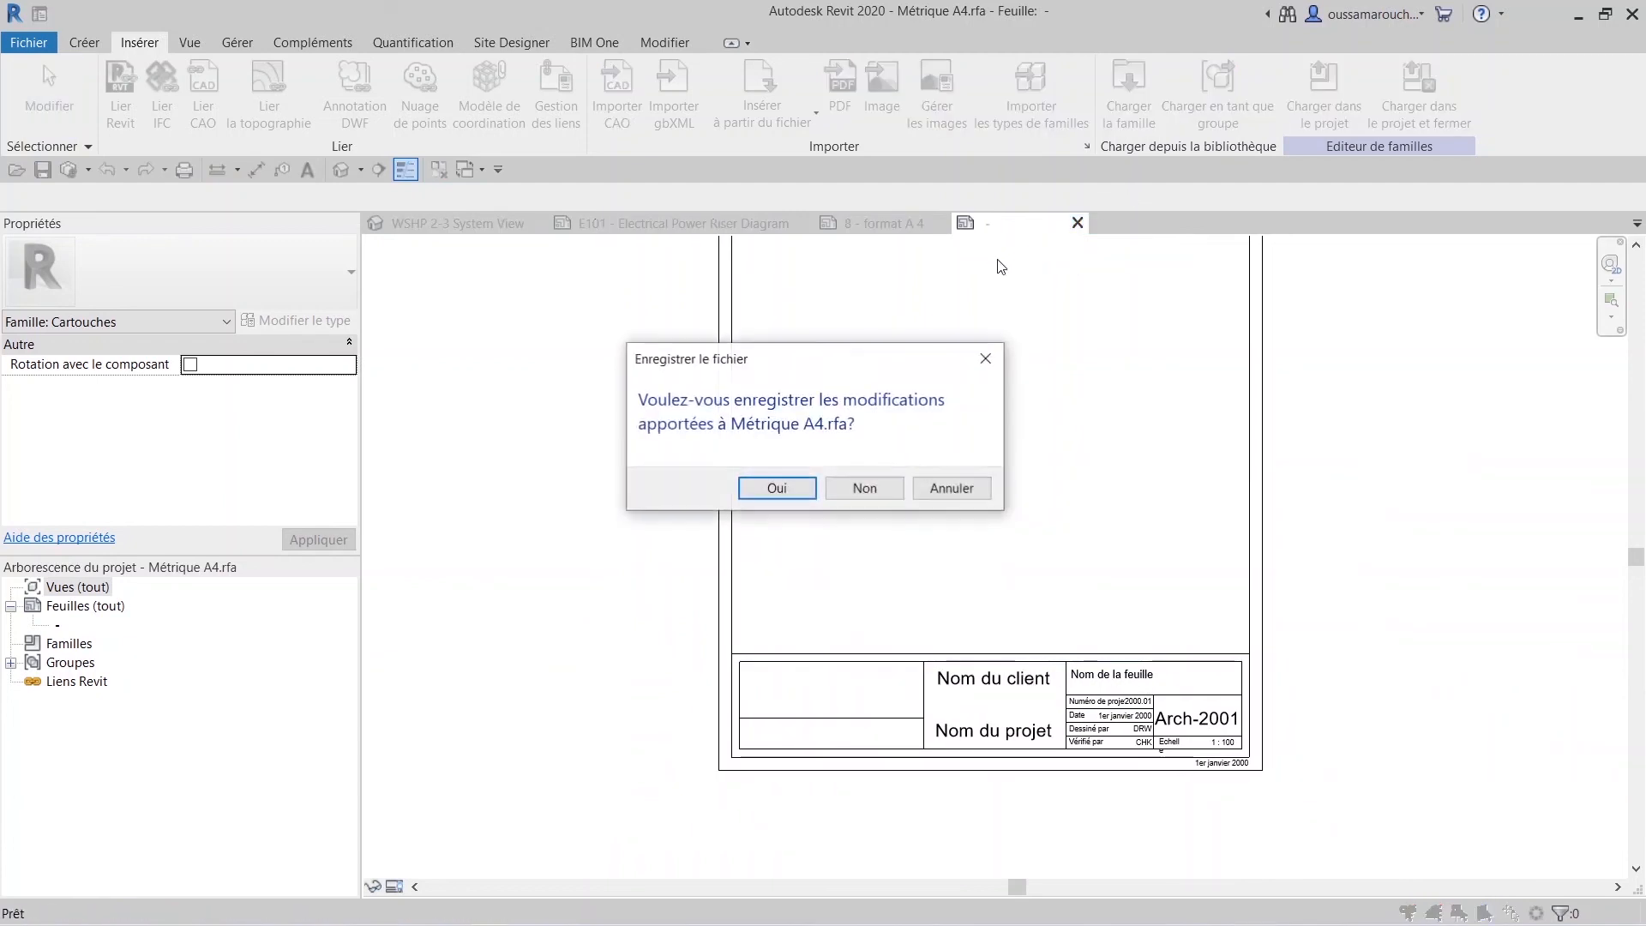
pyautogui.click(863, 488)
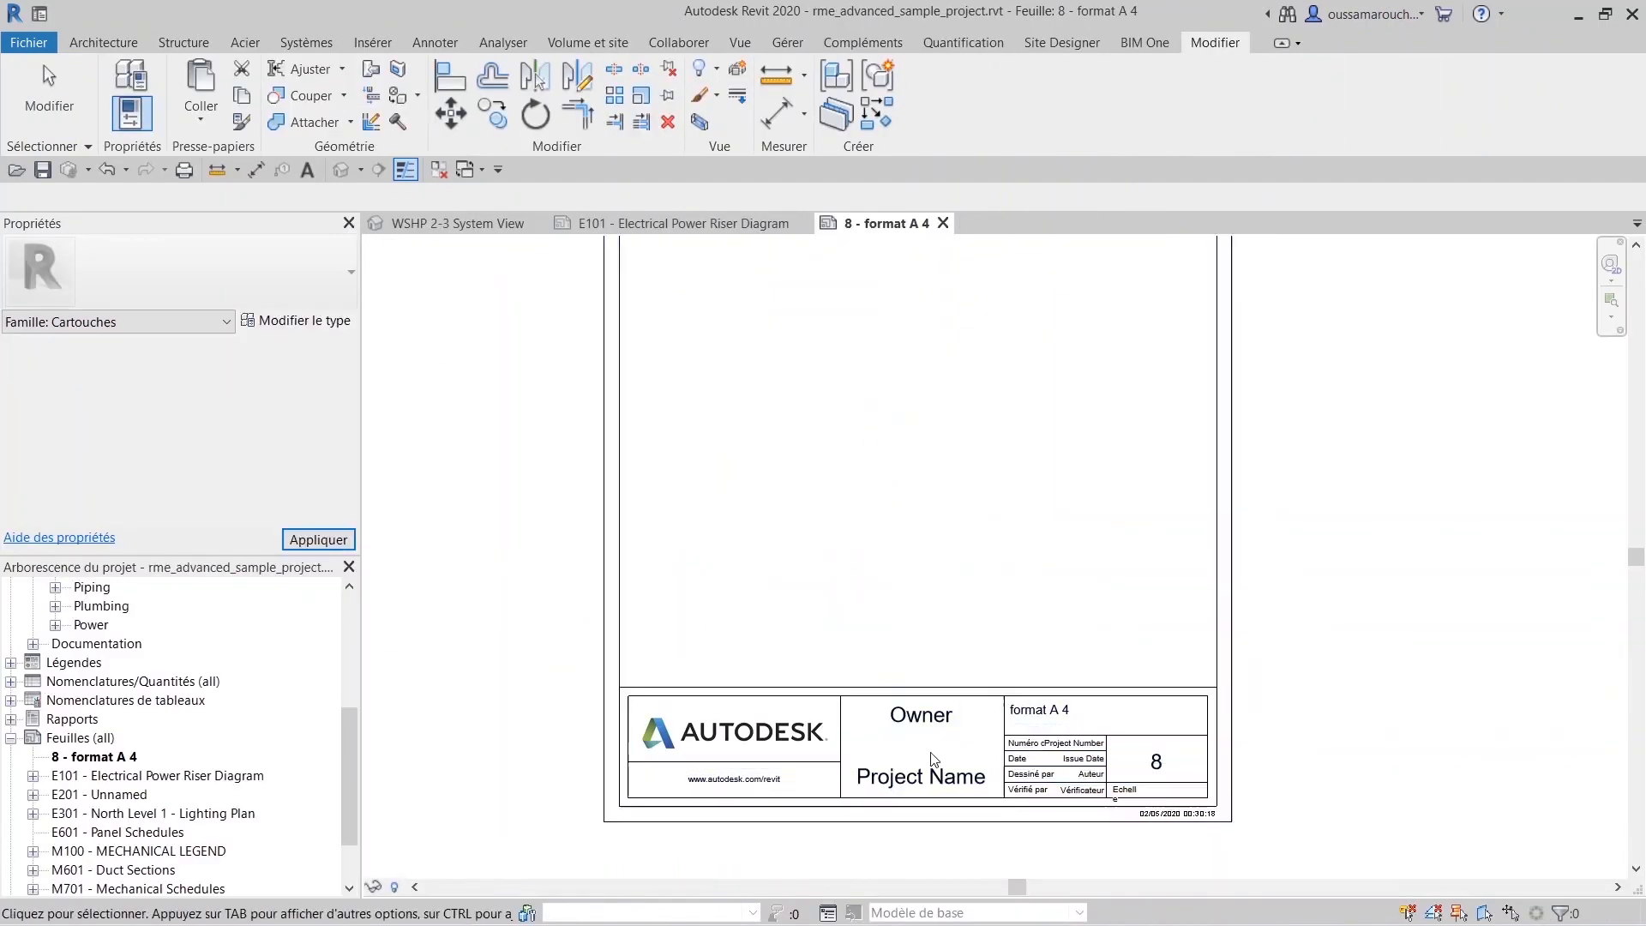
# Replace the project name in the sheet's title block with FORMATION.
pyautogui.scroll(3, 949, 785)
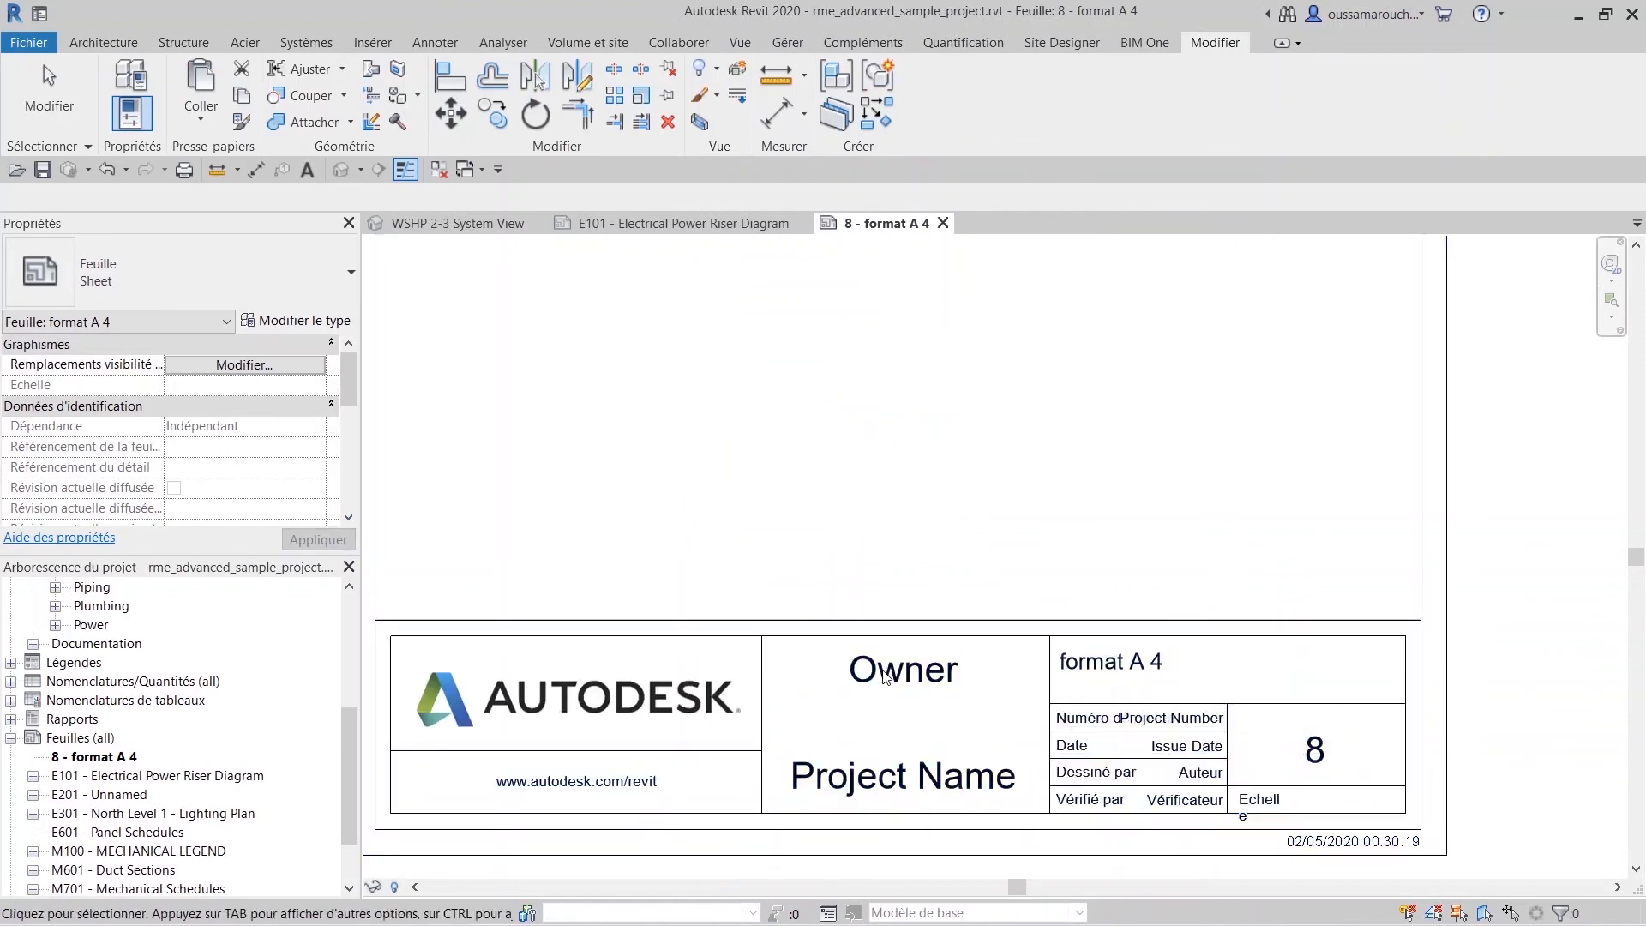
pyautogui.click(939, 669)
pyautogui.click(923, 690)
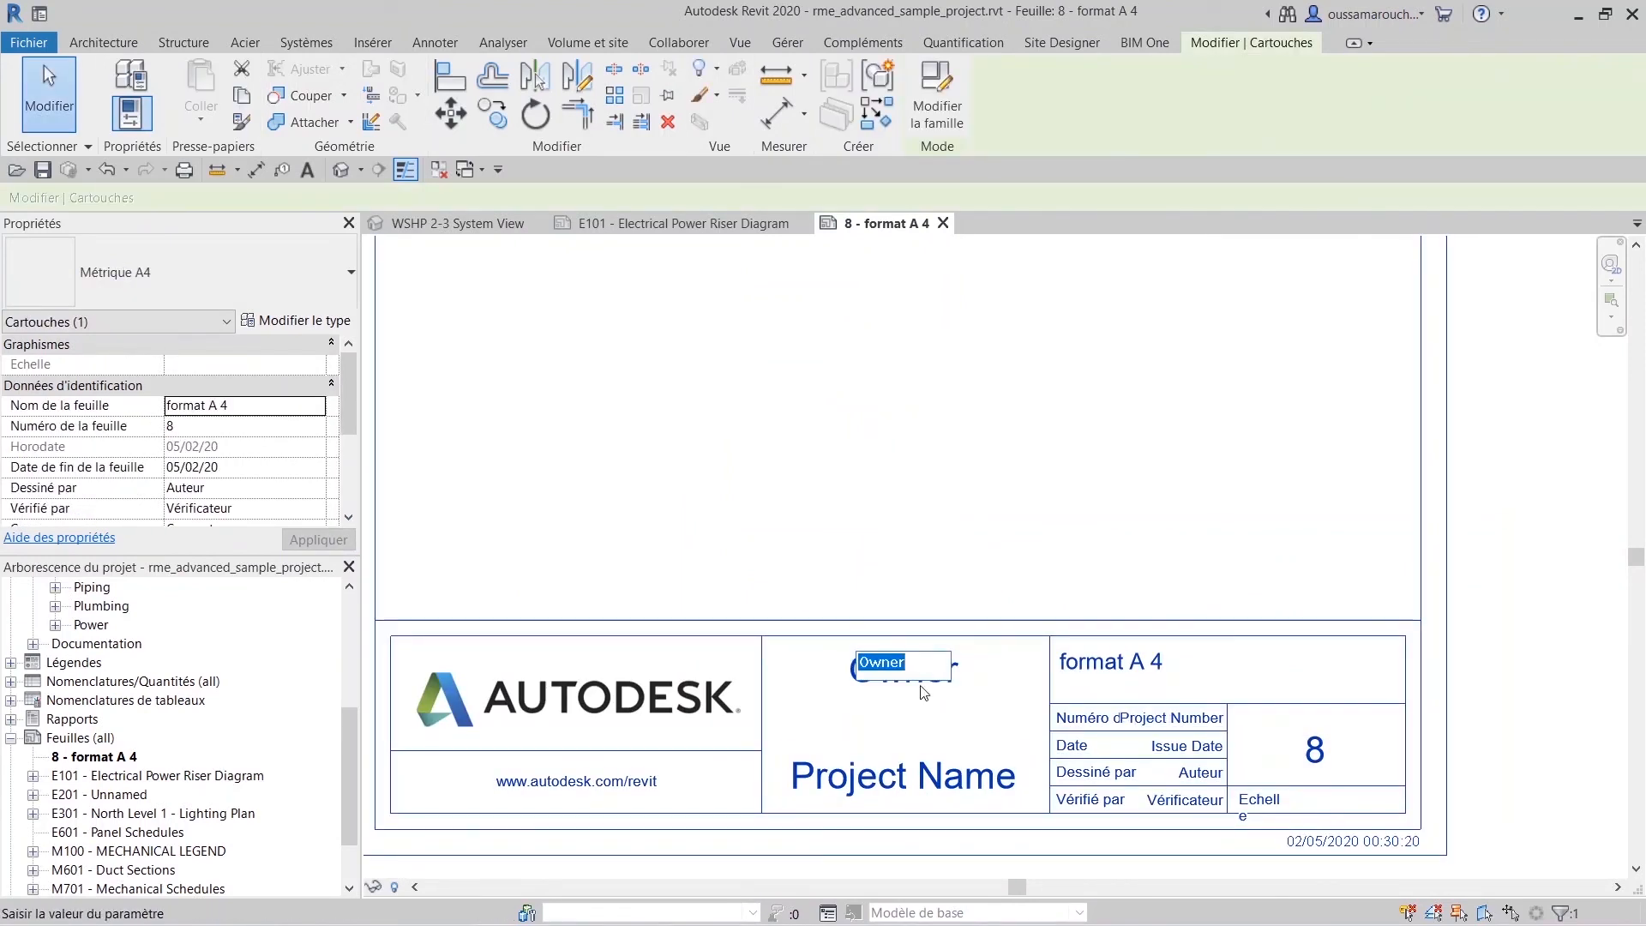
pyautogui.click(962, 783)
pyautogui.click(963, 783)
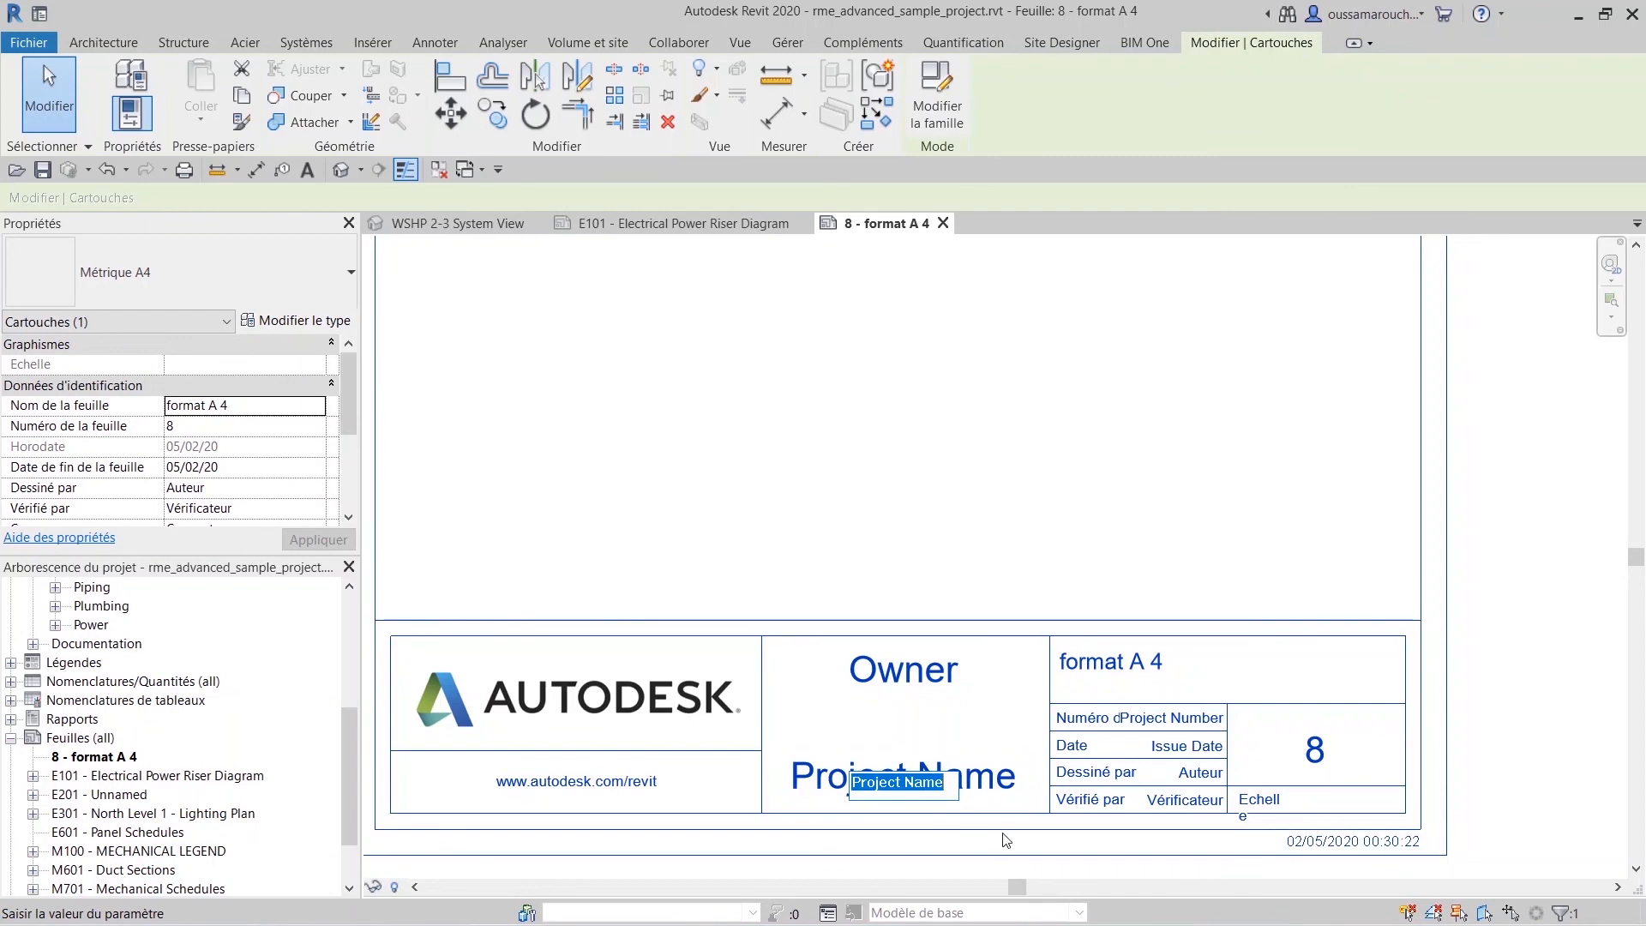
pyautogui.write('NAN')
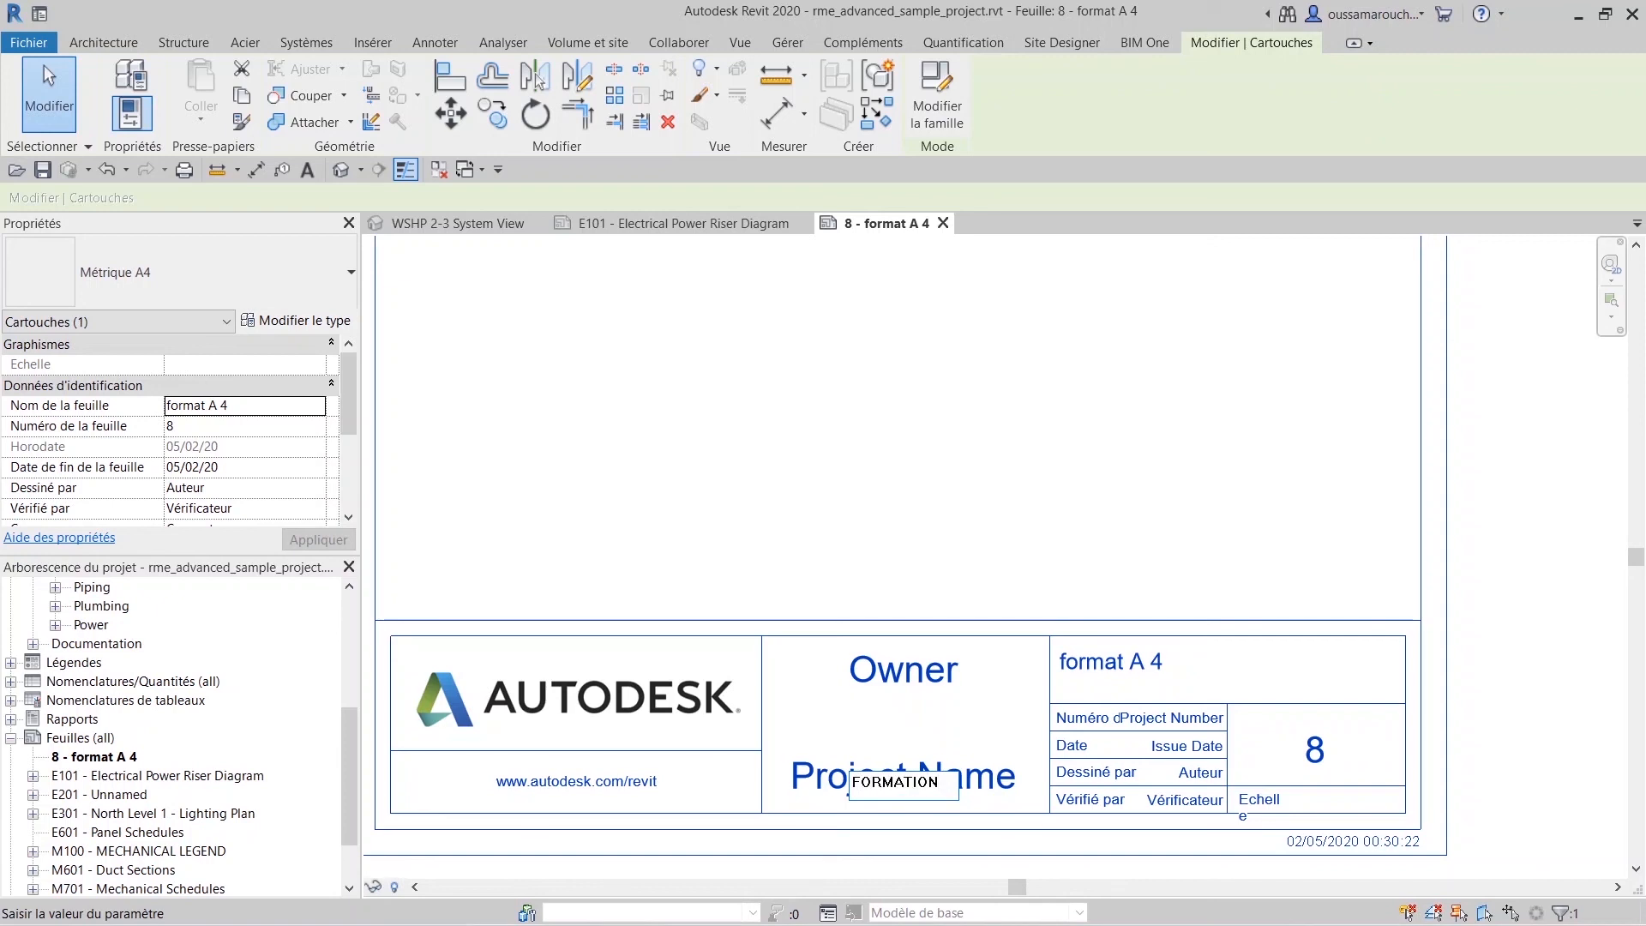
pyautogui.click(1002, 833)
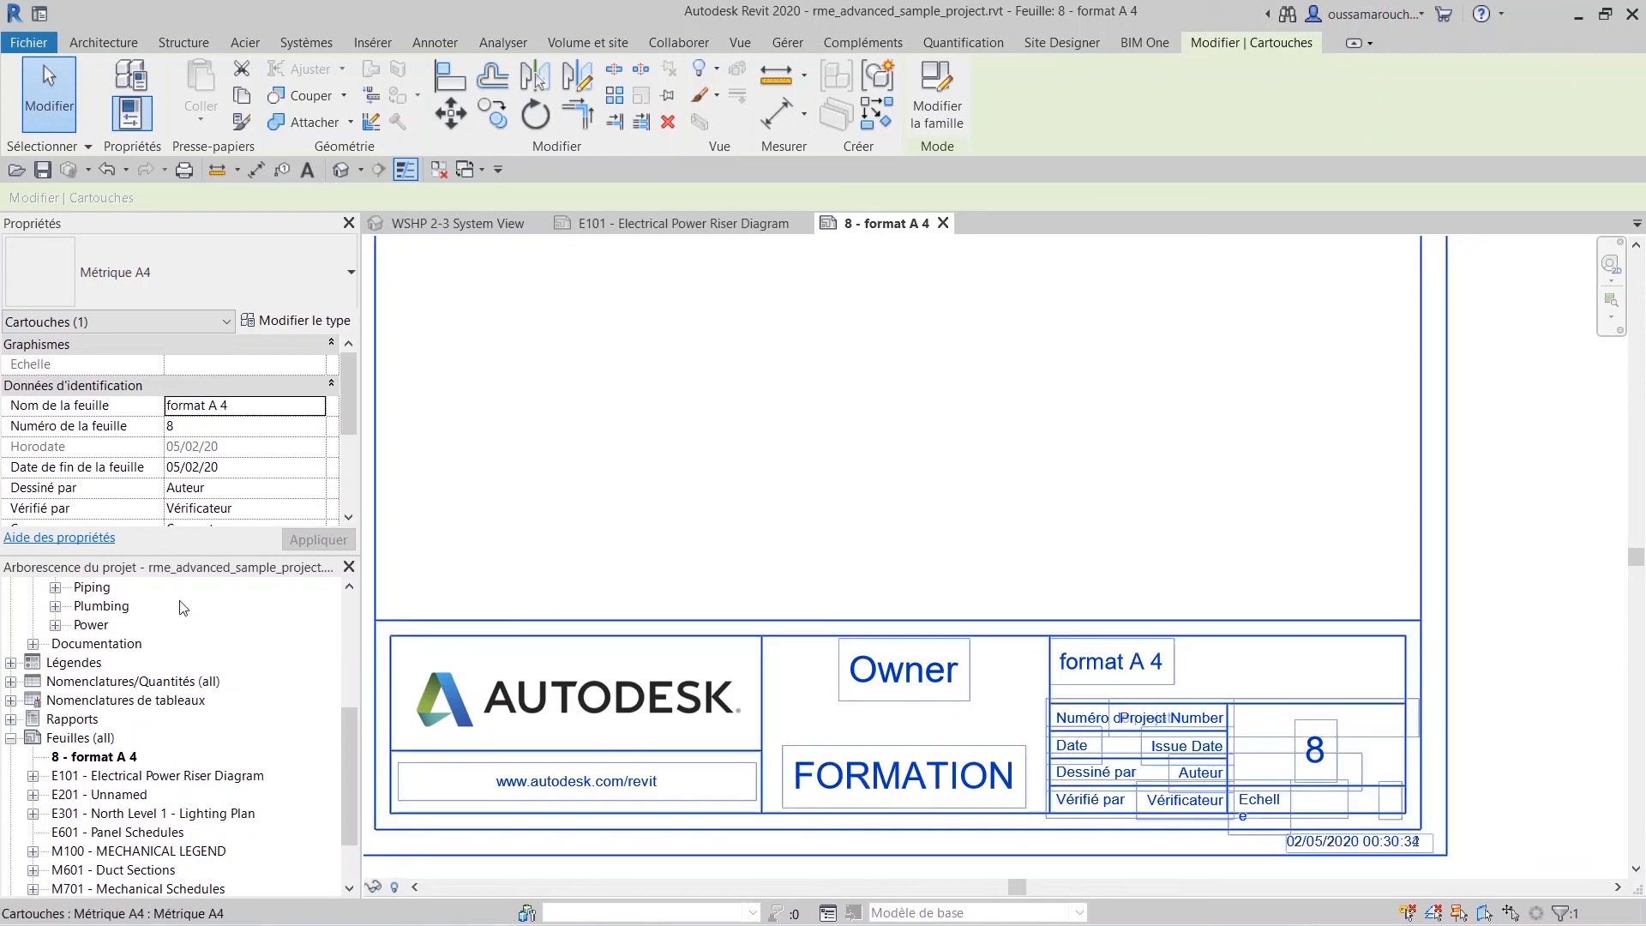
pyautogui.scroll(-2, 201, 454)
pyautogui.scroll(2, 202, 454)
pyautogui.scroll(-2, 214, 451)
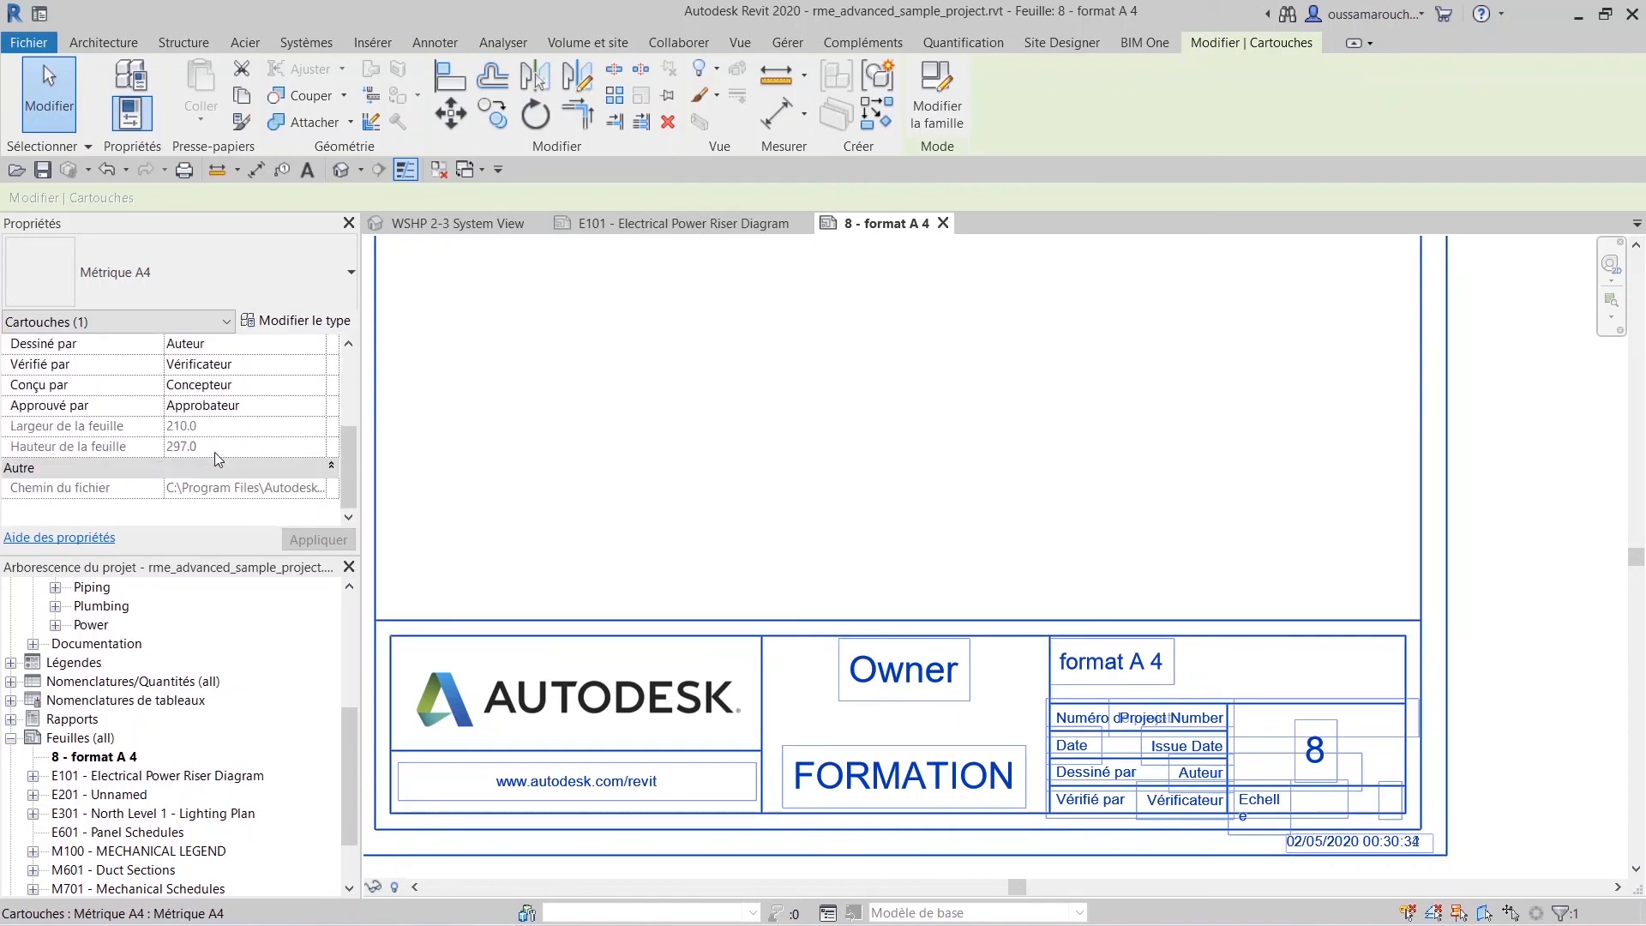
# Review the client name, address, status and name parameters in the project information, and close it without changes.
pyautogui.scroll(3, 238, 407)
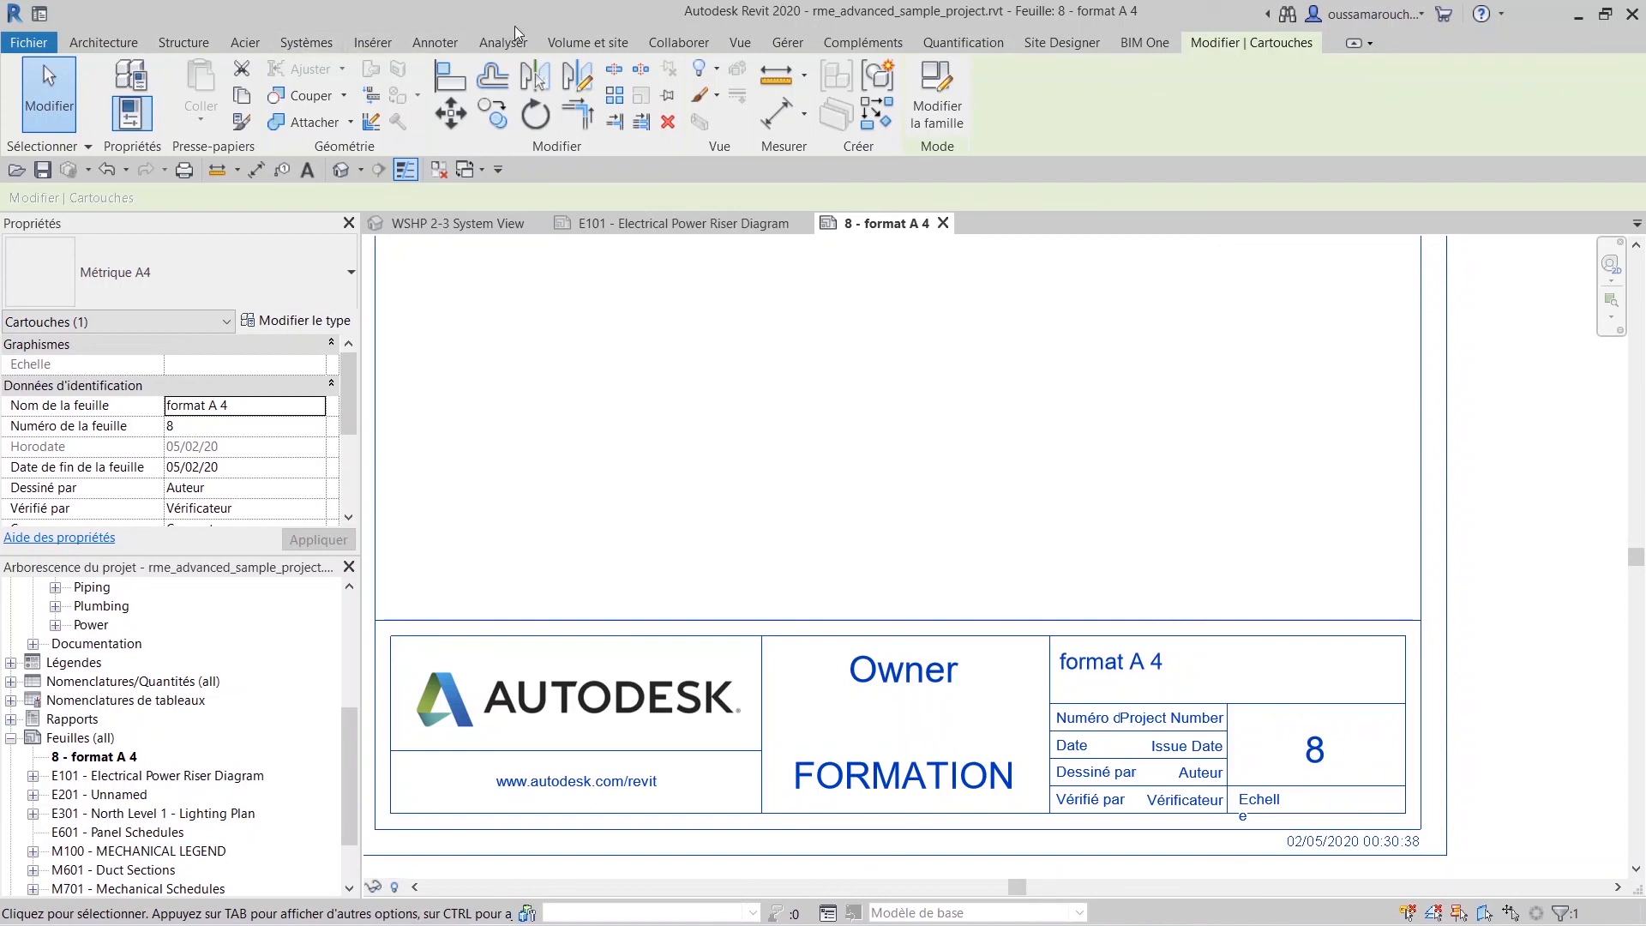
pyautogui.click(782, 42)
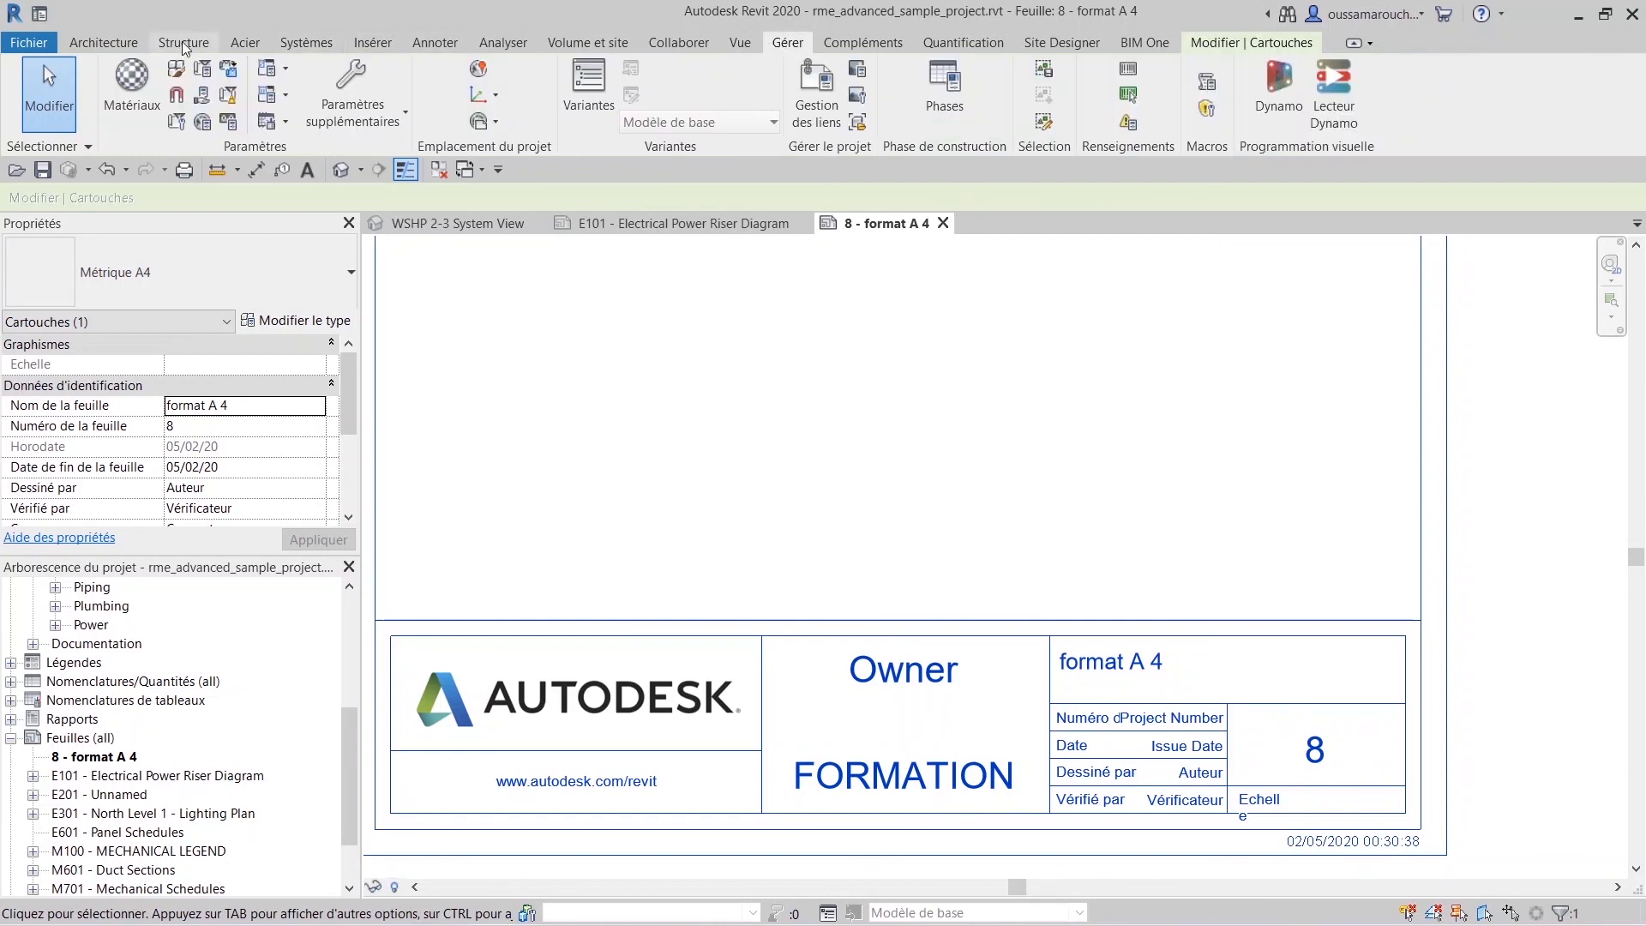
pyautogui.click(177, 123)
pyautogui.scroll(-3, 506, 375)
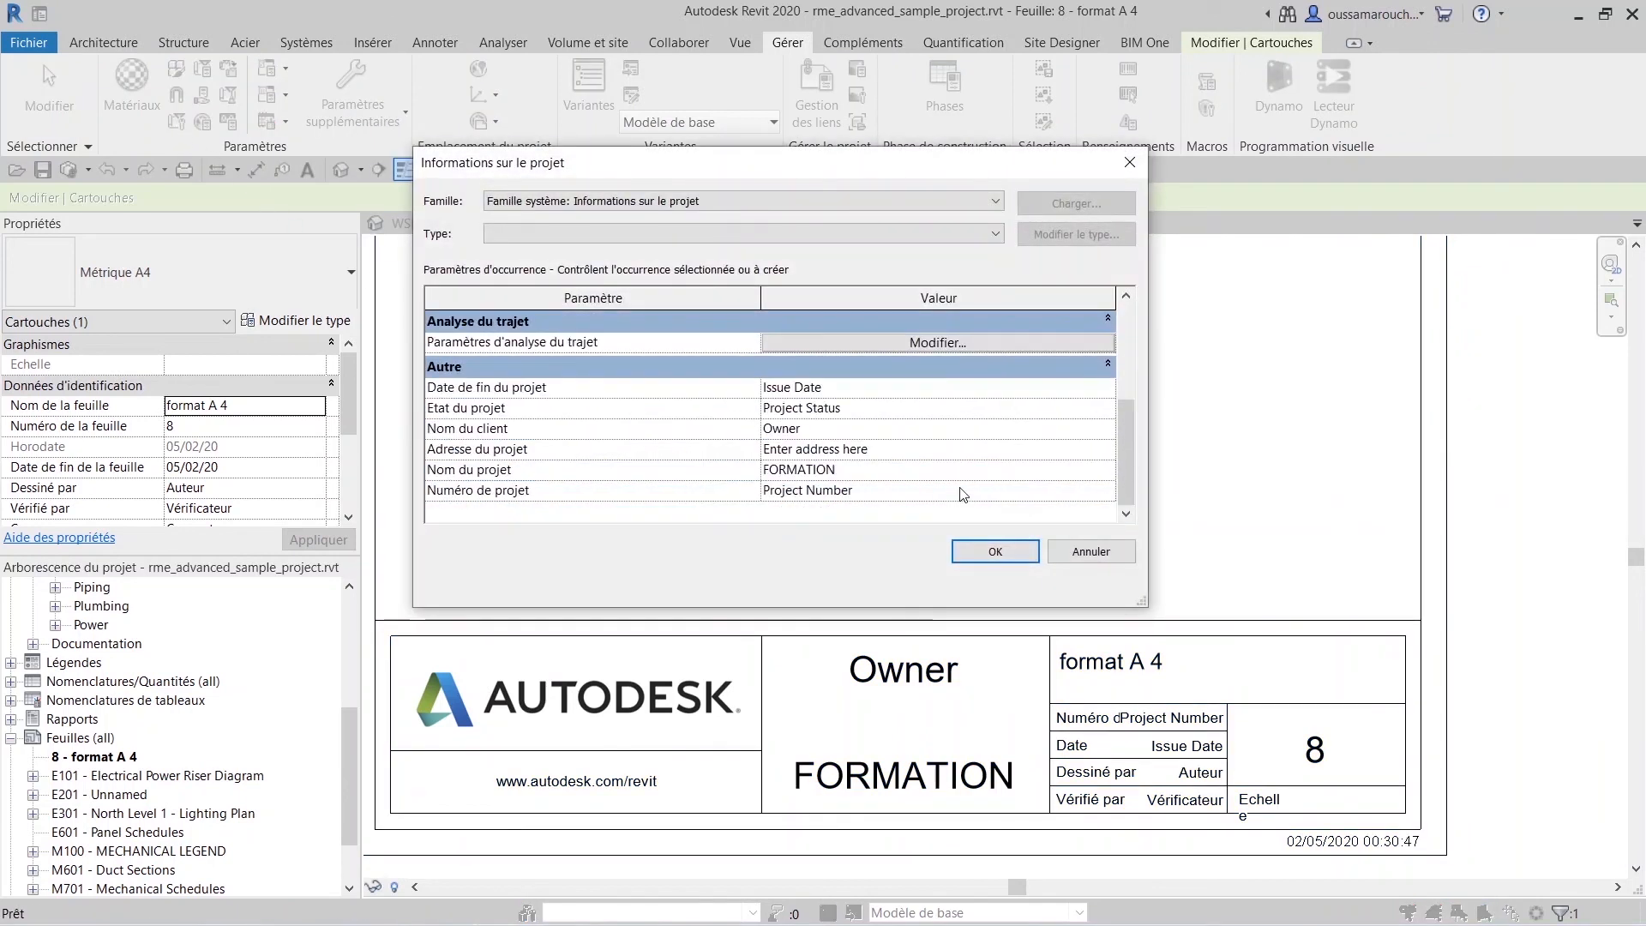
pyautogui.click(840, 472)
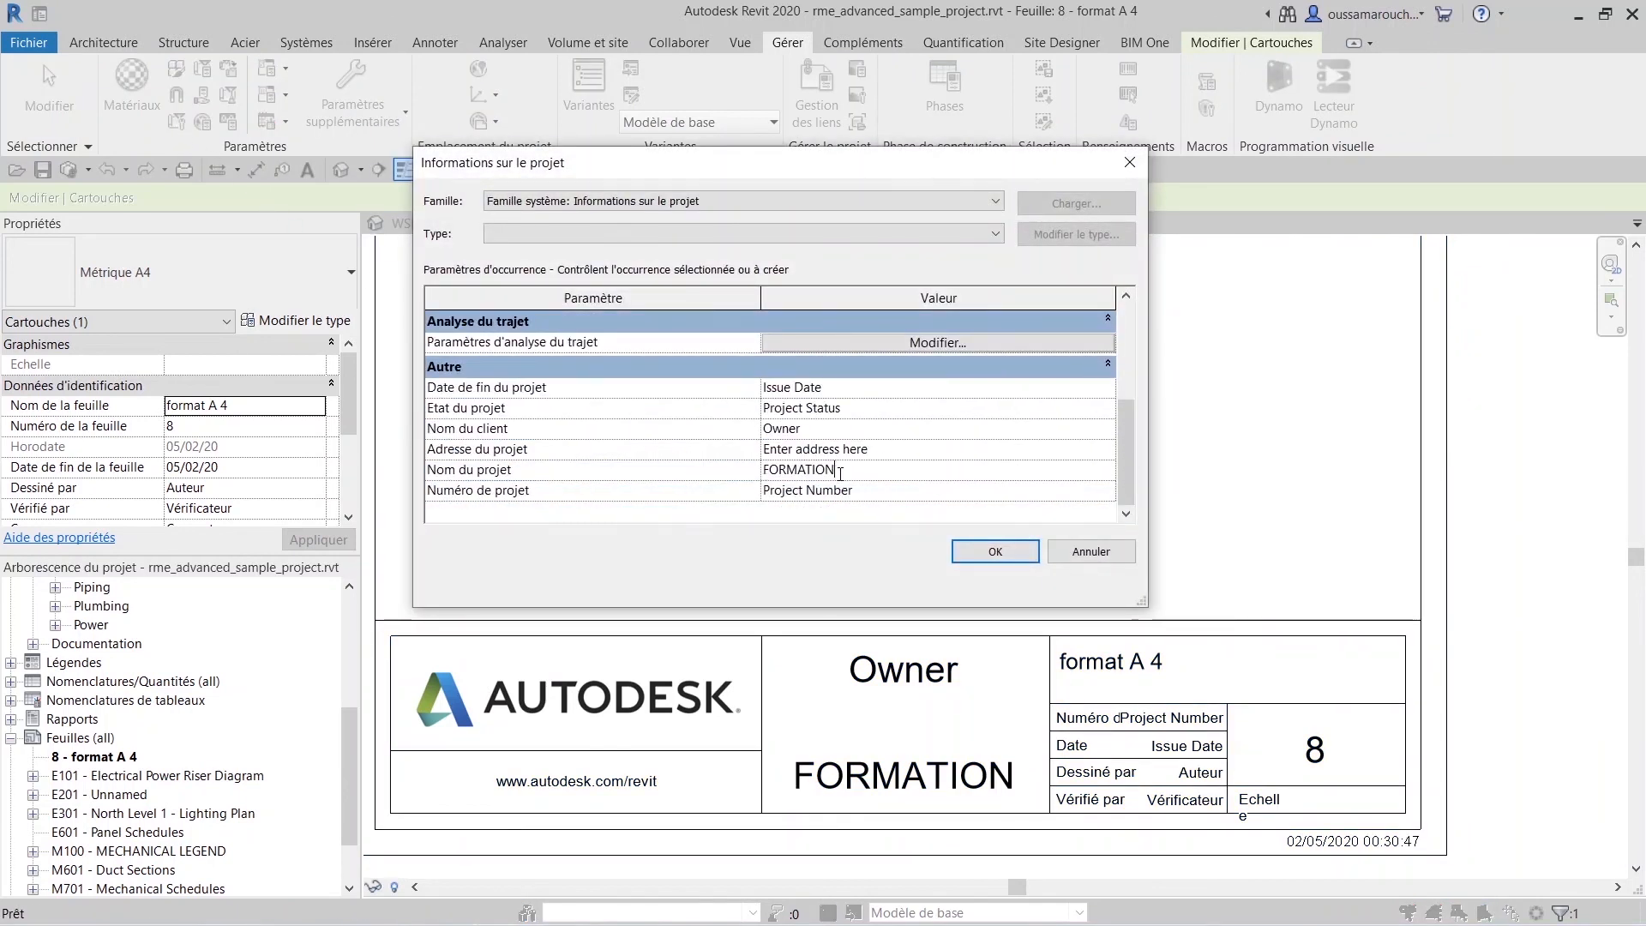
pyautogui.click(887, 450)
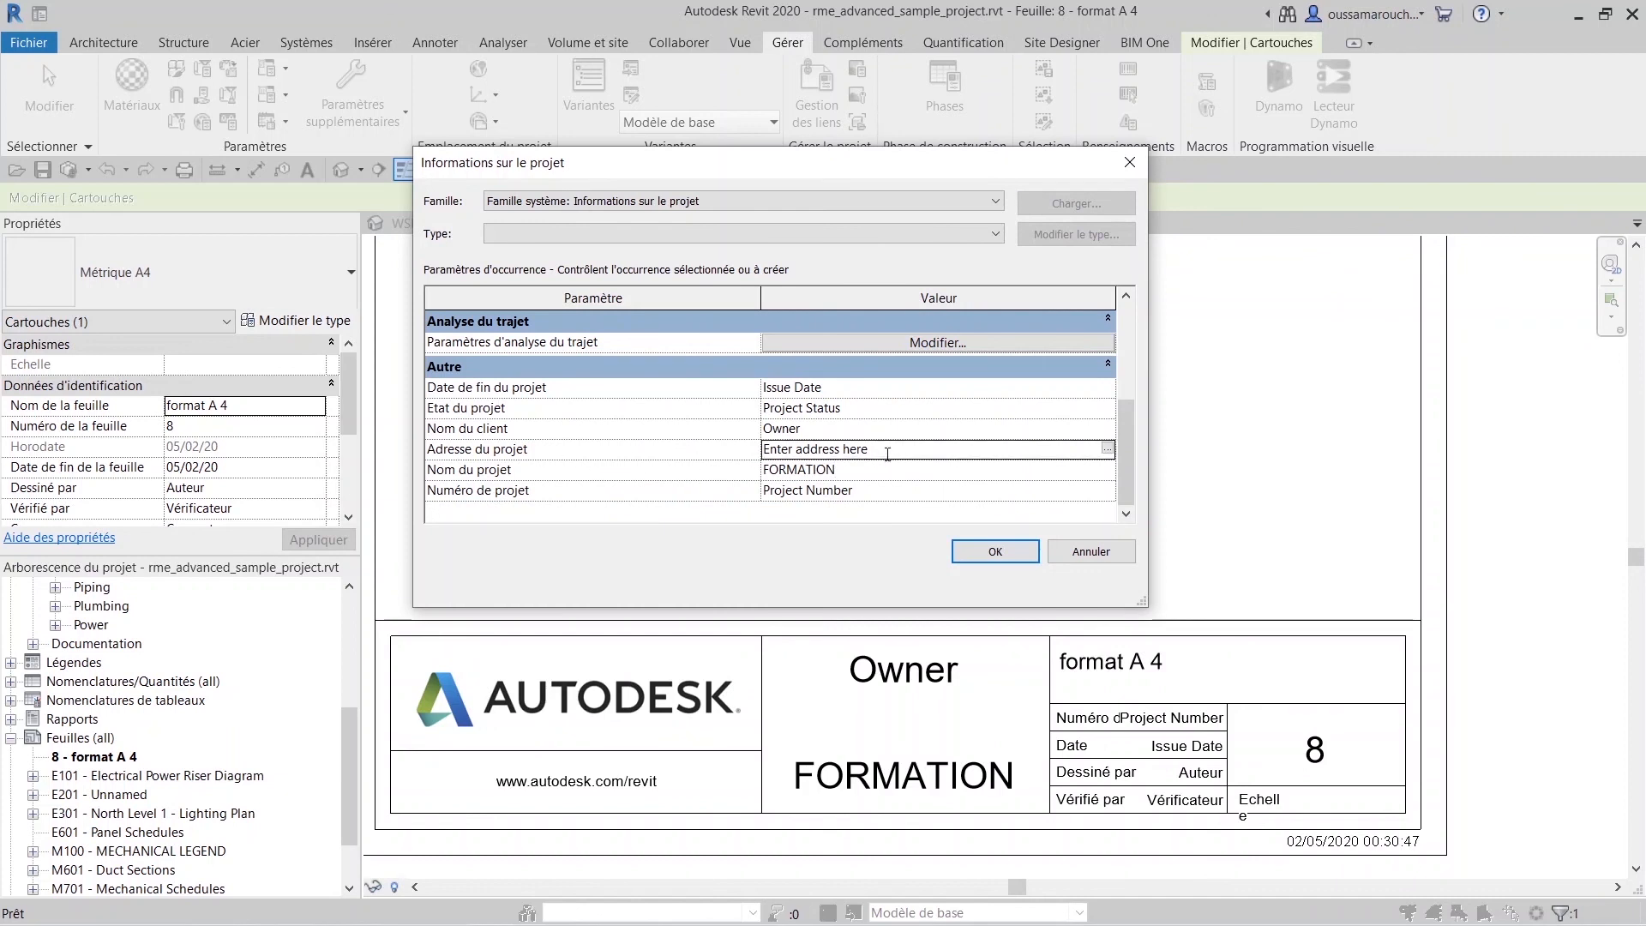
pyautogui.click(898, 430)
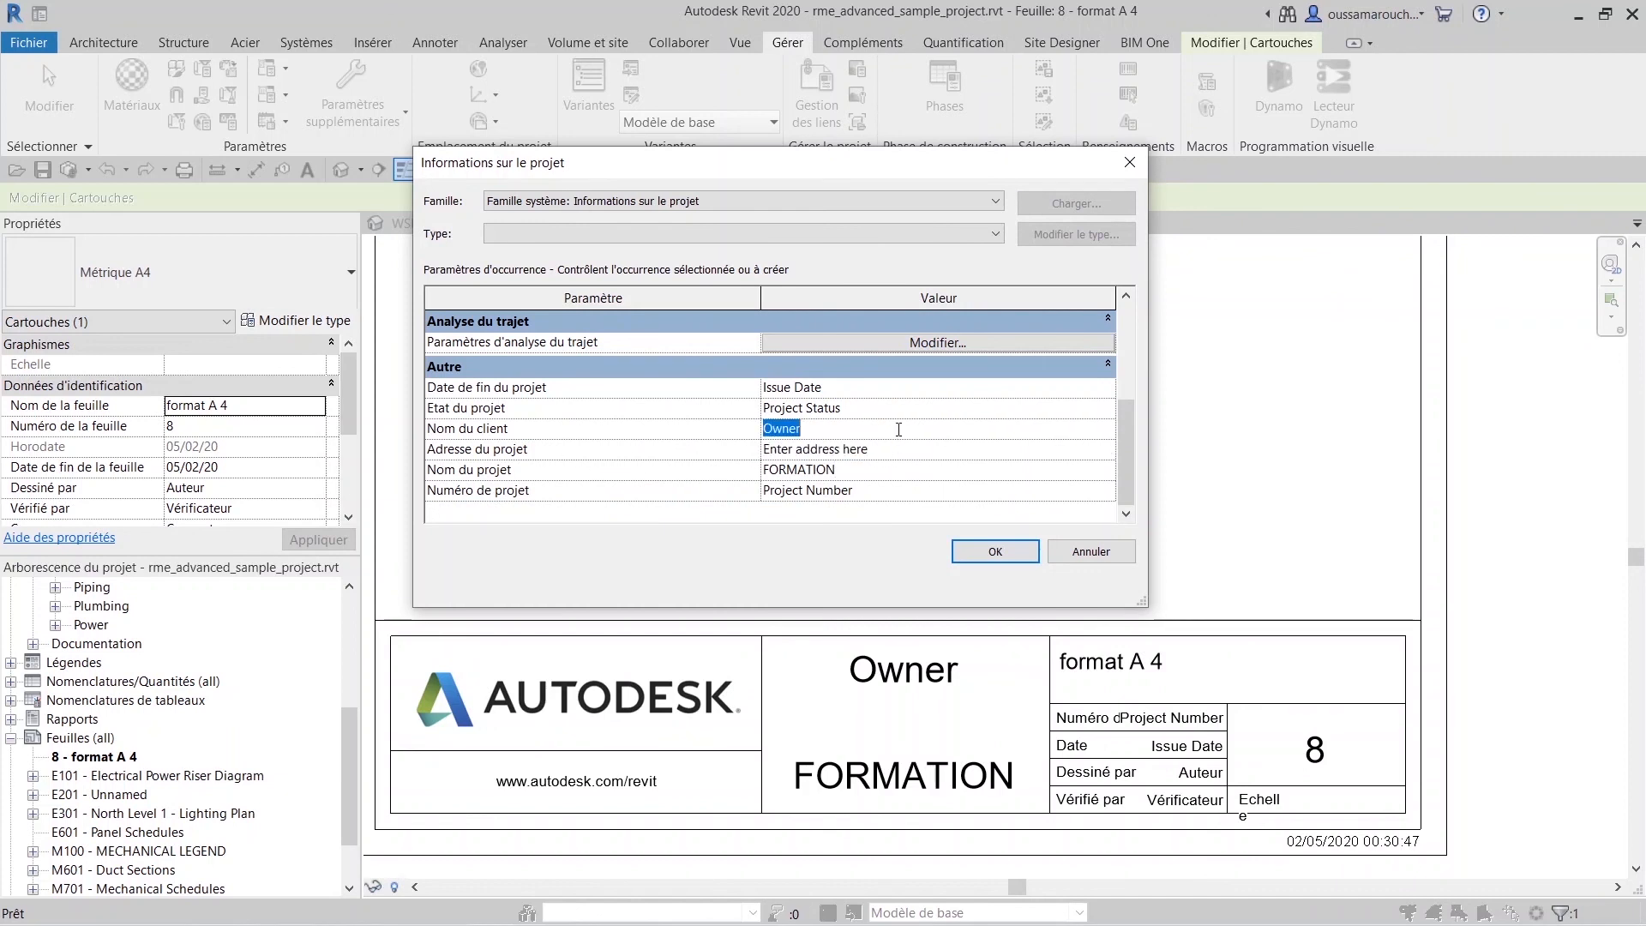
pyautogui.click(861, 409)
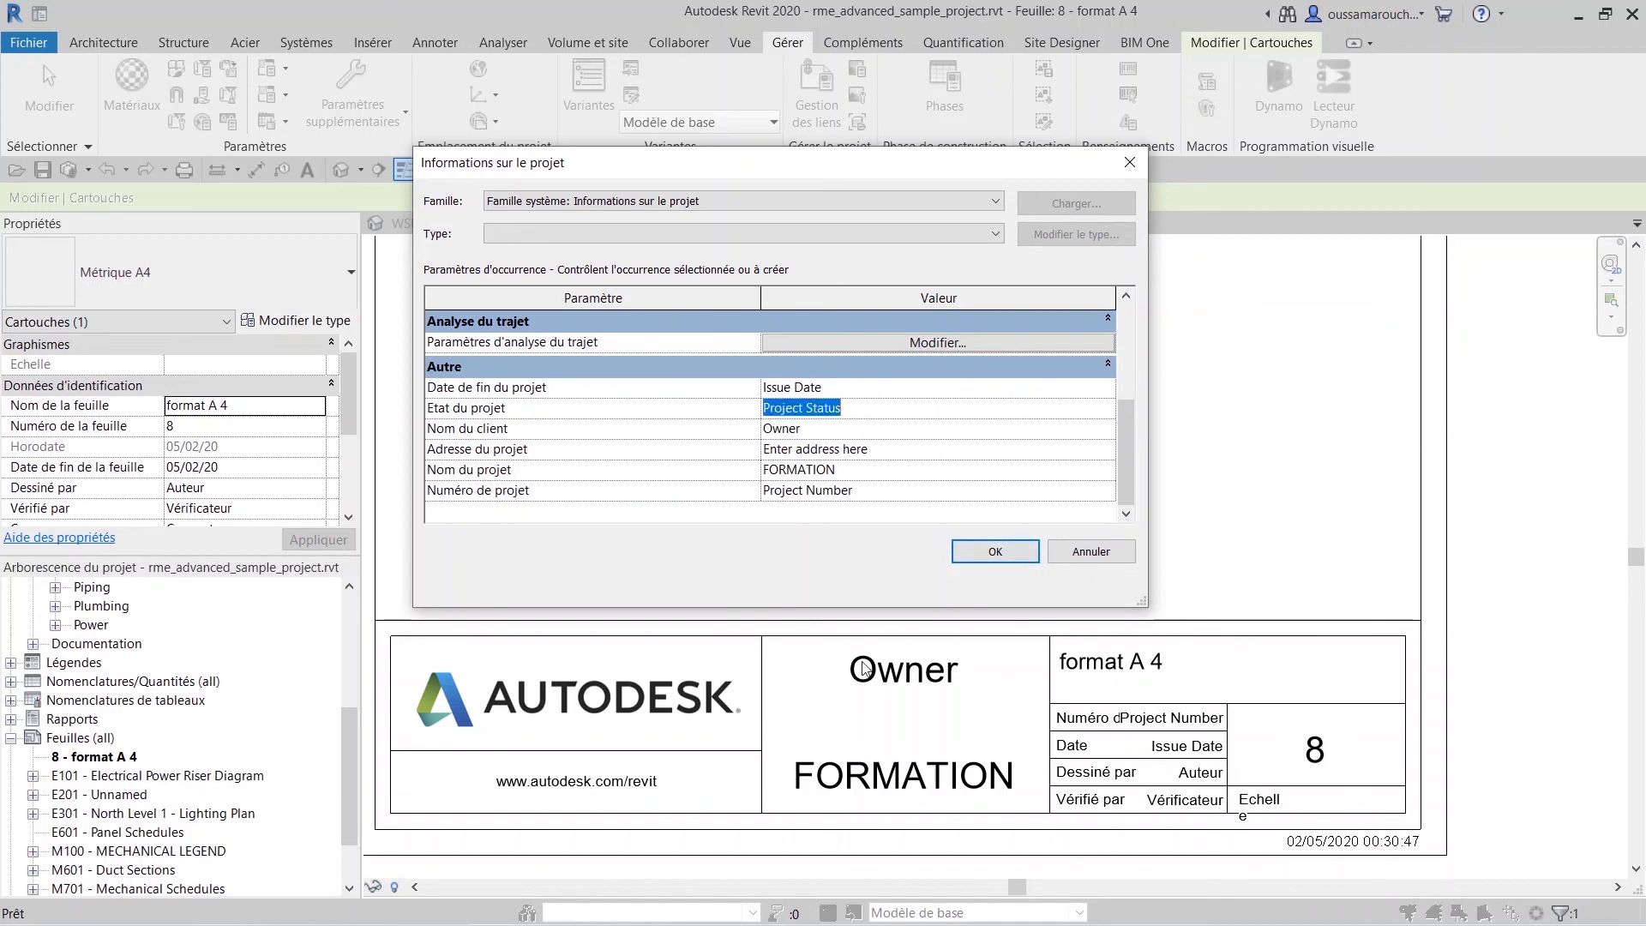
pyautogui.scroll(3, 974, 422)
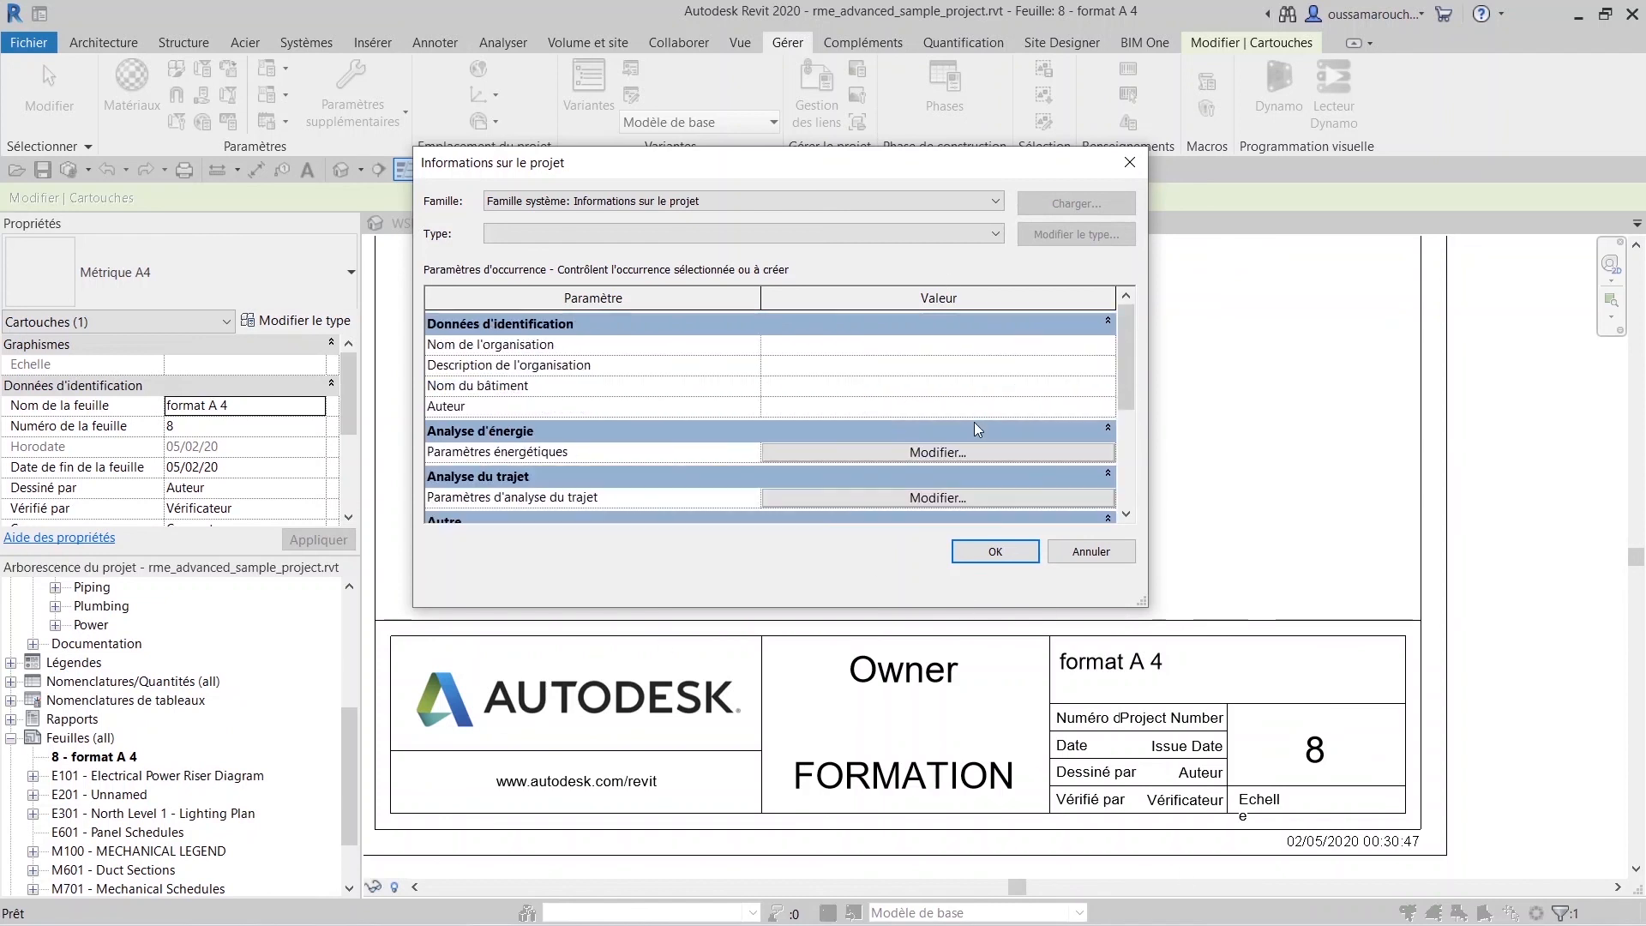
pyautogui.click(1090, 556)
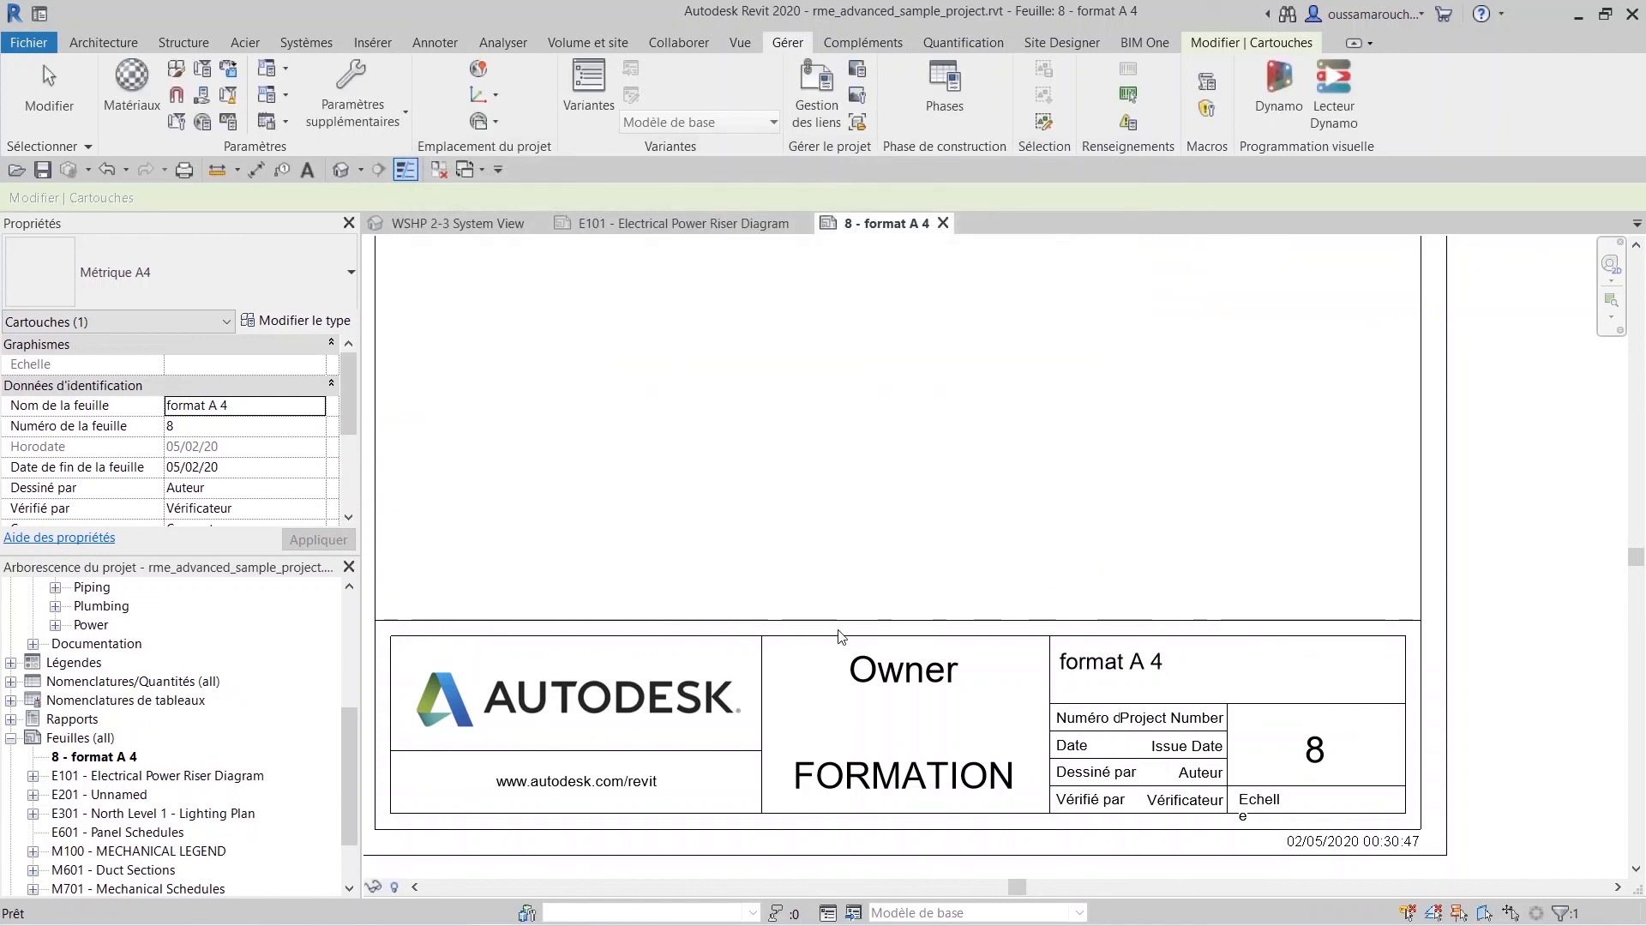
# Place the WSHP 2-3 System View 3D view from HVAC - Design on the format A 4 sheet.
pyautogui.scroll(-2, 871, 634)
pyautogui.scroll(-2, 880, 613)
pyautogui.moveTo(883, 563); pyautogui.dragTo(876, 687, button='middle')
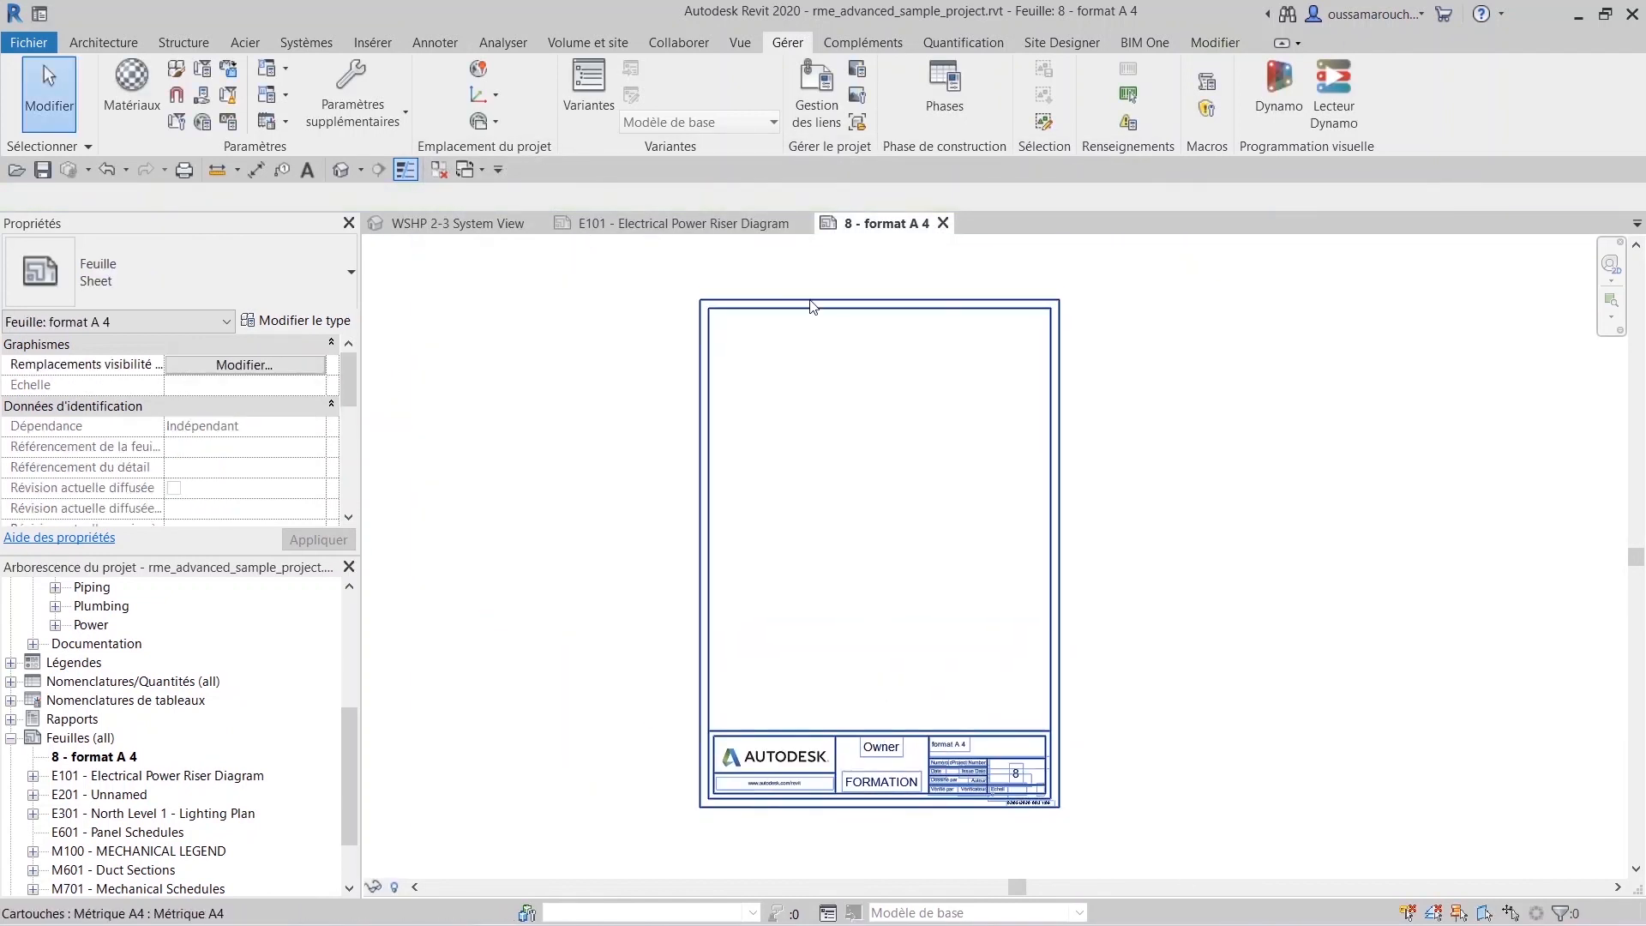
pyautogui.scroll(5, 207, 660)
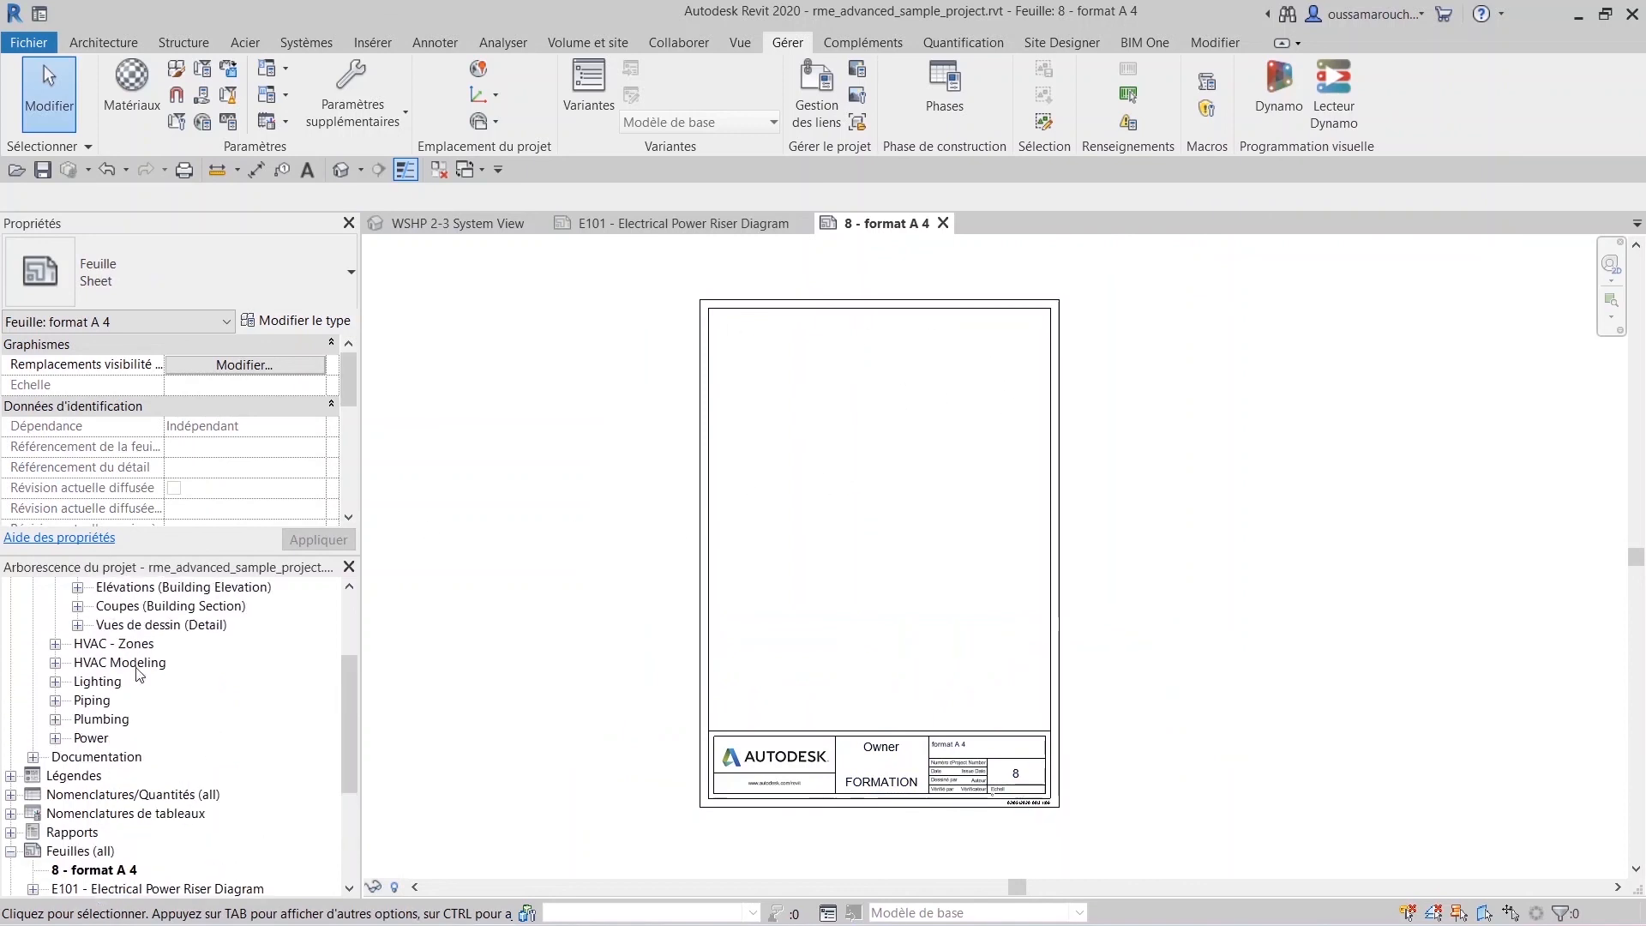
pyautogui.scroll(-1, 196, 655)
pyautogui.scroll(1, 159, 655)
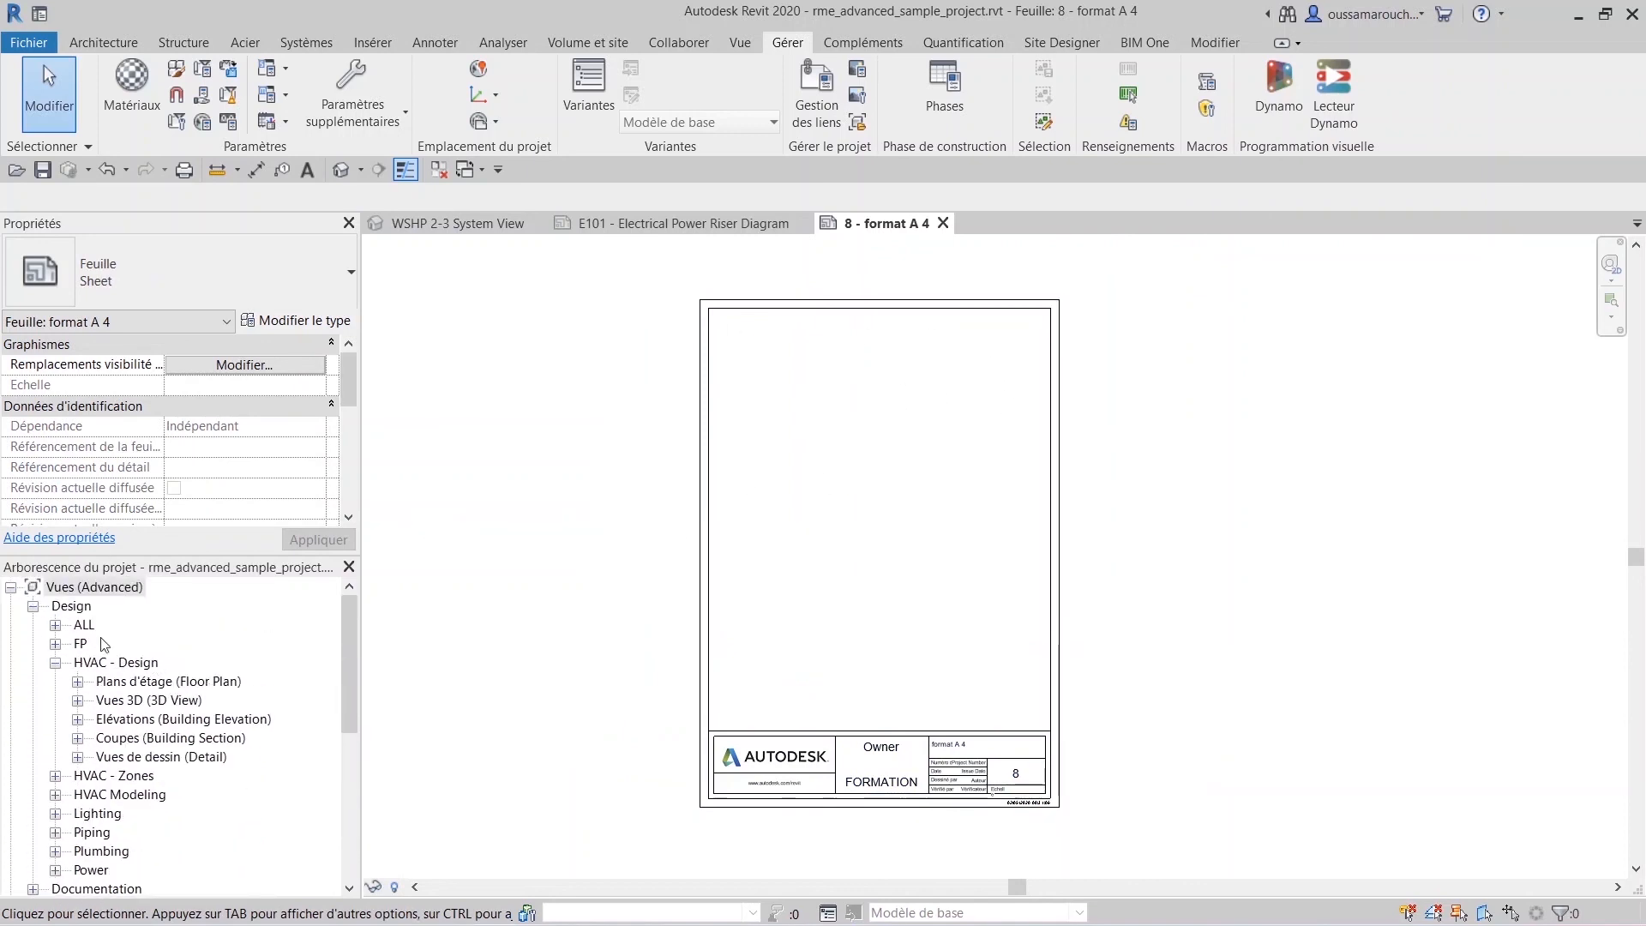
pyautogui.scroll(-7, 103, 644)
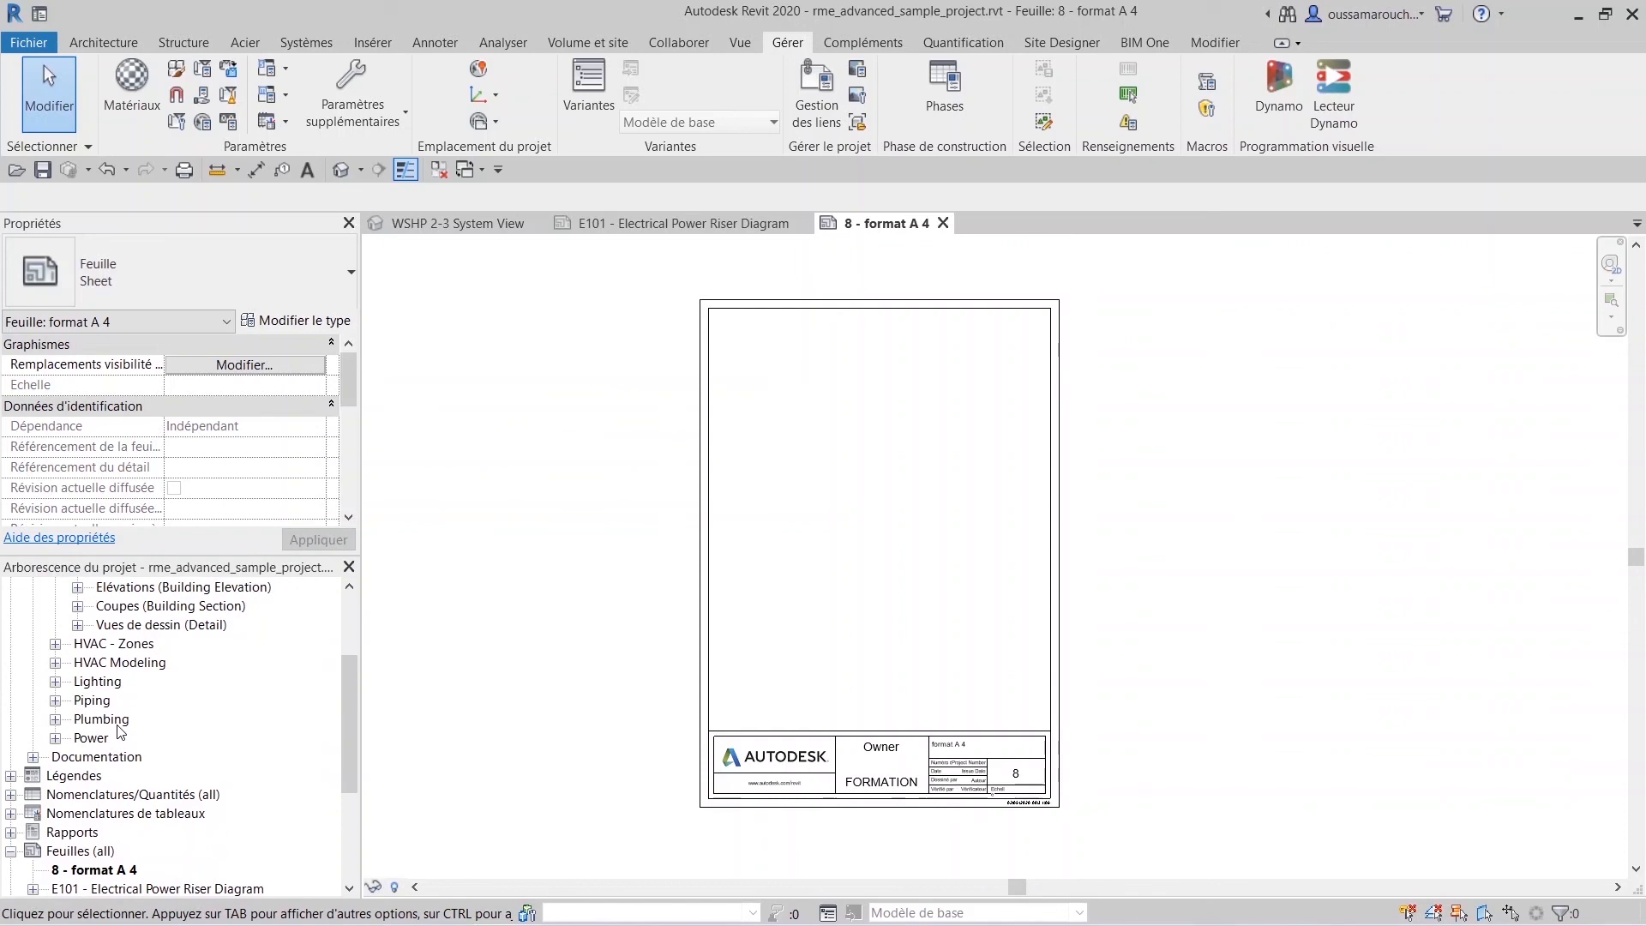
pyautogui.scroll(4, 120, 731)
pyautogui.click(148, 795)
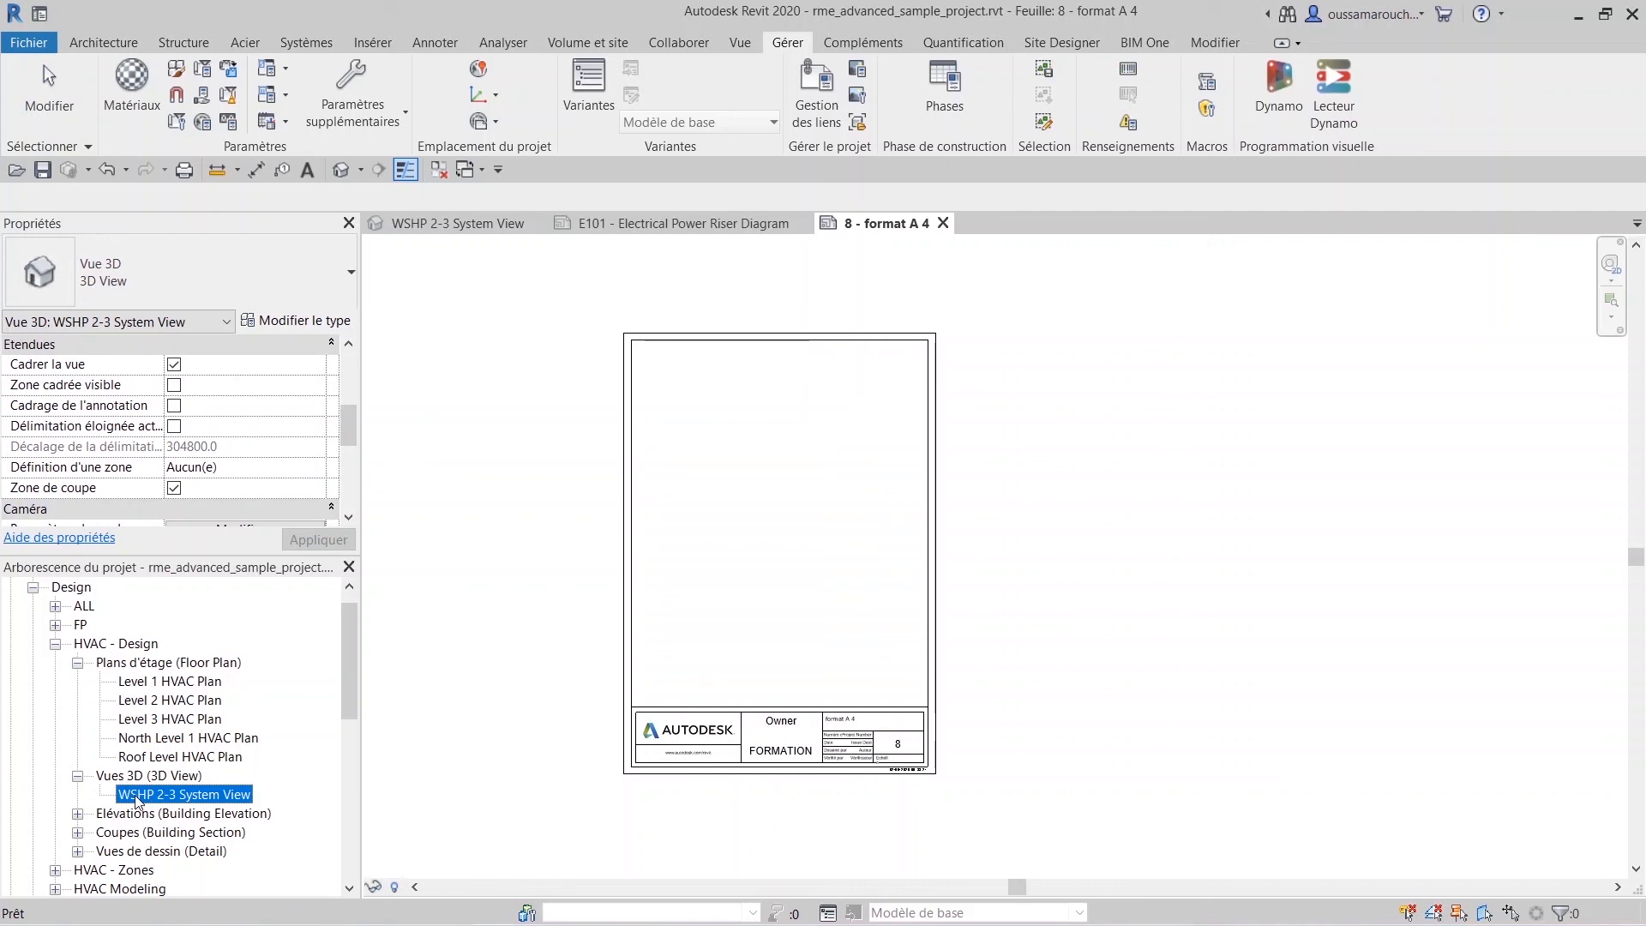
pyautogui.moveTo(184, 802); pyautogui.dragTo(743, 422)
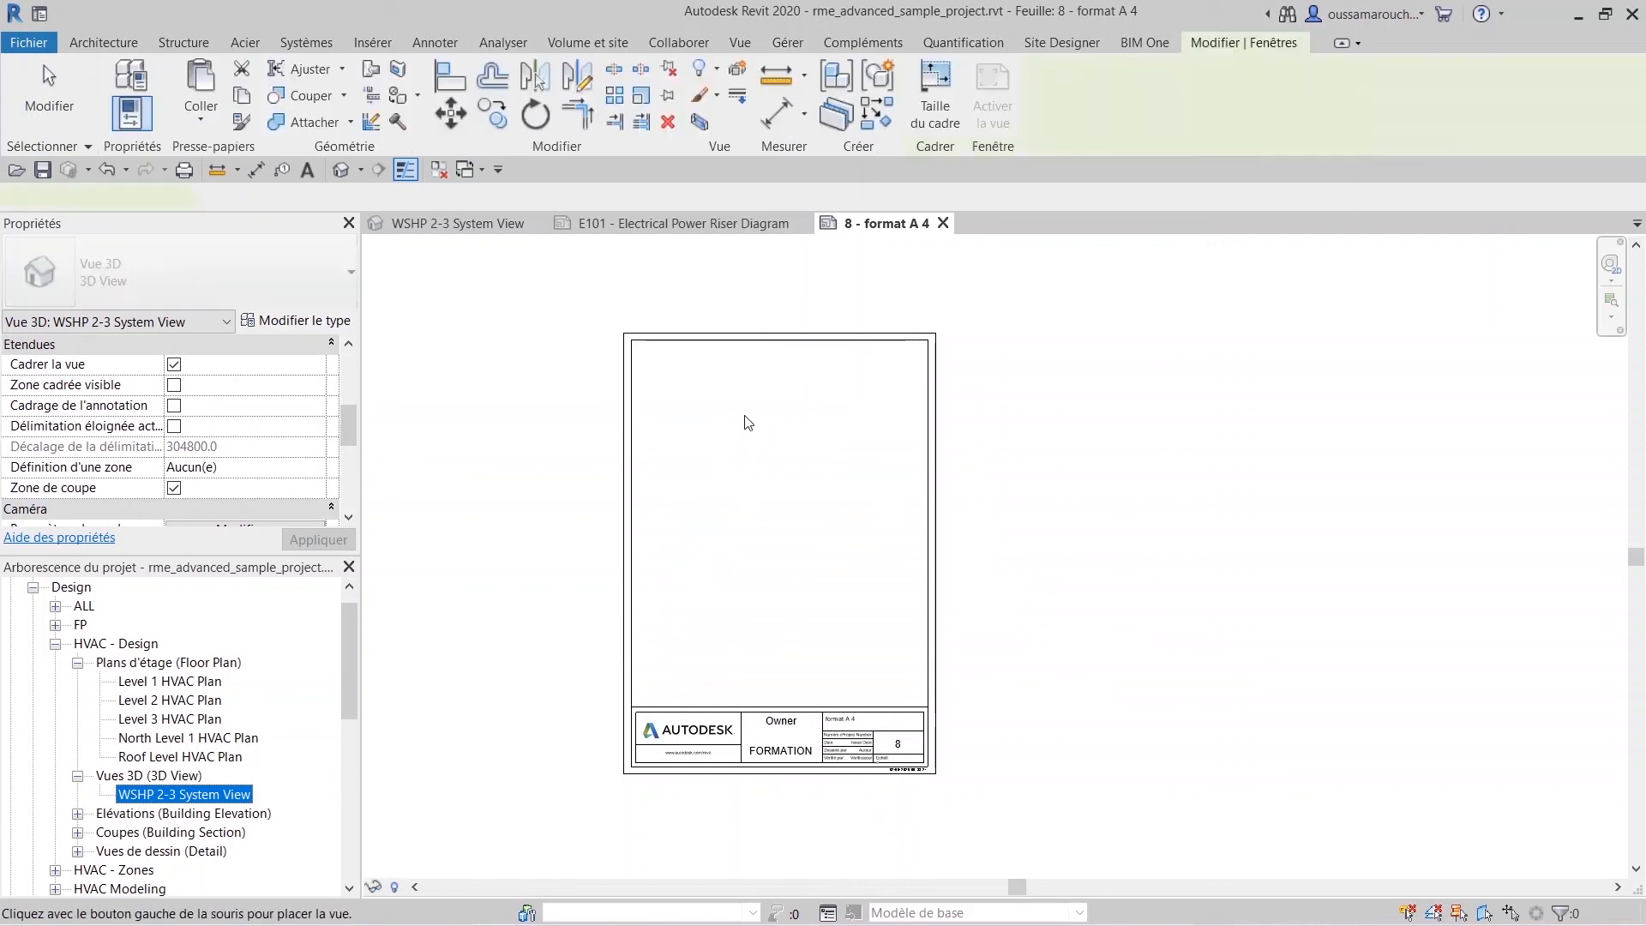
pyautogui.click(845, 501)
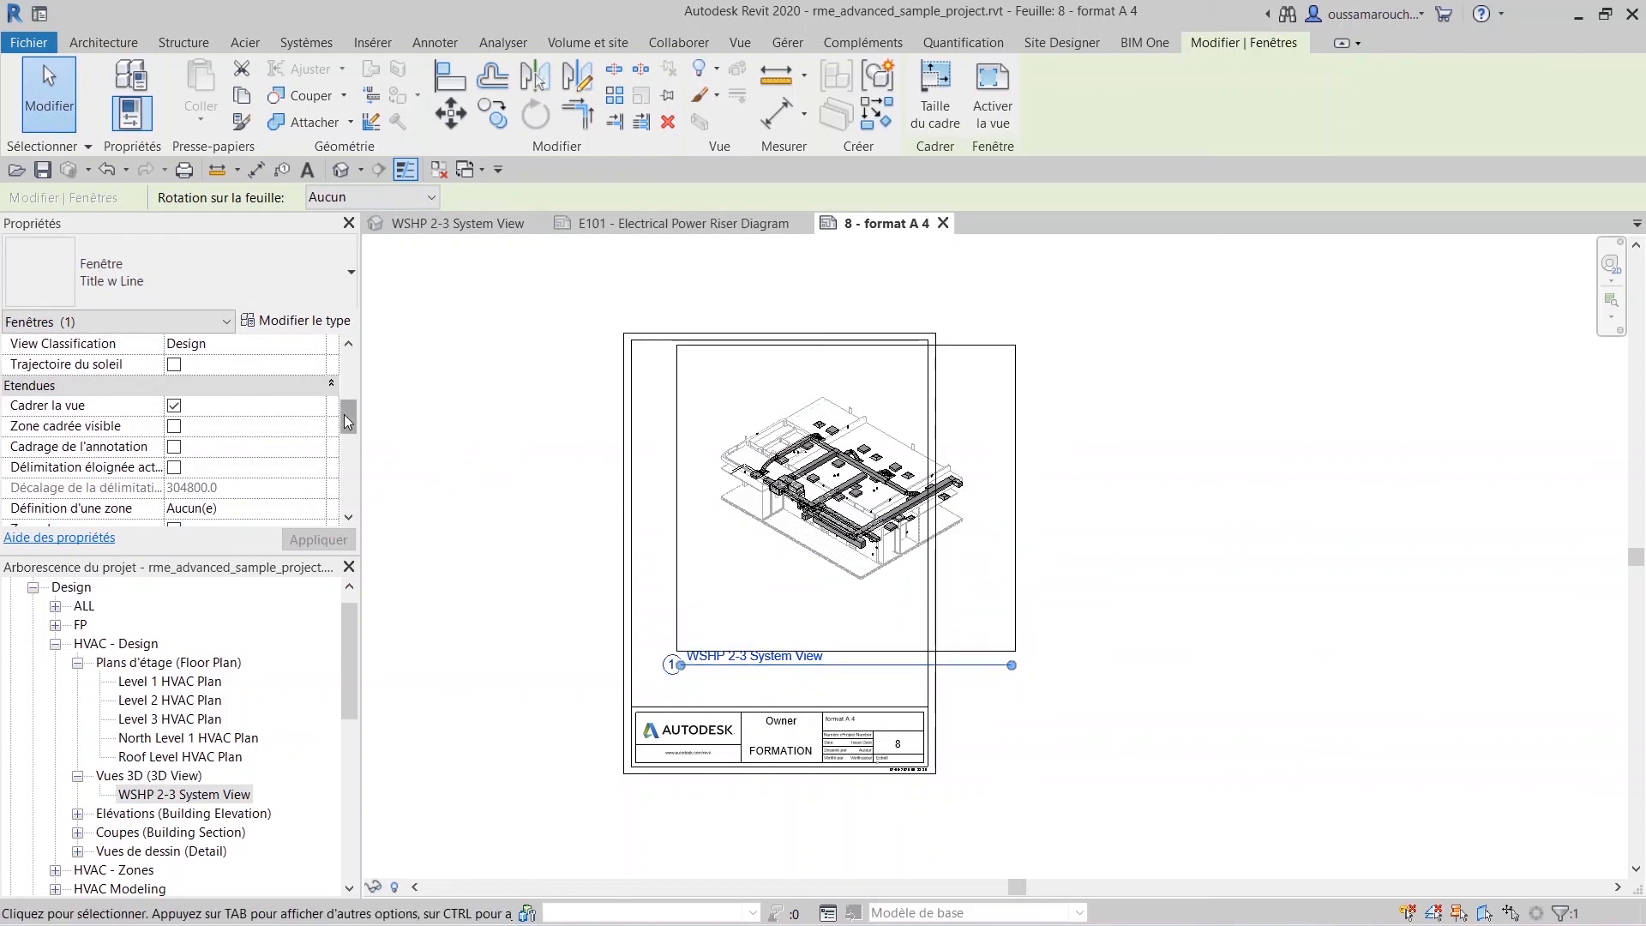
# Set the view scale of the placed WSHP 2-3 System View viewport to 1:200.
pyautogui.moveTo(343, 414); pyautogui.dragTo(353, 365)
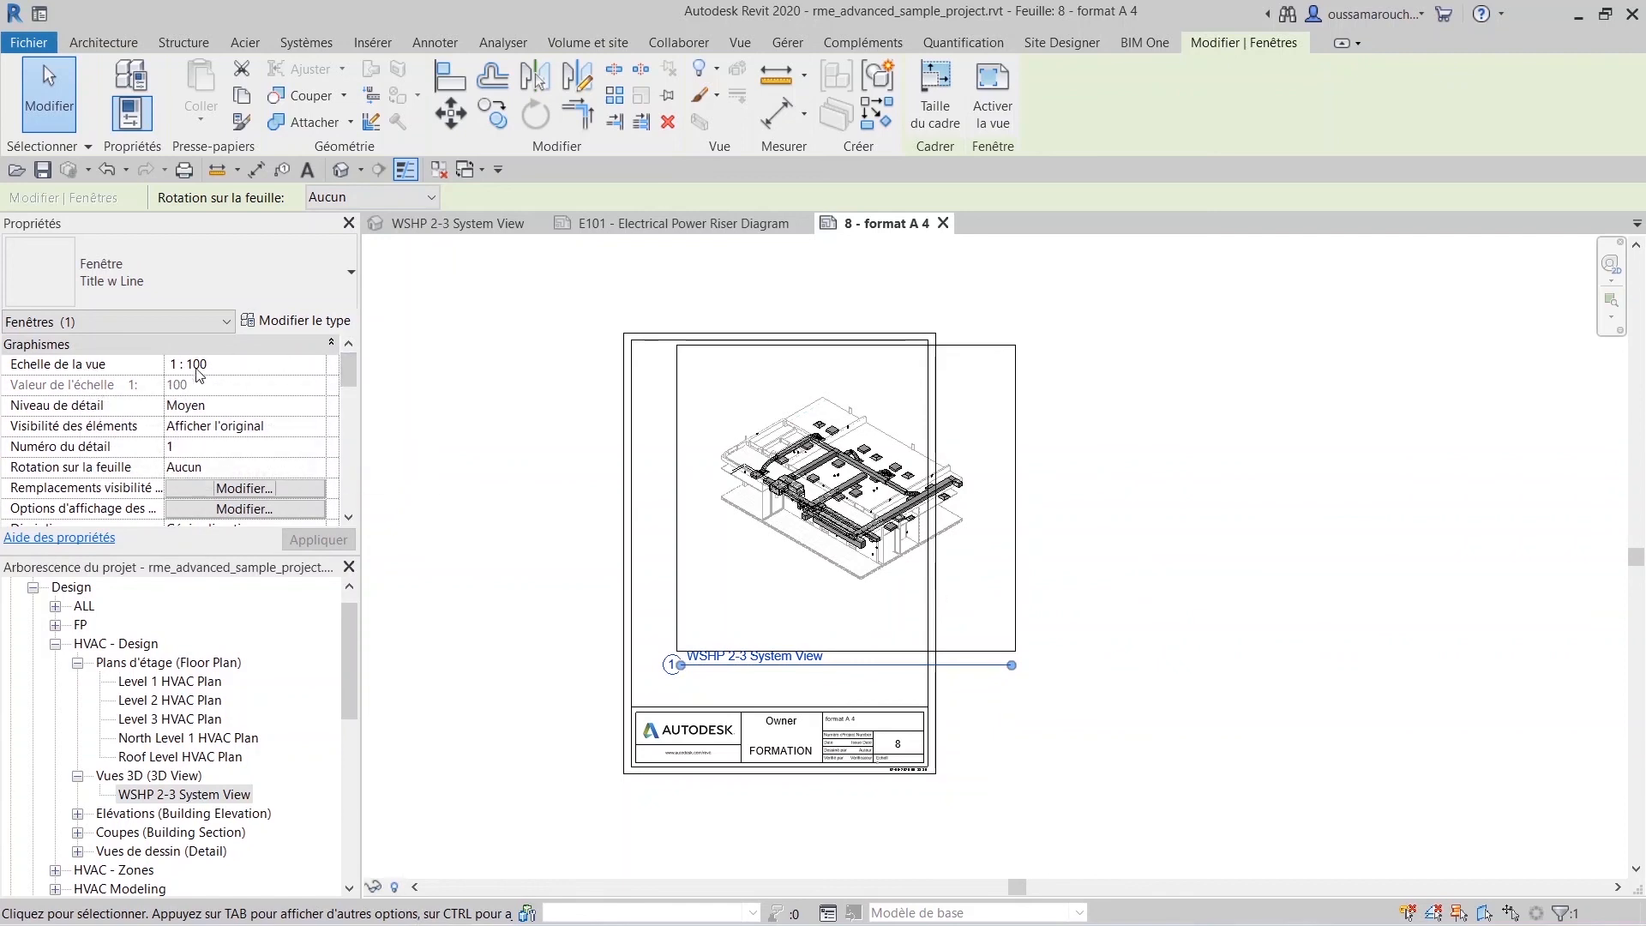
pyautogui.click(291, 364)
pyautogui.click(316, 364)
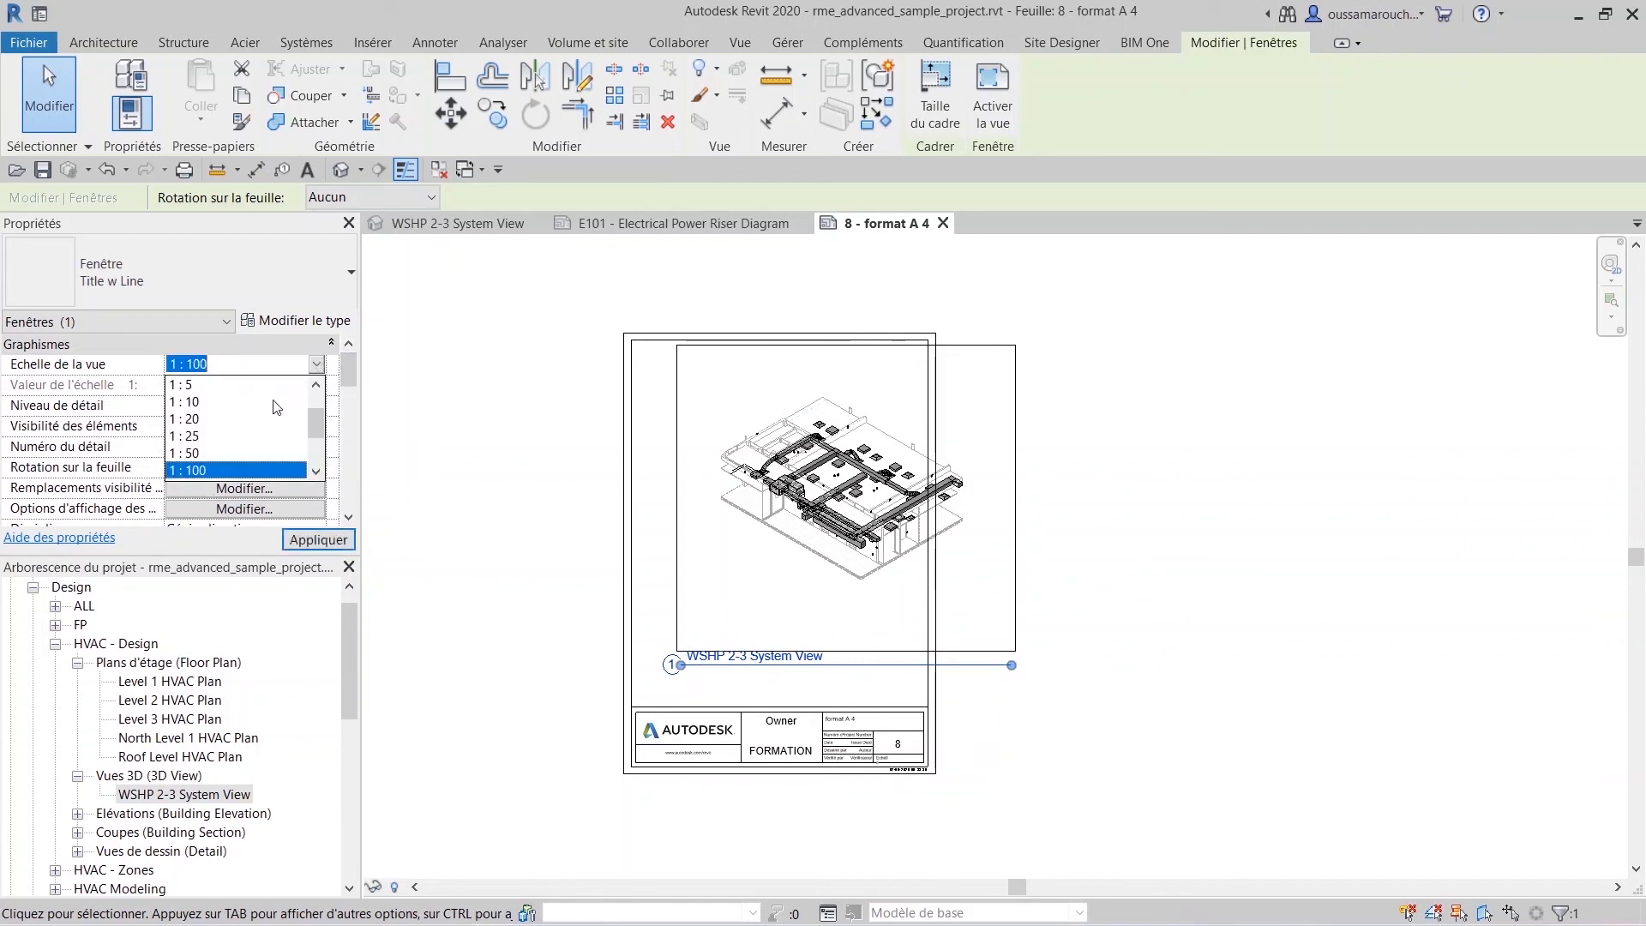
pyautogui.scroll(-2, 230, 422)
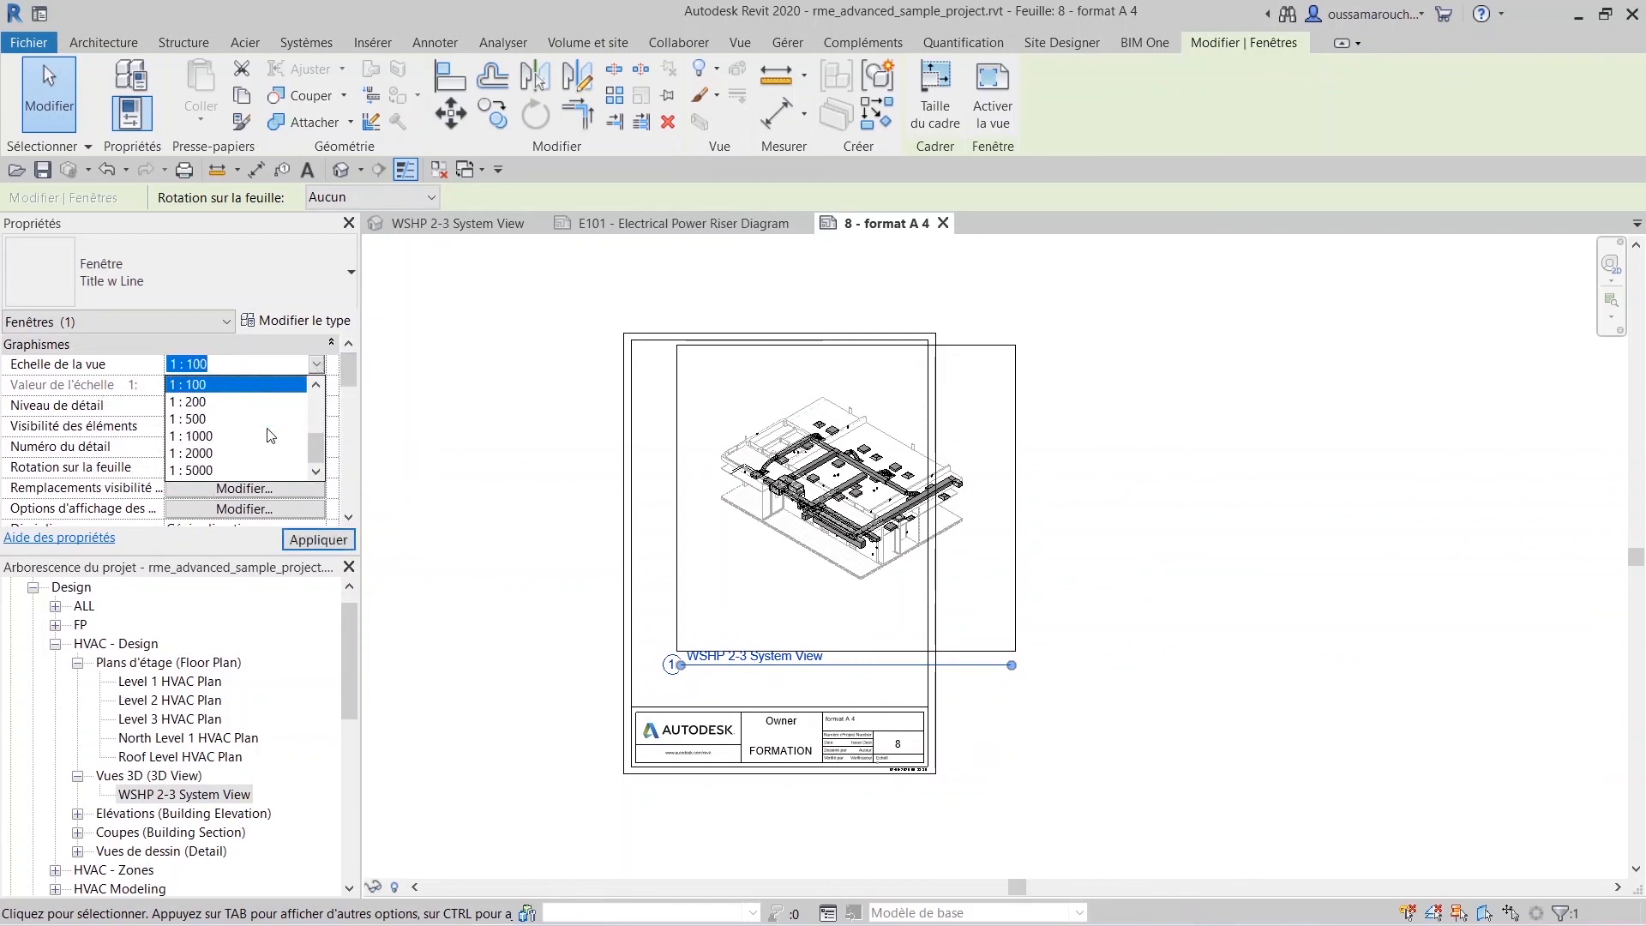
pyautogui.click(228, 402)
pyautogui.click(318, 540)
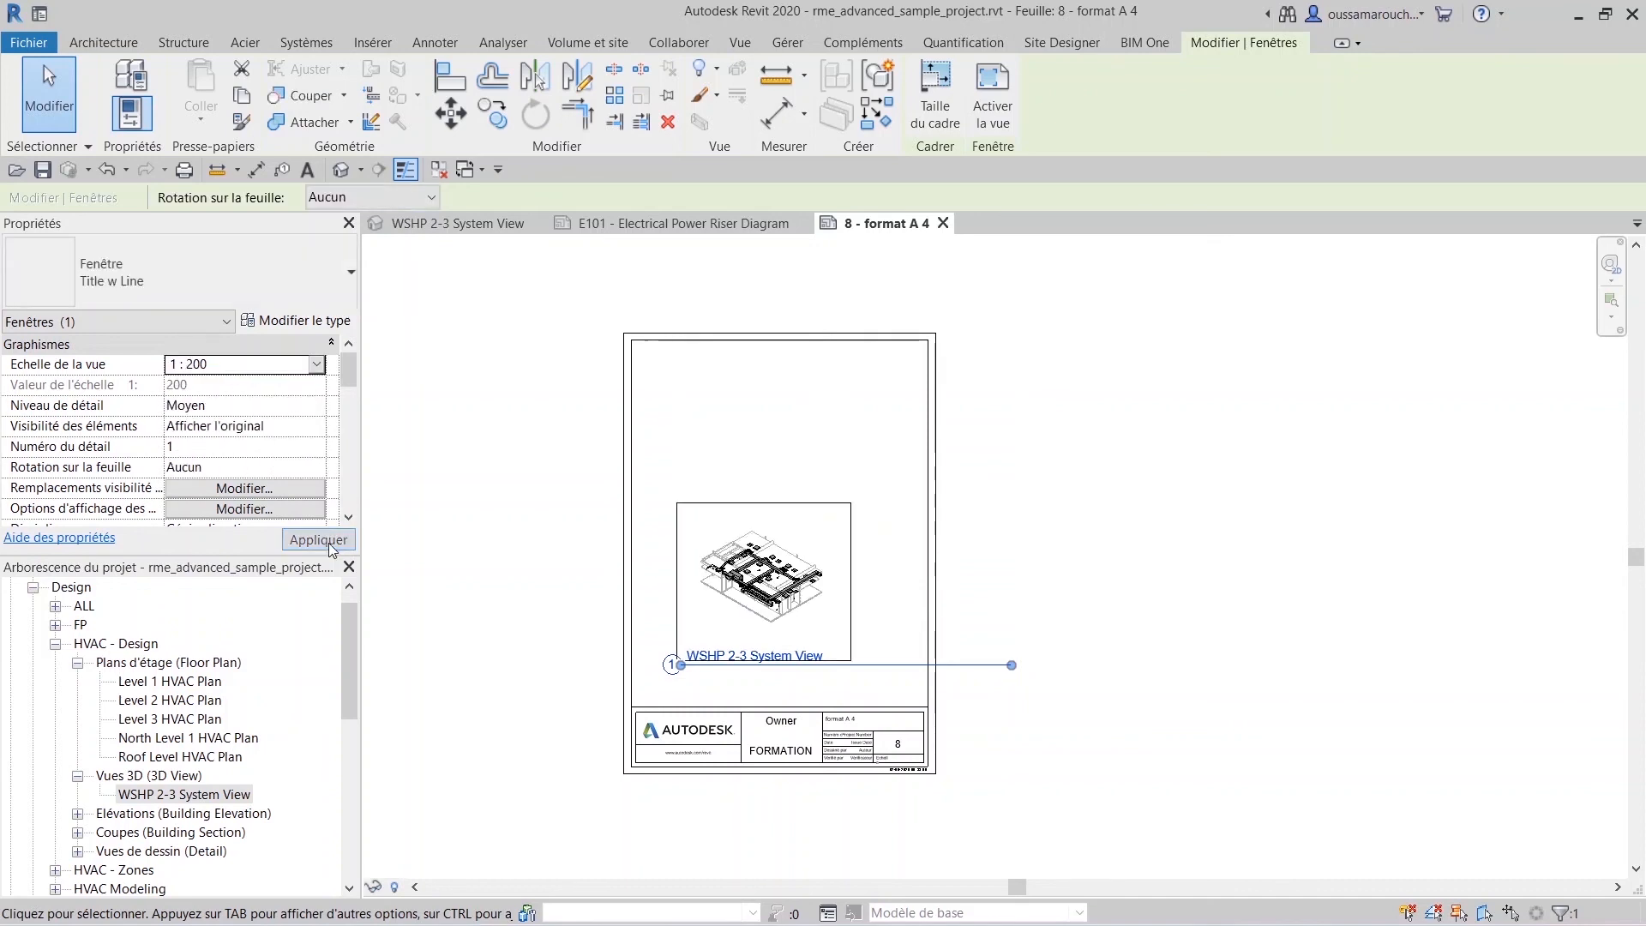
# Move the WSHP 2-3 System View viewport up to the middle of the sheet's drawing area.
pyautogui.moveTo(748, 519); pyautogui.dragTo(747, 429)
pyautogui.scroll(3, 819, 507)
pyautogui.scroll(-3, 1010, 632)
pyautogui.click(992, 478)
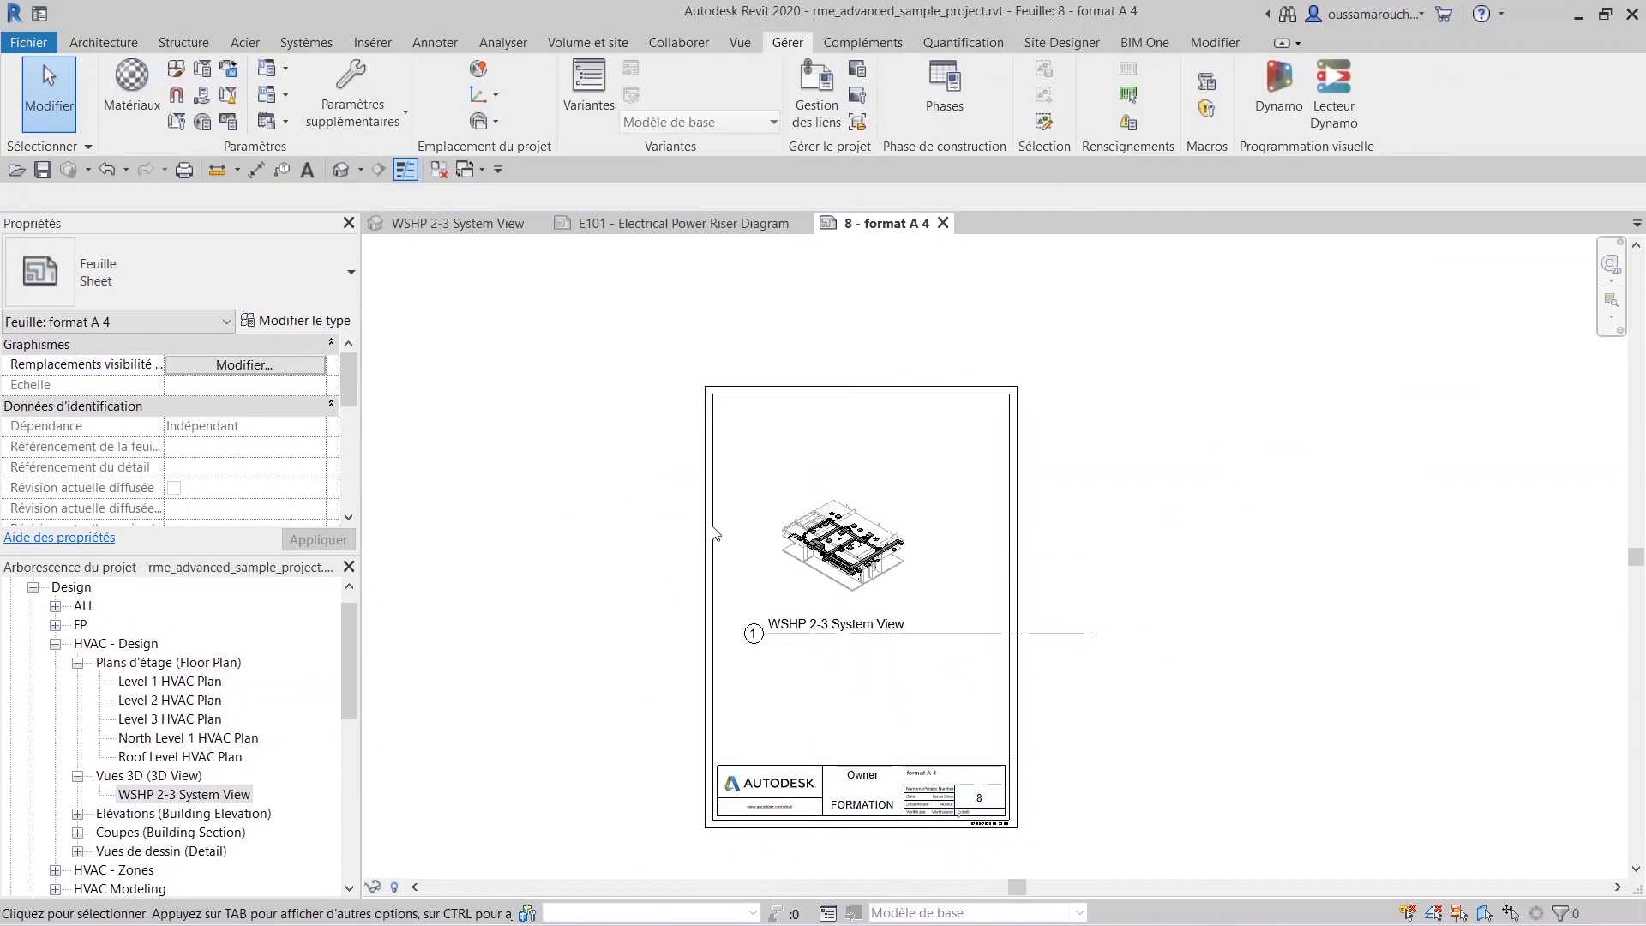
pyautogui.click(1063, 638)
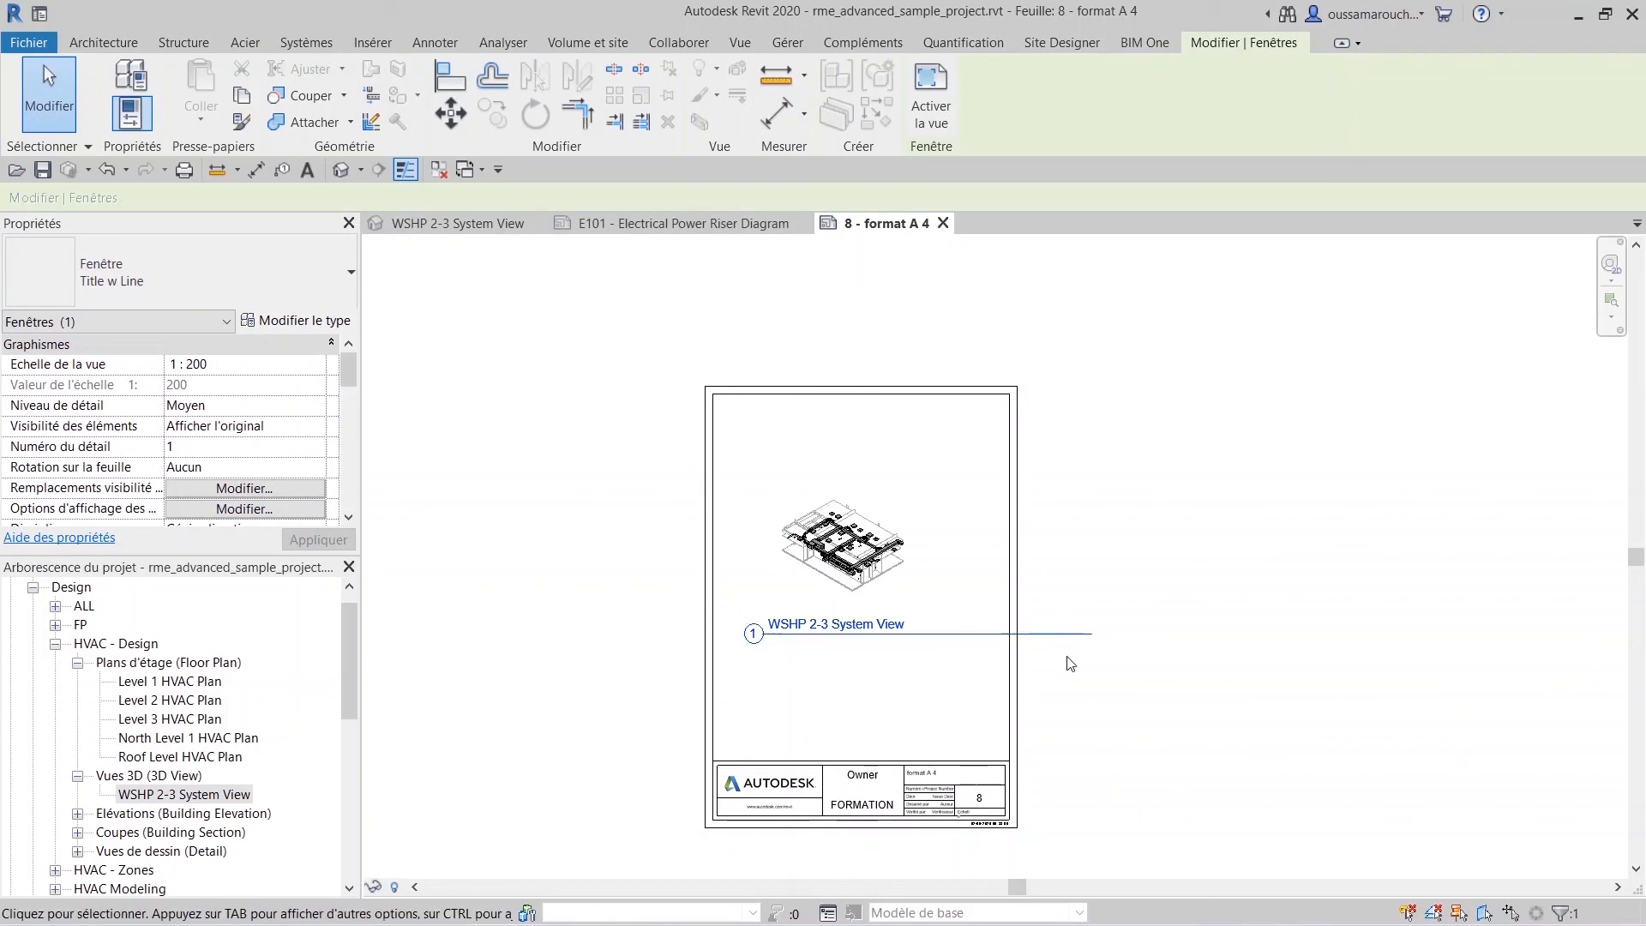
pyautogui.click(1221, 665)
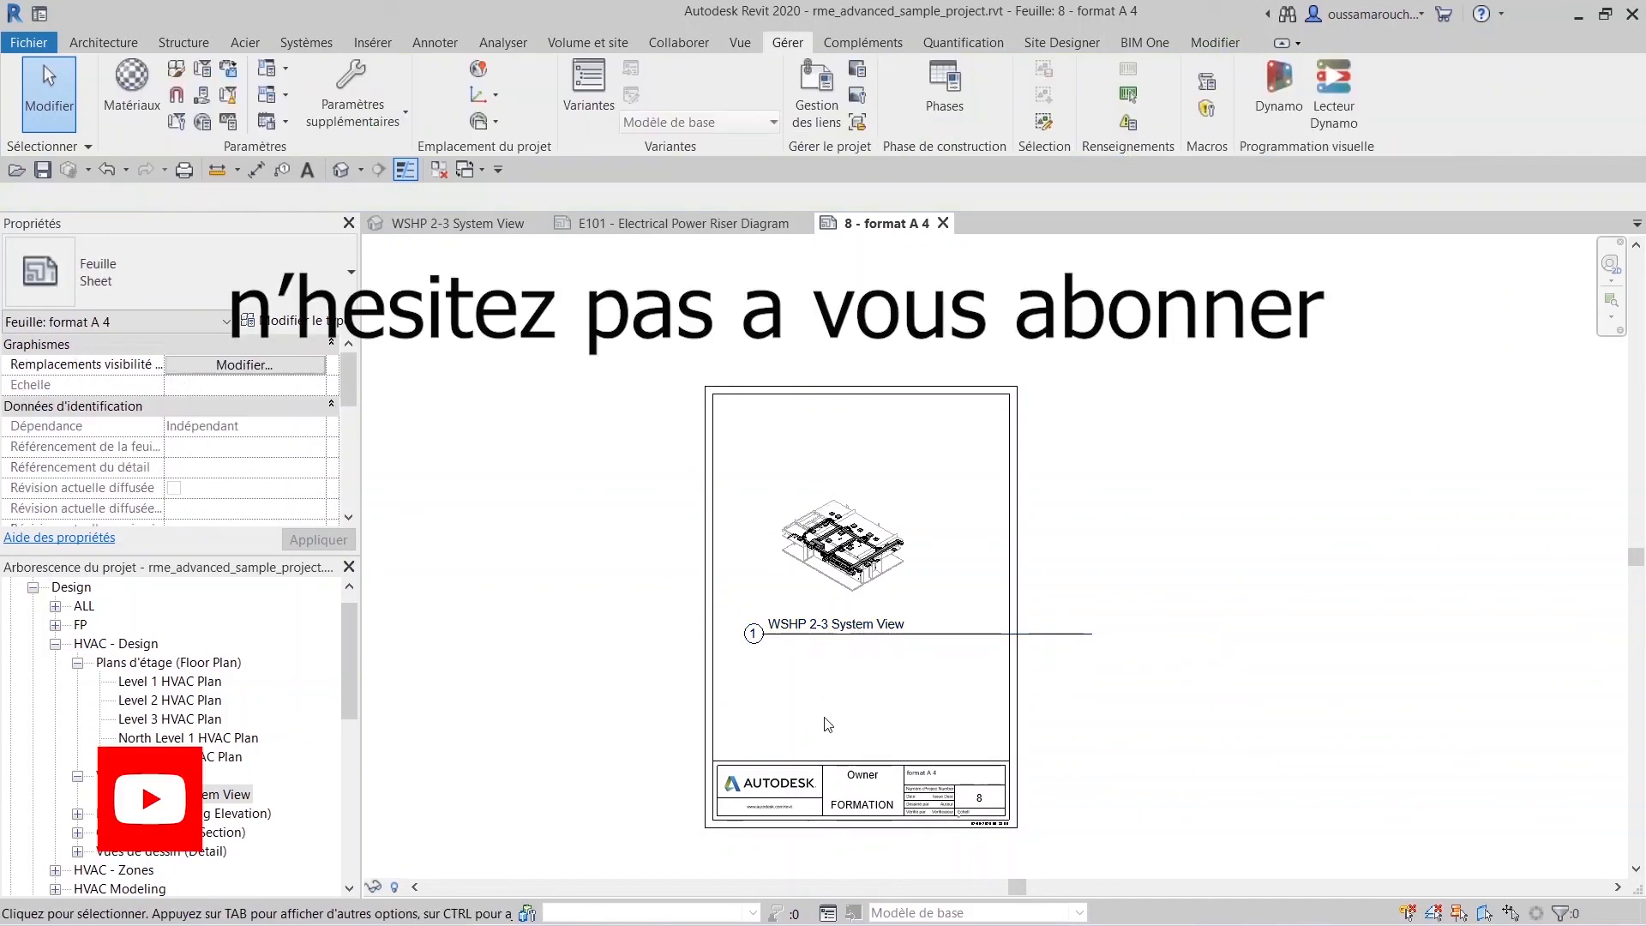